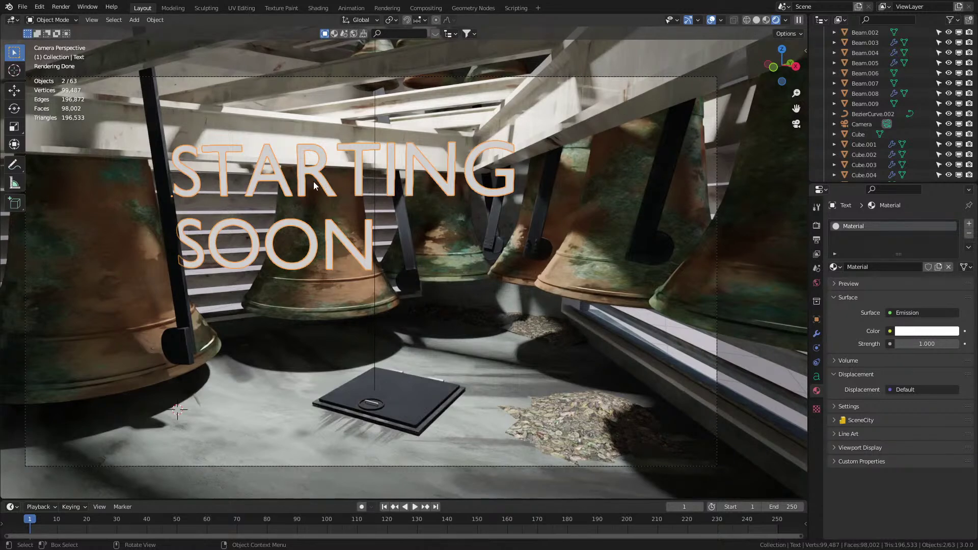
Step: Delete the two STARTING SOON text objects from the bell tower scene
key(Delete)
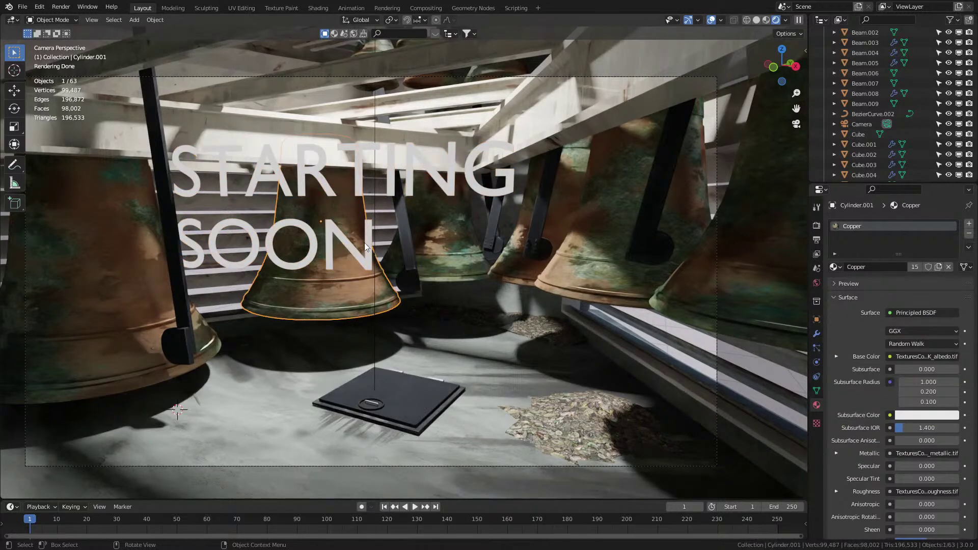
click(364, 200)
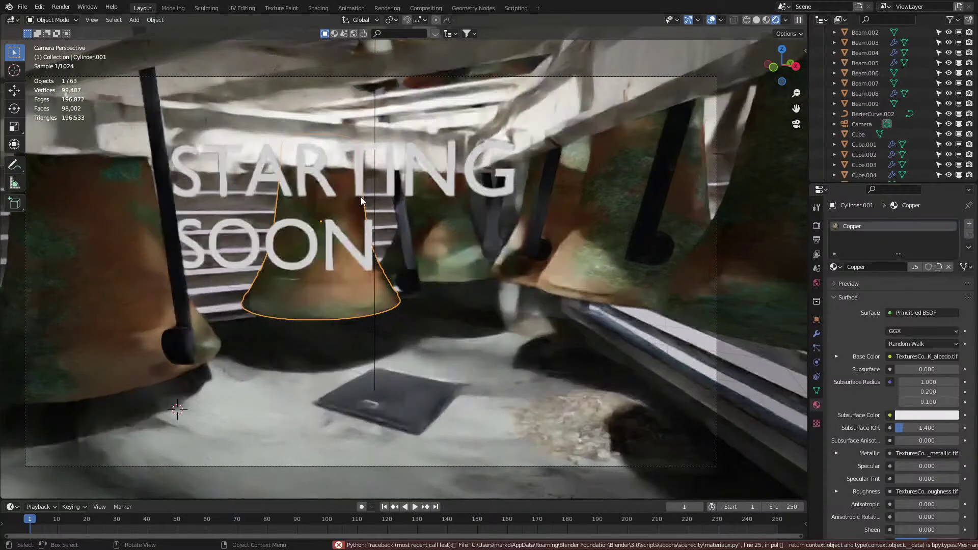
key(Delete)
middle_drag(341, 223, 322, 219)
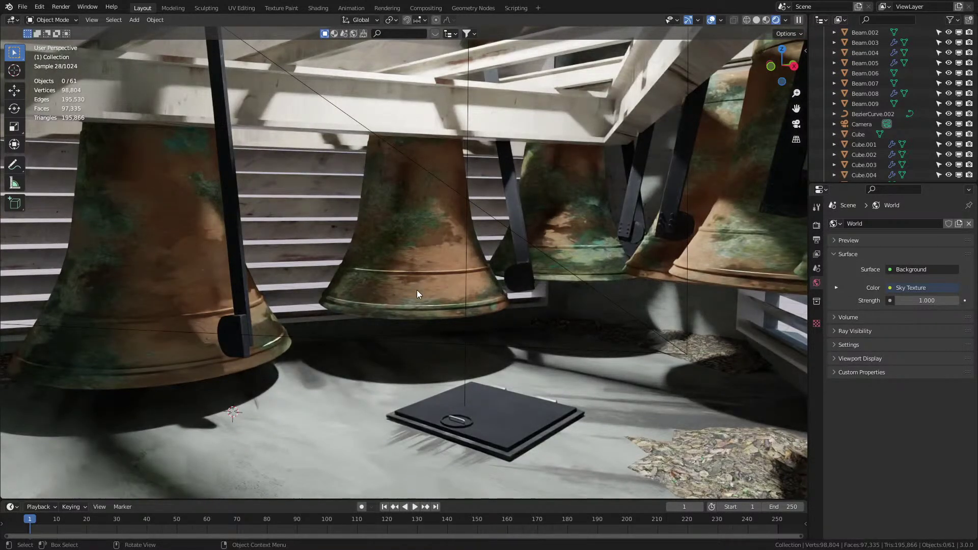
shift+middle_drag(407, 334, 402, 319)
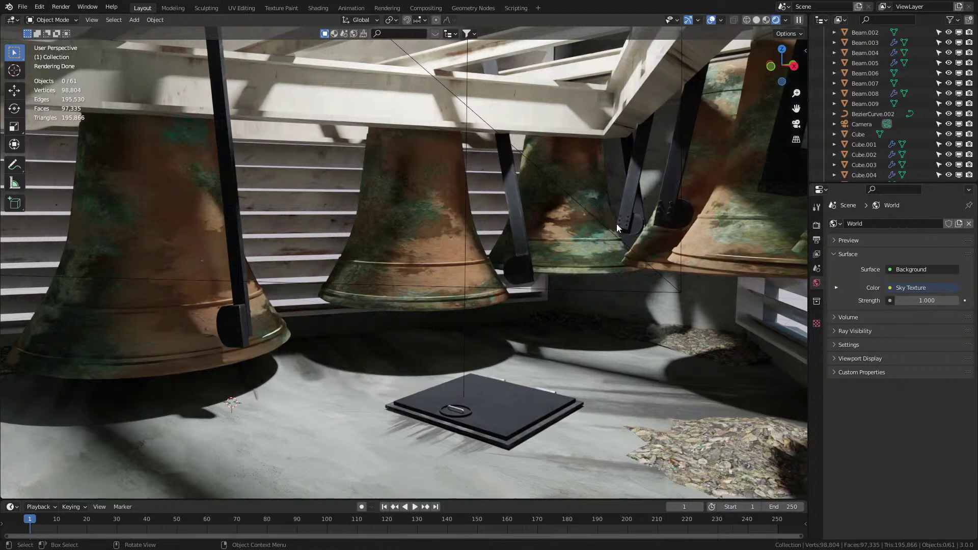
Step: Switch the render engine to Eevee and render the scene as an image
click(817, 224)
click(917, 224)
click(913, 237)
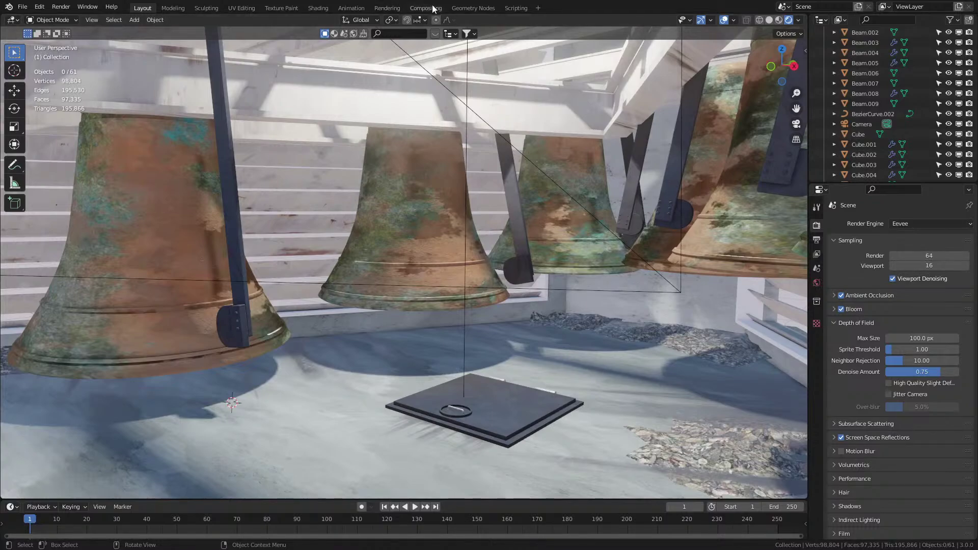
key(F12)
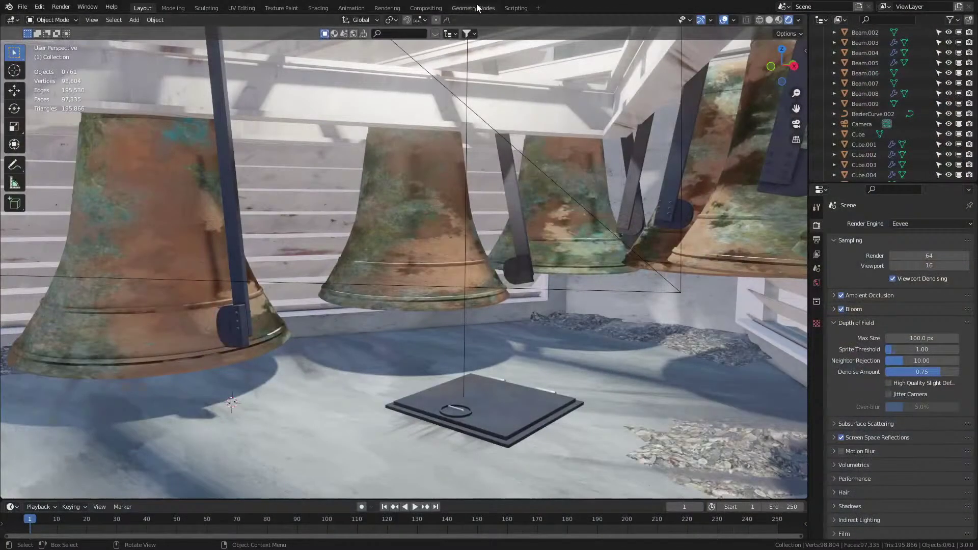
Step: In the Compositing workspace, enable Use Nodes and spread the Render Layers and Composite nodes apart
click(434, 8)
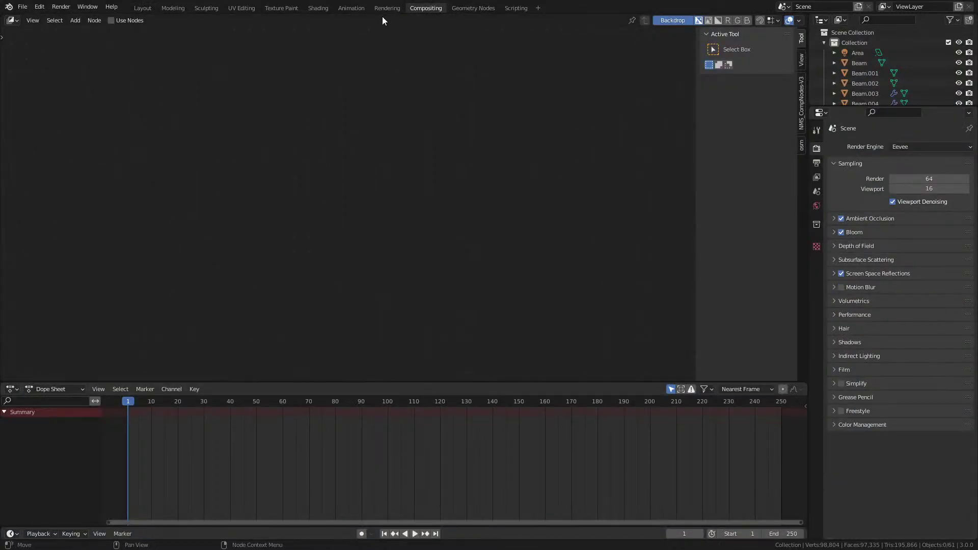
click(111, 20)
drag(311, 137, 88, 153)
drag(408, 136, 489, 132)
Step: Add a Viewer node below the Composite node and connect the Render Layers image output to it
key(shift+a)
click(320, 109)
text(view)
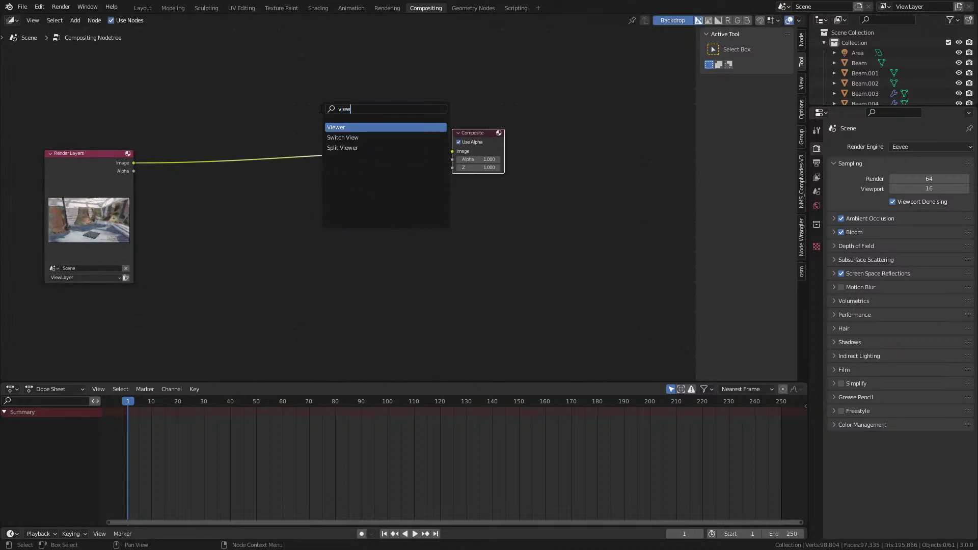
key(Return)
click(463, 189)
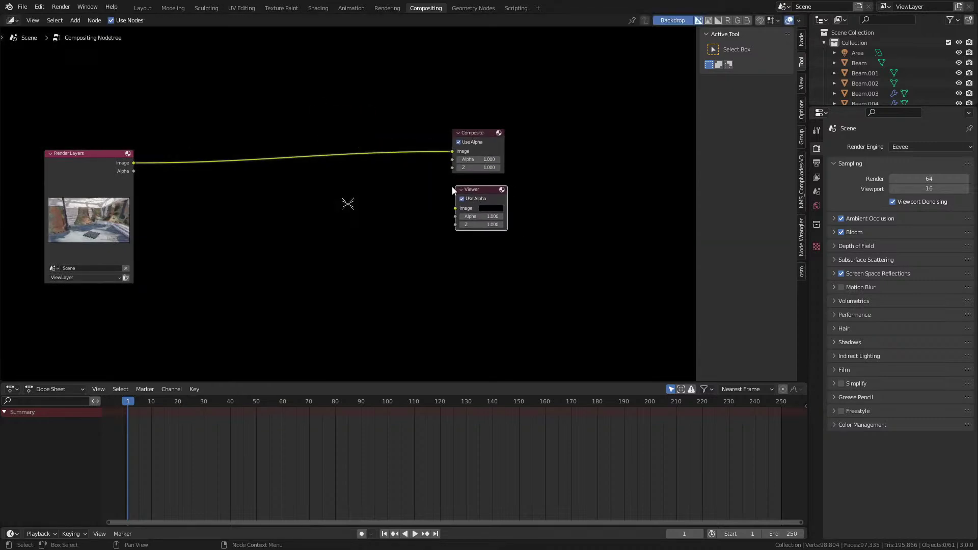
drag(133, 163, 455, 209)
Step: Insert a Bright/Contrast node on the link between Render Layers and Viewer
key(shift+a)
click(359, 219)
text(bright)
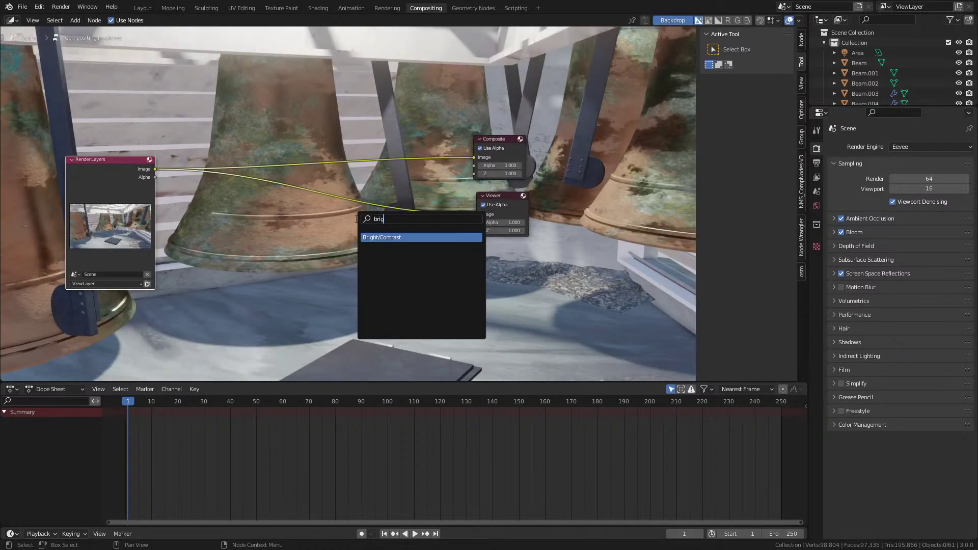
key(Return)
click(345, 193)
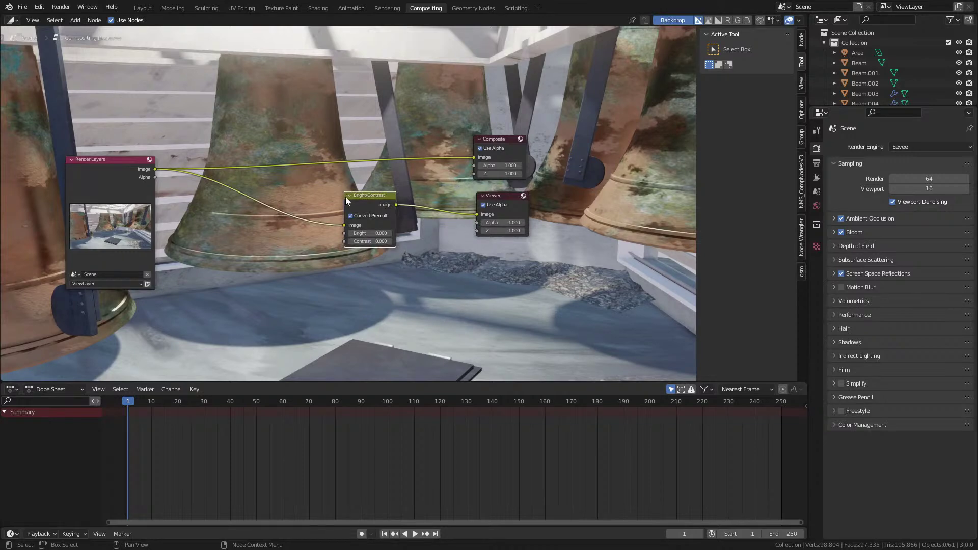
Step: Set the Bright/Contrast node's contrast to 1.6 and its brightness to 1.4
mouse_move(370, 233)
mouse_down()
mouse_move(326, 233)
mouse_move(371, 233)
mouse_up()
drag(374, 242, 346, 234)
key(Escape)
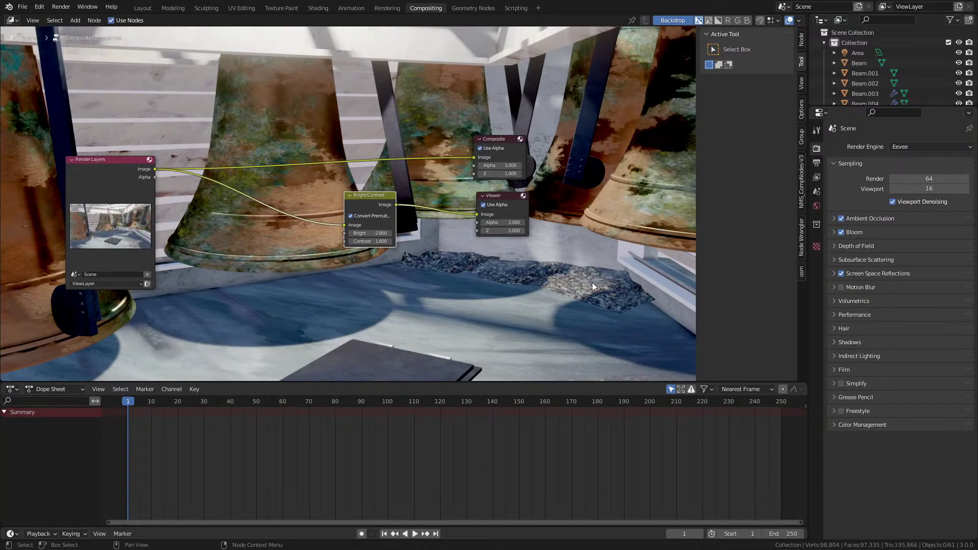
scroll(451, 270, down, 1)
click(436, 298)
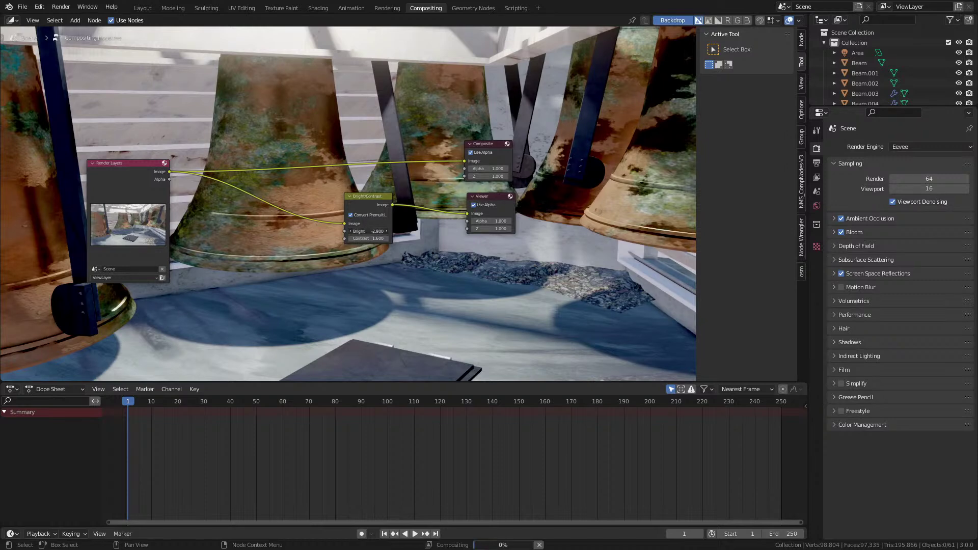
mouse_move(369, 231)
mouse_down()
mouse_move(403, 231)
mouse_move(352, 231)
mouse_up()
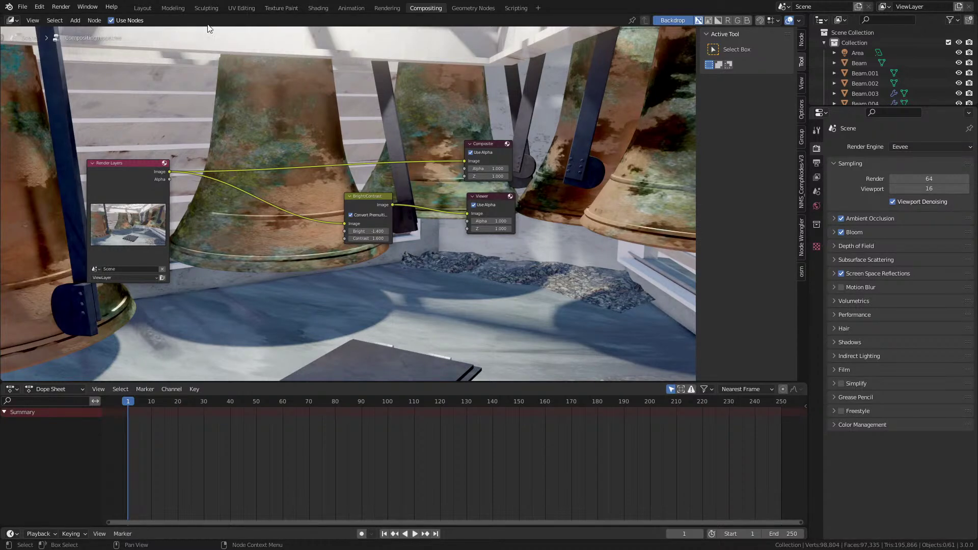
Step: Return to the Layout workspace and switch the render engine back to Cycles
click(142, 8)
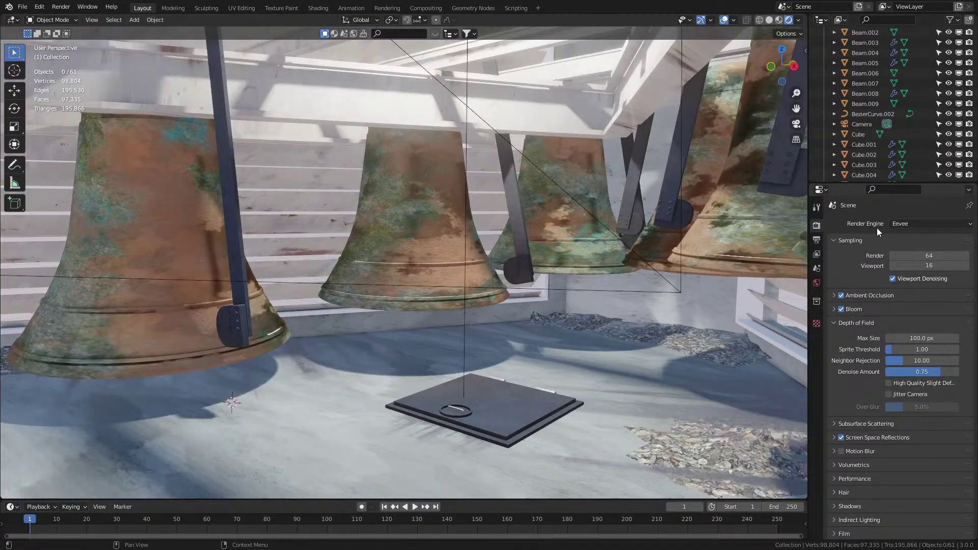
click(905, 224)
key(Return)
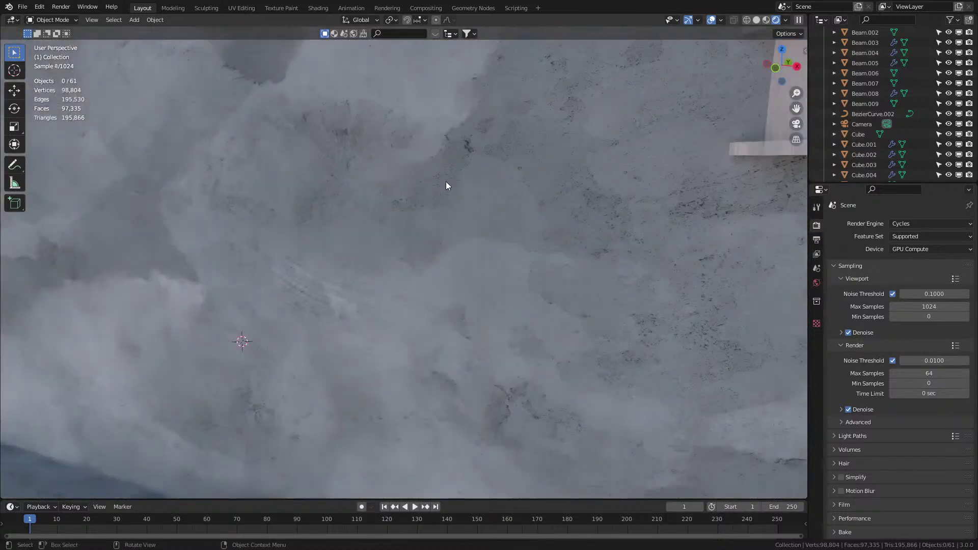
Step: Examine the bell tower from outside, through the scene camera and around its interior walls
scroll(450, 191, down, 13)
mouse_move(448, 191)
middle_down()
mouse_move(304, 181)
mouse_move(449, 175)
middle_up()
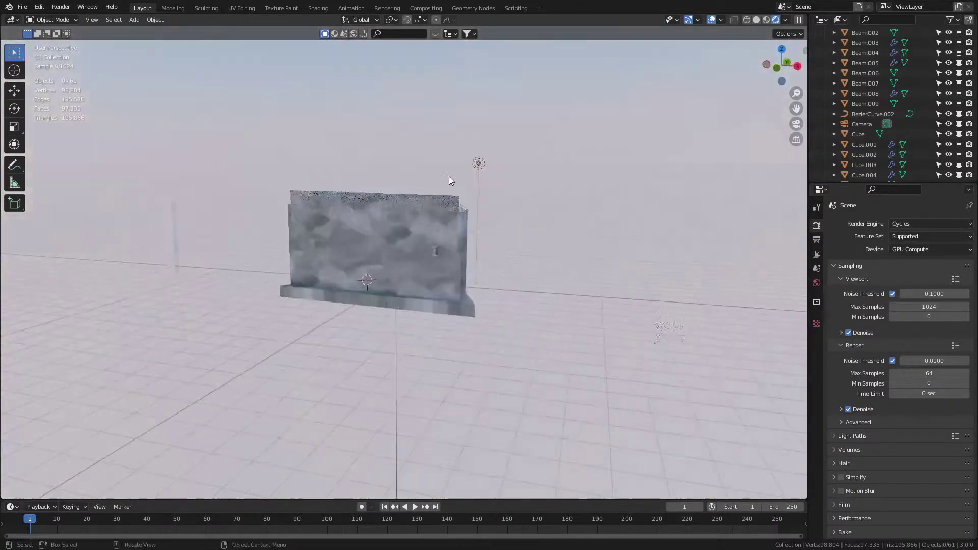
key(KP_0)
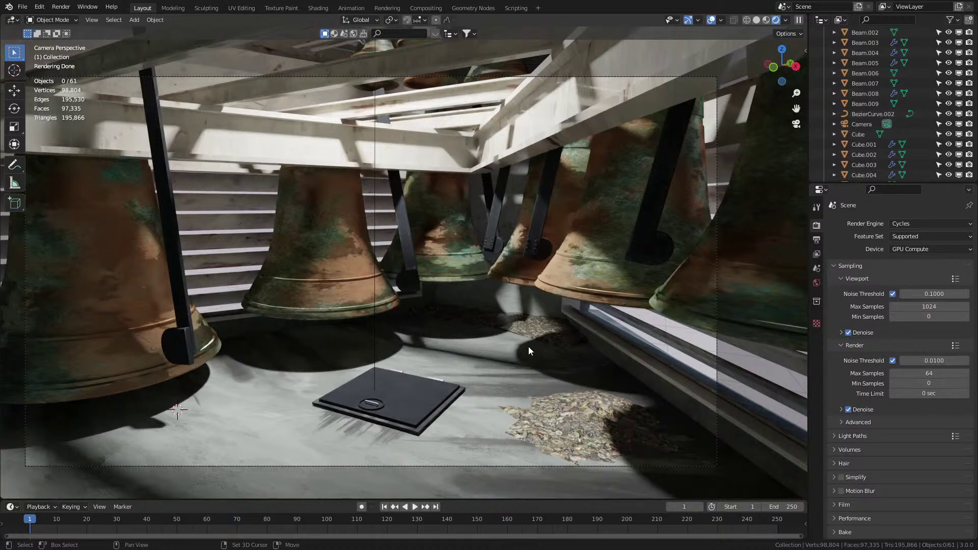
shift+middle_drag(507, 350, 560, 344)
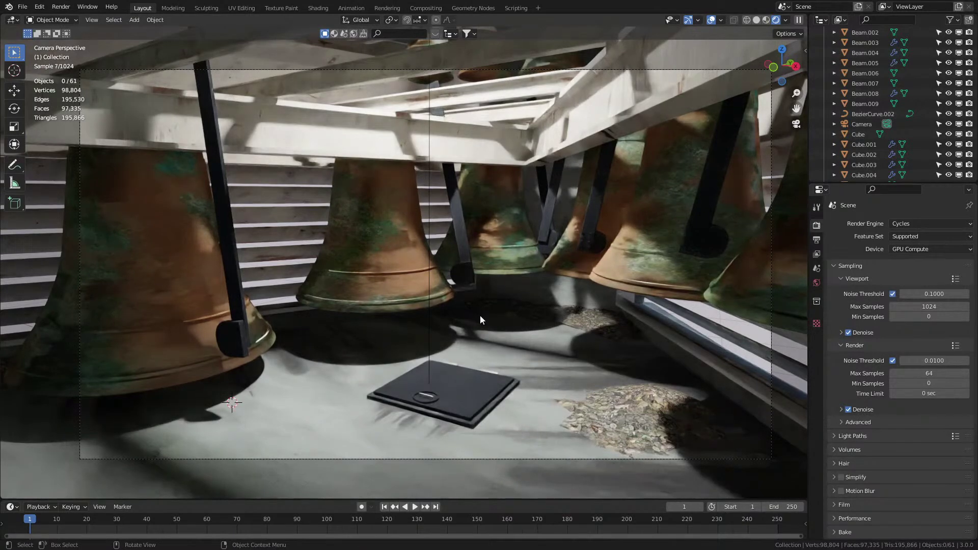
middle_drag(541, 436, 345, 399)
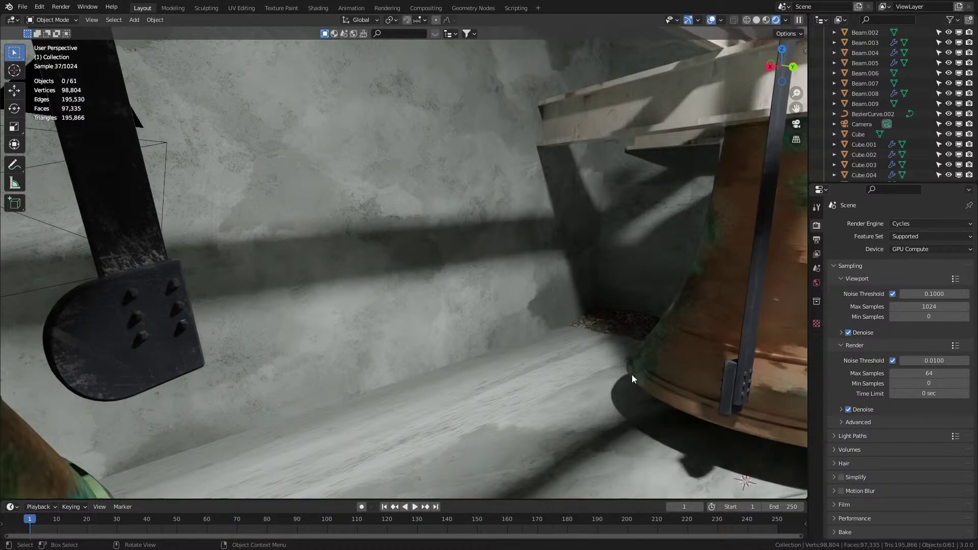
middle_drag(574, 372, 645, 366)
Step: Save the bell tower file and start a new General file
key(ctrl+s)
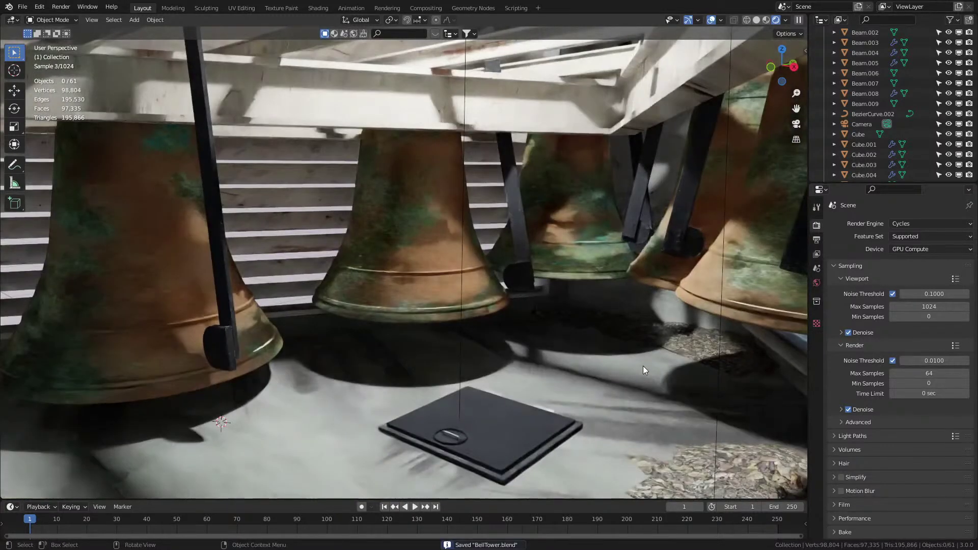
click(22, 7)
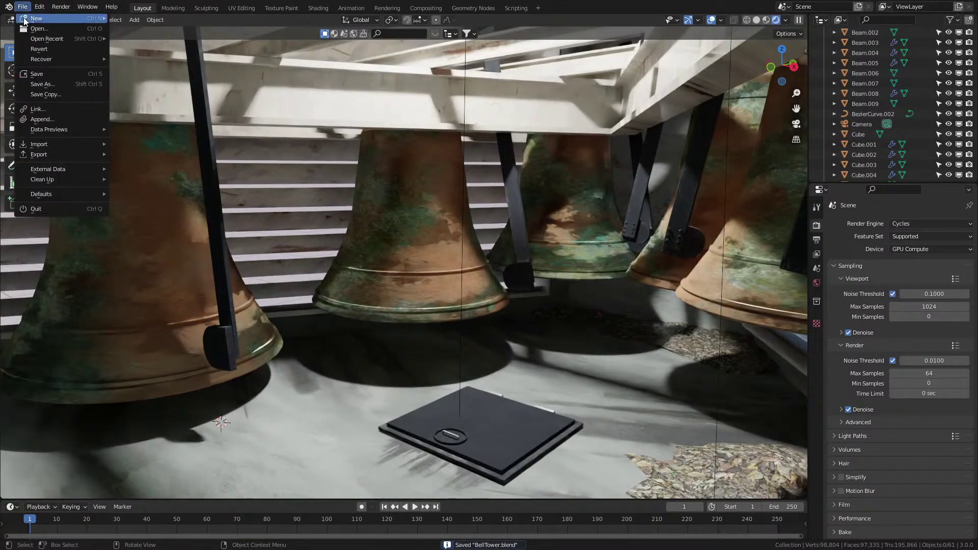
mouse_move(23, 20)
click(136, 19)
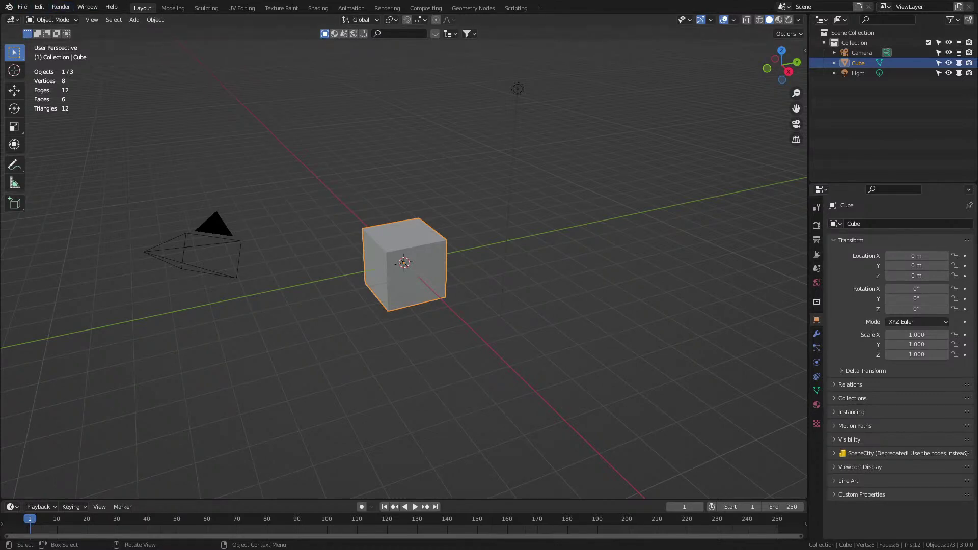
Step: Start an Images as Planes import and browse to the folder F:\Temp\Scann
click(23, 7)
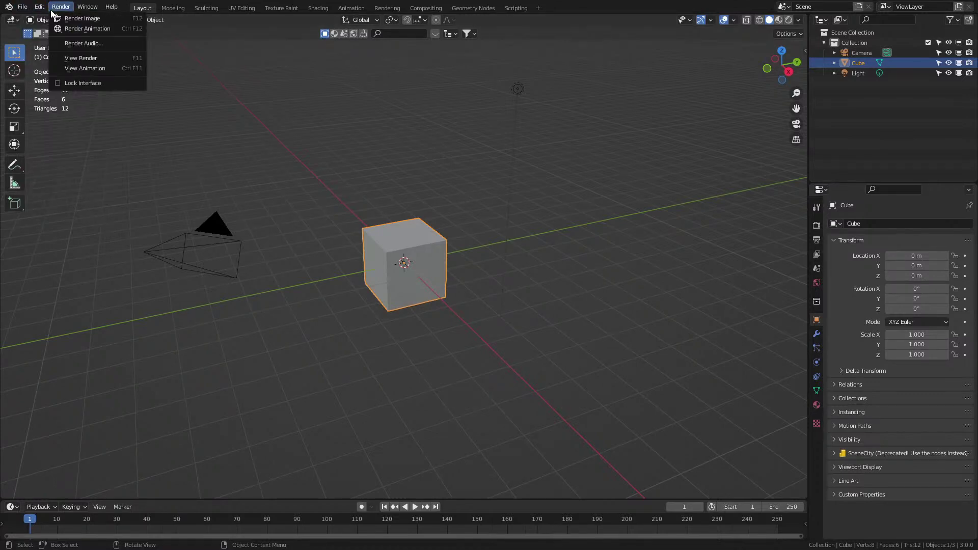
mouse_move(40, 40)
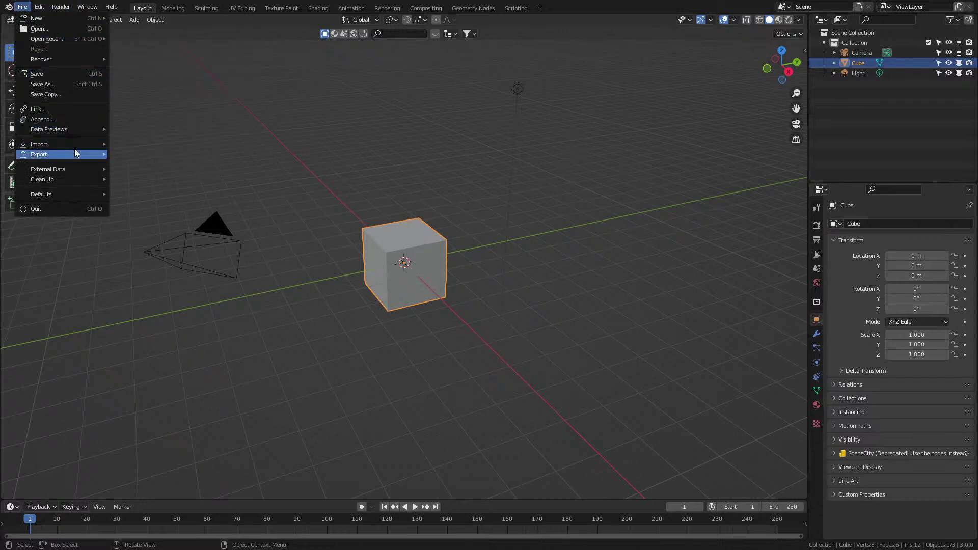
mouse_move(78, 142)
click(23, 6)
mouse_move(56, 142)
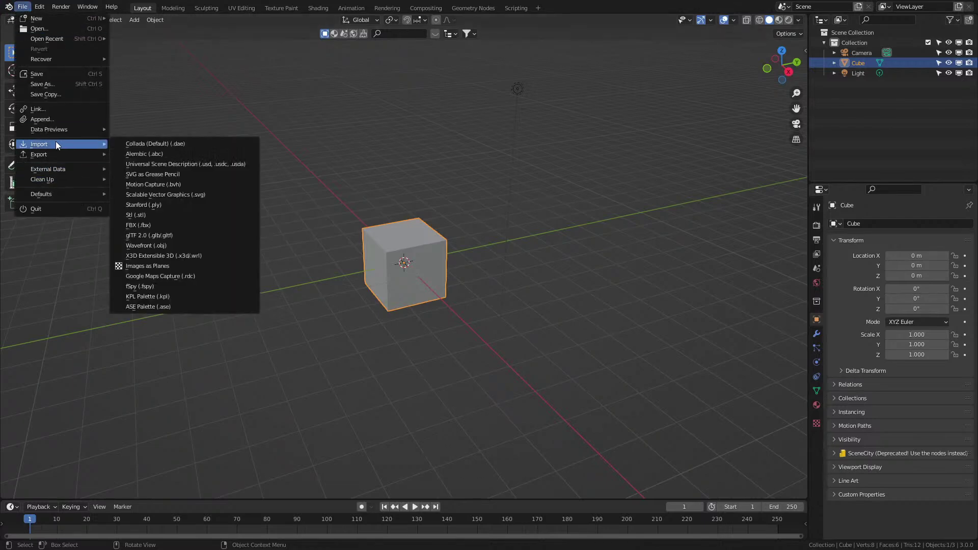
click(161, 266)
key(ctrl+f)
text(F:\Temp\Scann)
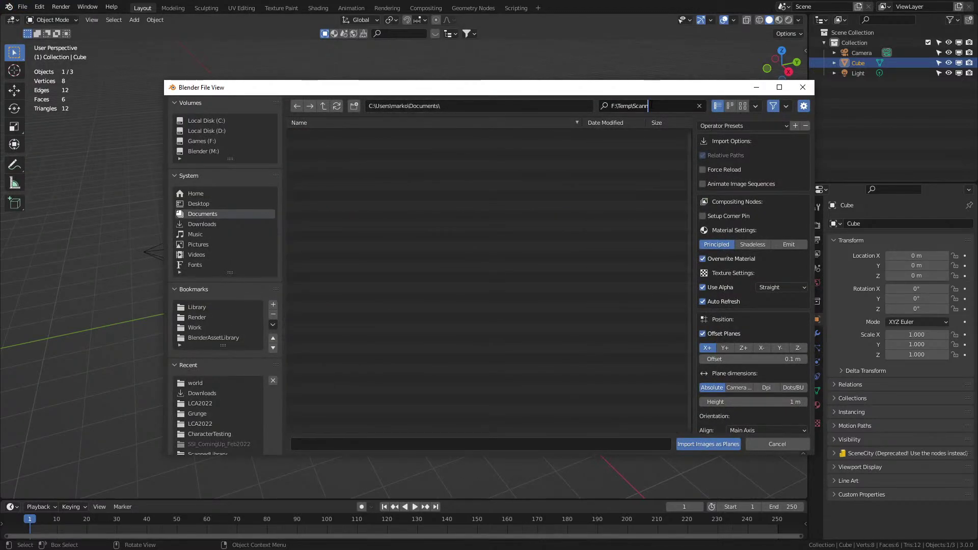
click(573, 108)
text(F:\Temp\Scann)
key(Return)
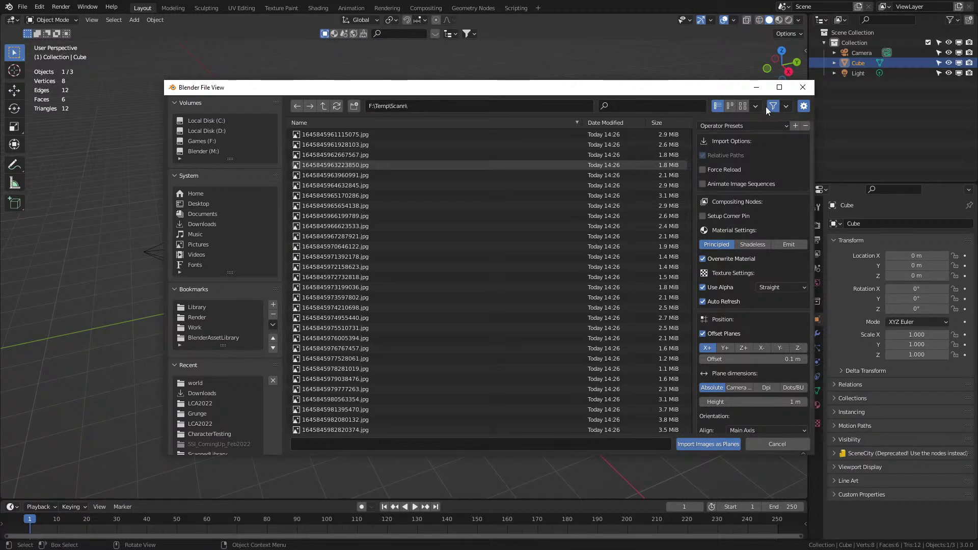
Step: Show the files as thumbnails and import the tower photo 1645845977528061.jpg as a plane
click(742, 105)
scroll(656, 259, down, 6)
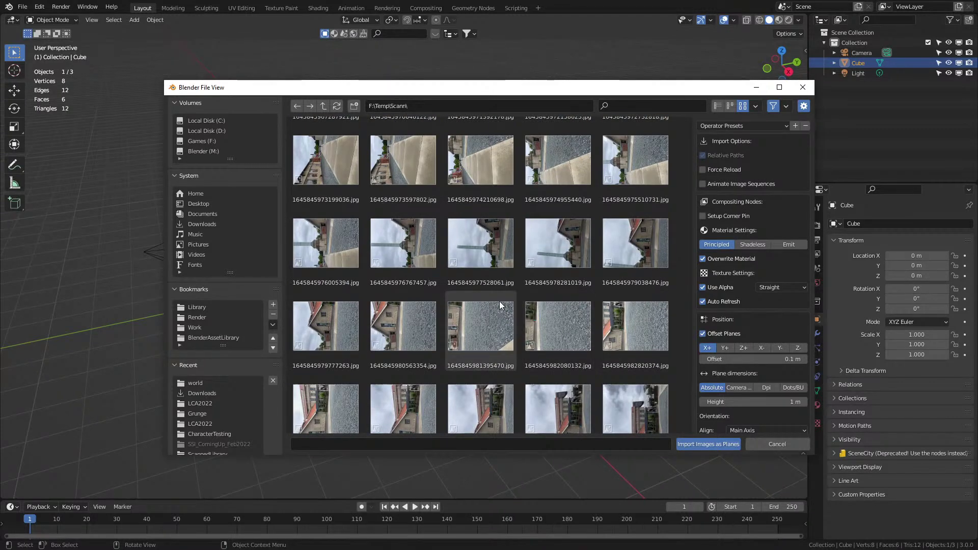
click(502, 246)
click(723, 447)
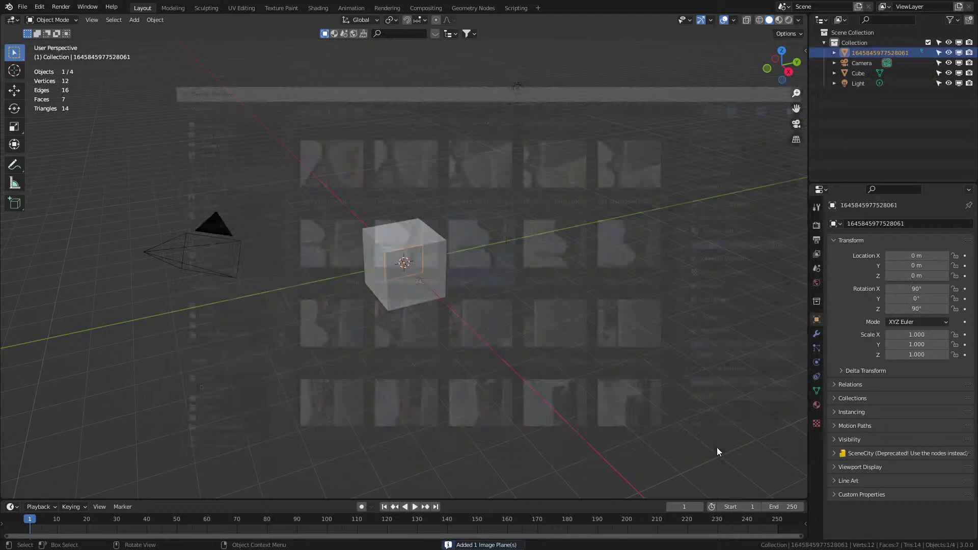
Step: Delete the default cube and rotate the image plane 90° about the X axis
click(433, 283)
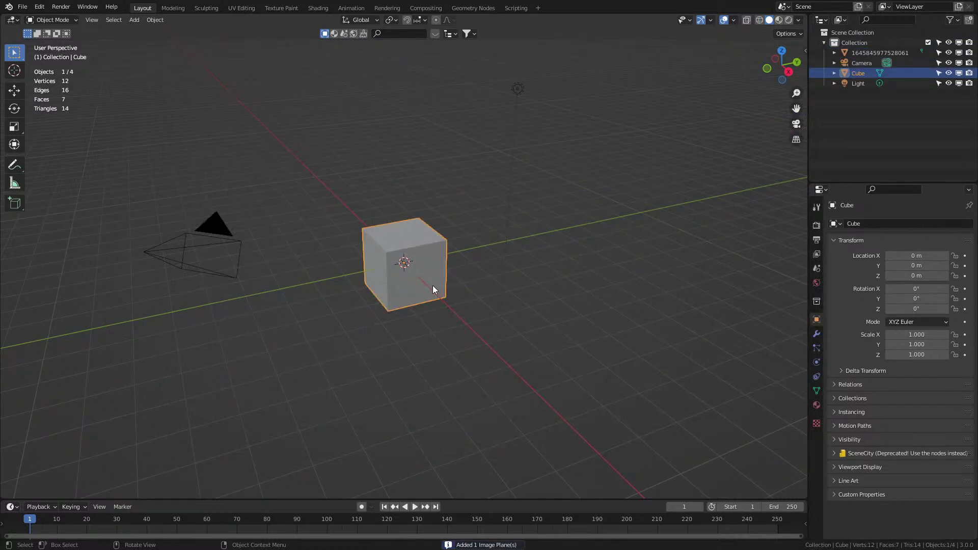
key(Delete)
text(rx90)
key(Return)
Step: Show the scene in Material Preview from the right view and move the image plane up along Z to about 0.405 m
click(778, 19)
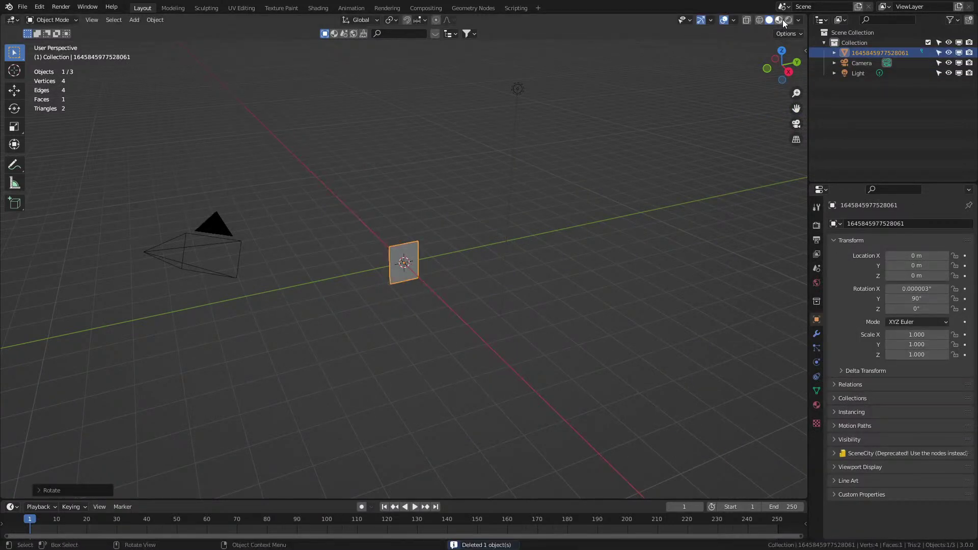
middle_drag(440, 296, 378, 275)
key(KP_3)
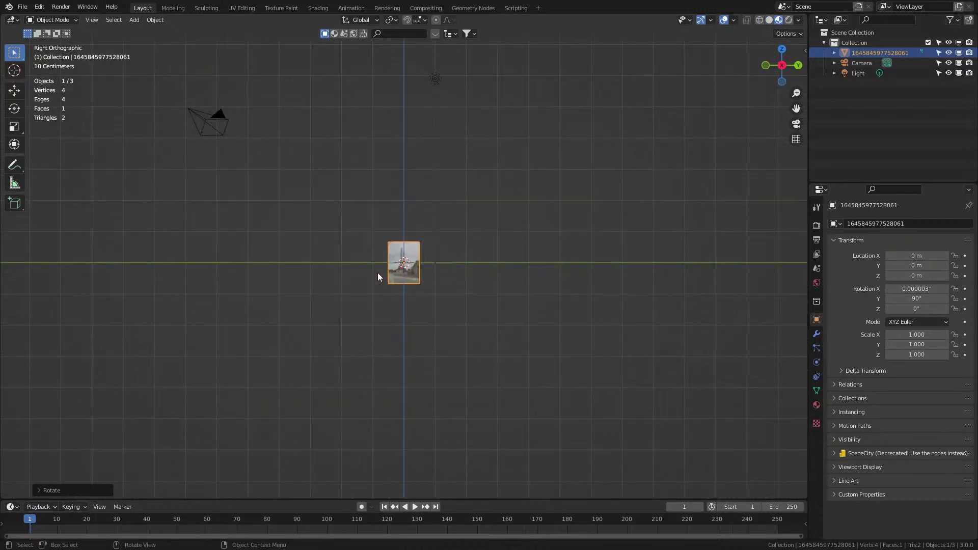
scroll(378, 273, up, 3)
key(g)
key(z)
click(595, 322)
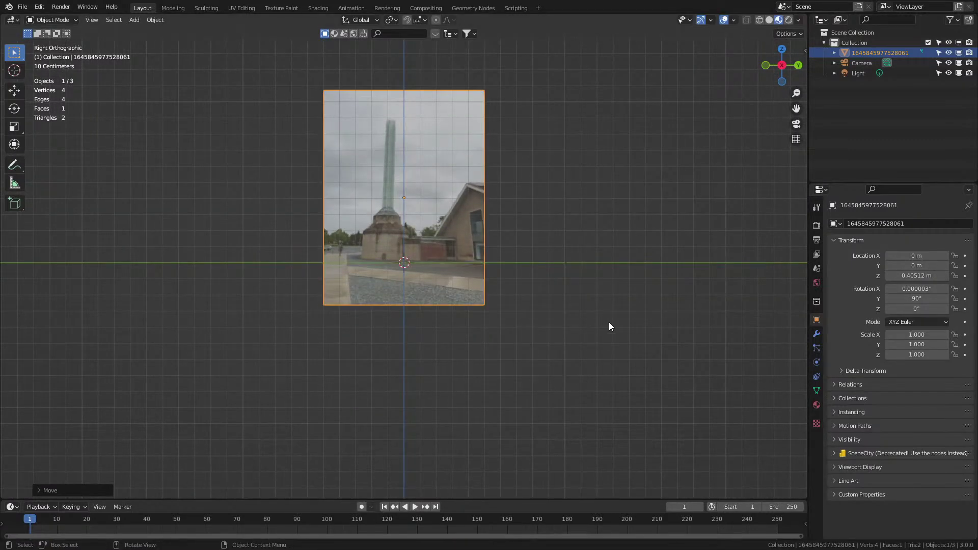
scroll(601, 346, up, 1)
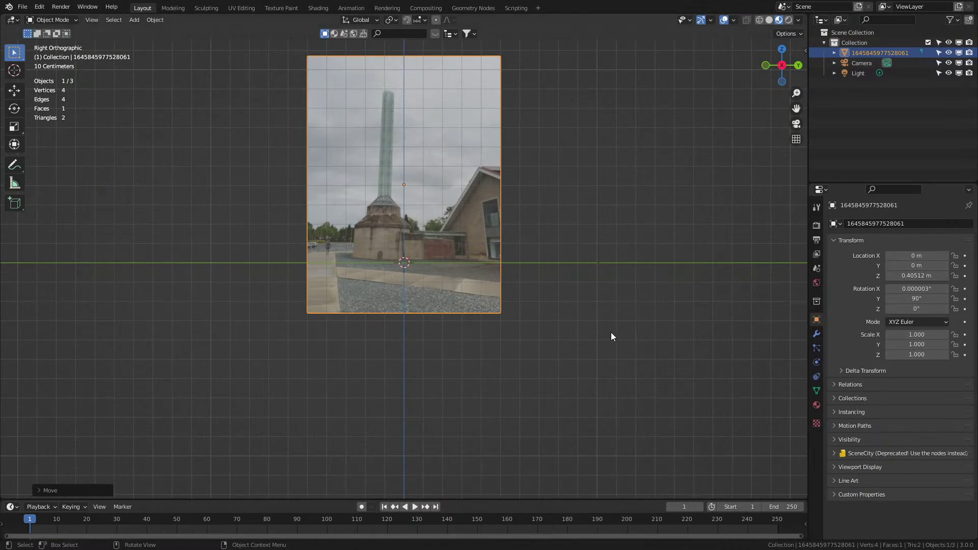
Step: Straighten the tower by rotating the image plane to about 87.9° on Y and moving it to about Y 0.04 m, Z 0.236 m
key(r)
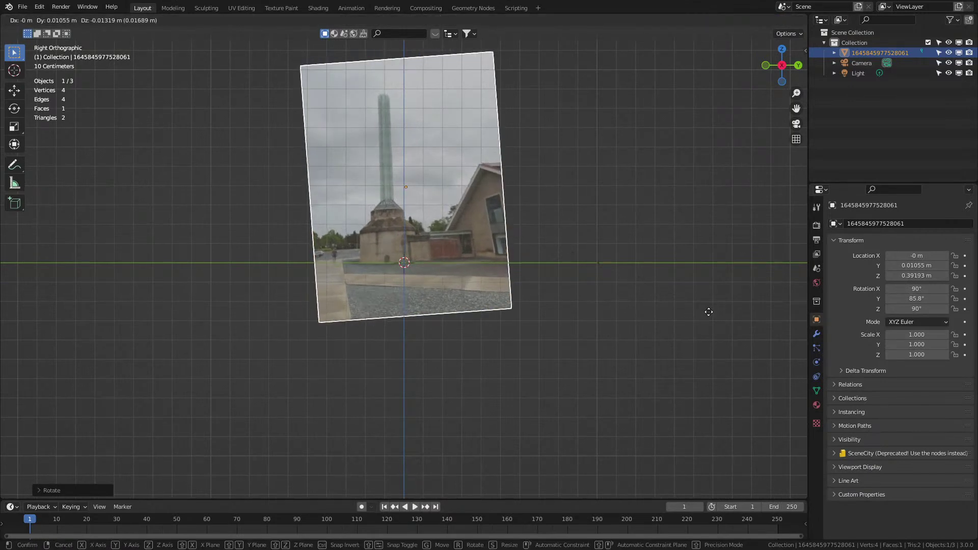
right_click(714, 350)
scroll(625, 298, up, 2)
key(r)
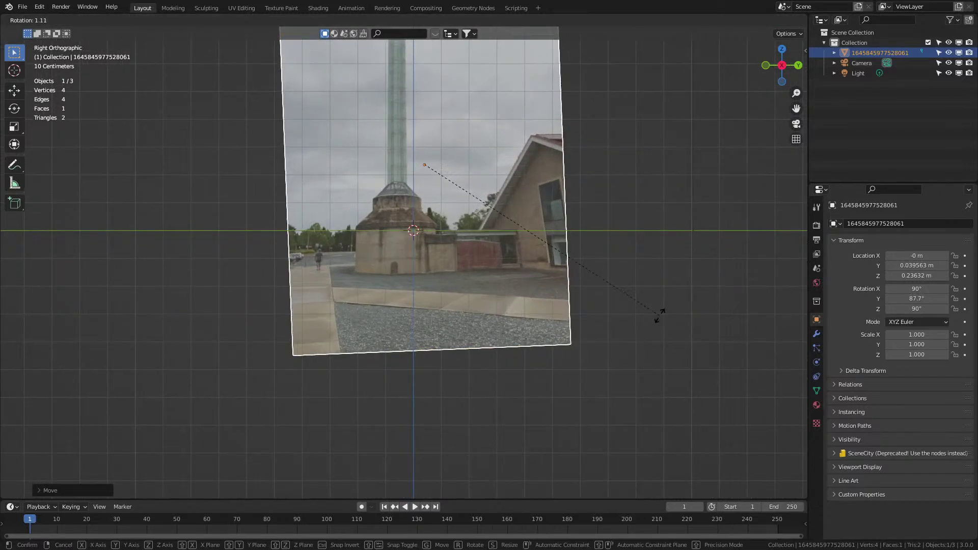
click(658, 319)
scroll(622, 315, up, 6)
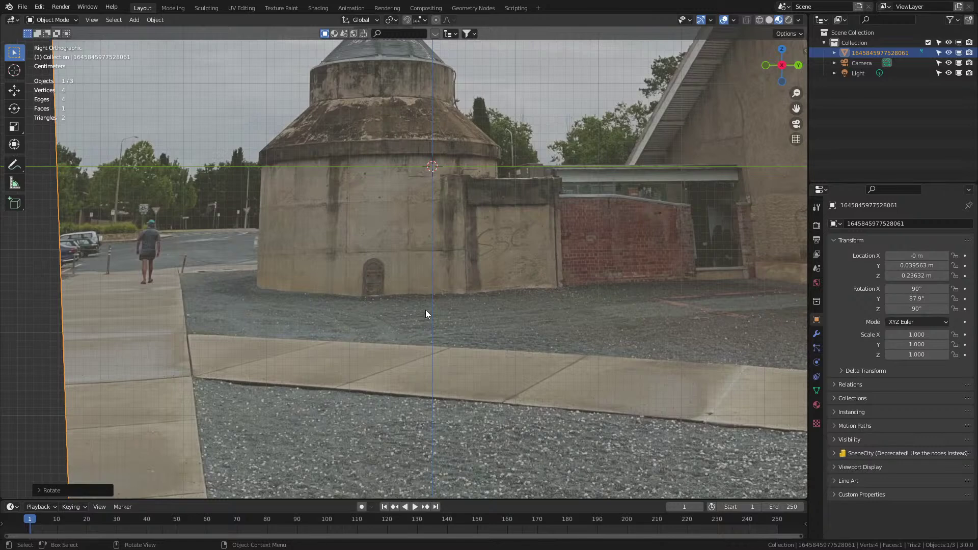
scroll(426, 310, down, 8)
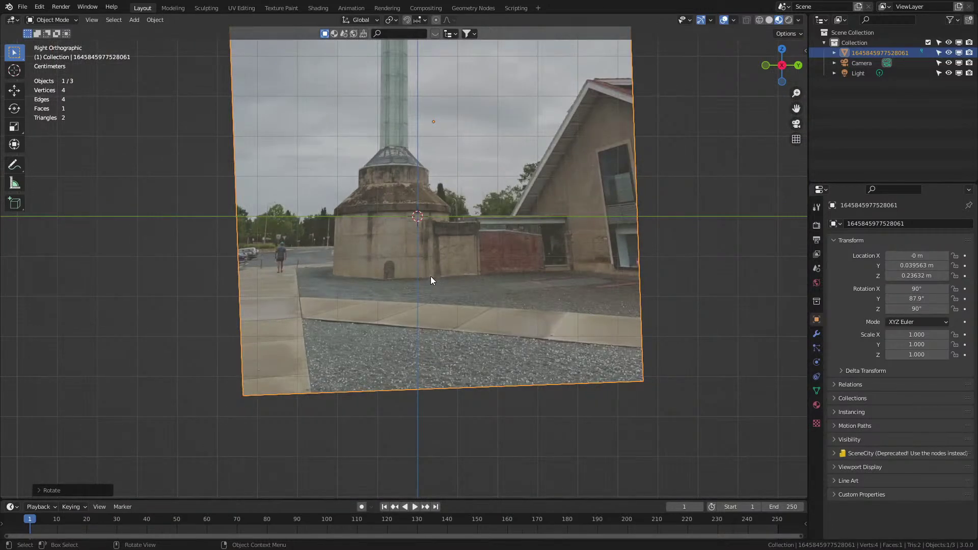
Step: Scale the image plane up to about 1.441 and raise it along Z to about 0.545 m so the tower's foot meets the ground line
key(shift+a)
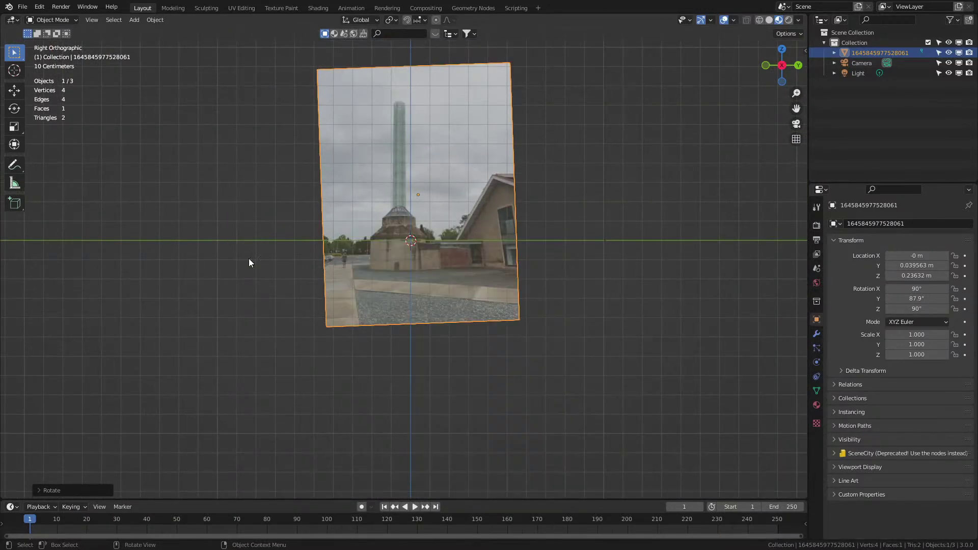
key(g)
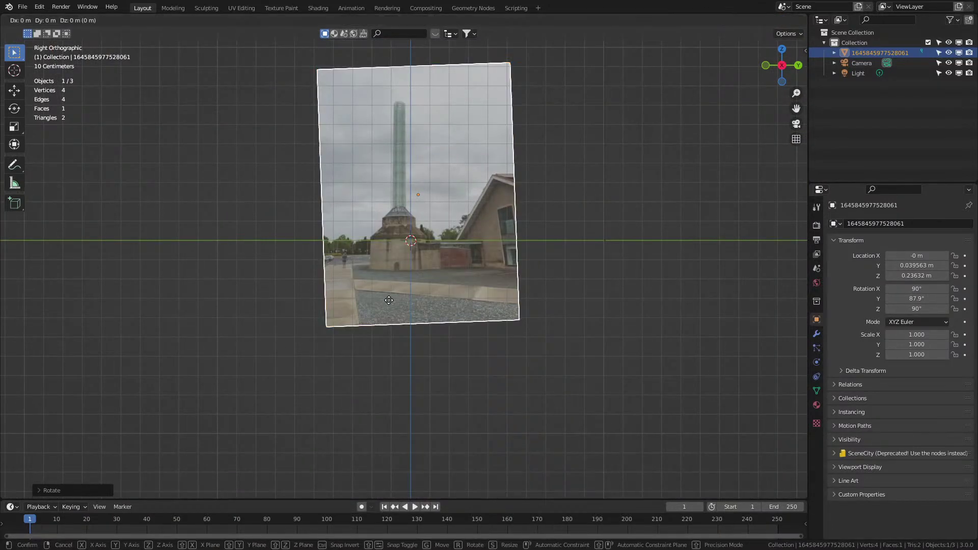
key(z)
click(411, 274)
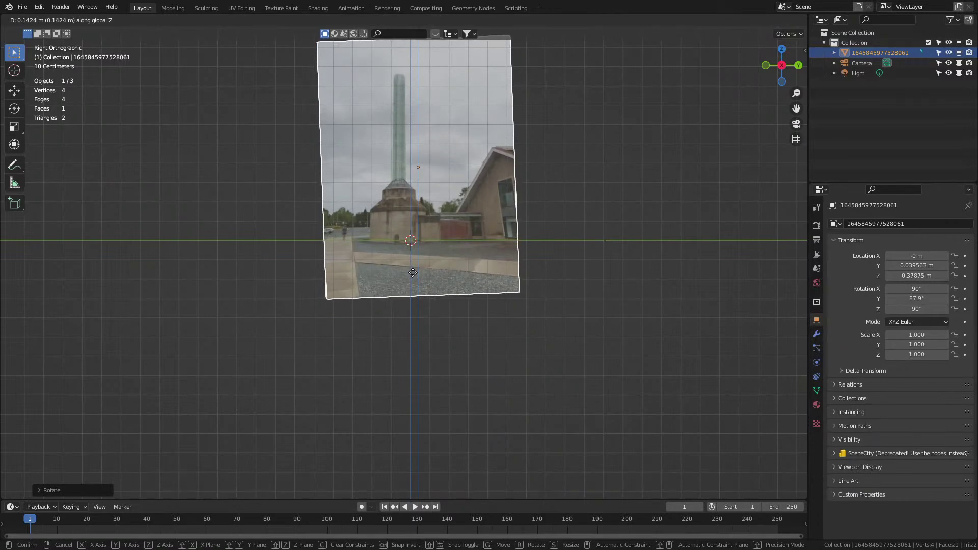
key(s)
click(607, 332)
key(g)
key(z)
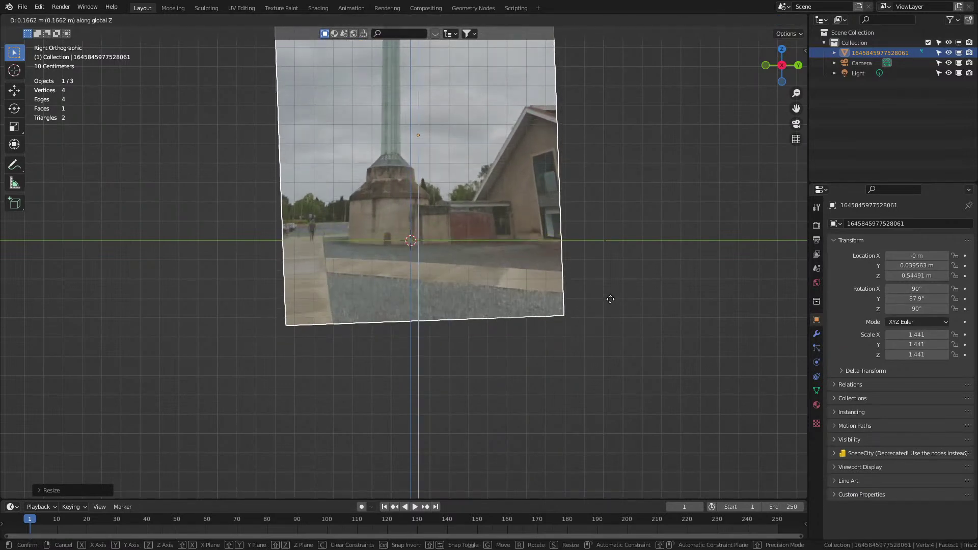
click(610, 299)
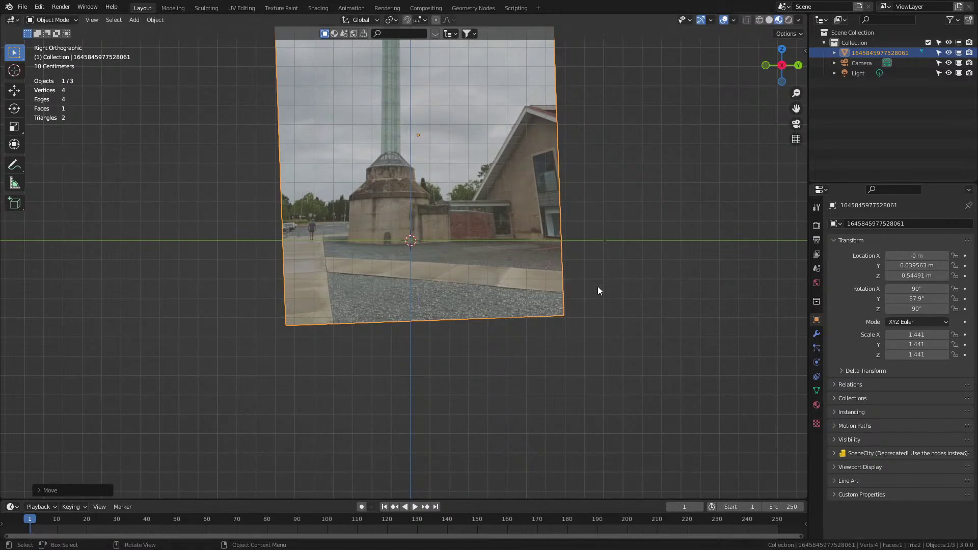
Step: Set the transform pivot to 3D Cursor and enlarge the image plane to a scale of about 2.268
click(390, 20)
click(408, 44)
key(s)
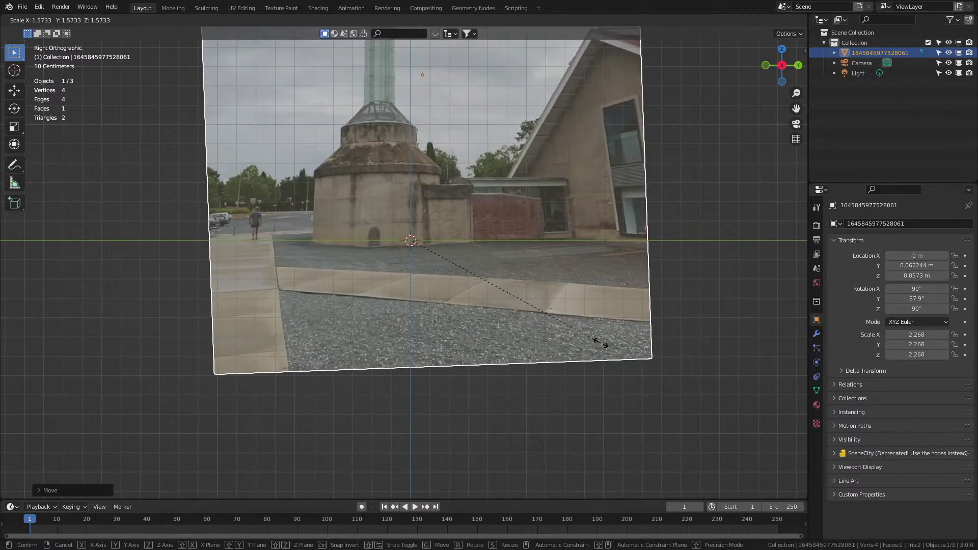
click(596, 344)
Step: Add a cylinder mesh at the origin
middle_drag(413, 279, 488, 260)
key(shift+a)
mouse_move(487, 261)
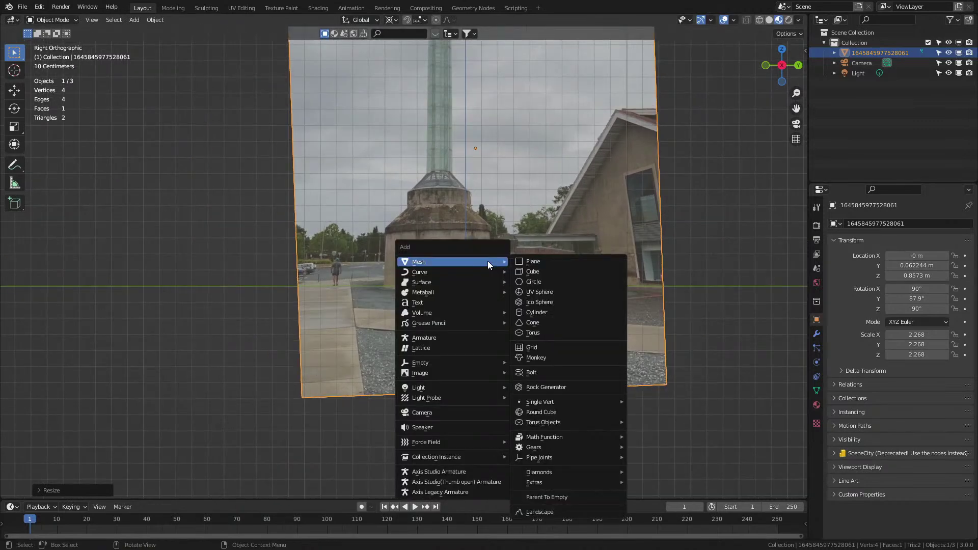
click(563, 312)
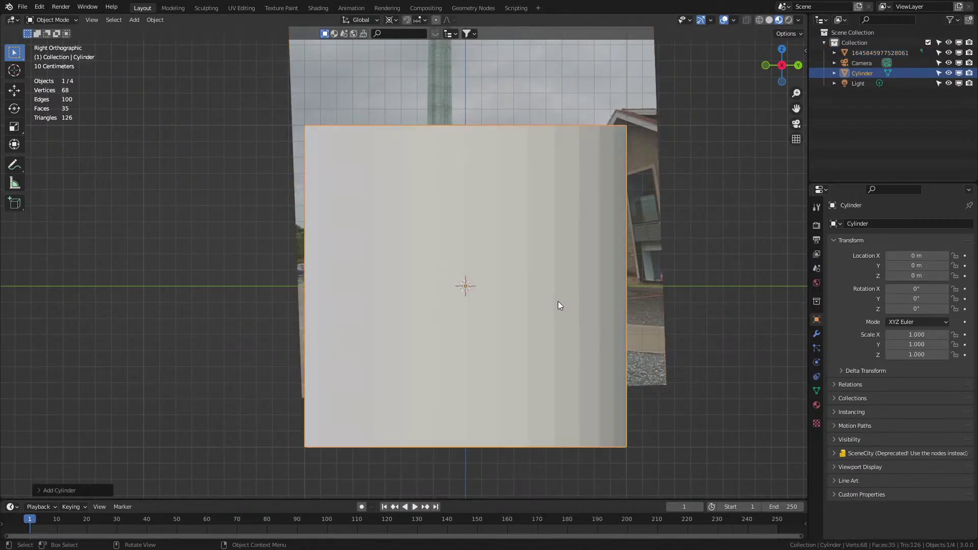
Step: In Edit Mode, shrink the whole cylinder mesh and move it over the tower's base in the photo
key(Tab)
key(s)
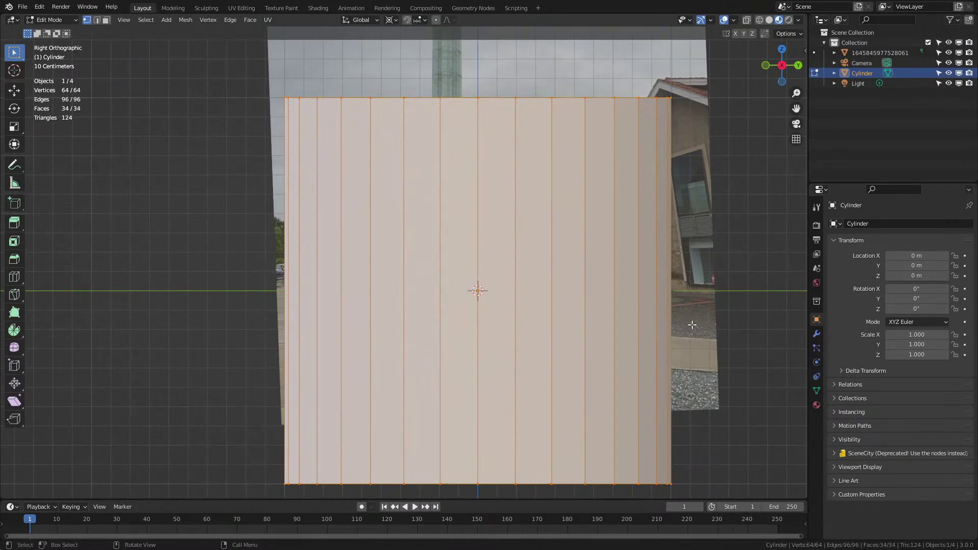
click(577, 272)
key(z)
click(528, 277)
scroll(591, 293, up, 2)
click(779, 20)
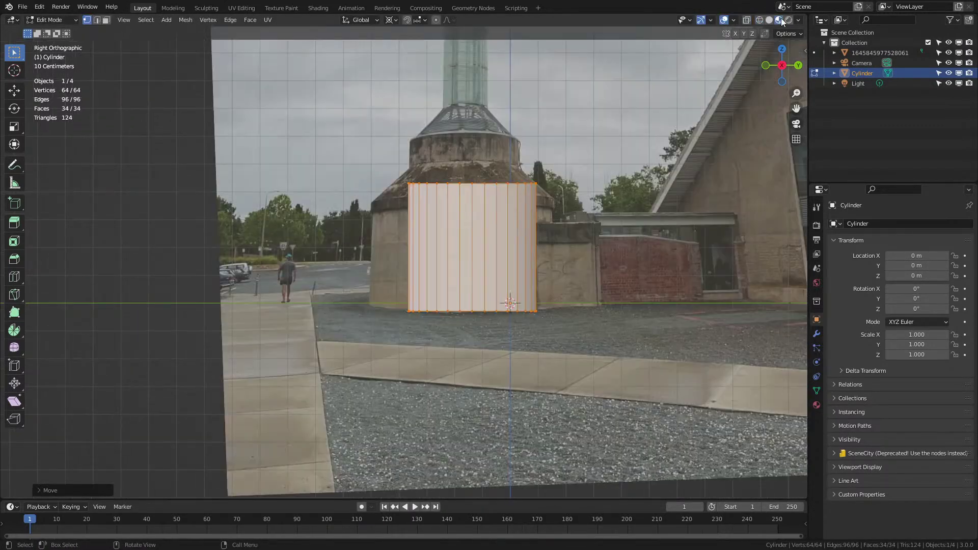
Step: Shorten the cylinder mesh along Z to the height of the tower's lower wall and shift it sideways toward the wall's centre
key(s)
key(z)
click(566, 281)
key(g)
click(561, 281)
key(ctrl+z)
key(ctrl+z)
key(ctrl+shift+z)
key(ctrl+shift+z)
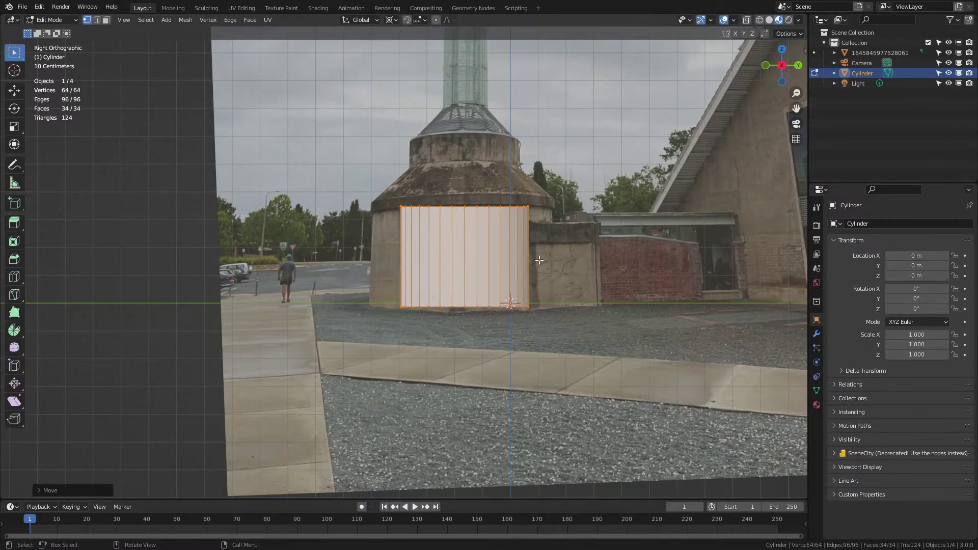
Step: Set the transform pivot to Median Point and widen the cylinder mesh, excluding Z, to the width of the tower's lower wall
click(396, 20)
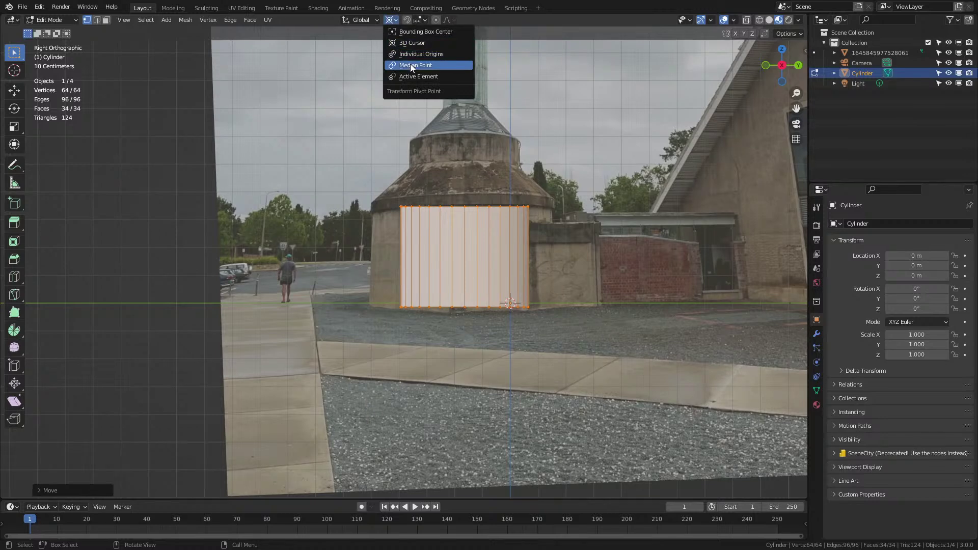
click(411, 63)
key(s)
key(shift+z)
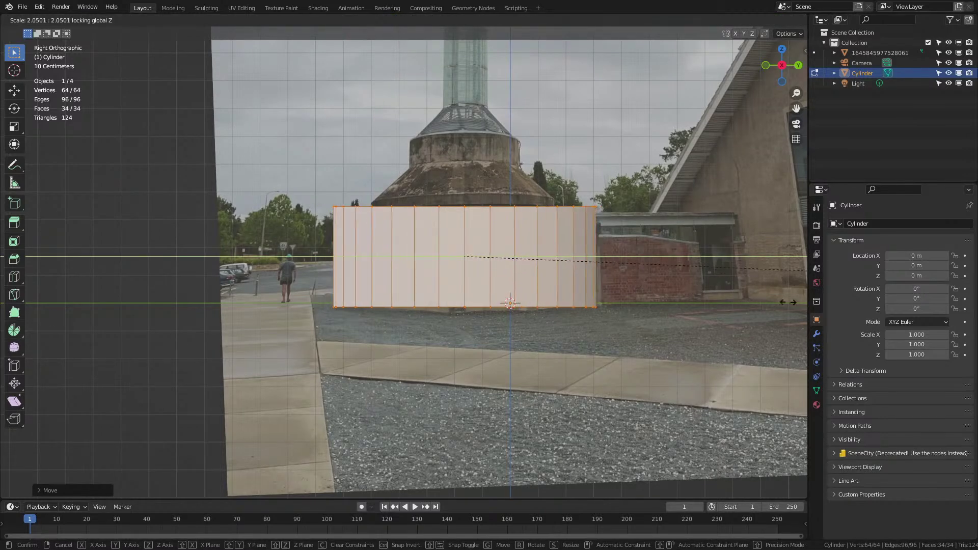
click(438, 223)
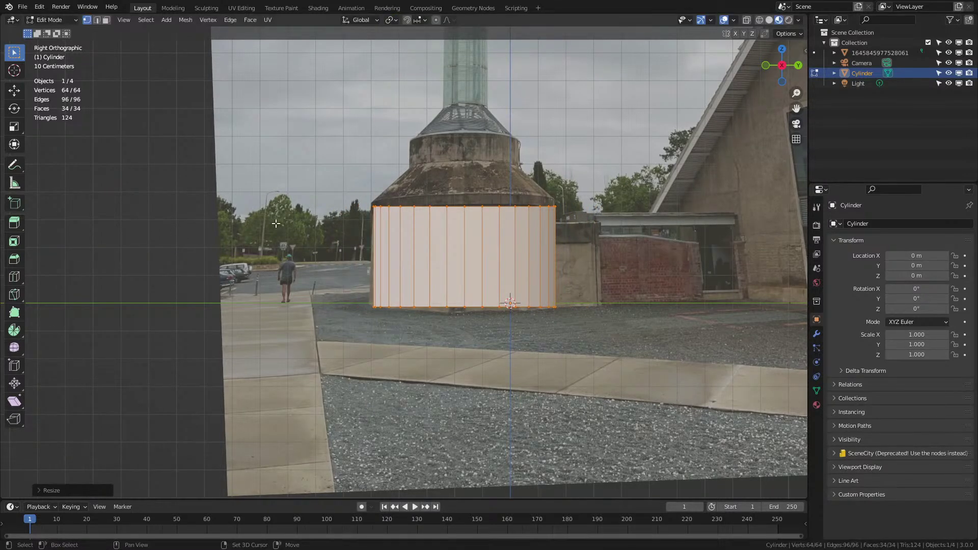
Step: Select the cylinder's top edge loop, extrude it in place and scale it slightly outward to form an overhang
scroll(428, 290, up, 2)
scroll(429, 290, up, 1)
alt+click(473, 274)
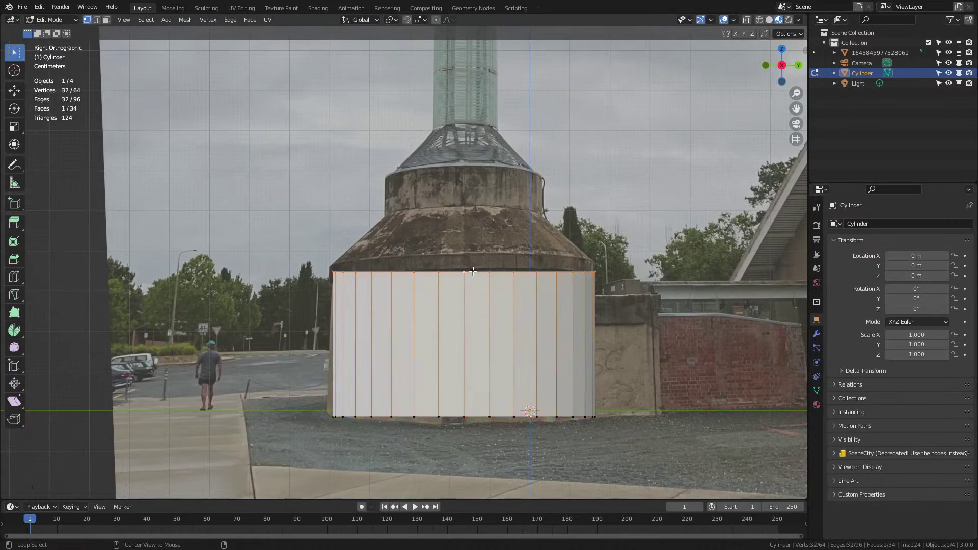
key(e)
right_click(509, 307)
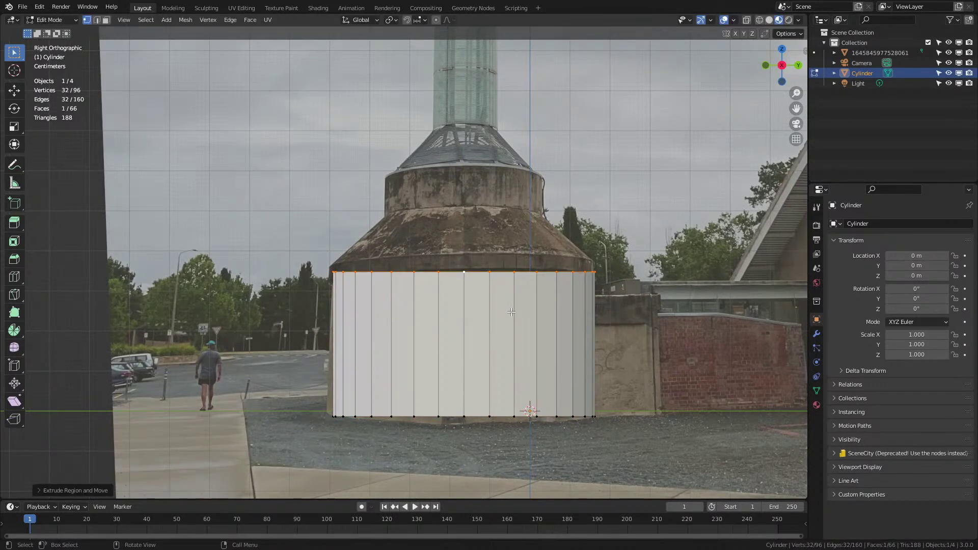
key(s)
click(448, 276)
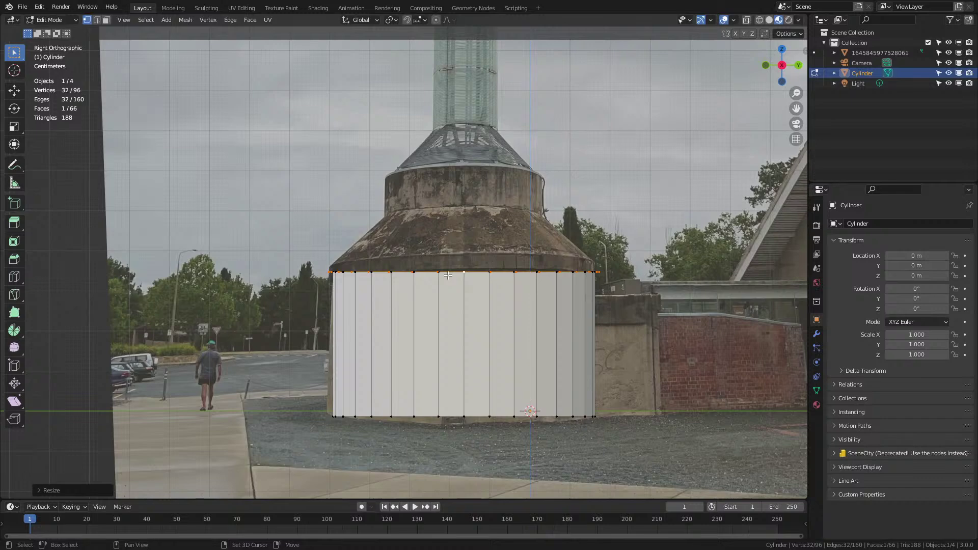
Step: Grow the selection to include the inner top loop and lower the overhang along Z to the underside of the concrete rim
key(ctrl+KP_Add)
key(g)
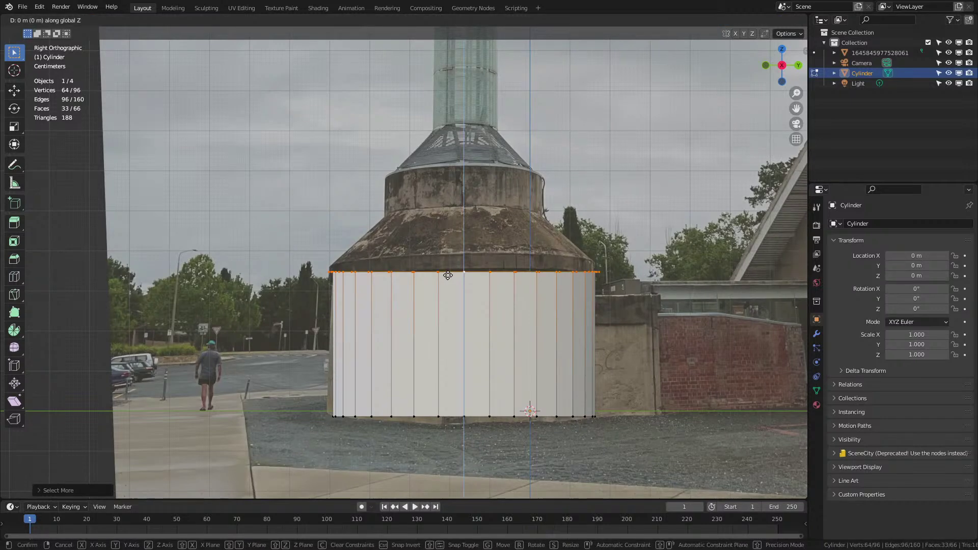
click(454, 361)
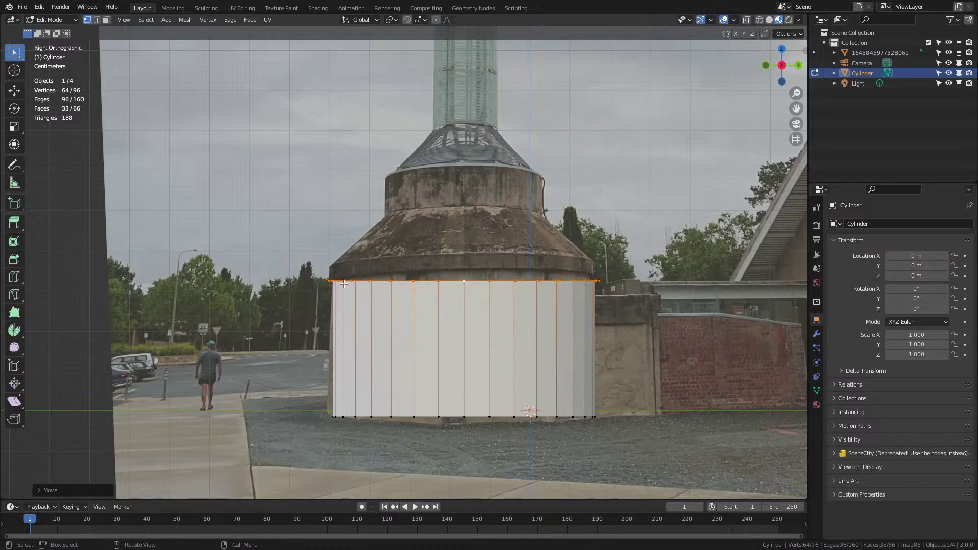
Step: Select the overhang's outer edge loop and extrude it upward along Z about 0.037 m to form the vertical rim
middle_drag(326, 283, 334, 197)
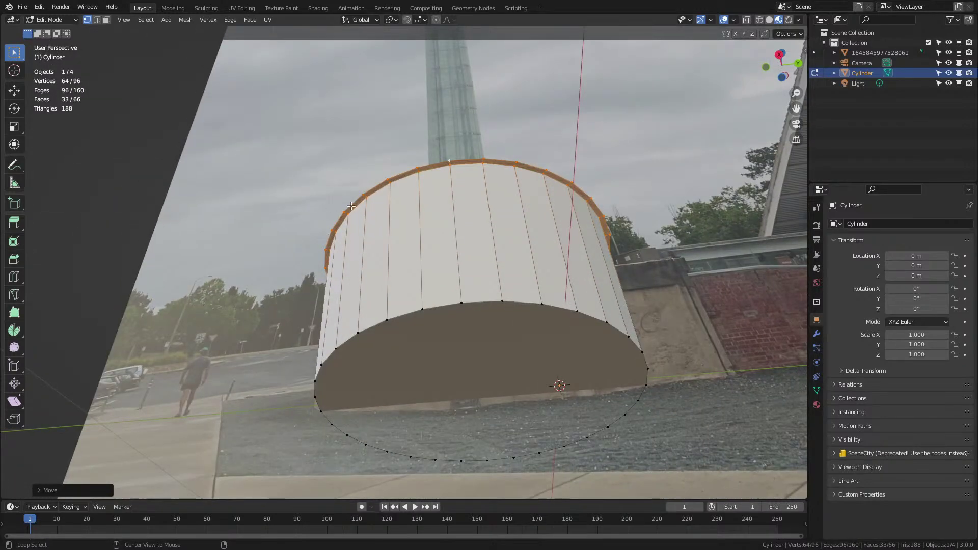
alt+click(353, 202)
key(KP_7)
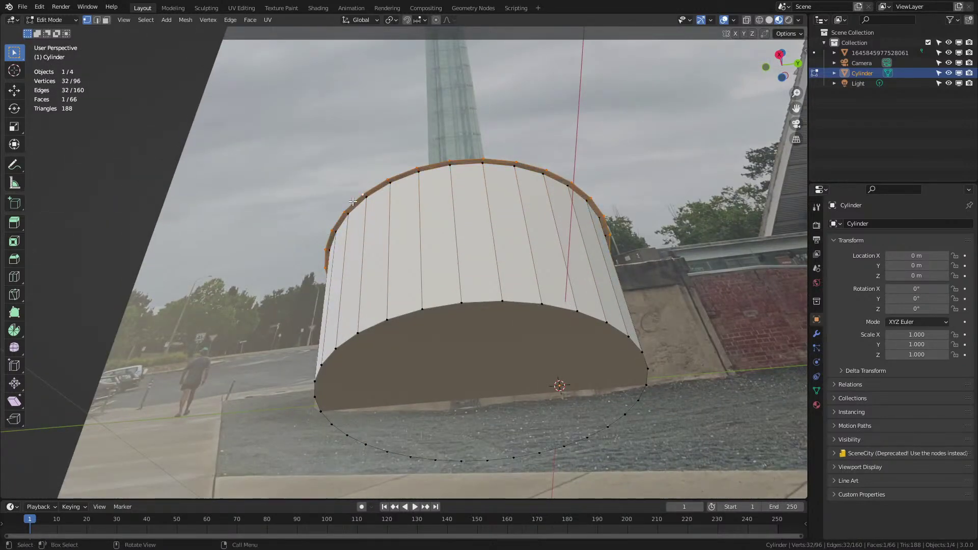
key(KP_1)
key(KP_3)
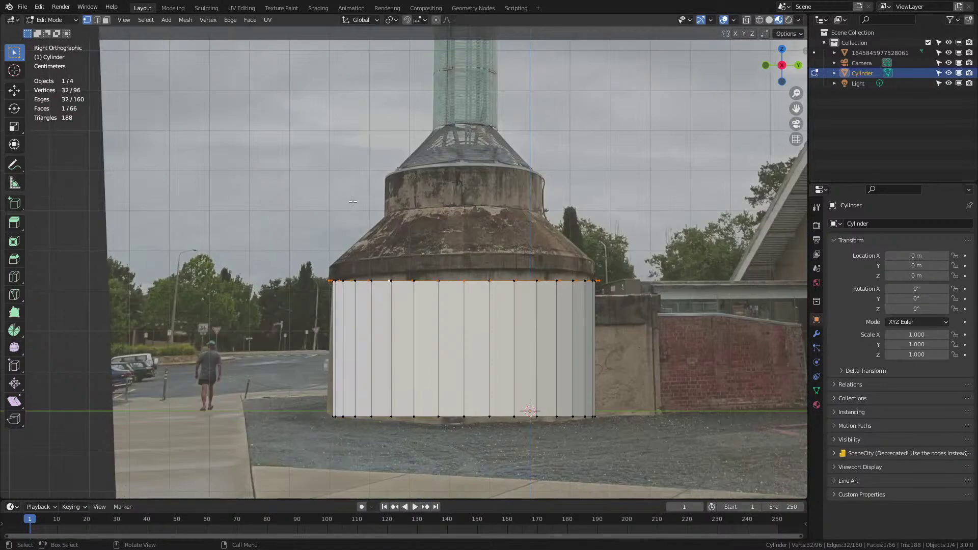
scroll(546, 382, up, 5)
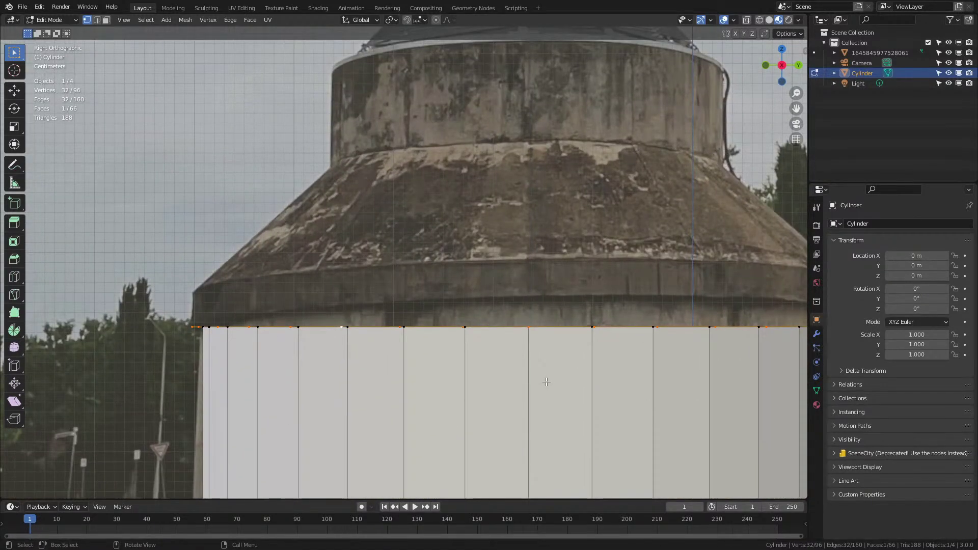
key(e)
key(z)
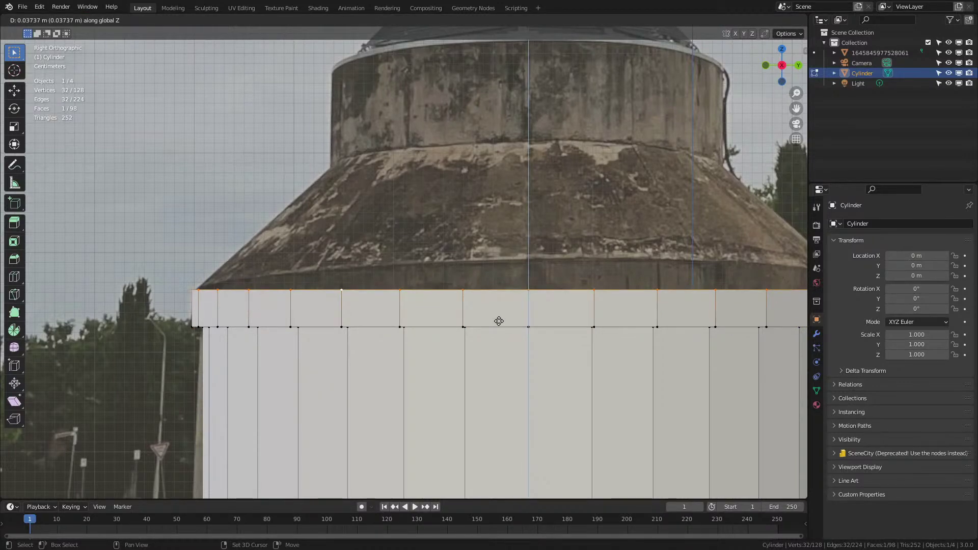
click(499, 321)
Step: Extrude the rim's top loop about 0.129 m upward along Z and scale it to about 0.6 to form the sloped roof
scroll(510, 322, down, 3)
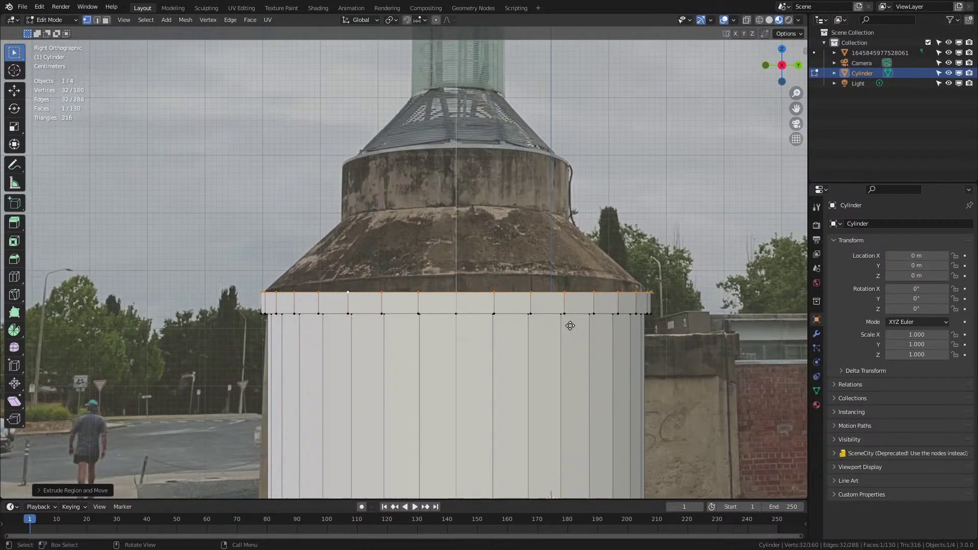
key(e)
key(z)
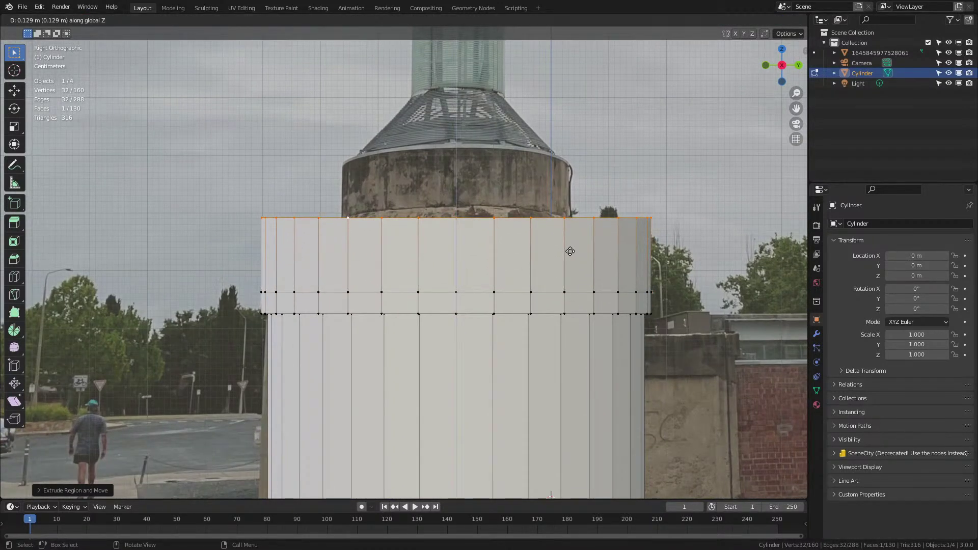
click(570, 251)
key(s)
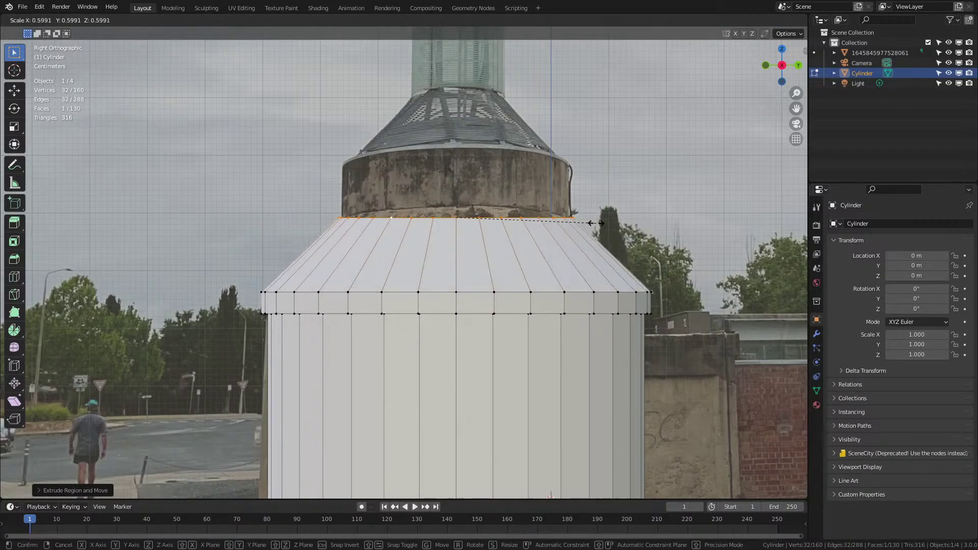
click(606, 219)
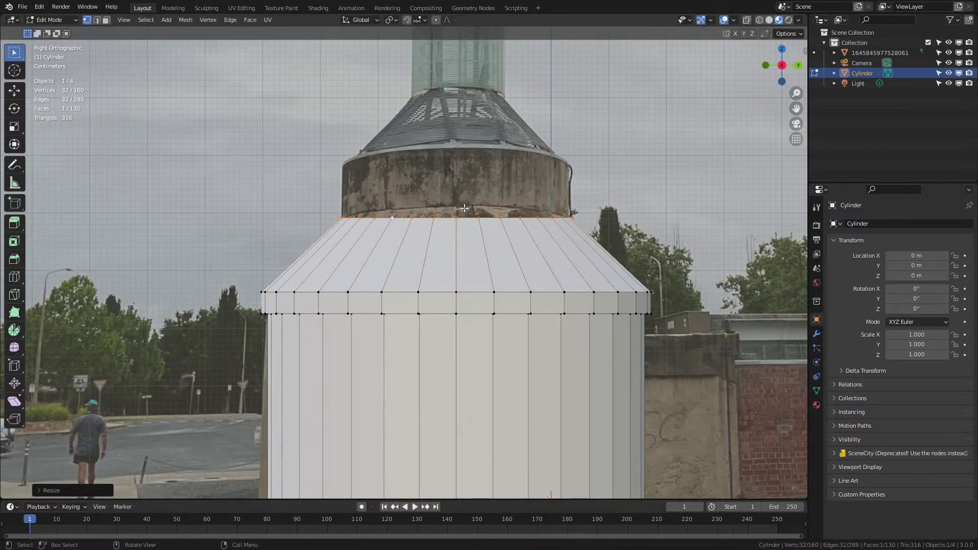
Step: Extrude the sloped roof's top loop about 0.09 m upward along Z to form the upper concrete drum
shift+middle_drag(461, 207, 461, 270)
key(e)
key(z)
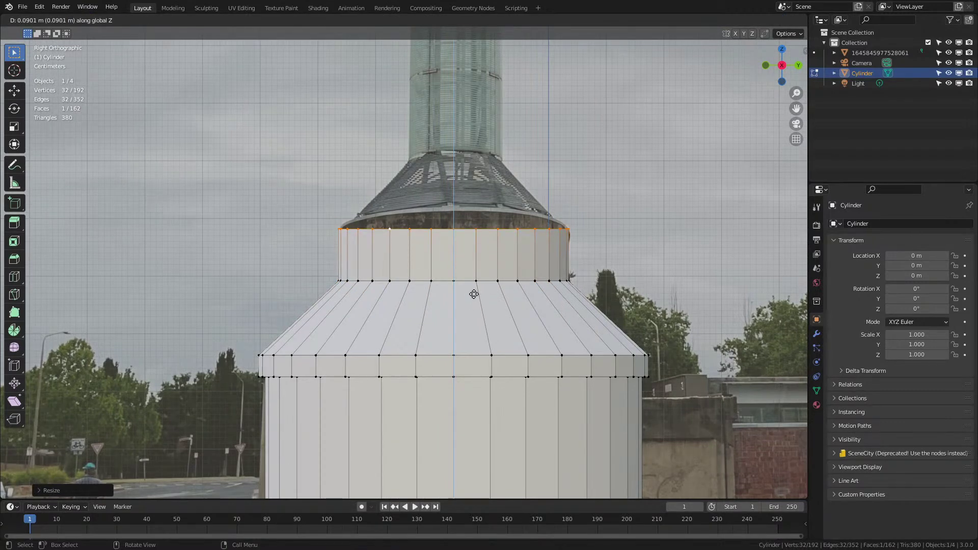
click(474, 294)
Step: Extrude the upper drum's top loop in place and scale it slightly outward to start a lip
scroll(510, 312, up, 2)
scroll(533, 315, up, 3)
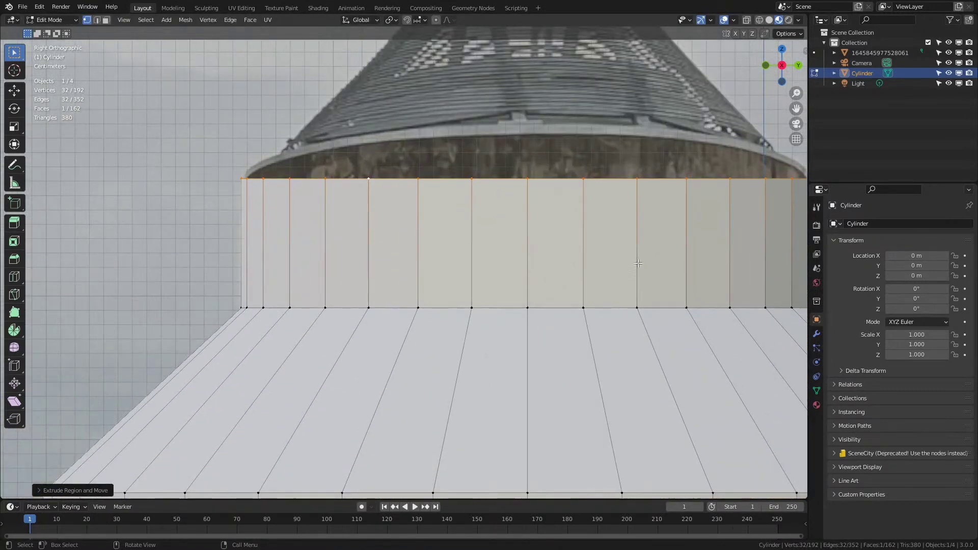
key(e)
right_click(638, 301)
key(s)
click(647, 320)
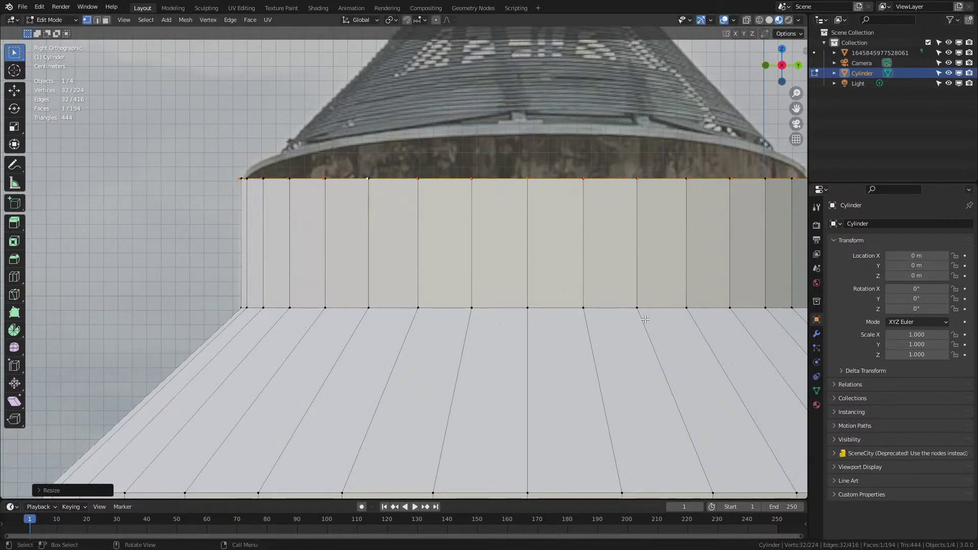
Step: Extrude the lip's loop about 0.003 m upward to finish the drum's top edge and leave Edit Mode
key(e)
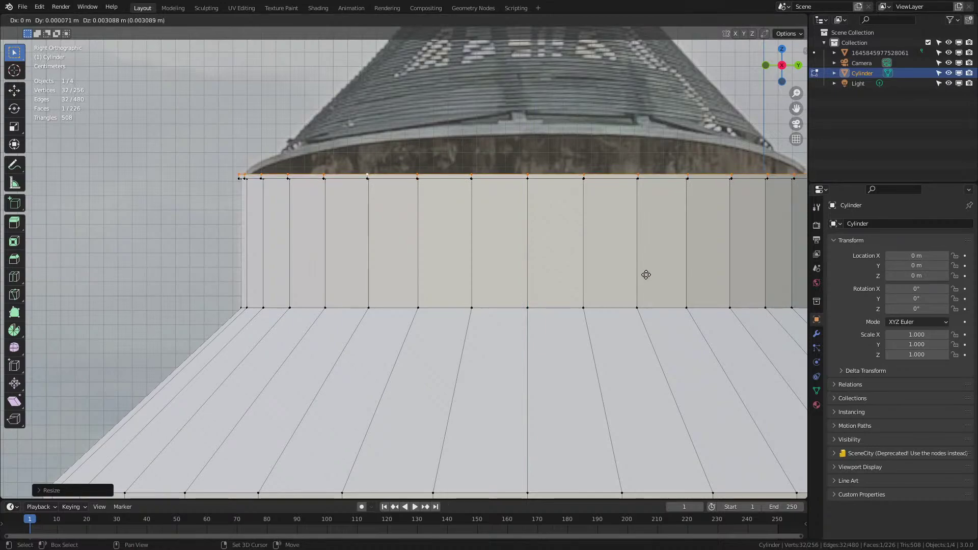
click(640, 260)
middle_drag(640, 260, 594, 293)
scroll(591, 300, down, 10)
middle_drag(576, 327, 522, 329)
key(Tab)
scroll(523, 329, up, 5)
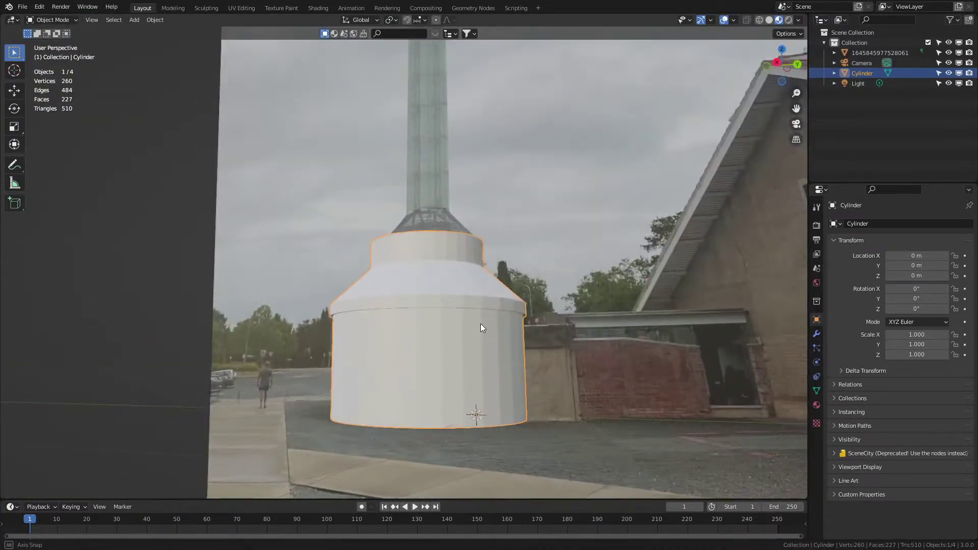
Step: Create UVs for the entire cylinder mesh with Project from View, using the right orthographic view
key(KP_3)
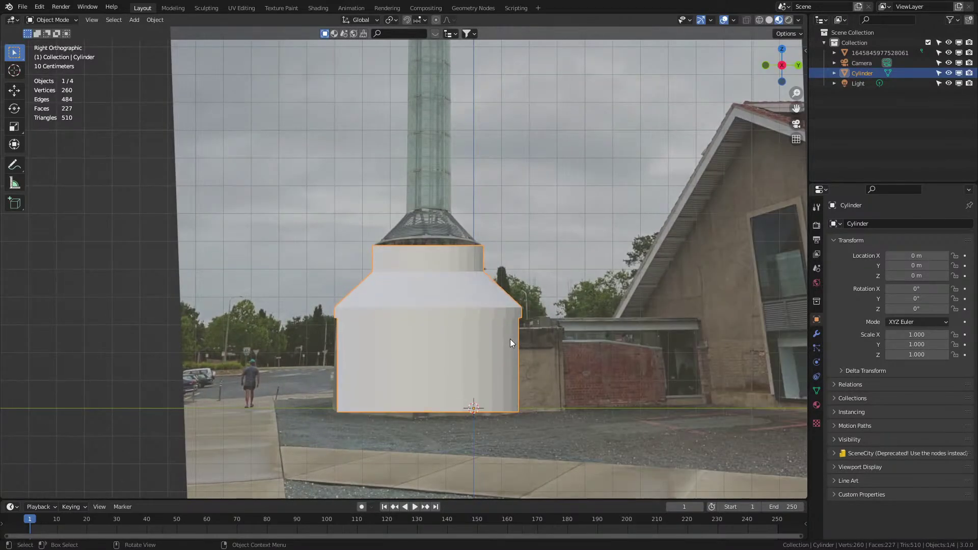
key(Tab)
key(u)
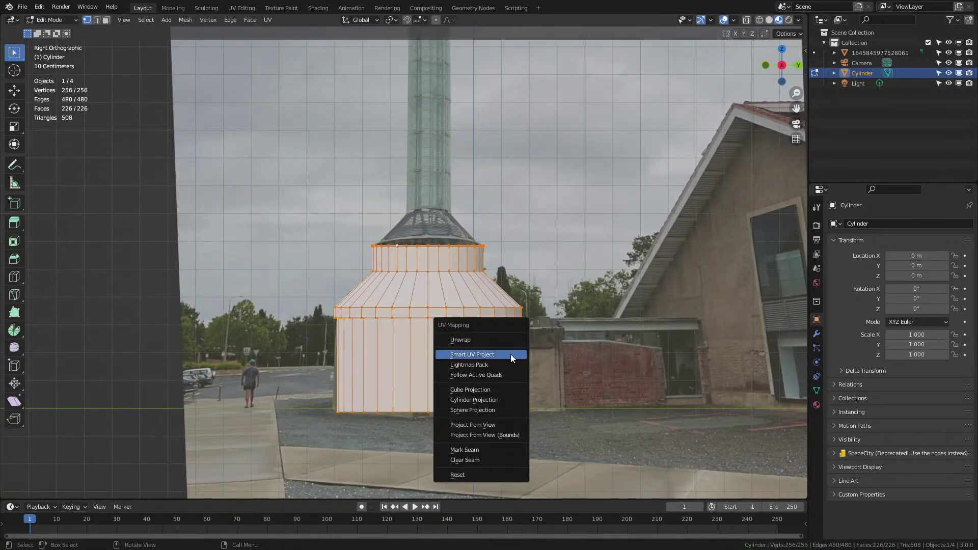
click(508, 425)
Step: Switch to the UV Editing workspace and return the cylinder to Object Mode
click(242, 8)
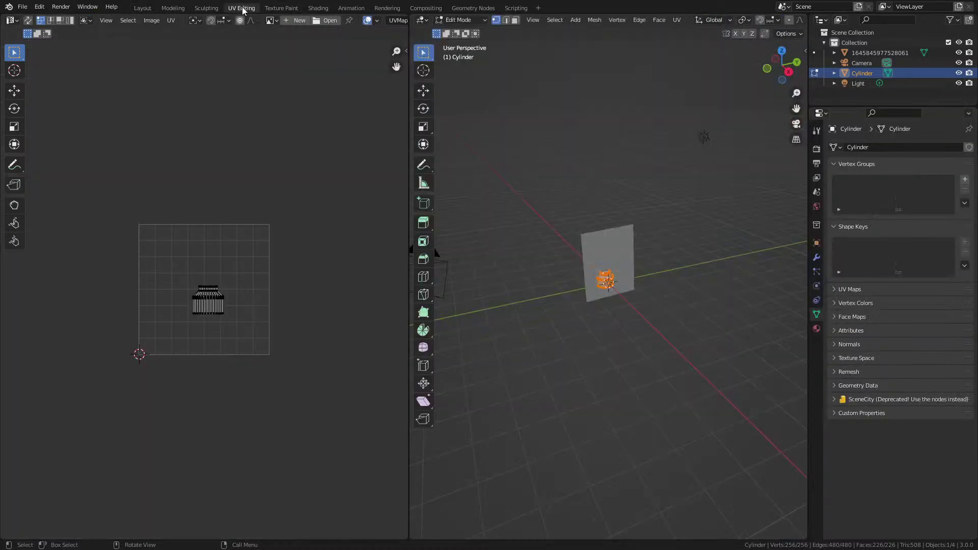
scroll(611, 371, up, 4)
key(Tab)
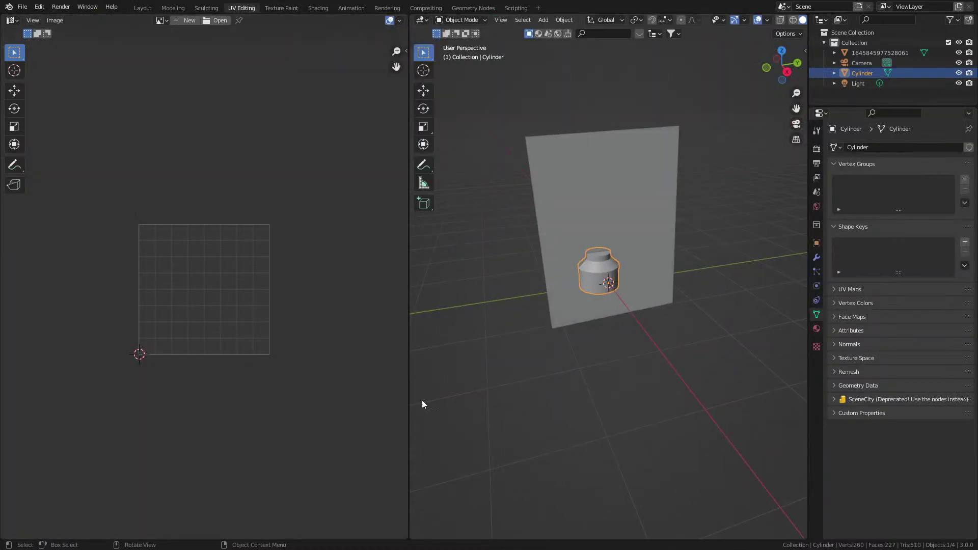
Step: Split the 3D viewport into two stacked views
drag(410, 17, 414, 274)
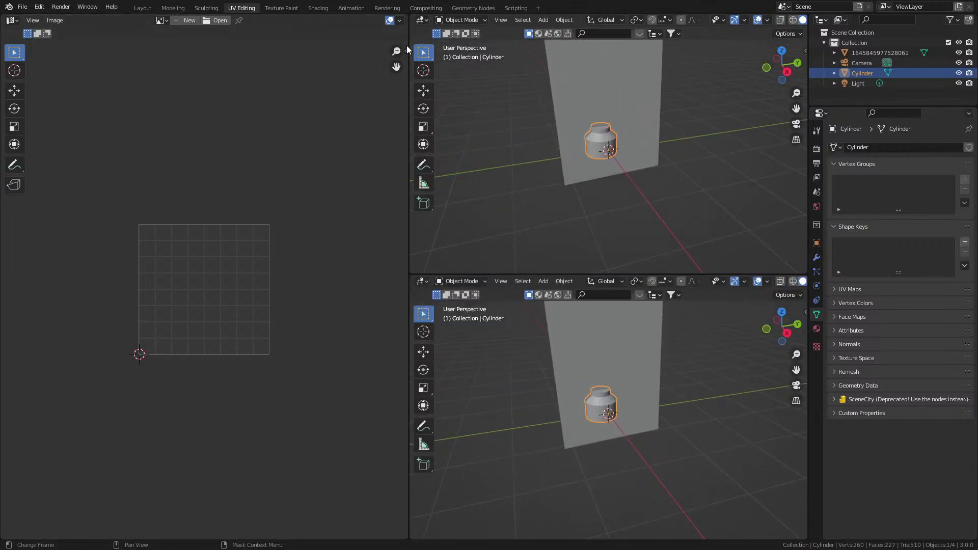
click(422, 282)
click(601, 88)
click(601, 404)
Step: Select the reference photo plane and rename its material GlassTower
click(619, 118)
click(817, 328)
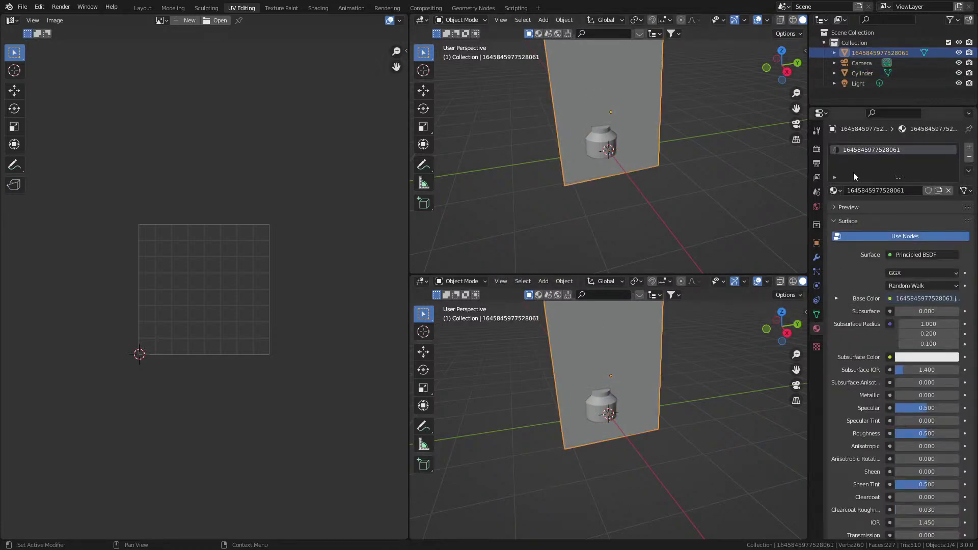
click(905, 190)
text(GlassTower)
key(Return)
Step: Assign the existing GlassTower material to the cylinder
click(607, 419)
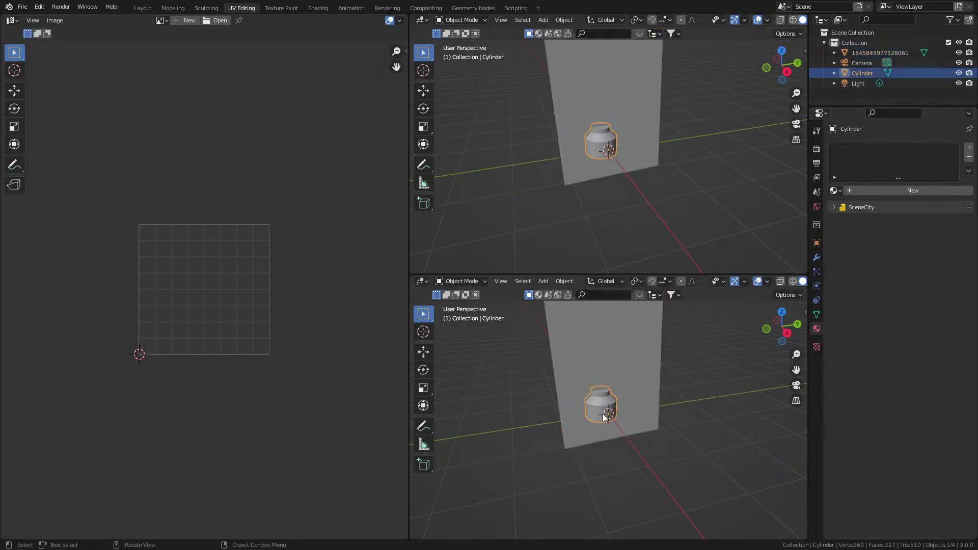
click(834, 191)
click(865, 207)
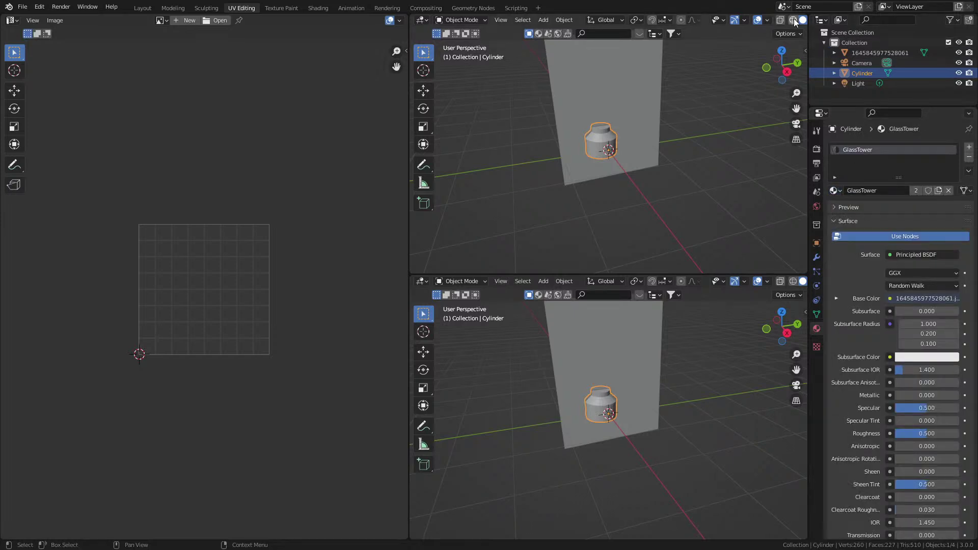
Step: Display the model in Material Preview shading, merge the stacked views into one, and frame the cylinder from the right orthographic view
scroll(794, 21, down, 3)
click(779, 20)
drag(412, 272, 423, 311)
key(KP_3)
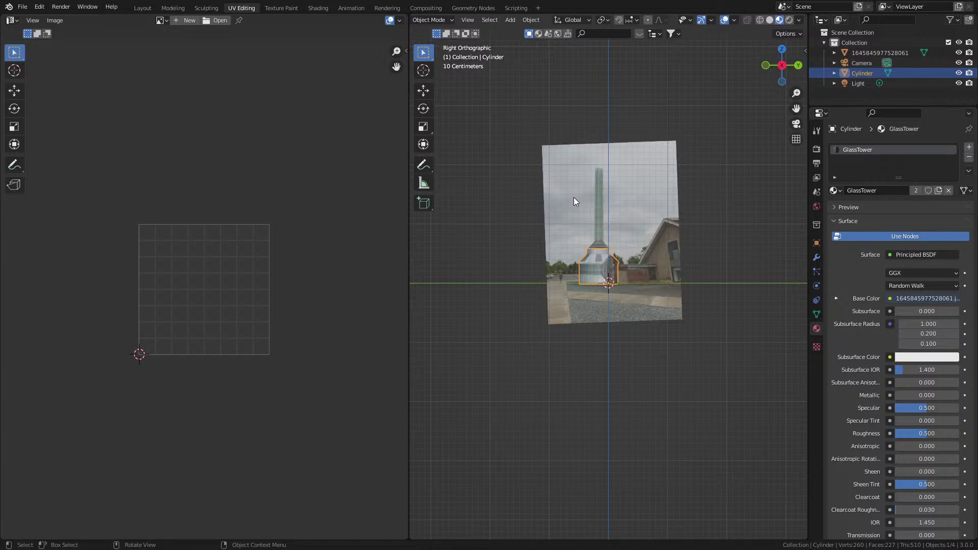
key(KP_Decimal)
scroll(567, 326, down, 3)
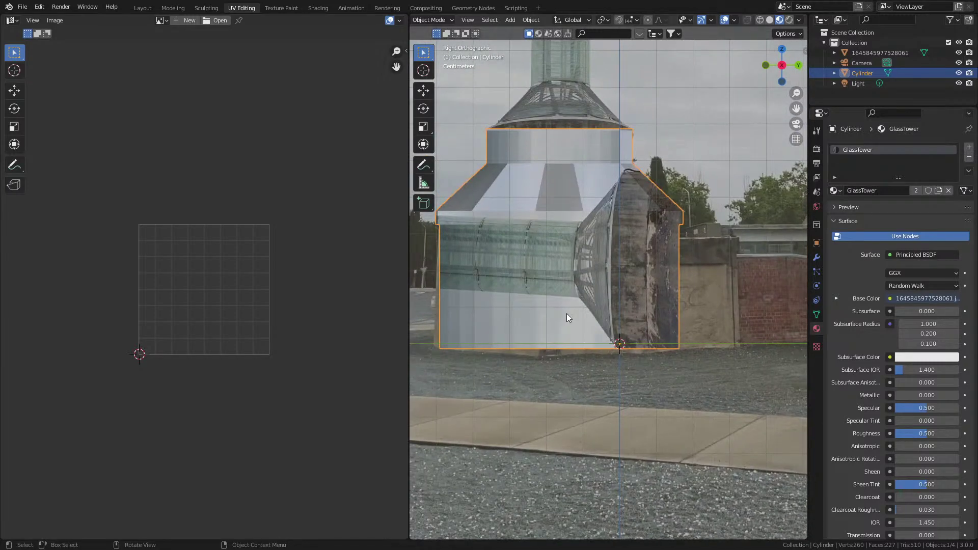
Step: Enter Edit Mode on the cylinder, select all its UVs and rotate them by 90 degrees
key(Tab)
scroll(317, 471, down, 4)
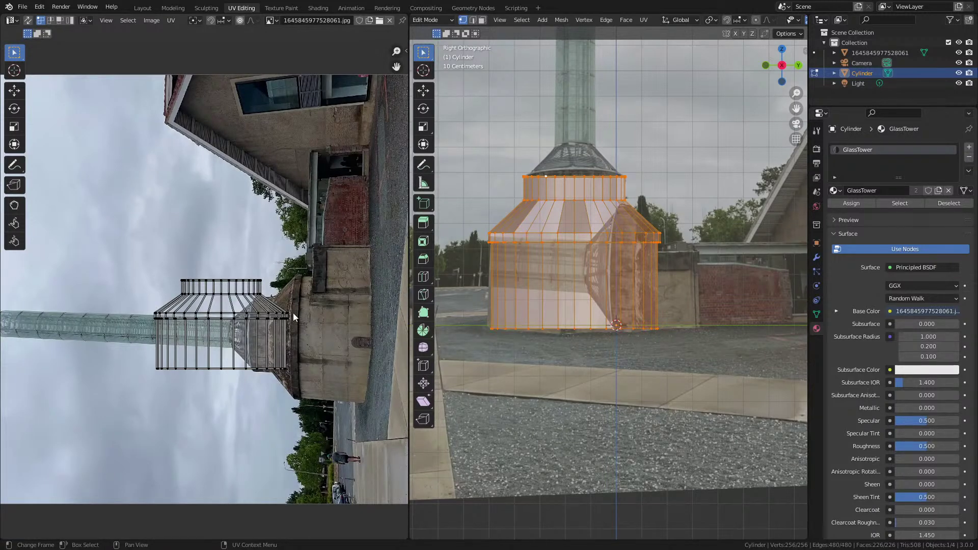
scroll(293, 312, down, 1)
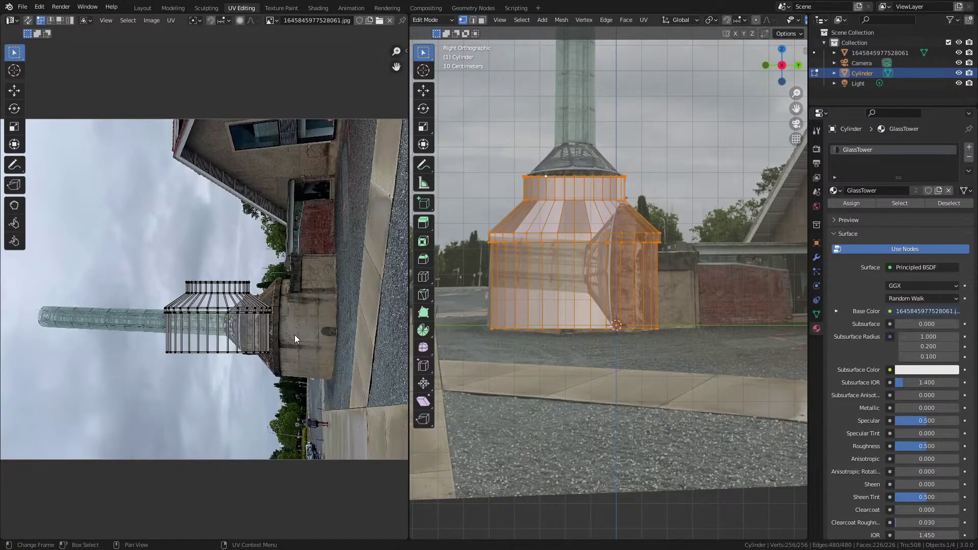
text(ar90)
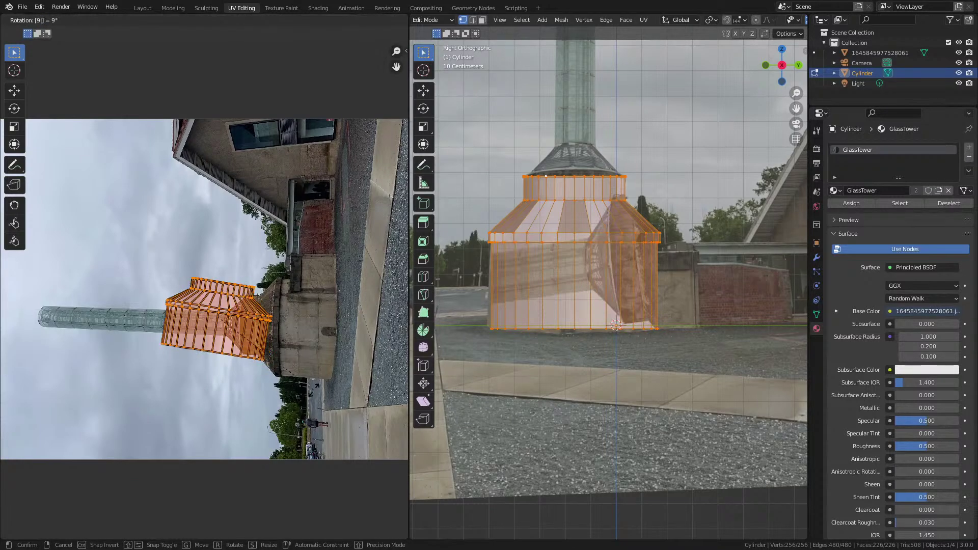
key(Return)
Step: Move the UVs onto the concrete base in the photo and stretch them along X to about 1.14
scroll(313, 390, up, 3)
key(g)
click(33, 317)
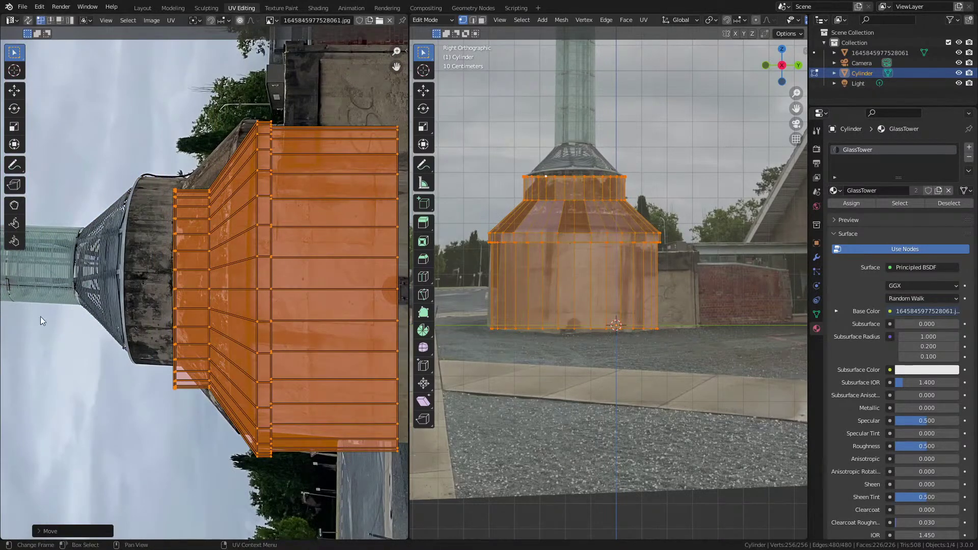
scroll(301, 381, down, 3)
key(s)
key(x)
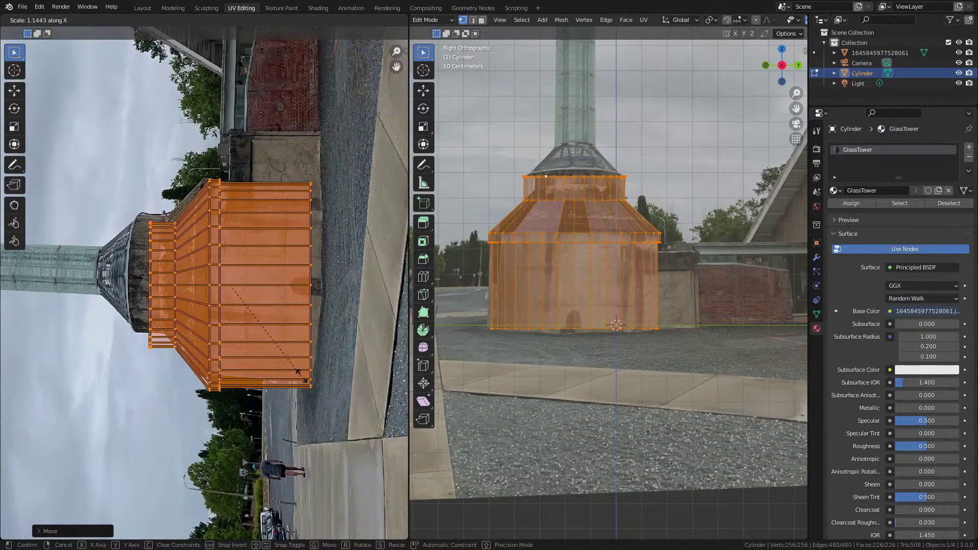
click(309, 374)
Step: Reposition the UV layout over the concrete base and scale it down to fit inside the structure's outline
key(g)
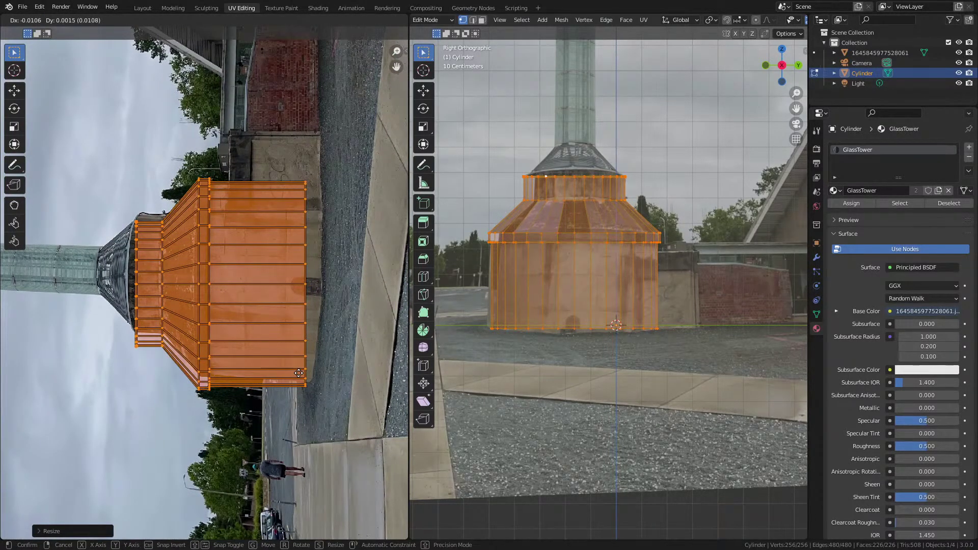
click(344, 381)
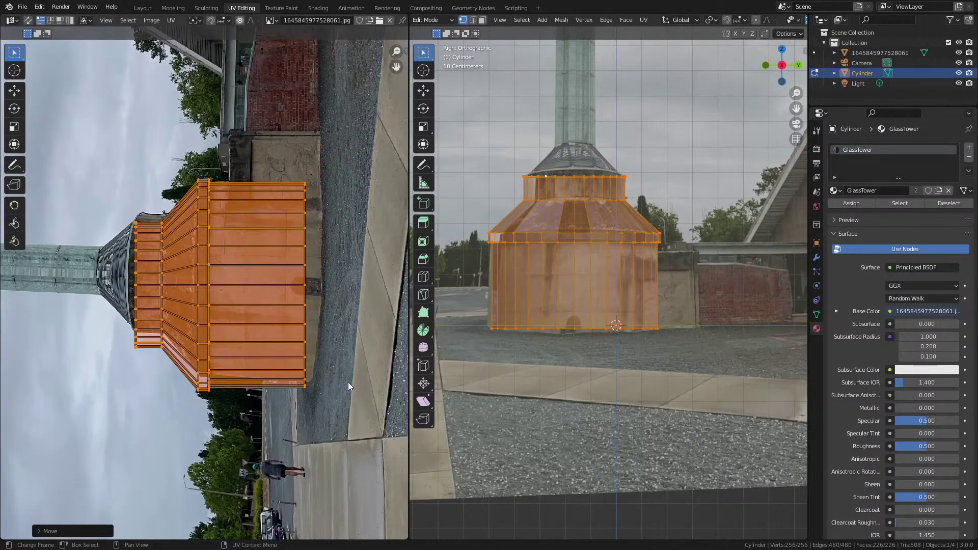
key(s)
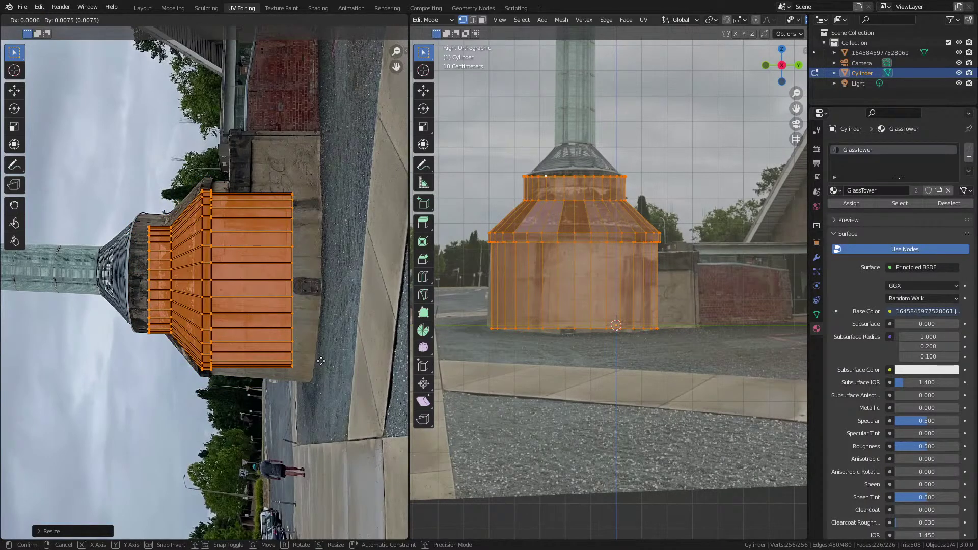
click(307, 365)
Step: Try to isolate the upper drum's top edge UVs by selecting its edge loop in the UV layout and on the mesh
scroll(307, 366, up, 6)
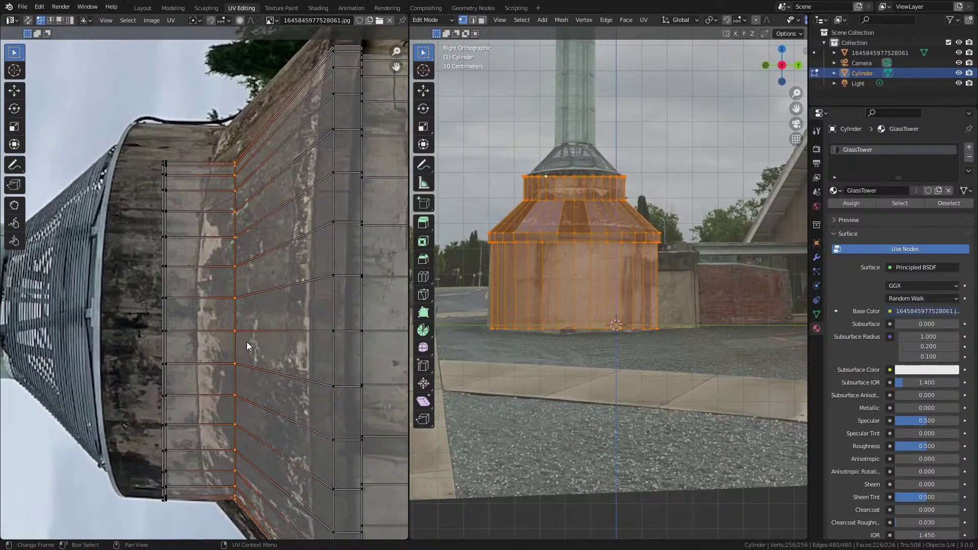
click(159, 314)
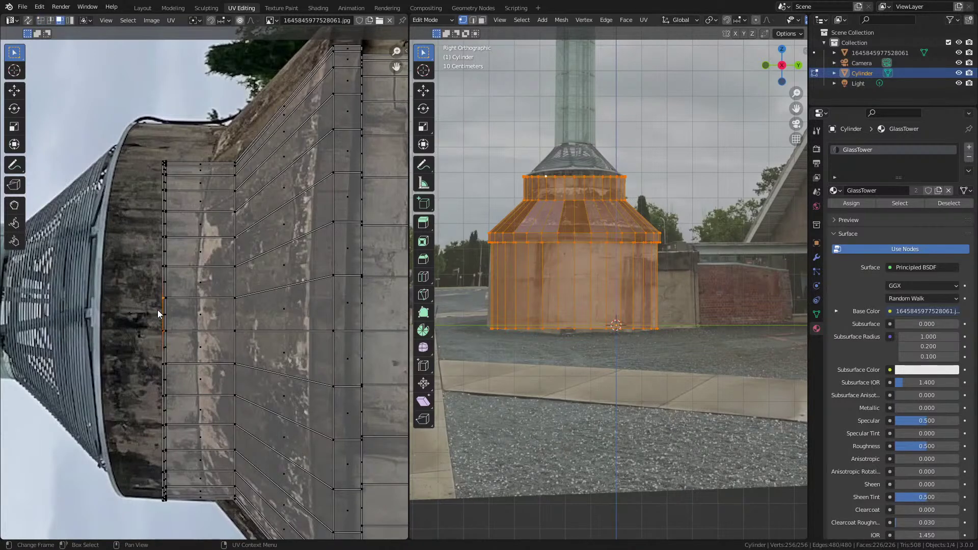
alt+click(158, 285)
middle_drag(127, 320, 149, 331)
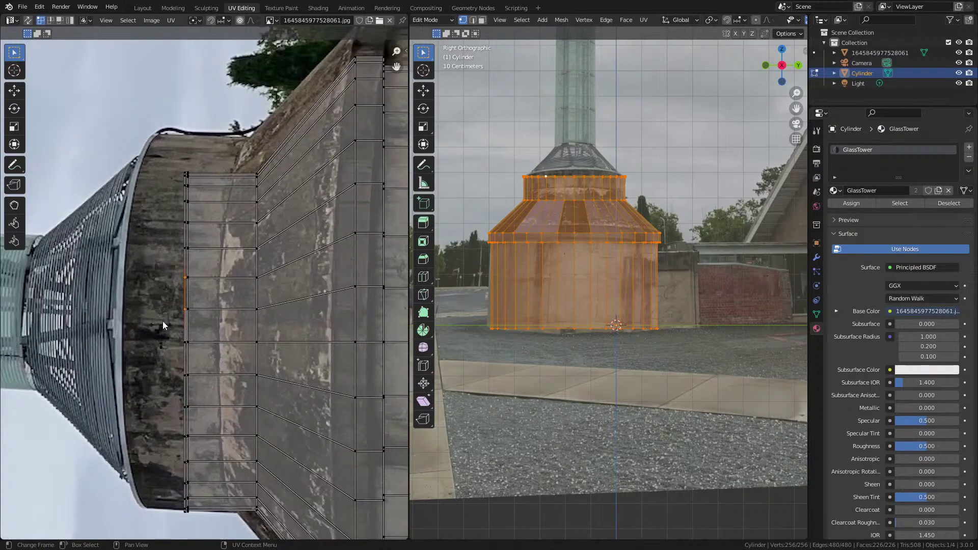
scroll(578, 359, up, 6)
alt+click(579, 358)
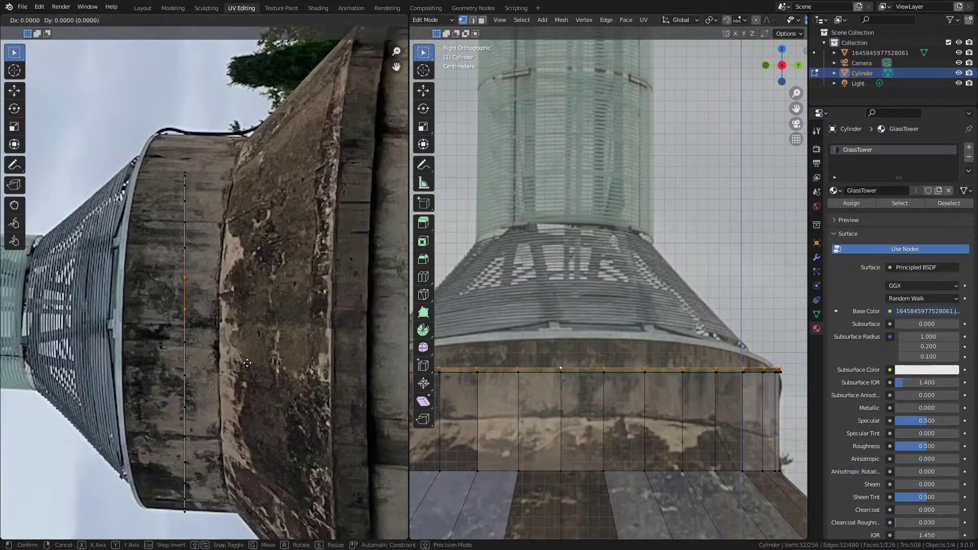
scroll(586, 326, down, 3)
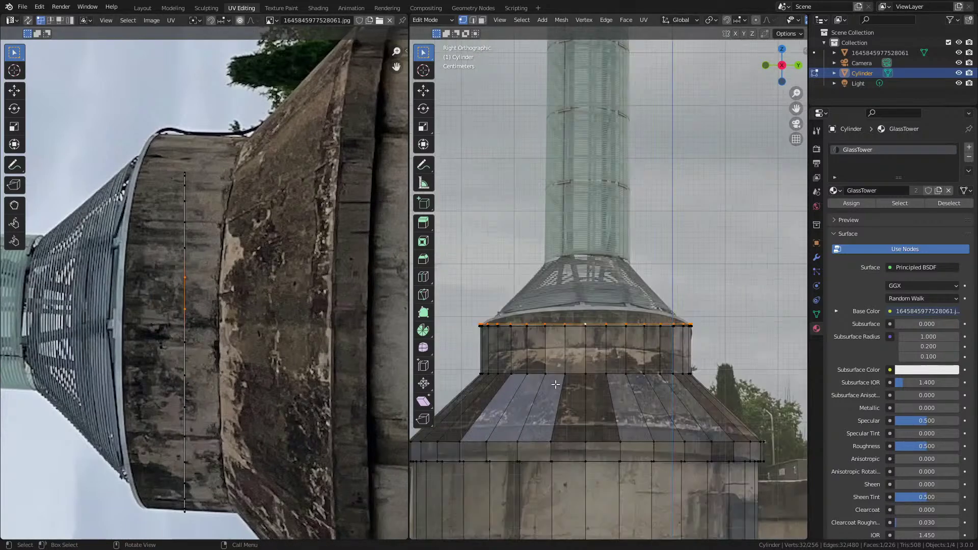
middle_drag(170, 368, 243, 340)
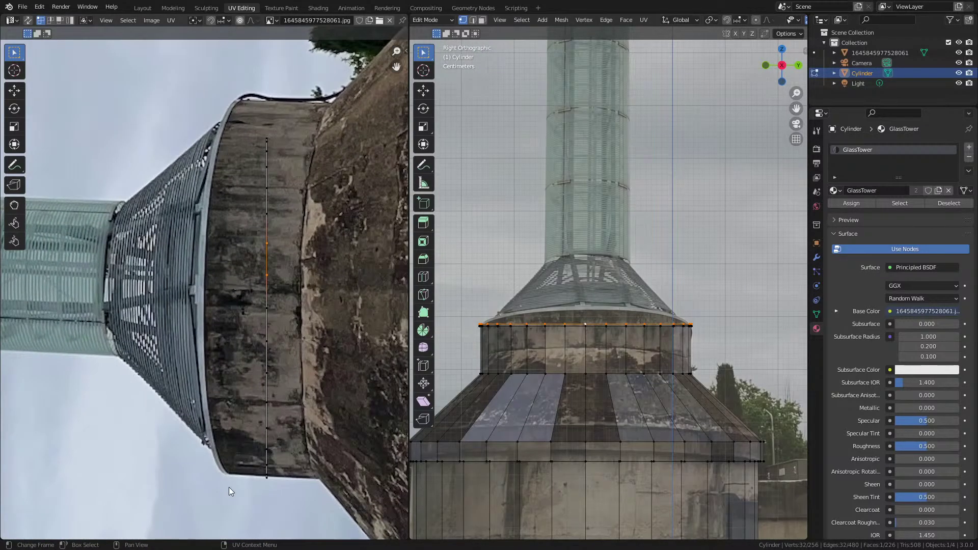
middle_drag(228, 487, 223, 486)
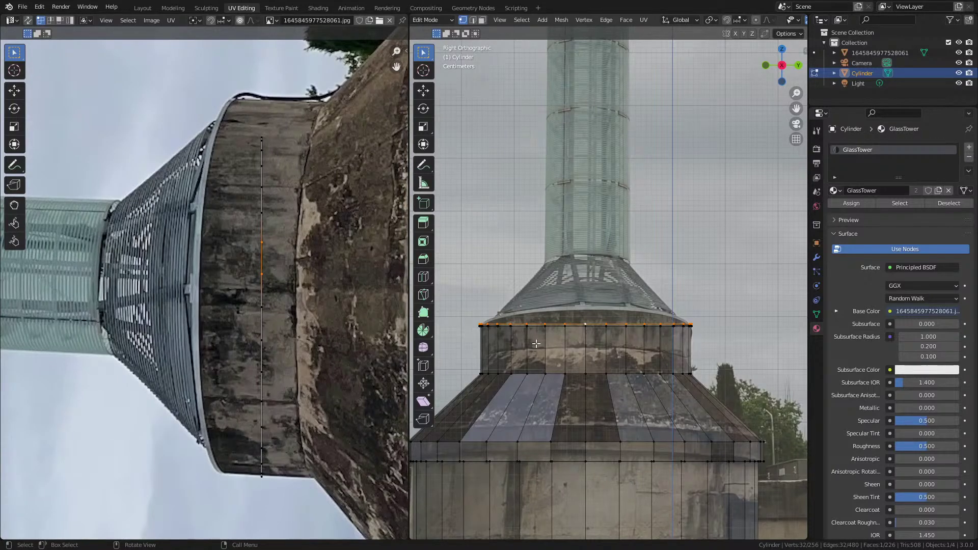
key(KP_7)
middle_drag(537, 343, 520, 222)
scroll(310, 295, up, 6)
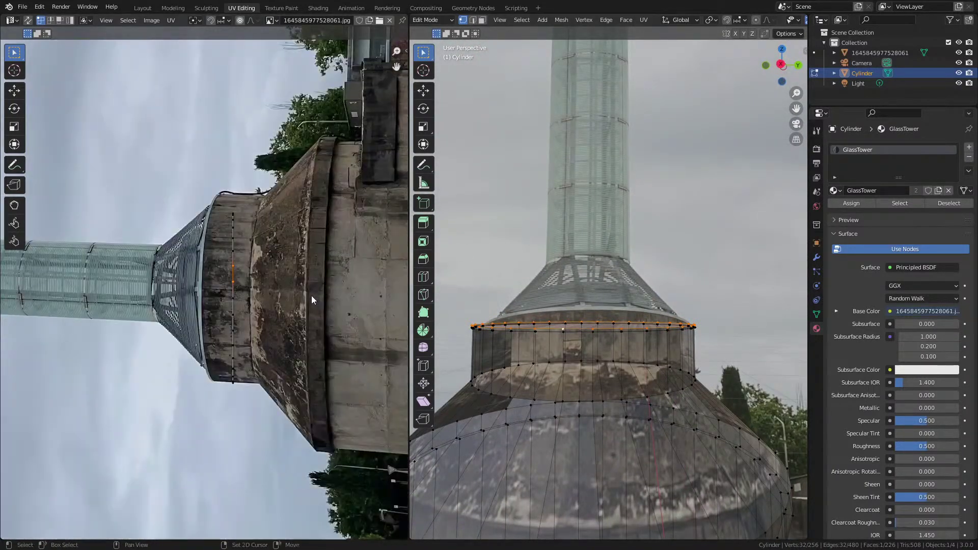
Step: Select the whole mesh and check its form in Solid shading, ending back in Material Preview
key(a)
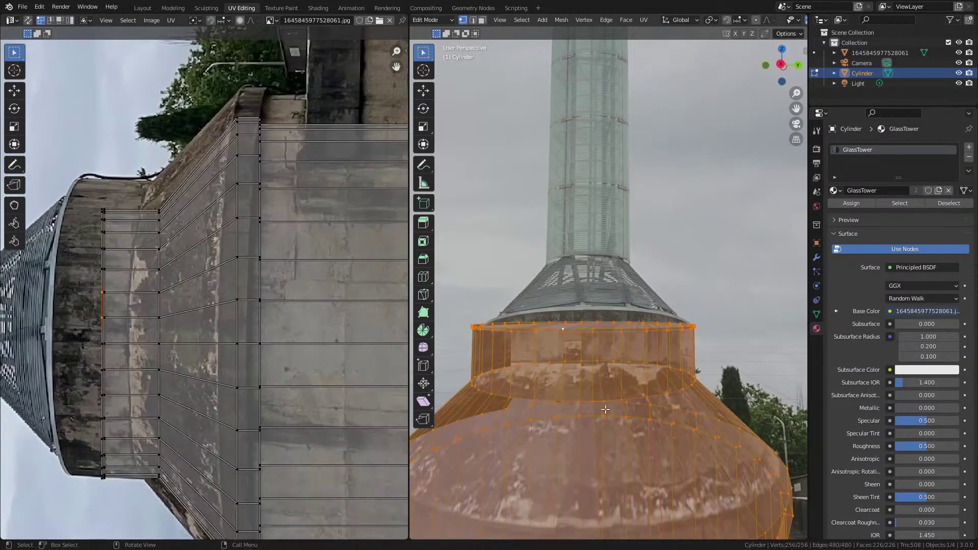
scroll(609, 408, down, 1)
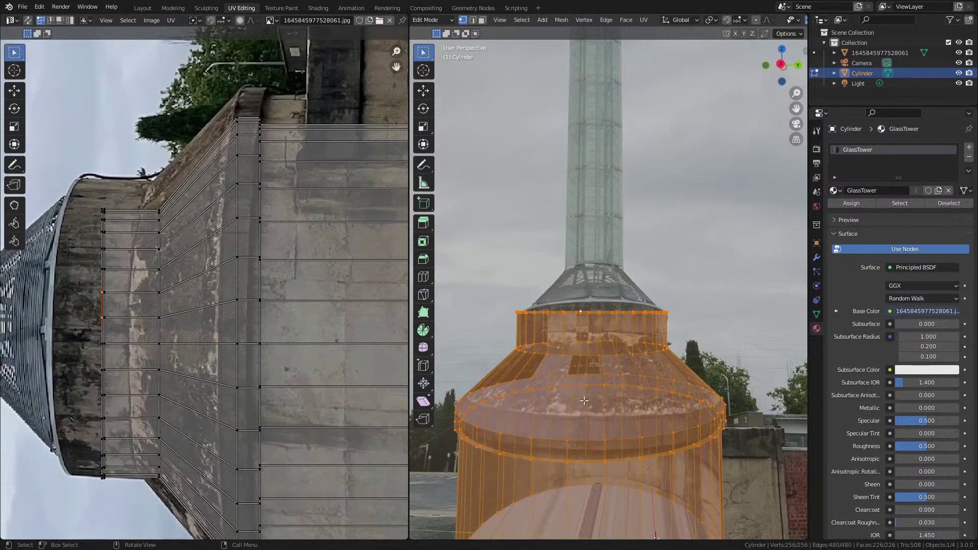
scroll(793, 21, down, 3)
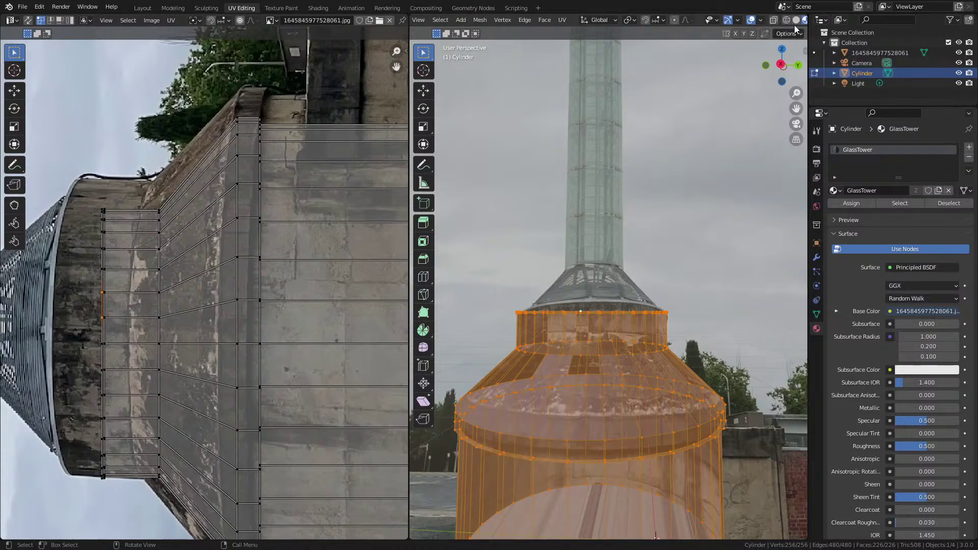
click(795, 20)
scroll(602, 432, down, 2)
shift+middle_drag(602, 432, 600, 396)
scroll(795, 22, down, 2)
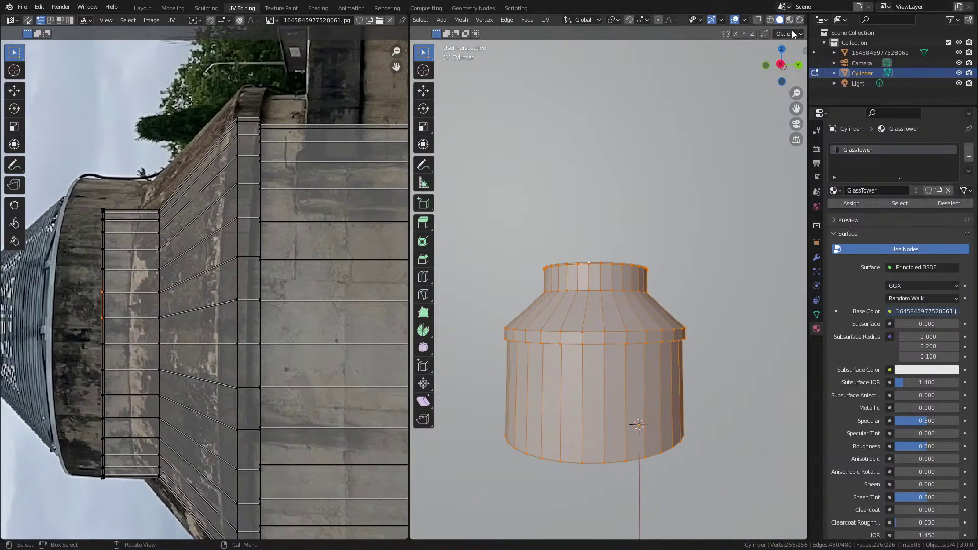
click(786, 21)
Step: Return to Object Mode and hide the reference photo plane
key(Tab)
click(632, 219)
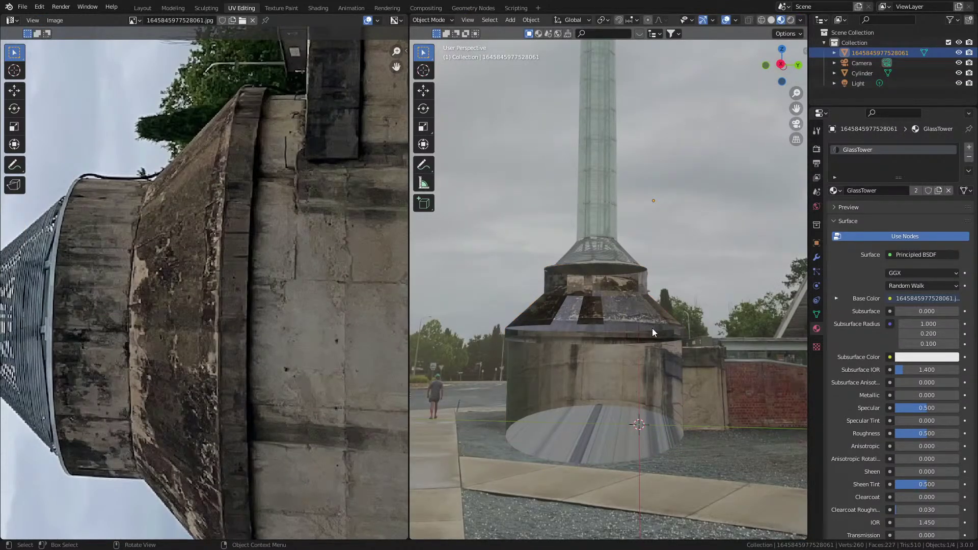
key(h)
Step: Apply Shade Smooth to the cylinder
click(622, 377)
key(F3)
text(smoot)
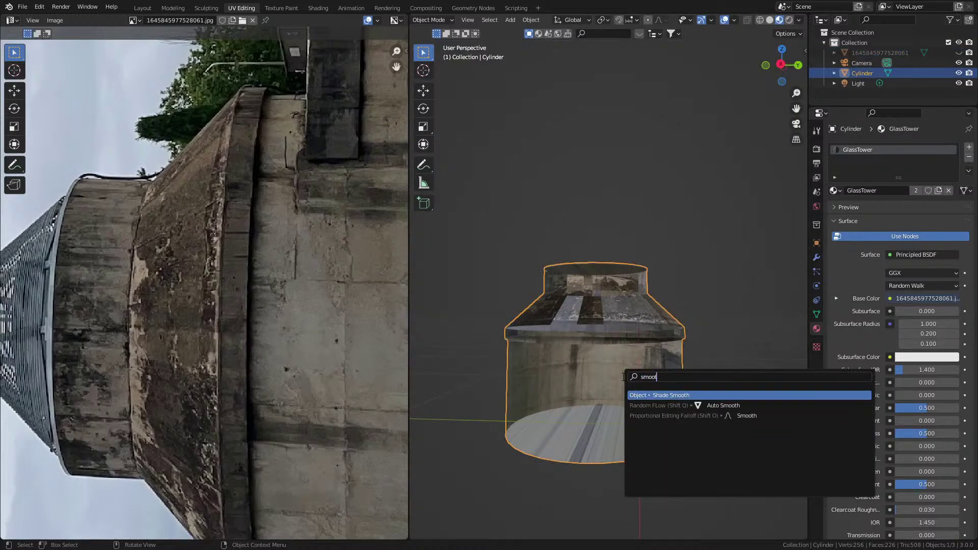
key(Return)
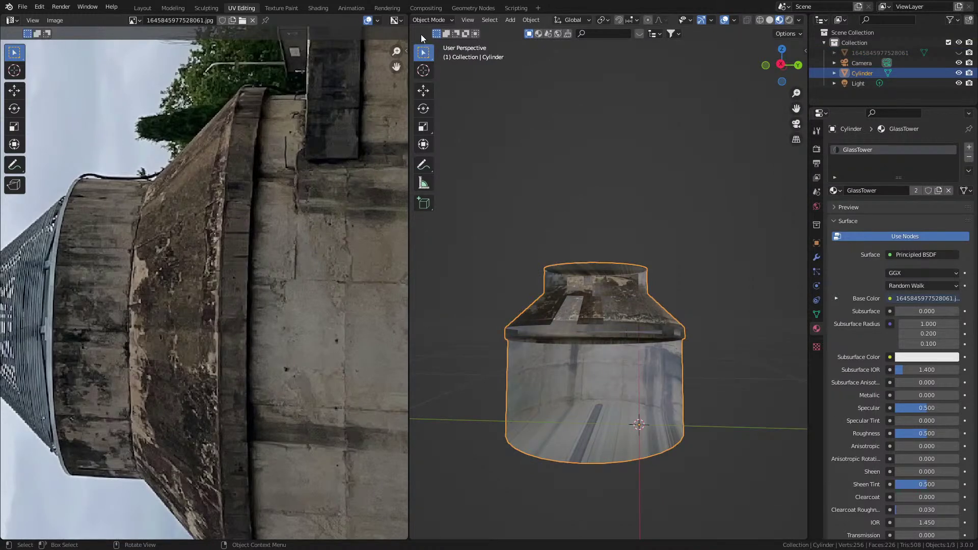
Step: In the Shading workspace, move the photo's image texture node clear of the Principled BSDF and view the textured cylinder
click(318, 8)
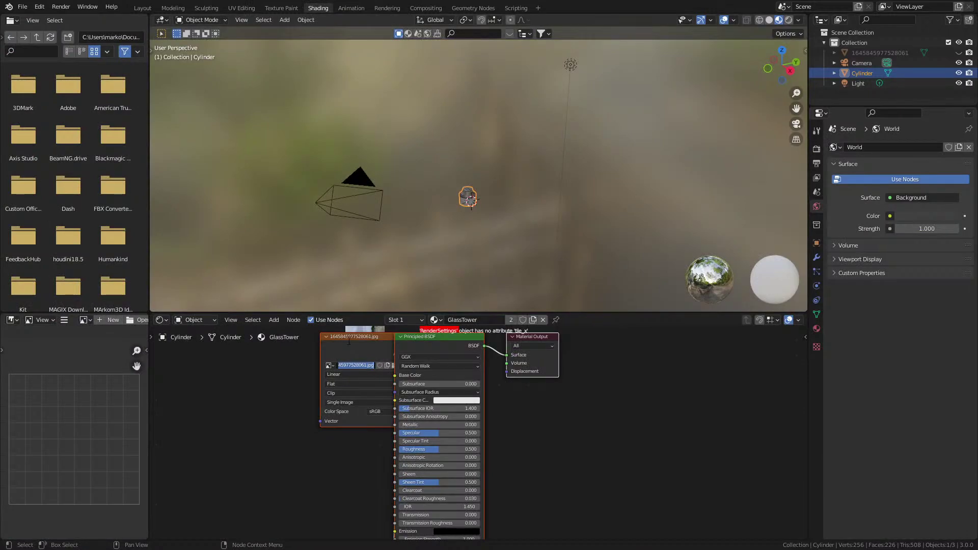
middle_drag(414, 365, 307, 377)
click(237, 352)
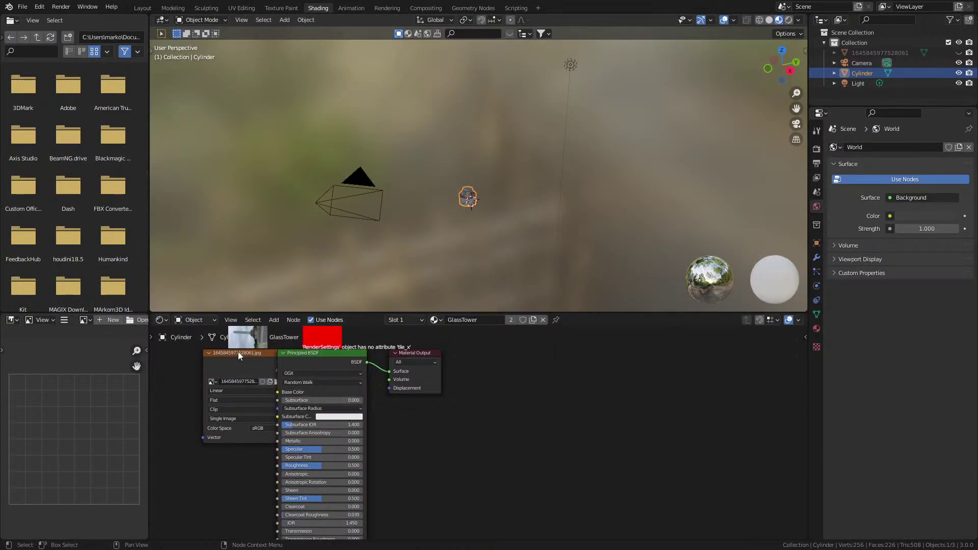
drag(237, 352, 149, 362)
middle_drag(282, 403, 304, 353)
drag(298, 513, 279, 497)
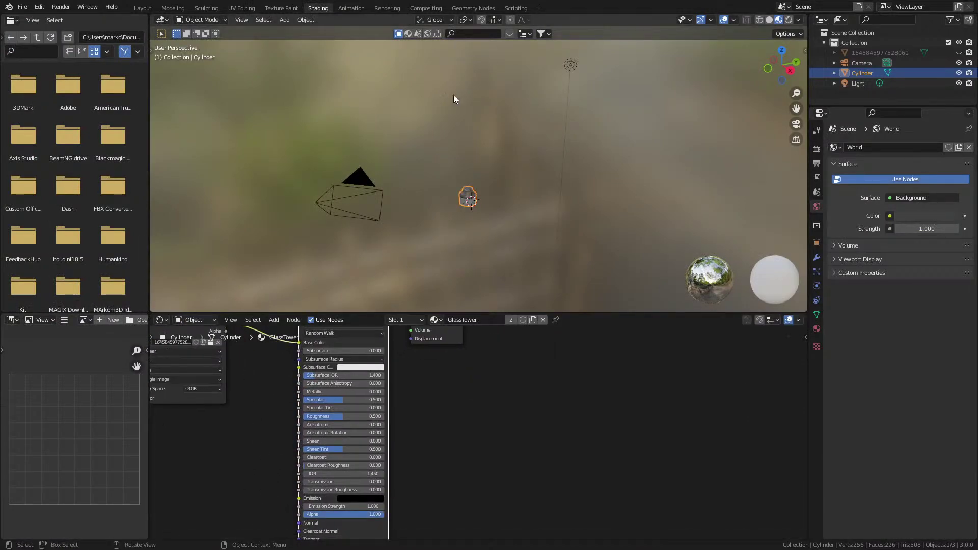
scroll(631, 247, up, 6)
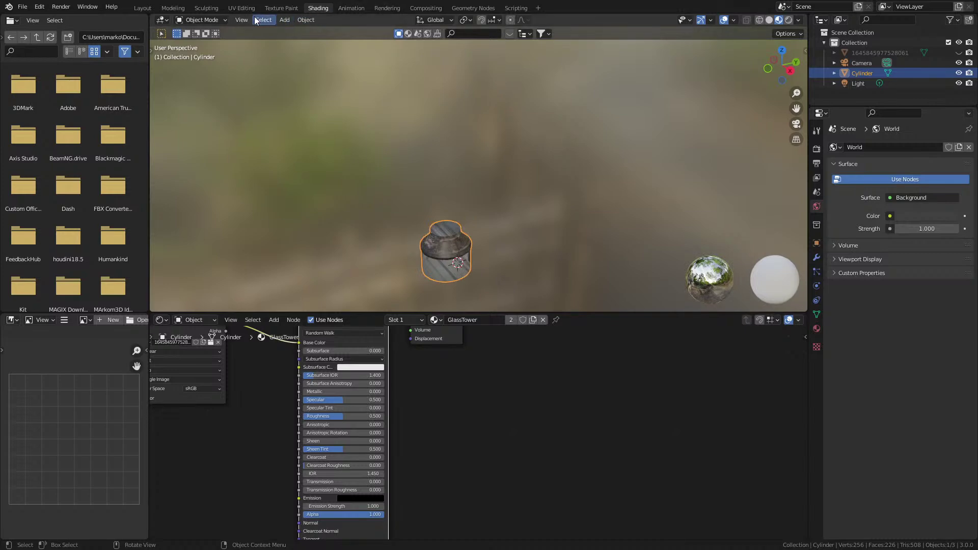
Step: Back in the UV Editing workspace, set both the blend mode and the shadow mode of the GlassTower material to Alpha Hashed
click(242, 8)
scroll(593, 407, up, 3)
key(Tab)
scroll(593, 415, down, 3)
scroll(545, 386, up, 2)
middle_drag(545, 386, 573, 405)
scroll(936, 316, down, 10)
click(908, 387)
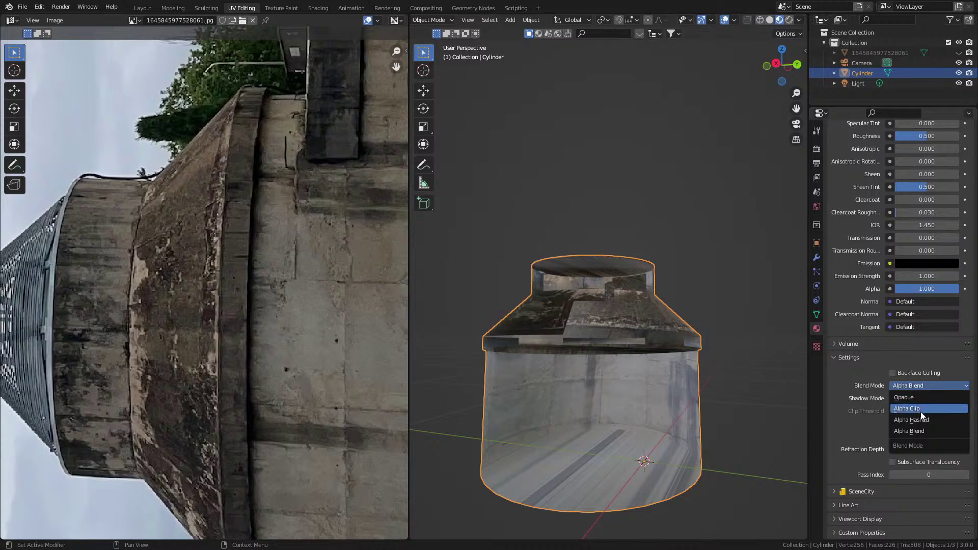
click(925, 422)
click(917, 411)
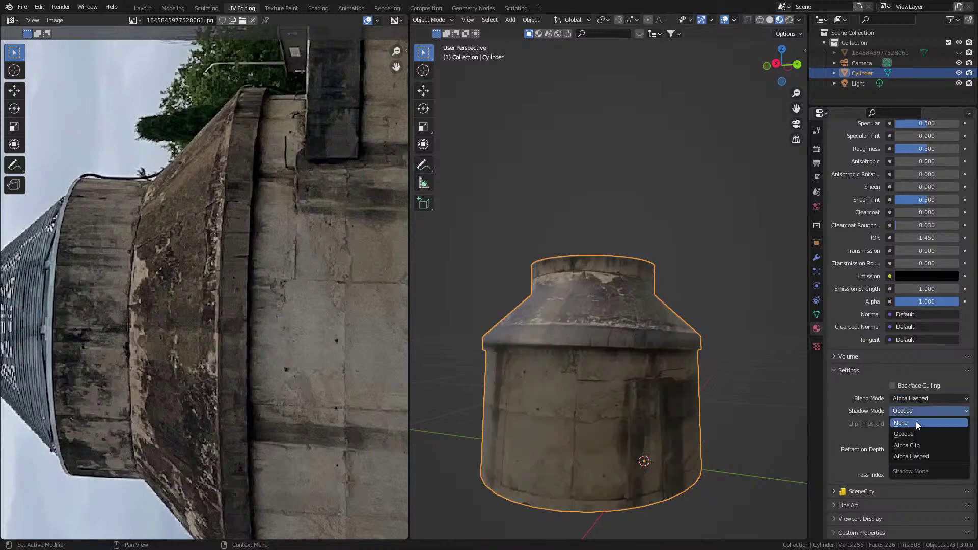
click(918, 455)
middle_drag(800, 469, 673, 382)
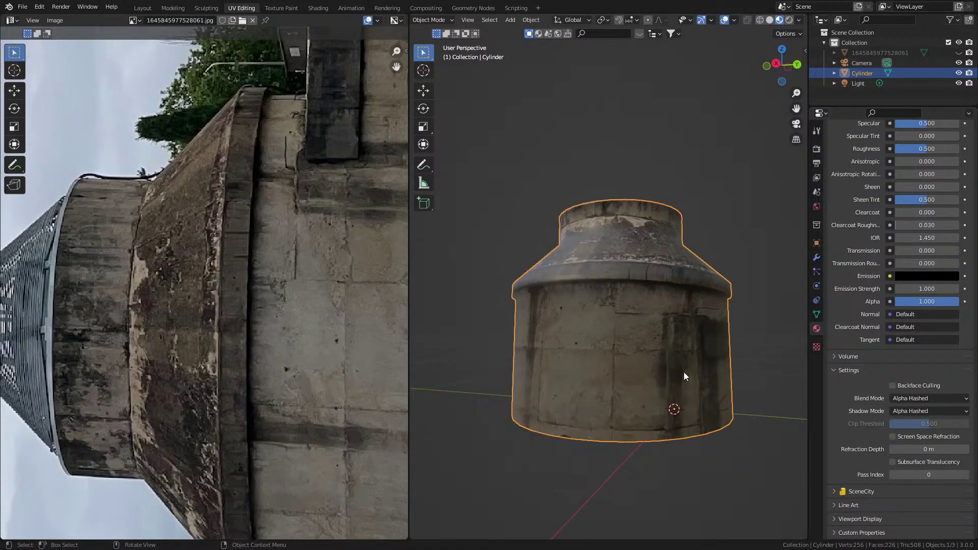
Step: In Edit Mode, rotate the whole tower mesh 180° about Z so its textured side faces the front view
key(Home)
scroll(605, 355, down, 1)
key(Tab)
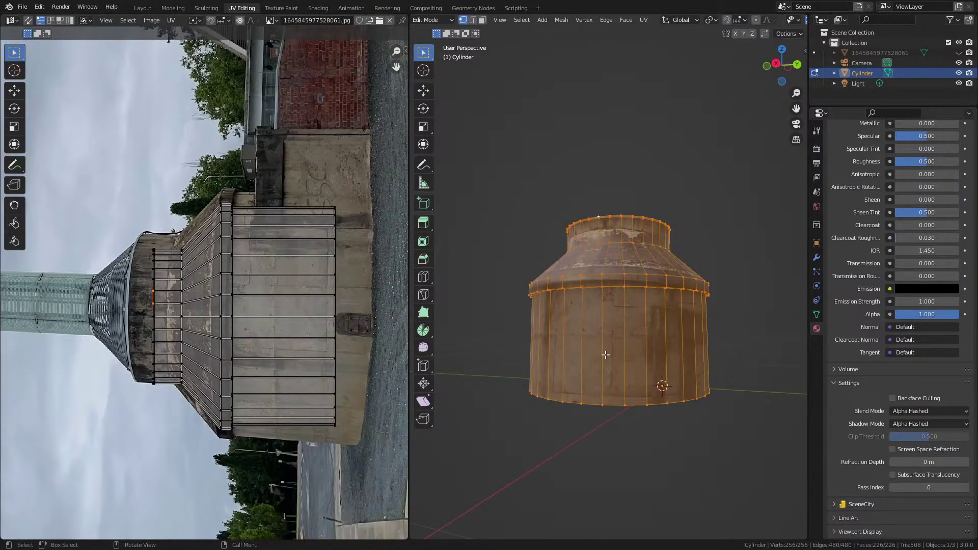
key(KP_1)
scroll(605, 354, up, 3)
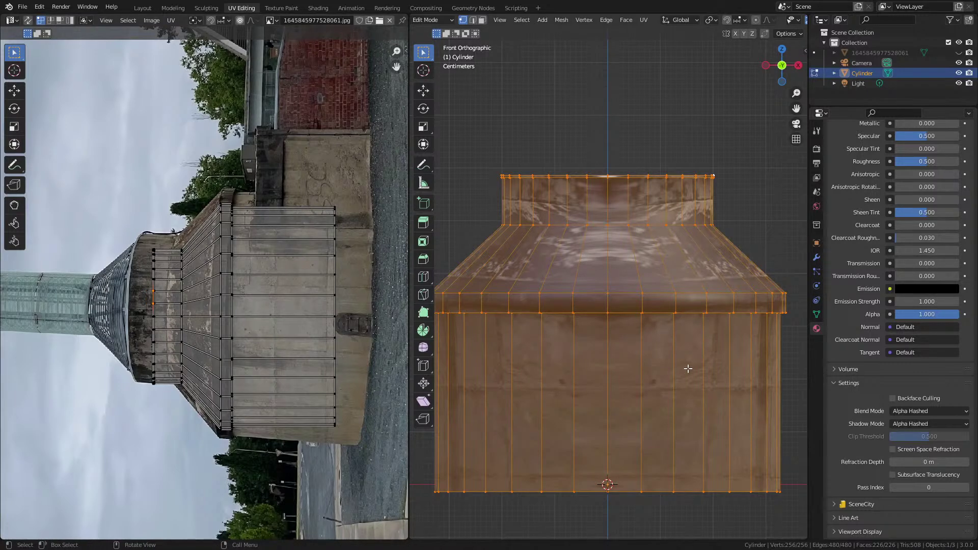
key(r)
key(z)
key(1)
key(8)
key(0)
key(Return)
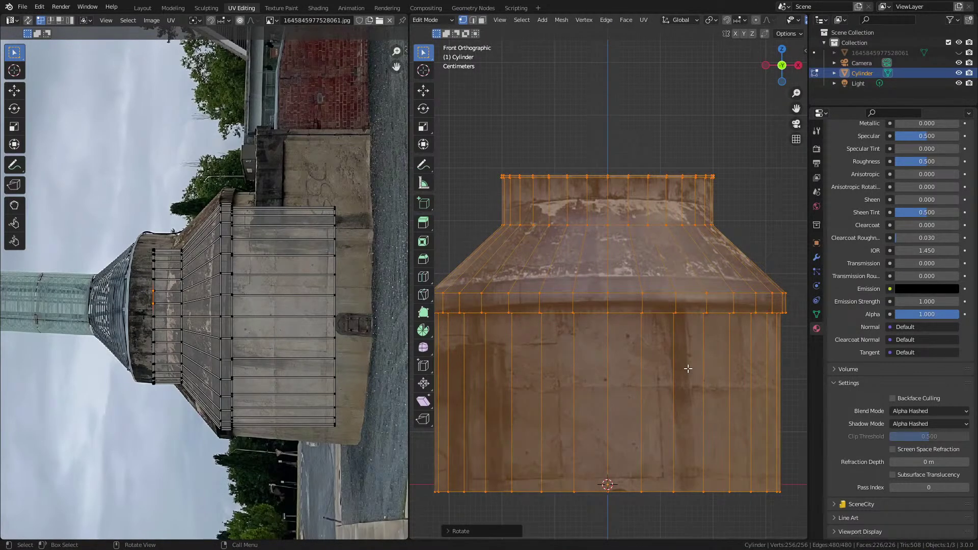
Step: Move the middle UV edge of the cone's lower rim horizontally onto the light ledge line in the photo
scroll(645, 373, up, 2)
scroll(174, 356, up, 4)
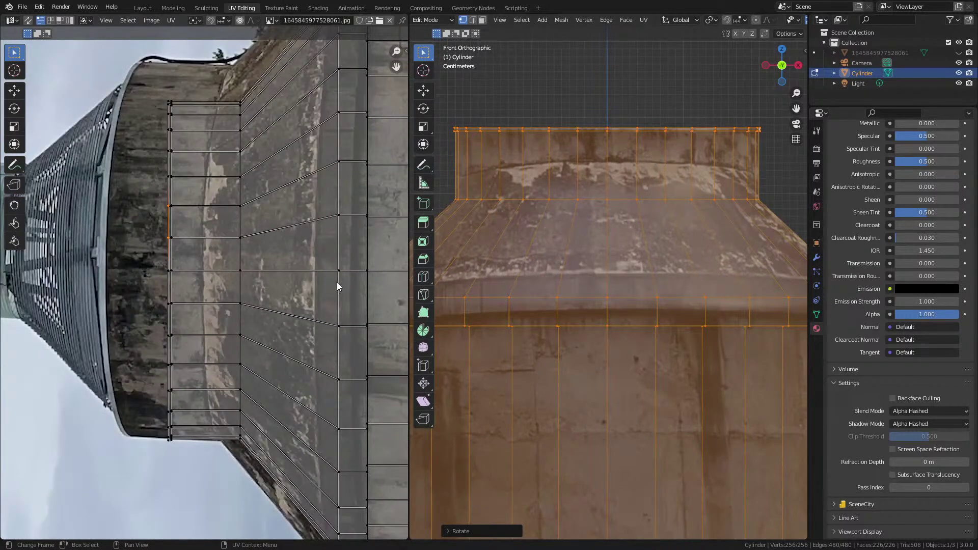
key(g)
key(x)
click(334, 313)
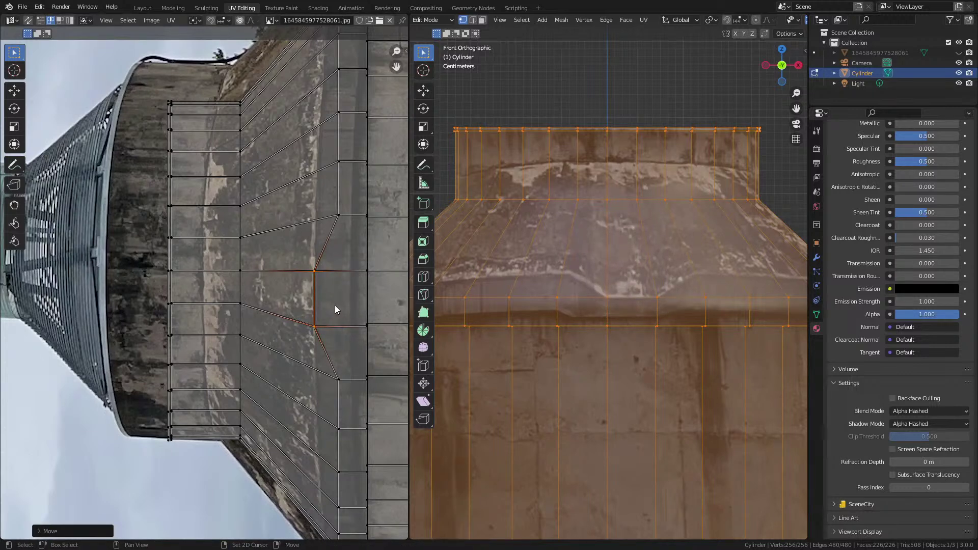
Step: Move the rim UV vertex directly above the shifted edge onto the photo's ledge line
shift+click(339, 216)
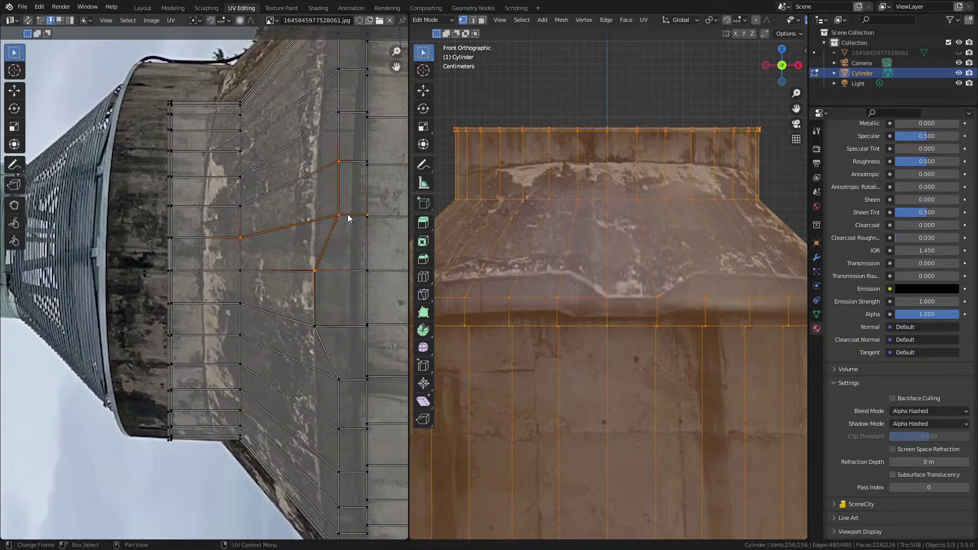
key(c)
key(Escape)
click(341, 220)
key(g)
click(110, 257)
Step: Move the next rim UV edge higher up the layout onto the photo's ledge line
click(338, 163)
key(g)
key(Escape)
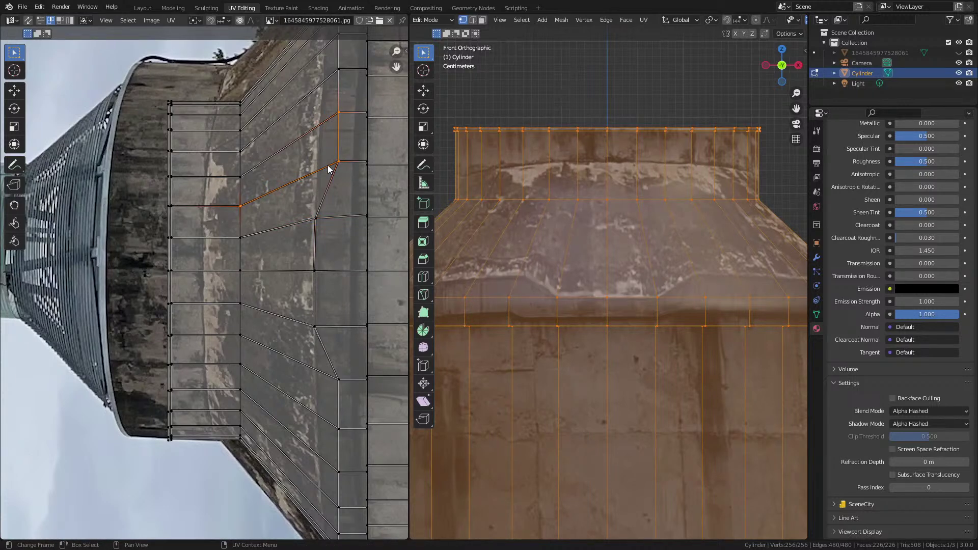
scroll(353, 182, up, 3)
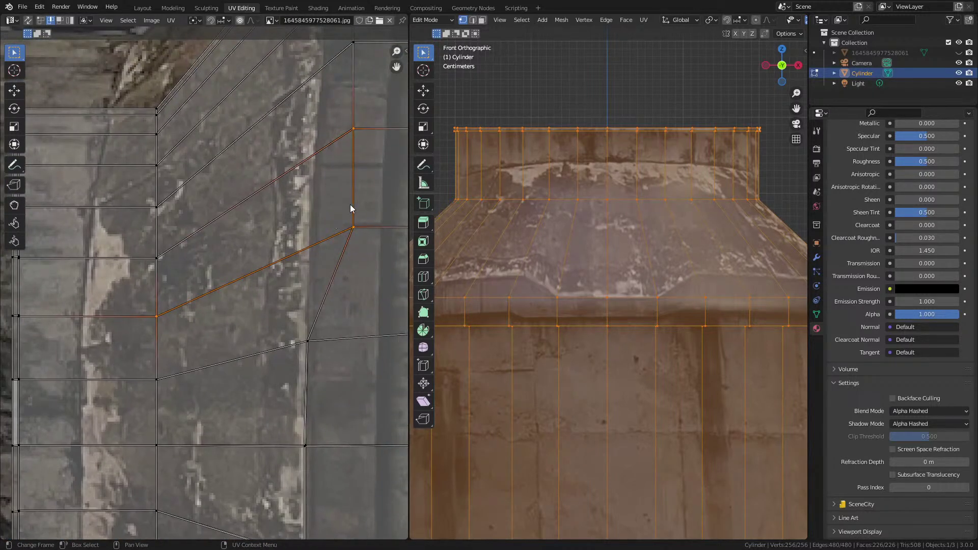
middle_drag(359, 198, 328, 239)
key(g)
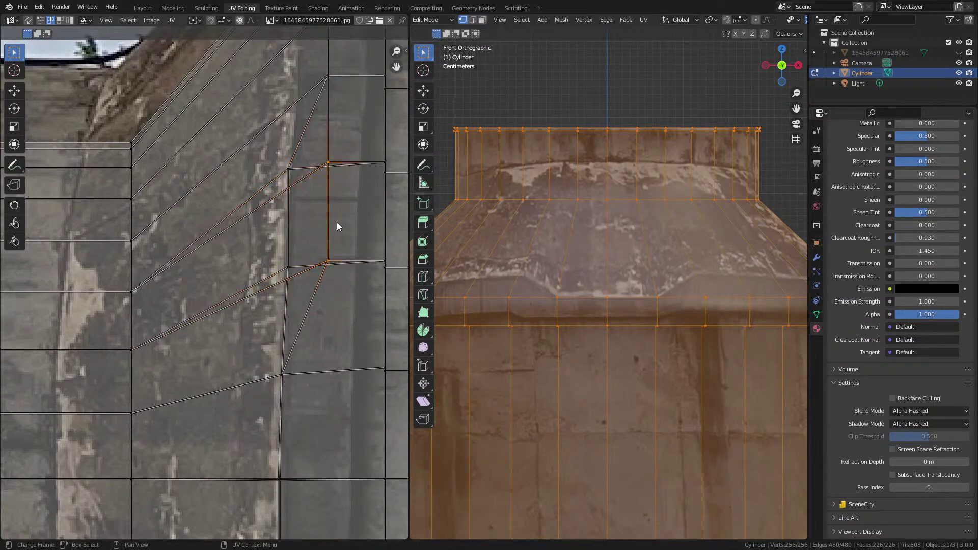
click(299, 261)
Step: Move and slightly rotate the following rim UV edge so it matches the slant of the photo's ledge line
middle_drag(300, 261, 288, 393)
key(r)
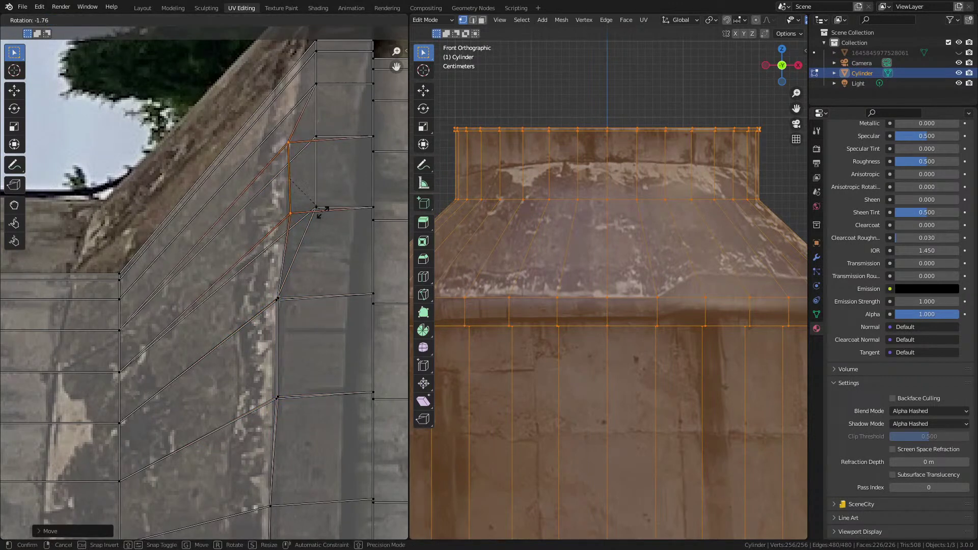
click(322, 218)
key(g)
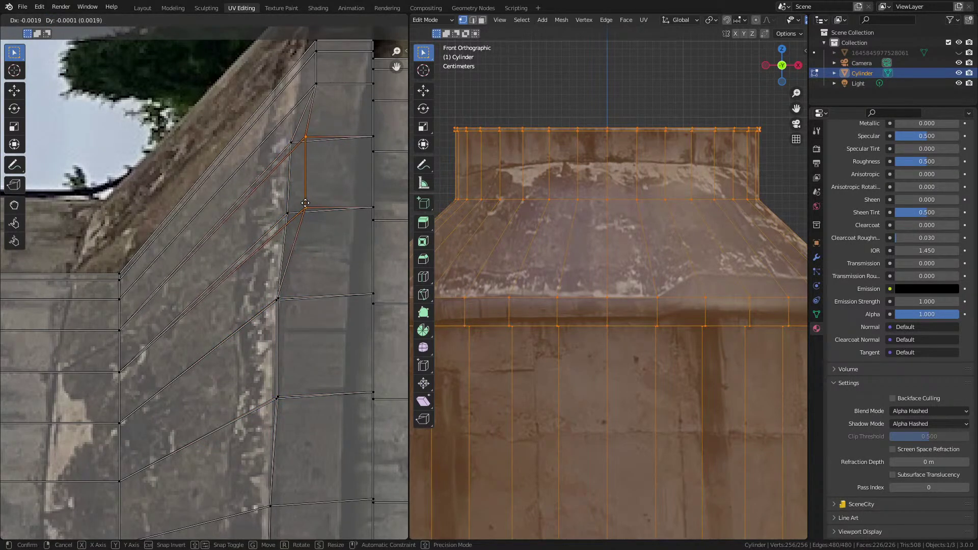
click(321, 207)
key(r)
click(340, 208)
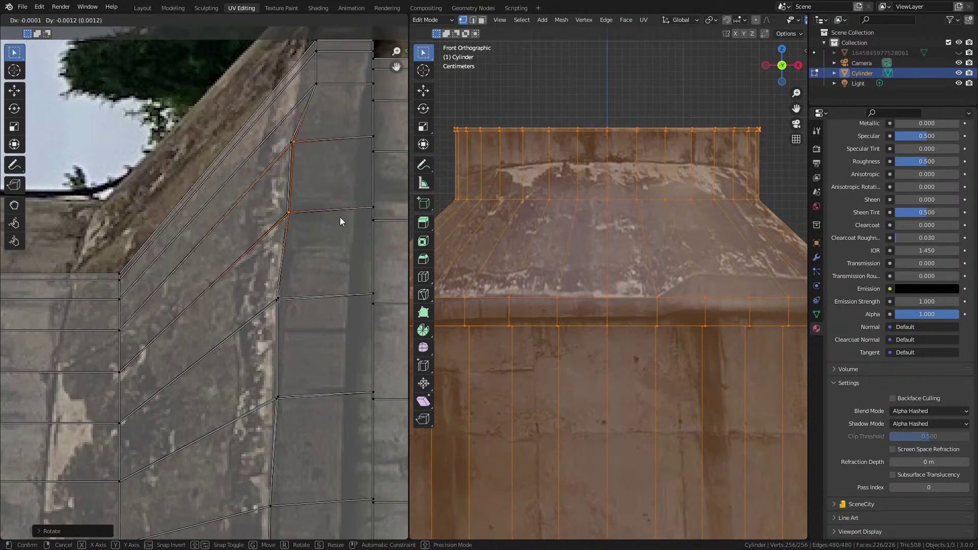
middle_drag(323, 148, 316, 231)
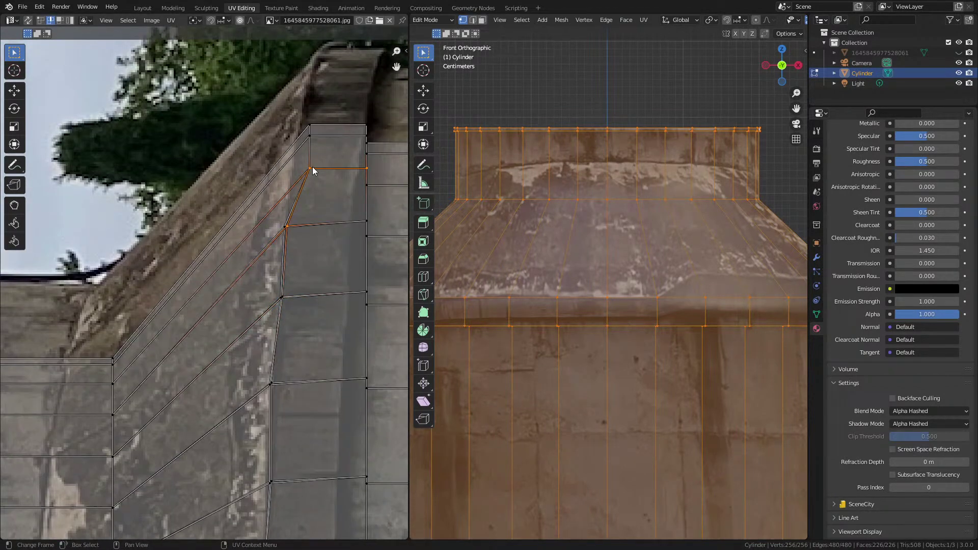
key(c)
shift+drag(309, 175, 367, 179)
key(Escape)
key(c)
key(Escape)
scroll(378, 166, up, 3)
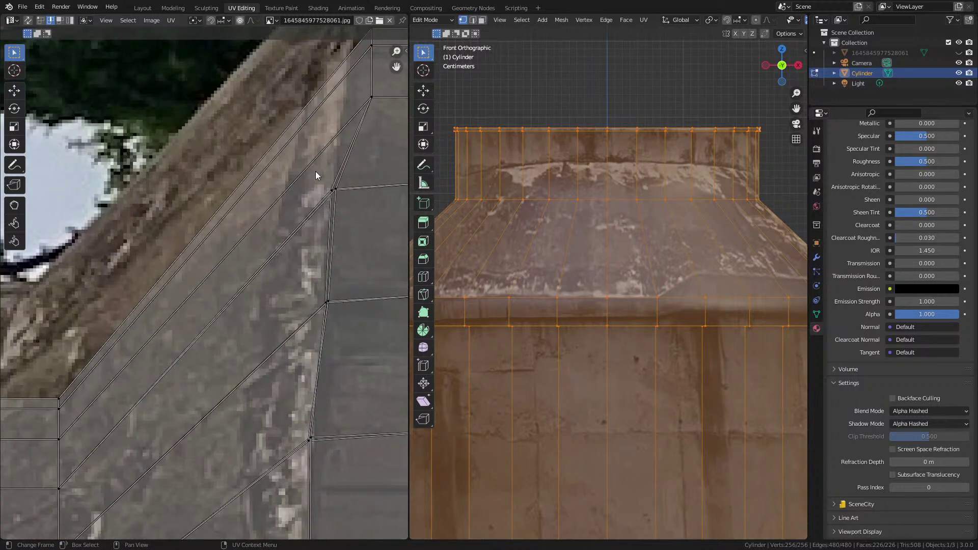
key(g)
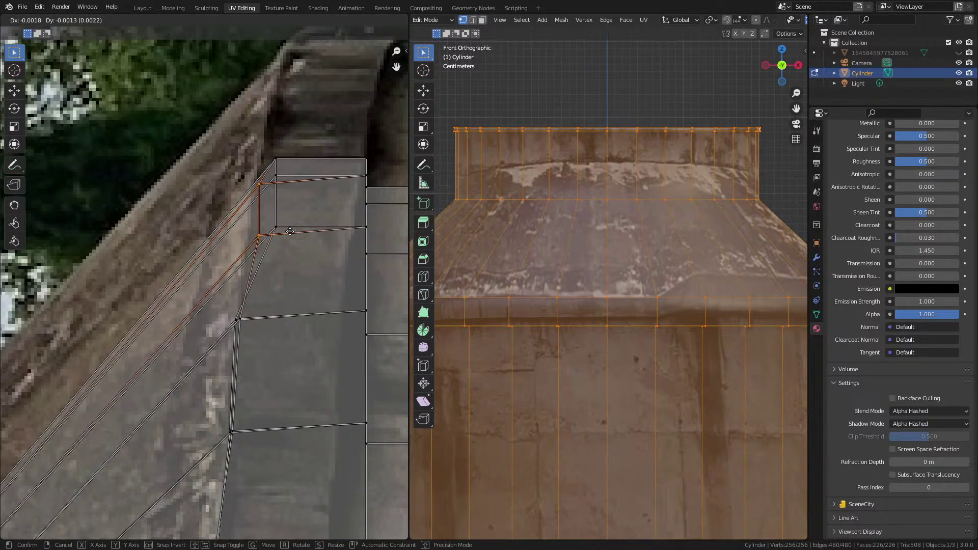
right_click(295, 231)
Step: In vertex selection, move the last three rim UV vertices at the layout's upper end individually onto the ledge line
key(1)
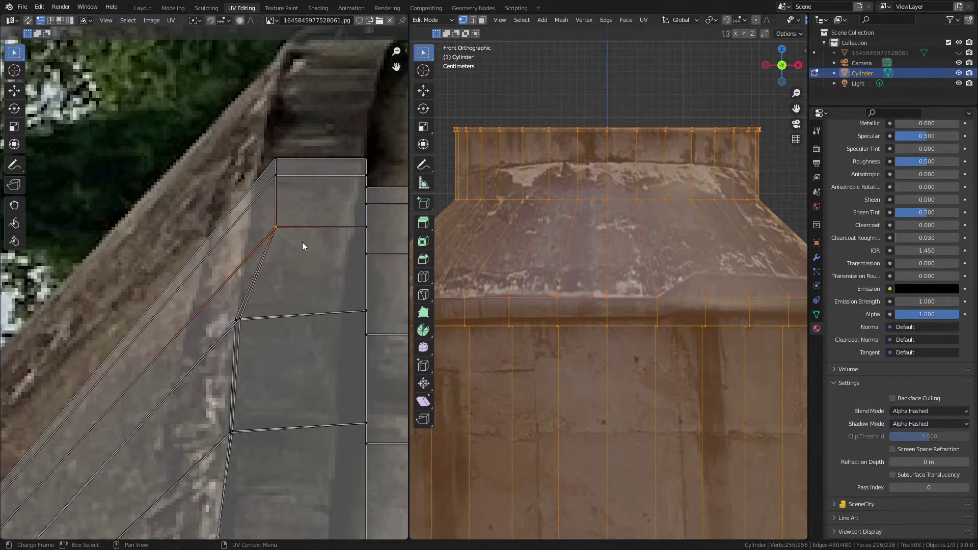
key(g)
right_click(275, 254)
key(g)
click(288, 233)
click(277, 183)
key(g)
right_click(260, 201)
key(g)
right_click(260, 202)
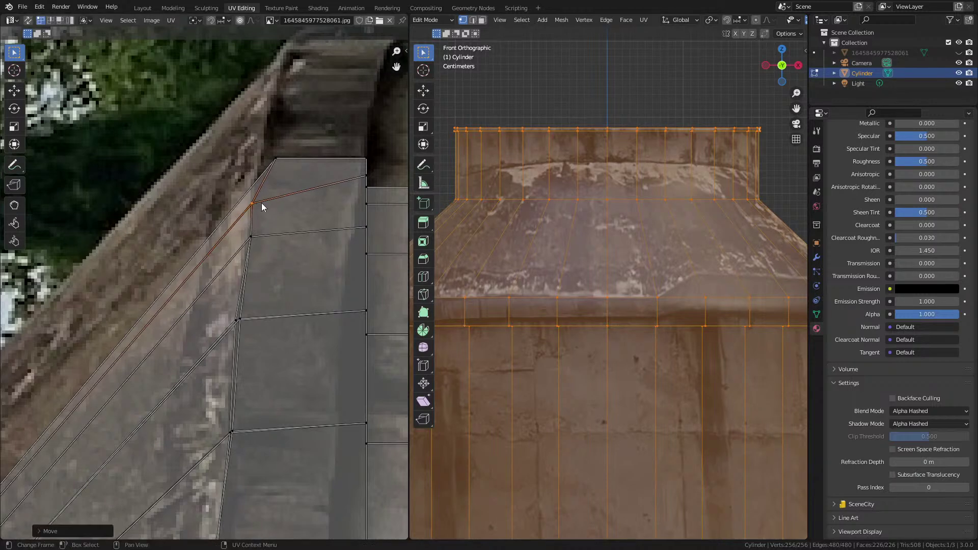
key(g)
click(274, 166)
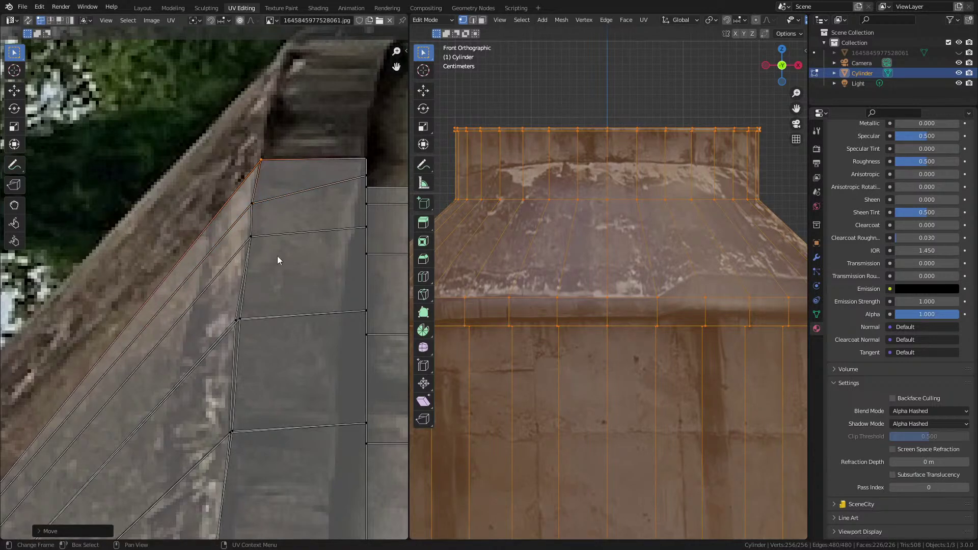
Step: Check the texture in Object Mode, then move the first two unaligned rim UV vertices of the layout's lower half onto the ledge line
scroll(271, 249, down, 5)
key(Tab)
shift+middle_drag(615, 348, 626, 318)
key(Tab)
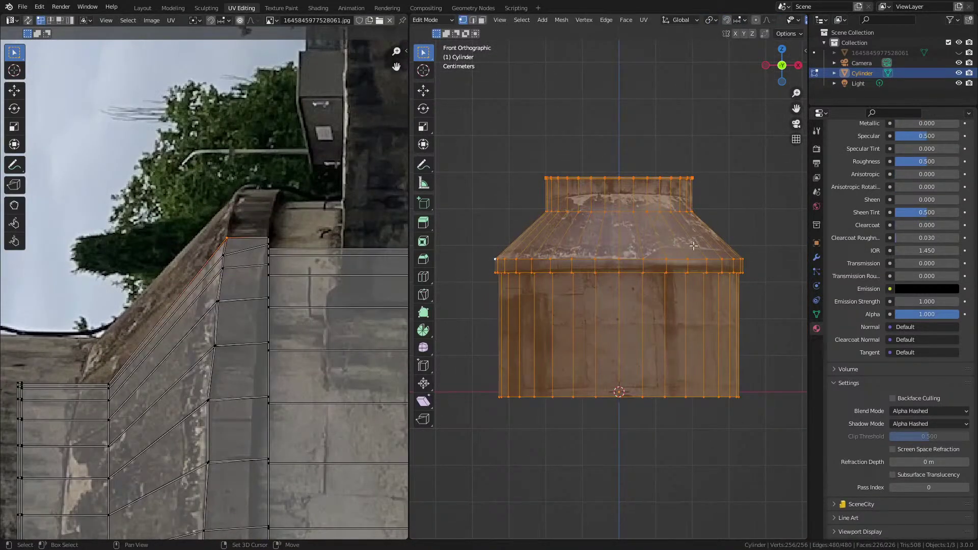
middle_drag(344, 374, 341, 184)
middle_drag(241, 249, 237, 59)
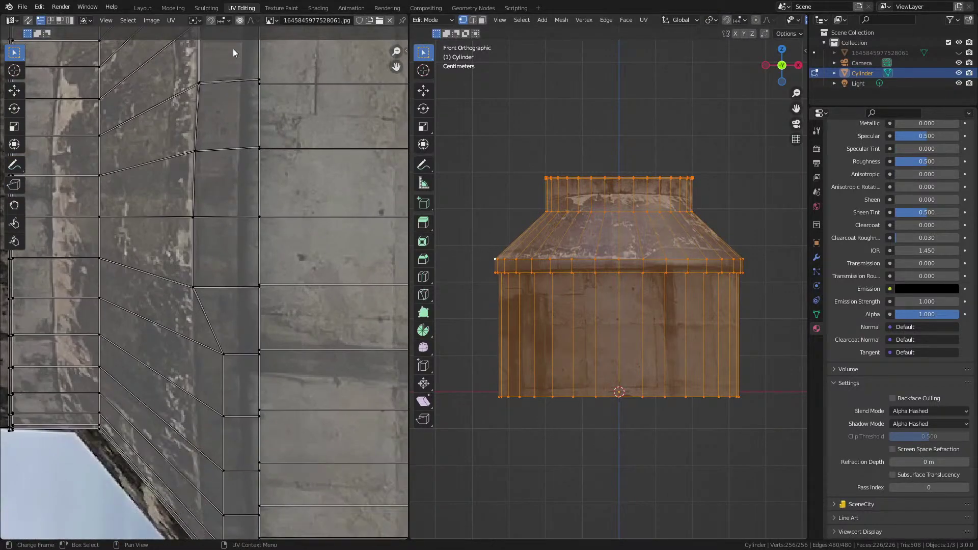
middle_drag(200, 417, 207, 171)
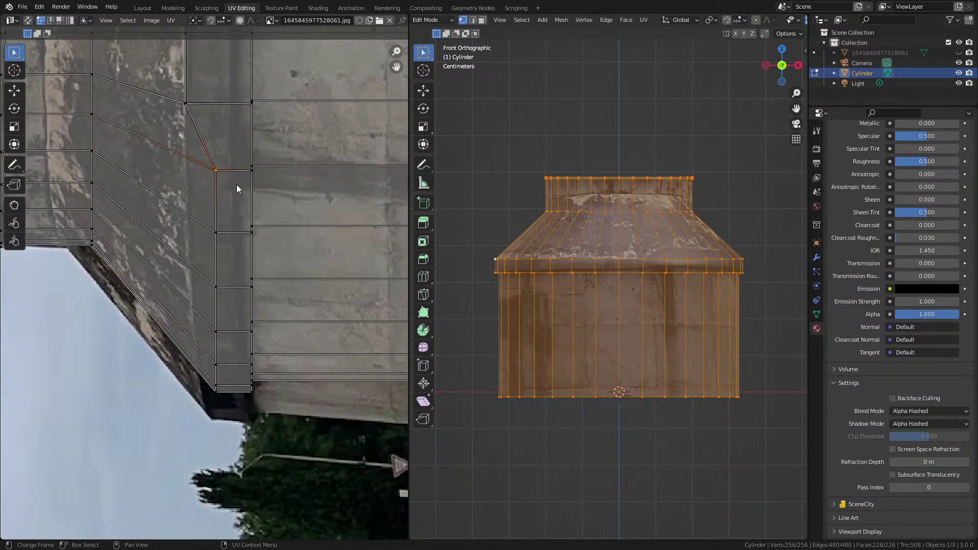
key(g)
click(206, 184)
click(227, 234)
key(g)
click(205, 233)
Step: Move the next two rim UV vertices further down the layout onto the curving ledge line
click(217, 285)
key(g)
click(214, 287)
key(g)
click(211, 285)
click(216, 330)
key(g)
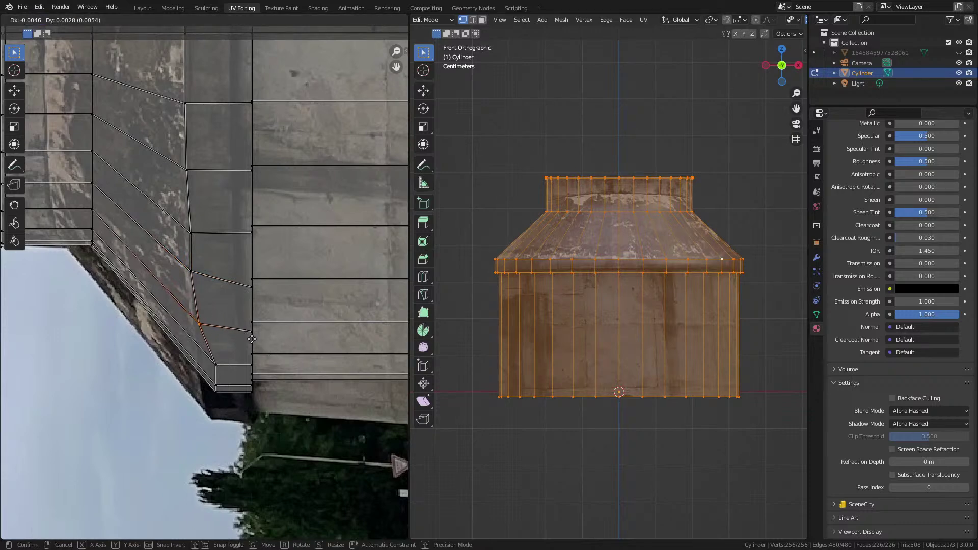
click(247, 337)
Step: Move the remaining rim UV vertices at the layout's lower corner inward to follow the end of the photo's ledge
click(222, 364)
key(g)
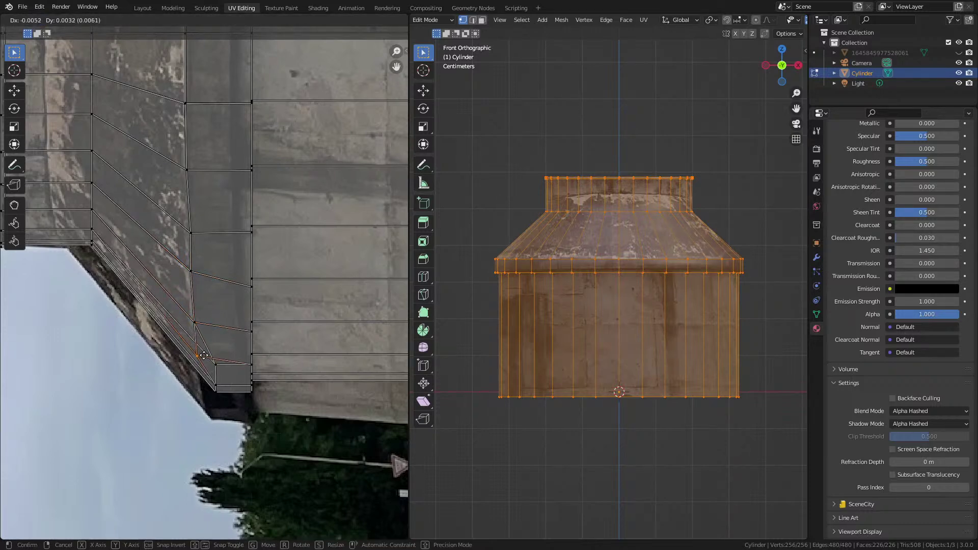
click(204, 356)
key(g)
click(206, 358)
click(213, 385)
key(g)
click(216, 384)
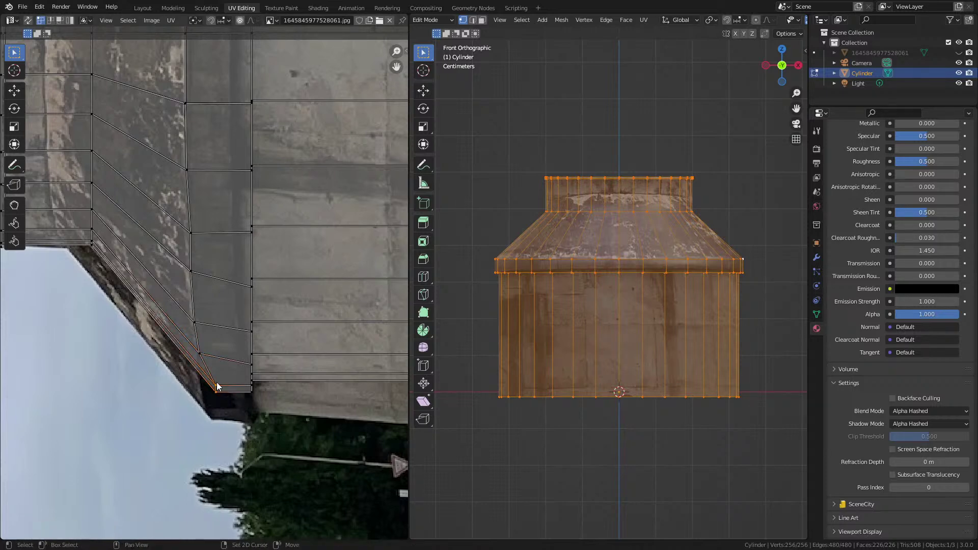
key(g)
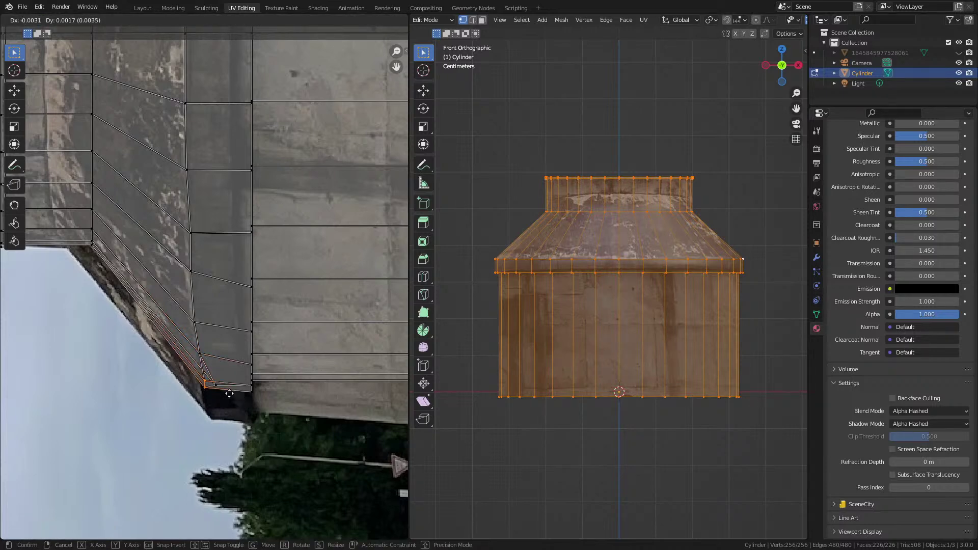
click(229, 392)
key(g)
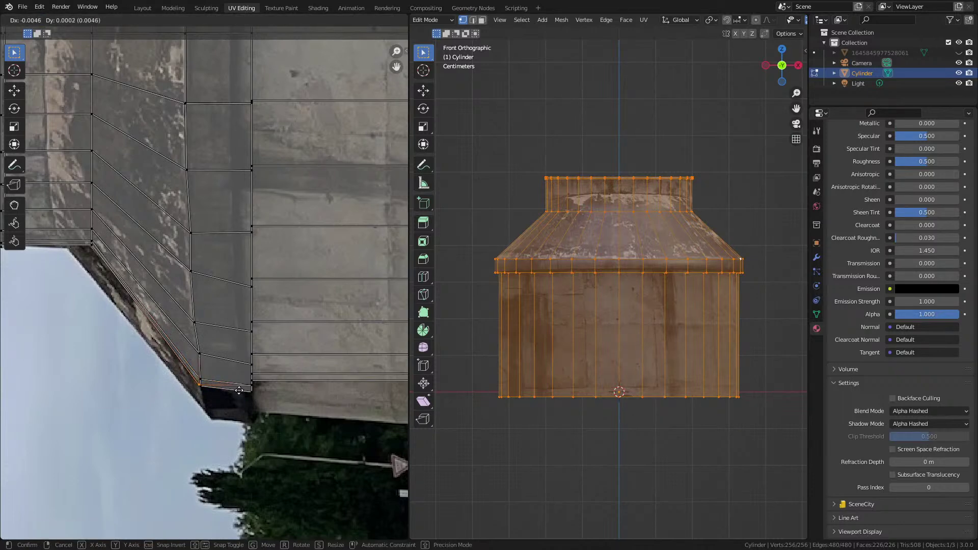
click(243, 385)
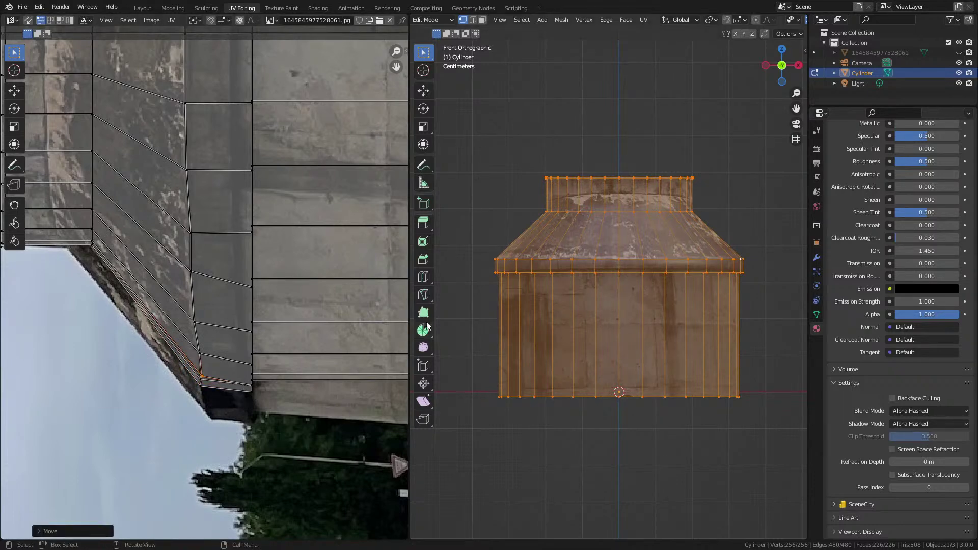
Step: Return to Object Mode and check the cylinder's realigned texture in the front view
key(Tab)
scroll(645, 365, down, 2)
scroll(309, 324, down, 5)
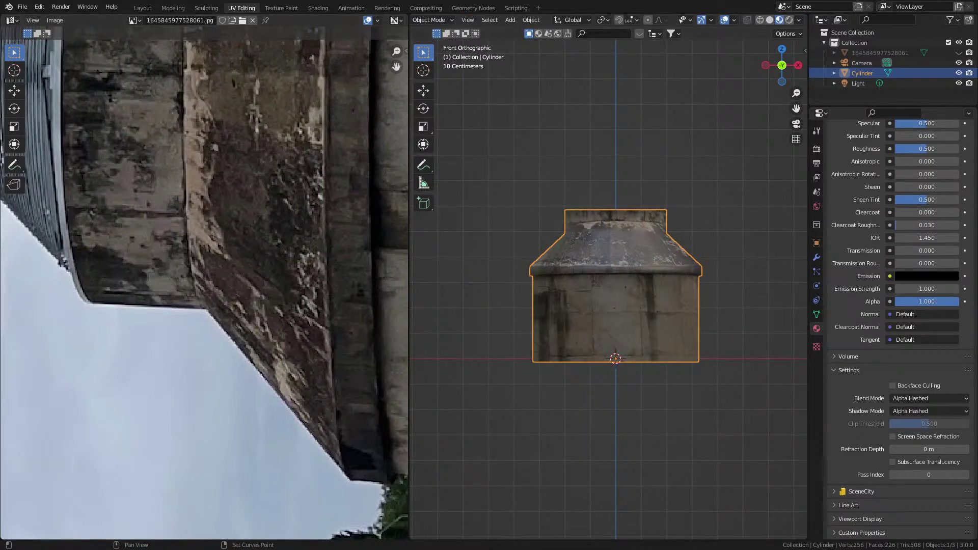
Step: In Edit Mode, select the UV vertices of the cylinder's top rim and shift them along X towards the neck's edge in the photo
key(Tab)
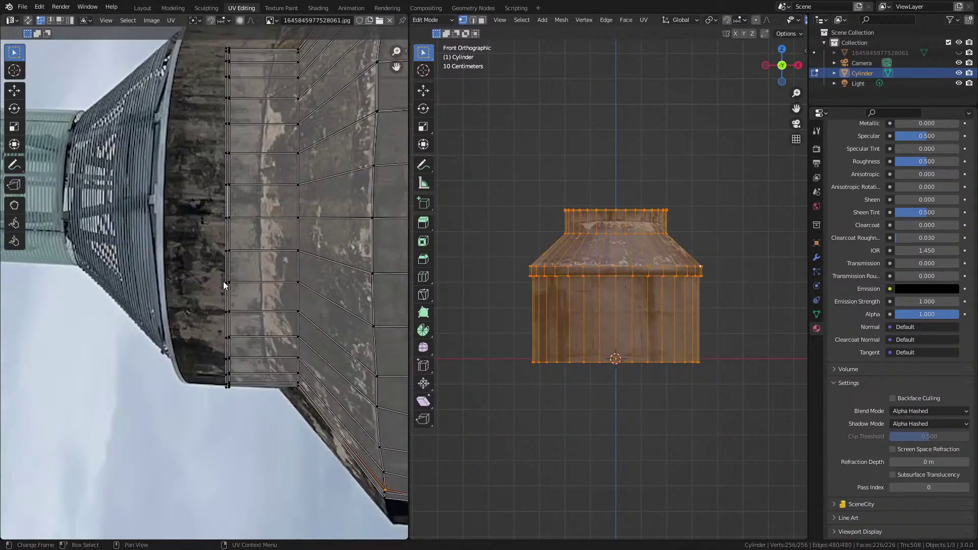
scroll(221, 306, down, 1)
drag(230, 69, 173, 370)
key(g)
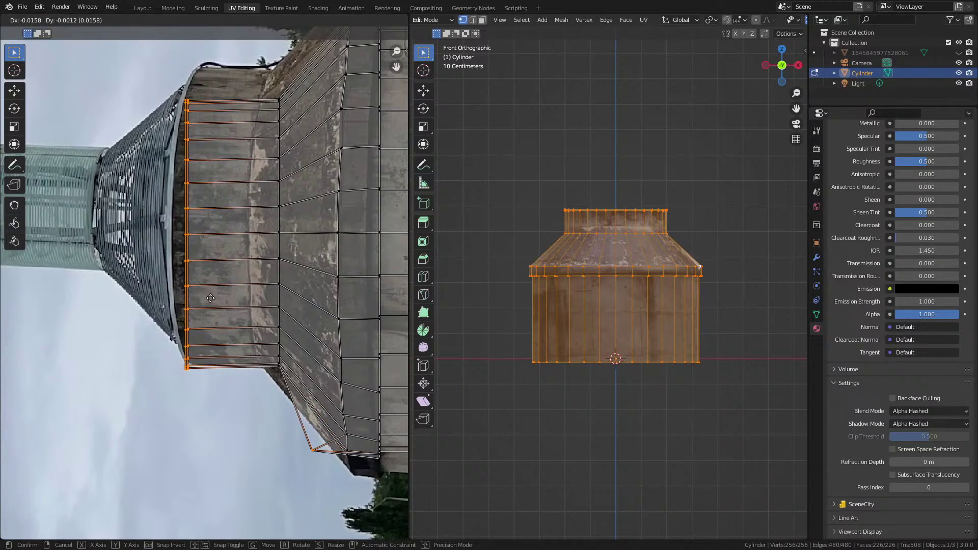
right_click(206, 297)
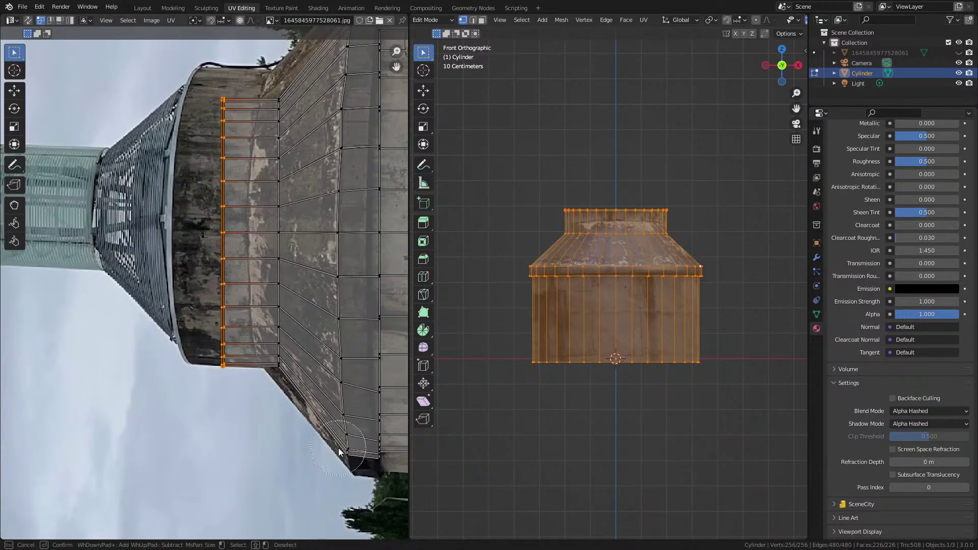
middle_drag(226, 287, 235, 336)
key(g)
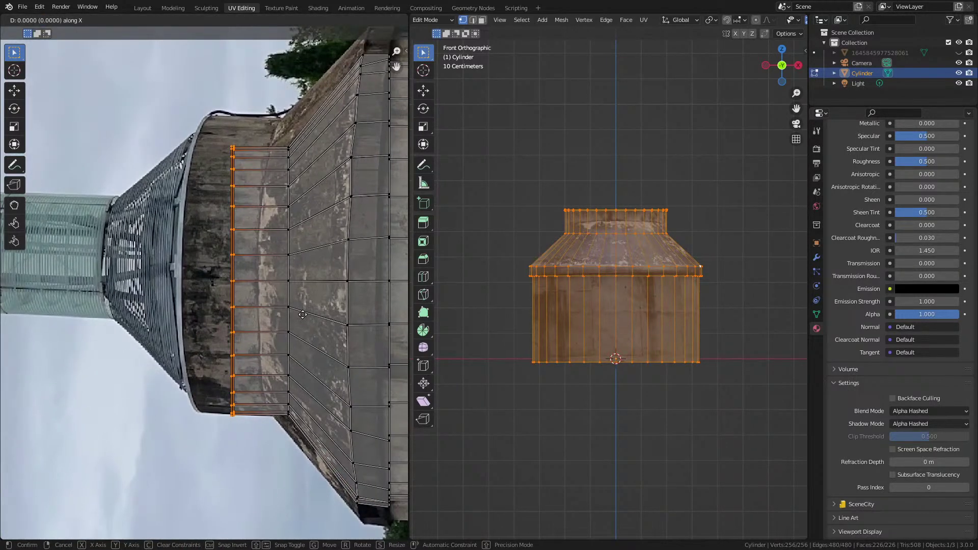
click(258, 324)
scroll(209, 330, up, 2)
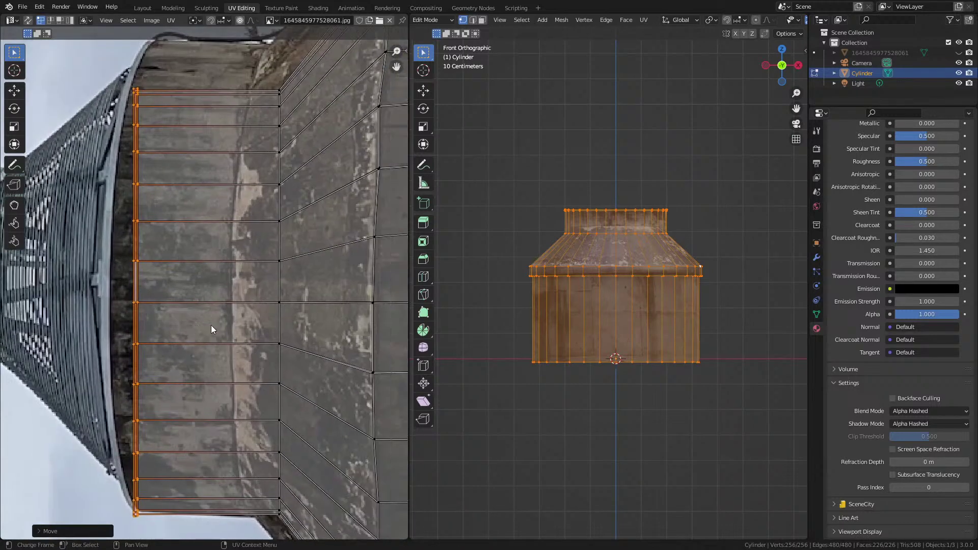
Step: Move the middle row's neck UV vertices along X onto the railing line, using proportional editing at size 0.0356
click(279, 304)
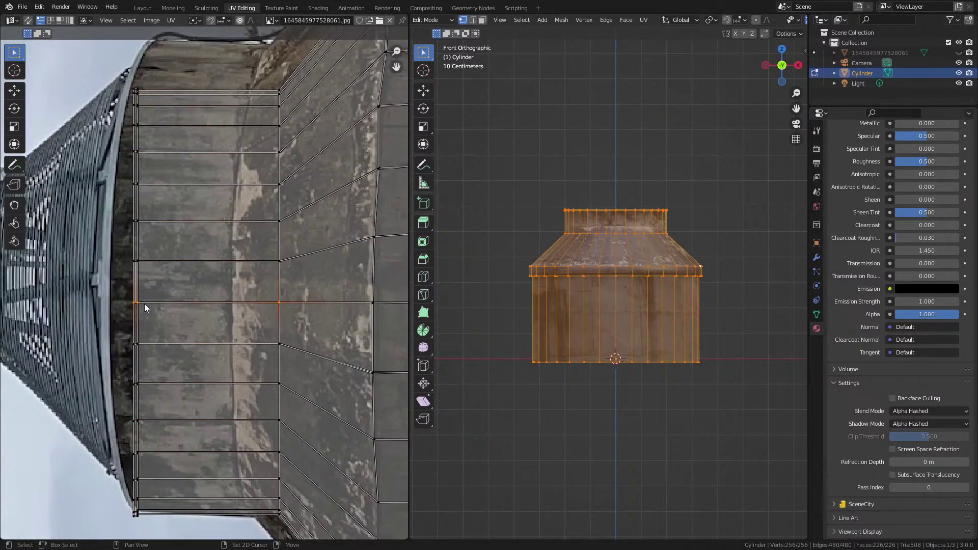
shift+click(280, 303)
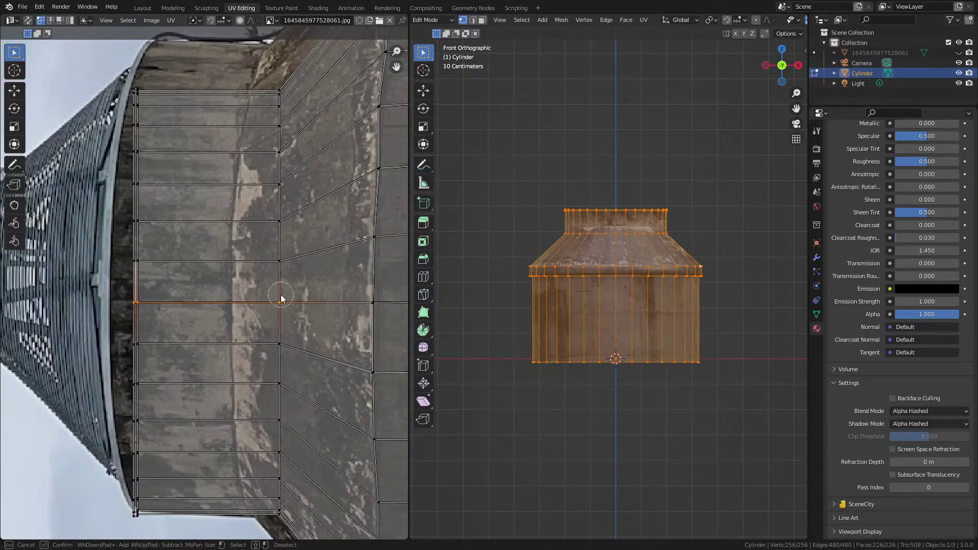
scroll(286, 320, down, 1)
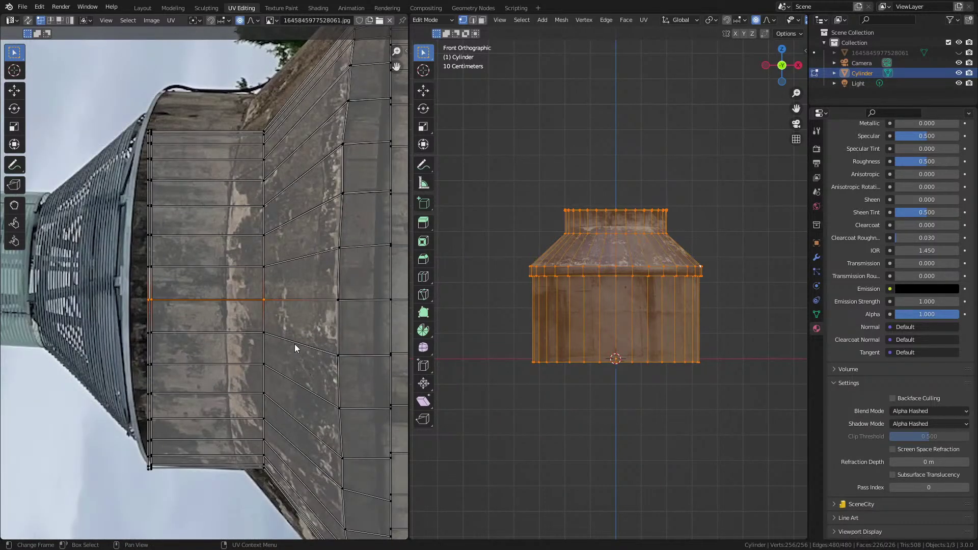
key(g)
key(x)
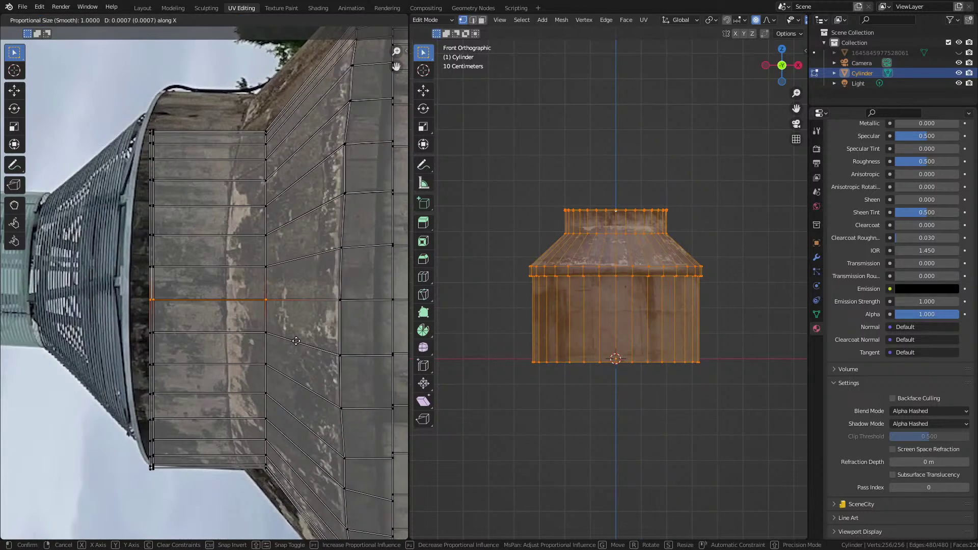
scroll(292, 343, up, 20)
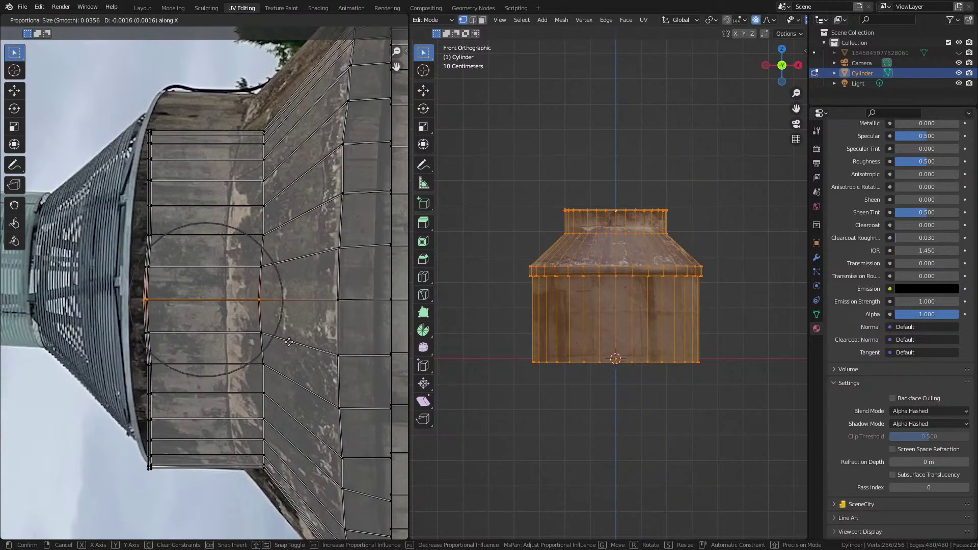
scroll(285, 345, up, 1)
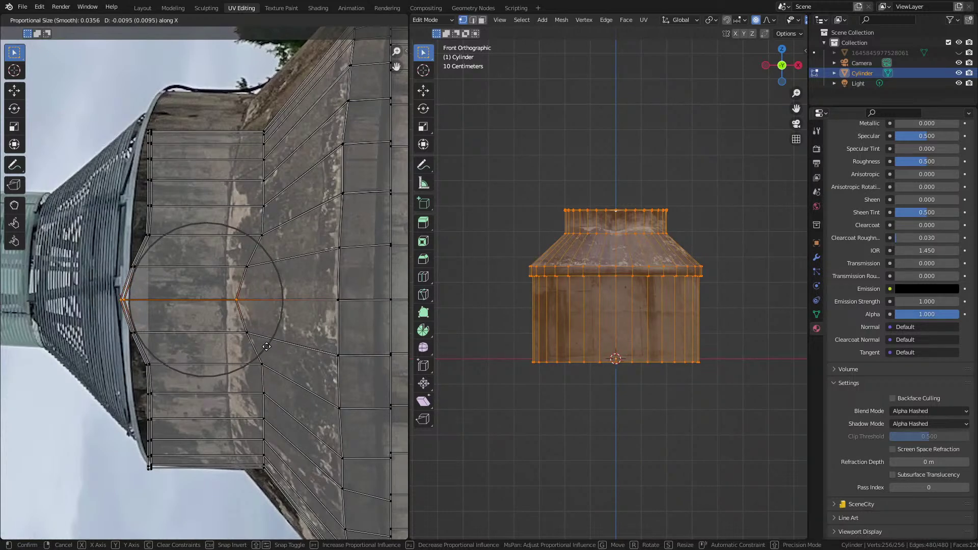
click(268, 347)
Step: With proportional editing off, move the first top-rim UV vertex pair above the middle row along X onto the photo's neck edge
scroll(270, 320, up, 6)
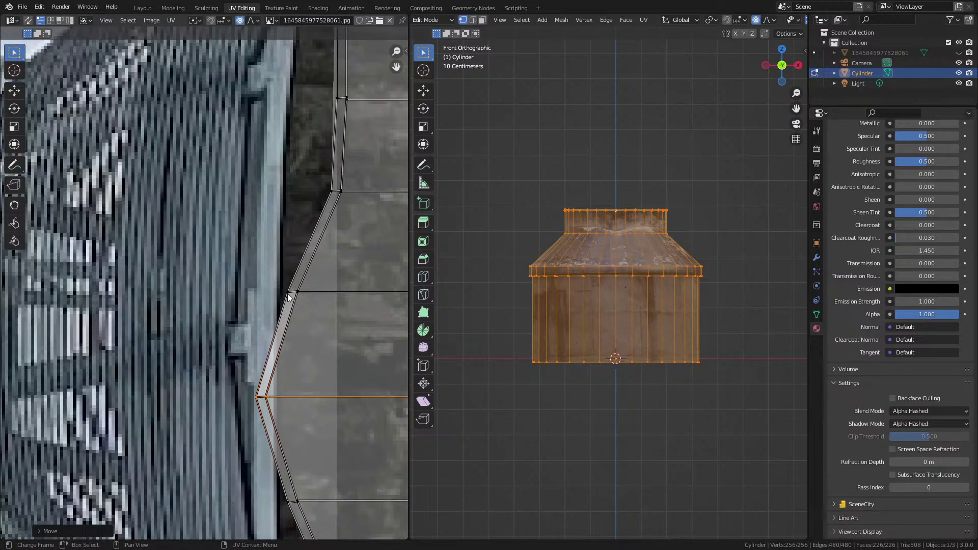
scroll(295, 293, up, 2)
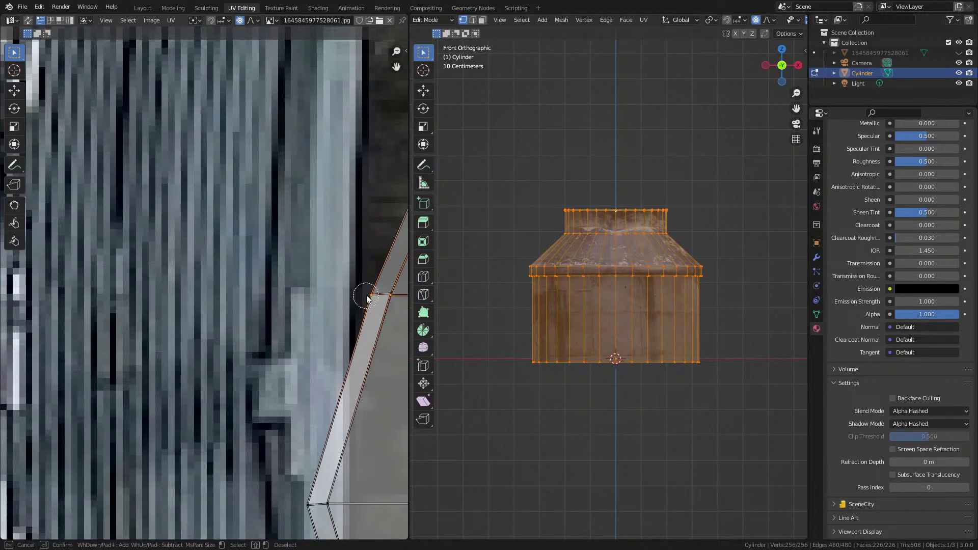
middle_drag(399, 295, 203, 312)
key(g)
key(x)
click(255, 314)
scroll(252, 313, down, 5)
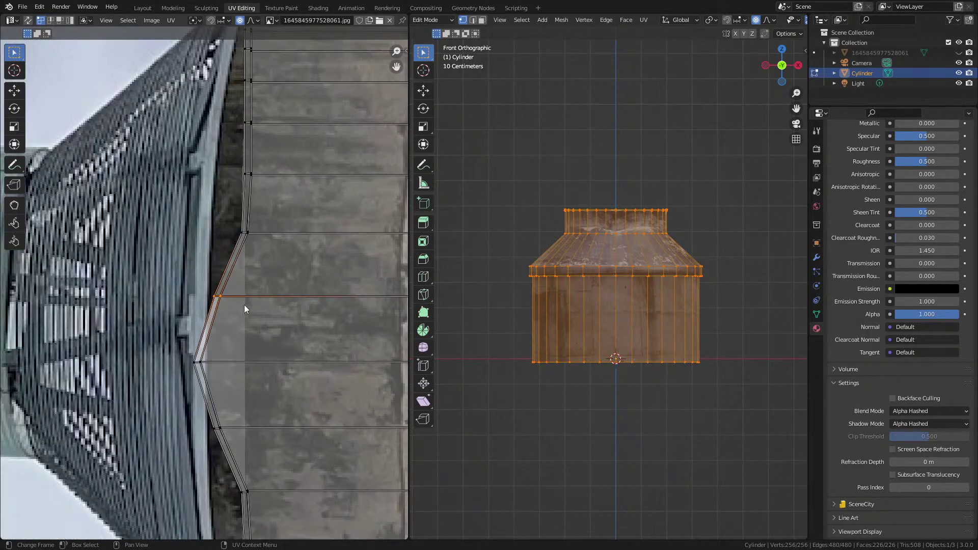
scroll(275, 316, up, 4)
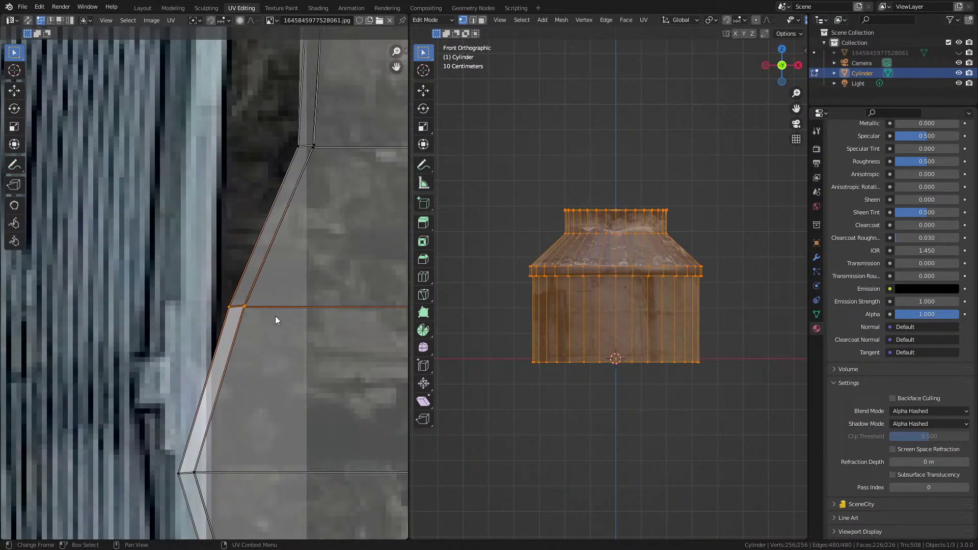
key(g)
key(x)
click(236, 318)
Step: Move the second top-rim UV vertex pair above the middle row along X onto the neck's edge
middle_drag(282, 179, 254, 283)
click(270, 252)
drag(288, 253, 263, 244)
key(g)
key(x)
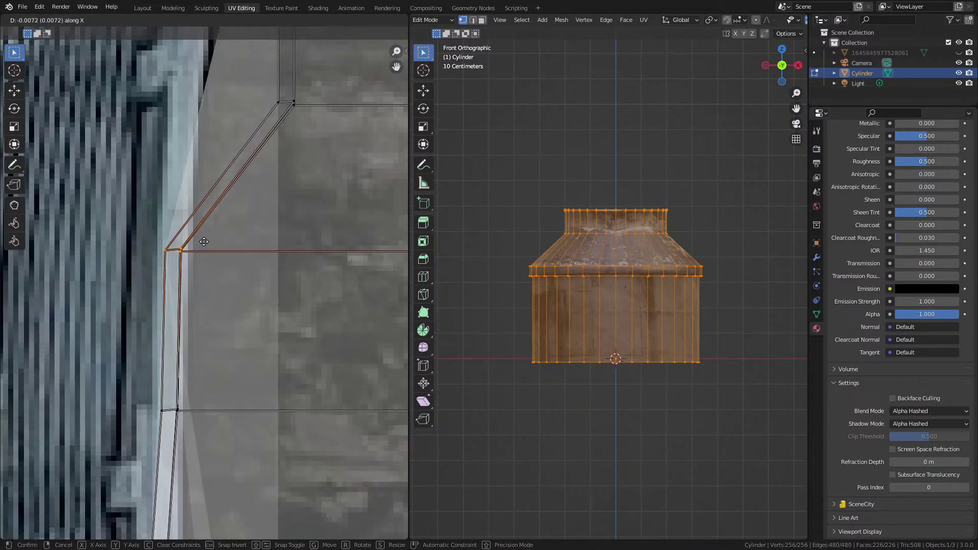
click(210, 243)
Step: Move the third and fourth top-rim UV vertex pairs above the middle row onto the neck's curved edge
key(Home)
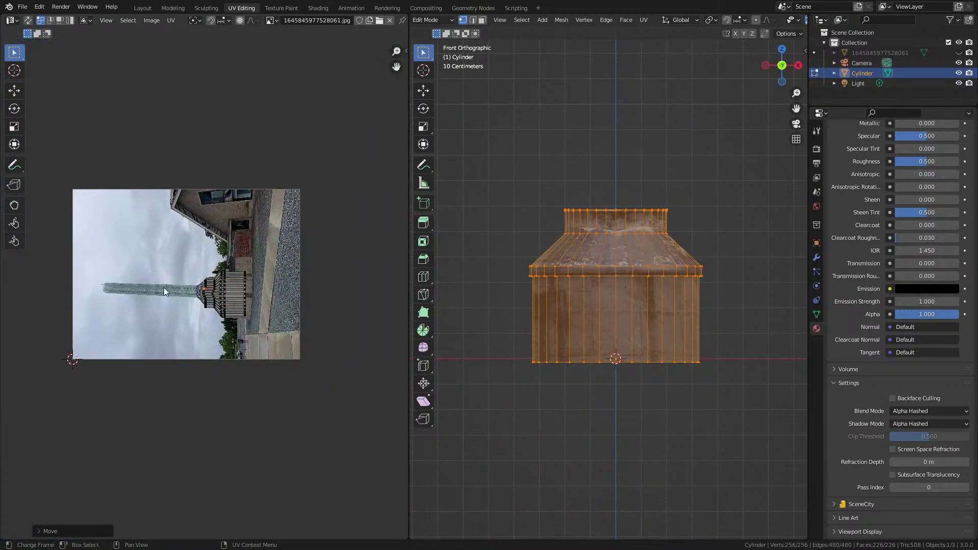
scroll(209, 292, up, 15)
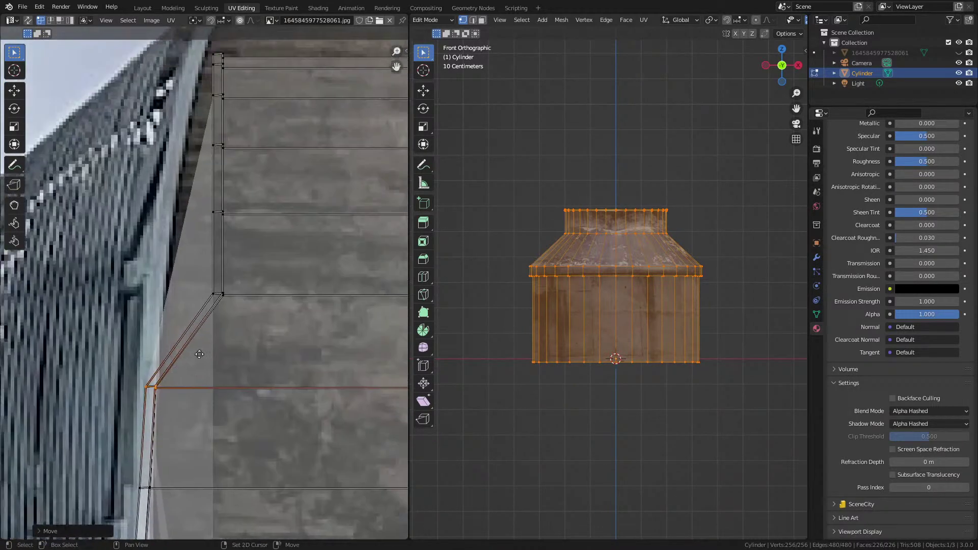
click(222, 298)
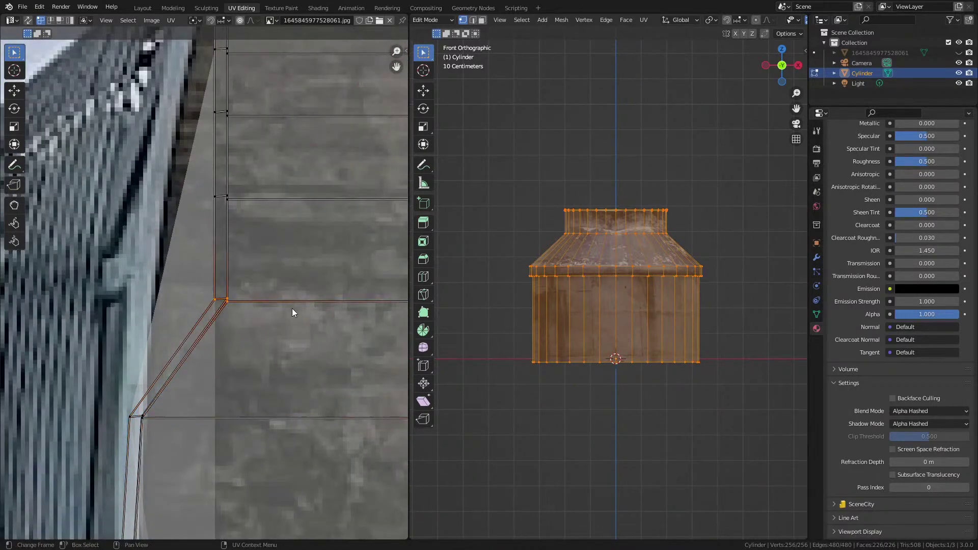
key(g)
click(209, 311)
scroll(218, 322, down, 1)
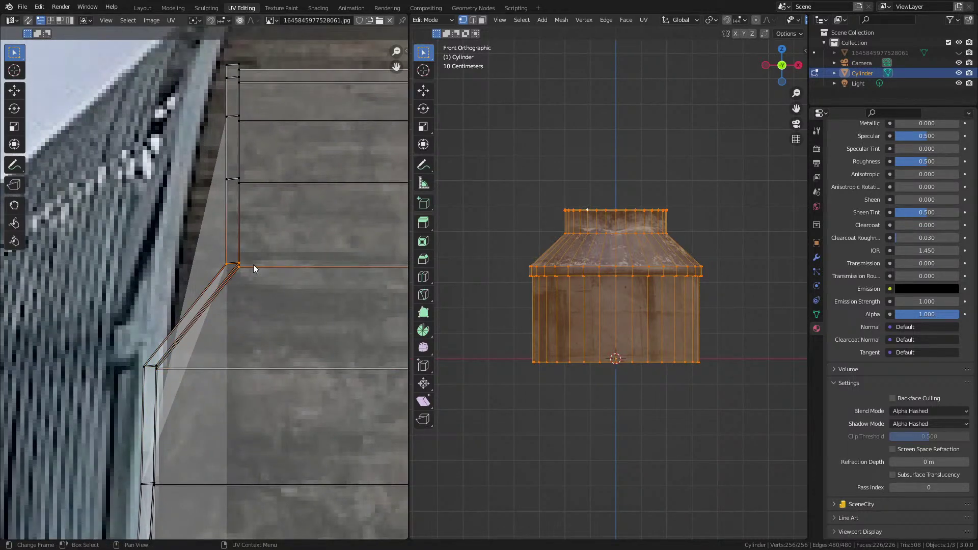
key(g)
key(x)
click(222, 250)
Step: Move the fifth and sixth top-rim UV vertex pairs above the middle row along X to follow the neck's curved edge
click(237, 185)
key(c)
click(230, 178)
key(Escape)
key(g)
key(x)
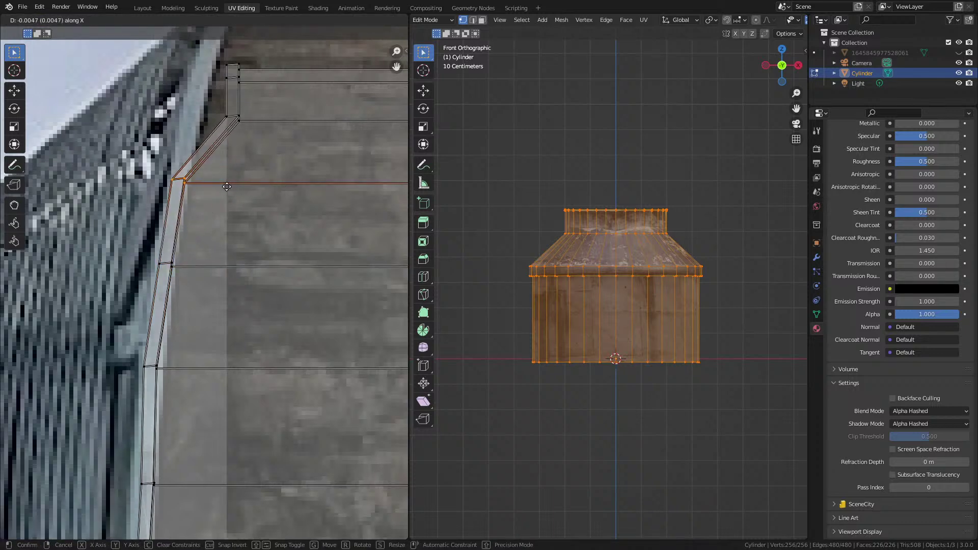
click(226, 186)
click(236, 127)
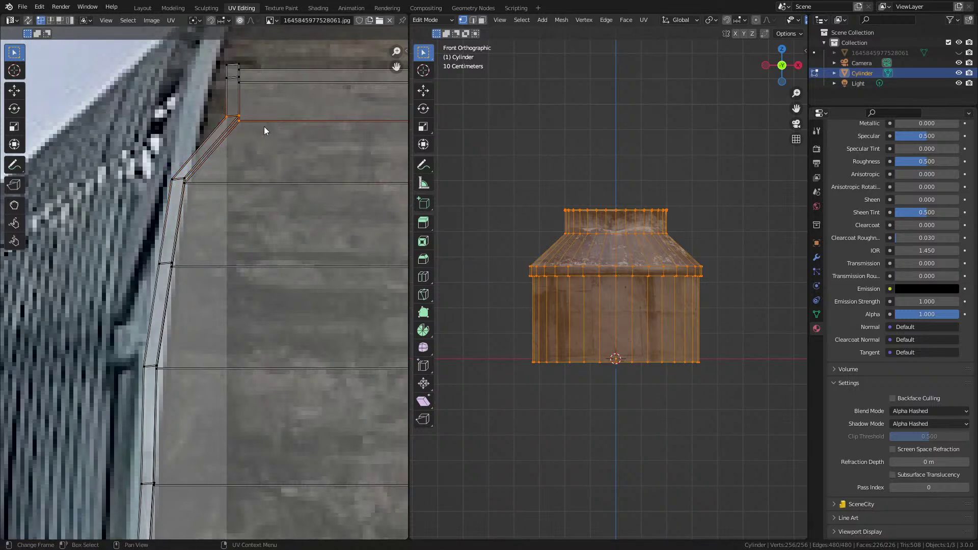
middle_drag(264, 127, 261, 166)
key(g)
key(x)
click(225, 130)
Step: Select the small group of UV vertices at the rim's upper corner, then move and rotate it to fit the photo's edge
click(224, 120)
key(ctrl+l)
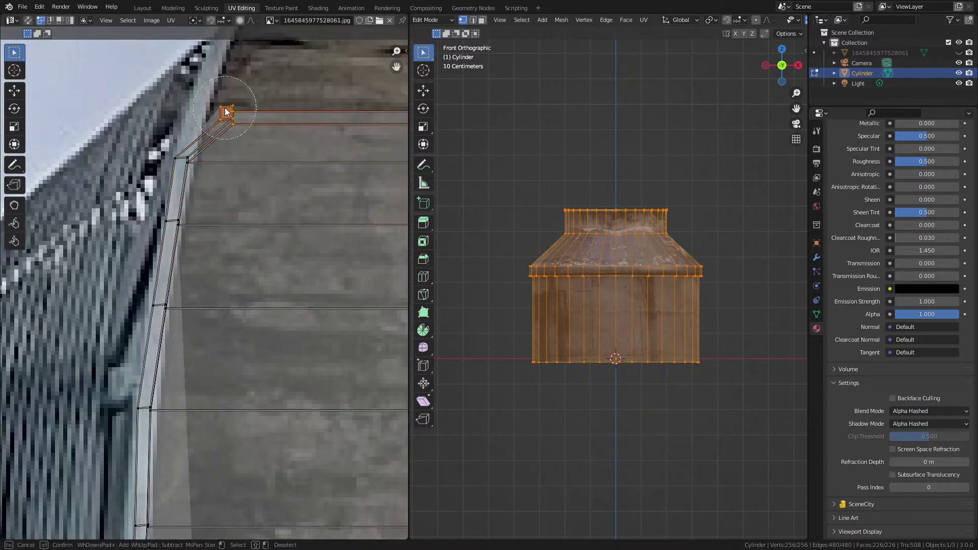
key(g)
key(r)
click(276, 117)
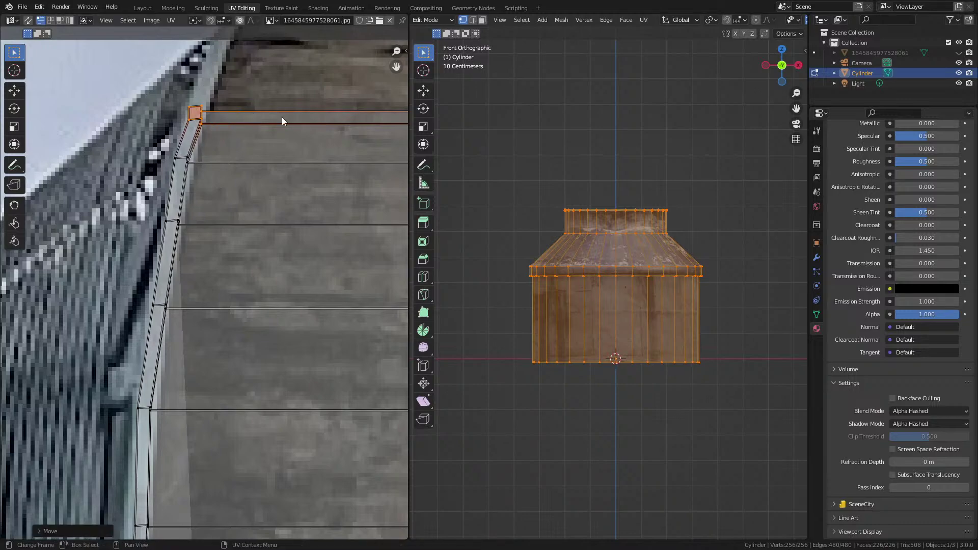
Step: Move the first top-rim UV vertex pair below the middle row along X onto the neck's edge
scroll(261, 325, down, 5)
scroll(242, 217, up, 7)
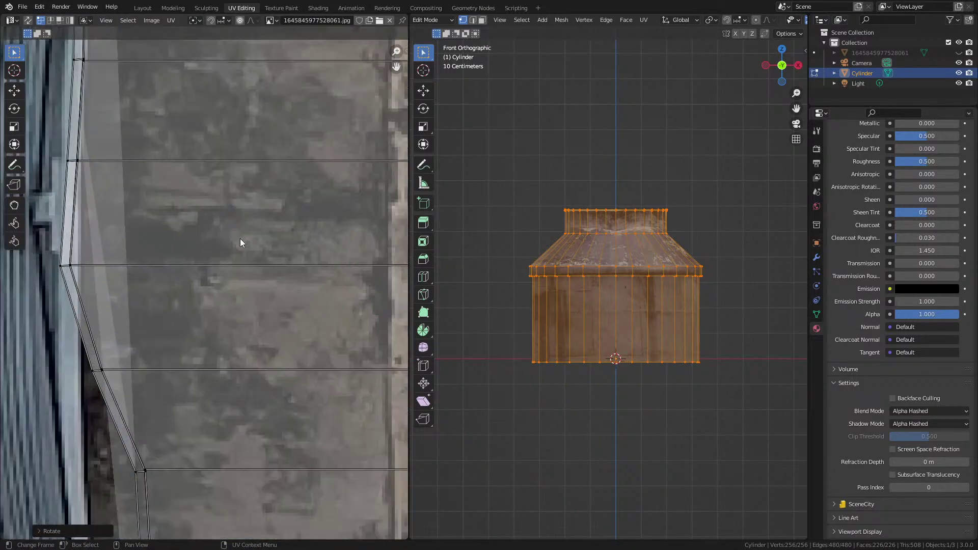
click(178, 249)
key(c)
click(184, 250)
right_click(200, 250)
key(g)
key(x)
click(229, 252)
Step: Move the second and third top-rim UV vertex pairs below the middle row along X onto the neck's edge
shift+scroll(229, 252, down, 4)
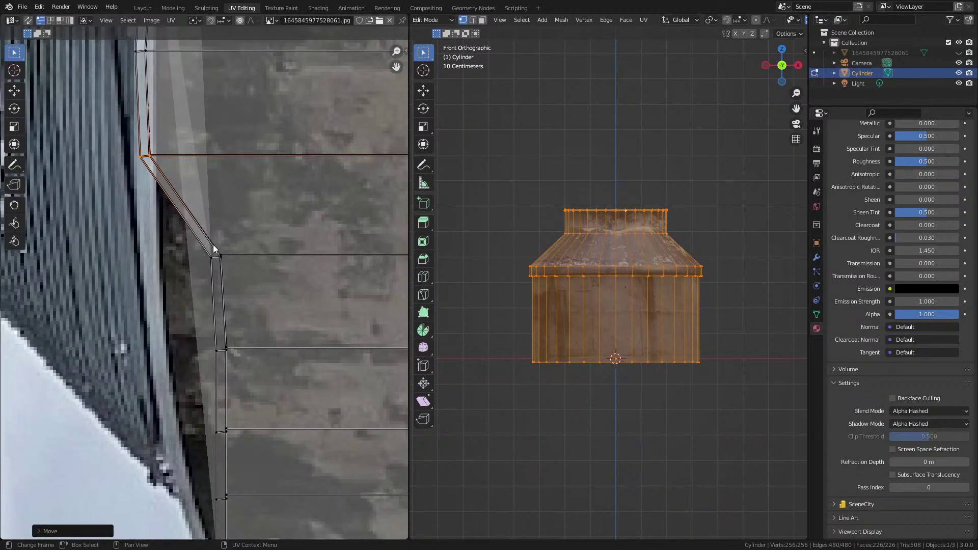
shift+click(210, 258)
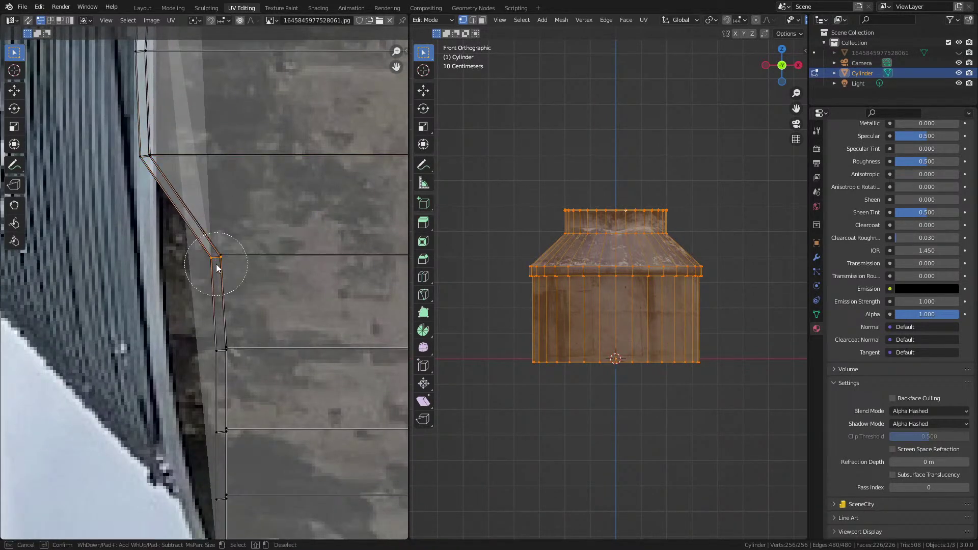
key(g)
key(x)
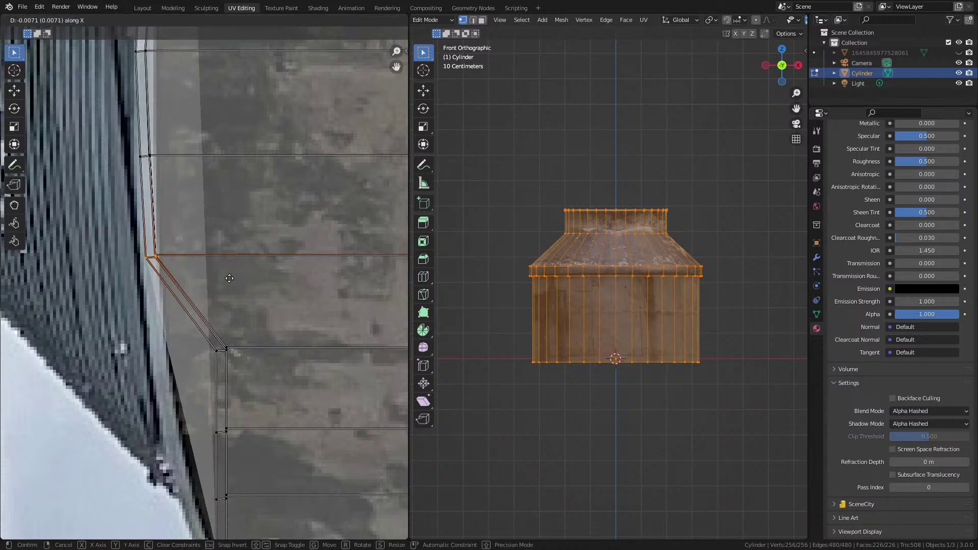
click(238, 290)
shift+scroll(237, 223, down, 5)
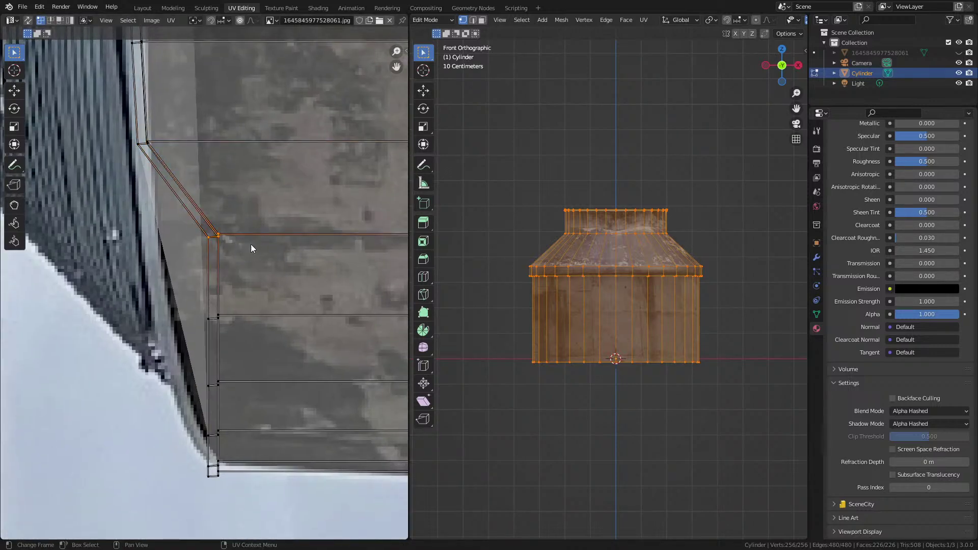
key(g)
key(x)
click(196, 255)
Step: Move the fourth and fifth top-rim UV vertex pairs below the middle row along X to follow the neck's curved edge
click(219, 316)
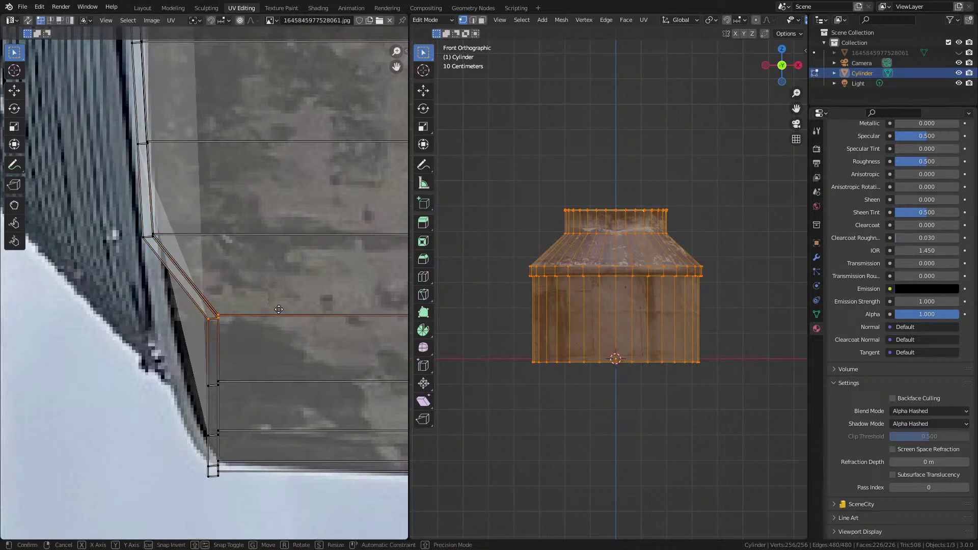
key(g)
key(x)
click(244, 345)
middle_drag(244, 345, 239, 260)
click(212, 299)
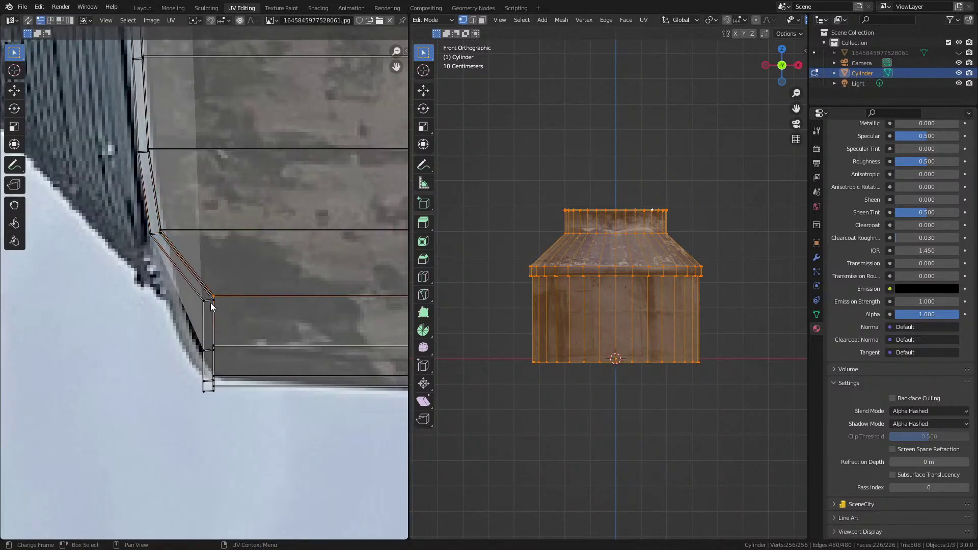
scroll(206, 283, up, 1)
key(g)
key(x)
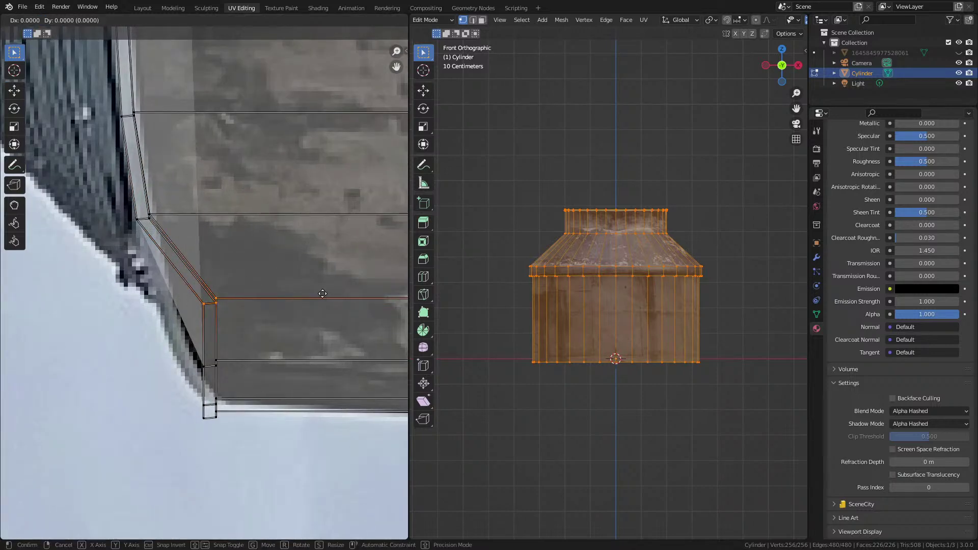
click(278, 297)
Step: Move the last UV vertex pair before the rim's lower corner along X onto the neck's edge, and start selecting the corner vertices
click(217, 361)
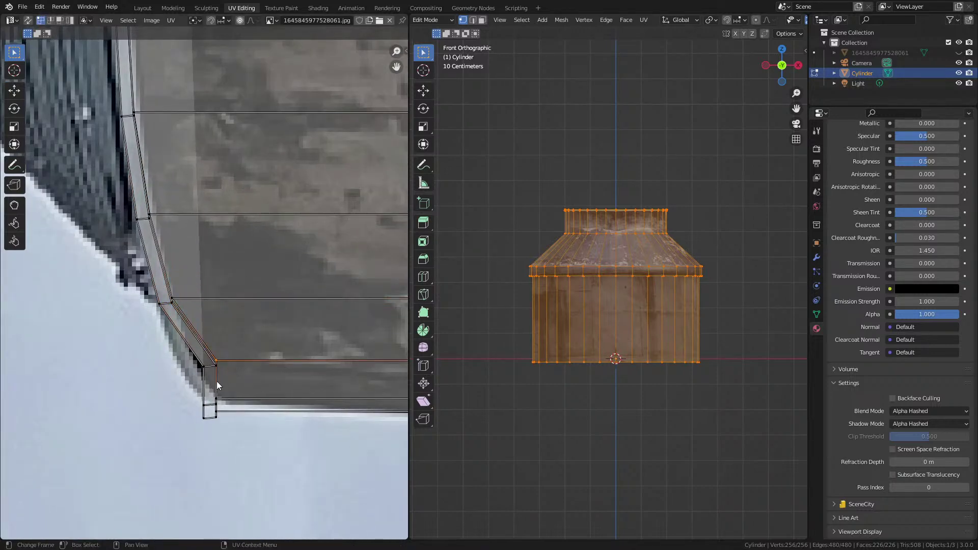
click(216, 361)
key(g)
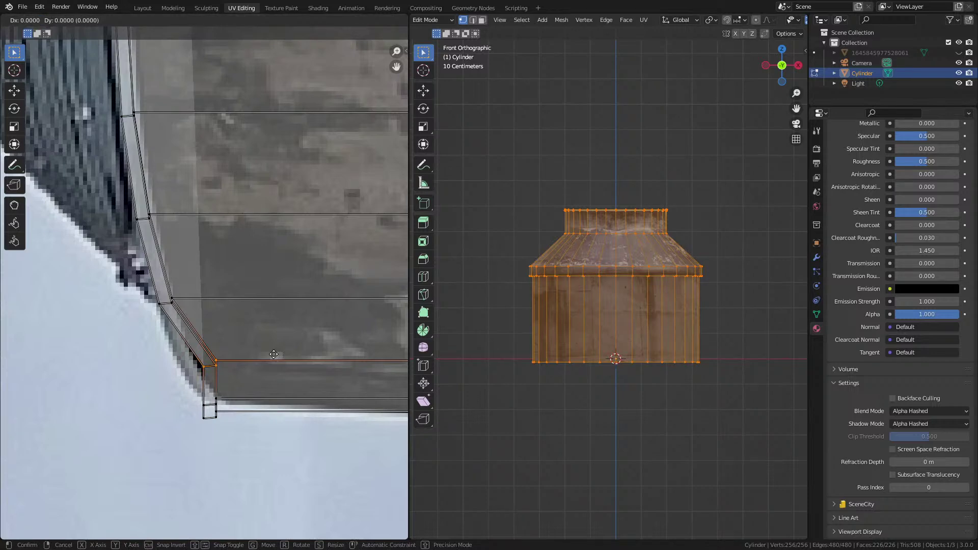
key(x)
click(210, 417)
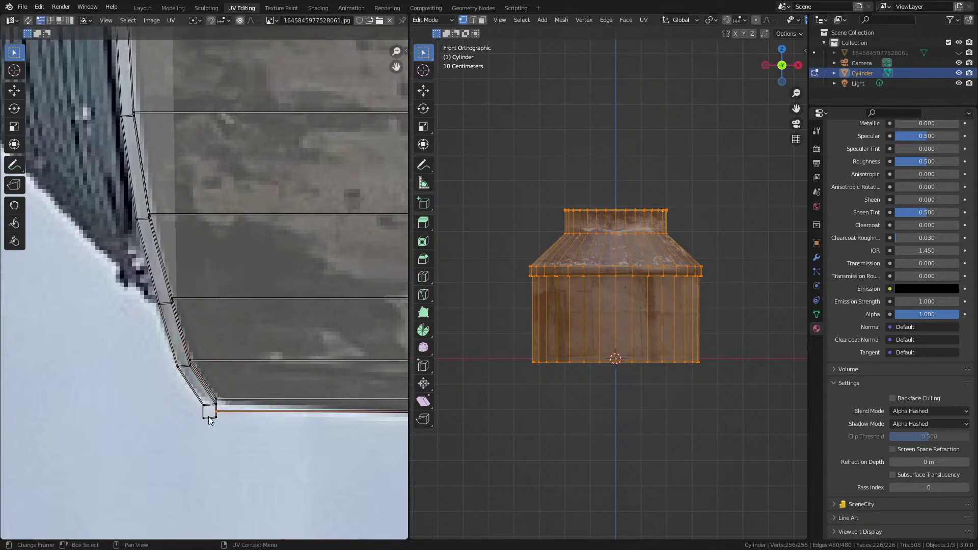
Step: Move the UV vertices at the top rim's lower corner onto the neck's corner in the photo
key(v)
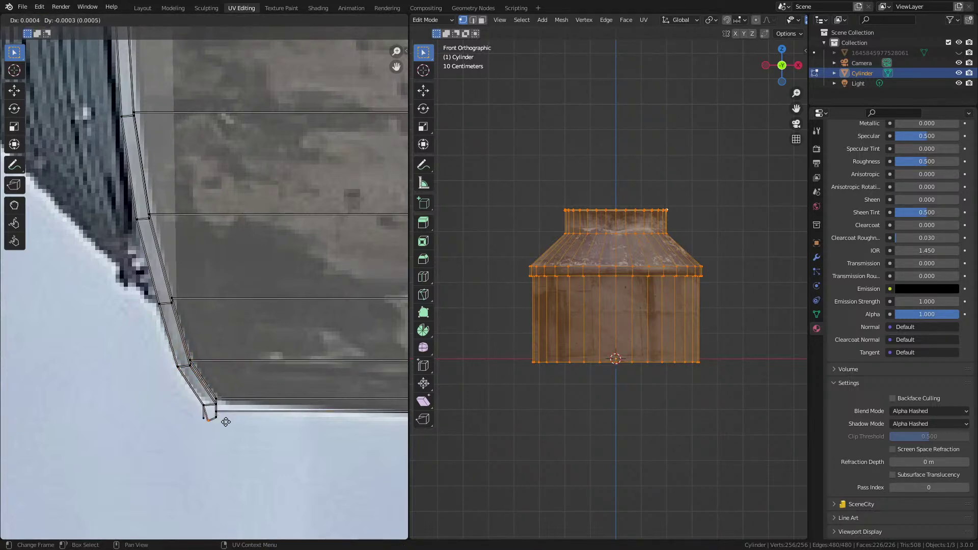
click(230, 422)
key(ctrl+l)
key(r)
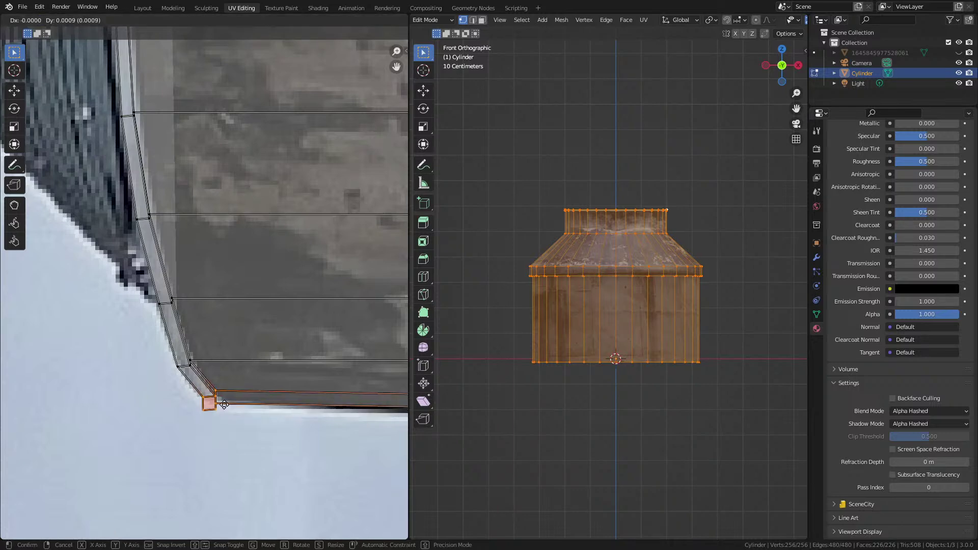
click(242, 388)
scroll(254, 397, down, 4)
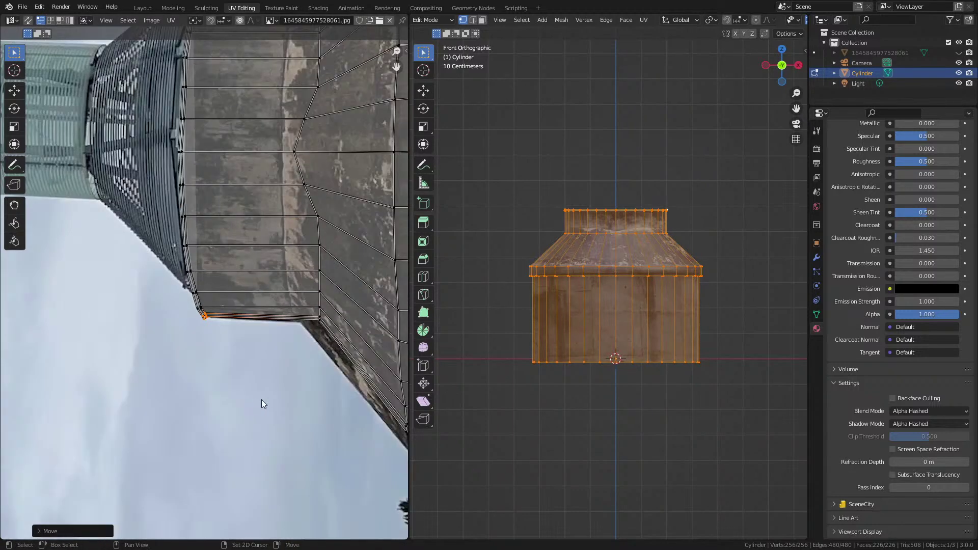
Step: Move two lower UV vertices of the neck-to-shoulder loop, before its corner, onto the photo's seam between neck and shoulder
scroll(245, 377, up, 3)
scroll(241, 374, up, 1)
click(318, 328)
key(g)
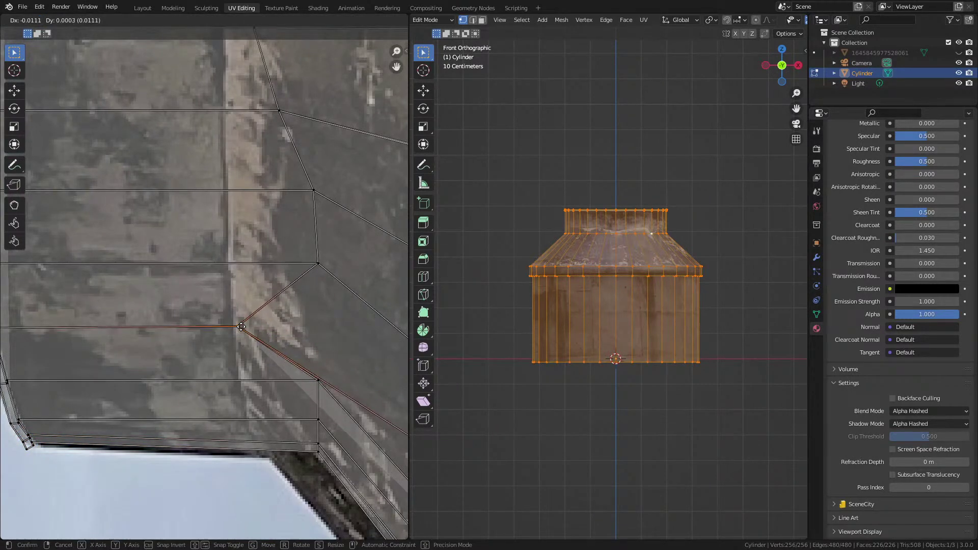
right_click(267, 330)
key(g)
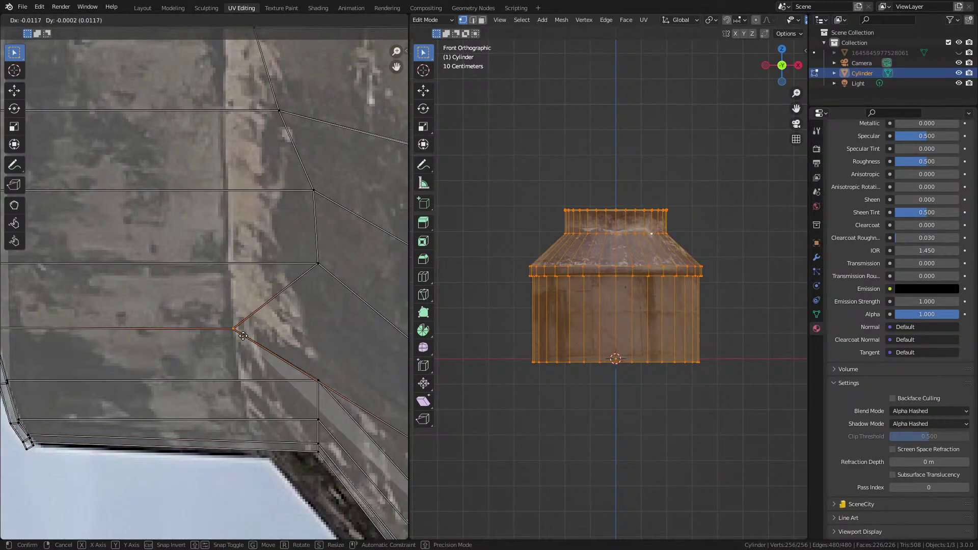
click(245, 339)
click(319, 380)
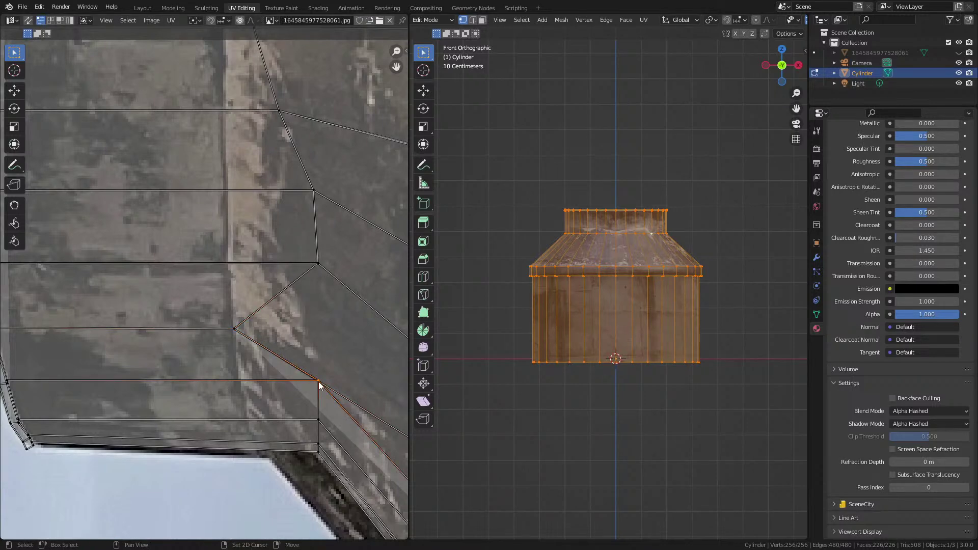
key(g)
click(256, 380)
Step: Move the remaining UV vertices at the neck-to-shoulder loop's lower corner onto the end of the photo's seam
click(318, 419)
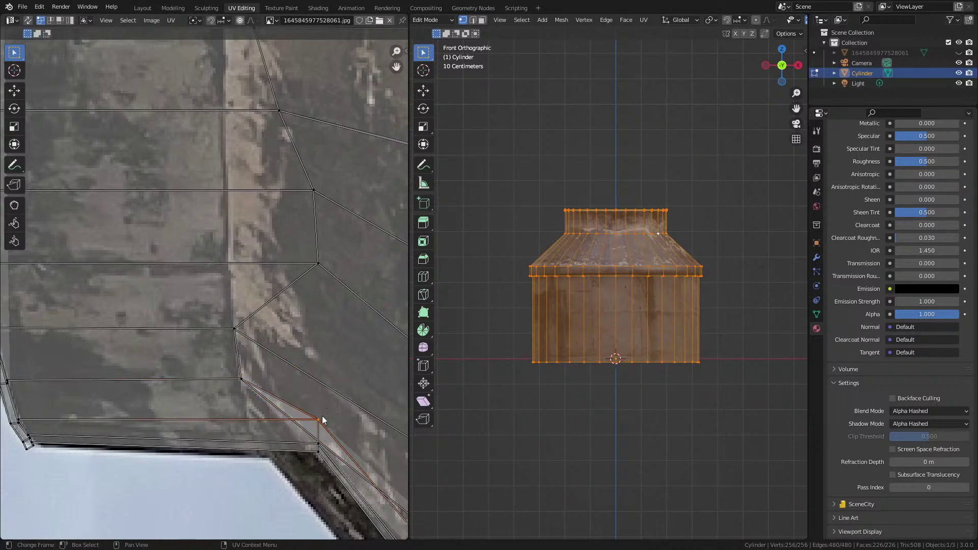
key(g)
click(318, 443)
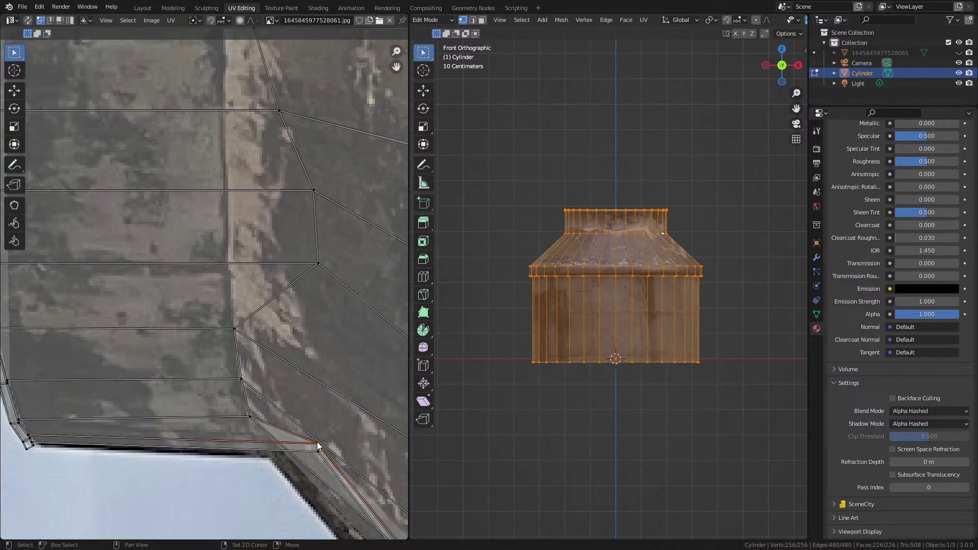
key(g)
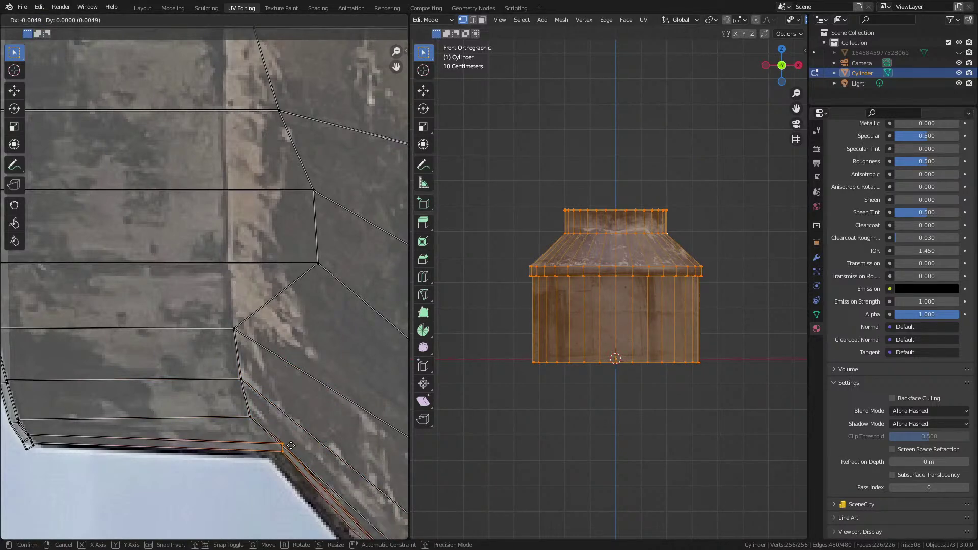
click(269, 437)
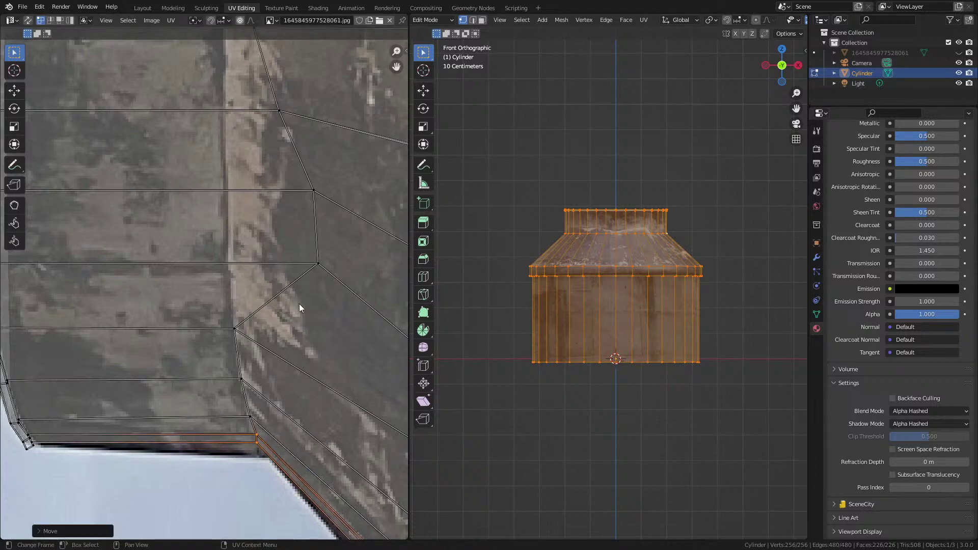
Step: Move the three neck-to-shoulder UV vertices just below the middle row onto the photo's seam
shift+scroll(305, 388, up, 5)
click(316, 387)
key(c)
key(Escape)
key(g)
click(271, 350)
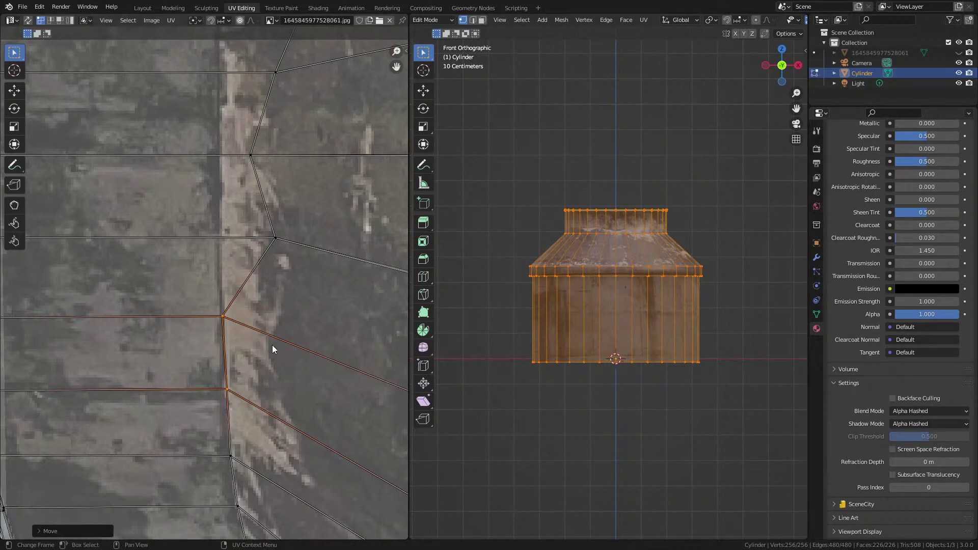
shift+scroll(282, 350, up, 3)
click(274, 304)
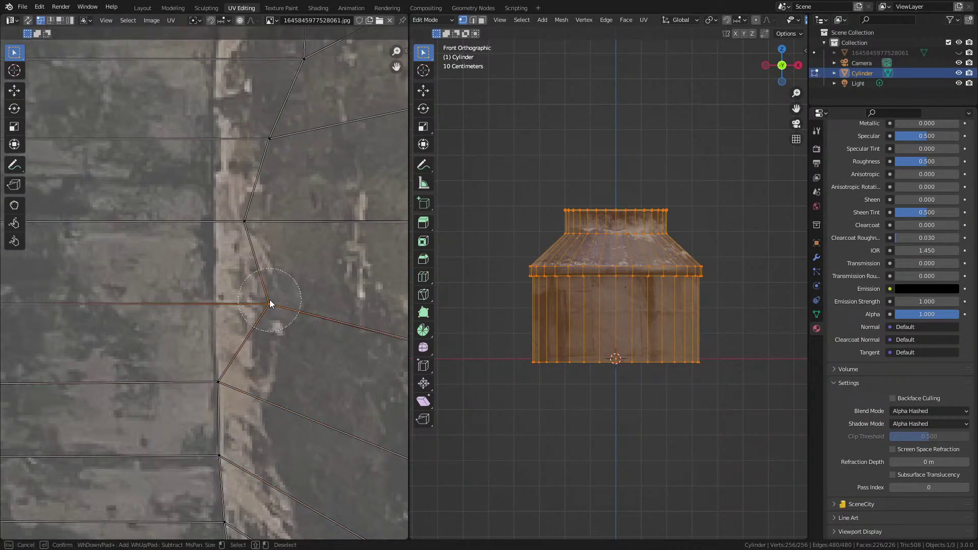
key(g)
click(218, 301)
Step: Move the neck-to-shoulder UV vertex on the middle row and the one directly above it onto the photo's seam
middle_drag(277, 284, 288, 354)
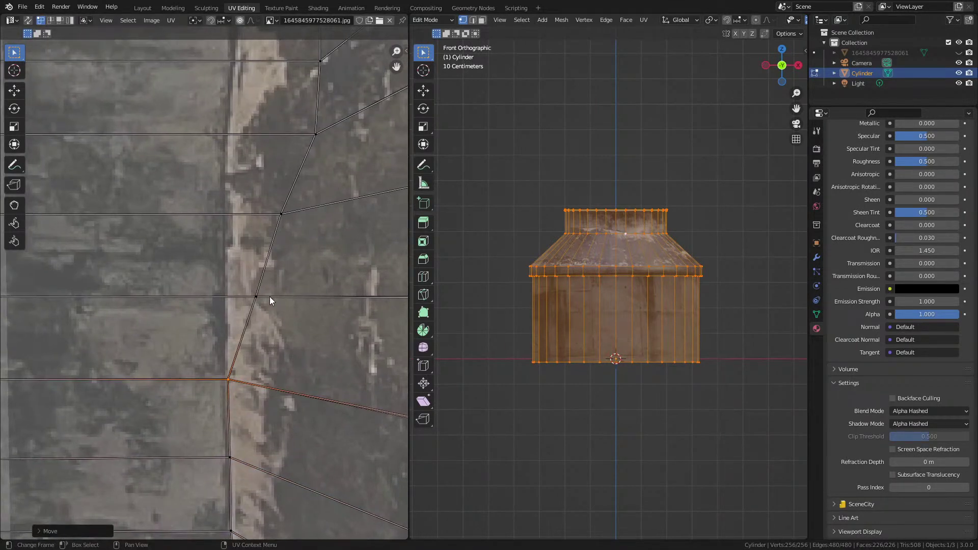
click(269, 298)
click(270, 290)
key(g)
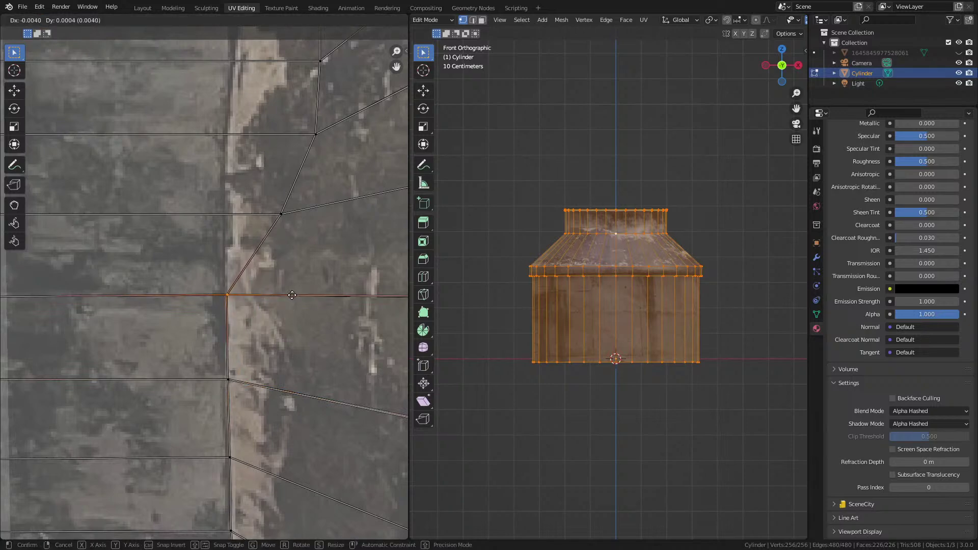
click(292, 301)
middle_drag(298, 235, 289, 280)
click(279, 264)
key(g)
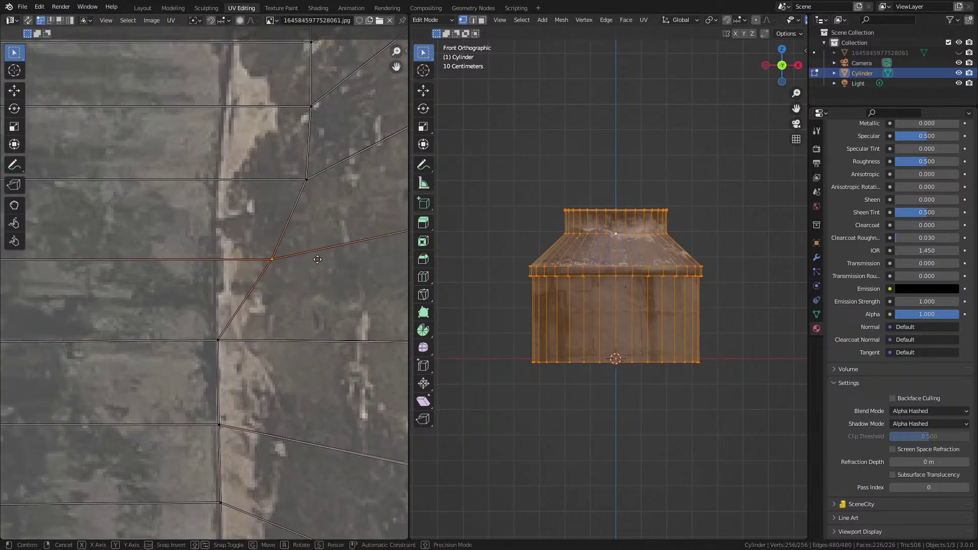
click(224, 256)
Step: Move the next two neck-to-shoulder UV vertices further up onto the photo's seam
middle_drag(285, 209, 270, 280)
click(294, 252)
shift+click(296, 178)
key(g)
click(240, 219)
Step: Select the upper group of neck-to-shoulder UV vertices, then move and rotate them to follow the photo's curved seam
middle_drag(240, 219, 248, 276)
click(249, 276)
key(ctrl+l)
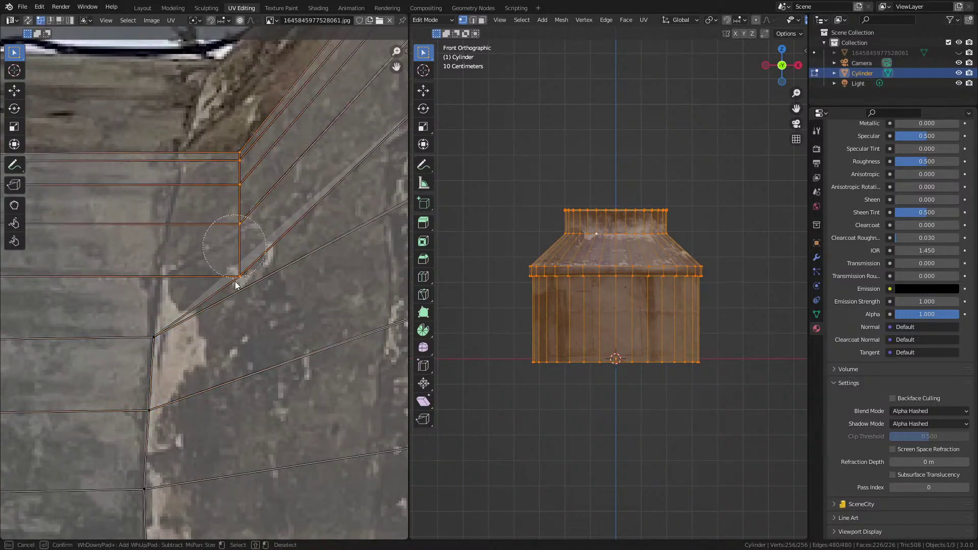
key(g)
click(225, 260)
key(r)
click(235, 276)
key(g)
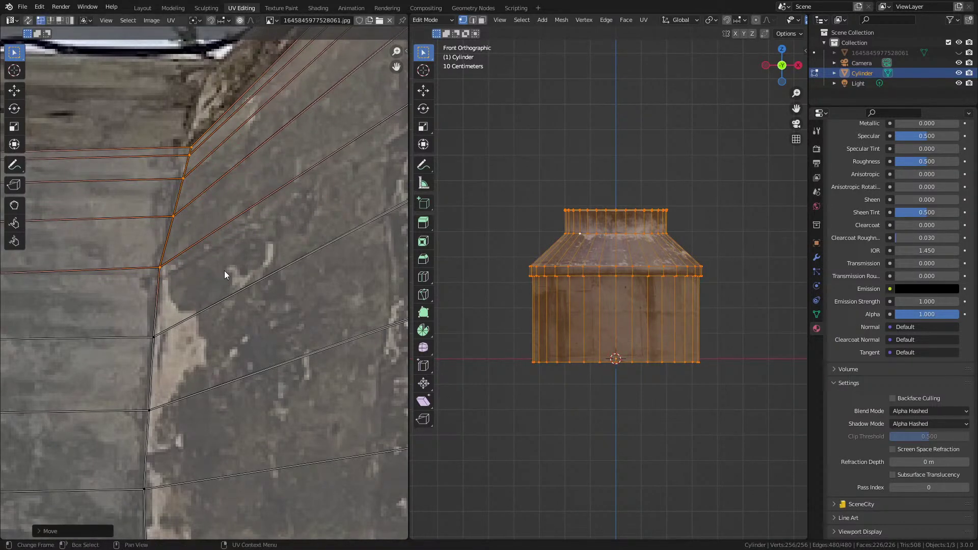
click(224, 270)
Step: Leave Edit Mode and inspect the textured base in perspective beside the whole reference photo
scroll(290, 308, down, 8)
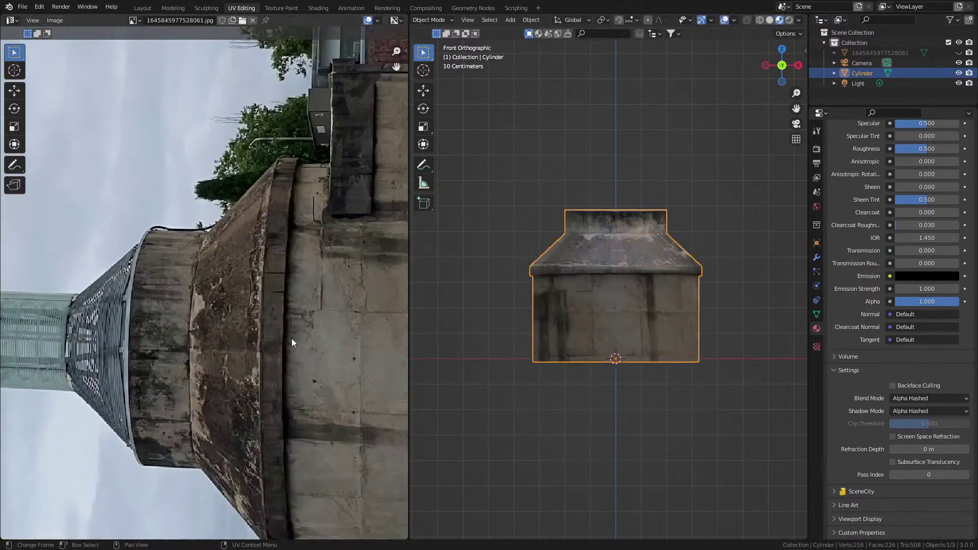
scroll(292, 338, down, 2)
middle_drag(588, 423, 574, 400)
scroll(604, 384, down, 5)
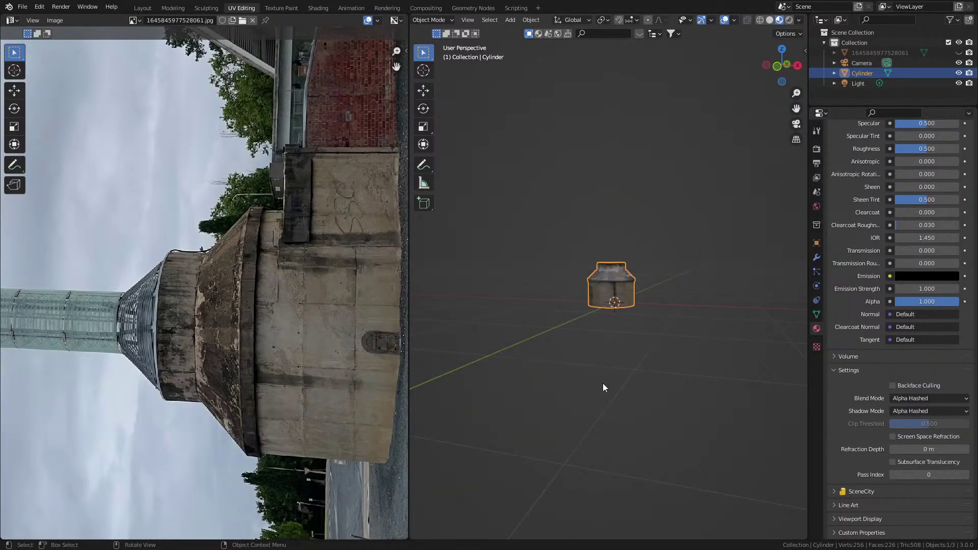
scroll(321, 302, down, 2)
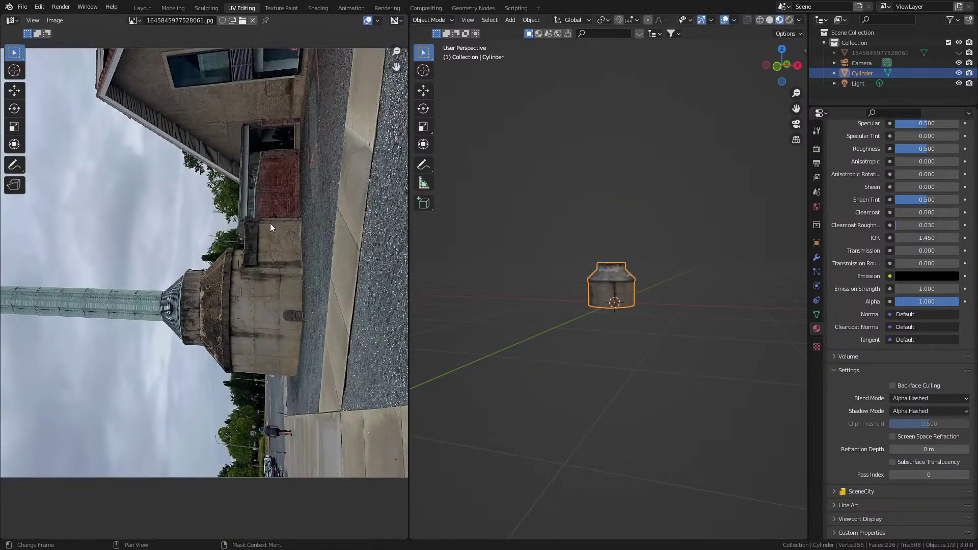
Step: Check the reference image's flip options and take a closer look at the textured base
click(57, 21)
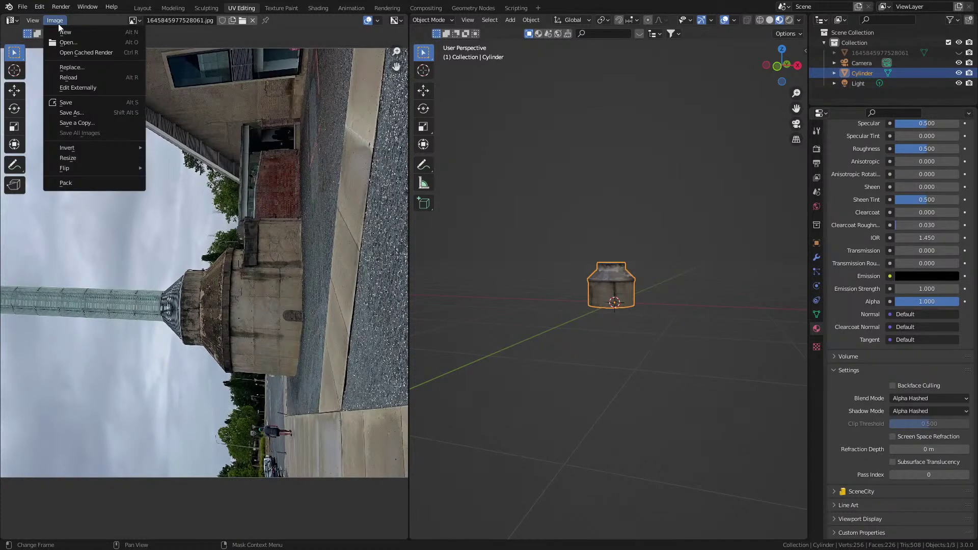
mouse_move(85, 170)
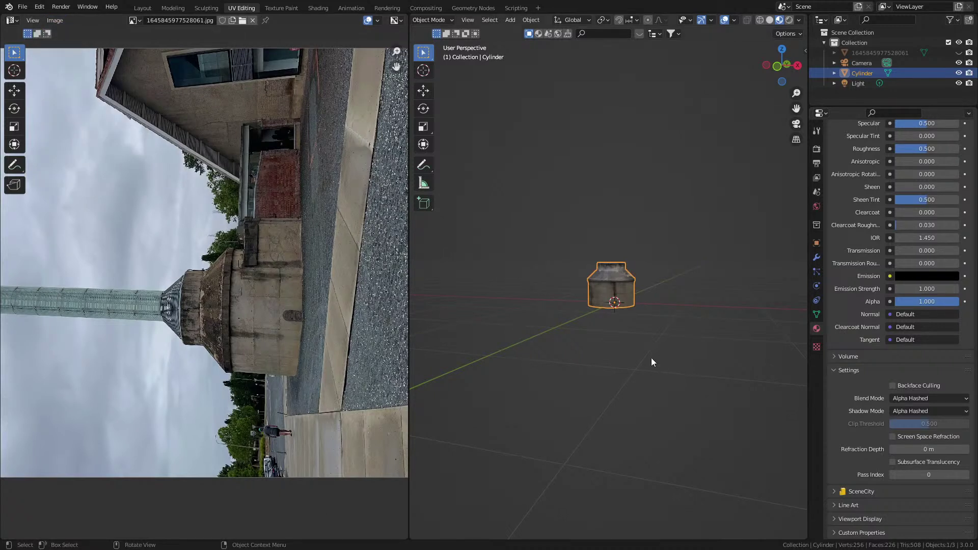
scroll(564, 345, up, 3)
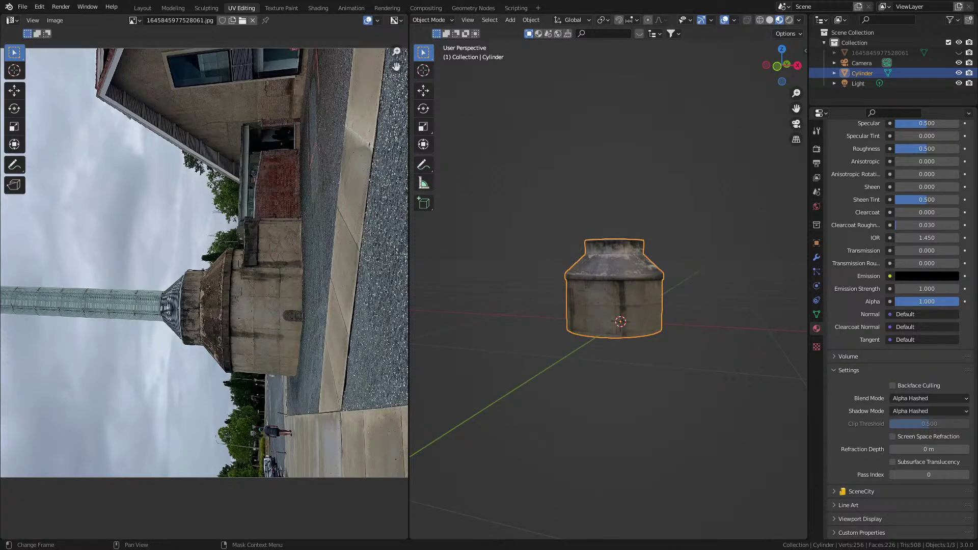
Step: Switch to Krita, open the photo 1645845977528061.jpg to check its orientation, and return to Blender
key(alt+Tab)
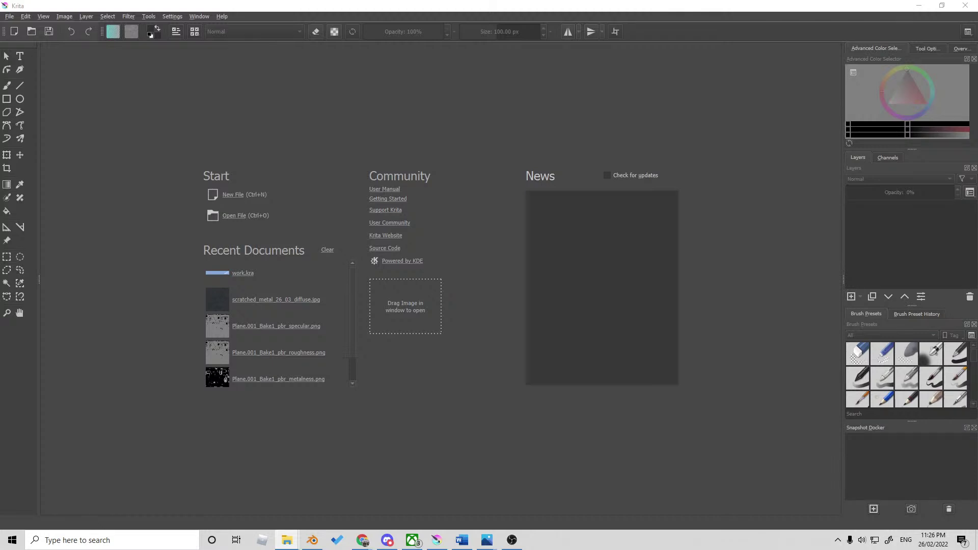
drag(0, 326, 555, 290)
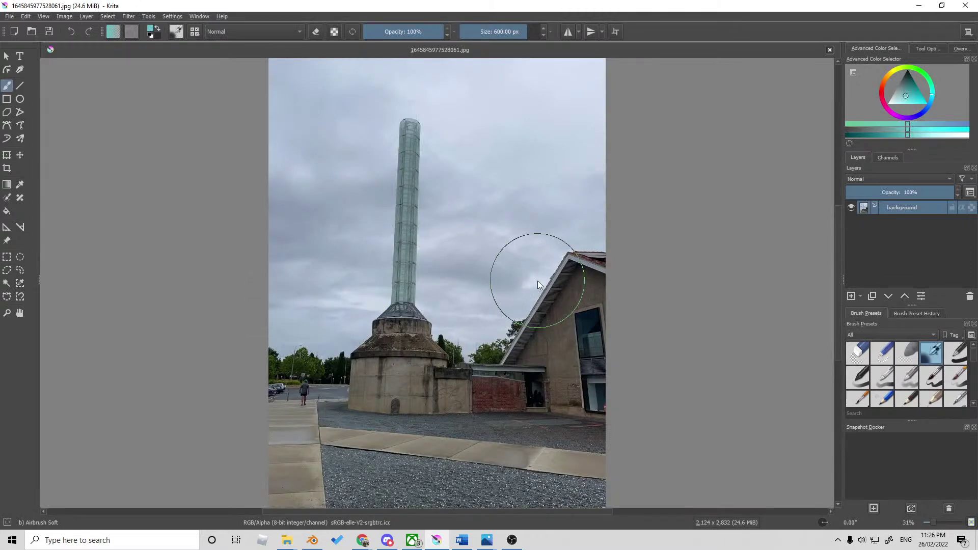
scroll(371, 255, down, 1)
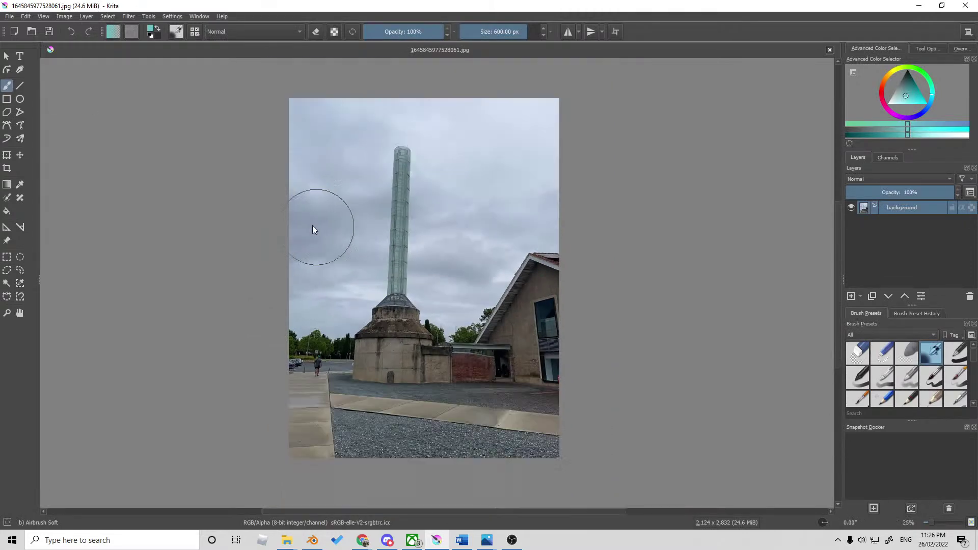
click(918, 5)
Step: Look through the image editor's sidebar settings in Blender for a way to rotate the reference photo
scroll(327, 242, down, 2)
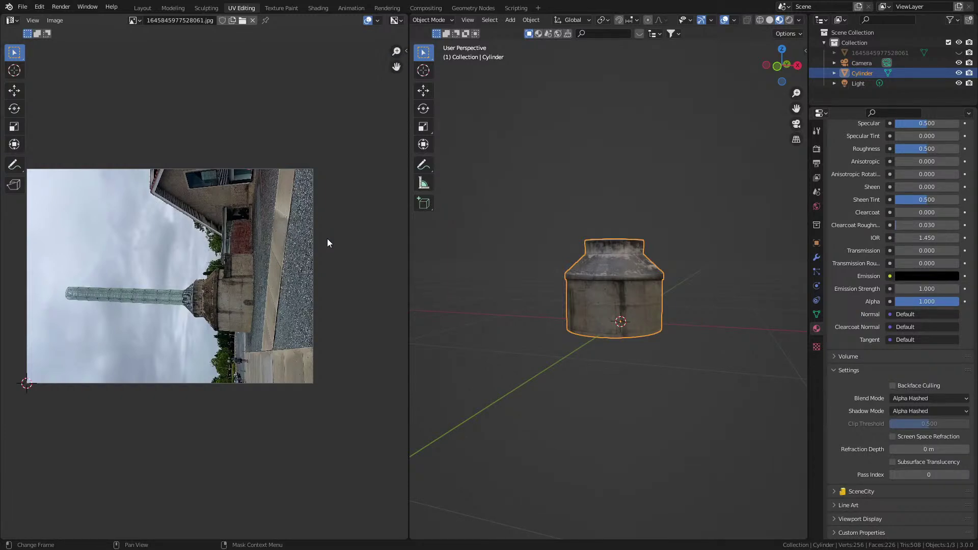
click(406, 52)
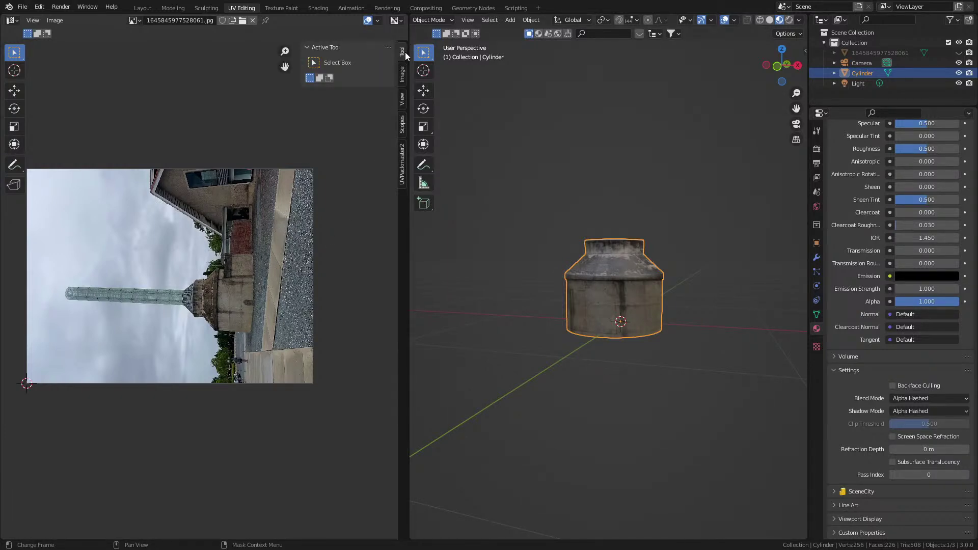
click(403, 73)
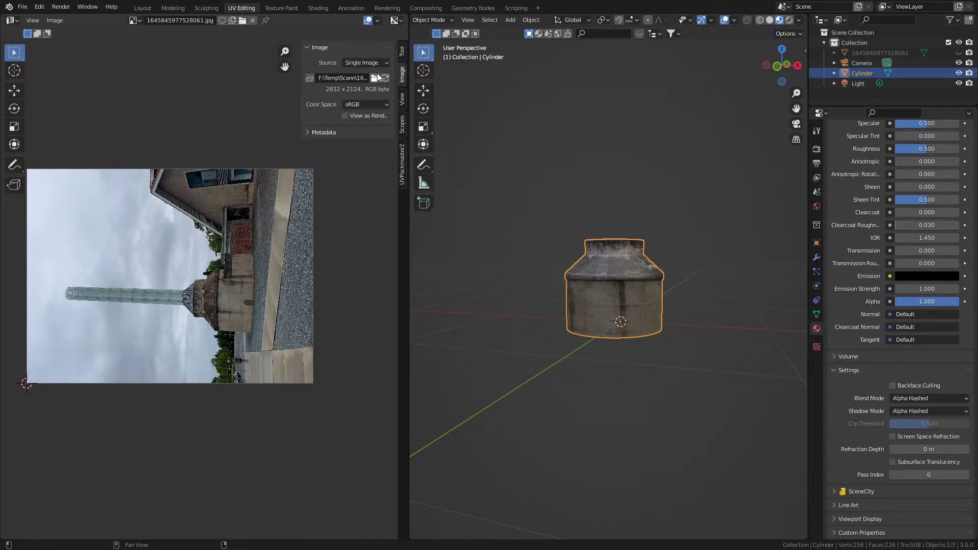
click(403, 100)
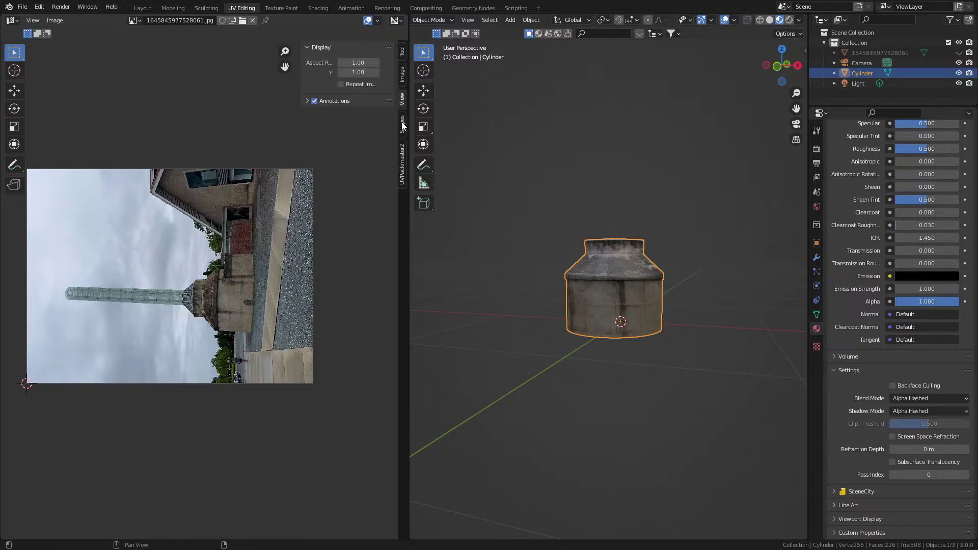
click(403, 124)
click(404, 161)
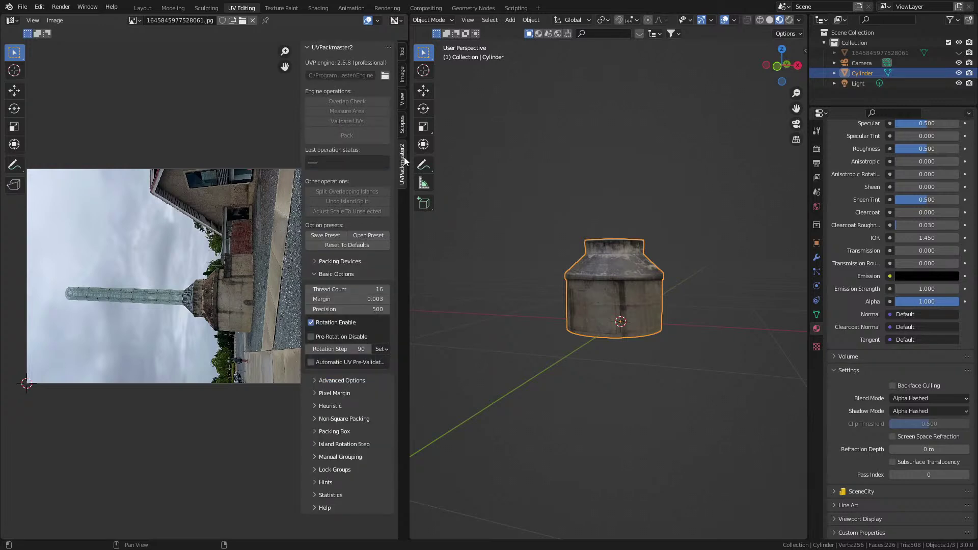
click(402, 53)
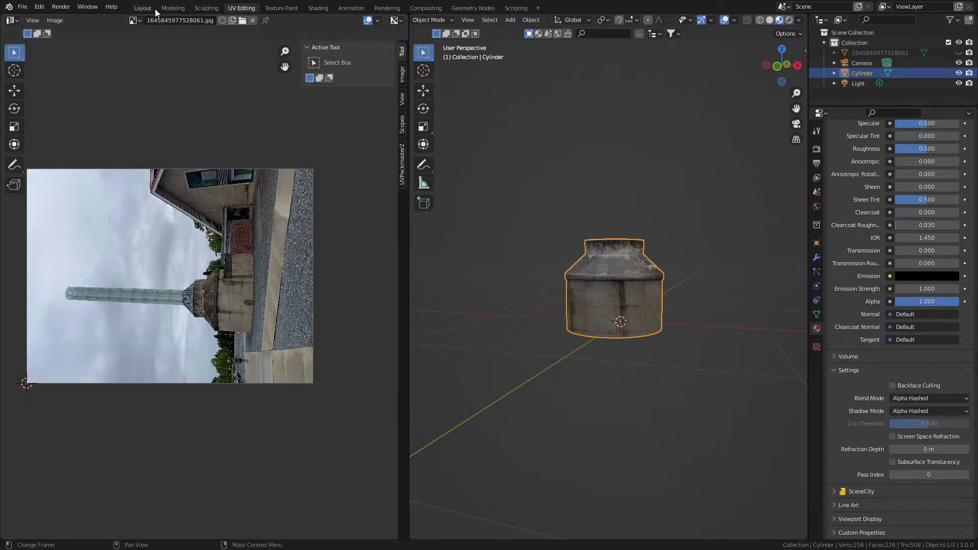
Step: Check the image's flip options, display channels and Rotate tool for reorienting the photo, and examine the concrete base up close
click(46, 22)
mouse_move(103, 149)
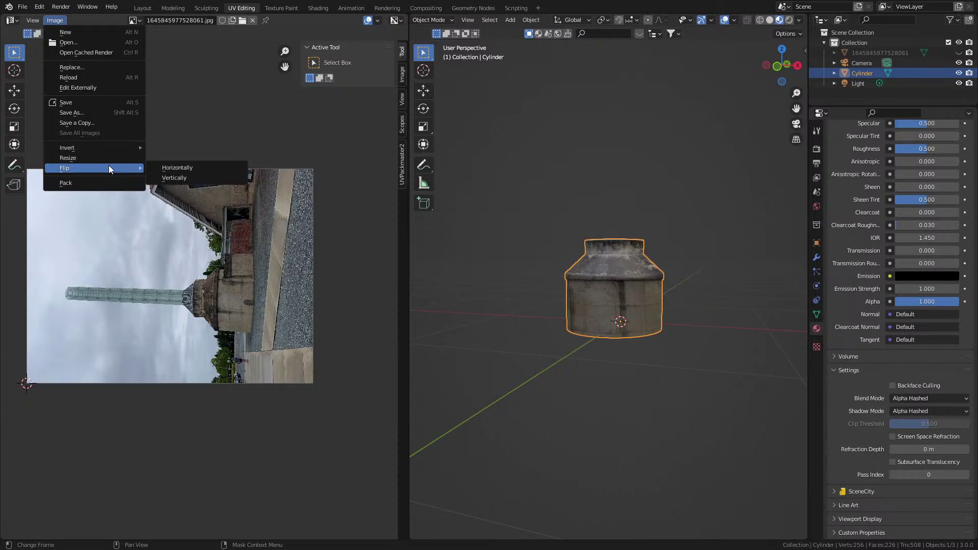
key(Escape)
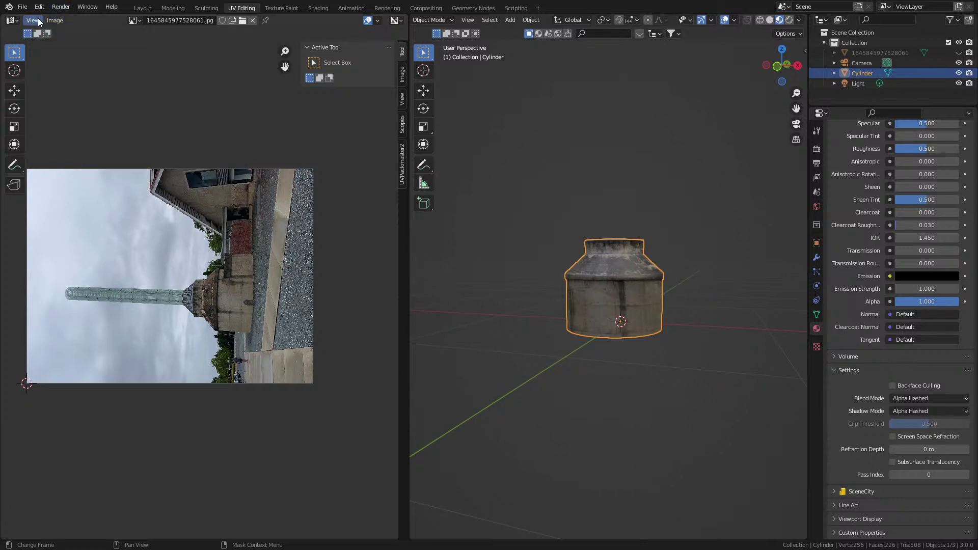
click(399, 20)
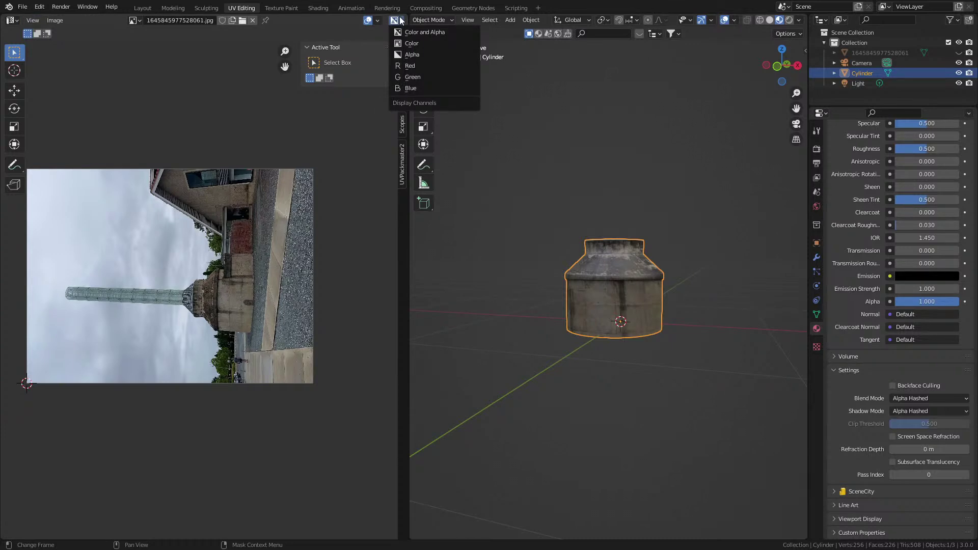
click(15, 110)
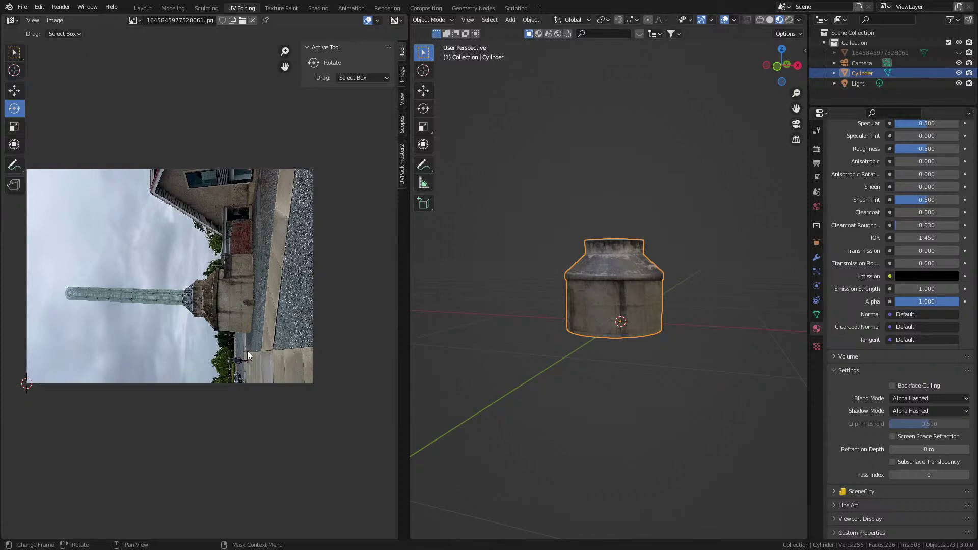
click(365, 78)
scroll(235, 320, up, 6)
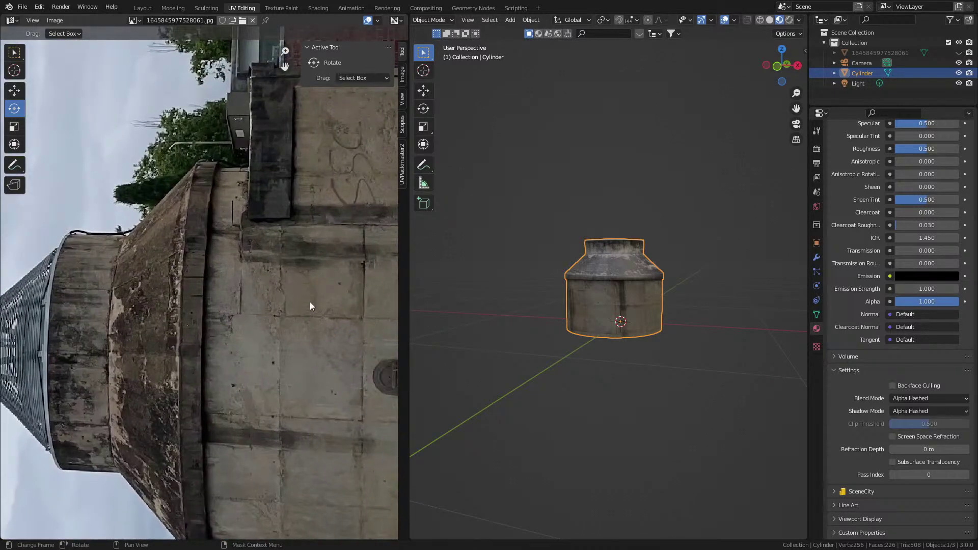
Step: Unhide the reference photo plane and move it along the X axis in front of the textured cylinder
shift+middle_drag(665, 322, 608, 323)
key(KP_1)
key(KP_3)
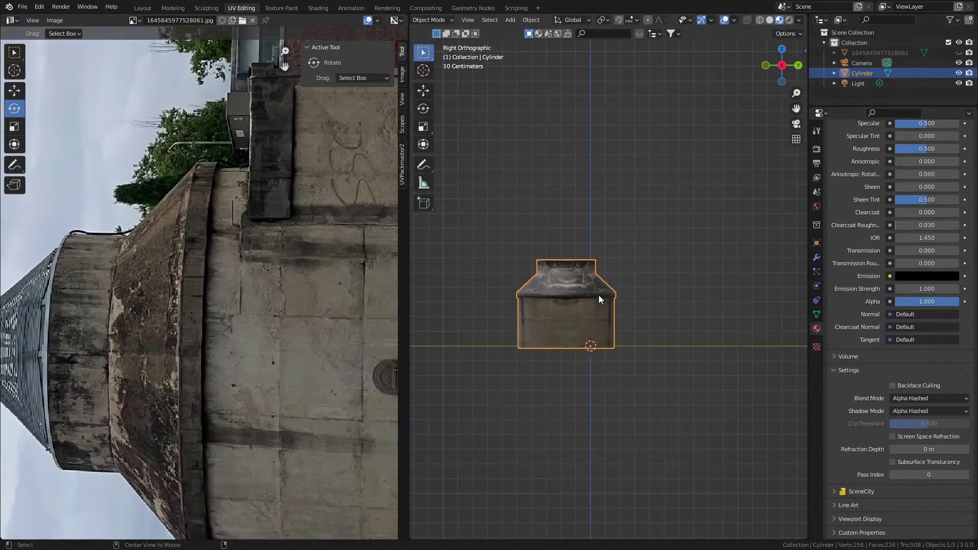
key(alt+h)
scroll(613, 303, up, 5)
click(535, 374)
middle_drag(535, 374, 627, 377)
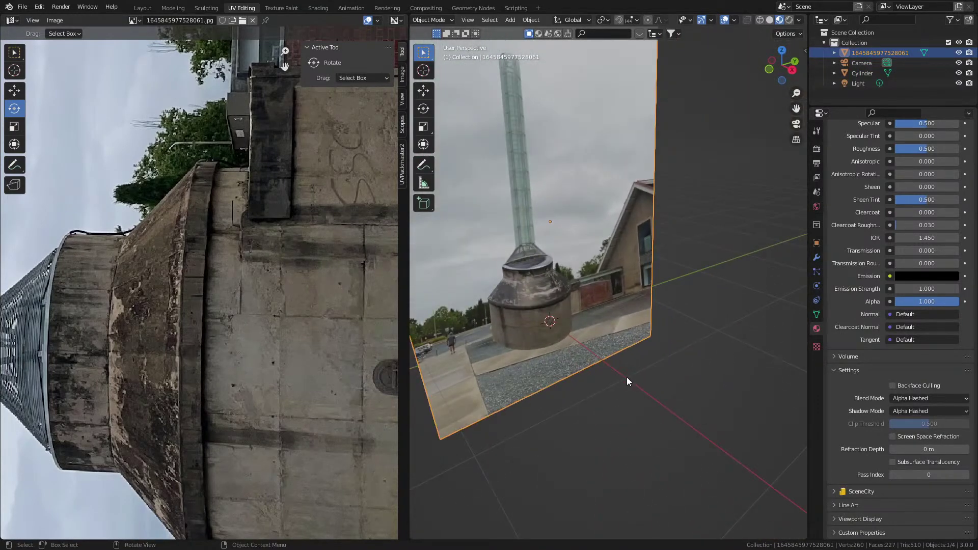
key(g)
key(y)
key(x)
click(729, 469)
middle_drag(729, 469, 658, 396)
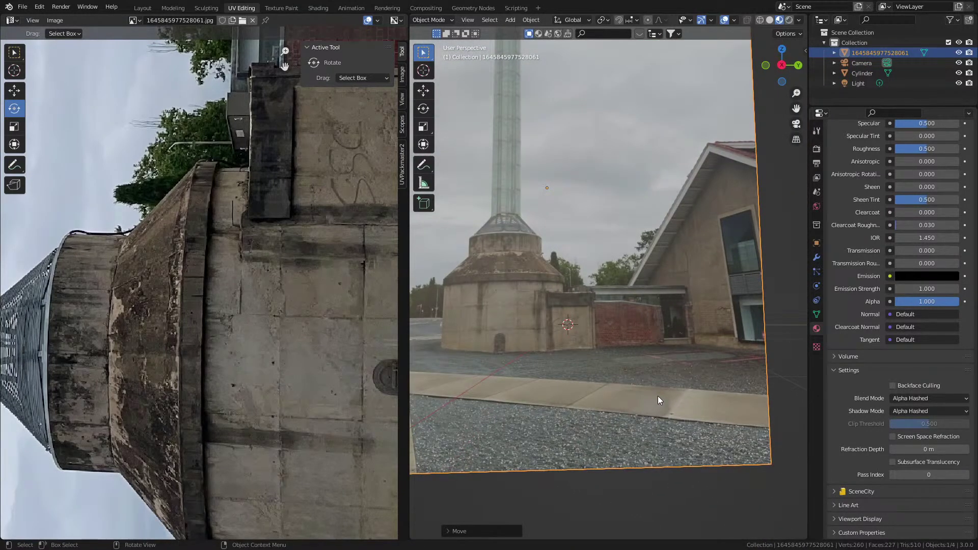
Step: Add a cube in the right orthographic view and scale it down to about the size of the concrete side wall
key(KP_3)
scroll(658, 396, up, 1)
key(shift+a)
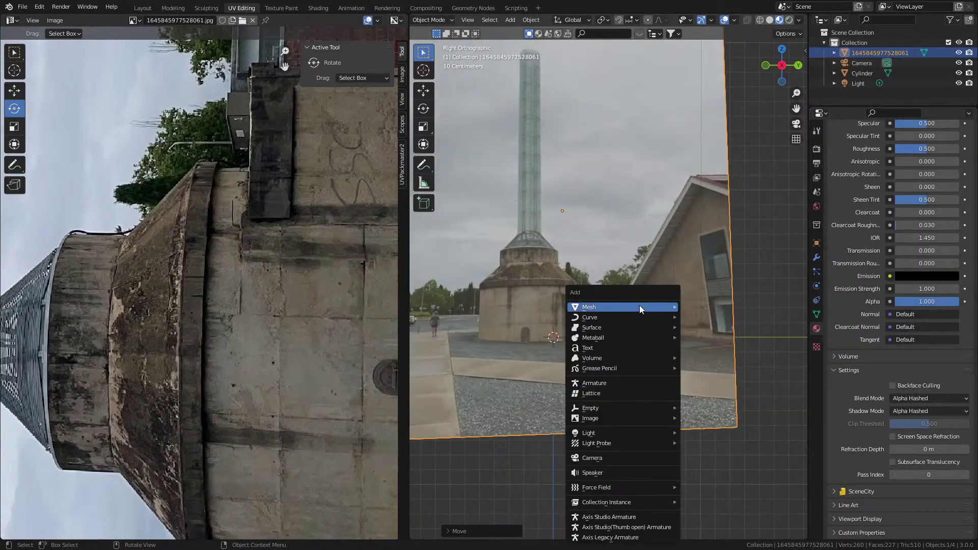
mouse_move(640, 306)
click(722, 70)
scroll(716, 349, up, 2)
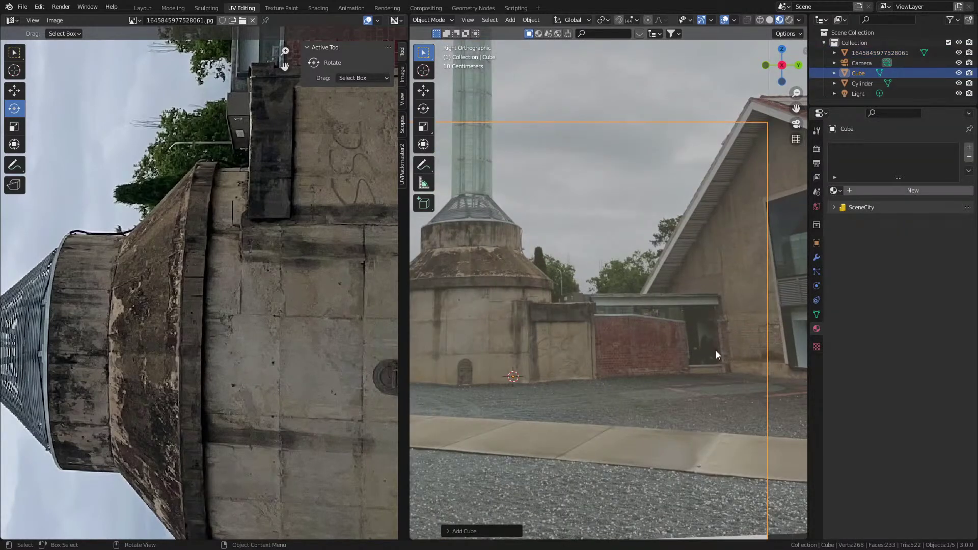
key(Tab)
key(Tab)
scroll(714, 374, down, 3)
key(s)
click(588, 331)
key(Tab)
key(Tab)
Step: Move the photo plane back behind the models and hide the cylinder
click(608, 429)
middle_drag(582, 400, 628, 383)
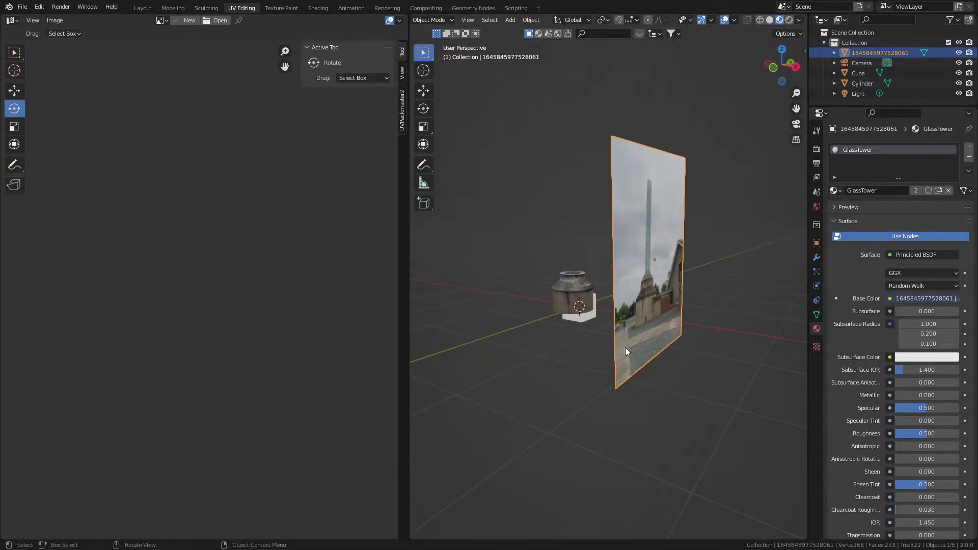
middle_drag(705, 376, 611, 342)
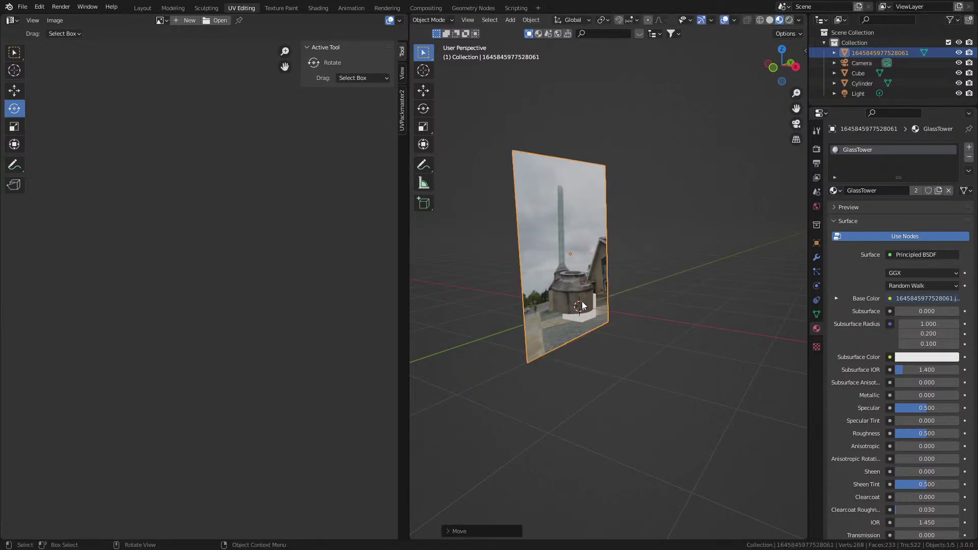
click(583, 306)
key(h)
Step: Move and scale the cube's mesh in Edit Mode to cover the concrete wall beside the tower's base
key(KP_3)
scroll(583, 301, up, 5)
click(584, 353)
key(Tab)
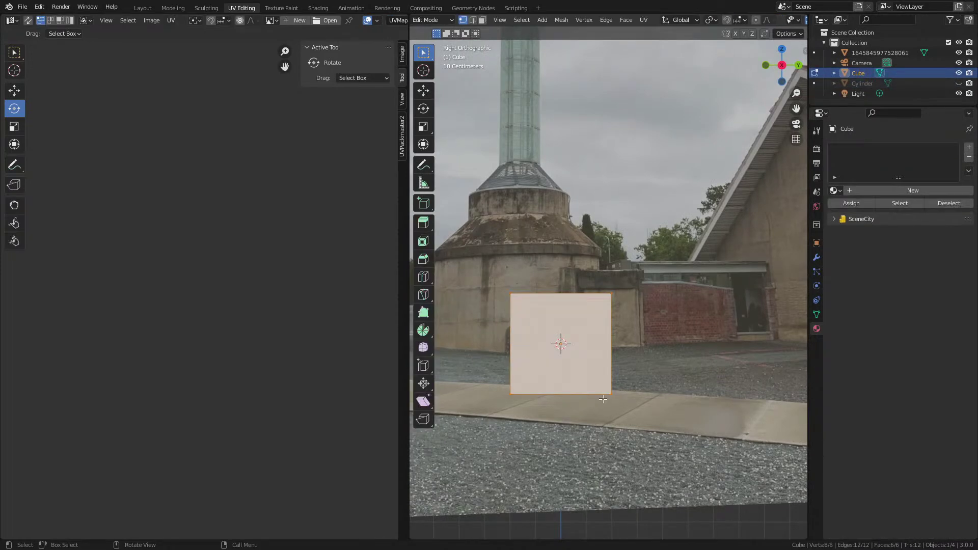
click(659, 364)
key(a)
key(g)
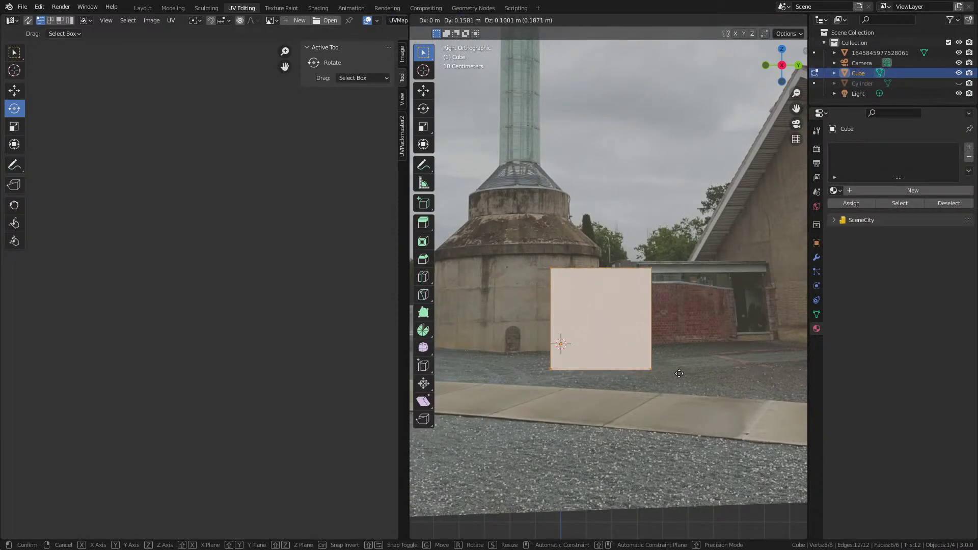
click(679, 371)
key(s)
click(678, 363)
key(g)
click(697, 380)
Step: Delete the cube's other faces, keeping only a single face parallel to the photo
scroll(696, 380, down, 5)
middle_drag(697, 380, 522, 286)
key(z)
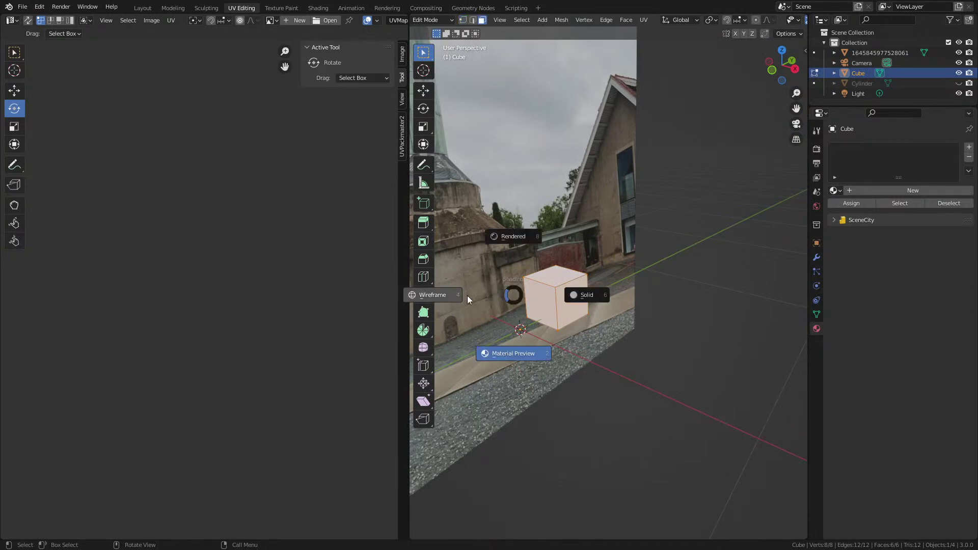
click(489, 296)
click(543, 292)
key(x)
click(543, 292)
key(KP_3)
key(z)
click(644, 317)
key(z)
click(622, 340)
Step: Move the remaining face onto the concrete wall and extend its tower-side edge about 0.046 m along Y
scroll(618, 322, up, 5)
key(a)
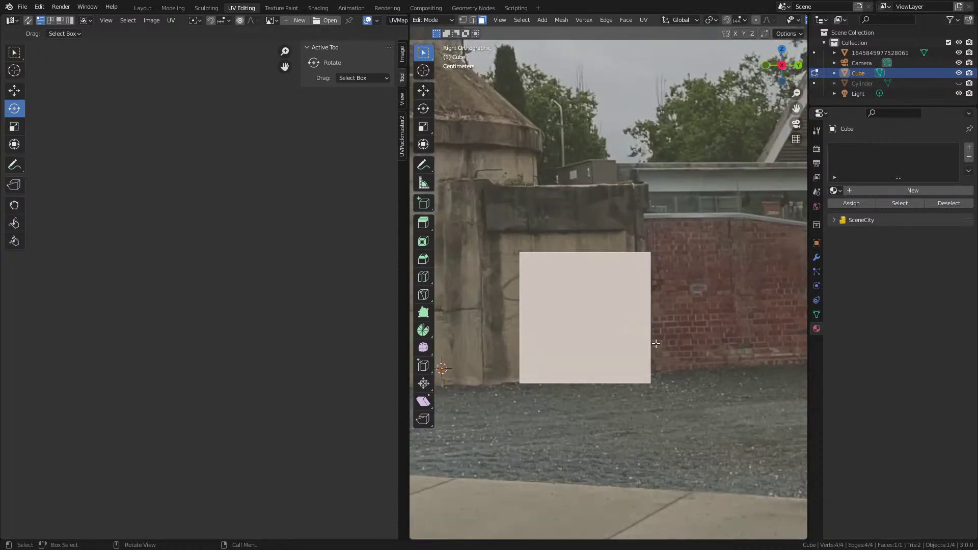
key(g)
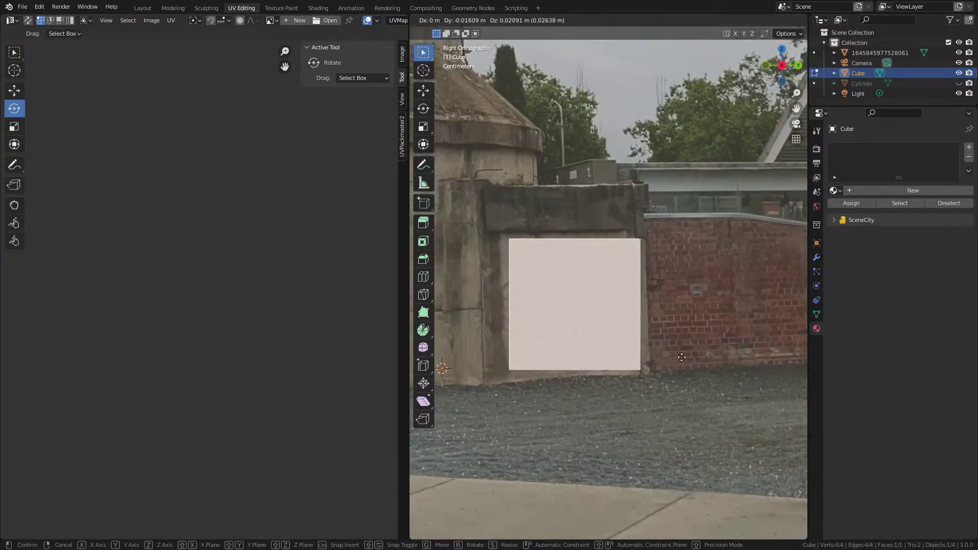
click(680, 359)
key(2)
click(498, 328)
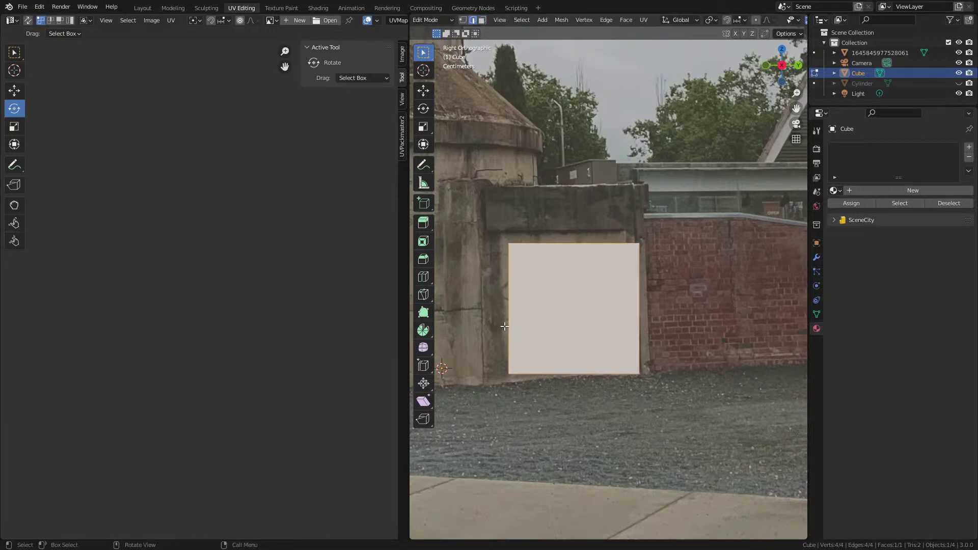
key(g)
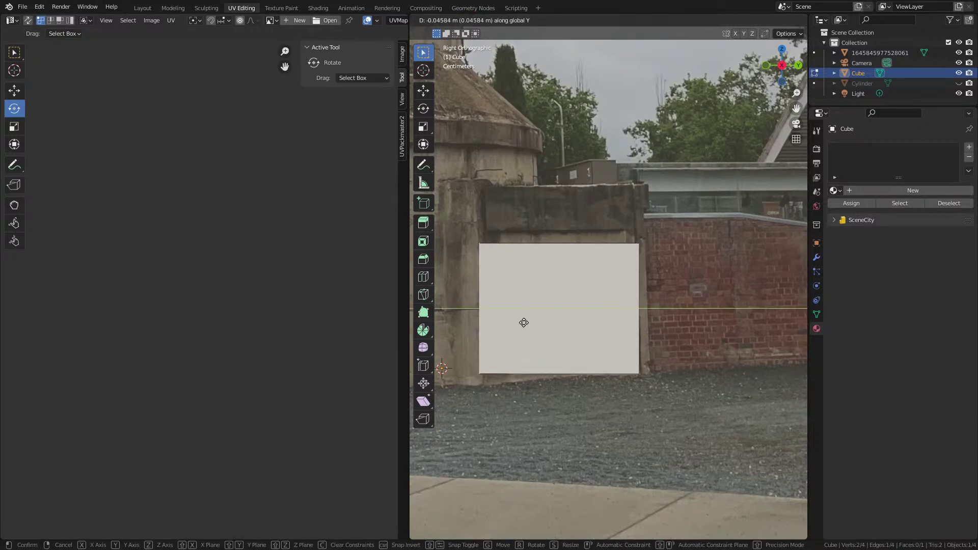
click(523, 323)
Step: Raise the face's upper edge to the underside of the wall's cap and extrude it about 0.071 m up along Z
scroll(550, 320, down, 3)
scroll(551, 320, up, 2)
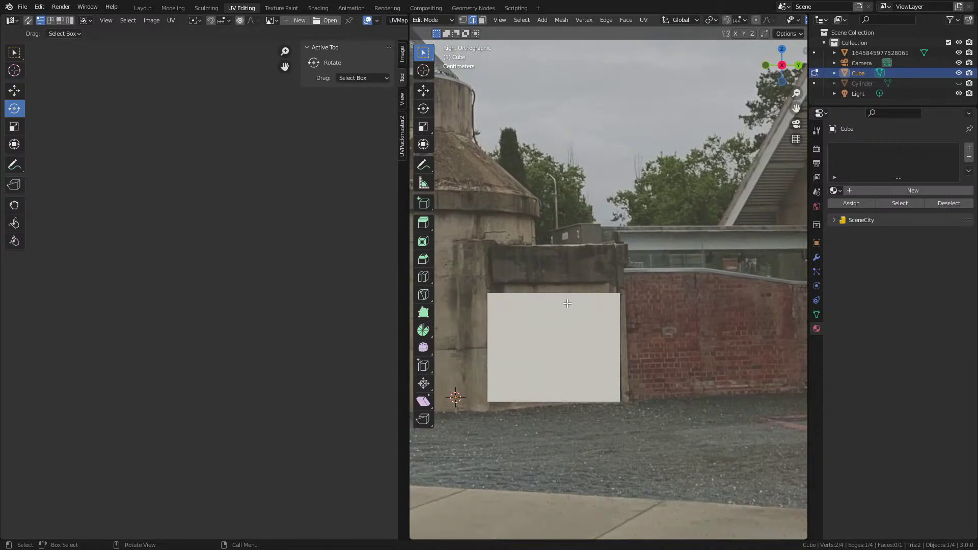
key(g)
key(z)
click(571, 287)
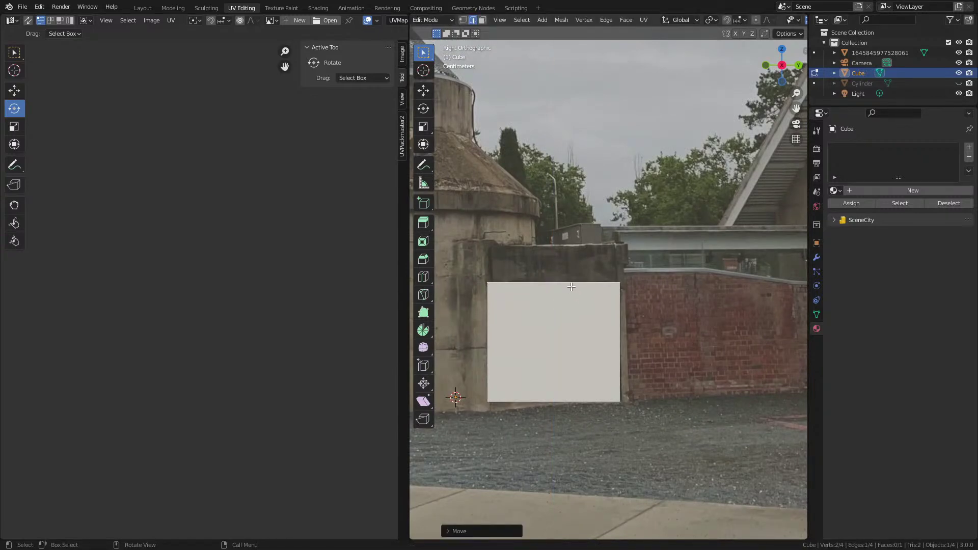
key(e)
key(z)
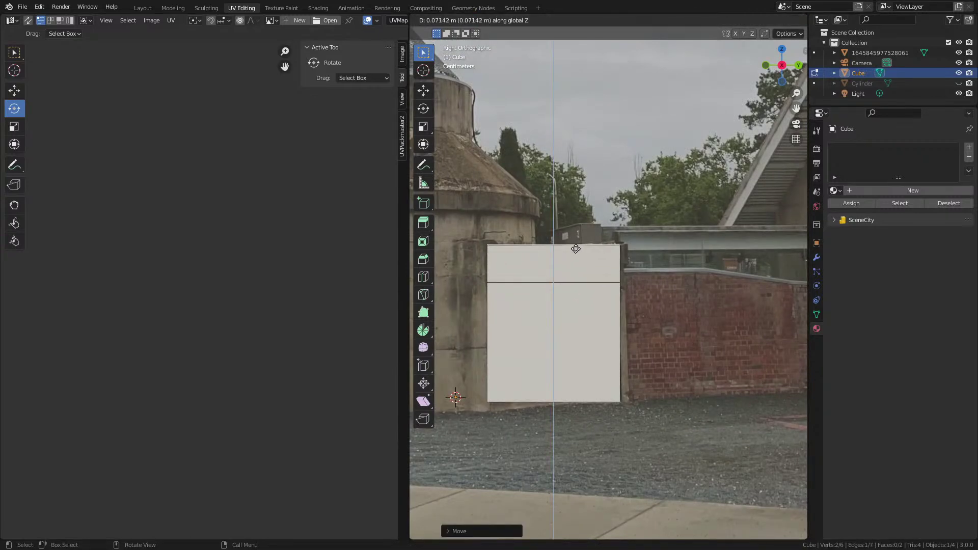
click(576, 249)
Step: Add a horizontal loop cut through the middle of the wall's cap strip
scroll(620, 265, up, 6)
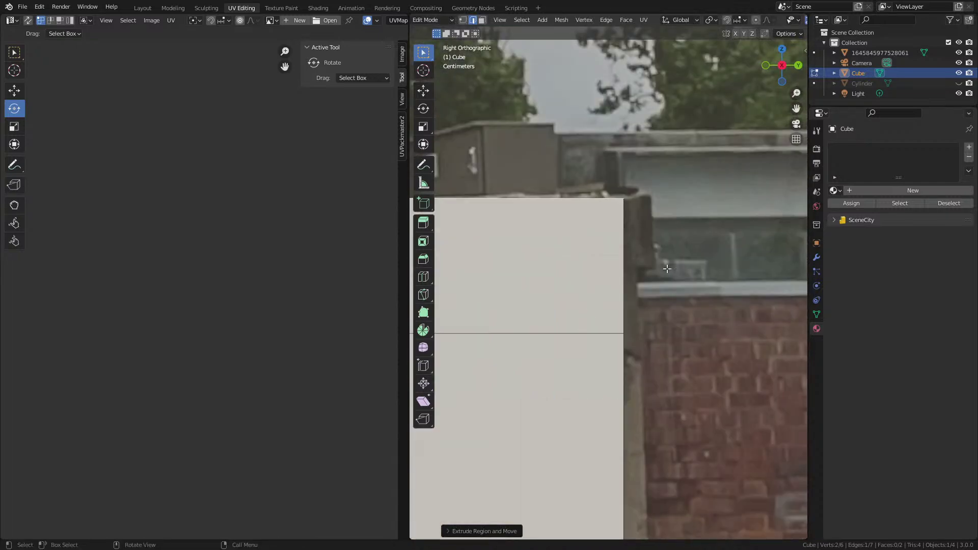
key(ctrl+r)
click(625, 272)
click(624, 274)
scroll(616, 287, down, 1)
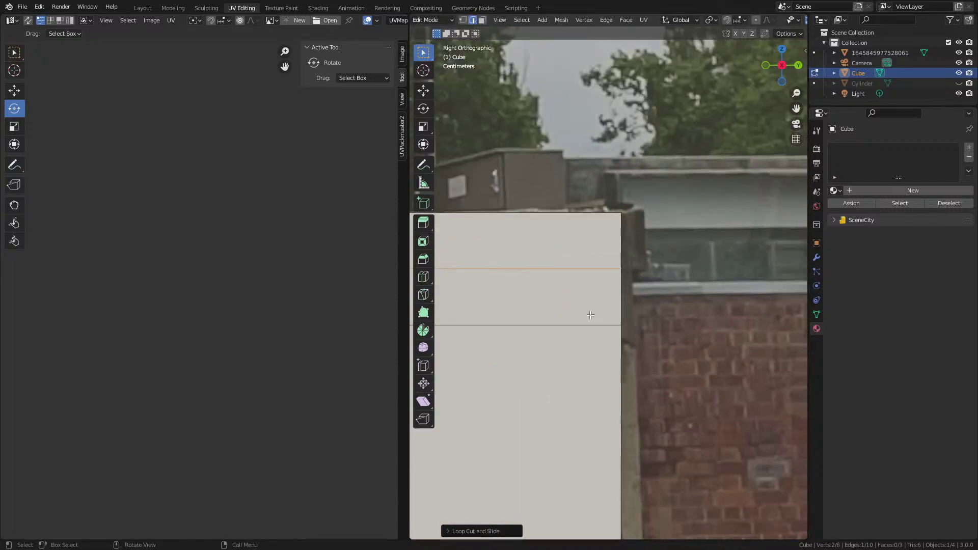
Step: Extrude the two cap faces forward from the wall, and extrude the cap's end faces sideways to form an overhang
key(3)
click(585, 302)
middle_drag(573, 248, 638, 291)
key(e)
click(739, 359)
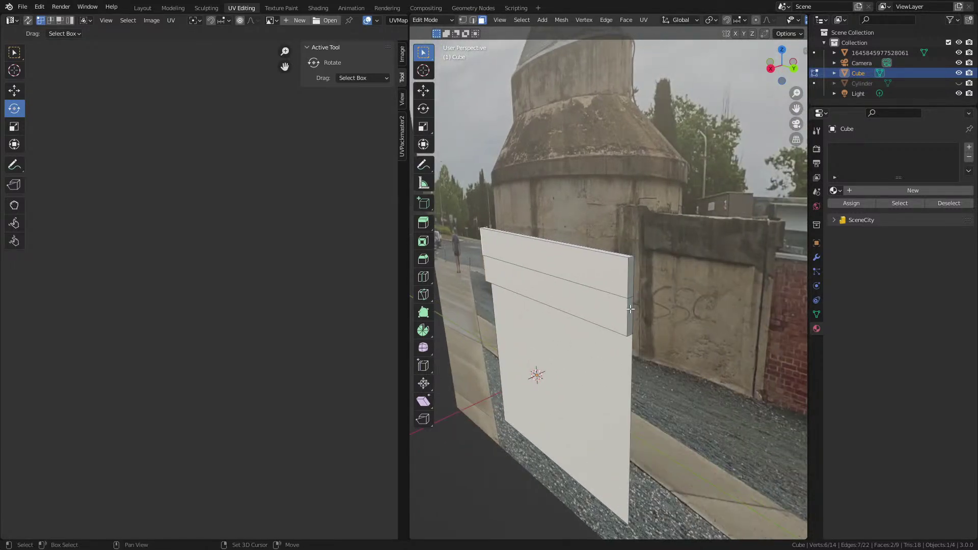
key(e)
click(680, 360)
Step: Select the outer boundary edges of the wall and its cap and extrude them backward to give the wall depth
scroll(680, 359, down, 2)
middle_drag(646, 400, 591, 357)
key(2)
click(613, 388)
right_click(591, 359)
alt+click(603, 380)
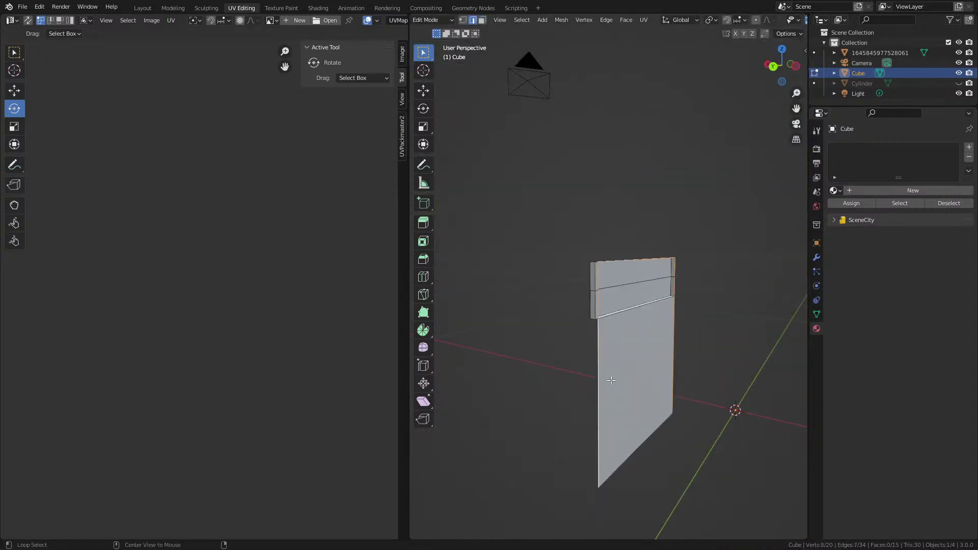
scroll(620, 323, up, 5)
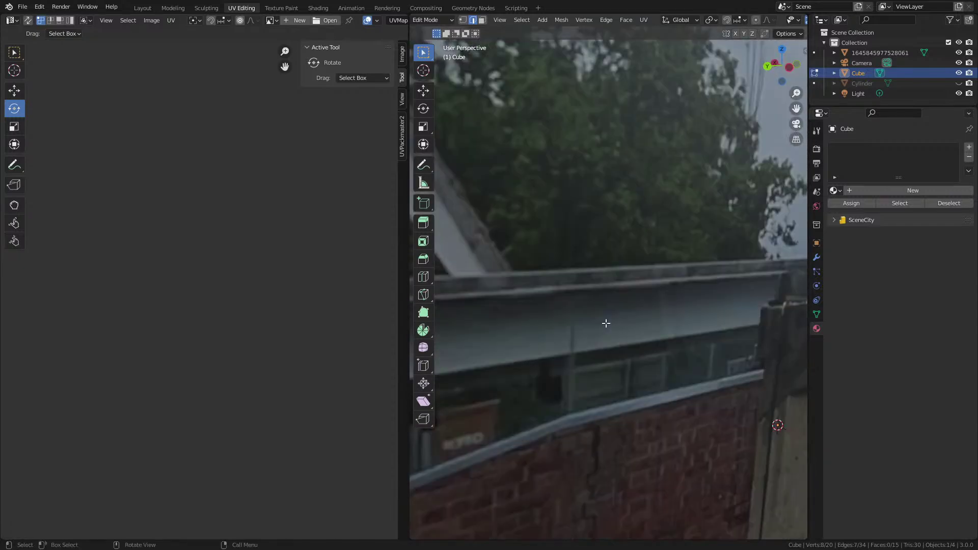
shift+click(566, 296)
shift+click(561, 281)
shift+click(568, 334)
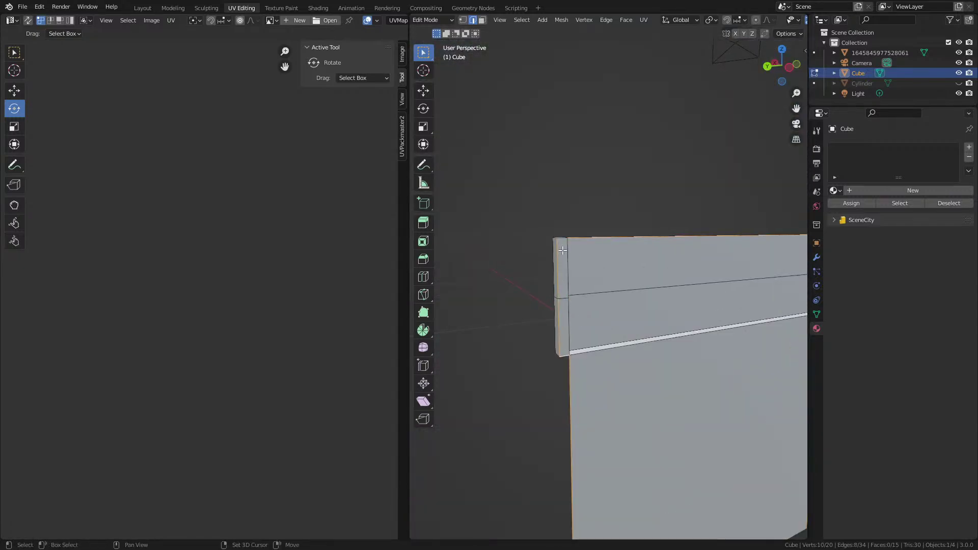
middle_drag(564, 239, 665, 390)
key(e)
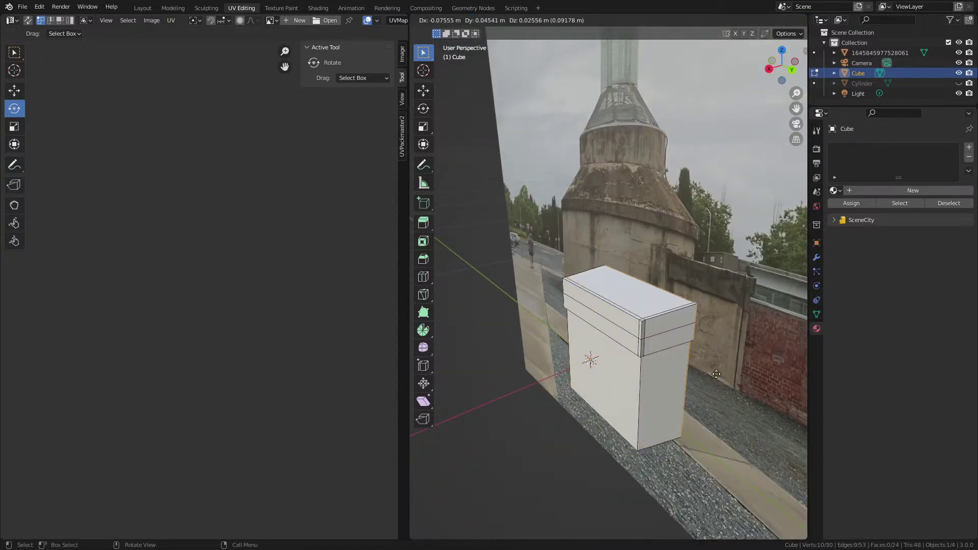
click(765, 361)
key(Tab)
Step: Assign the existing GlassTower material to the wall object
middle_drag(765, 361, 652, 218)
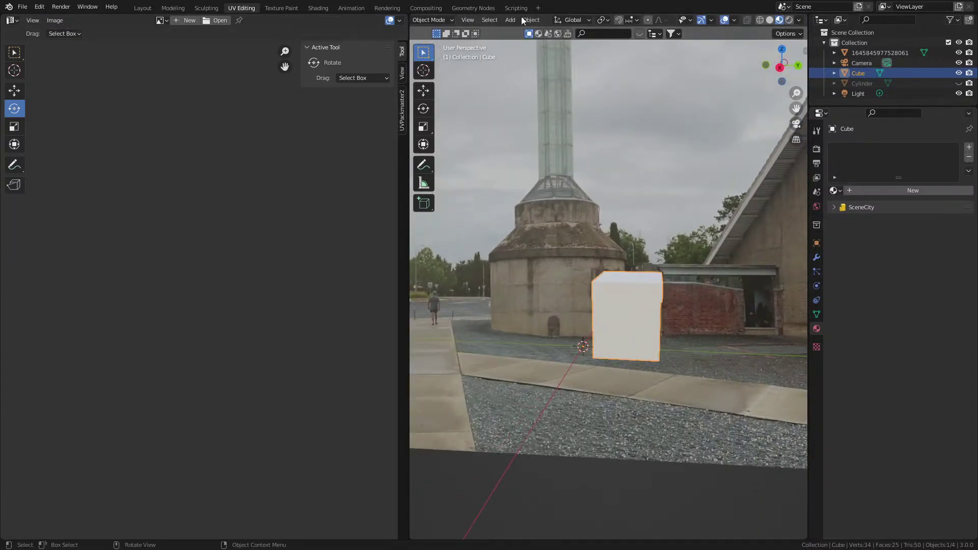
click(837, 194)
click(851, 218)
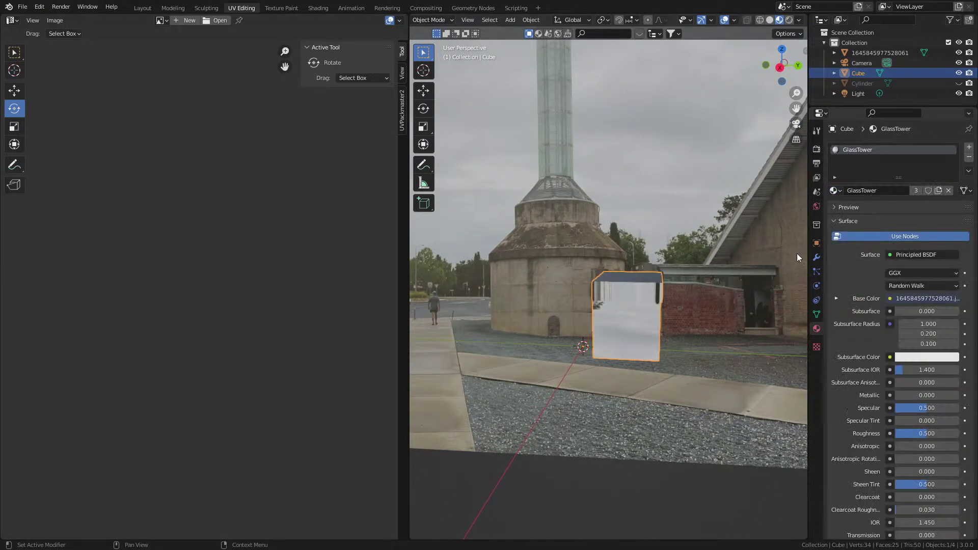
Step: Unwrap the whole wall mesh with Project from View in the right orthographic view
key(KP_3)
key(Tab)
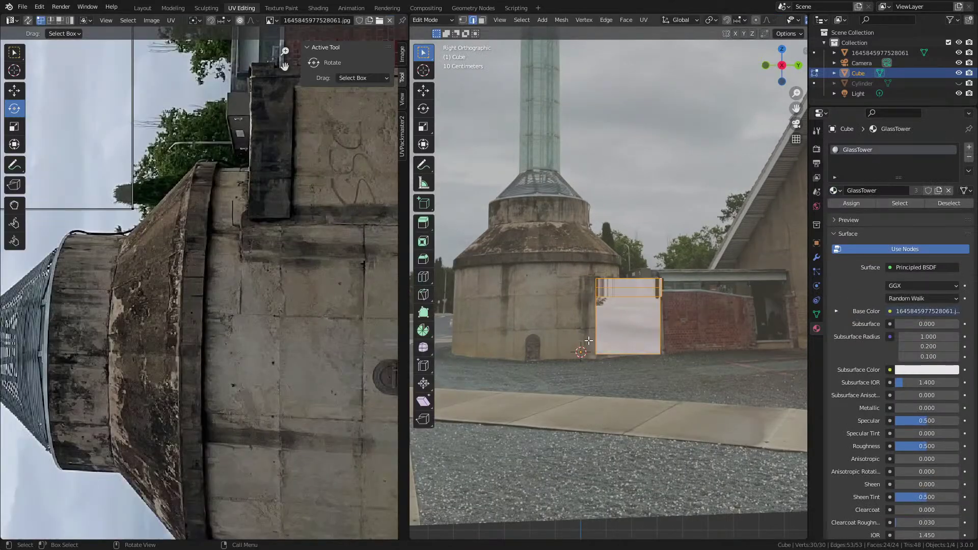
key(u)
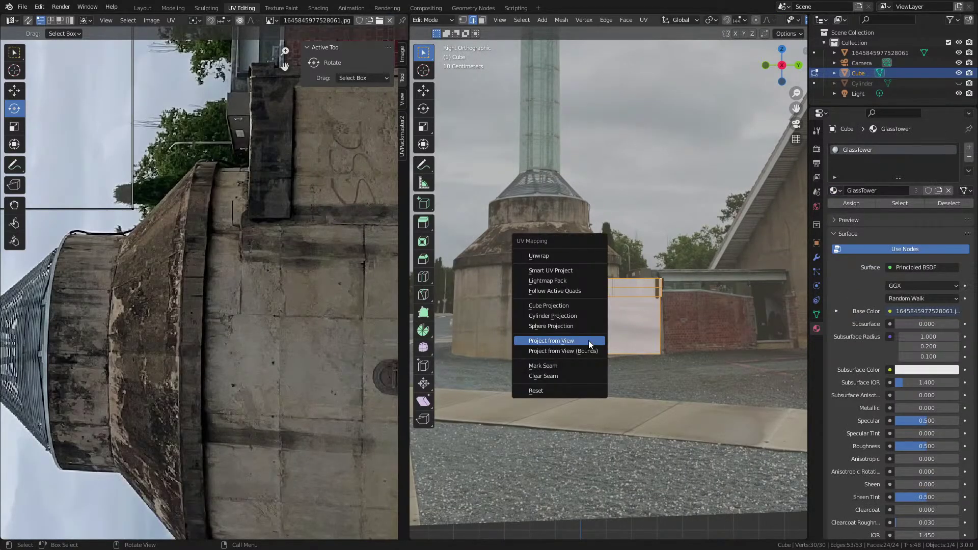
click(588, 340)
scroll(589, 341, down, 1)
Step: Move all the wall's UVs onto the concrete wall in the photo and rotate them 90°
key(a)
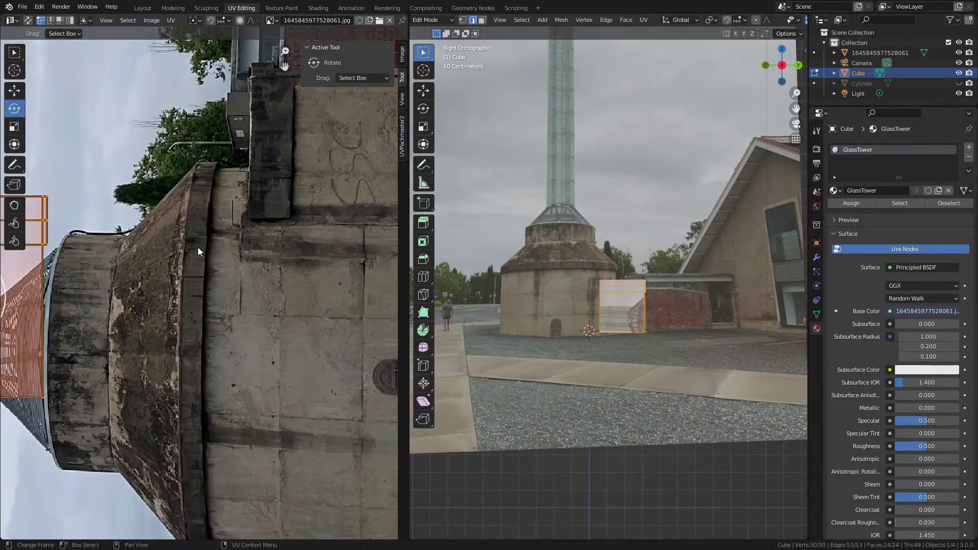
scroll(198, 247, down, 4)
key(g)
click(305, 228)
key(r)
key(9)
key(0)
key(Return)
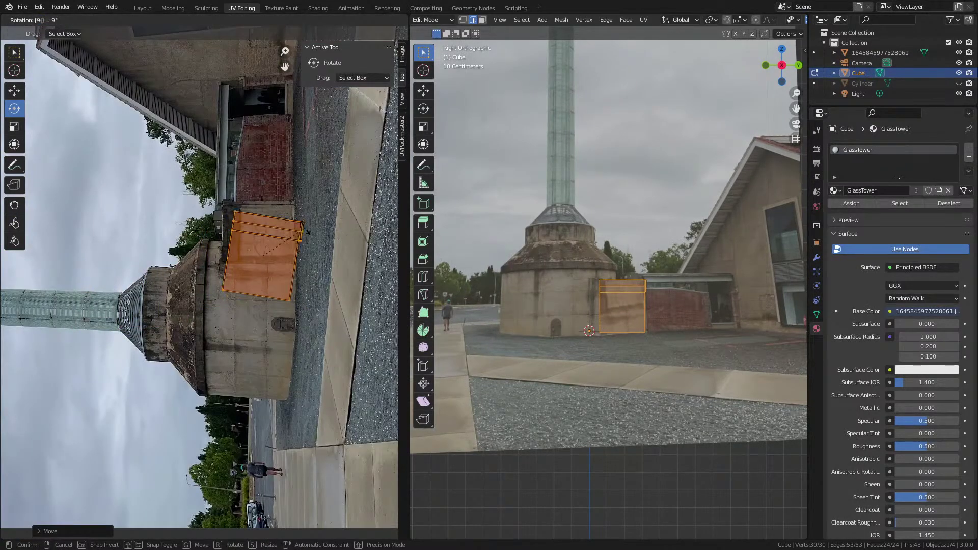
Step: Fine-tune the position, scale and rotation of the UVs to fit the photo's concrete wall and dark cap
scroll(304, 228, up, 4)
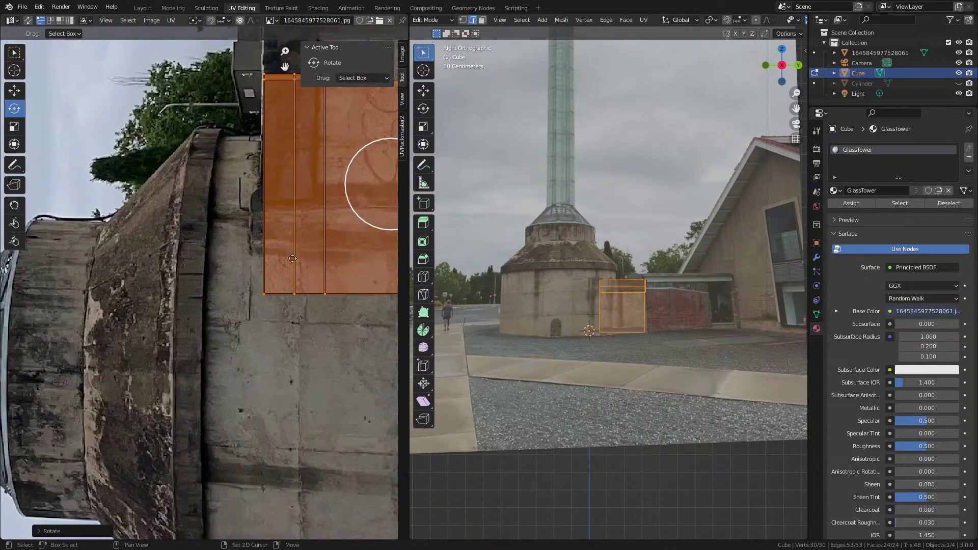
middle_drag(307, 254, 184, 317)
key(g)
click(328, 227)
key(s)
click(326, 229)
key(g)
click(323, 232)
key(r)
click(247, 170)
key(Tab)
Step: Unhide the textured cylinder base, select it, and hide the 3D viewport's toolbar
scroll(611, 299, up, 4)
middle_drag(609, 322, 654, 337)
key(alt+h)
scroll(632, 342, down, 3)
click(567, 319)
key(t)
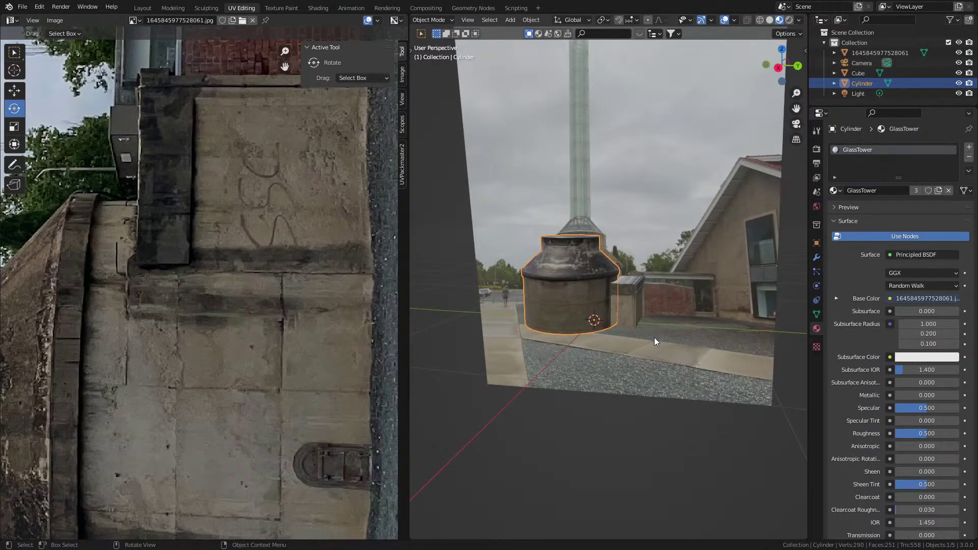
Step: Try to rotate the cylinder about the global Z axis in the right orthographic view
key(KP_3)
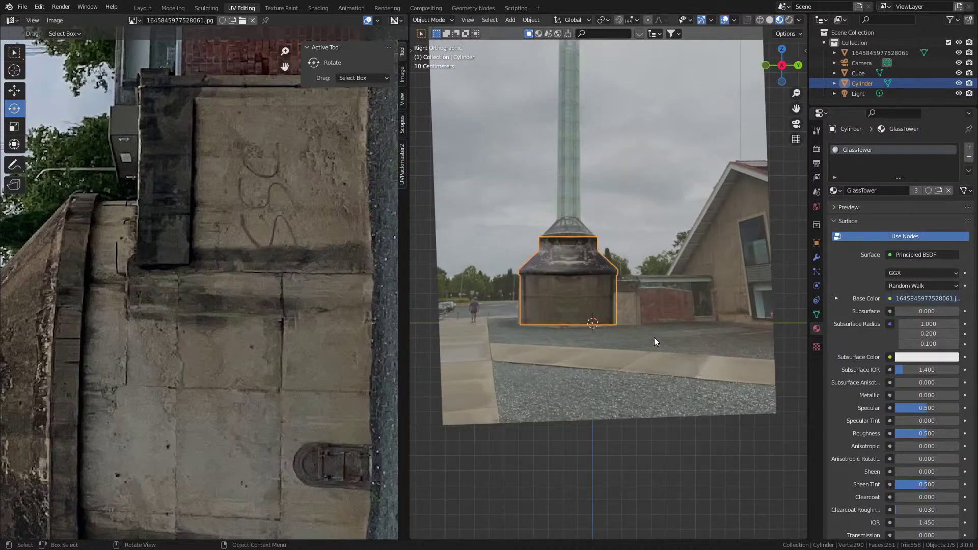
key(r)
key(z)
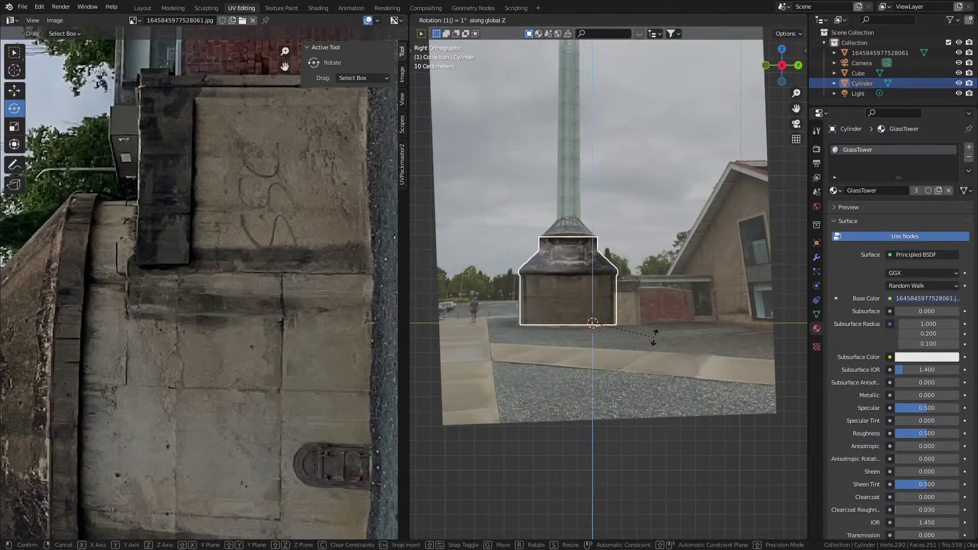
text(90)
key(Return)
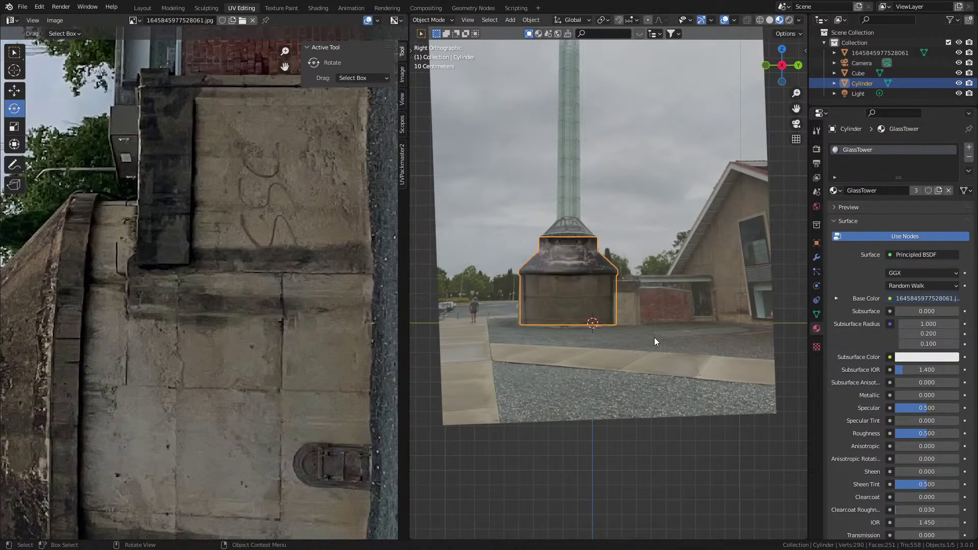
Step: Set the cylinder's origin to its geometry and rotate the cylinder 90° about the Z axis
scroll(654, 338, up, 3)
key(shift+s)
click(545, 81)
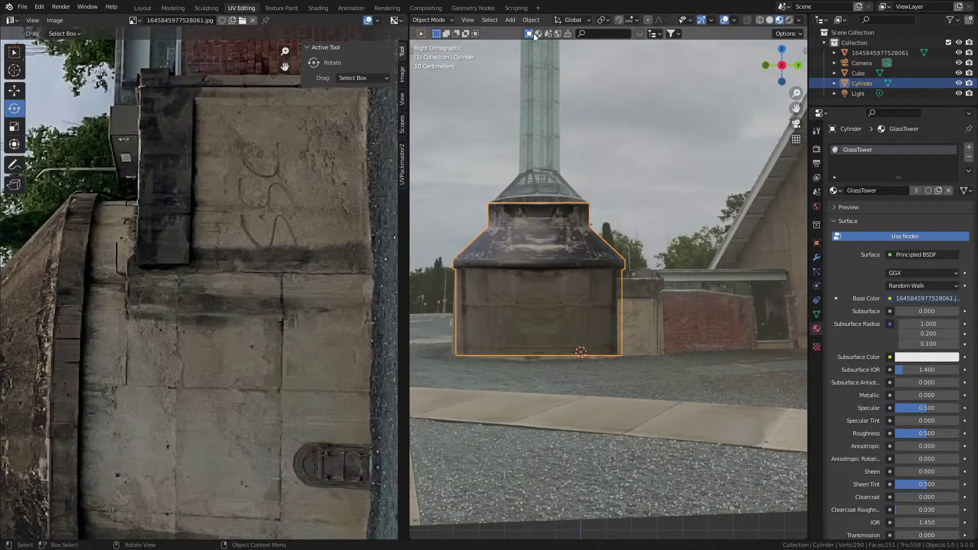
click(531, 20)
mouse_move(570, 40)
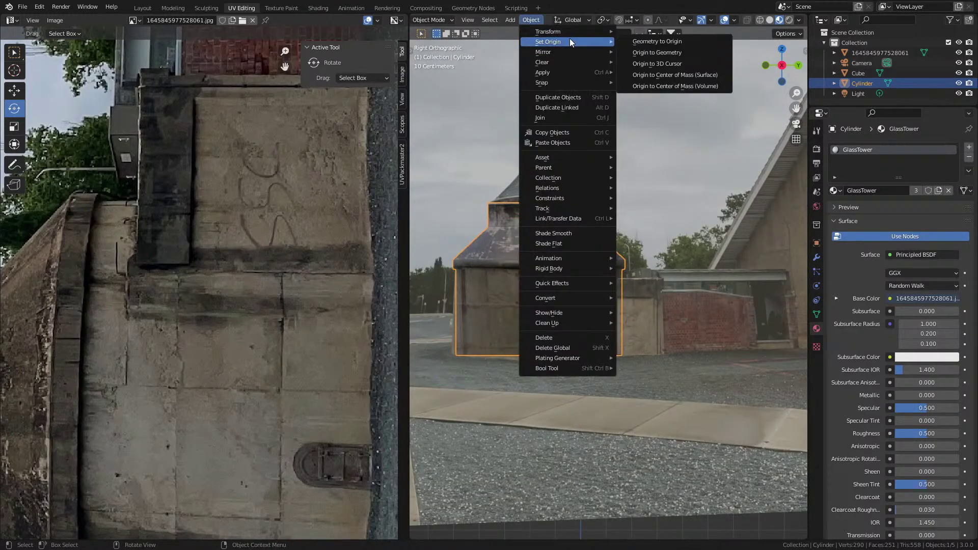
click(712, 53)
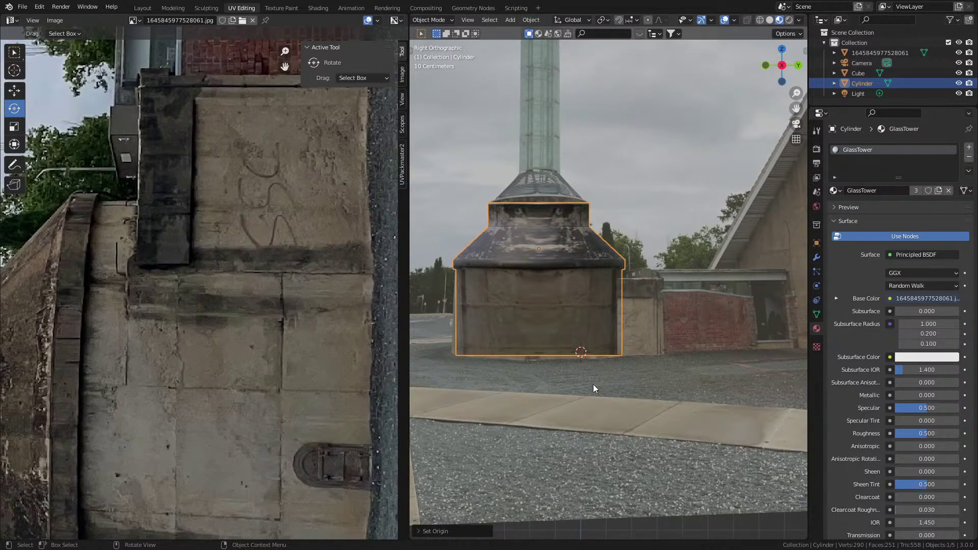
text(rz90)
key(Return)
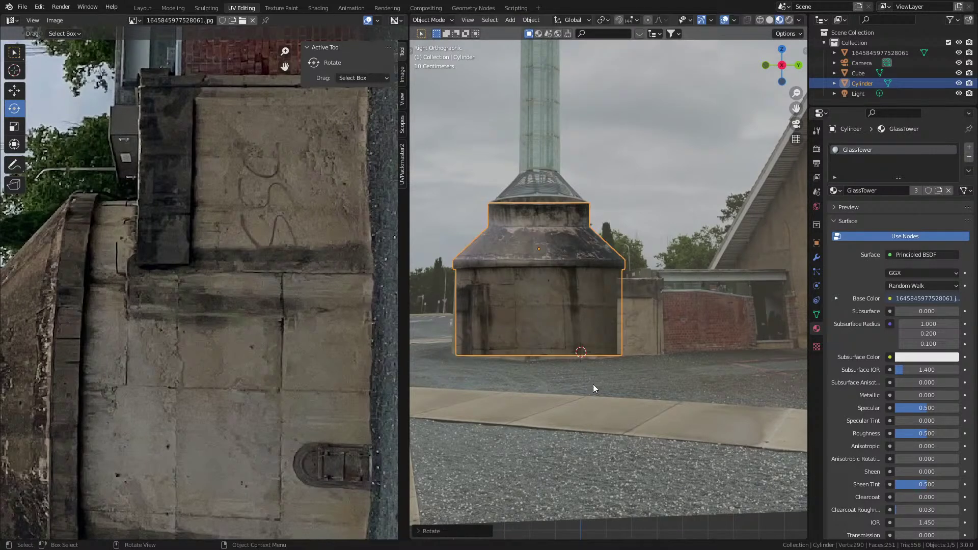
Step: Move the wall block about 0.14 m along the global X axis so that it adjoins the cylinder base
click(632, 328)
middle_drag(631, 328, 665, 341)
key(g)
key(x)
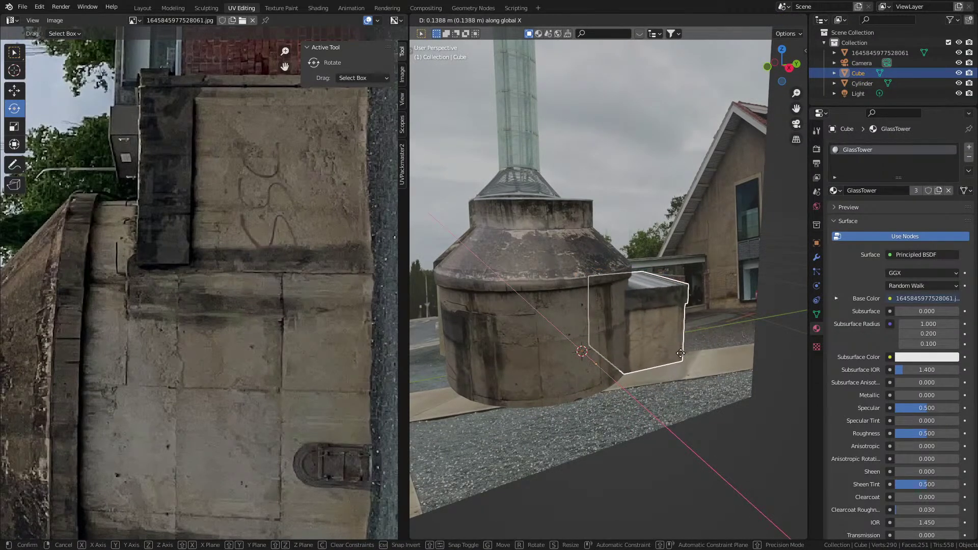
click(677, 353)
key(KP_3)
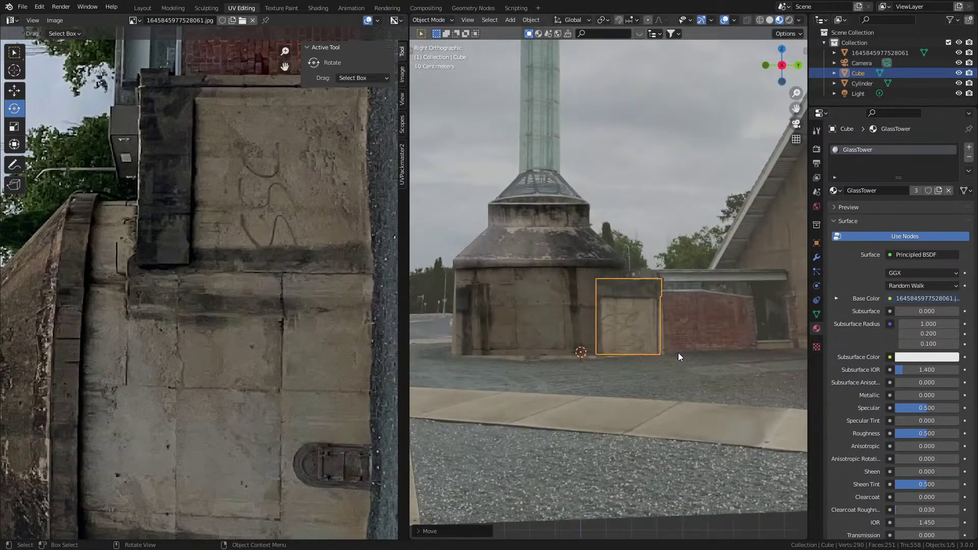
scroll(677, 352, up, 2)
middle_drag(678, 352, 622, 372)
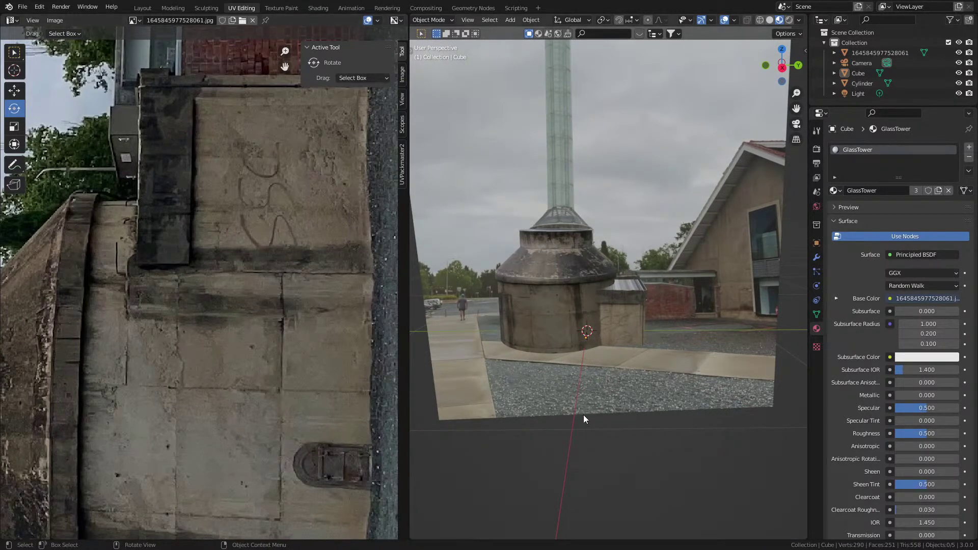
scroll(583, 418, down, 2)
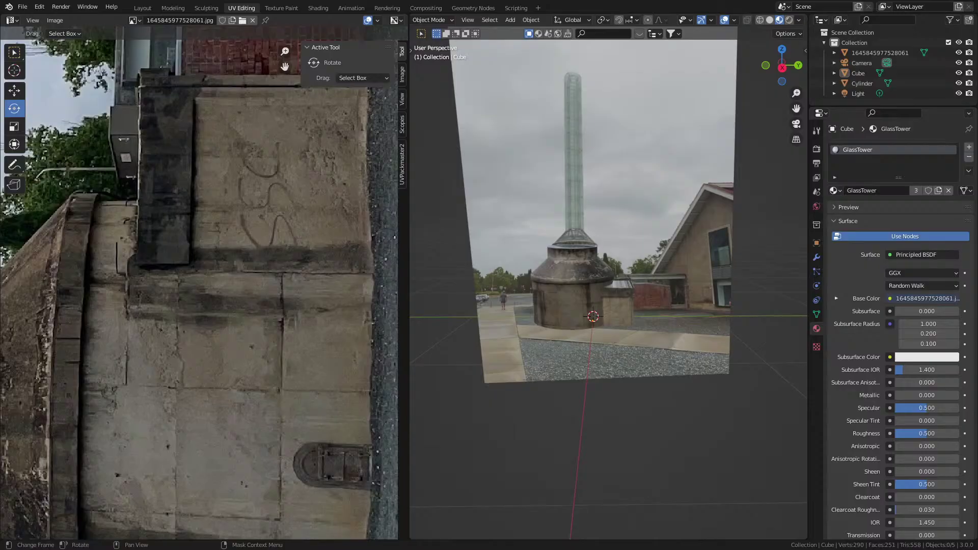
Step: Switch to the Polycam capture in the browser and examine the scanned buildings, path and tower from several angles
key(alt+Tab)
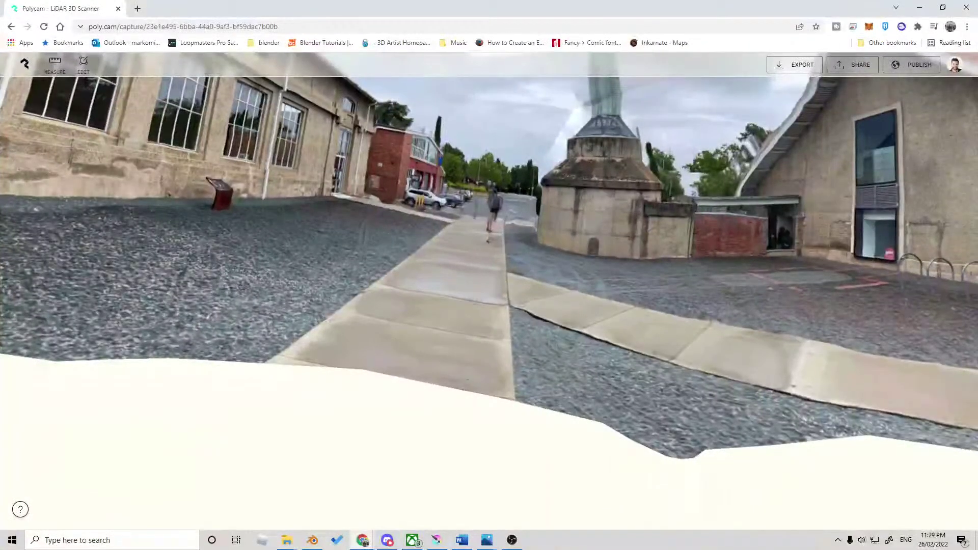
drag(516, 244, 542, 239)
scroll(706, 294, down, 10)
scroll(545, 377, up, 10)
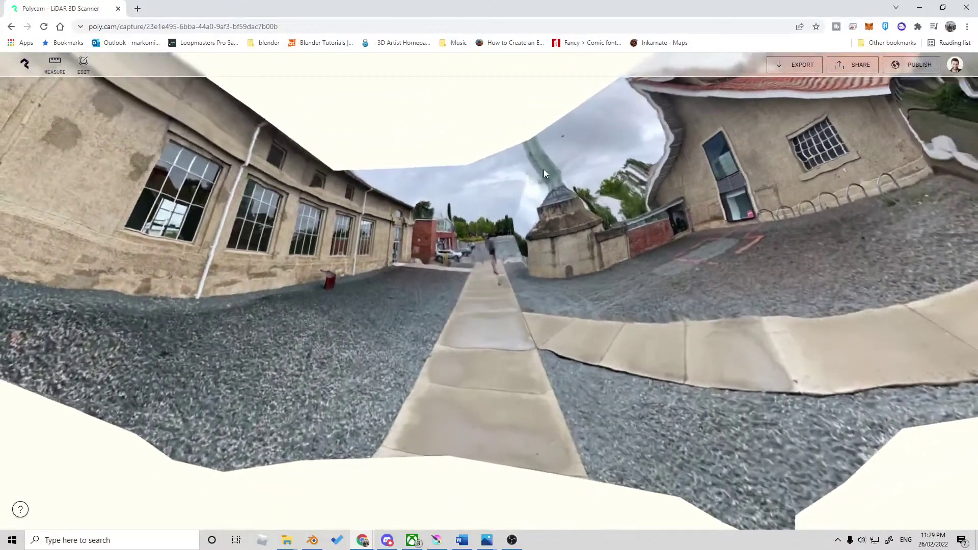
drag(669, 263, 381, 281)
drag(107, 367, 632, 483)
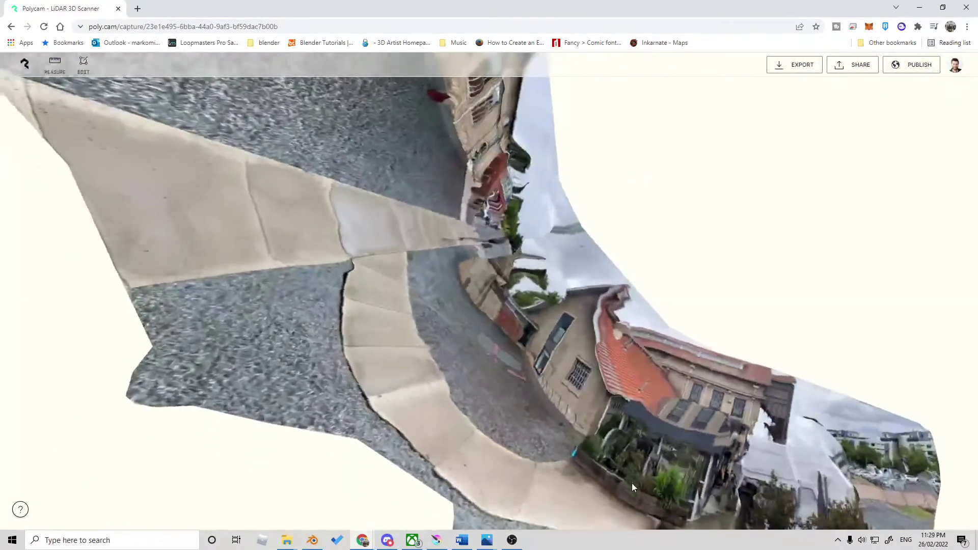
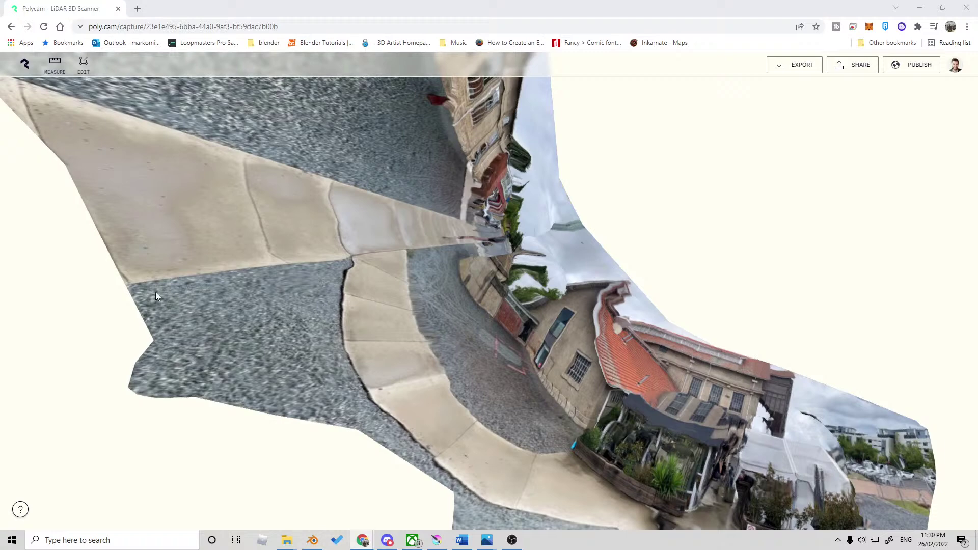
drag(622, 391, 586, 339)
drag(696, 363, 429, 172)
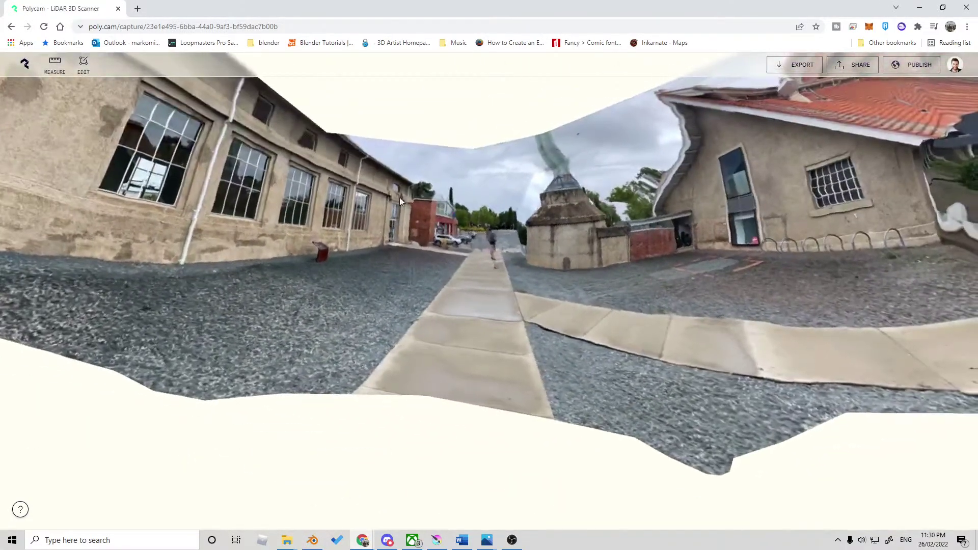
drag(762, 338, 726, 389)
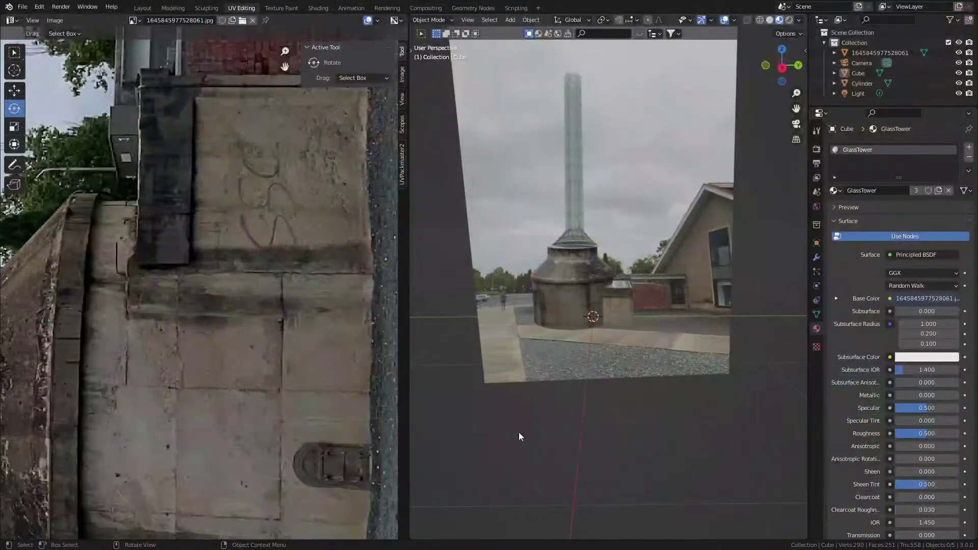
Step: Switch back to Blender, duplicate the wall block's large front face, and move the copy toward the brick wall
scroll(556, 406, up, 3)
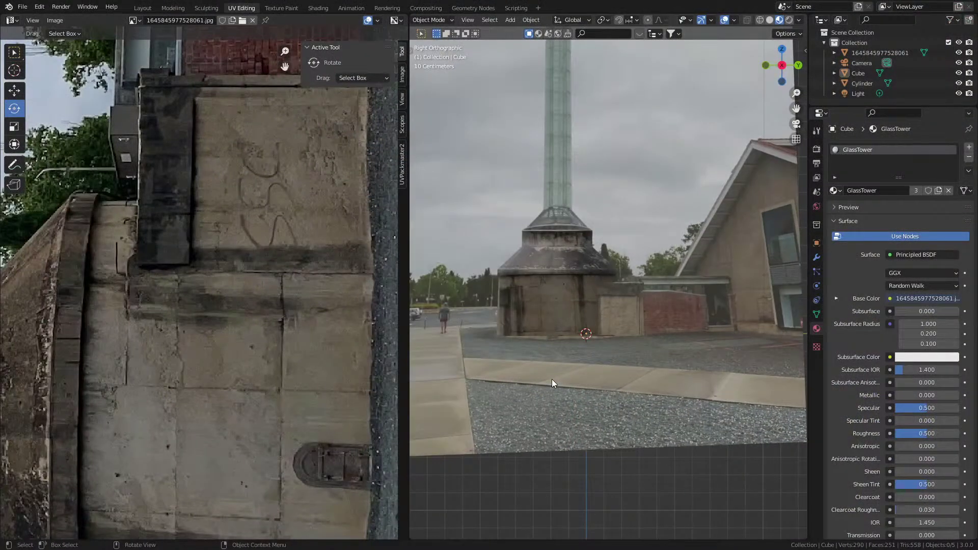
scroll(512, 379, up, 3)
key(KP_3)
scroll(658, 403, up, 4)
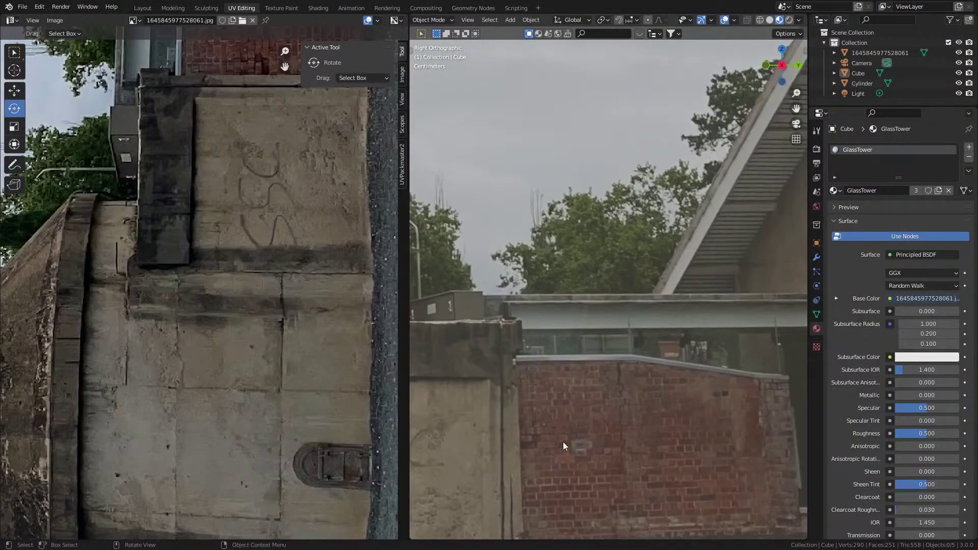
mouse_move(536, 345)
middle_down()
mouse_move(524, 357)
mouse_move(533, 341)
middle_up()
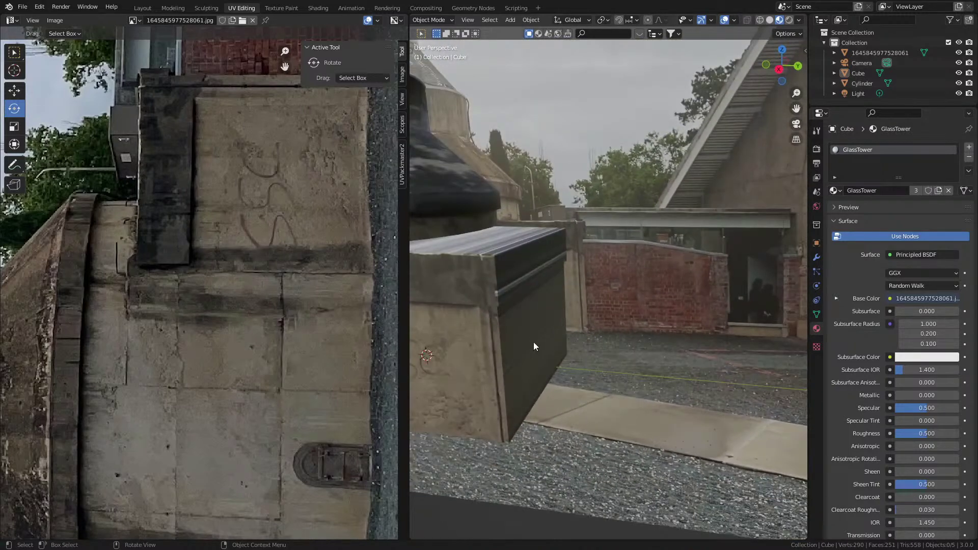
key(Tab)
click(497, 400)
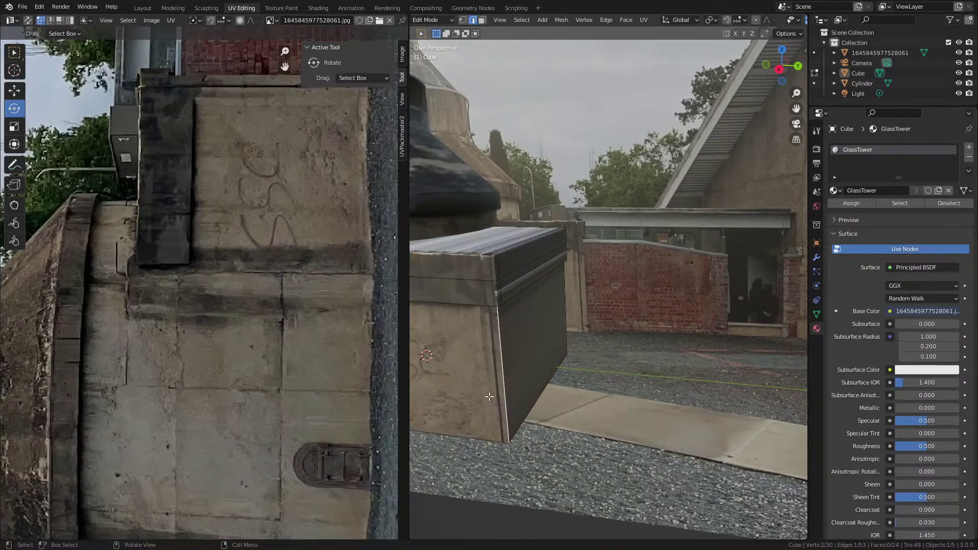
key(3)
click(486, 396)
middle_drag(486, 396, 484, 394)
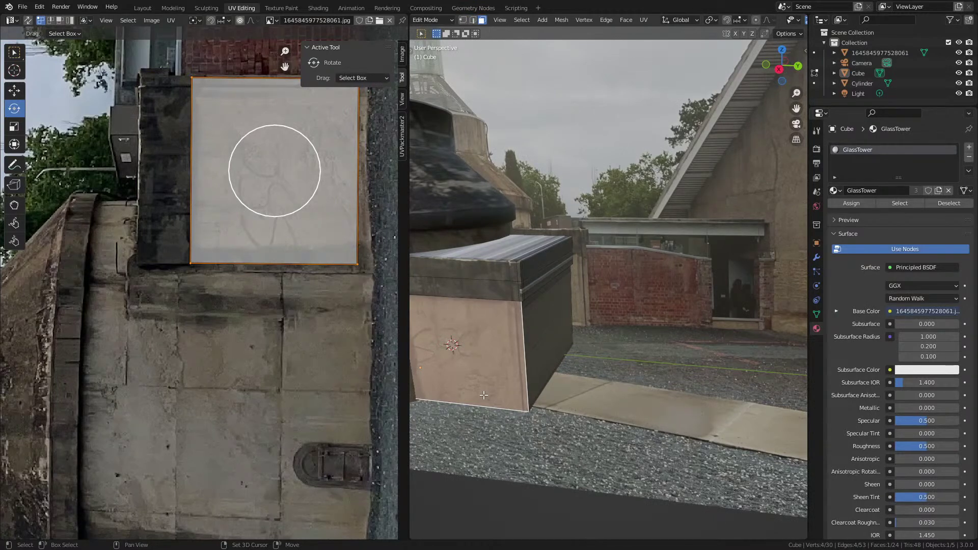
key(shift+d)
right_click(492, 391)
key(g)
click(577, 411)
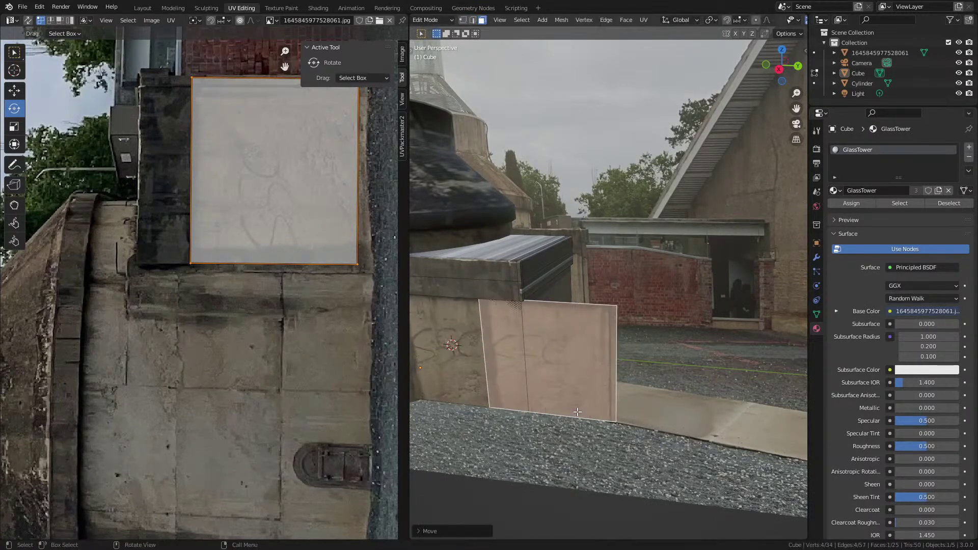
Step: Adjust the lower edge of the copied wall face vertically in the right view to match the wall's base in the photo
key(KP_3)
scroll(577, 411, up, 5)
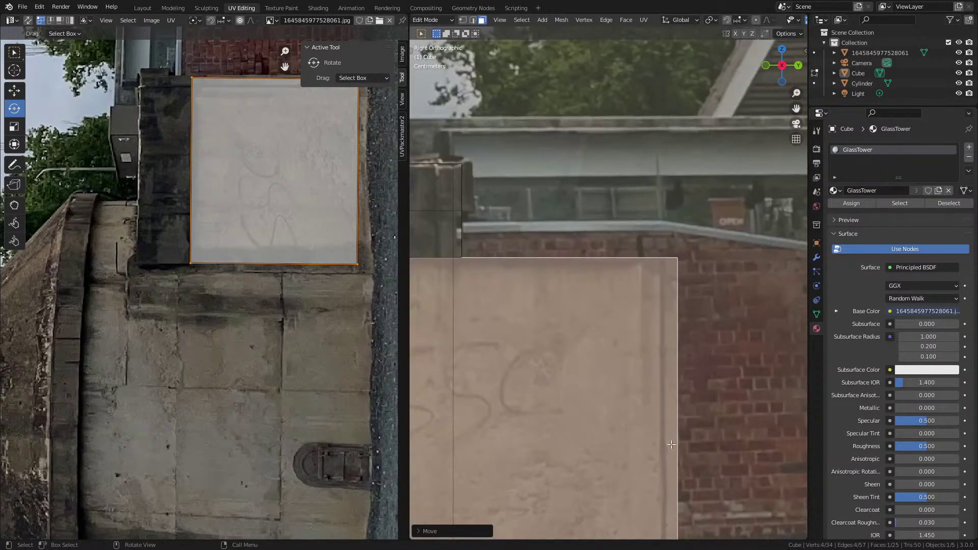
scroll(666, 447, down, 1)
key(2)
scroll(677, 443, down, 2)
click(582, 451)
key(g)
key(z)
click(581, 469)
Step: Separate the copied wall face from the wall block into its own object and select that object
key(ctrl+l)
key(p)
click(582, 469)
key(Tab)
click(587, 426)
shift+middle_drag(700, 412, 676, 399)
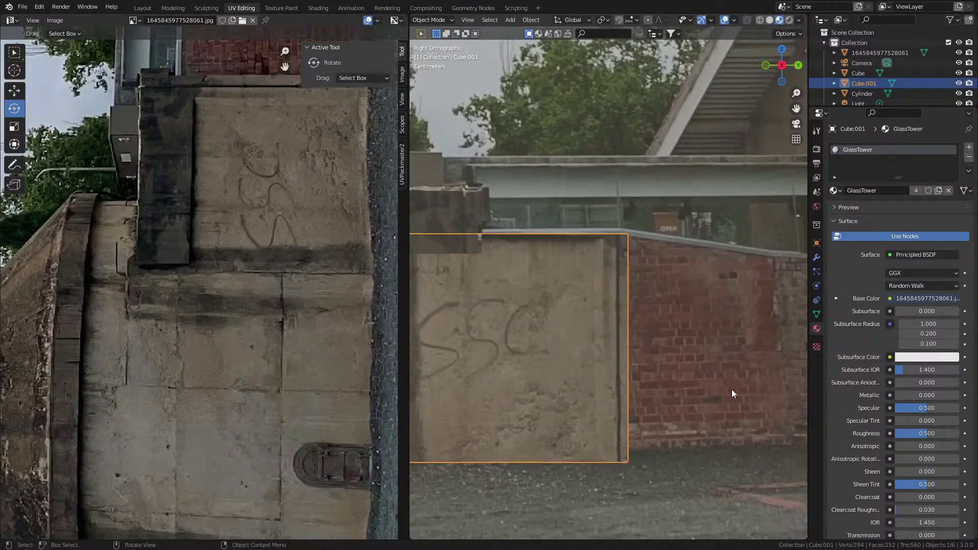
Step: Move the new wall's outer vertical edge about -0.007 m along Y to the point where the photographed brick wall starts sloping
key(Tab)
key(g)
key(y)
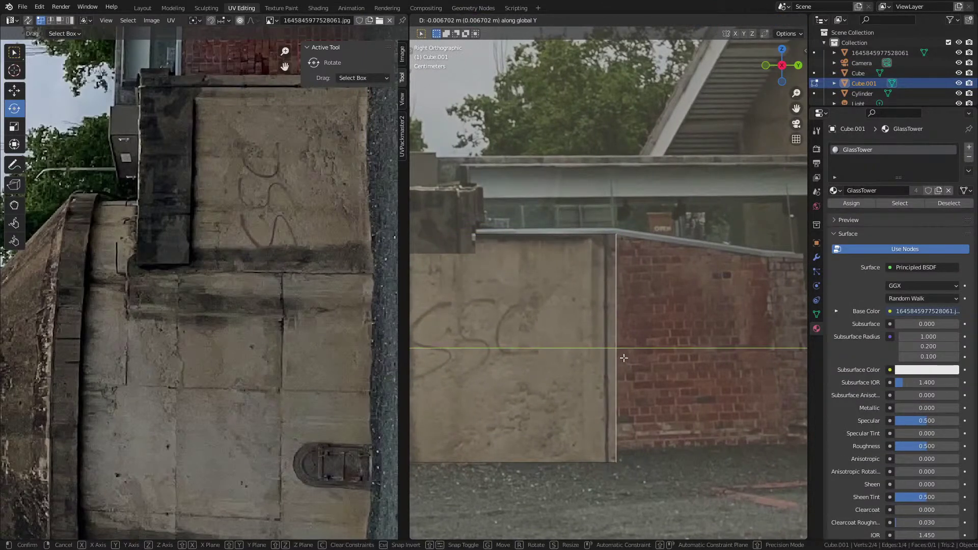
click(623, 358)
Step: Extrude the outer vertical edge down along the brick wall's slope, and extrude it again straight along Y to the wall's end
scroll(586, 362, down, 2)
key(e)
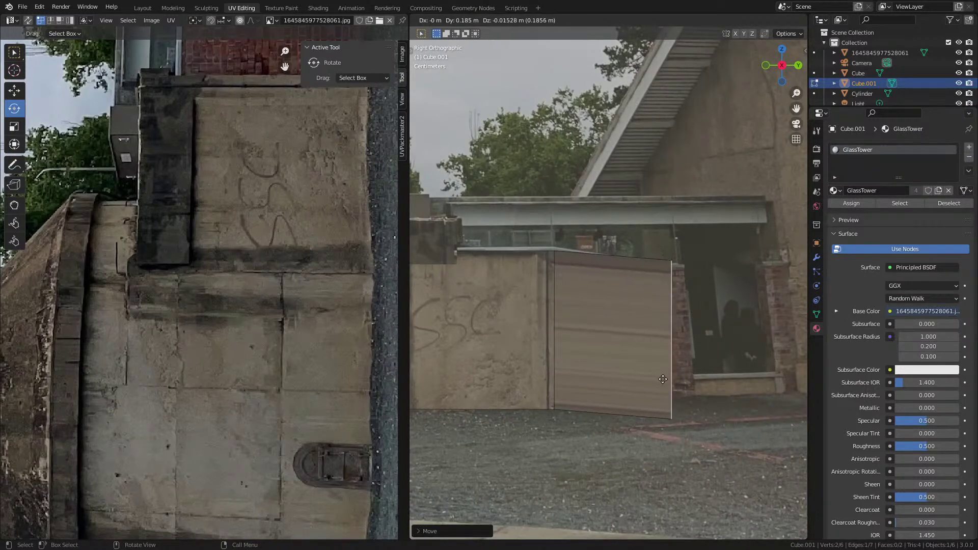
click(659, 381)
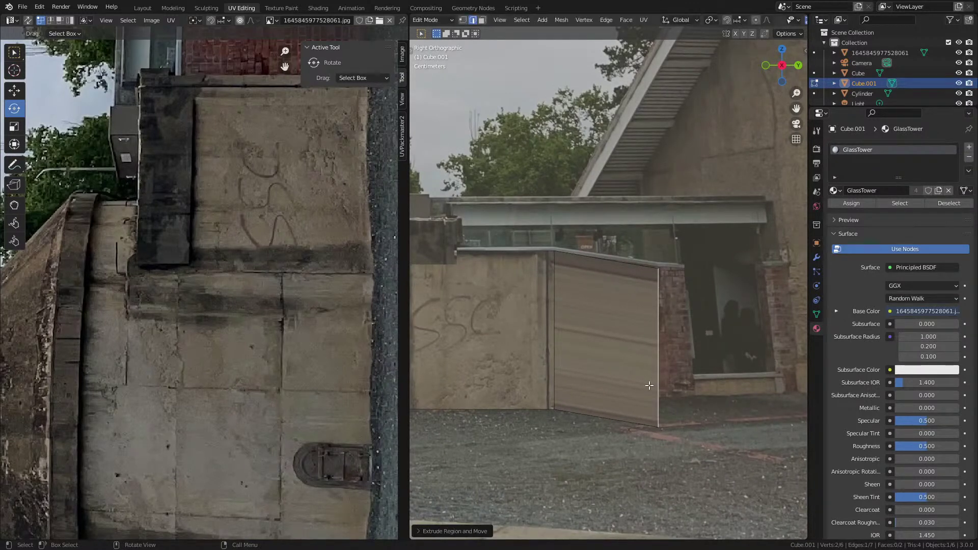
key(e)
key(y)
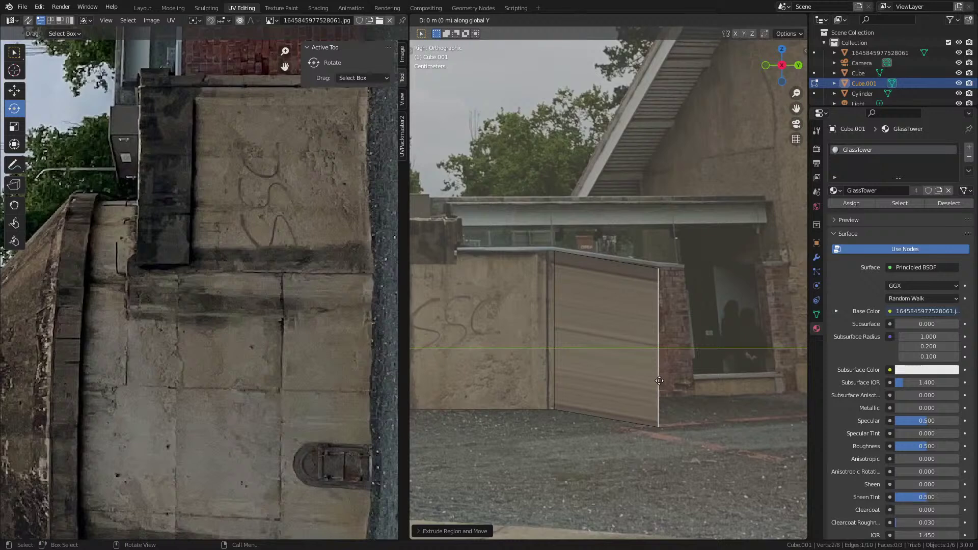
click(651, 421)
Step: Flatten the wall's bottom edges by scaling them to 0 on Z, and move them vertically to ground level
alt+click(597, 413)
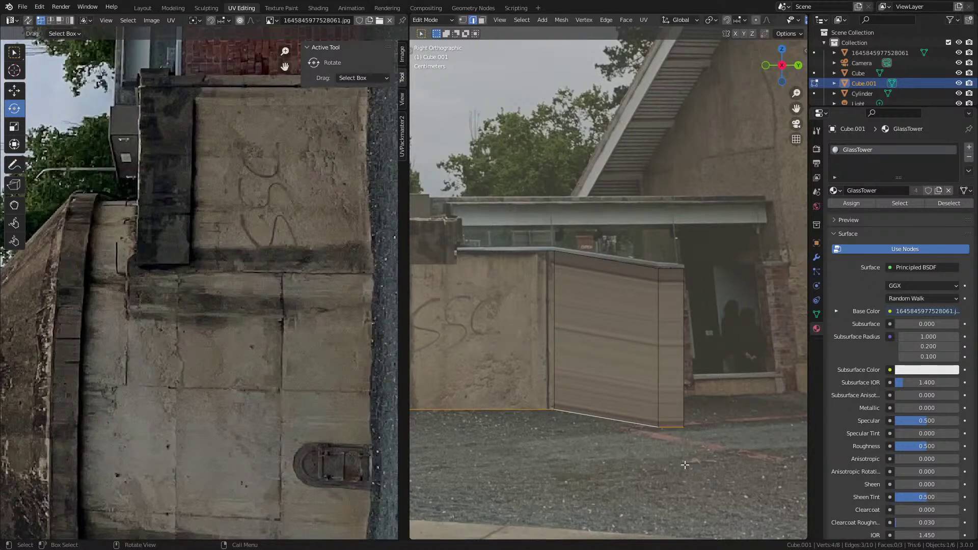
key(s)
key(z)
key(0)
key(Return)
key(g)
key(z)
click(685, 459)
scroll(598, 369, down, 3)
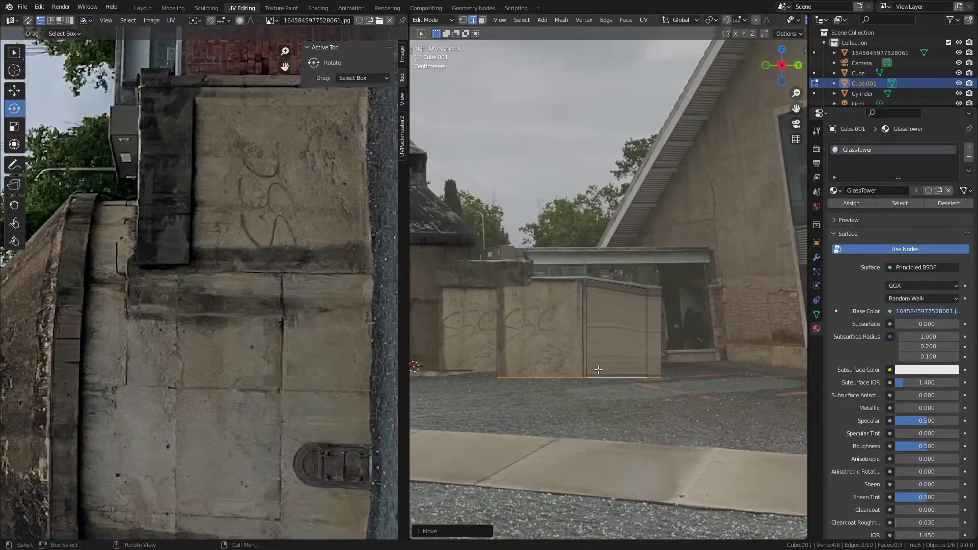
Step: Extrude the wall's top edges about 0.008 m upward along Z as a narrow coping strip
scroll(598, 369, up, 4)
click(597, 283)
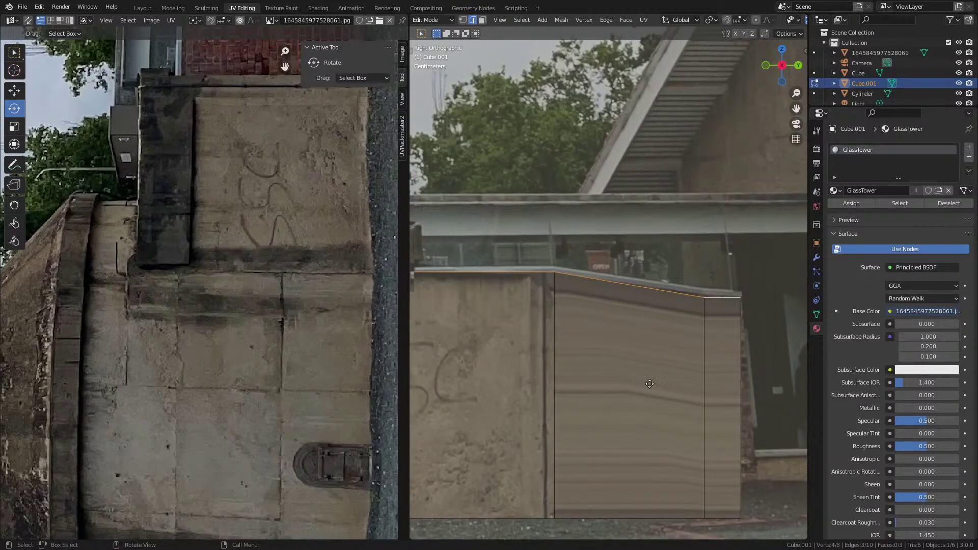
key(e)
key(z)
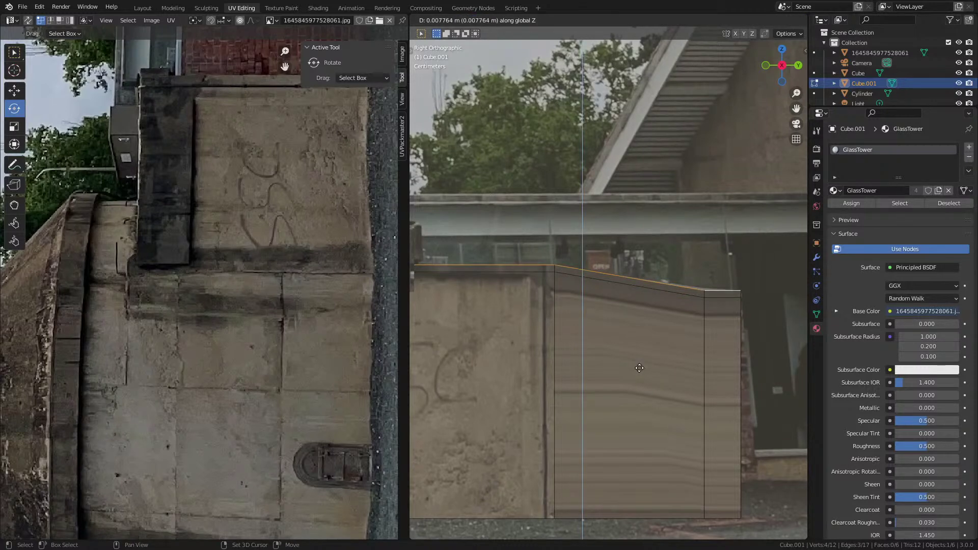
click(552, 271)
Step: Extrude the narrow top strip outward so that the coping projects from the wall face
middle_drag(552, 271, 555, 394)
key(e)
click(663, 406)
Step: Select the wall's rear border edges, extrude them backward, and adjust the extrusion to a thin wall thickness
key(2)
middle_drag(532, 345, 487, 359)
alt+click(447, 398)
middle_drag(447, 397, 586, 395)
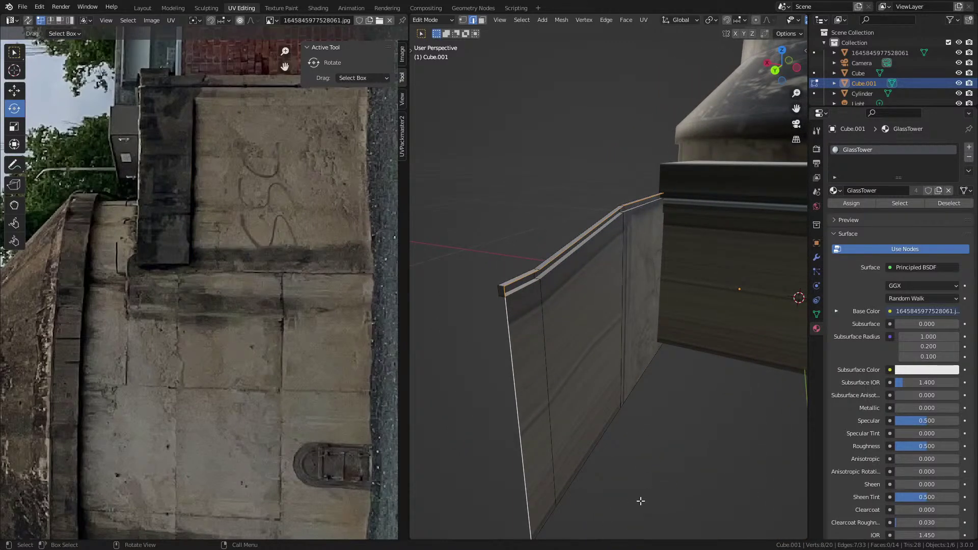
alt+shift+click(596, 464)
click(641, 342)
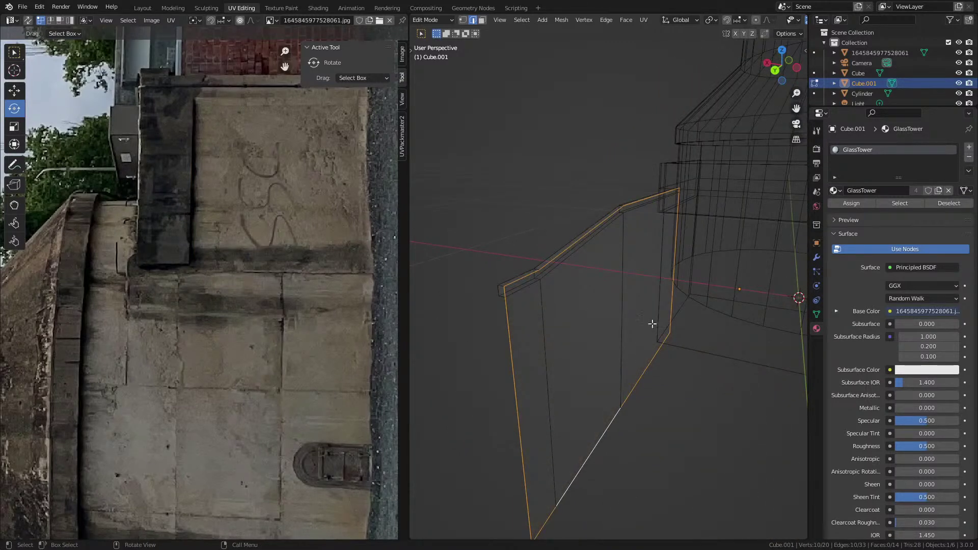
click(660, 433)
scroll(659, 432, down, 2)
middle_drag(659, 432, 684, 437)
key(e)
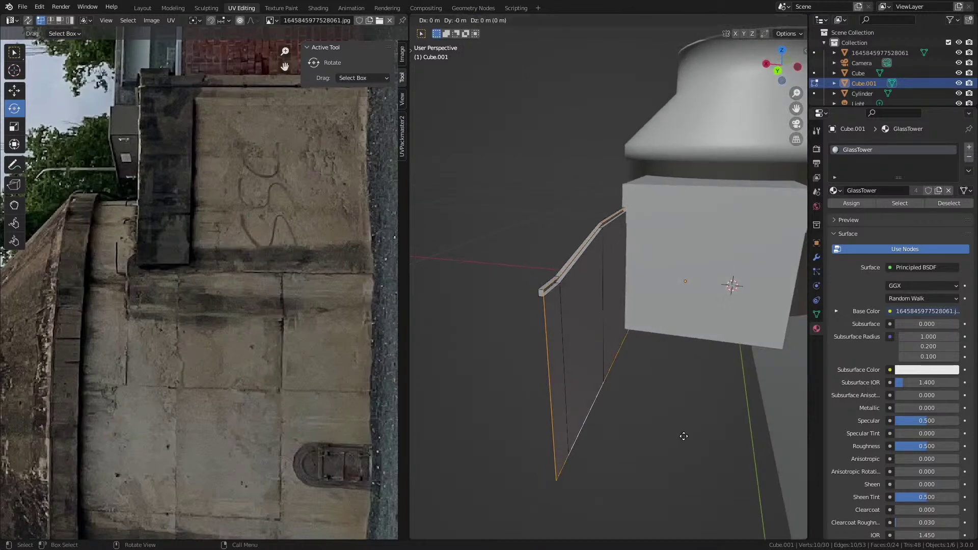
click(727, 450)
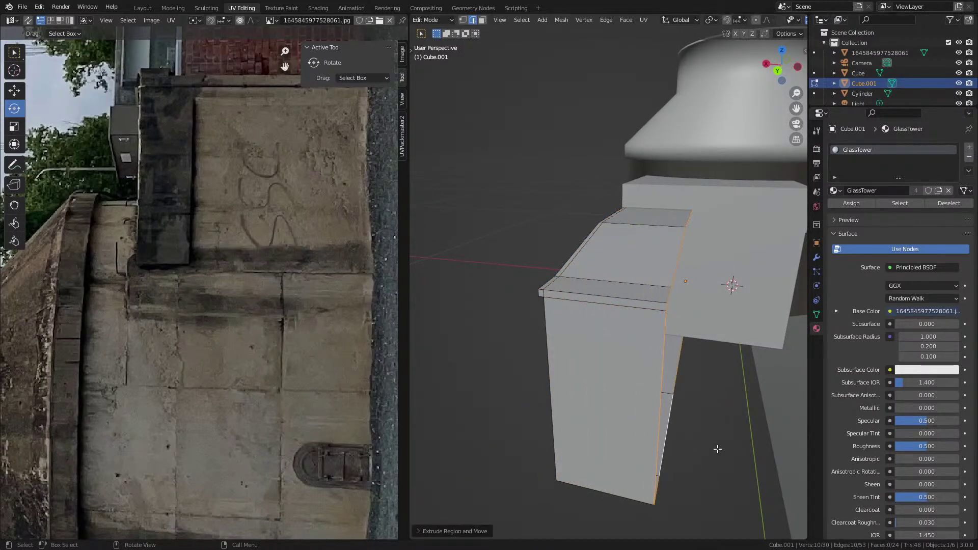
key(g)
click(646, 435)
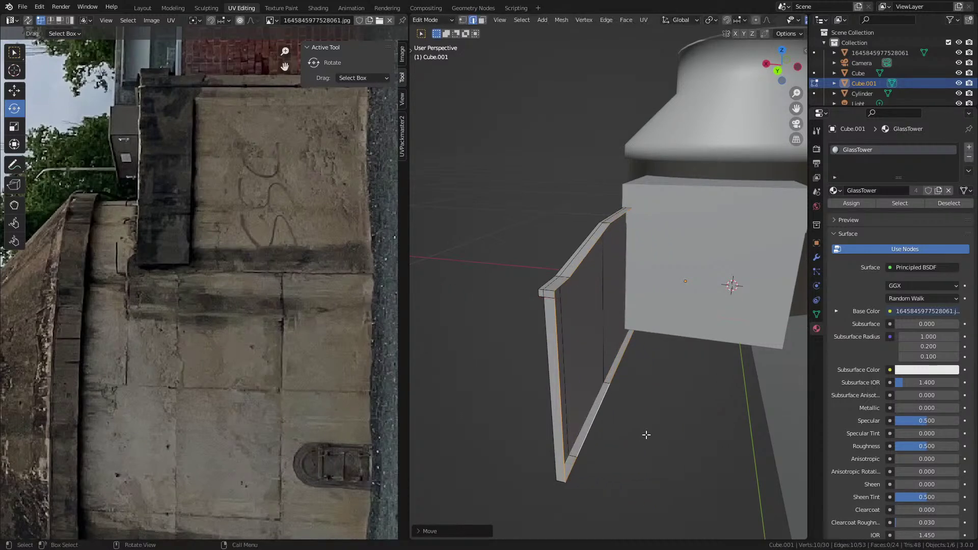
Step: Select the whole linked wall mesh and project its UVs from the right view
key(ctrl+l)
key(KP_3)
key(z)
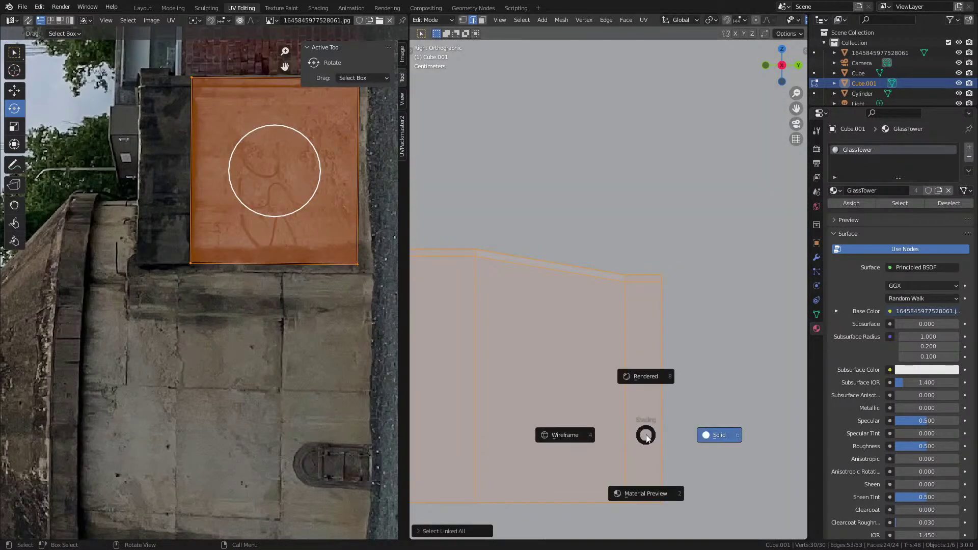
click(652, 481)
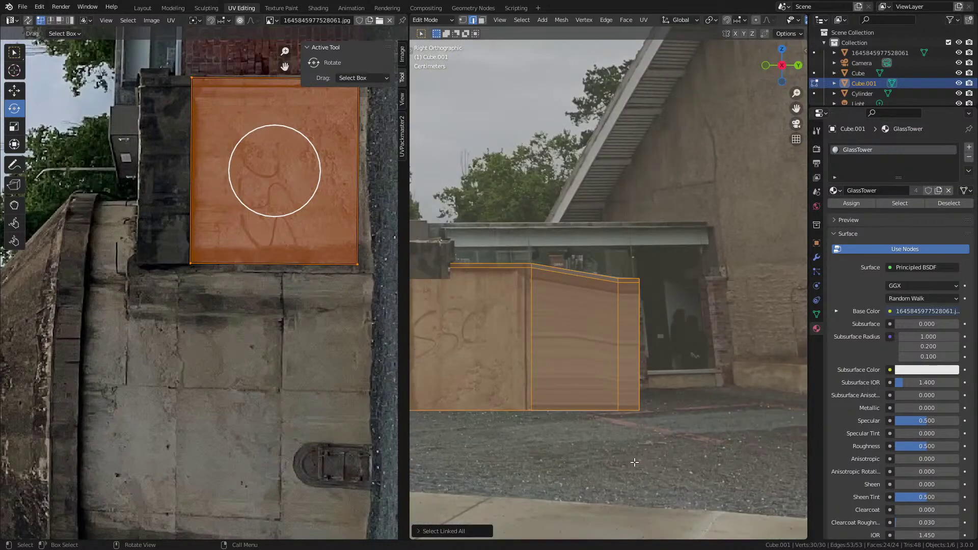
key(u)
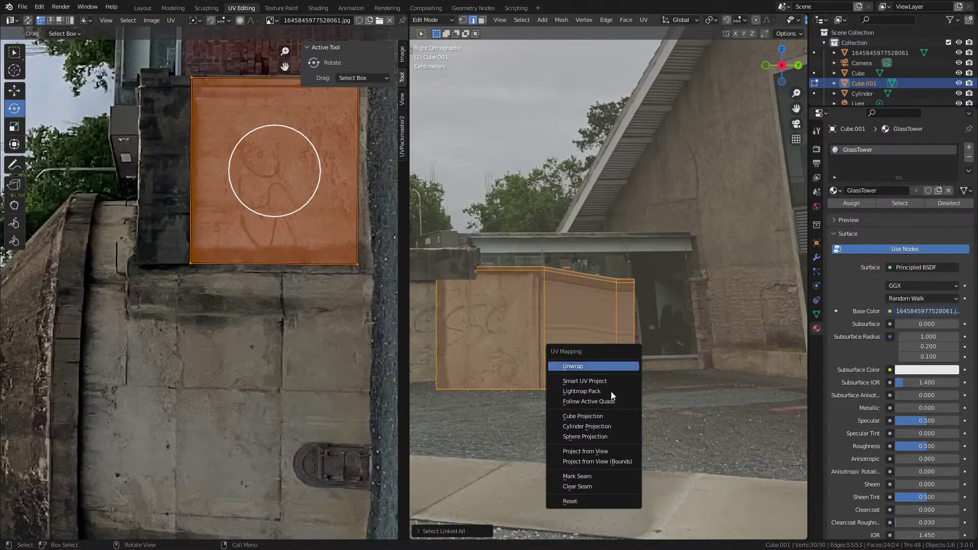
click(610, 449)
Step: Move the projected wall UVs onto the building area of the photo and rotate them 90°
scroll(236, 375, down, 1)
scroll(236, 375, down, 5)
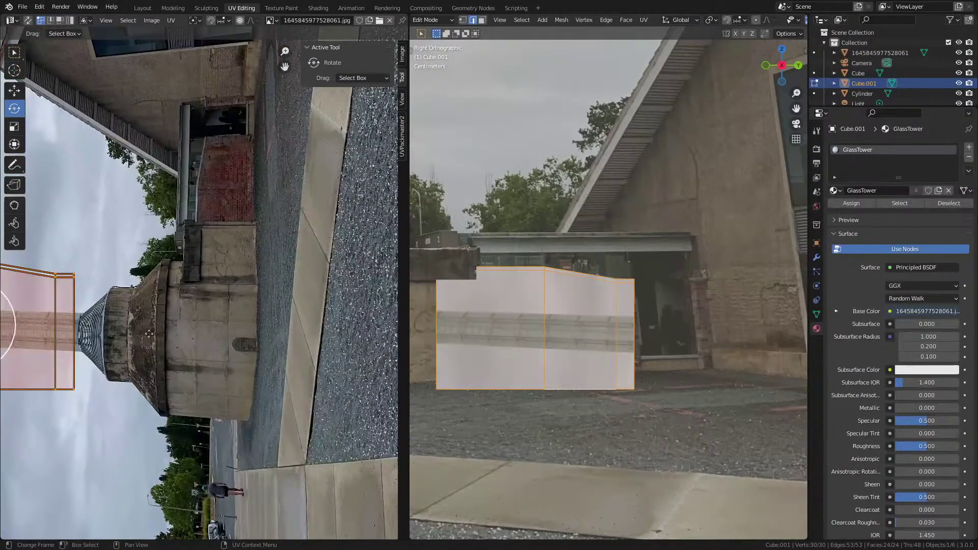
key(g)
click(282, 254)
text(r90)
key(Return)
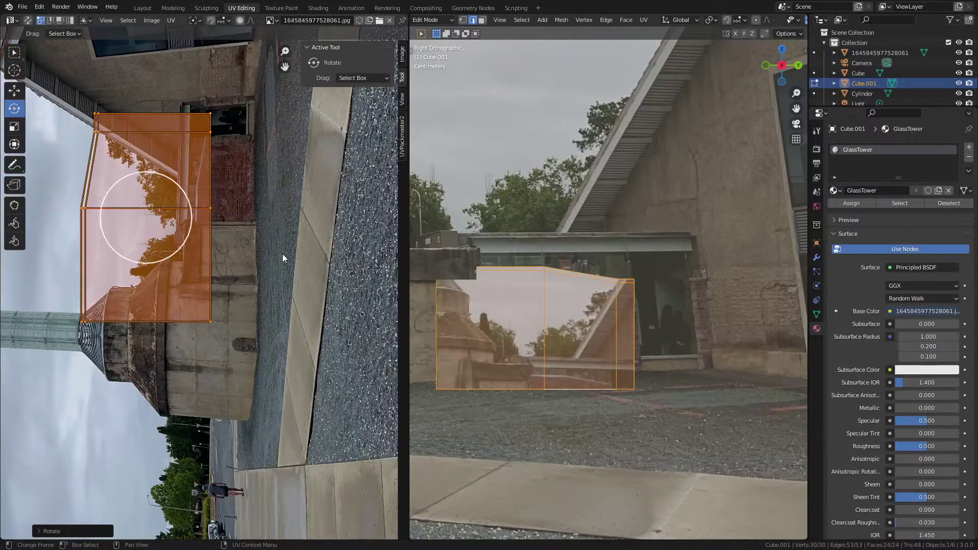
Step: Scale the wall UVs down and position them over the brick wall in the photo
scroll(282, 254, up, 3)
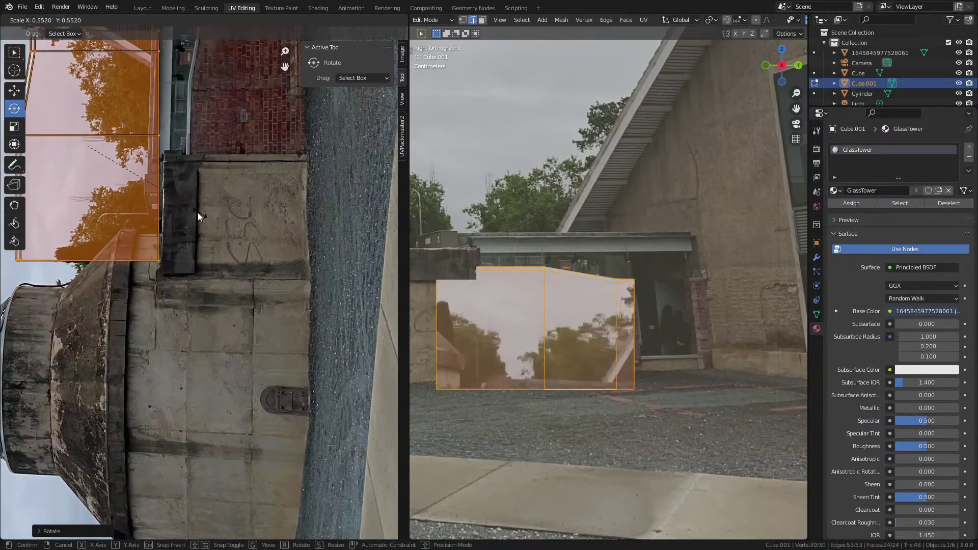
click(266, 394)
scroll(265, 393, down, 3)
scroll(265, 394, up, 2)
key(s)
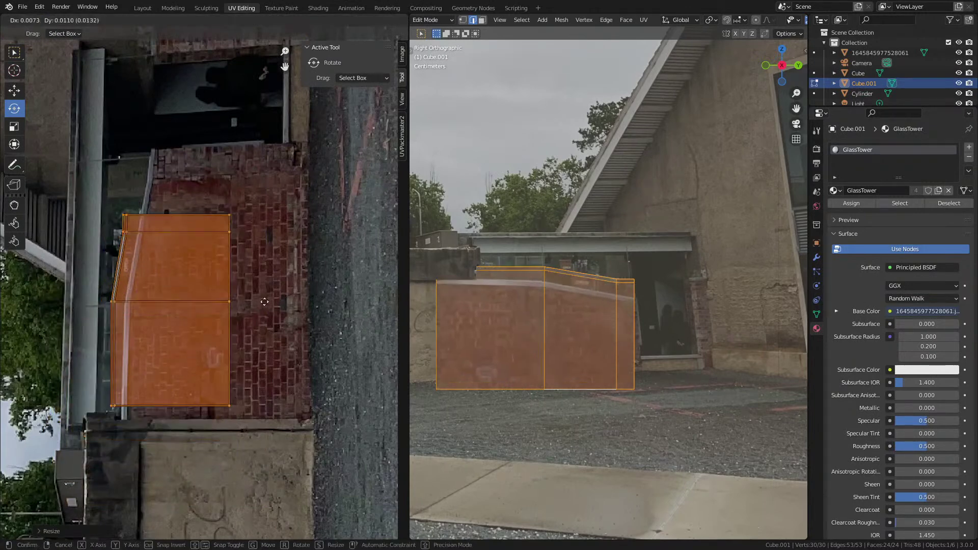
click(340, 294)
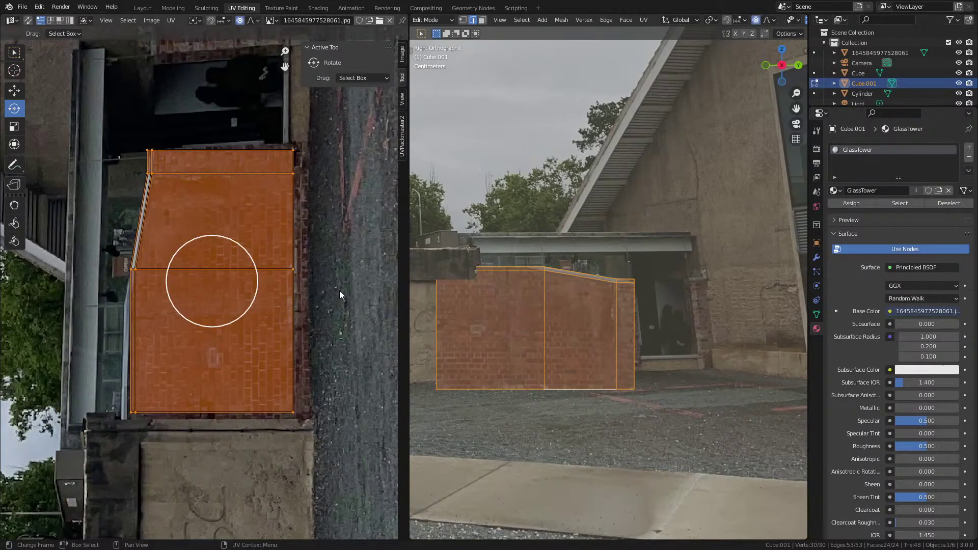
Step: Nudge and slightly enlarge the wall UVs so that they fill the photographed brick wall
key(g)
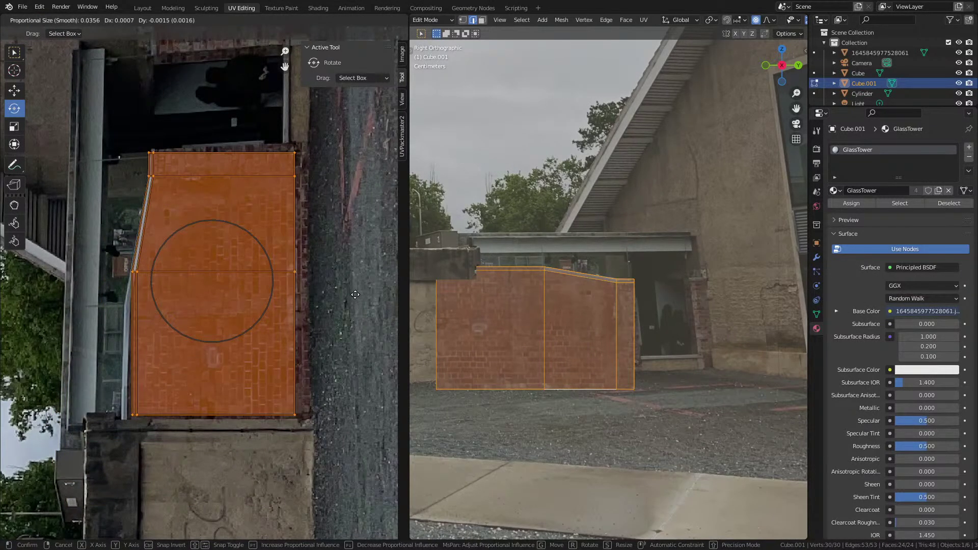
click(240, 350)
key(s)
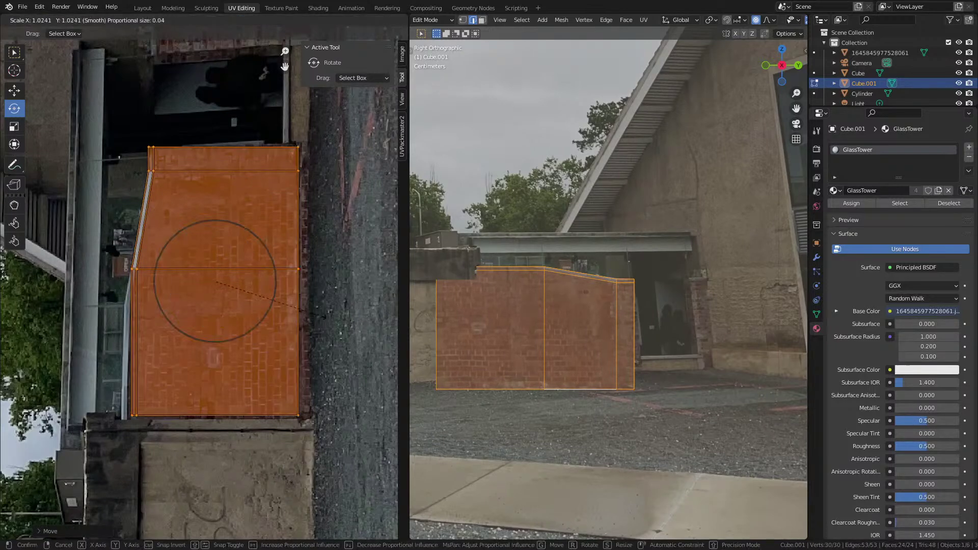
click(326, 321)
key(s)
click(319, 325)
shift+middle_drag(588, 422, 606, 410)
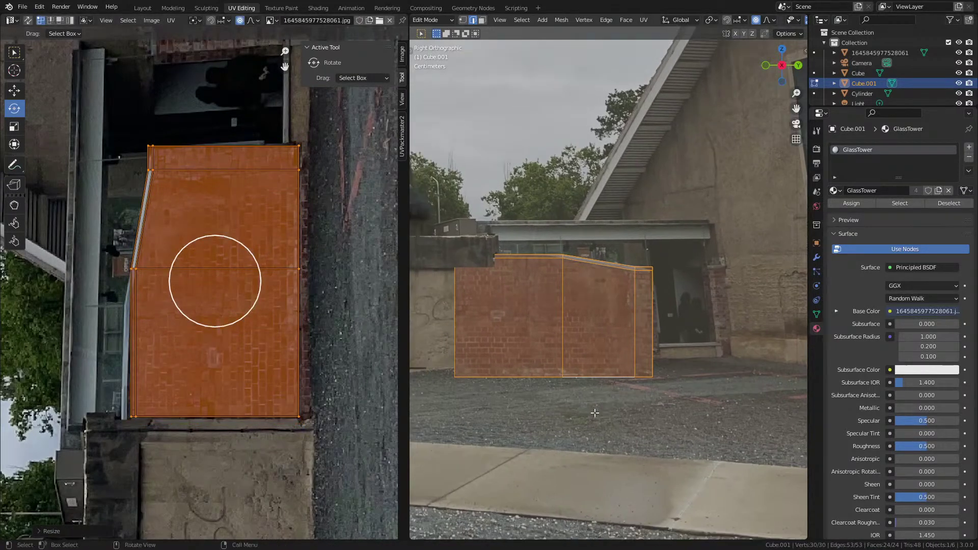
click(456, 344)
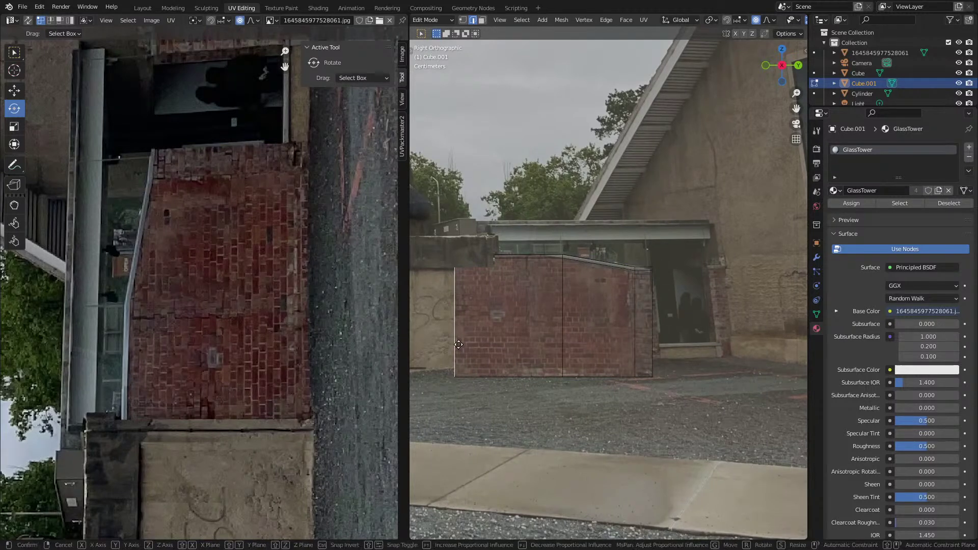
key(g)
key(y)
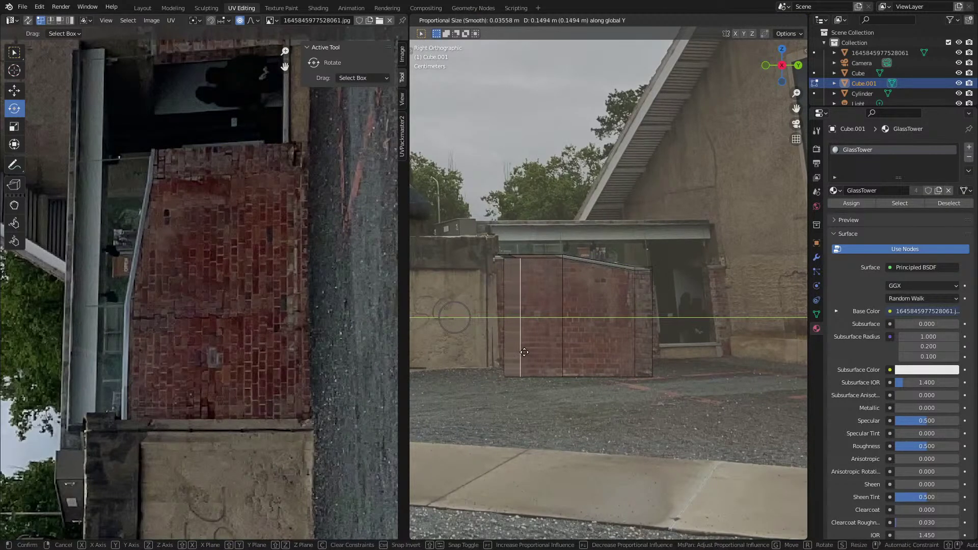
click(518, 350)
key(p)
right_click(474, 353)
Step: Select all vertices at the wall's inner end in wireframe and move them about 0.08 m along Y to shorten the wall
key(z)
click(407, 358)
key(1)
click(454, 257)
drag(475, 222, 420, 474)
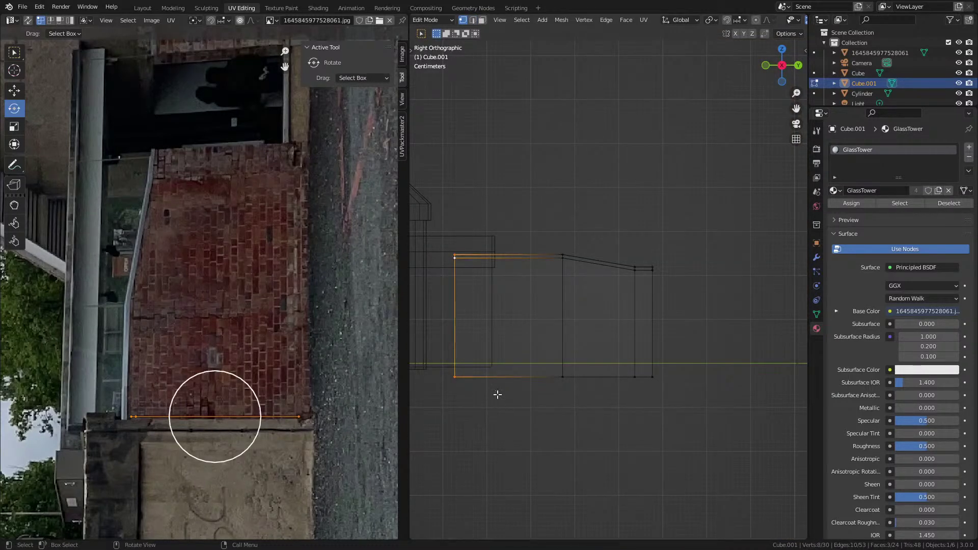
key(g)
key(y)
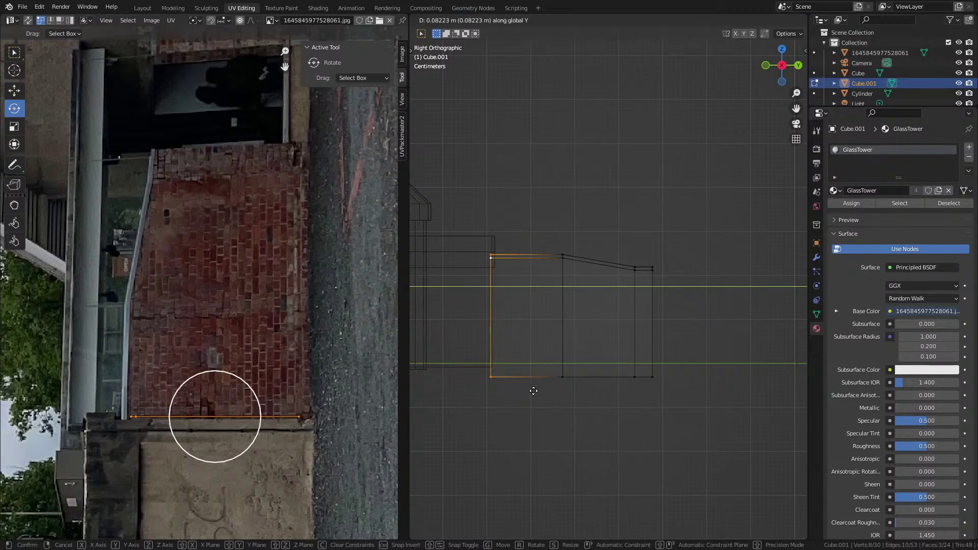
click(531, 390)
Step: Select the entire shortened wall, project its UVs from the right view again, and show the material preview
key(z)
click(561, 396)
key(a)
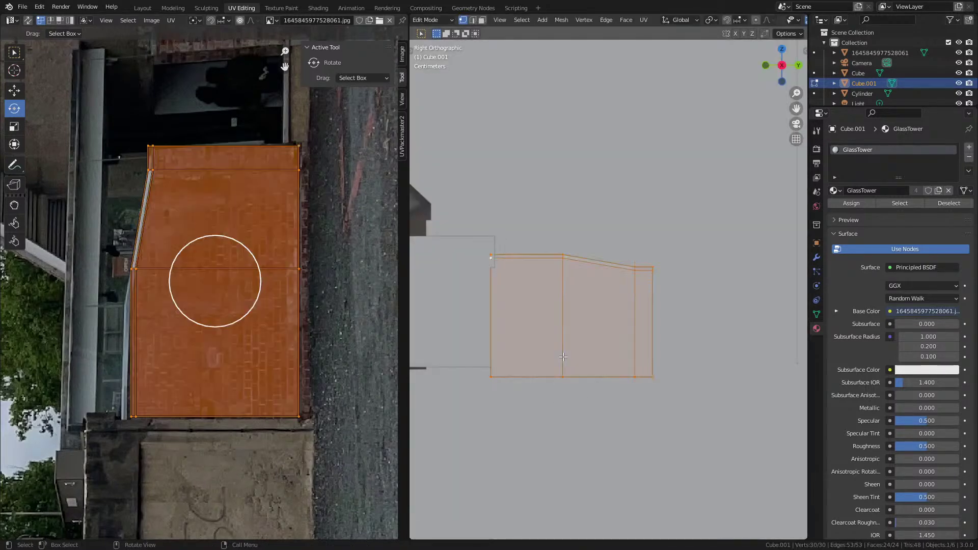
key(u)
click(563, 358)
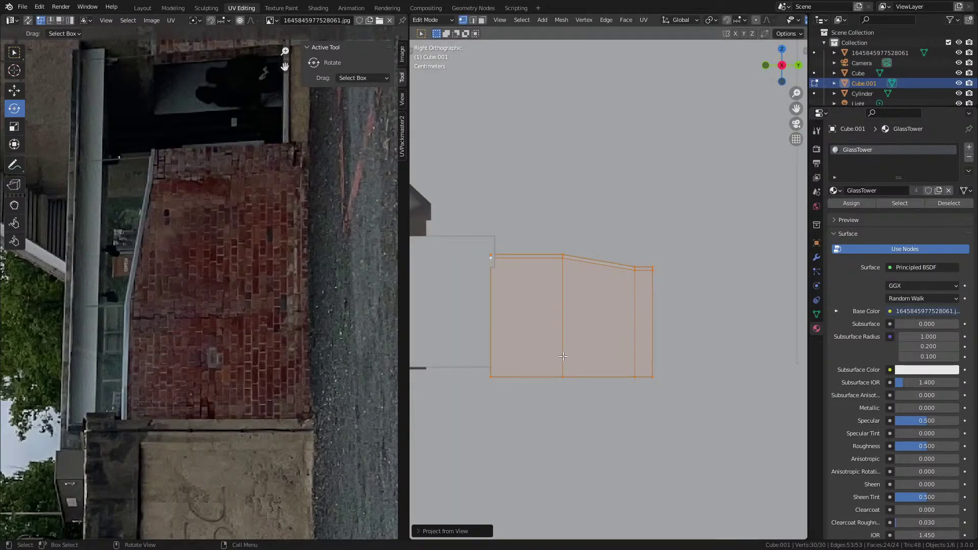
key(n)
key(n)
key(z)
click(544, 370)
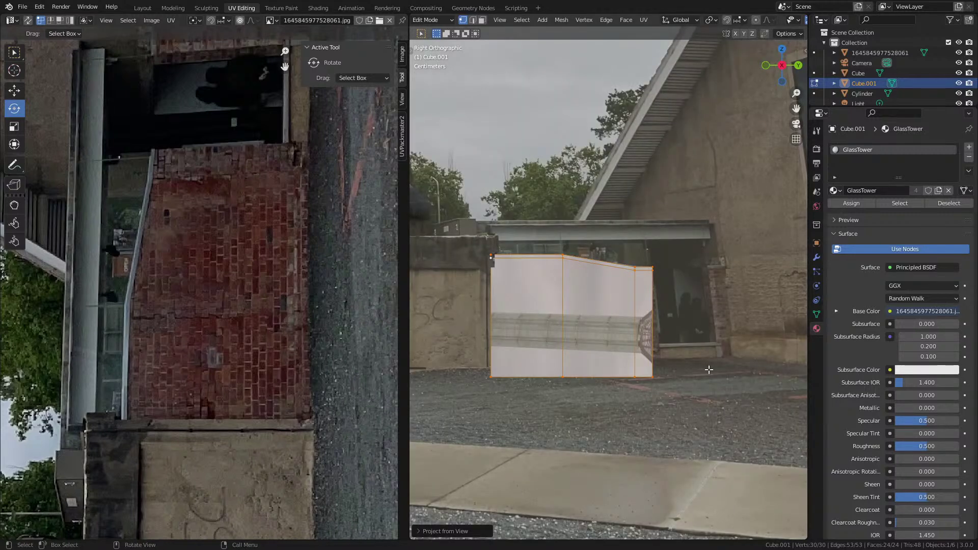
Step: Move the reprojected wall UVs over the brick wall in the photo and rotate them -90°
scroll(273, 364, down, 3)
key(g)
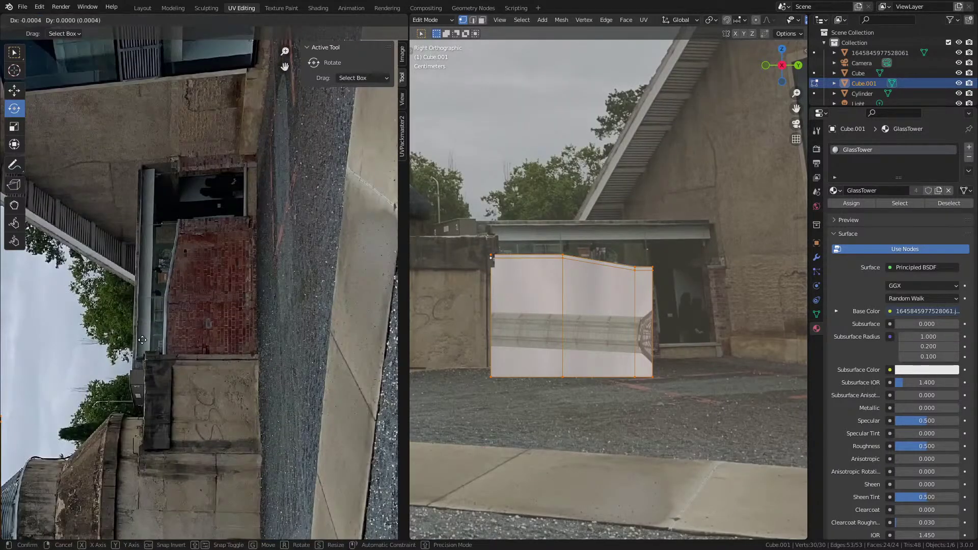
click(199, 310)
text(r090)
key(Escape)
text(r90-)
key(Return)
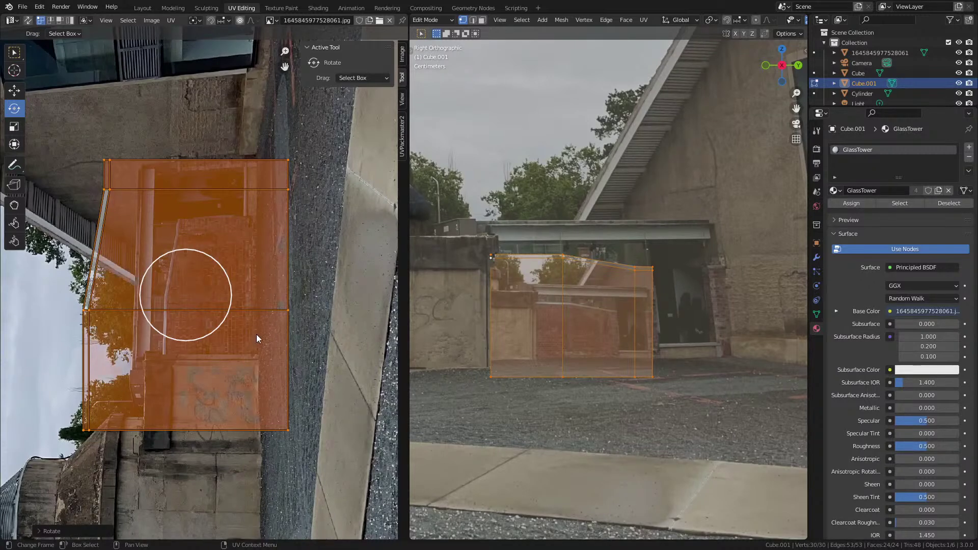
Step: Scale all the rotated wall UVs to about half size and move them onto the brick wall in the photo
click(293, 327)
key(a)
key(s)
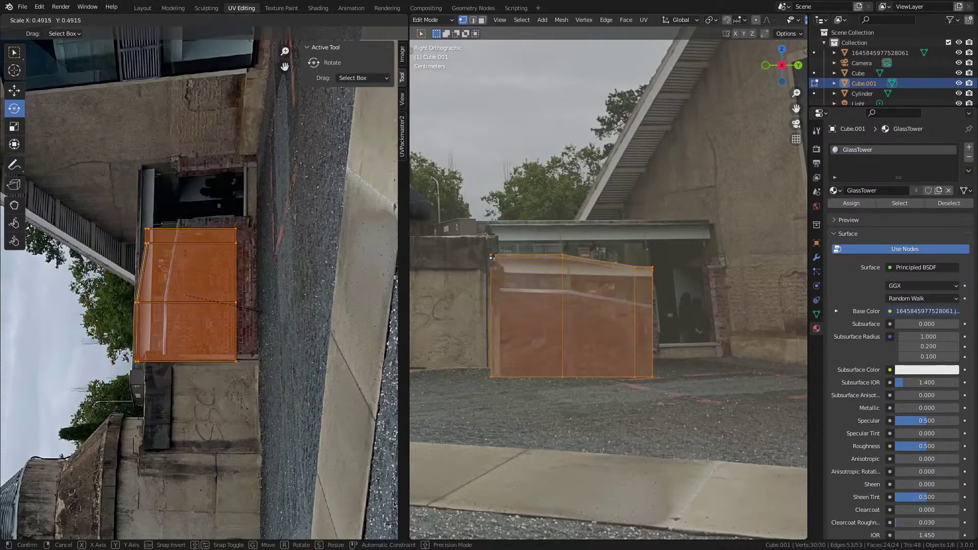
click(243, 307)
scroll(246, 307, up, 2)
key(g)
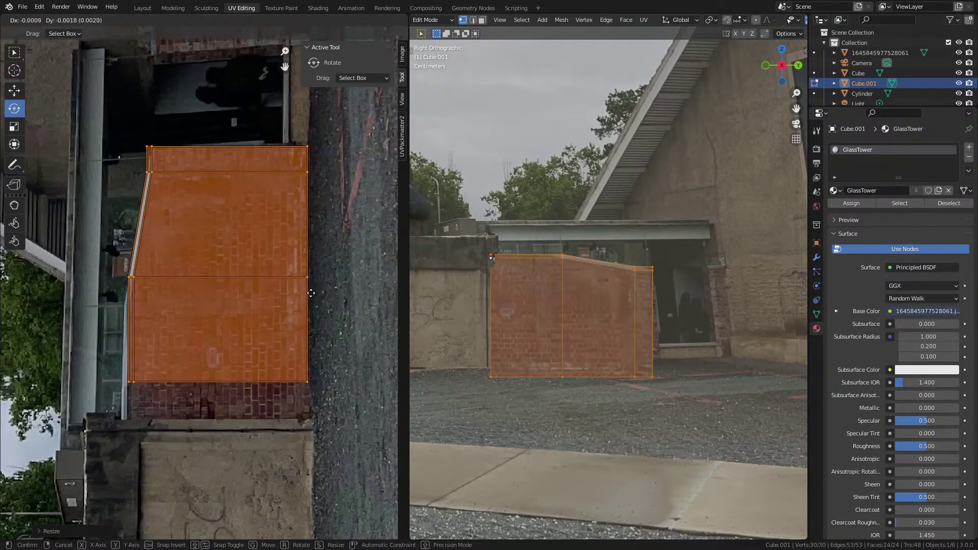
click(312, 296)
Step: Select the two UV vertices at the wall's top corner beside the doorway
scroll(160, 351, up, 4)
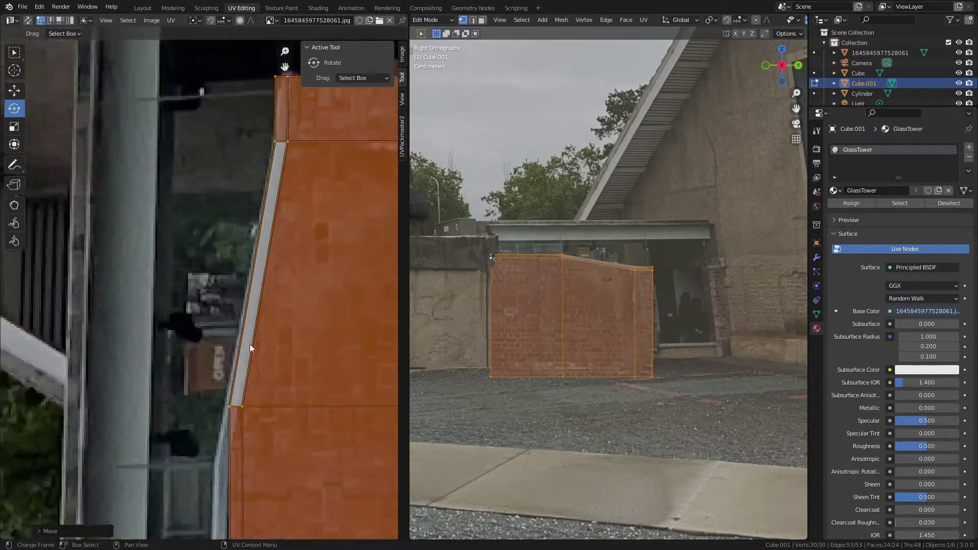
middle_drag(160, 351, 136, 447)
click(176, 255)
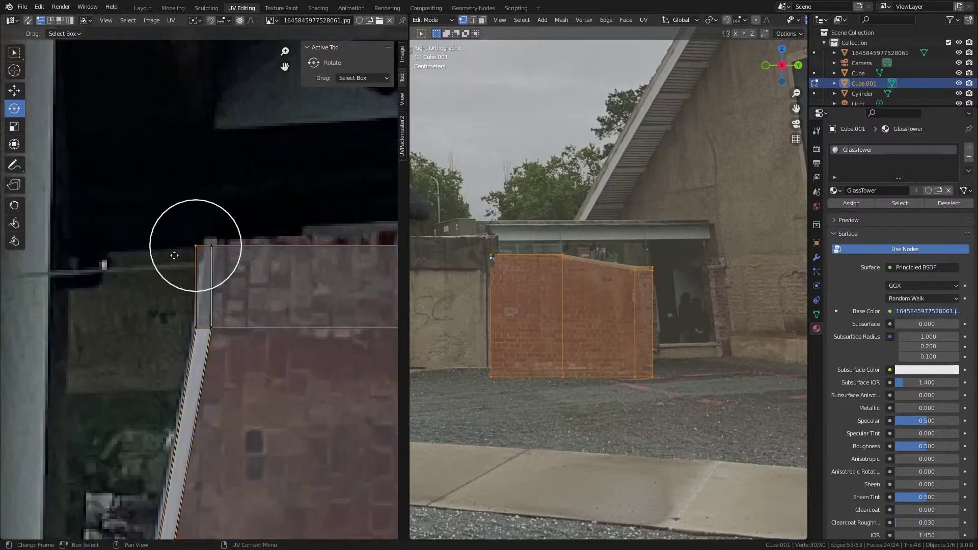
shift+click(213, 246)
key(o)
key(g)
scroll(261, 193, down, 4)
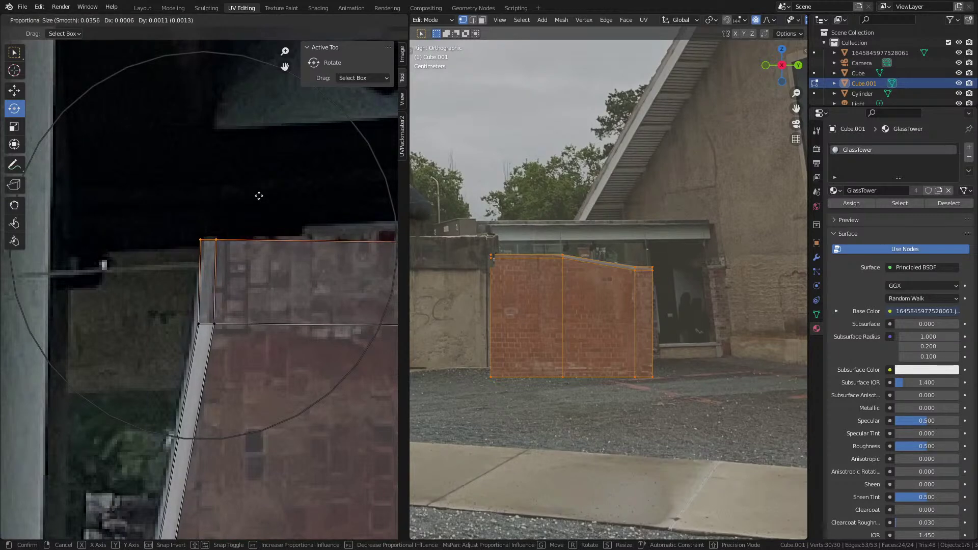
key(Escape)
key(o)
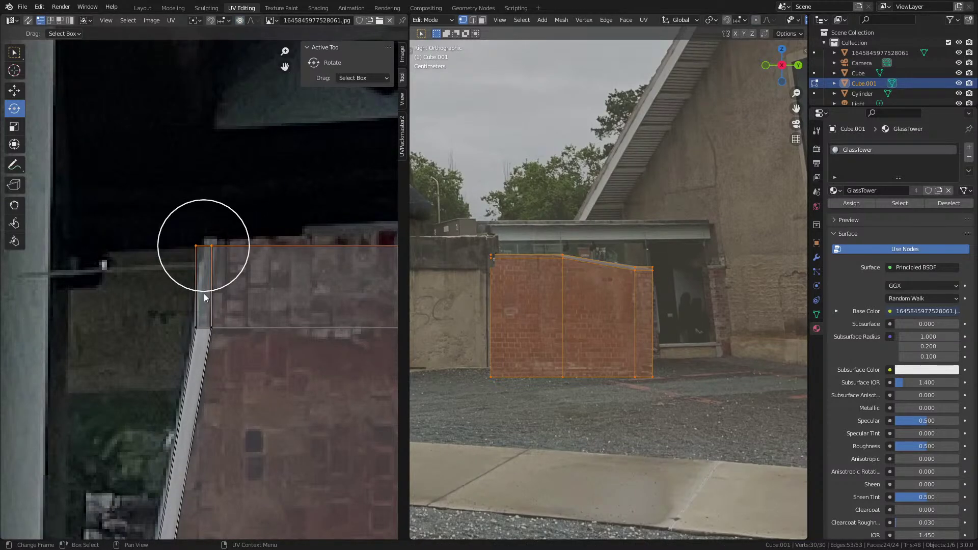
Step: Switch to the Select Box tool and move the selected corner UVs onto the photographed brick corner beside the doorway
click(15, 52)
middle_drag(220, 318, 240, 262)
click(235, 277)
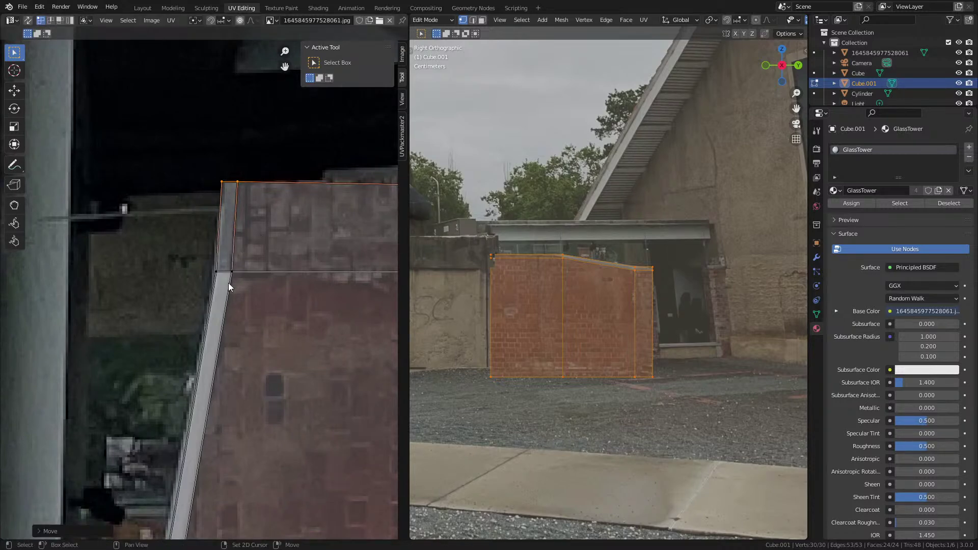
Step: Select the wall's middle UV edge row and move it along Y to where the photographed wall top starts to slope
scroll(232, 289, down, 3)
middle_drag(232, 314, 184, 131)
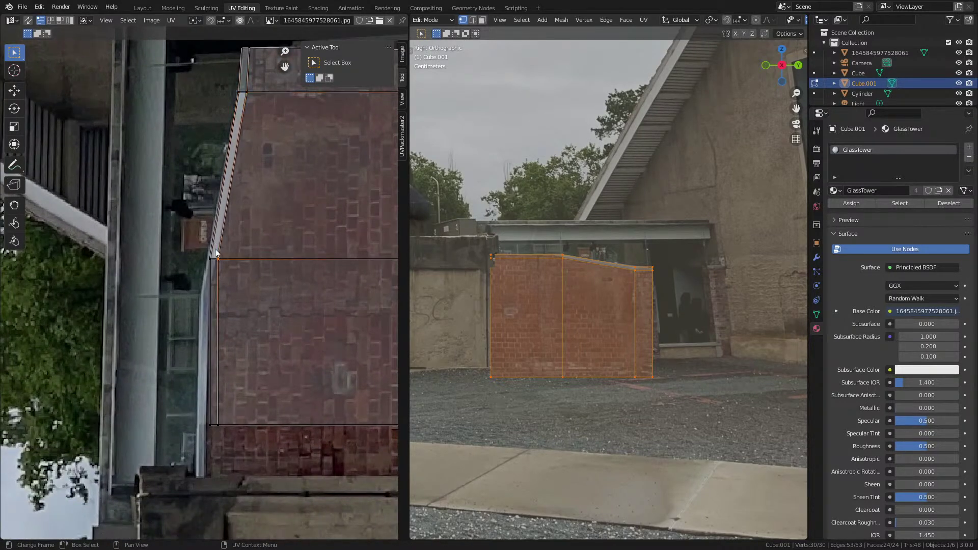
click(178, 309)
scroll(300, 296, down, 1)
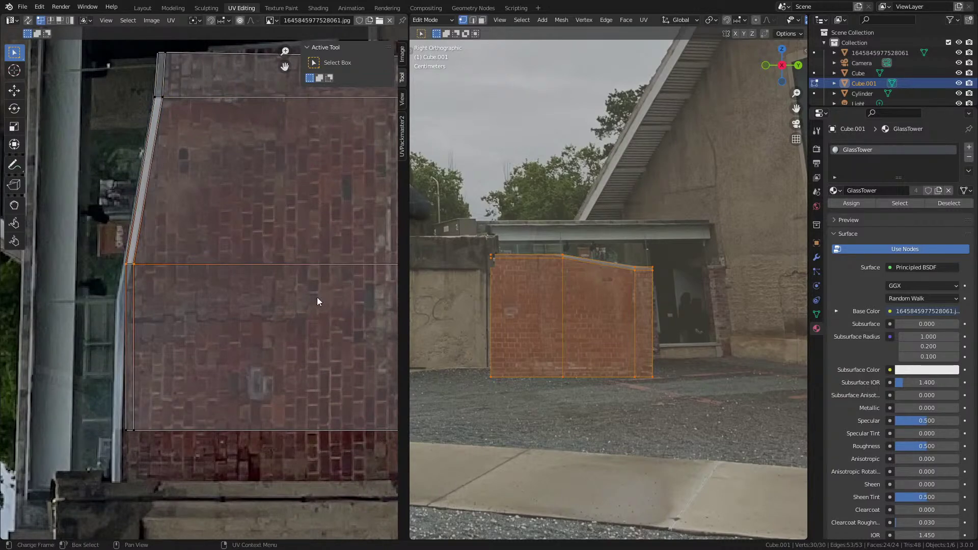
scroll(301, 297, down, 3)
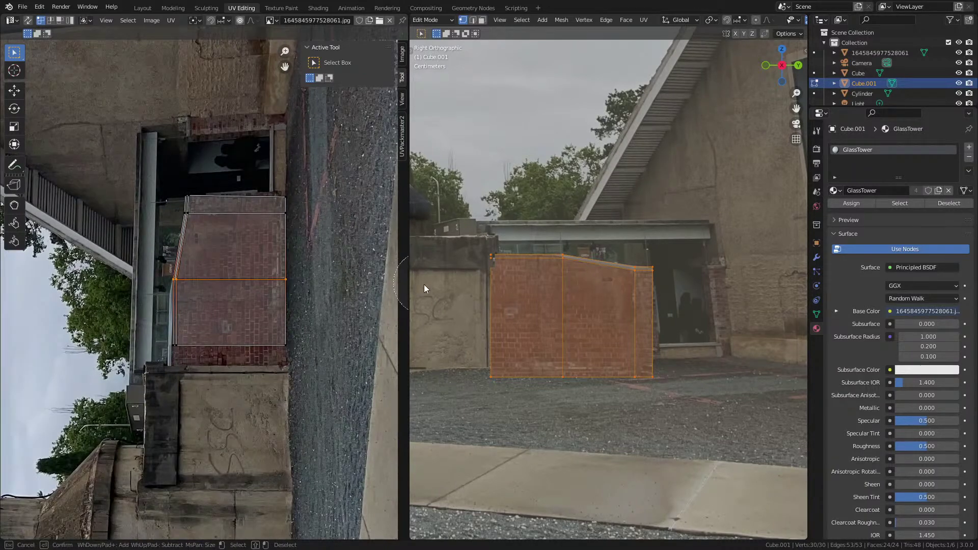
scroll(223, 330, up, 4)
key(g)
key(y)
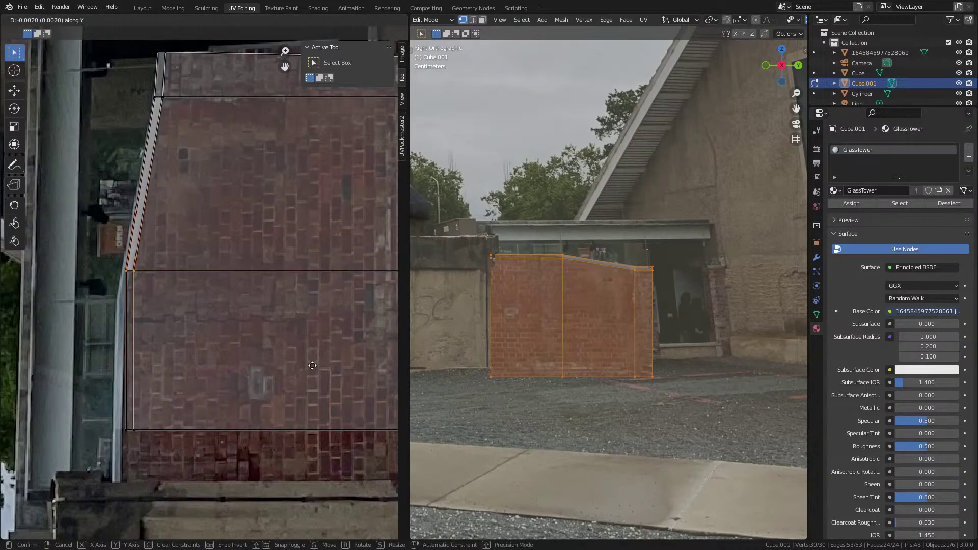
click(311, 390)
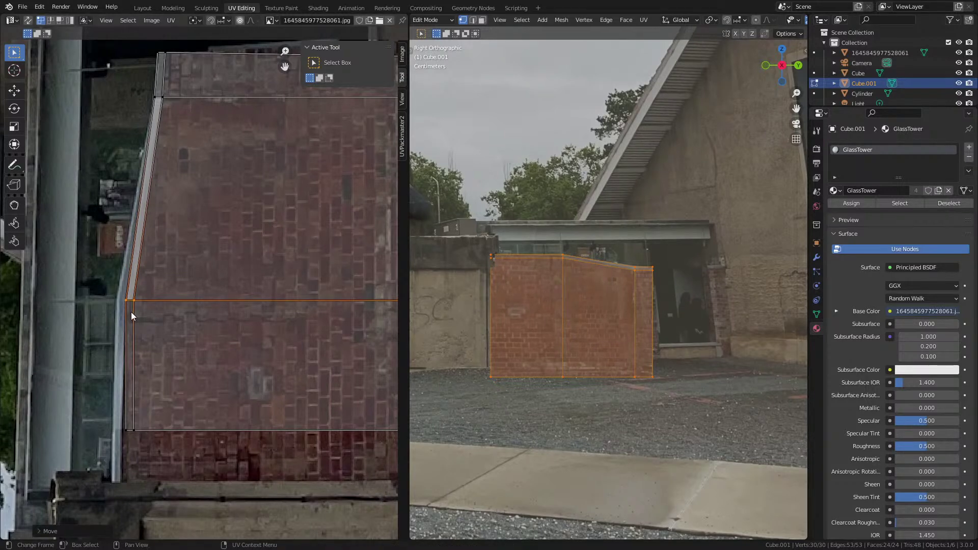
Step: Limit the selection to the middle row's vertices at the wall top and move them along X to the photographed top edge
key(c)
click(110, 300)
right_click(278, 317)
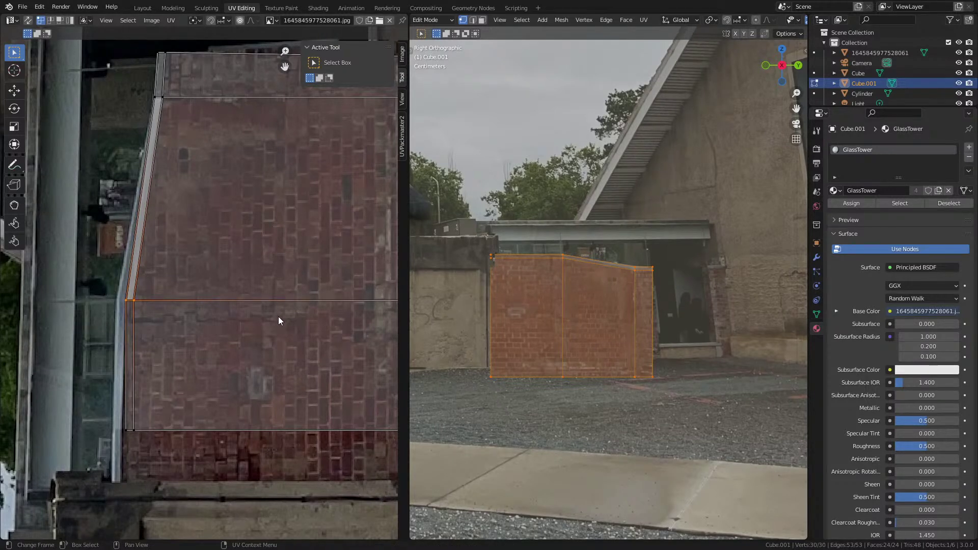
key(g)
key(x)
click(181, 396)
Step: Select the top-corner UV vertices at the wall end nearest the concrete wall
scroll(206, 457, down, 4)
scroll(216, 428, up, 2)
key(c)
right_click(343, 400)
scroll(249, 406, up, 3)
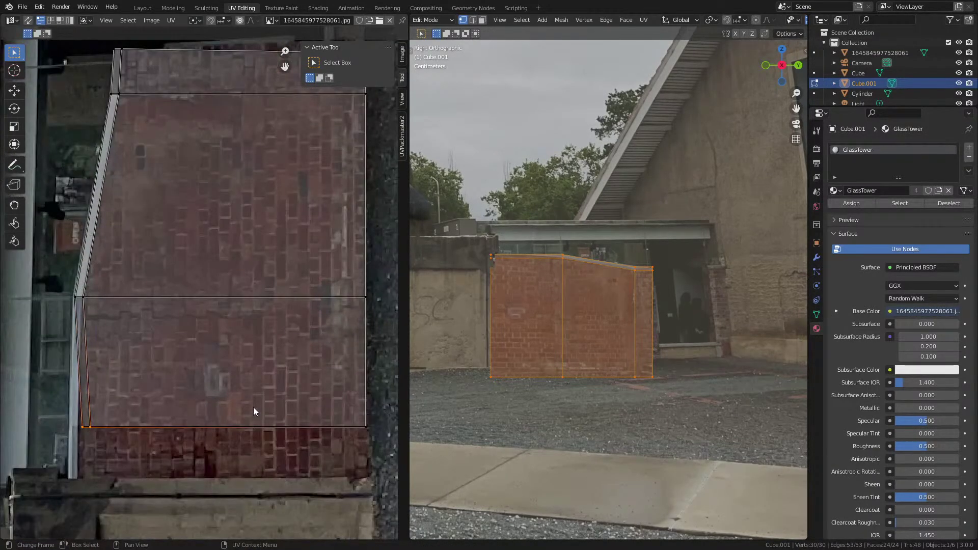
key(g)
key(y)
right_click(253, 407)
Step: Move the end row of wall UVs along Y to where the bricks meet the concrete wall in the photo
key(g)
key(y)
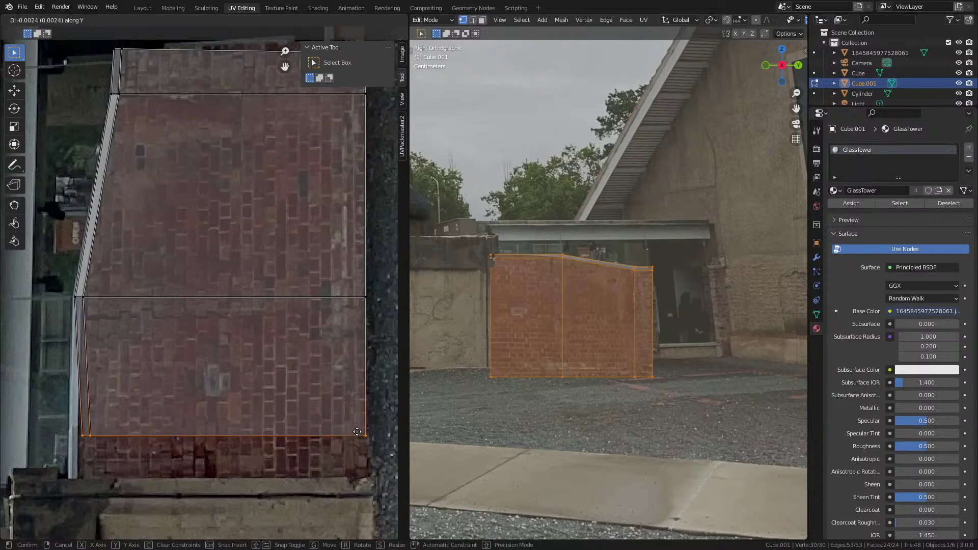
click(359, 468)
Step: Move the top-corner UVs at the concrete-wall end along X to the photographed top edge of the brick wall
middle_drag(78, 482, 176, 423)
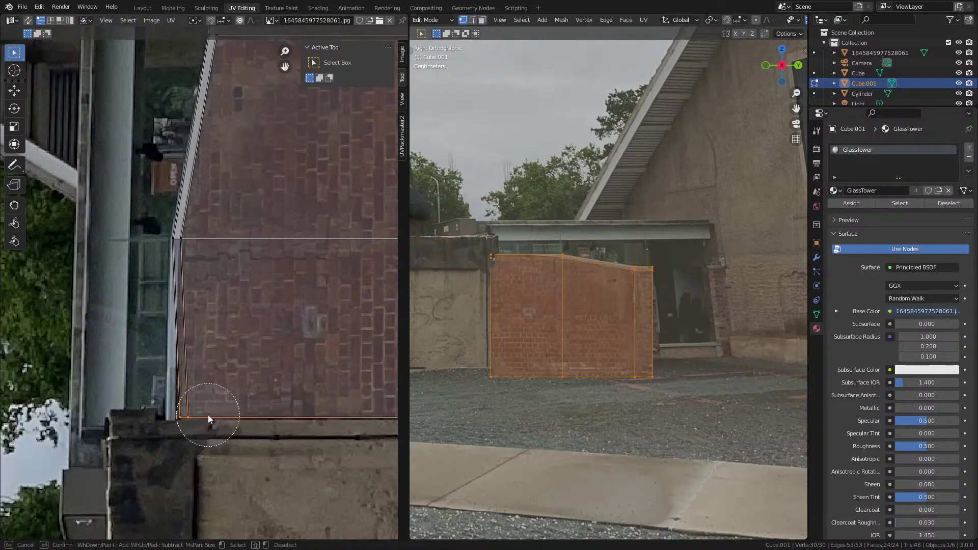
key(g)
key(x)
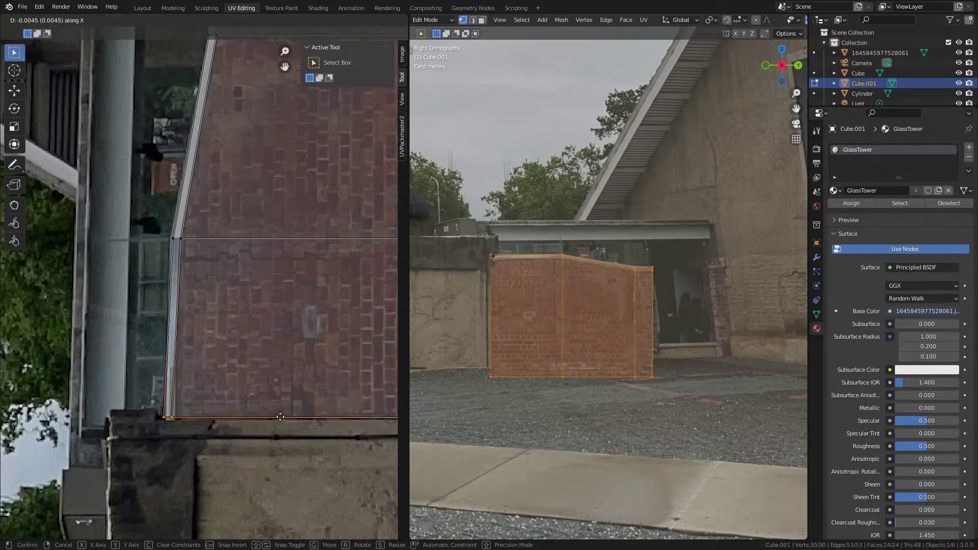
click(306, 415)
Step: Move the whole brick wall mesh along X beside the concrete wall and return to Object Mode
scroll(315, 422, down, 2)
key(Tab)
middle_drag(631, 404, 602, 455)
key(Tab)
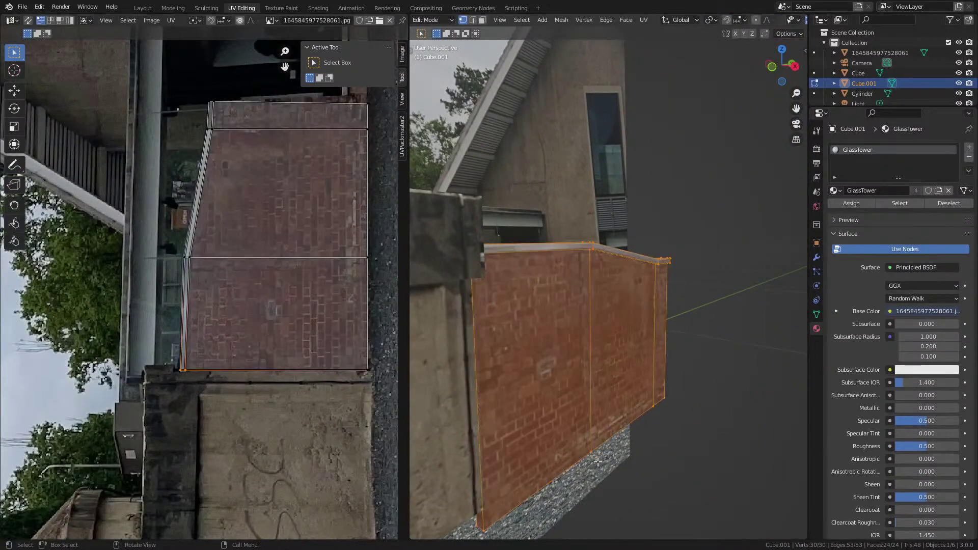
key(g)
key(x)
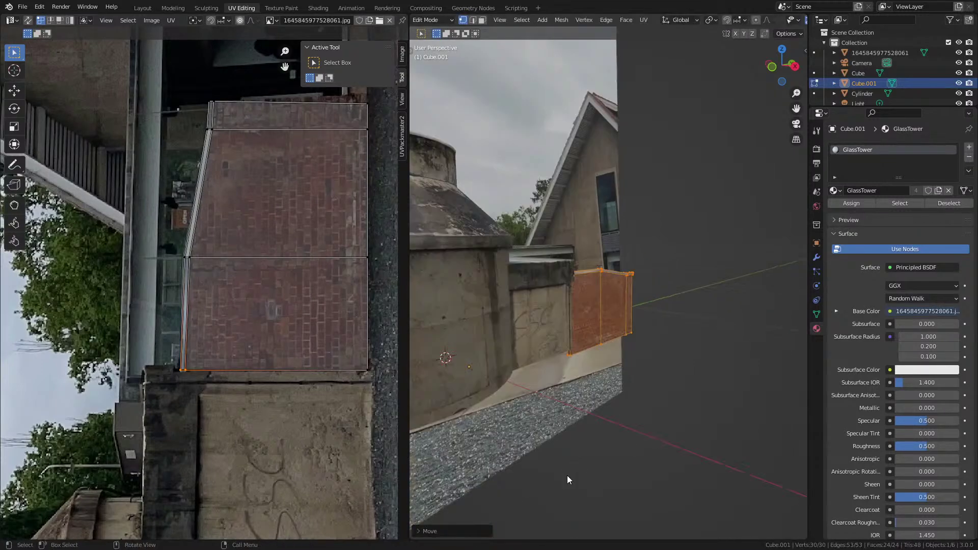
key(Tab)
Step: Examine the textured brick wall in perspective and in the right orthographic view against the reference photo
scroll(325, 456, down, 3)
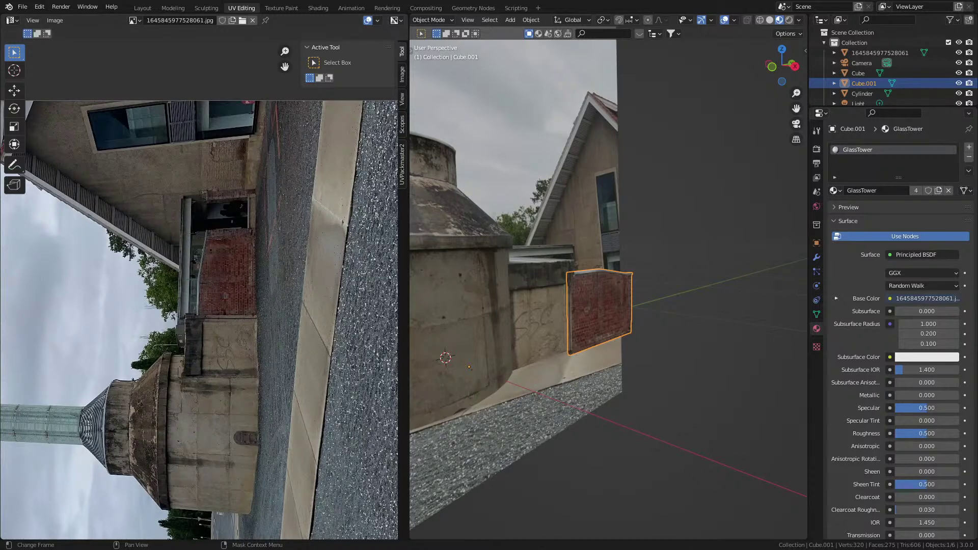
middle_drag(472, 422, 806, 427)
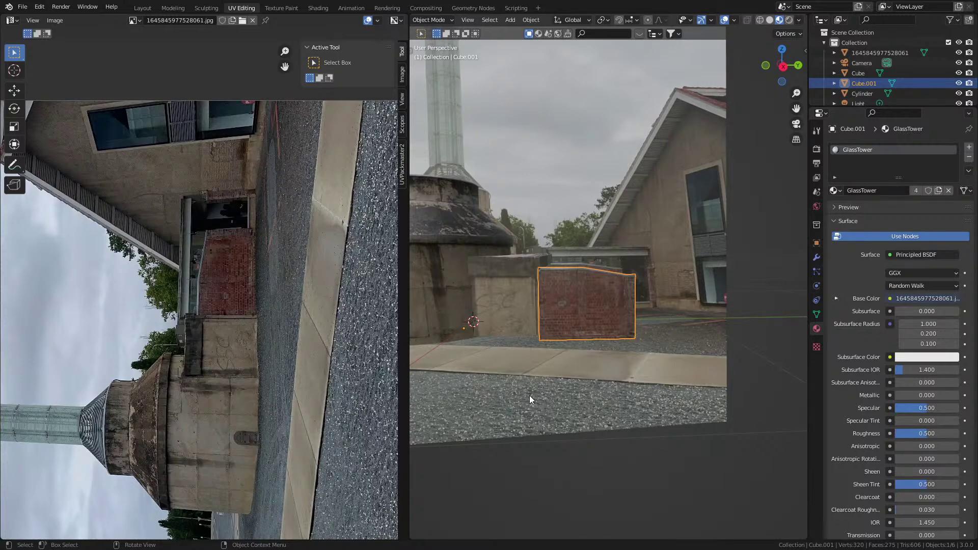
scroll(597, 336, up, 1)
key(KP_3)
scroll(597, 335, up, 4)
shift+middle_drag(597, 335, 483, 327)
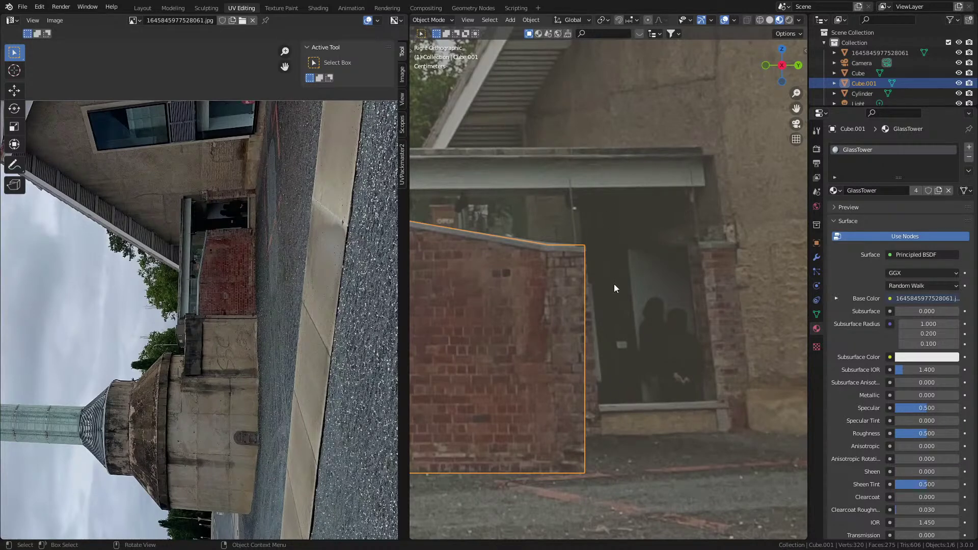
scroll(609, 420, down, 5)
scroll(607, 419, up, 3)
scroll(604, 416, down, 2)
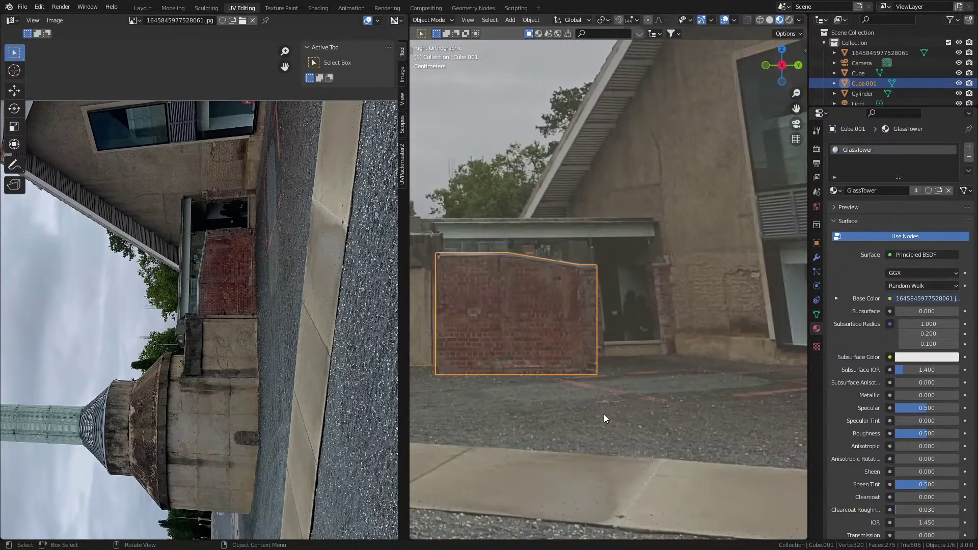
shift+middle_drag(603, 414, 712, 421)
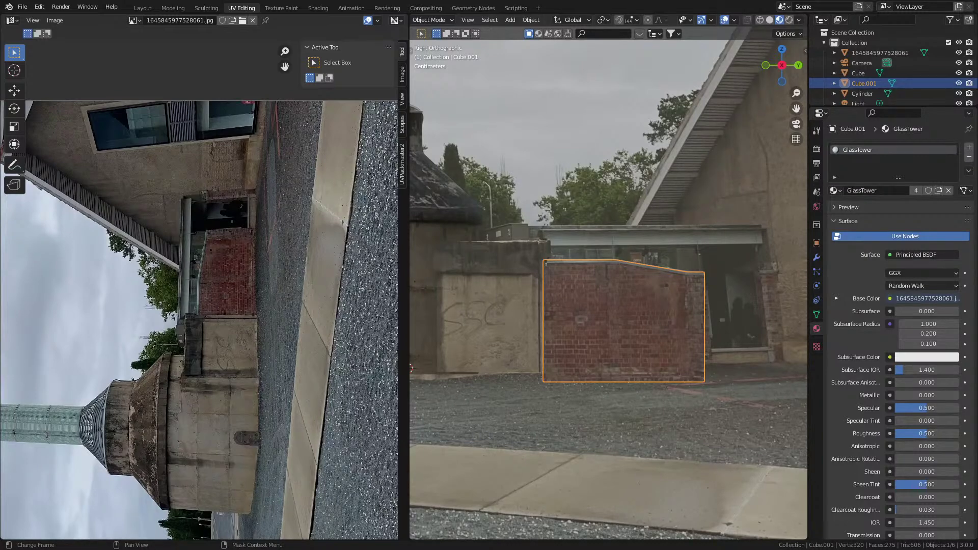
Step: Switch to the Scann photo folder in File Explorer, browse back to photo 1645845979777263.jpg, and examine the gabled building up close
key(alt+Tab)
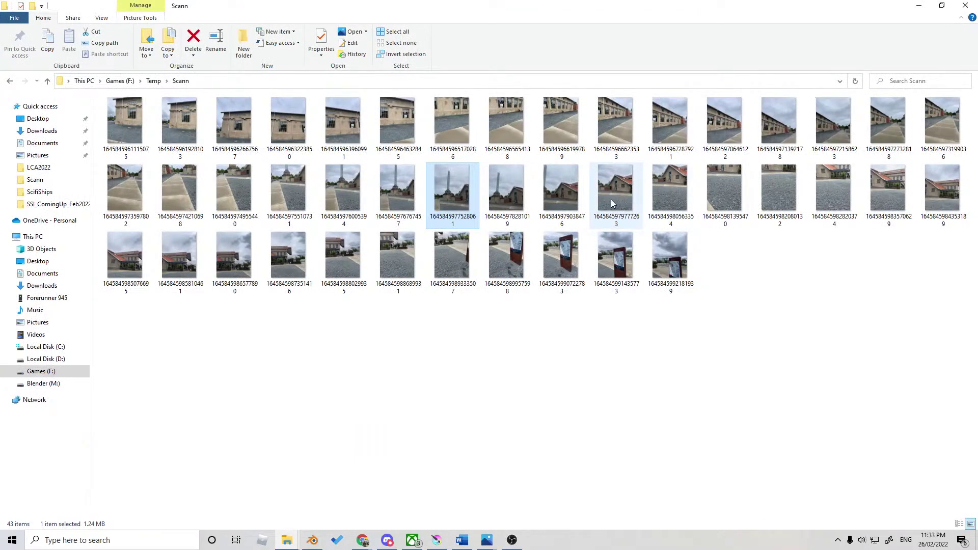
double_click(124, 260)
key(Left)
key(Left)
key(Left)
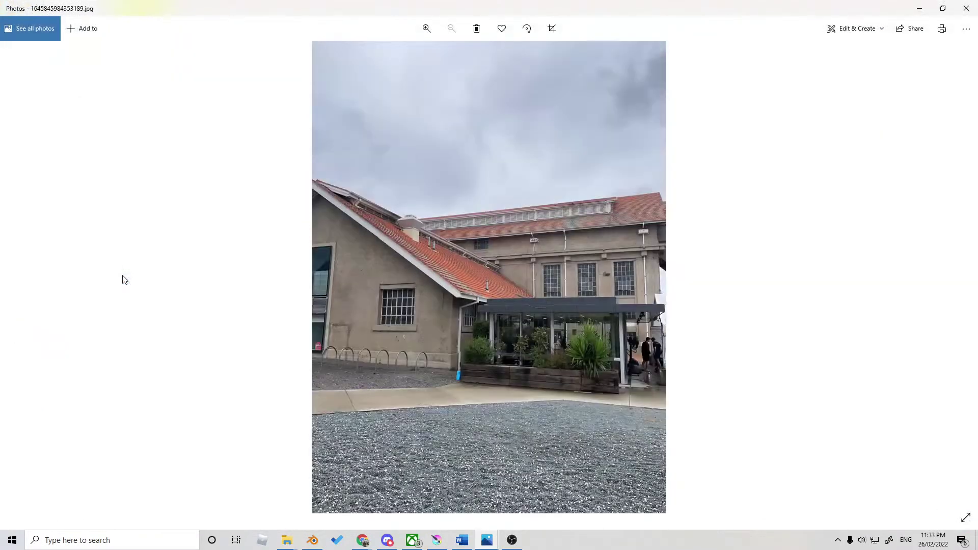
key(Left)
key(Left)
key(Left)
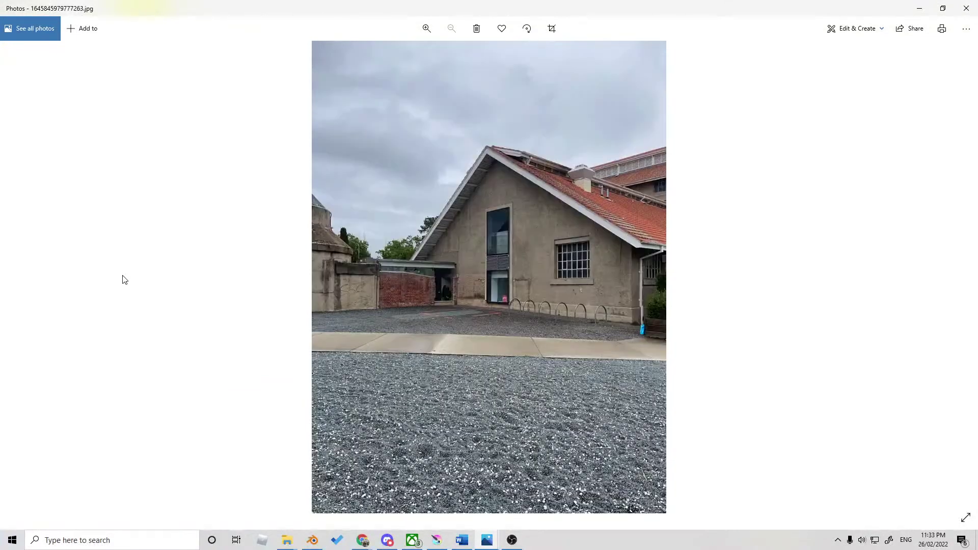
scroll(497, 260, up, 3)
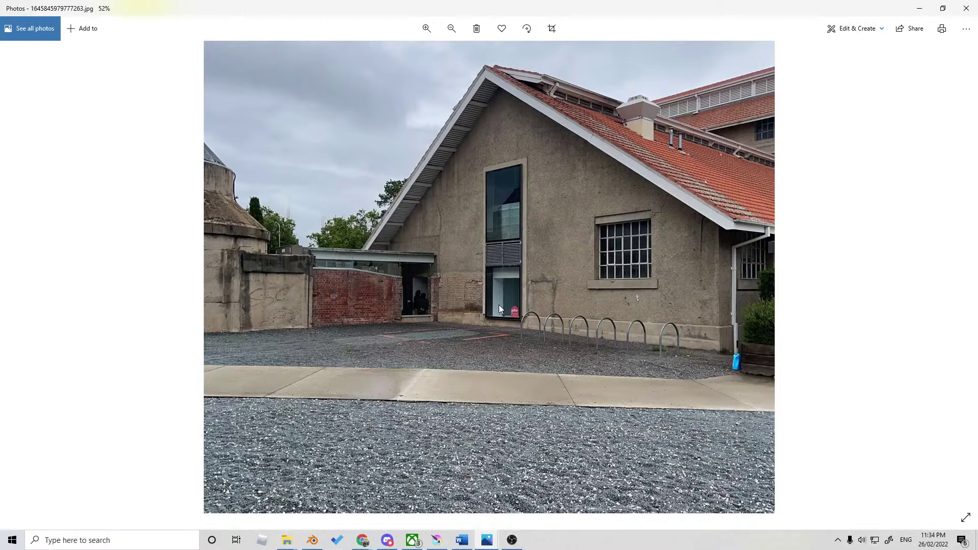
scroll(438, 312, up, 2)
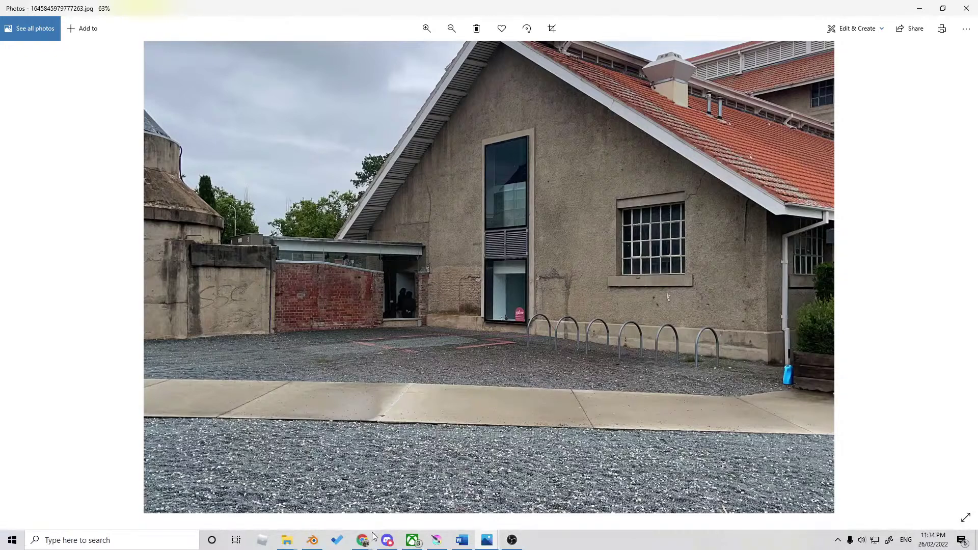
Step: Switch to the LCA2022 folder in File Explorer and open the first photo in its GlassWorksImages folder
click(287, 540)
click(229, 496)
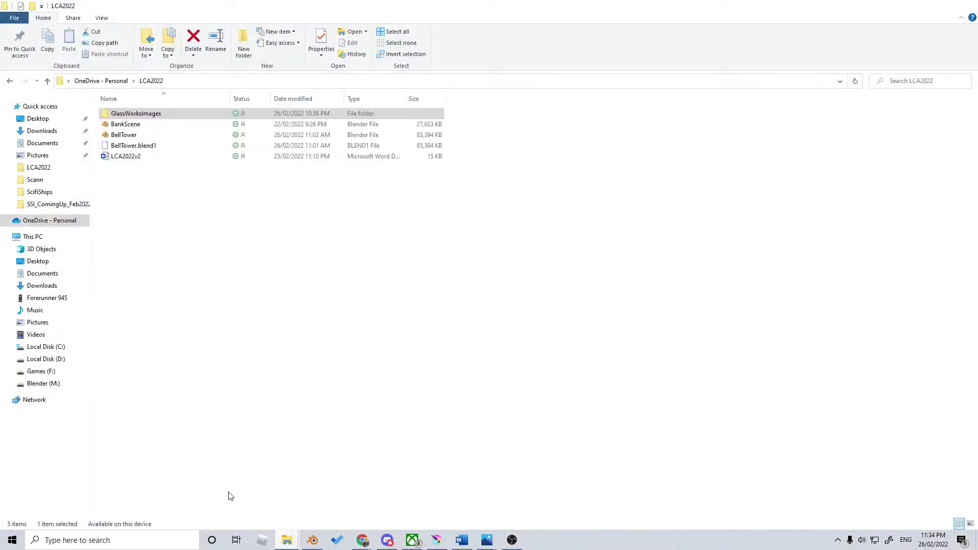
click(151, 118)
double_click(151, 119)
double_click(140, 131)
Step: Browse forward through the GlassWorksImages photos to IMG_2382.JPEG, examining the views of the tower, brick wall and gabled building
key(Right)
key(Right)
key(Right)
key(Right)
key(Right)
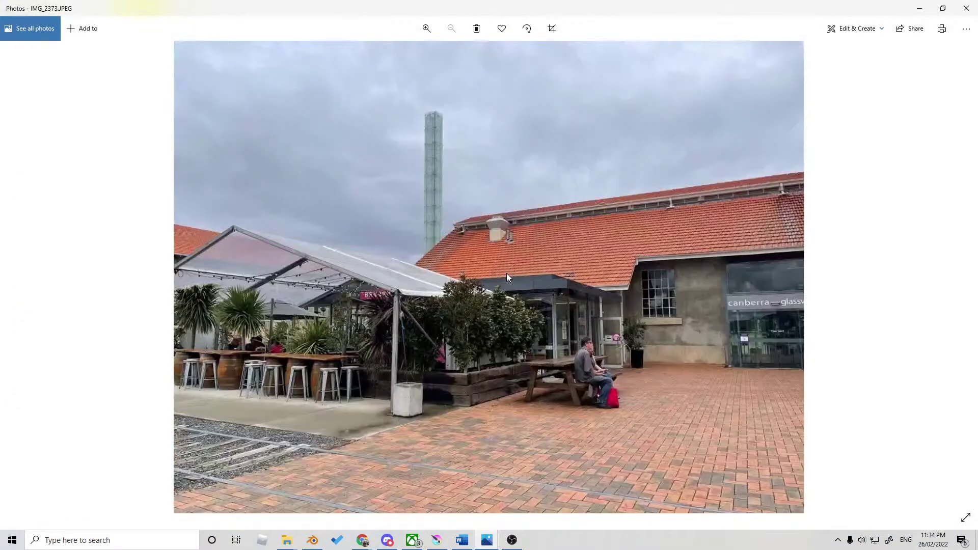
key(Right)
key(Right)
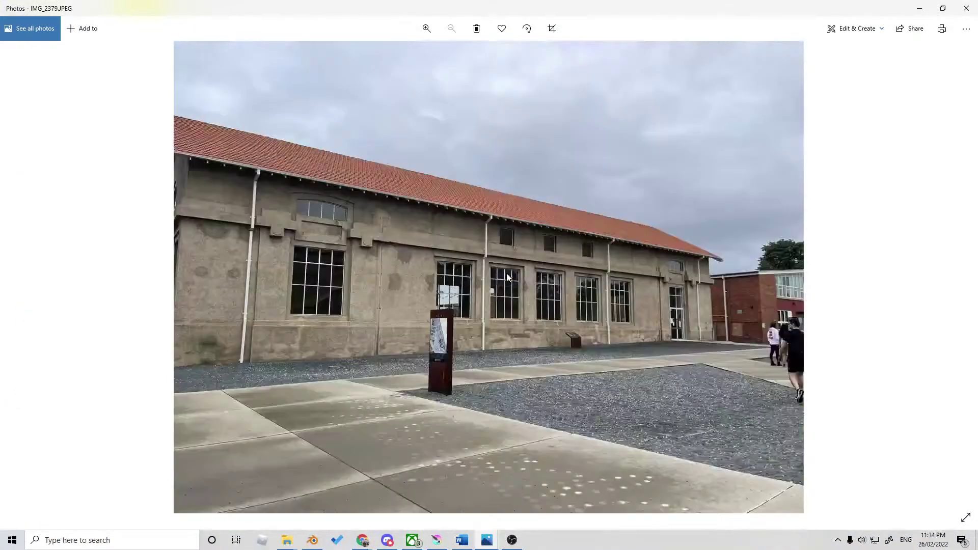
key(Right)
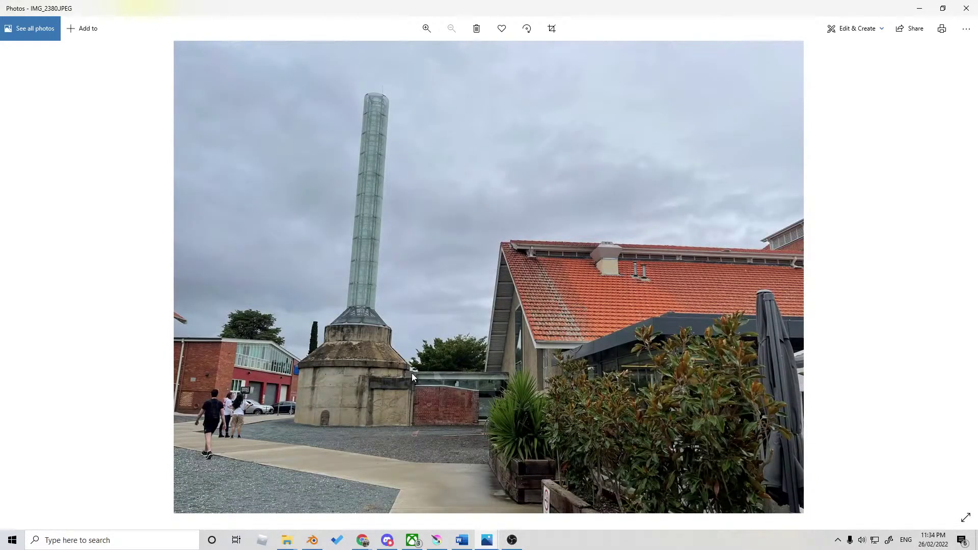
key(Right)
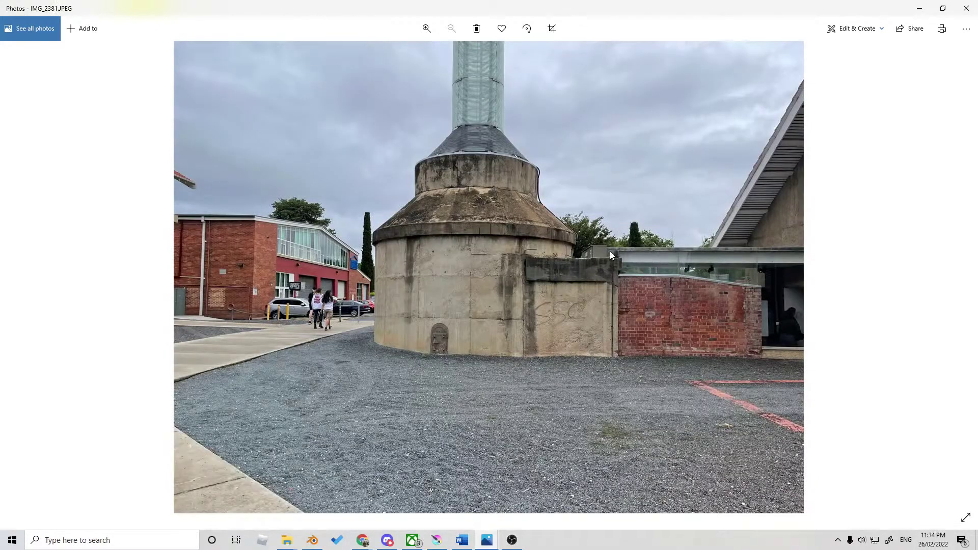
key(Right)
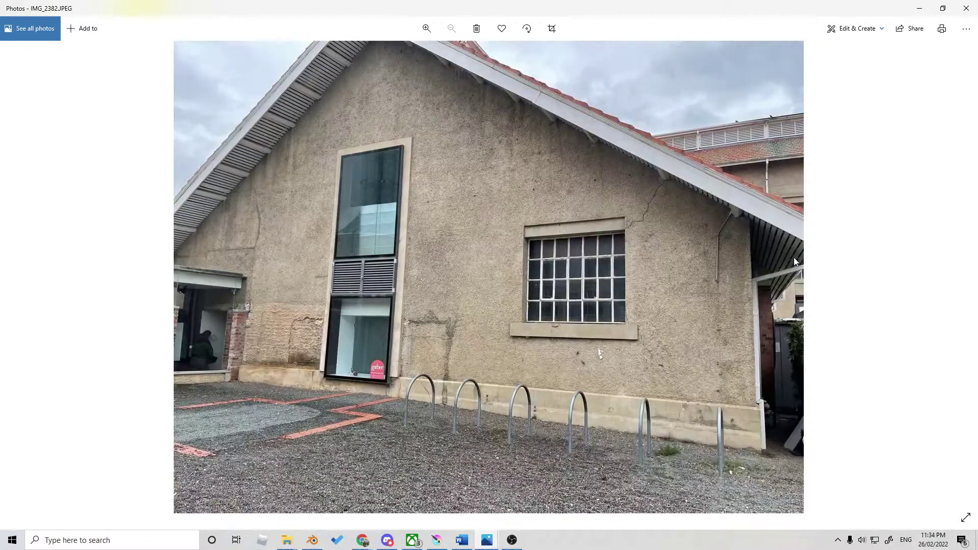
Step: Compare the tower base and gable wall photos, and browse forward to IMG_2387.JPEG to examine the tower shaft and long building's facades
key(Left)
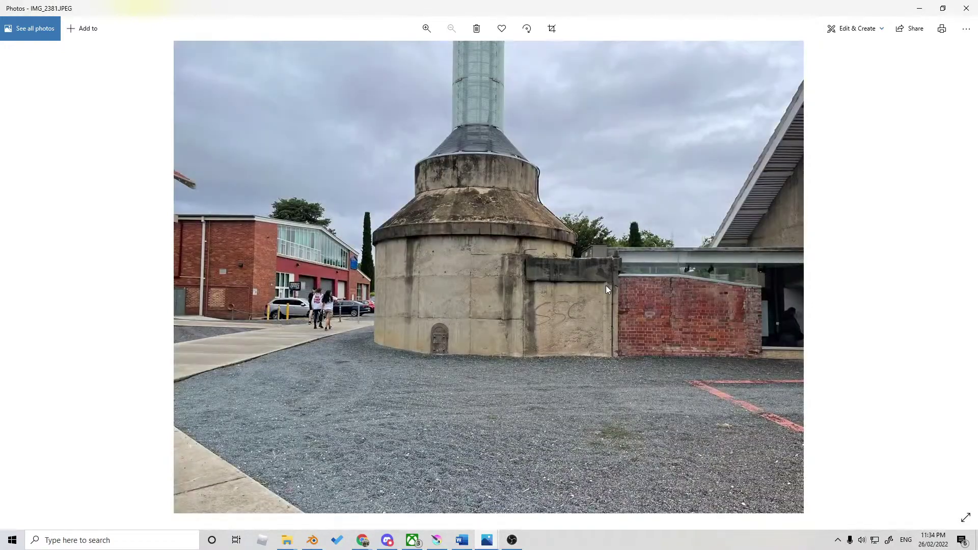
key(Right)
key(Right)
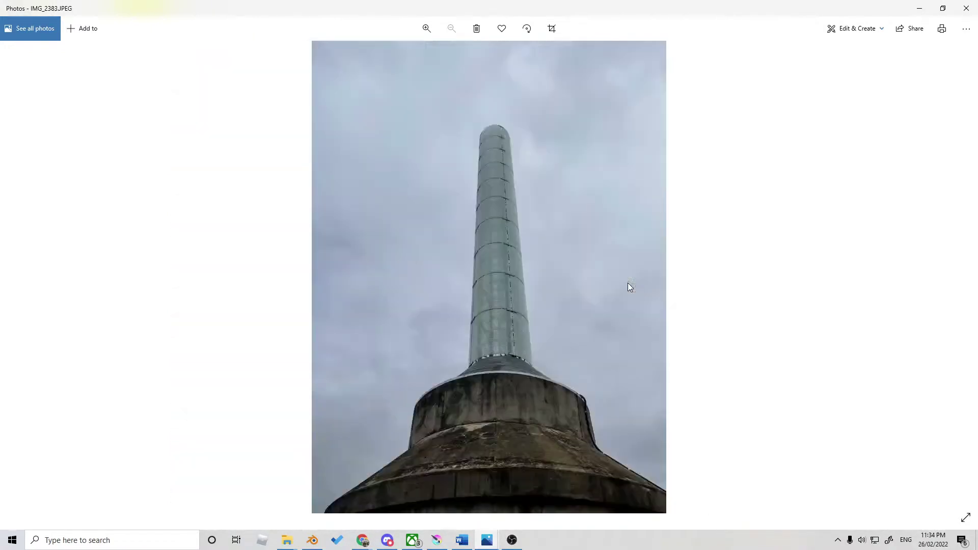
key(Right)
key(Right)
key(Right)
key(Right)
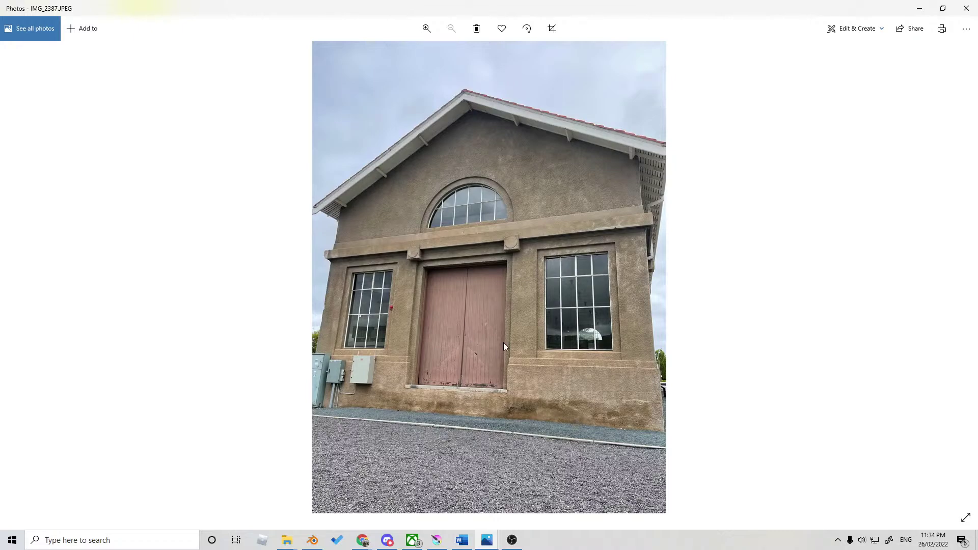
Step: Browse back to IMG_2381.JPEG, examining the long building's side wall and how the brick wall joins the tower base
key(Left)
key(Left)
key(Left)
key(Left)
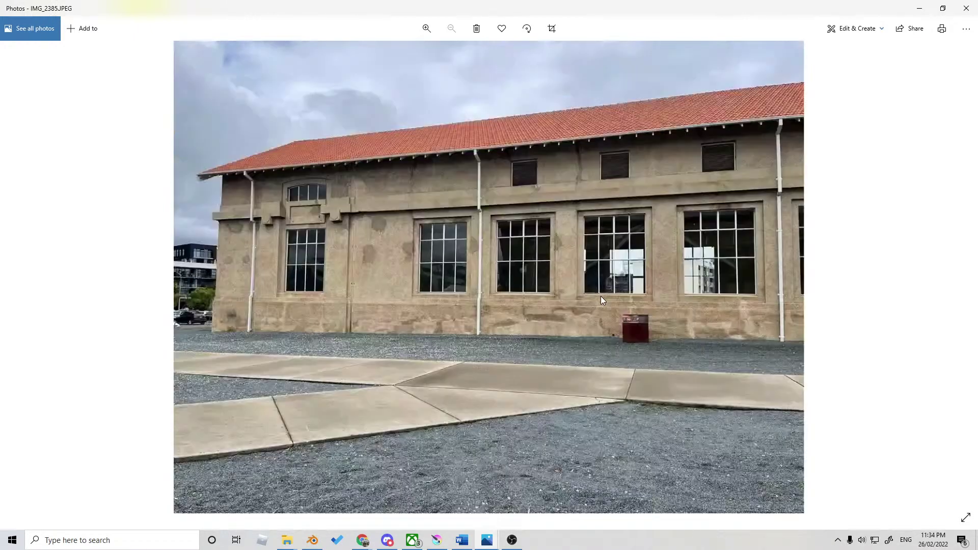
key(Left)
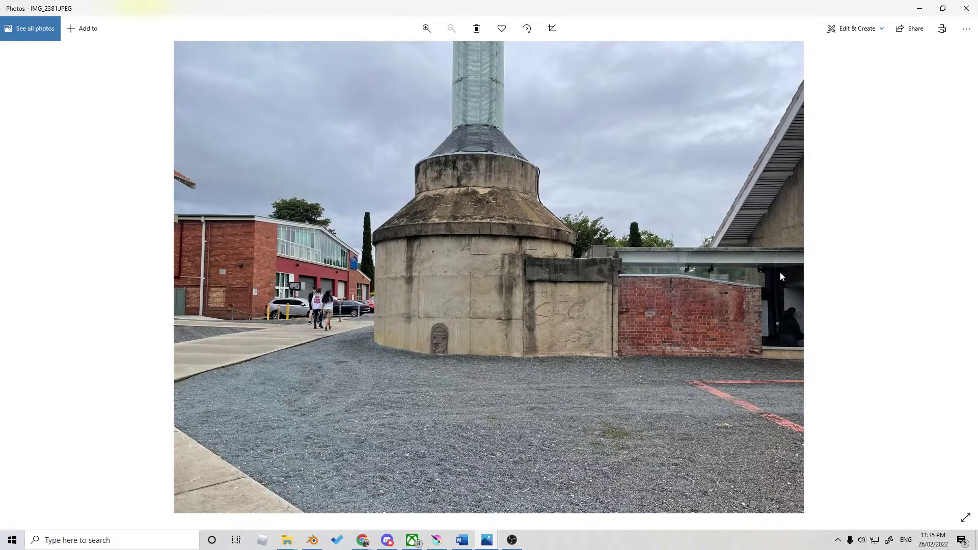
Step: Put away the photo and folder windows, examine the brick wall in 1645845979777263.jpg up close, and return to the wall model in Blender
click(919, 8)
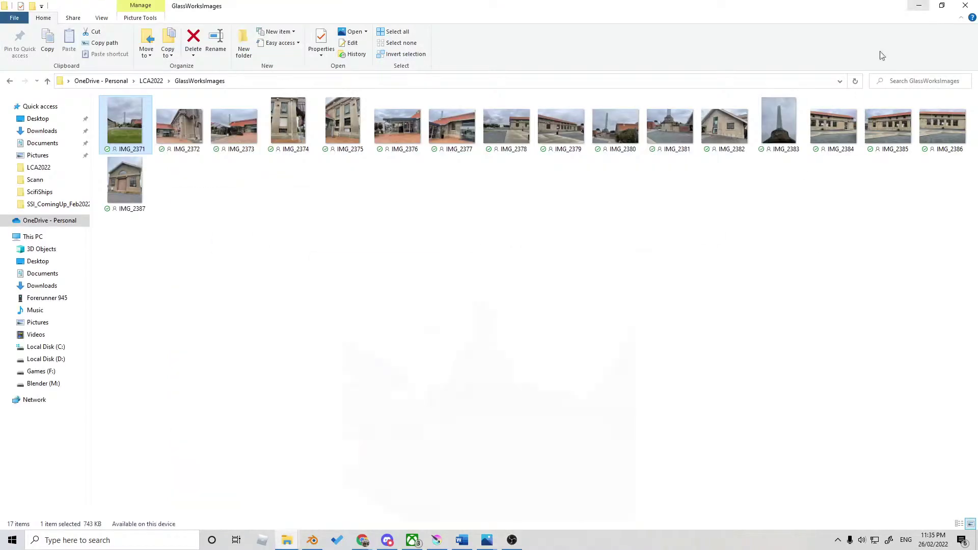
click(920, 11)
scroll(484, 353, up, 5)
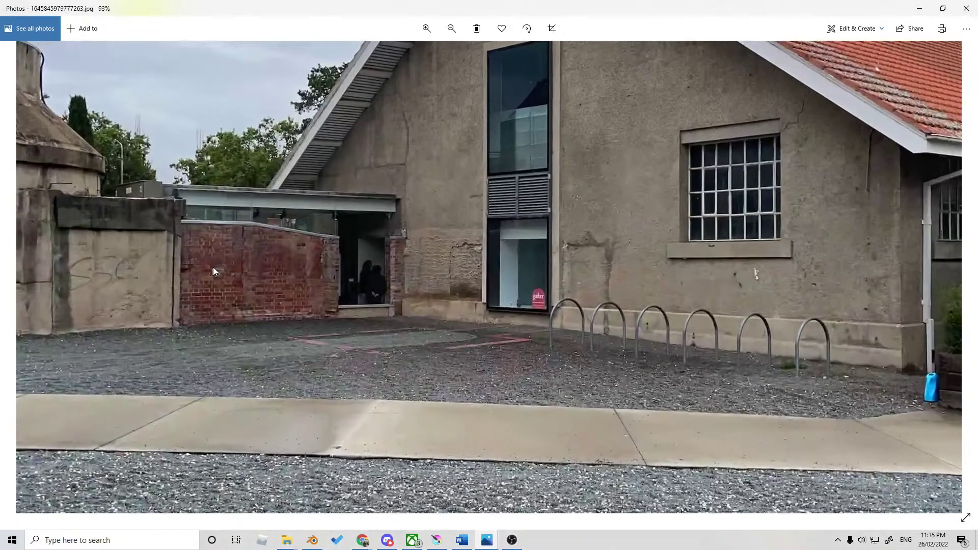
click(928, 9)
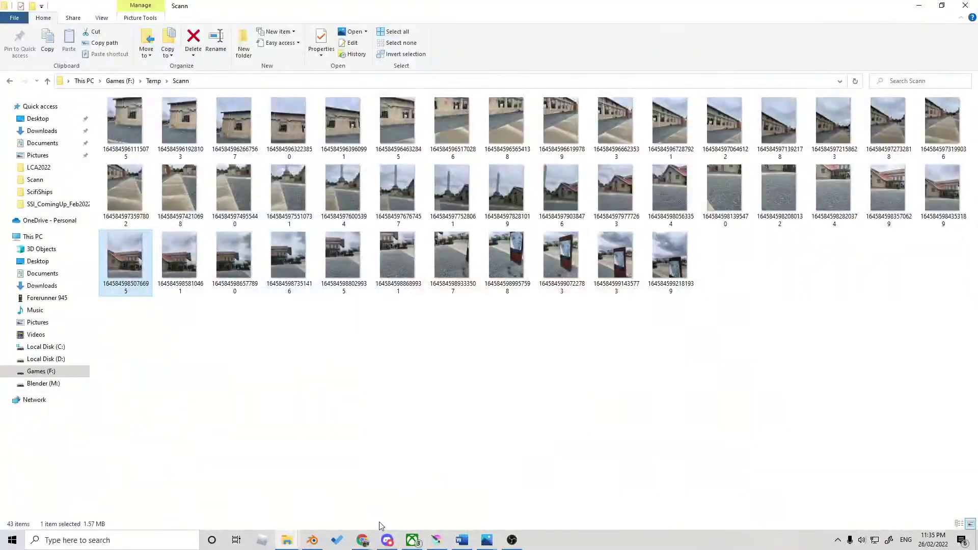
click(319, 542)
scroll(538, 292, up, 3)
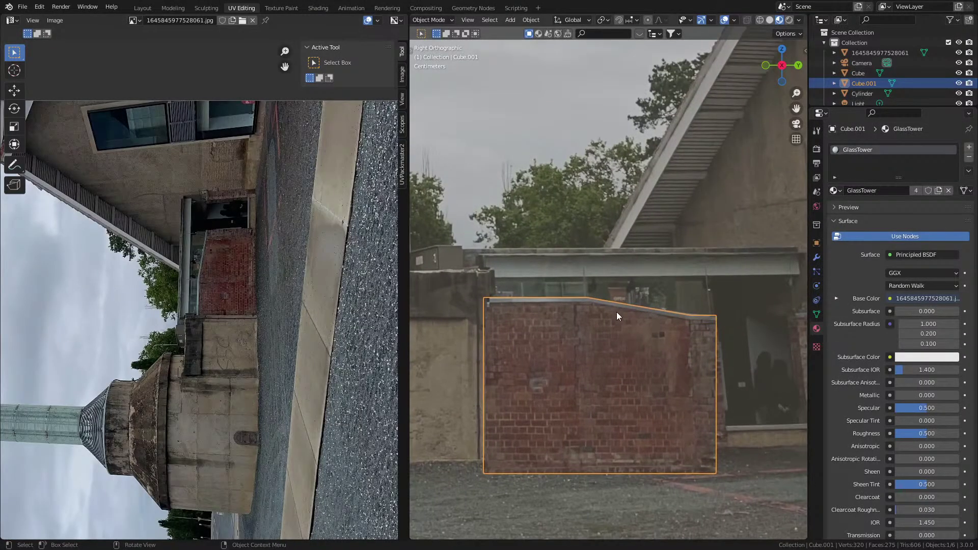
Step: Add a cube and shrink it to fit over the left end of the pale fascia above the brick wall
scroll(535, 300, down, 2)
key(shift+a)
mouse_move(515, 261)
click(566, 270)
key(Tab)
key(s)
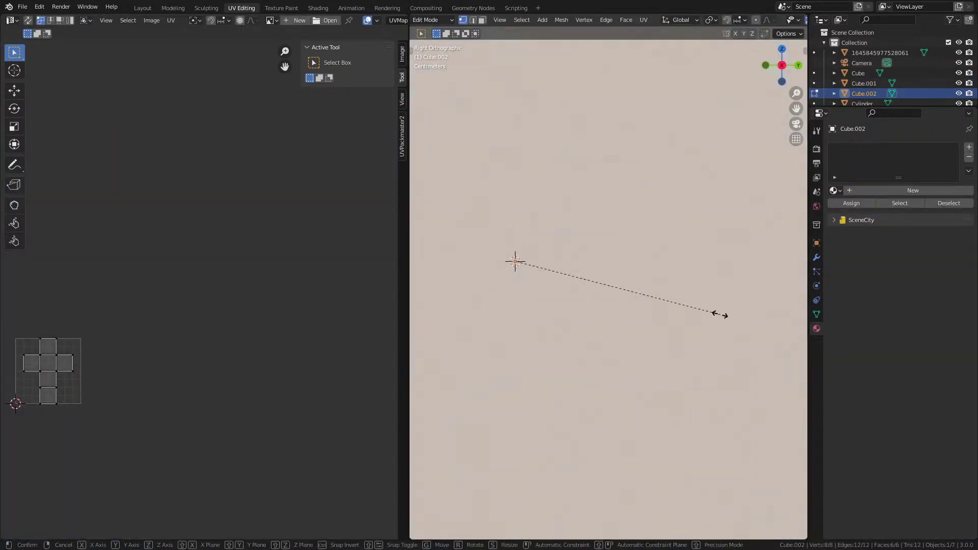
click(530, 261)
scroll(617, 285, up, 2)
key(s)
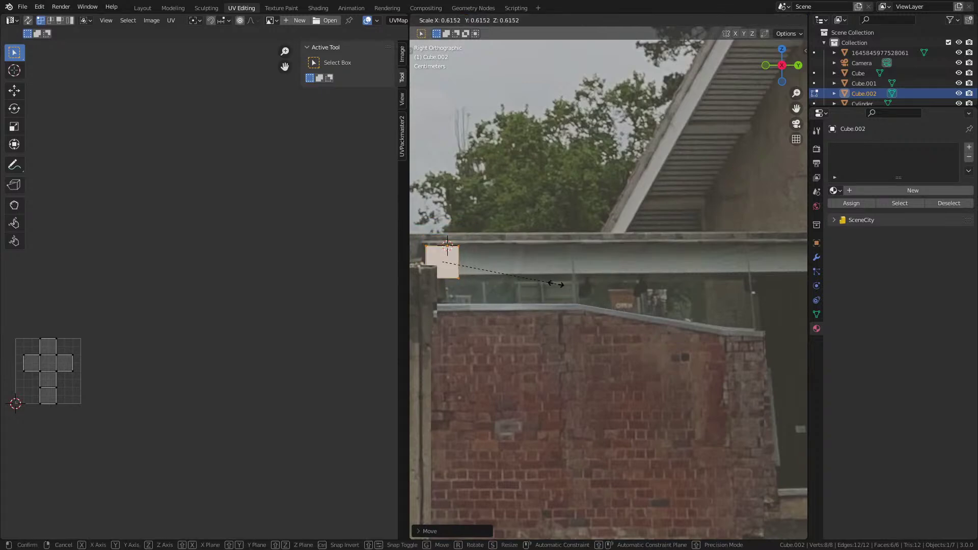
click(540, 281)
Step: Delete every face of the small cube except the one facing the right orthographic view
middle_drag(477, 310, 749, 335)
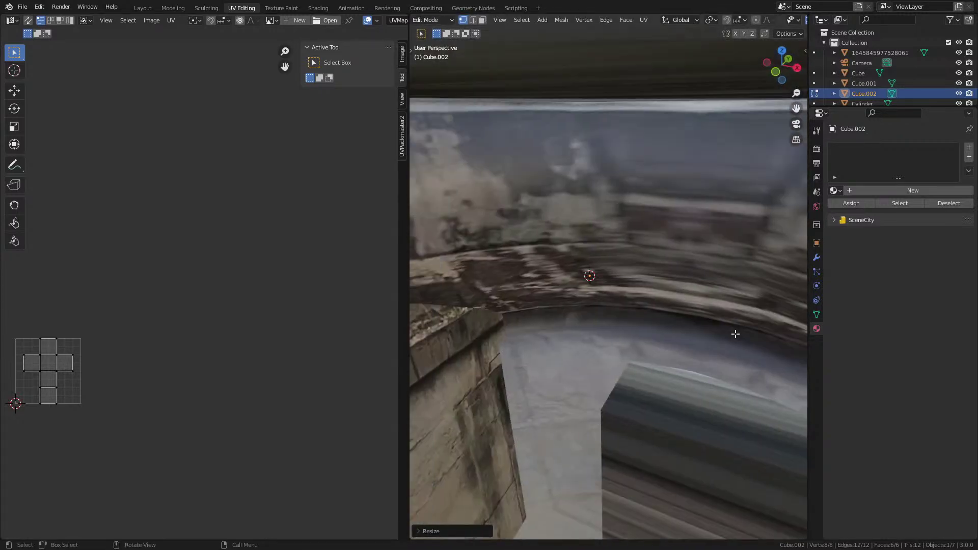
key(shift+z)
mouse_move(574, 306)
middle_down()
mouse_move(596, 301)
mouse_move(580, 286)
middle_up()
click(580, 286)
key(x)
click(576, 308)
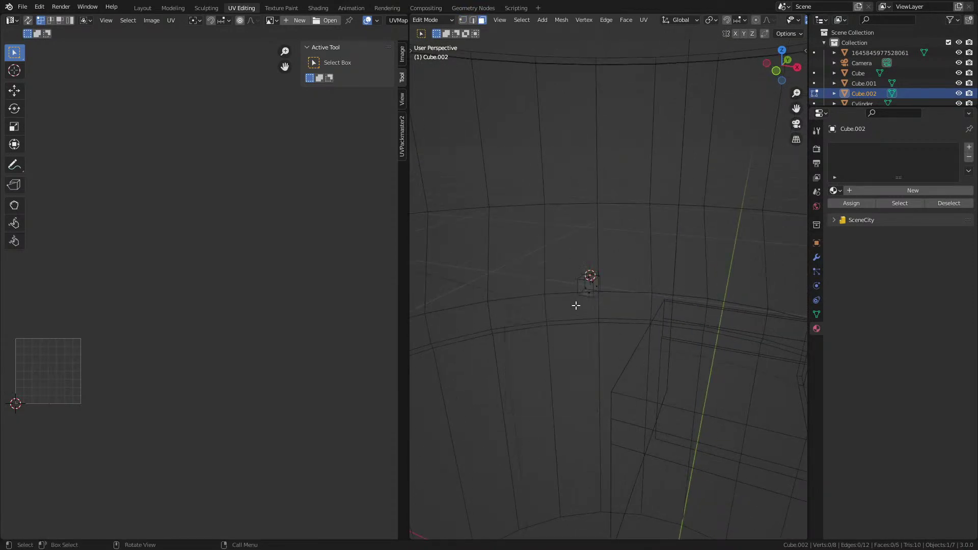
key(ctrl+z)
key(x)
click(565, 265)
key(KP_3)
key(z)
click(582, 308)
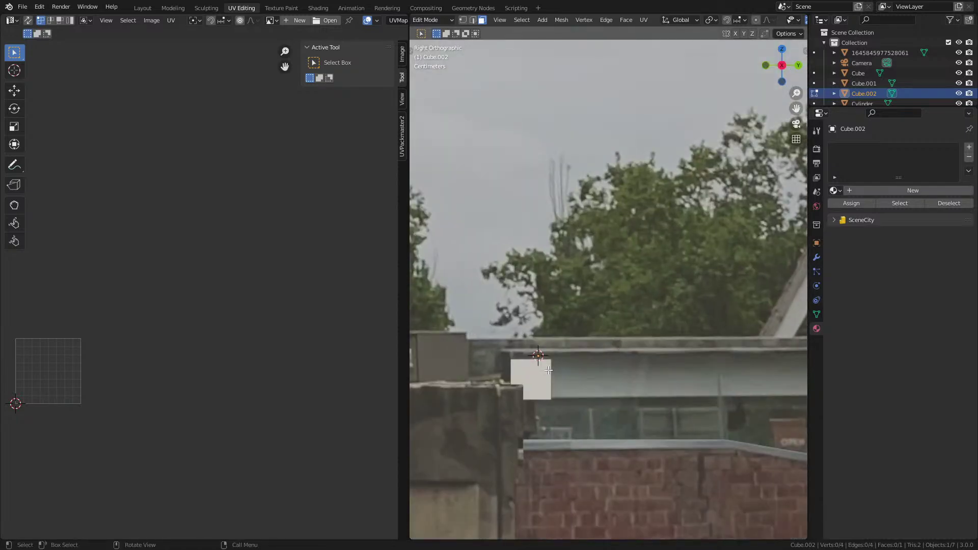
Step: Move and scale the remaining face so its height matches the left end of the photo's fascia
scroll(577, 382, down, 3)
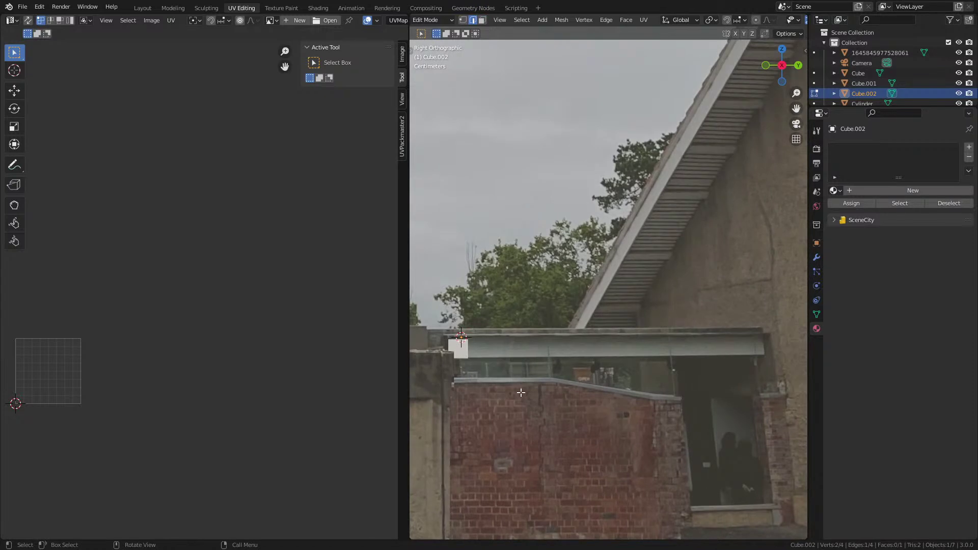
key(a)
key(g)
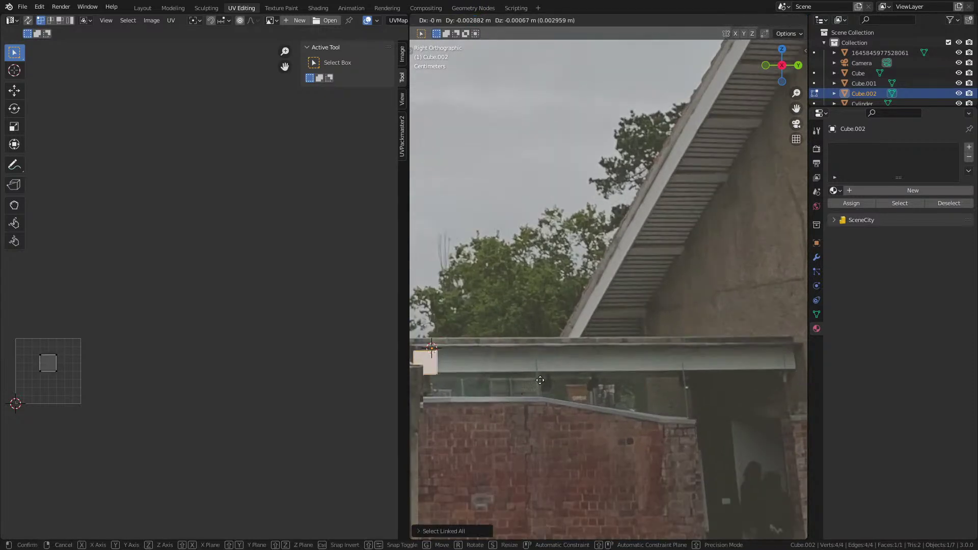
click(575, 397)
key(s)
click(590, 419)
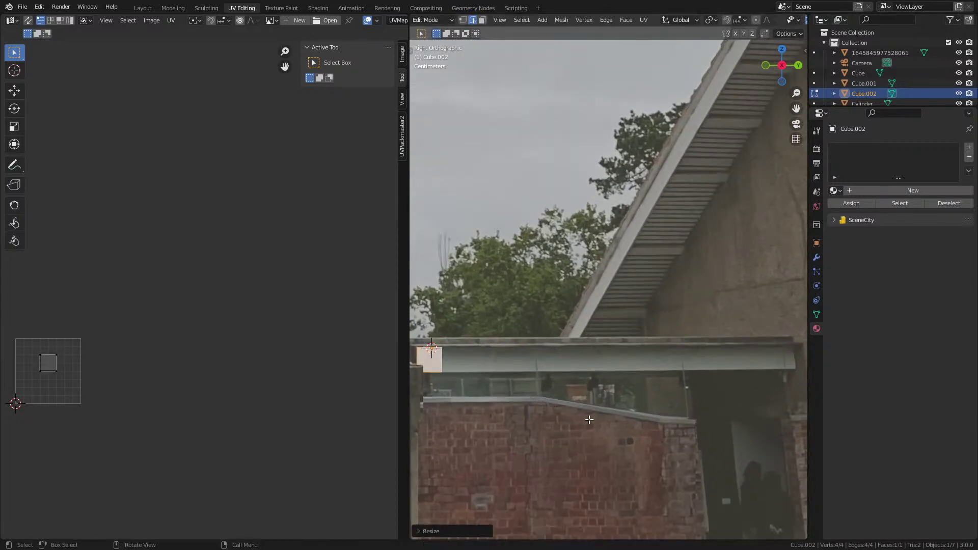
Step: Extend the face's right edge about 0.47 m along Y and fine-tune it to the fascia's end above the doorway
click(441, 358)
scroll(548, 375, down, 2)
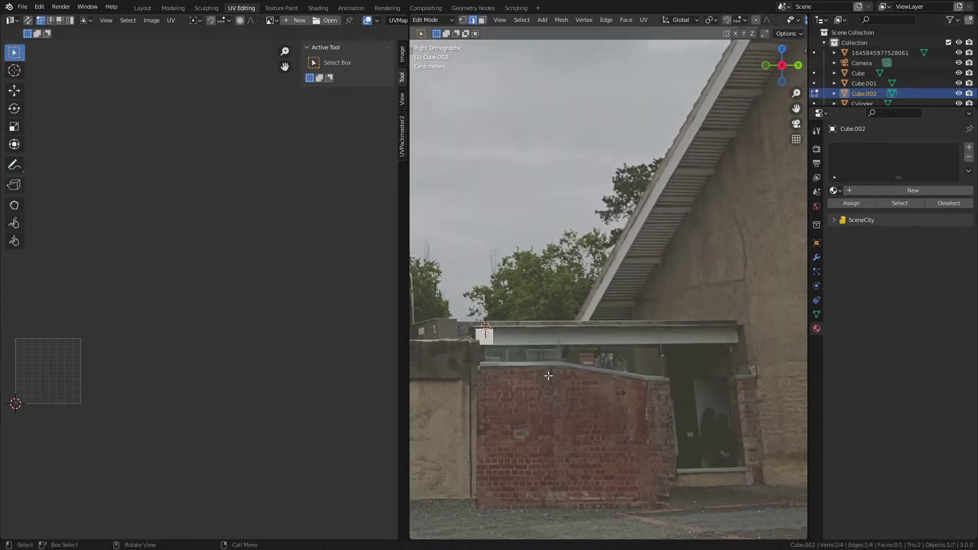
key(g)
key(y)
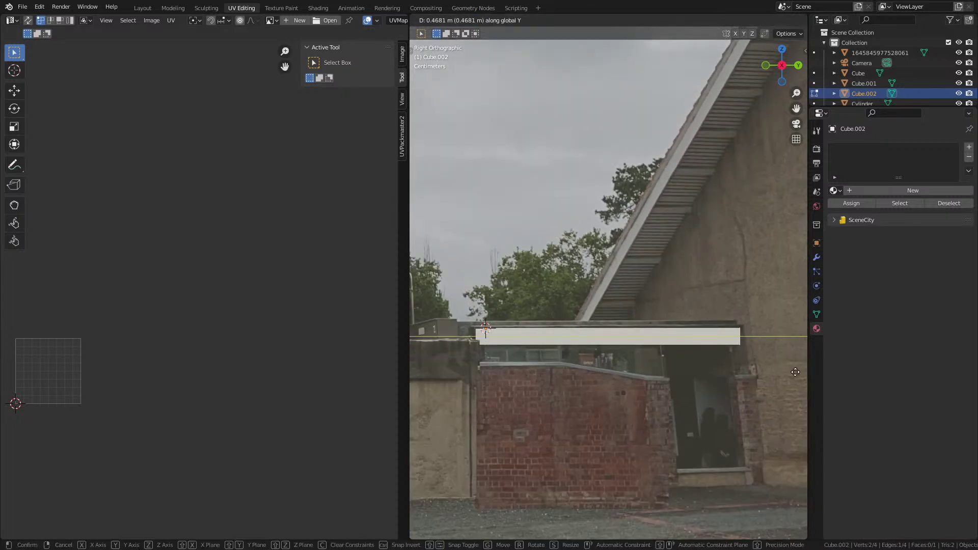
click(795, 372)
scroll(607, 340, up, 5)
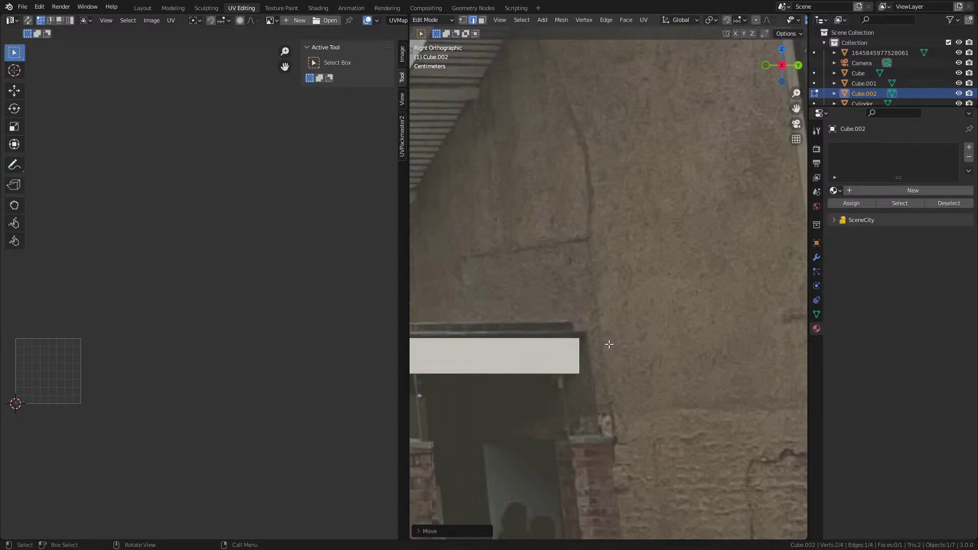
scroll(607, 339, up, 2)
key(g)
key(y)
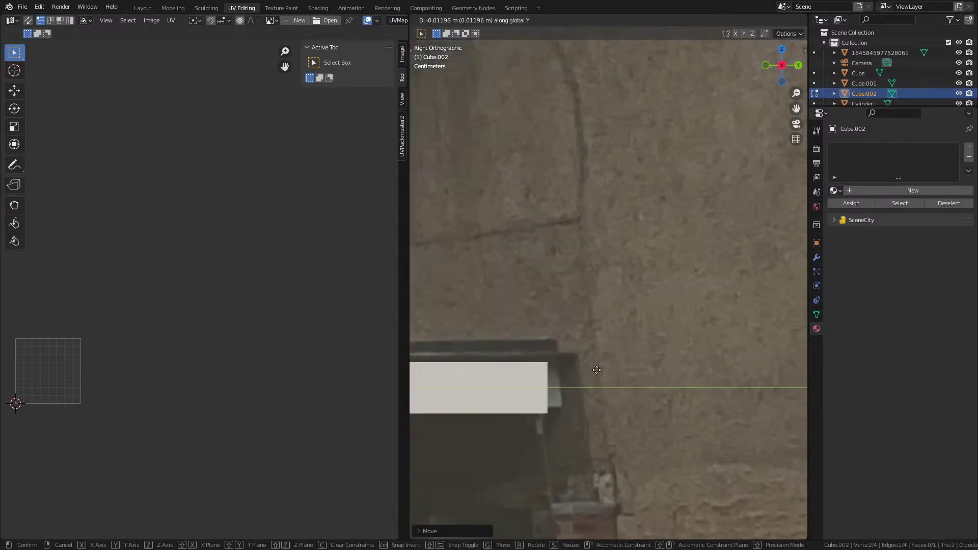
click(601, 370)
Step: Add a lengthwise loop cut through the fascia strip and bevel it out close to the upper and lower edges
scroll(601, 357, down, 6)
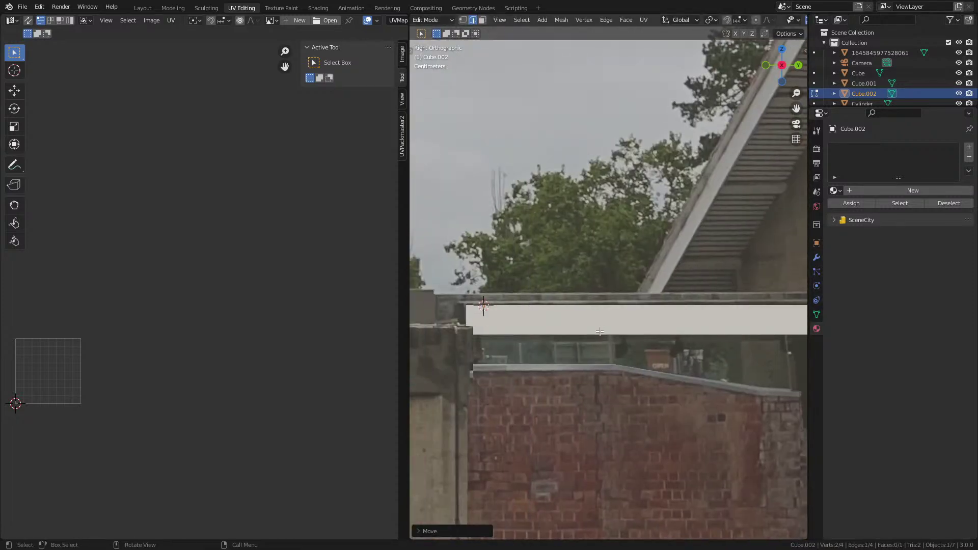
click(469, 317)
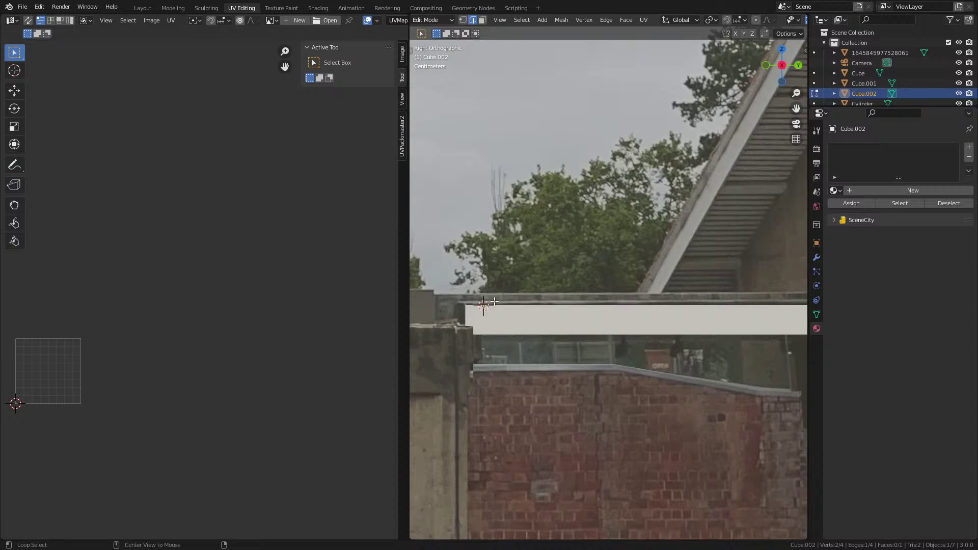
key(ctrl+l)
middle_drag(479, 319, 568, 371)
key(ctrl+r)
click(576, 384)
right_click(584, 398)
key(ctrl+b)
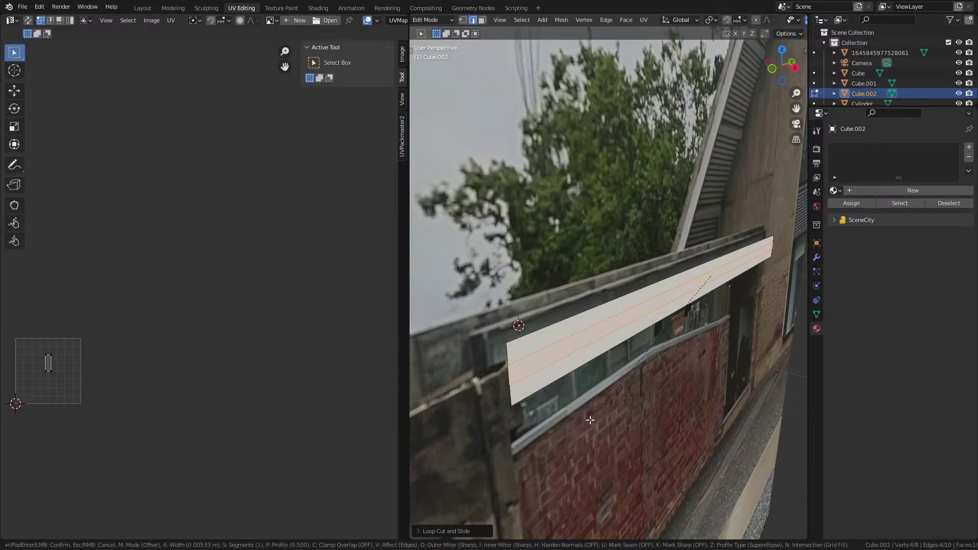
click(527, 371)
Step: Extrude the thin upper and lower faces of the fascia strip outward as narrow ledges
key(3)
click(523, 342)
key(e)
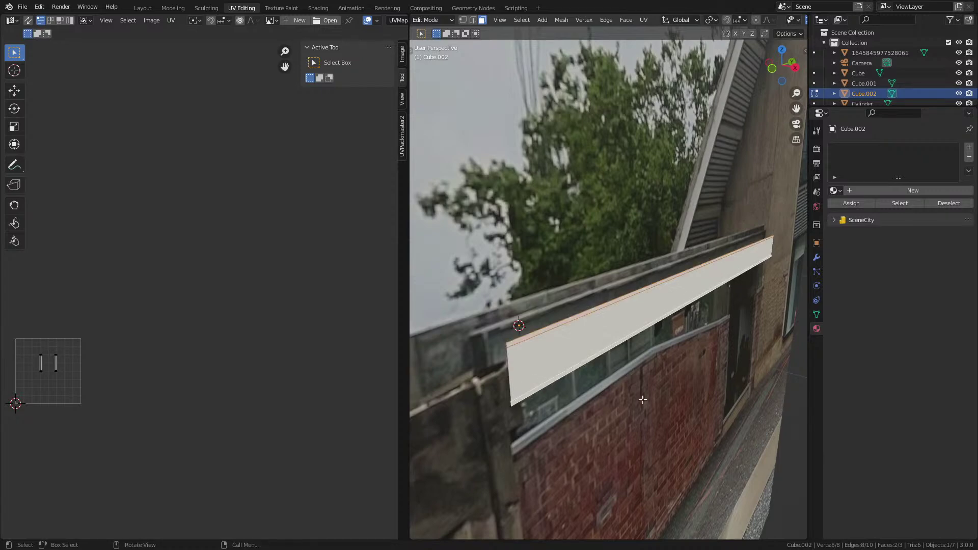
click(654, 424)
middle_drag(654, 424, 546, 411)
Step: Duplicate the fascia's central face, enlarge the copy behind the strip and scale it taller along Z
click(562, 372)
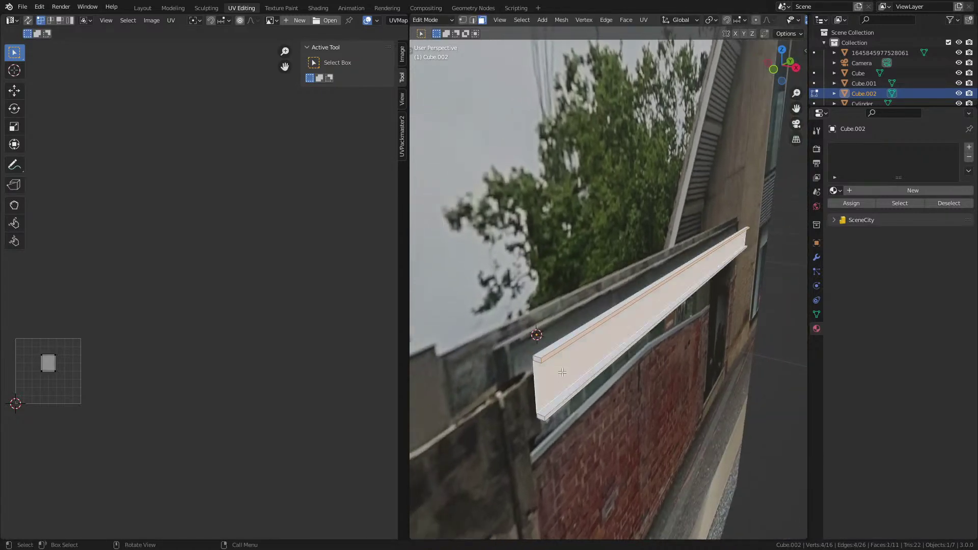
key(shift+d)
key(y)
right_click(597, 395)
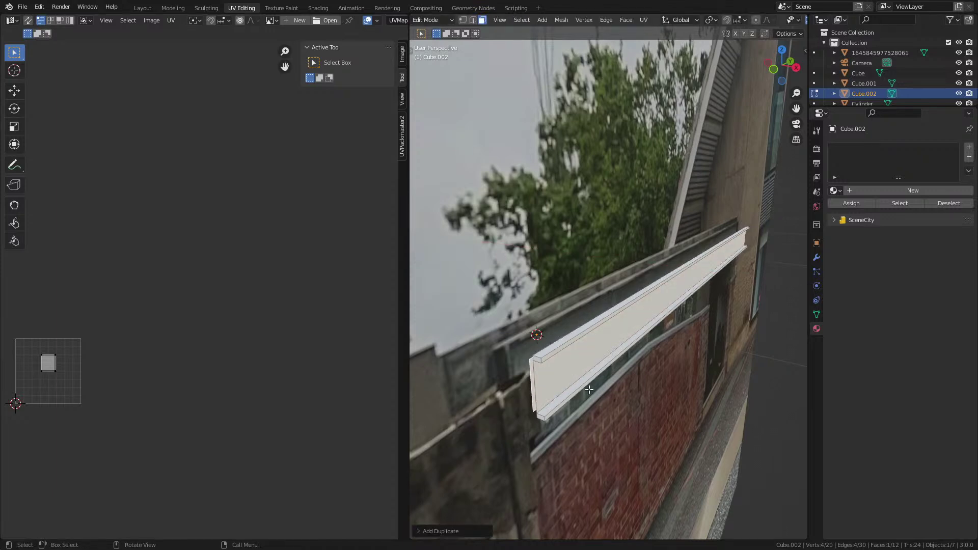
key(s)
key(z)
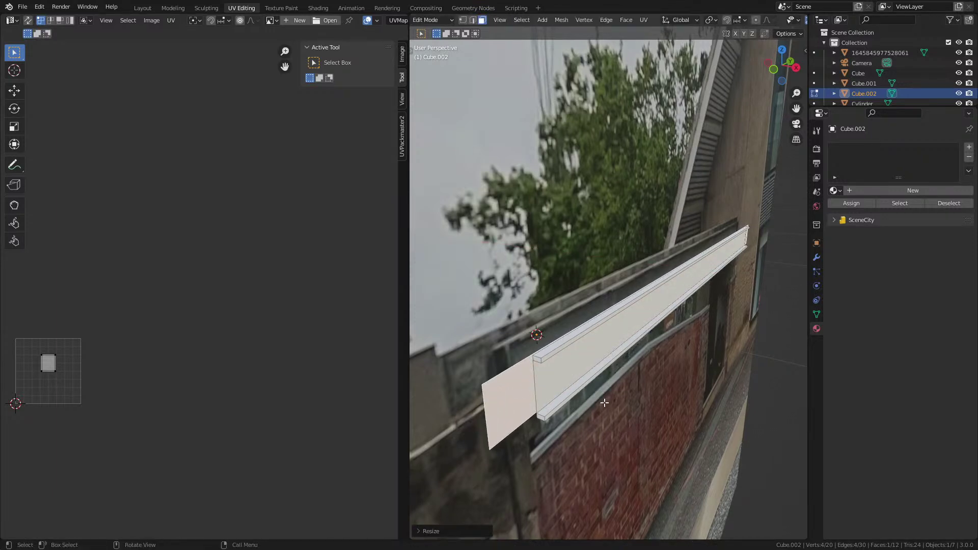
click(681, 481)
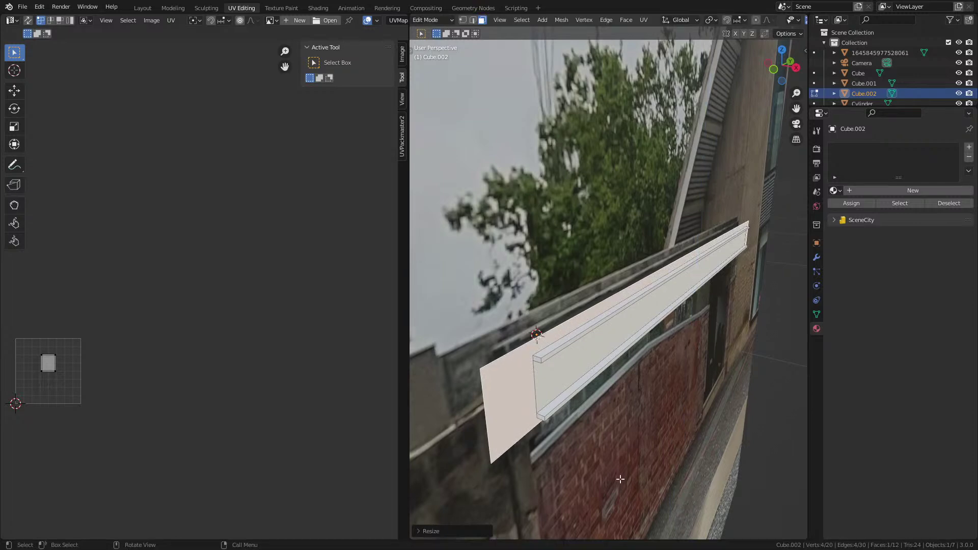
Step: Extrude the enlarged duplicate face into a thick backing beam behind the fascia
middle_drag(681, 481, 634, 448)
key(e)
click(603, 437)
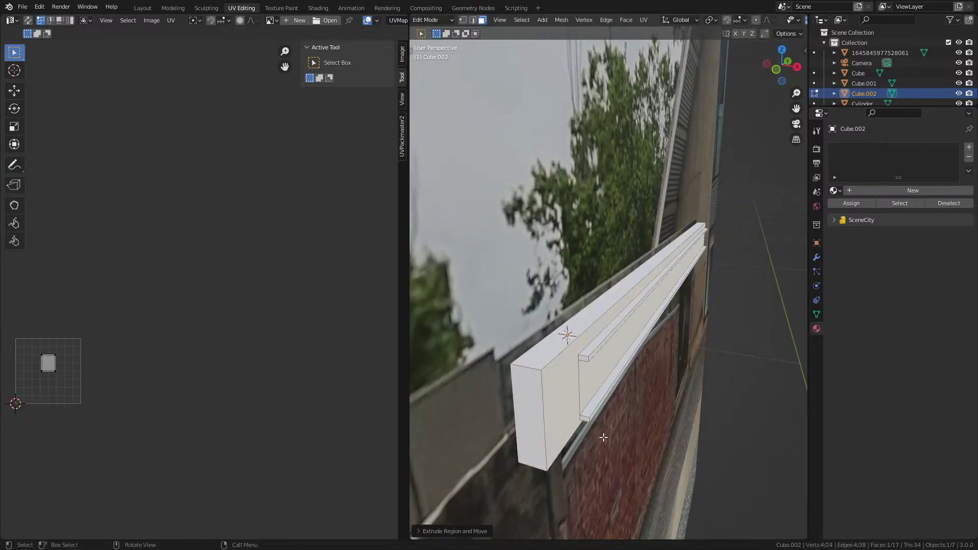
Step: Select the whole backing beam and scale it along Z to match the roof edge in the photo
key(KP_3)
shift+middle_drag(603, 437, 644, 430)
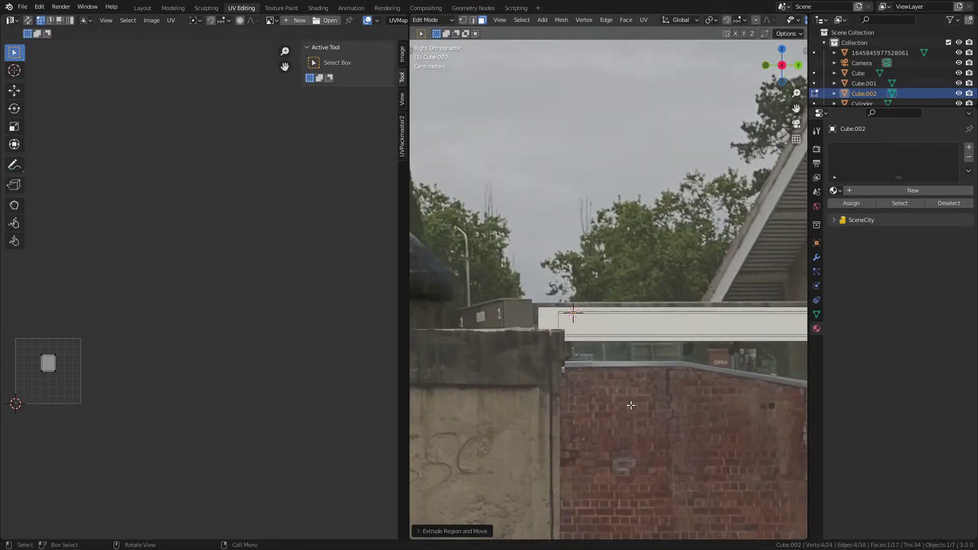
shift+middle_drag(690, 361, 638, 379)
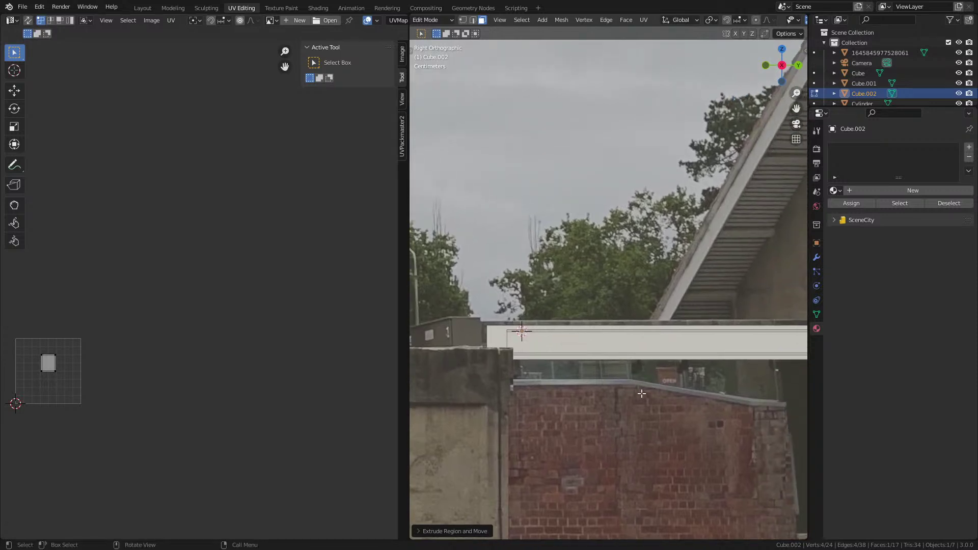
key(s)
key(z)
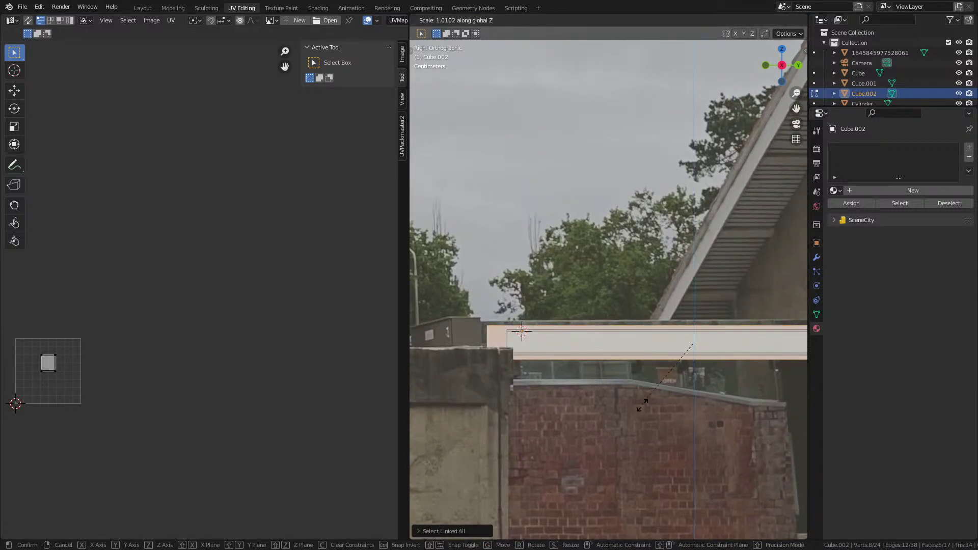
click(698, 126)
Step: Select the four vertices at the backing beam's doorway end and move them along Y to match the roof edge
middle_drag(720, 396, 708, 306)
key(1)
click(746, 315)
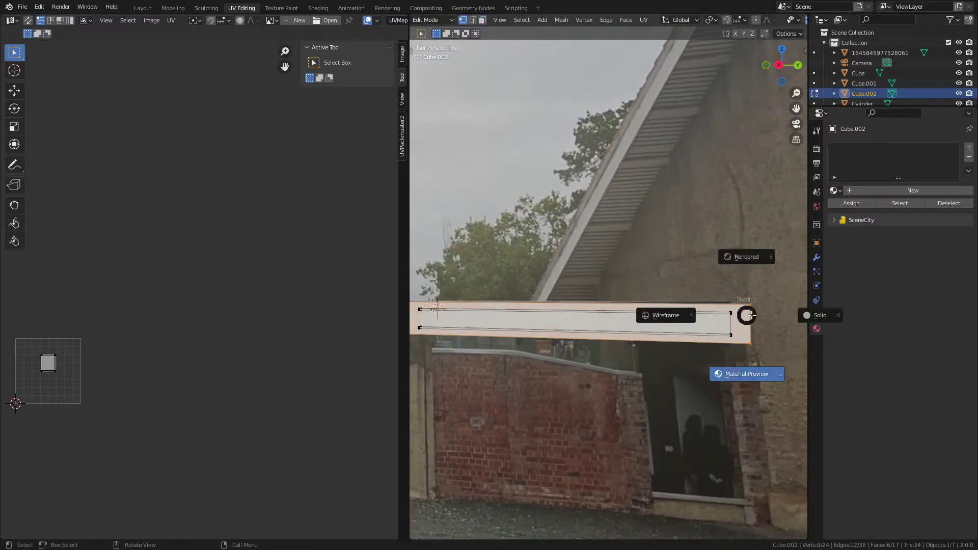
click(747, 306)
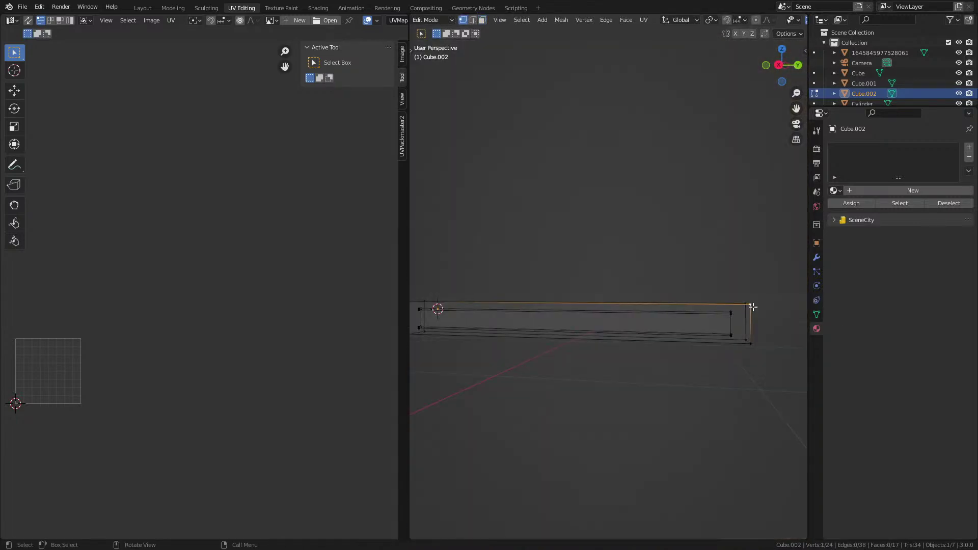
ctrl+click(761, 353)
ctrl+click(757, 331)
key(KP_3)
key(z)
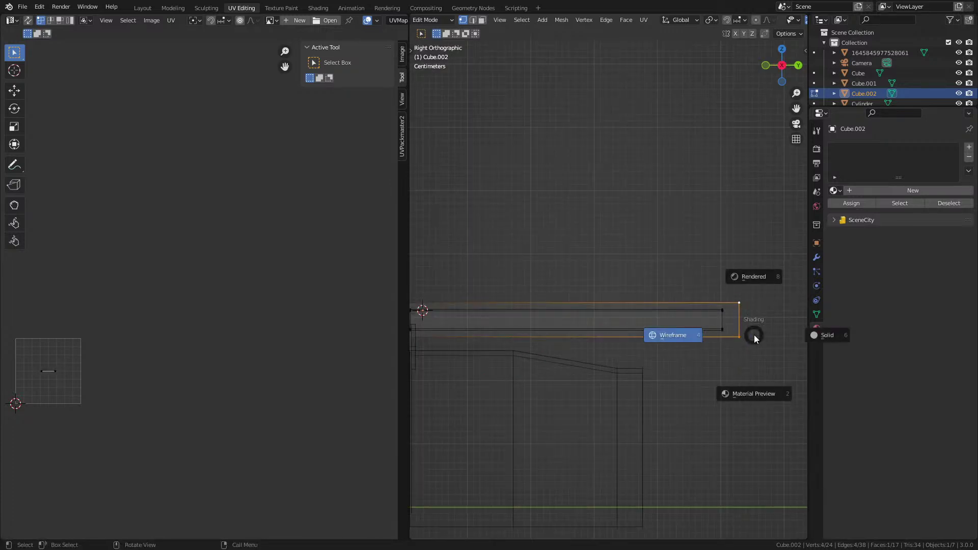
click(773, 391)
key(g)
key(y)
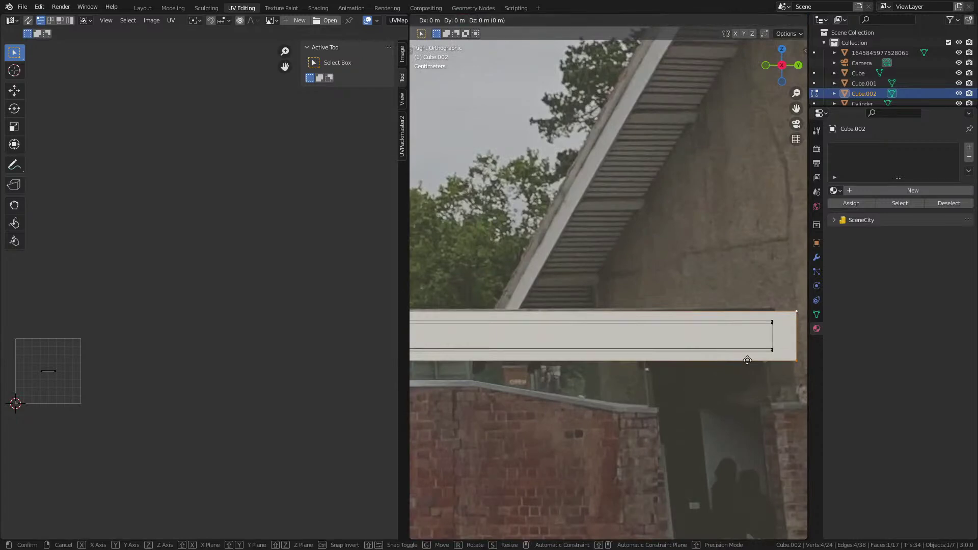
click(525, 338)
Step: Duplicate the backing beam's end face above the concrete wall and offset the copy along Y
scroll(524, 338, down, 3)
shift+middle_drag(453, 330, 628, 310)
scroll(589, 319, up, 5)
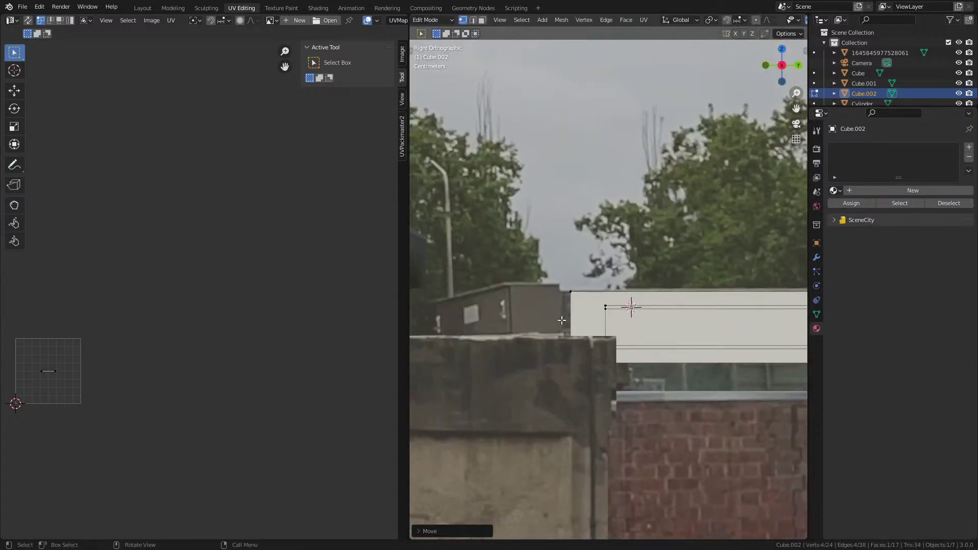
middle_drag(568, 301, 589, 353)
key(3)
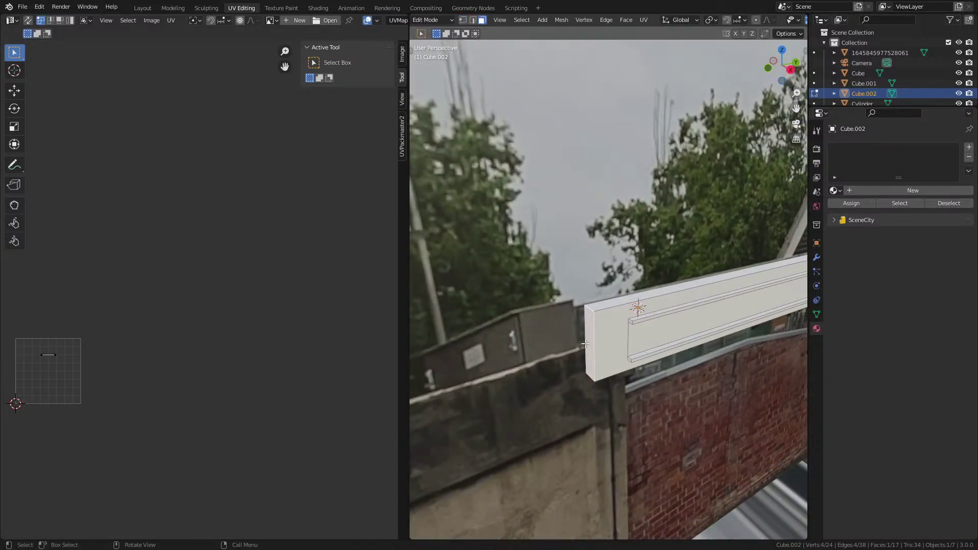
key(shift+d)
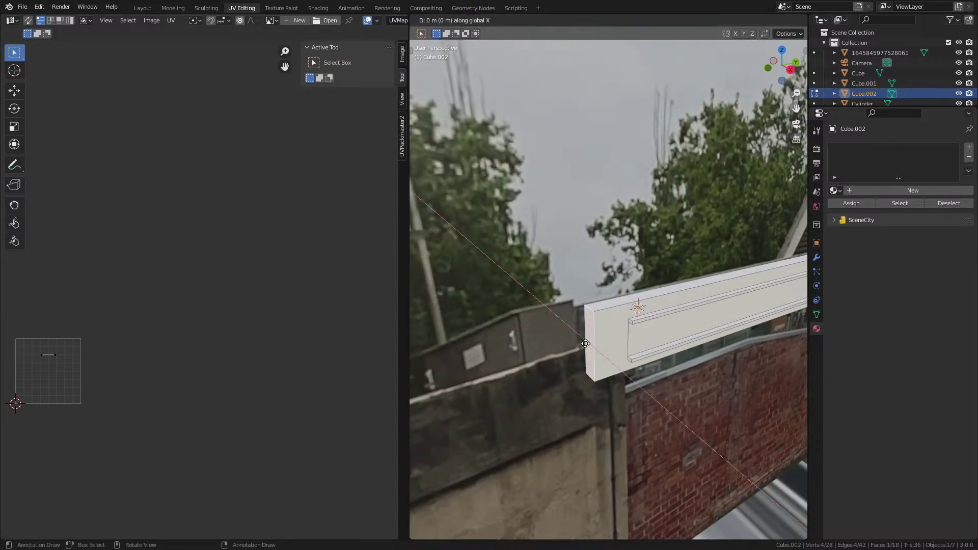
click(587, 361)
key(g)
key(y)
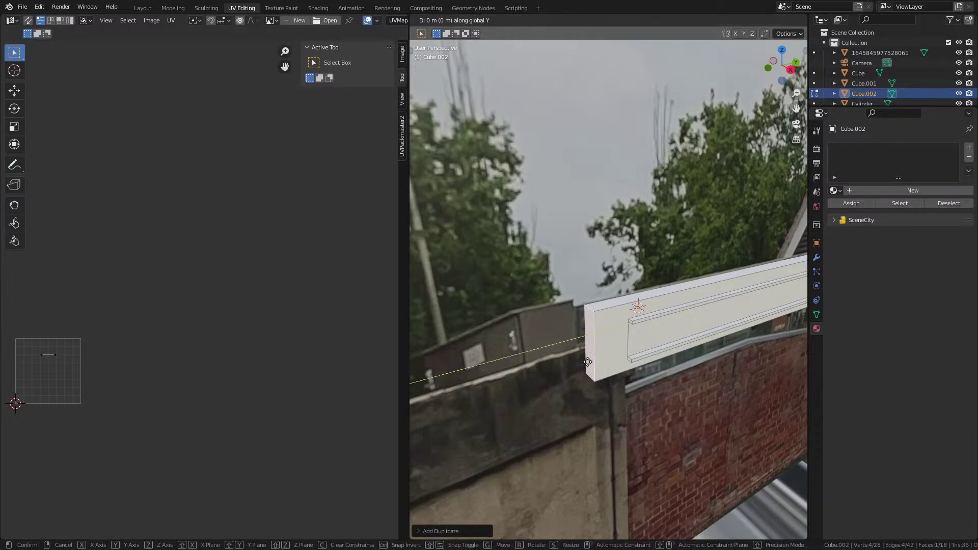
click(563, 370)
Step: Enlarge the duplicated end face slightly and shift it along Y against the beam's end
key(s)
click(631, 383)
key(g)
key(y)
click(662, 384)
Step: Extrude the enlarged end face along Y from the side view to form the block adjoining the beam
key(KP_3)
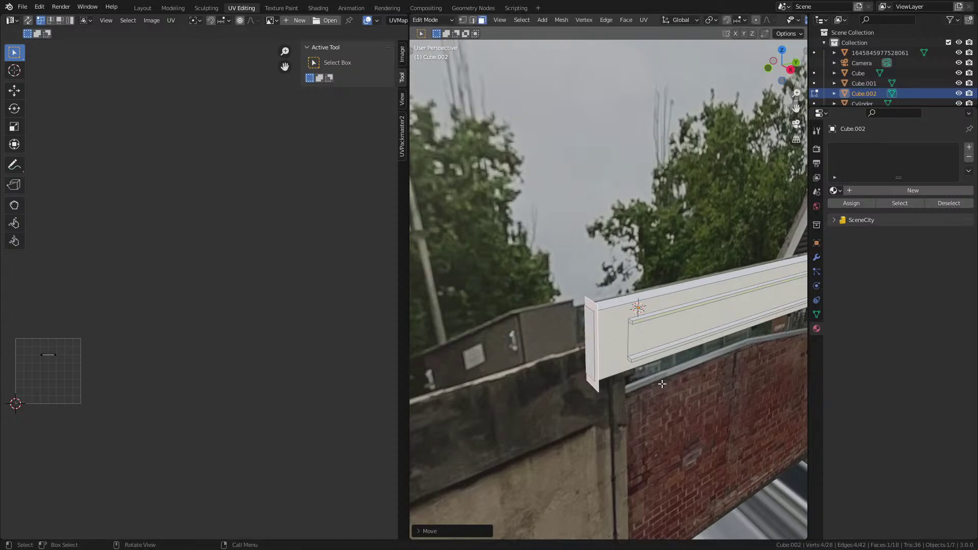
scroll(661, 384, up, 2)
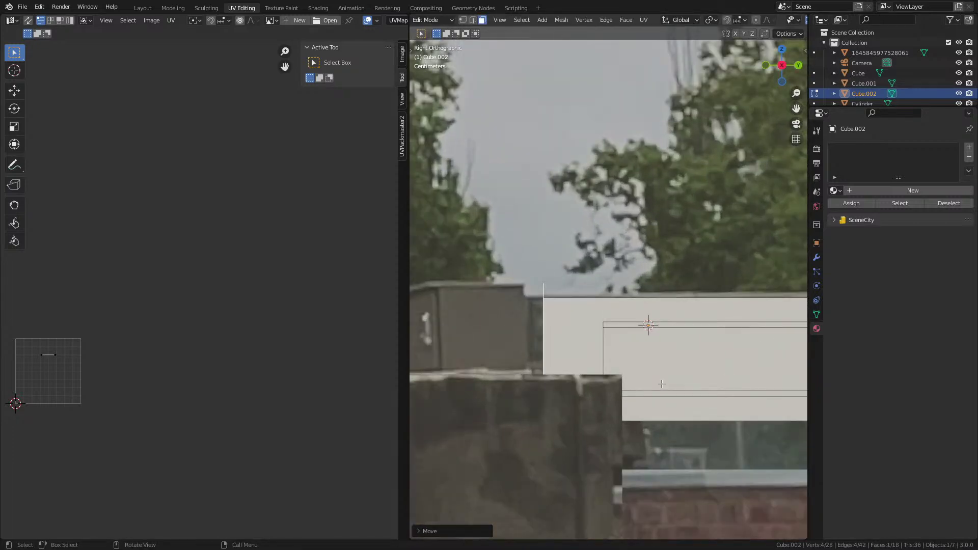
scroll(648, 362, down, 1)
key(e)
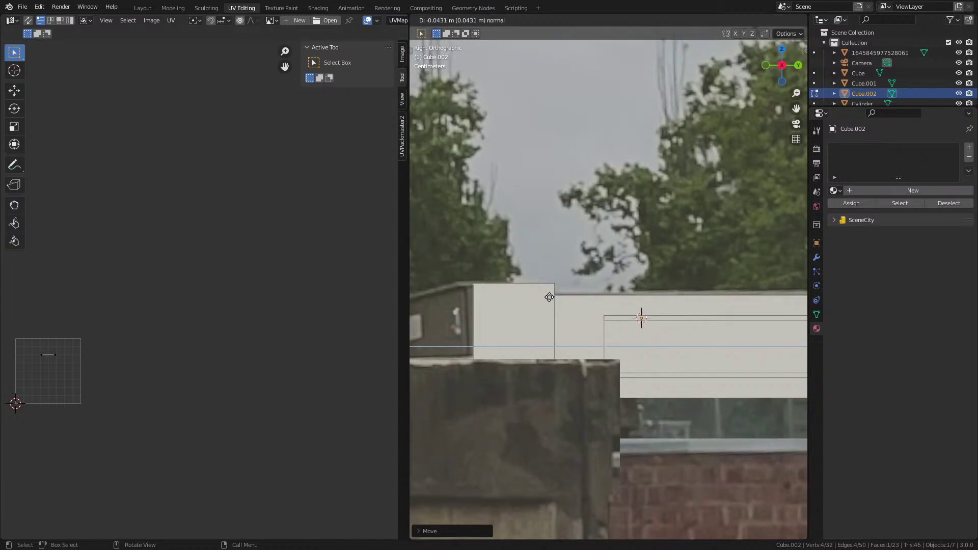
click(511, 320)
Step: Move the adjoining block's back side along X to deepen the block behind the beam
middle_drag(511, 321, 607, 378)
key(g)
key(y)
key(x)
click(426, 393)
key(Tab)
scroll(680, 384, down, 5)
scroll(607, 378, up, 2)
Step: Assign the GlassTower material to the beam and block mesh and project its UVs from the right orthographic view
key(Tab)
scroll(644, 341, up, 2)
click(834, 190)
click(861, 204)
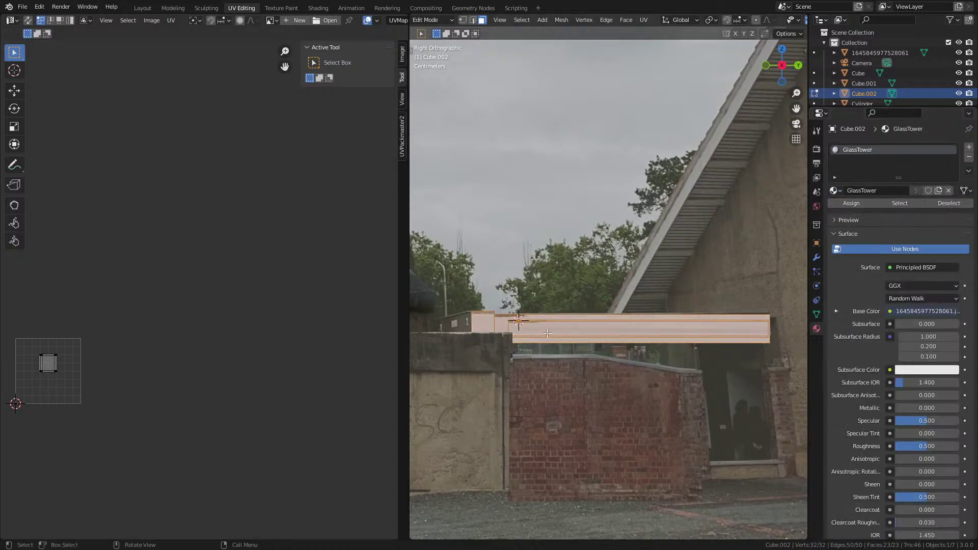
key(u)
click(566, 379)
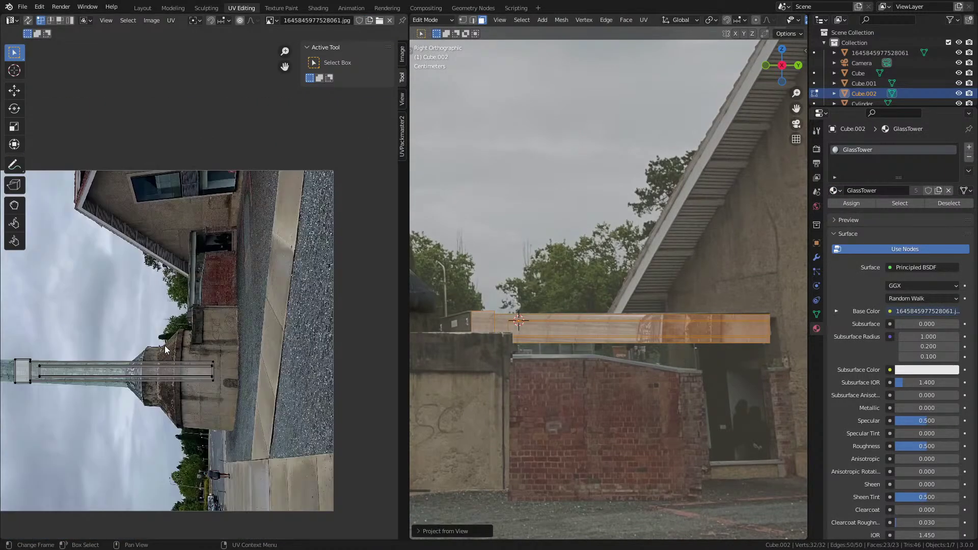
Step: Select all UVs of the beam and block and rotate them by 90 and another 180 degrees to follow the sideways photo
scroll(298, 319, up, 4)
text(ar90)
key(Return)
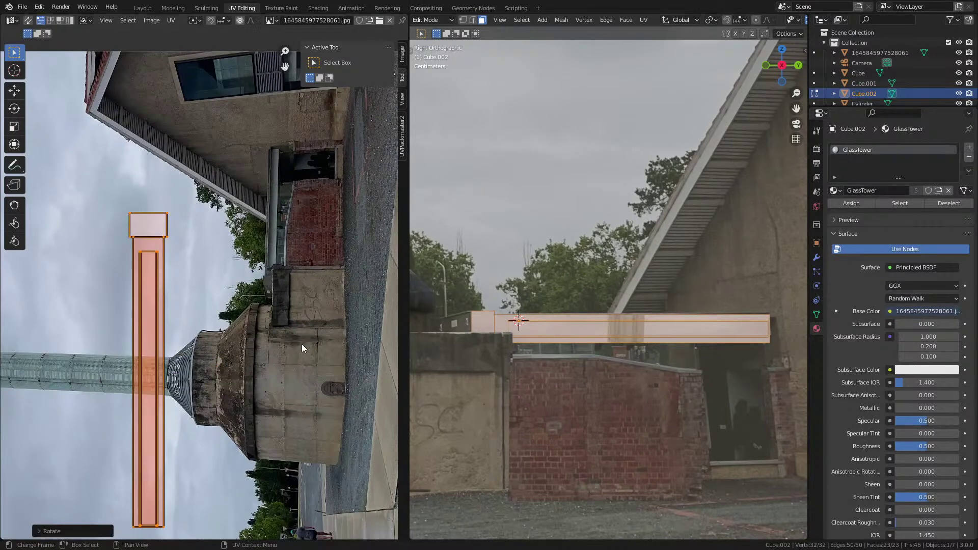
text(r180)
key(Return)
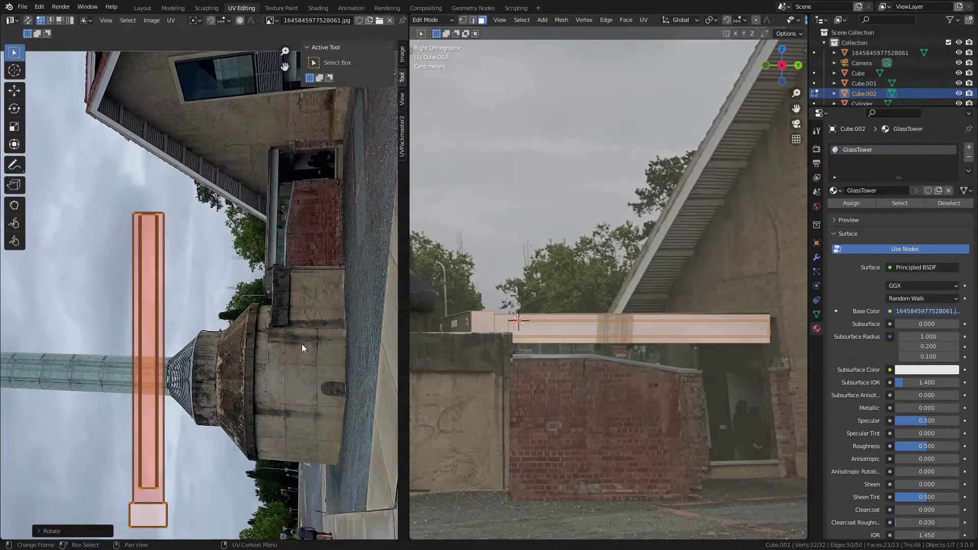
Step: Move, scale and roughly rotate the beam and block UVs over the roof beam in the photo
key(g)
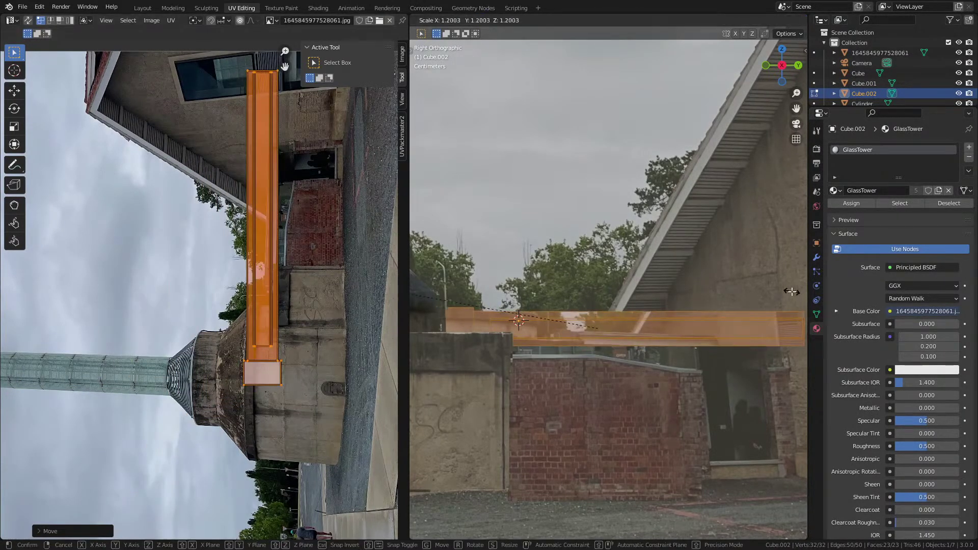
click(377, 359)
key(s)
click(326, 334)
scroll(317, 344, up, 3)
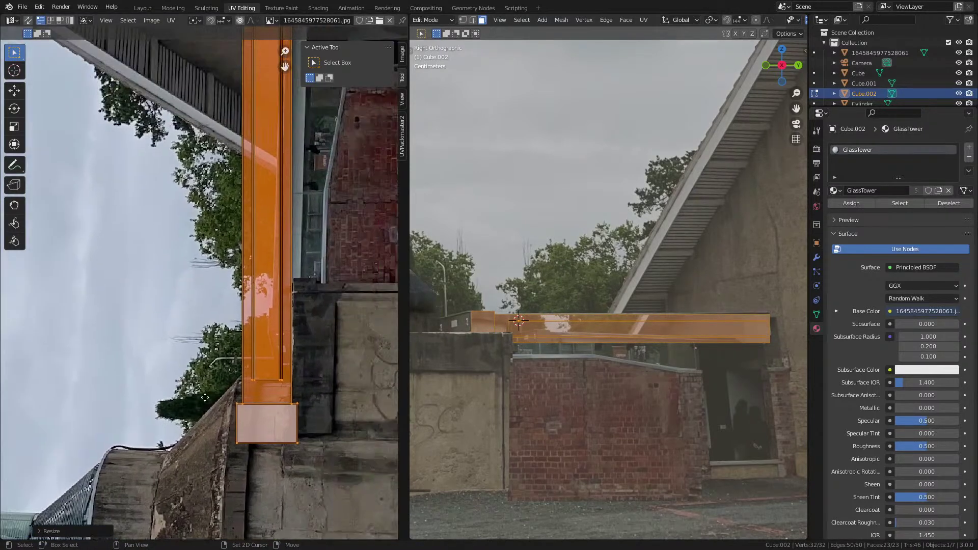
scroll(293, 315, down, 3)
key(g)
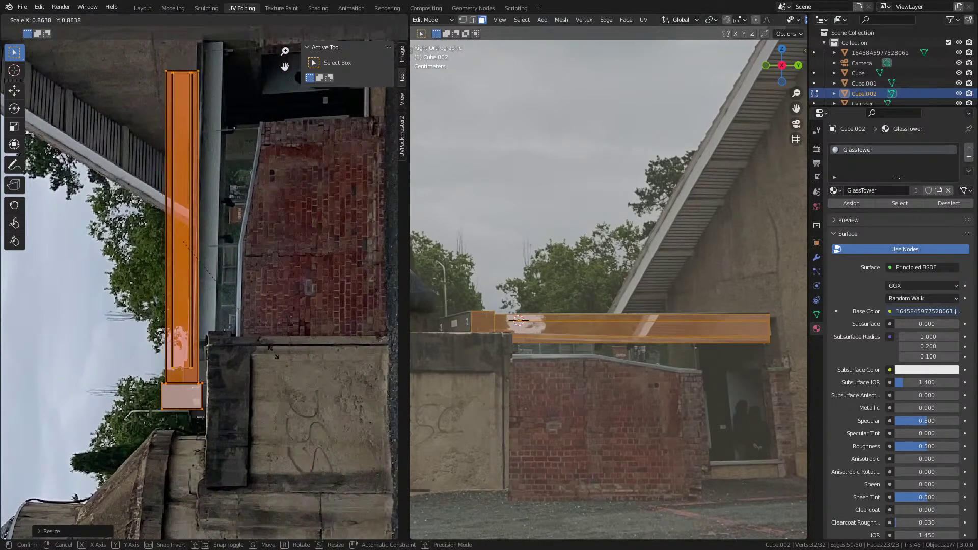
click(292, 317)
key(r)
click(295, 317)
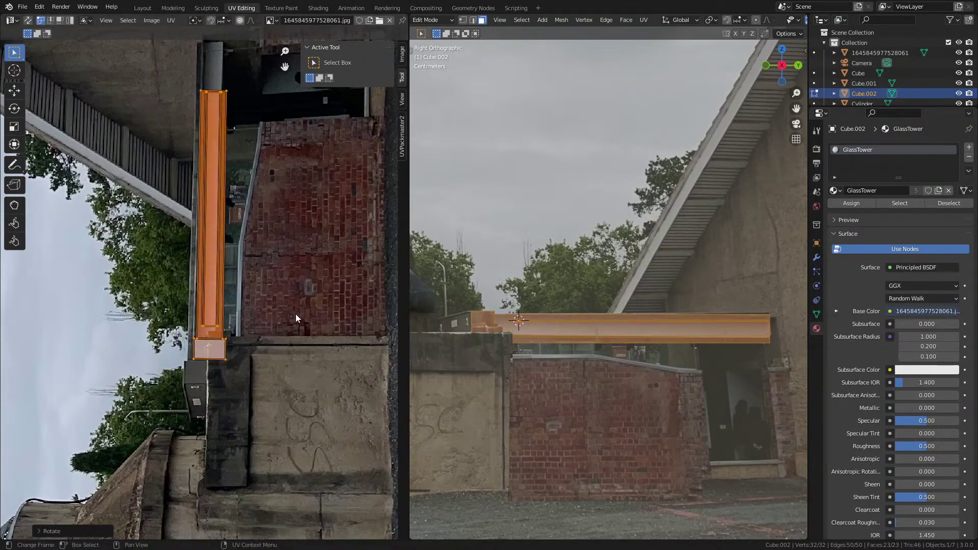
Step: Refine the rotation and scale of the UVs so they follow the length and tilt of the photographed beam
scroll(286, 315, up, 2)
right_click(300, 351)
key(Escape)
key(r)
click(309, 311)
key(s)
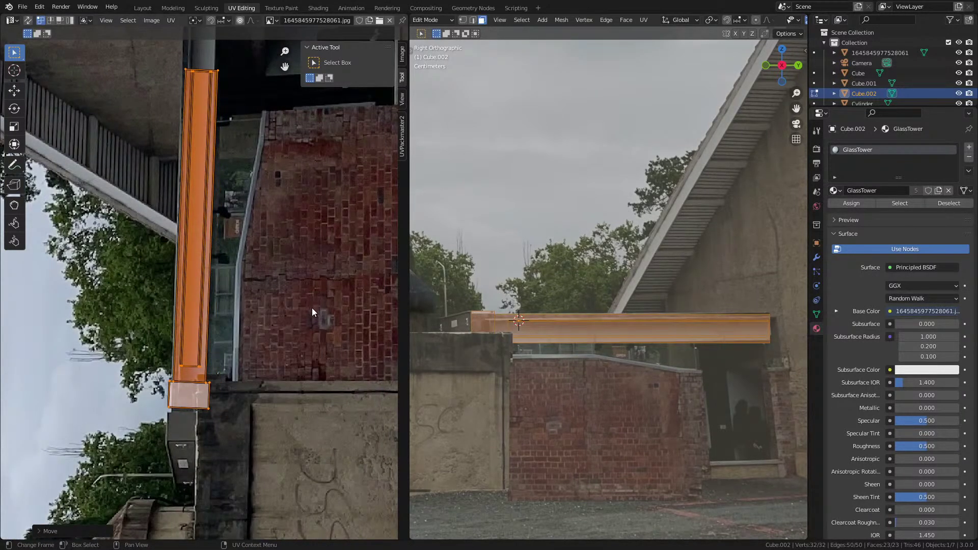
click(324, 335)
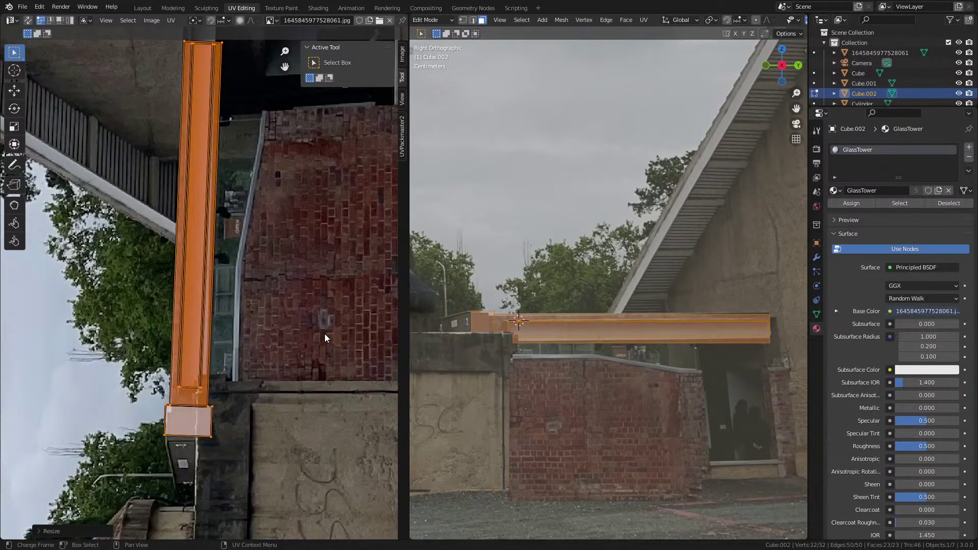
key(r)
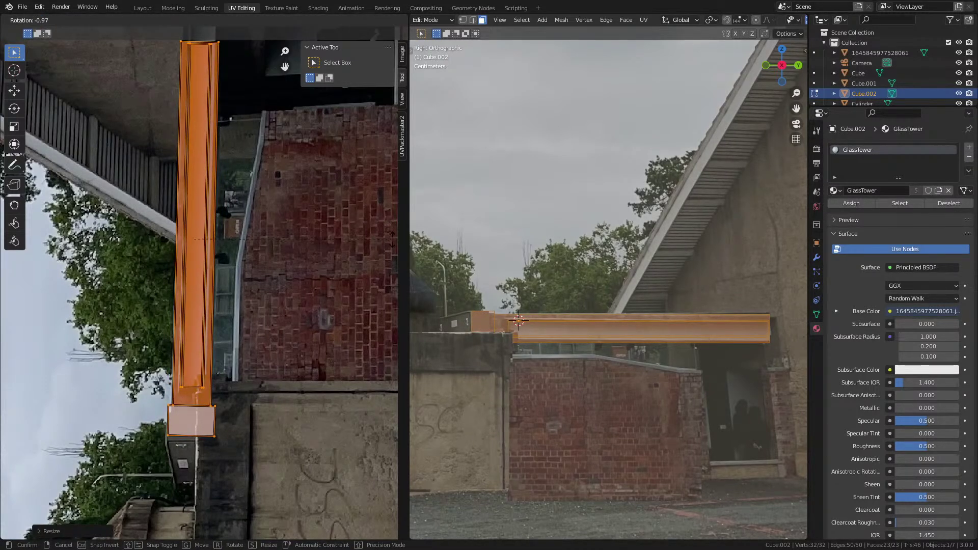
click(393, 242)
Step: Select the block's UV faces and move them along Y onto the photographed grey box at the beam's end
scroll(728, 341, up, 6)
shift+middle_drag(650, 397, 816, 301)
shift+middle_drag(391, 304, 479, 301)
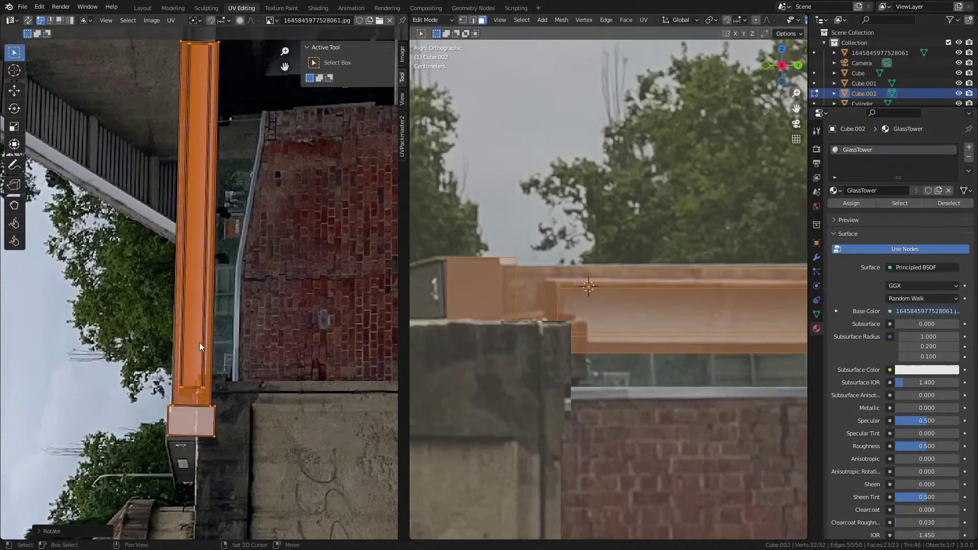
middle_drag(193, 334, 196, 343)
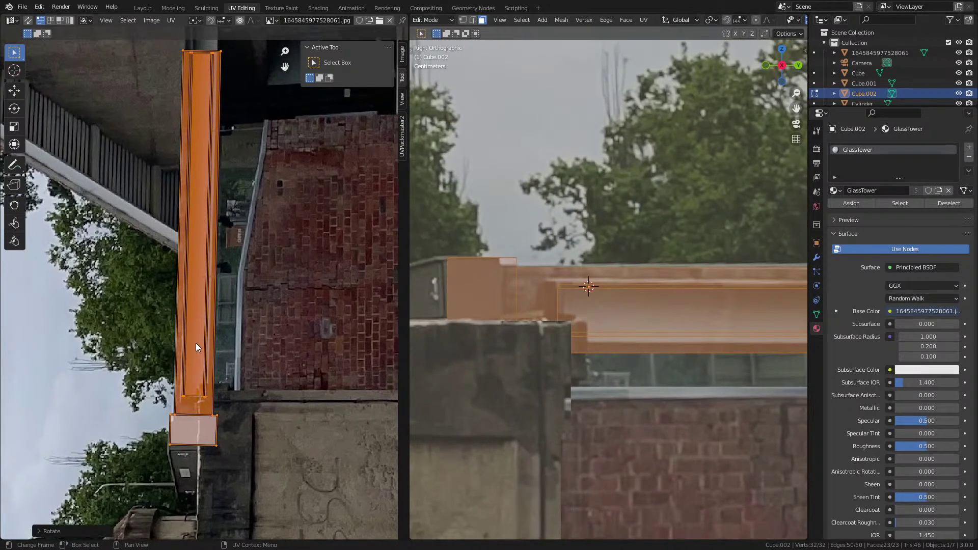
click(171, 417)
click(192, 436)
key(g)
key(y)
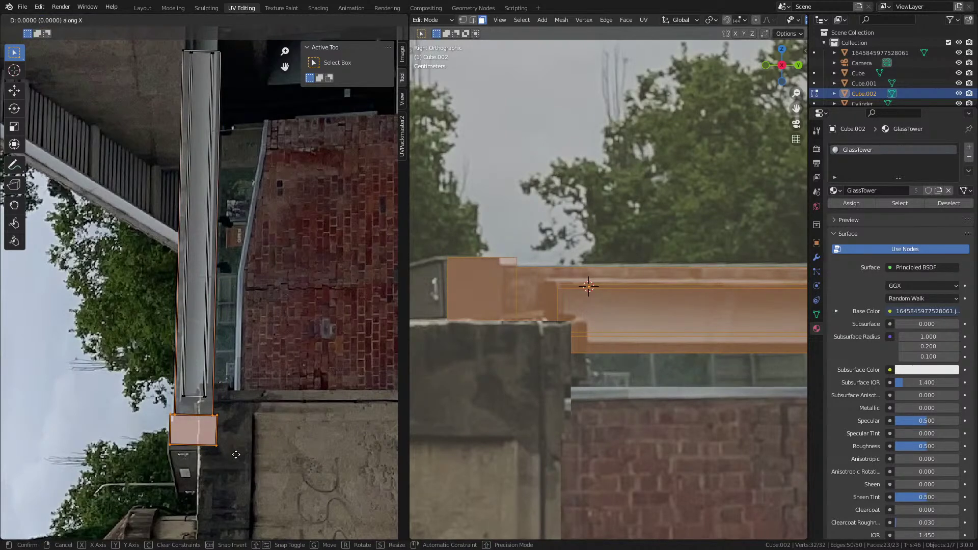
right_click(246, 441)
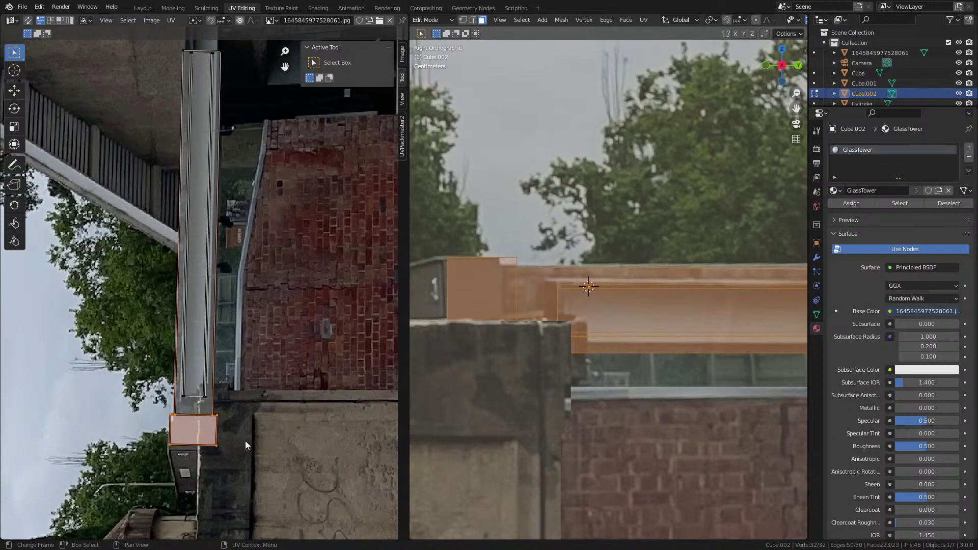
key(g)
key(y)
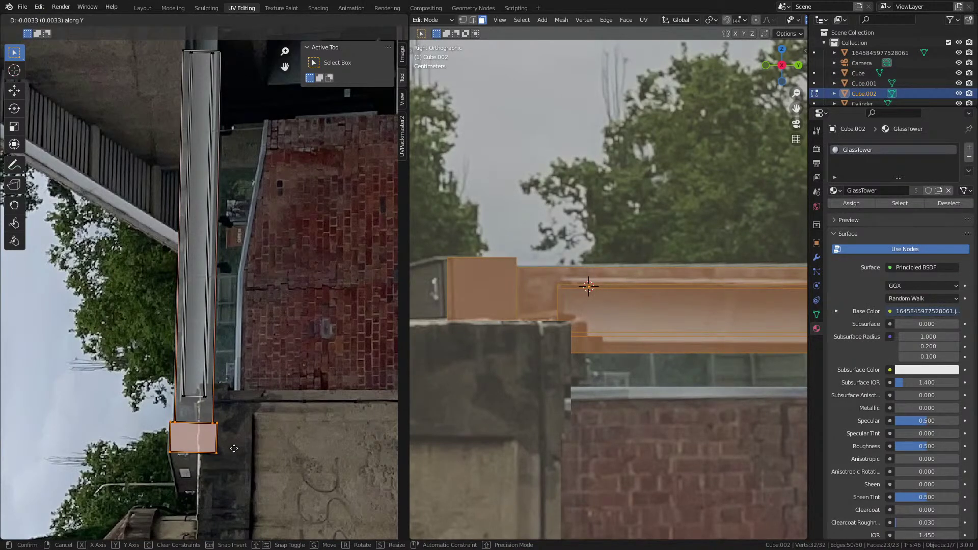
click(233, 447)
Step: Select the adjoining block's outer end face in wireframe and project its UVs from the front view
middle_drag(234, 448, 249, 327)
middle_drag(546, 307, 615, 323)
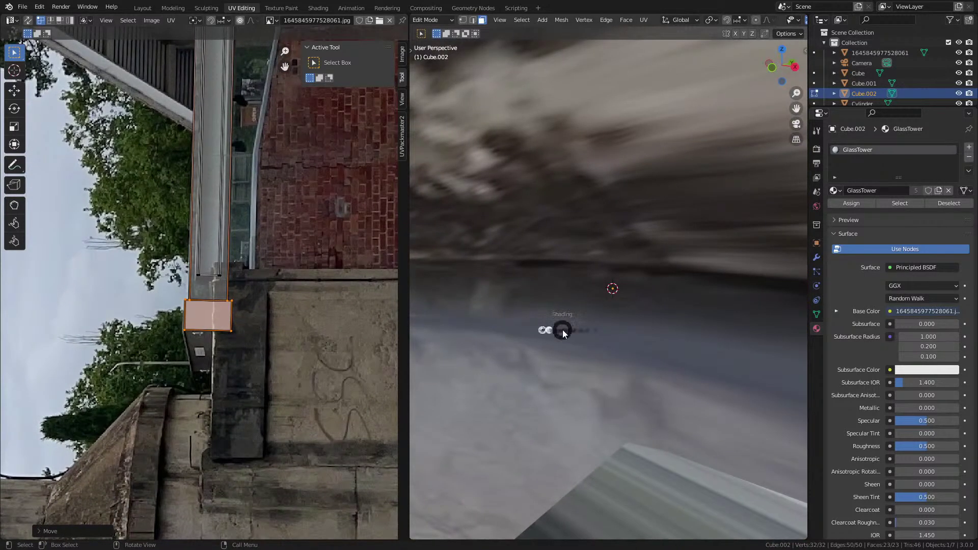
key(shift+z)
middle_drag(543, 332, 578, 339)
click(532, 321)
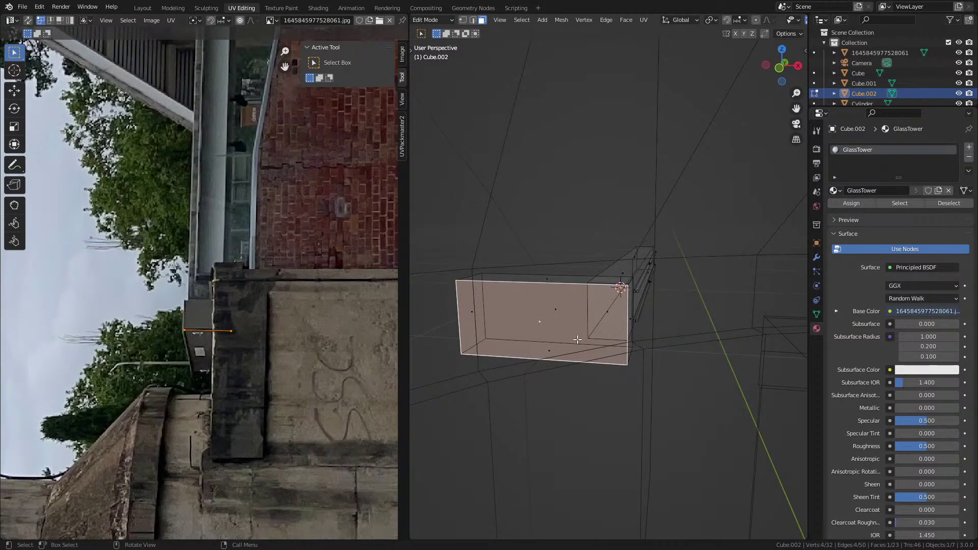
key(KP_1)
key(u)
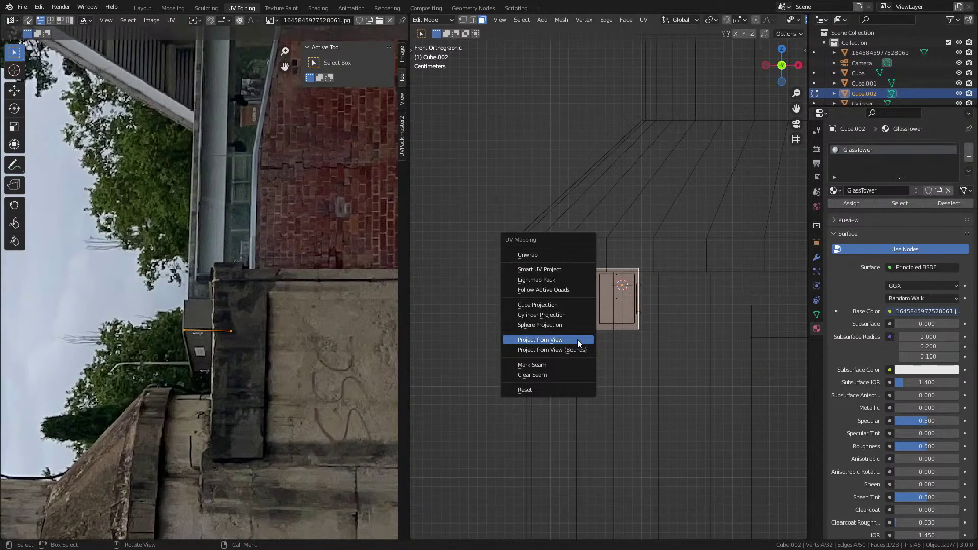
click(577, 341)
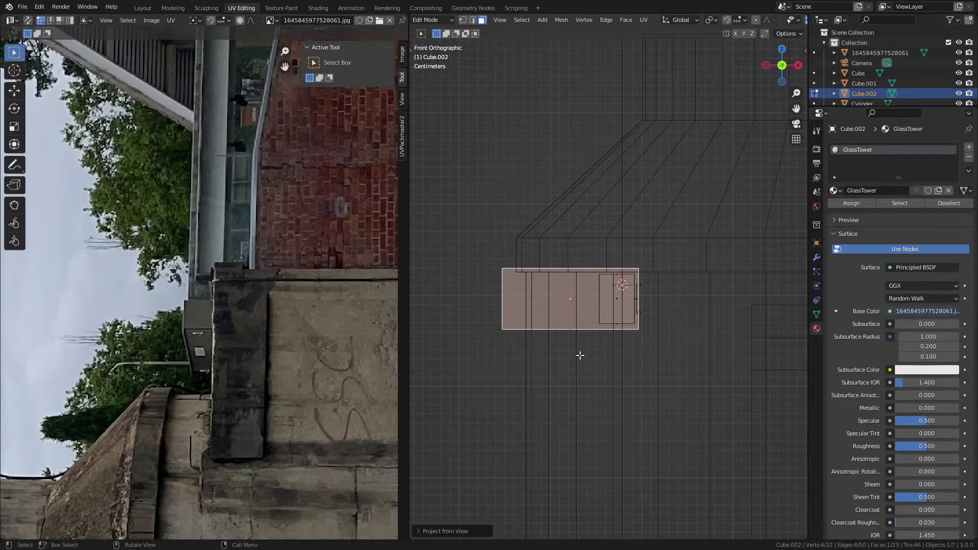
Step: Move the end face's UVs toward the wall in the photo, rotate them 90 degrees and scale them down
scroll(543, 311, down, 1)
scroll(236, 314, down, 2)
key(g)
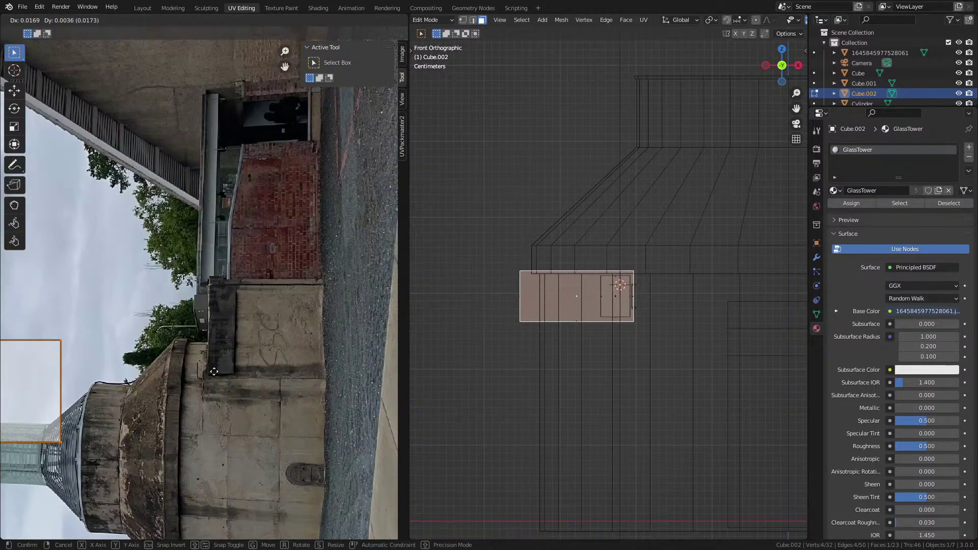
click(320, 355)
text(r90)
key(Return)
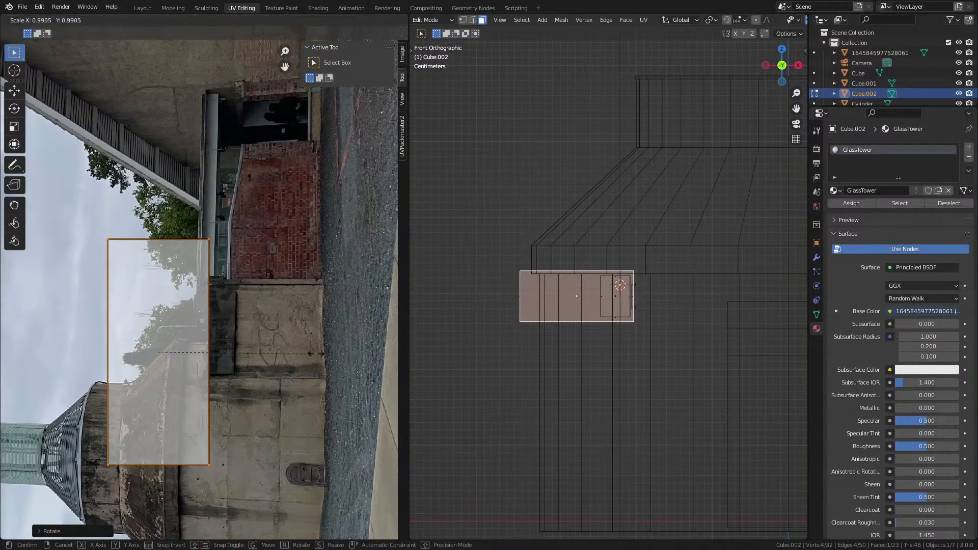
key(s)
click(247, 329)
Step: Restore the textured viewport shading, then move and shrink the end face's UVs over the grey box in the photo
key(z)
click(586, 352)
scroll(233, 386, up, 4)
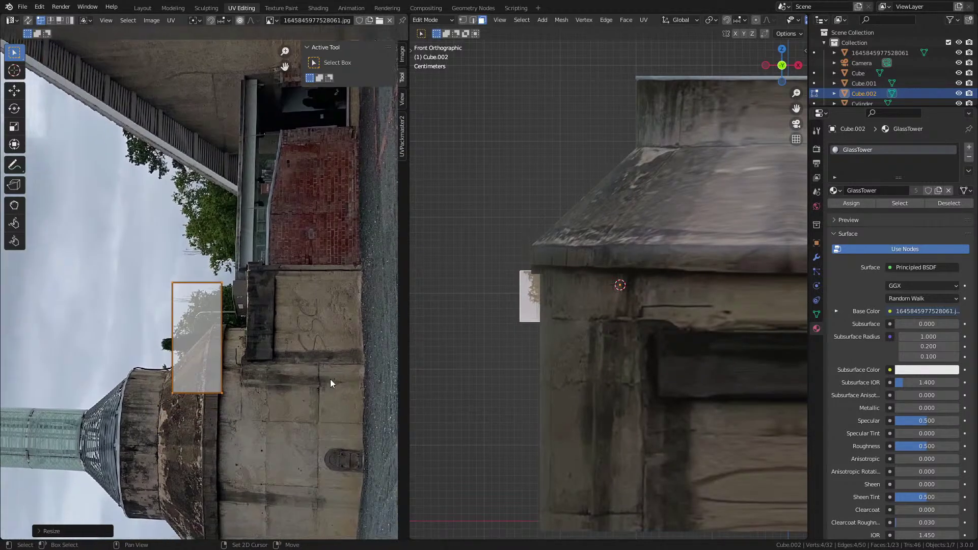
key(g)
click(295, 396)
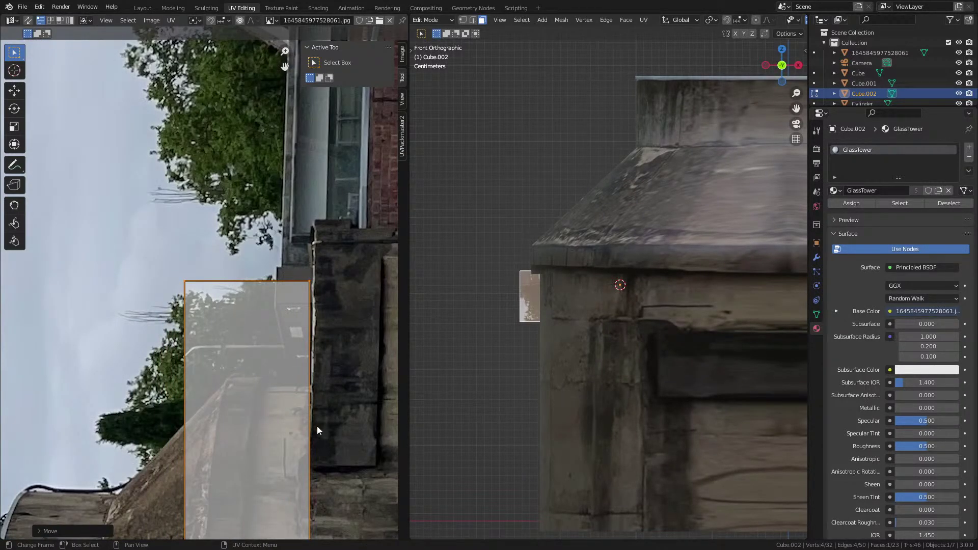
key(s)
click(349, 371)
key(r)
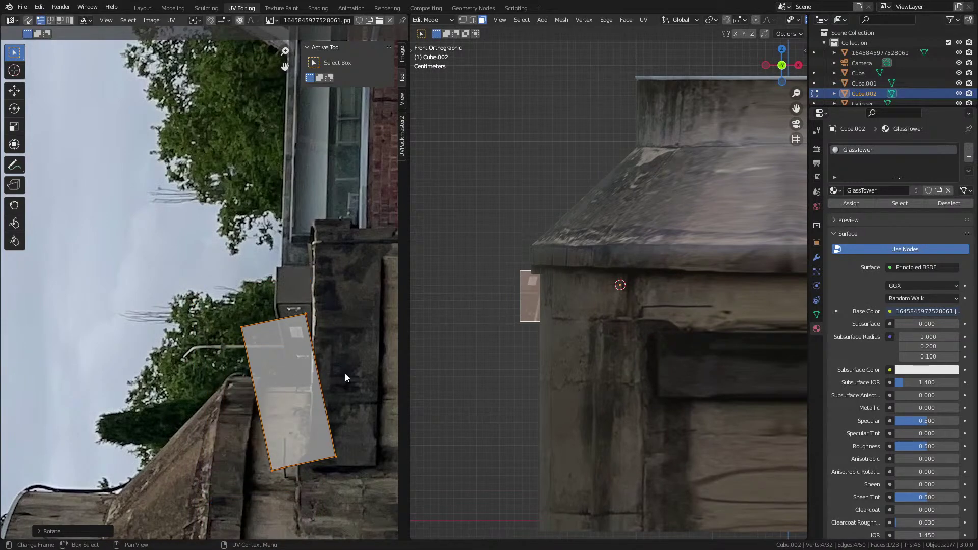
click(366, 381)
key(ctrl+z)
Step: Scale and move the end face's UVs to fit the side of the grey box with the white sign in the photo
scroll(338, 435, up, 3)
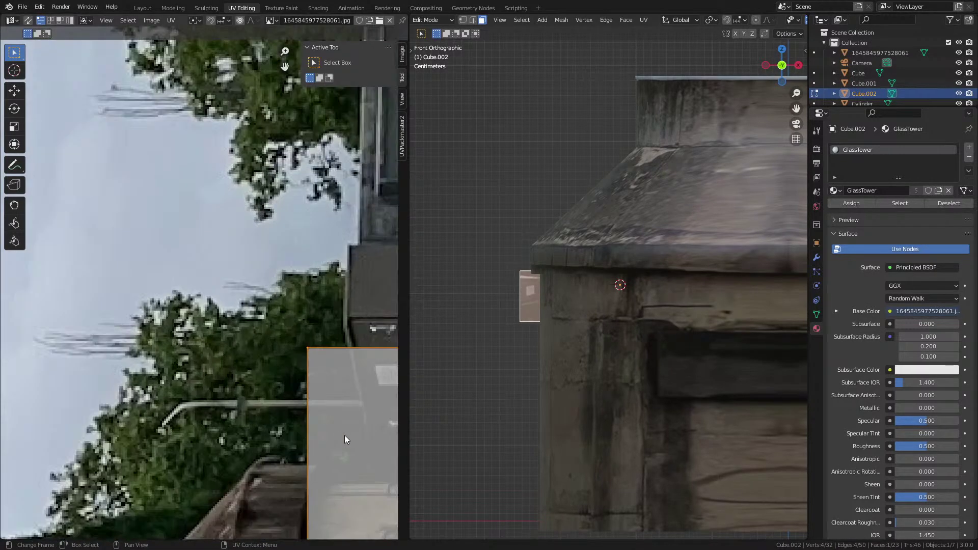
middle_drag(308, 387, 213, 313)
key(s)
click(312, 409)
key(g)
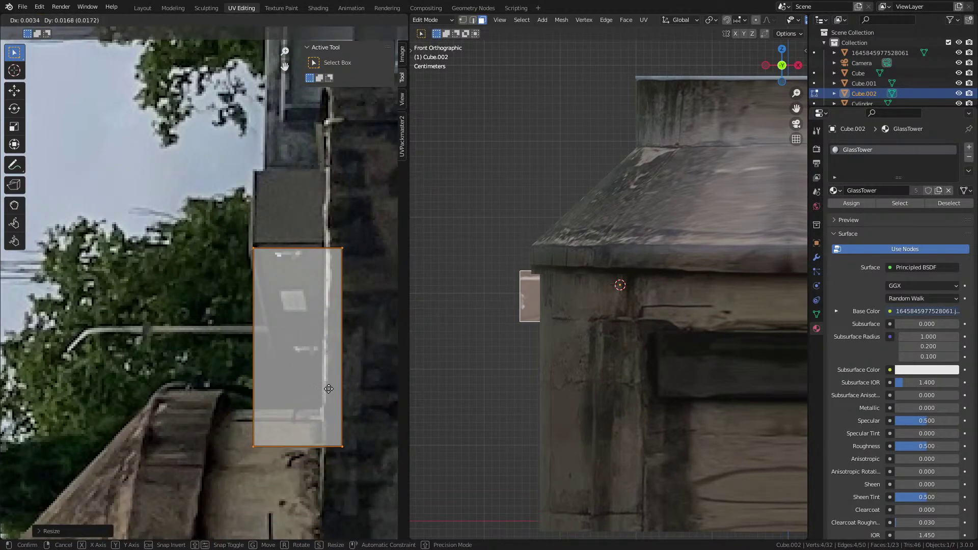
click(329, 392)
key(s)
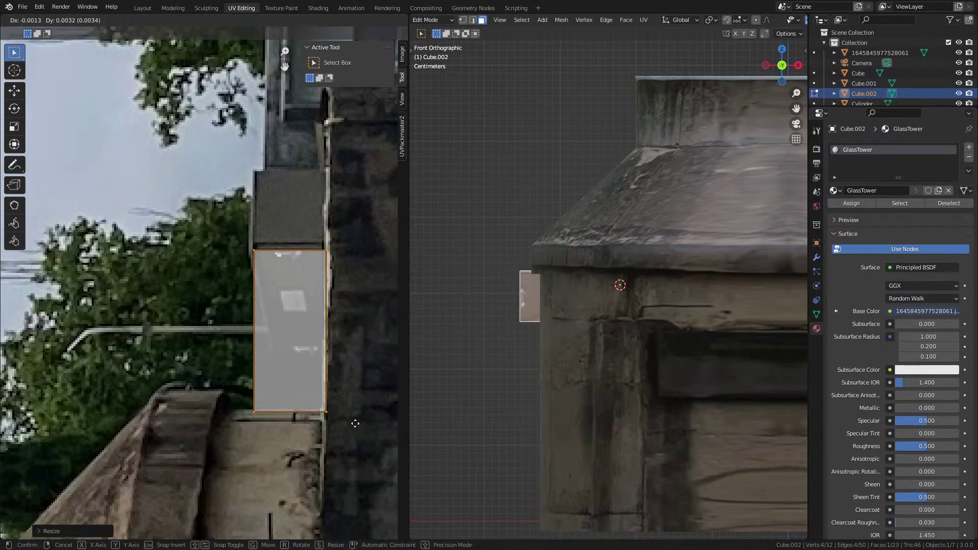
click(356, 418)
Step: Select the lower edge of the end face's UVs and move it along X to slant the face
click(279, 417)
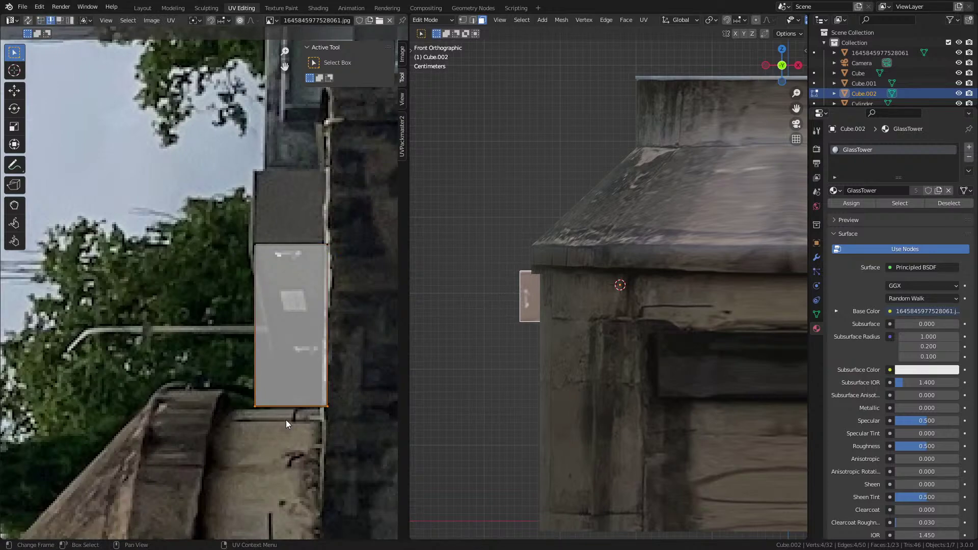
key(g)
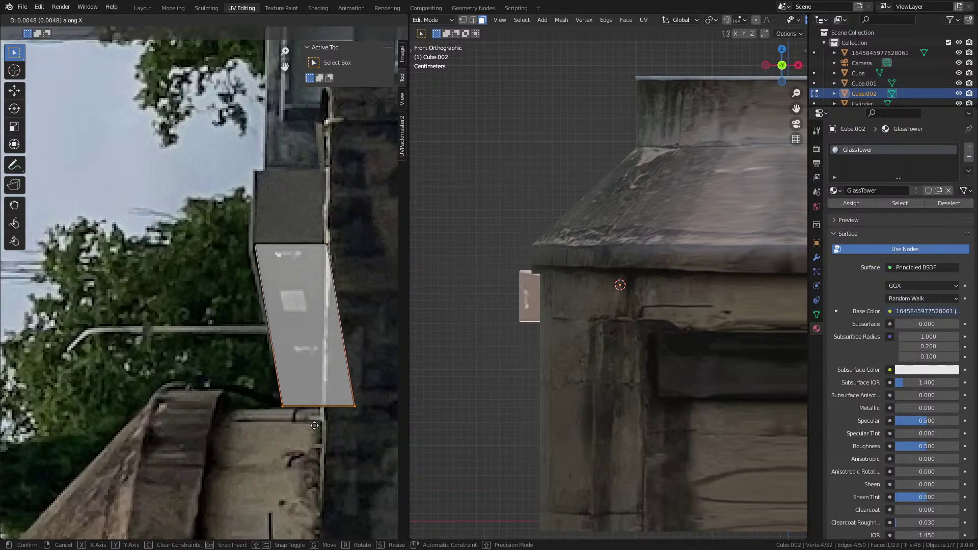
click(314, 426)
Step: Mirror the end face's UVs by scaling them -1 along Y, and rotate them 180 degrees
scroll(314, 426, down, 1)
middle_drag(535, 386, 442, 395)
middle_drag(446, 396, 483, 422)
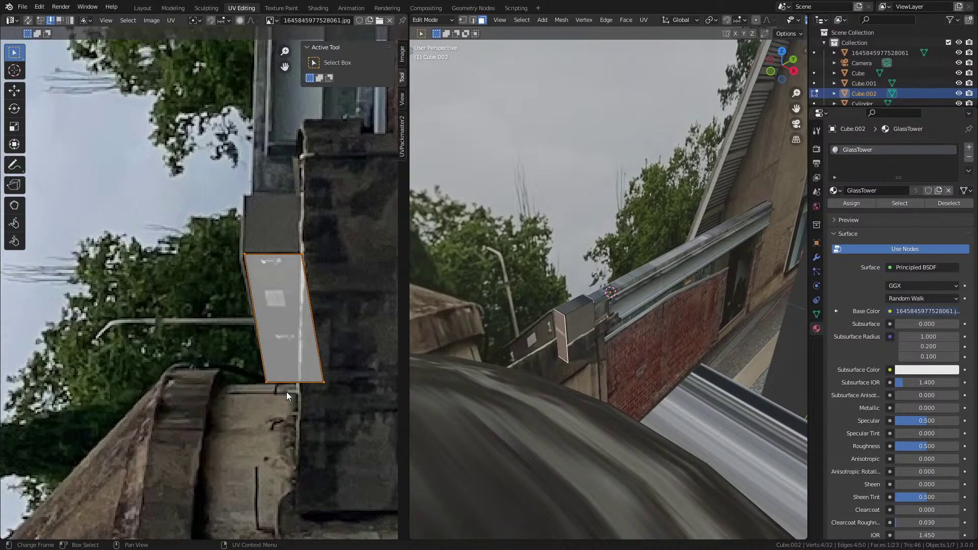
key(s)
key(y)
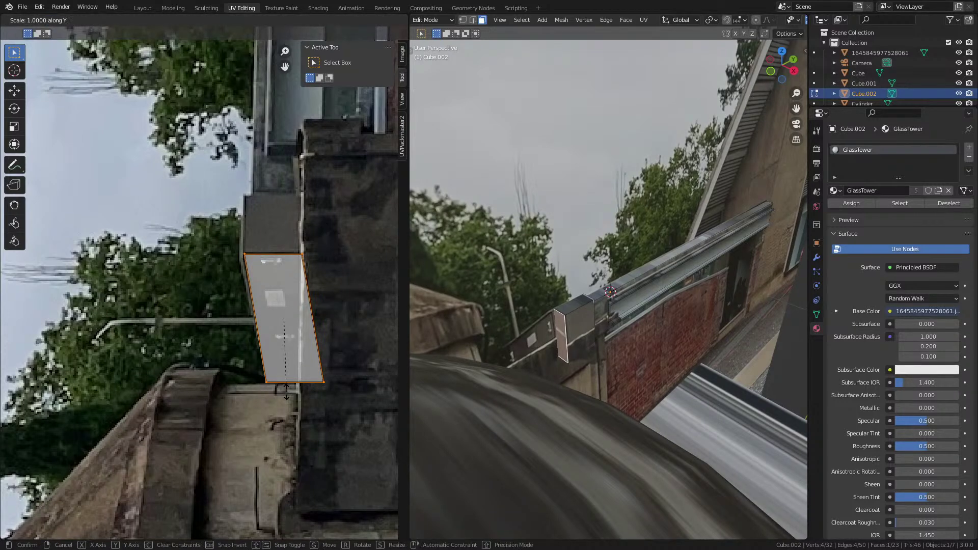
key(minus)
key(Return)
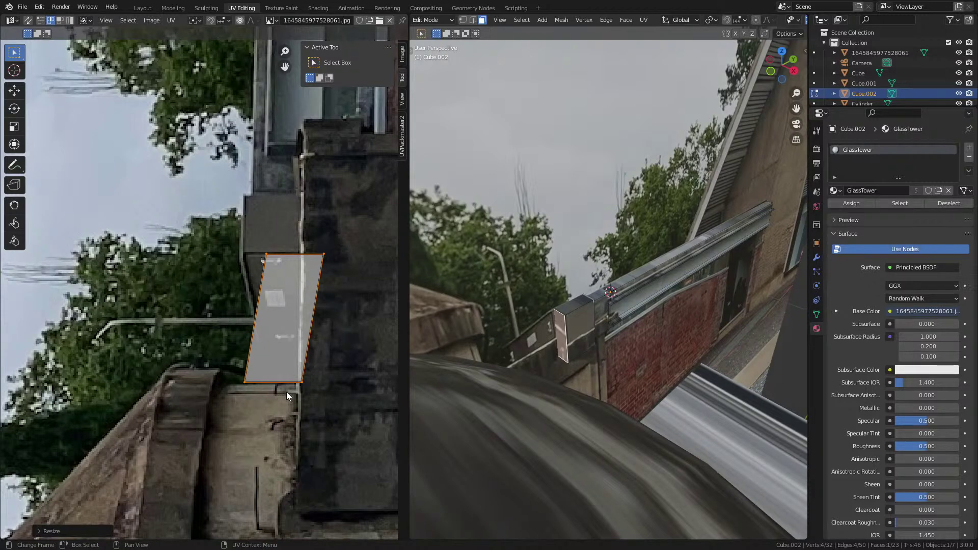
text(r180)
key(Return)
Step: Move the end face's UVs onto the grey box in the photo, sliding the lower edge and upper outer corner along X to match its slant
key(g)
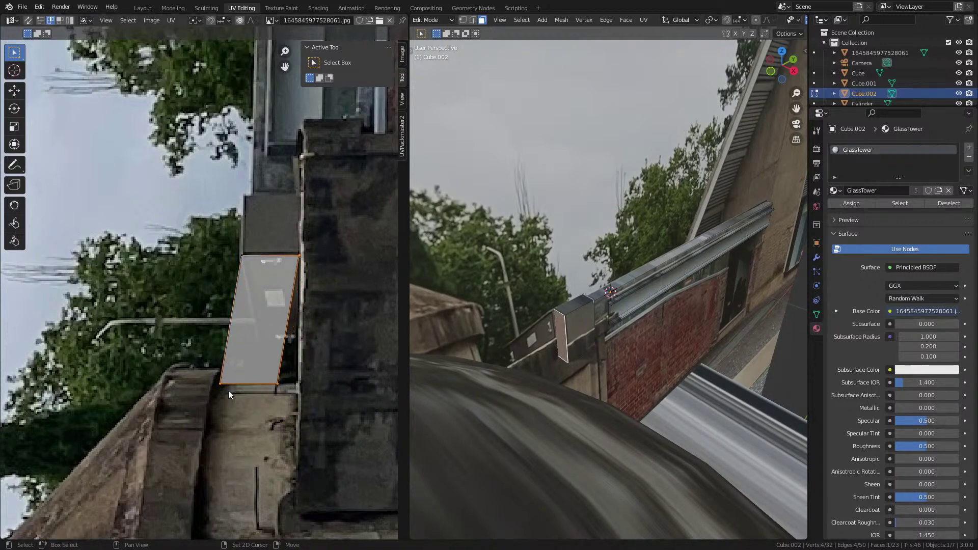
key(y)
key(x)
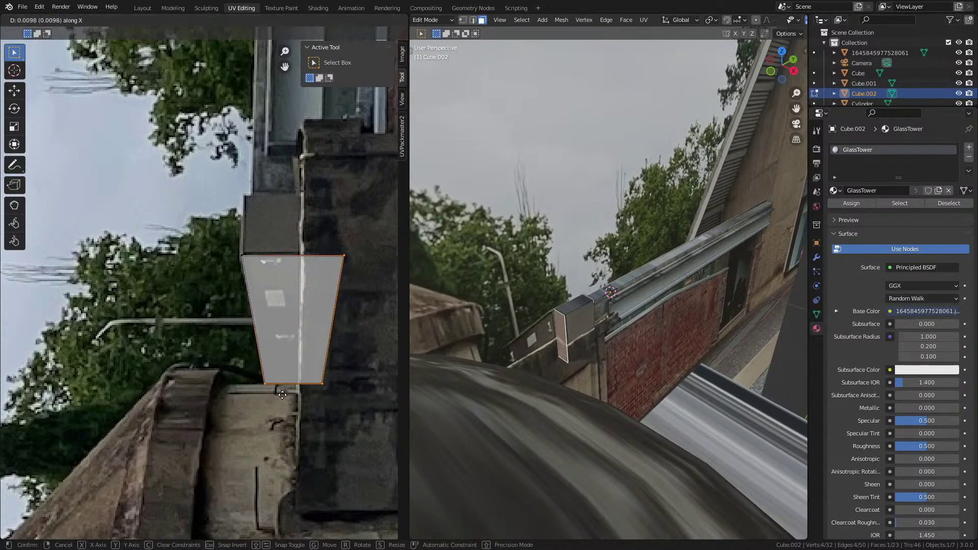
click(288, 394)
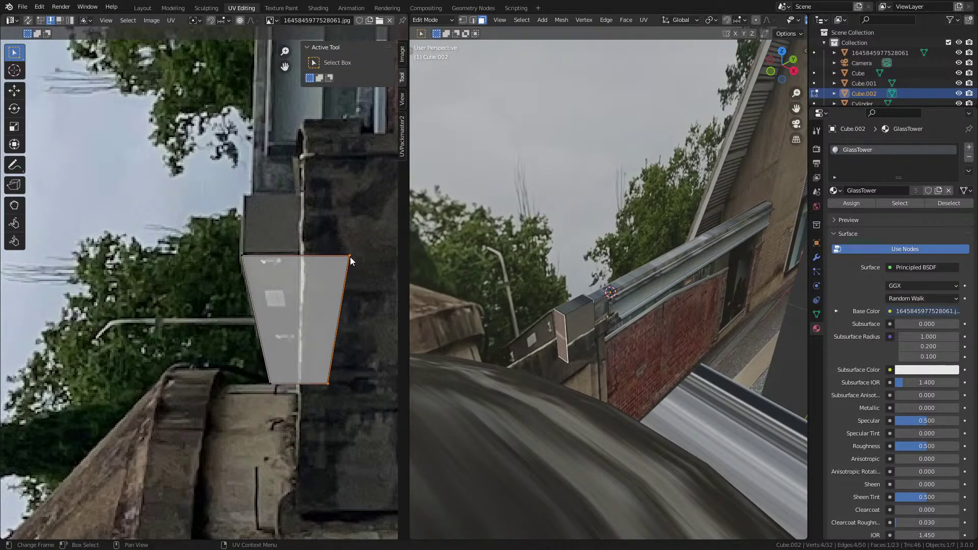
key(1)
key(g)
key(x)
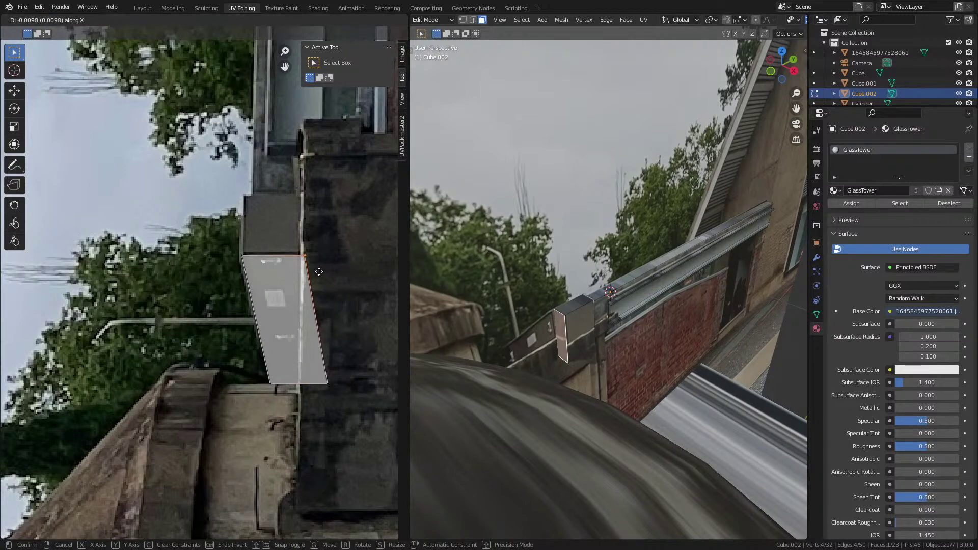
click(314, 271)
Step: Leave Edit Mode, hide the reference photo plane and check the model from the right side against the photo
middle_drag(662, 341, 607, 420)
key(Tab)
click(622, 368)
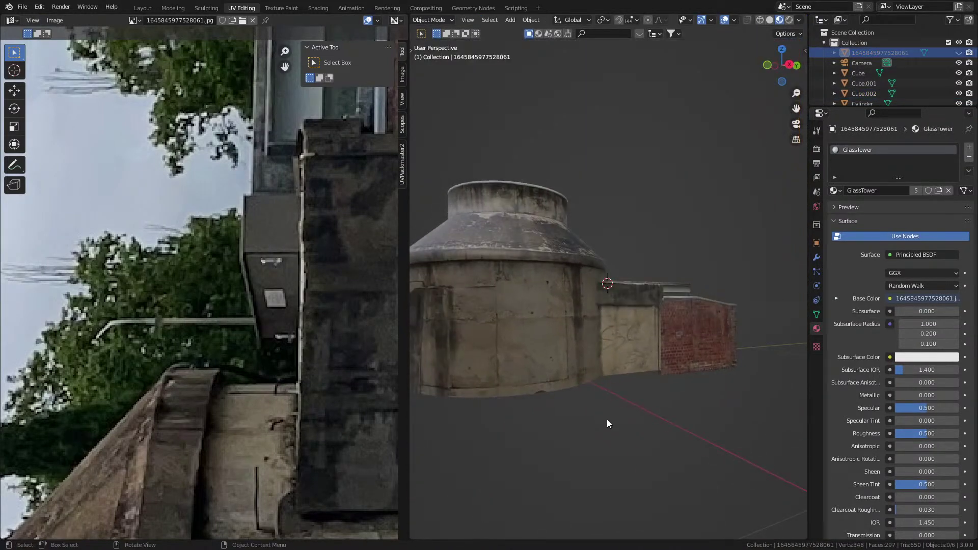
key(KP_3)
scroll(607, 420, up, 3)
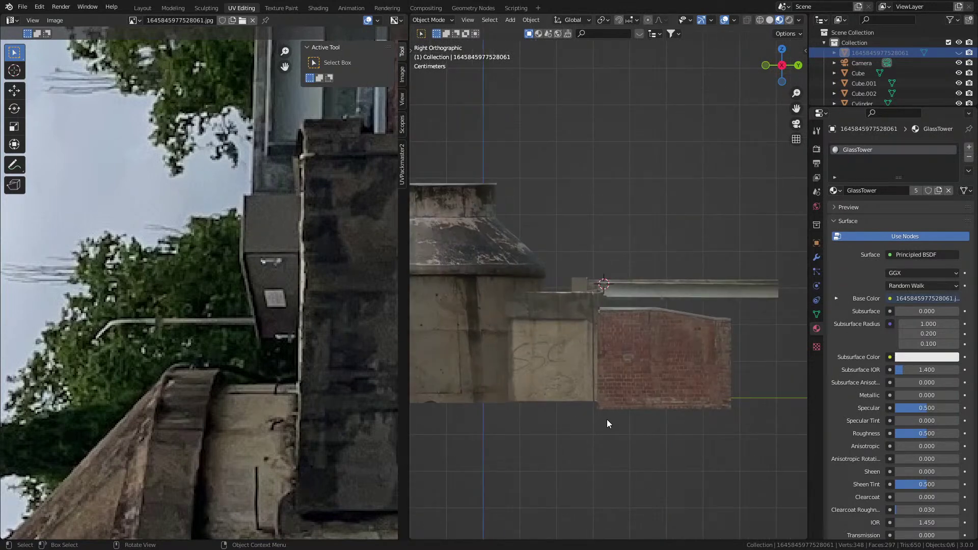
shift+middle_drag(548, 430, 589, 491)
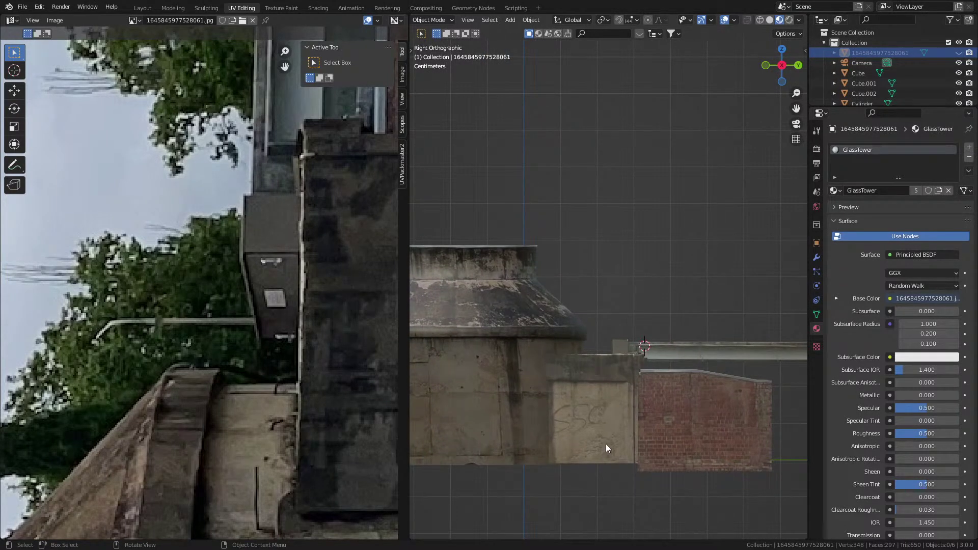
shift+middle_drag(619, 405, 616, 374)
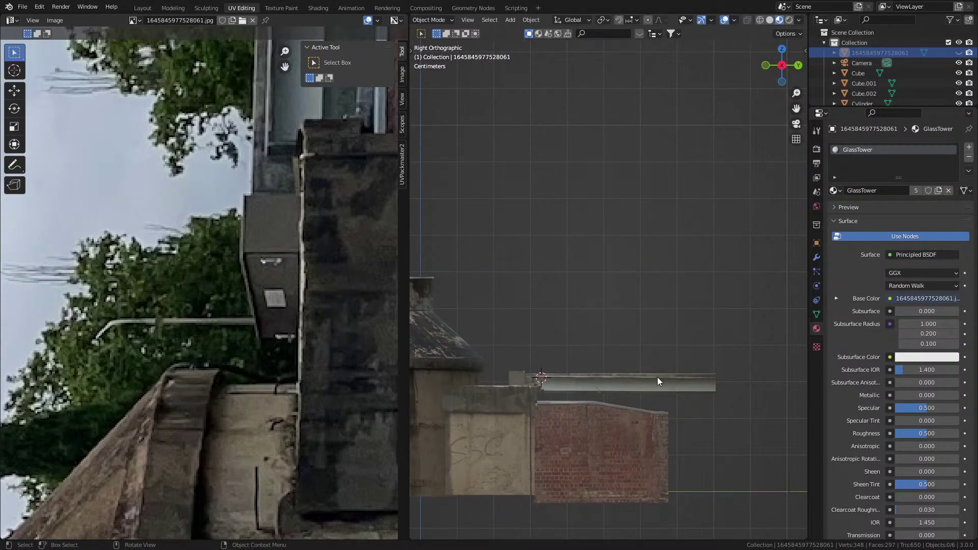
scroll(200, 227, up, 10)
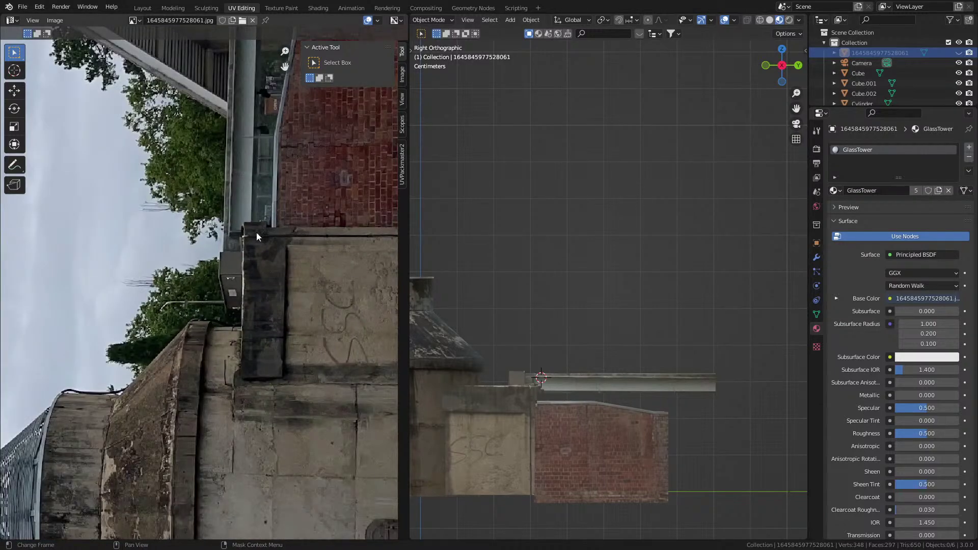
scroll(195, 317, down, 6)
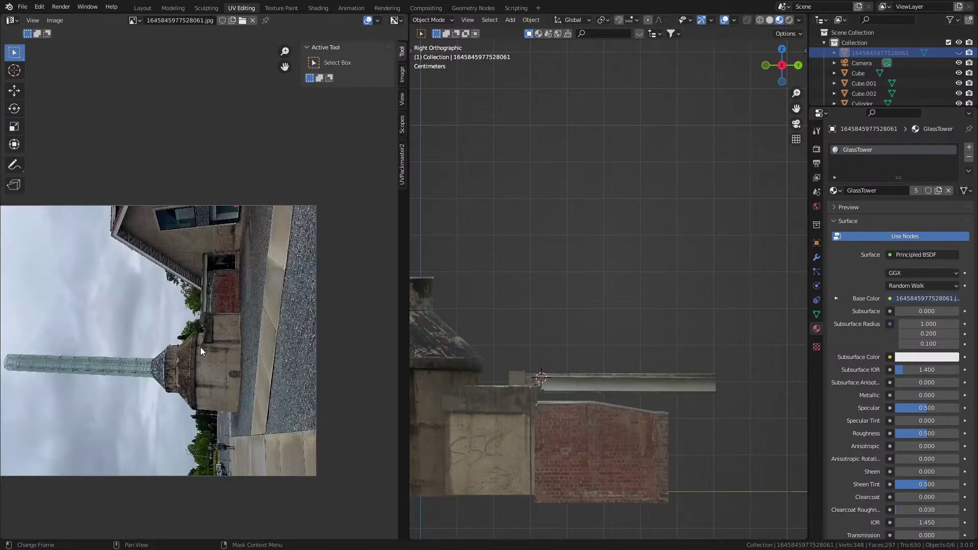
Step: Save the scene as GlassWorks.blend in the LCA2022 folder
key(ctrl+s)
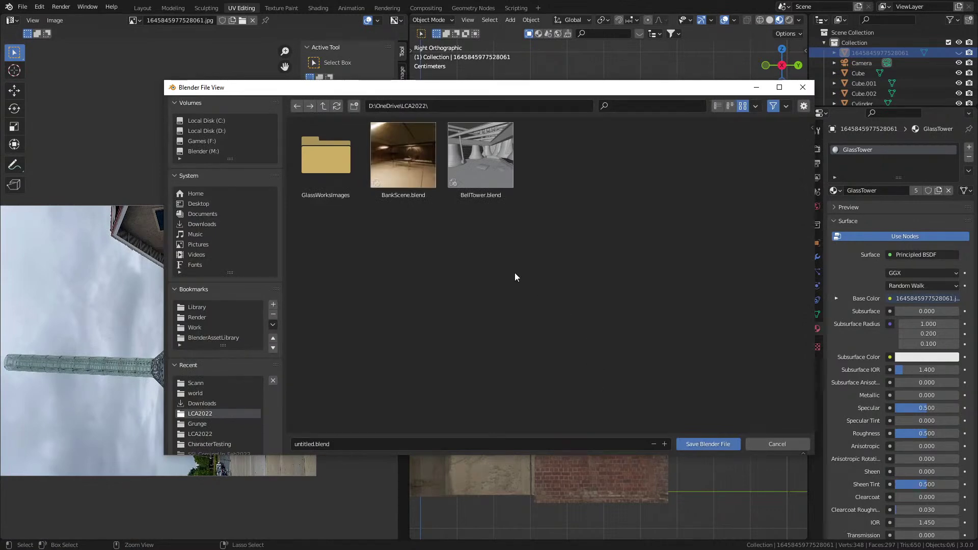
click(346, 444)
text(GlassWorks1)
key(Return)
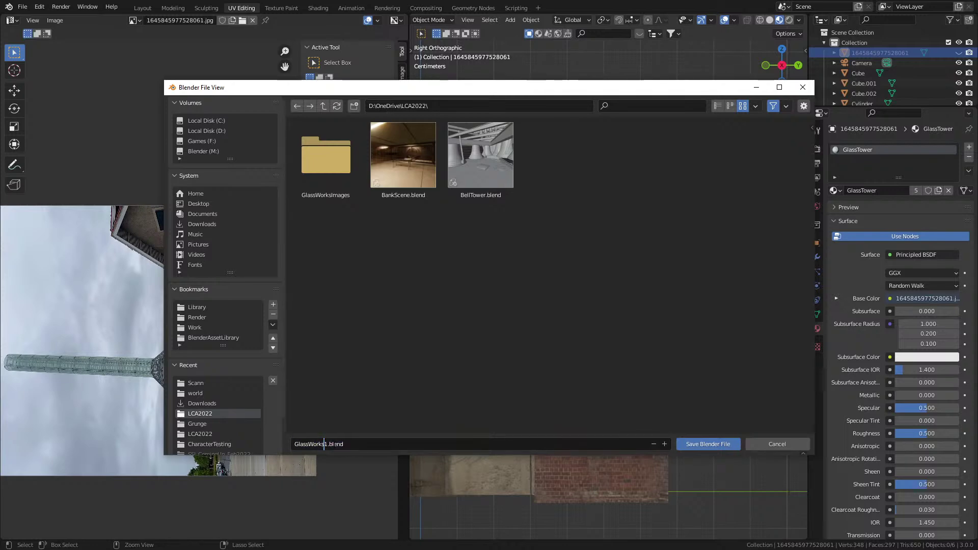
key(BackSpace)
click(705, 445)
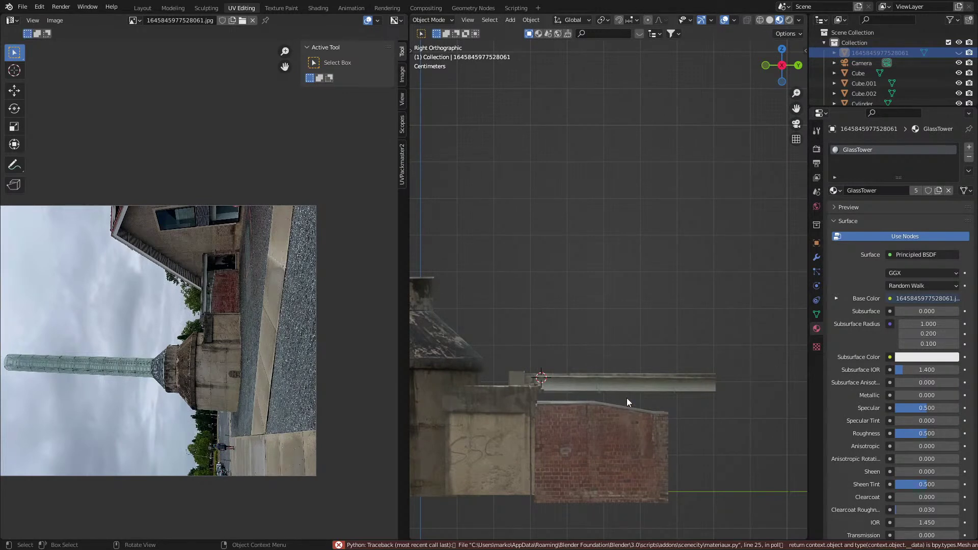
Step: Import IMG_2382.JPEG from the GlassWorksImages folder as an image plane
scroll(601, 418, down, 3)
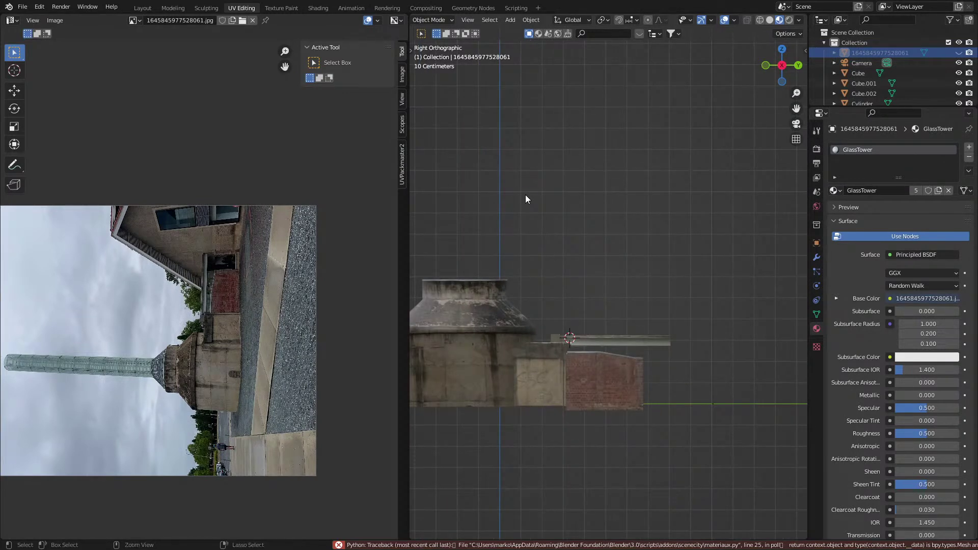
click(23, 6)
click(22, 6)
mouse_move(51, 145)
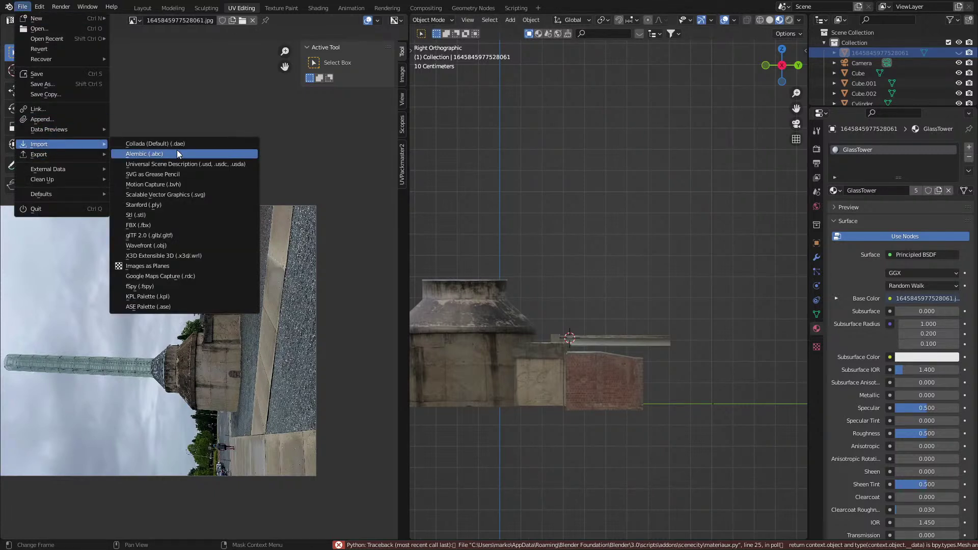
click(173, 267)
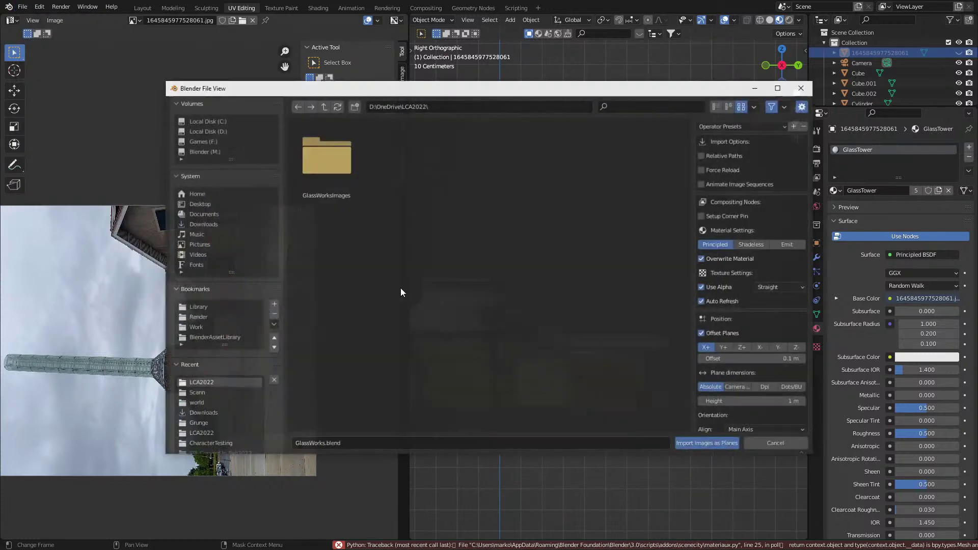
double_click(320, 161)
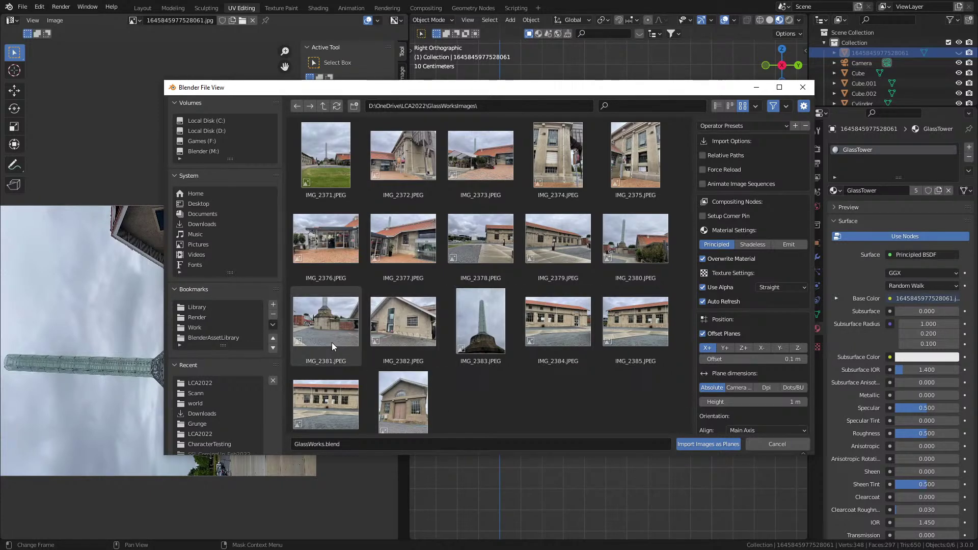
double_click(380, 325)
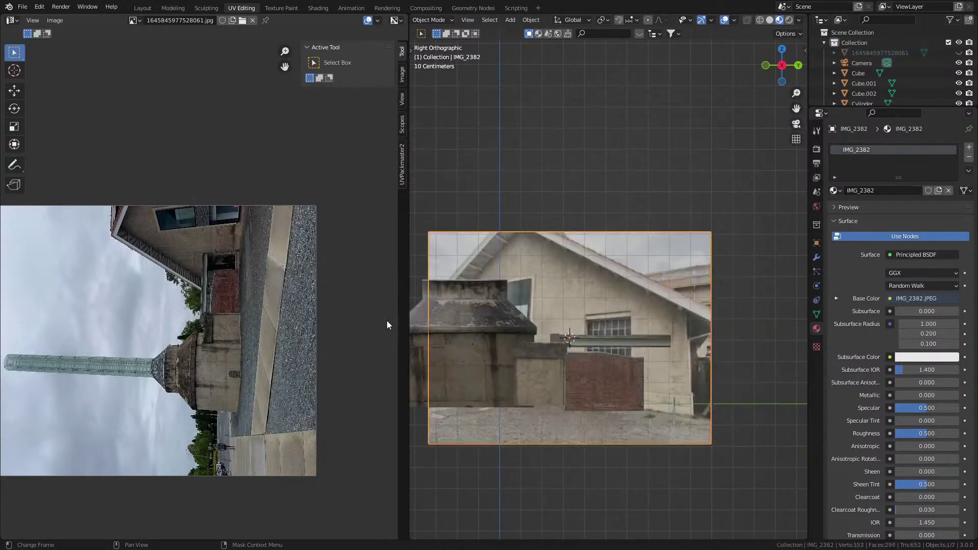
scroll(616, 404, down, 1)
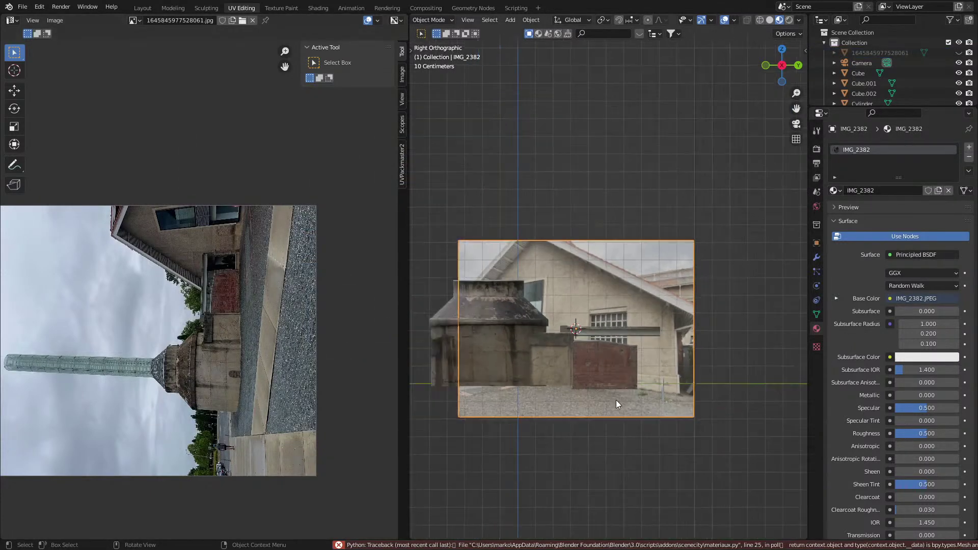
Step: Show IMG_2382.JPEG in the image editor to examine the gabled facade, and delete its imported image plane
click(133, 20)
click(166, 45)
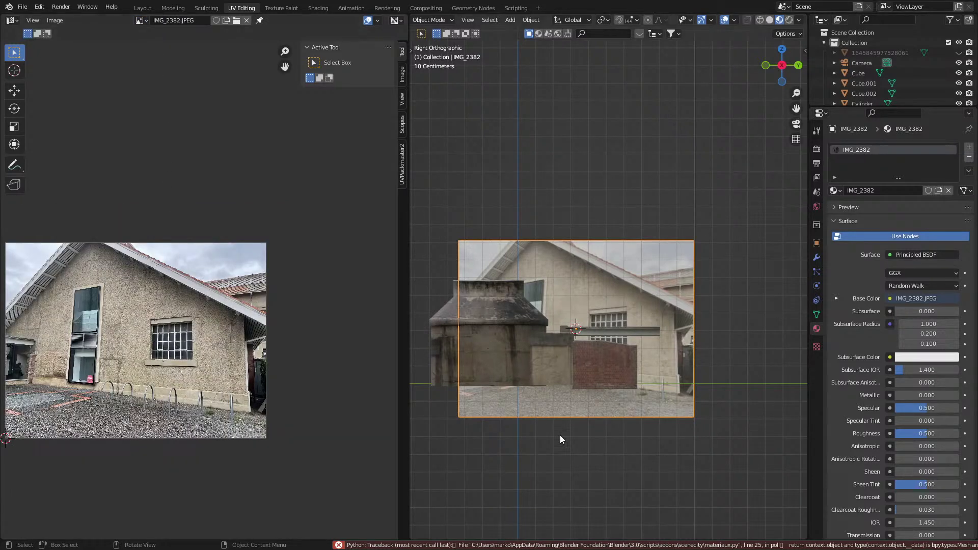
scroll(173, 426, down, 2)
middle_drag(213, 381, 338, 336)
scroll(262, 373, up, 5)
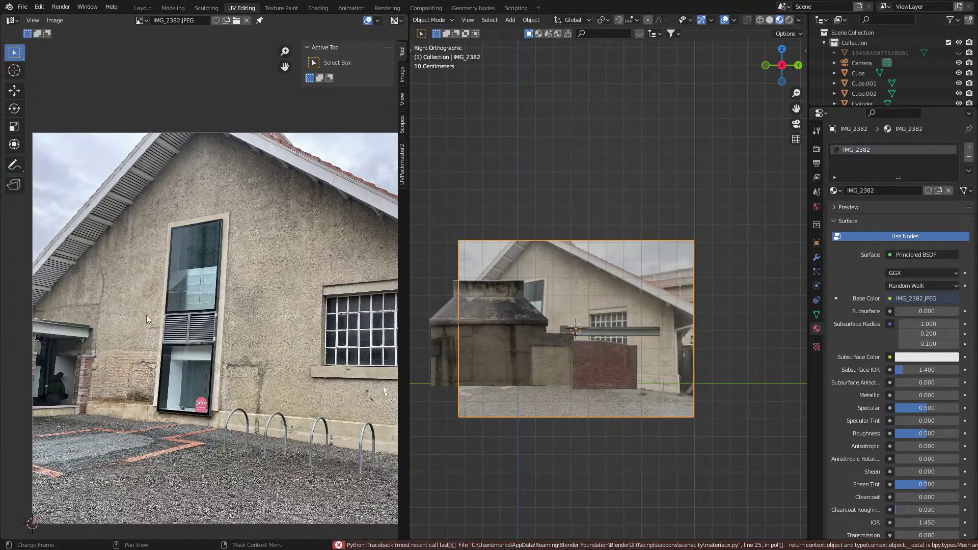
key(Delete)
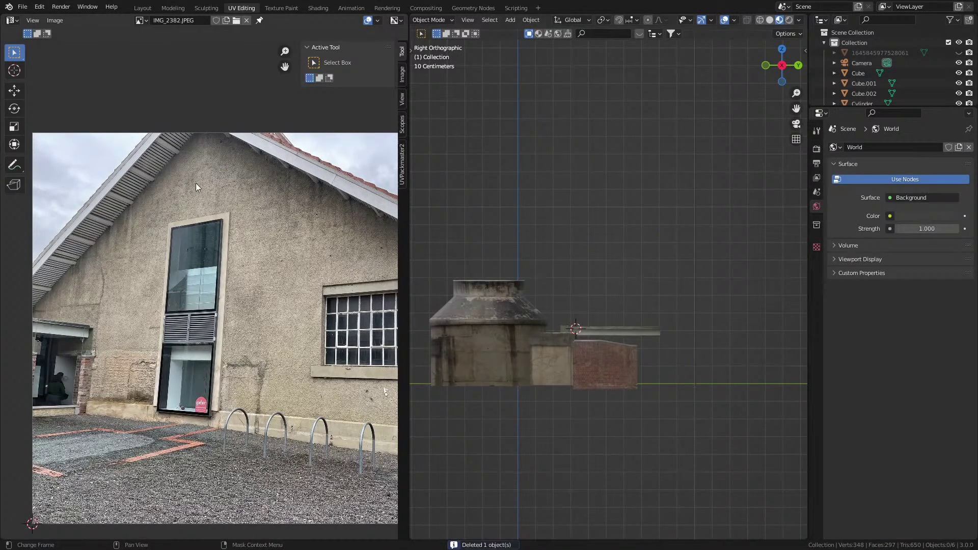
Step: Switch to File Explorer, open 1645845979777263.jpg from the Scann folder in Photos and rotate it through four quarter turns
key(alt+Tab)
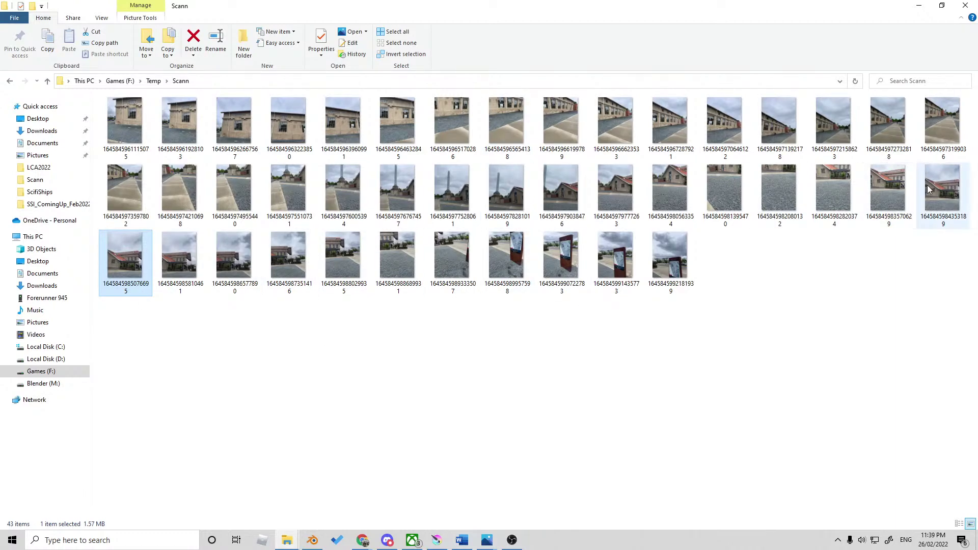
double_click(612, 200)
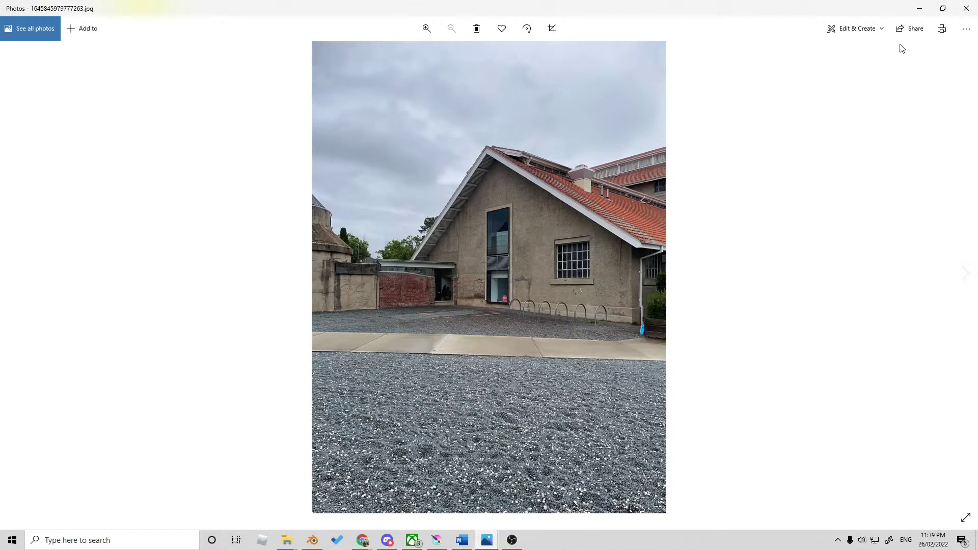
click(879, 29)
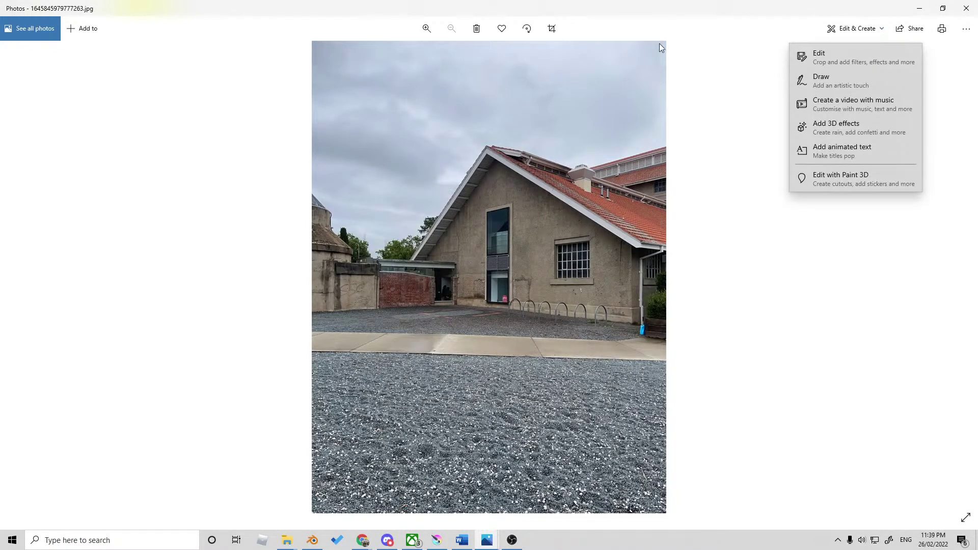
click(649, 124)
click(525, 29)
click(525, 29)
click(525, 29)
click(525, 29)
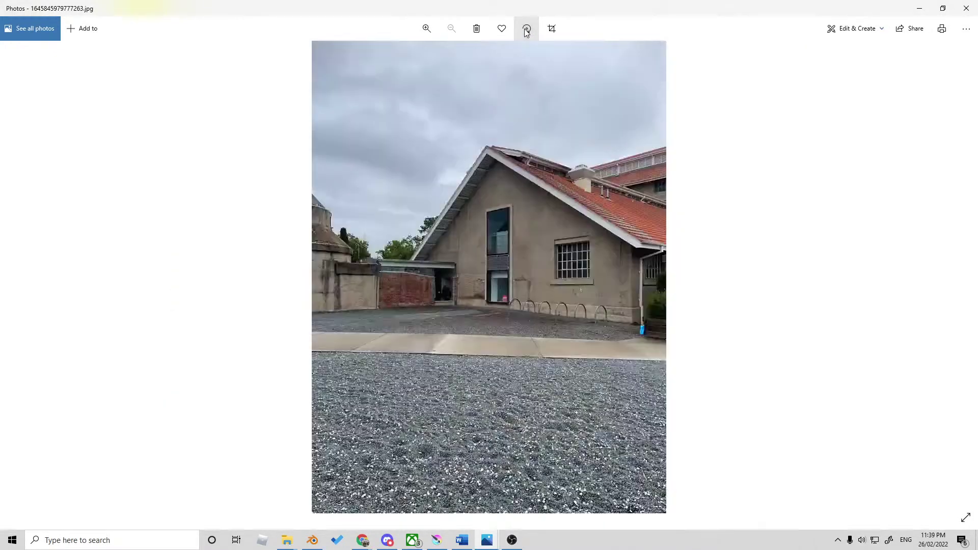
drag(666, 6, 627, 549)
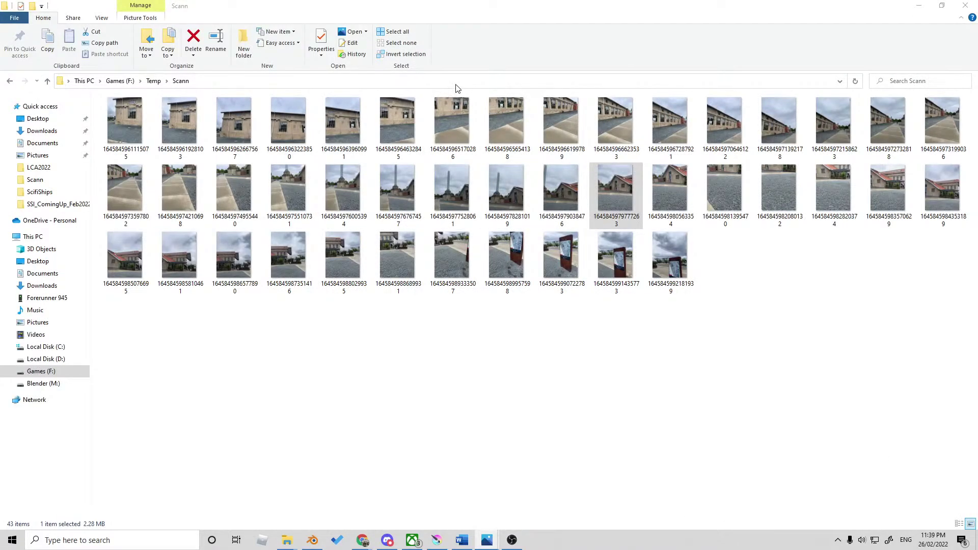
Step: Return to Blender and start importing images as planes, looking through the Scann folder for the gabled building photos
click(559, 84)
key(BackSpace)
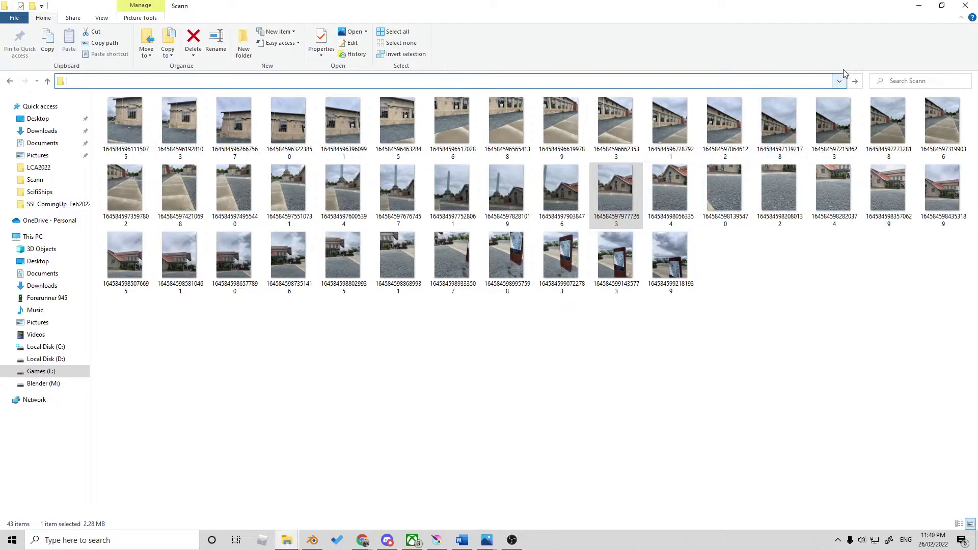
click(919, 6)
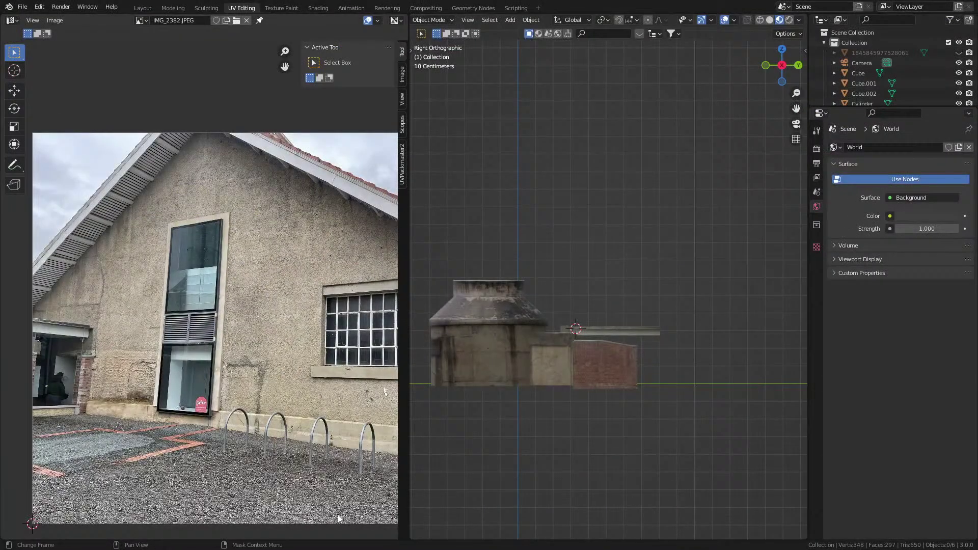
click(22, 7)
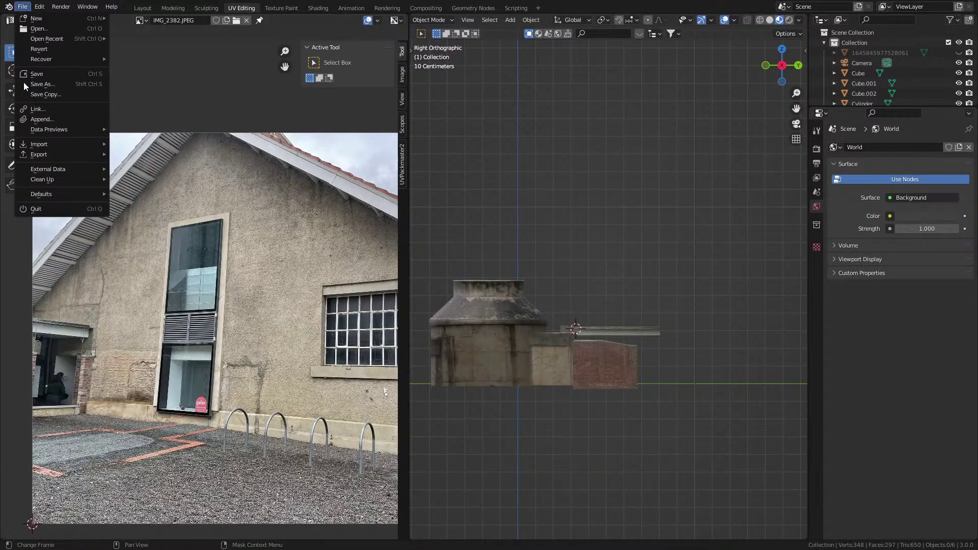
mouse_move(46, 143)
click(174, 266)
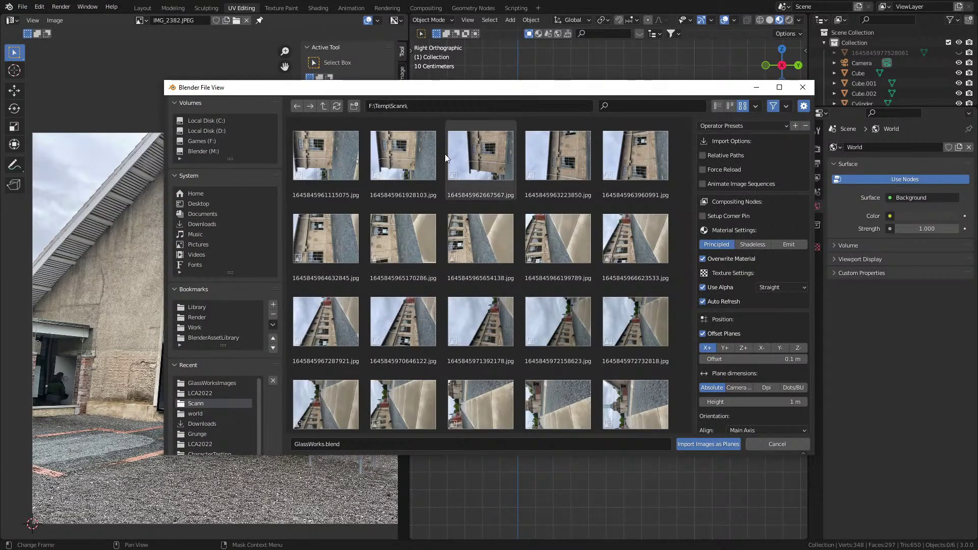
scroll(442, 259, down, 5)
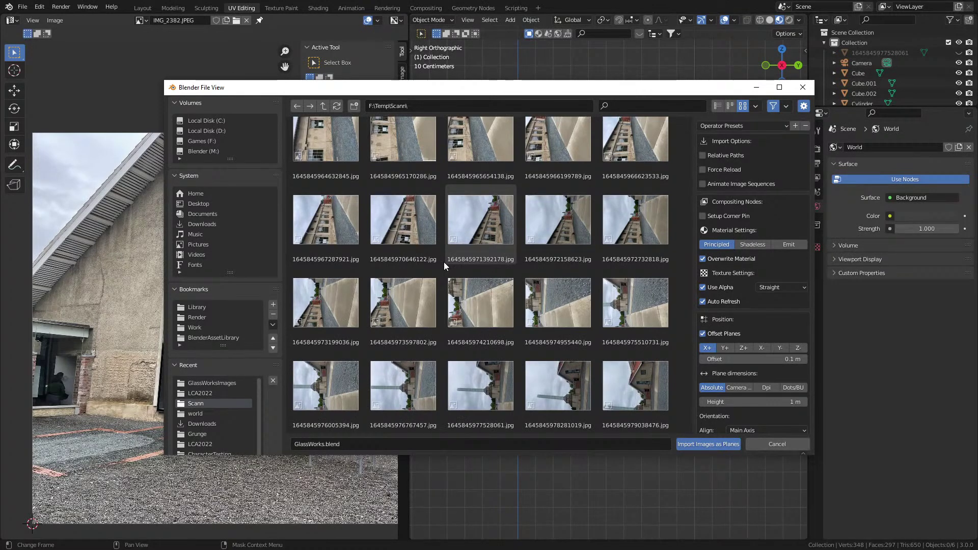
scroll(531, 291, down, 3)
click(725, 348)
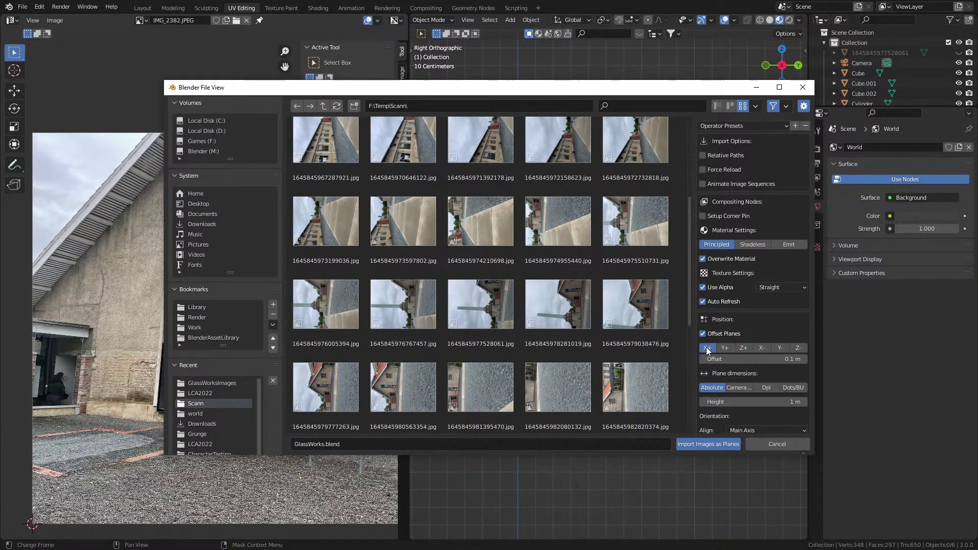
click(706, 347)
scroll(707, 349, down, 1)
click(734, 365)
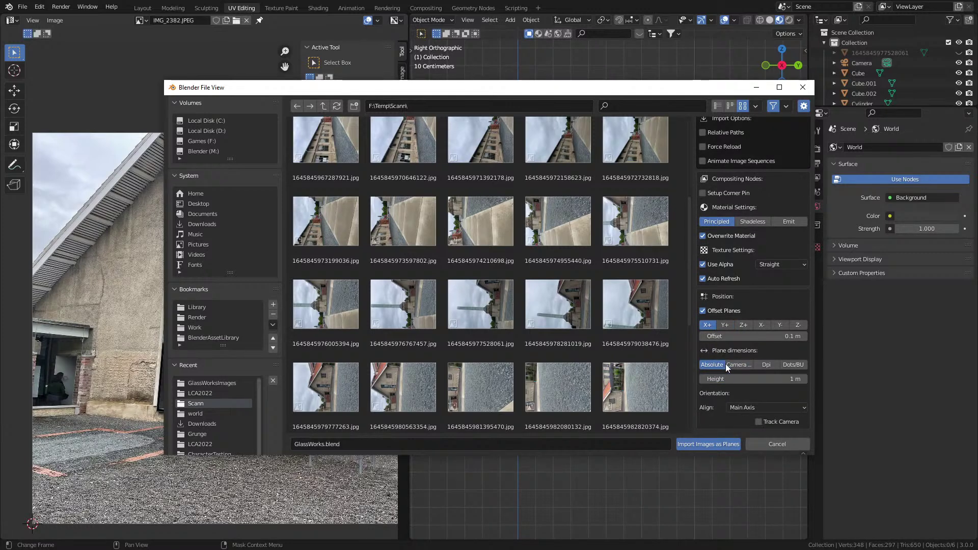
click(712, 365)
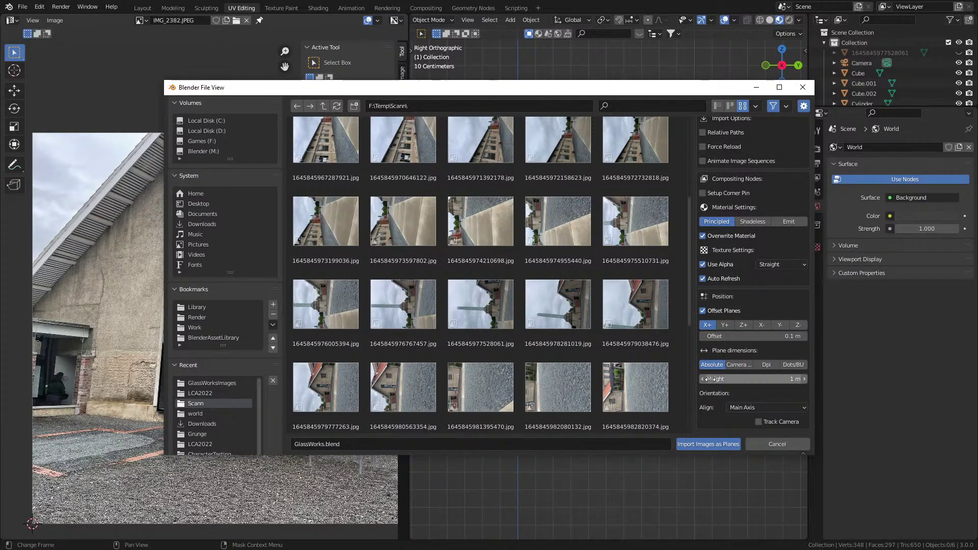
scroll(717, 363, up, 1)
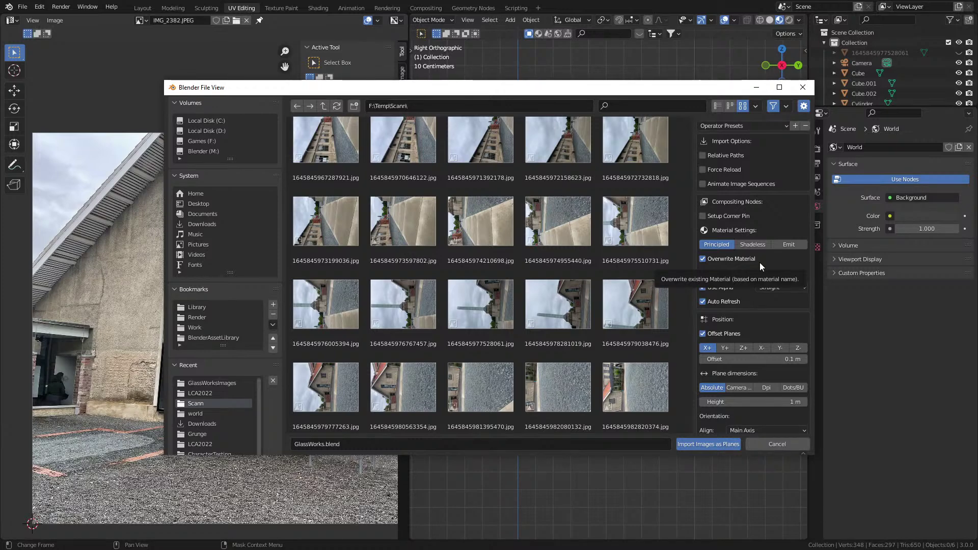
Step: Import 1645845980563354.jpg from the Scann folder as an image plane
scroll(759, 262, down, 1)
scroll(572, 281, down, 2)
scroll(561, 282, down, 5)
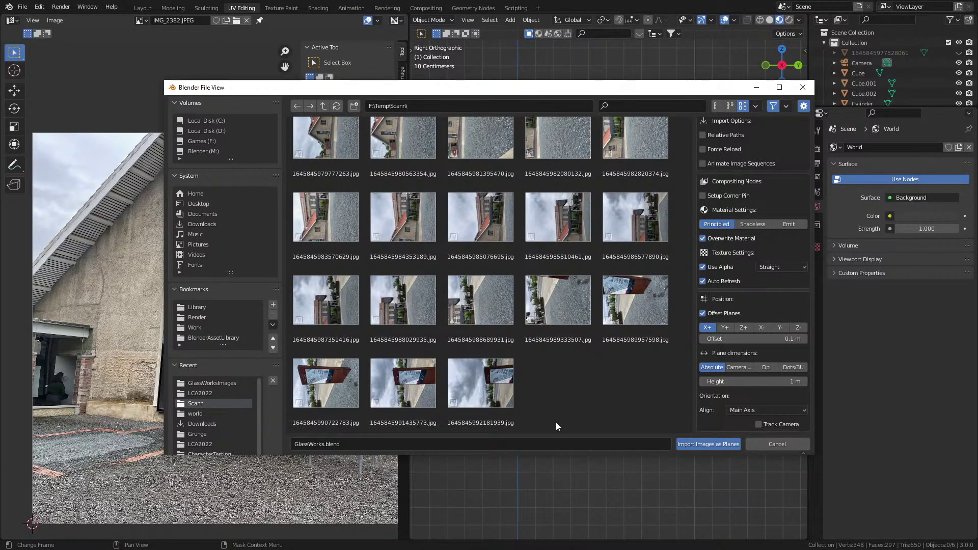
scroll(557, 426, up, 3)
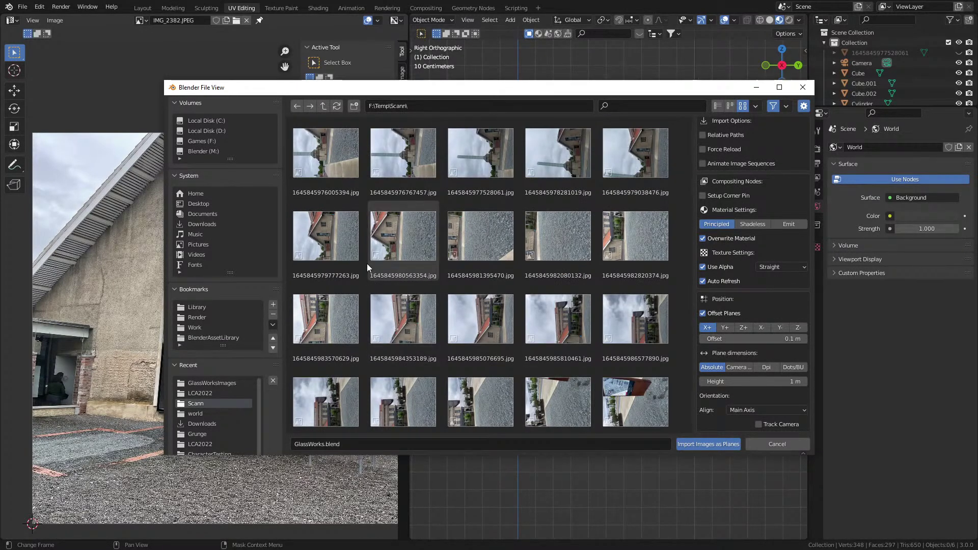
scroll(368, 261, up, 2)
click(319, 306)
double_click(393, 311)
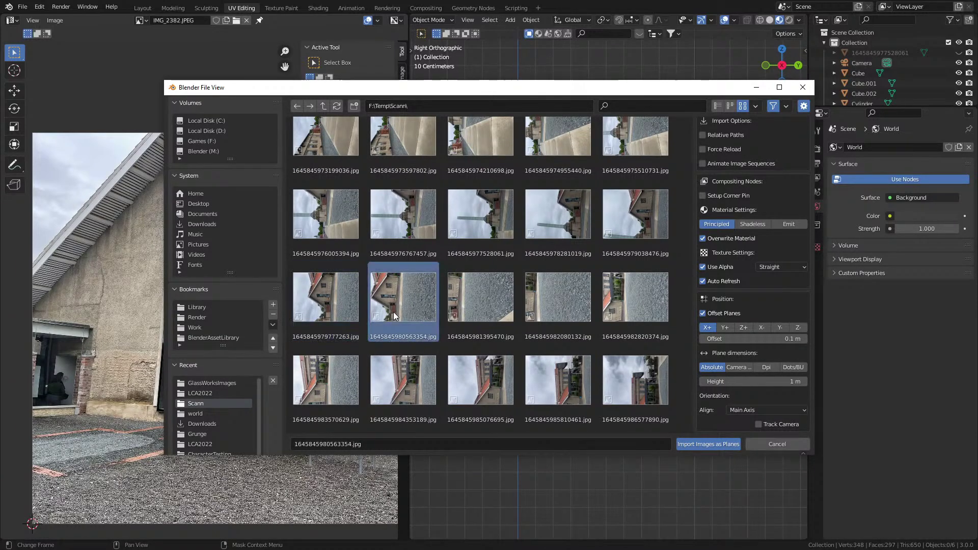
Step: Rotate the imported photo plane 90° so it stands upright, and enlarge it well beyond the modelled blocks
scroll(668, 354, up, 3)
key(r)
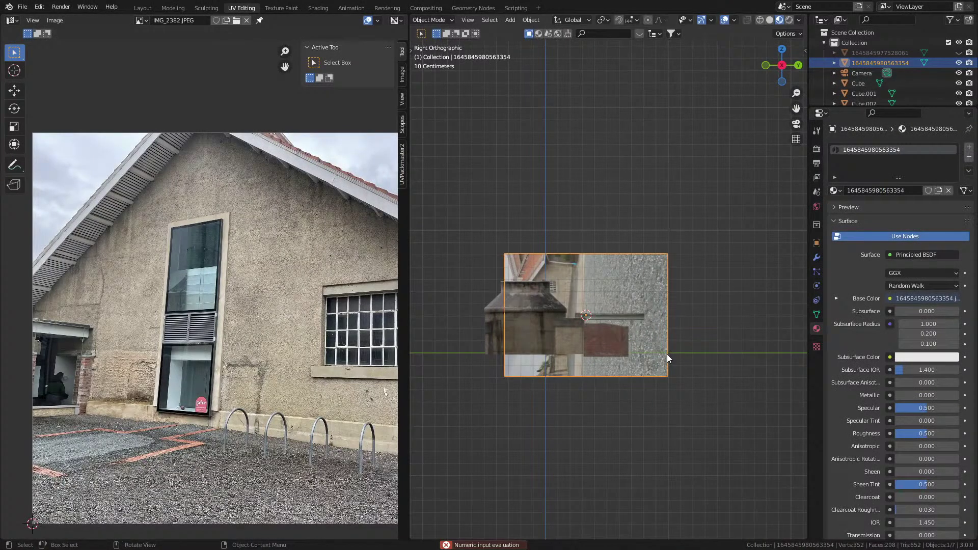
text(90)
key(Return)
key(s)
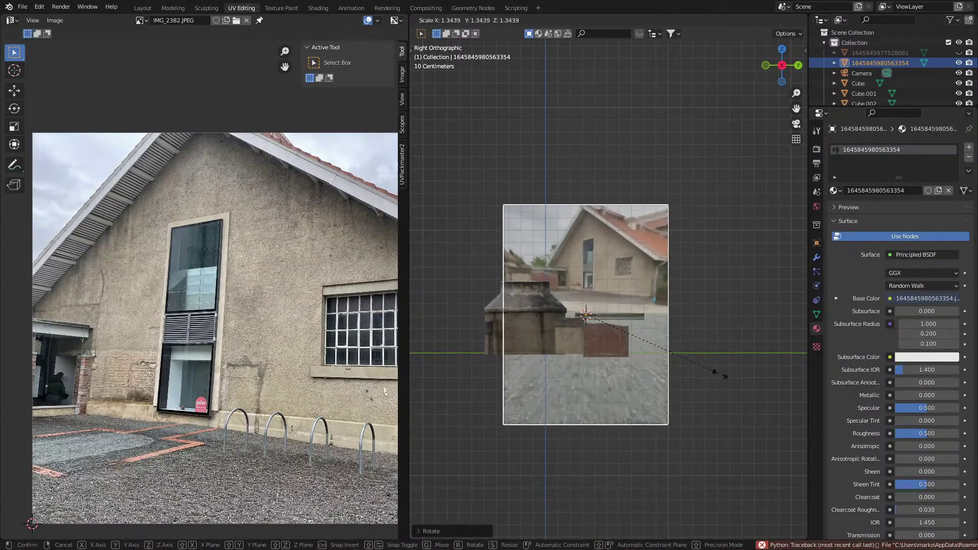
click(506, 428)
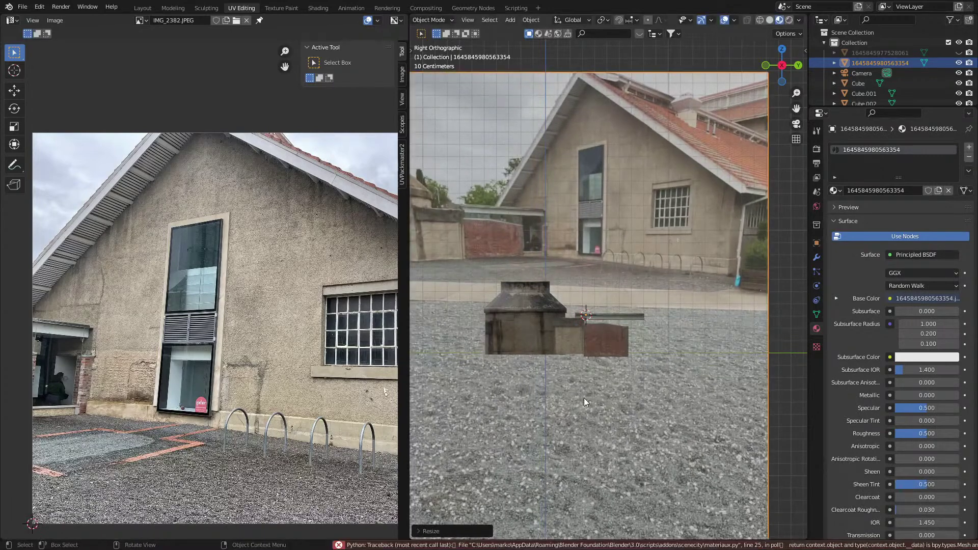
Step: Move and scale the photo plane so its brick wall roughly overlaps the modelled brick block
scroll(584, 399, down, 2)
key(g)
click(742, 424)
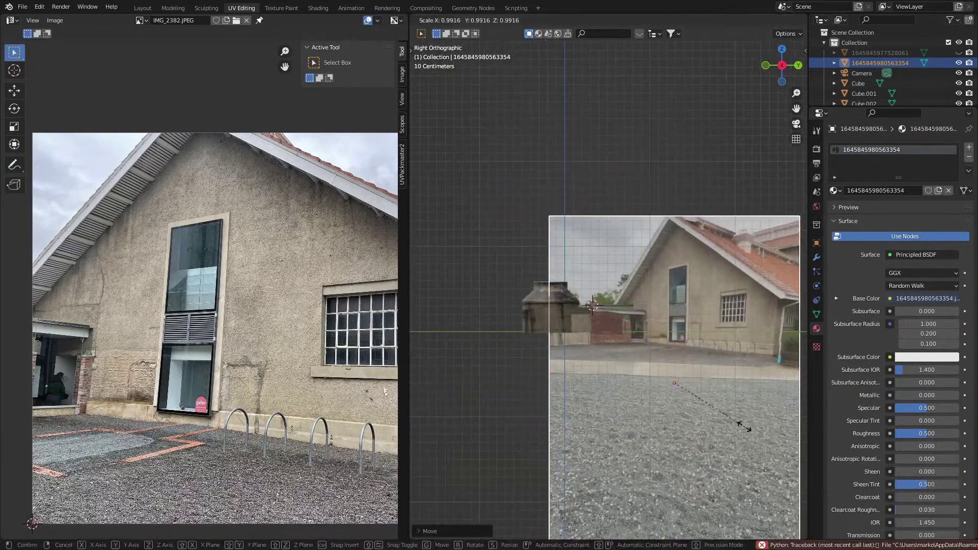
key(s)
click(733, 420)
scroll(723, 408, up, 2)
key(g)
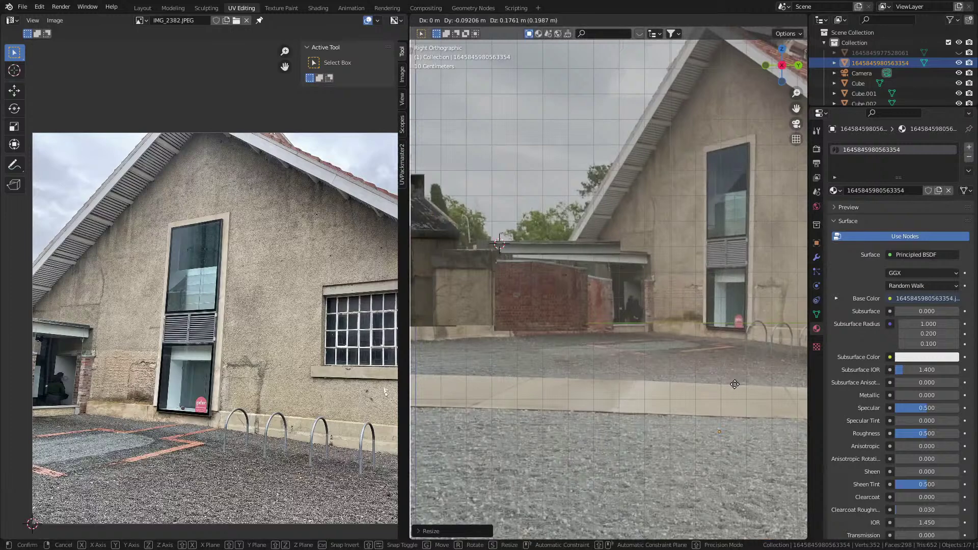
click(729, 371)
Step: Fine-tune the photo plane's scale and position against the edges of the modelled brick block and flat roof
key(s)
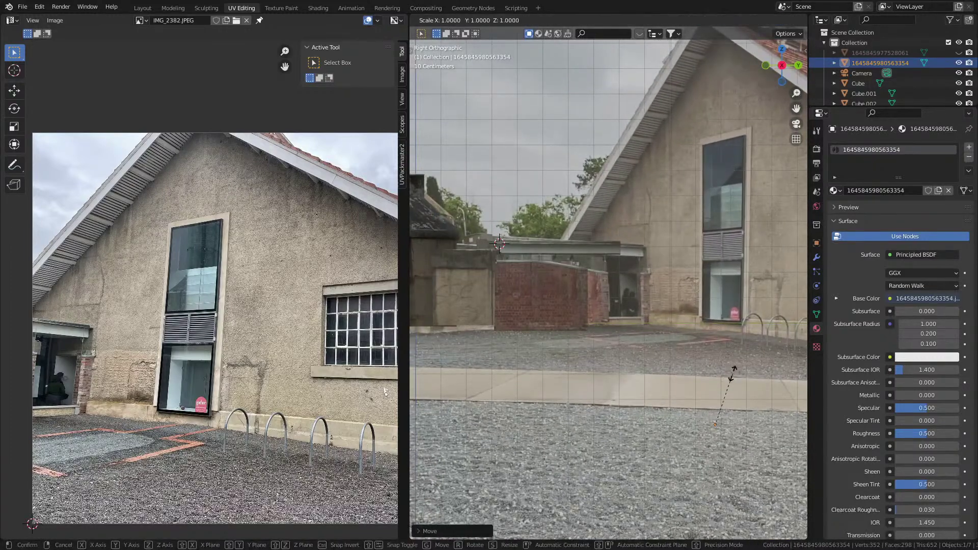
click(729, 373)
key(g)
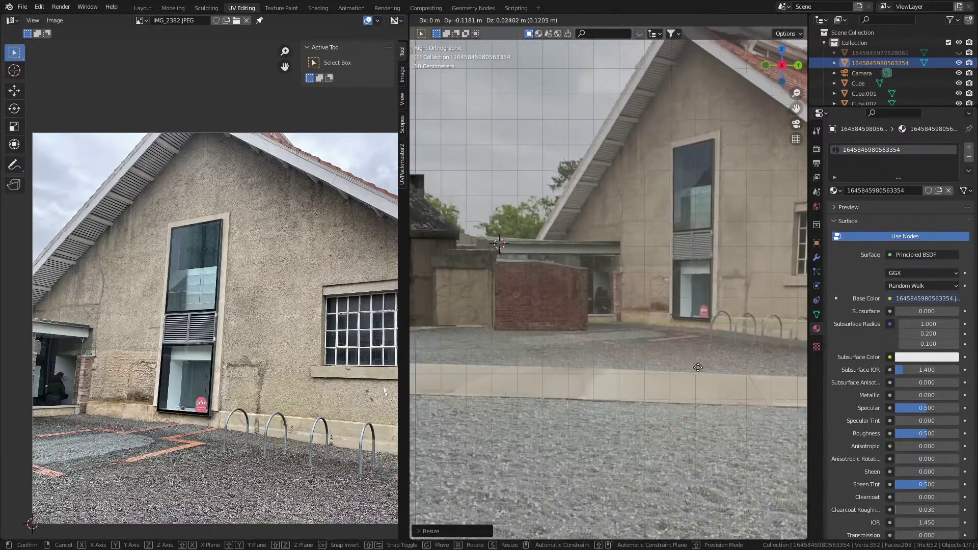
click(709, 313)
key(s)
click(707, 315)
key(g)
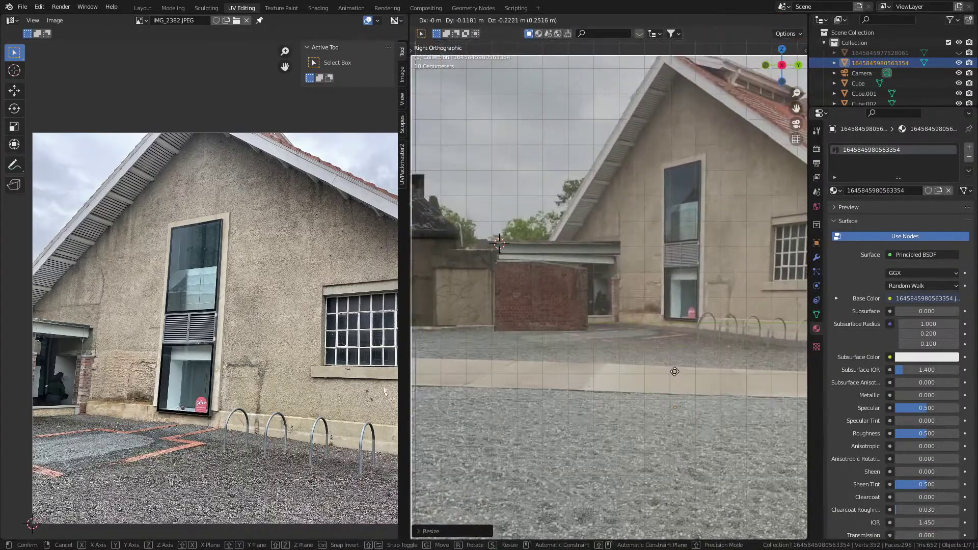
click(716, 382)
Step: Add a plane mesh and, in Edit Mode, rotate it 90° about the Y axis so it faces the side view
scroll(662, 389, down, 2)
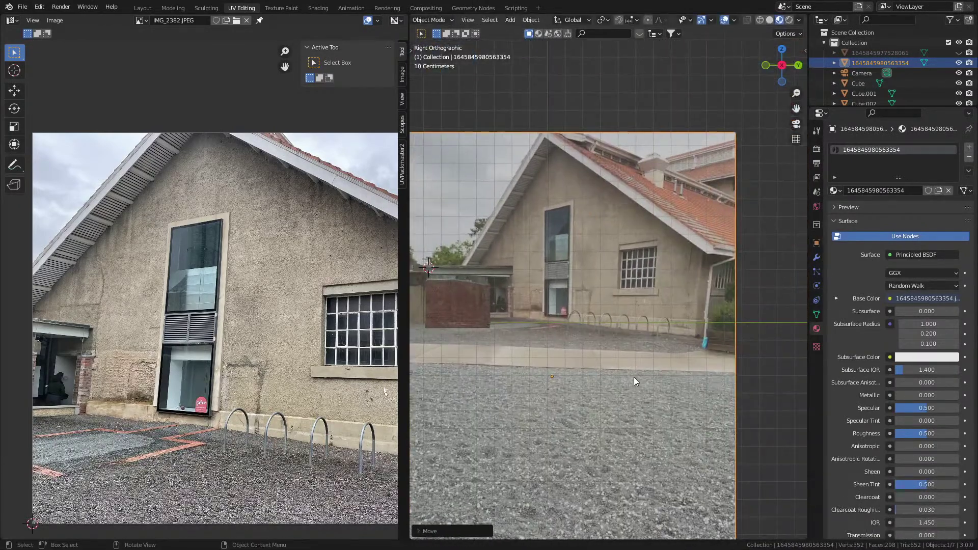
scroll(600, 353, up, 3)
scroll(714, 210, down, 4)
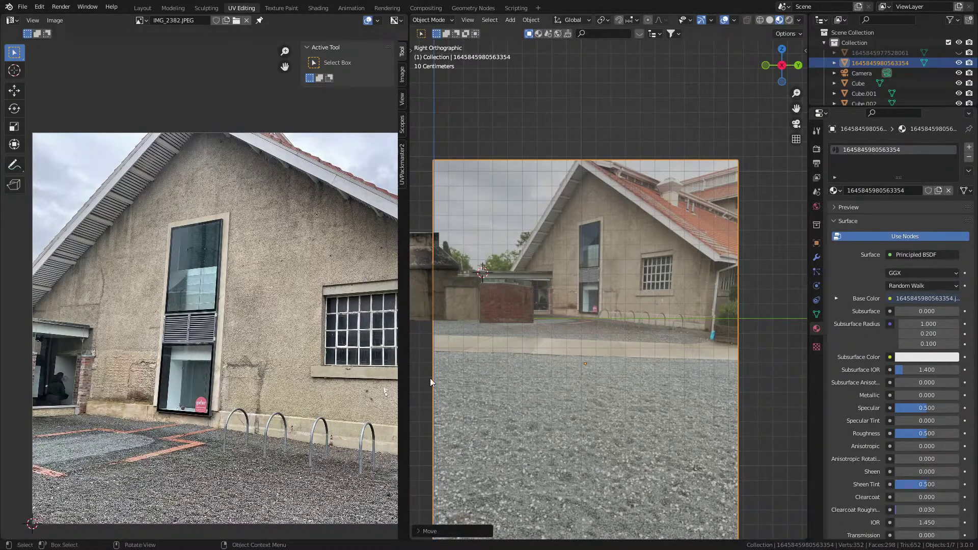
scroll(147, 307, down, 2)
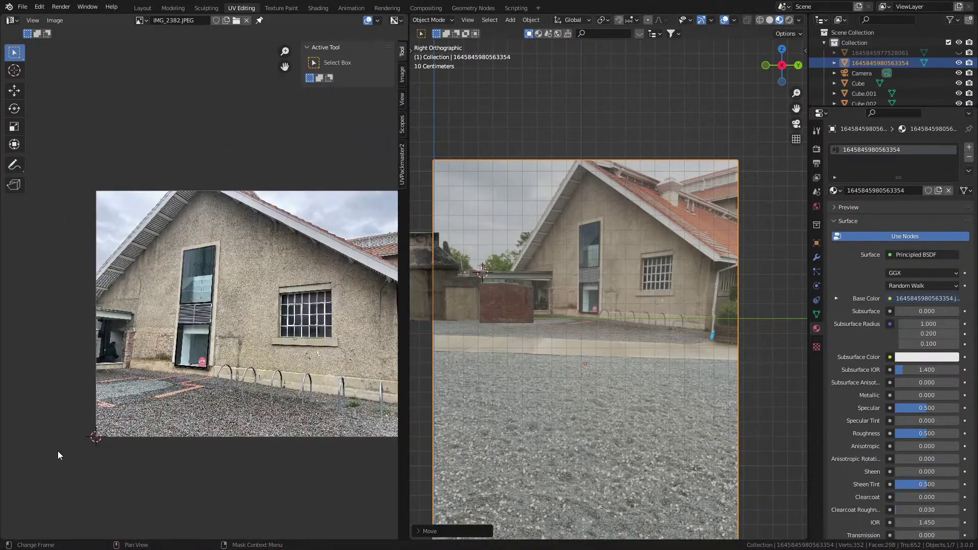
scroll(573, 343, up, 2)
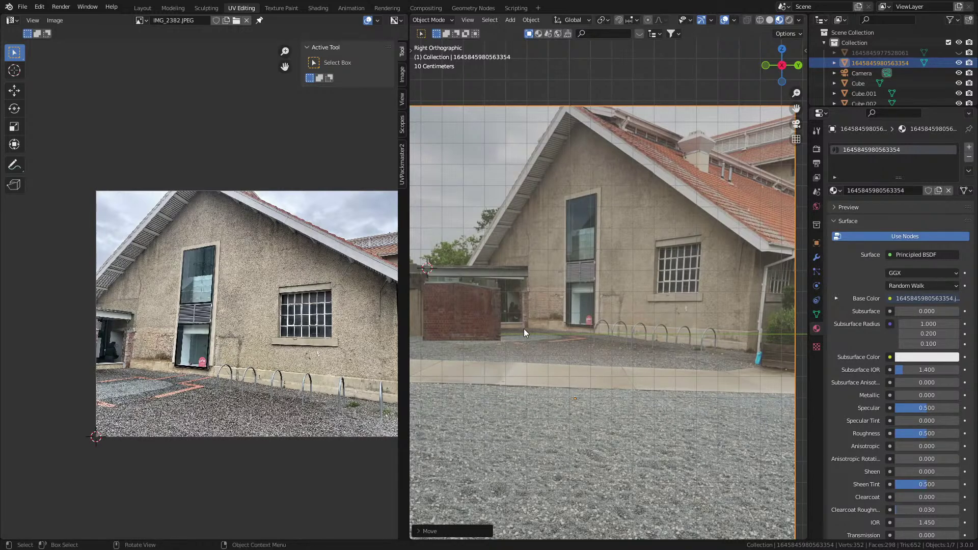
key(shift+a)
mouse_move(600, 282)
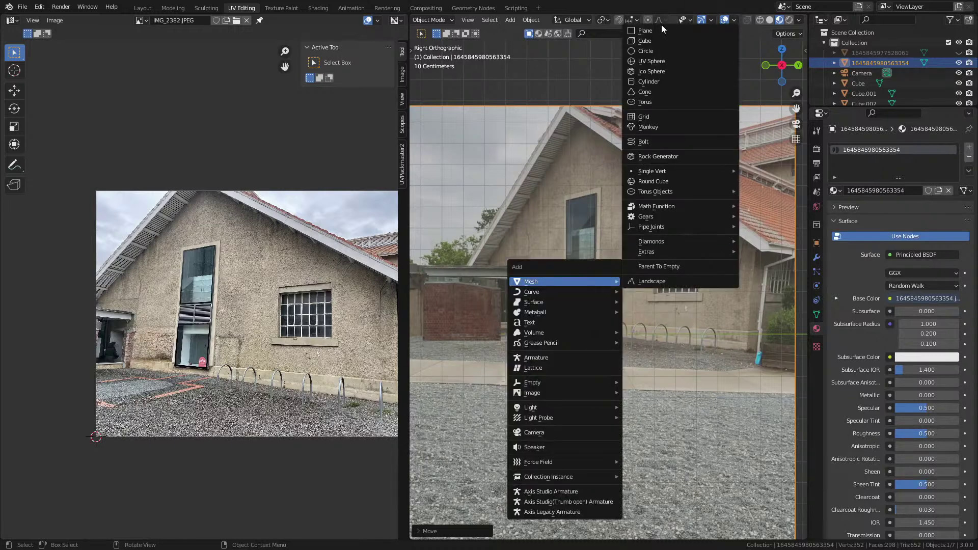
click(645, 31)
key(Tab)
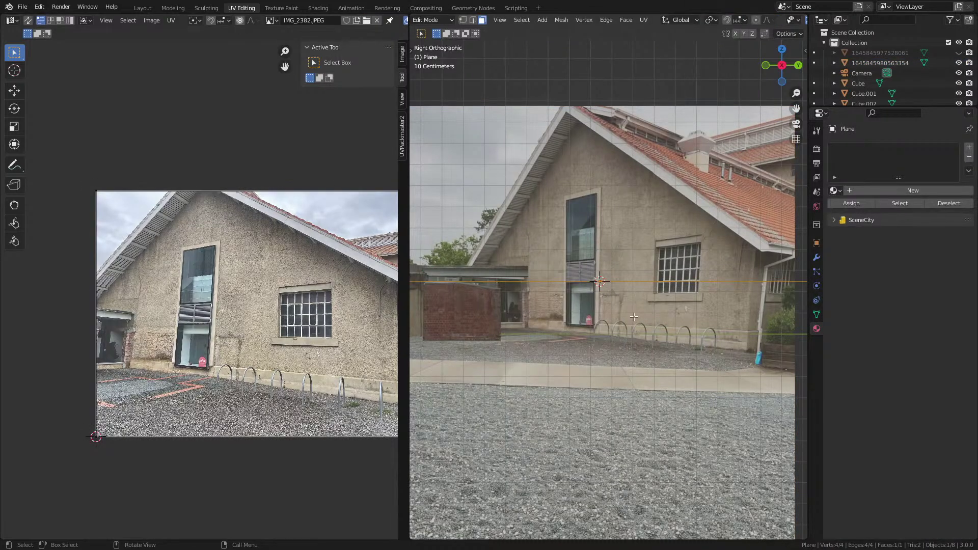
text(rx90)
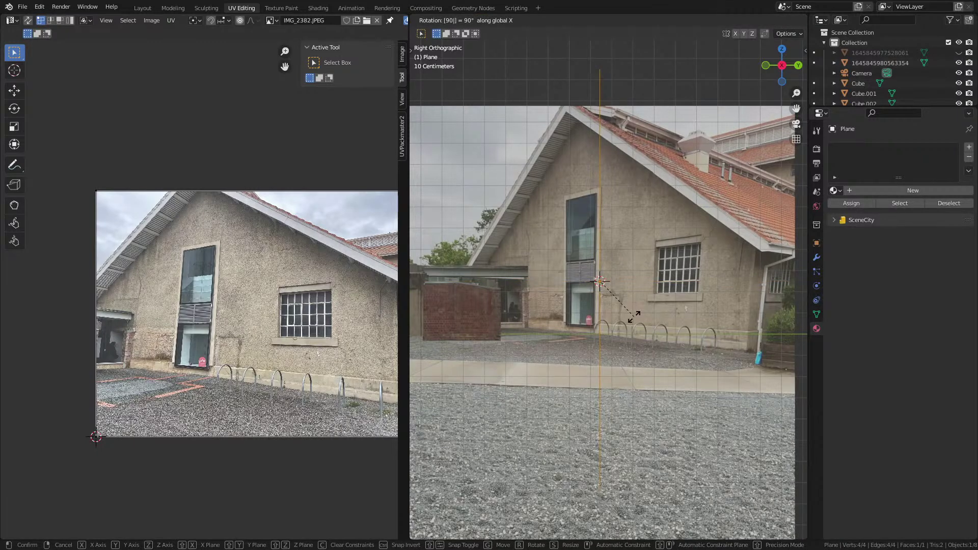
text(y)
key(Return)
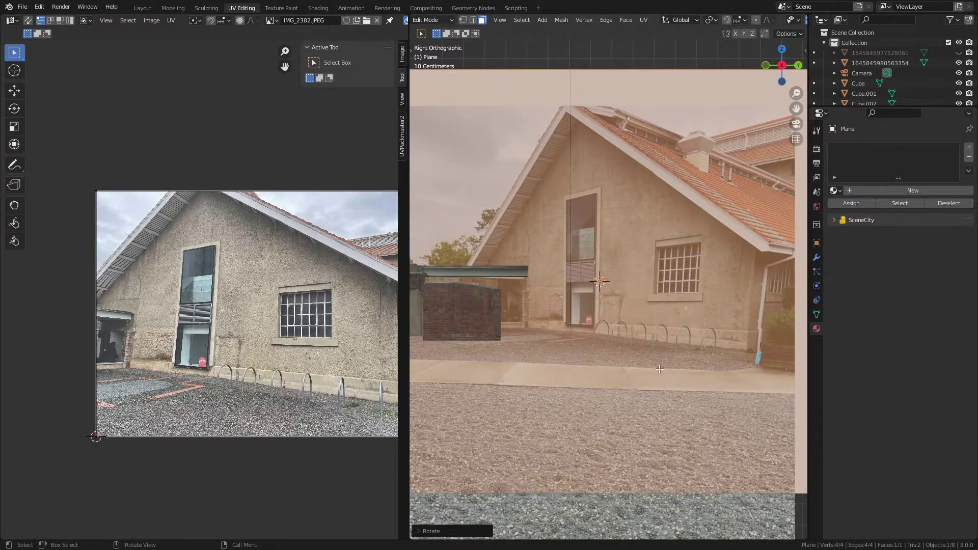
Step: Scale the new plane down and move it over the gabled facade with its lower edge at the wall's base
key(s)
click(606, 339)
scroll(611, 346, up, 3)
key(g)
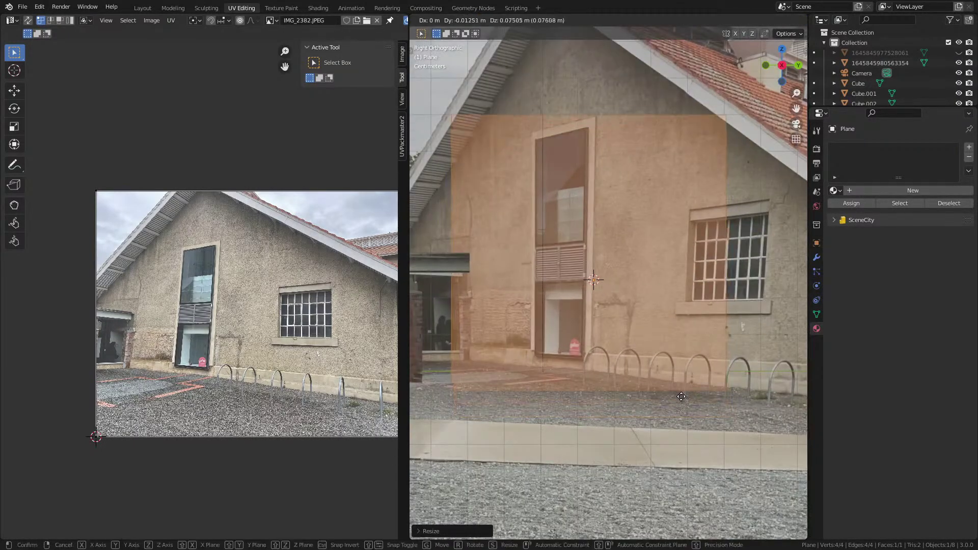
click(682, 370)
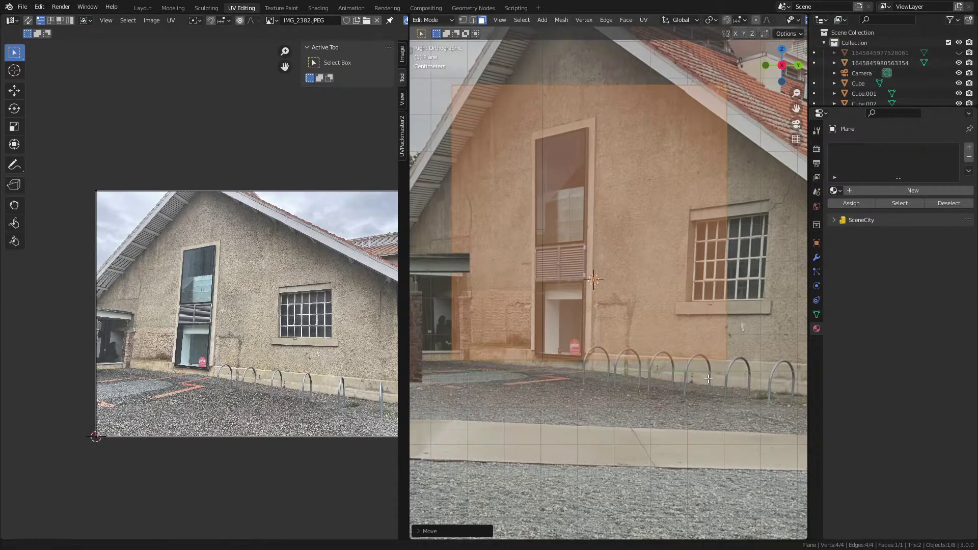
shift+middle_drag(743, 373, 715, 377)
key(Tab)
Step: Tilt the reference photo slightly counter-clockwise to level the gabled wall's base, and reselect the new plane
click(698, 402)
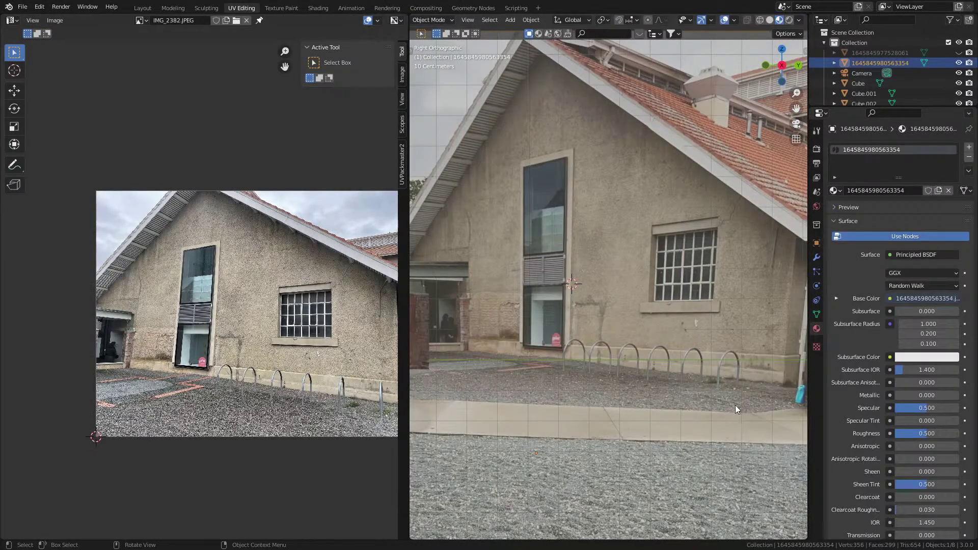
key(r)
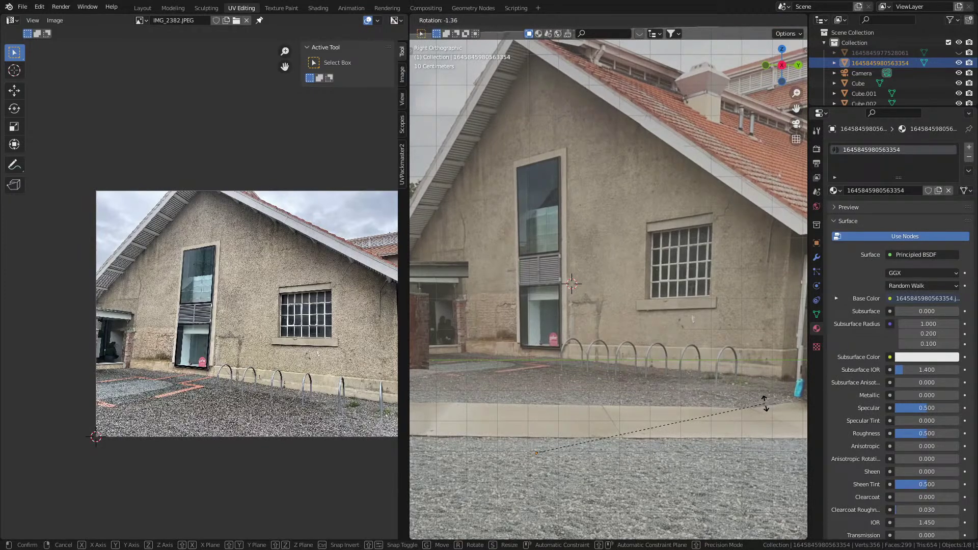
click(711, 403)
scroll(711, 407, down, 2)
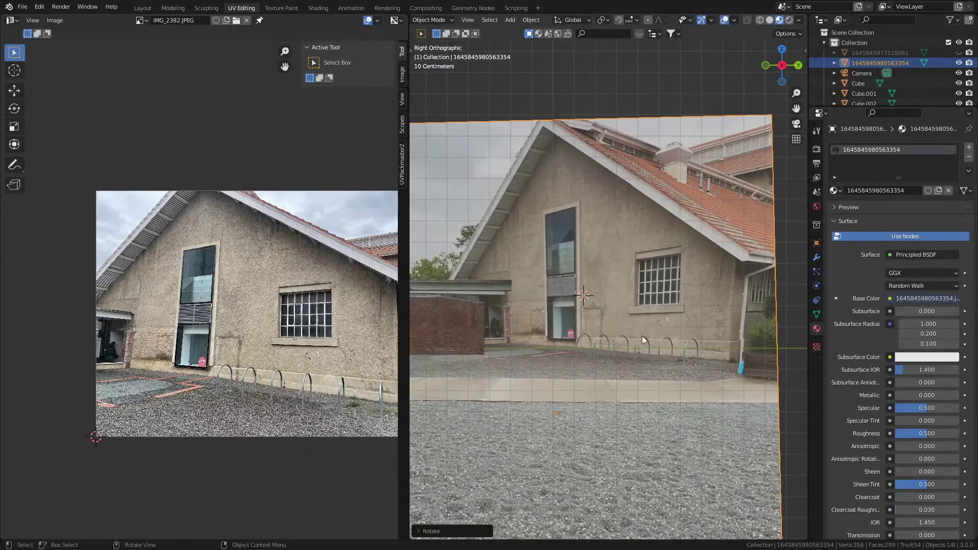
scroll(749, 390, up, 2)
key(r)
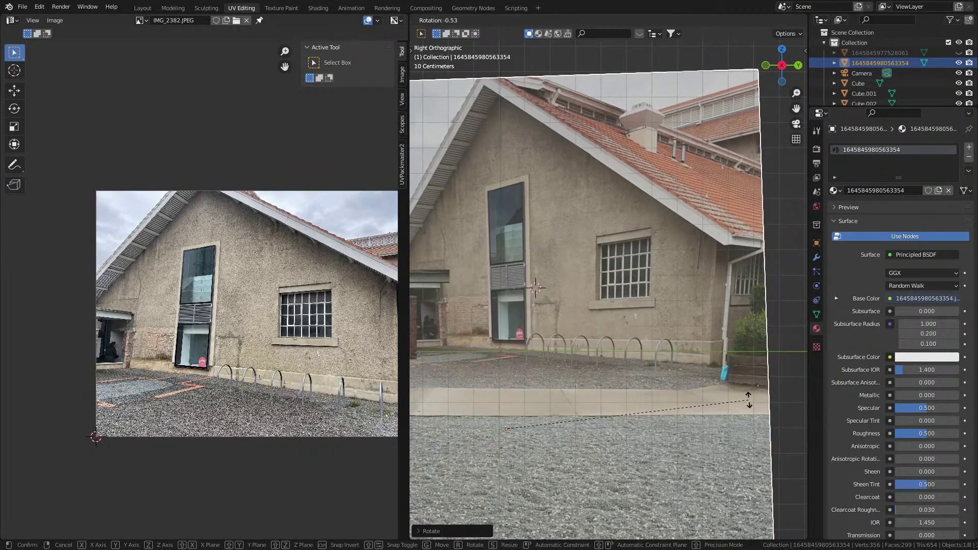
key(Escape)
scroll(540, 325, down, 1)
click(534, 274)
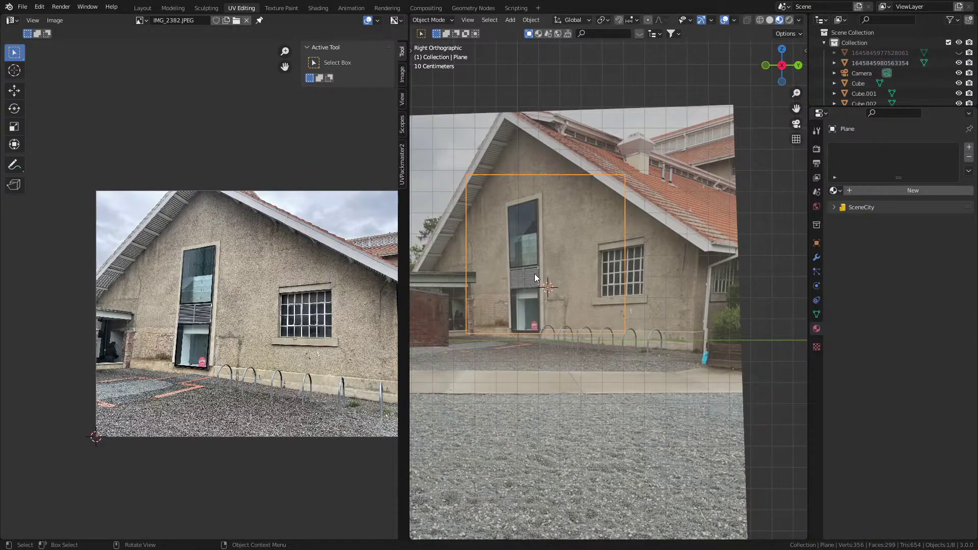
Step: Move the plane's face across the gabled facade to the wall's end corner near the drainpipe
key(Tab)
scroll(601, 374, up, 3)
key(g)
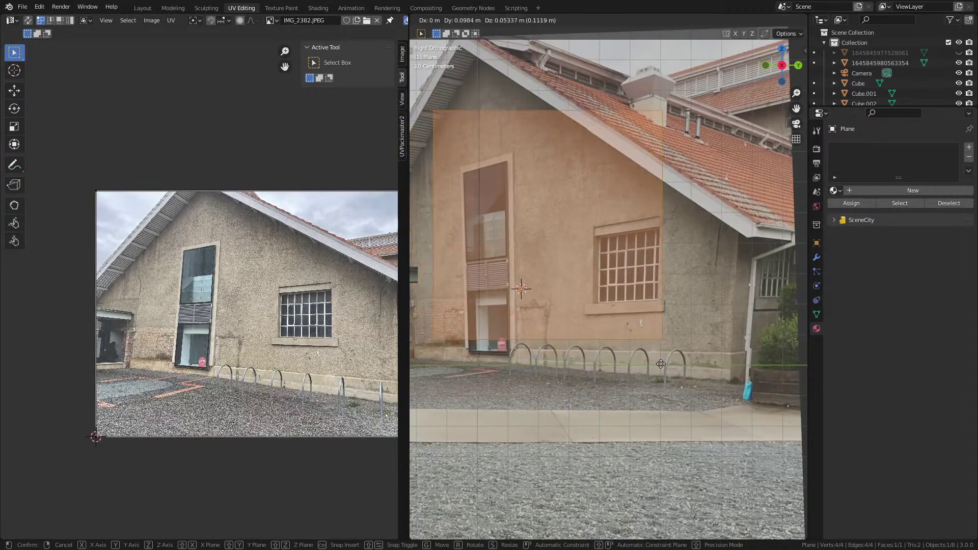
click(717, 442)
key(Tab)
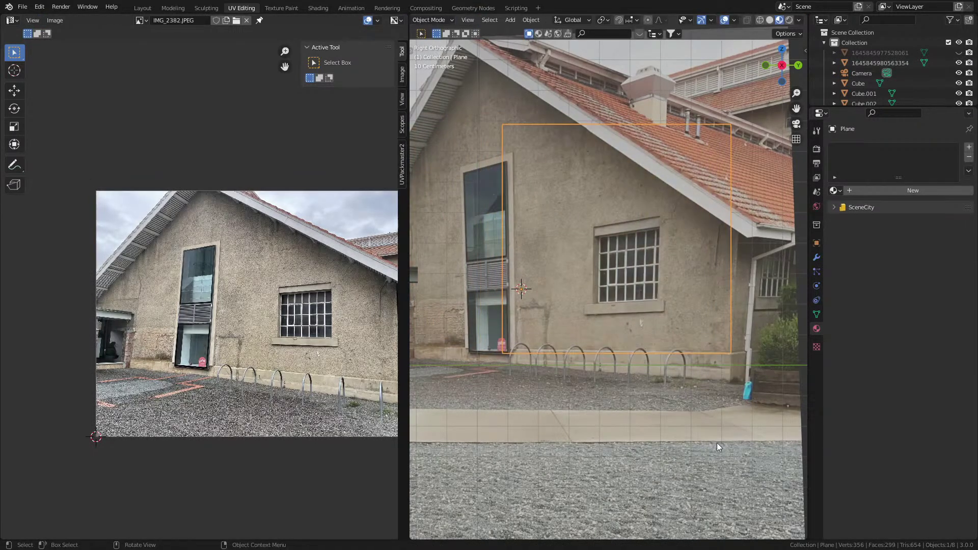
Step: Tilt the reference photo slightly further counter-clockwise to level the gabled wall's base against the plane
click(717, 442)
key(r)
key(Escape)
click(706, 352)
key(Tab)
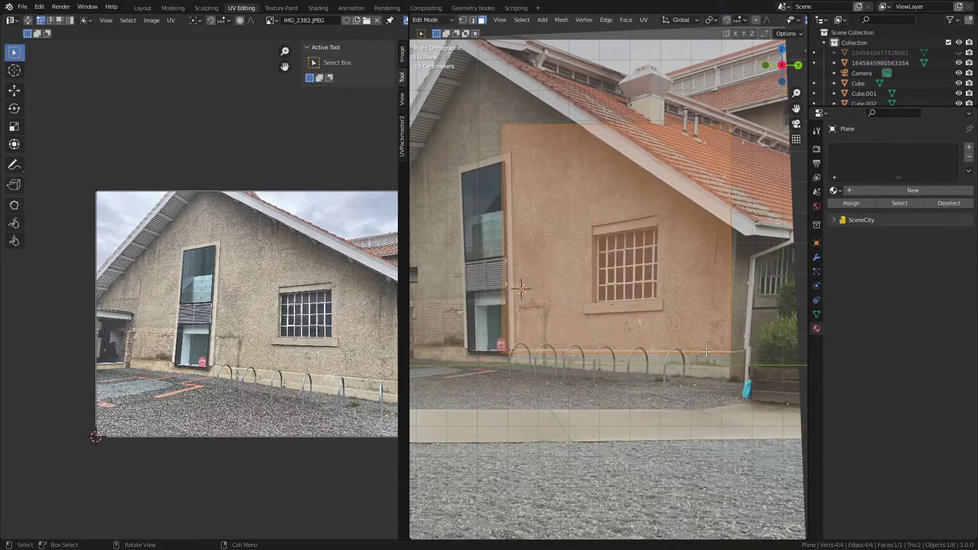
key(Tab)
click(713, 442)
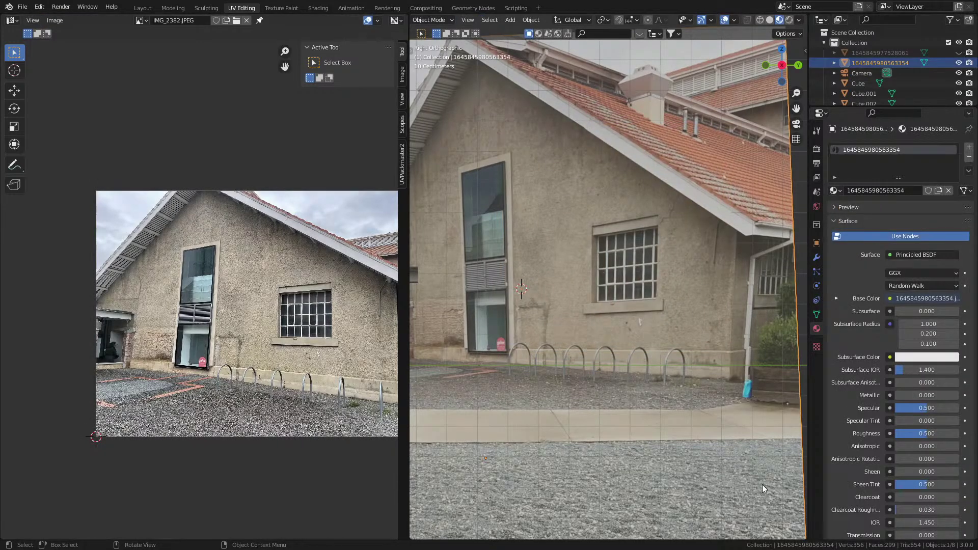
key(r)
click(782, 417)
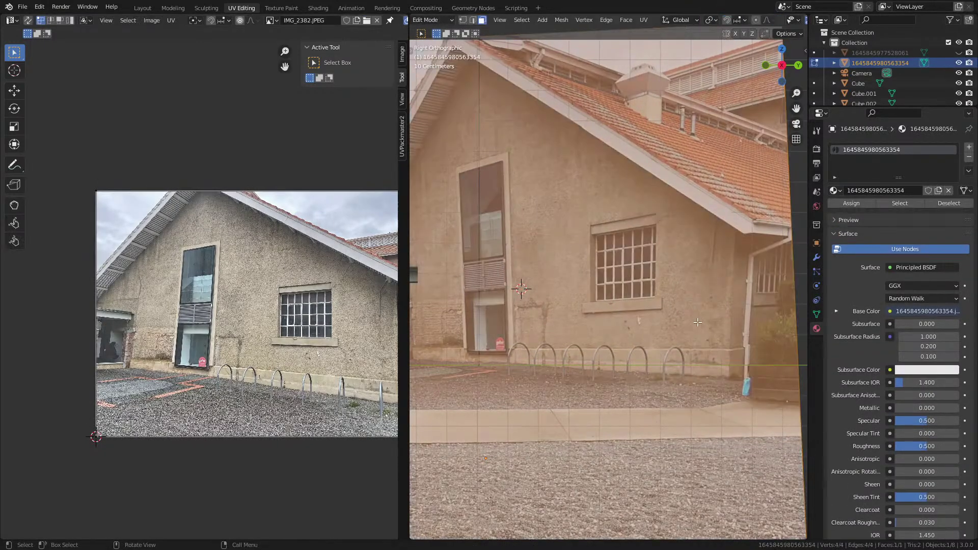
Step: Reselect the plane and shift its face in Edit Mode to line up with the wall's base and end corner
click(698, 326)
key(Tab)
scroll(738, 431, up, 3)
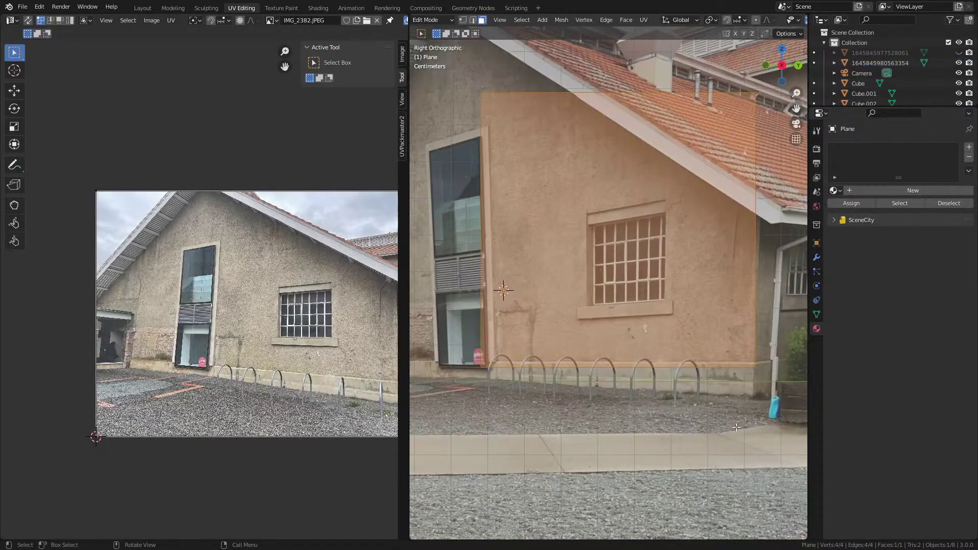
key(g)
click(741, 436)
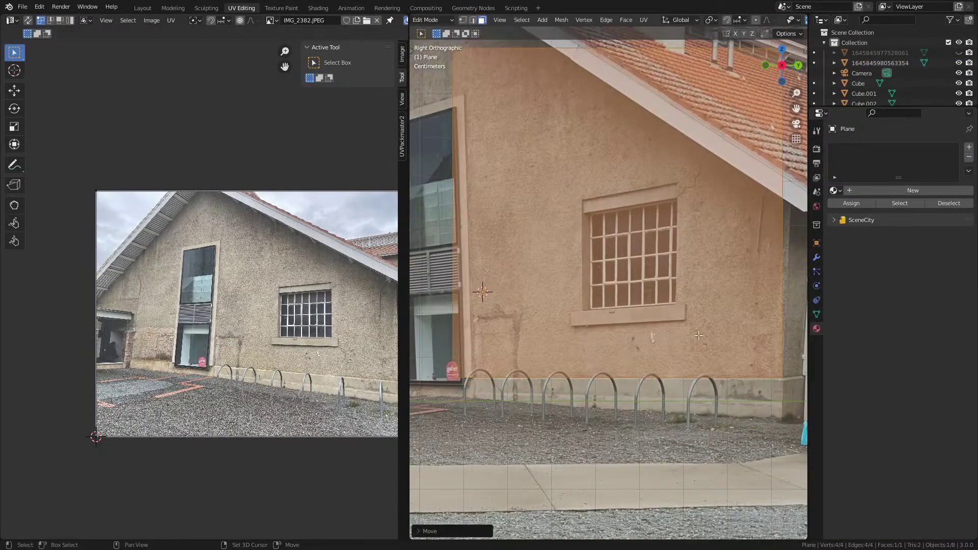
Step: Lower the plane's upper edge to the height of the eaves at the gabled wall's end corner
scroll(658, 269, down, 3)
shift+scroll(658, 269, up, 3)
key(2)
click(651, 203)
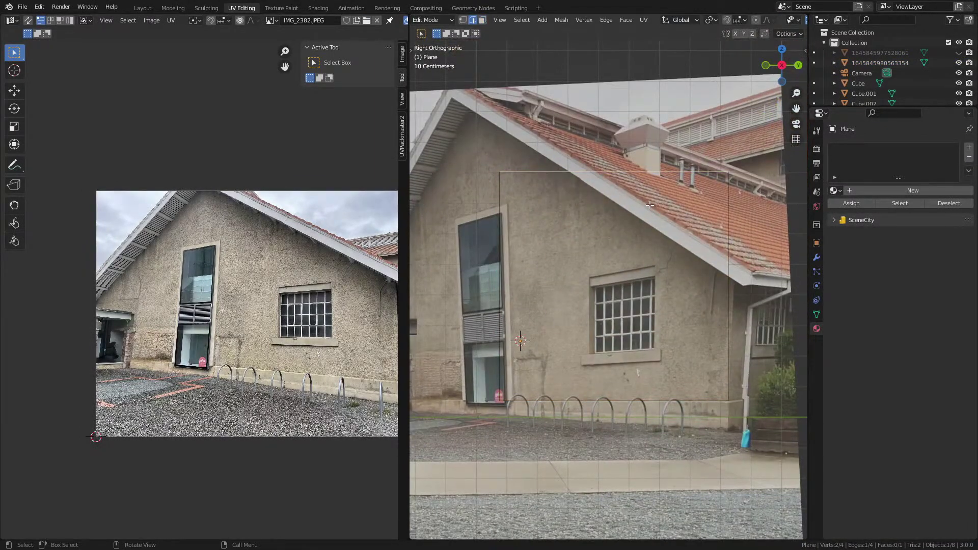
key(g)
click(657, 319)
Step: Stretch the plane along Y by moving its side edge near the glass door out to the facade's opposite eave
shift+middle_drag(550, 337, 616, 327)
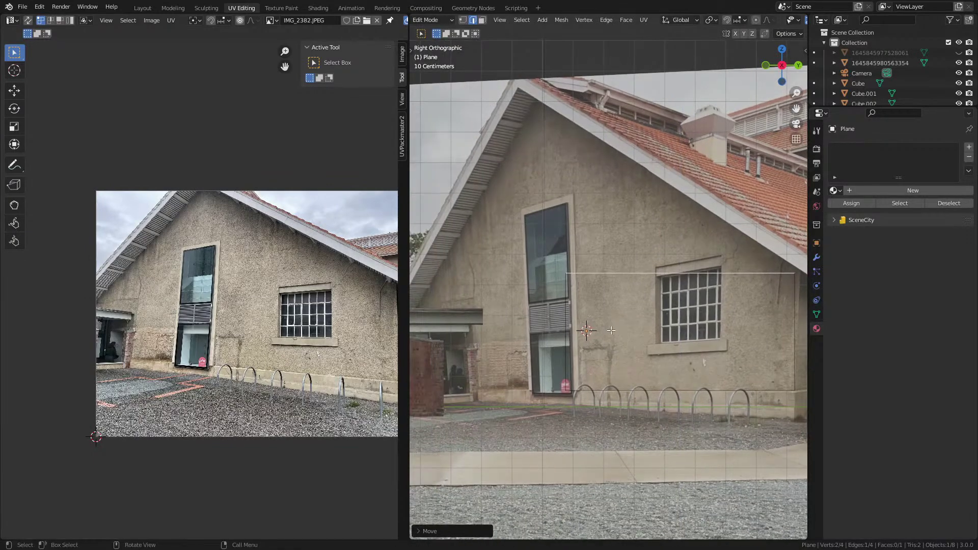
scroll(616, 326, up, 2)
middle_drag(553, 400, 596, 392)
key(g)
key(x)
right_click(601, 390)
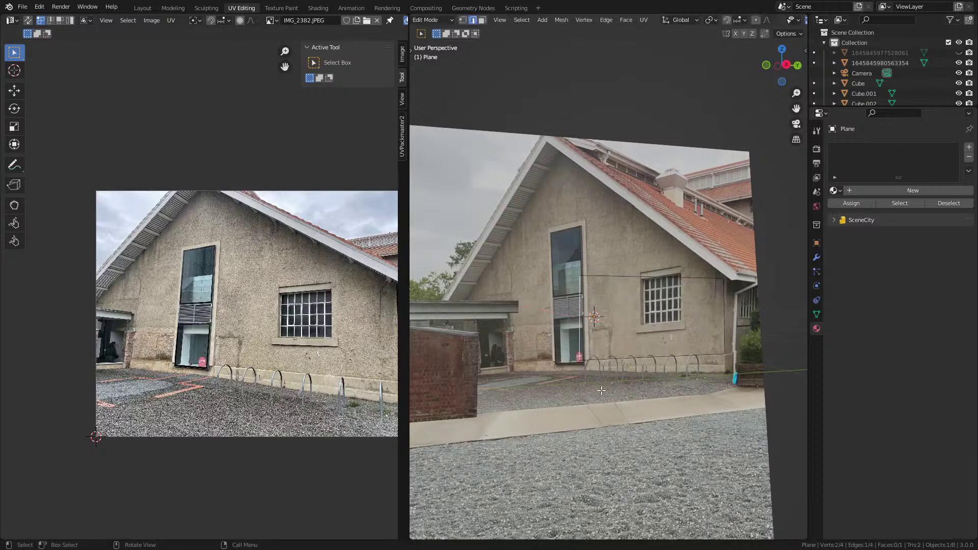
key(g)
key(y)
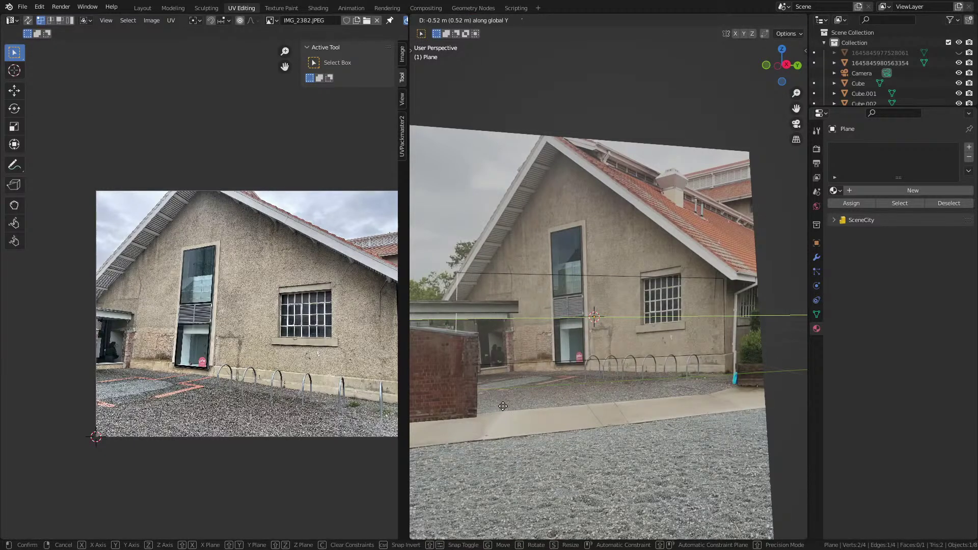
click(496, 409)
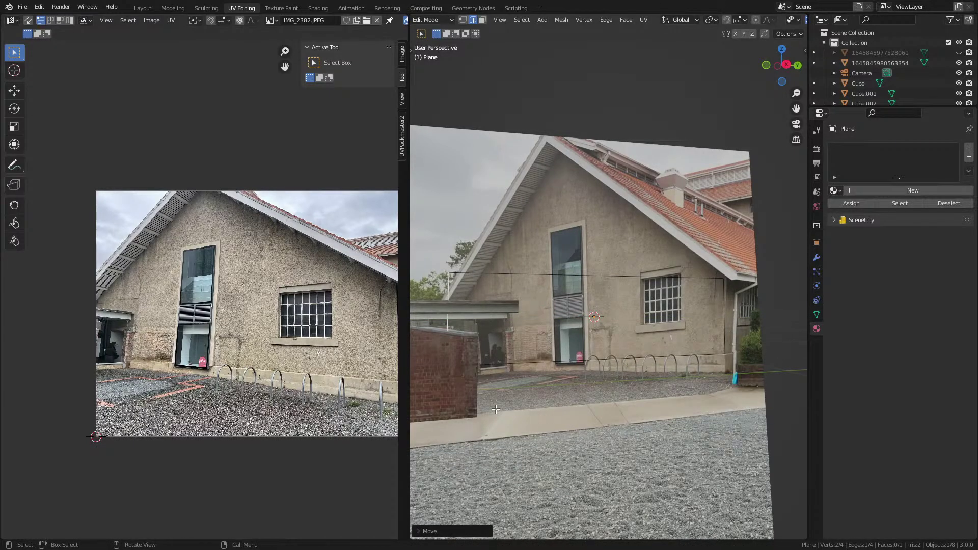
Step: Return to Object Mode and delete the facade plane and the reference photo from the scene
scroll(496, 409, down, 2)
key(Tab)
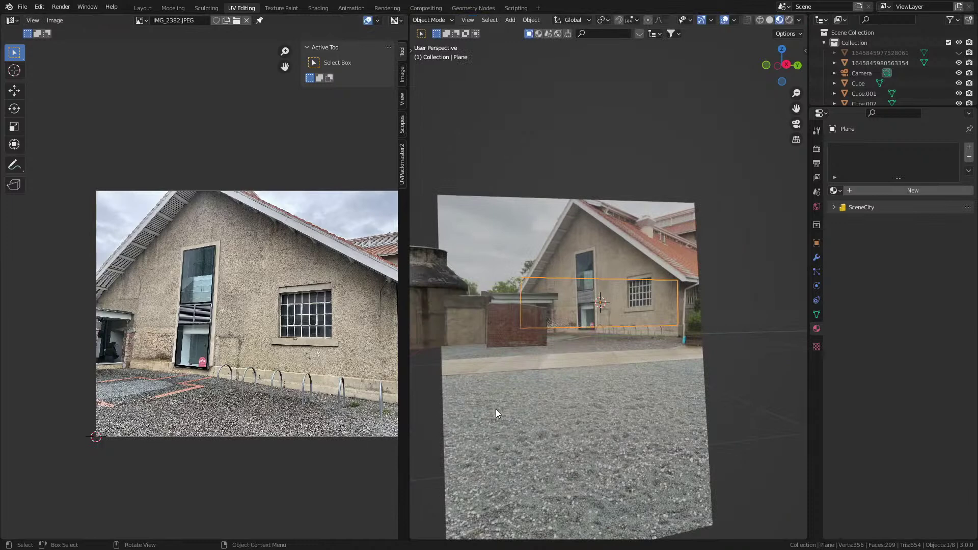
click(603, 327)
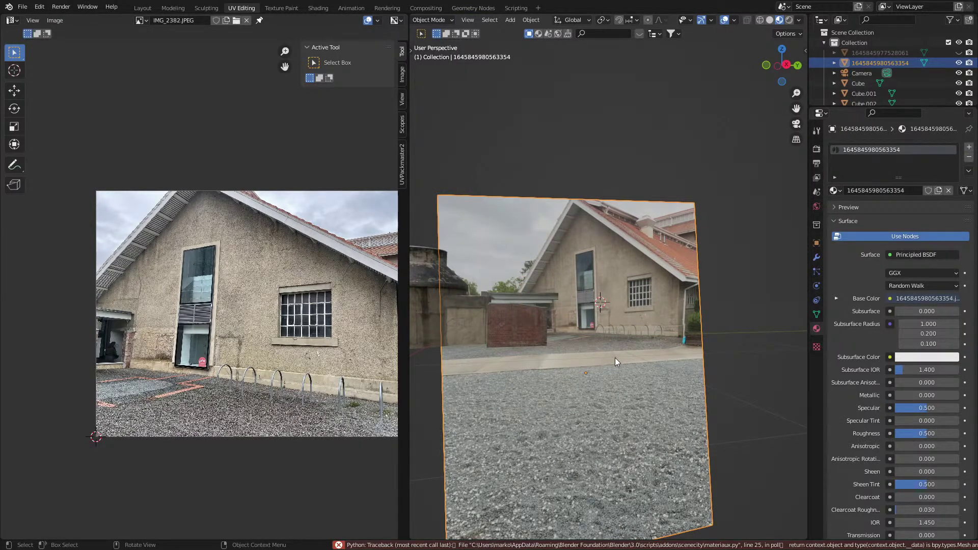
key(Delete)
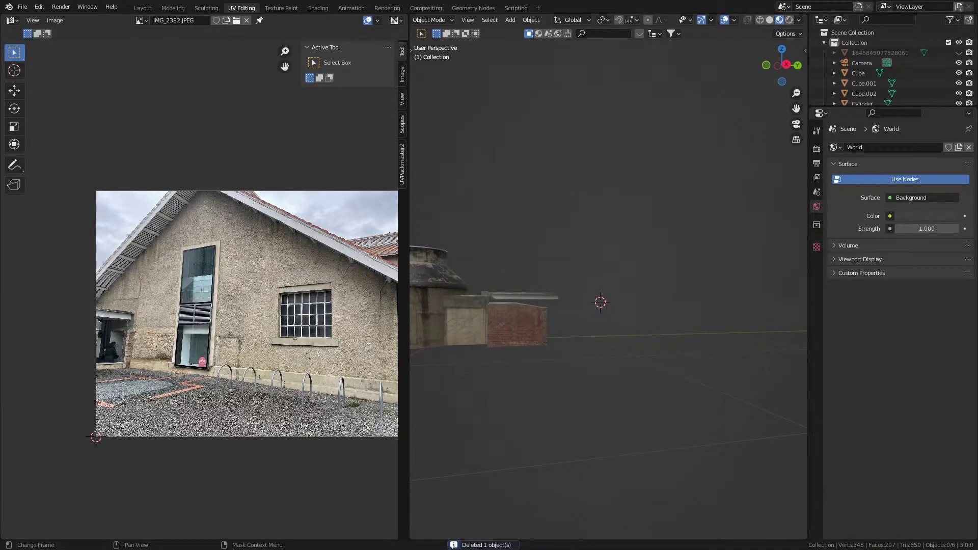
Step: Switch to File Explorer and launch fSpy from the 3D Stuff > Applications > fSpy folder on the Blender (M:) drive
click(239, 539)
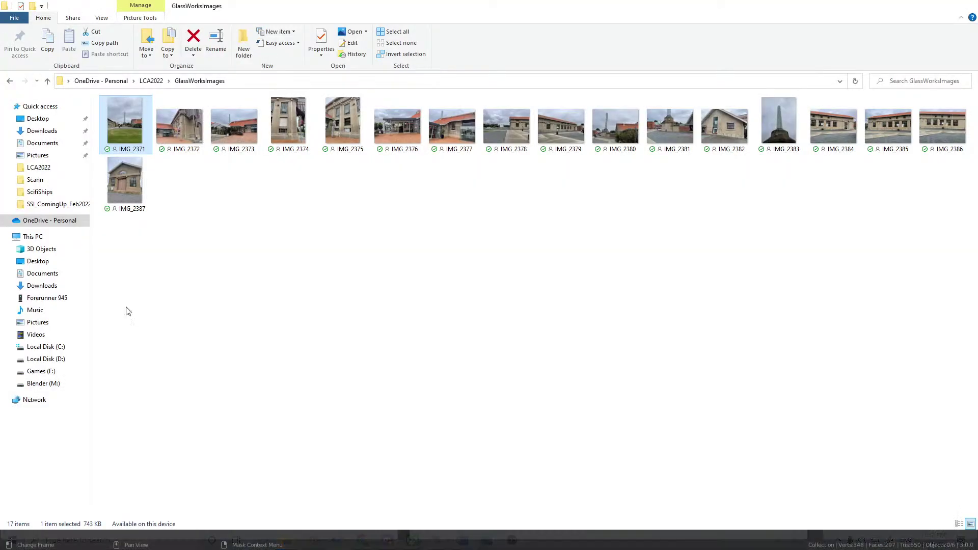
click(45, 371)
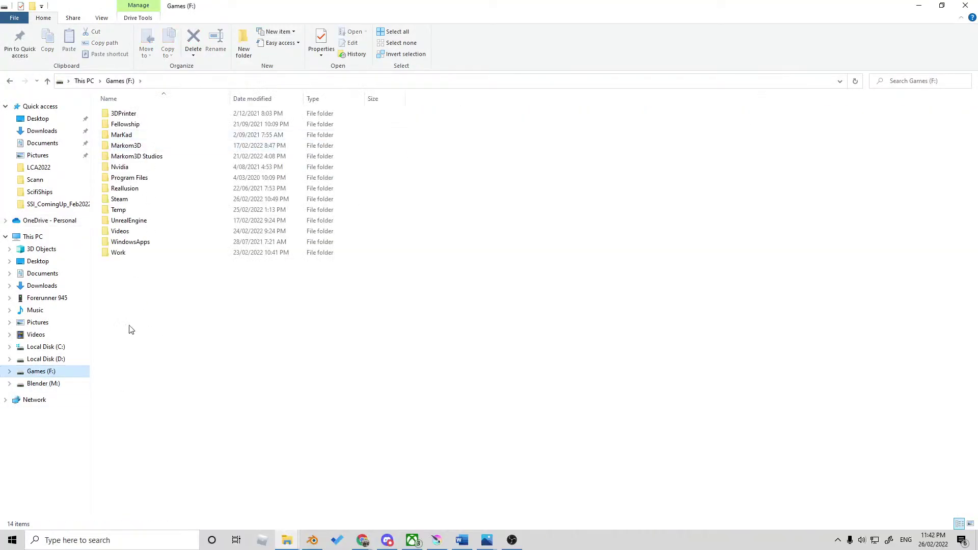
click(68, 384)
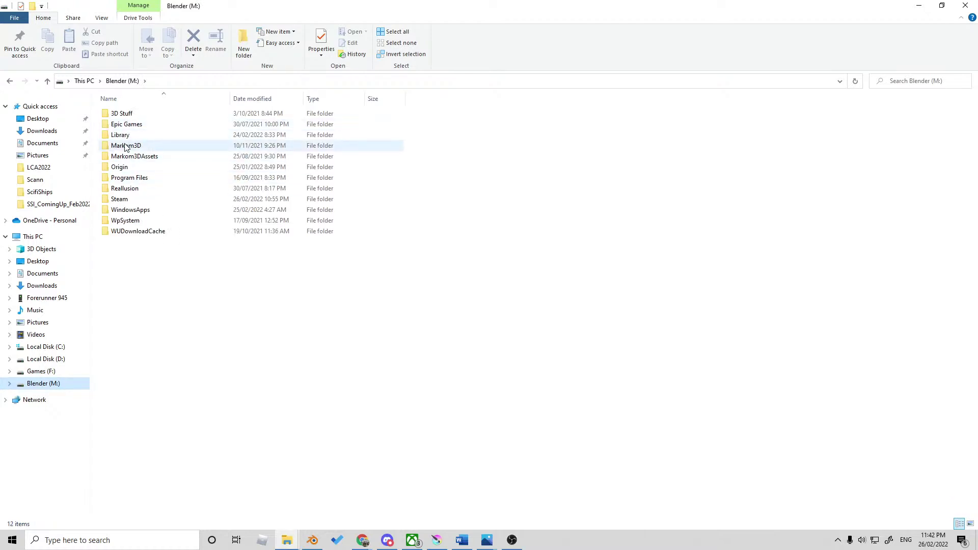
double_click(129, 114)
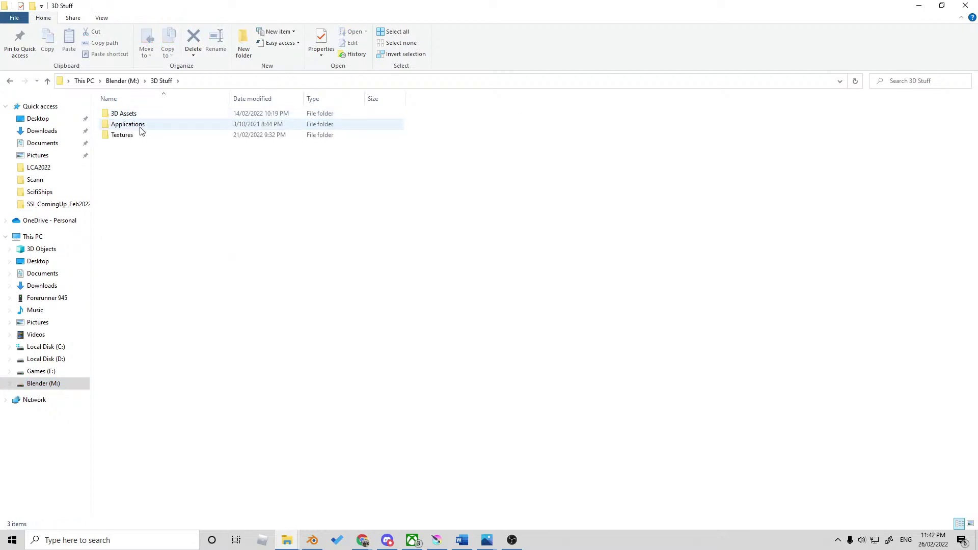
double_click(140, 127)
double_click(138, 116)
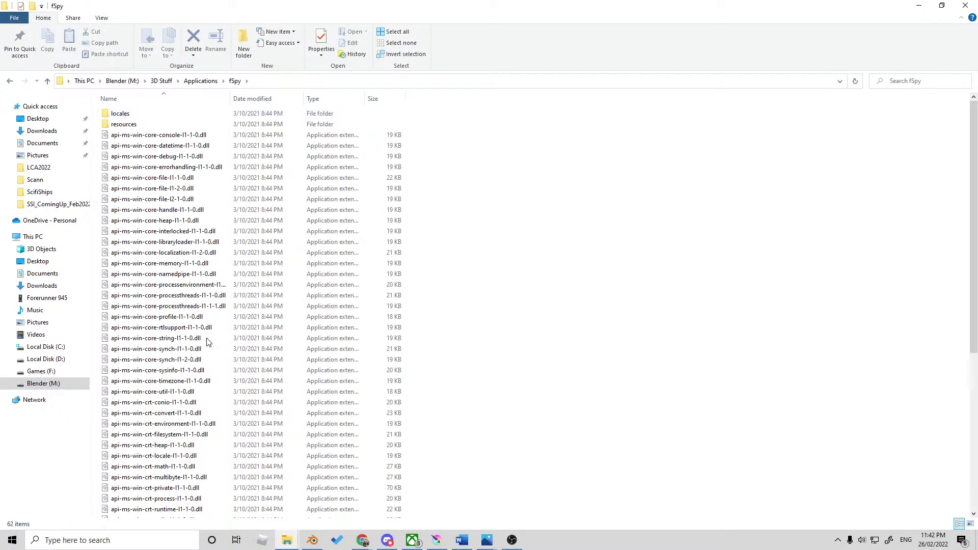
scroll(207, 327, down, 8)
click(183, 363)
double_click(183, 363)
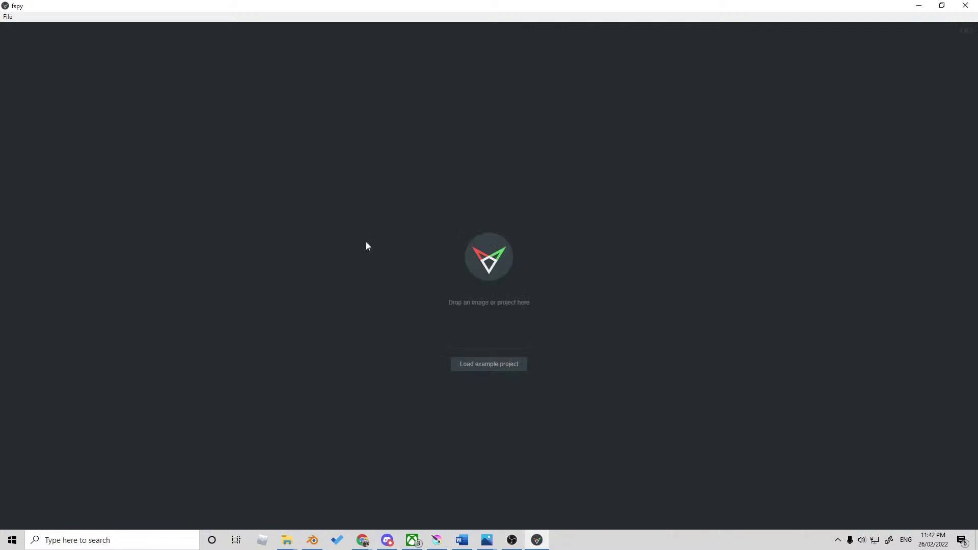
Step: Load the gabled building's reference photo from its File Explorer window into fSpy
click(287, 540)
click(341, 508)
drag(492, 2, 0, 123)
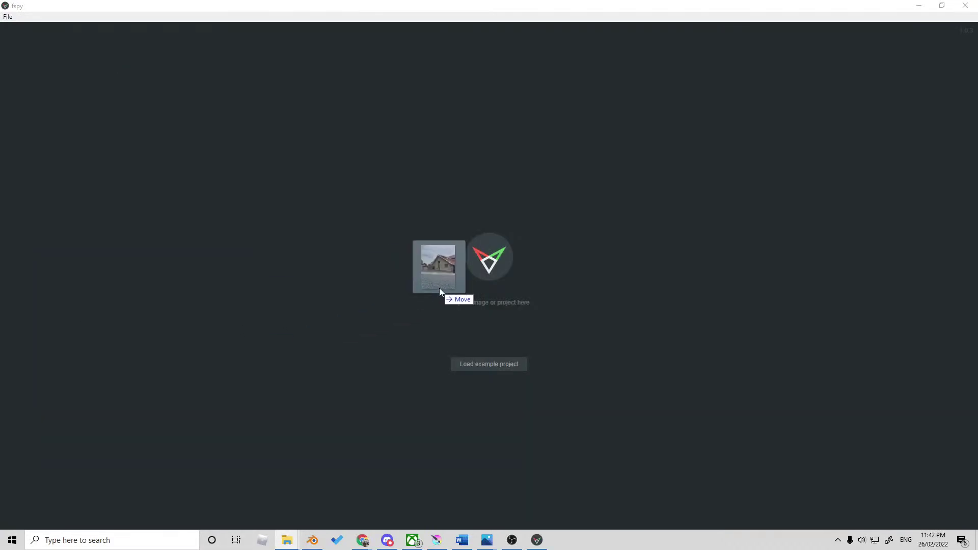
drag(439, 288, 441, 292)
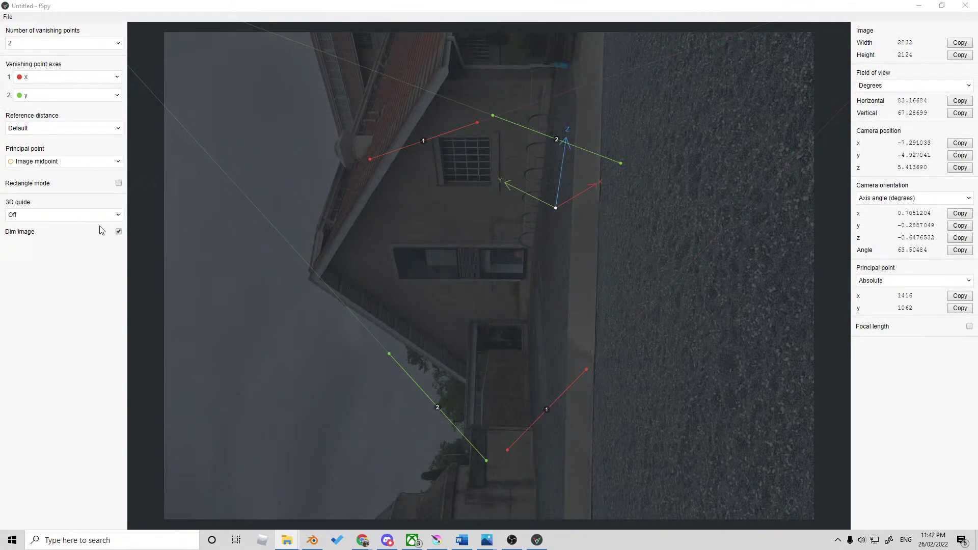
Step: Align both X-axis vanishing lines with the two long edges of the concrete footpath, leaving Rectangle mode off
click(118, 183)
click(119, 184)
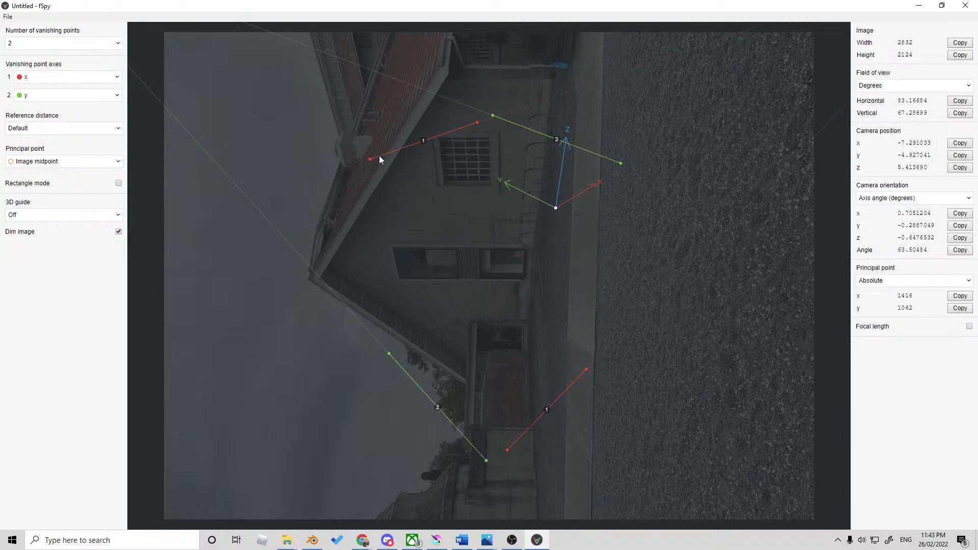
drag(368, 159, 590, 519)
drag(479, 122, 605, 31)
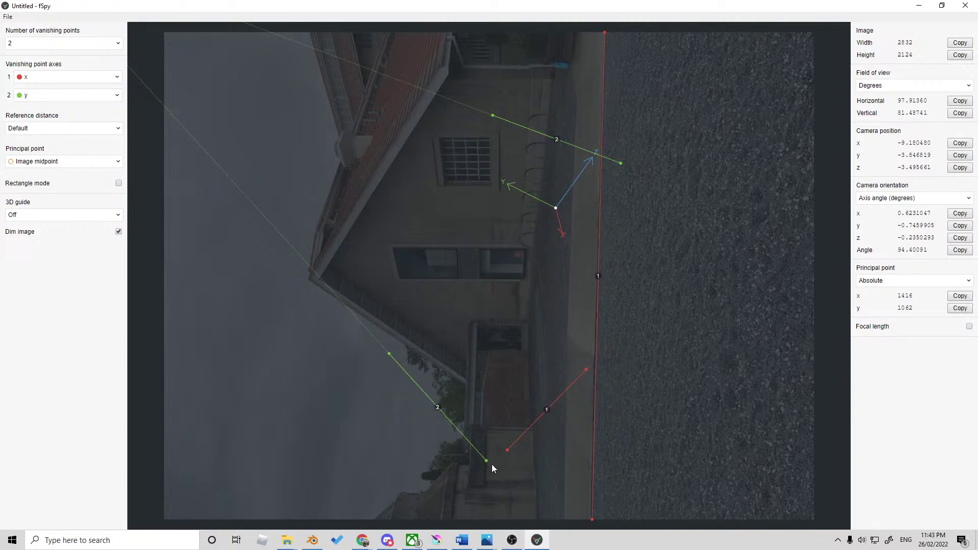
drag(508, 450, 564, 523)
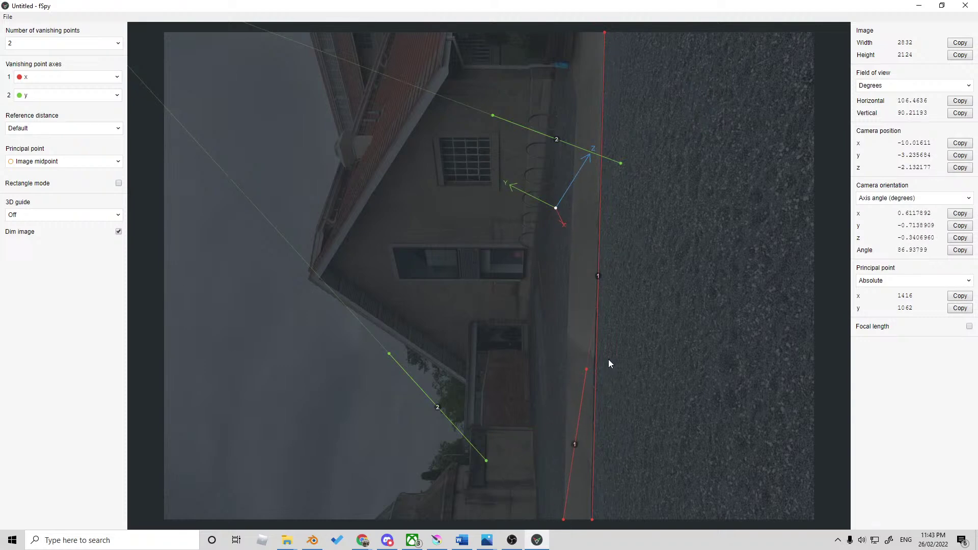
drag(586, 371, 579, 25)
shift+drag(489, 53, 581, 222)
shift+drag(563, 524, 535, 529)
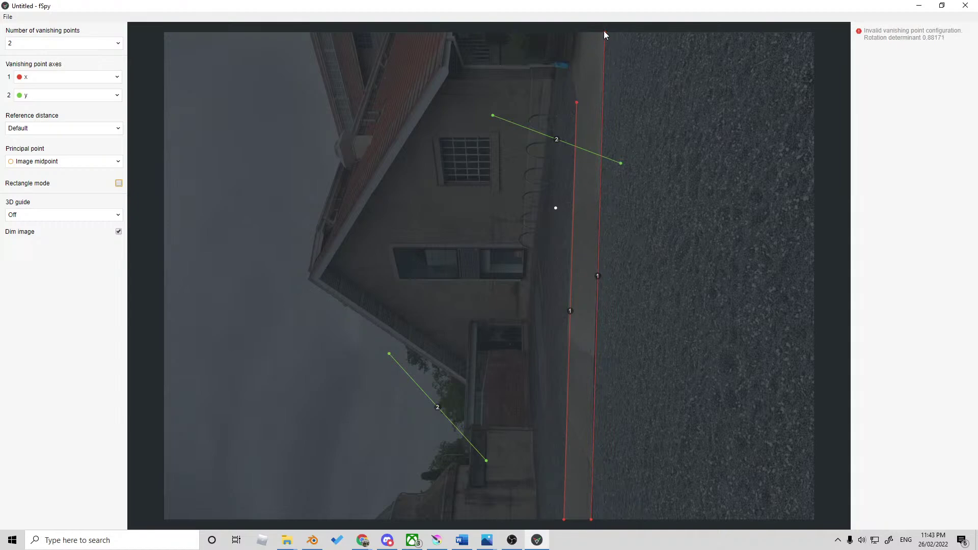
shift+drag(605, 32, 668, 36)
Step: Align one Y-axis vanishing line with the long vertical edge of the building's tall window and door
drag(494, 116, 537, 143)
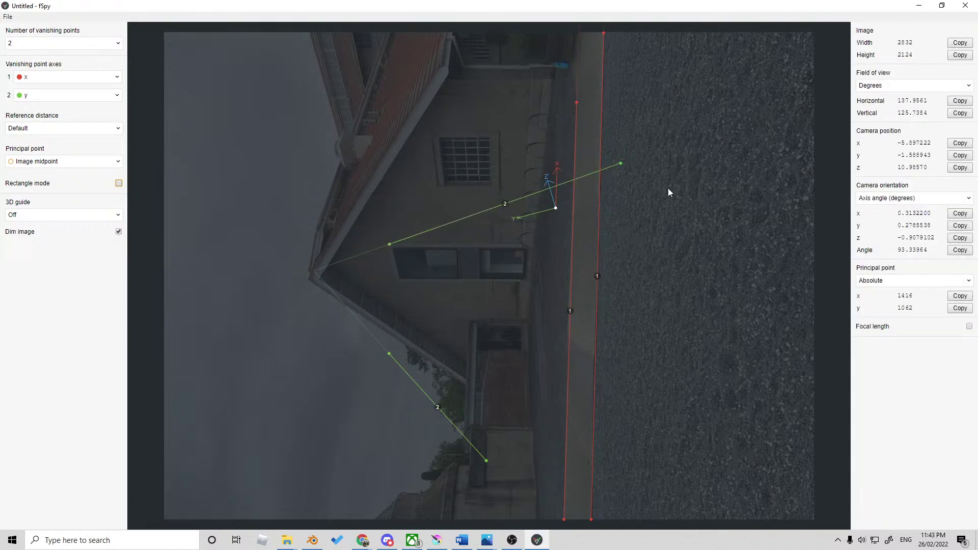
drag(620, 164, 475, 264)
shift+drag(387, 244, 372, 227)
shift+drag(529, 250, 503, 218)
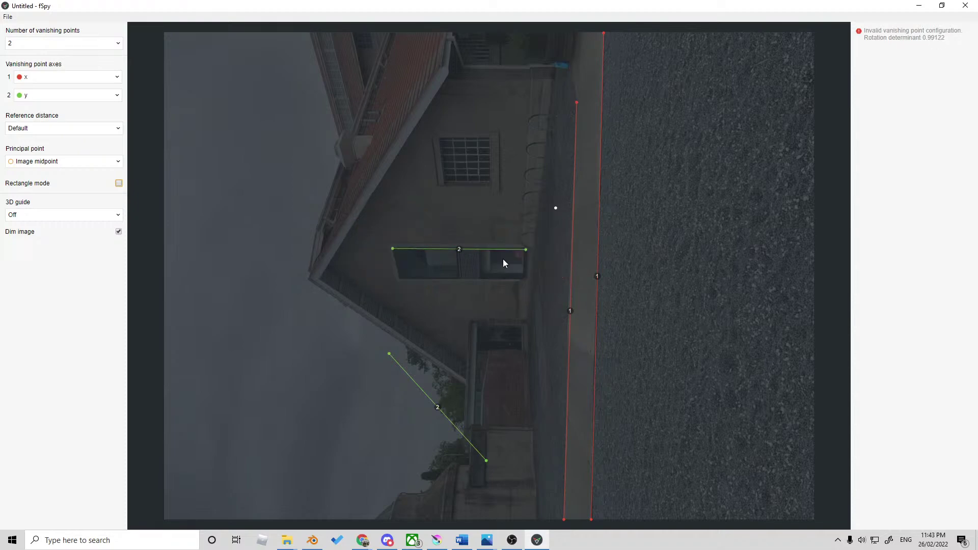
Step: Align the other Y-axis vanishing line with the gabled wall's vertical end corner near the drainpipe
drag(484, 462, 461, 289)
drag(522, 279, 539, 70)
drag(390, 354, 448, 48)
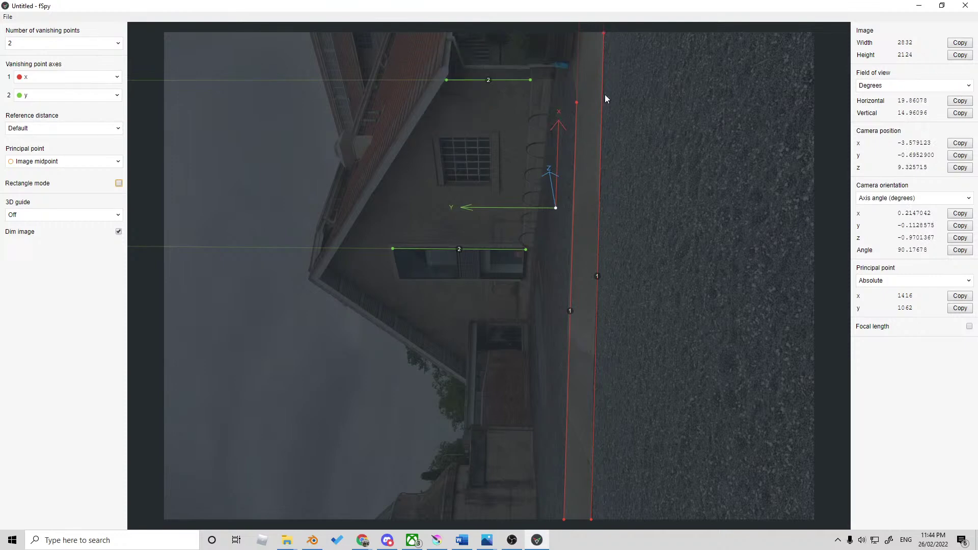
Step: Save the fSpy project as glassworks in the Temp folder on the Games (F:) drive
click(10, 18)
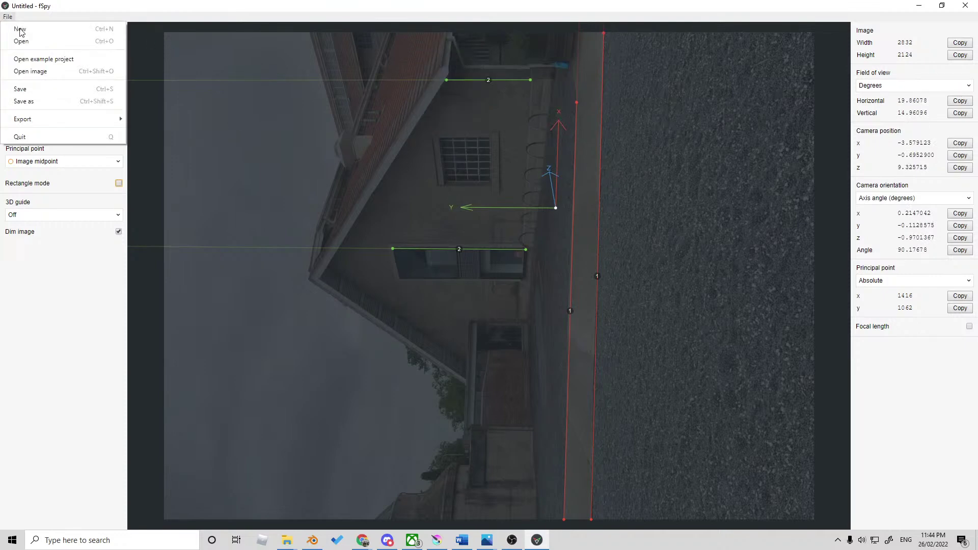
click(63, 101)
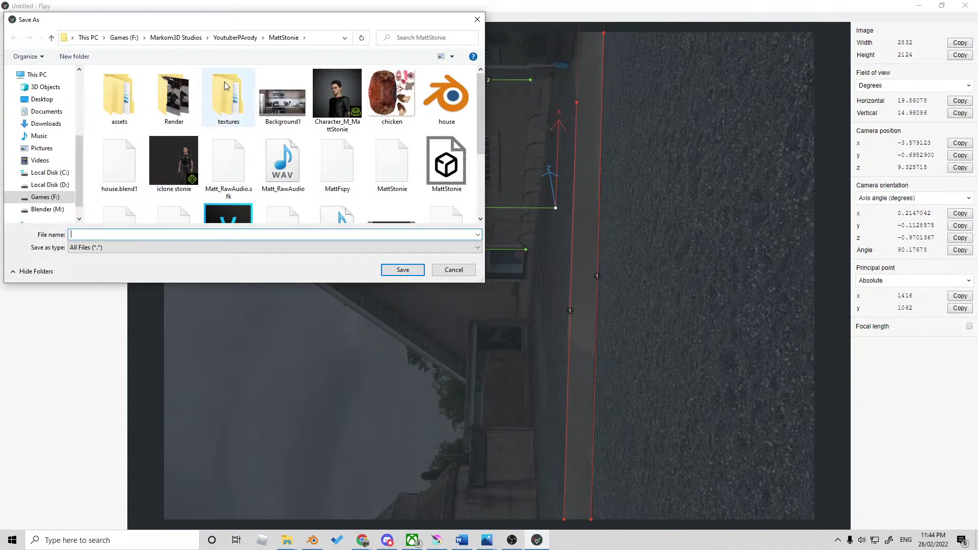
click(45, 197)
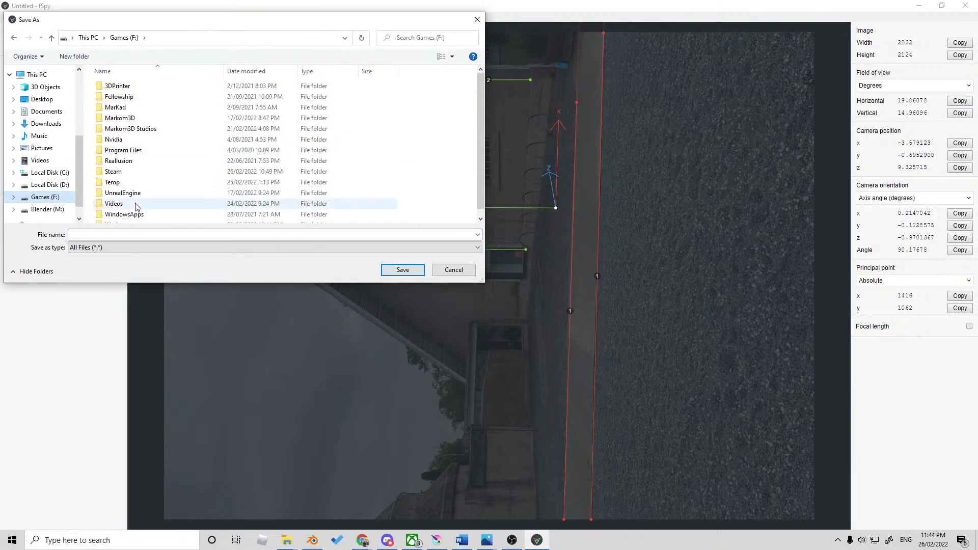
double_click(131, 175)
click(150, 236)
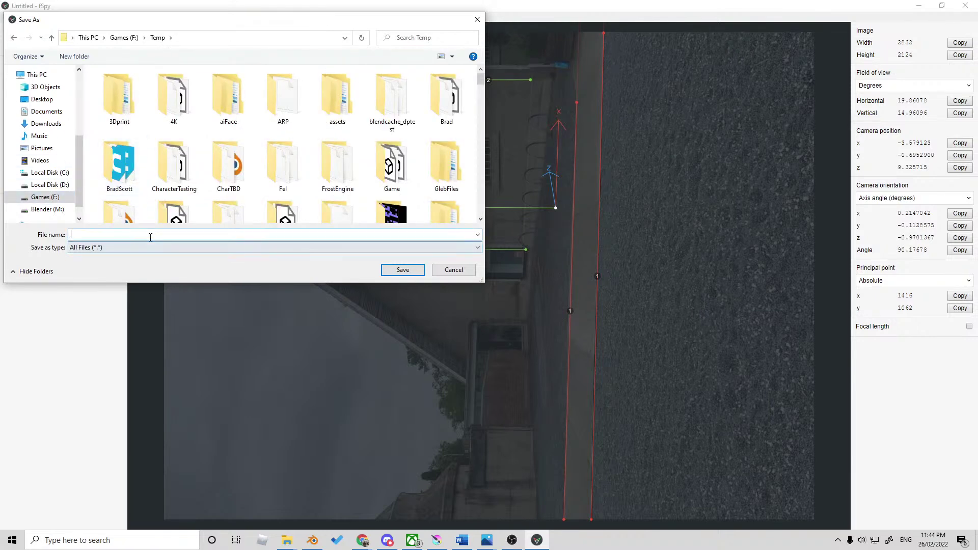
text(glassworks)
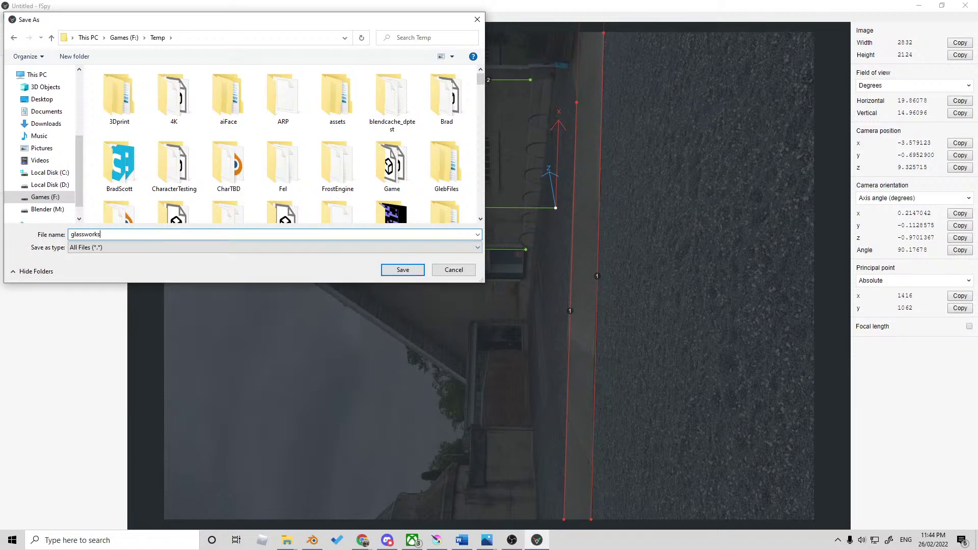
key(Return)
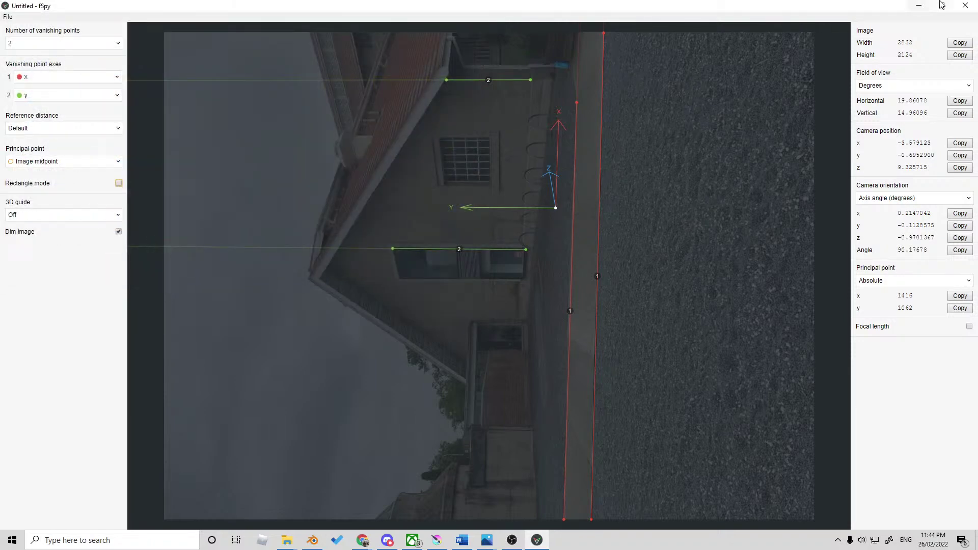
Step: Switch to Blender and import the fSpy project glassworks.fspy from F:\Temp with its background image
click(919, 5)
click(915, 6)
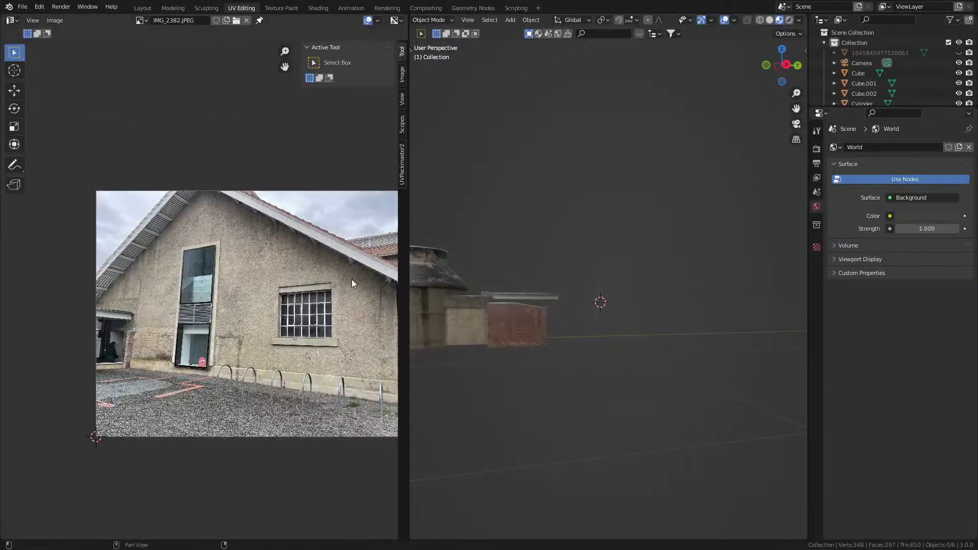
click(22, 7)
mouse_move(64, 145)
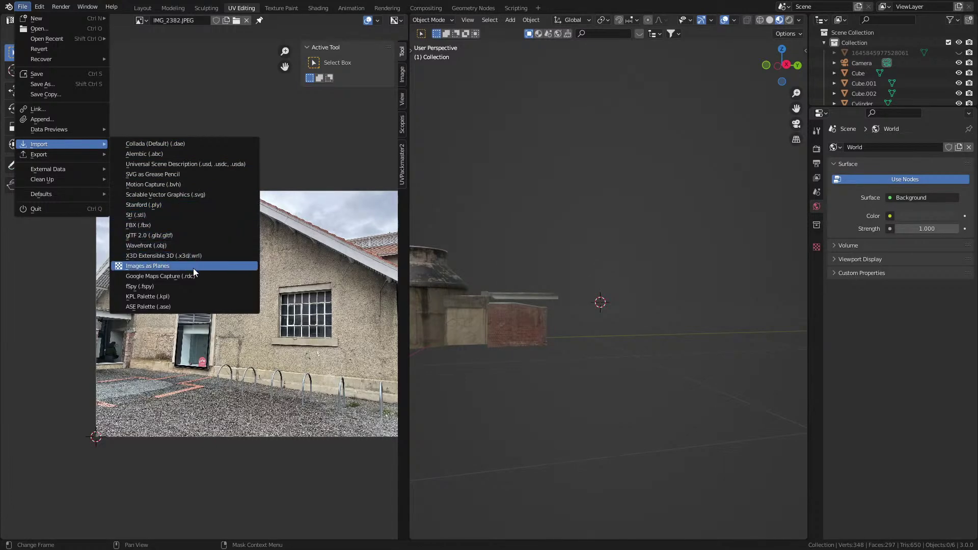
click(185, 287)
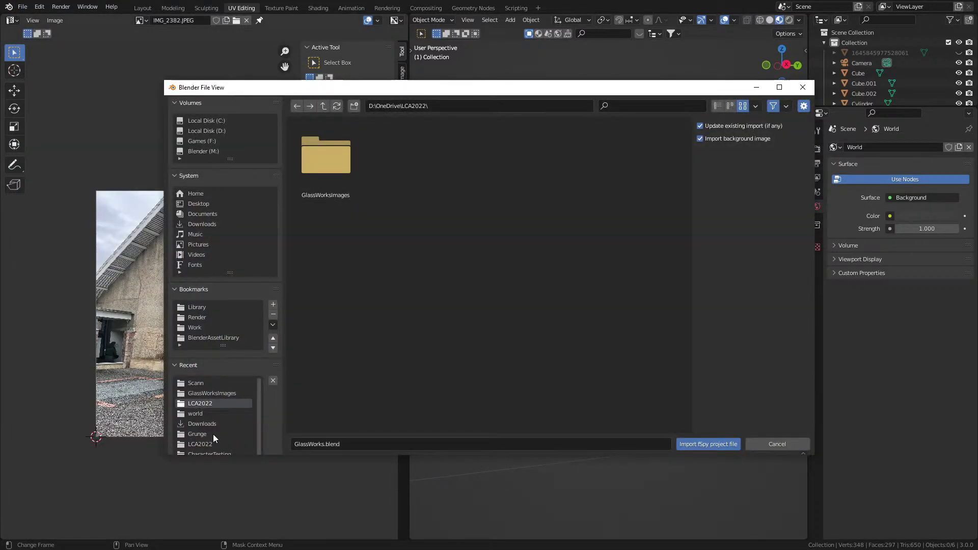
click(201, 141)
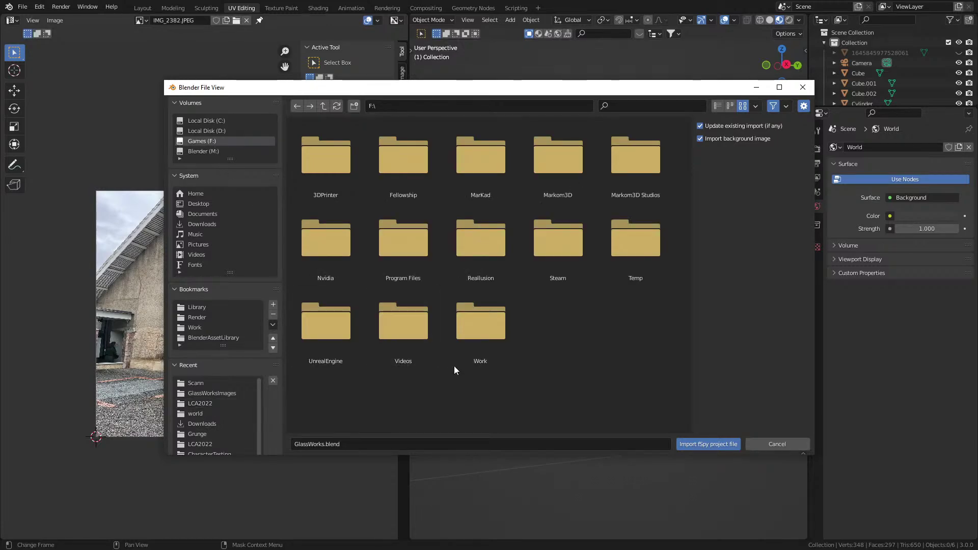
click(601, 239)
scroll(509, 299, down, 5)
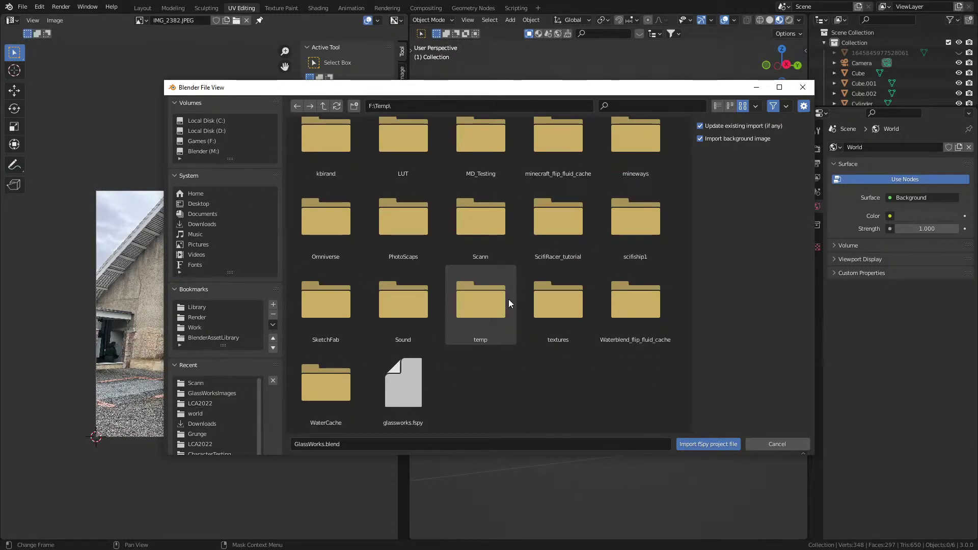
double_click(399, 393)
Step: View the scene through the imported glassworks.fspy camera with its whole frame in sight
key(Home)
key(KP_0)
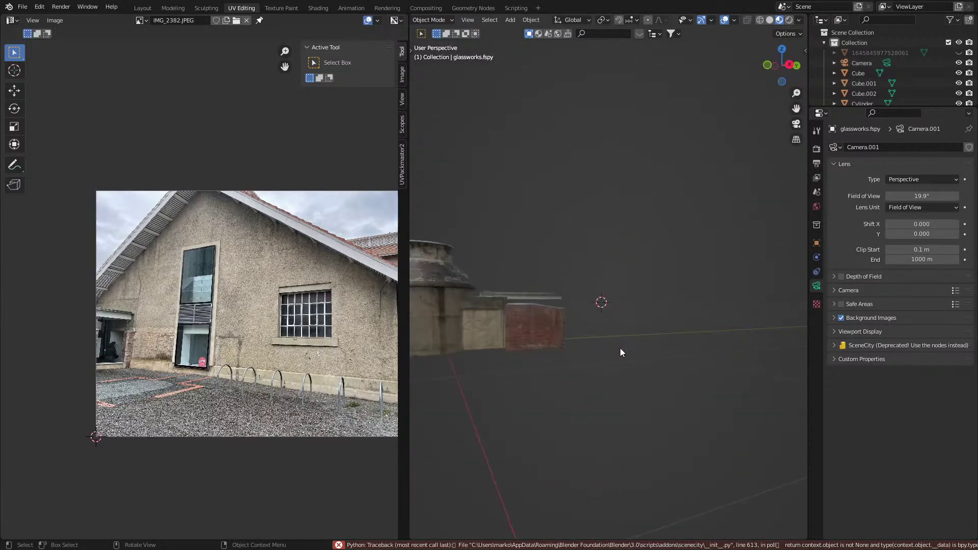
key(KP_0)
scroll(619, 347, down, 4)
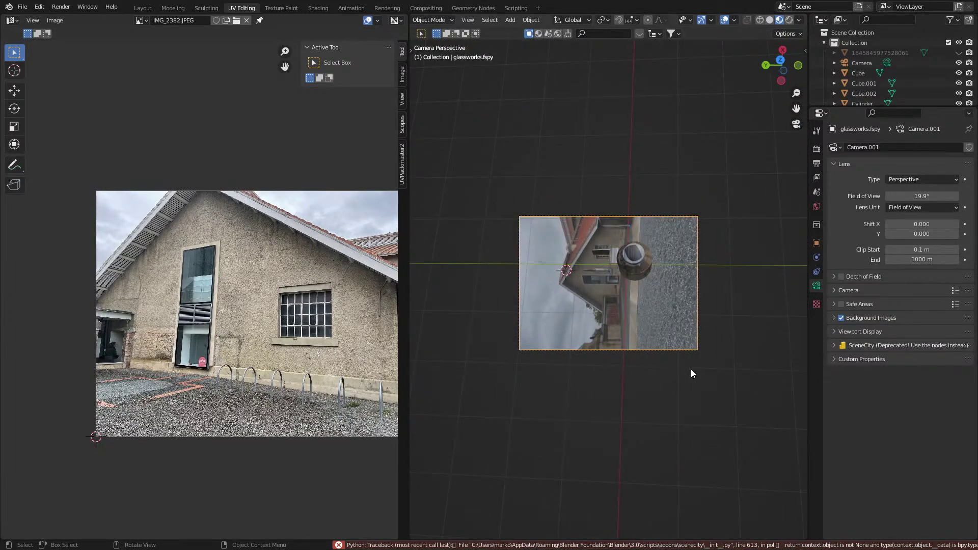
Step: Try to rotate the glassworks.fspy camera freehand in the camera view
key(r)
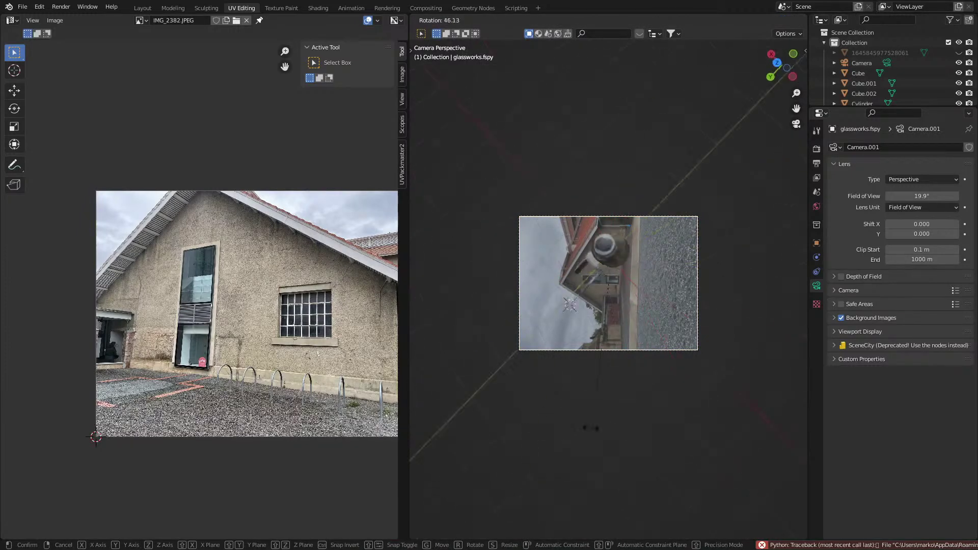
click(705, 366)
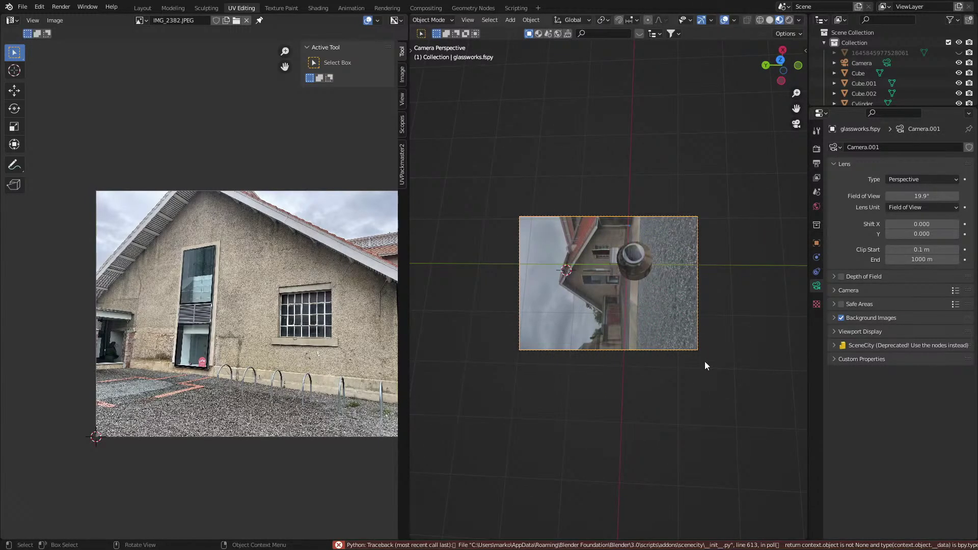
key(r)
click(704, 338)
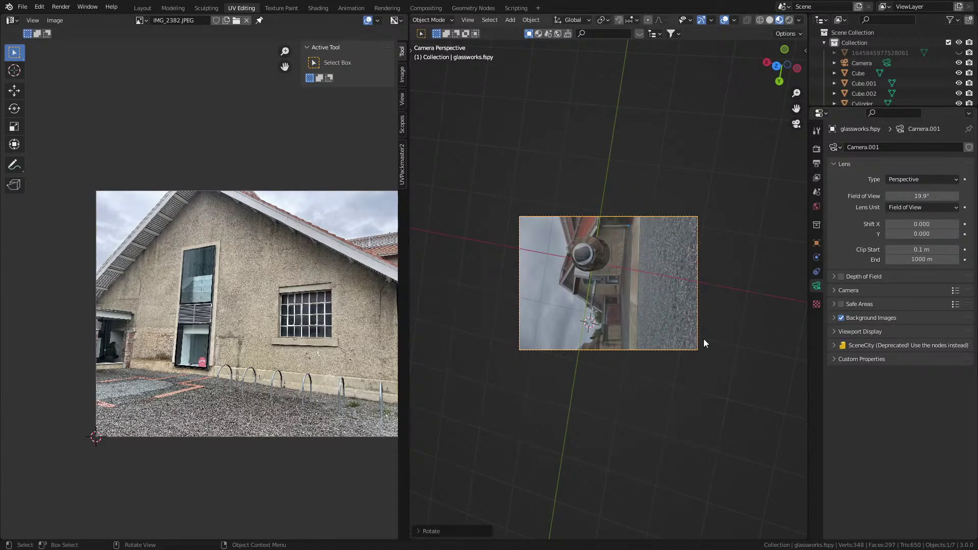
Step: Clear the glassworks.fspy camera's rotation, and rotate it 90° about the global X axis and 90° about the global Y axis
key(alt+r)
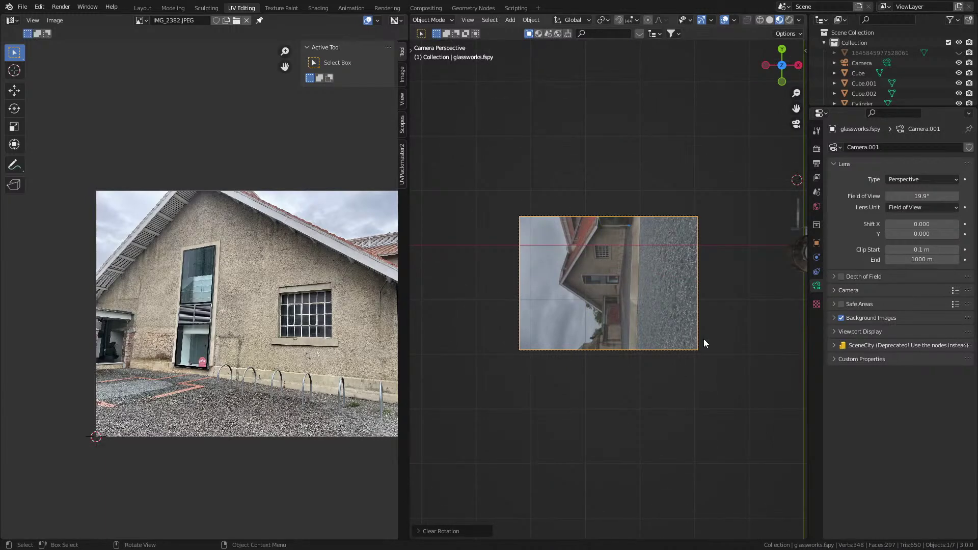
text(rx90)
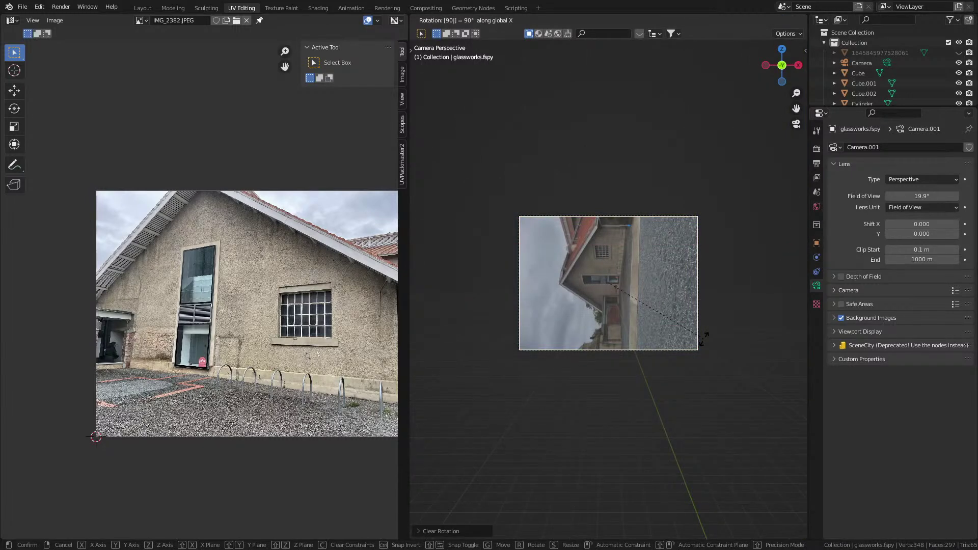
key(Return)
text(ry90)
key(Return)
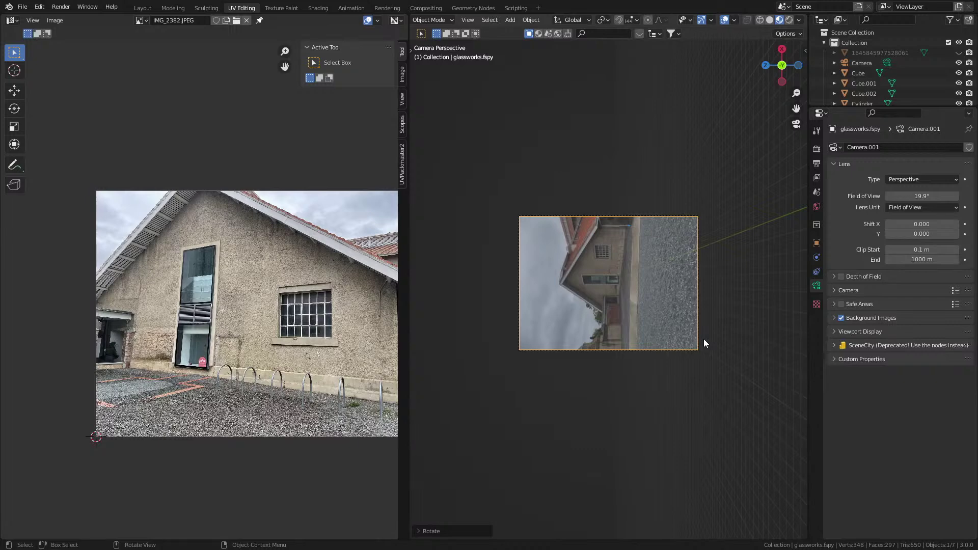
Step: Place the 3D cursor at the base of the gabled wall's end corner near the drainpipe and add a plane there
scroll(704, 339, up, 5)
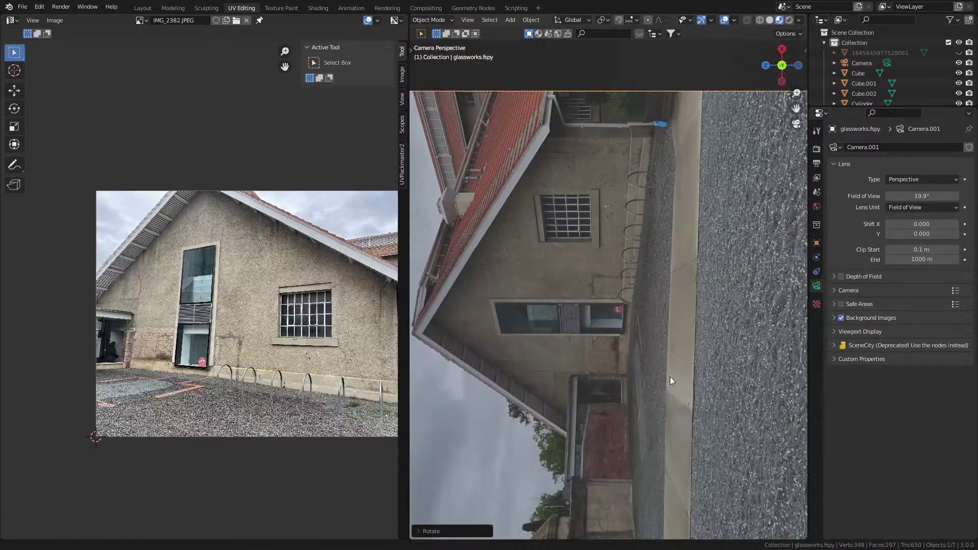
scroll(637, 255, down, 1)
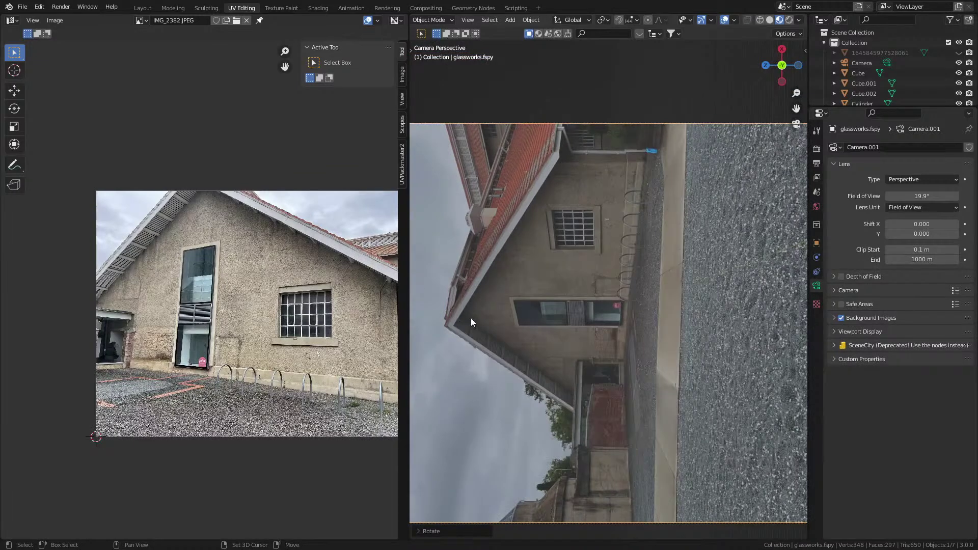
shift+right_click(628, 164)
key(shift+a)
click(666, 161)
Step: Delete the two vertices of one of the new plane's edges in Edit Mode, keeping the opposite edge
scroll(658, 201, up, 1)
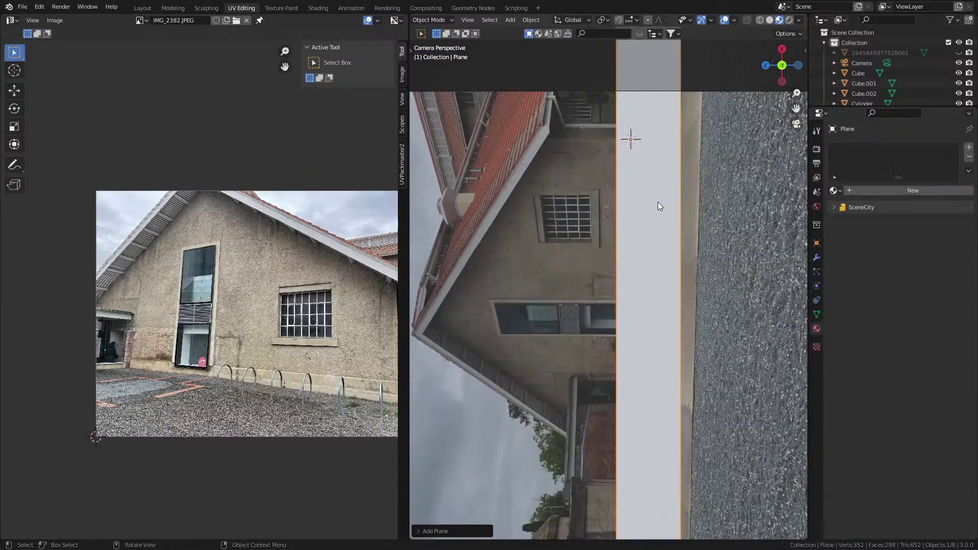
scroll(691, 240, down, 6)
key(Tab)
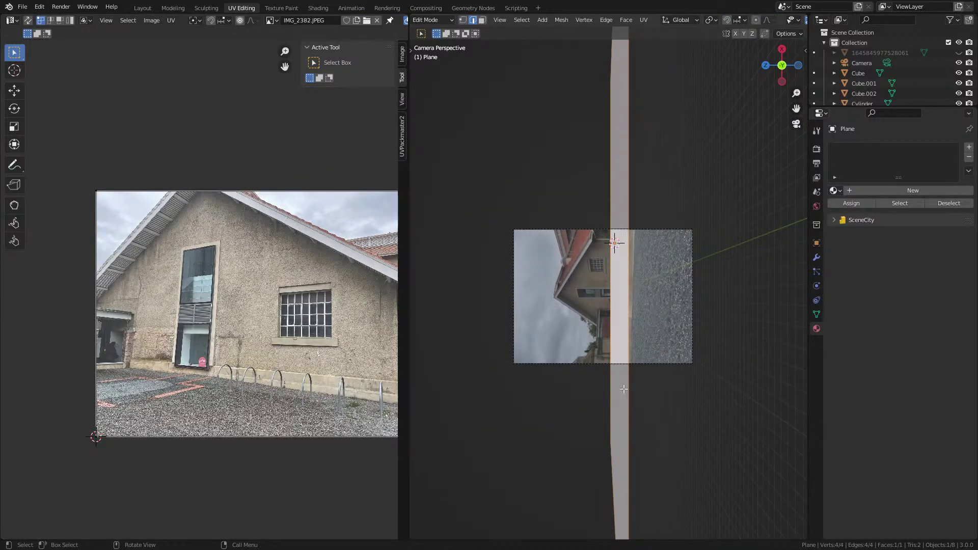
scroll(625, 414, down, 4)
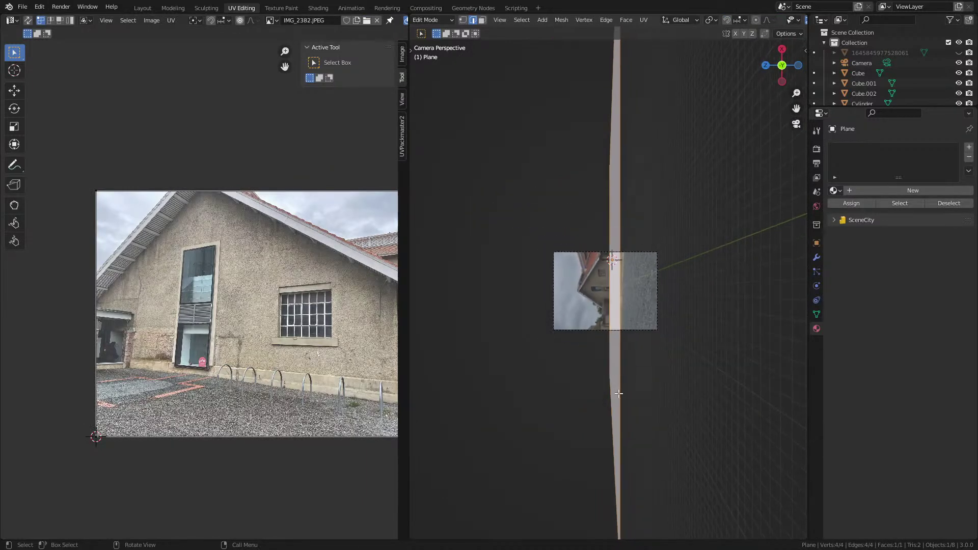
click(618, 524)
key(1)
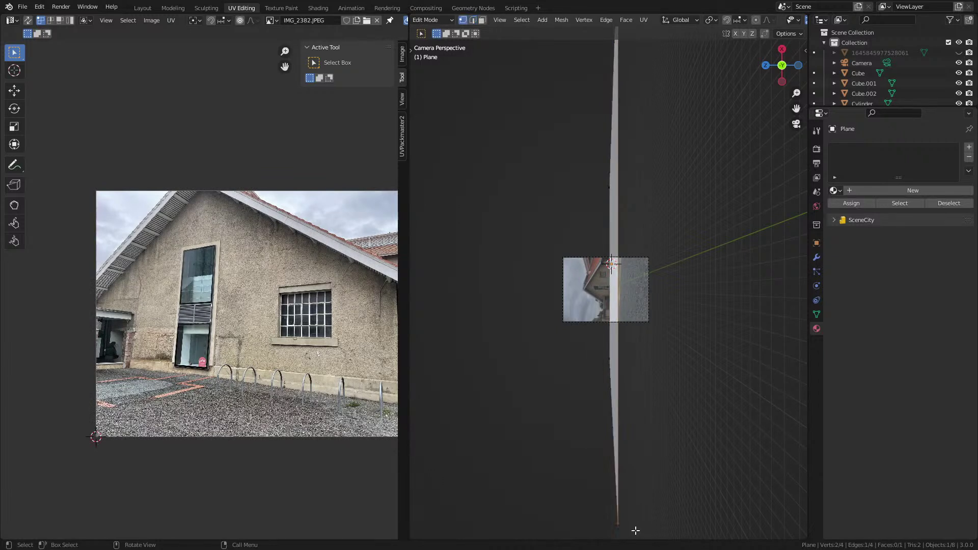
key(x)
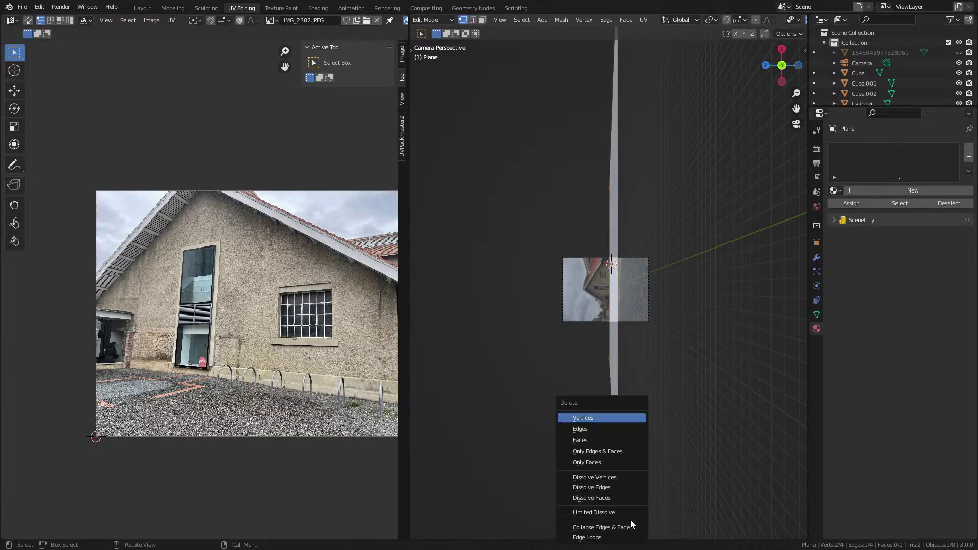
click(613, 419)
Step: Select the plane's two remaining vertices and snap them to the 3D cursor at the wall's base corner
key(shift+s)
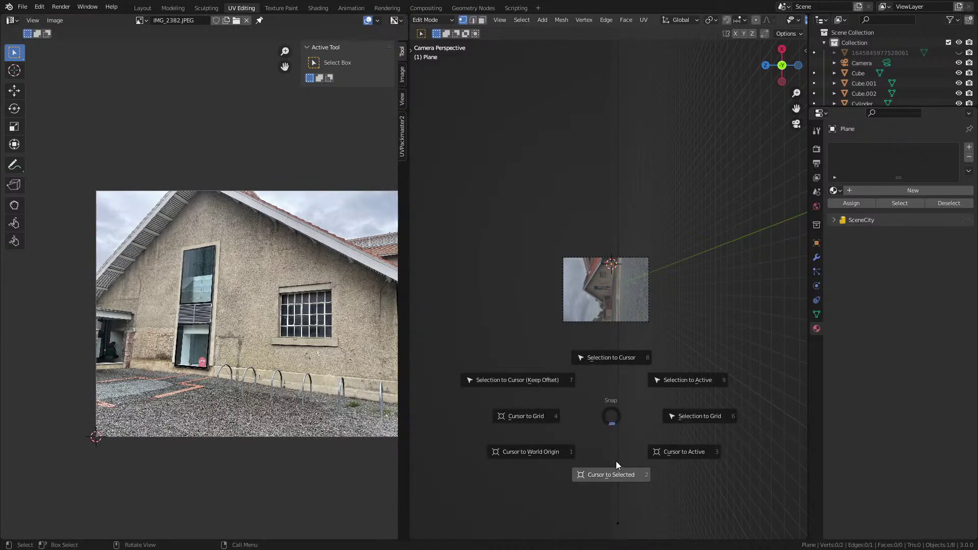
click(606, 363)
click(620, 406)
right_click(619, 405)
click(620, 390)
key(shift+s)
click(712, 315)
Step: Extrude the snapped vertices along the global Z axis from the wall's base corner to the underside of the roof's eave
scroll(657, 271, up, 10)
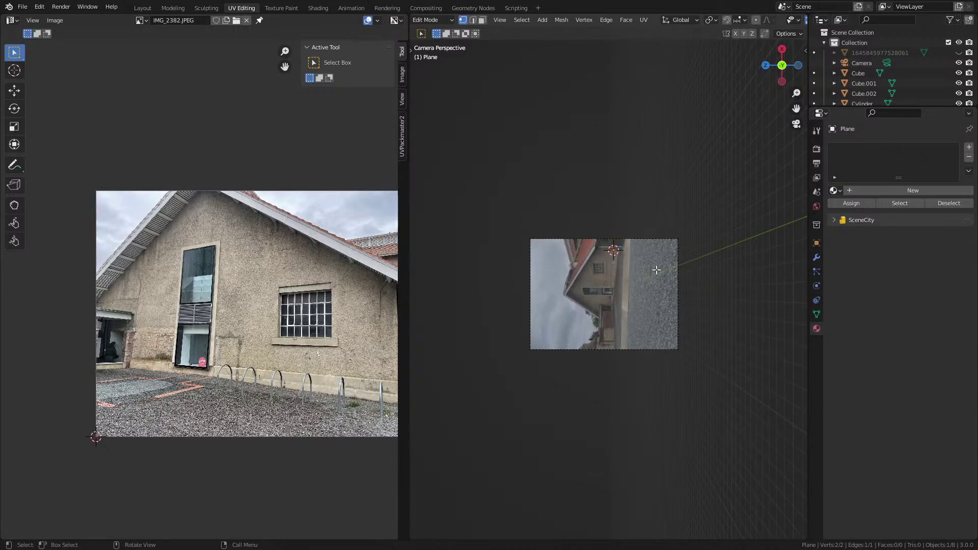
shift+middle_drag(647, 327, 729, 273)
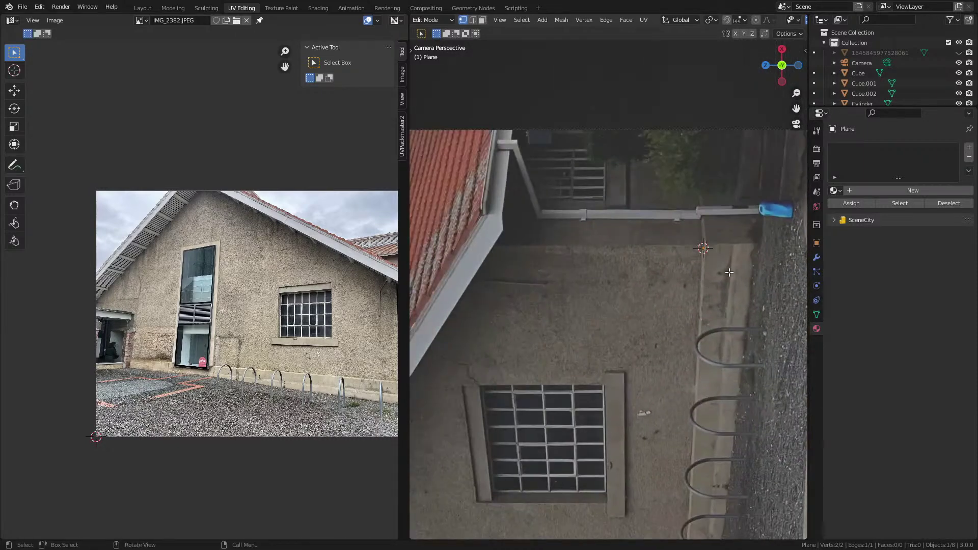
key(e)
key(x)
key(y)
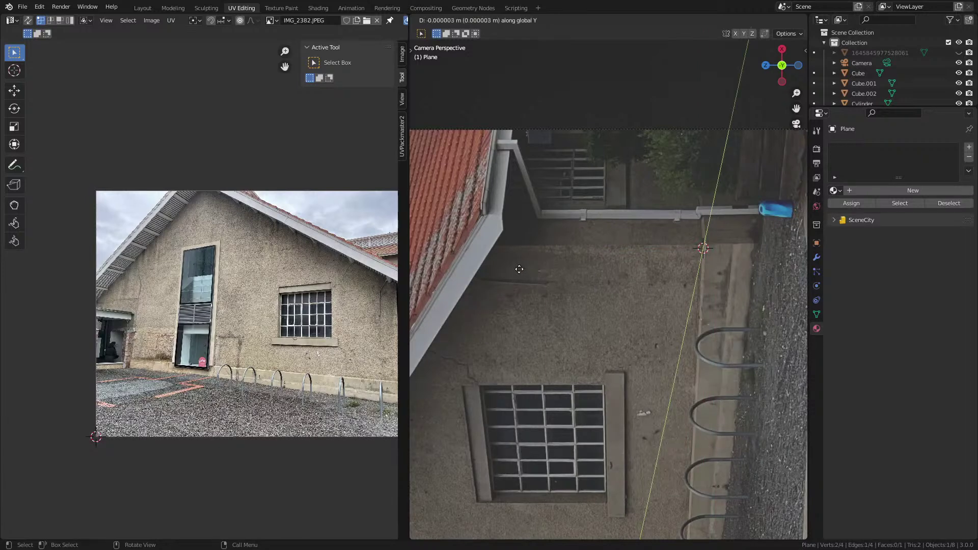
key(z)
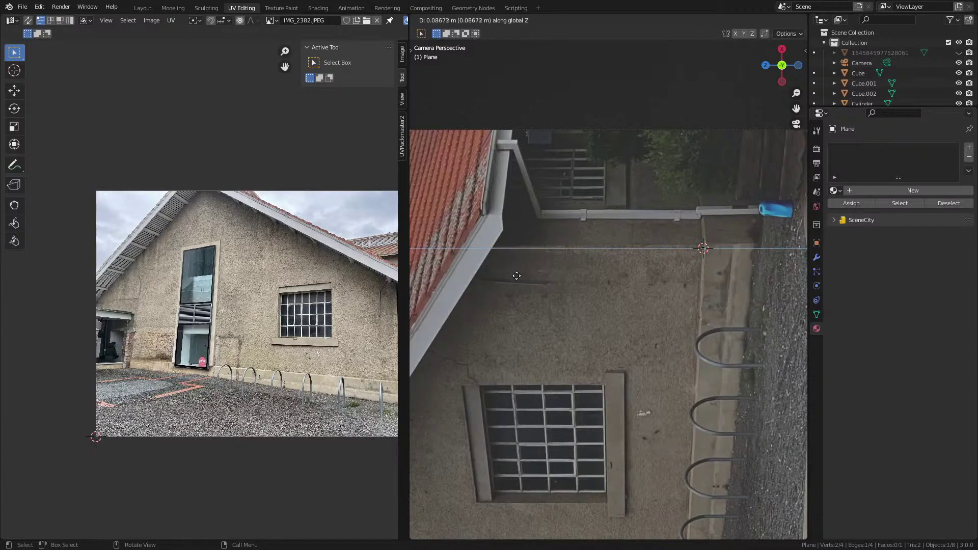
click(524, 277)
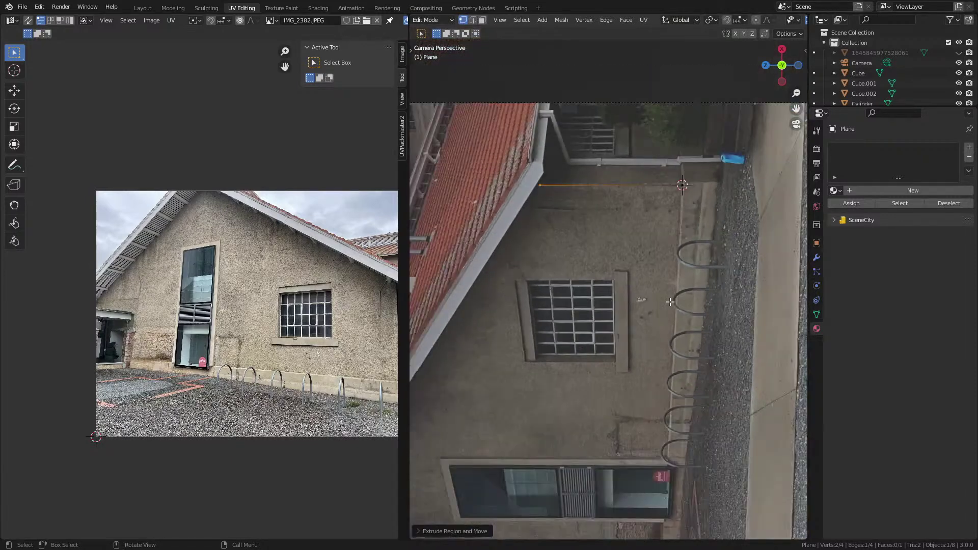
Step: Try to extend the wall by extruding the whole corner edge along the global Y axis, and return to Object Mode
key(a)
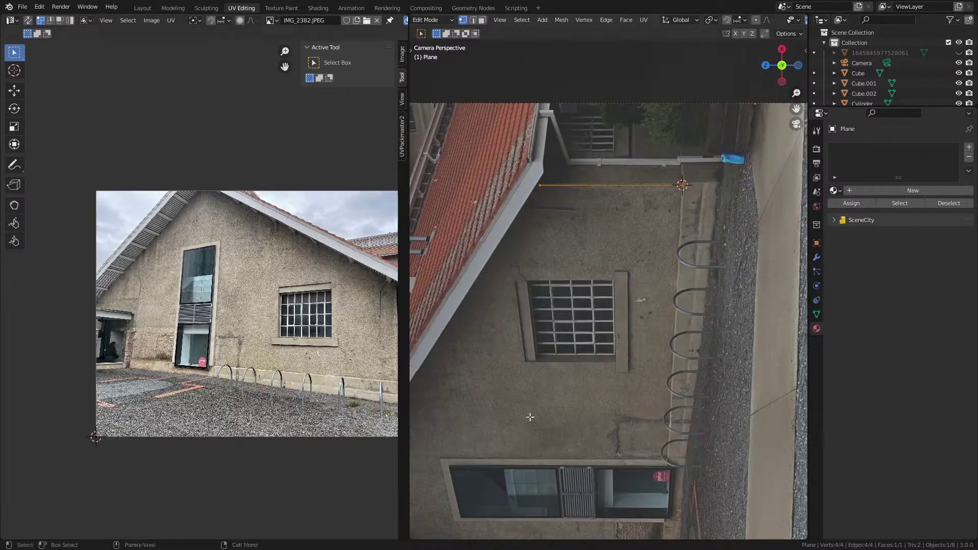
shift+scroll(608, 224, down, 4)
scroll(636, 171, down, 2)
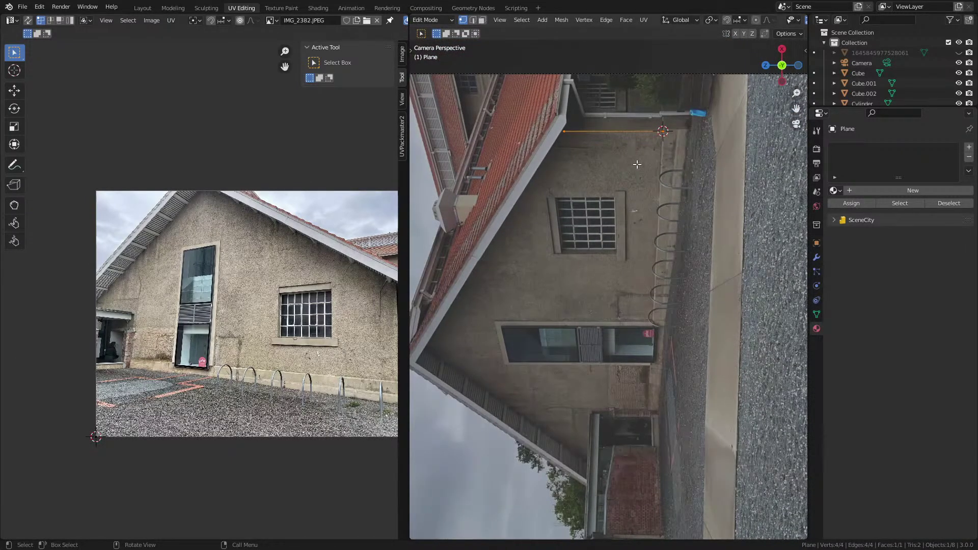
key(e)
key(y)
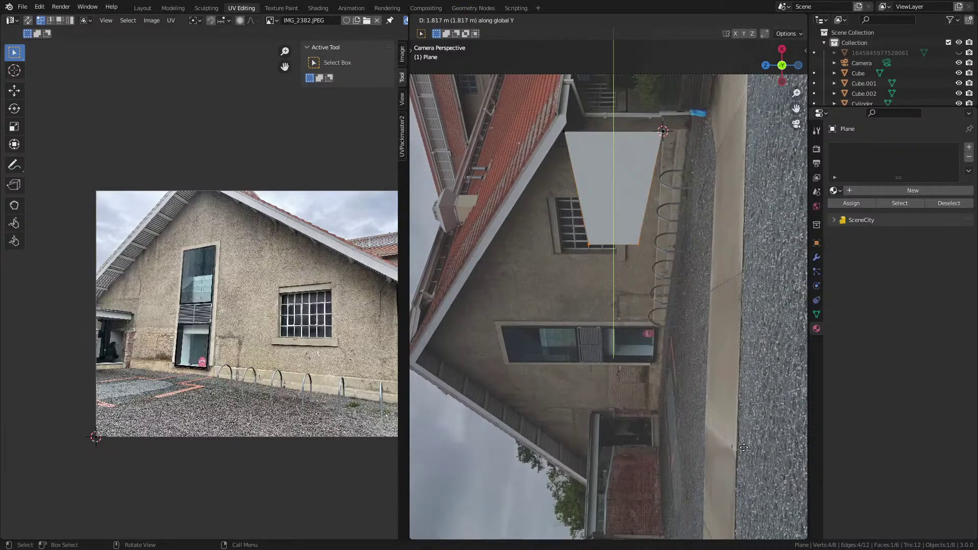
key(Return)
key(Tab)
scroll(603, 400, down, 2)
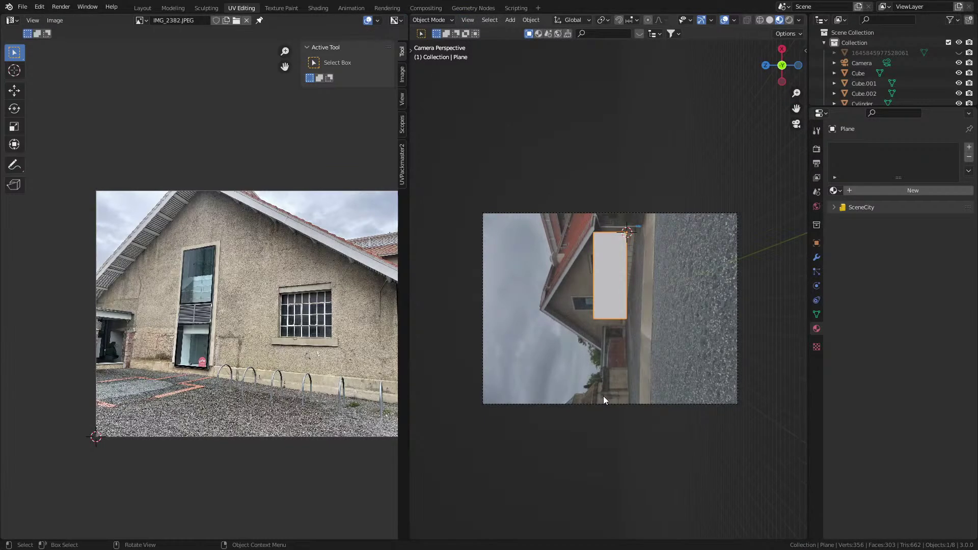
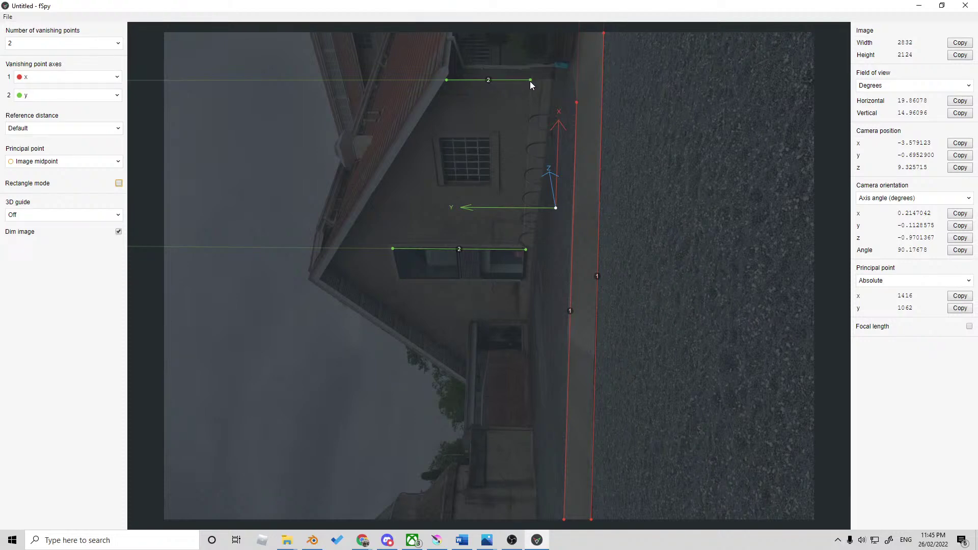
Step: Switch to fSpy and realign both x-axis vanishing lines, one along the wall's base and one across the tall window's frame
drag(575, 103, 530, 80)
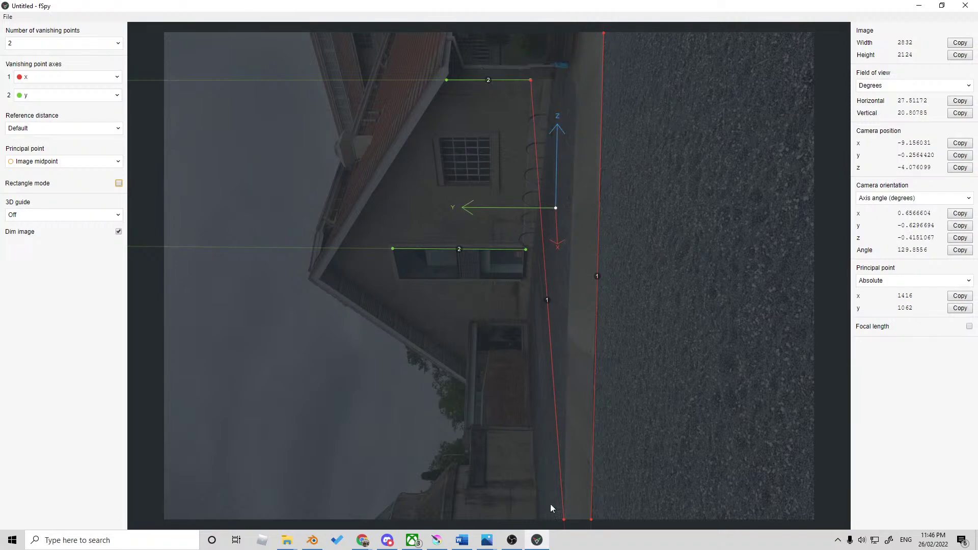
drag(564, 521, 501, 40)
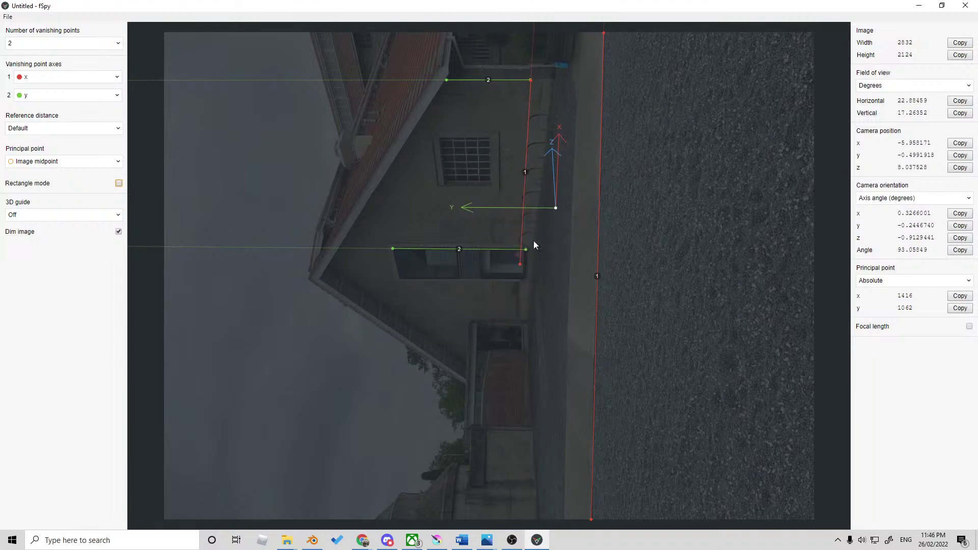
drag(518, 264, 533, 250)
shift+drag(531, 81, 468, 4)
drag(602, 32, 360, 133)
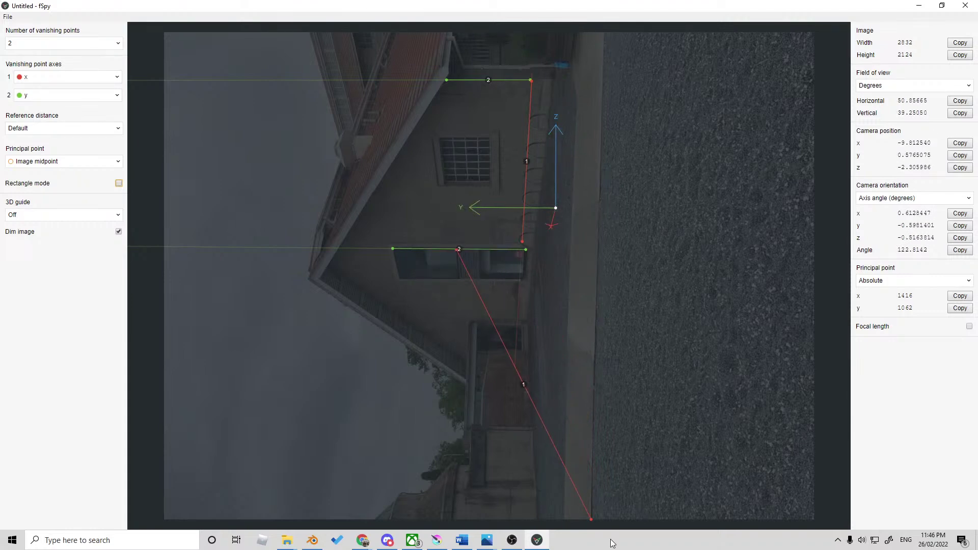
drag(591, 521, 447, 332)
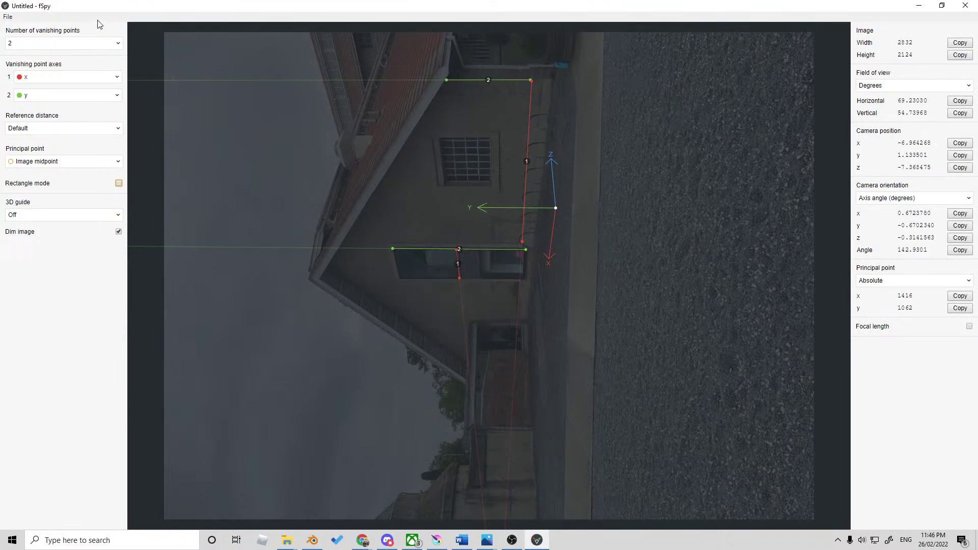
Step: Save the fSpy project as Glass in the Temp folder and return to Blender
click(8, 16)
click(41, 103)
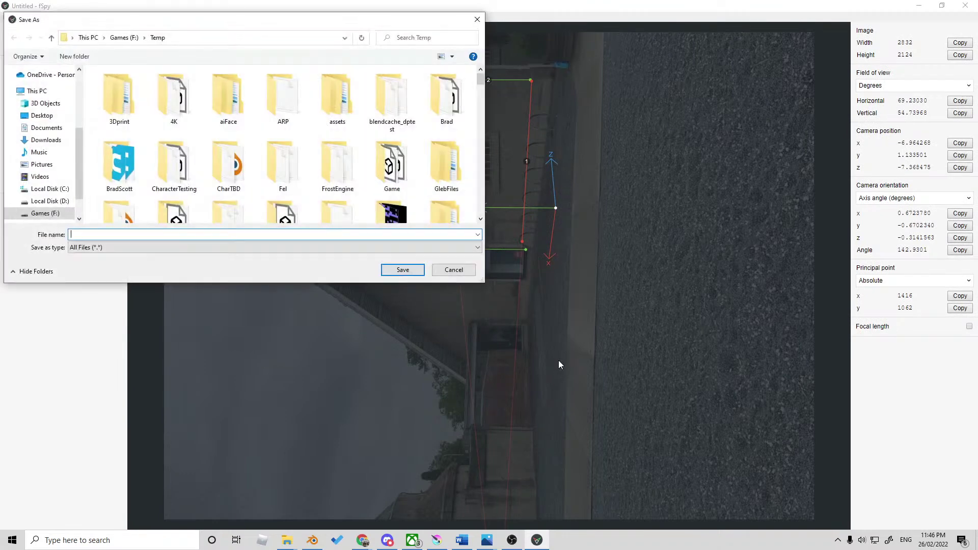
text(House)
key(Return)
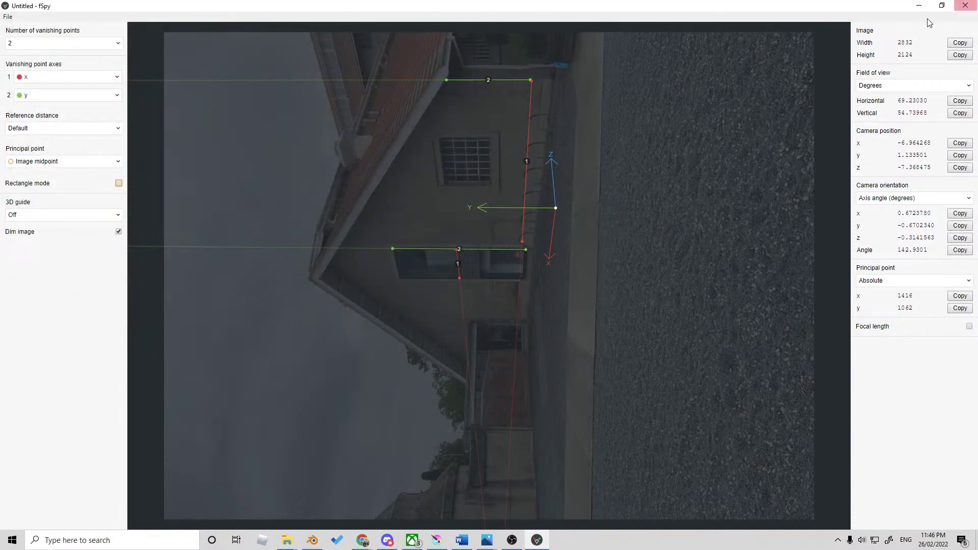
click(919, 6)
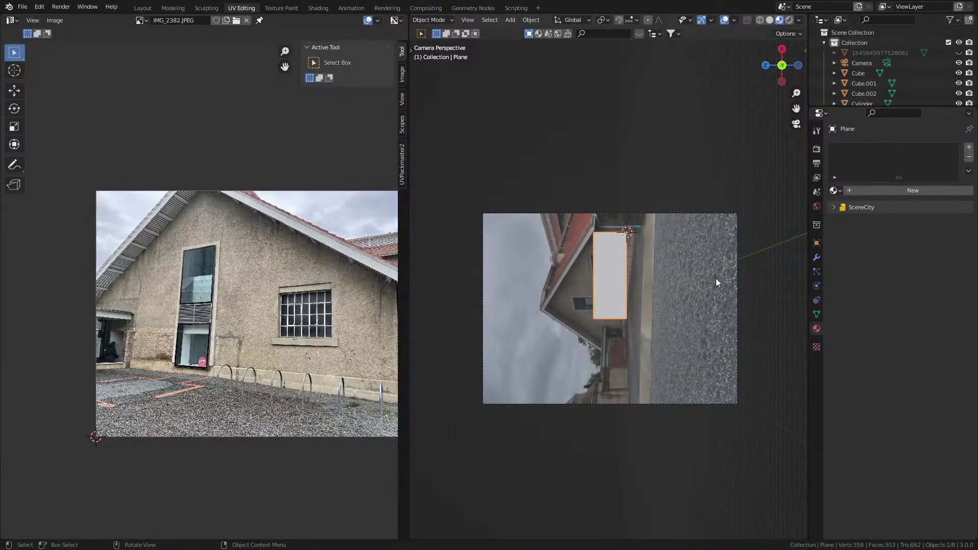
Step: Delete the previously imported glassworks.fspy camera and the misaligned wall plane
click(737, 332)
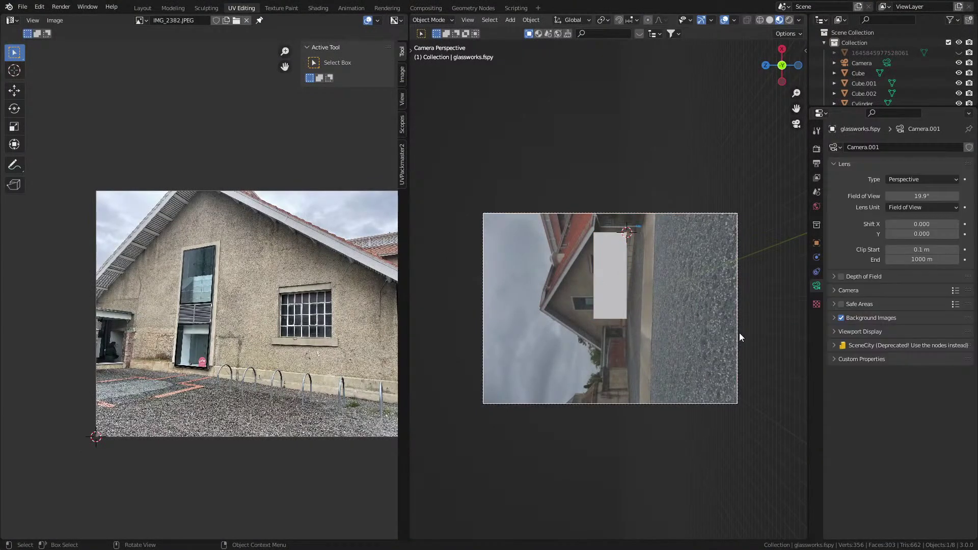
key(Delete)
scroll(622, 317, down, 8)
scroll(623, 317, down, 5)
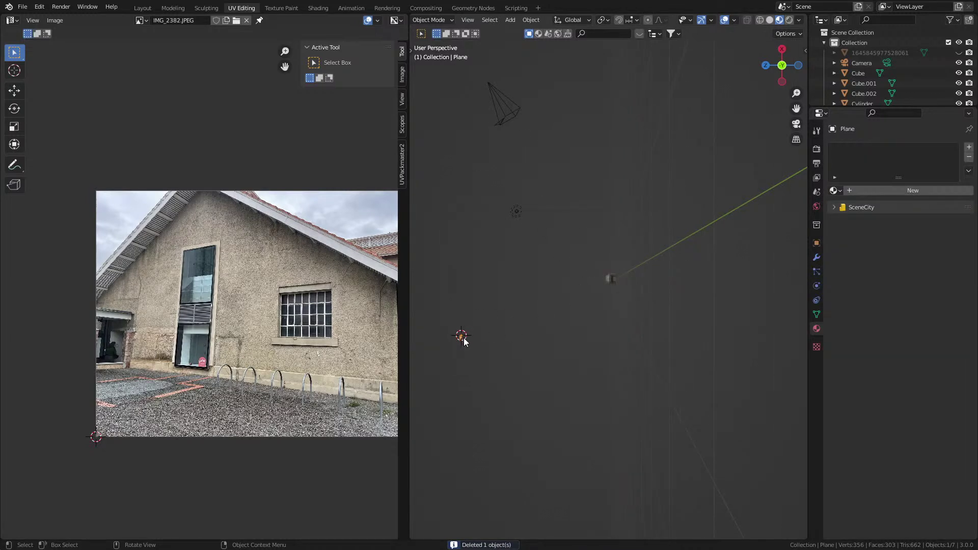
key(shift+s)
click(581, 355)
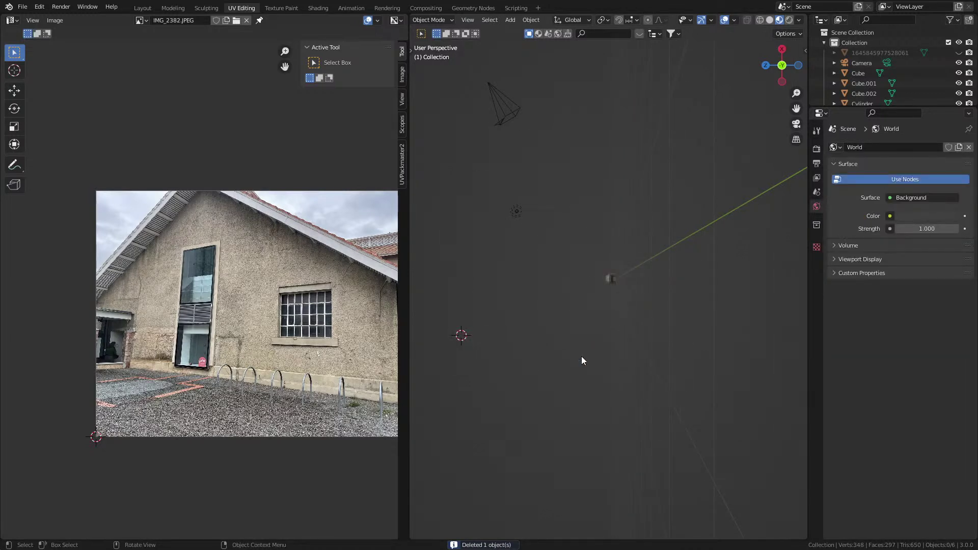
Step: Reset the 3D cursor to the world origin and import the corrected camera from Glass.fspy
key(shift+s)
click(518, 387)
click(23, 6)
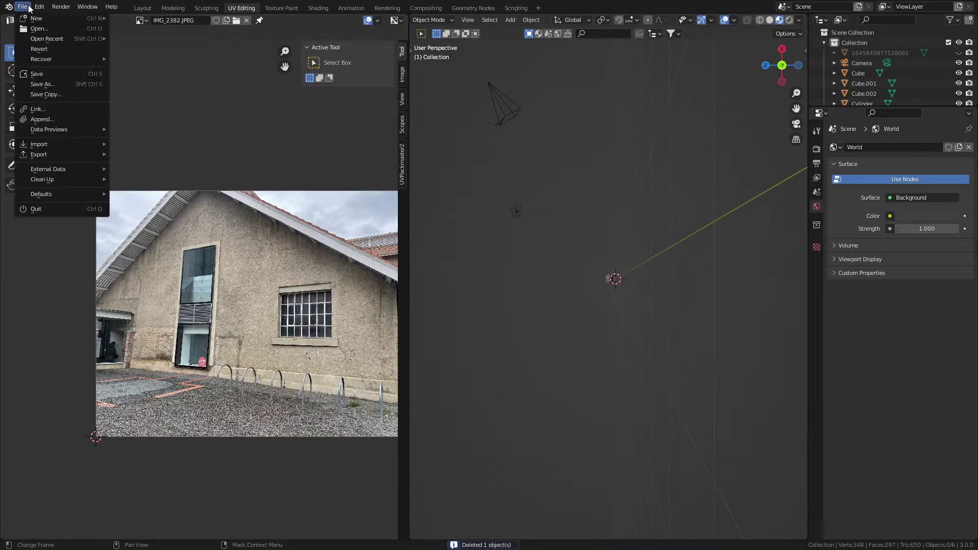
mouse_move(76, 145)
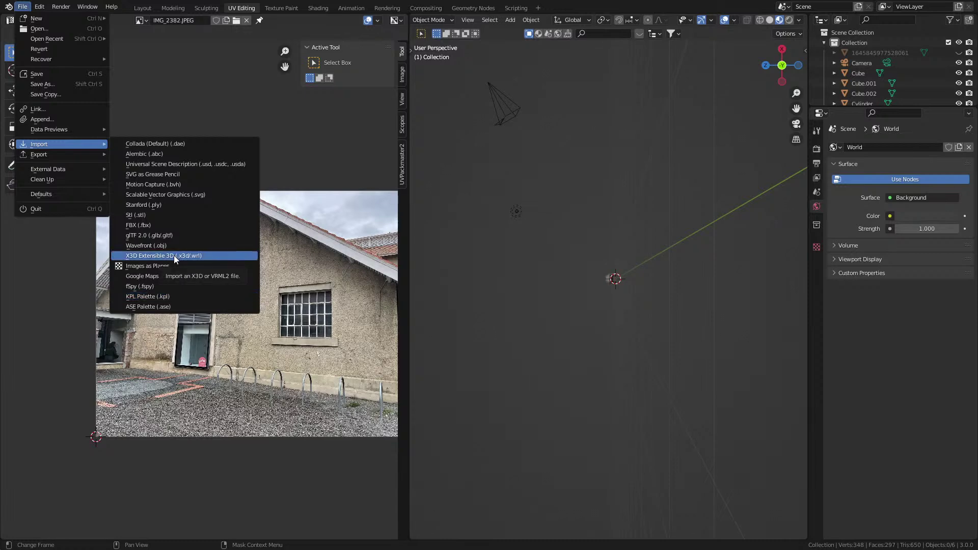
click(175, 286)
scroll(529, 243, down, 3)
double_click(418, 402)
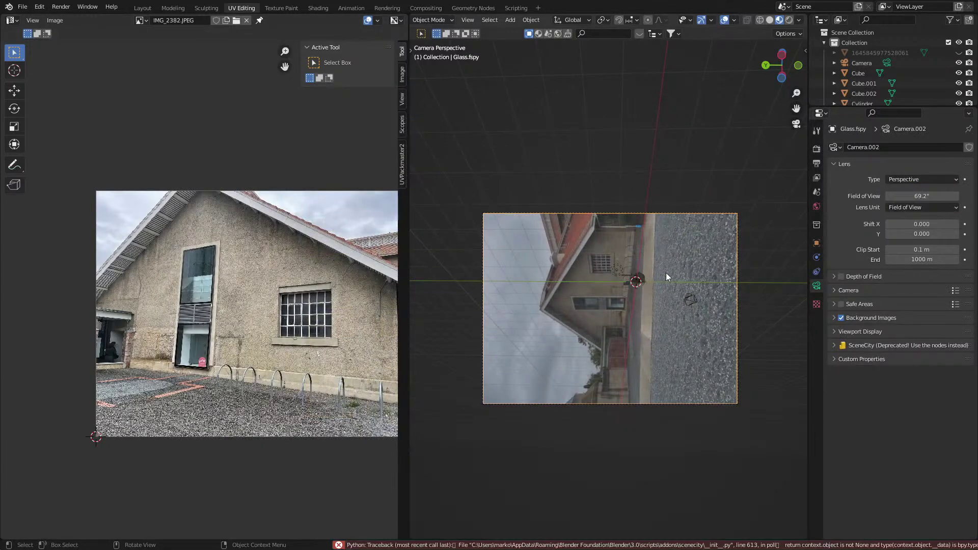
Step: Place the 3D cursor at the gabled wall's base corner near the drainpipe, and add a scaled-down plane there in Edit Mode
scroll(665, 273, up, 6)
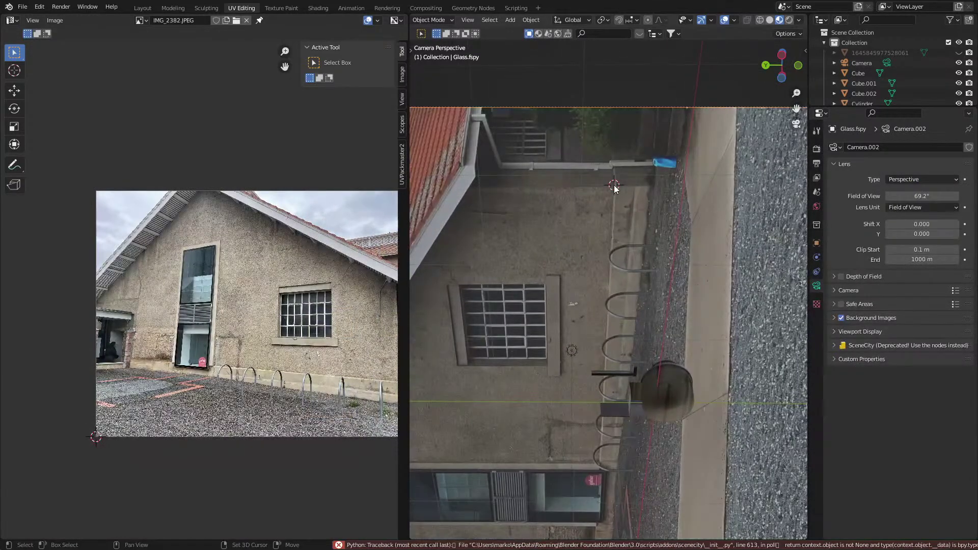
key(shift+a)
mouse_move(617, 200)
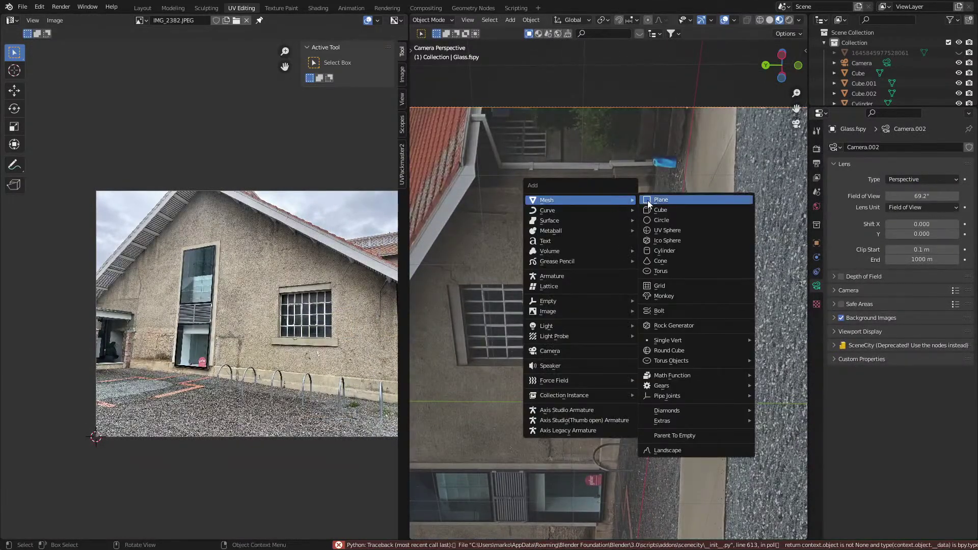
click(646, 200)
key(Tab)
key(s)
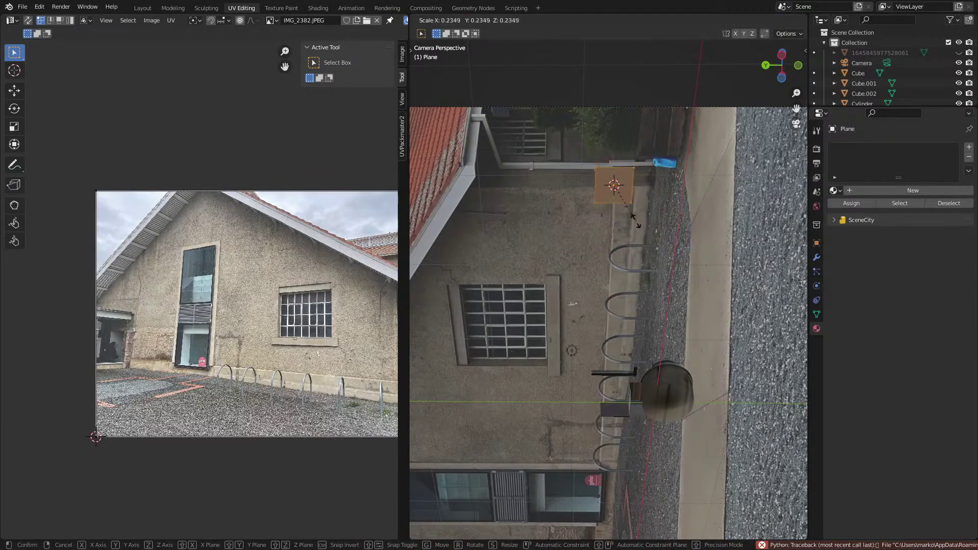
click(603, 200)
Step: Move the small plane so that its corner sits on the 3D cursor at the wall's base corner
scroll(611, 204, up, 3)
key(g)
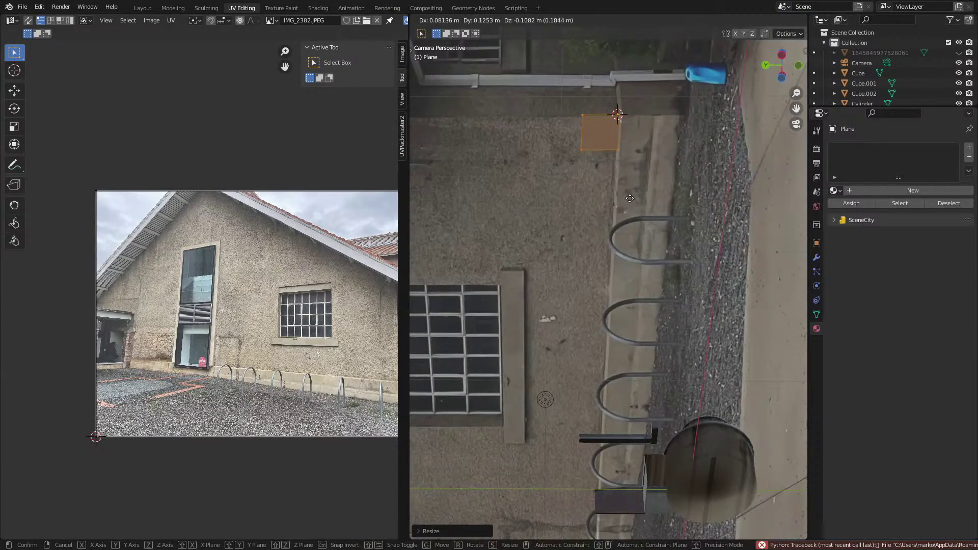
click(629, 200)
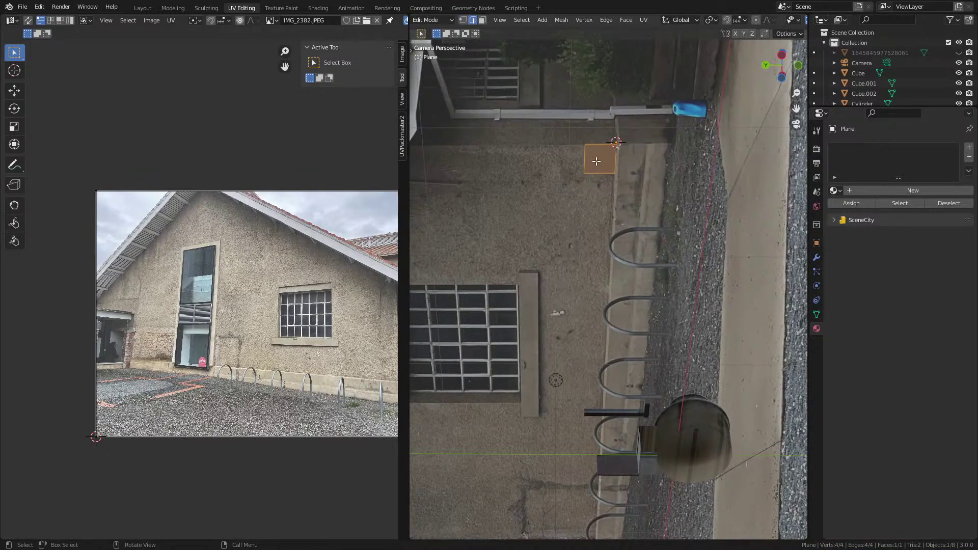
Step: Move the plane's eave-side edge outward so the plane spans from the wall's base to the underside of the roof's eave
click(617, 134)
scroll(673, 170, down, 3)
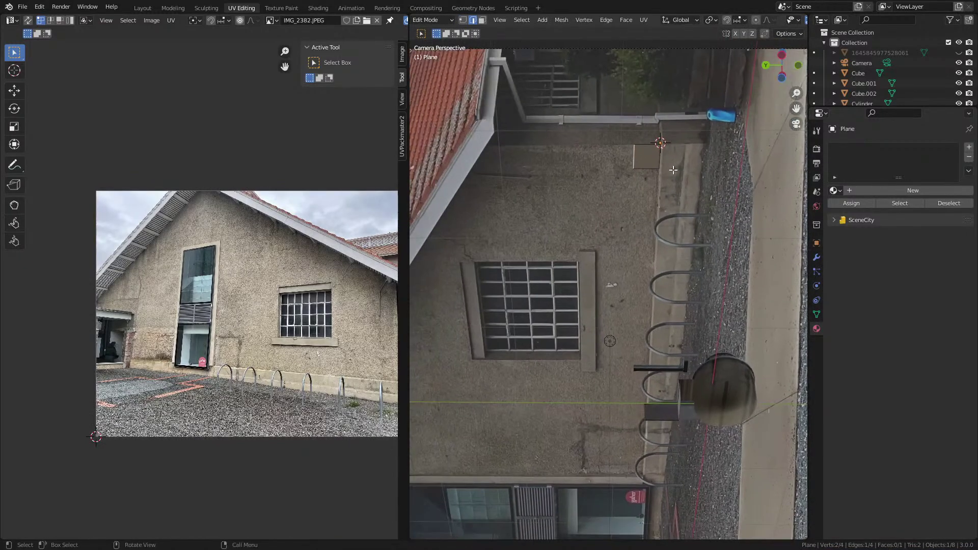
key(g)
key(x)
click(647, 301)
scroll(646, 301, down, 3)
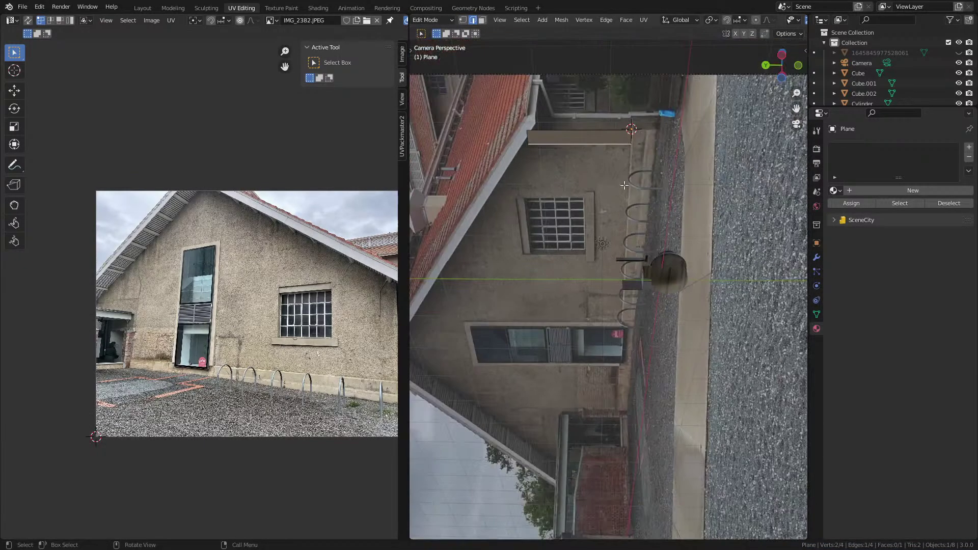
Step: Move the plane's far edge about 9.18 m along the global X axis to the opposite end of the gabled wall
key(g)
key(x)
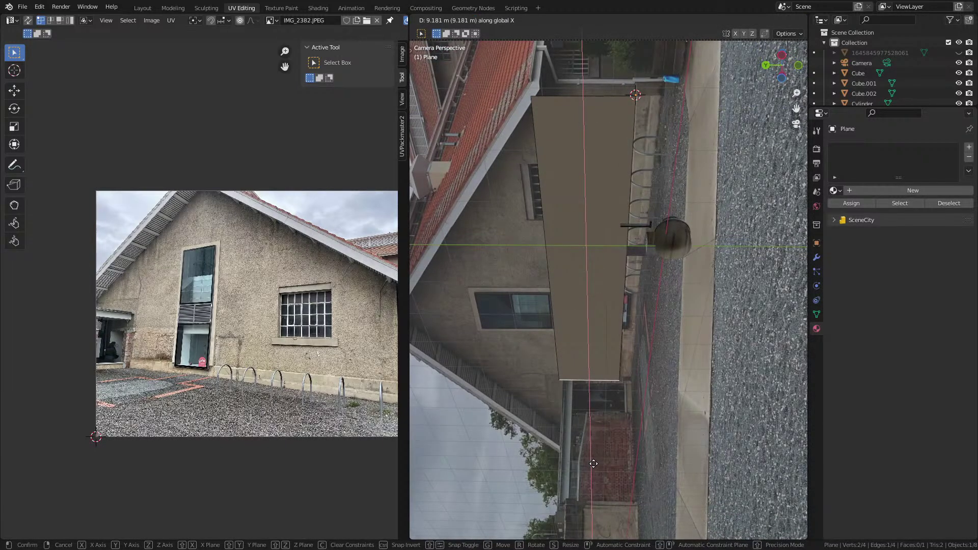
click(593, 463)
Step: Lower the plane's long eave-side edge by about 0.1 m along the global Y axis to match the eave
shift+middle_drag(596, 341, 651, 341)
click(614, 280)
key(g)
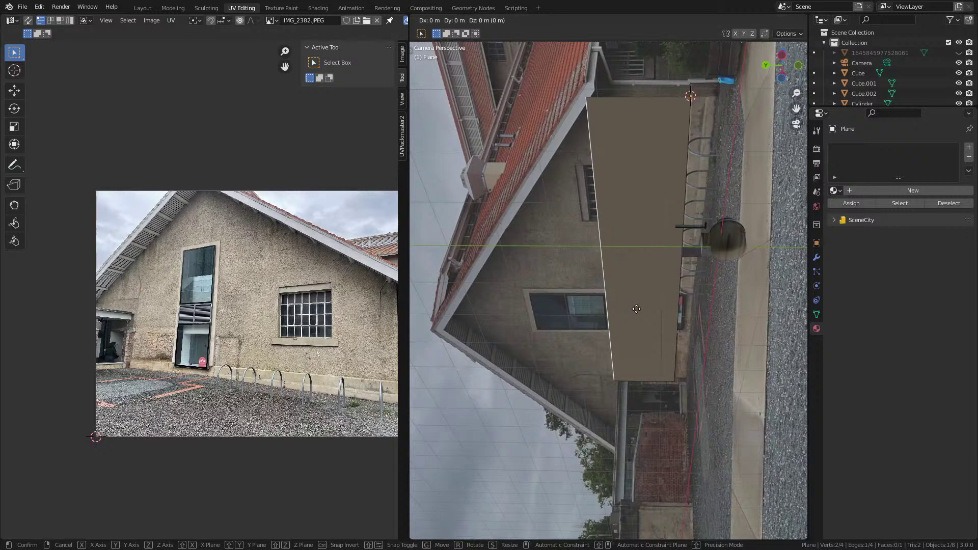
key(y)
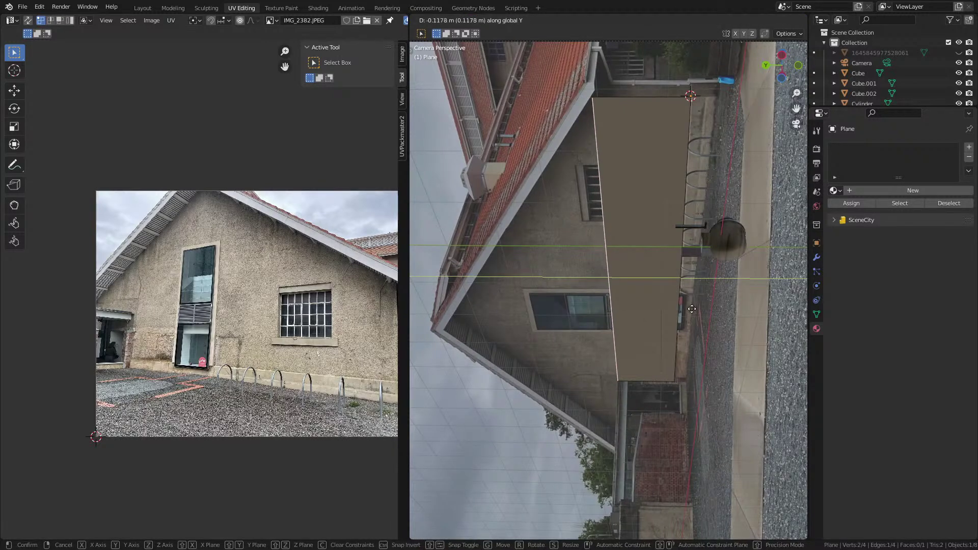
click(684, 308)
Step: Extrude the plane's long eave-side edge along the global Y axis up to the height of the roof's peak
shift+middle_drag(657, 329, 664, 316)
click(624, 287)
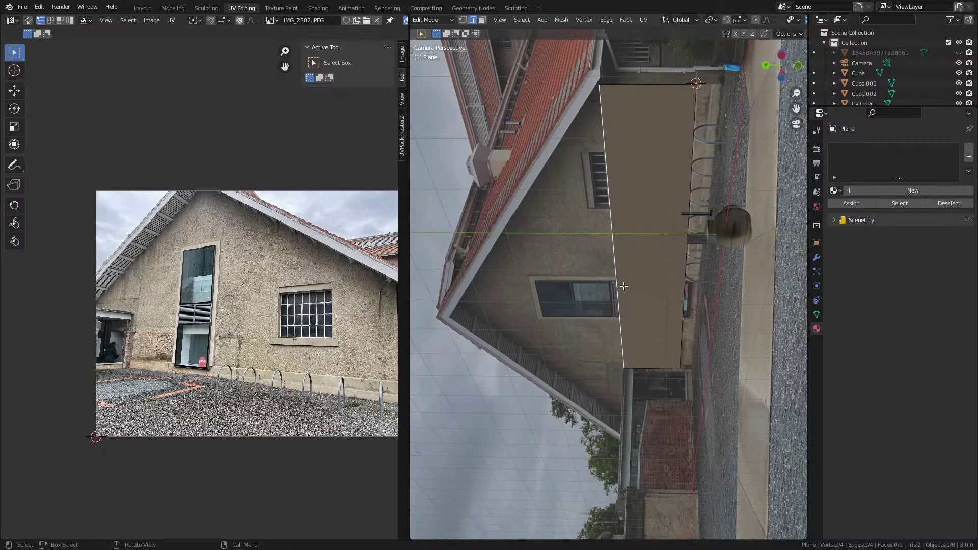
key(e)
key(y)
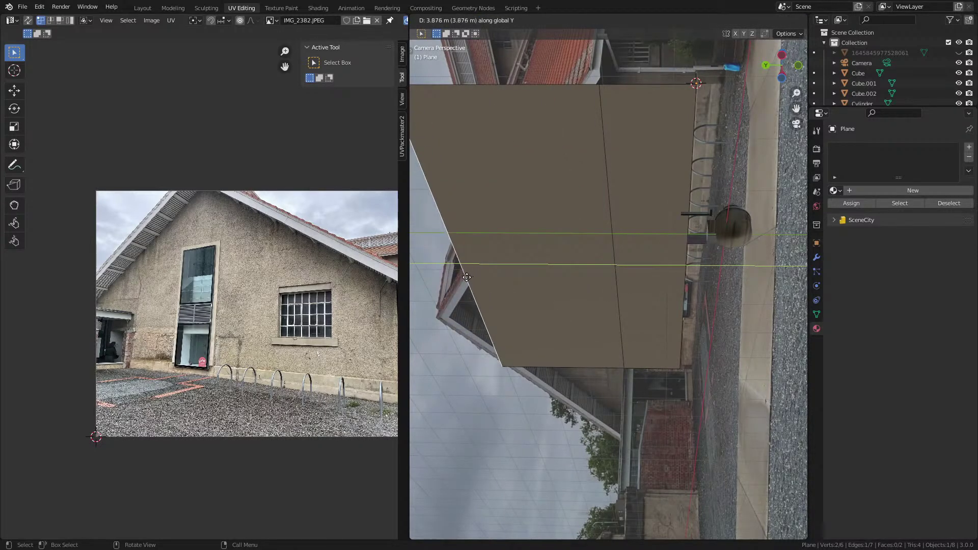
click(448, 273)
Step: Switch the viewport to wireframe shading and add a loop cut across the wall, slid in line with the roof's peak
middle_drag(448, 273, 675, 318)
key(KP_0)
scroll(650, 164, up, 3)
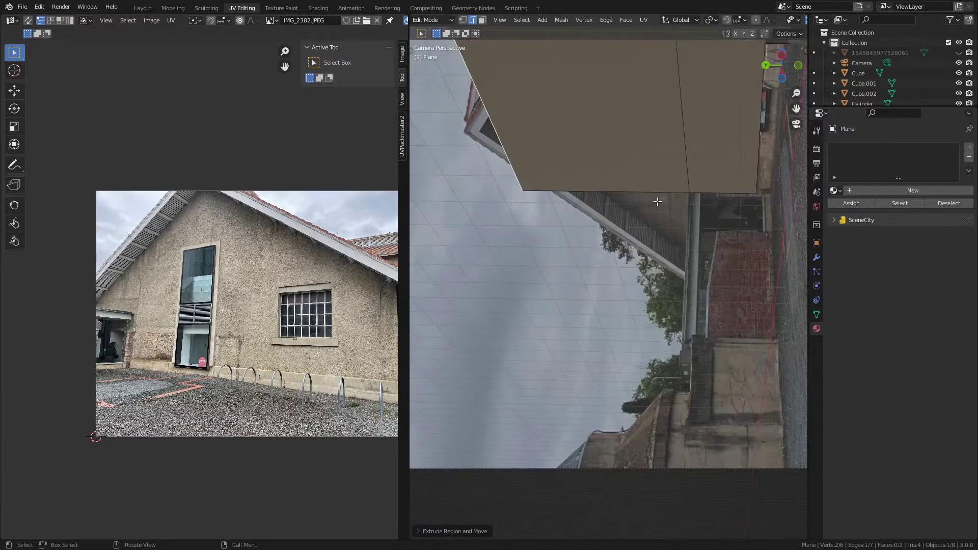
key(z)
click(656, 260)
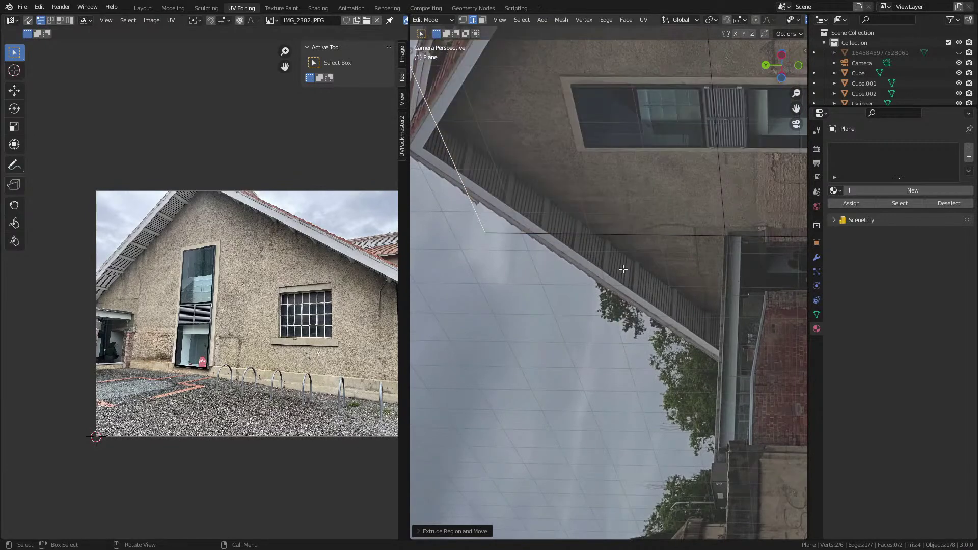
shift+middle_drag(633, 225, 637, 248)
key(ctrl+r)
click(431, 89)
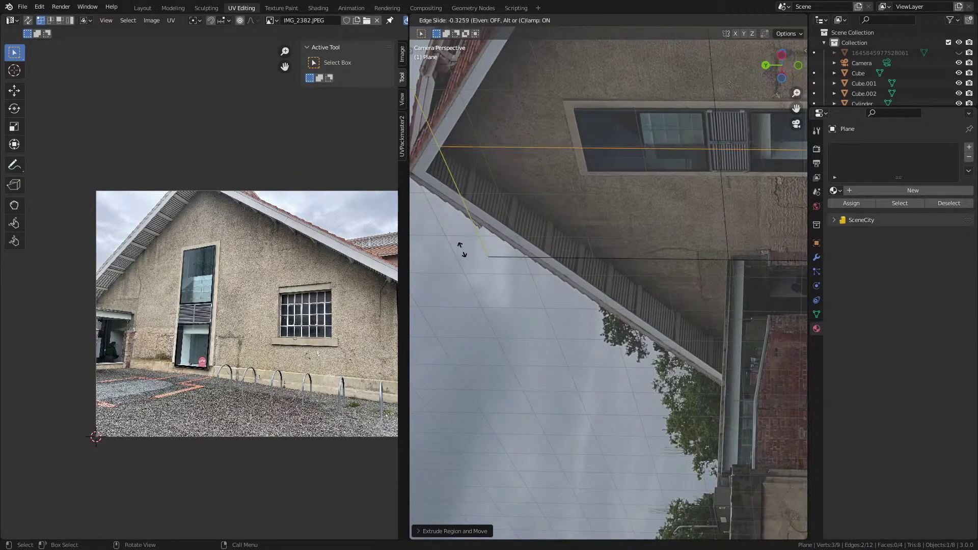
click(464, 254)
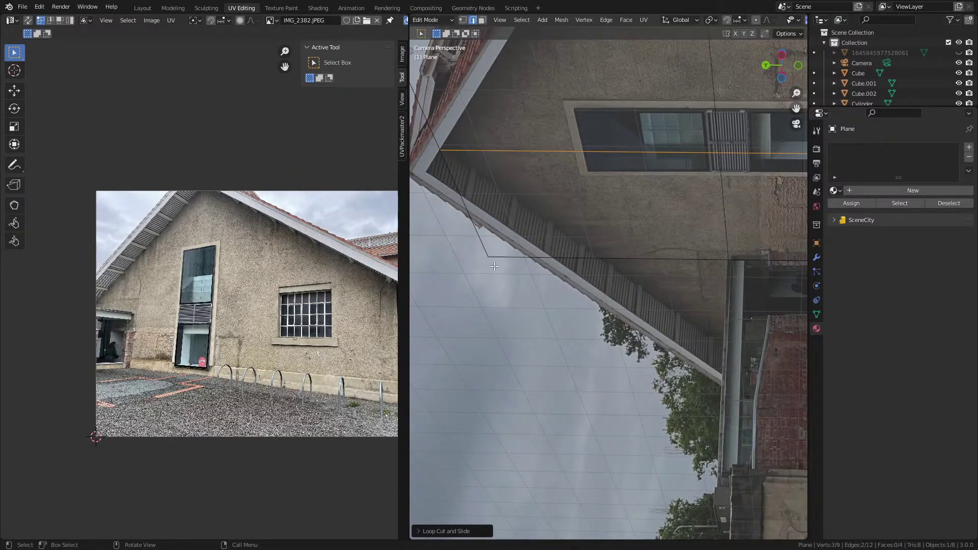
Step: Slide the wall's upper outer corner vertex down along its edge to meet the underside of the sloping roof
key(1)
click(488, 257)
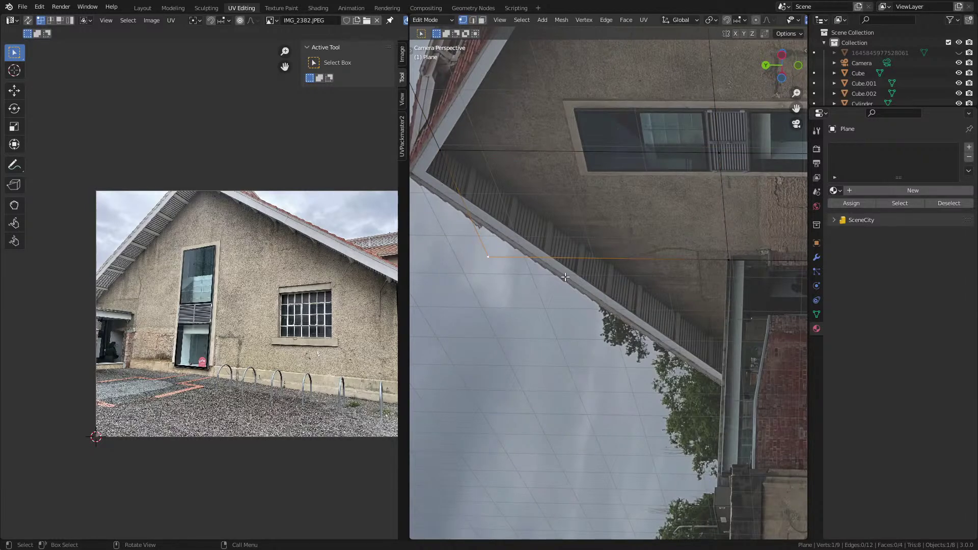
key(shift+v)
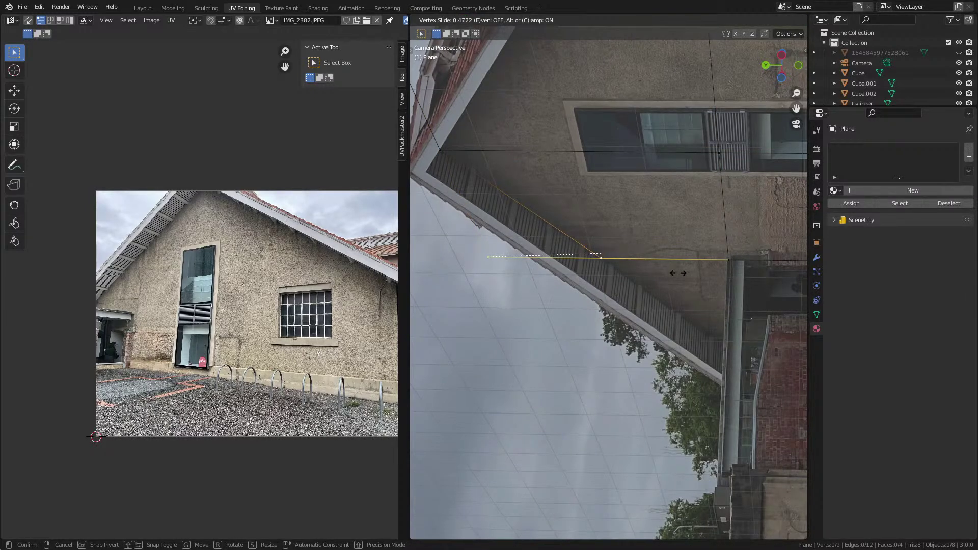
click(695, 273)
Step: Extrude the wall's short outer edge above the eave along the global X axis to the low end of the roof slope
click(728, 258)
key(2)
click(670, 265)
key(e)
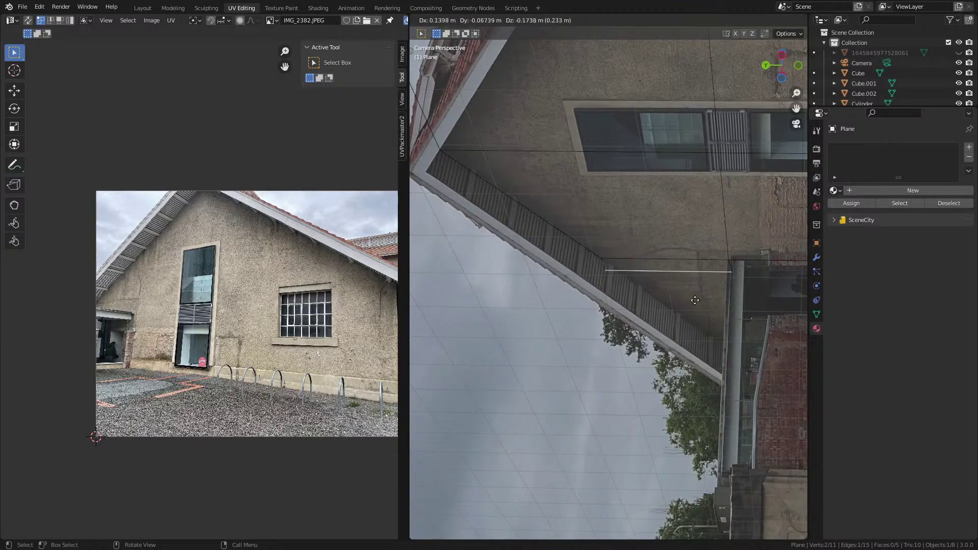
key(y)
key(x)
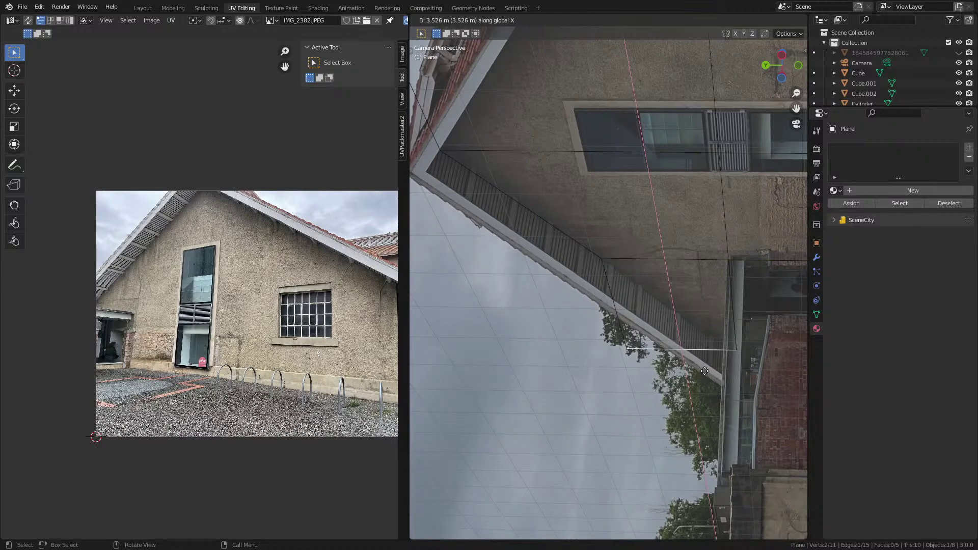
click(636, 346)
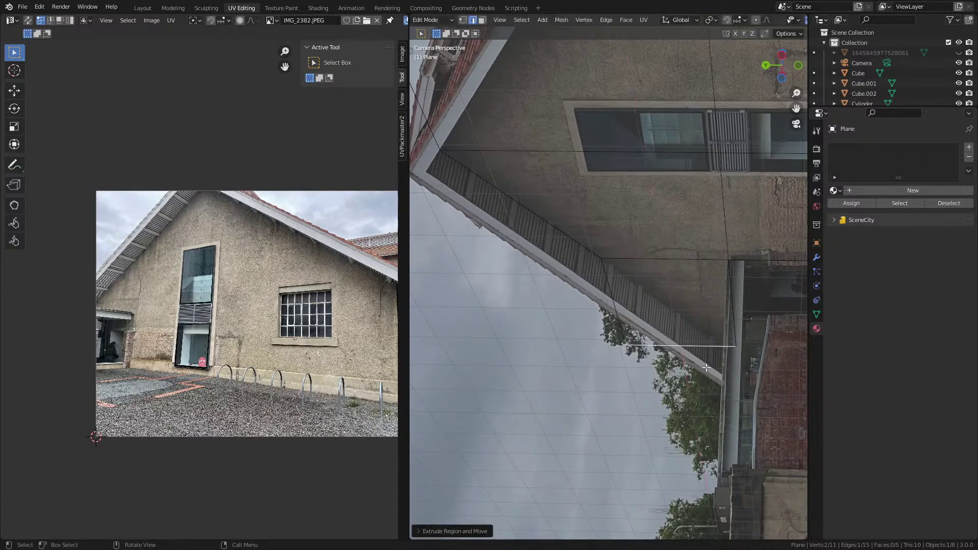
Step: Slide the extruded section's upper vertex down its edge so that the section tapers to the roof's low end
click(626, 345)
key(g)
key(g)
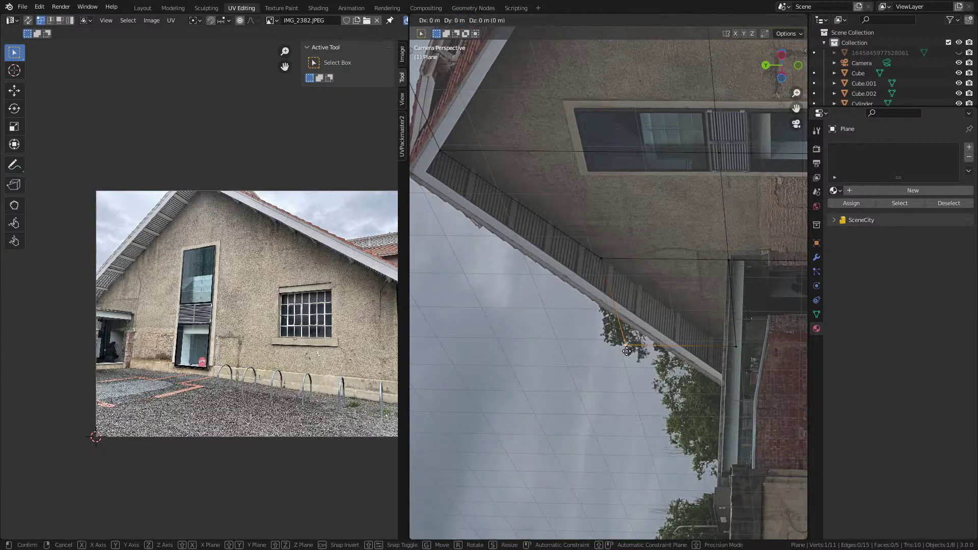
click(732, 346)
key(g)
key(g)
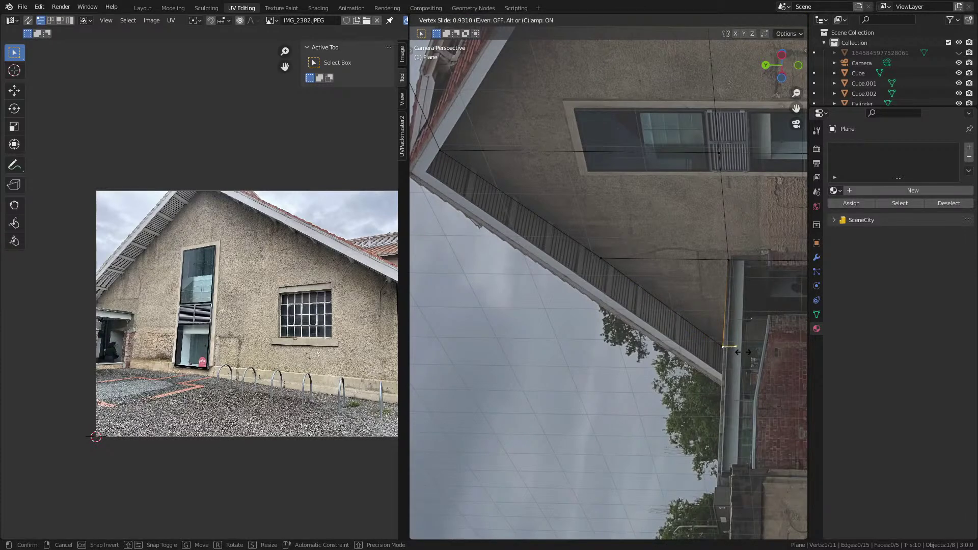
click(743, 352)
key(g)
key(g)
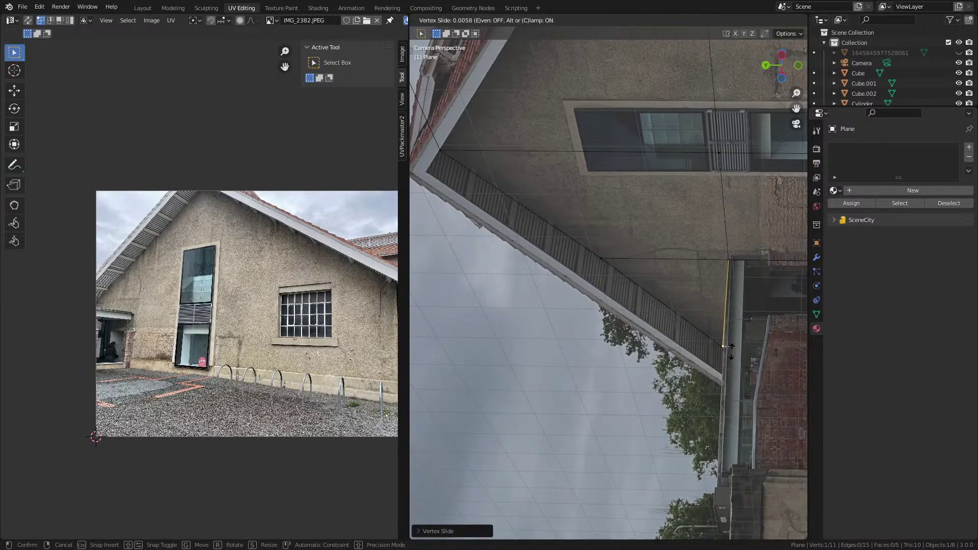
click(732, 352)
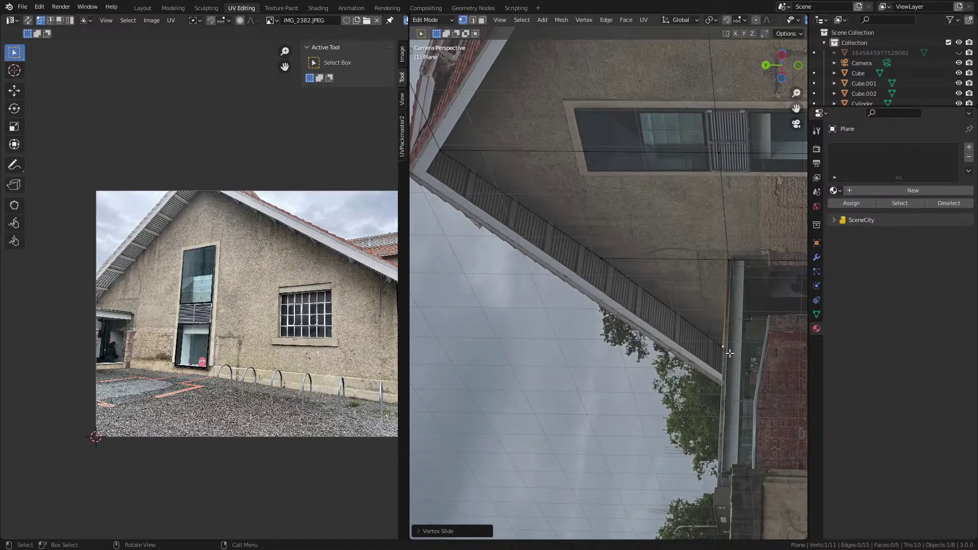
Step: Move the wall's outer base and eave corner vertices about 0.2 m toward the tall window along the X axis
scroll(729, 355, up, 2)
shift+middle_drag(780, 249, 639, 286)
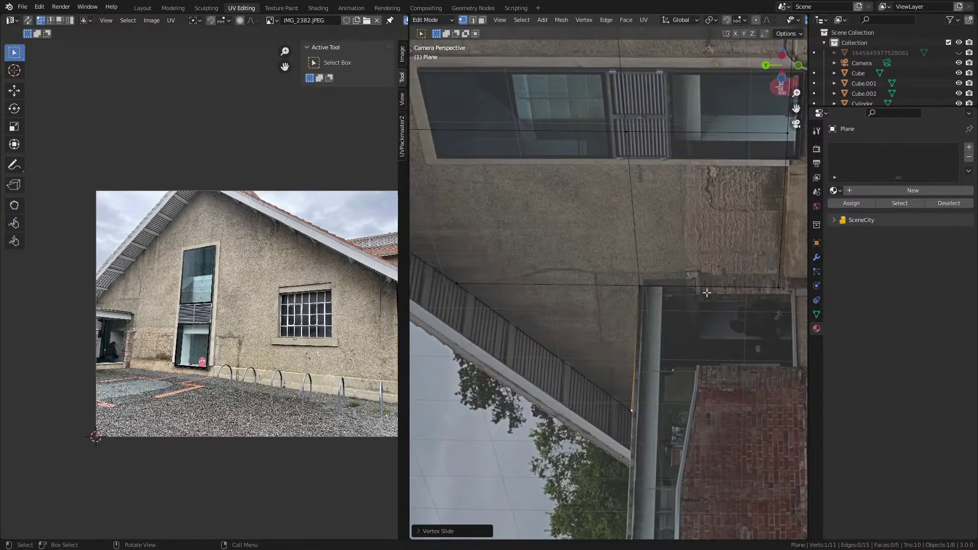
shift+middle_drag(700, 292, 605, 312)
click(689, 307)
shift+click(545, 307)
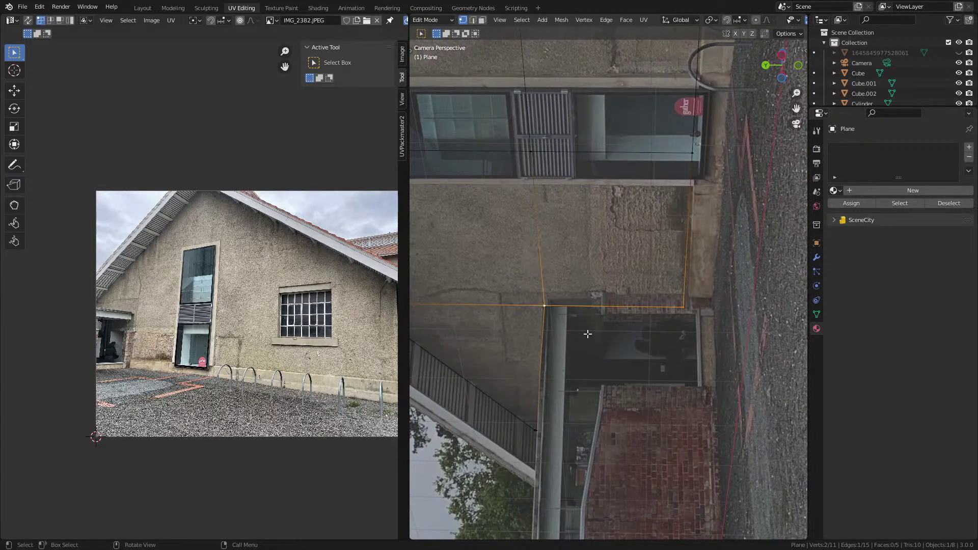
key(g)
key(y)
key(x)
key(x)
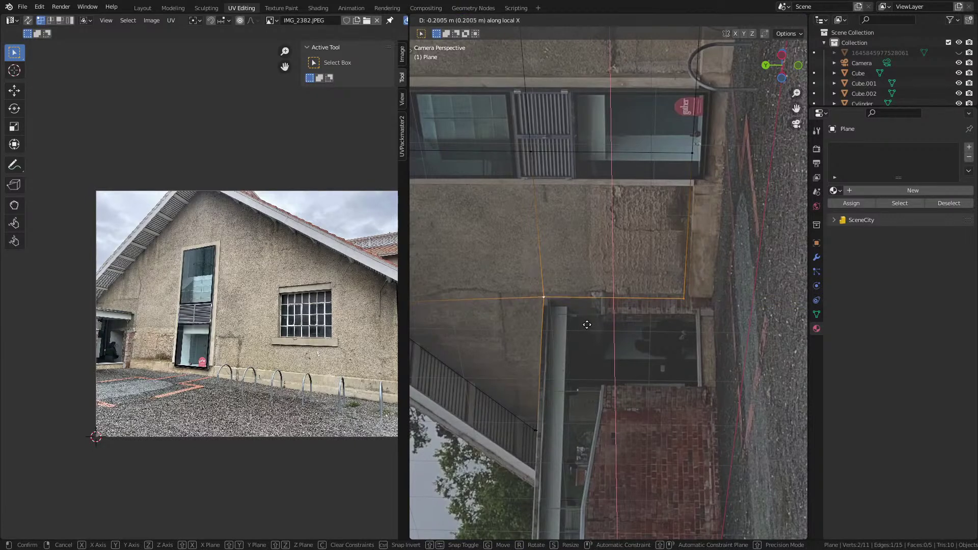
click(585, 324)
Step: Add loop cuts along both long sides of the tall window's frame and one crossing the wall at the frame's upper end
scroll(624, 276, down, 3)
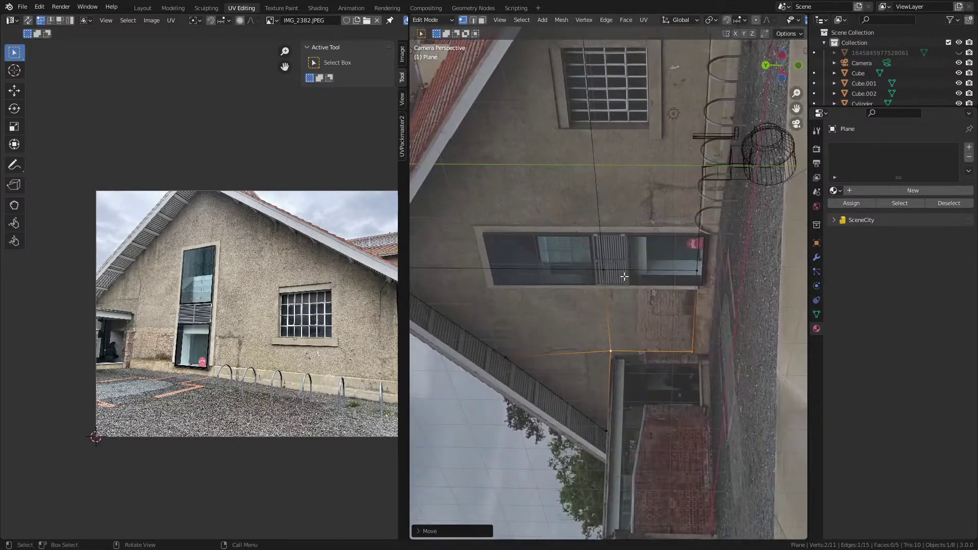
key(ctrl+r)
click(596, 316)
click(588, 328)
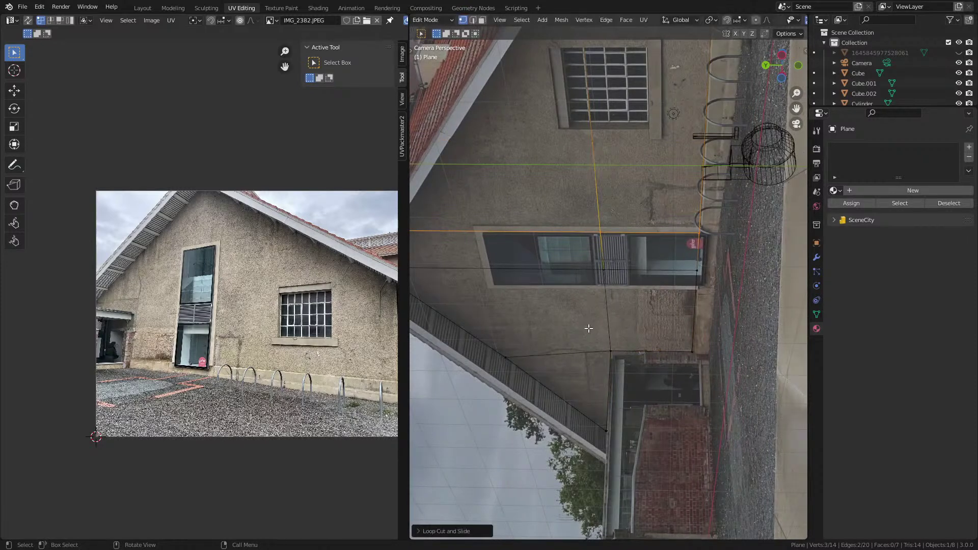
key(g)
key(g)
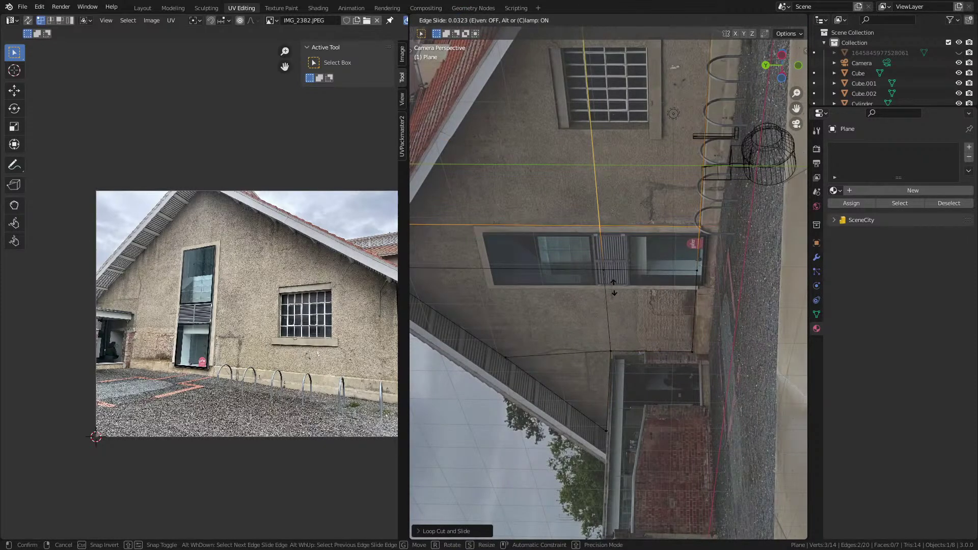
click(620, 258)
key(ctrl+r)
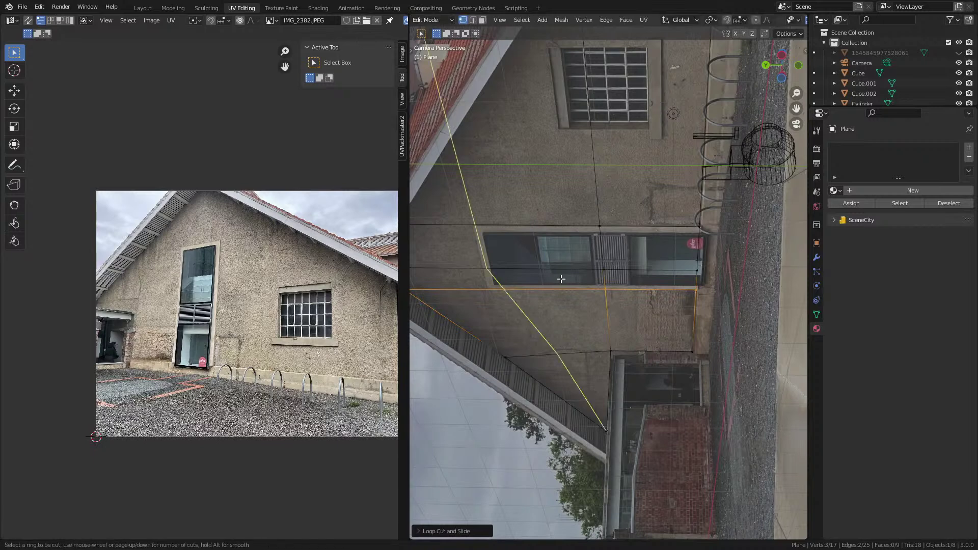
click(484, 269)
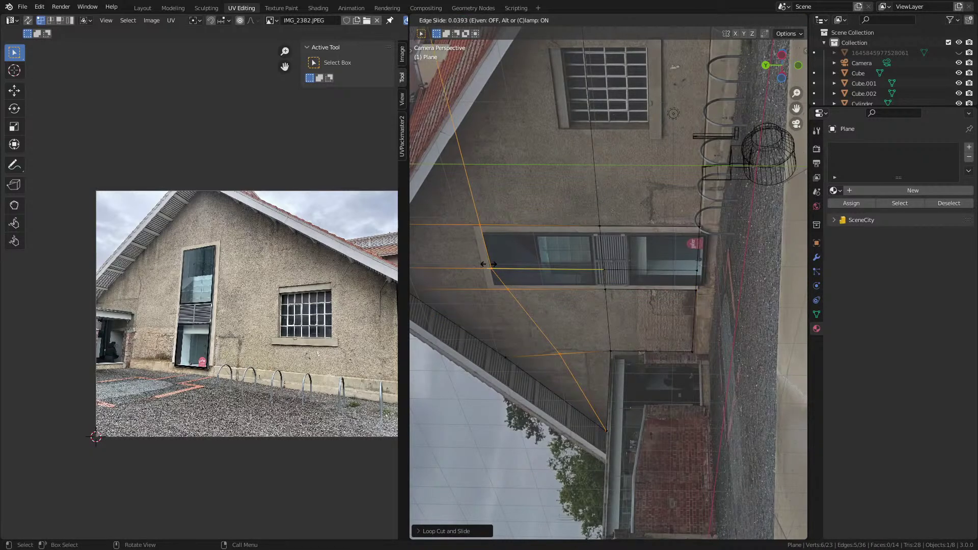
click(484, 264)
Step: Slide the vertices of the upper cut into line with the top edge of the tall window's frame
click(528, 293)
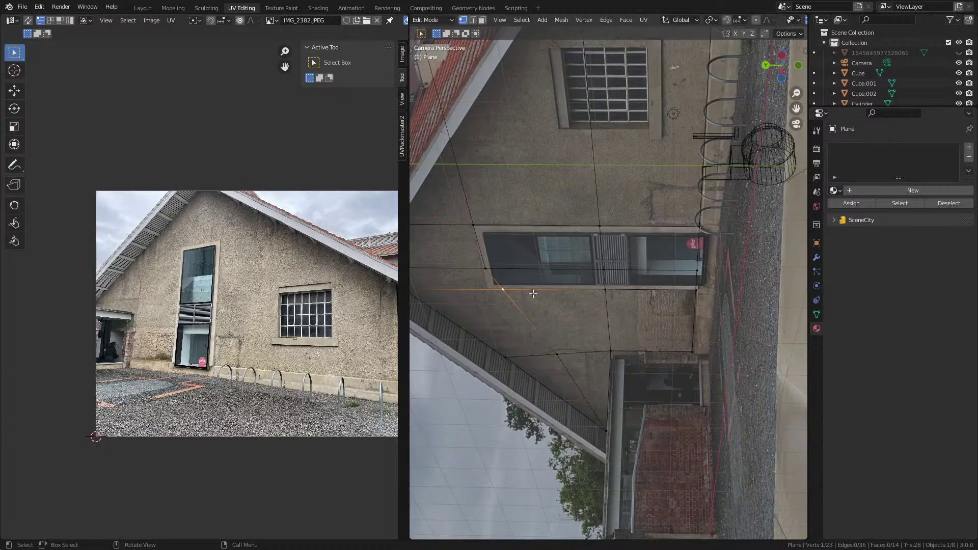
scroll(528, 293, up, 2)
key(shift+v)
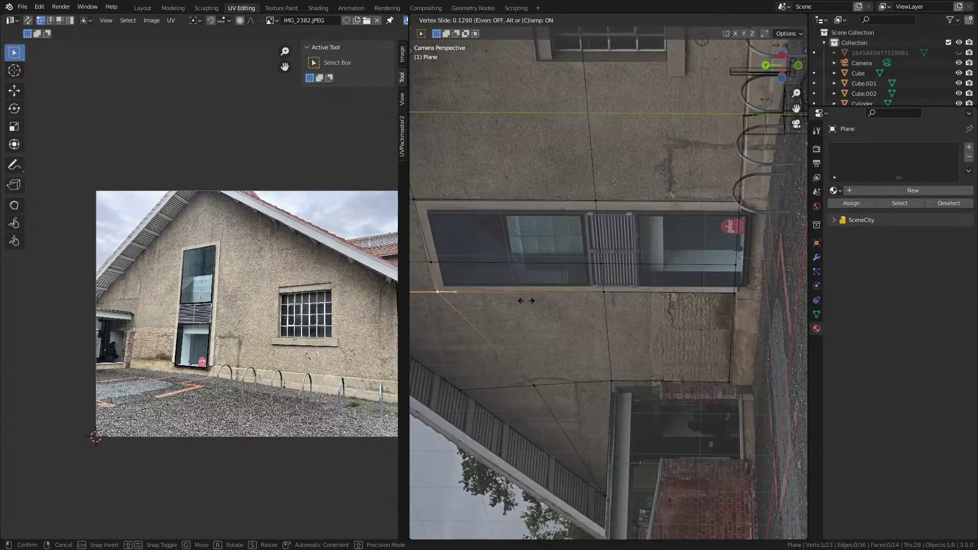
click(527, 300)
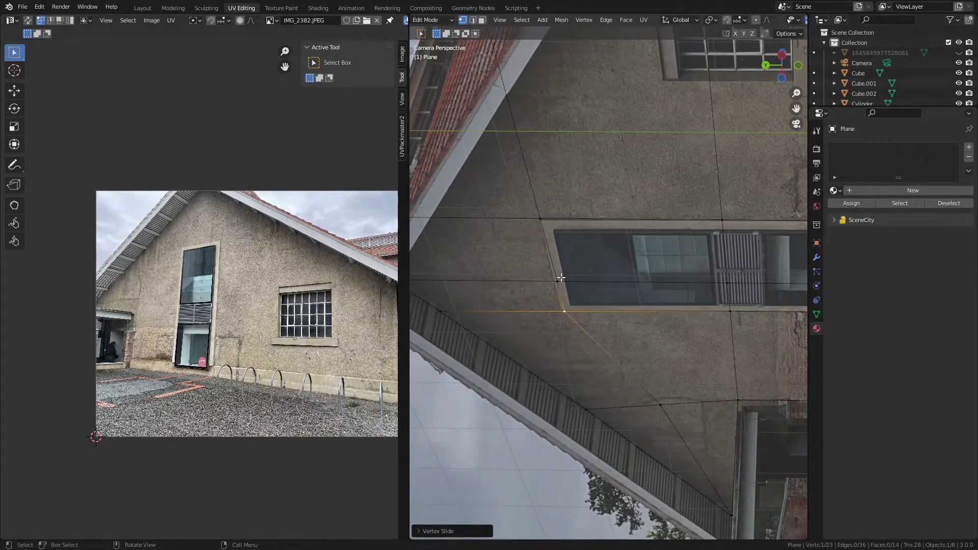
click(560, 277)
key(shift+v)
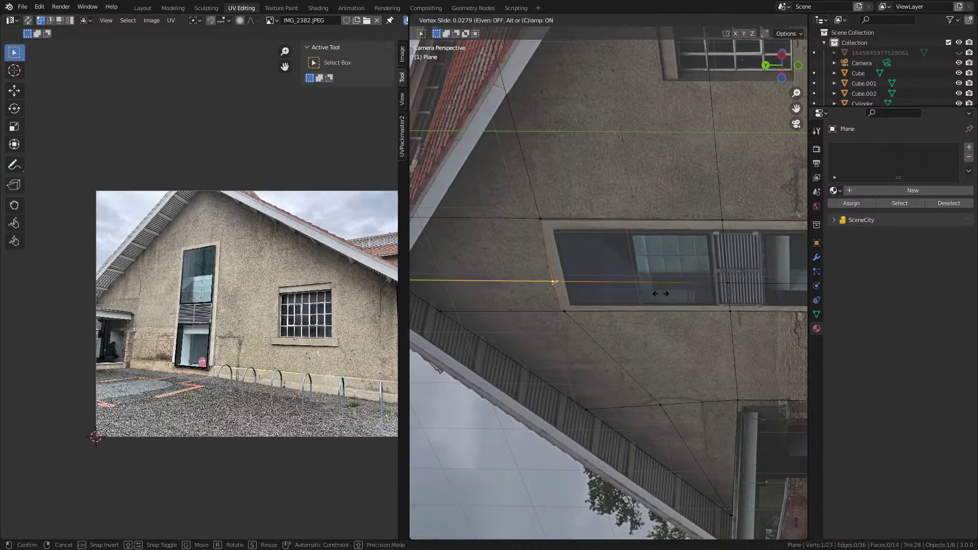
key(Escape)
click(565, 312)
key(shift+v)
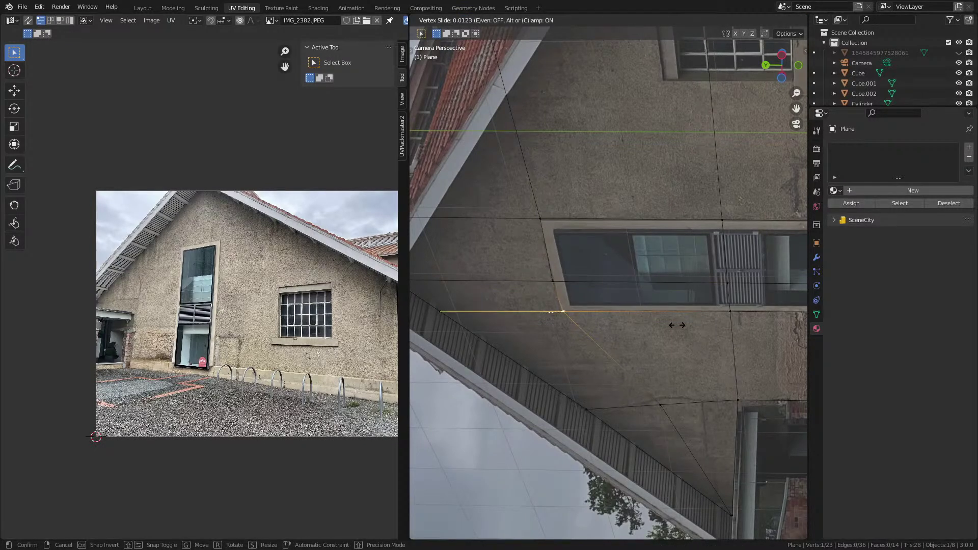
click(678, 325)
ctrl+scroll(659, 321, down, 5)
key(ctrl+r)
click(643, 237)
right_click(644, 237)
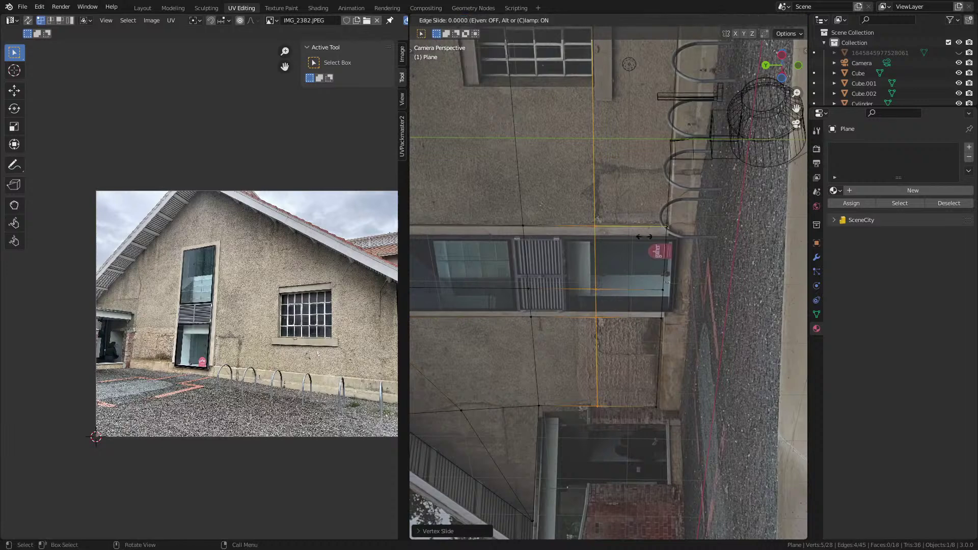
key(ctrl+z)
Step: Add loop cuts across the wall at both ends of the louvred panel and at the inner top edge of the window frame
ctrl+scroll(690, 249, up, 3)
key(ctrl+r)
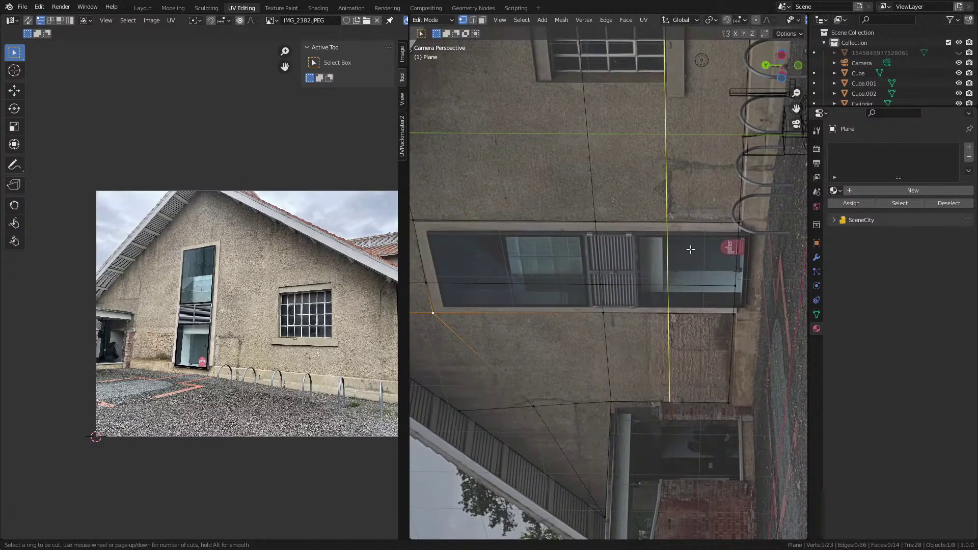
click(615, 245)
click(619, 236)
key(ctrl+r)
click(540, 231)
click(798, 286)
key(ctrl+r)
click(580, 298)
click(647, 300)
Step: Add two lengthwise loop cuts aligned with the inner long edges of the tall window's frame
key(ctrl+r)
click(644, 301)
click(623, 314)
key(ctrl+r)
click(640, 304)
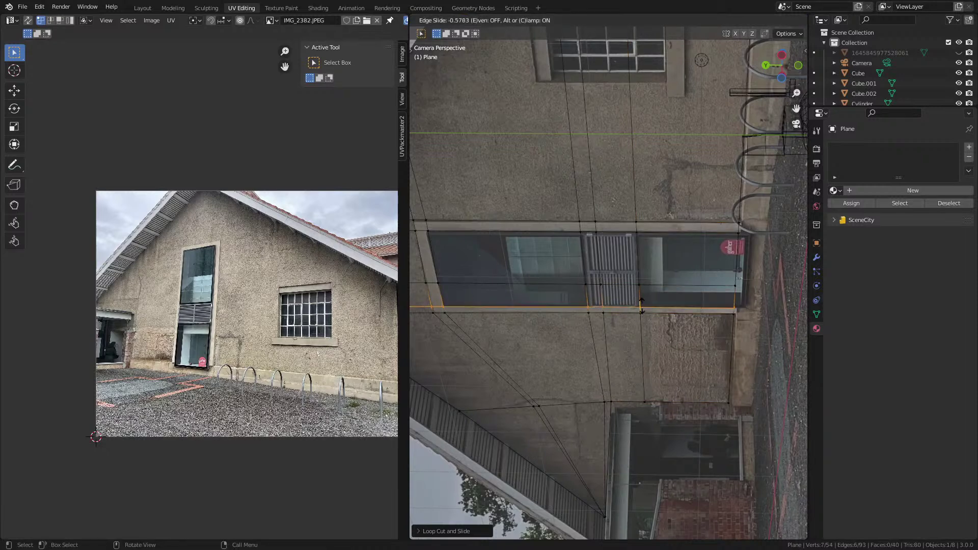
click(644, 305)
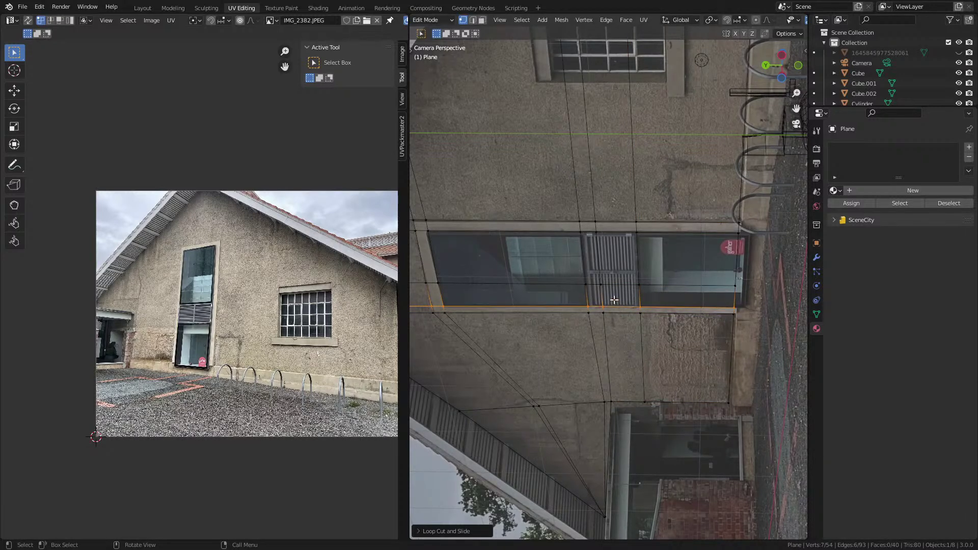
Step: Select the four faces covering the louvred panel of the tall window and extrude them along their normal
key(3)
click(618, 260)
shift+click(589, 260)
shift+click(594, 295)
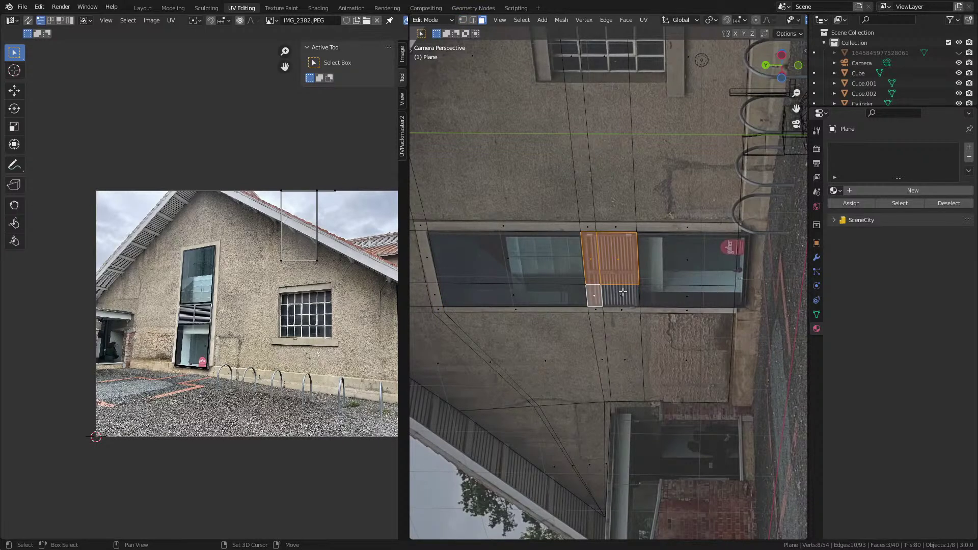
shift+click(622, 292)
shift+scroll(622, 292, down, 2)
scroll(692, 343, up, 5)
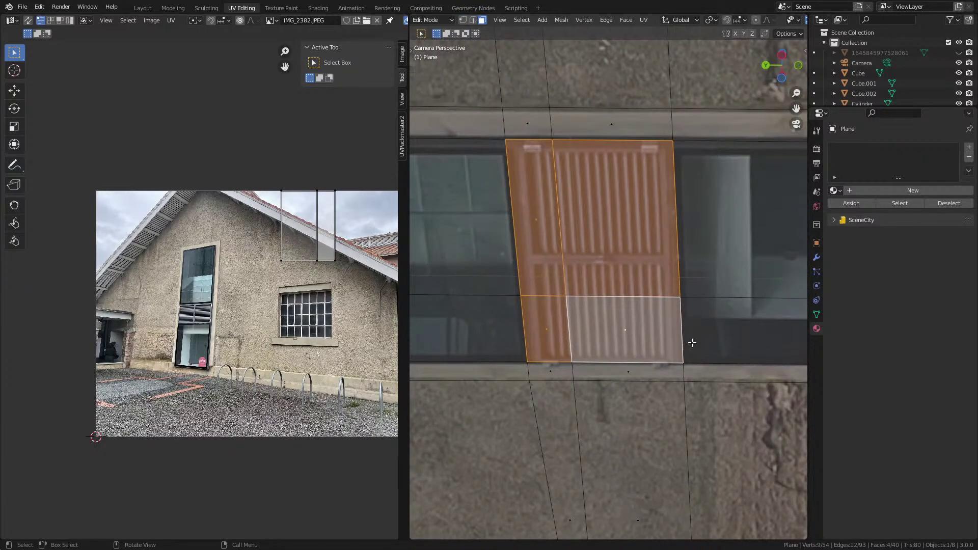
key(e)
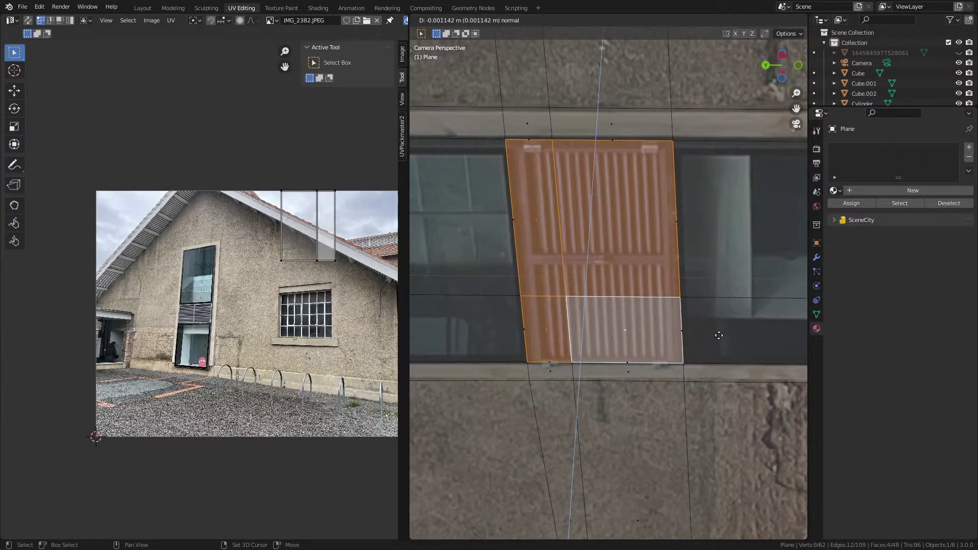
click(602, 319)
Step: Grow the face selection from the louvred panel to the whole tall window, including its surrounding frame and upper end
scroll(601, 320, down, 3)
ctrl+scroll(602, 320, left, 3)
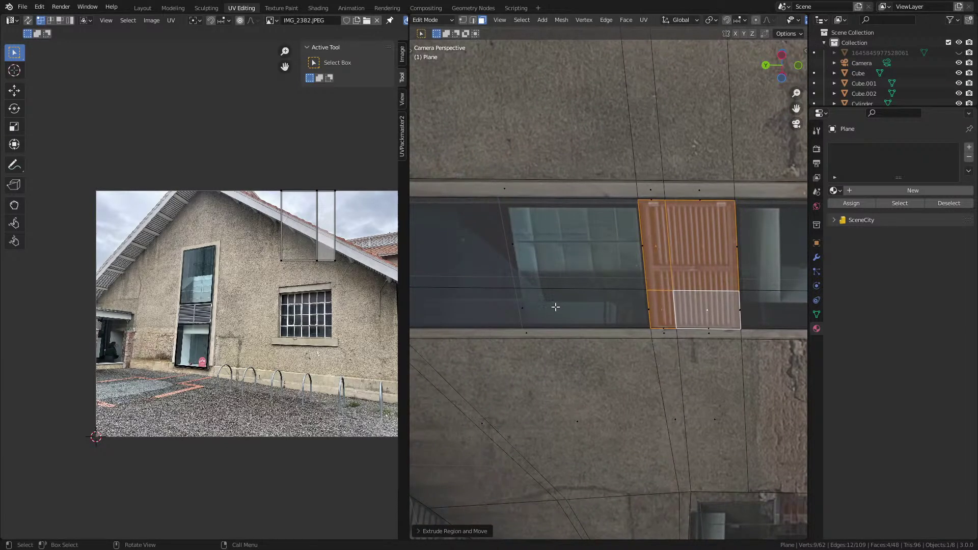
key(ctrl+KP_Add)
scroll(554, 305, up, 2)
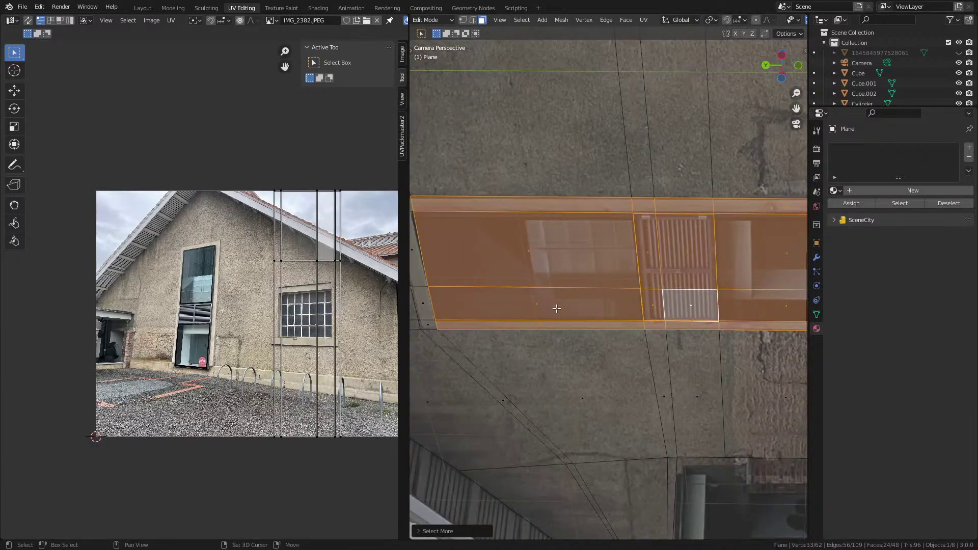
middle_drag(553, 305, 679, 306)
shift+click(485, 203)
shift+click(496, 247)
shift+click(507, 301)
shift+click(514, 320)
middle_drag(555, 333, 584, 345)
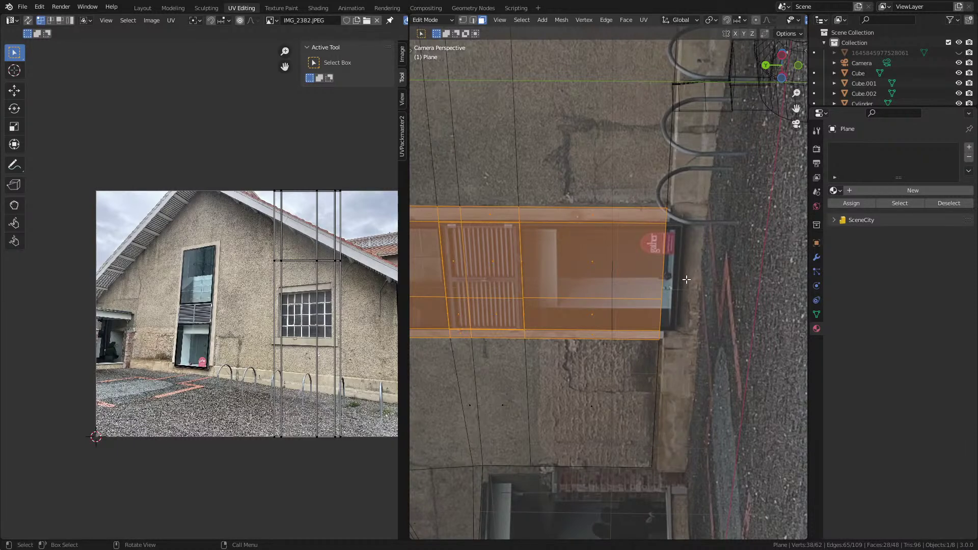
shift+middle_drag(678, 164, 633, 256)
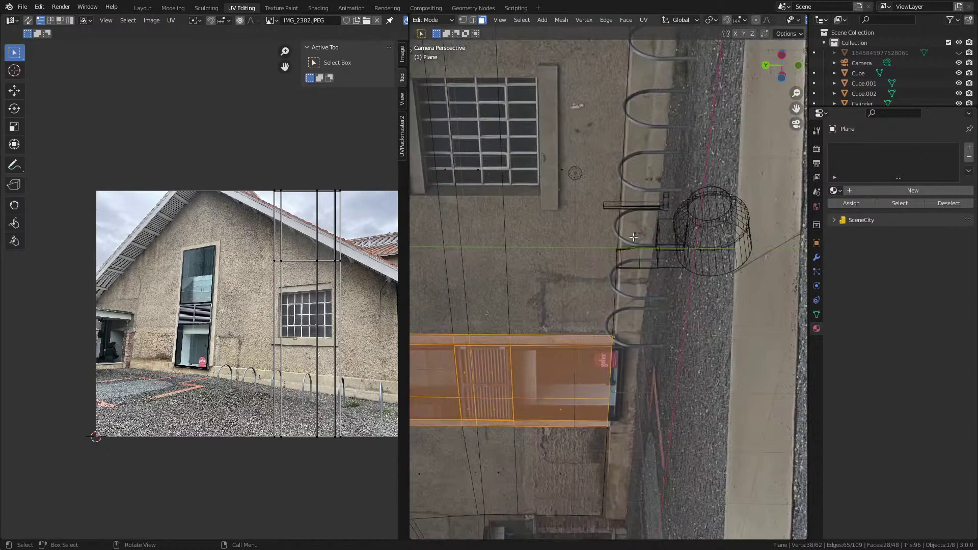
Step: Extrude the wall's lower edge loop along global Y to cover the plinth down to the ground, and switch to face selection
key(2)
alt+click(619, 166)
scroll(640, 300, down, 3)
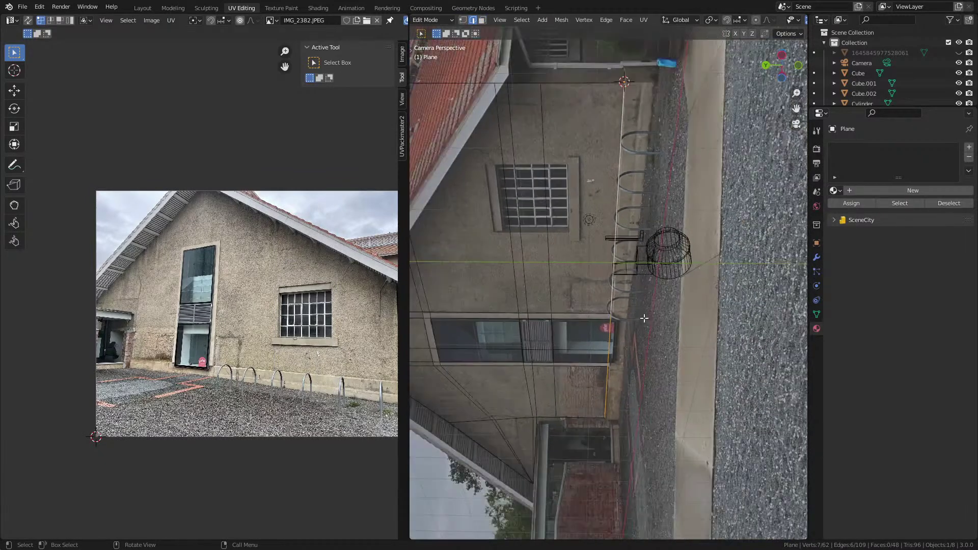
key(e)
key(y)
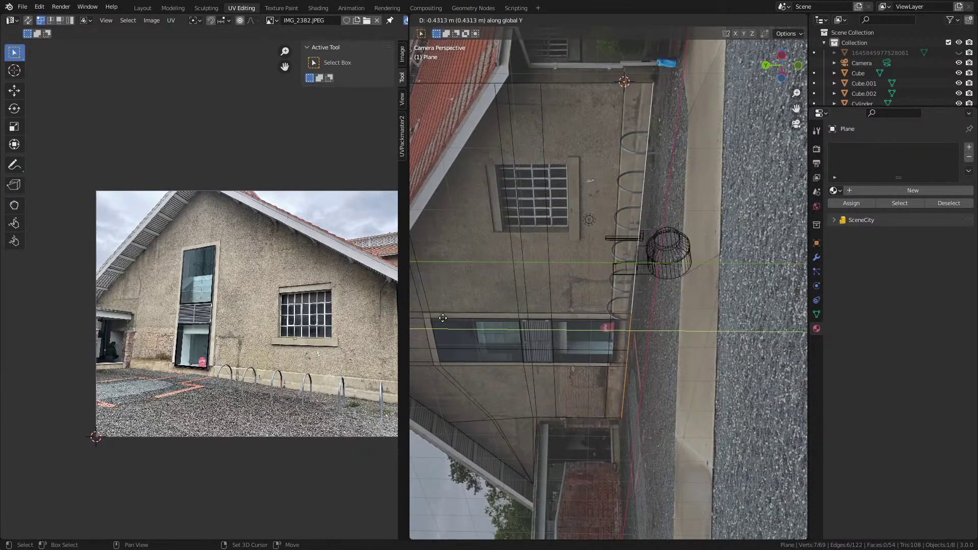
click(758, 401)
shift+middle_drag(665, 362, 672, 286)
scroll(685, 291, up, 3)
key(3)
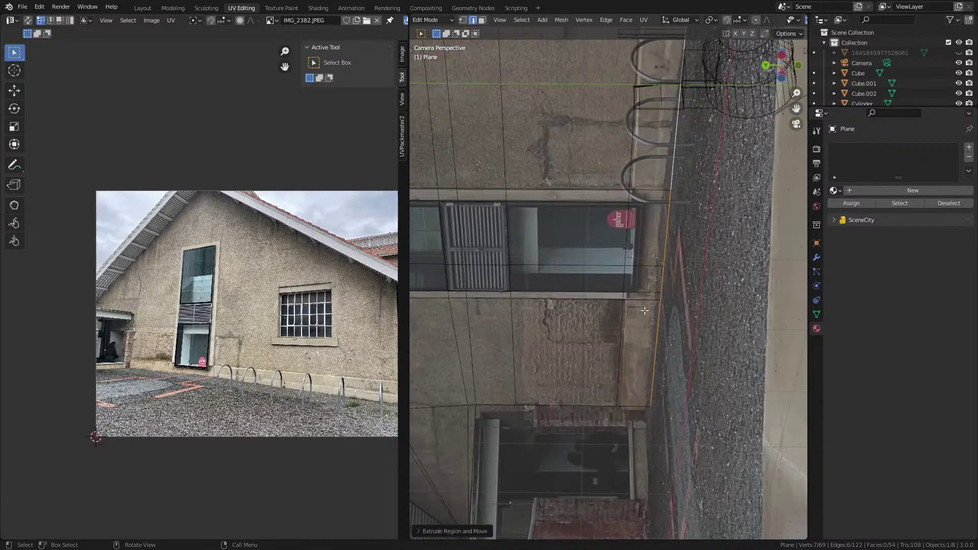
alt+click(628, 241)
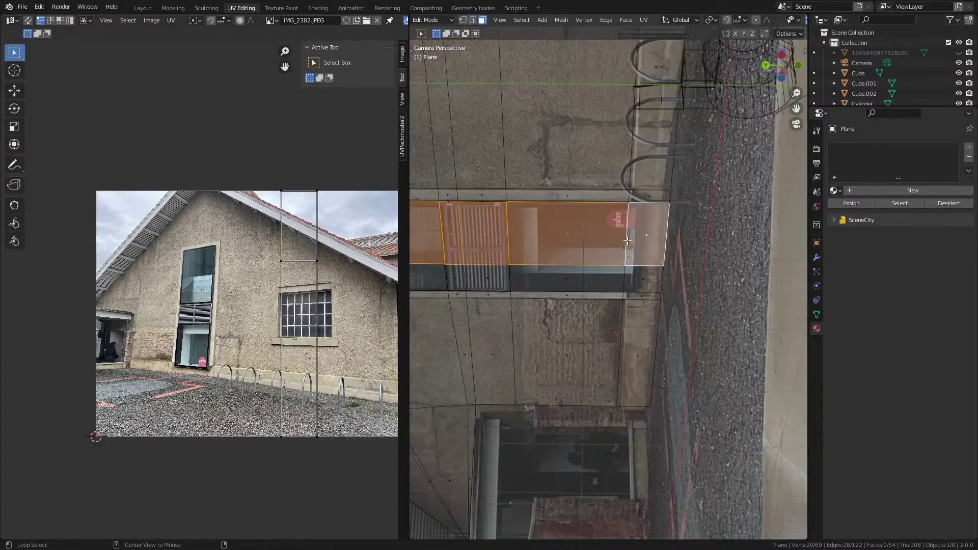
alt+shift+click(620, 279)
alt+shift+click(620, 295)
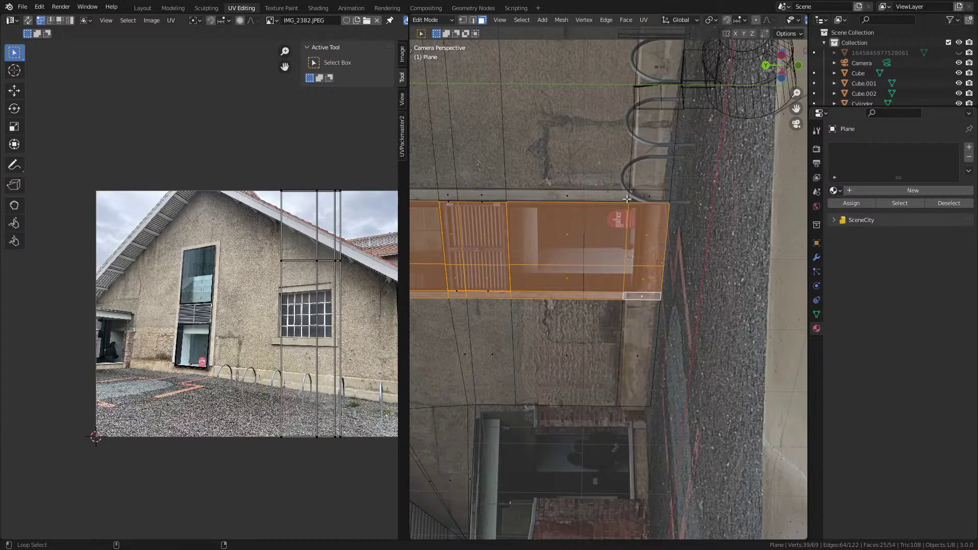
Step: Select the louvred panel's faces, grow the selection to the whole tall window, and add the plinth faces at its lower end
shift+middle_drag(626, 200, 715, 200)
click(573, 239)
shift+click(543, 272)
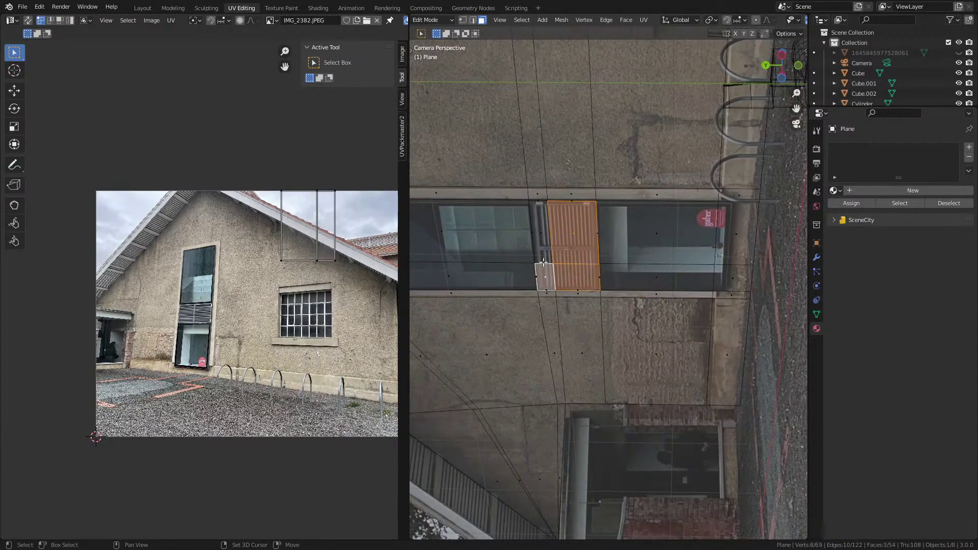
shift+click(541, 232)
key(ctrl+KP_Add)
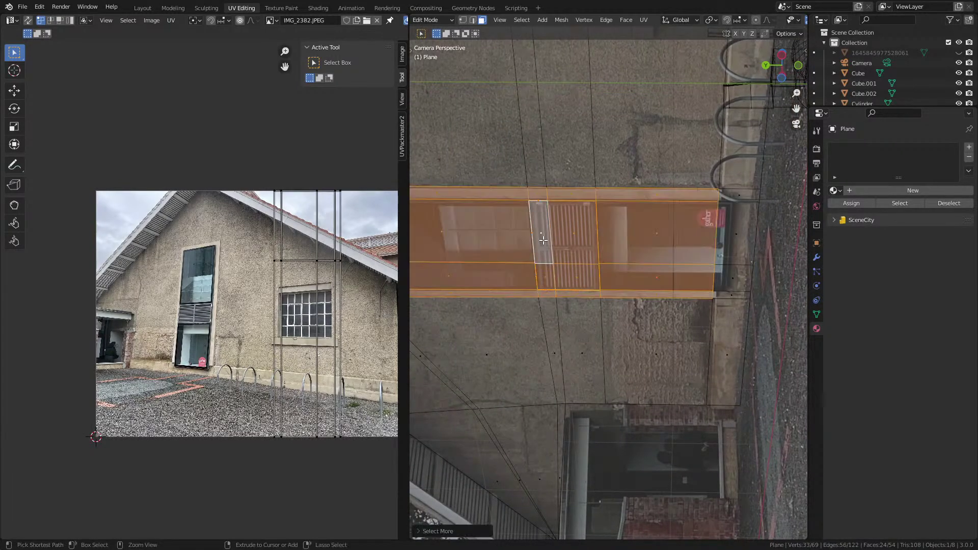
shift+click(745, 205)
shift+click(739, 275)
shift+click(736, 234)
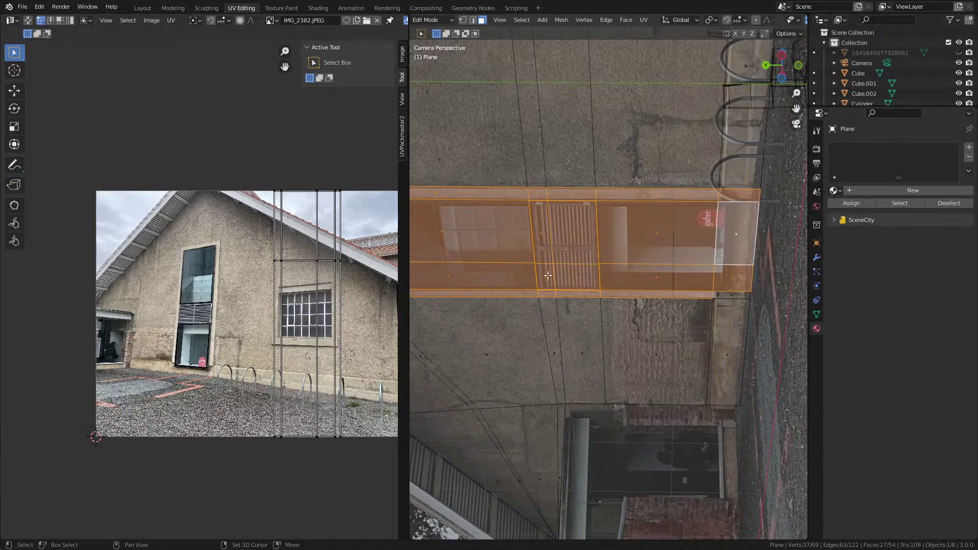
shift+click(739, 295)
Step: Add the frame faces at the tall window's upper end to the selection and extrude the whole window region slightly along its normal
ctrl+scroll(639, 286, left, 5)
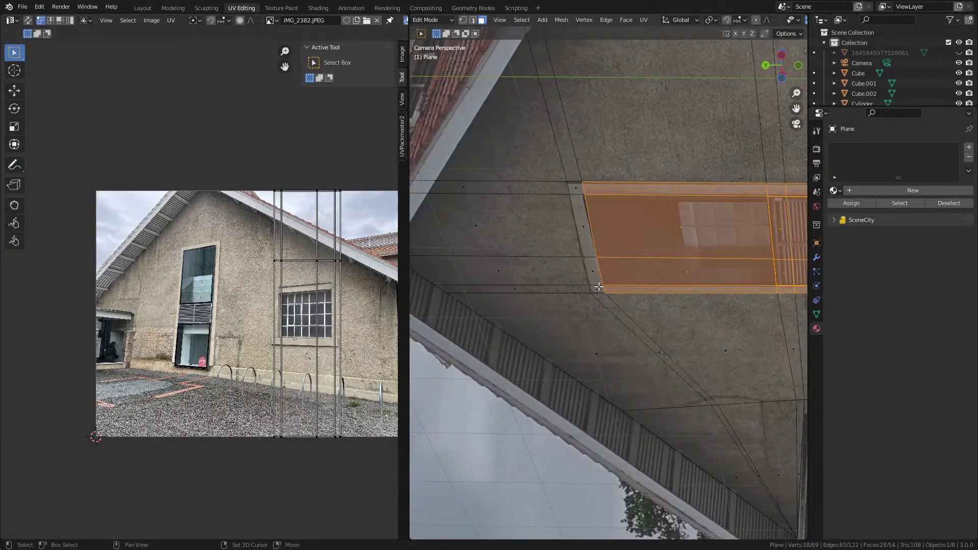
shift+click(598, 277)
shift+click(585, 229)
shift+click(575, 189)
ctrl+scroll(634, 310, right, 3)
shift+scroll(634, 309, up, 2)
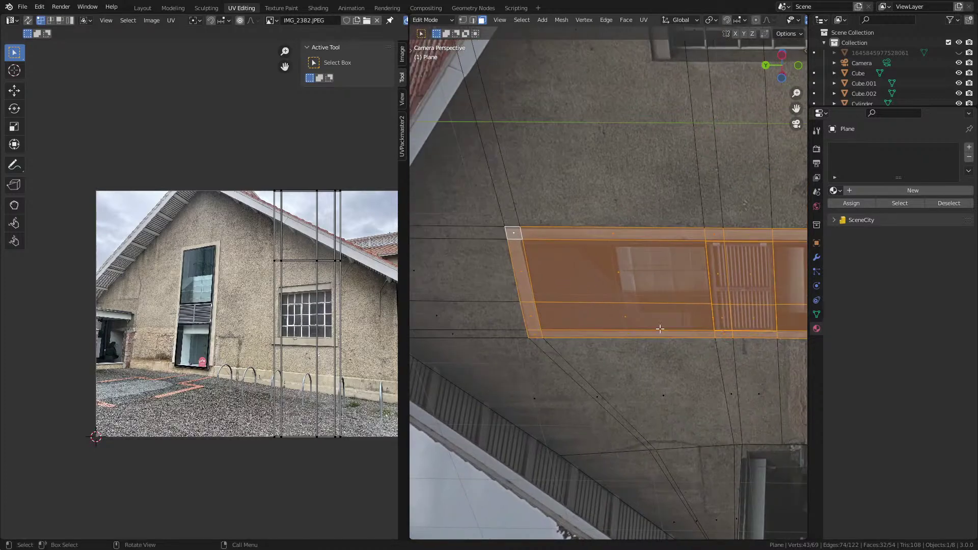
key(e)
click(685, 389)
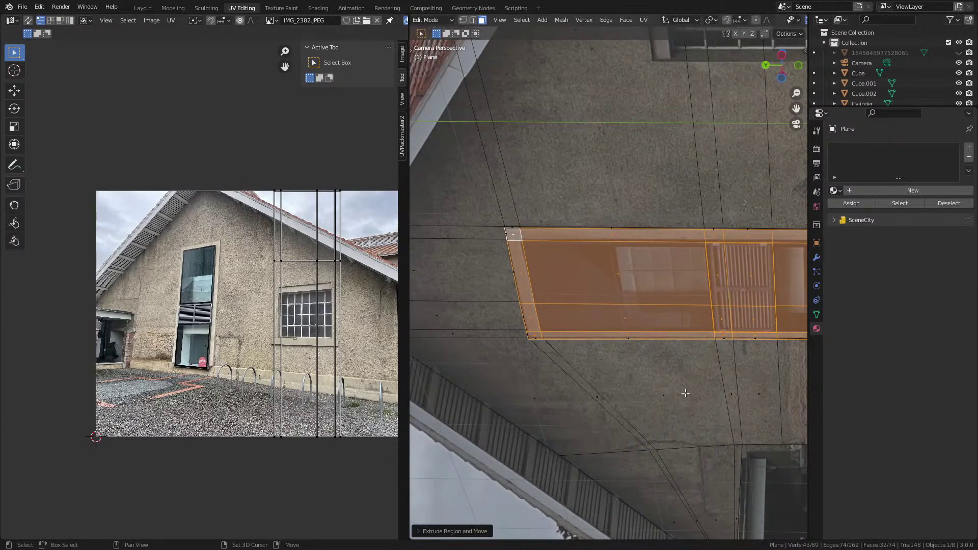
scroll(650, 431, down, 3)
scroll(650, 432, up, 6)
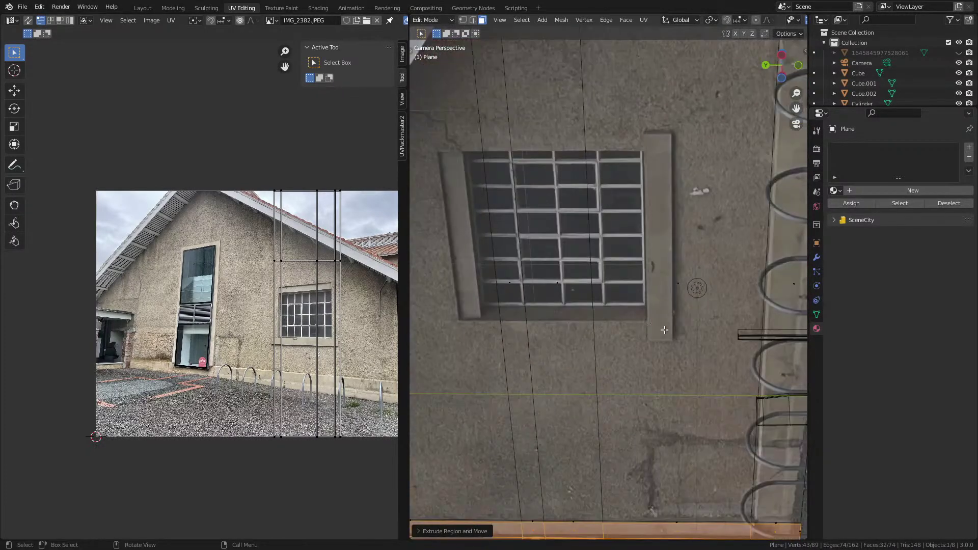
key(ctrl+r)
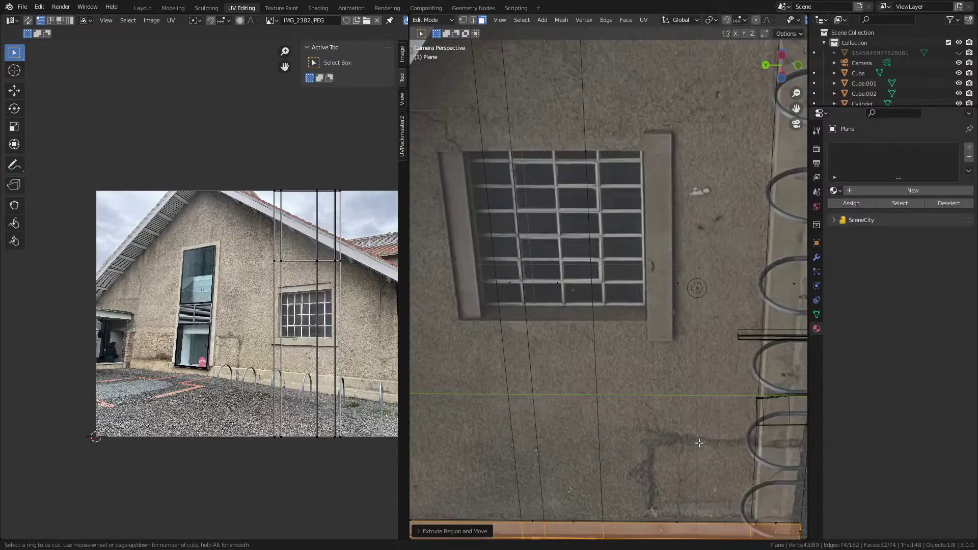
right_click(668, 407)
key(ctrl+r)
right_click(612, 471)
scroll(638, 428, down, 3)
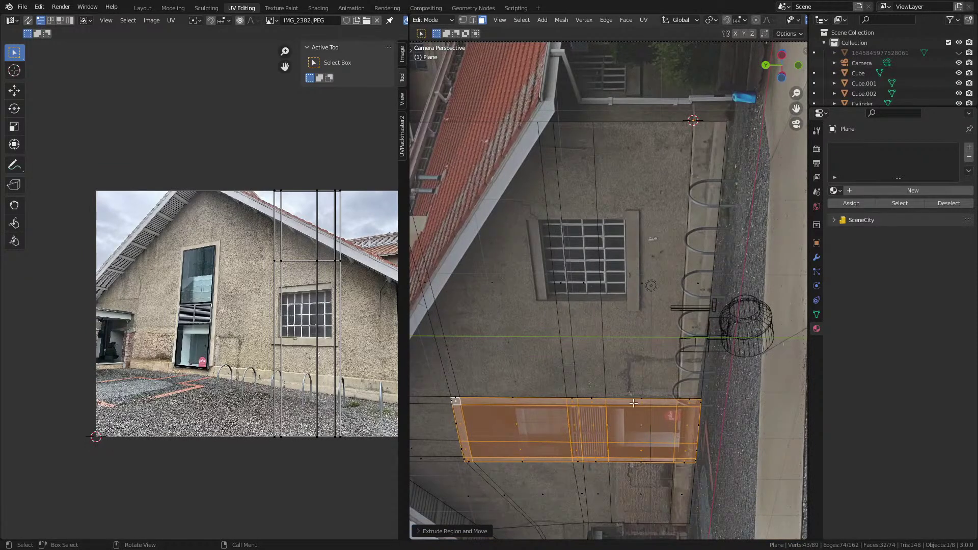
scroll(633, 419, up, 5)
Step: Add two loop cuts across the wall at both ends of the gridded window's sill
key(ctrl+r)
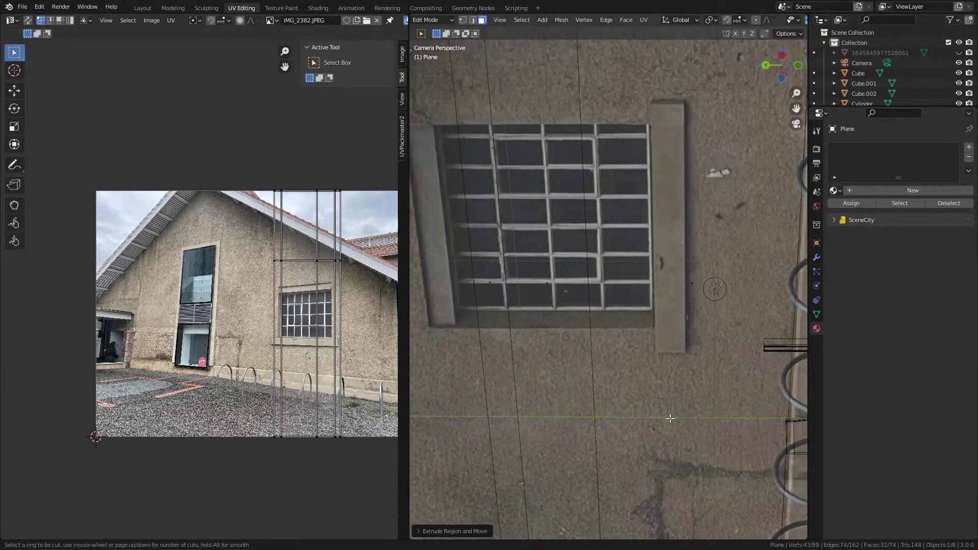
click(573, 380)
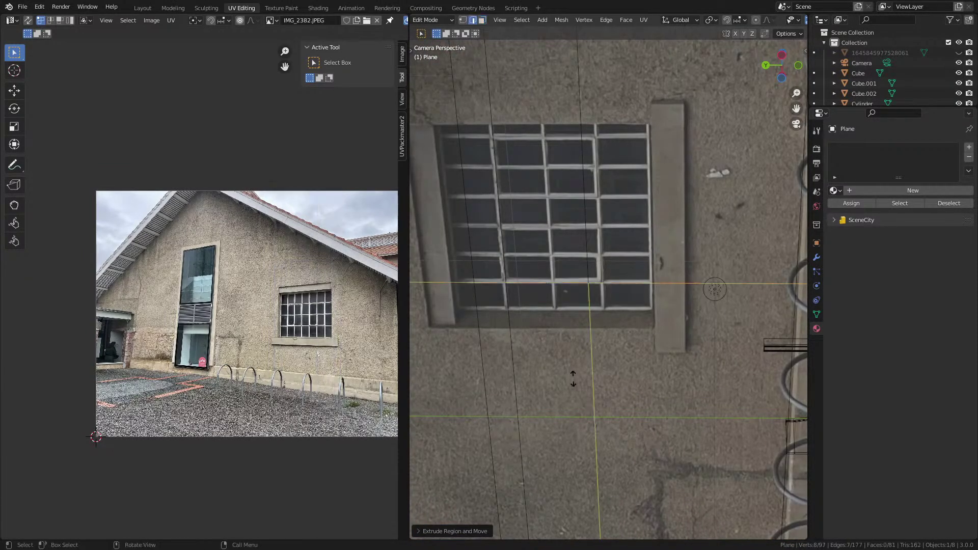
click(576, 448)
key(ctrl+r)
click(585, 122)
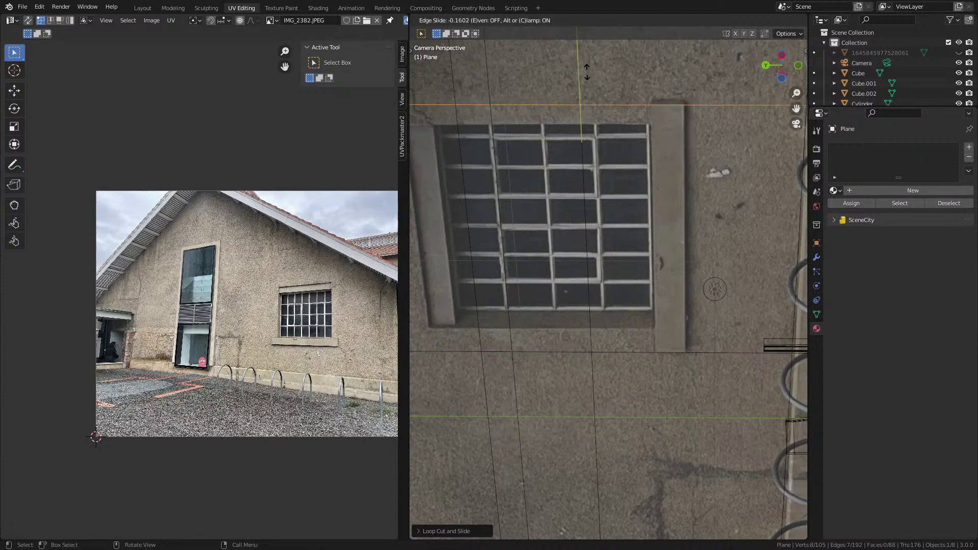
click(585, 69)
Step: Add two lengthwise loop cuts along both long edges of the gridded window's sill
key(ctrl+r)
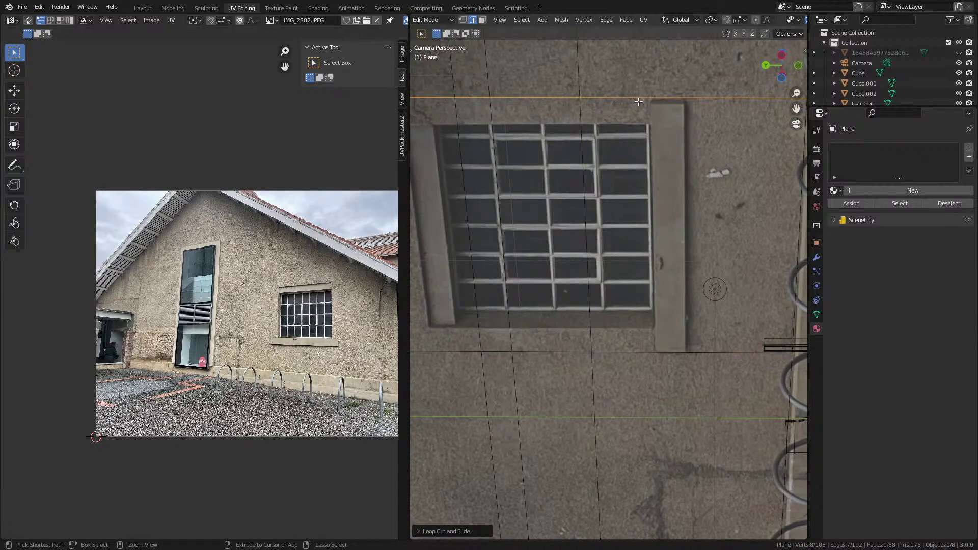
click(662, 105)
click(654, 108)
key(ctrl+r)
click(637, 107)
click(624, 132)
Step: Add a loop cut along the gridded window's side edge farther from the tall window
key(ctrl+r)
click(581, 227)
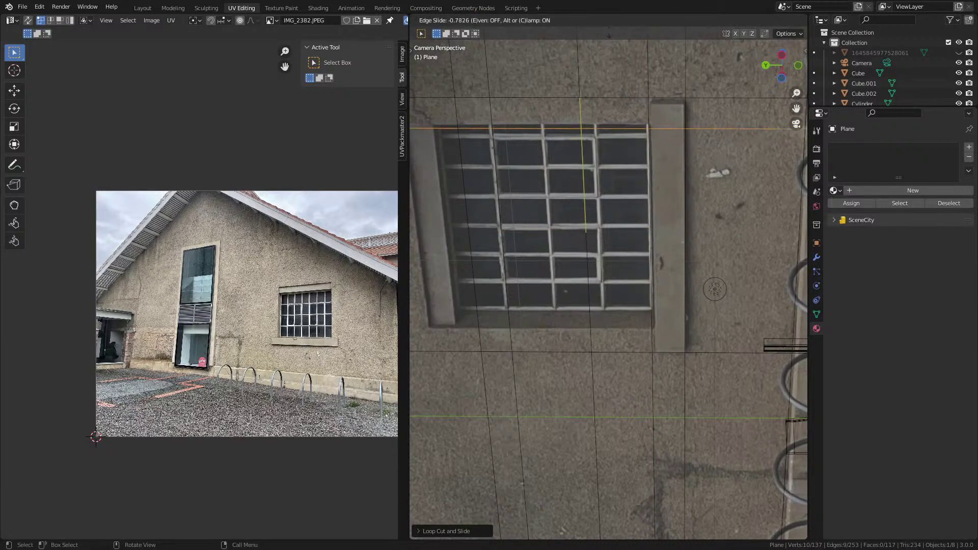
click(561, 211)
shift+middle_drag(560, 211, 592, 145)
key(ctrl+r)
click(561, 269)
right_click(588, 279)
key(ctrl+z)
Step: Add loop cuts along the gridded window's side edge nearer the tall window and along the outer edge of its lintel
key(ctrl+r)
click(504, 249)
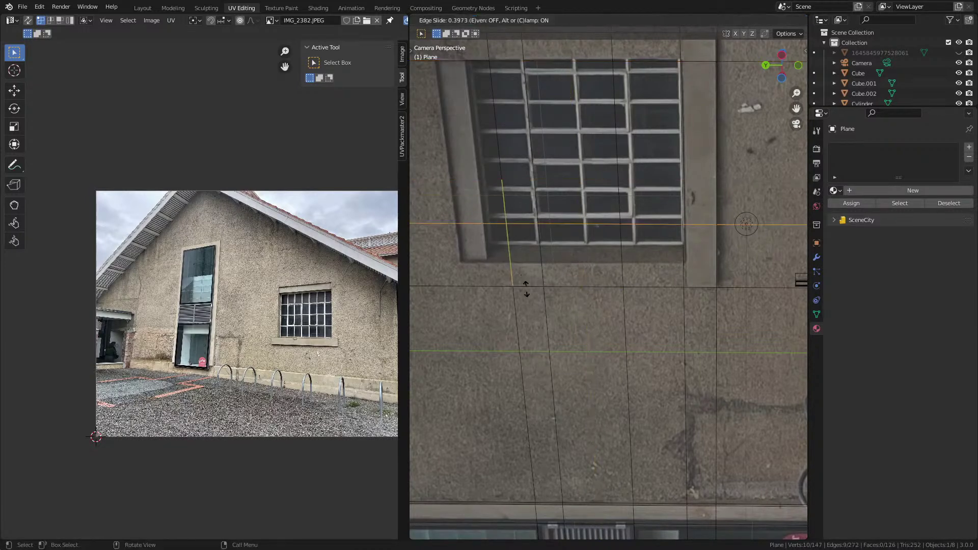
click(519, 330)
shift+middle_drag(515, 273, 522, 306)
key(ctrl+r)
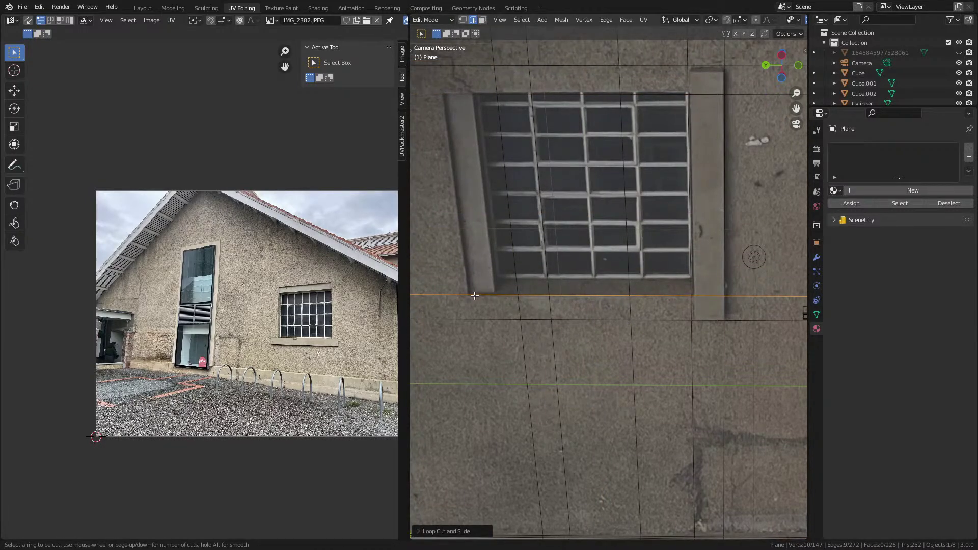
shift+middle_drag(479, 123, 560, 159)
click(513, 301)
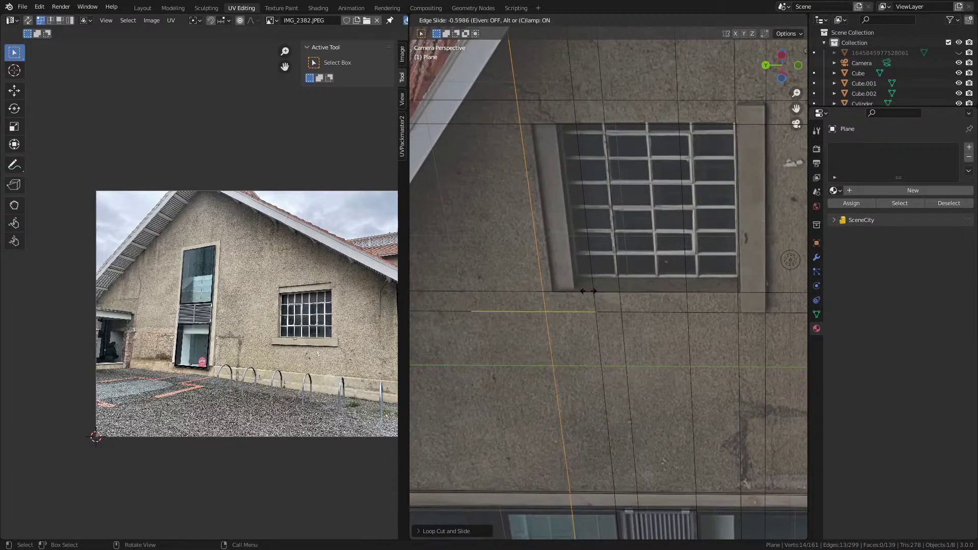
click(599, 290)
Step: Select the four faces covering the gridded window and its lintel and extrude them slightly along their normal
key(alt+a)
click(563, 233)
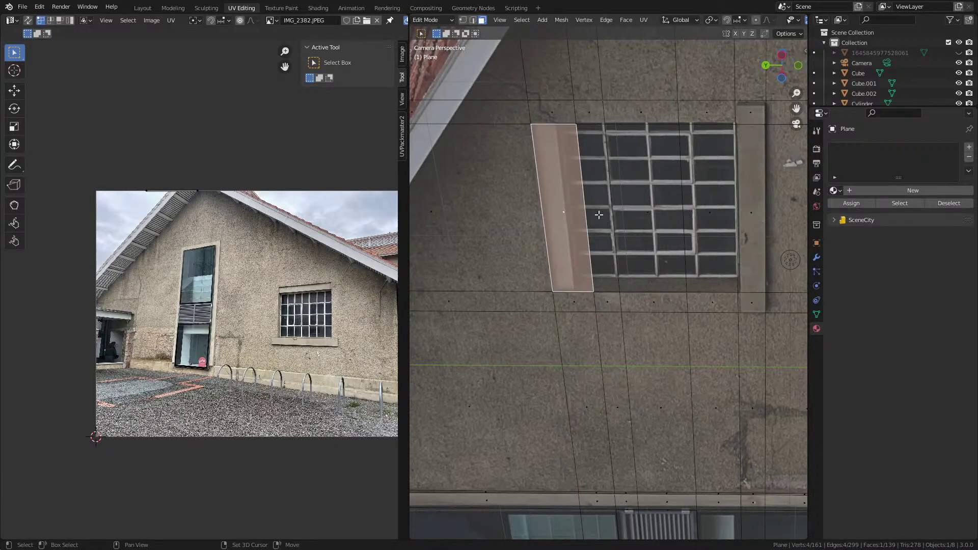
shift+click(600, 215)
shift+click(648, 217)
shift+click(706, 225)
scroll(683, 276, up, 2)
shift+middle_drag(684, 276, 631, 321)
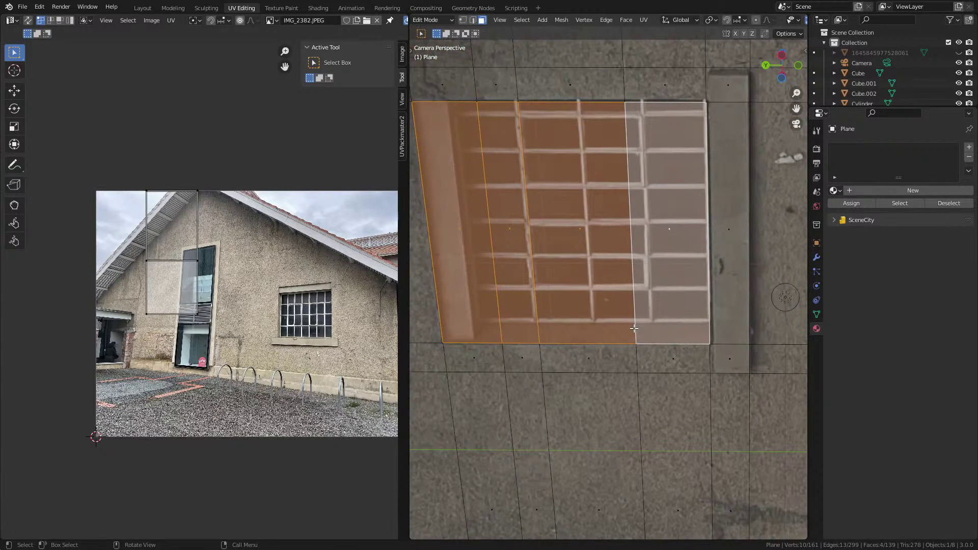
key(e)
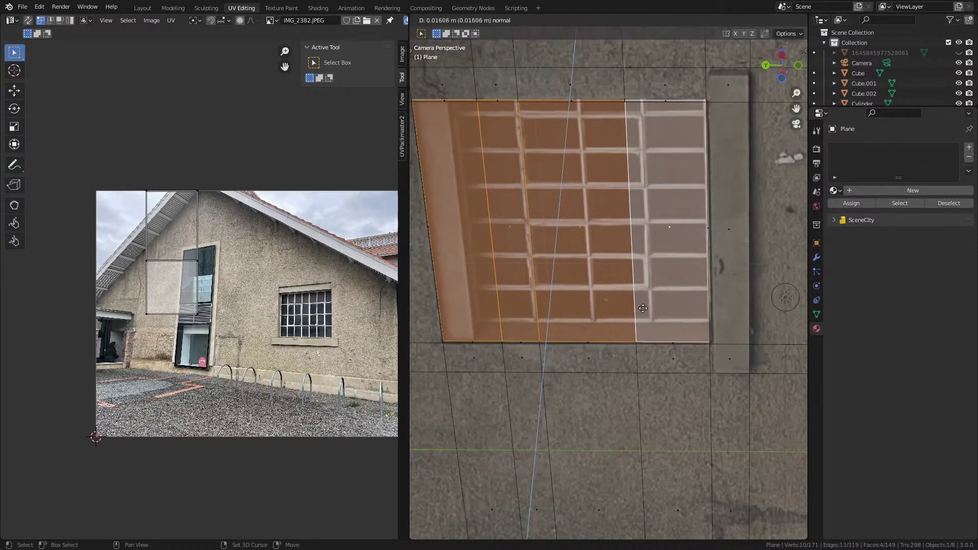
click(634, 326)
Step: Add a loop cut along the inner edge of the gridded window's lintel
key(ctrl+r)
click(490, 359)
click(490, 358)
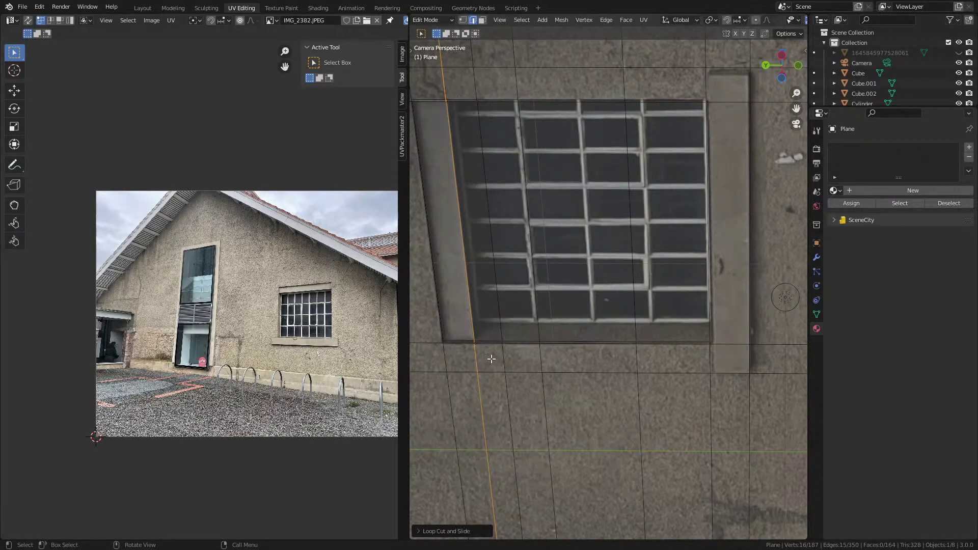
Step: Select the four glazing faces of the gridded window, without the lintel, and extrude them about 0.11 m along their normal
click(487, 226)
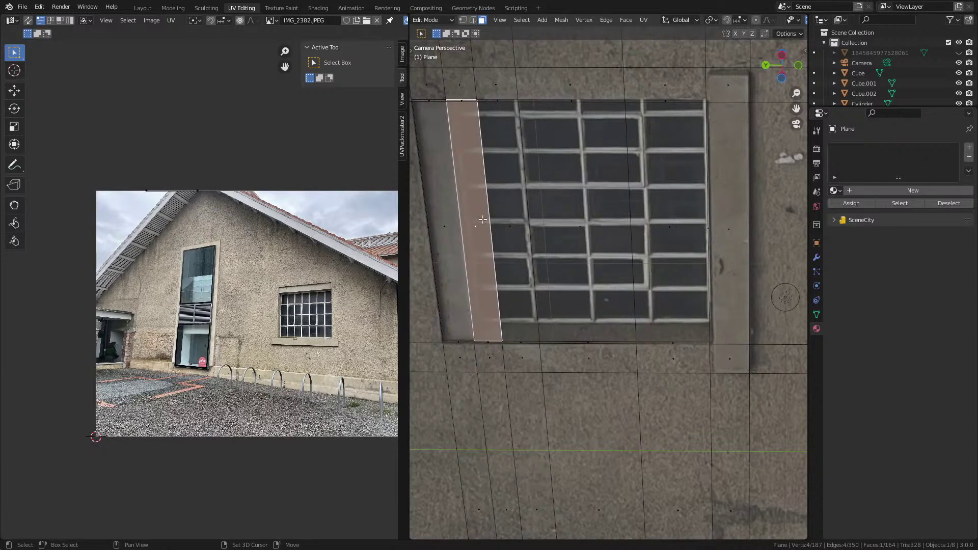
shift+click(515, 224)
shift+click(629, 244)
shift+click(671, 245)
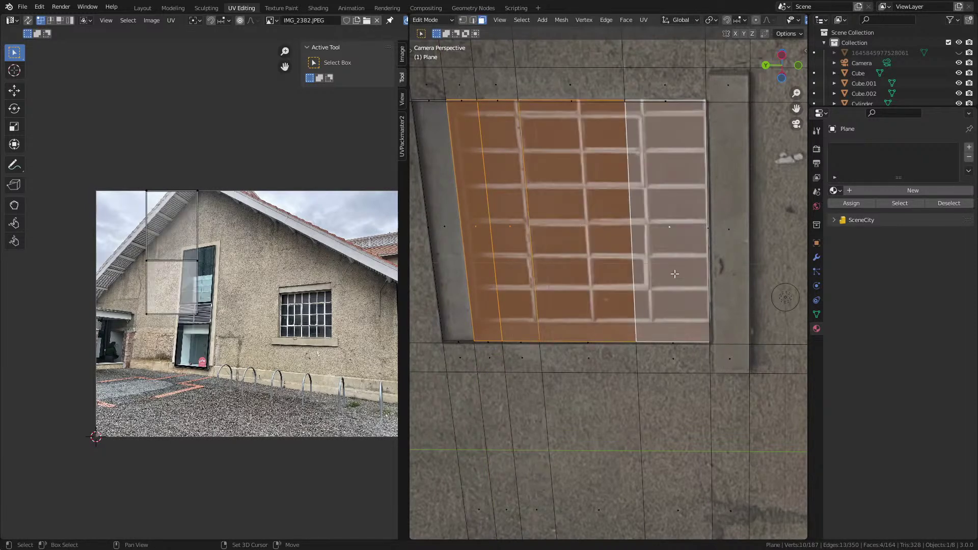
key(e)
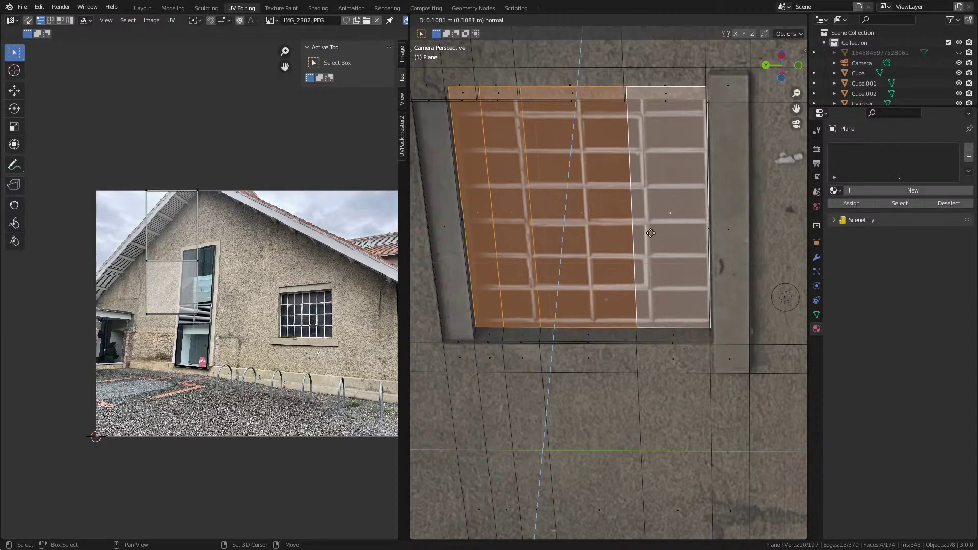
click(685, 342)
Step: Select the three faces of the gridded window's sill and extrude them along their normal
shift+middle_drag(686, 342, 624, 374)
click(667, 117)
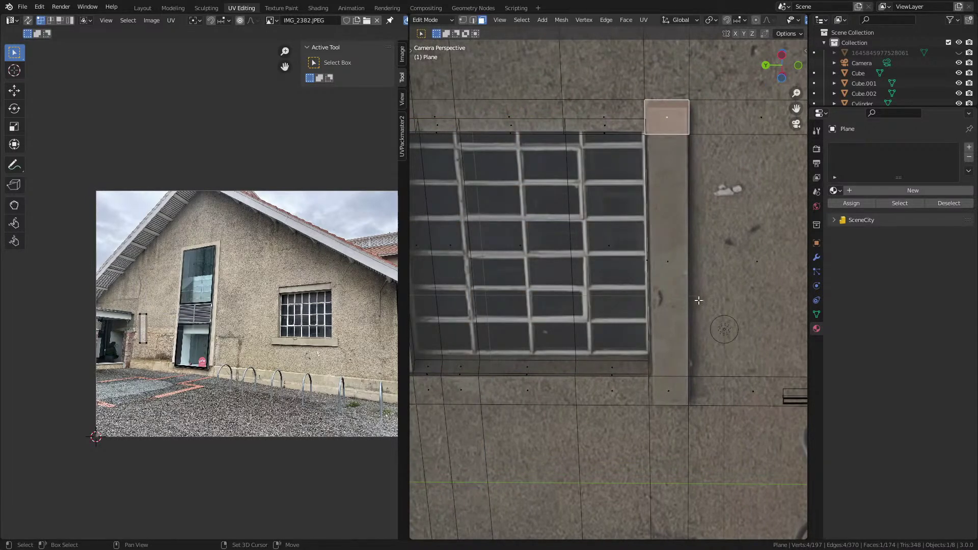
shift+click(667, 256)
shift+click(668, 391)
key(e)
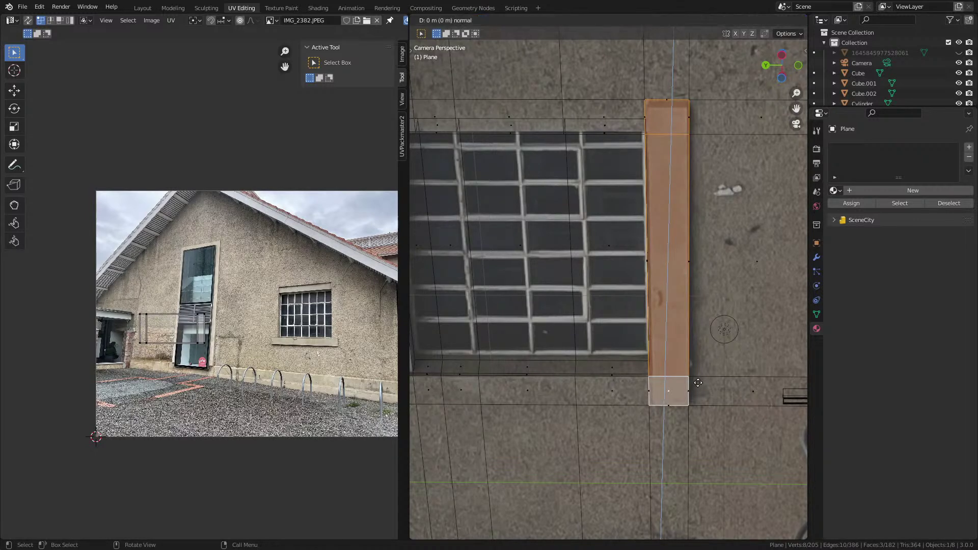
click(650, 432)
Step: Select all faces of the wall mesh and unwrap them with Project from View through the camera
scroll(646, 433, down, 5)
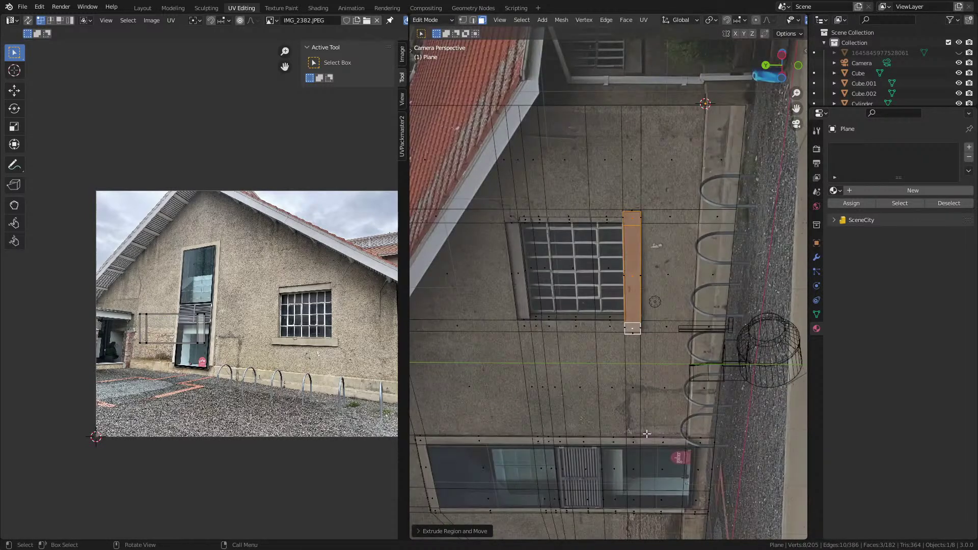
key(Tab)
scroll(646, 434, down, 1)
key(Tab)
key(Tab)
key(Tab)
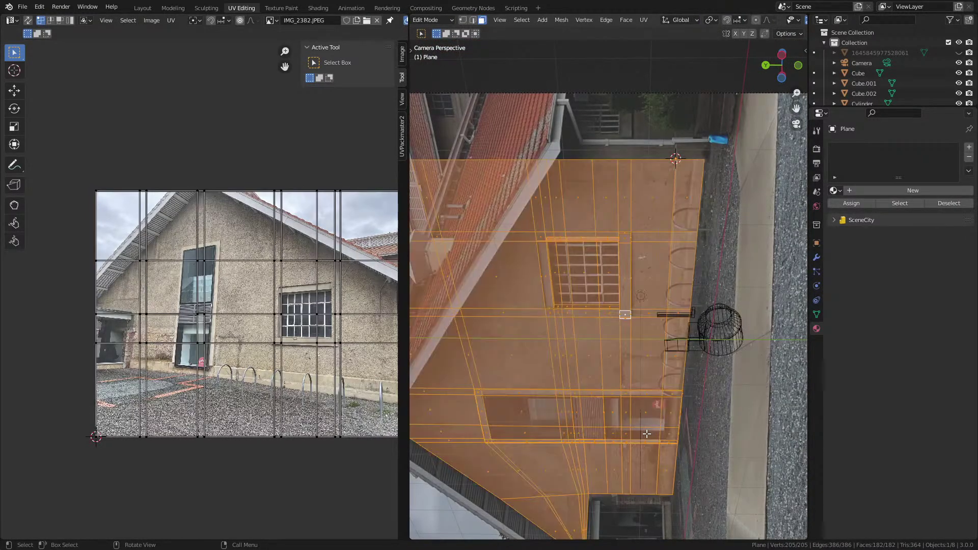
key(u)
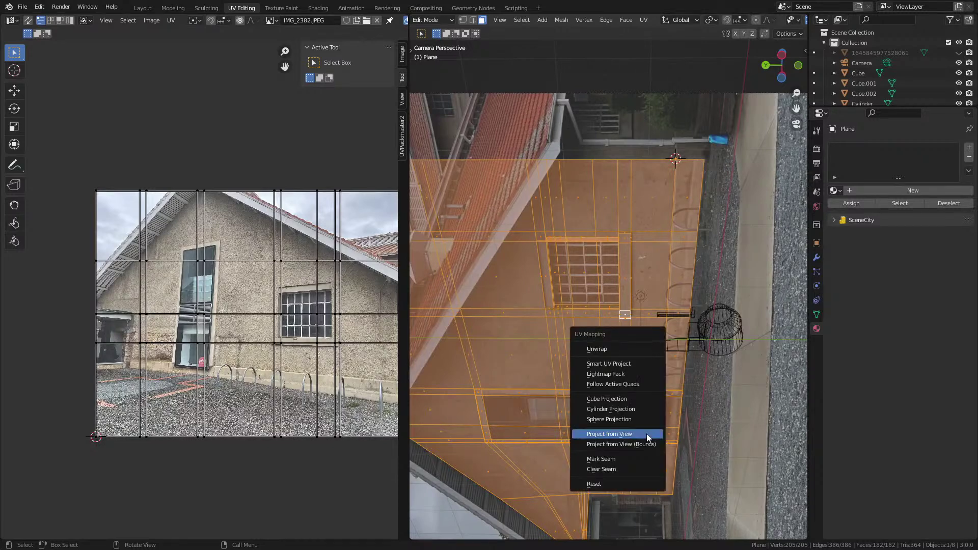
click(646, 433)
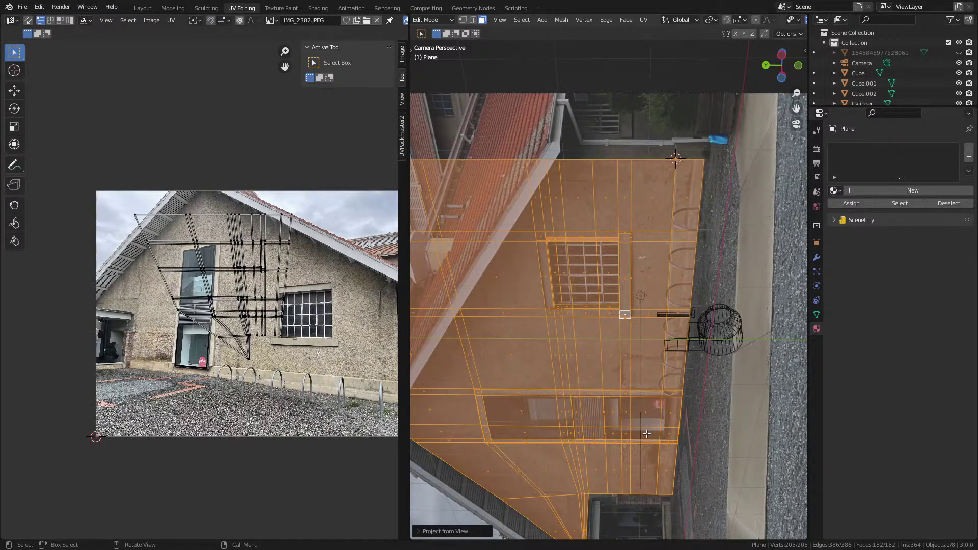
Step: Undo the last UV projection and unwrap all wall faces with Project from View (Bounds) through the camera
key(ctrl+z)
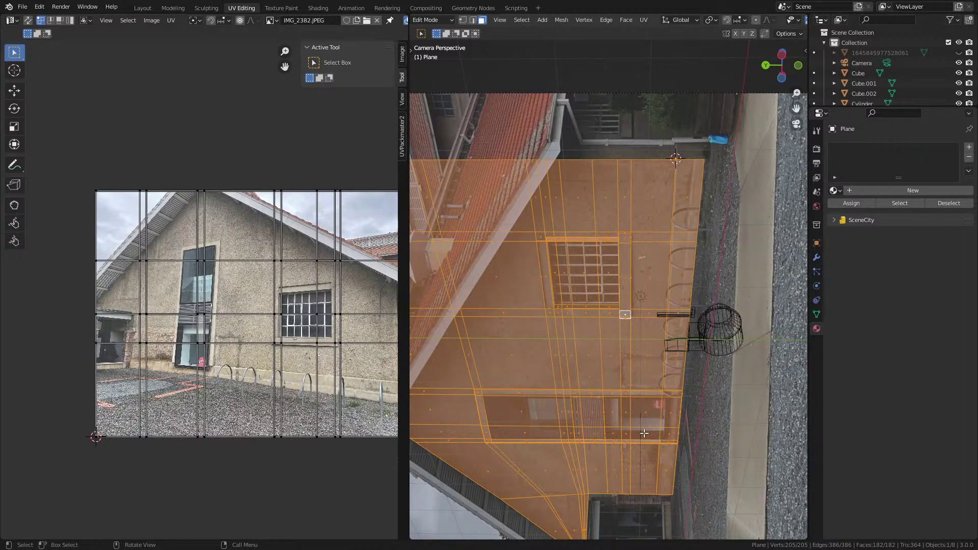
scroll(644, 434, down, 2)
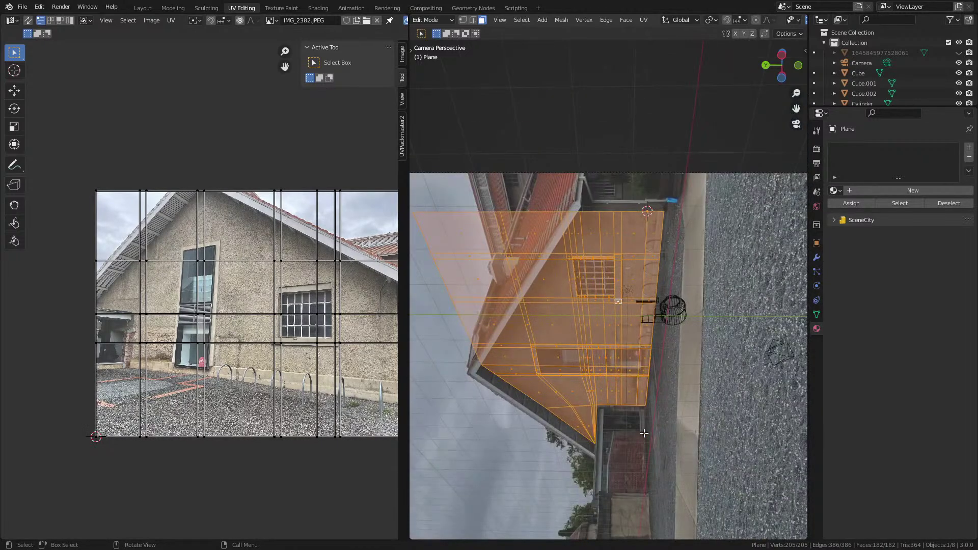
scroll(644, 433, down, 3)
shift+middle_drag(644, 434, 654, 366)
scroll(654, 323, up, 1)
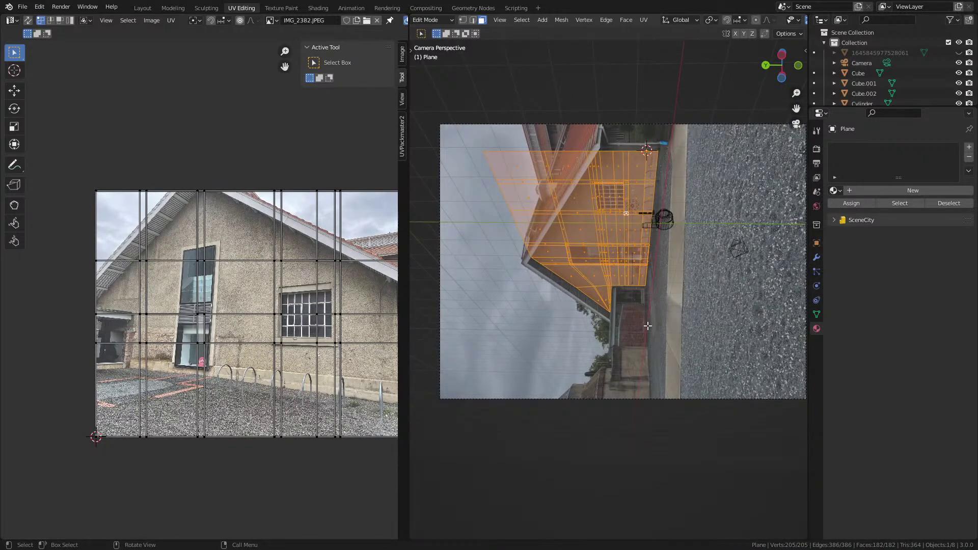
key(u)
click(644, 336)
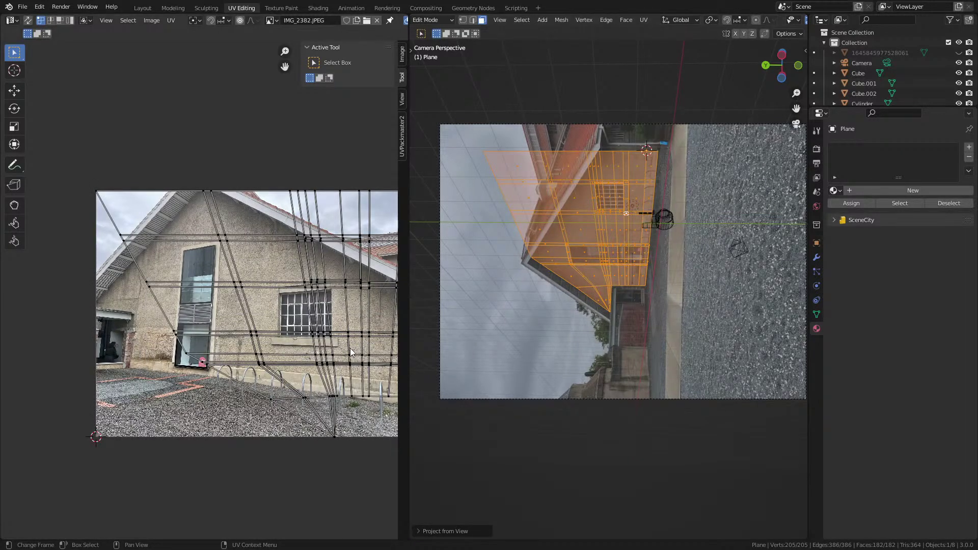
Step: Select all UVs of the wall and rotate them a quarter turn clockwise over the photo
key(a)
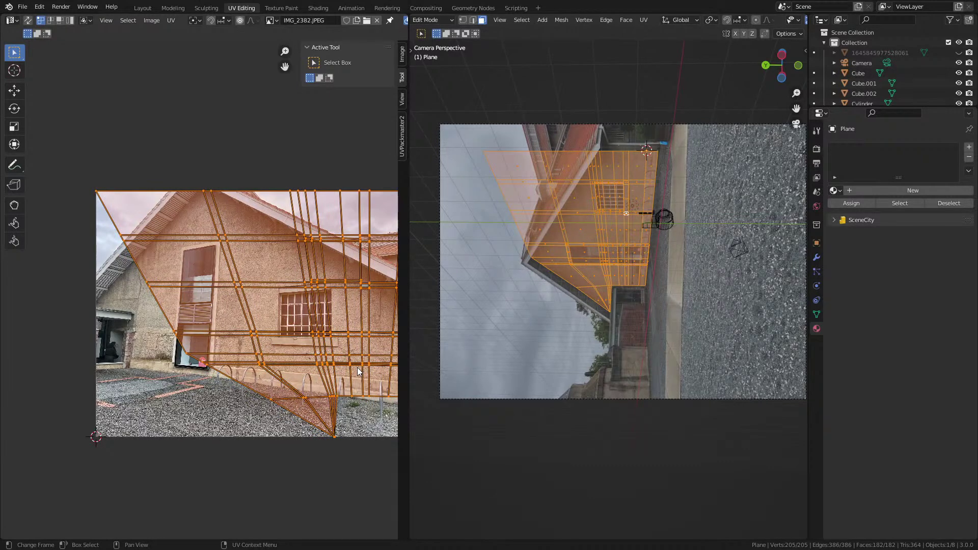
key(r)
click(357, 368)
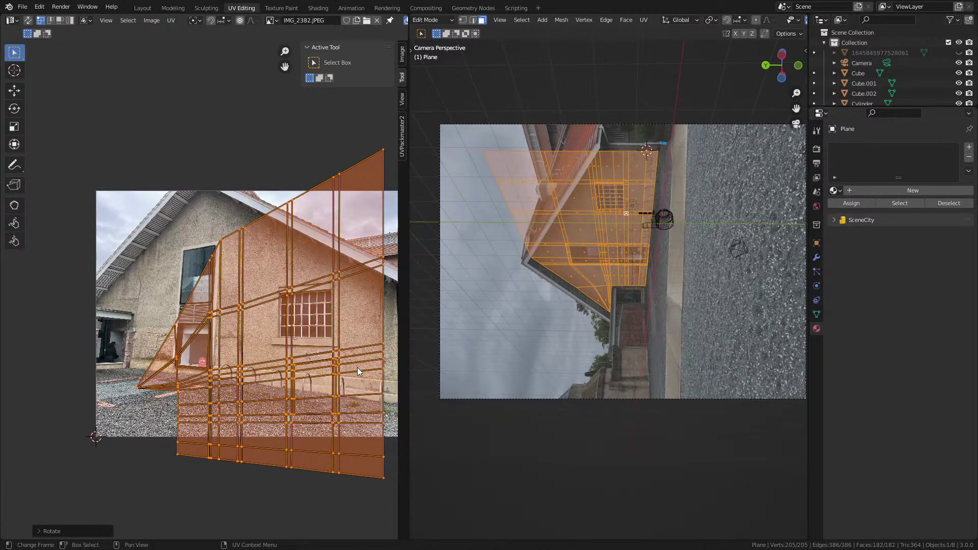
Step: Unwrap the wall again with Project from View and rotate the resulting UVs by 90 degrees
key(u)
click(558, 284)
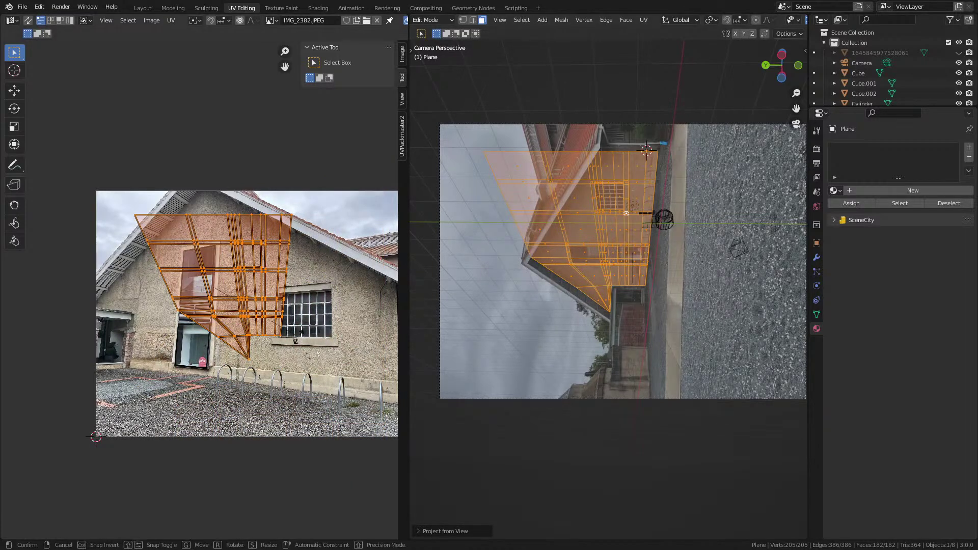
text(r90)
key(Return)
Step: Switch to vertex selection and select the wall's vertex at the gable apex
scroll(639, 310, up, 3)
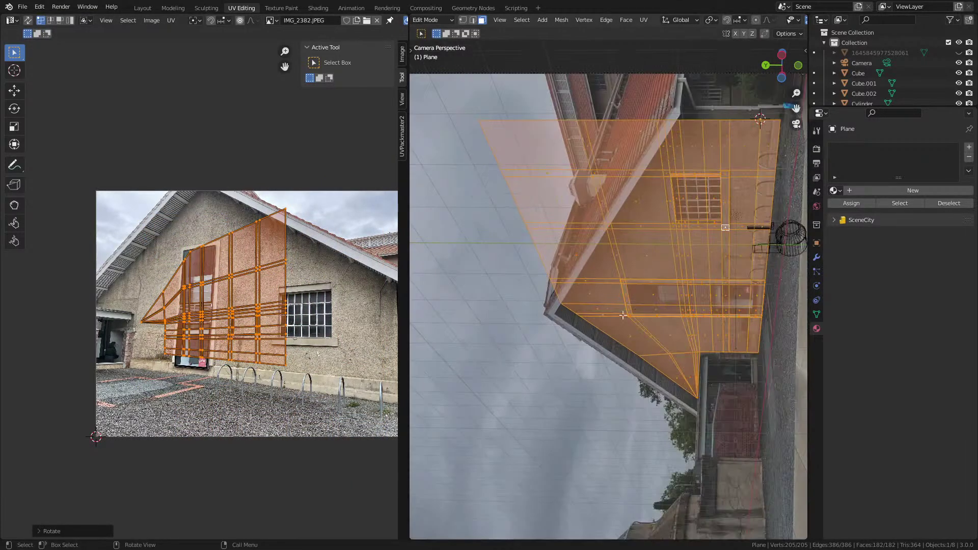
scroll(638, 310, up, 3)
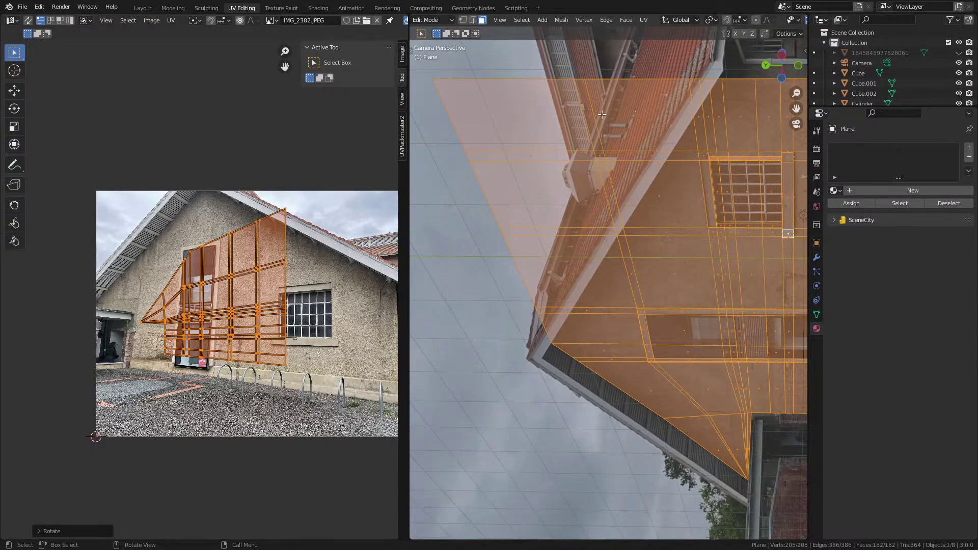
key(1)
click(466, 83)
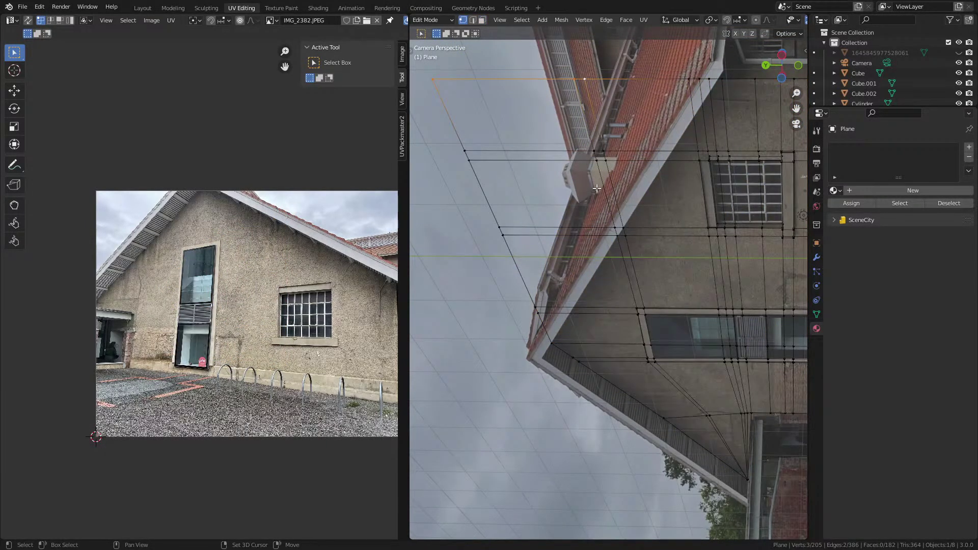
shift+click(504, 234)
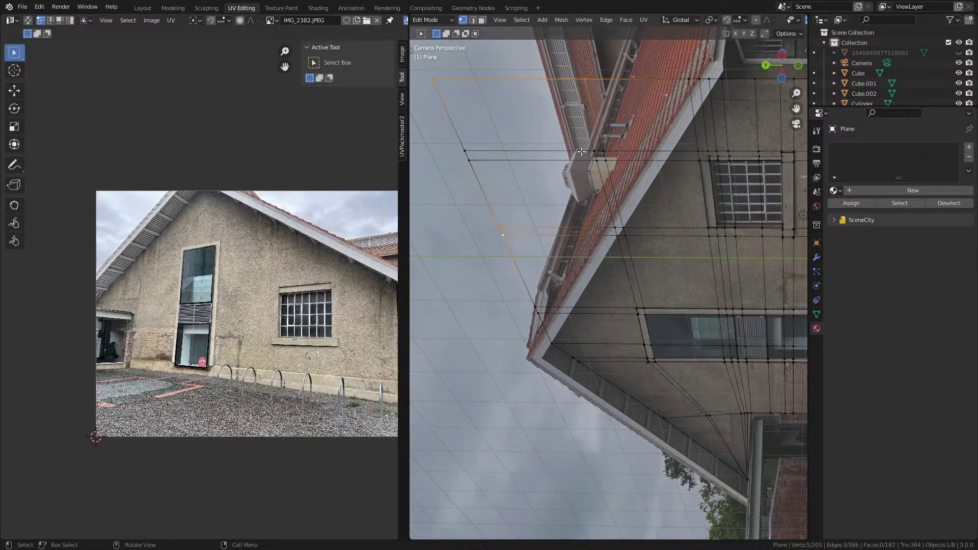
click(552, 345)
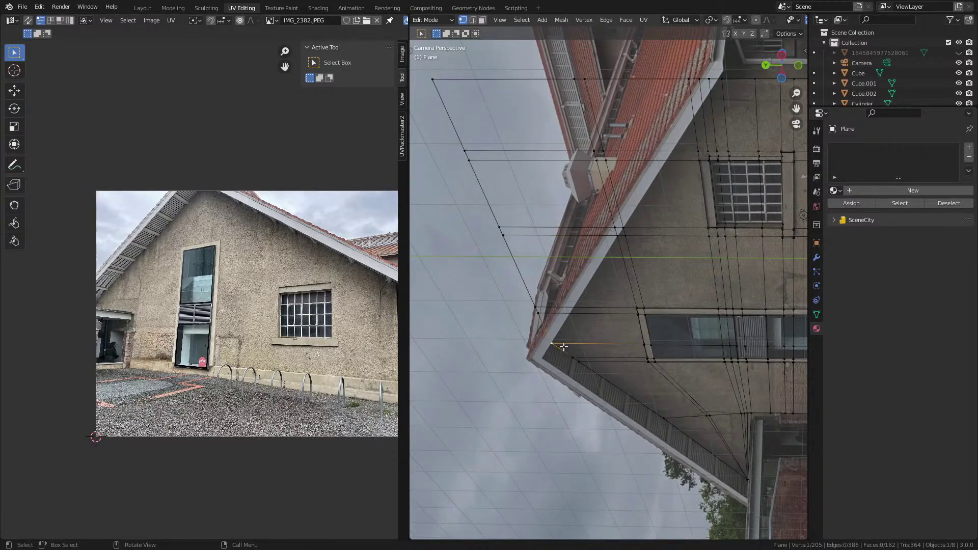
key(k)
click(552, 344)
key(z)
key(z)
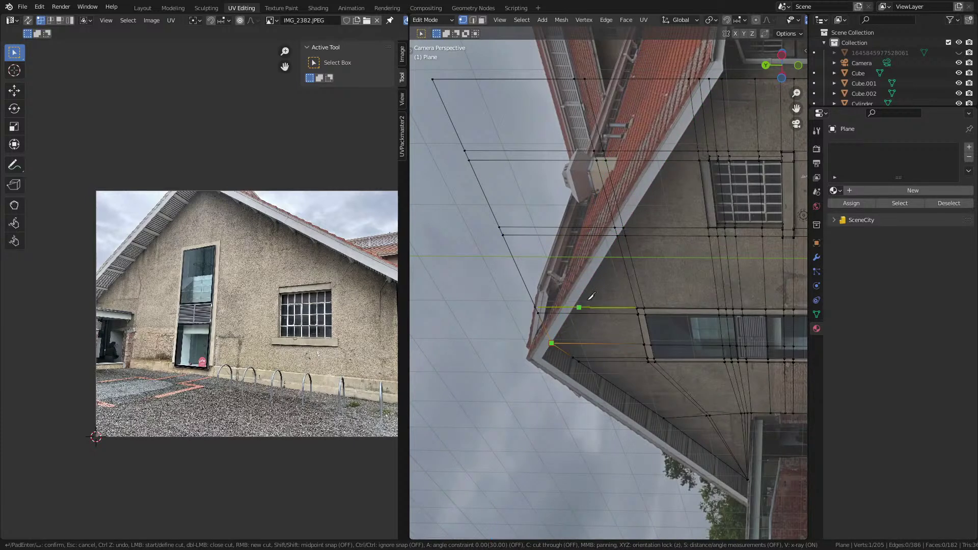
key(c)
key(c)
key(c)
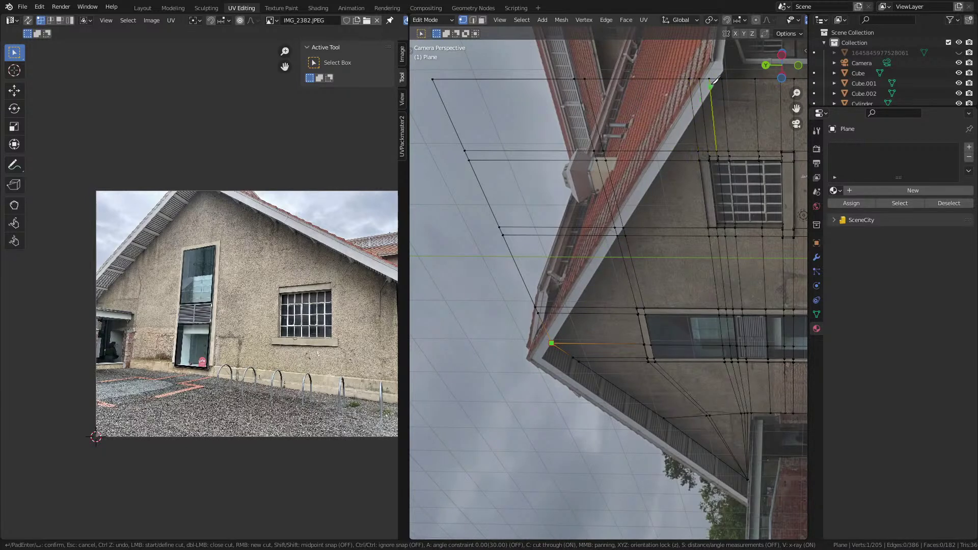
key(Escape)
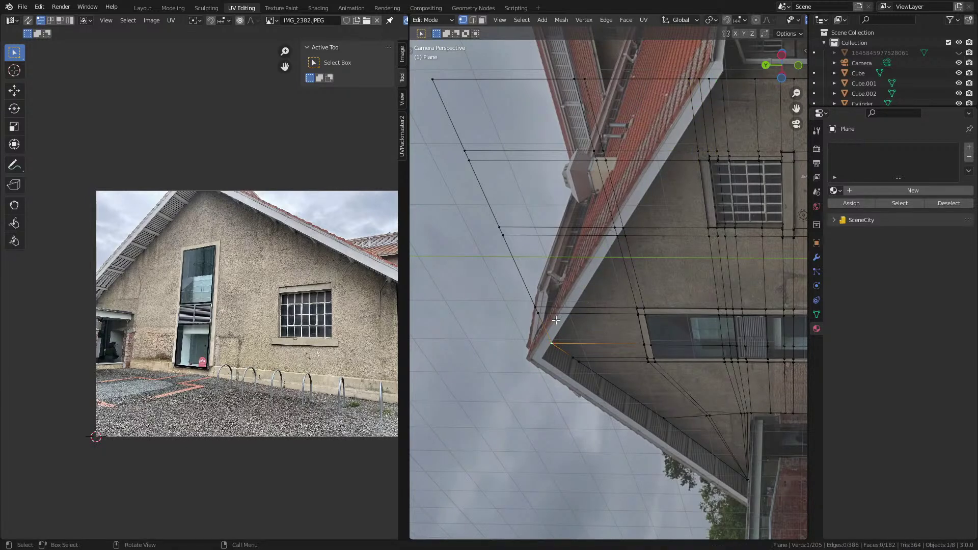
Step: Knife-cut through the wall from the gable apex along the roof slope to the eave edge, and rip the mesh along the cut
key(k)
click(553, 341)
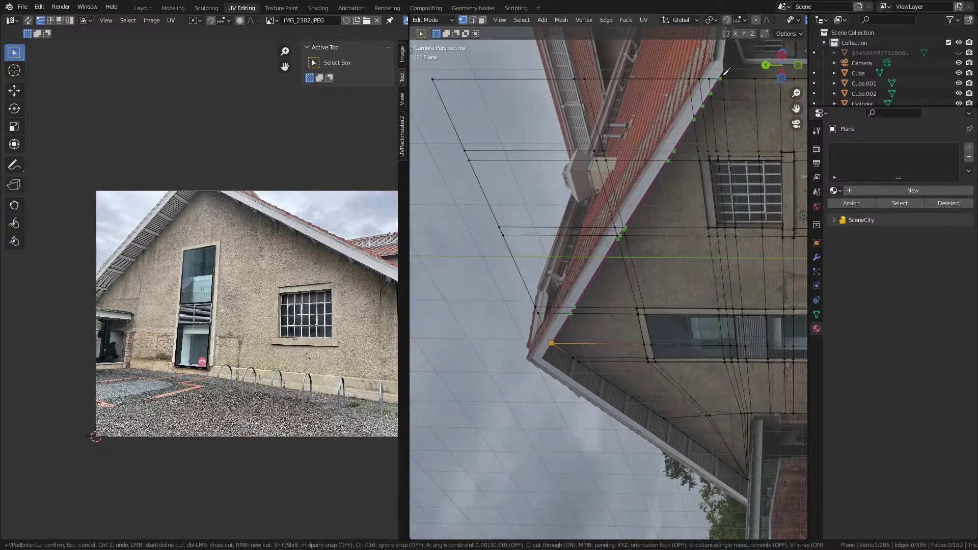
click(720, 77)
key(Return)
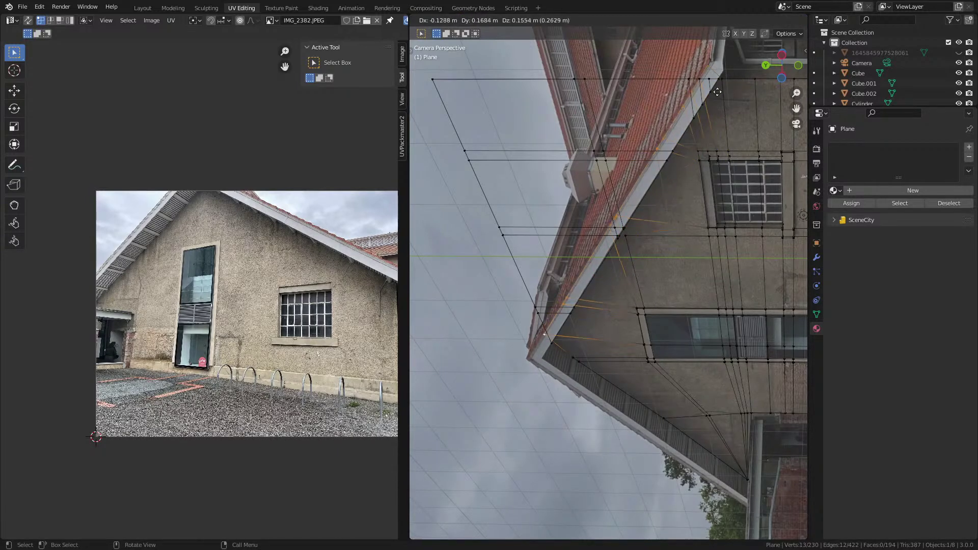
Step: Select the linked part of the wall mesh beyond the roof slope and delete it
click(433, 80)
key(ctrl+l)
key(x)
click(421, 76)
Step: Select the whole trimmed wall, unwrap it with Project from View and rotate the UVs by 90 degrees
key(a)
scroll(626, 323, down, 1)
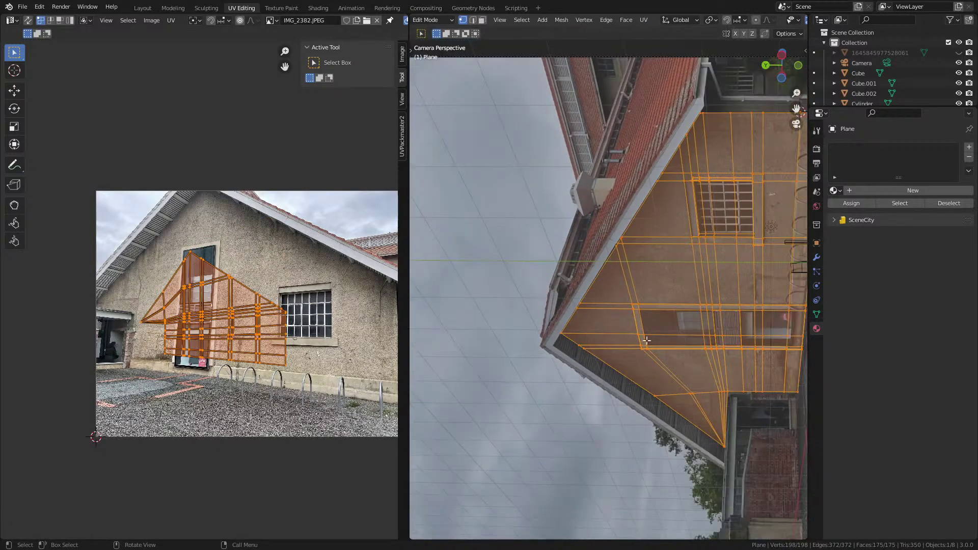
key(u)
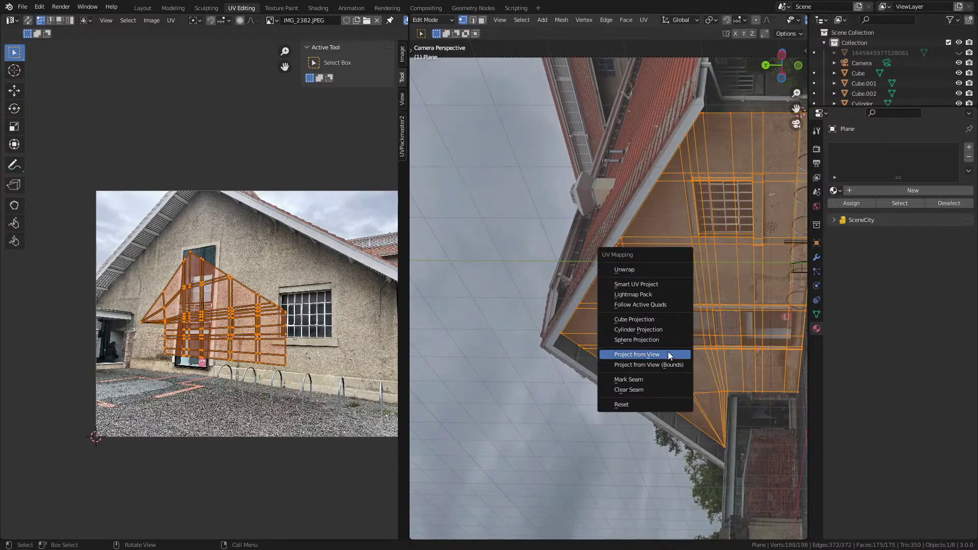
click(668, 355)
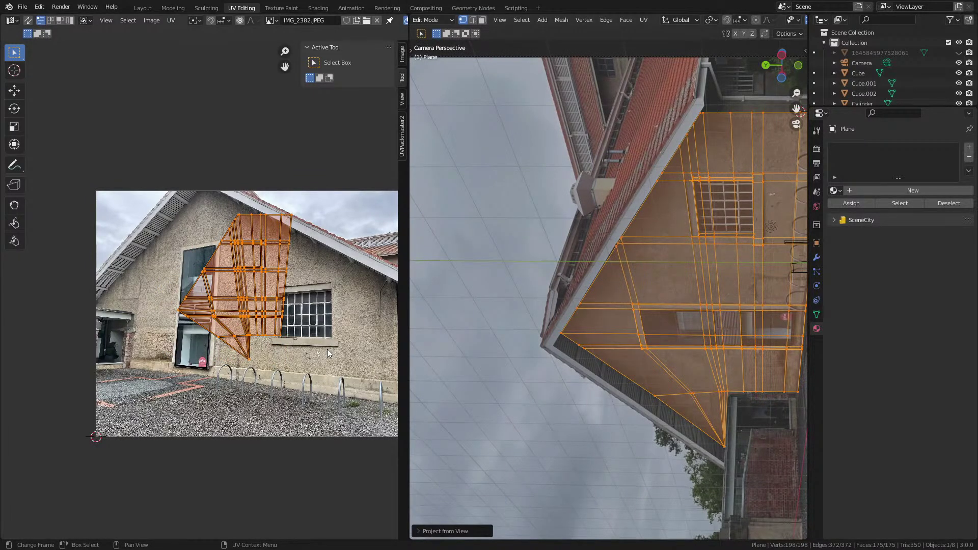
text(r90)
key(Return)
Step: Scale up and move the UVs until they roughly cover the gabled facade in IMG_2382.JPEG
key(s)
click(28, 381)
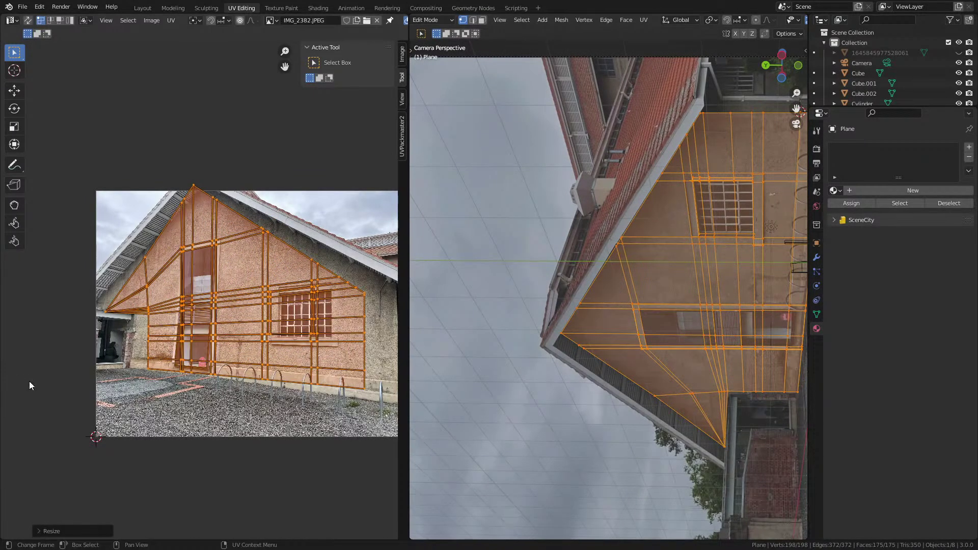
key(g)
click(39, 388)
key(s)
click(316, 405)
scroll(291, 374, down, 2)
scroll(306, 383, up, 2)
key(s)
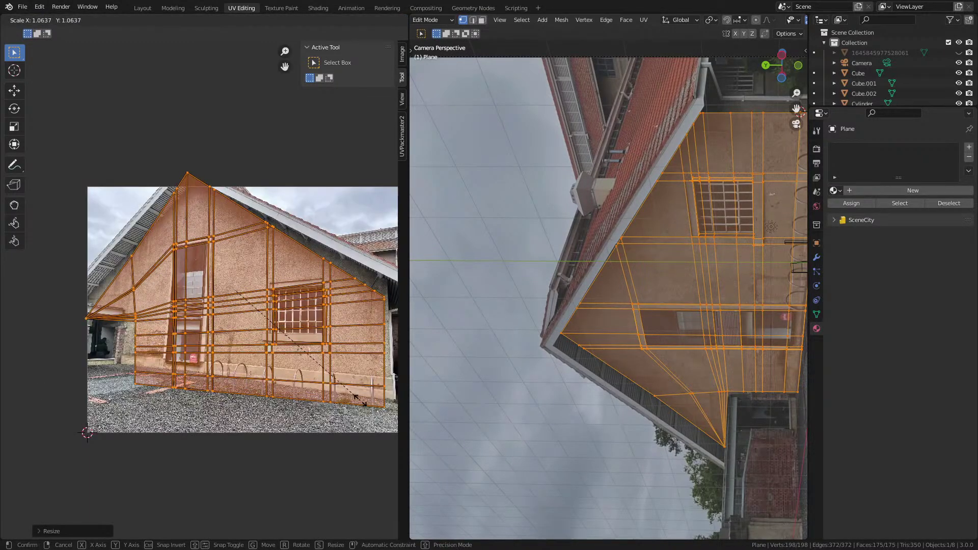
click(362, 403)
Step: Switch the UV editor's image to 1645845980563354.jpg
scroll(769, 274, down, 2)
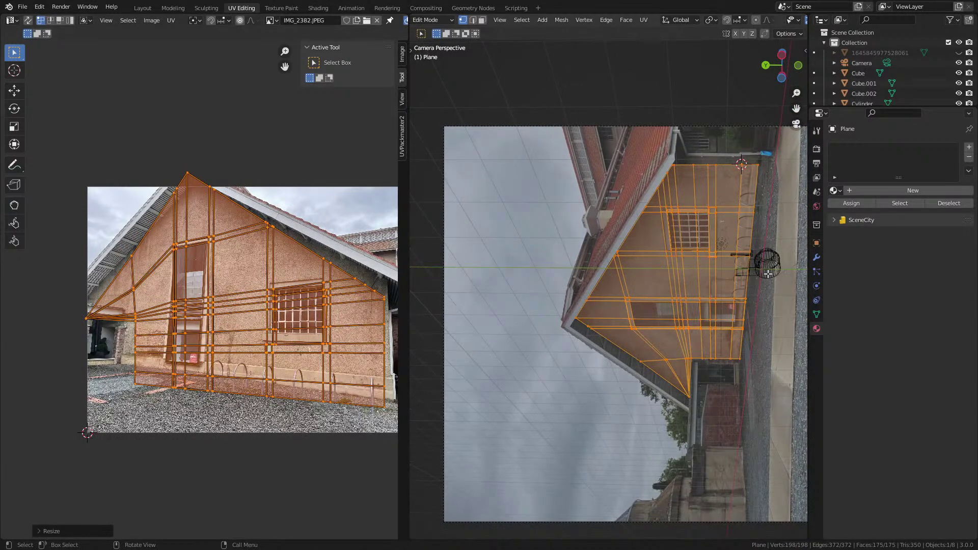
scroll(258, 302, down, 2)
middle_drag(263, 293, 238, 286)
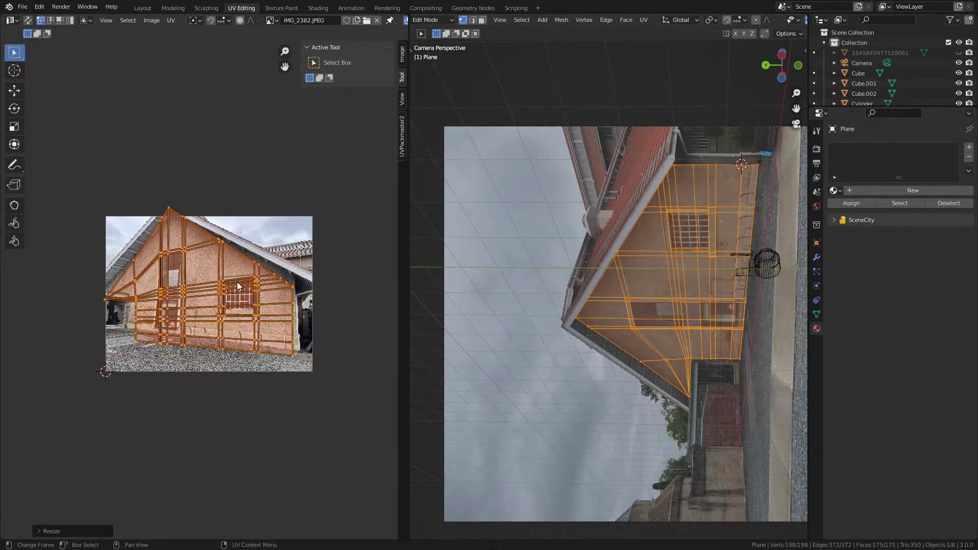
scroll(251, 297, up, 2)
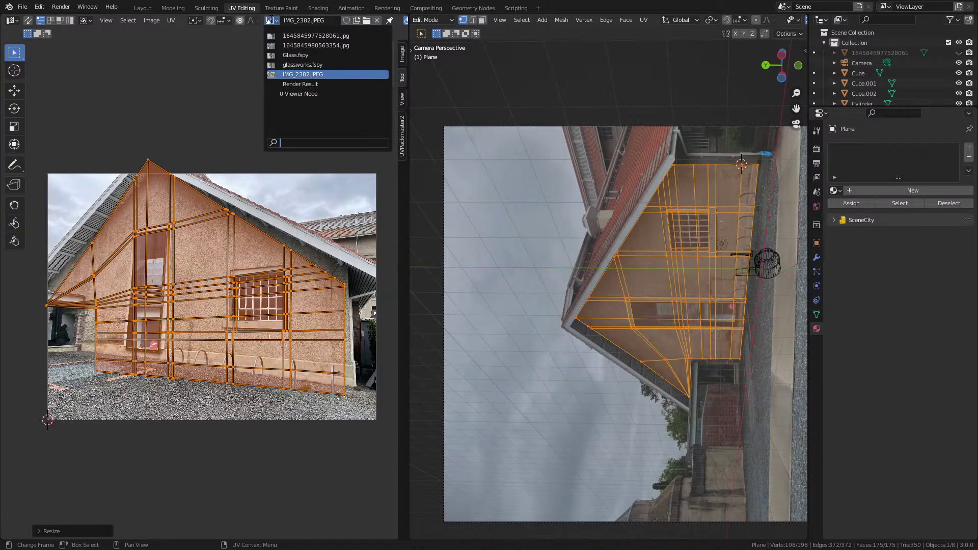
click(309, 46)
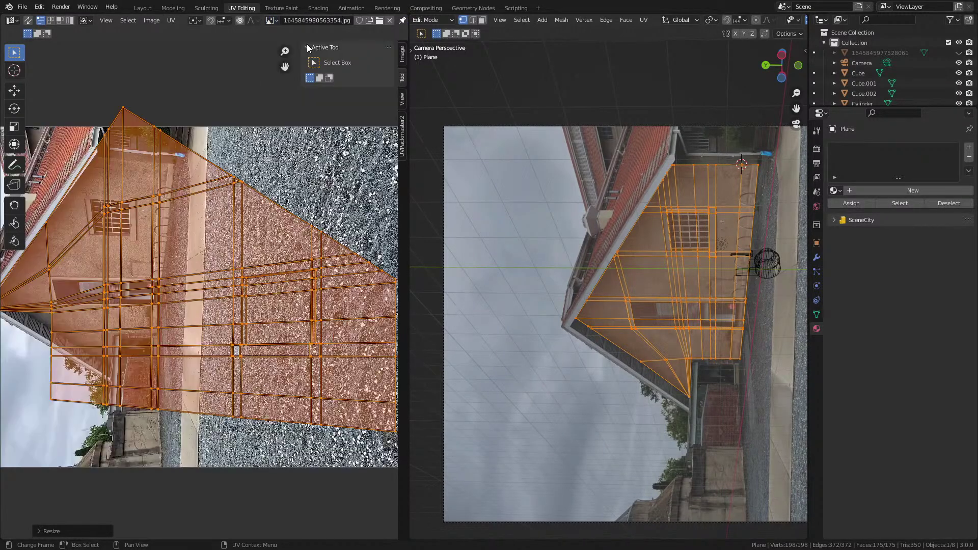
Step: Unwrap the wall again with Project from View over the newly chosen image
scroll(229, 249, down, 2)
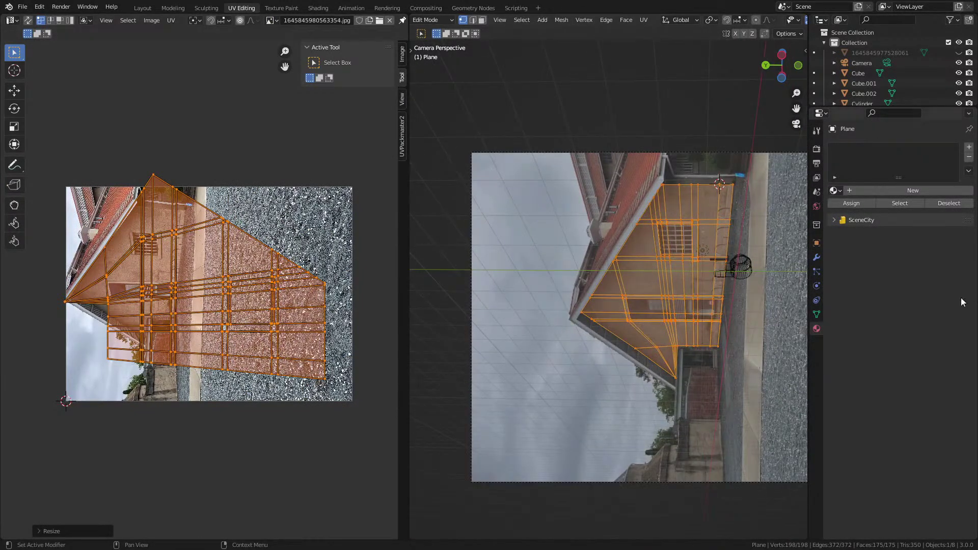
key(u)
click(549, 289)
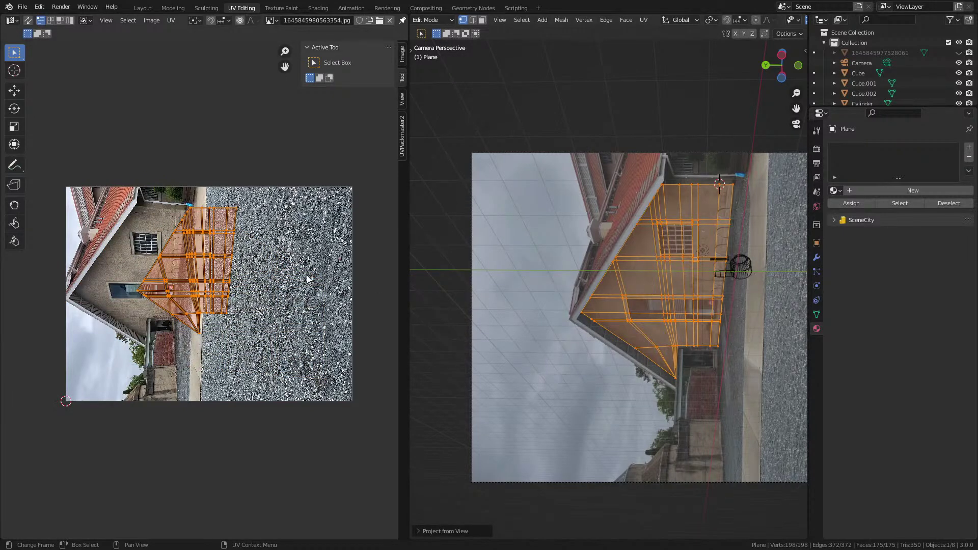
Step: Move the projected UVs onto the gabled wall in the sideways photo so the windows roughly line up
scroll(372, 271, up, 4)
key(g)
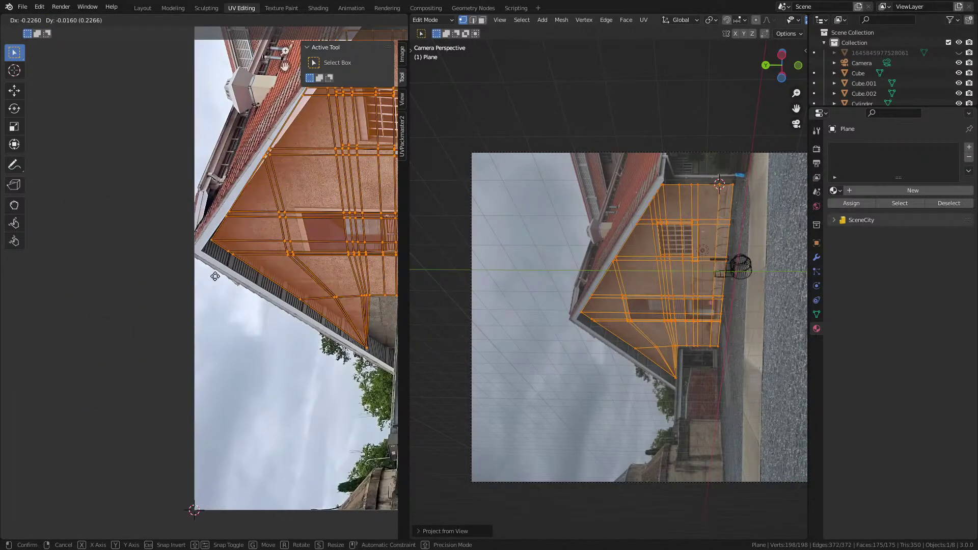
click(302, 287)
middle_drag(301, 287, 250, 294)
scroll(311, 264, down, 2)
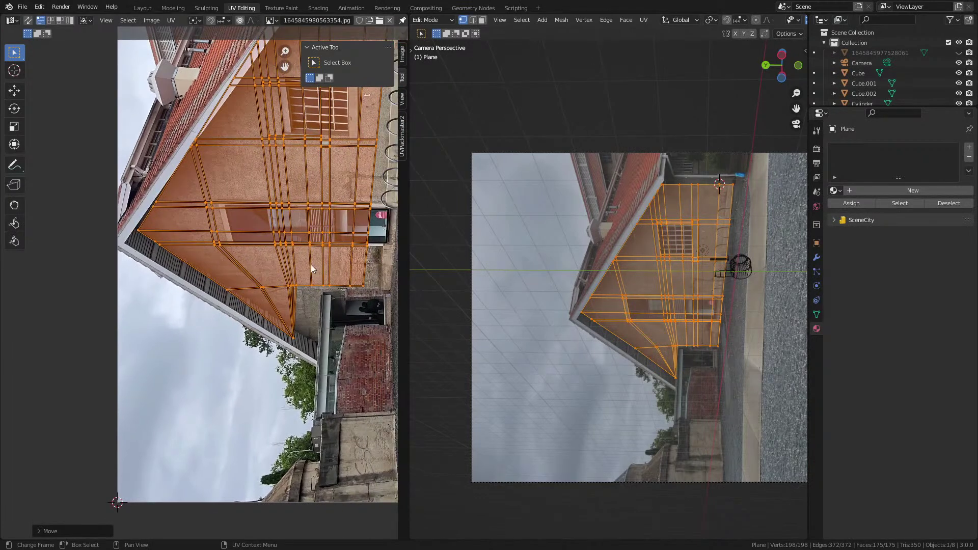
key(g)
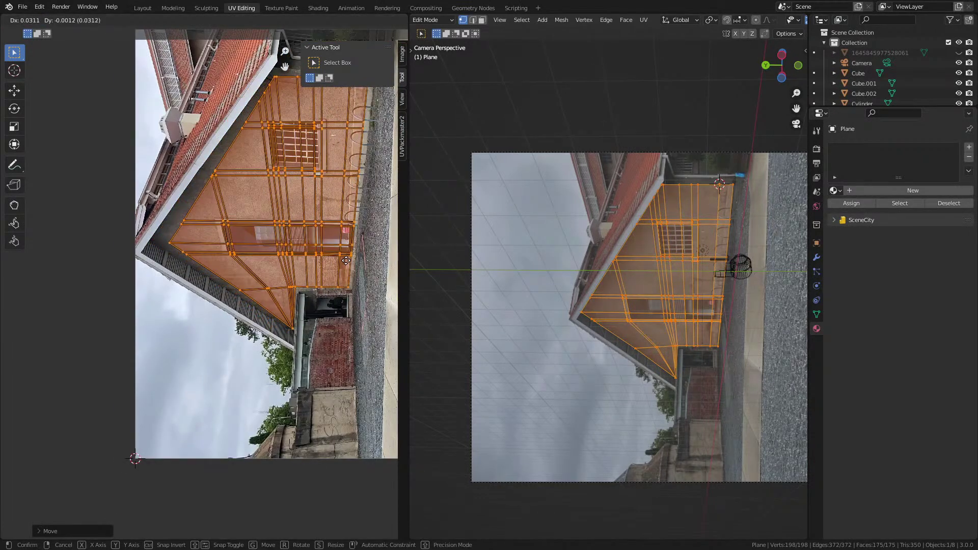
click(338, 260)
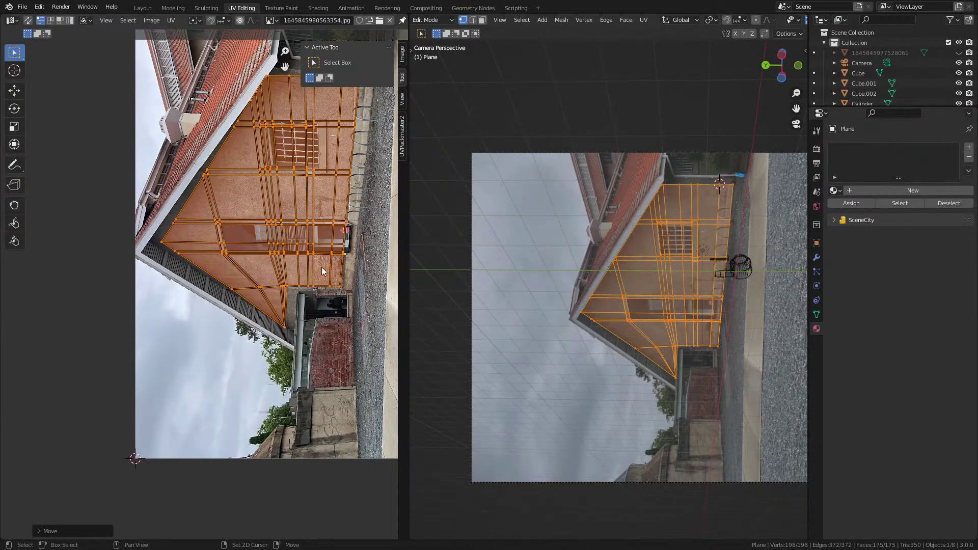
Step: Fine-align the UVs with the tall glass window's frame in the photo and place the 2D cursor on the frame's outer corner
scroll(285, 259, up, 6)
scroll(228, 290, up, 2)
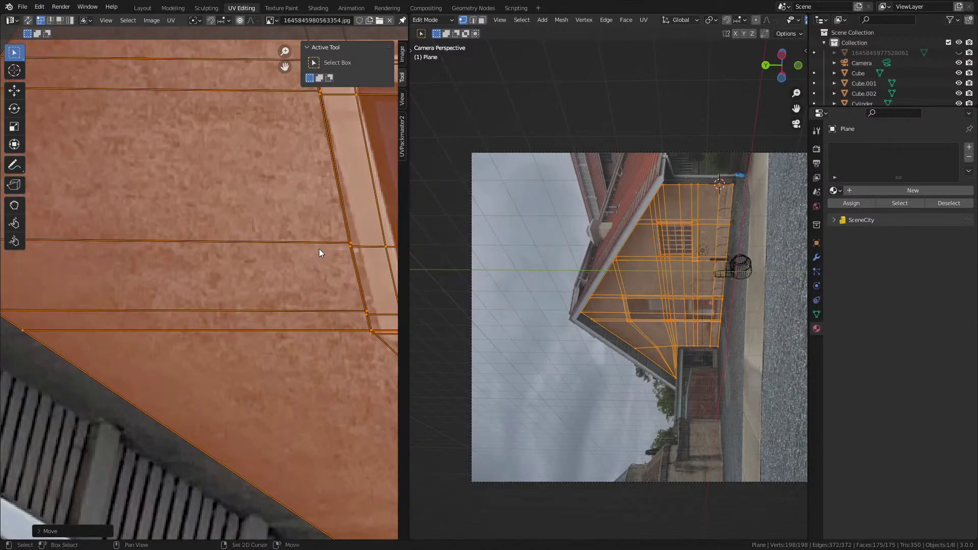
key(g)
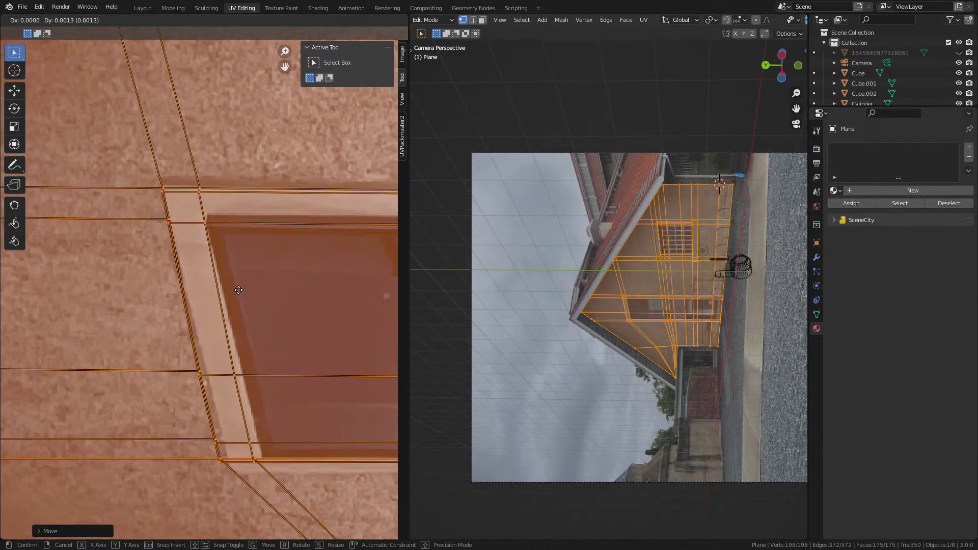
click(239, 290)
shift+right_click(163, 187)
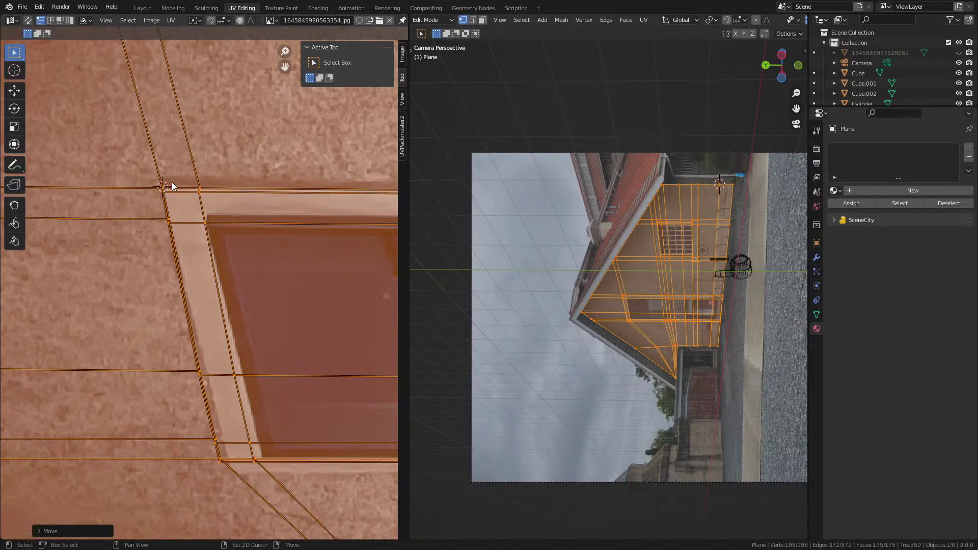
Step: Set the UV editor's pivot point to the 2D Cursor
click(220, 20)
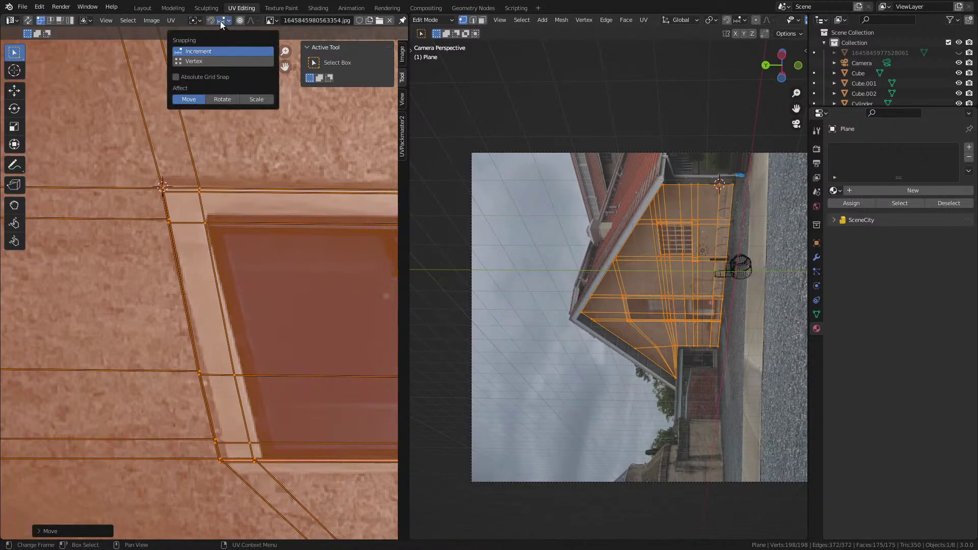
mouse_move(252, 20)
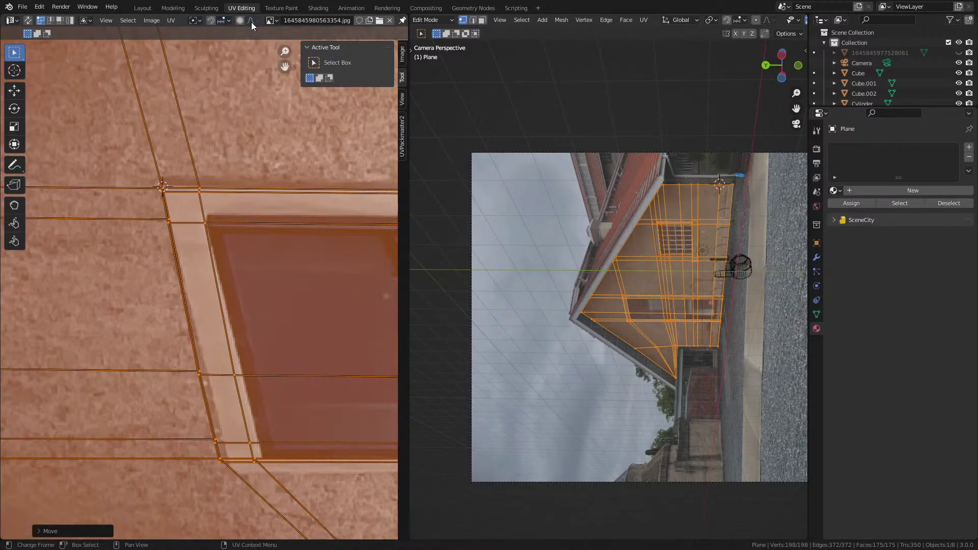
click(210, 21)
click(197, 20)
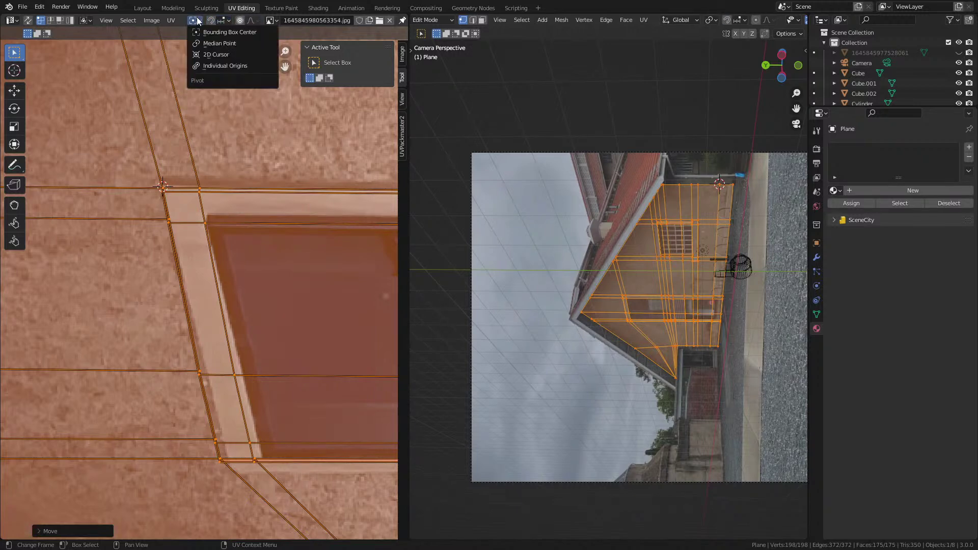
click(210, 57)
Step: Scale the wall's UVs up slightly around the 2D cursor and rotate them to match the tall glass window's frame
scroll(271, 372, down, 3)
middle_drag(111, 304, 277, 384)
key(s)
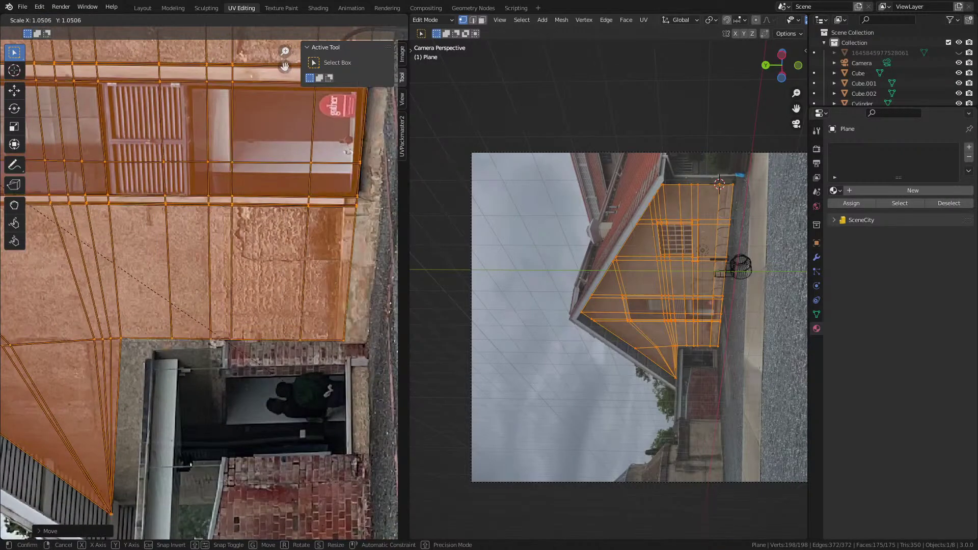
click(436, 406)
key(r)
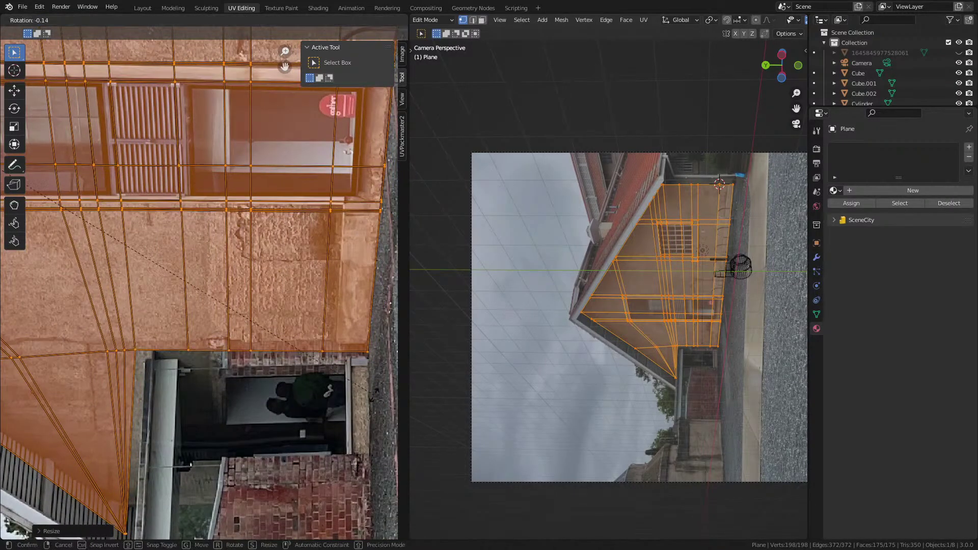
click(380, 393)
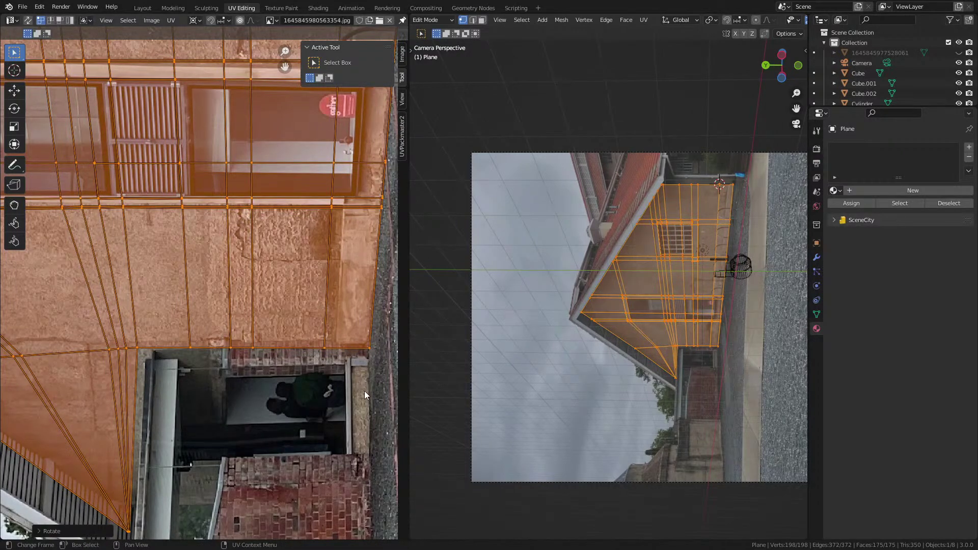
Step: Refine the rotation and scale of the wall's UVs around the 2D cursor to fit the windows and wall edges in the photo
key(r)
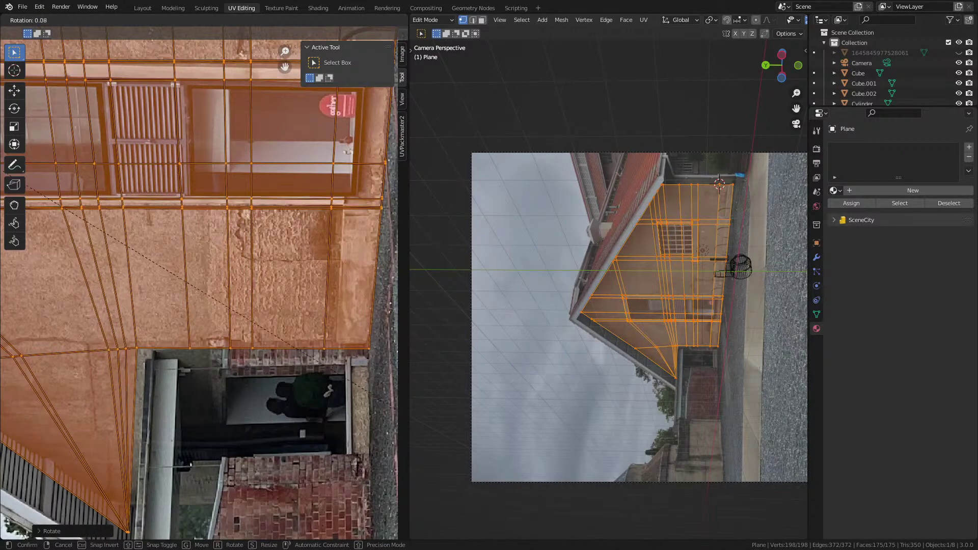
click(96, 397)
key(s)
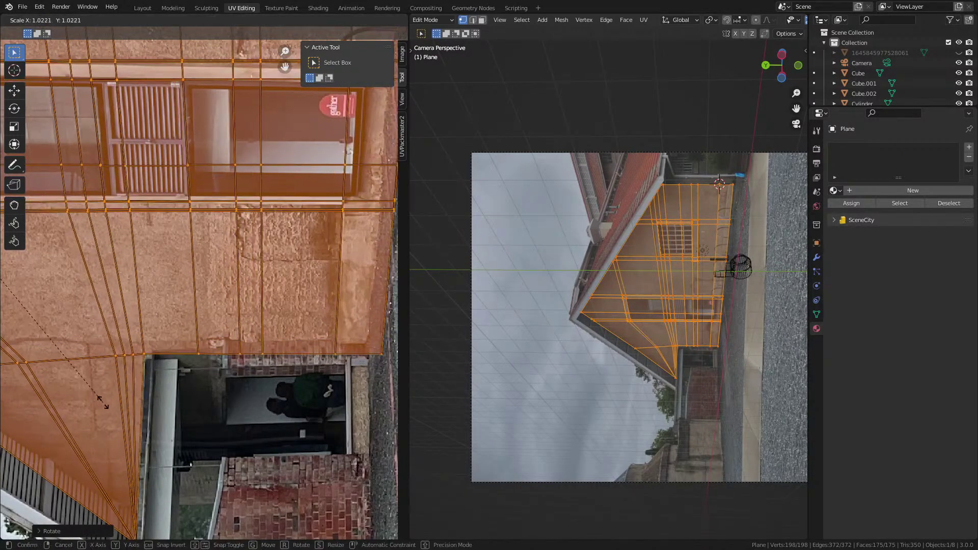
click(96, 397)
scroll(131, 355, down, 3)
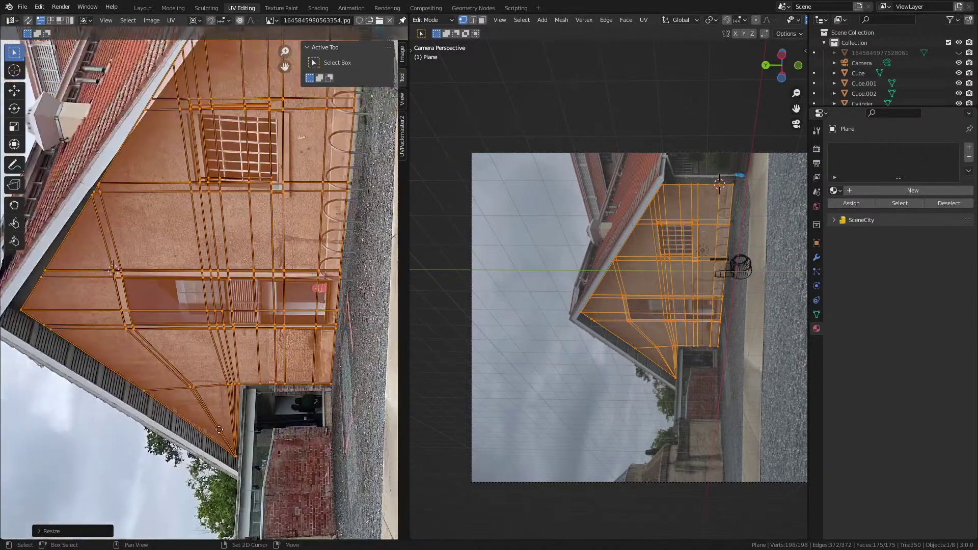
key(r)
click(283, 356)
key(g)
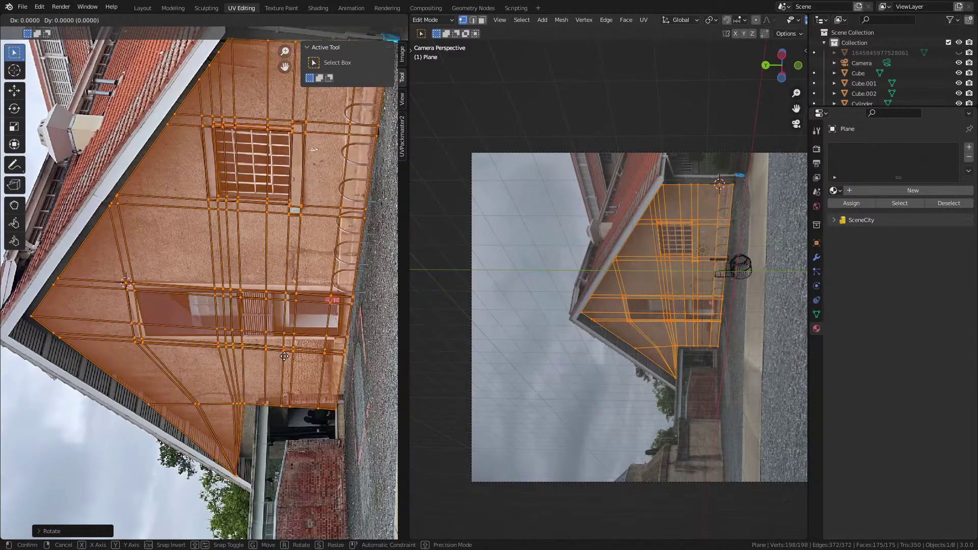
right_click(216, 336)
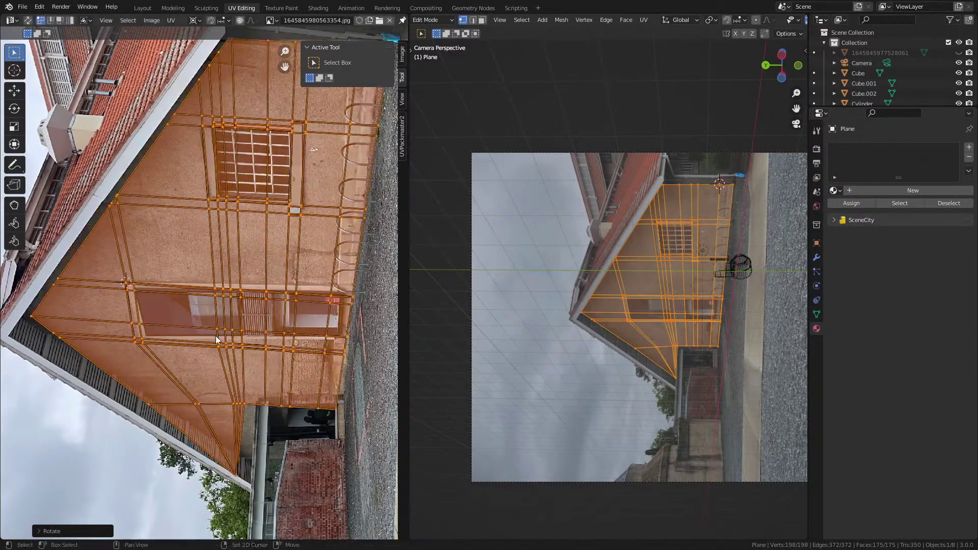
Step: Unwrap the whole wall again with Project from View, with the full camera frame in view
scroll(225, 294, down, 2)
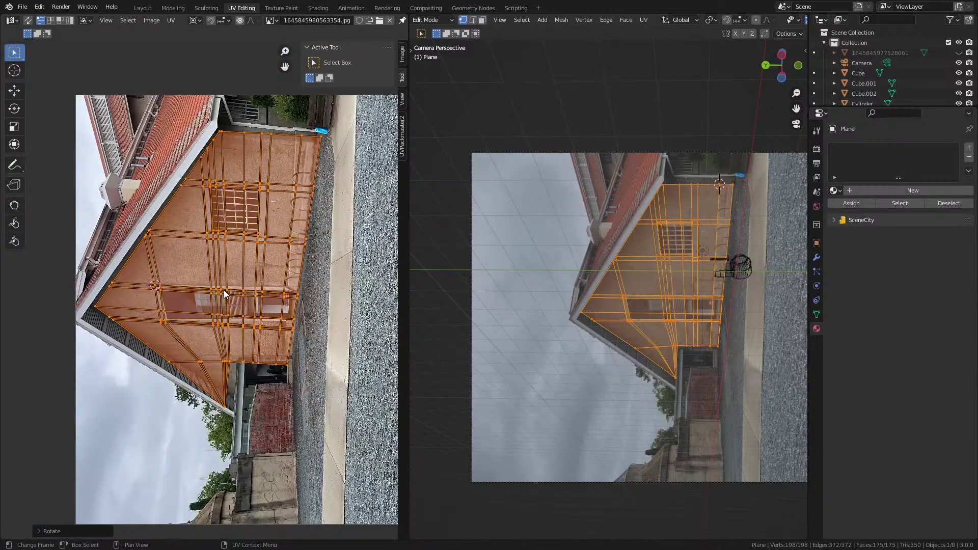
shift+middle_drag(710, 329, 637, 324)
scroll(362, 318, down, 3)
scroll(620, 304, down, 2)
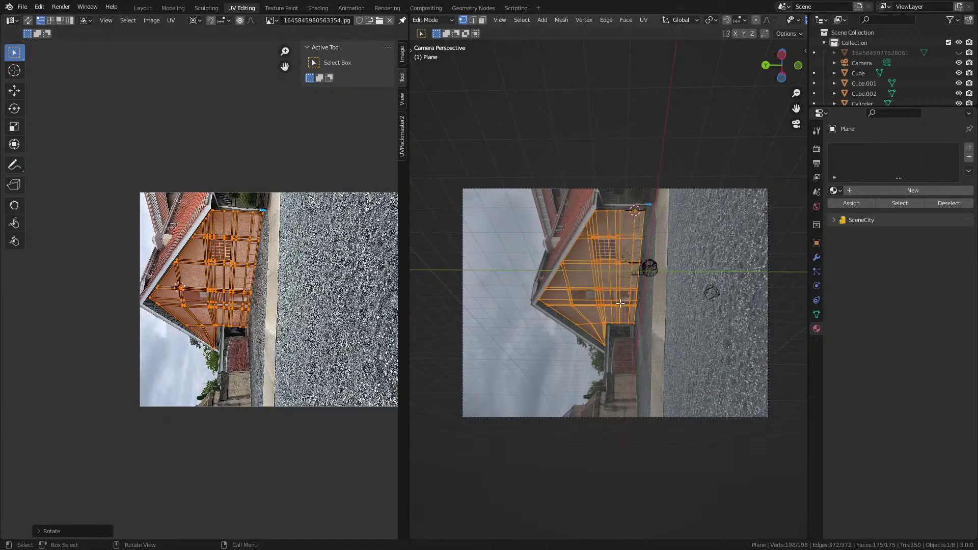
key(u)
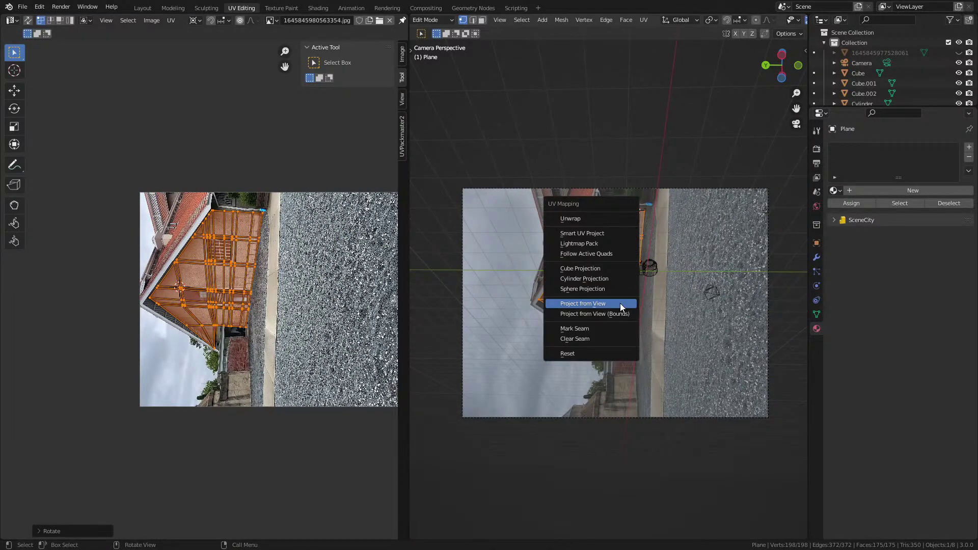
click(620, 303)
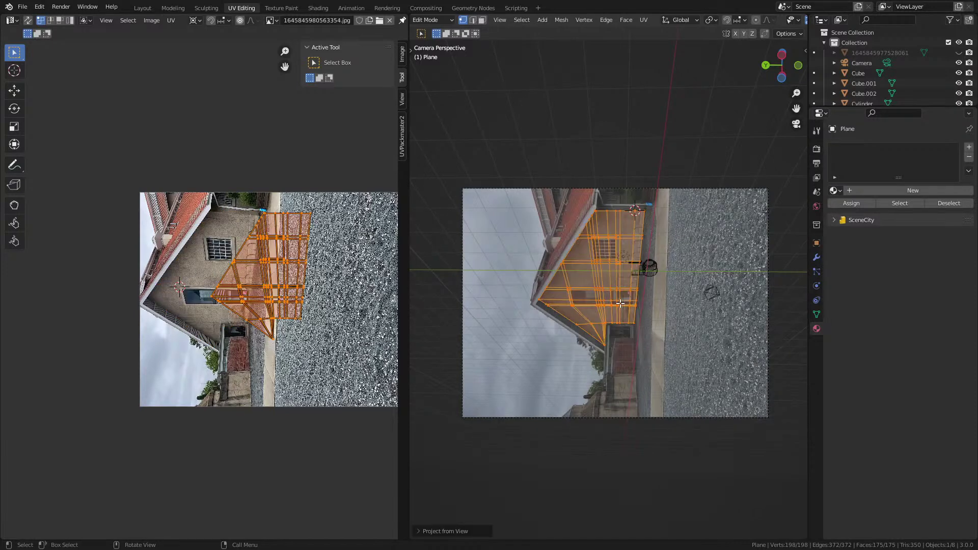
Step: Move the newly projected UVs over the gabled wall in the photo so the barred and glass windows roughly line up
key(KP_Decimal)
key(g)
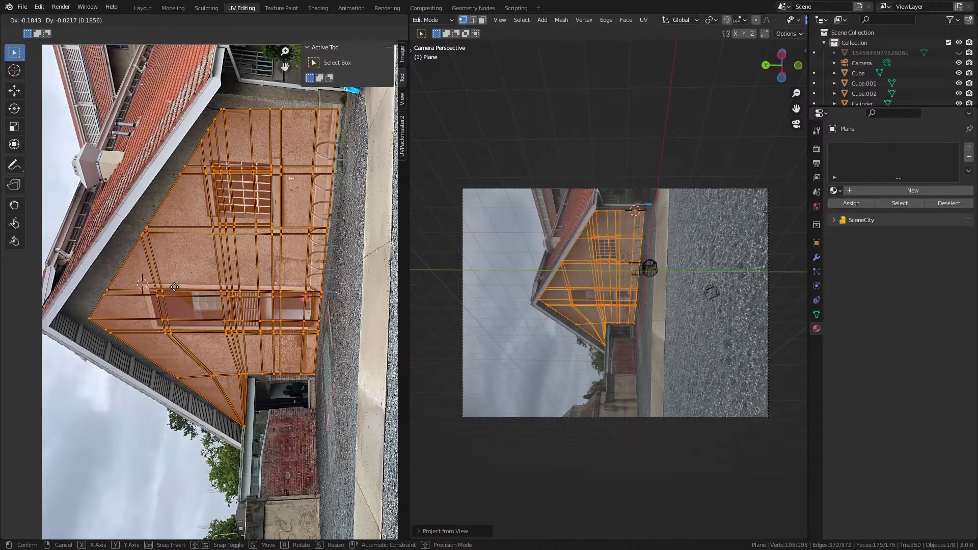
click(174, 287)
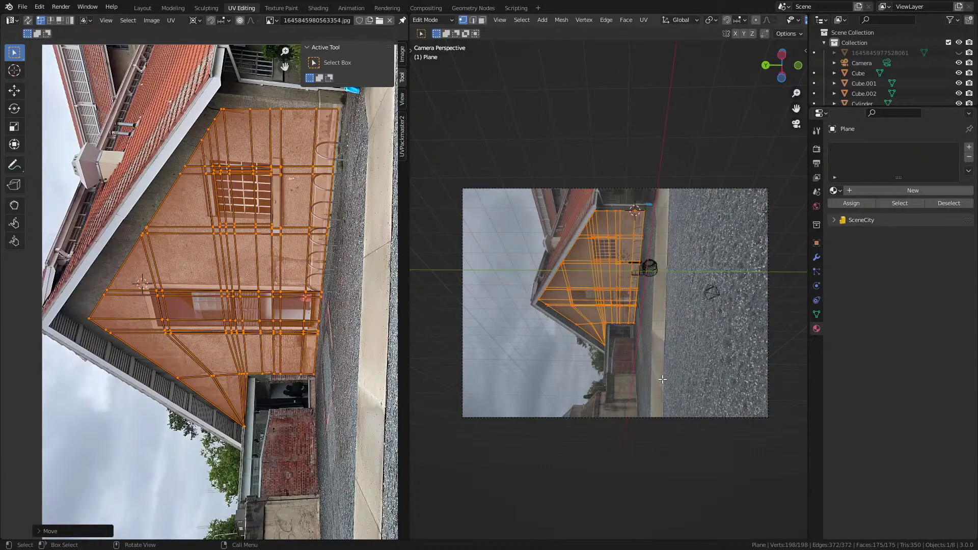
Step: Project the wall mesh's UVs with Project from View (Bounds) and rotate the resulting UV layout over the photo
key(u)
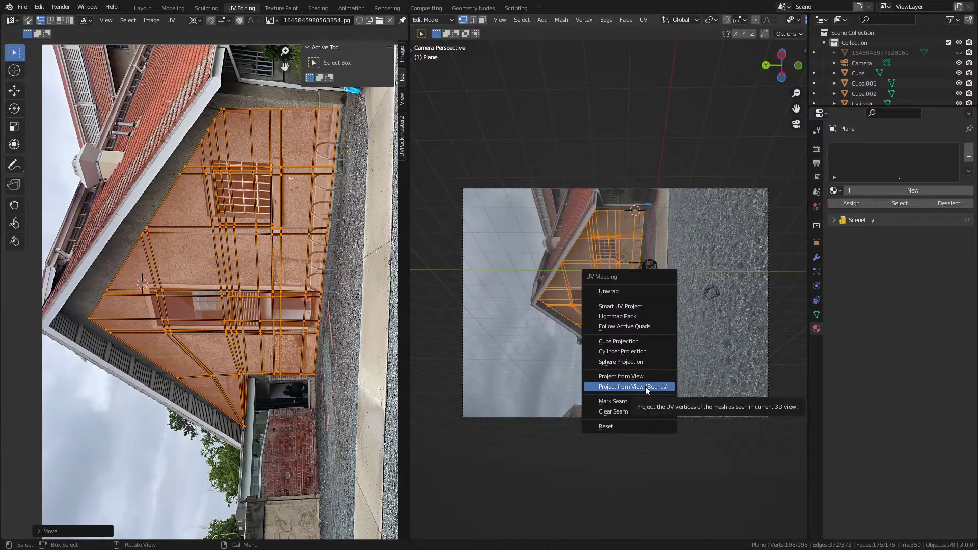
click(646, 387)
scroll(234, 381, down, 2)
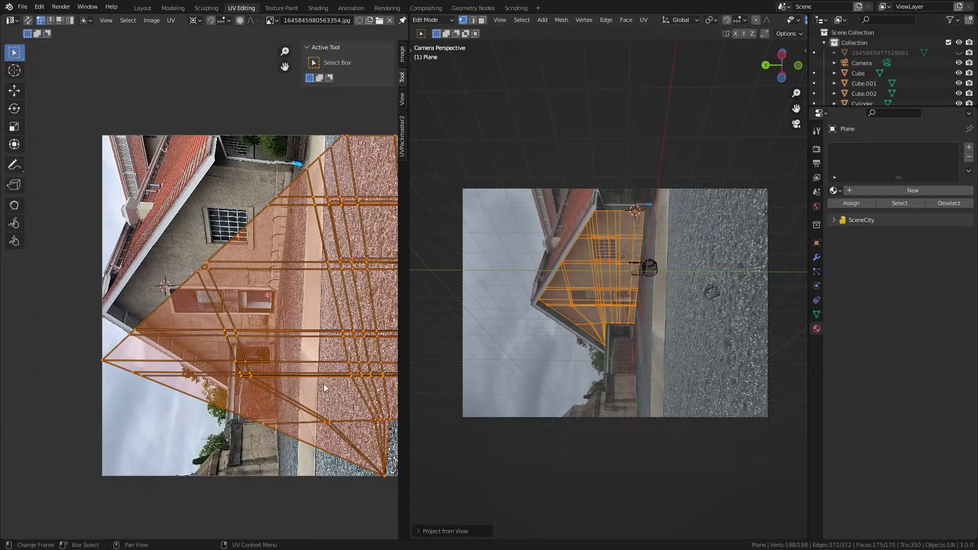
key(r)
key(Return)
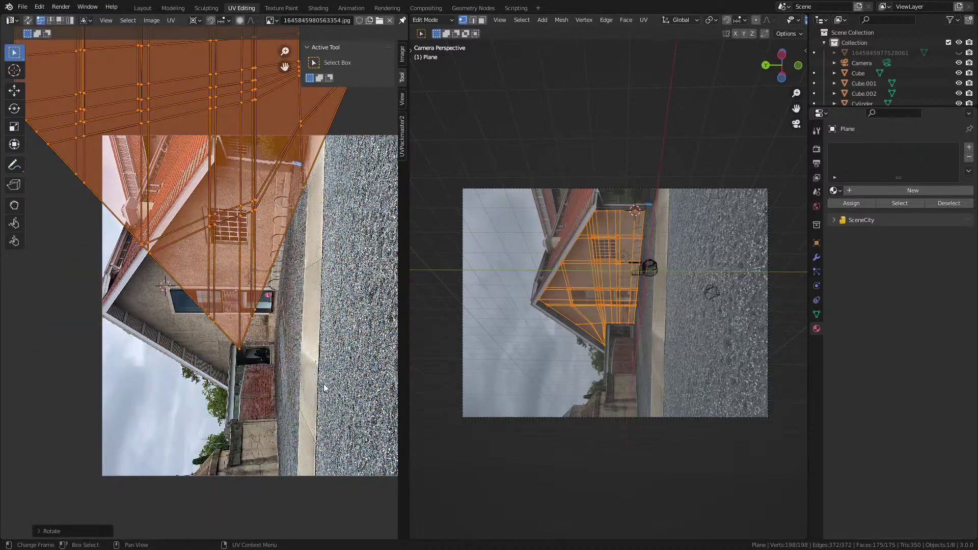
Step: Reposition the projected UV layout, rotate it 90°, and scale it down over the house wall in the photo
key(g)
click(169, 349)
key(r)
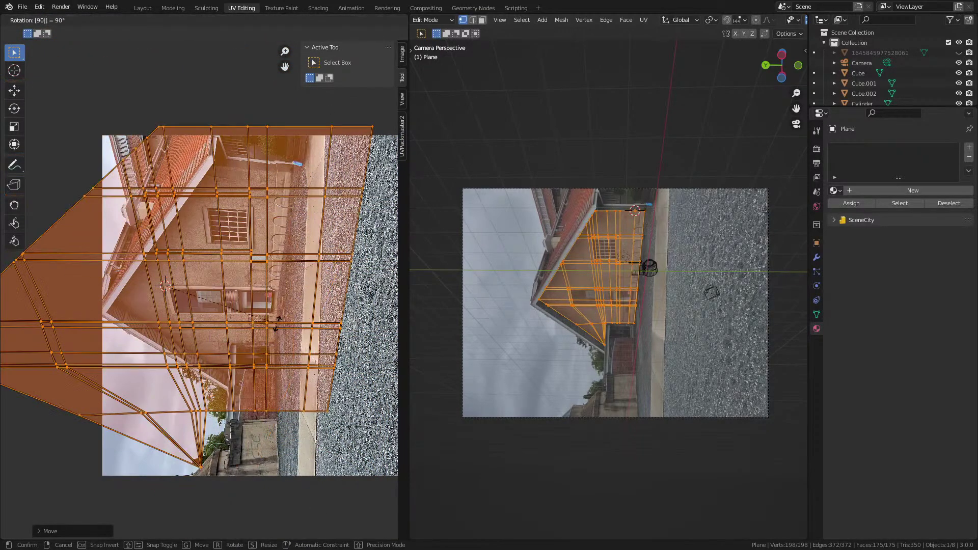
key(Return)
key(s)
click(231, 325)
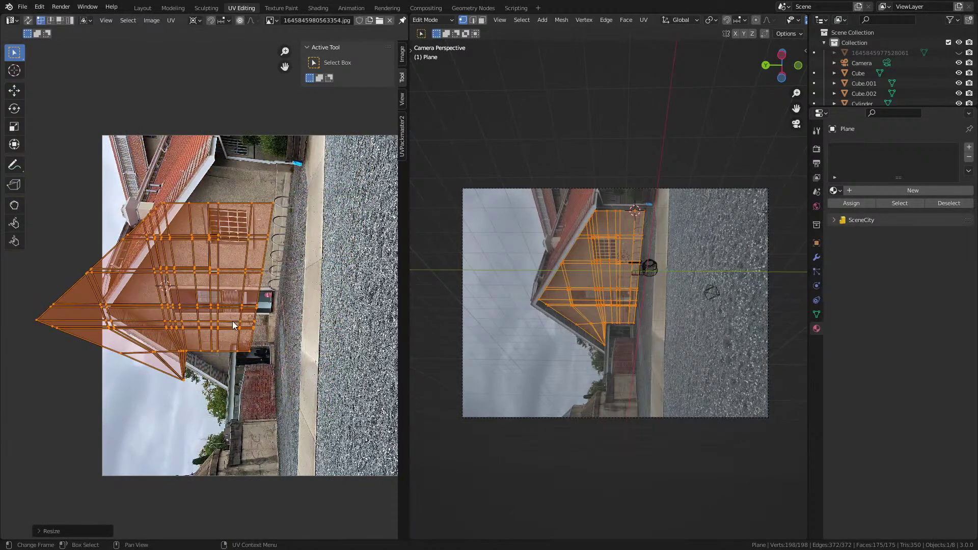
key(g)
click(301, 322)
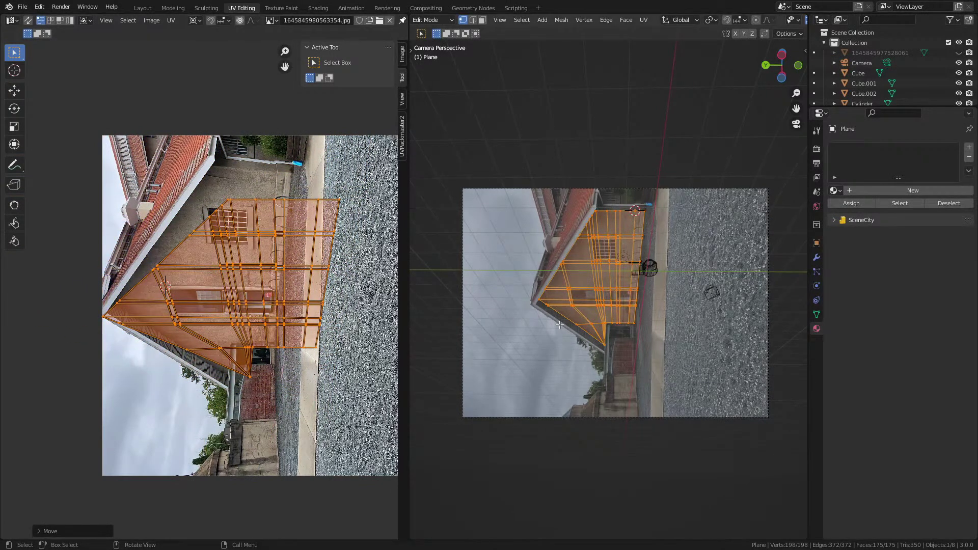
Step: Try a plain Unwrap on the whole wall mesh
key(u)
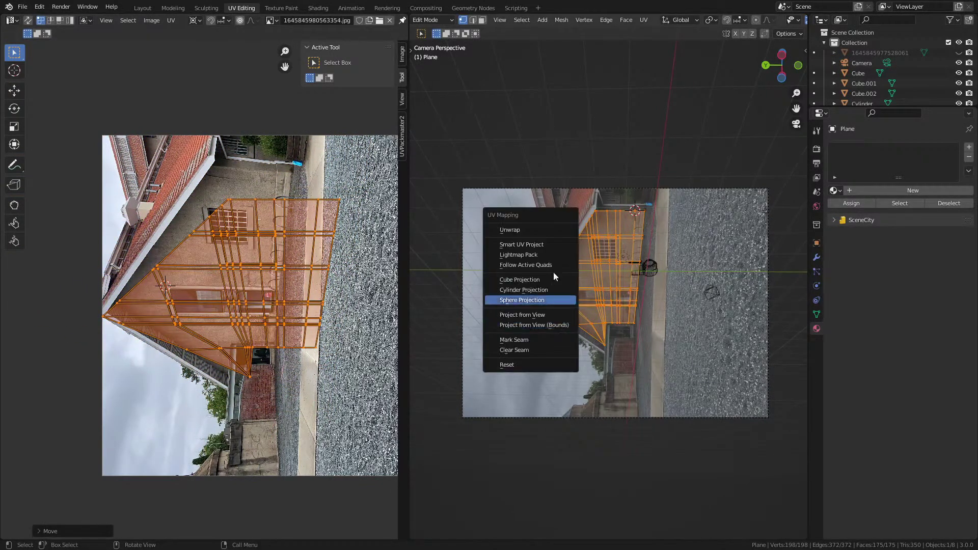
click(533, 231)
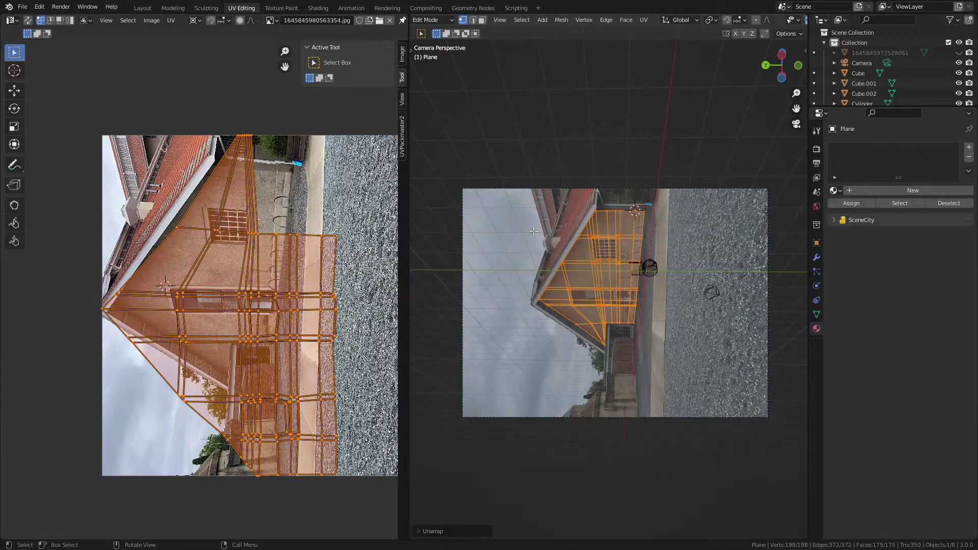
Step: Remap the wall mesh's UVs with Project from View and move them onto the house wall in the photo
key(u)
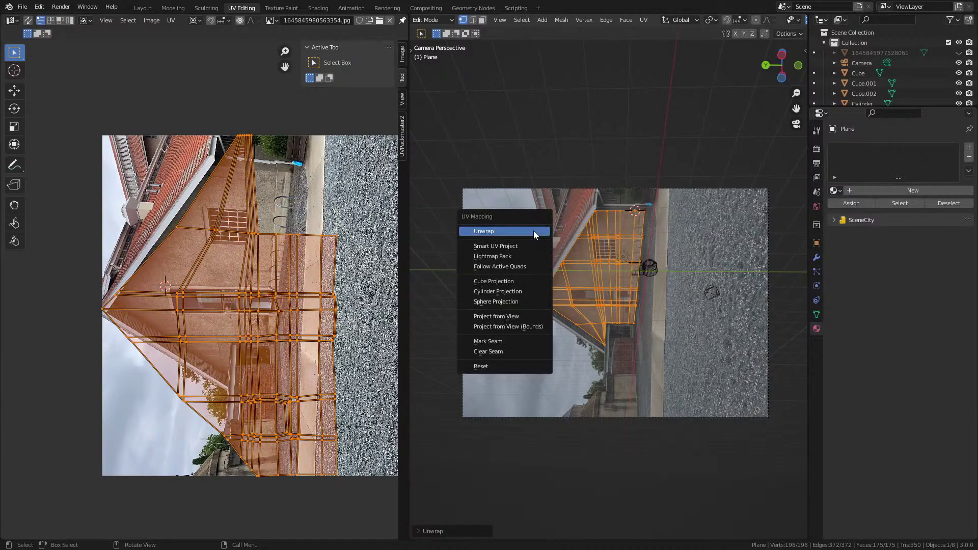
click(539, 313)
scroll(214, 305, up, 3)
key(g)
click(204, 309)
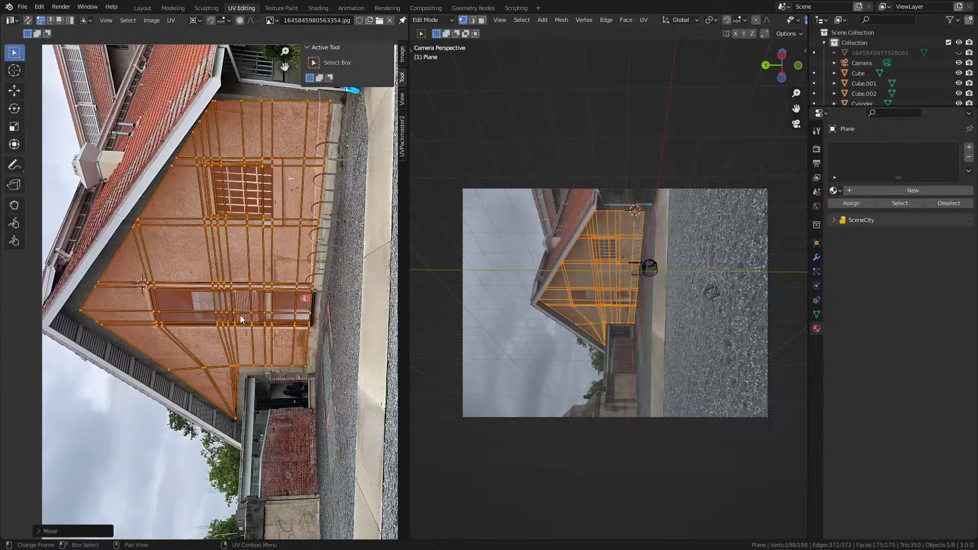
Step: Scale and shift the entire UV layout to match the gable wall's outline in the photo
key(s)
click(263, 324)
key(g)
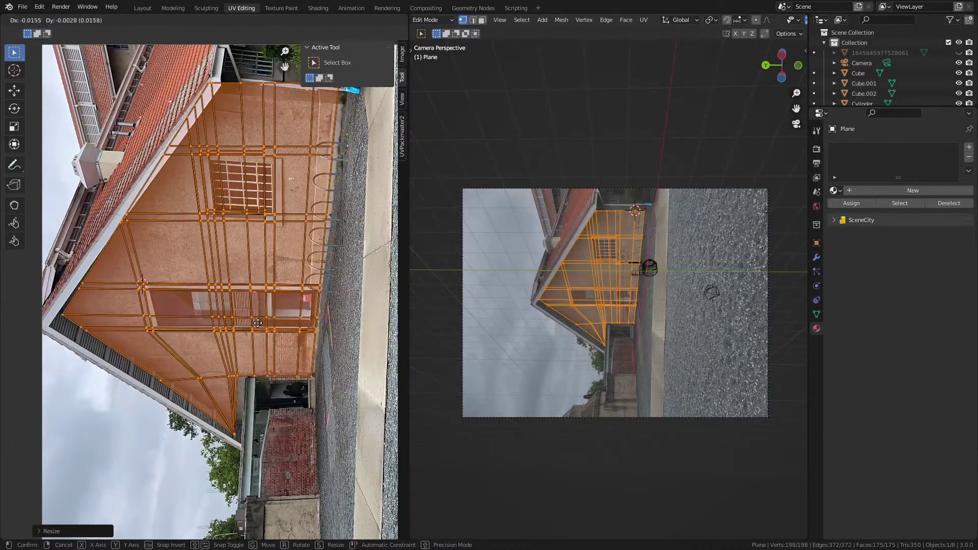
click(301, 329)
key(s)
click(317, 192)
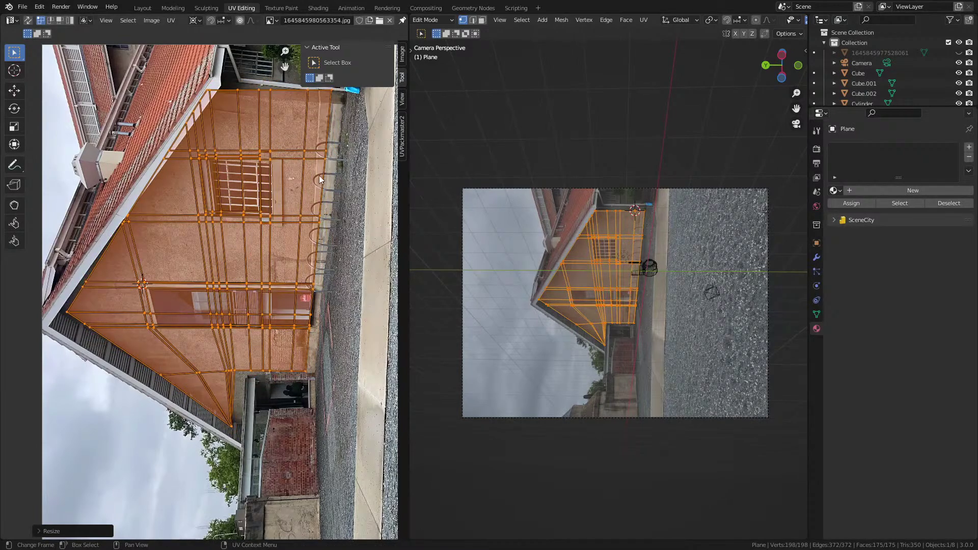
Step: Rotate the UV layout slightly to follow the wall's edges, and check its fit around the windows and doorway
middle_drag(339, 148, 295, 209)
key(r)
click(317, 253)
scroll(282, 157, up, 4)
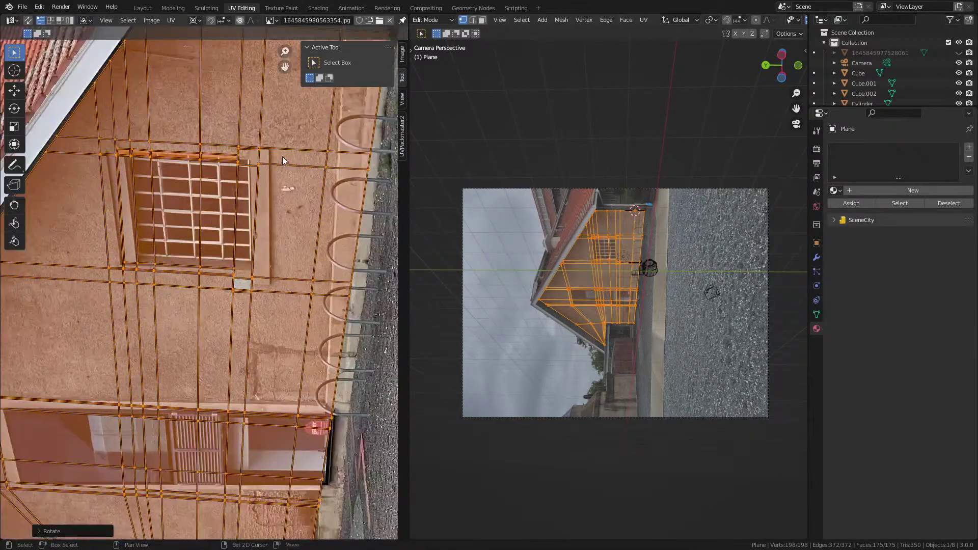
middle_drag(283, 158, 229, 311)
scroll(200, 210, down, 3)
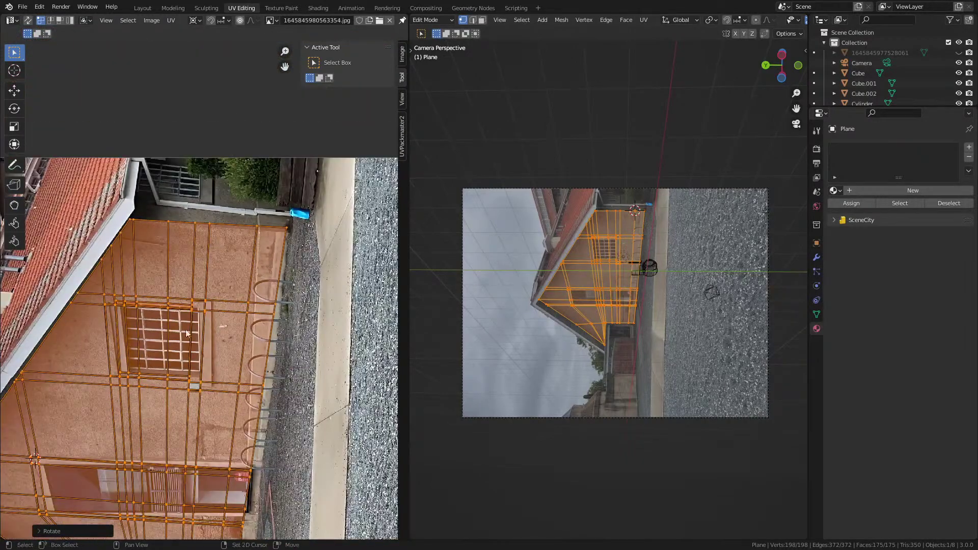
shift+scroll(181, 365, down, 8)
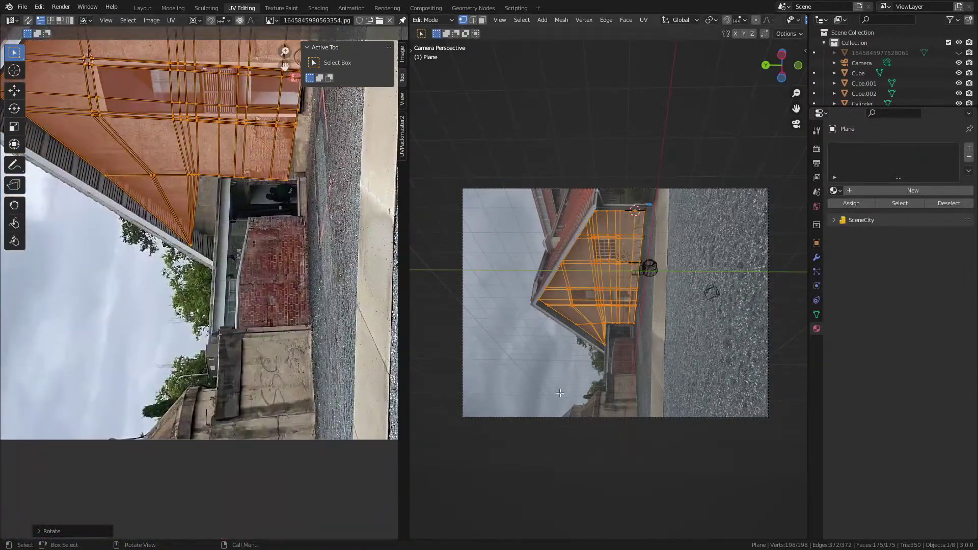
shift+scroll(301, 236, up, 6)
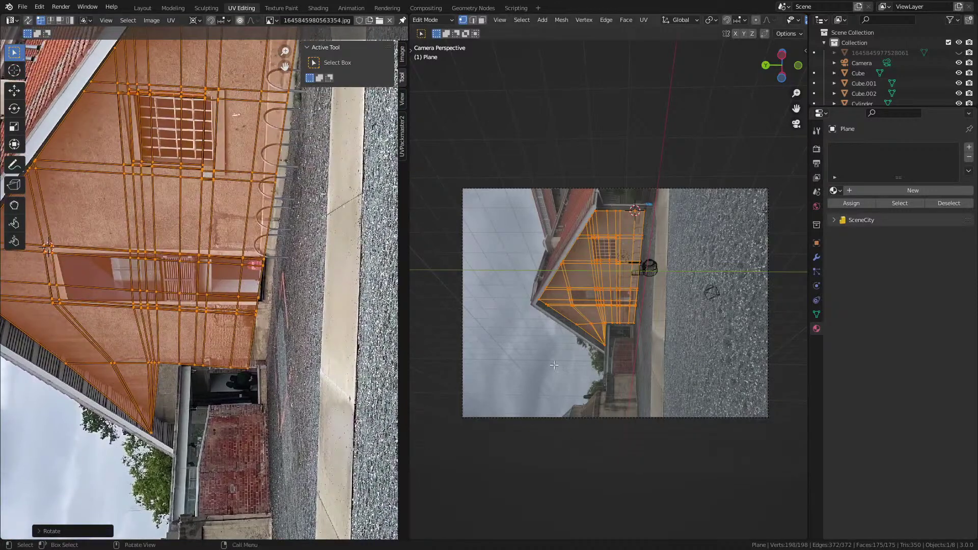
Step: Leave mesh editing and inspect the output format and the Glass.fspy camera's lens settings
click(817, 149)
key(Tab)
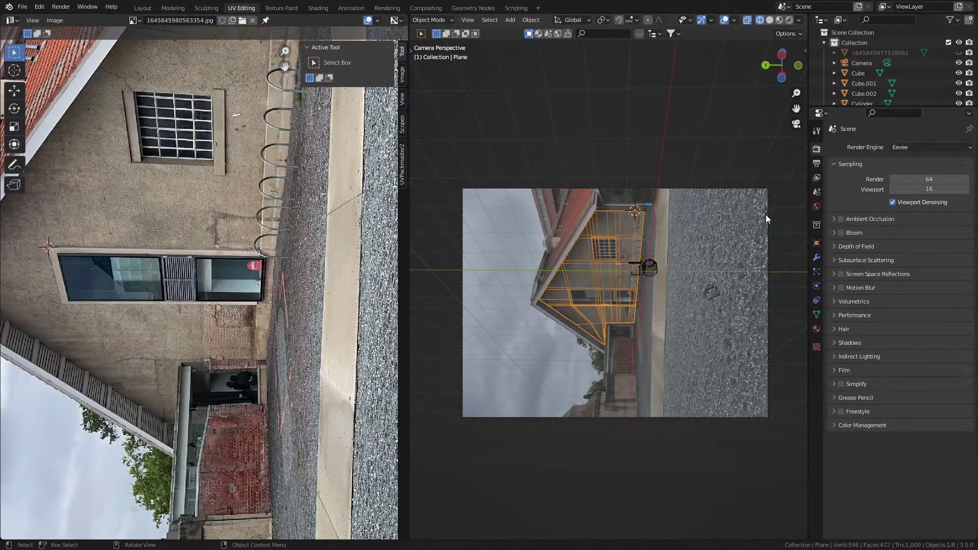
click(766, 215)
click(816, 163)
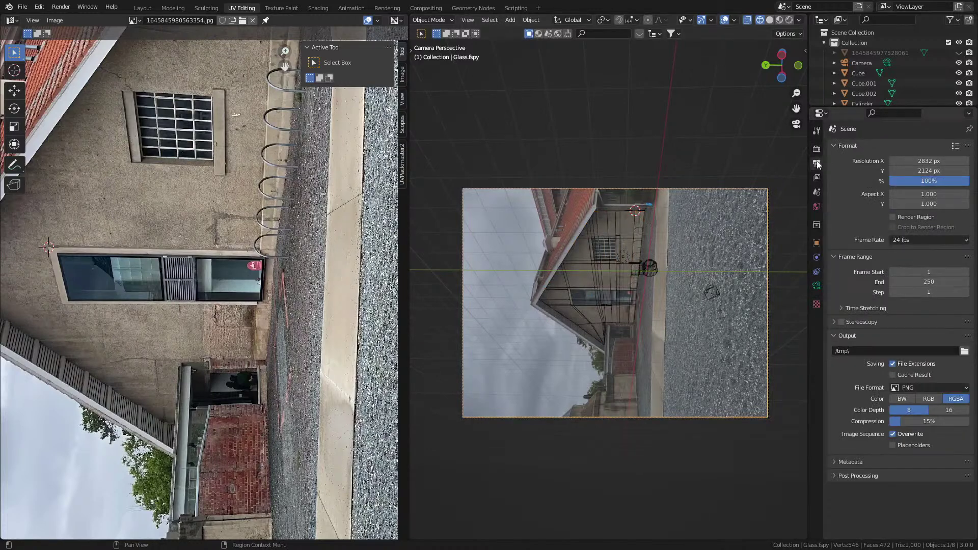
click(817, 286)
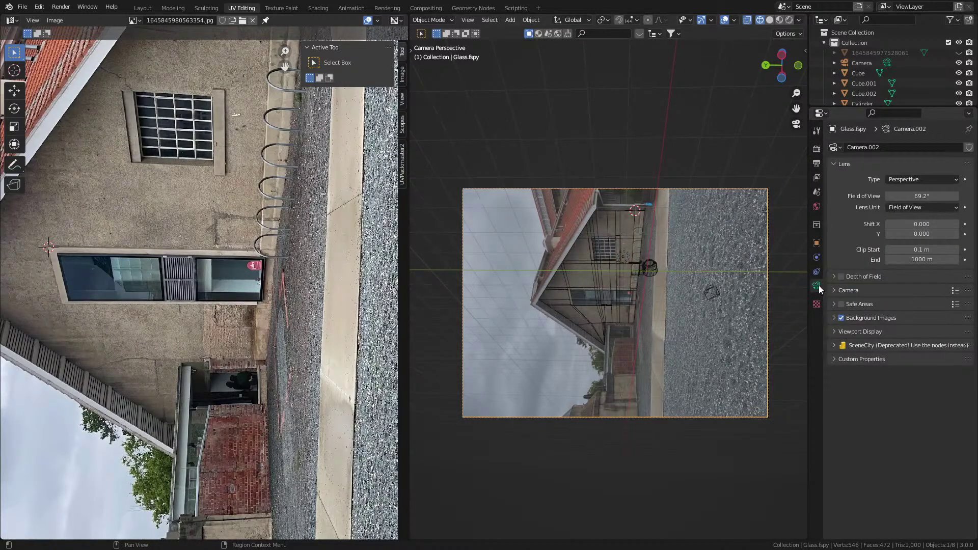
scroll(201, 280, down, 2)
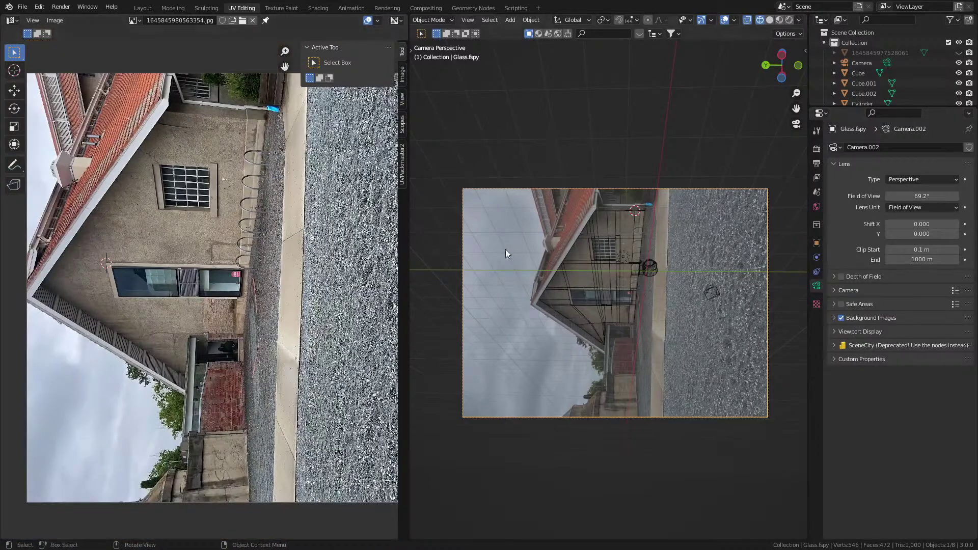
Step: Reopen the wall plane for editing and fine-tune the scale, position and rotation of its UVs over the photo
click(635, 245)
key(Tab)
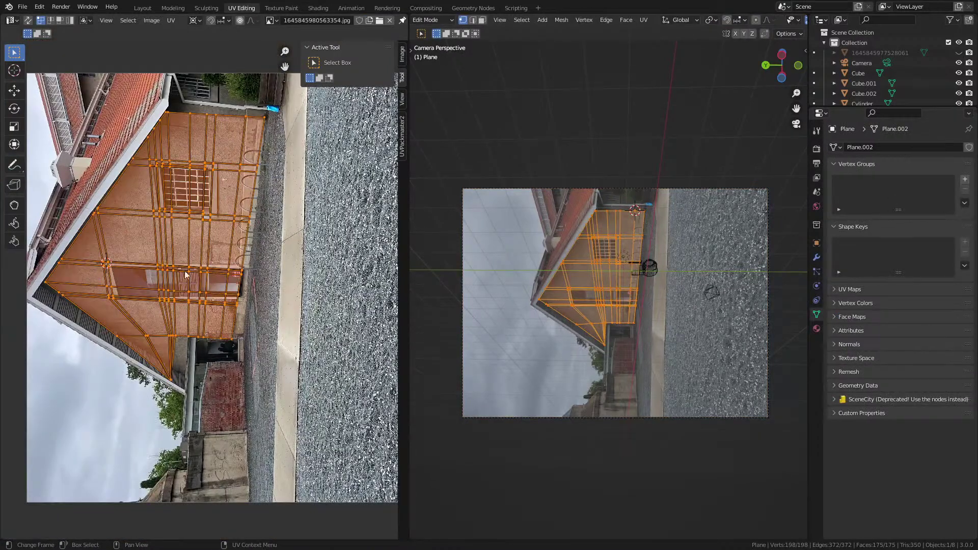
scroll(249, 286, up, 3)
scroll(249, 287, up, 2)
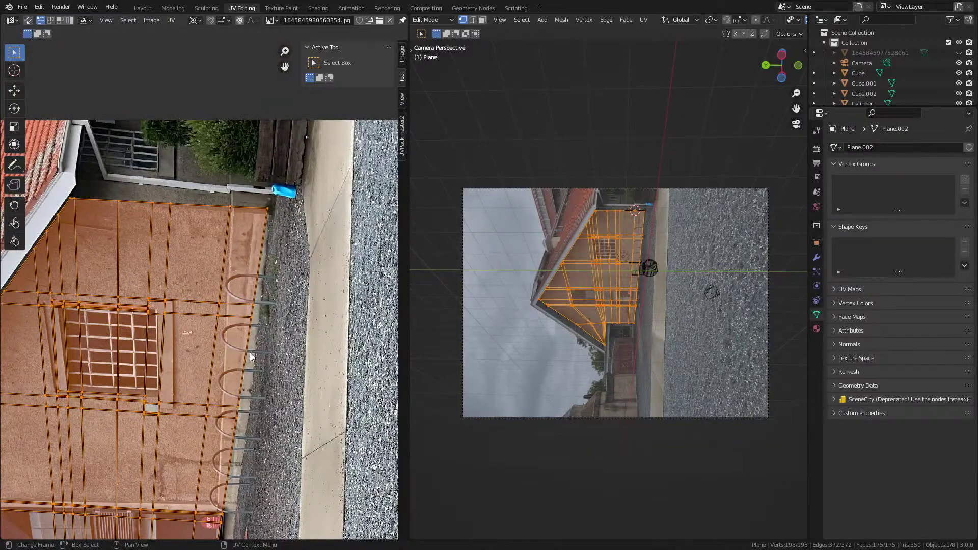
key(s)
click(289, 342)
key(g)
click(289, 343)
key(r)
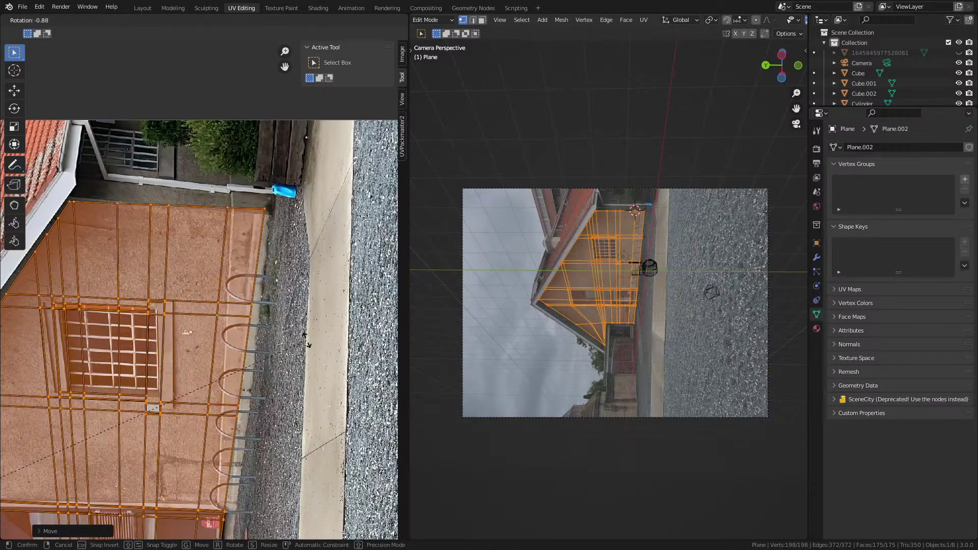
click(278, 342)
Step: Move and scale the UV layout to line up its grid lines with the barred window's frame
scroll(269, 340, up, 5)
scroll(347, 373, down, 5)
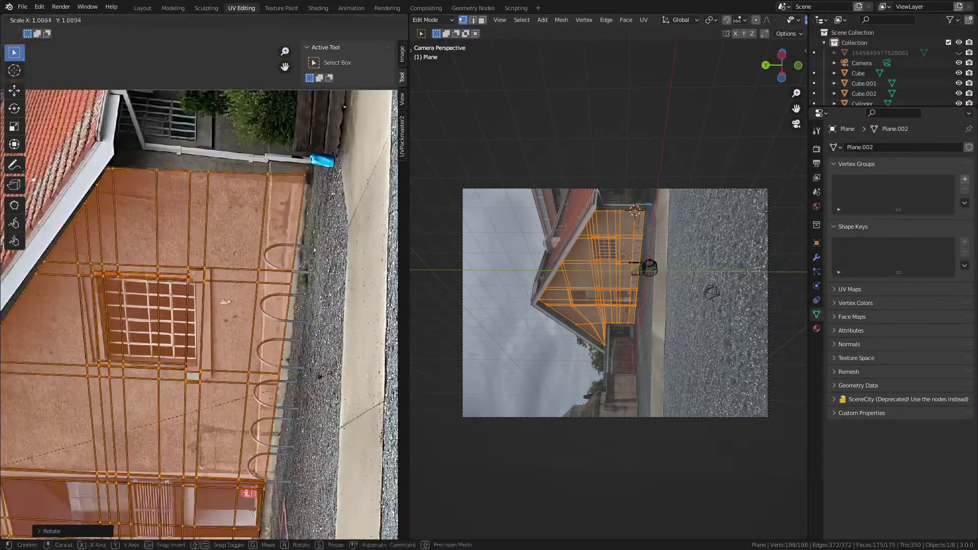
scroll(255, 301, up, 3)
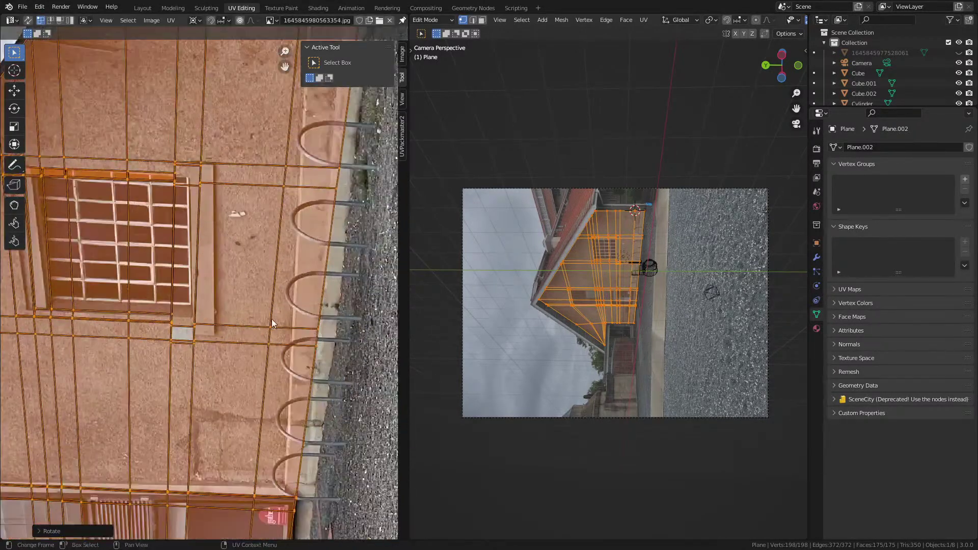
key(g)
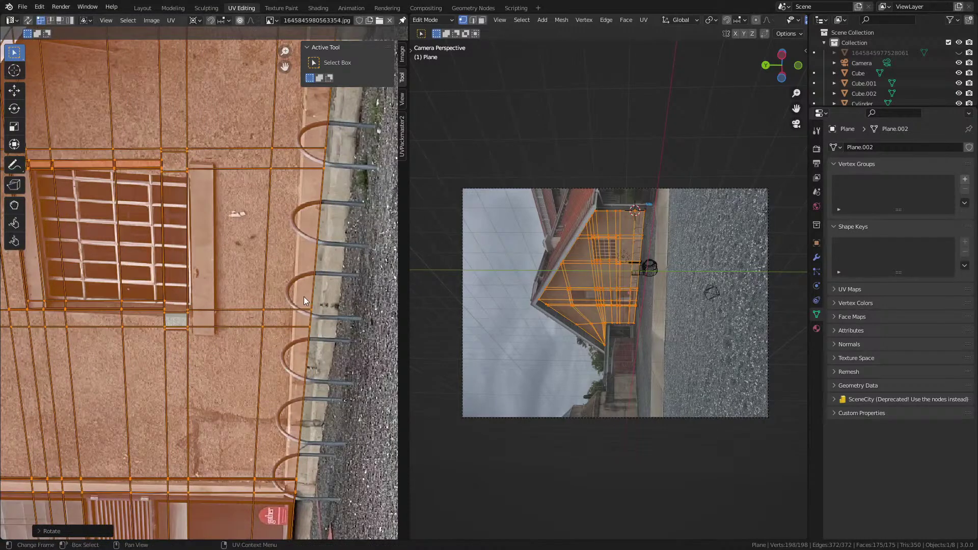
click(337, 324)
key(s)
click(331, 317)
key(g)
click(330, 315)
Step: Check the UV alignment around the barred window, and rotate and shift the whole layout to fit the gable wall
middle_drag(214, 319, 278, 306)
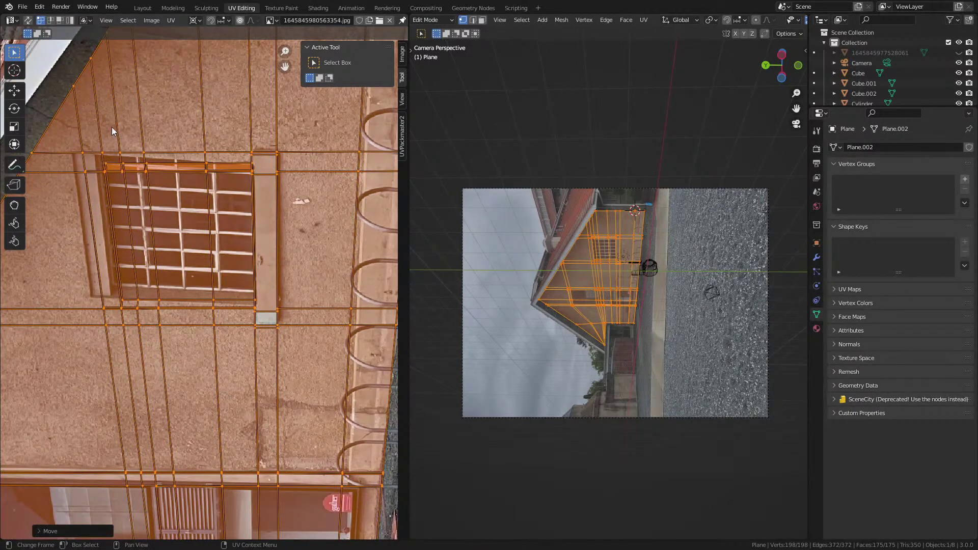
middle_drag(99, 138, 142, 149)
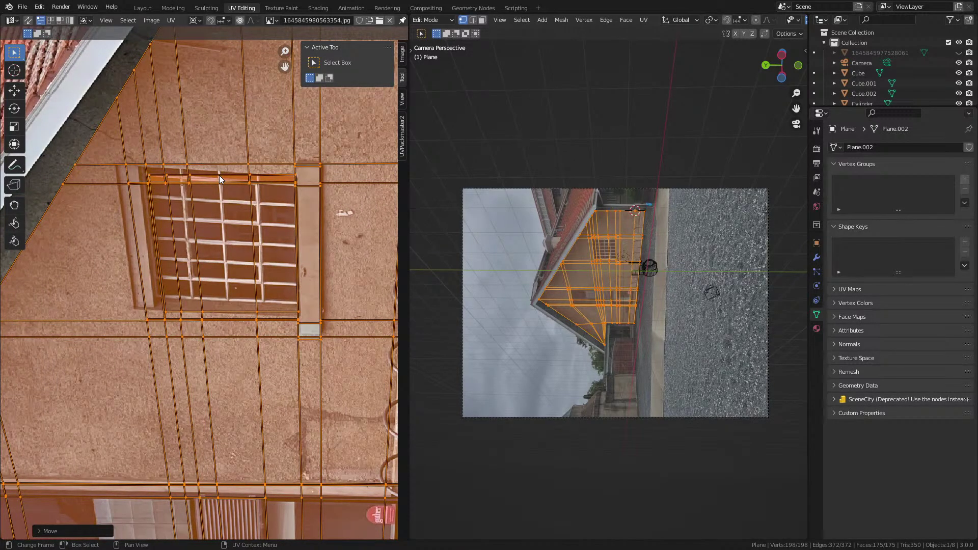
scroll(220, 175, down, 8)
scroll(231, 265, up, 2)
middle_drag(225, 211, 231, 153)
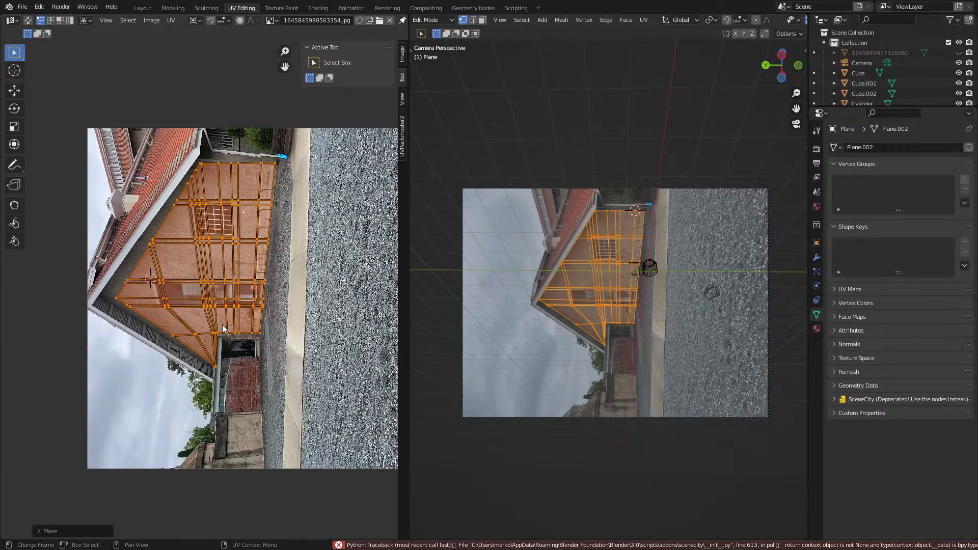
scroll(222, 325, up, 3)
scroll(278, 293, down, 2)
key(r)
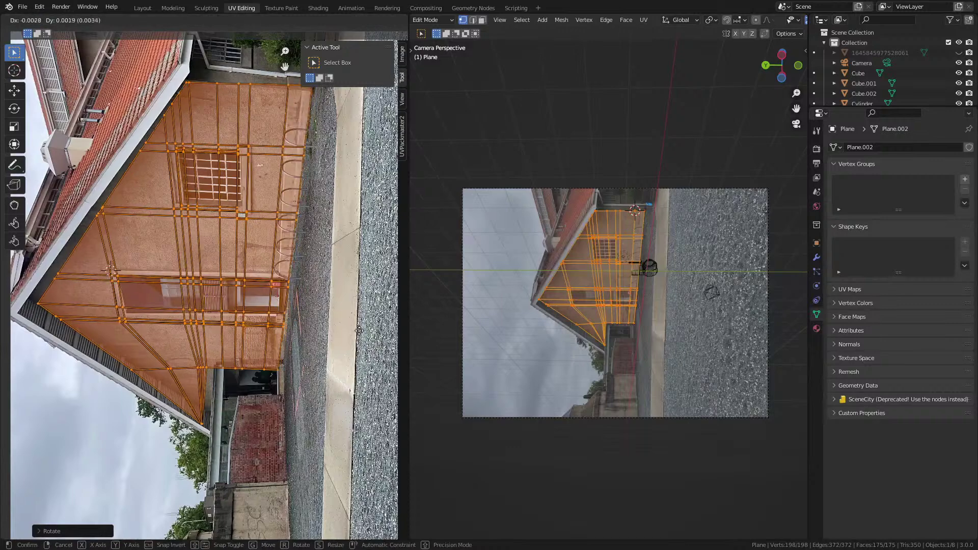
click(366, 330)
key(g)
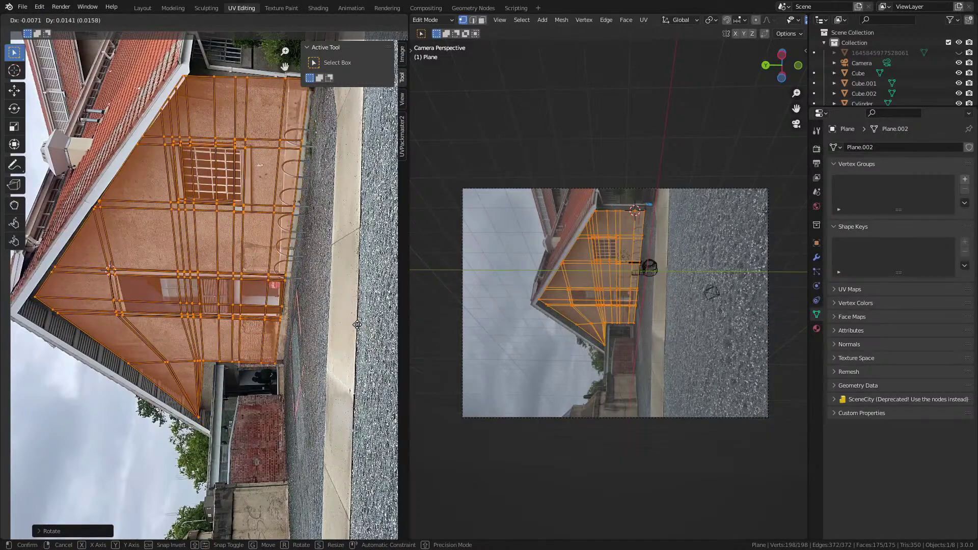
click(361, 327)
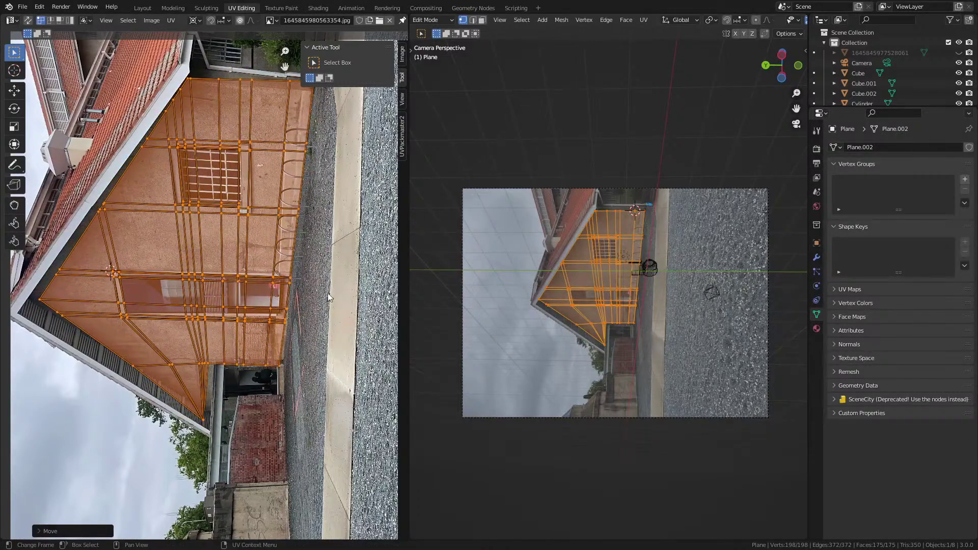
Step: Return to Object Mode and show the wall plane in Material Preview shading from a perspective outside the camera
key(Tab)
mouse_move(560, 315)
middle_down()
mouse_move(594, 274)
mouse_move(603, 175)
mouse_move(655, 246)
mouse_move(659, 278)
middle_up()
click(779, 20)
mouse_move(708, 145)
middle_down()
mouse_move(681, 210)
mouse_move(605, 203)
mouse_move(703, 141)
mouse_move(688, 98)
mouse_move(499, 118)
mouse_move(541, 241)
mouse_move(655, 117)
mouse_move(658, 222)
middle_up()
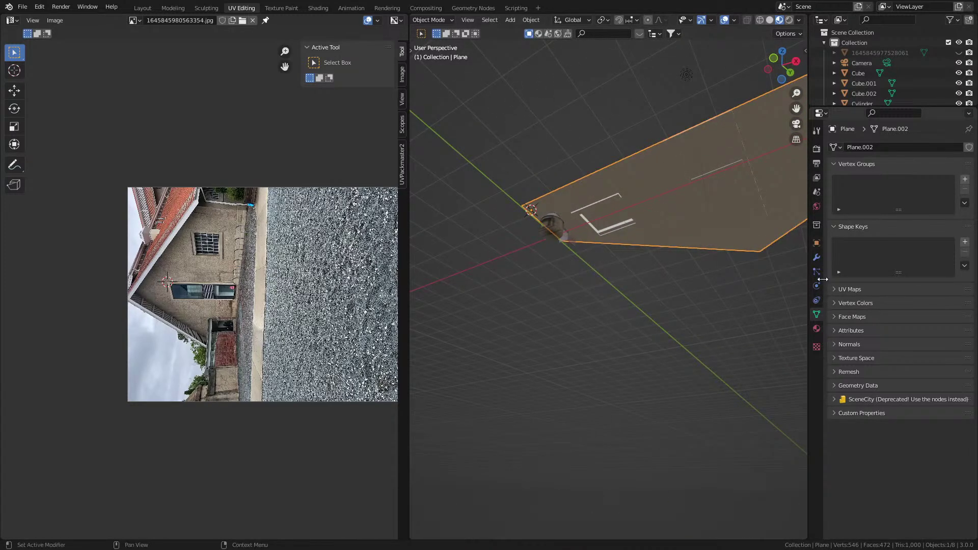
click(817, 329)
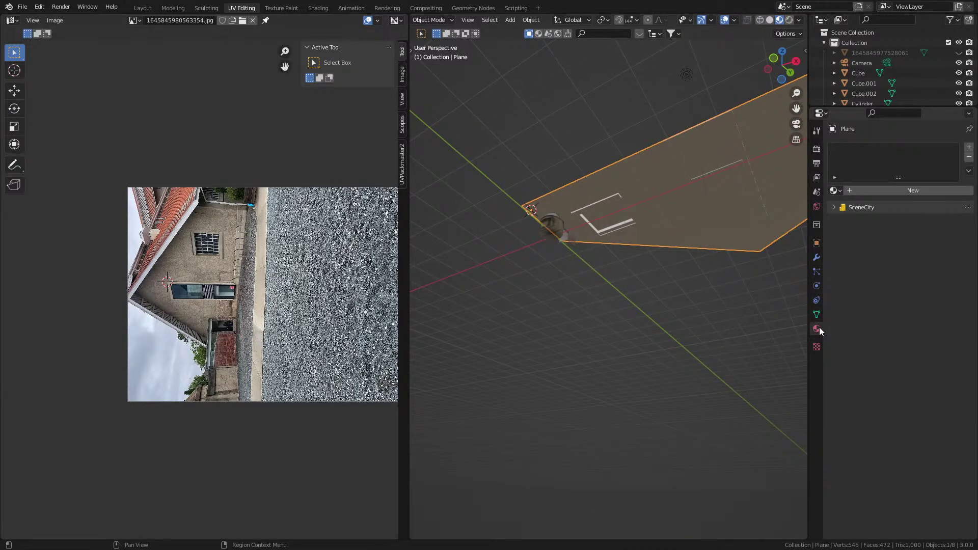
click(835, 191)
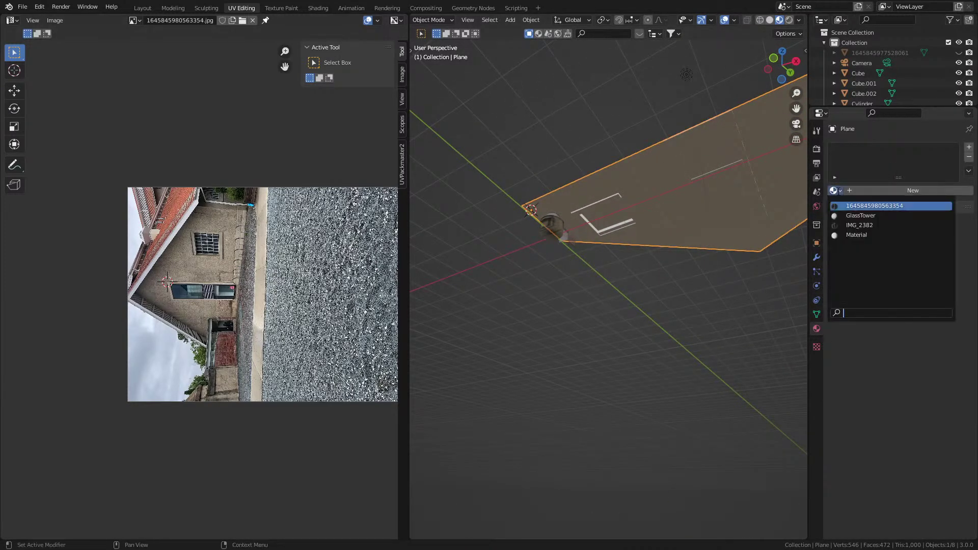
click(866, 206)
middle_drag(619, 206, 643, 233)
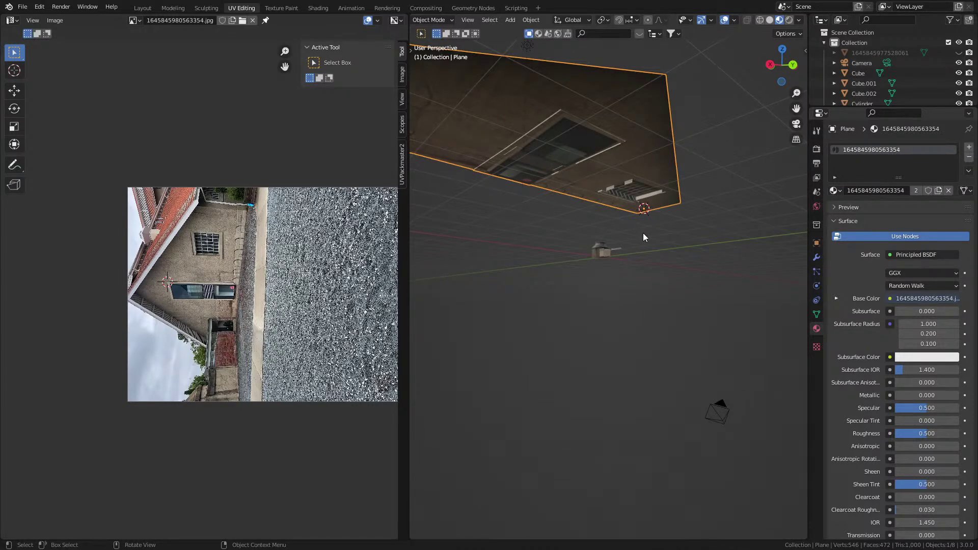
Step: Select the wall plane together with its photo-matching camera and look through that camera
click(852, 63)
scroll(619, 216, down, 2)
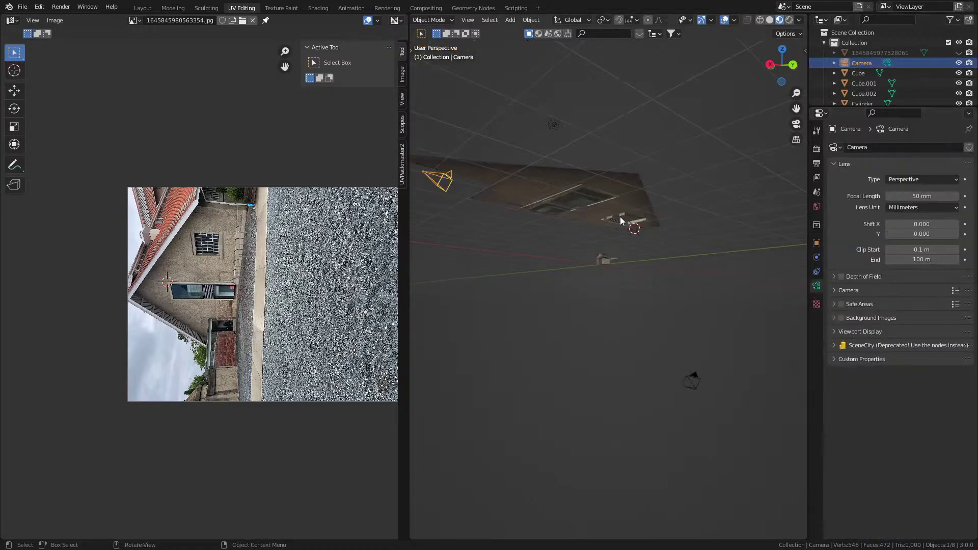
click(586, 200)
key(KP_0)
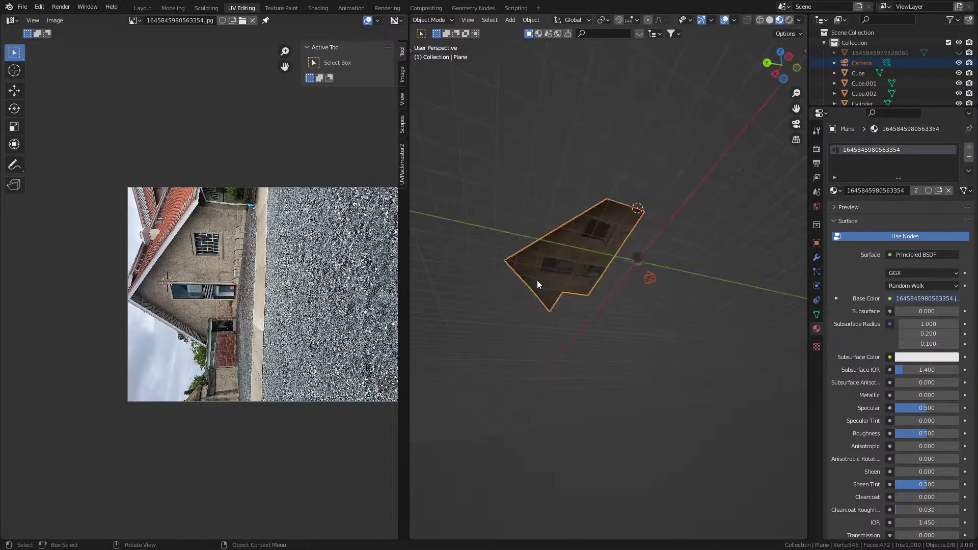
middle_drag(629, 302, 622, 401)
scroll(624, 387, down, 3)
middle_drag(615, 357, 639, 394)
click(631, 393)
shift+click(596, 254)
key(KP_0)
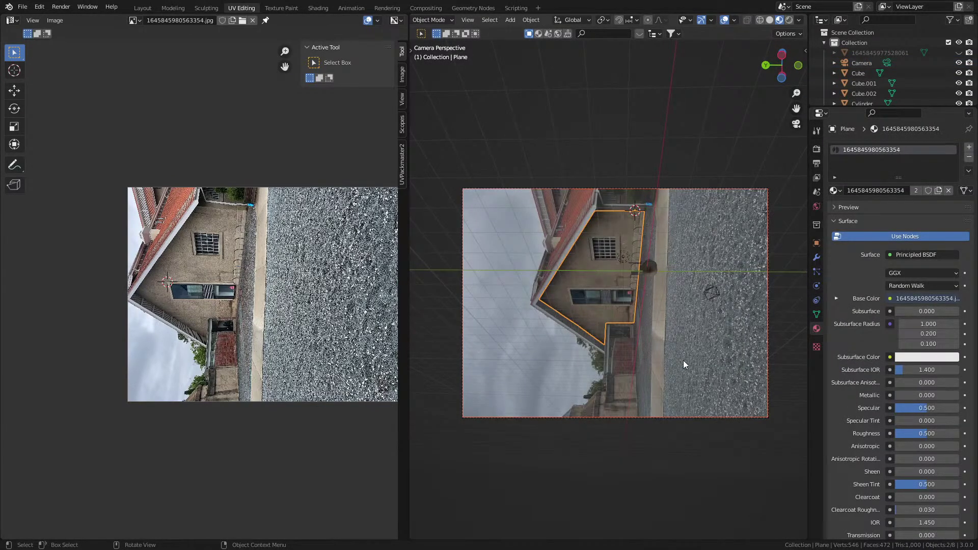
Step: Try to clear the rotation and location of the wall plane and its camera, and undo both
key(alt+r)
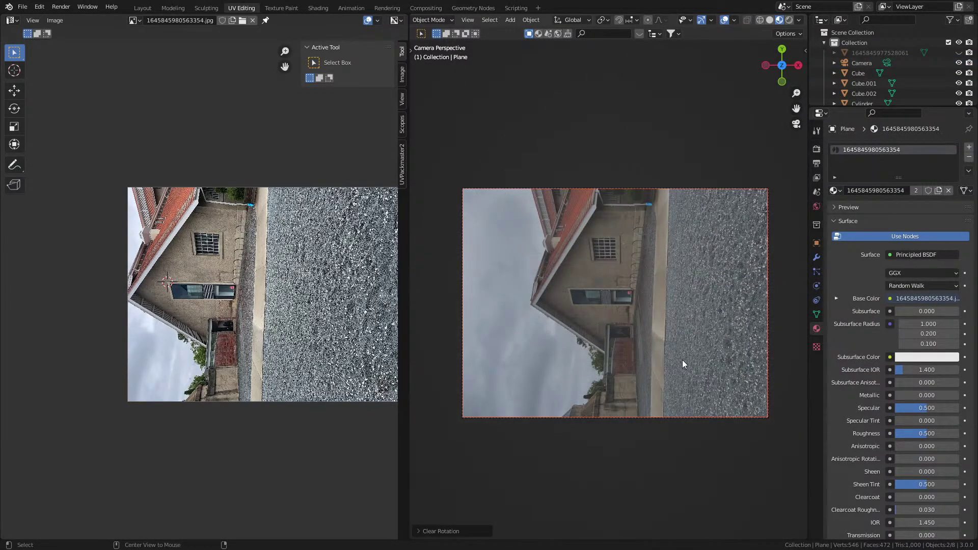
key(alt+g)
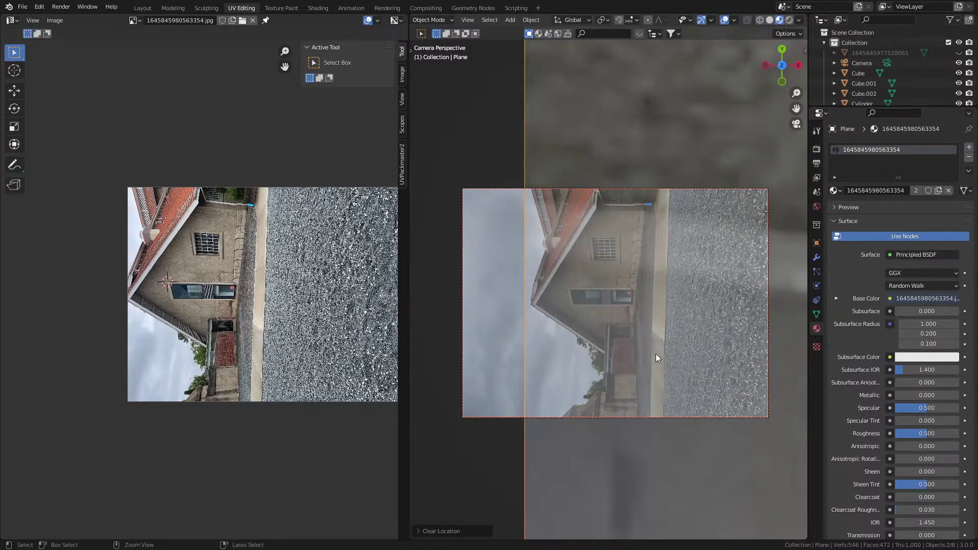
key(ctrl+z)
key(ctrl+z)
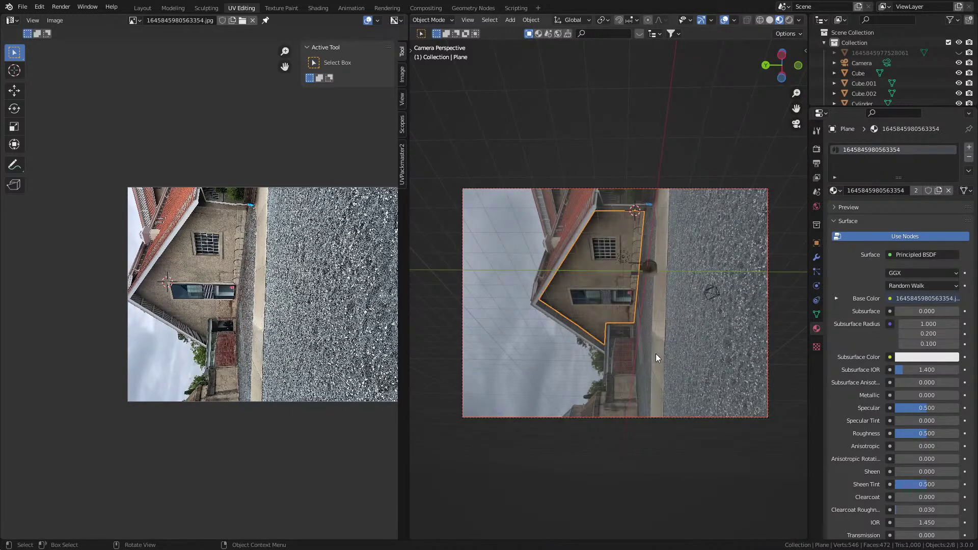
key(r)
click(641, 337)
click(652, 270)
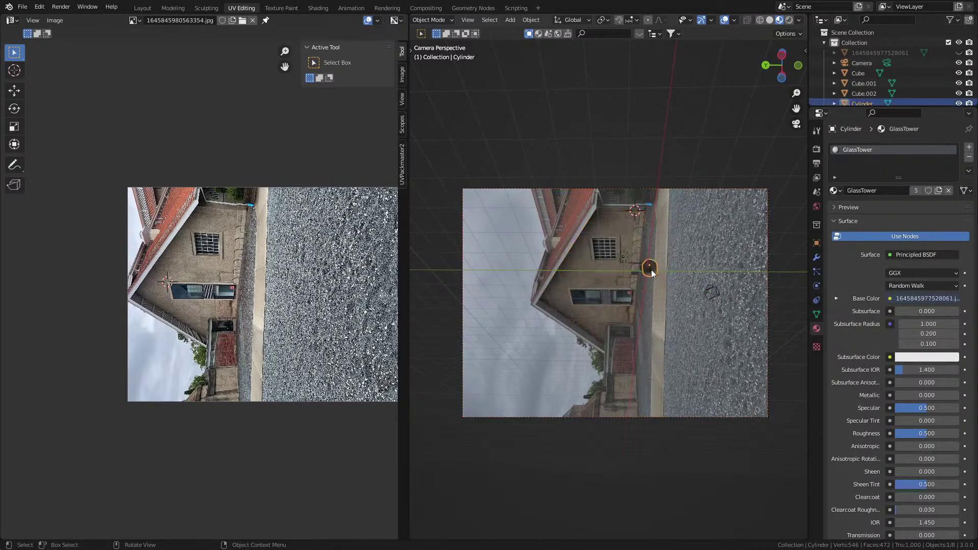
Step: Select the wall plane and the Glass.fspy camera, and place the 3D cursor at the world origin
click(613, 254)
shift+click(767, 298)
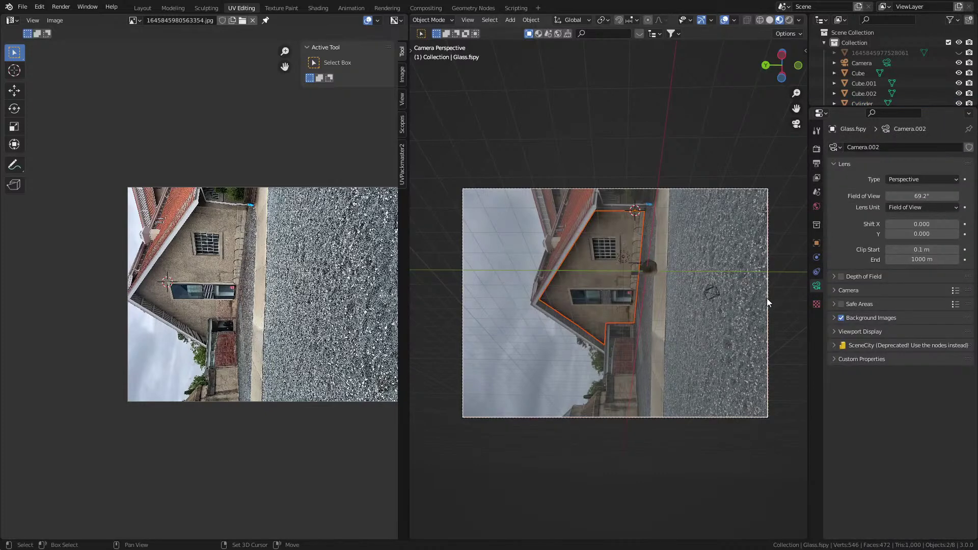
key(shift+s)
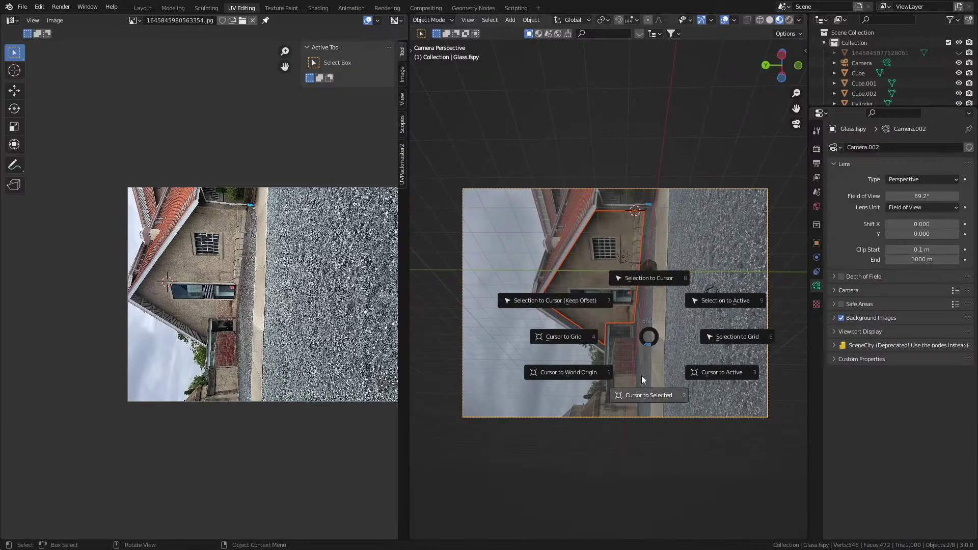
click(583, 368)
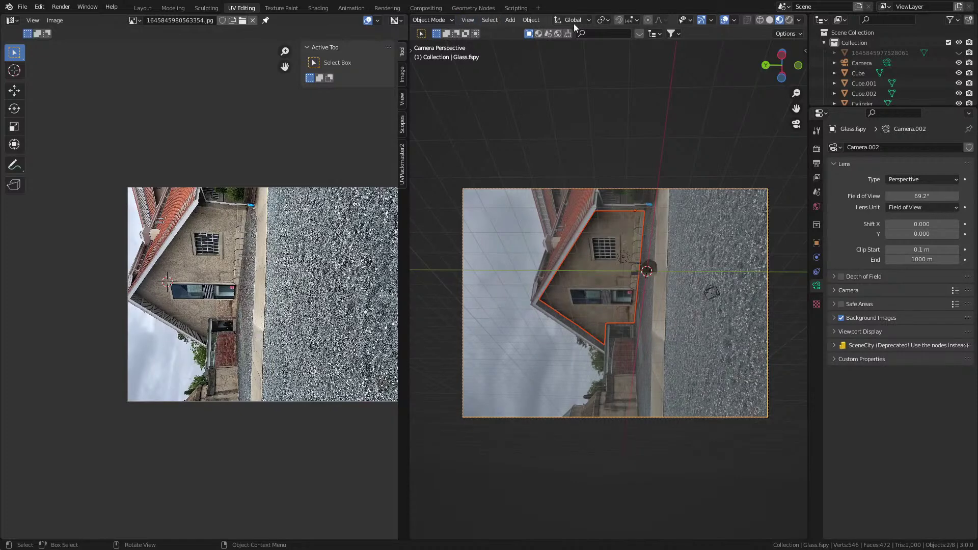
Step: Set the transform pivot to the 3D Cursor and scale the wall plane and its camera down around it
click(602, 22)
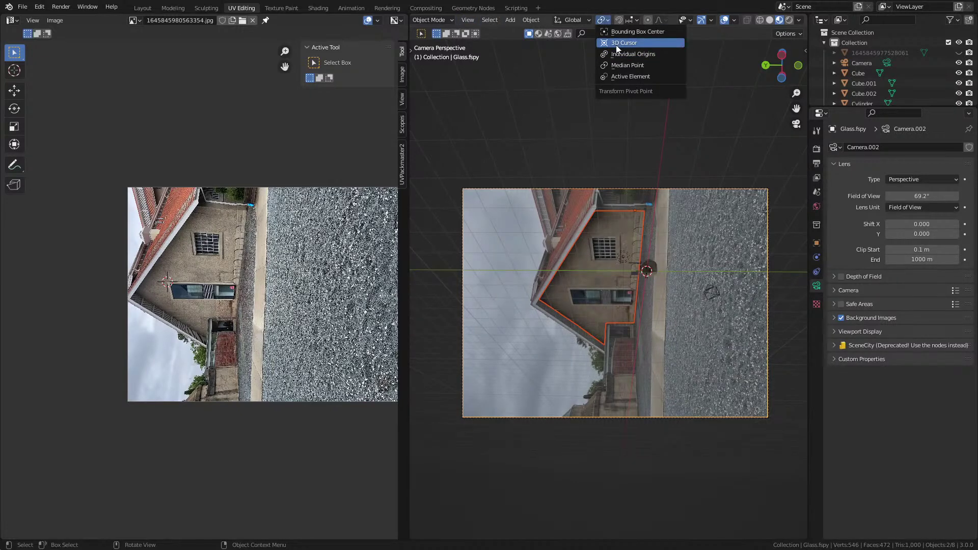
click(616, 44)
key(s)
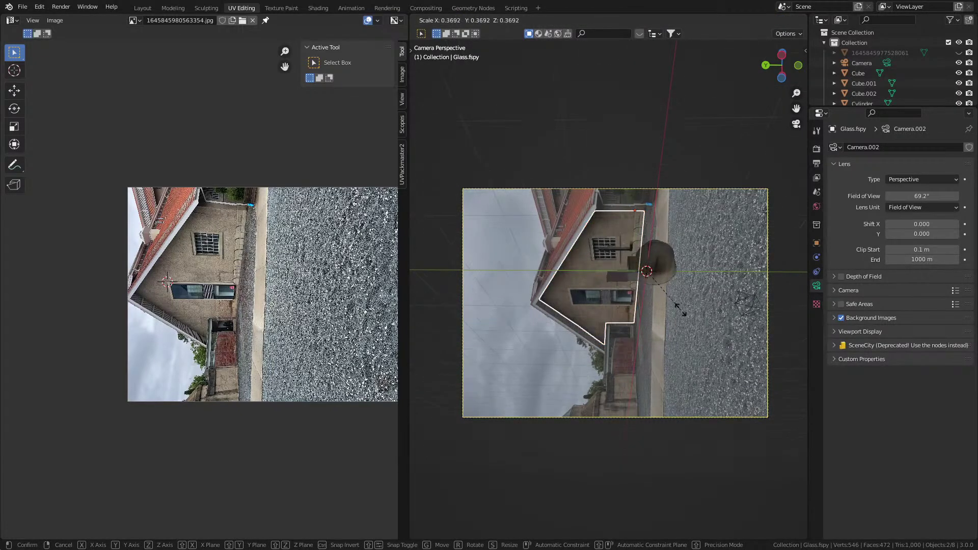
click(664, 297)
Step: Rotate the wall plane and its camera 90° about the X axis and view them from the front
text(rx90)
key(Return)
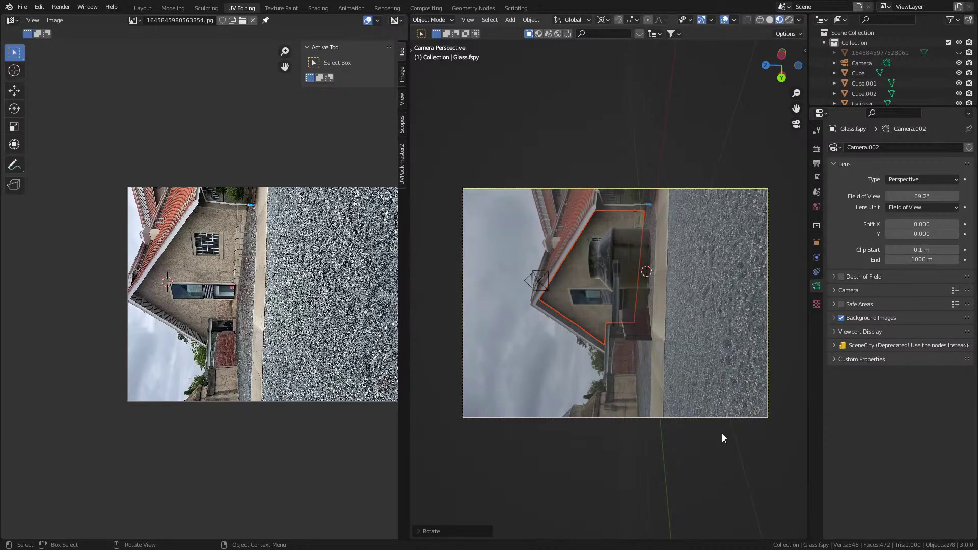
scroll(568, 274, up, 5)
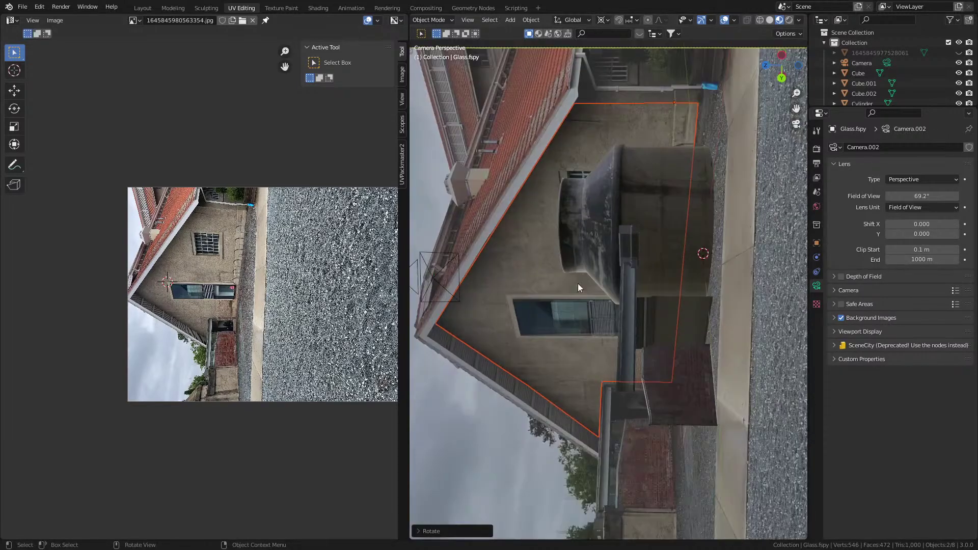
key(KP_1)
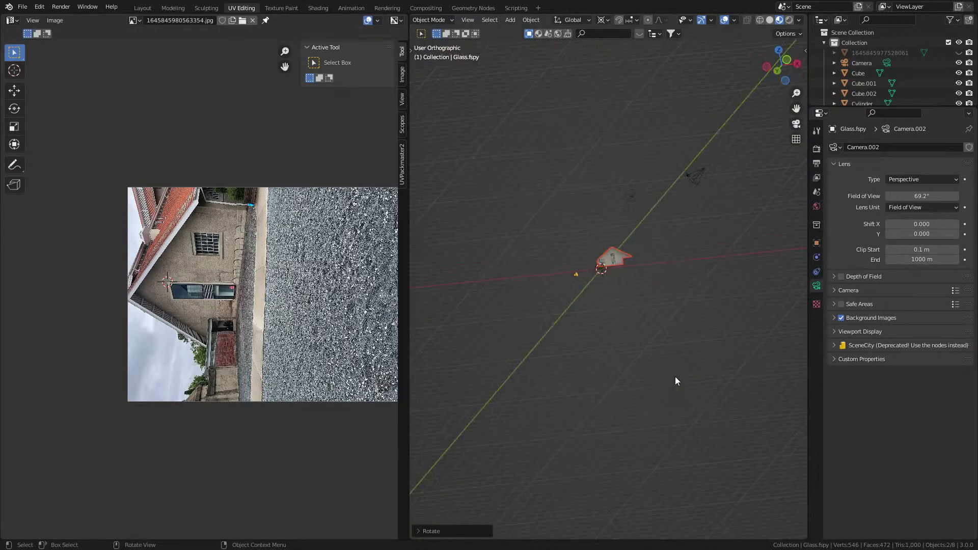
scroll(675, 377, up, 9)
shift+middle_drag(665, 232, 687, 308)
scroll(686, 307, up, 4)
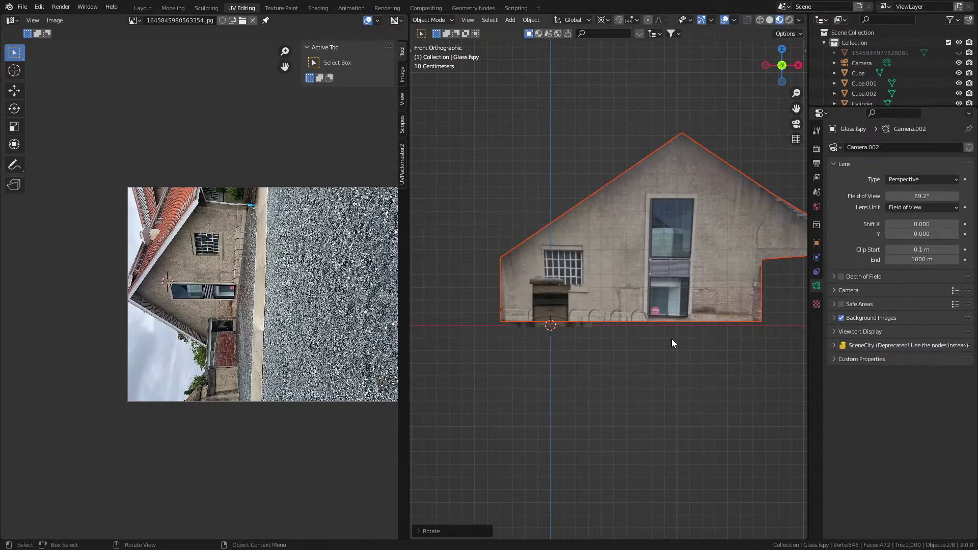
Step: Try the wall plane and its camera turned 90° about the Z axis, and rotate them back by -90°
key(r)
key(z)
key(9)
key(0)
key(Return)
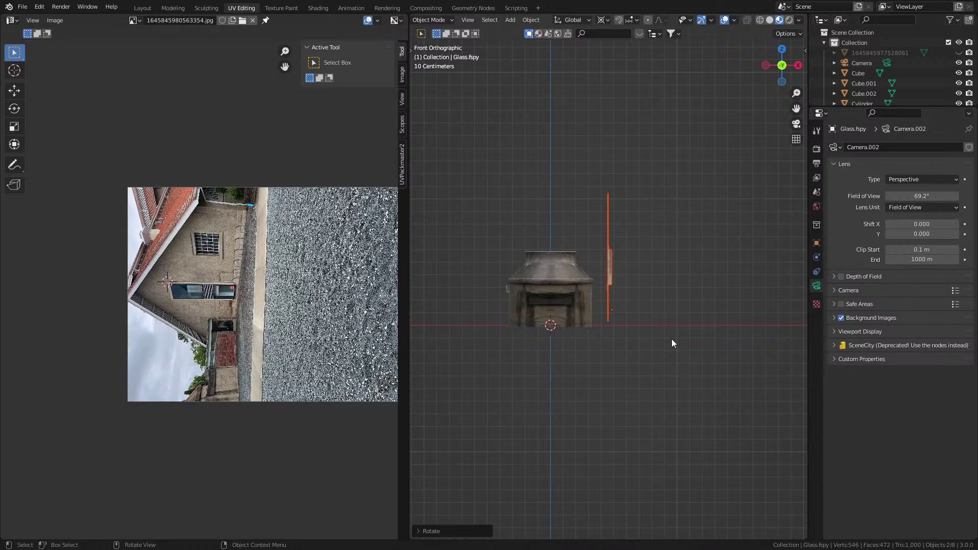
key(KP_3)
middle_drag(671, 340, 646, 372)
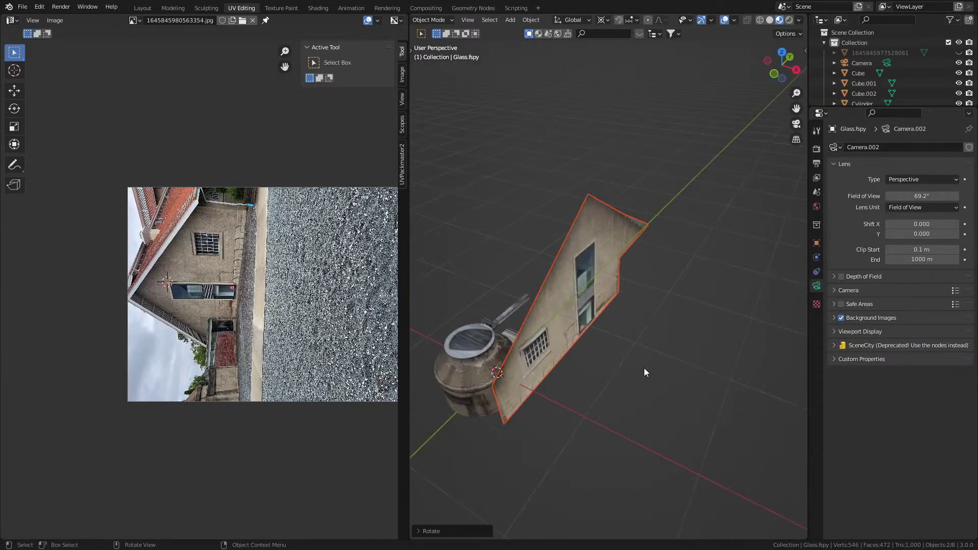
text(rz)
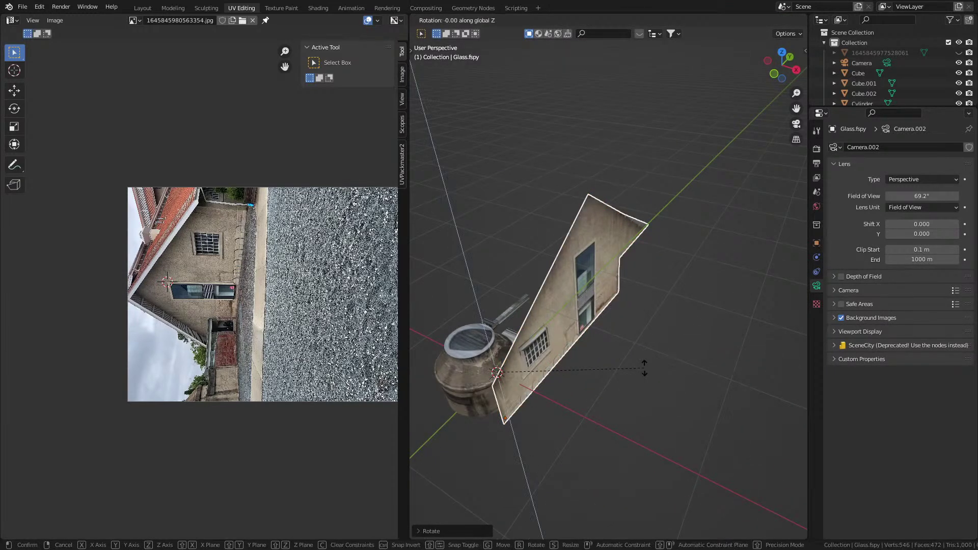
text(90-)
key(Return)
Step: Move the wall plane and its camera along the Y axis to a place behind the round tower
key(g)
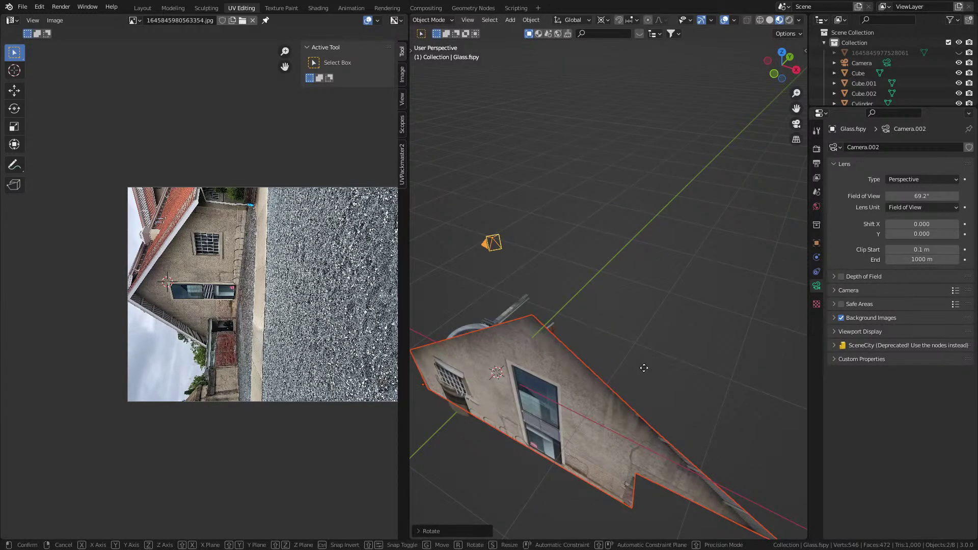
key(y)
click(736, 316)
middle_drag(668, 351, 694, 314)
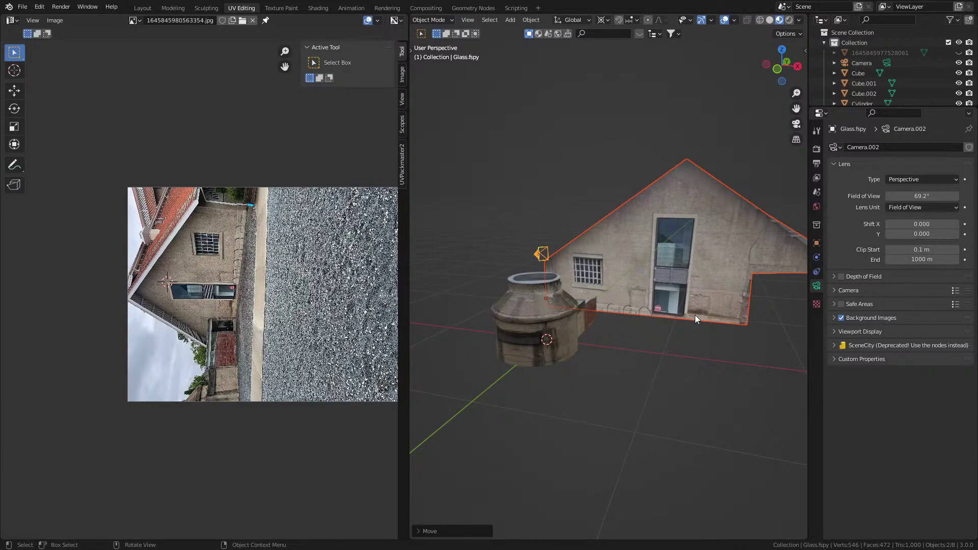
Step: Mirror the wall plane and its camera with an X scale of -1 and move them about 1.86 m along X
text(sx-1)
key(Return)
key(g)
key(x)
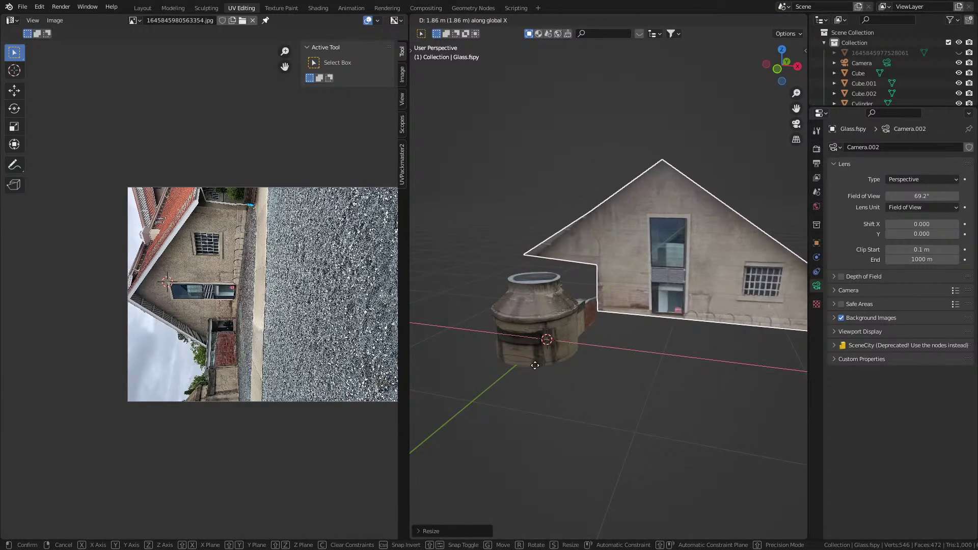
click(534, 365)
Step: Scale the wall plane and its camera down slightly around the 3D cursor and check their fit beside the tower
mouse_move(689, 331)
middle_down()
mouse_move(636, 325)
mouse_move(702, 325)
middle_up()
key(s)
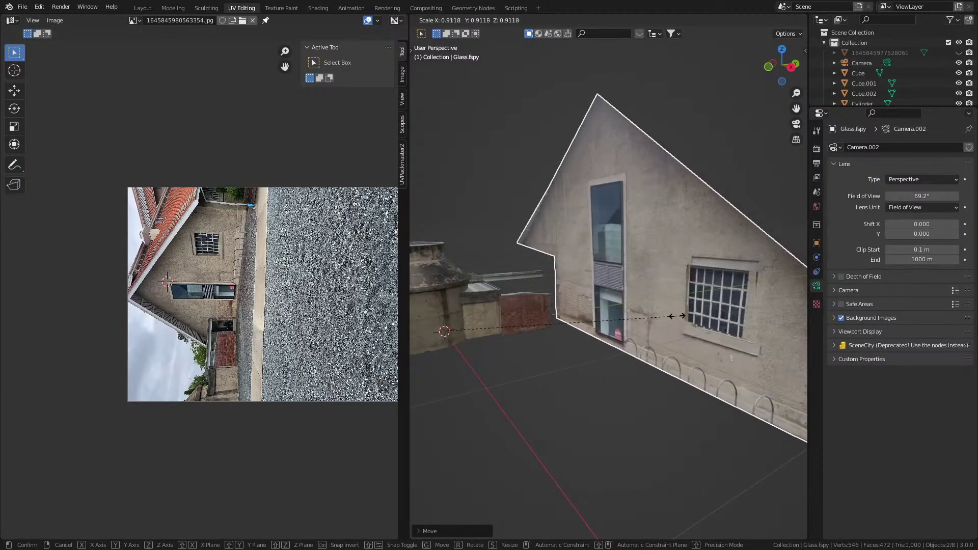
key(Return)
middle_drag(429, 347, 847, 356)
scroll(515, 351, down, 4)
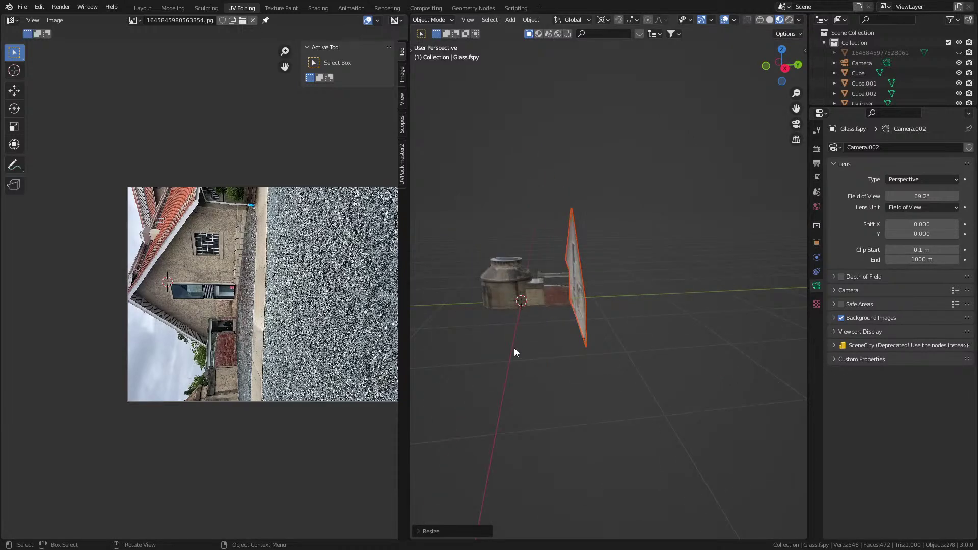
middle_drag(515, 350, 585, 329)
scroll(680, 326, up, 3)
middle_drag(680, 326, 609, 345)
Step: Shift the wall plane and its camera sideways in the front view, away from the tower
key(KP_1)
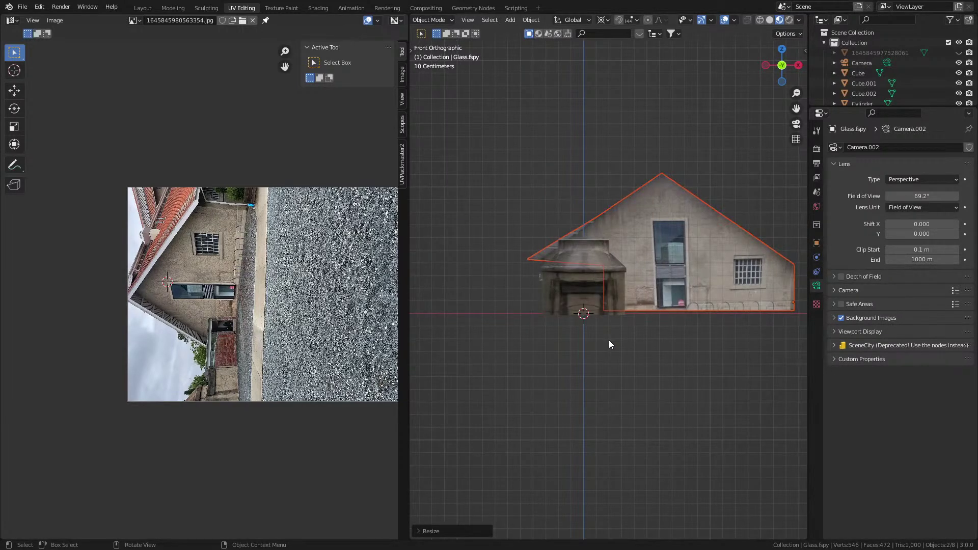
key(g)
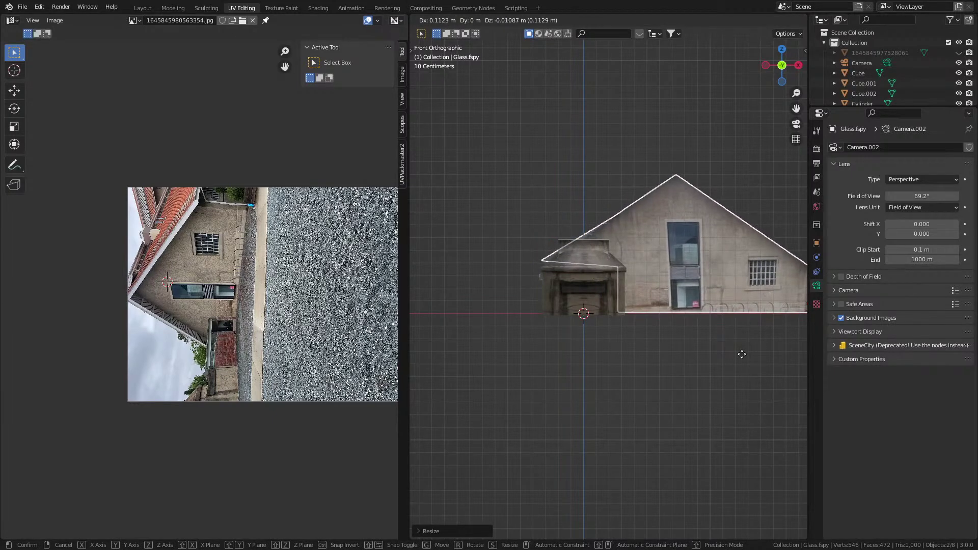
click(705, 345)
shift+middle_drag(705, 343, 529, 363)
scroll(632, 354, up, 3)
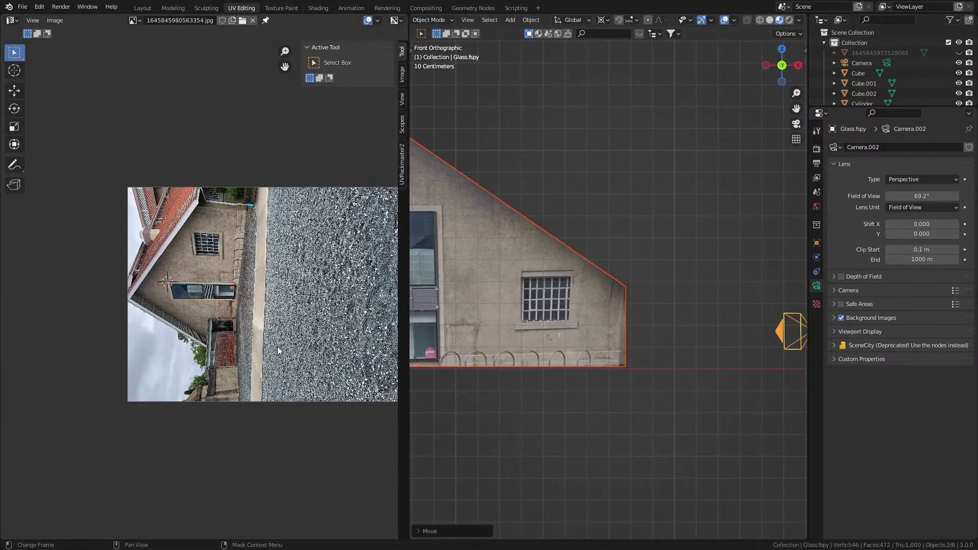
scroll(629, 413, down, 2)
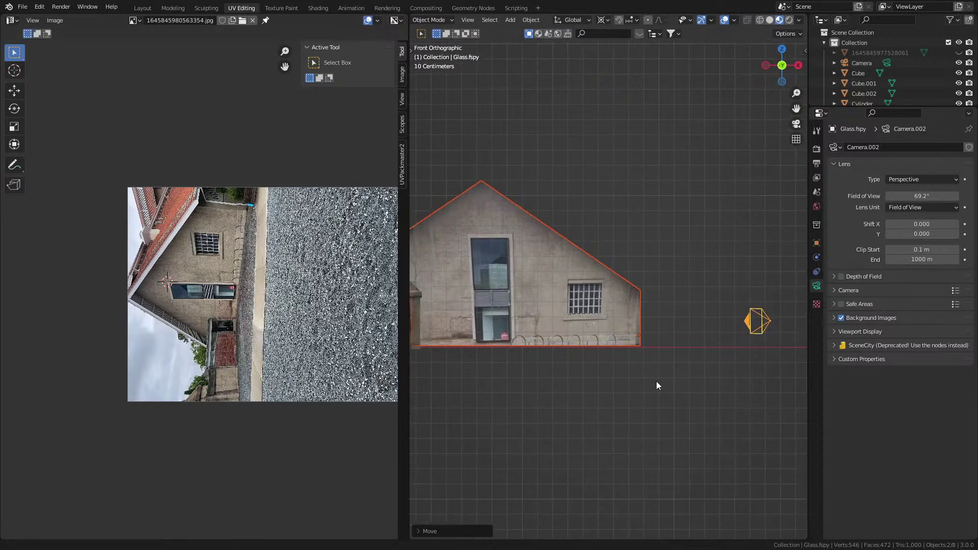
Step: Rotate the wall plane and its camera slightly in the front view and reposition them on the ground line
key(r)
click(715, 383)
key(g)
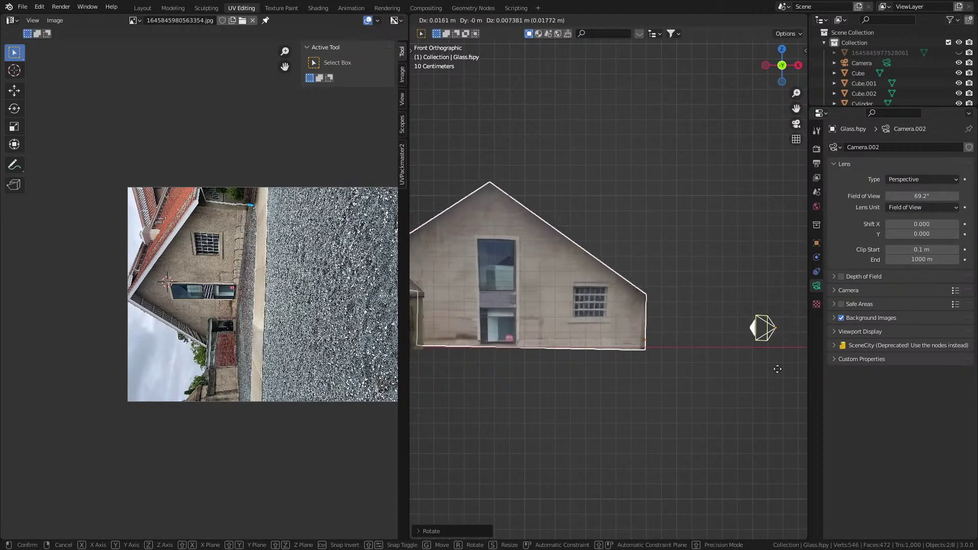
click(788, 375)
middle_drag(789, 374, 568, 371)
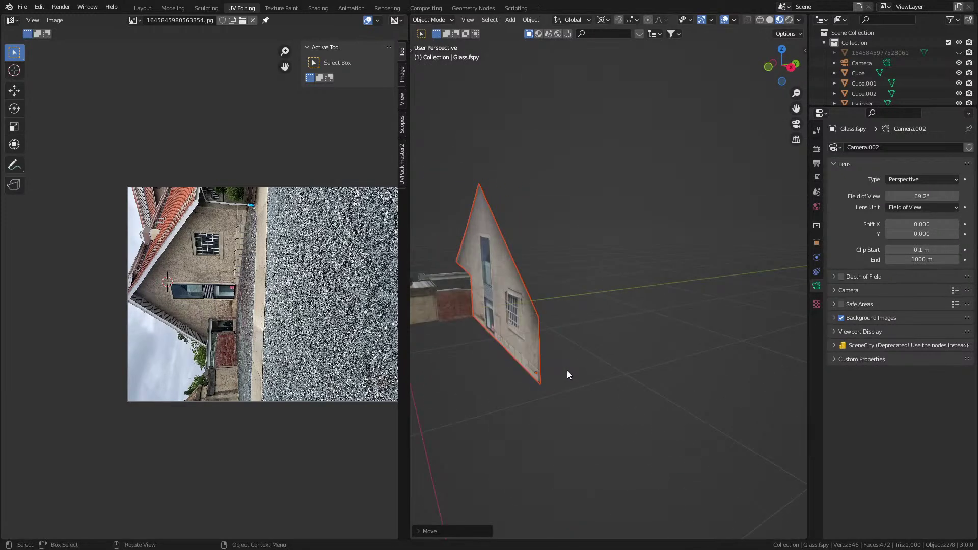
Step: Nudge the wall plane and its camera along the Y axis to meet the end of the brick wall
key(g)
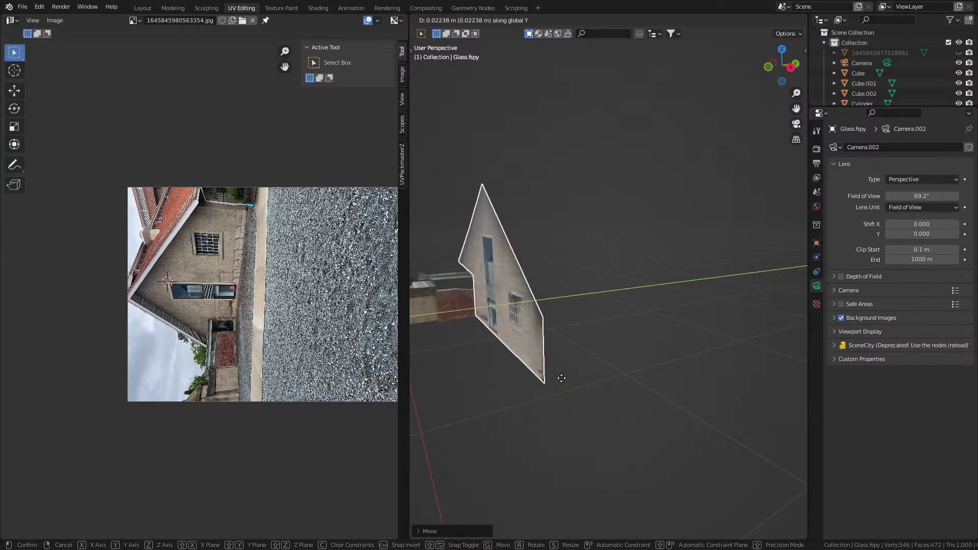
click(573, 383)
middle_drag(573, 383, 613, 395)
scroll(599, 392, down, 4)
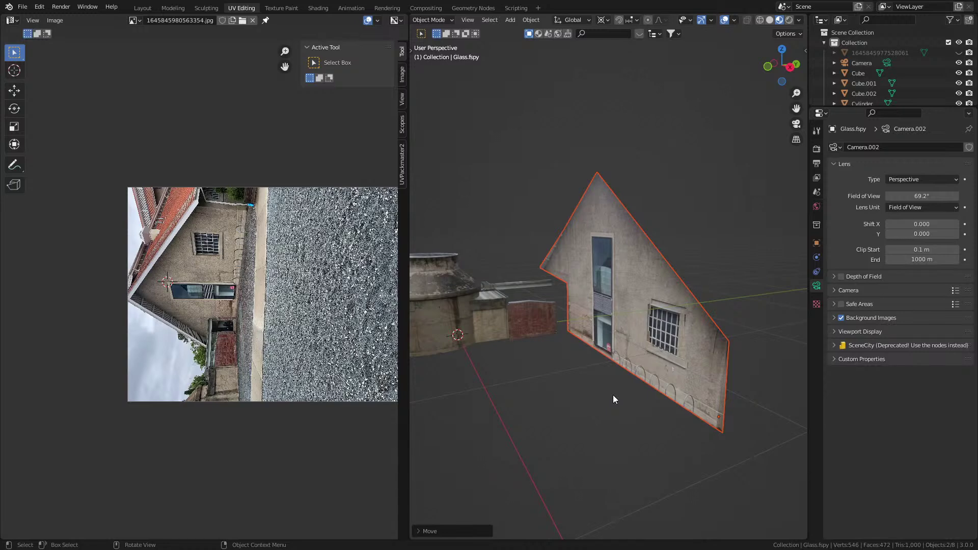
Step: Set the wall plane material's blend mode and shadow mode both to Alpha Hashed
middle_drag(613, 395, 789, 321)
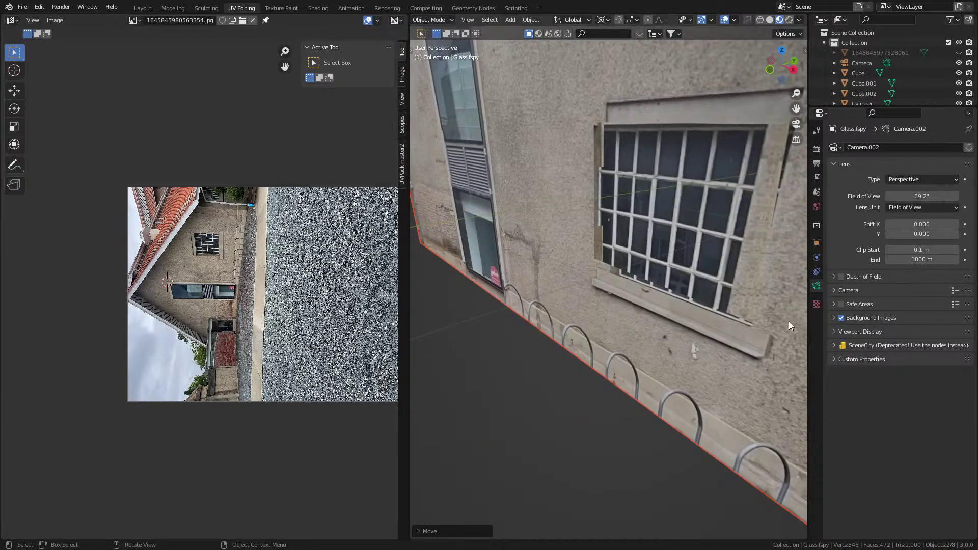
click(778, 203)
click(816, 207)
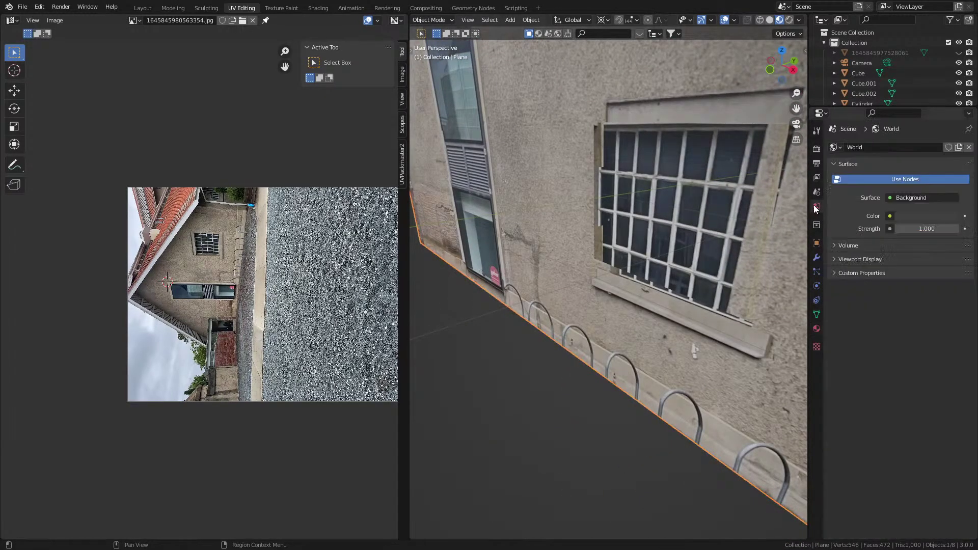
click(817, 329)
scroll(903, 454, down, 10)
click(917, 386)
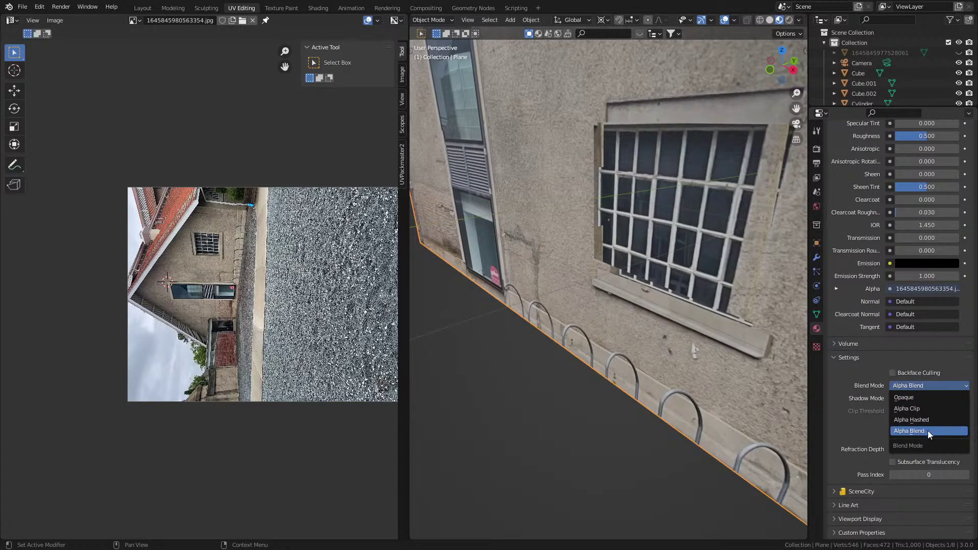
click(911, 419)
click(925, 411)
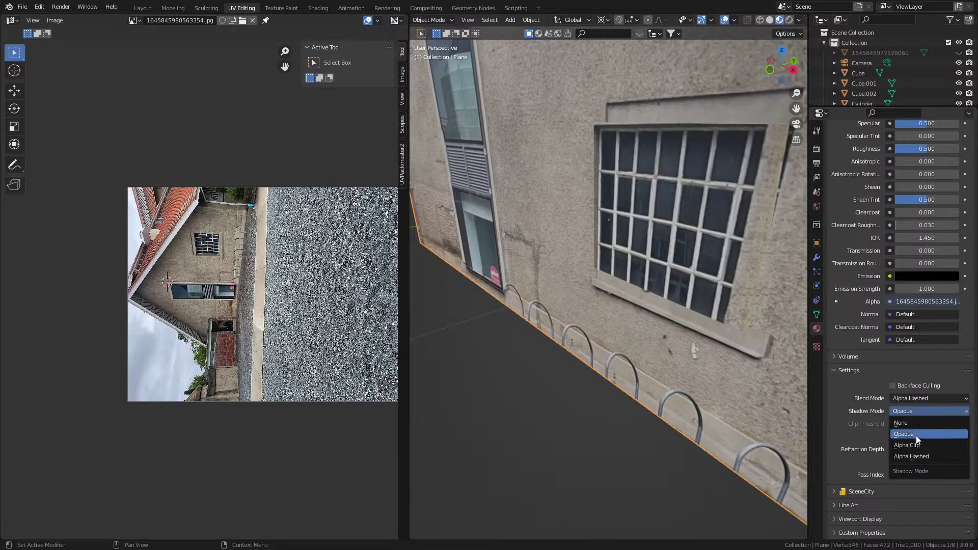
click(912, 456)
Step: Mirror the wall plane and its camera along the global Y axis with a scale factor of -1
middle_drag(604, 431, 637, 334)
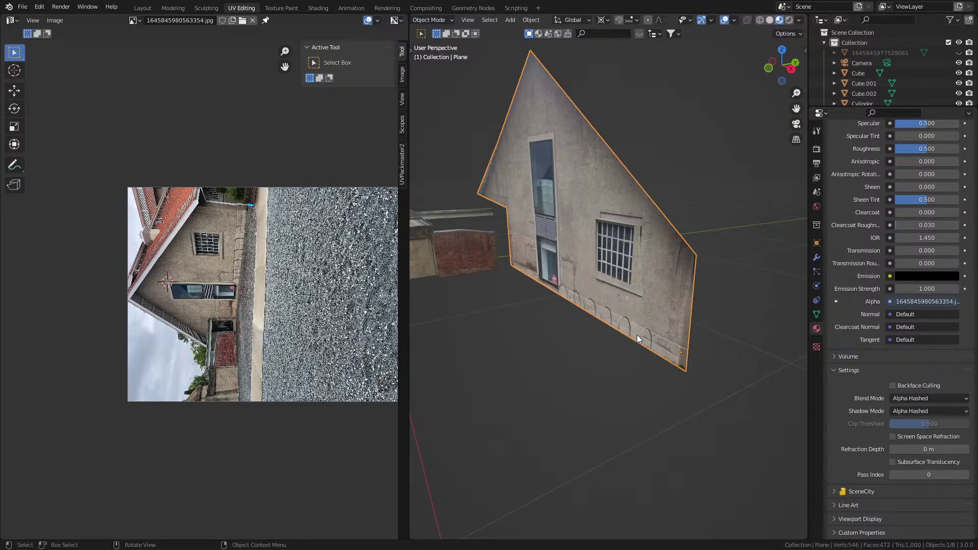
key(shift+s)
click(646, 353)
middle_drag(634, 330, 621, 258)
scroll(626, 255, down, 3)
shift+click(743, 251)
key(s)
key(x)
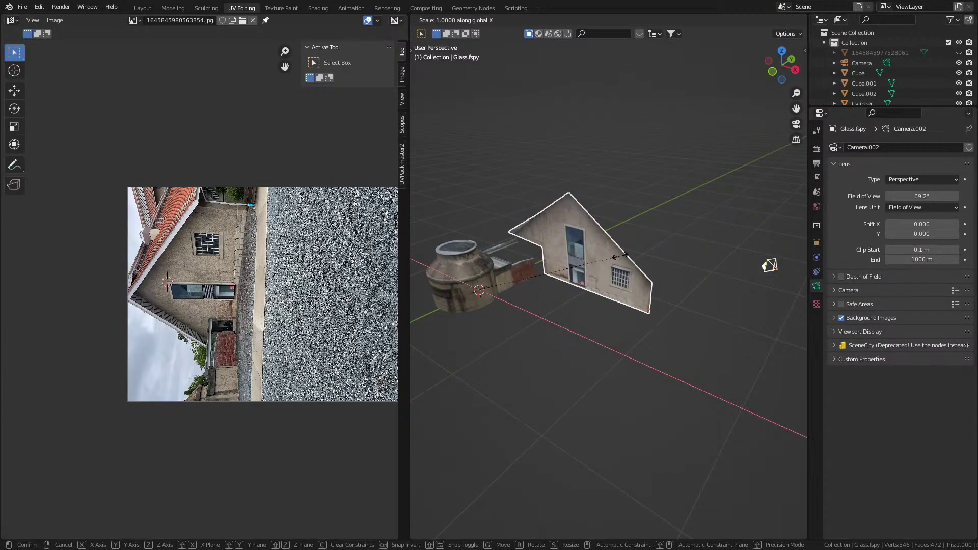
text(y)
text(-1)
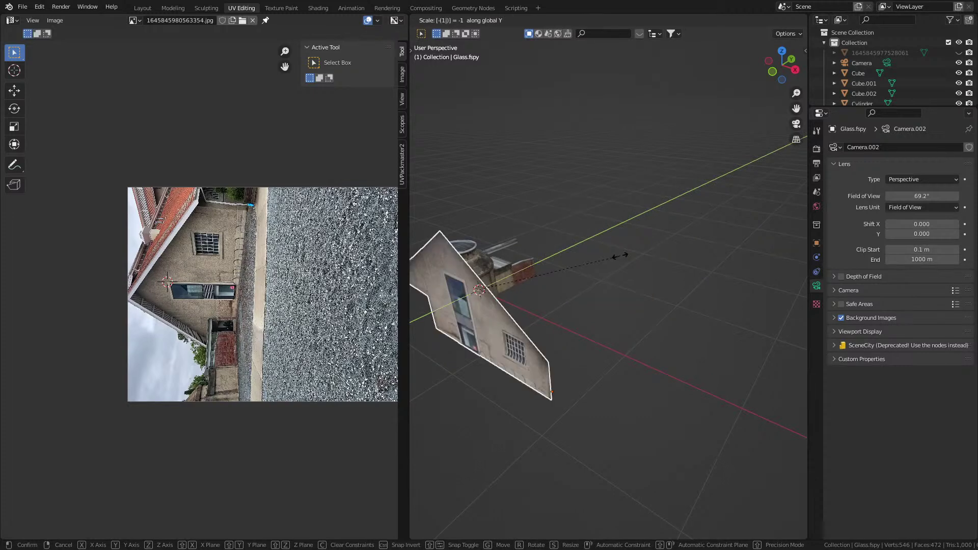
key(Return)
Step: Move the mirrored wall plane and its camera along the Y axis to meet the end of the brick wall
key(g)
key(y)
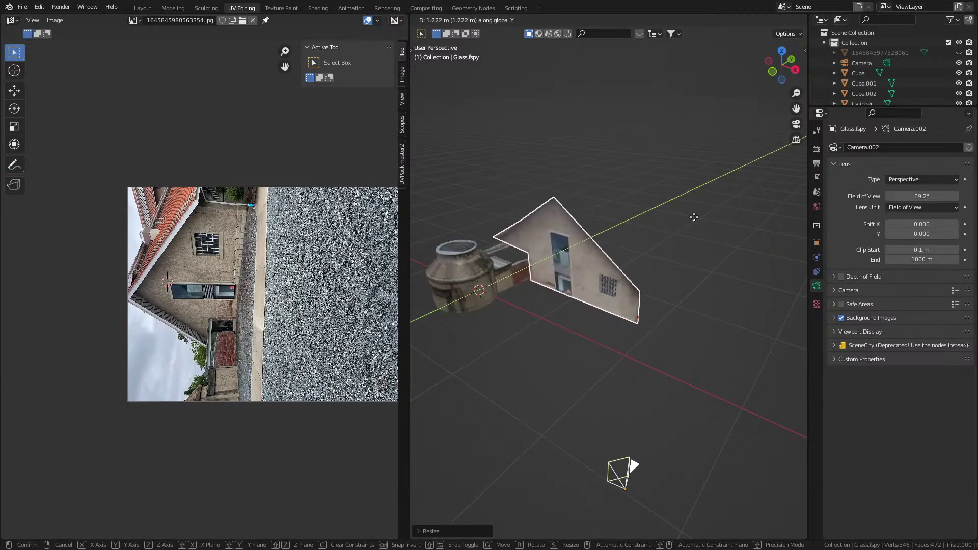
click(540, 290)
scroll(540, 291, up, 5)
mouse_move(569, 283)
middle_down()
mouse_move(491, 277)
mouse_move(594, 274)
mouse_move(628, 258)
mouse_move(527, 276)
mouse_move(507, 291)
mouse_move(644, 273)
mouse_move(629, 259)
mouse_move(564, 288)
middle_up()
scroll(636, 265, down, 4)
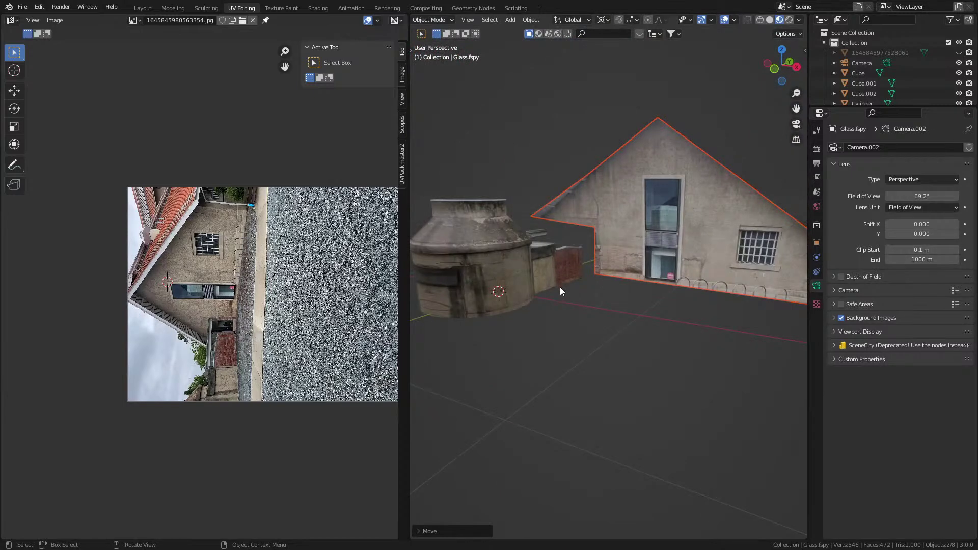
scroll(636, 340, down, 4)
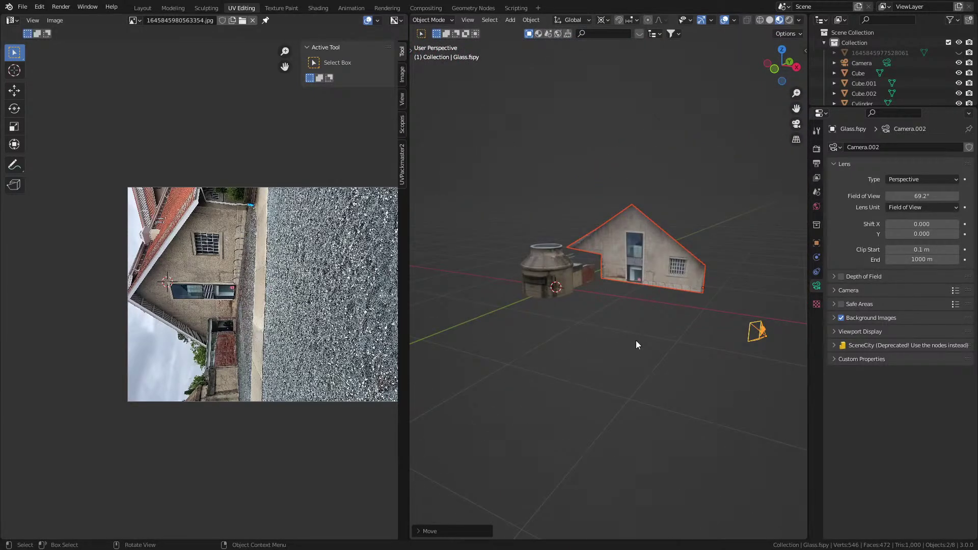
Step: Move and slightly rotate only the wall plane in its camera view to line it up with the gable in the photo
key(KP_0)
scroll(636, 341, up, 2)
scroll(567, 293, down, 2)
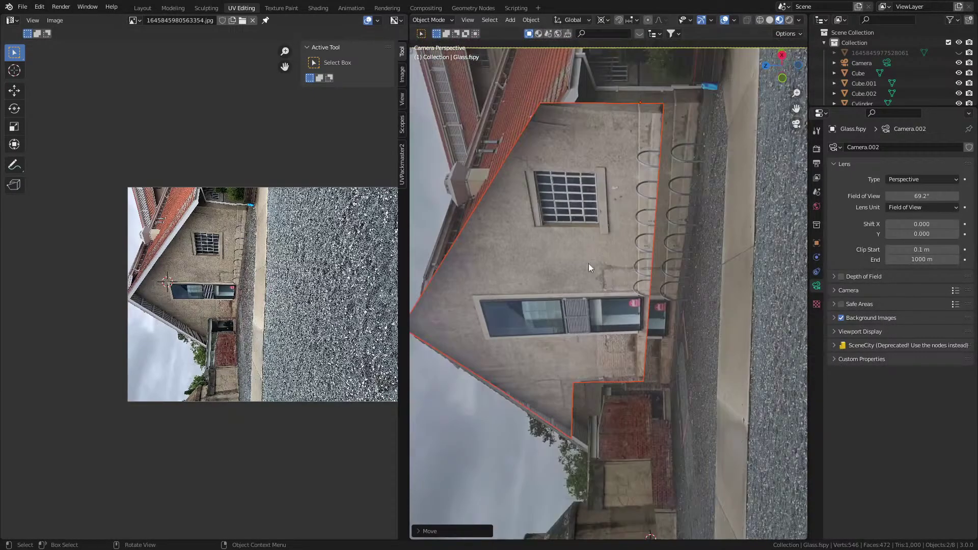
click(632, 244)
key(g)
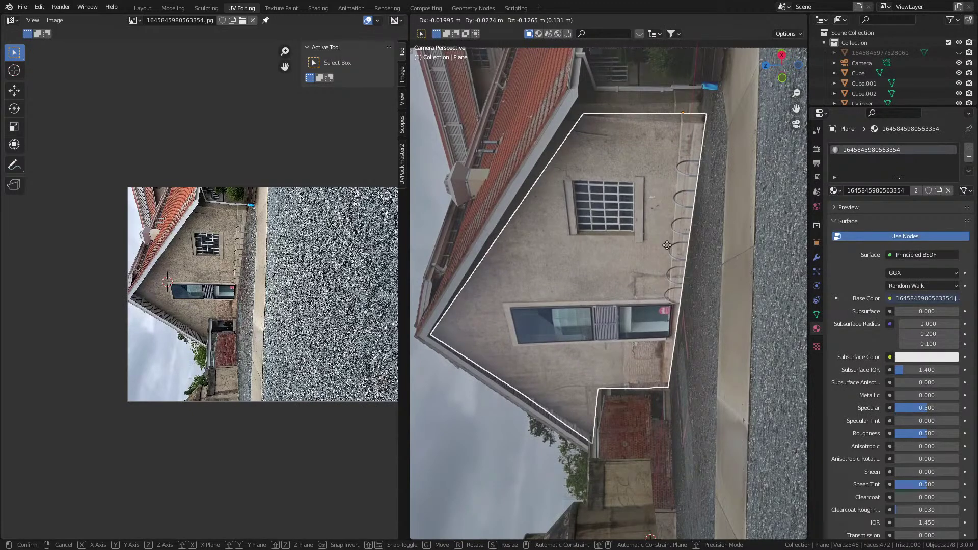
click(668, 244)
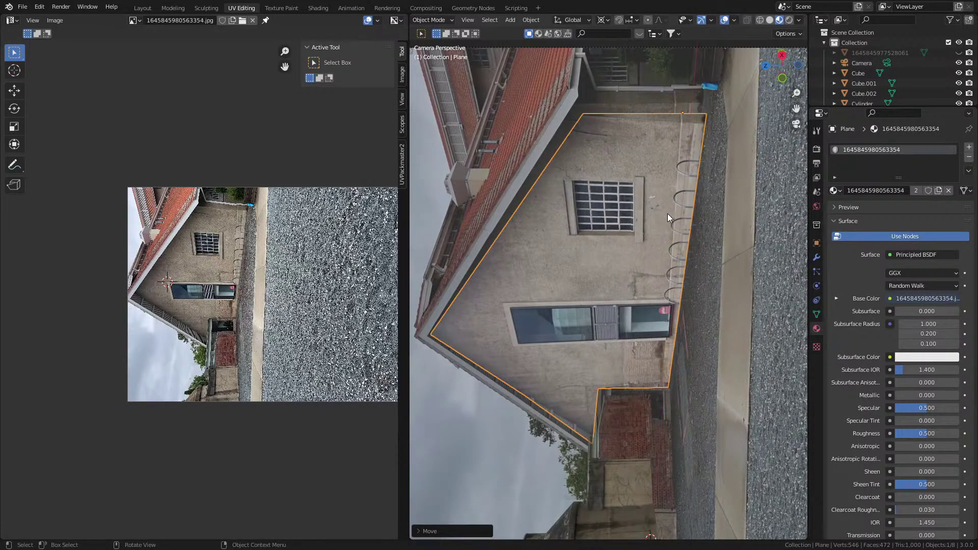
key(r)
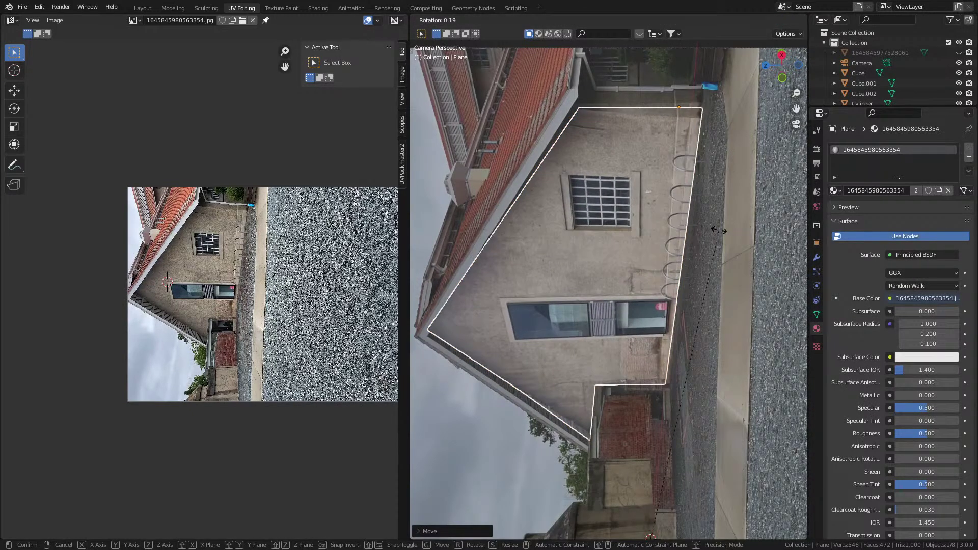
click(712, 224)
key(g)
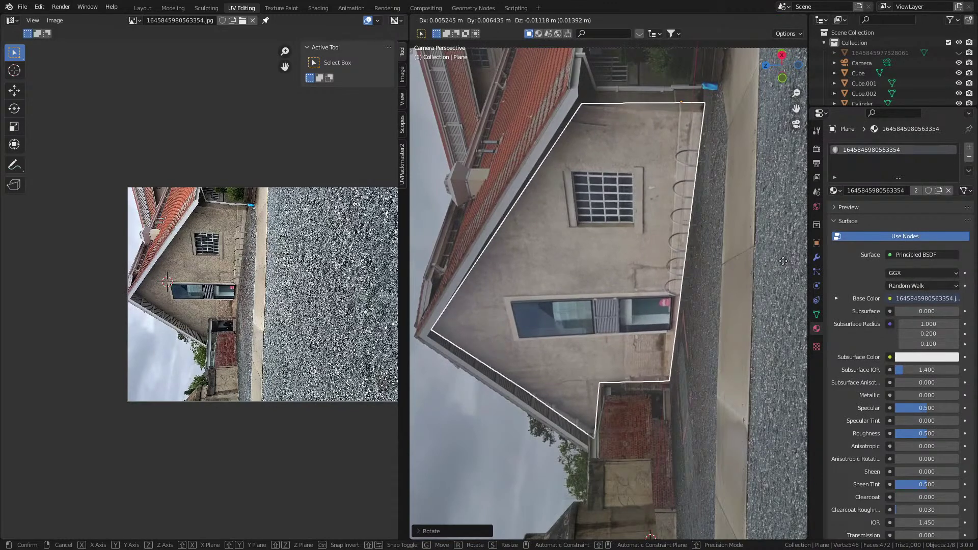
click(677, 294)
key(KP_0)
Step: Extrude the wall's sloping roof edges along the Y axis toward the tower side, and extrude them once more in place
middle_drag(677, 291, 697, 329)
key(KP_3)
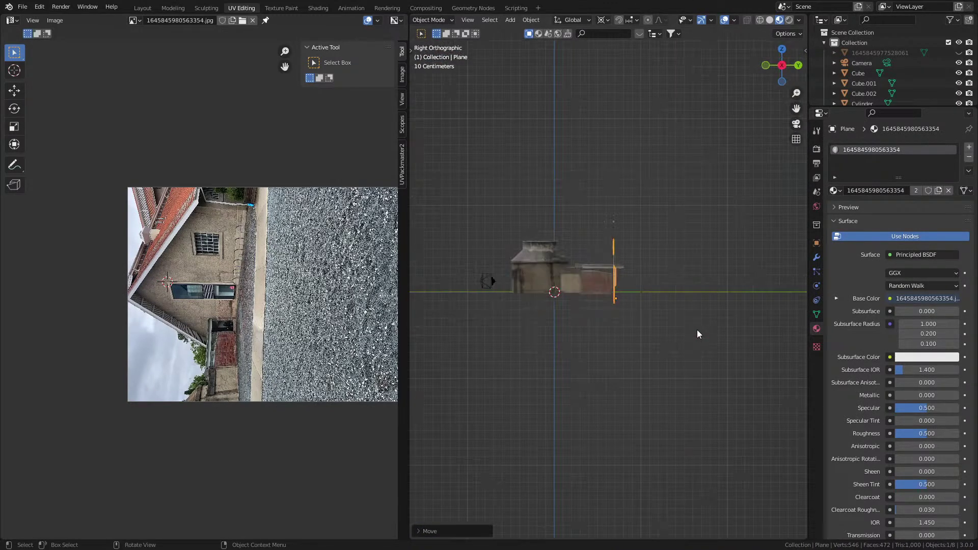
key(Home)
middle_drag(460, 290, 665, 232)
key(Tab)
alt+click(680, 174)
scroll(713, 228, down, 1)
middle_drag(665, 231, 646, 242)
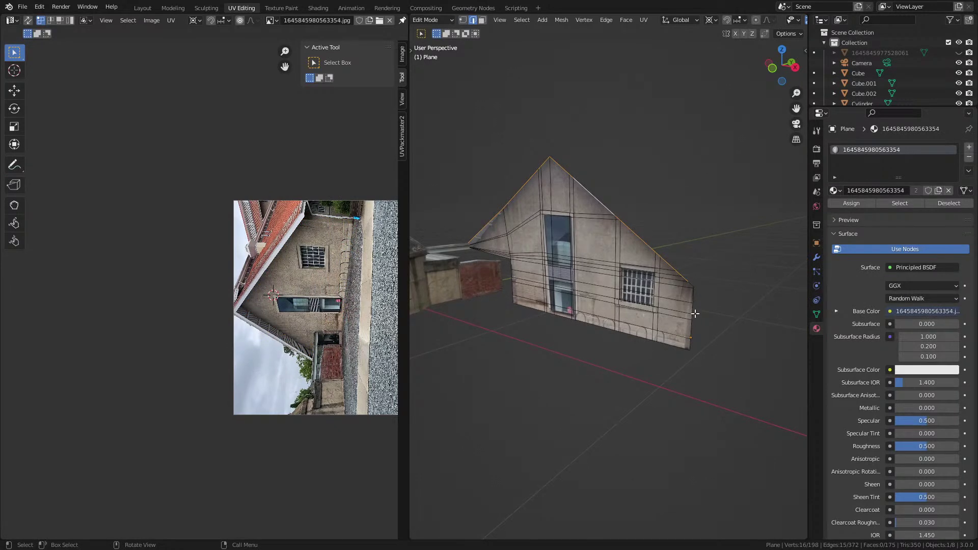
scroll(696, 314, up, 6)
shift+click(600, 316)
scroll(596, 308, down, 5)
middle_drag(596, 308, 624, 289)
key(e)
key(y)
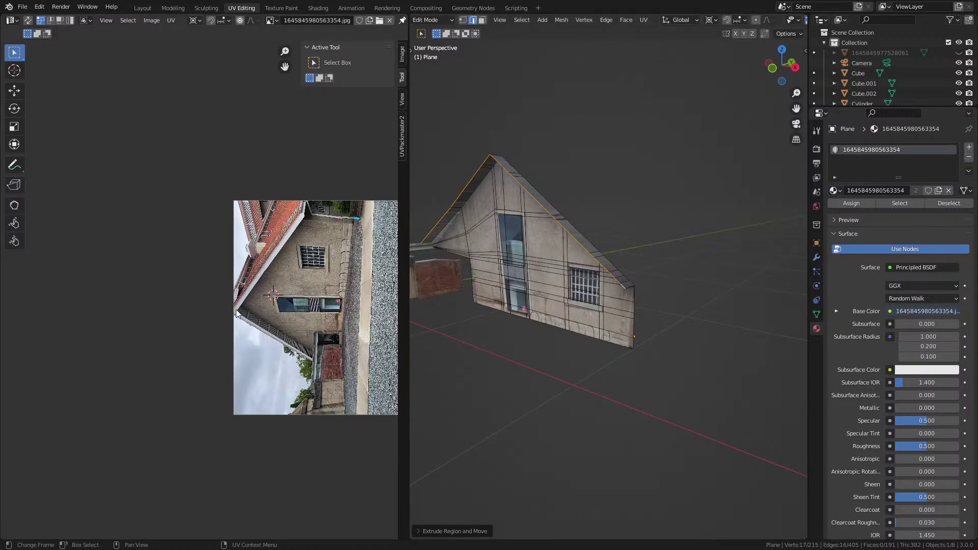
key(e)
key(Escape)
Step: Try to offset the extruded roof edges outward with Shrink/Fatten and a move in the front view
key(alt+s)
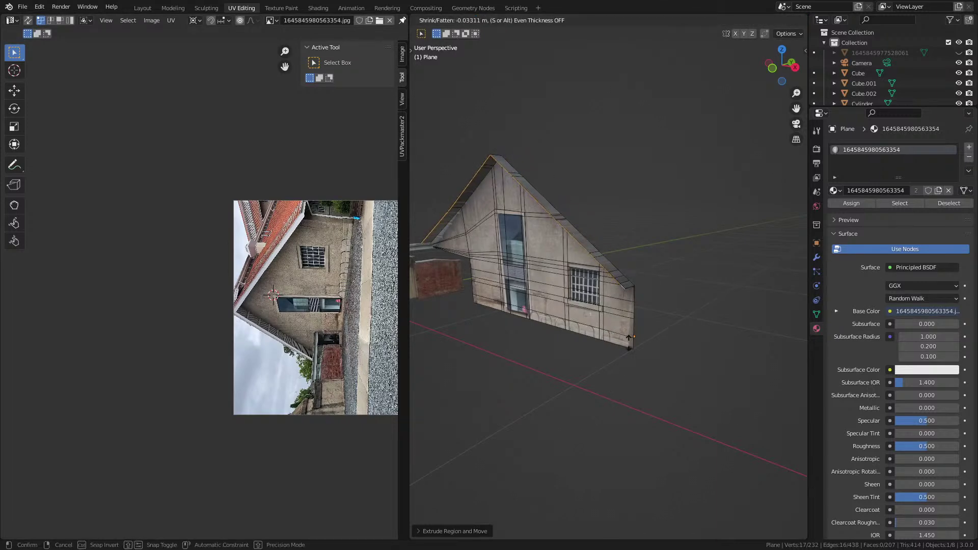
click(725, 133)
middle_drag(725, 132, 683, 240)
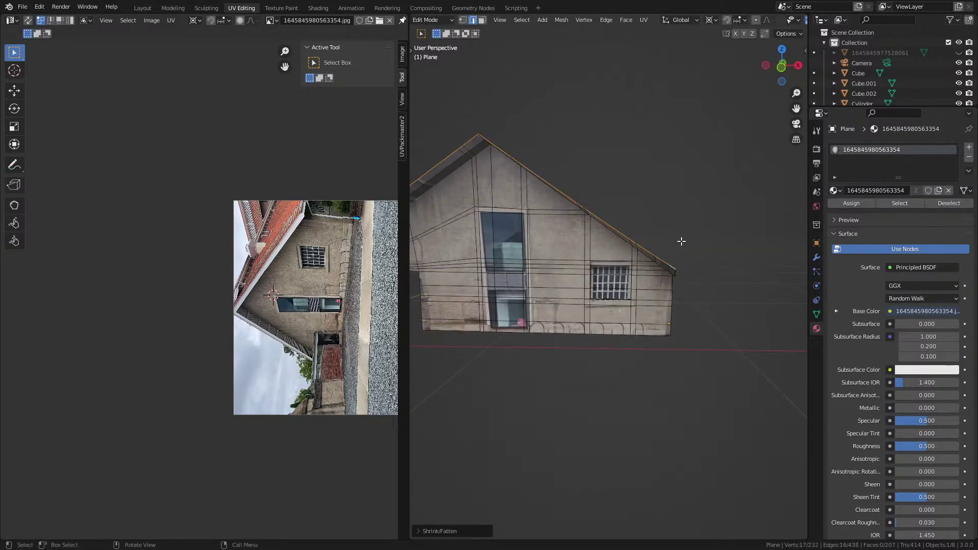
key(KP_7)
key(KP_1)
key(g)
click(714, 251)
key(r)
key(Escape)
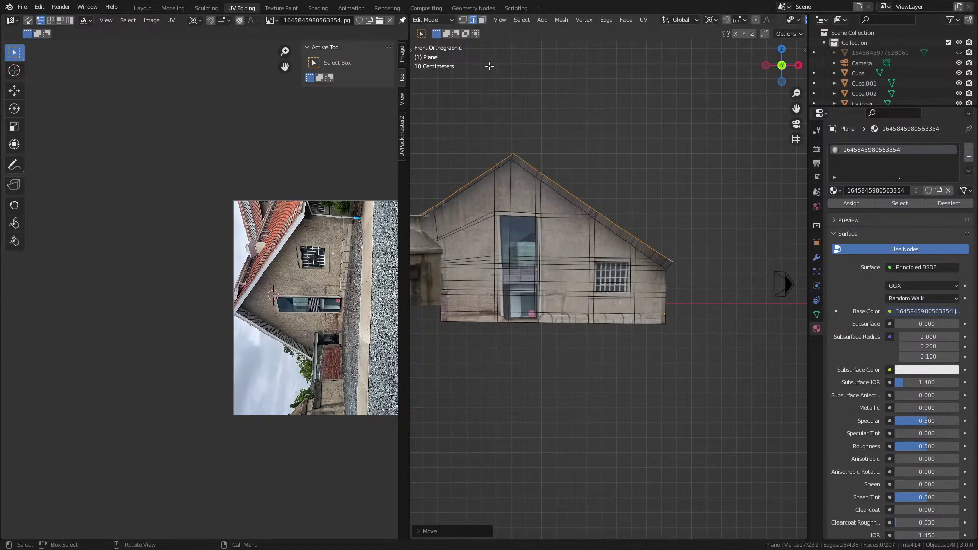
key(ctrl+z)
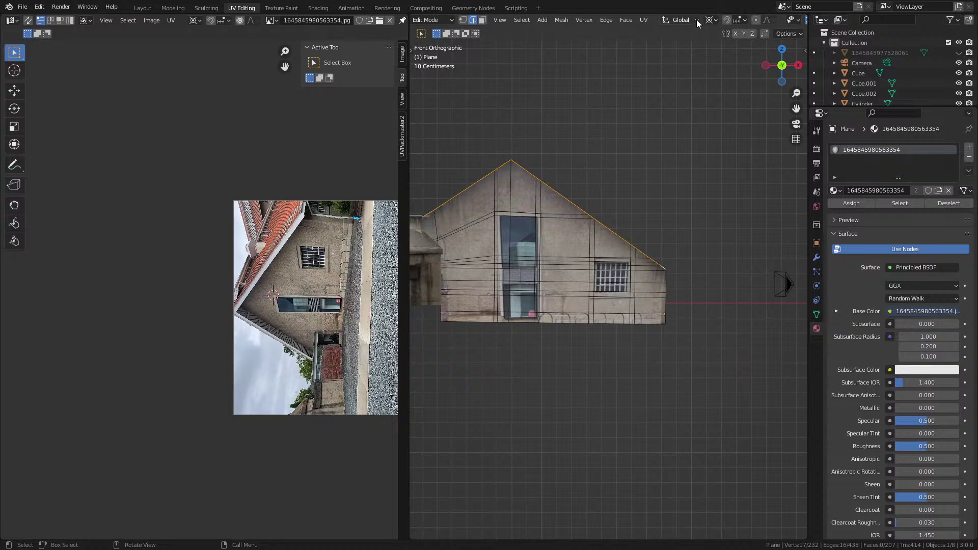
Step: Set the 3D viewport's transform pivot point to Median Point
click(710, 20)
click(734, 65)
key(e)
right_click(640, 306)
key(alt+s)
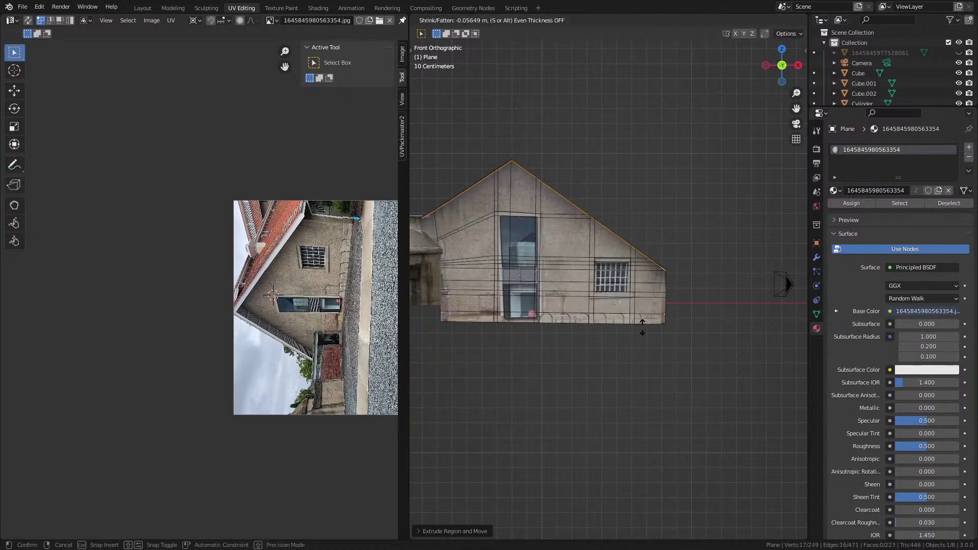
right_click(720, 127)
key(ctrl+z)
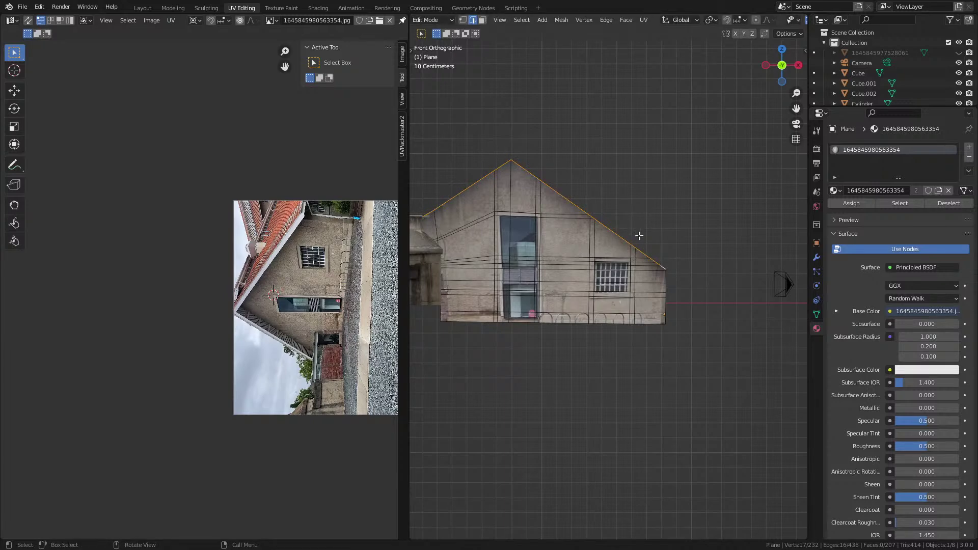
Step: Scale the extruded roof edges up slightly and raise them above the gable in the front view to form a border band
middle_drag(632, 288, 545, 270)
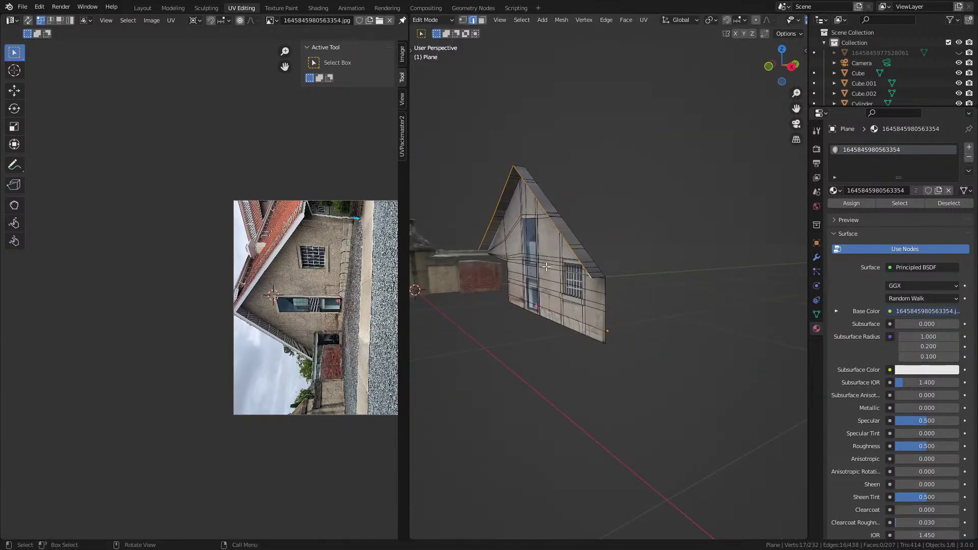
key(KP_3)
key(KP_1)
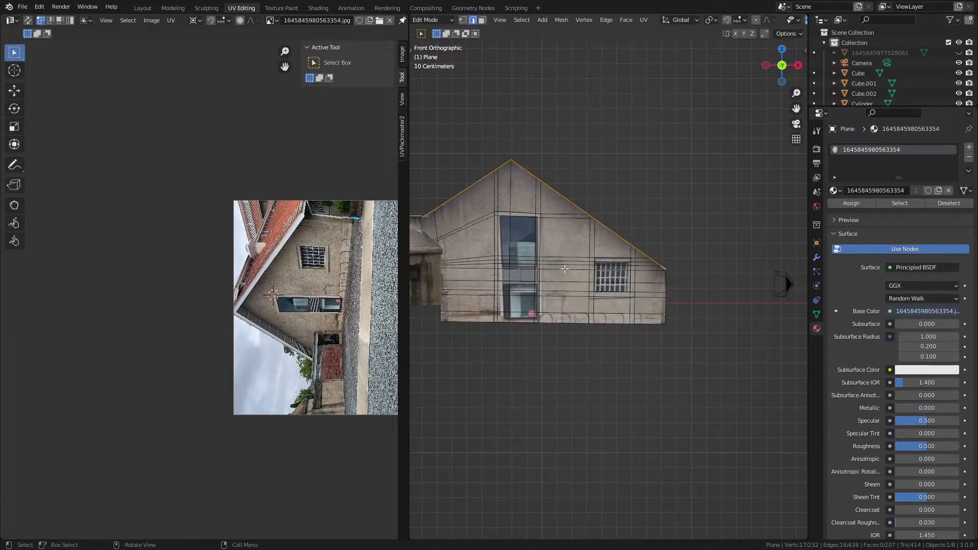
key(s)
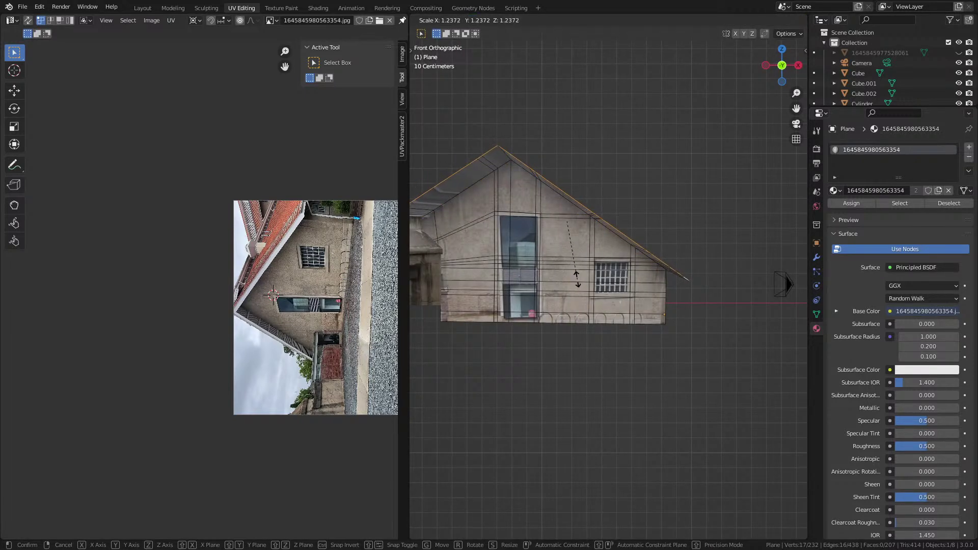
click(571, 270)
key(g)
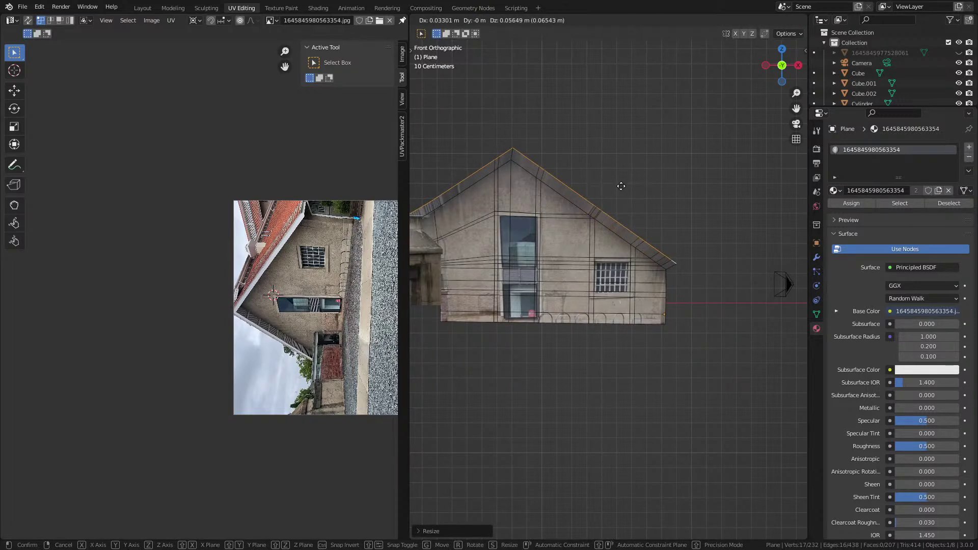
click(608, 180)
Step: Extrude the band's outer edges along the Y axis to form the roof's upper surface
middle_drag(606, 181, 685, 294)
key(e)
key(y)
click(576, 213)
key(Tab)
key(Tab)
Step: Select the face loop of the front roof band and unwrap it with Project from View in the front view
middle_drag(588, 282, 599, 247)
scroll(612, 309, up, 3)
alt+click(566, 219)
mouse_move(600, 295)
middle_down()
mouse_move(657, 298)
mouse_move(612, 296)
middle_up()
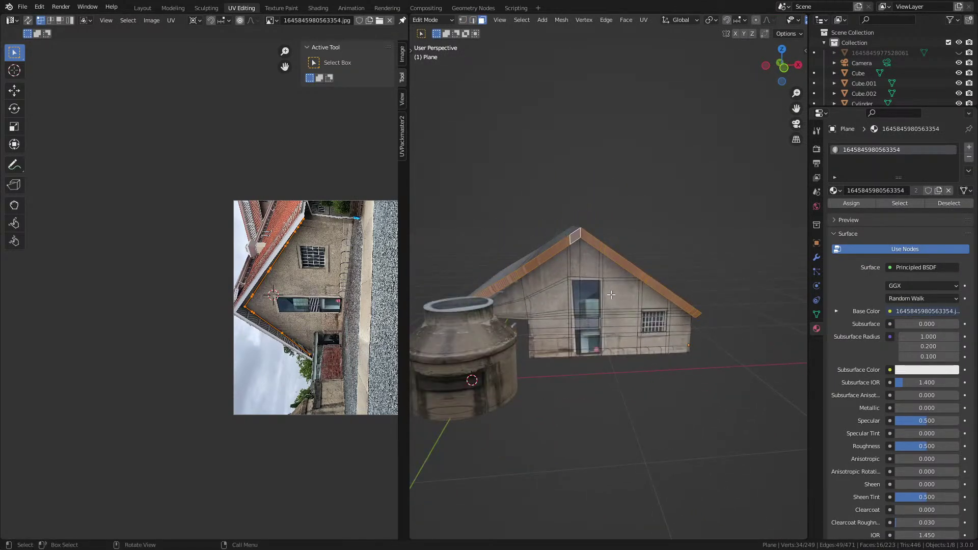
key(KP_1)
key(u)
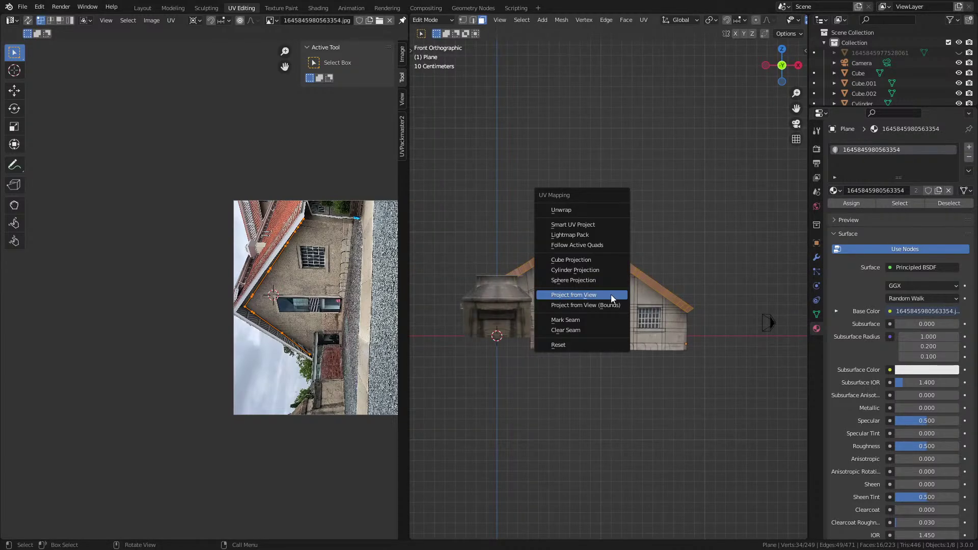
click(610, 295)
Step: Move the roof band's UVs onto the house in the photo and rotate them toward the roofline's direction
scroll(331, 311, up, 3)
middle_drag(332, 319, 261, 328)
key(g)
click(258, 308)
key(r)
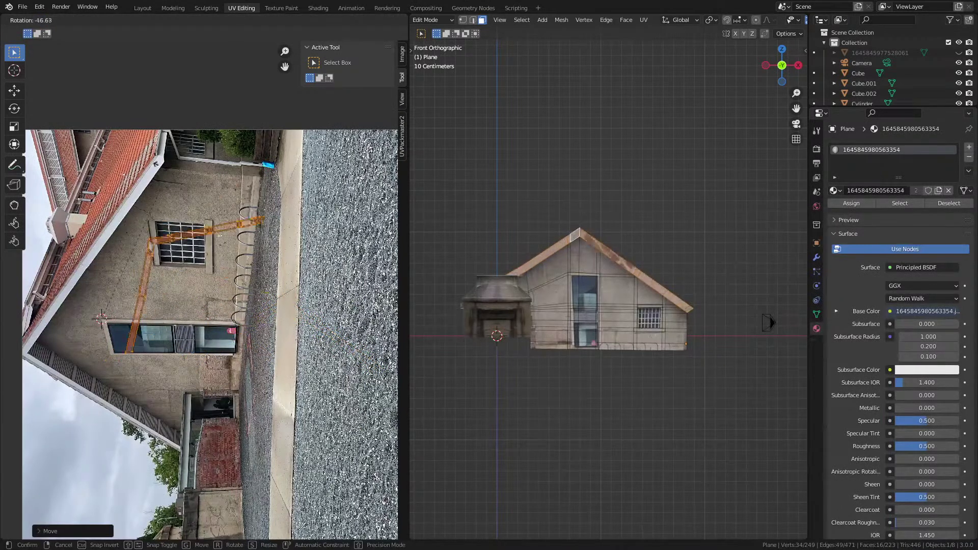
click(155, 170)
Step: Set the UV editor's pivot to Median Point and rotate the roof band's UVs to run parallel to the white roof trim
middle_drag(157, 169, 256, 221)
click(196, 20)
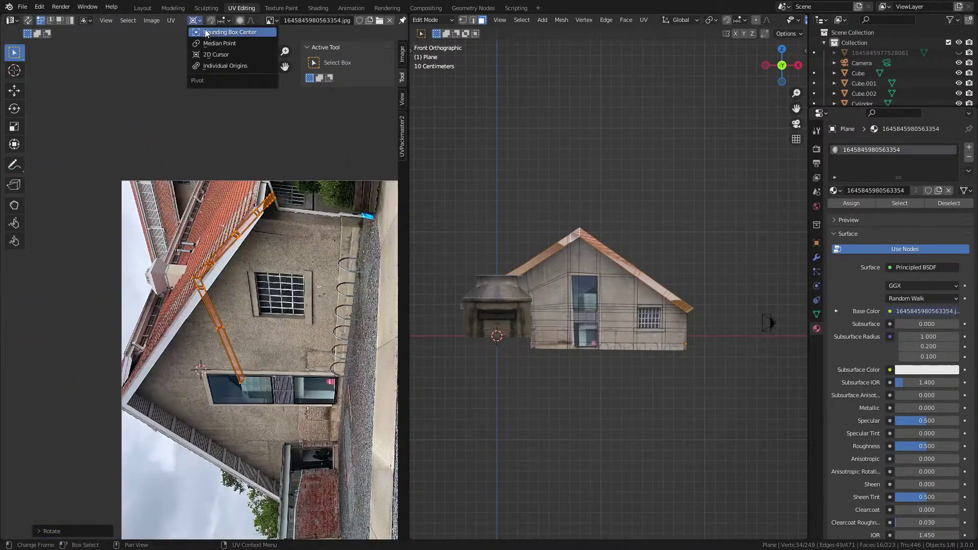
click(216, 53)
click(201, 23)
click(219, 44)
middle_drag(240, 171, 250, 150)
key(r)
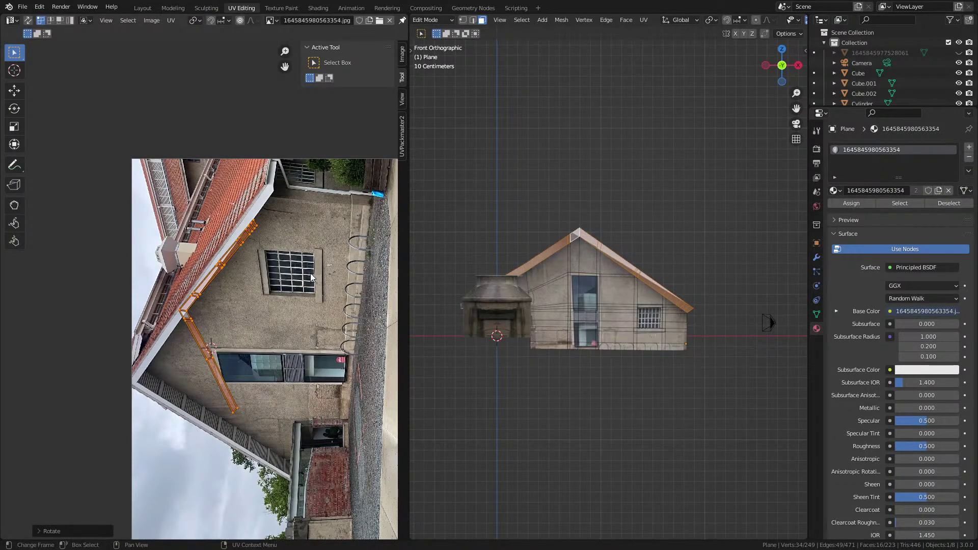
scroll(196, 315, up, 4)
click(341, 293)
Step: Shift and finely rotate the roof band's UVs so the long slope lies on the white roof trim
key(g)
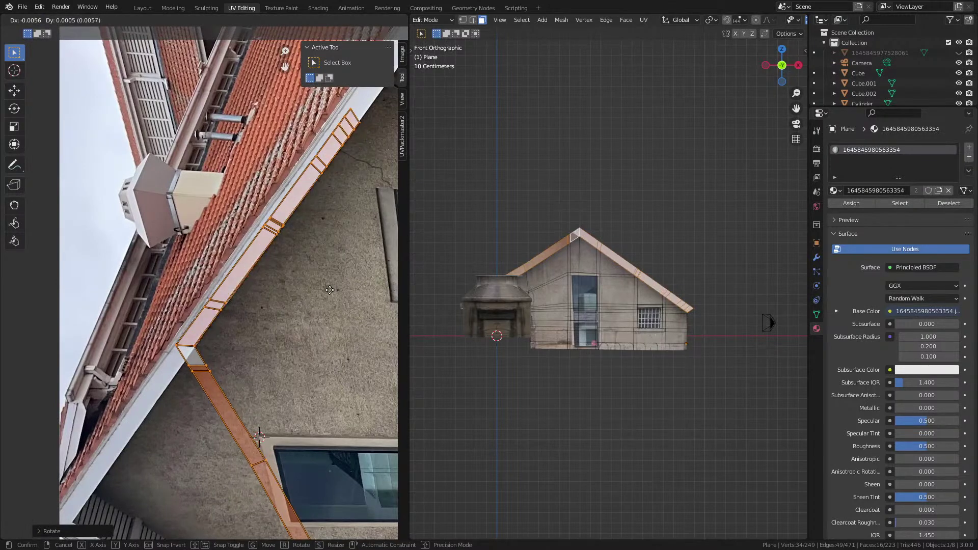
click(328, 292)
key(r)
click(355, 286)
Step: Try to detach the short slope's UVs at the roof peak and move that strip
key(2)
click(193, 351)
key(v)
click(213, 382)
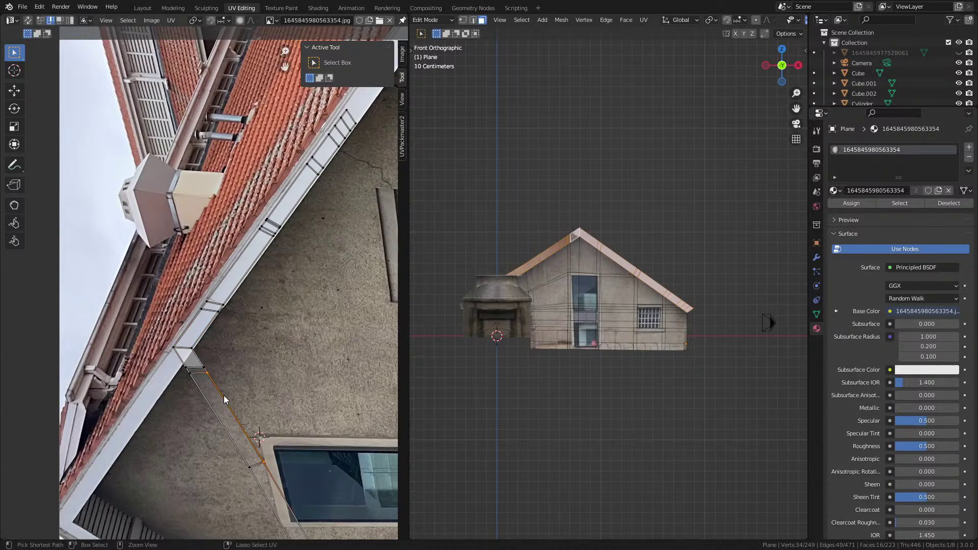
key(ctrl+z)
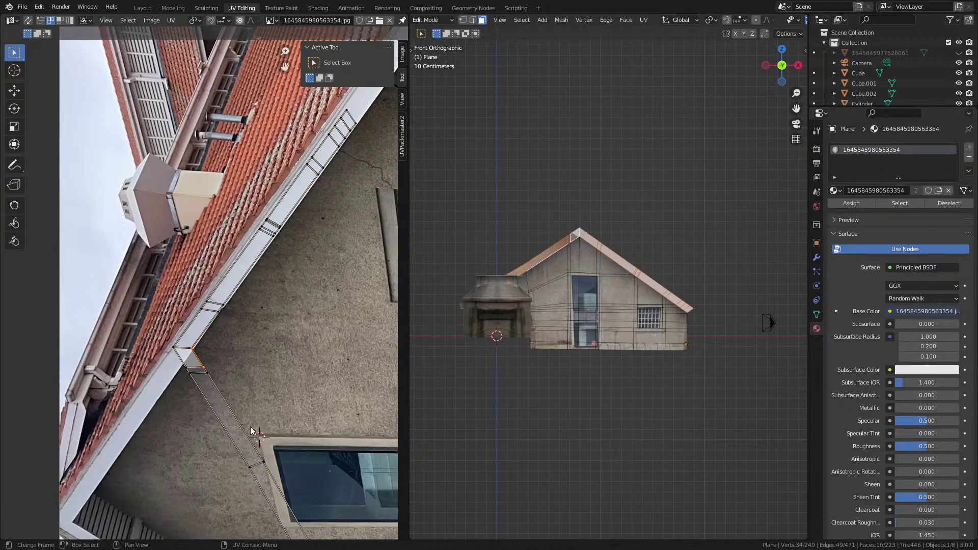
scroll(252, 431, down, 2)
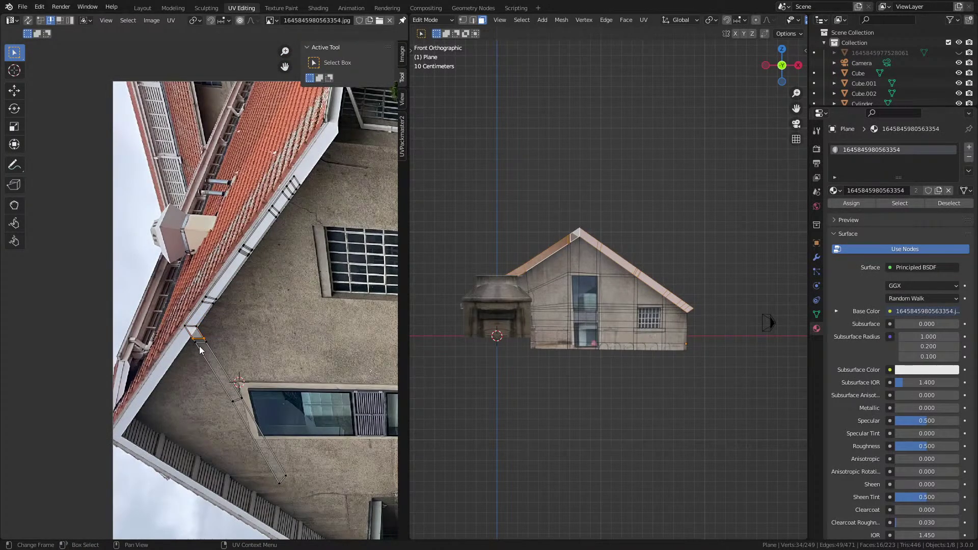
shift+click(284, 480)
ctrl+shift+click(286, 481)
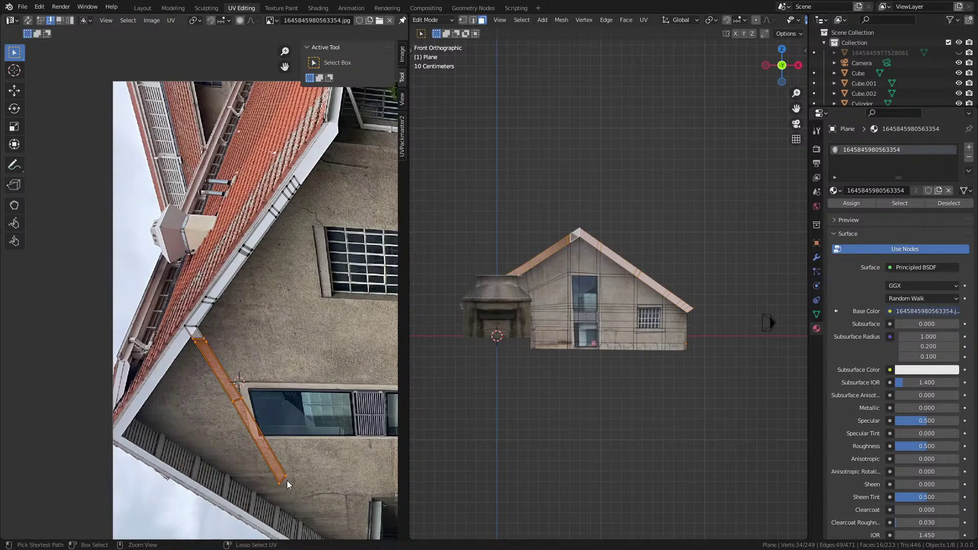
key(g)
right_click(270, 442)
Step: Split the roof band's UVs at the peak edge between the long and short slopes
middle_drag(270, 442, 289, 387)
scroll(286, 374, up, 6)
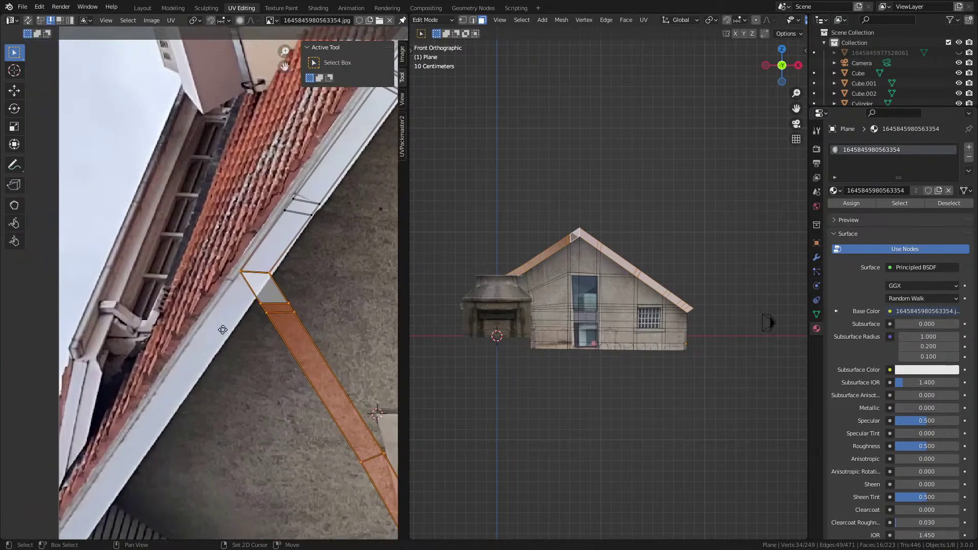
middle_drag(380, 332, 182, 299)
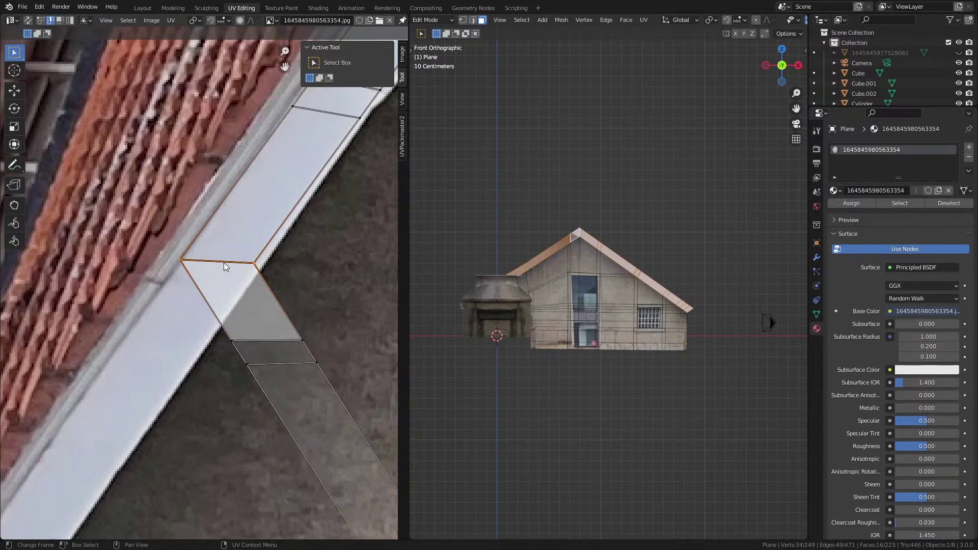
click(206, 280)
key(g)
click(203, 278)
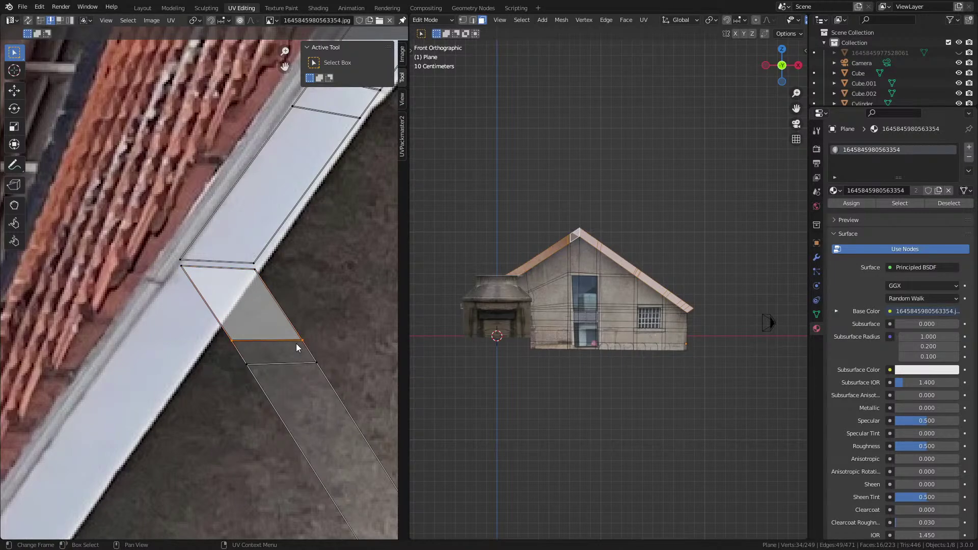
Step: Select the short slope's linked UVs, then rotate and move them over the white roof trim in the photo
key(l)
scroll(352, 400, down, 5)
key(r)
click(243, 405)
key(g)
click(244, 337)
key(r)
click(244, 336)
Step: Shift, scale and finely rotate the short slope's UVs to fit within the white roof trim
middle_drag(266, 322, 292, 315)
scroll(293, 316, up, 3)
key(g)
click(326, 317)
key(r)
click(345, 329)
key(s)
click(325, 331)
key(g)
click(315, 342)
key(r)
click(364, 348)
Step: Select the face loop on the underside of the roof overhang and unwrap it with Project from View in the top view
middle_drag(509, 352, 538, 389)
key(Tab)
scroll(533, 312, up, 5)
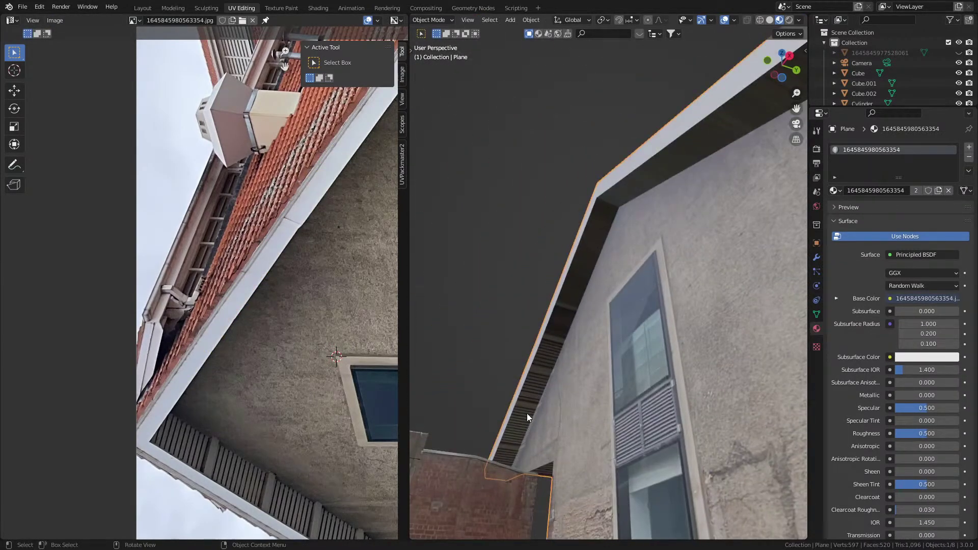
middle_drag(575, 233, 599, 245)
key(Tab)
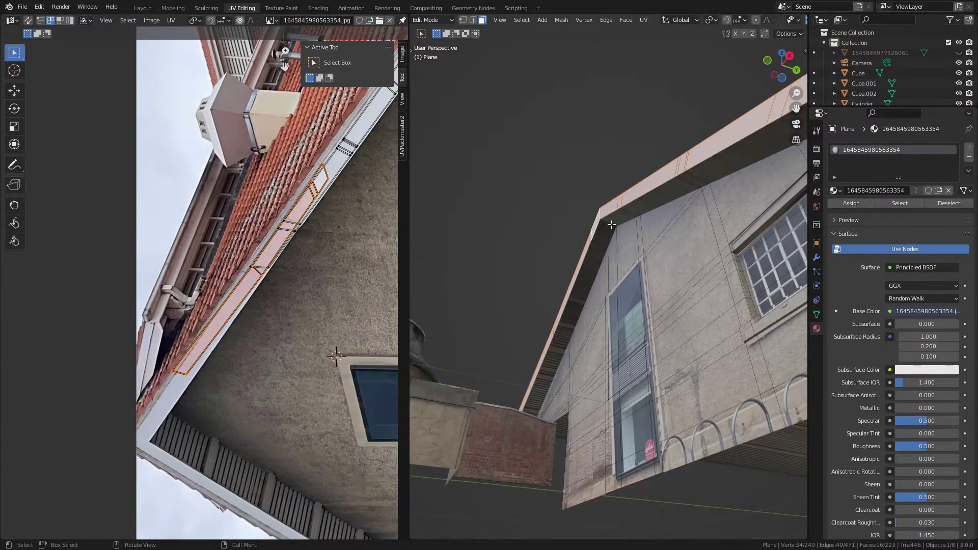
alt+click(611, 224)
scroll(641, 227, down, 4)
middle_drag(668, 317, 637, 352)
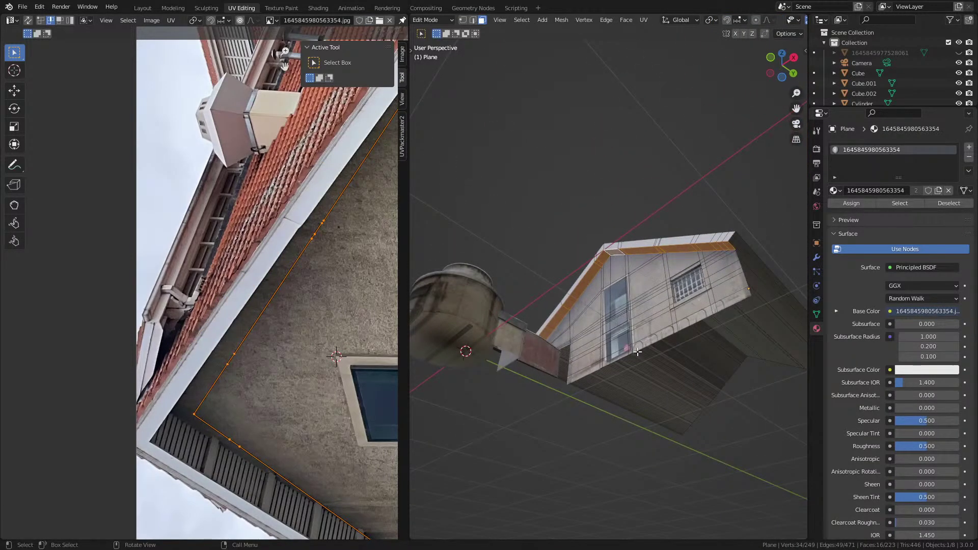
key(KP_7)
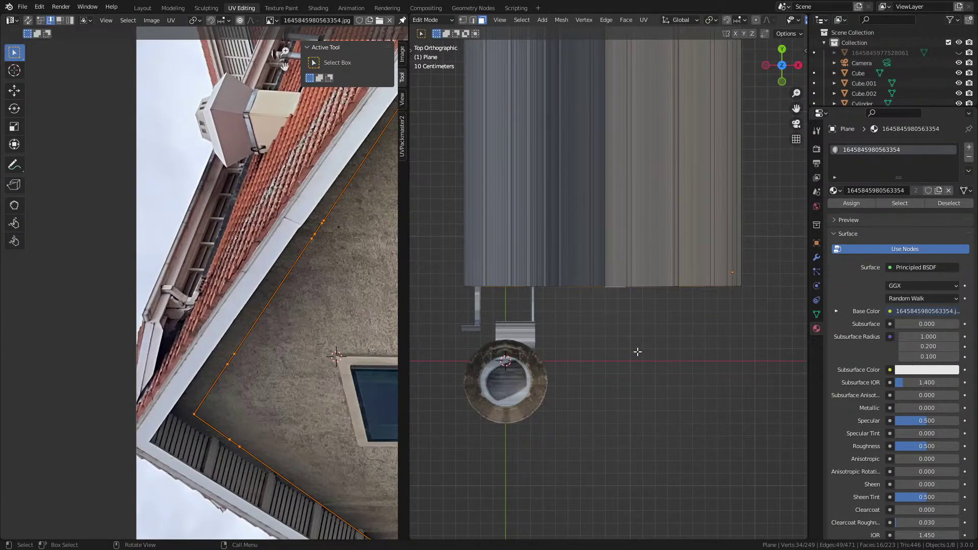
key(u)
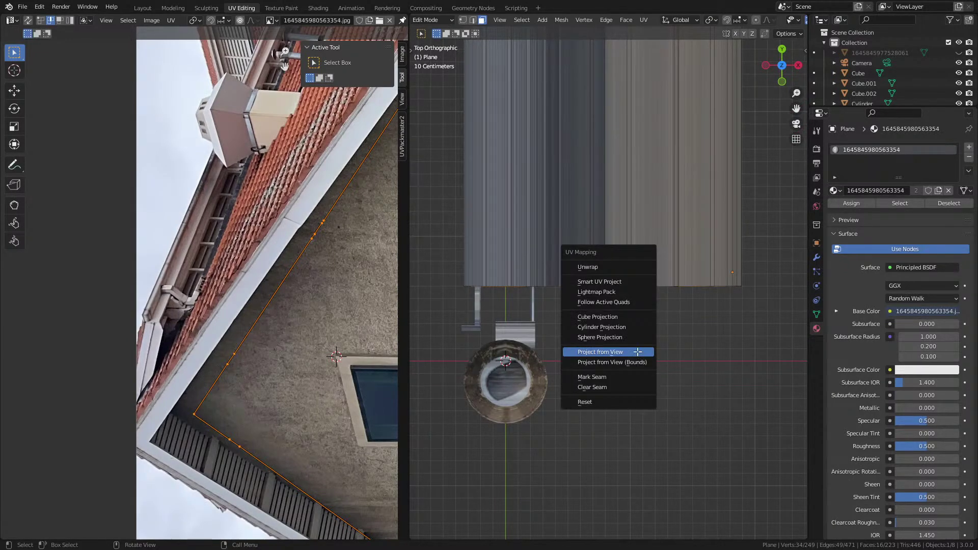
click(638, 351)
Step: Move the underside strip's UVs over the house in the photo and rotate them toward the slatted soffit's slope
scroll(611, 355, down, 3)
scroll(276, 402, down, 5)
middle_drag(286, 400, 215, 334)
scroll(348, 328, up, 3)
key(g)
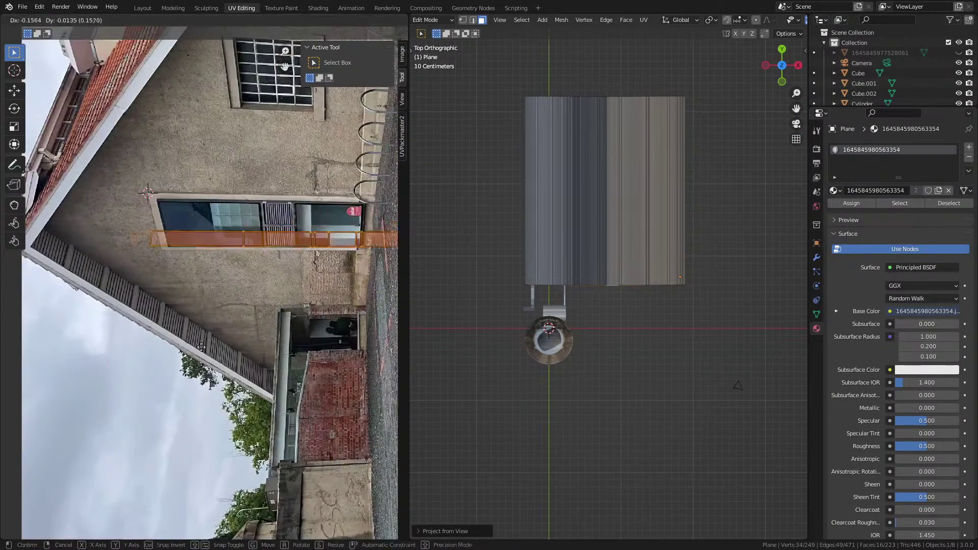
click(105, 375)
key(r)
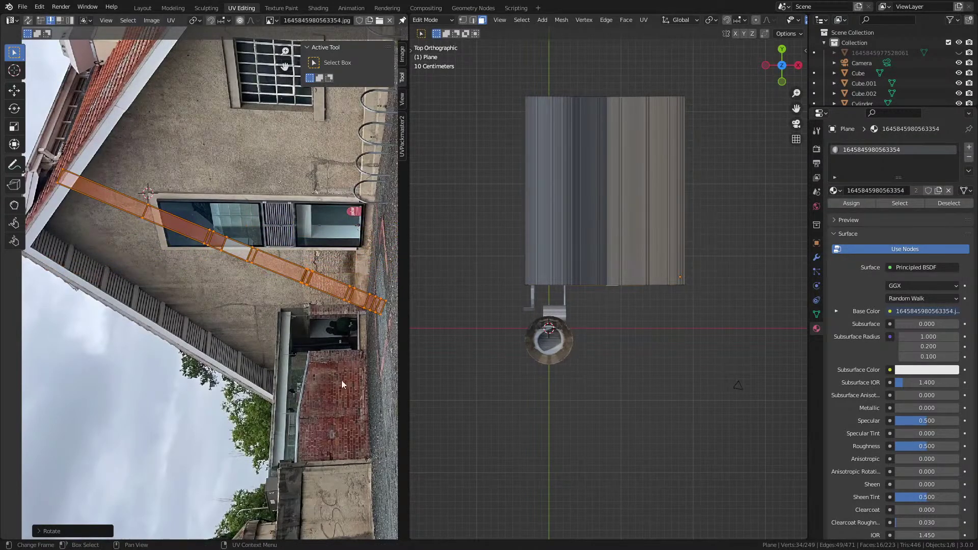
Step: Move and scale the underside strip's UVs to fit the dark slatted soffit in the photo
key(g)
click(336, 395)
key(s)
click(305, 402)
key(g)
click(239, 374)
key(s)
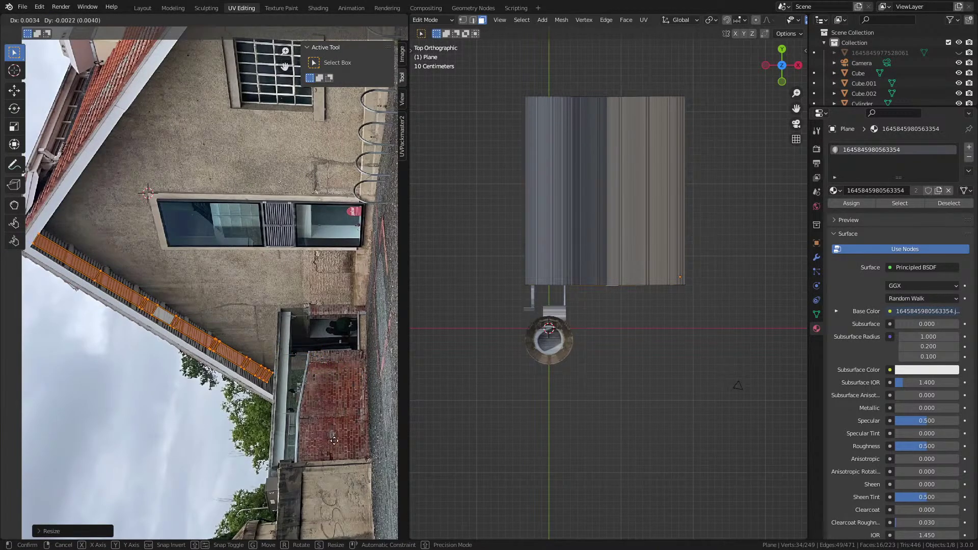
click(377, 445)
key(s)
click(354, 432)
key(g)
click(345, 428)
Step: Select the long wall-side edge loop of the soffit's UVs and shift it to fit the slats
scroll(655, 334, down, 2)
middle_drag(655, 334, 543, 42)
scroll(543, 42, up, 6)
key(Tab)
middle_drag(527, 251, 565, 192)
key(Tab)
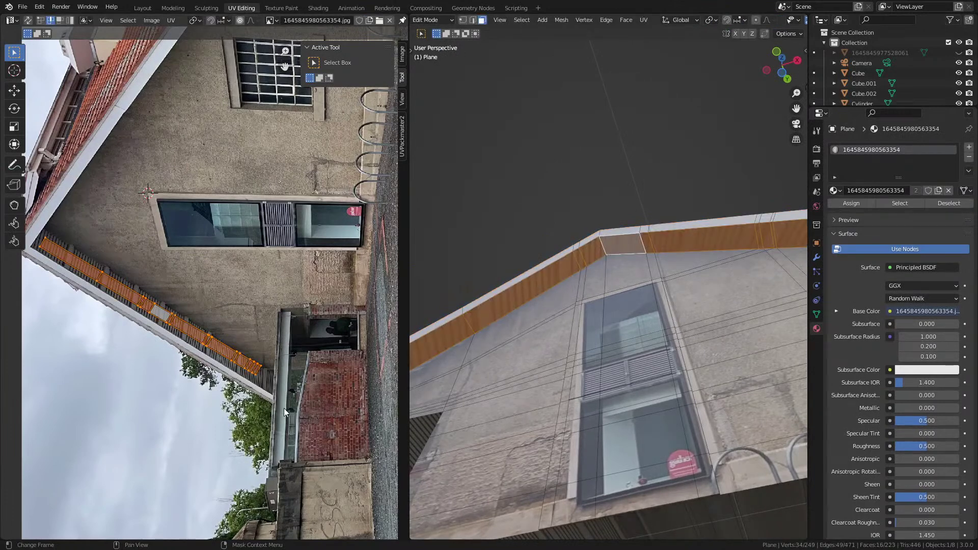
alt+click(223, 344)
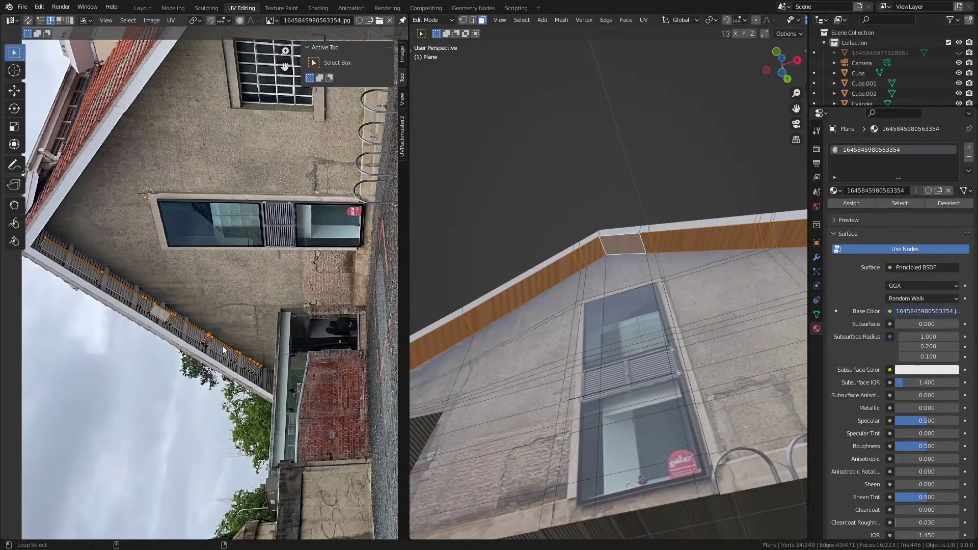
key(g)
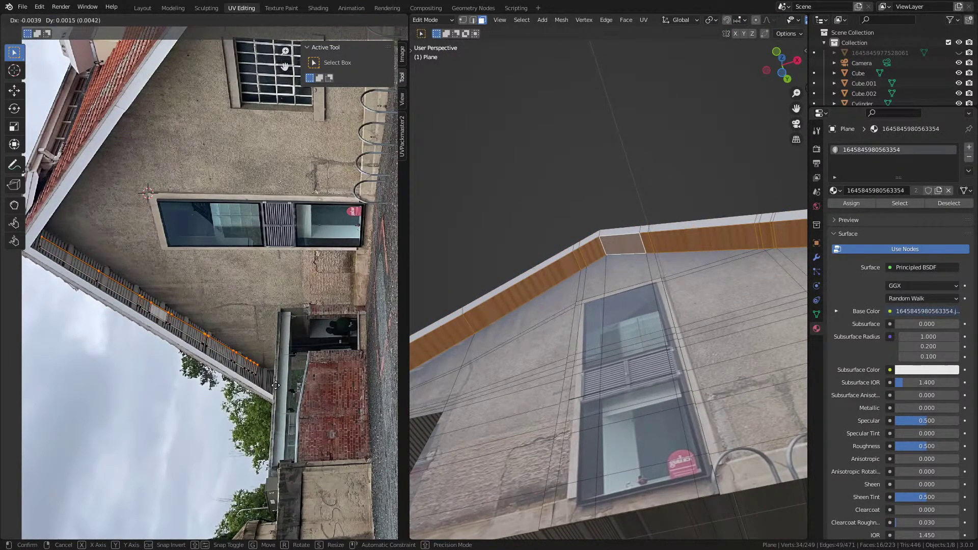
click(275, 385)
Step: Add a loop cut running along the roof overhang
scroll(275, 385, down, 1)
key(Tab)
middle_drag(613, 404, 511, 387)
middle_drag(757, 382, 616, 229)
key(Tab)
key(ctrl+r)
click(623, 215)
Step: Select the face loop on the overhang's underside and move it along the Z axis
key(3)
key(2)
alt+click(641, 200)
right_click(618, 258)
click(618, 255)
key(alt+a)
alt+click(625, 241)
middle_drag(625, 241, 661, 379)
key(e)
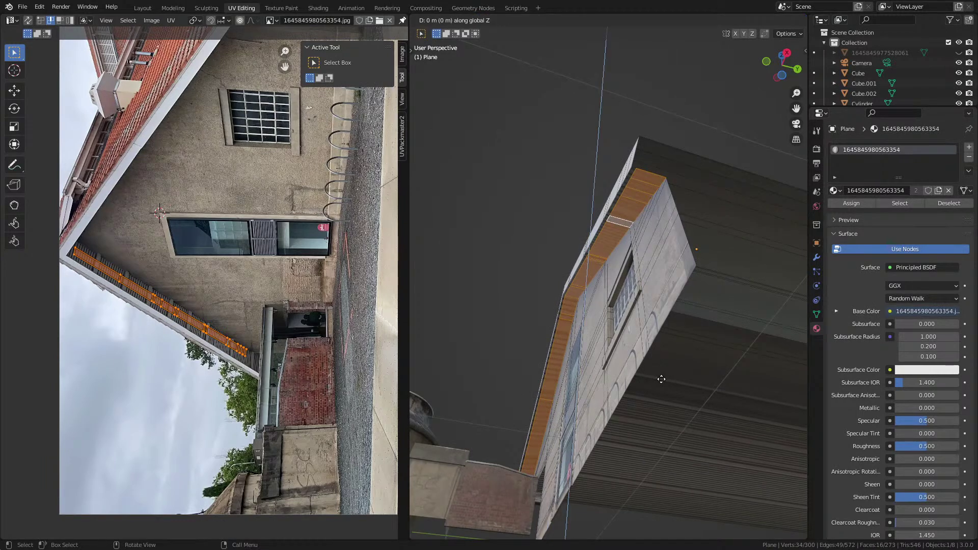
click(649, 339)
Step: Select the four wall faces directly beneath the short roof slope
key(Tab)
scroll(650, 339, down, 3)
middle_drag(650, 339, 642, 384)
scroll(662, 456, up, 5)
key(Tab)
click(660, 330)
click(662, 316)
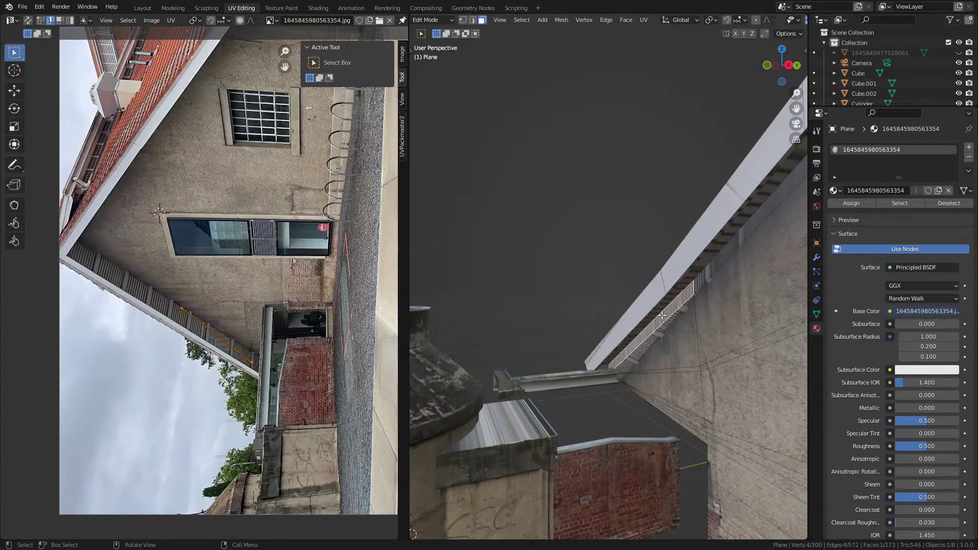
shift+click(713, 273)
shift+click(721, 314)
shift+click(657, 350)
Step: Unwrap the four selected wall faces with Project from View, facing the front wall
middle_drag(657, 350, 700, 344)
key(i)
right_click(580, 348)
key(ctrl+z)
key(ctrl+shift+z)
key(u)
key(Escape)
key(u)
click(625, 347)
Step: Rotate the four wall faces' UVs and scale them down
scroll(306, 137, down, 1)
key(r)
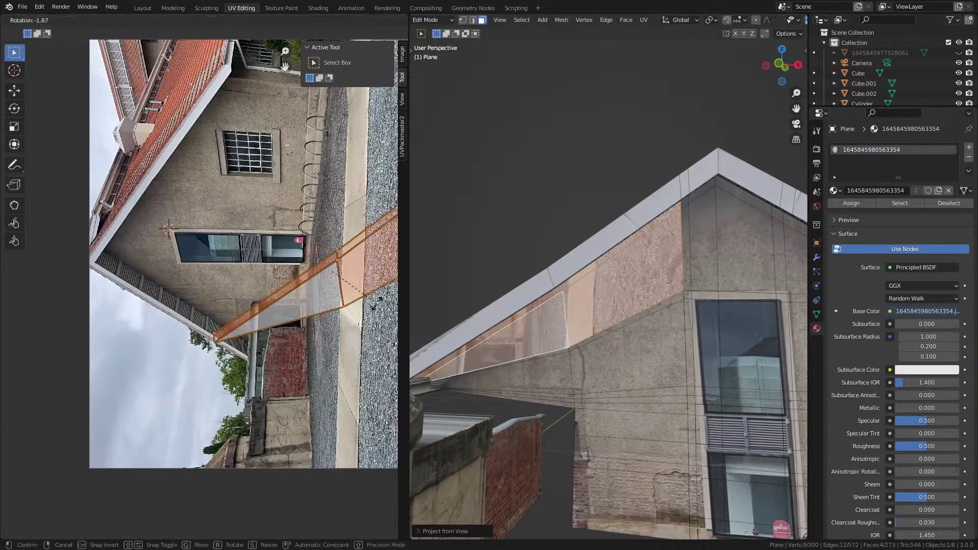
key(Return)
key(s)
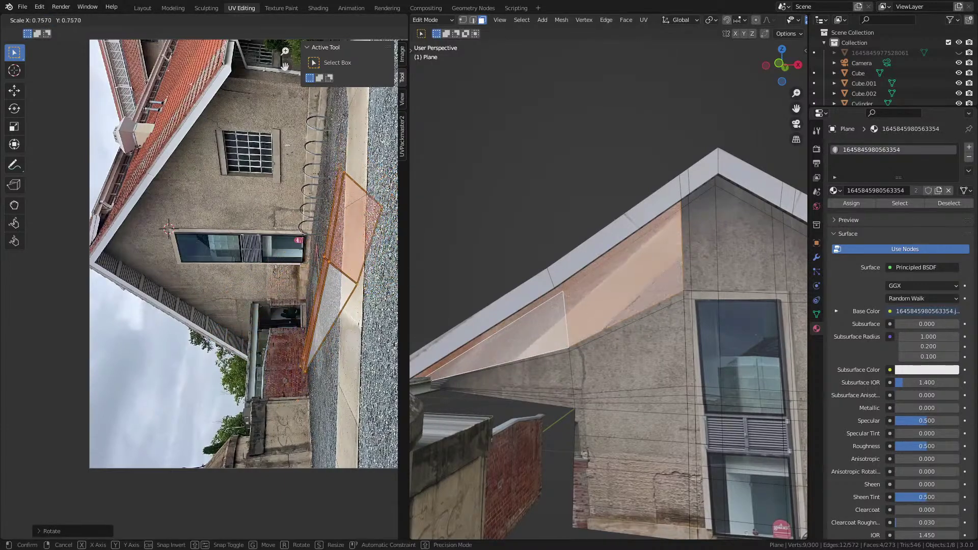
click(389, 290)
Step: Move and rotate the wall faces' UVs onto the plain plaster beside the long roof trim in the photo
key(g)
click(224, 229)
key(r)
click(213, 244)
key(g)
click(209, 240)
key(Tab)
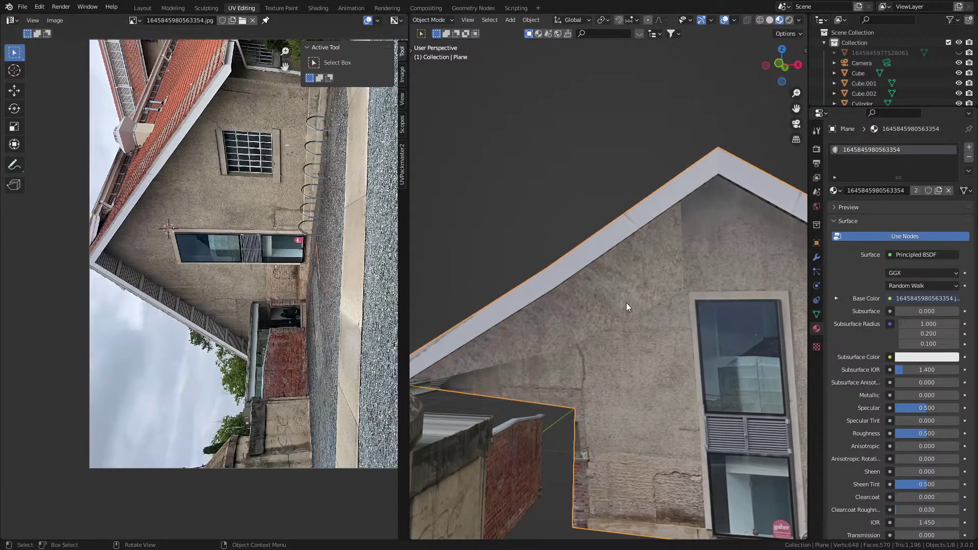
Step: Rotate the wall faces' UVs and move them onto the plaster beside the slatted soffit, near the doorway
key(Tab)
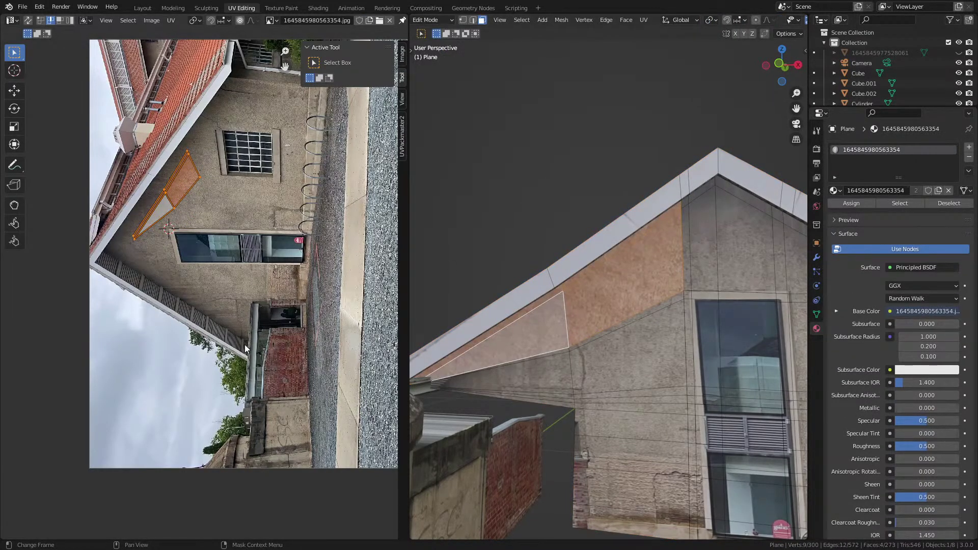
key(r)
click(268, 298)
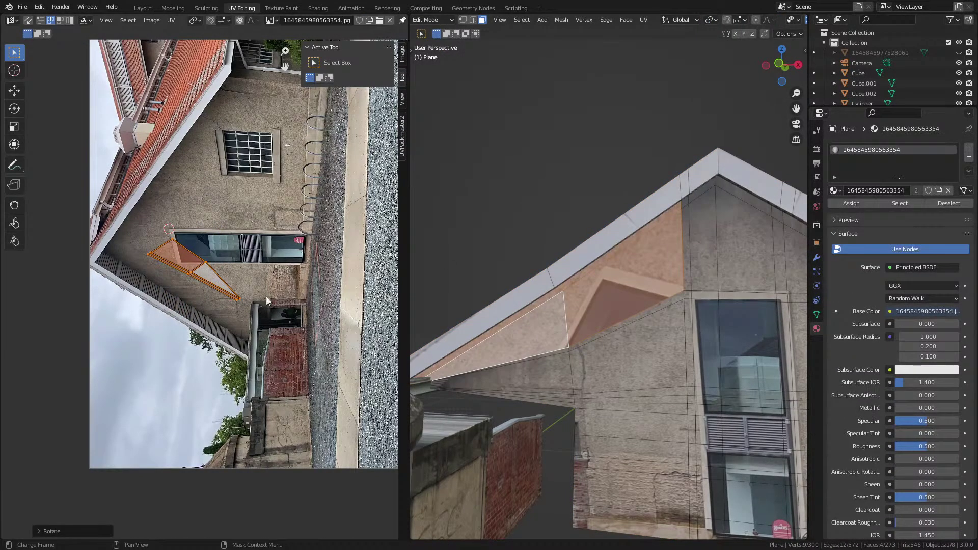
key(g)
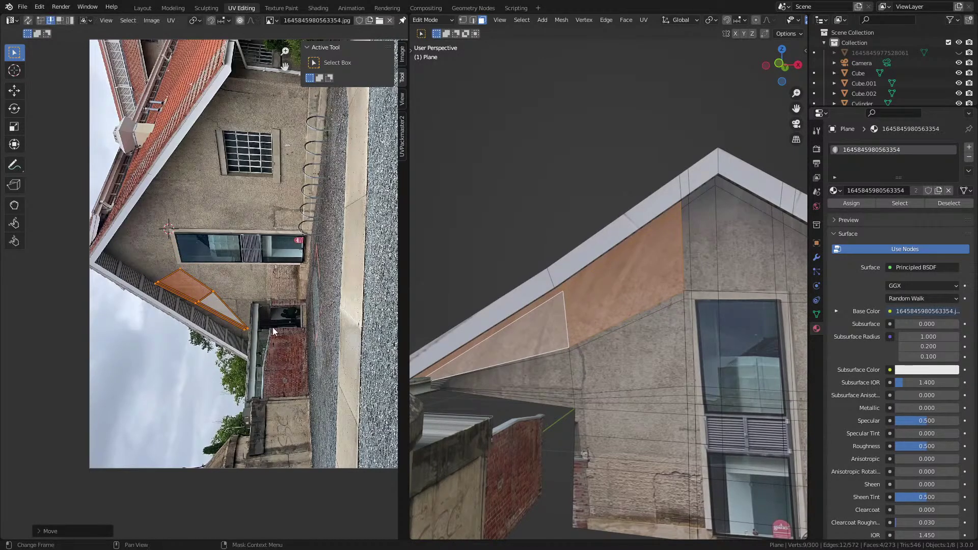
click(319, 335)
Step: Move the whole house object vertically along the Z axis
key(Tab)
scroll(622, 374, down, 5)
middle_drag(622, 374, 636, 417)
scroll(642, 381, up, 2)
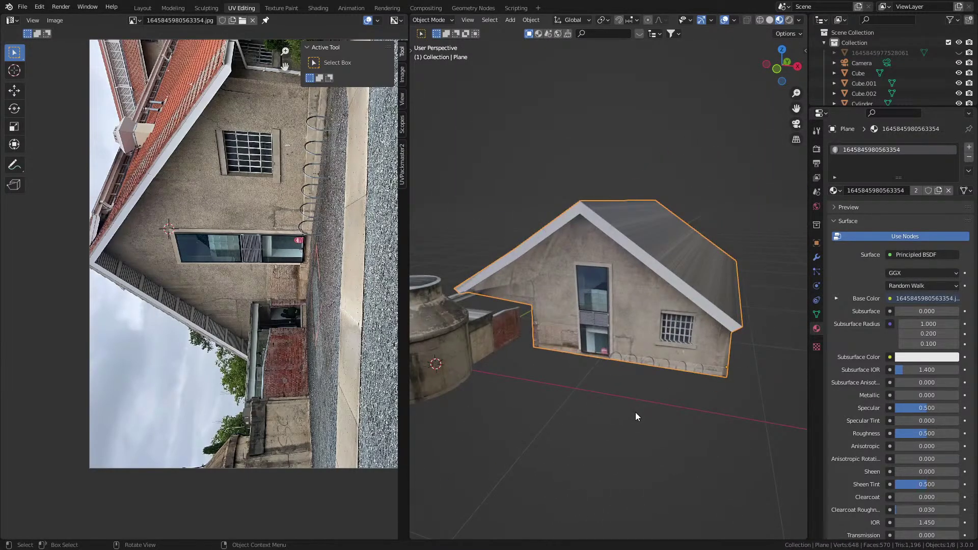
key(g)
key(z)
click(617, 402)
Step: Add a ground plane scaled to about 7.29 and lower it along Z to about -0.09 m
middle_drag(617, 403, 613, 370)
key(shift+a)
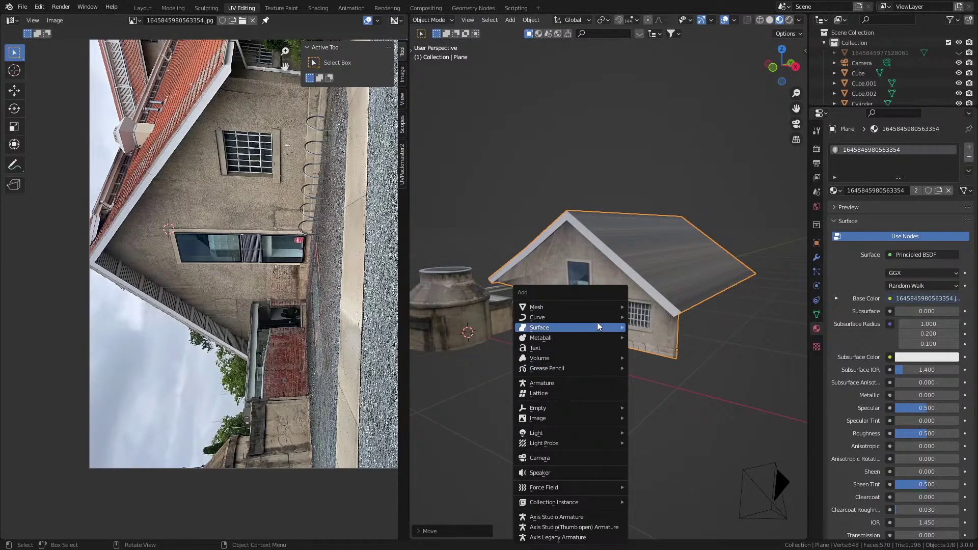
mouse_move(592, 308)
click(662, 60)
key(s)
click(720, 410)
key(g)
key(z)
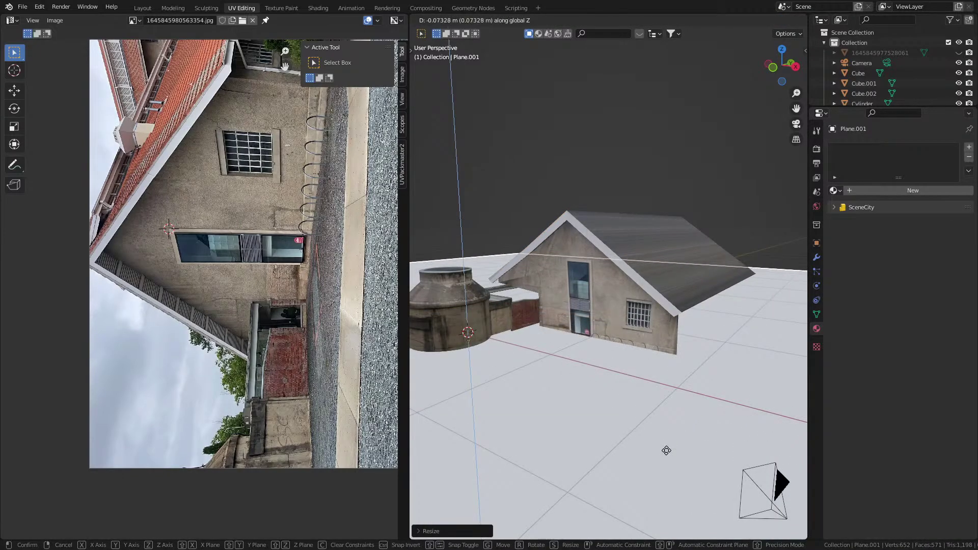
click(655, 466)
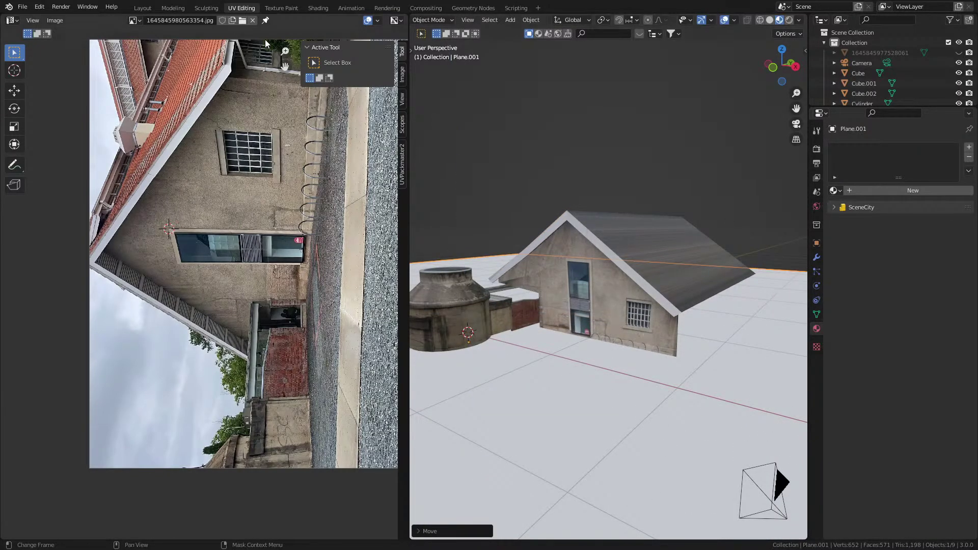
Step: In front view, raise the house object along the Z axis to about 0.033 m, near the tower's base level
click(145, 10)
scroll(577, 265, down, 3)
middle_drag(576, 265, 485, 290)
middle_drag(518, 279, 597, 349)
key(KP_1)
key(Tab)
key(Tab)
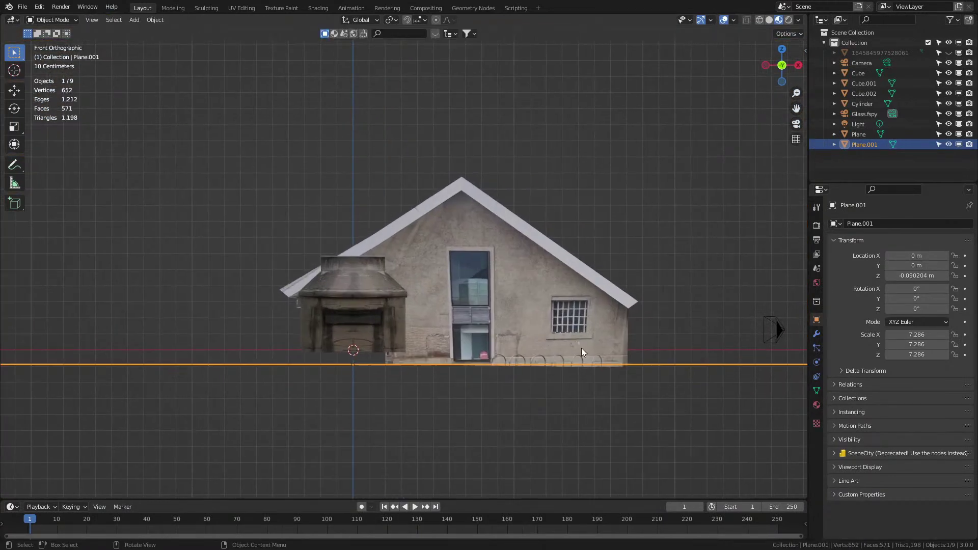
click(583, 339)
key(g)
key(z)
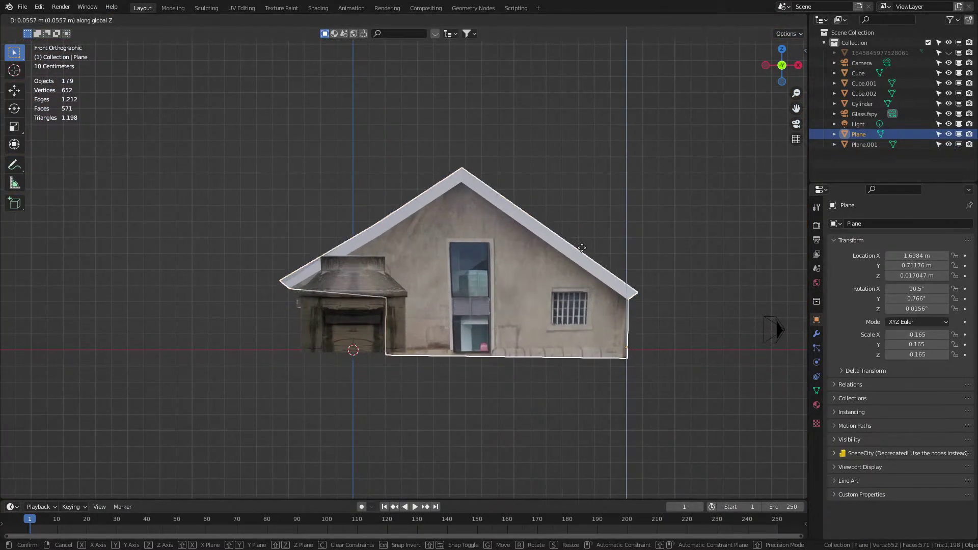
click(581, 226)
click(700, 392)
Step: Move the ground plane up to about Z 0.008 m and tilt it about 1.26° around Y to meet both buildings' bases
middle_drag(673, 347, 681, 365)
key(KP_3)
key(KP_1)
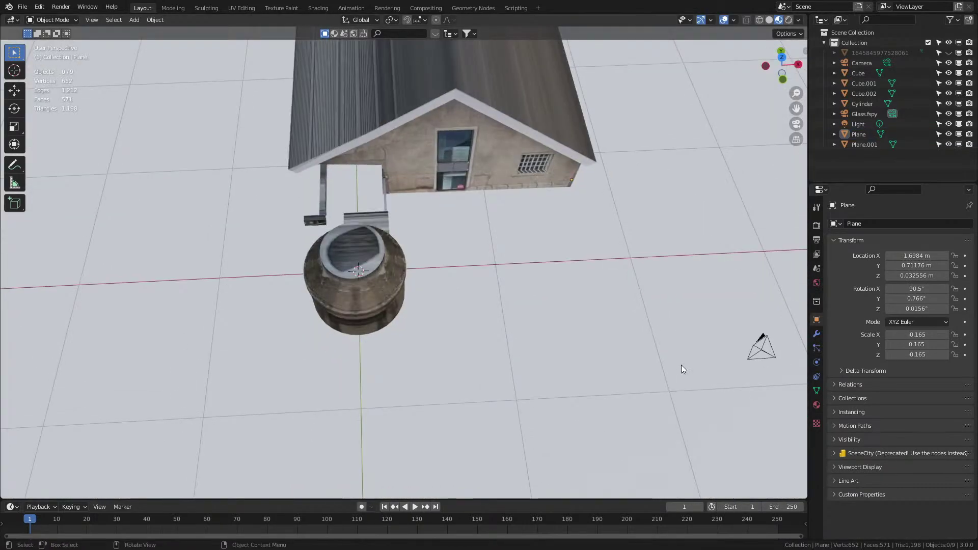
click(680, 364)
key(KP_1)
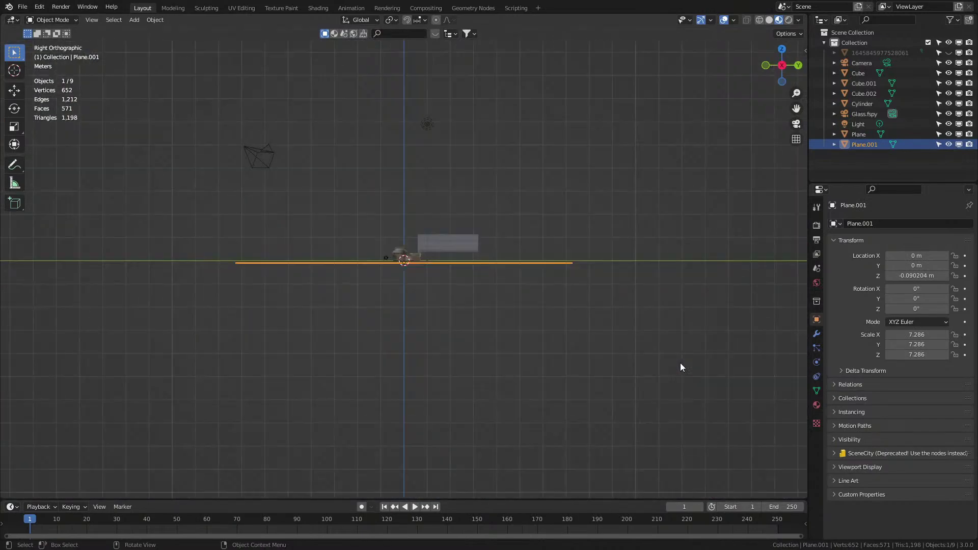
scroll(771, 262, up, 8)
key(g)
click(771, 258)
key(r)
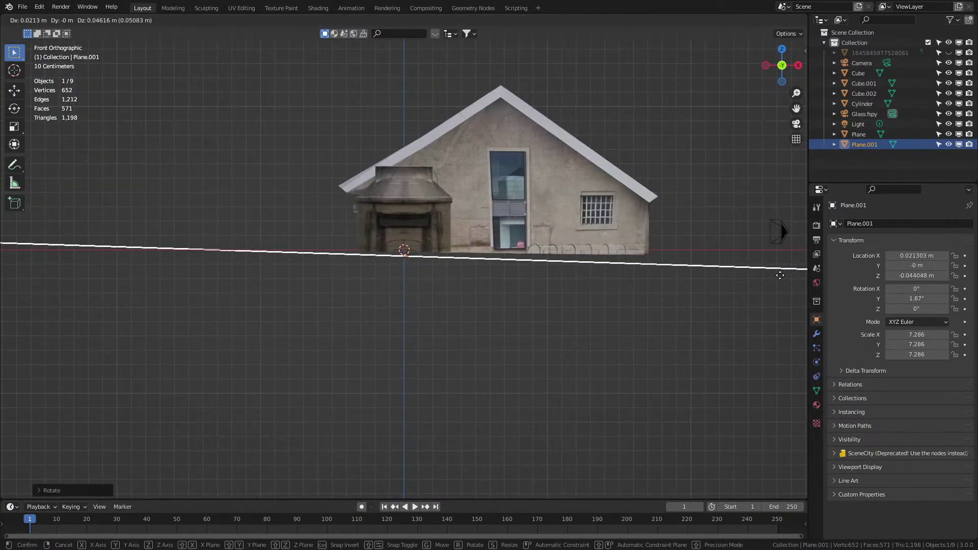
click(765, 238)
middle_drag(765, 238, 647, 275)
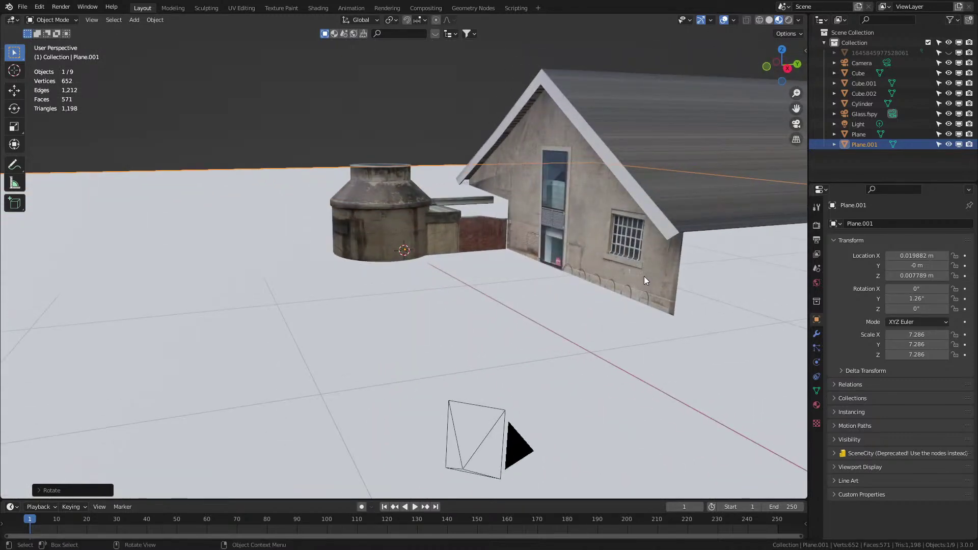
Step: Browse the Gravel materials in the Extreme PBR library for the ground plane
key(n)
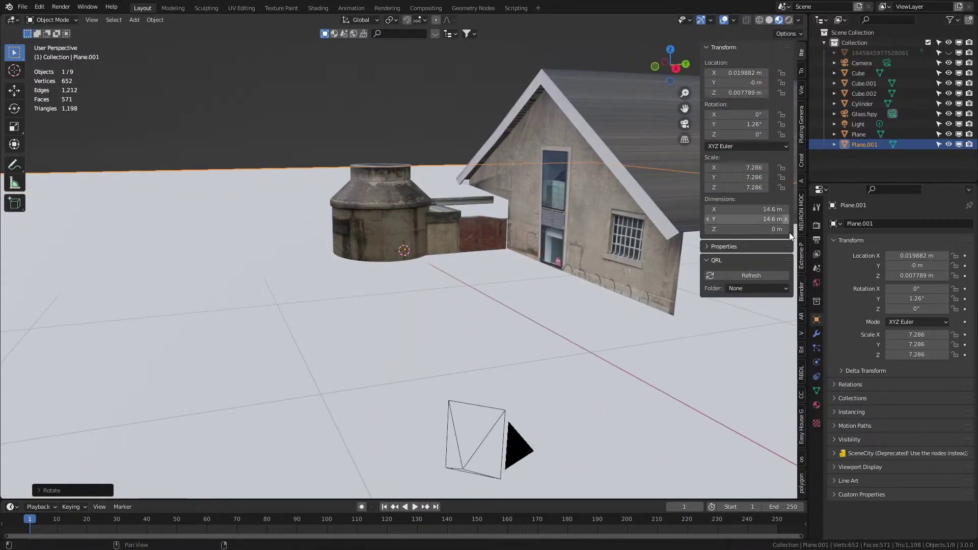
click(802, 257)
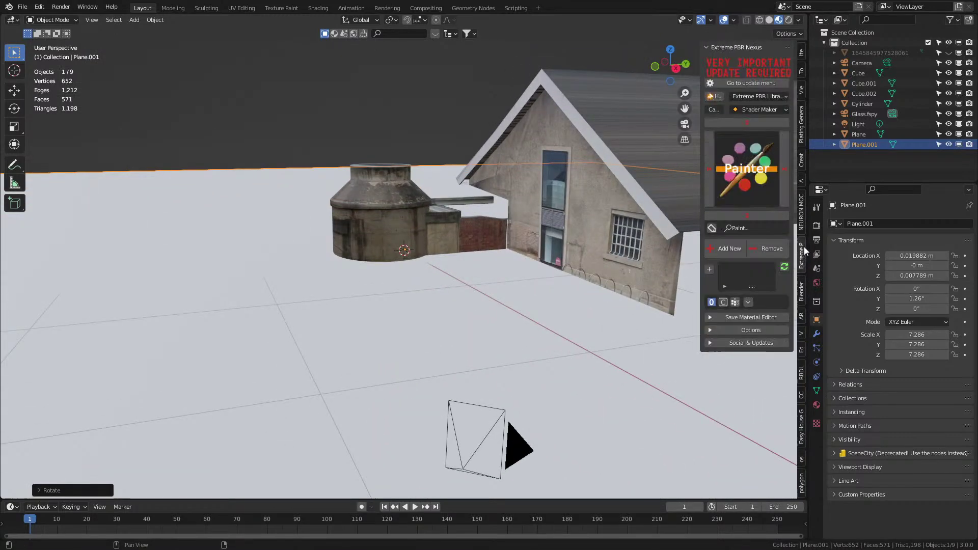
click(753, 110)
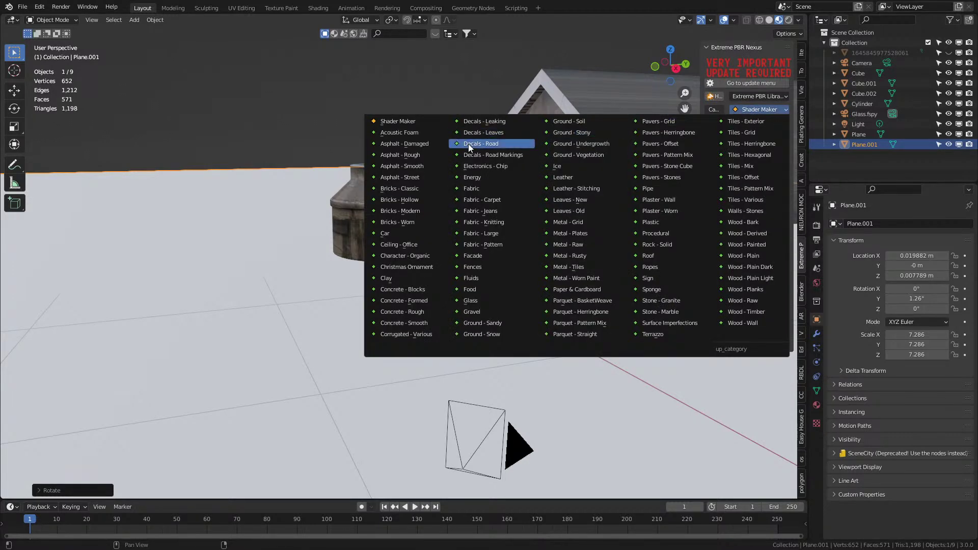
click(479, 311)
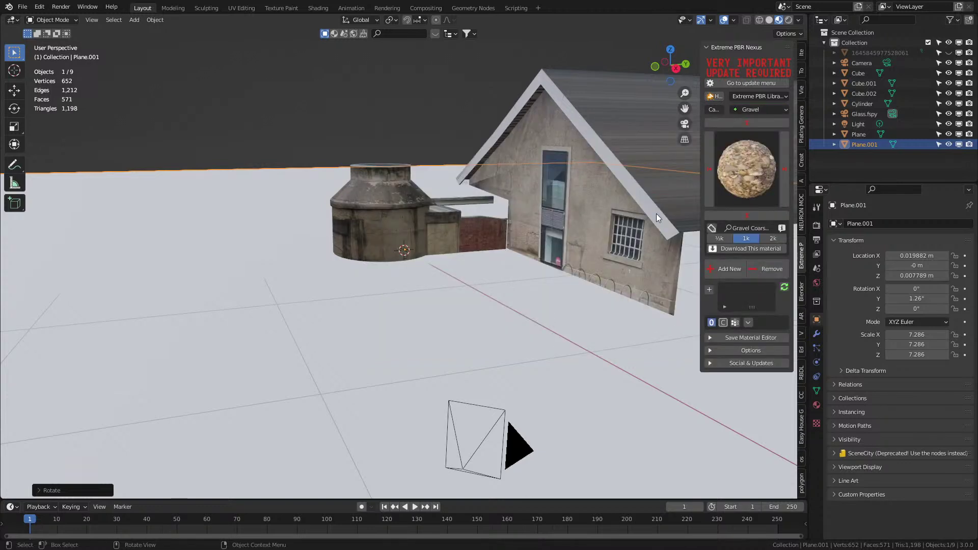
click(746, 172)
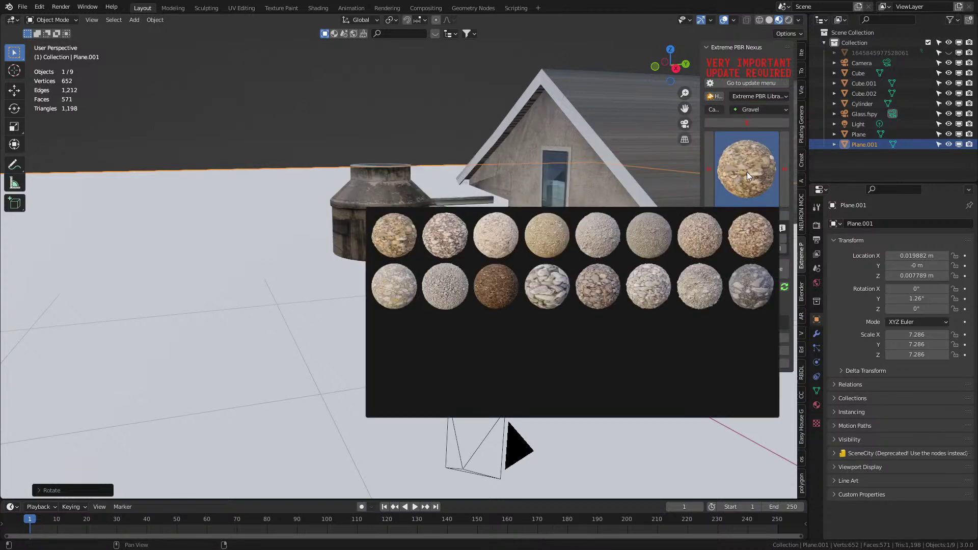
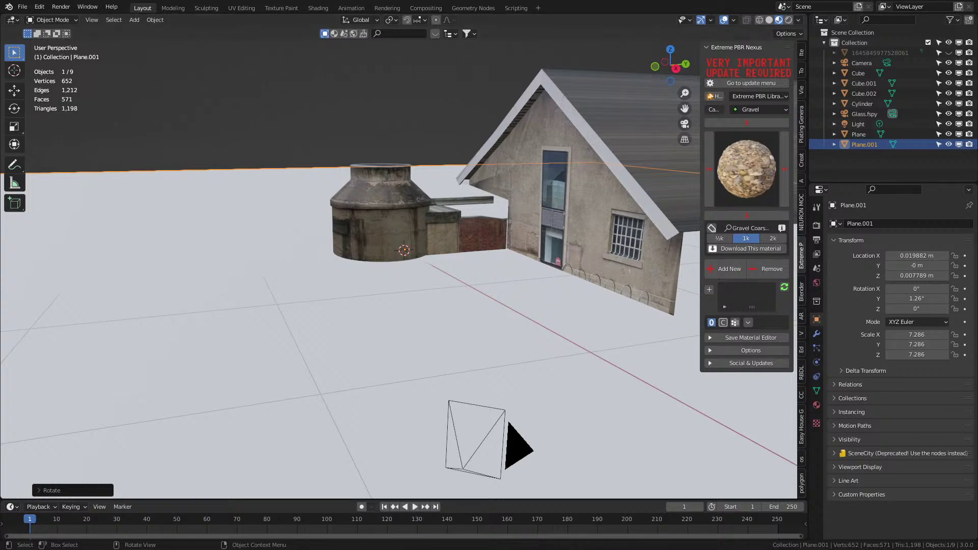
Step: Switch to the Scann photo folder and look through the photos for a close, clear view of the gravel ground
key(alt+Tab)
double_click(447, 280)
key(Left)
key(Left)
key(Left)
key(Left)
key(Left)
key(Left)
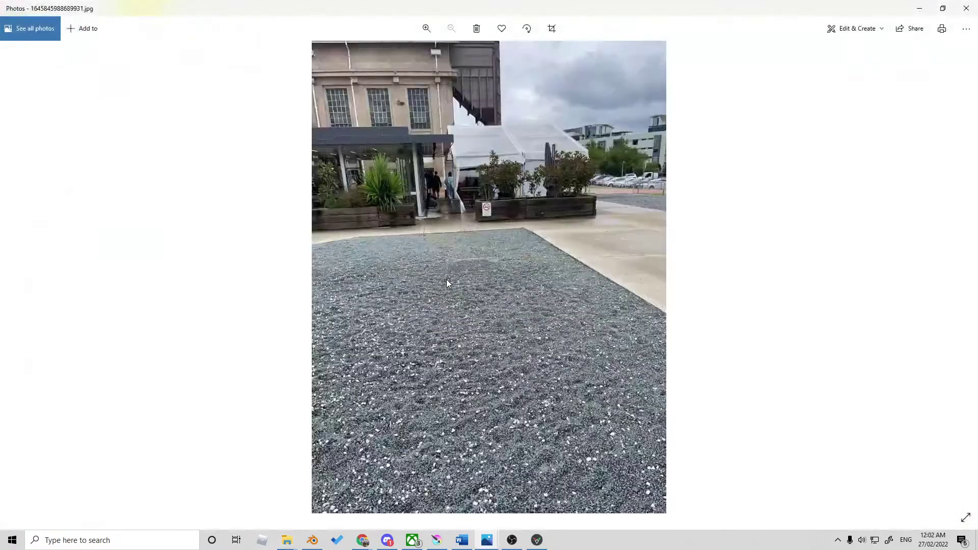
key(Left)
key(Left)
key(Left)
key(Left)
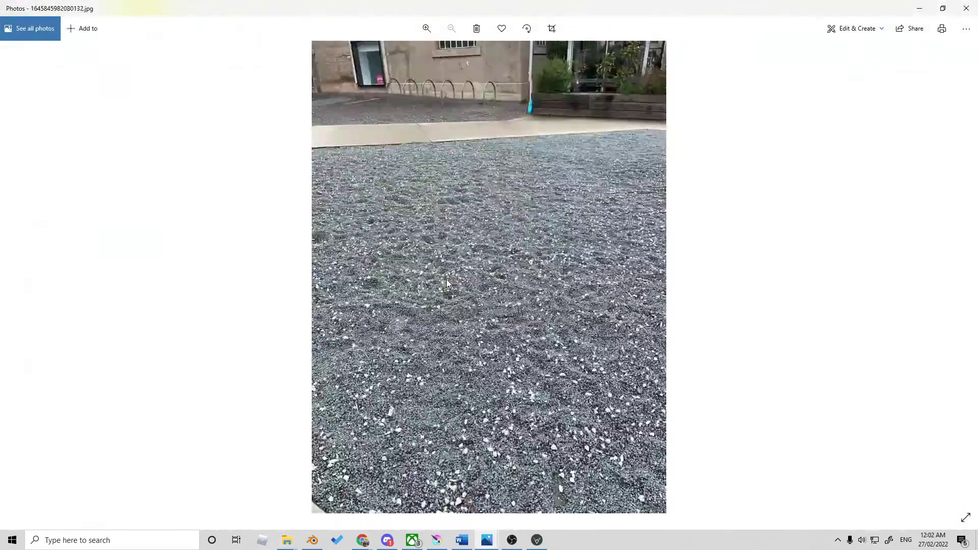
key(Left)
key(Left)
key(Left)
key(Left)
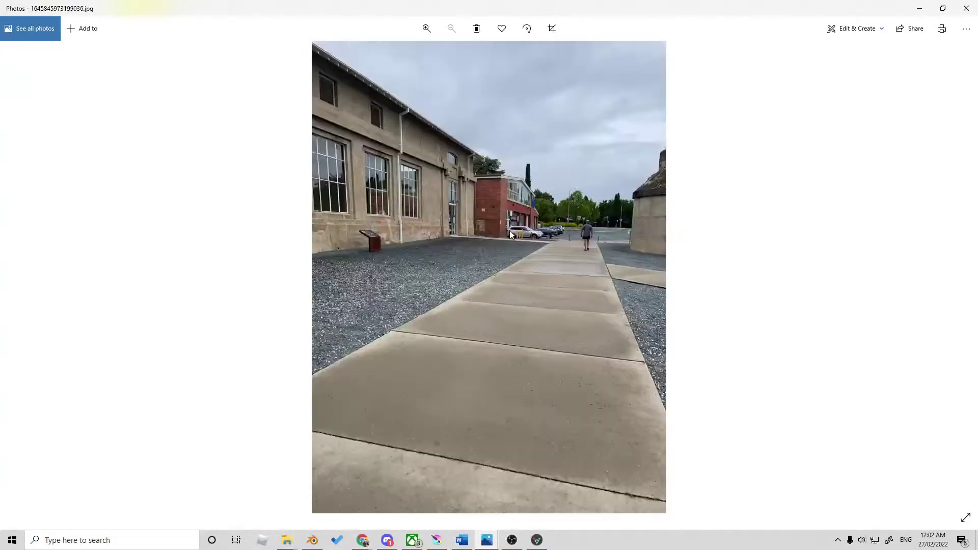
key(Right)
key(Right)
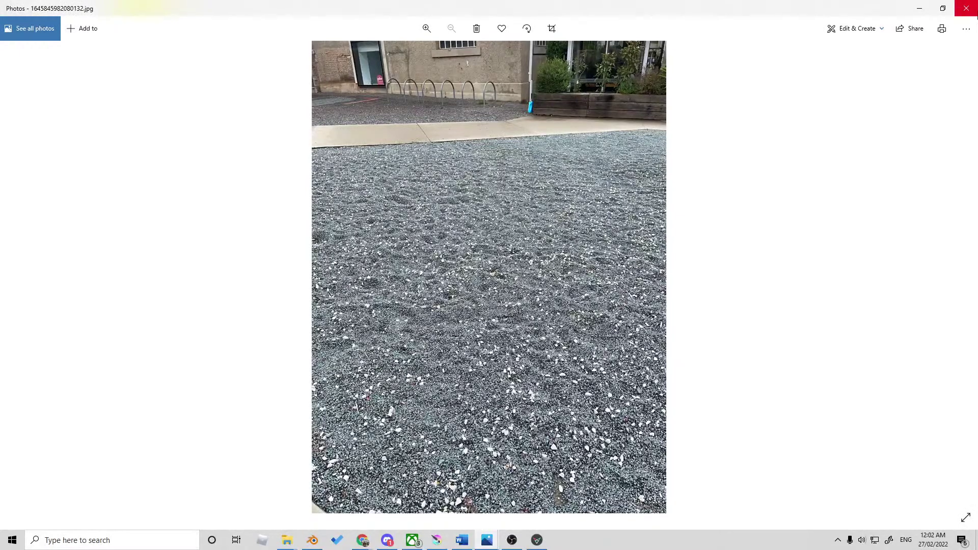
click(974, 15)
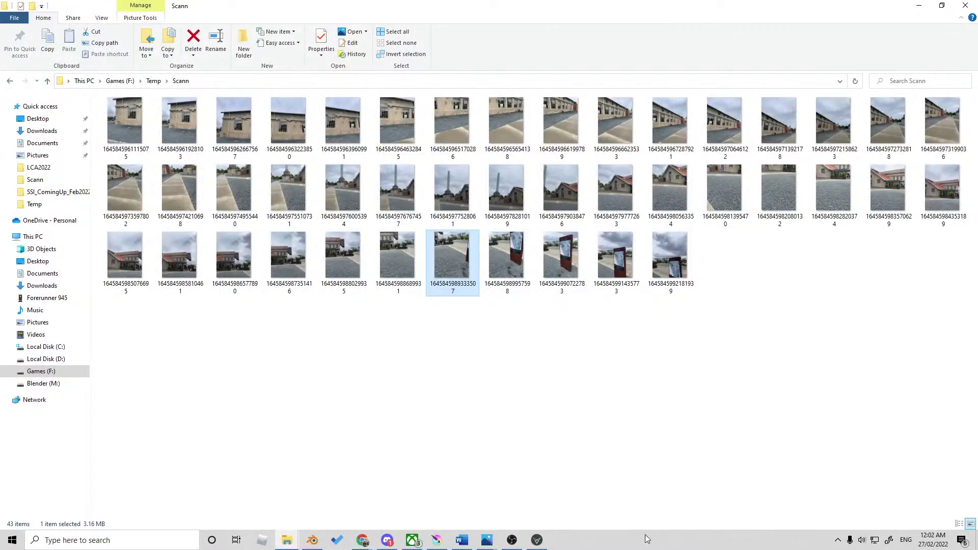
Step: Switch to Krita and create a new custom document of 2048 by 2048 pixels
click(437, 540)
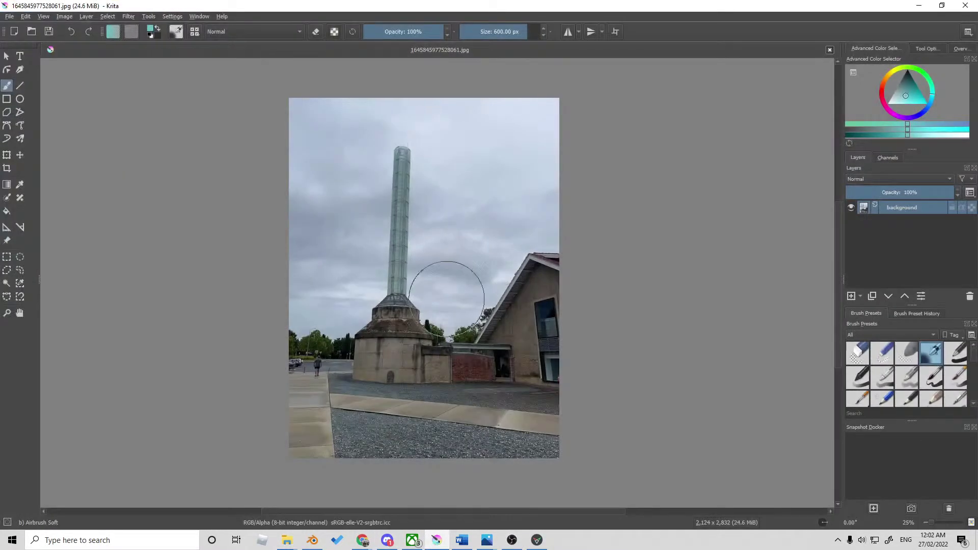
click(13, 16)
click(22, 24)
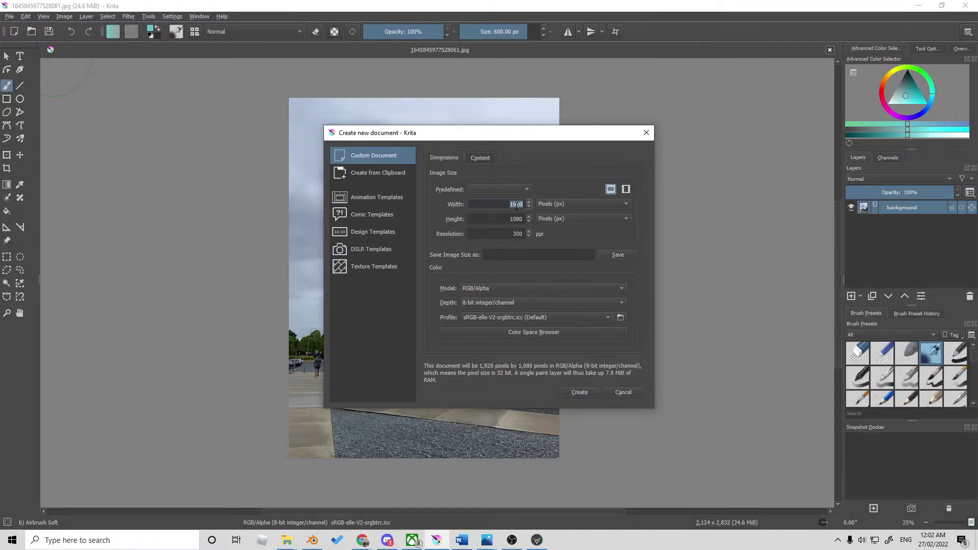
text(2048)
key(Tab)
text(2048)
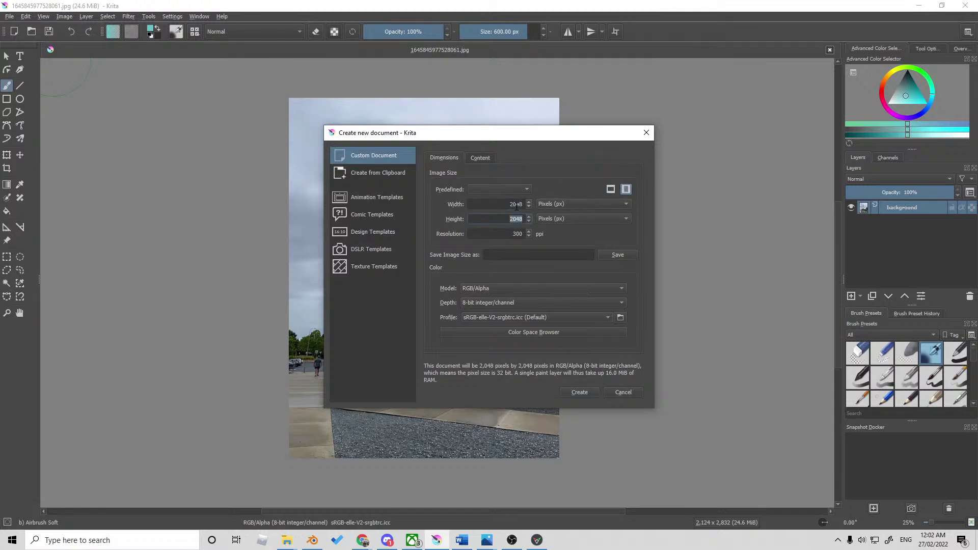
click(581, 391)
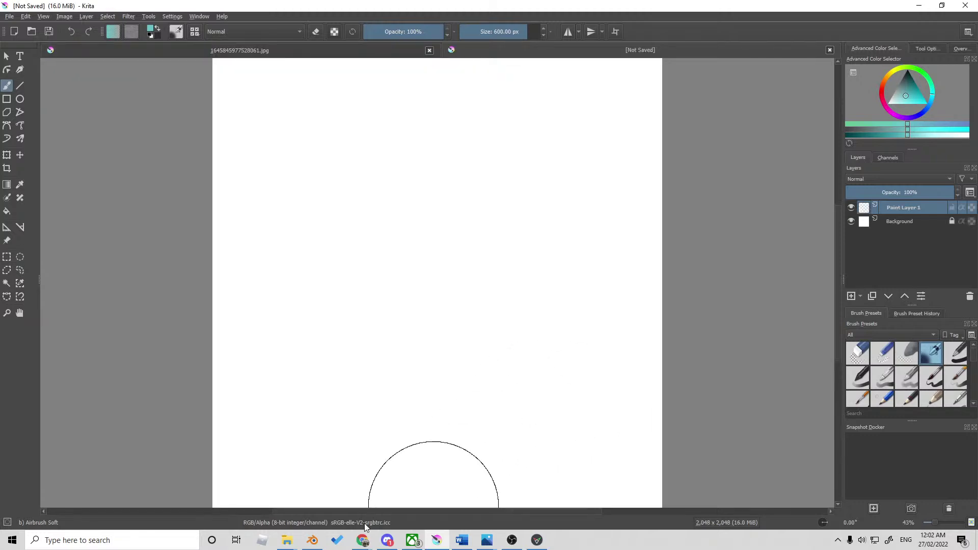
mouse_move(287, 541)
click(351, 487)
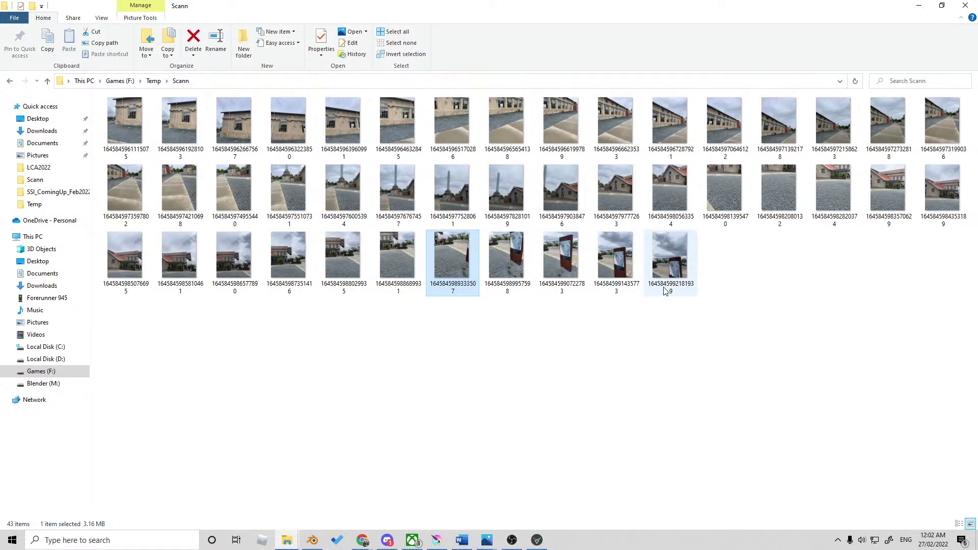
mouse_move(796, 225)
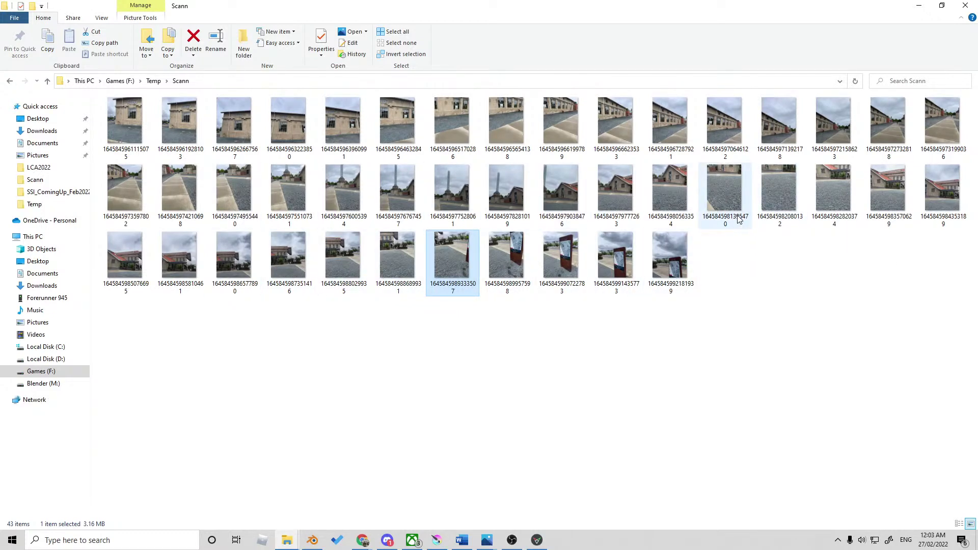
mouse_move(738, 219)
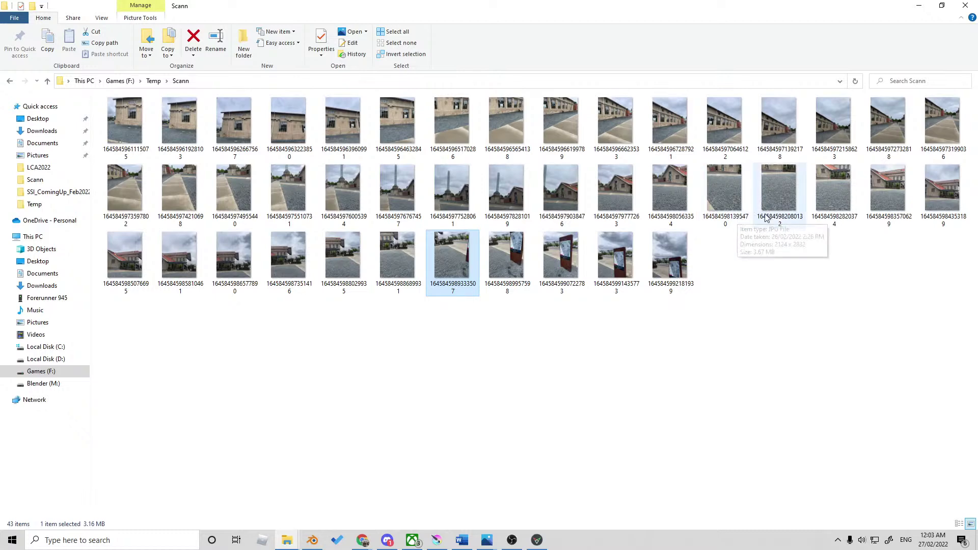
double_click(770, 216)
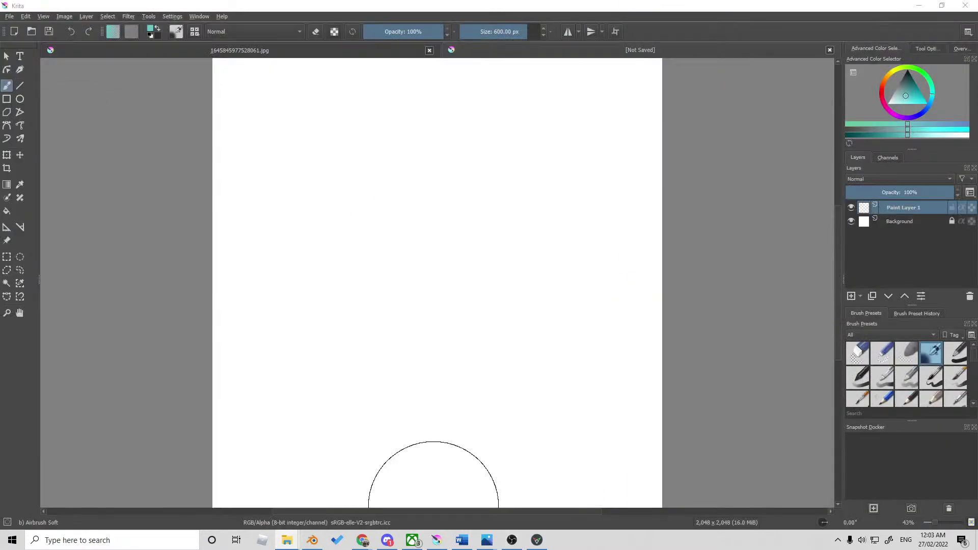
drag(434, 506, 393, 268)
click(414, 275)
scroll(387, 386, down, 5)
scroll(388, 387, up, 3)
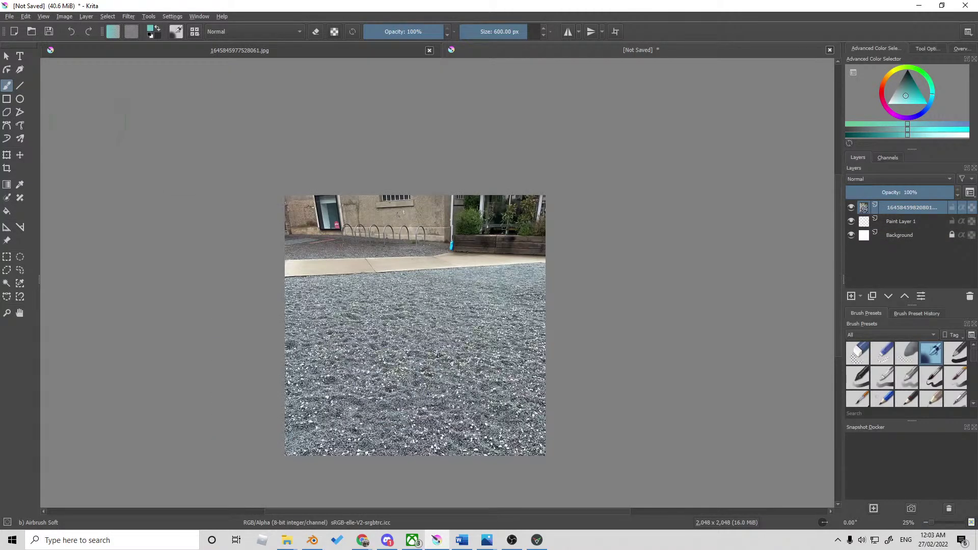
Step: Transform the photo layer by moving it up and enlarging it proportionally so only gravel fills the square canvas
click(10, 157)
drag(422, 390, 387, 282)
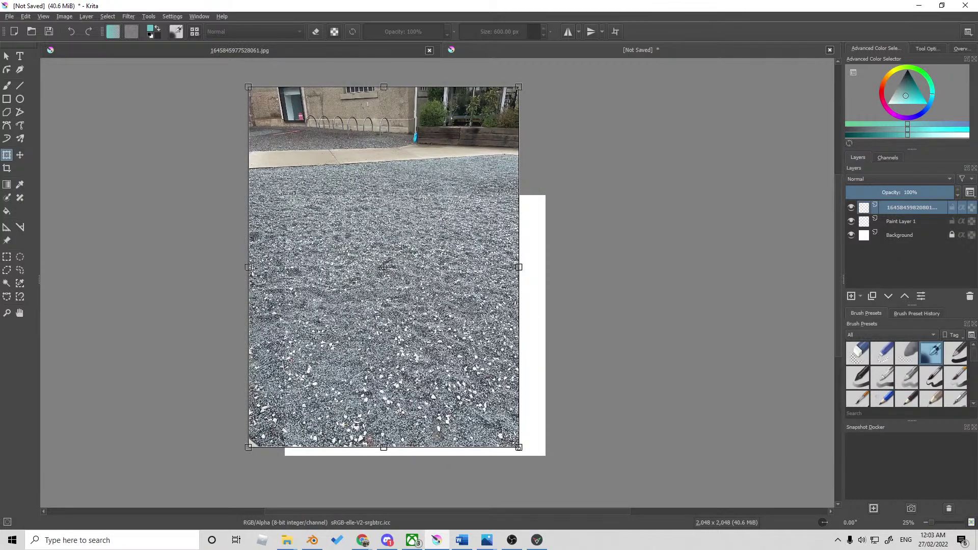
shift+drag(517, 446, 506, 343)
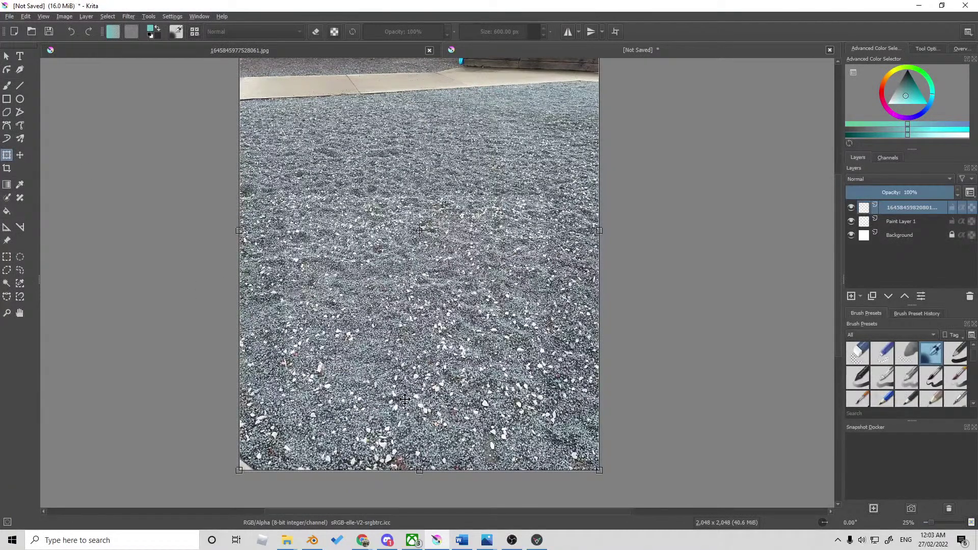
key(ctrl+z)
key(ctrl+z)
key(ctrl+z)
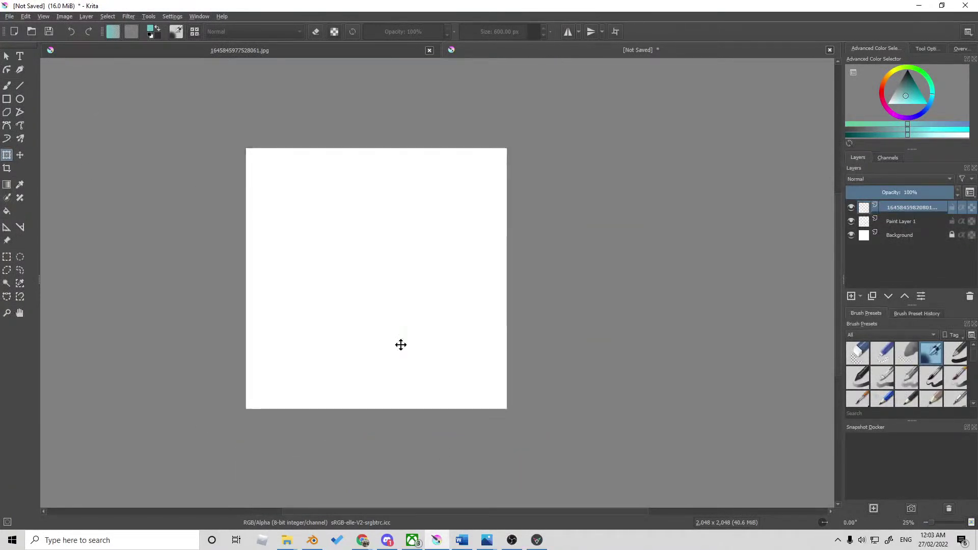
click(25, 16)
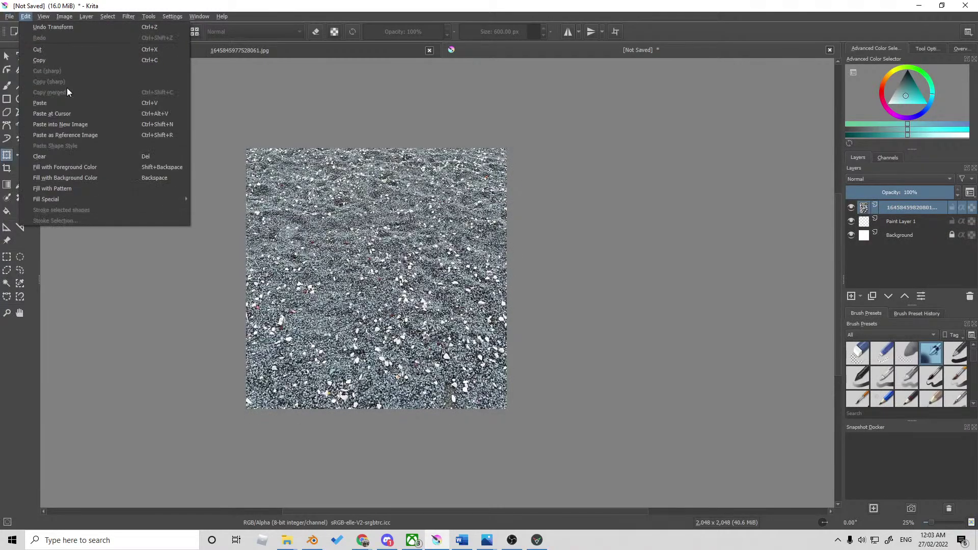
click(10, 16)
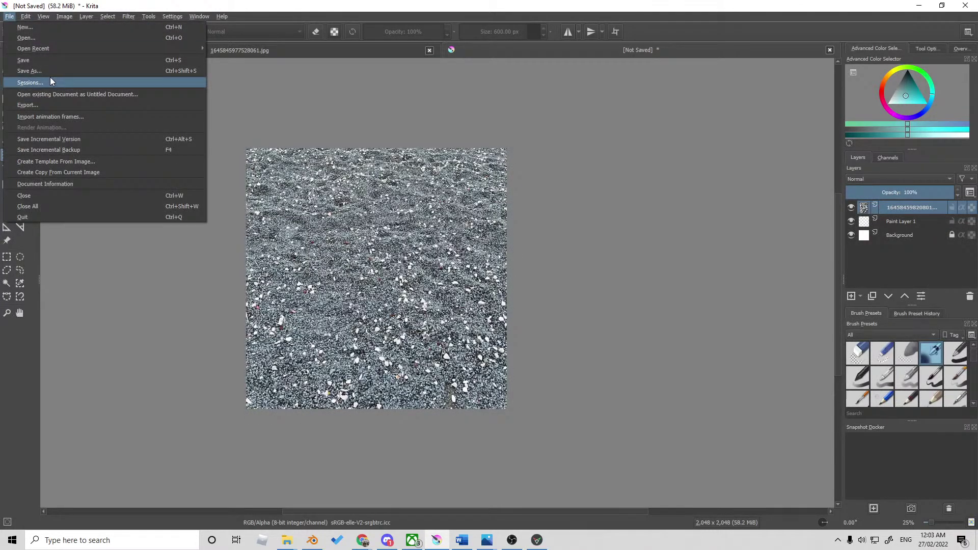
click(53, 71)
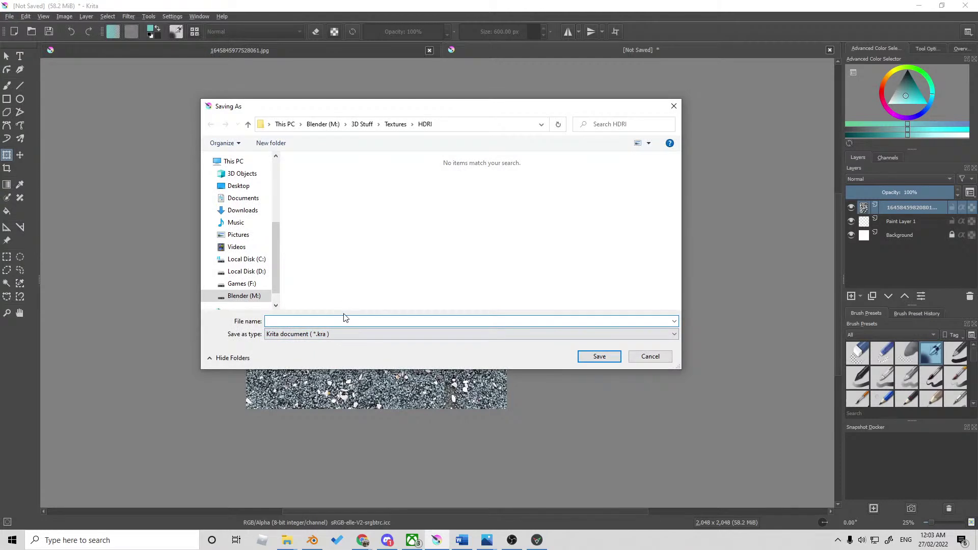
key(Escape)
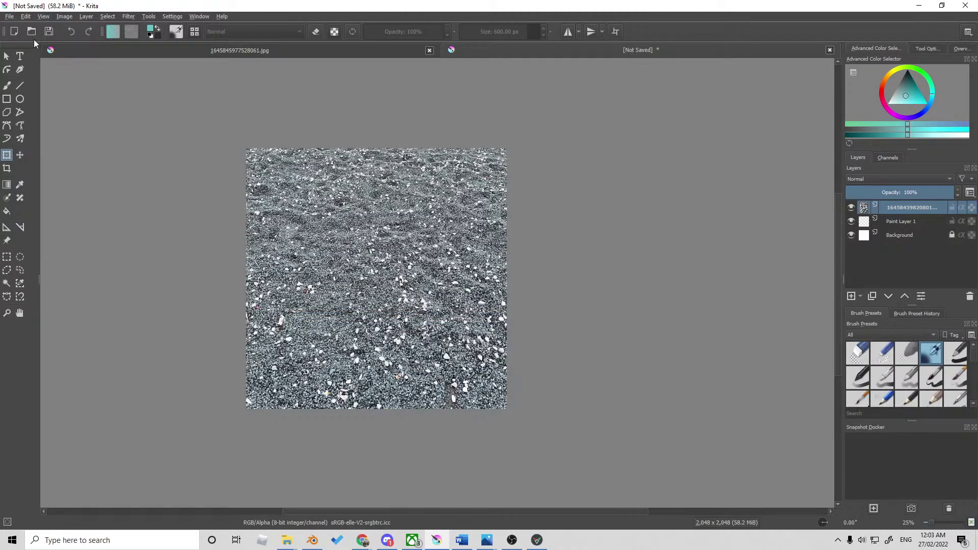
Step: Export the gravel image to the Downloads folder under the file name gravel
click(10, 16)
click(71, 105)
scroll(219, 224, up, 1)
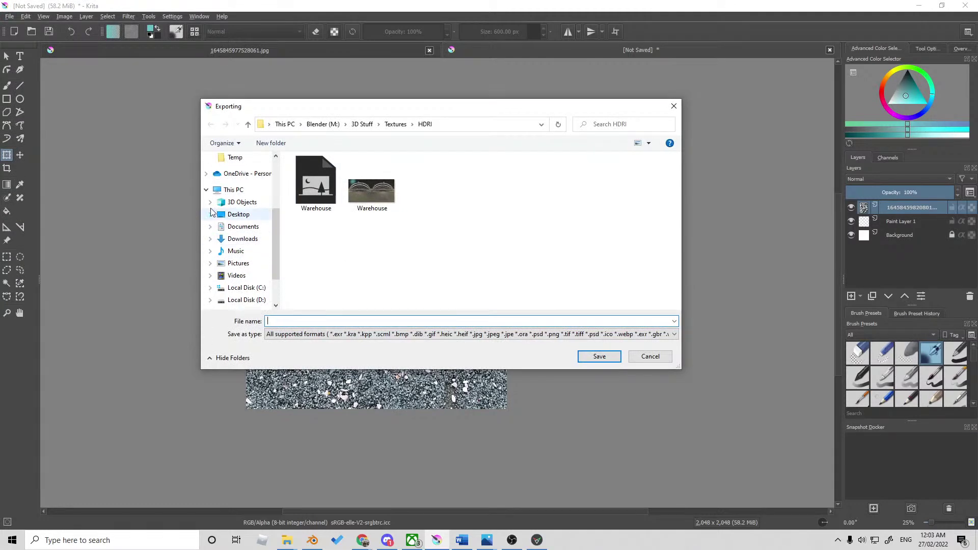
click(255, 243)
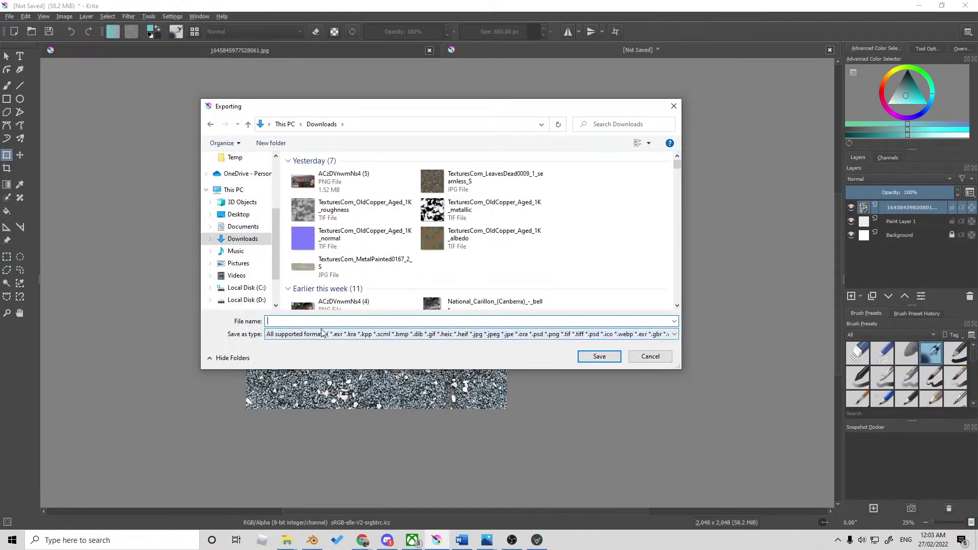
text(gravel)
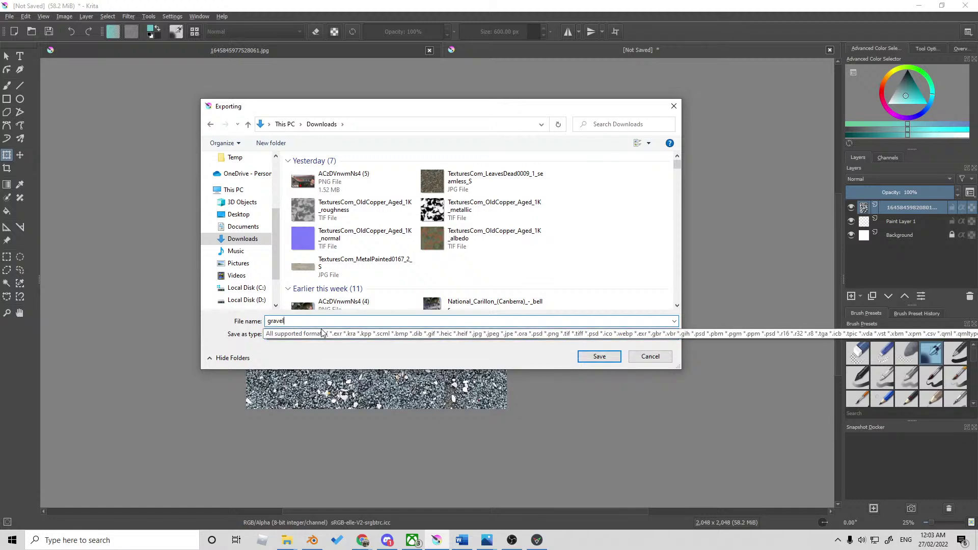
click(599, 357)
click(621, 413)
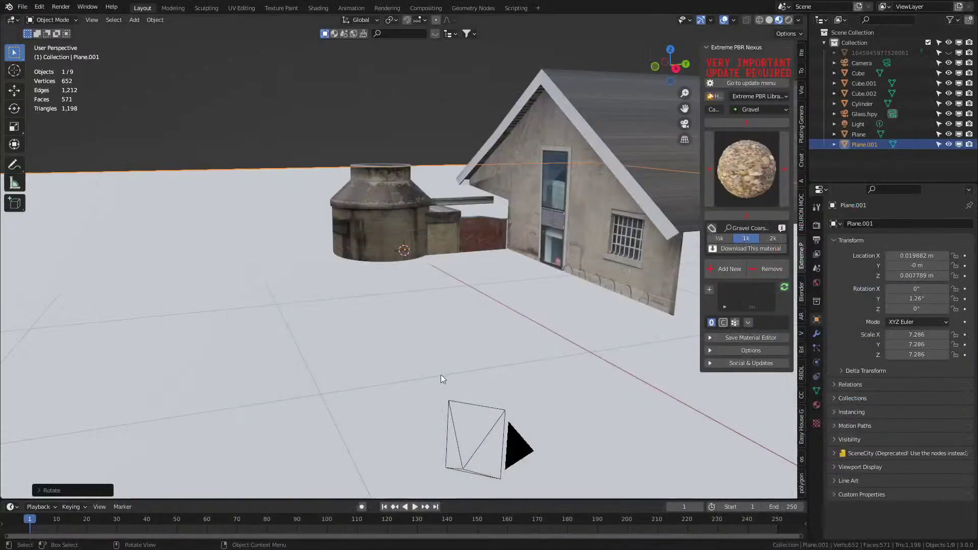
Step: Switch to Blender and create a new material for the ground plane in the Shading workspace
middle_drag(439, 372, 459, 380)
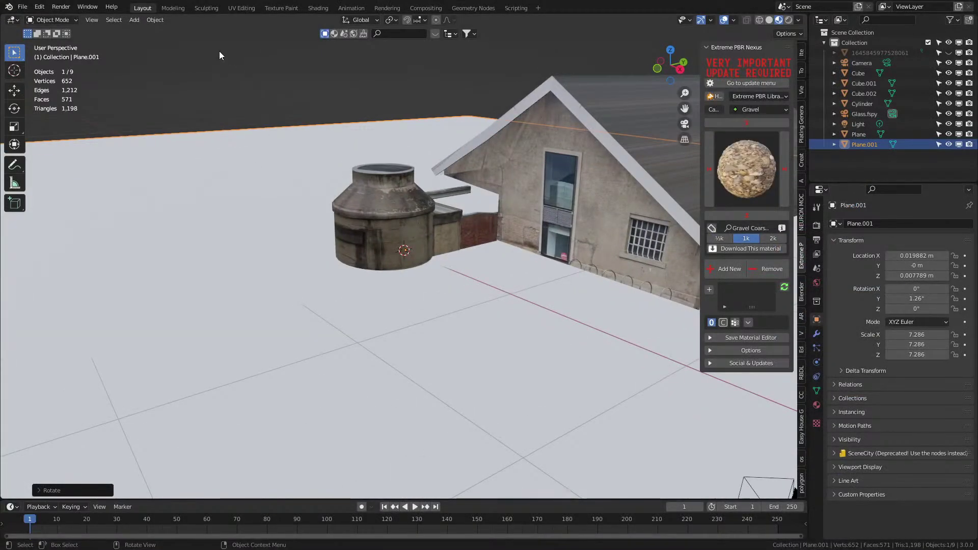
click(317, 8)
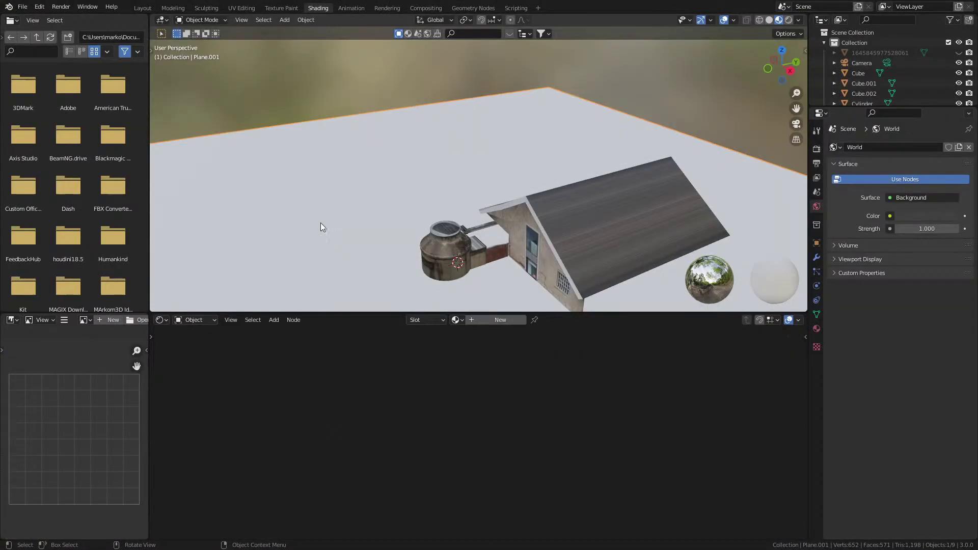
click(505, 332)
Step: Add an Image Texture node to the ground material and connect its color to the Principled BSDF base color
key(shift+a)
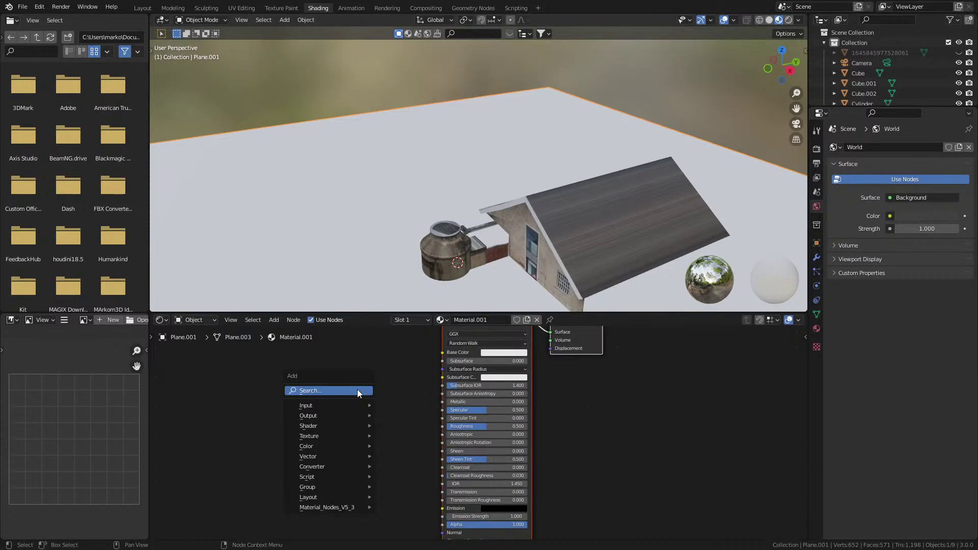
click(356, 389)
text(ma)
key(BackSpace)
key(BackSpace)
text(ma)
key(BackSpace)
key(BackSpace)
text(ma)
key(BackSpace)
key(BackSpace)
text(a)
key(BackSpace)
text(image)
key(Return)
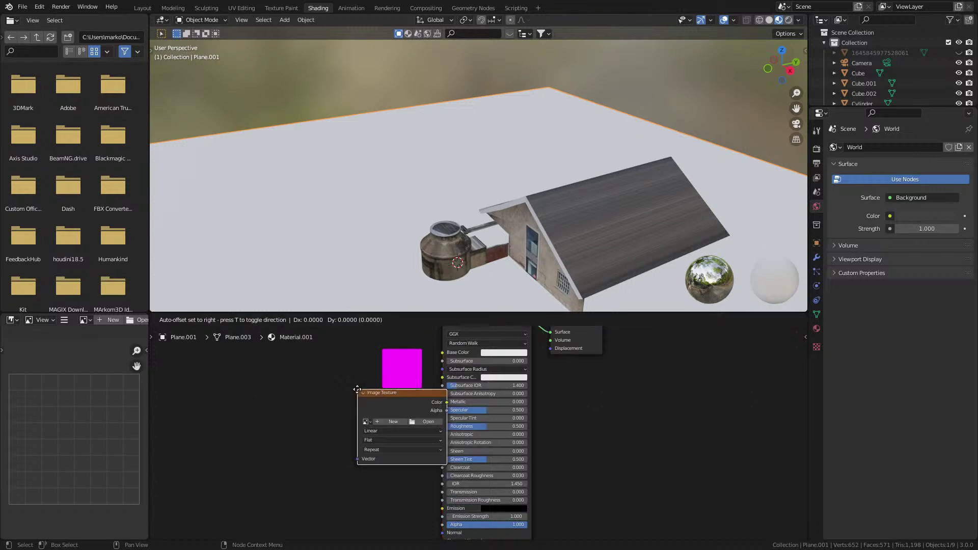
click(343, 379)
drag(357, 401, 478, 383)
Step: Load gravel.png from the Downloads folder into the image node and attach Mapping and Texture Coordinate nodes to it
click(338, 422)
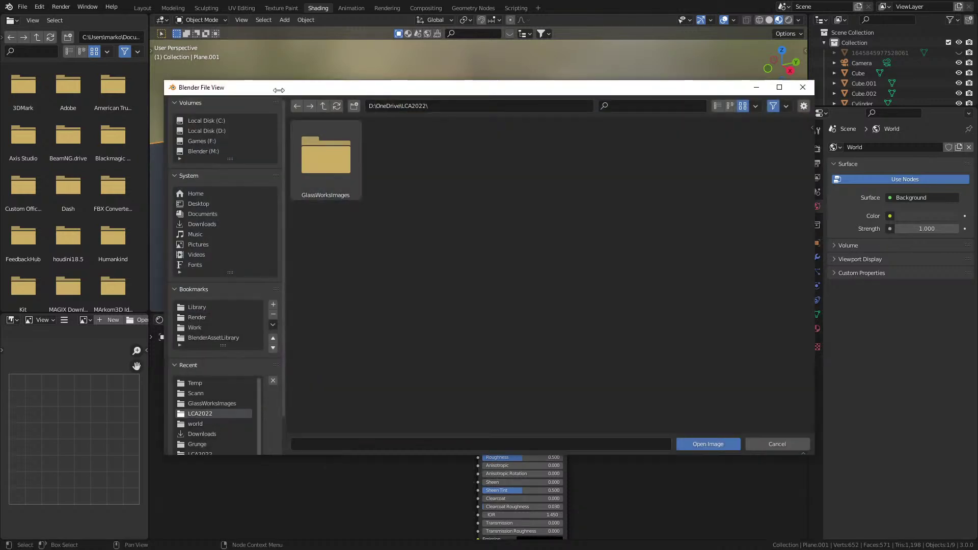
click(202, 224)
scroll(699, 303, down, 8)
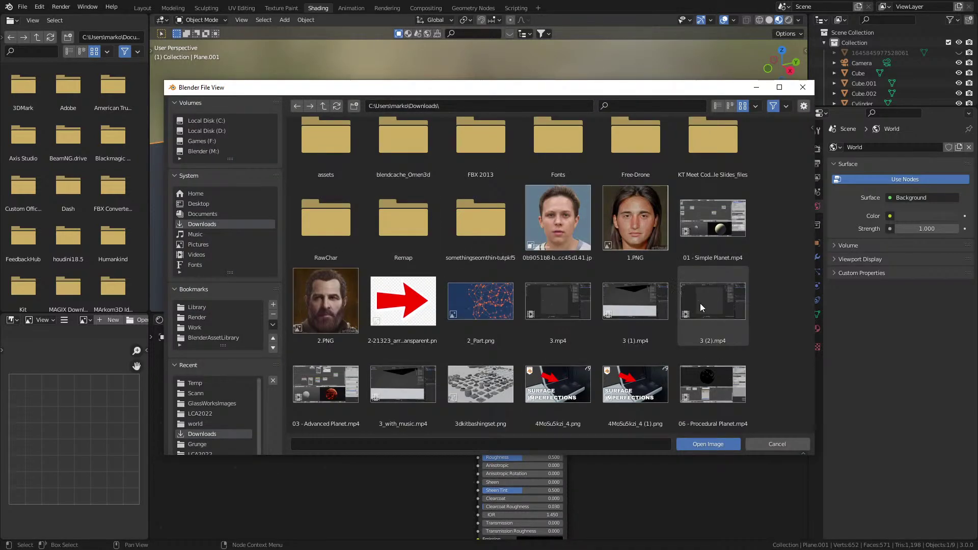
scroll(689, 291, down, 4)
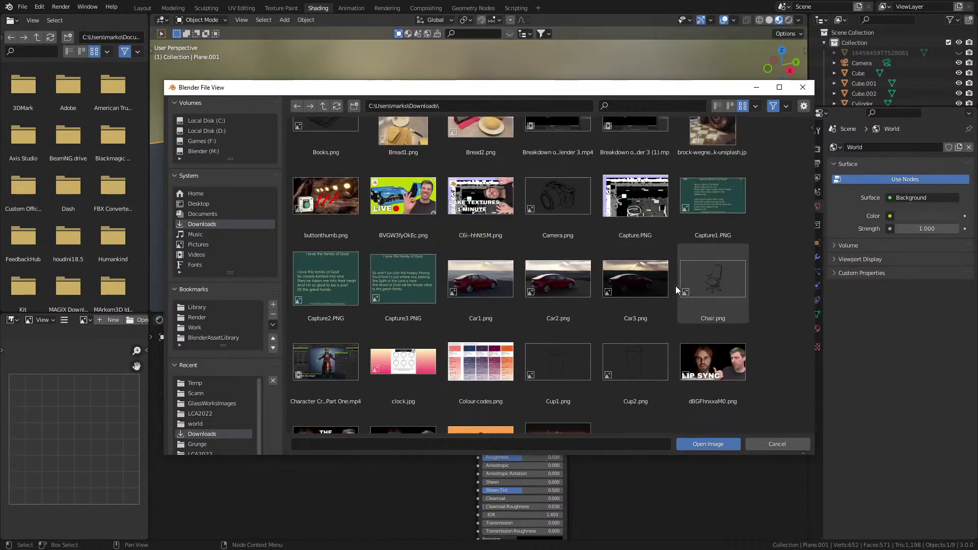
click(662, 288)
scroll(662, 288, up, 10)
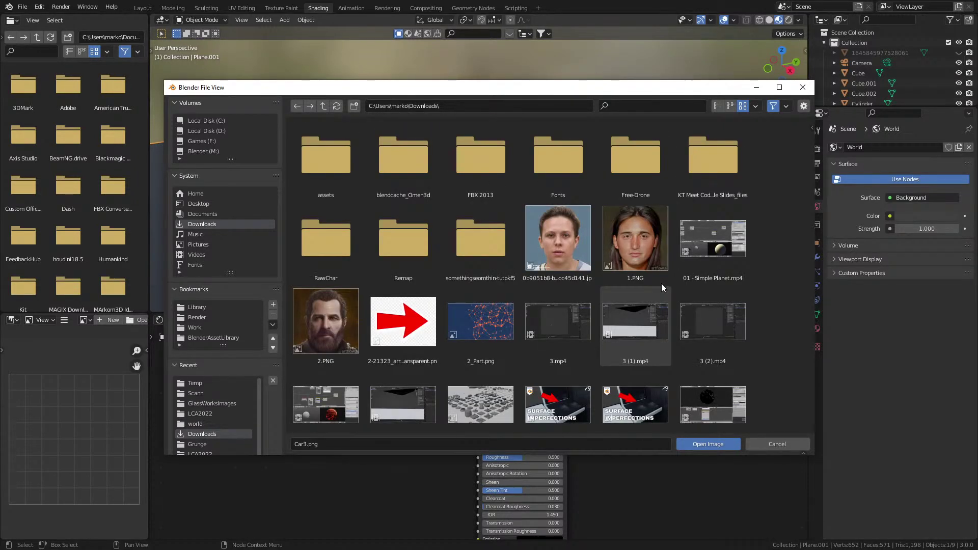
click(640, 304)
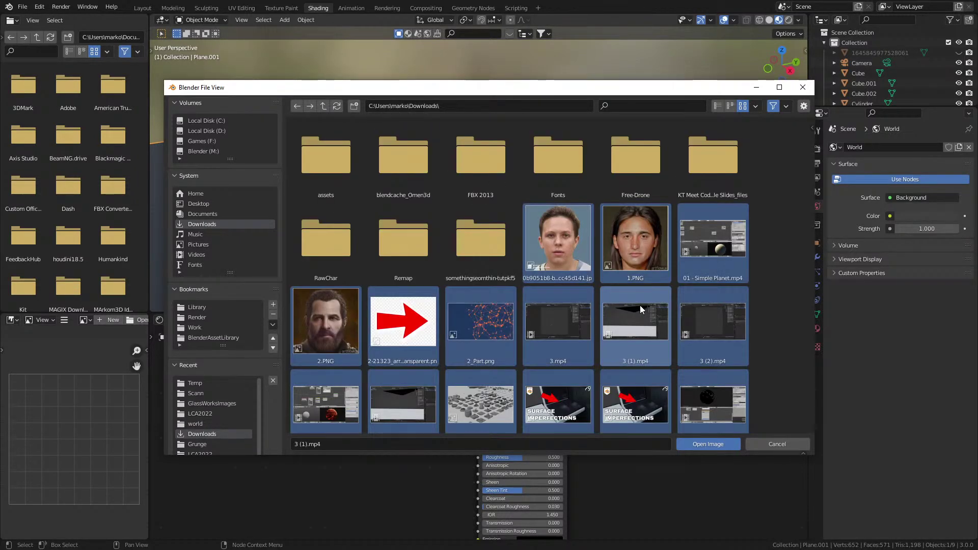
scroll(639, 305, down, 6)
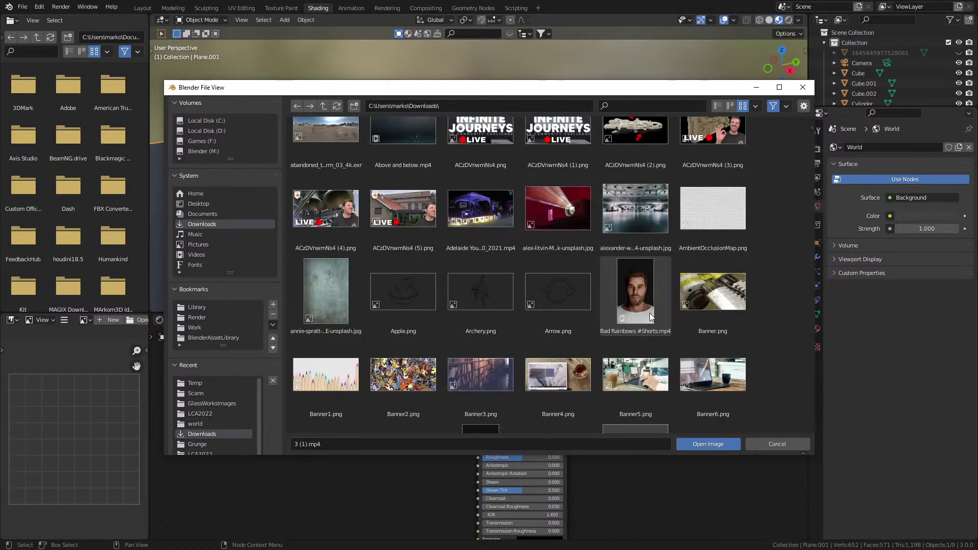
scroll(650, 313, down, 20)
double_click(561, 204)
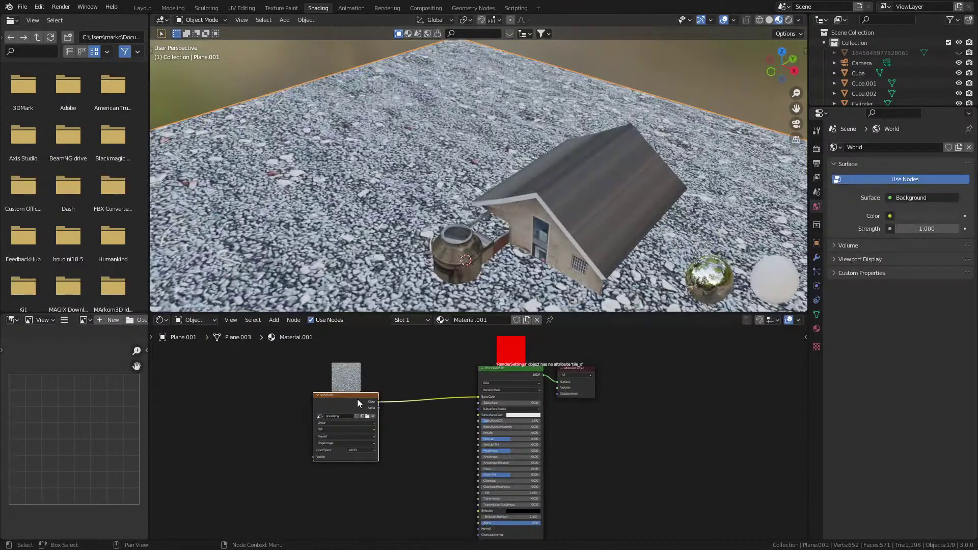
key(ctrl+t)
scroll(502, 428, up, 3)
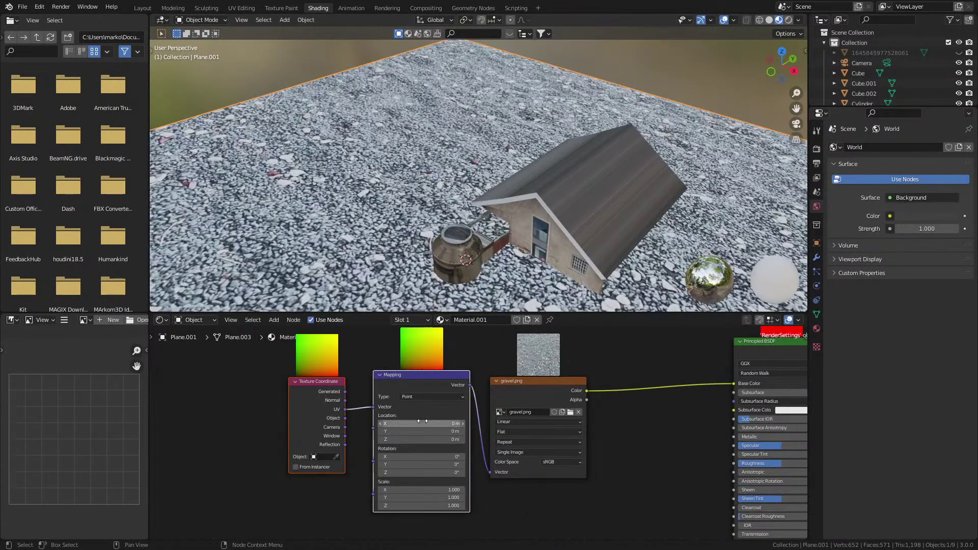
Step: Set the gravel image's projection to Box with a blend of about 0.51
click(532, 421)
click(533, 419)
click(530, 433)
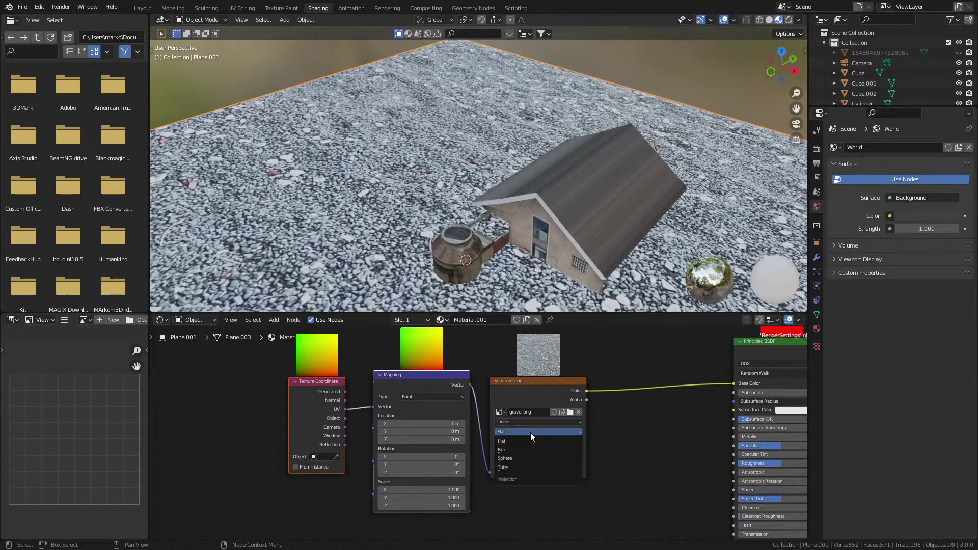
click(531, 449)
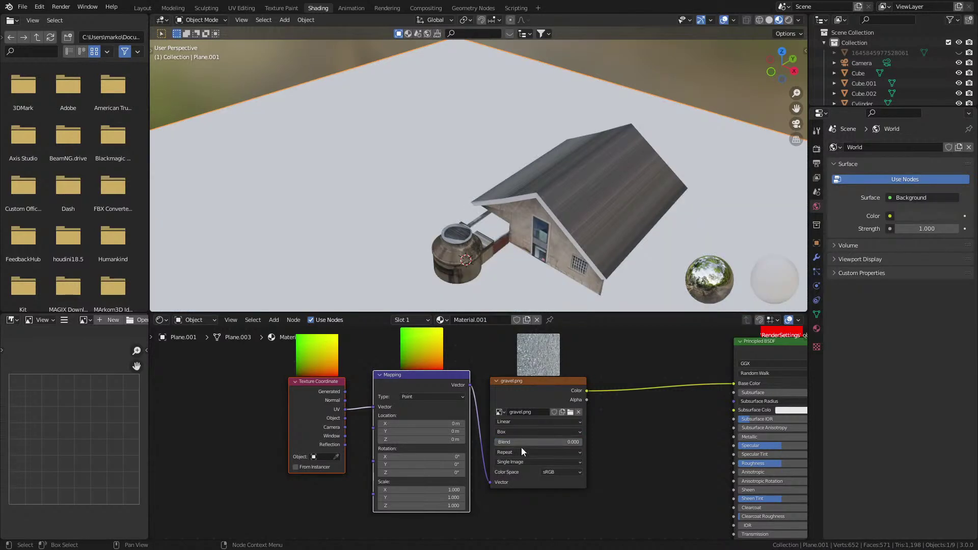
drag(520, 445, 539, 442)
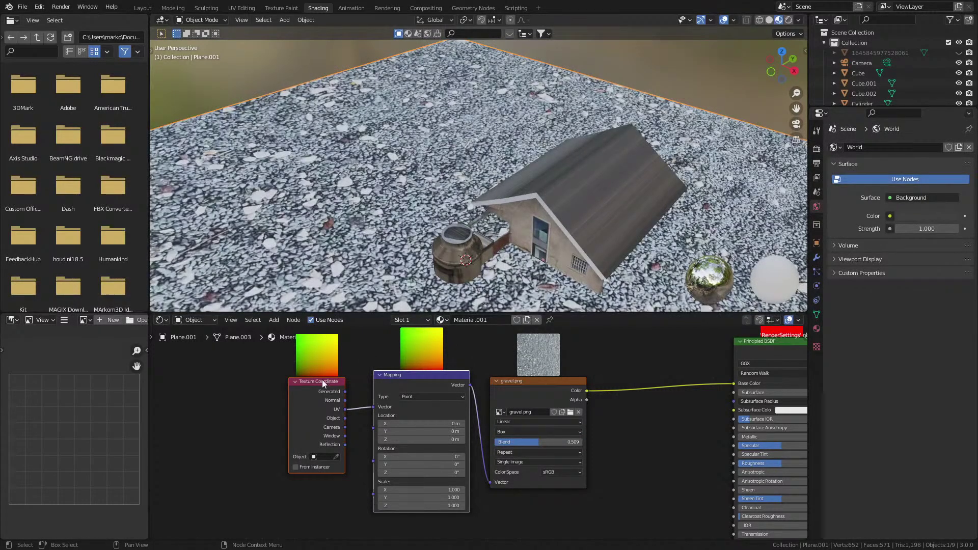
Step: Move the coordinate and mapping nodes away from the image node and set the mapping scale to 4 on X, Y and Z
drag(322, 380, 222, 372)
click(381, 478)
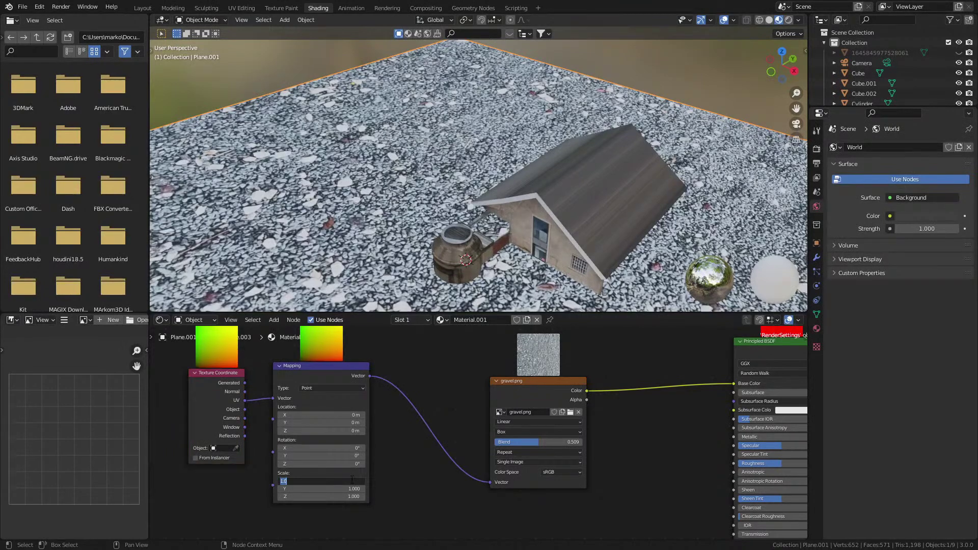
text(5)
key(Return)
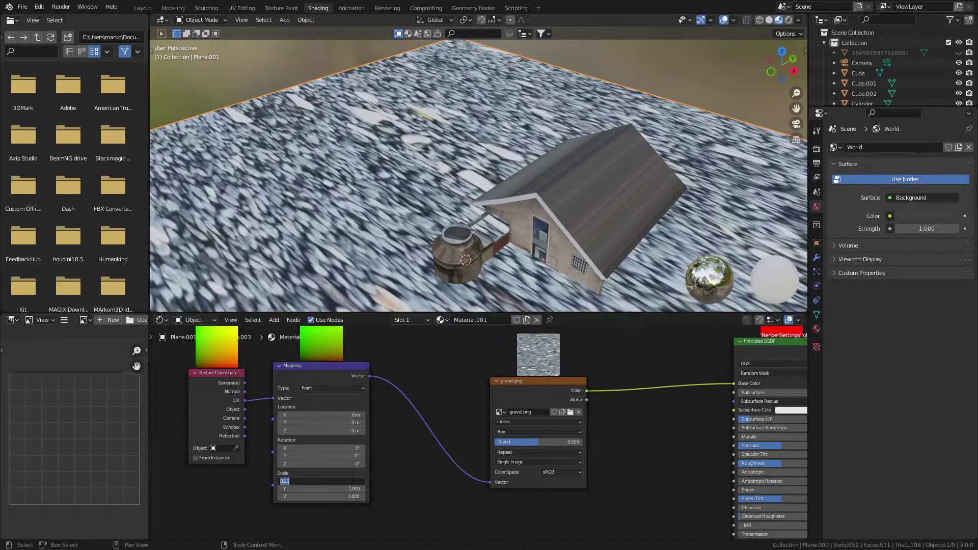
text(4)
key(Return)
click(354, 486)
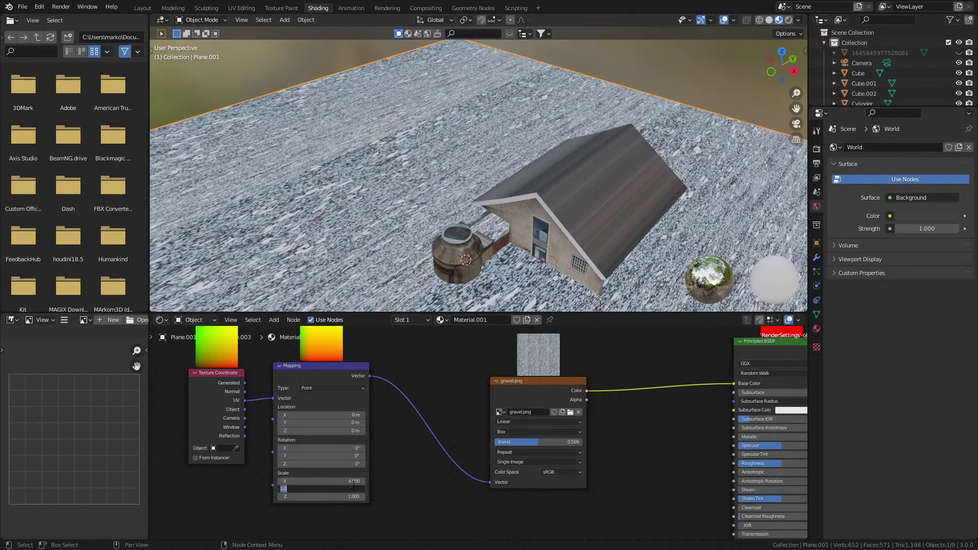
text(4)
key(Return)
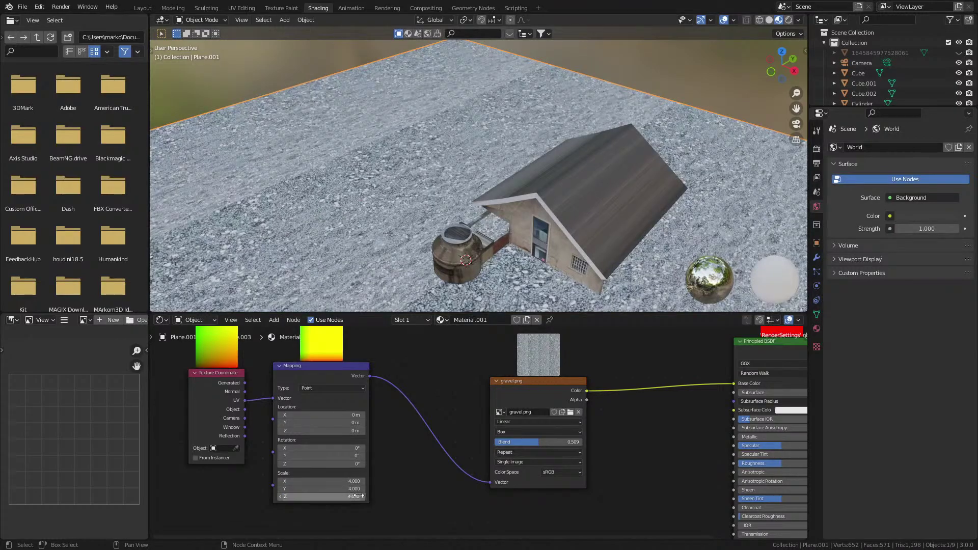
Step: Check the tiling on the ground and lower the gravel image's box projection blend to about 0.23
click(528, 219)
middle_drag(529, 219, 501, 178)
scroll(475, 243, down, 3)
click(474, 243)
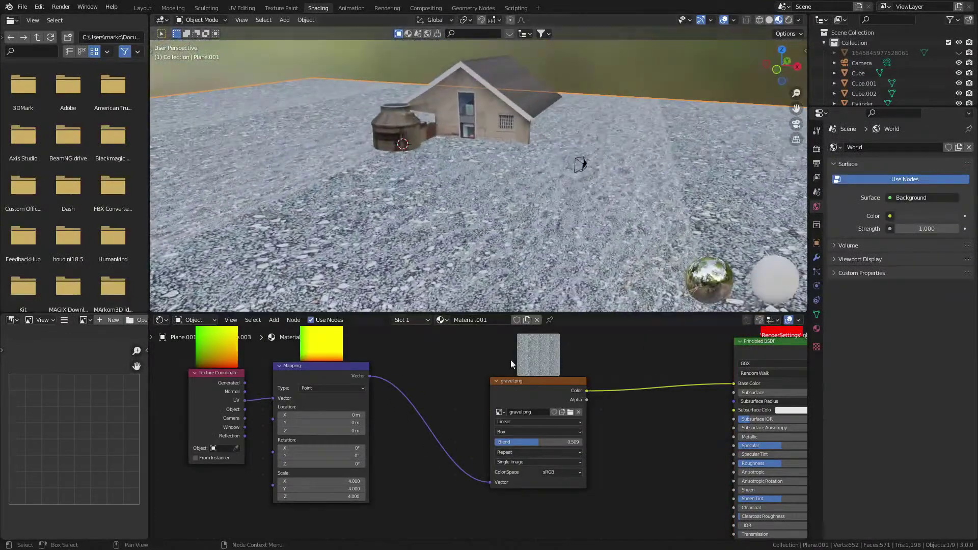
mouse_move(528, 443)
mouse_down()
mouse_move(484, 443)
mouse_move(546, 443)
mouse_move(500, 443)
mouse_move(515, 443)
mouse_up()
click(530, 452)
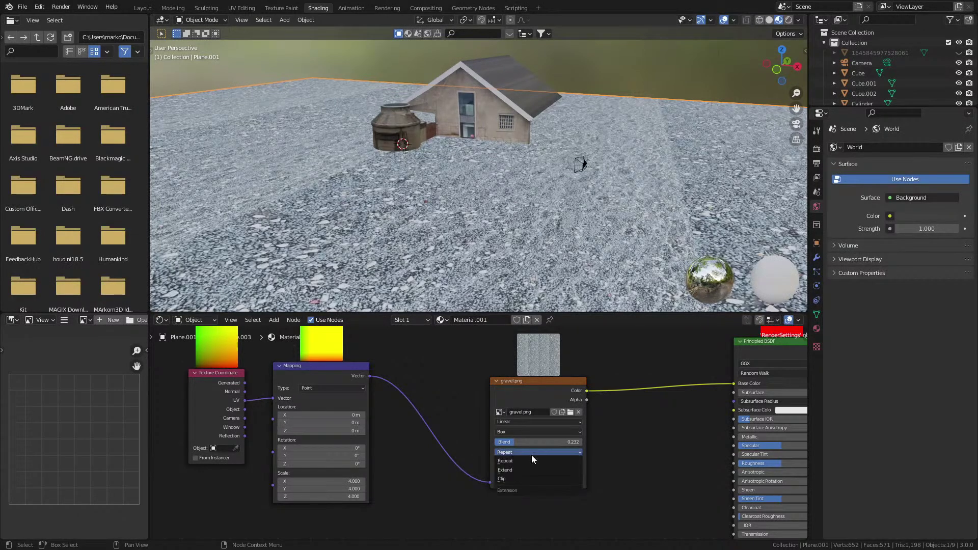
click(534, 455)
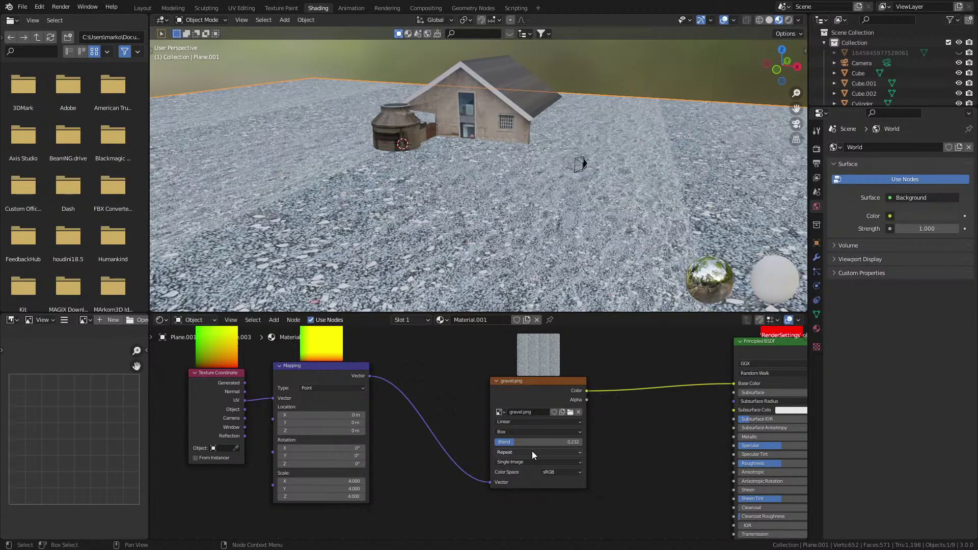
Step: Set the gravel image's projection to Flat and inspect the seams on the ground up close
click(532, 432)
click(538, 441)
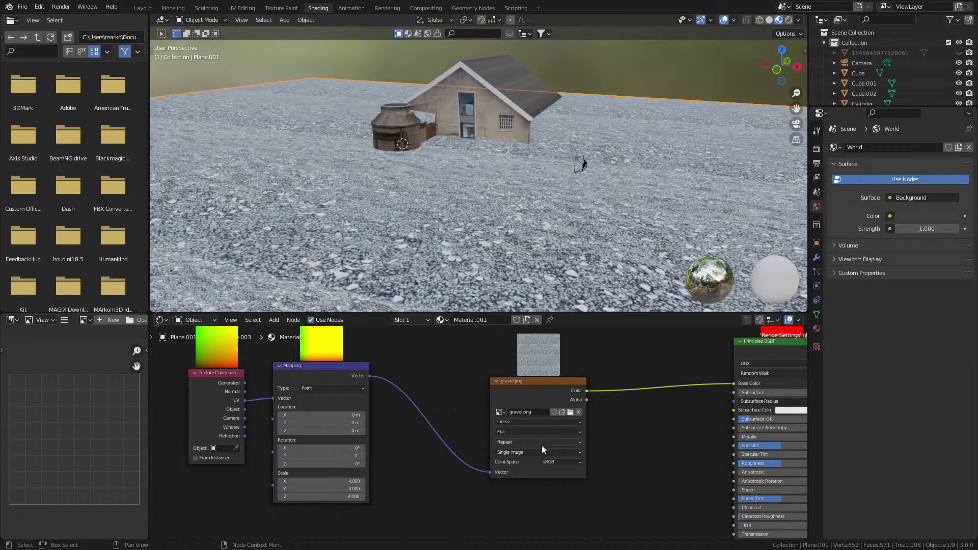
click(534, 441)
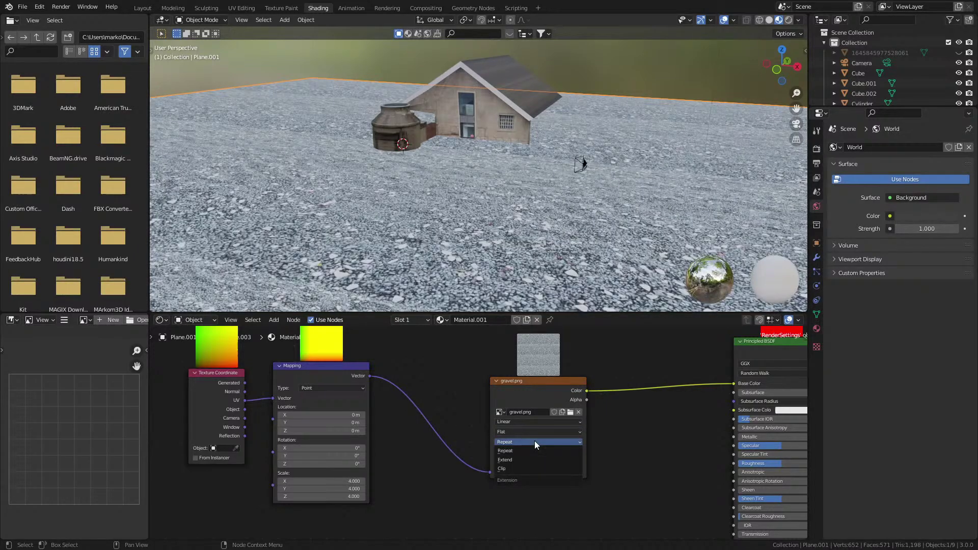
middle_drag(427, 280, 374, 263)
scroll(417, 251, up, 3)
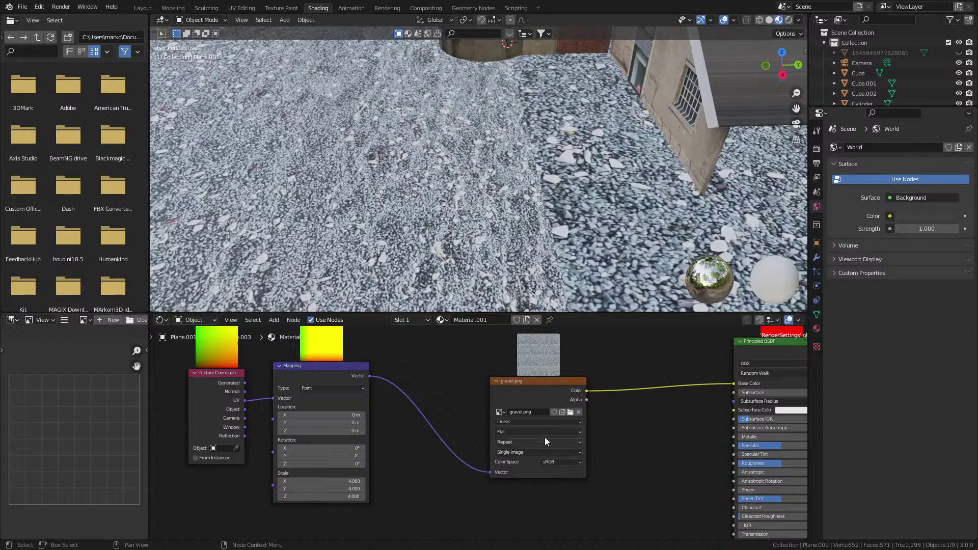
Step: Make the object named Camera the active scene camera and delete the Glass.fspy camera
key(KP_0)
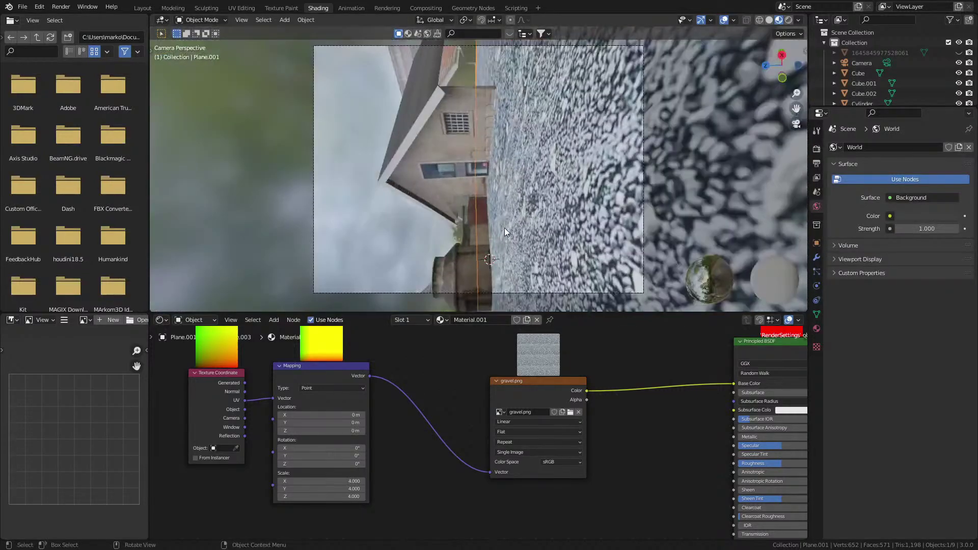
middle_drag(659, 148, 674, 271)
click(849, 63)
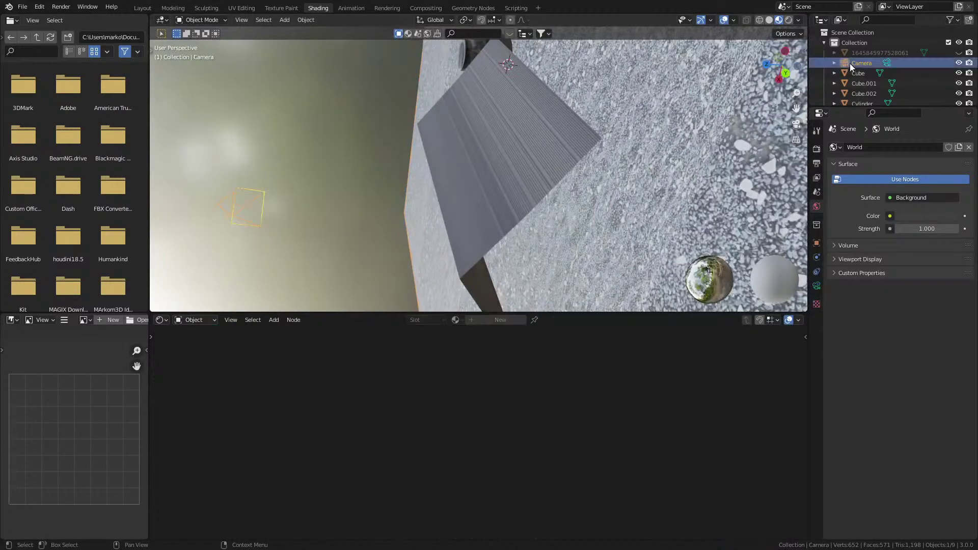
key(KP_0)
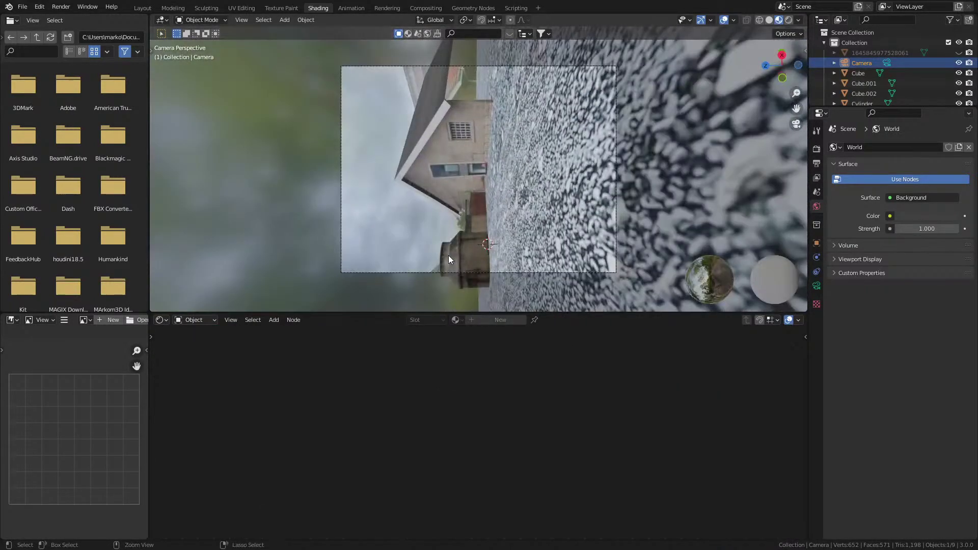
key(ctrl+z)
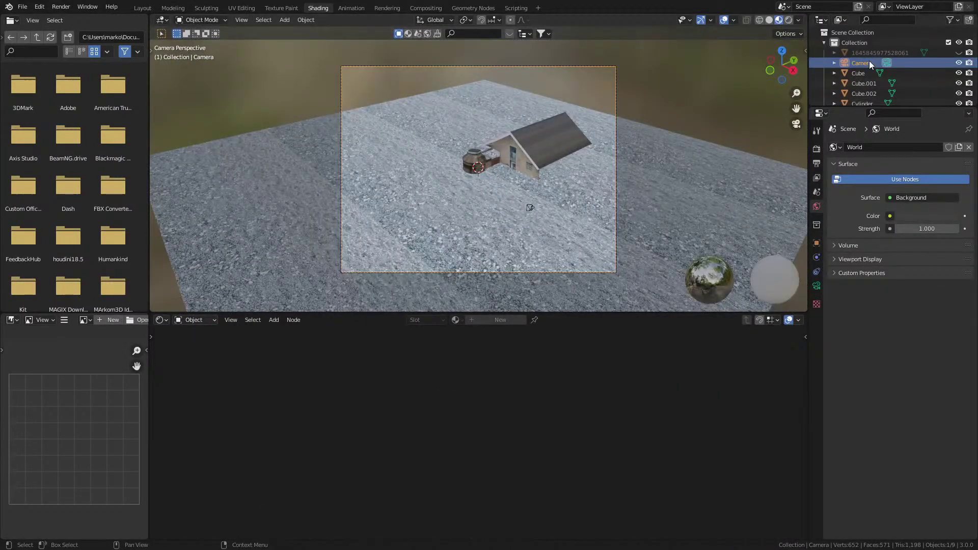
scroll(869, 60, down, 5)
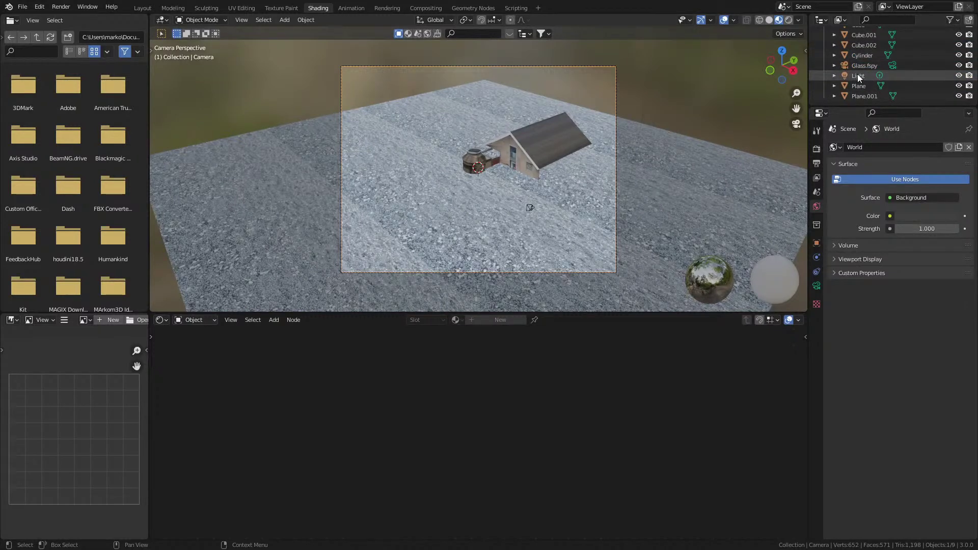
key(Delete)
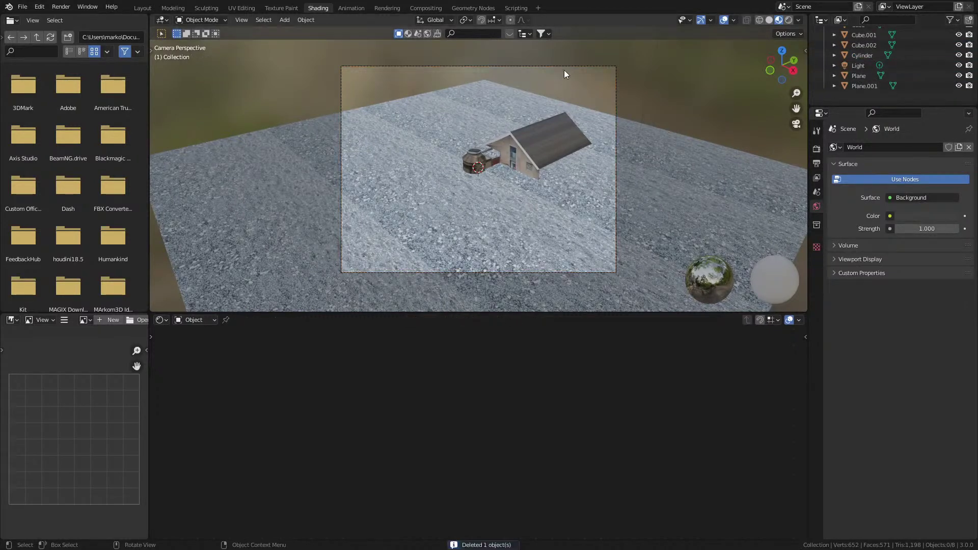
Step: Select the camera and move it along its local Z axis, close to the round tower
click(564, 70)
key(g)
key(z)
key(z)
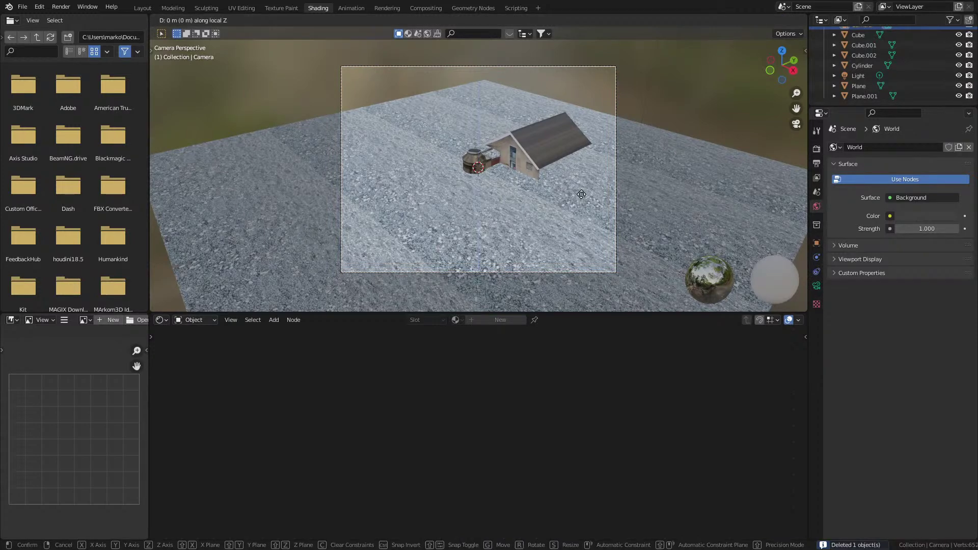
click(557, 103)
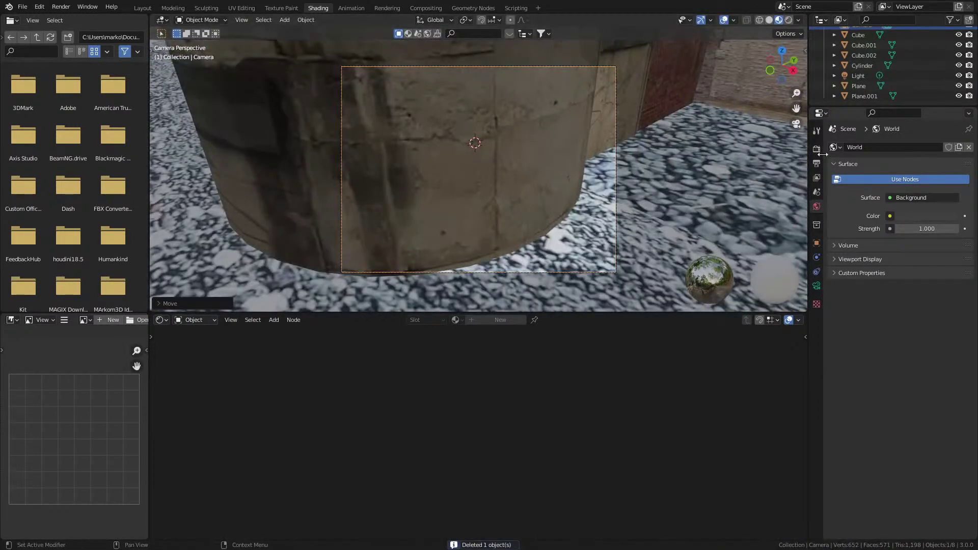
Step: Set the render output resolution to 1920 by 1080 px
click(817, 148)
click(816, 164)
double_click(916, 161)
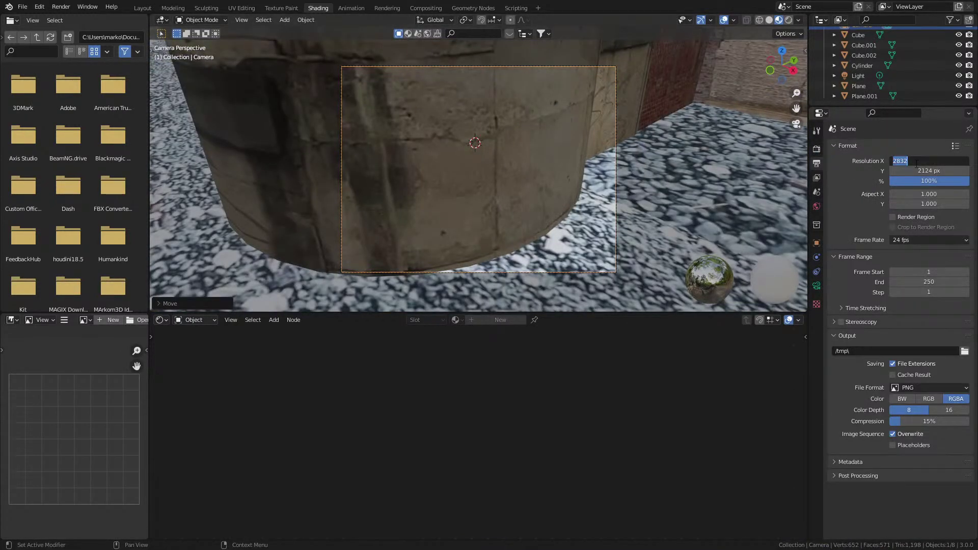
text(1920)
key(Tab)
text(1080)
key(Return)
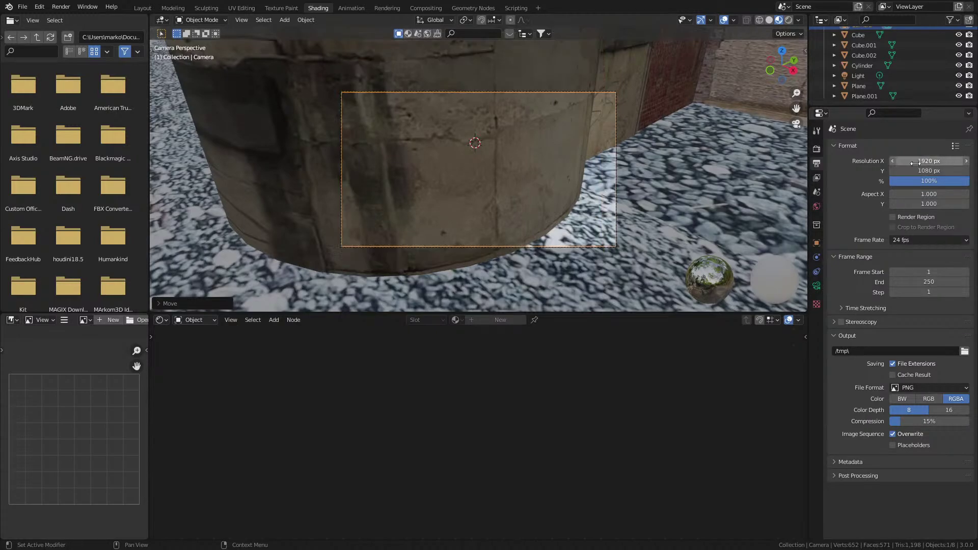
Step: Pull the camera back along its local Z axis, tilt it up and lower it towards the gravel ground
key(g)
key(z)
key(z)
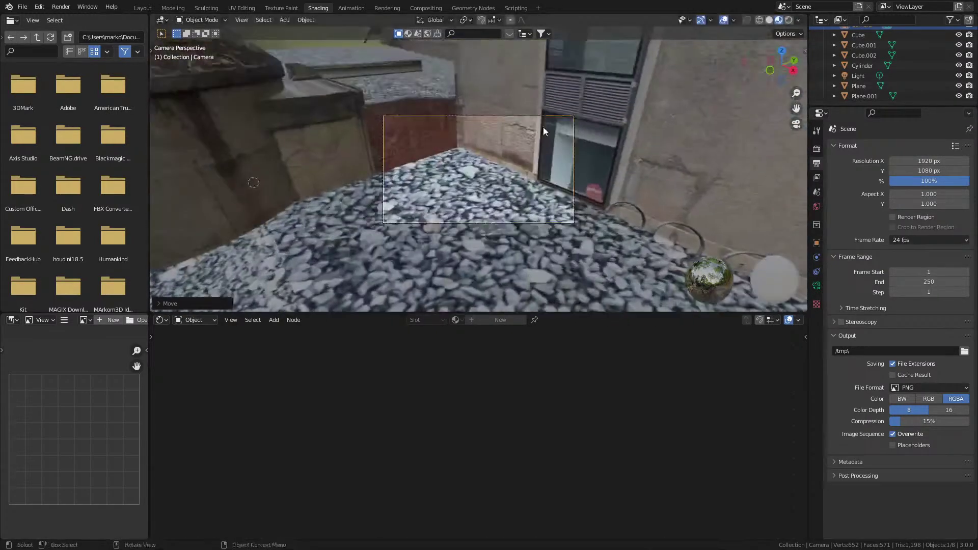
right_click(550, 162)
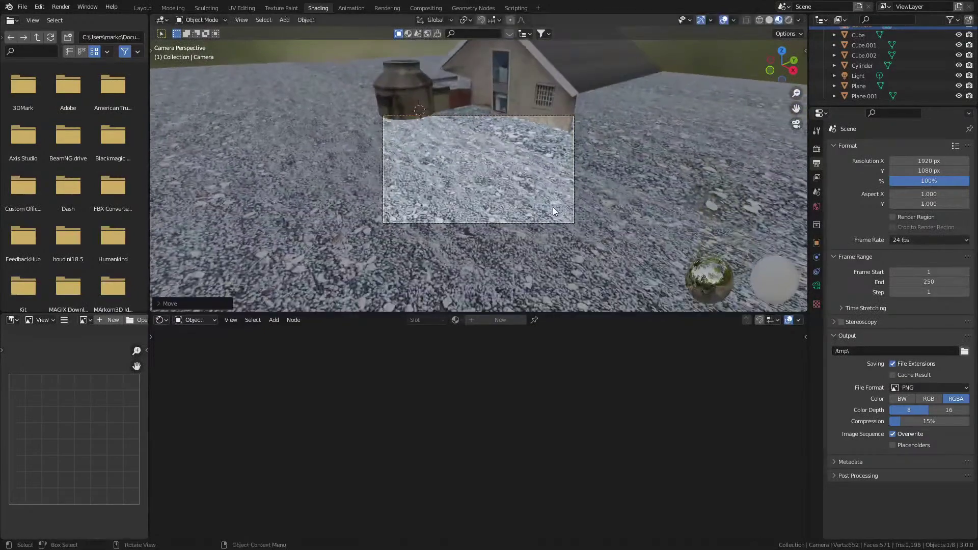
key(r)
click(526, 208)
key(g)
click(557, 219)
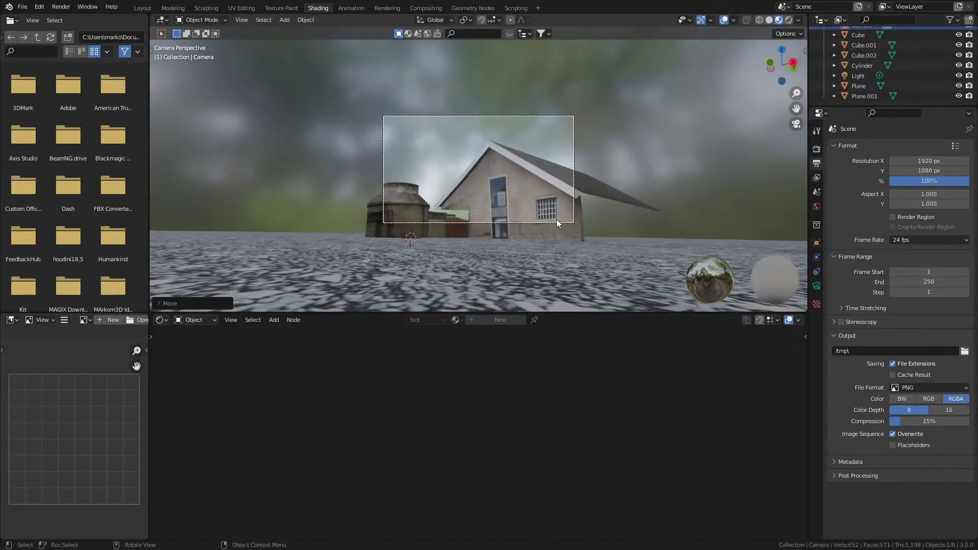
Step: Tilt the camera down about its local X axis and move it closer to frame the courtyard between tower and house
key(r)
click(576, 168)
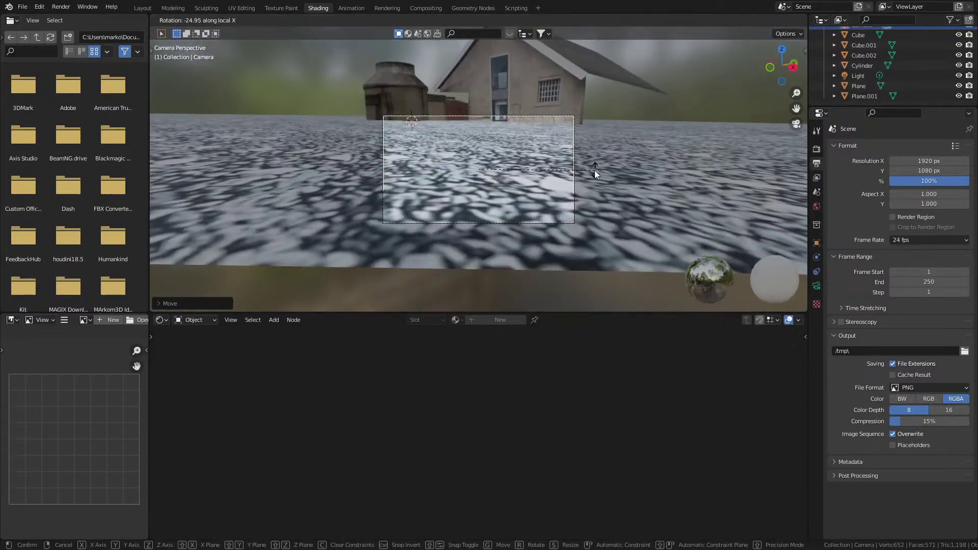
key(g)
click(588, 134)
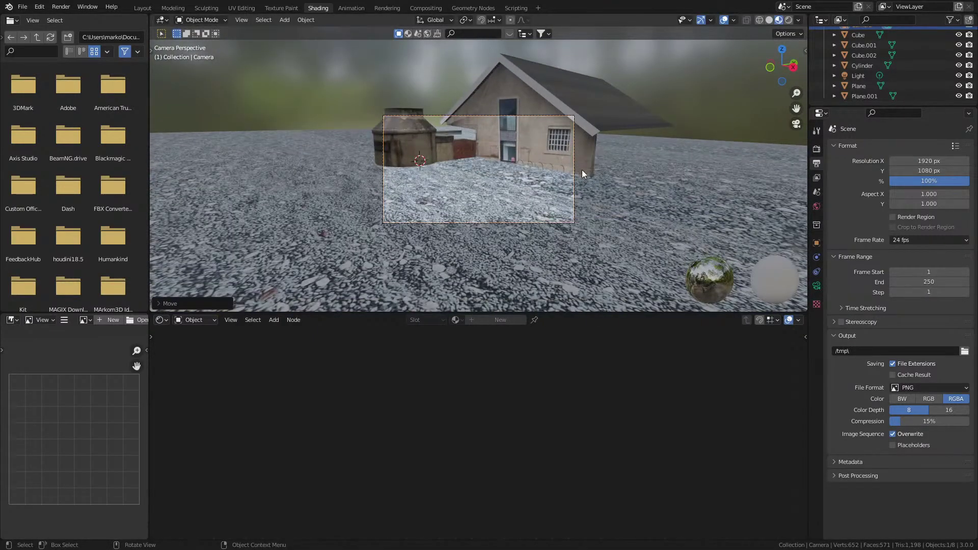
key(g)
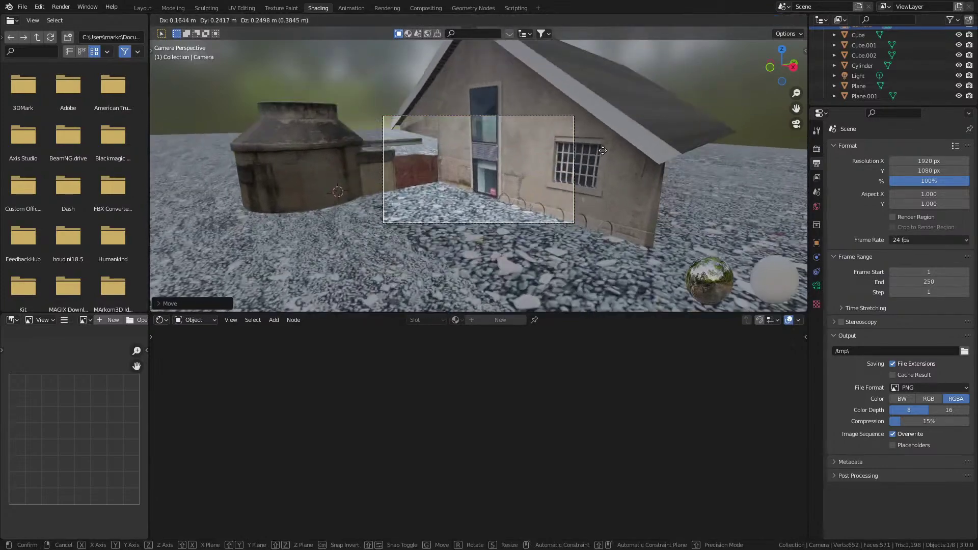
click(603, 157)
scroll(597, 173, up, 3)
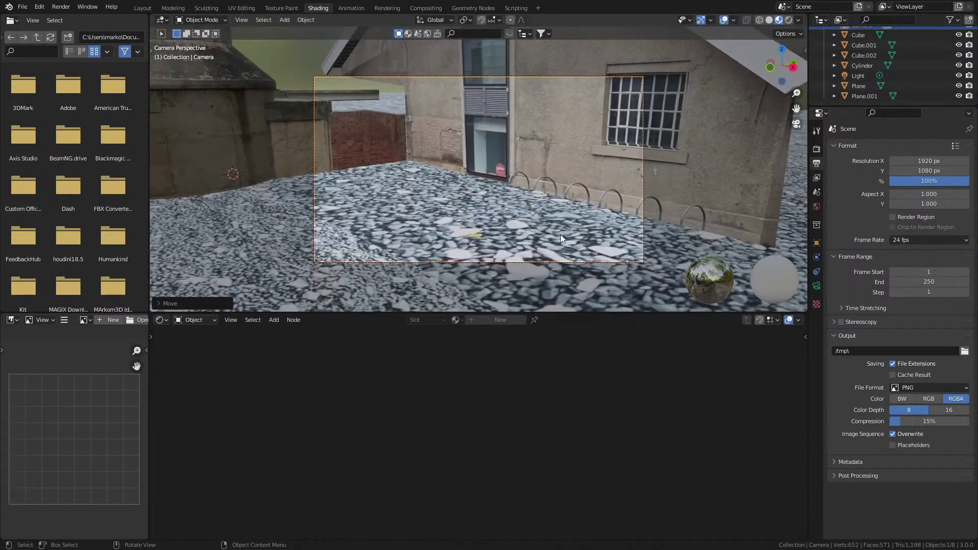
Step: Shift the gravel ground plane along the global Y axis and rotate it about Z to change the texture's direction
click(402, 294)
key(g)
key(y)
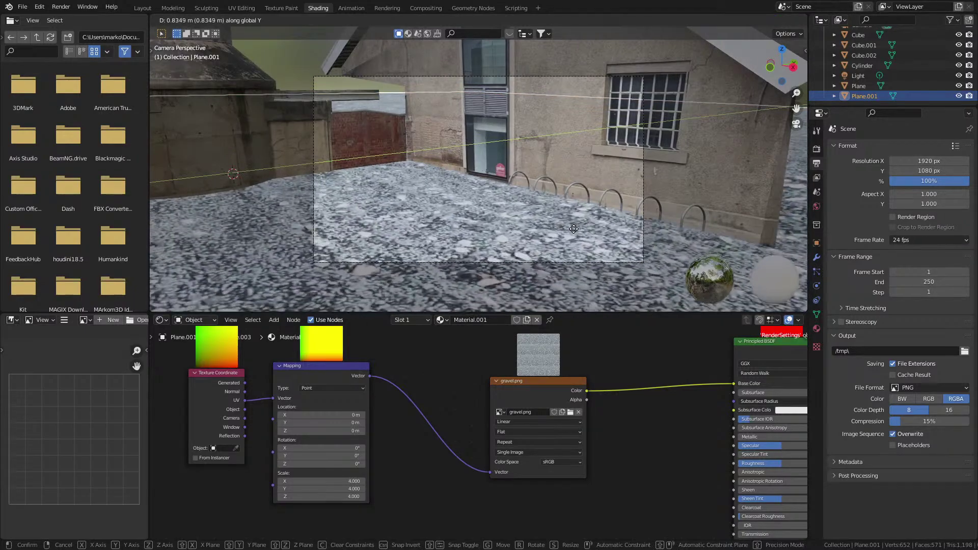
click(570, 235)
key(r)
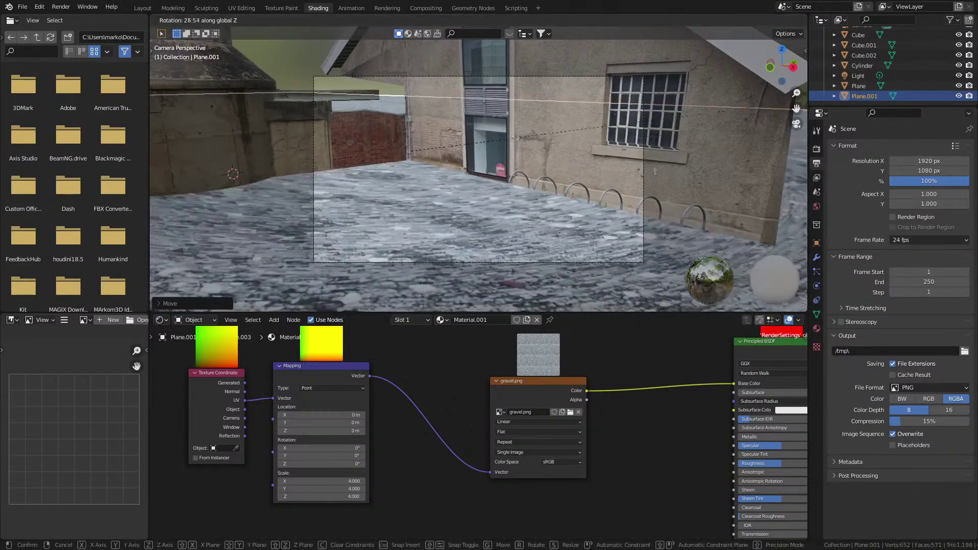
click(420, 392)
scroll(434, 212, down, 3)
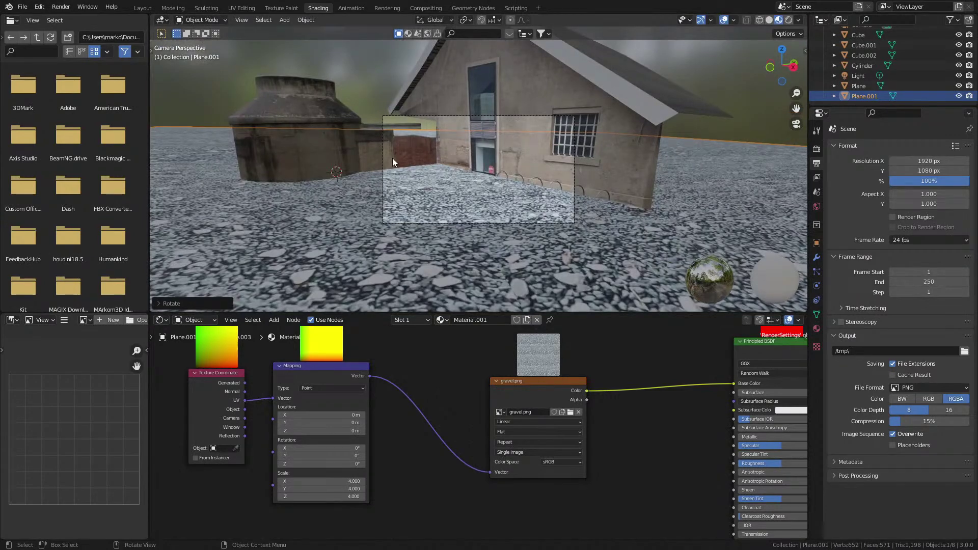
Step: Move the camera back along its local Z axis and tilt it slightly up so the house gable fits the frame
click(496, 221)
key(g)
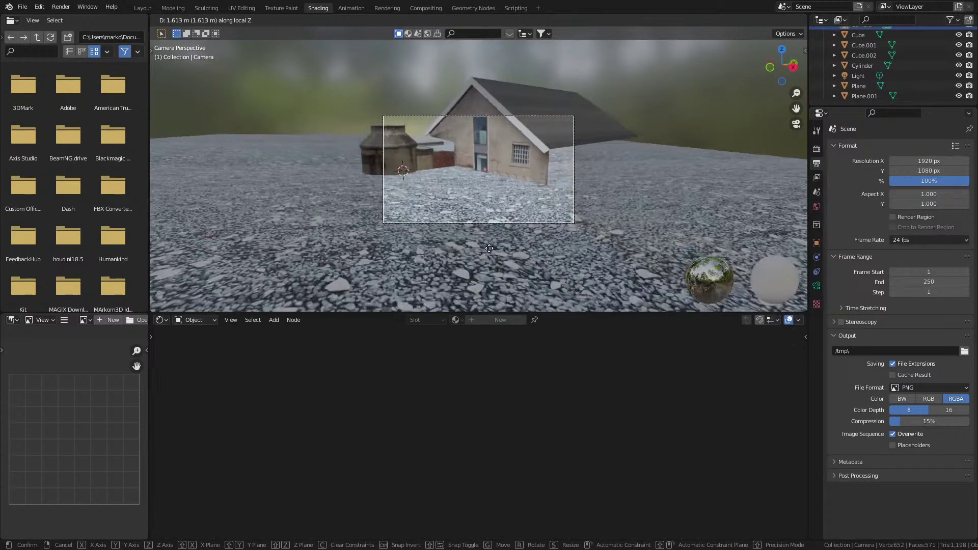
click(490, 243)
key(r)
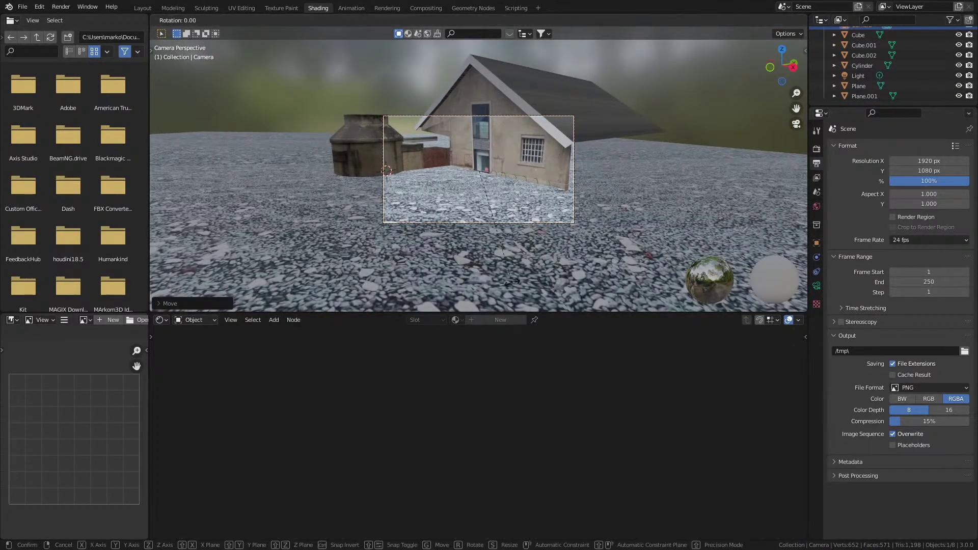
click(515, 282)
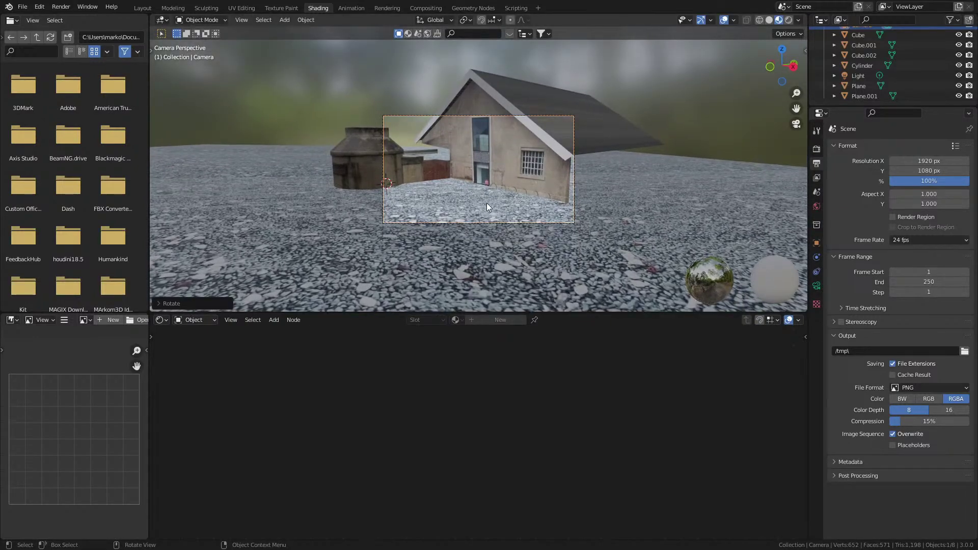
scroll(413, 152, up, 4)
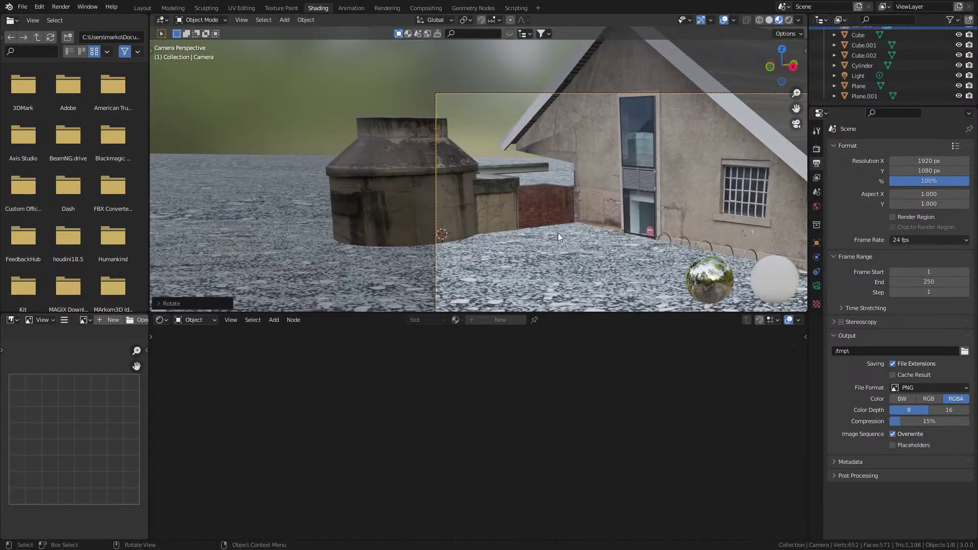
scroll(558, 234, down, 1)
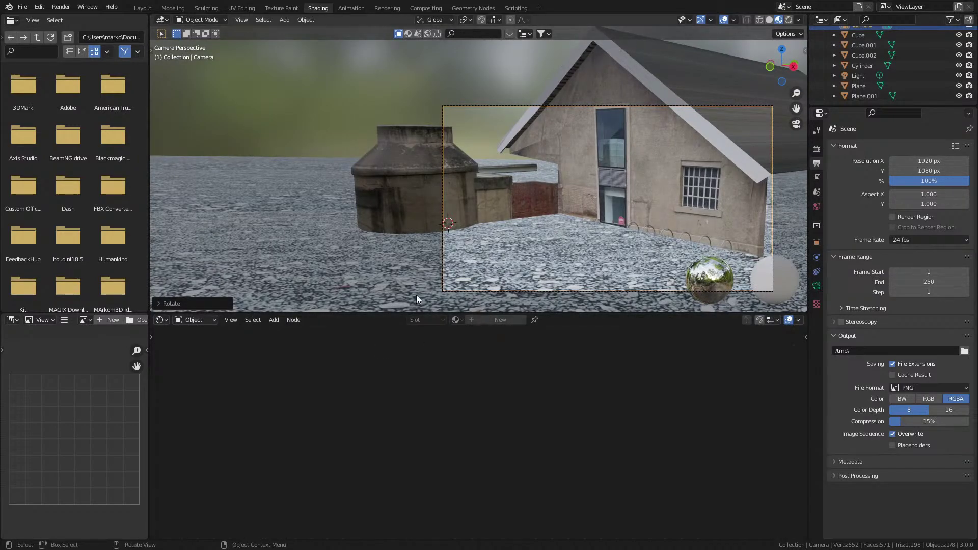
Step: Duplicate the plain plaster face between the tall window and barred window of the house, and rotate the copy 90 degrees in top view
mouse_move(445, 235)
middle_down()
mouse_move(508, 258)
mouse_move(433, 246)
middle_up()
scroll(507, 259, down, 2)
scroll(501, 154, up, 5)
click(469, 203)
scroll(468, 203, up, 1)
key(Tab)
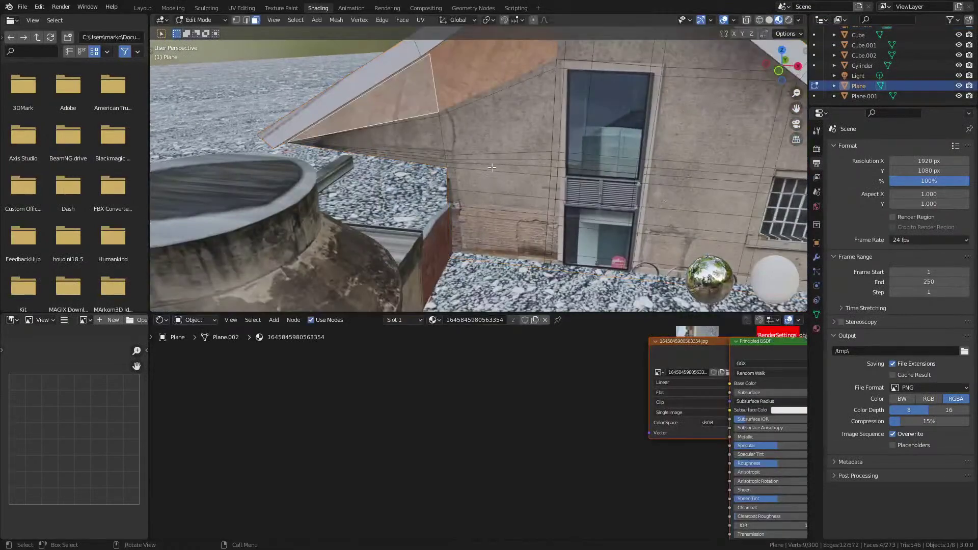
click(502, 134)
click(697, 135)
middle_drag(696, 136, 670, 205)
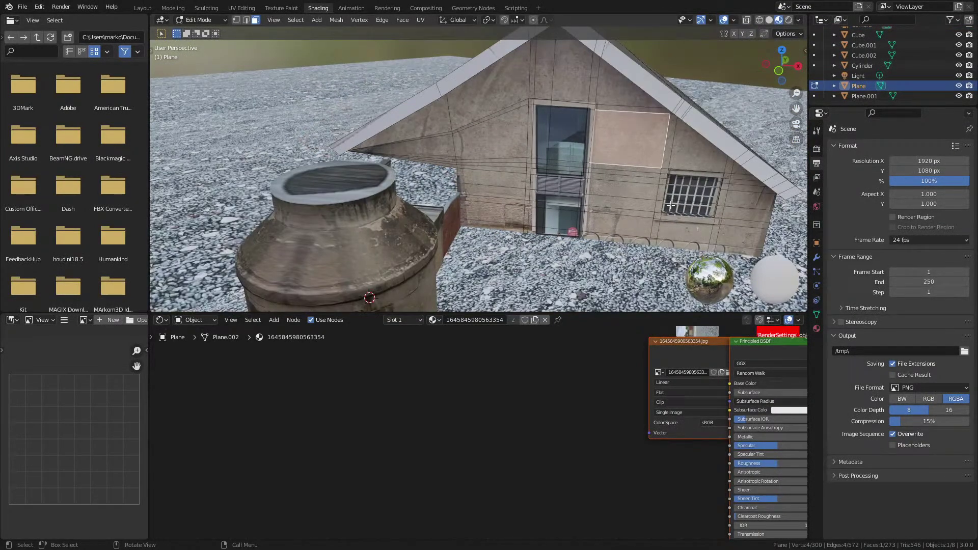
key(KP_7)
key(shift+d)
click(429, 226)
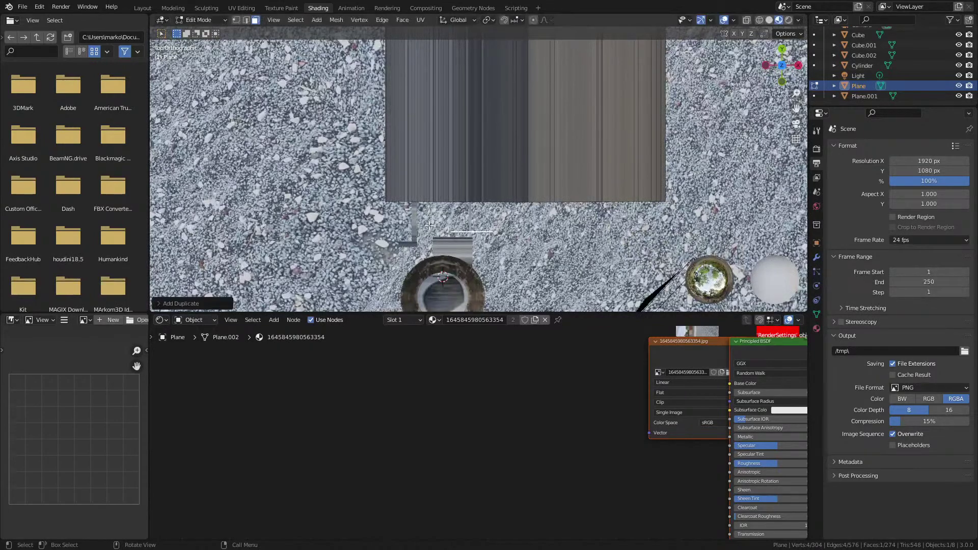
text(r90)
key(Return)
Step: Move the duplicated plaster face over the red brick wall and scale it to reach from the low block to the house
middle_drag(447, 221, 401, 149)
scroll(401, 149, up, 3)
key(g)
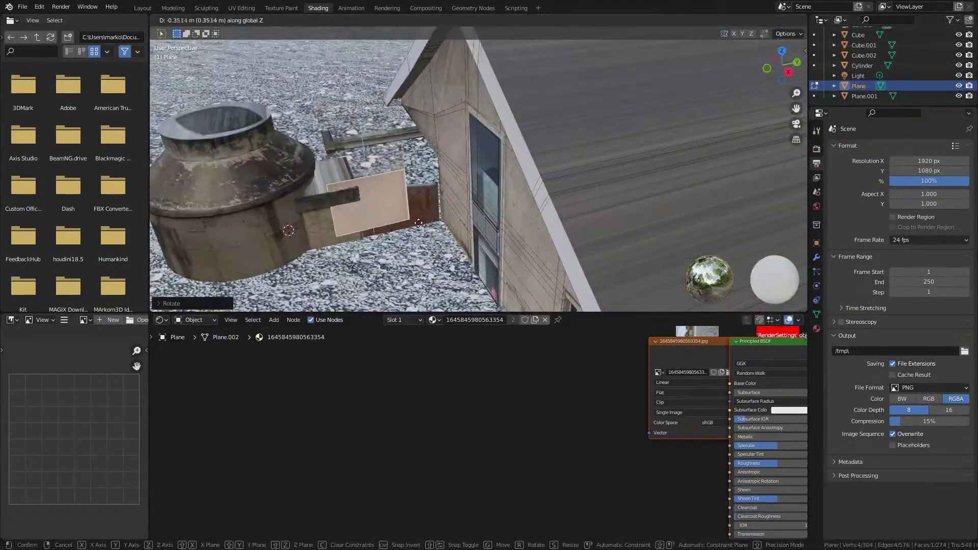
click(420, 236)
key(KP_3)
scroll(421, 235, up, 3)
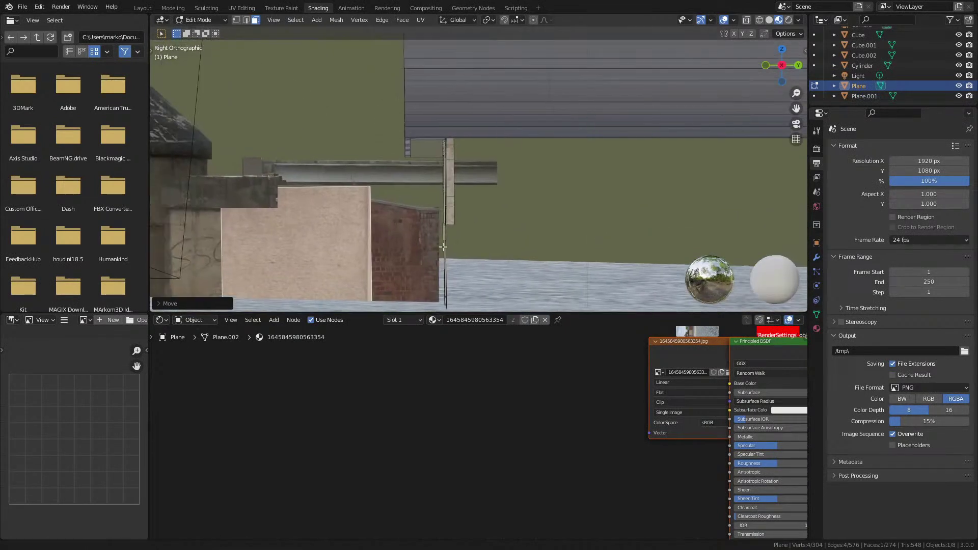
key(s)
click(541, 263)
key(g)
click(545, 271)
middle_drag(546, 271, 543, 305)
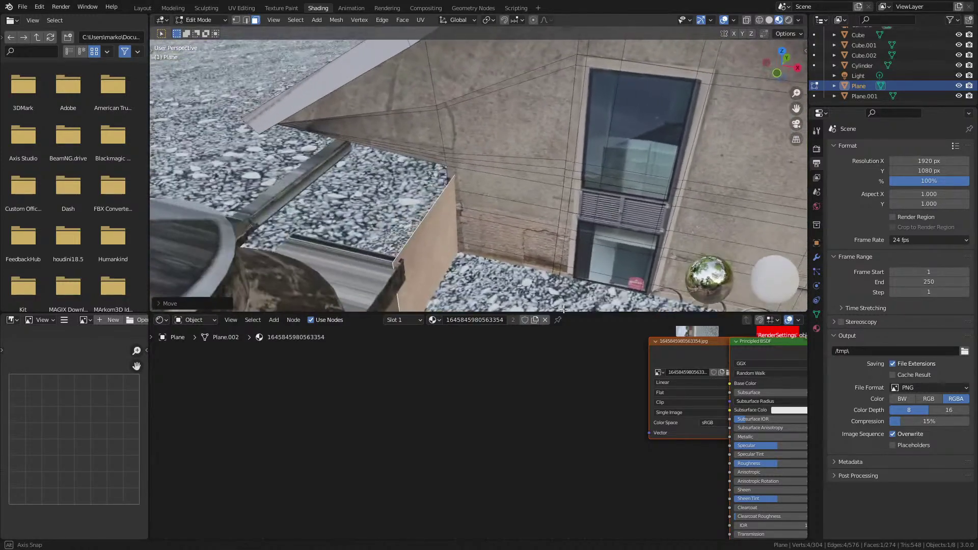
Step: Move the ledge object Cube.002 about 0.43 m along X onto the top of the new plaster wall
key(Tab)
middle_drag(396, 224, 350, 191)
click(350, 191)
click(279, 163)
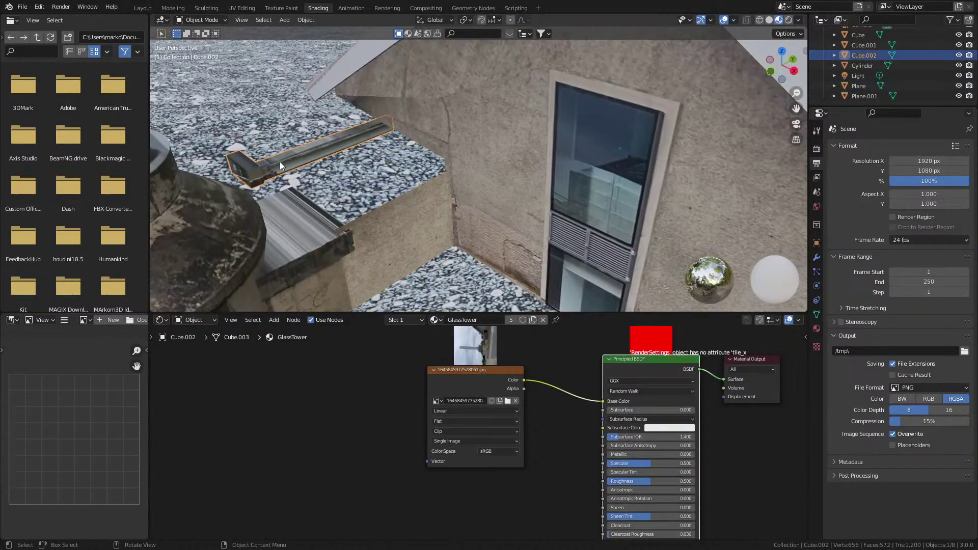
key(g)
key(x)
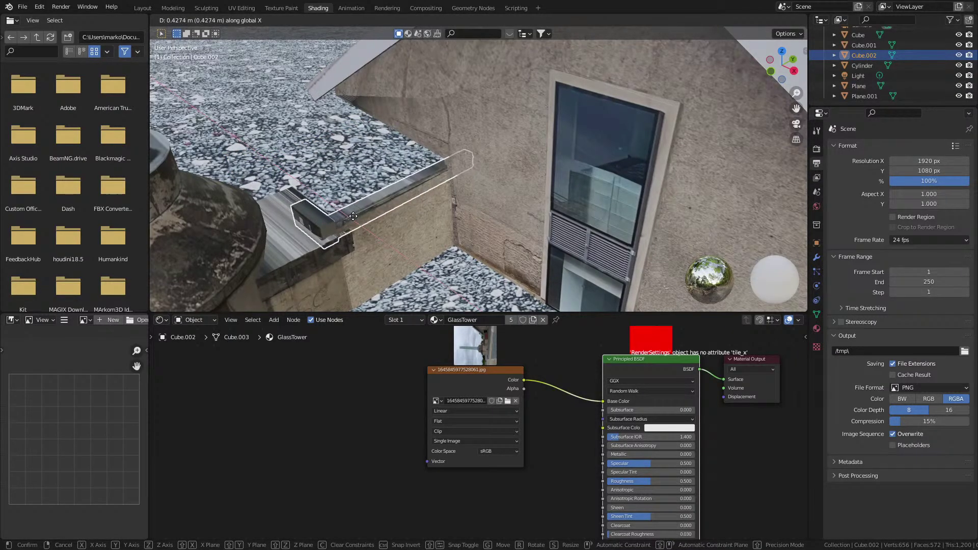
click(356, 220)
middle_drag(361, 237, 475, 221)
scroll(399, 250, down, 4)
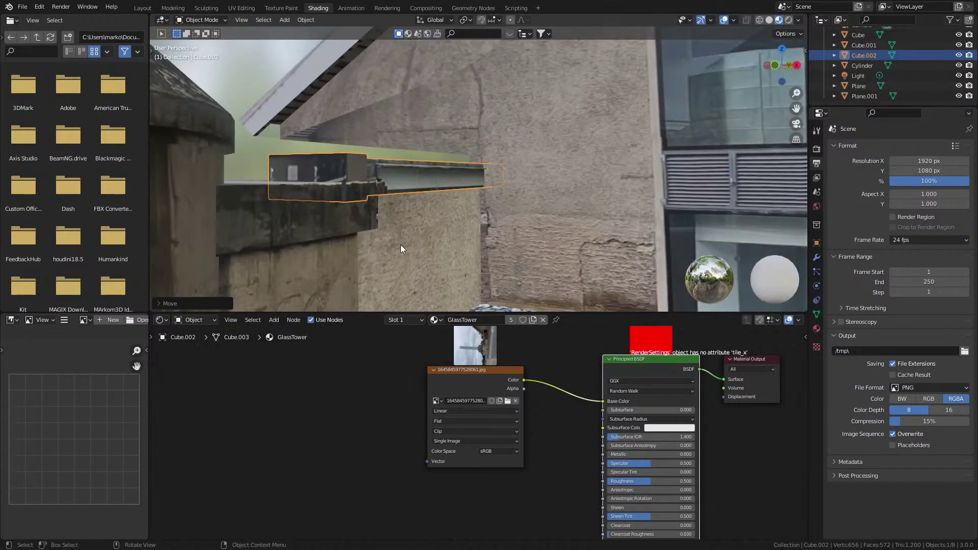
Step: Extrude the new plaster wall face backwards to form a solid annex with a flat roof behind the ledge
click(408, 252)
key(Tab)
mouse_move(410, 253)
middle_down()
mouse_move(411, 273)
mouse_move(406, 253)
middle_up()
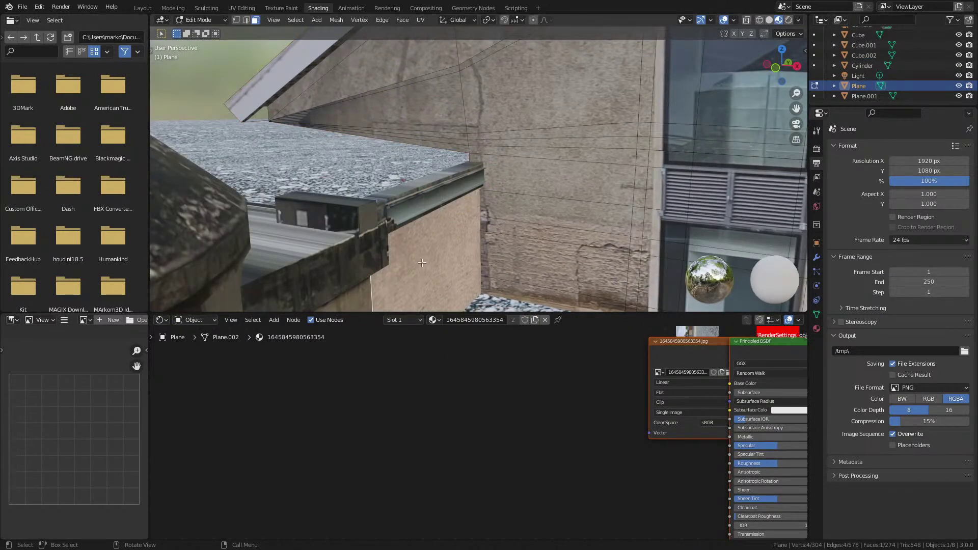
key(e)
click(254, 238)
middle_drag(254, 238, 367, 118)
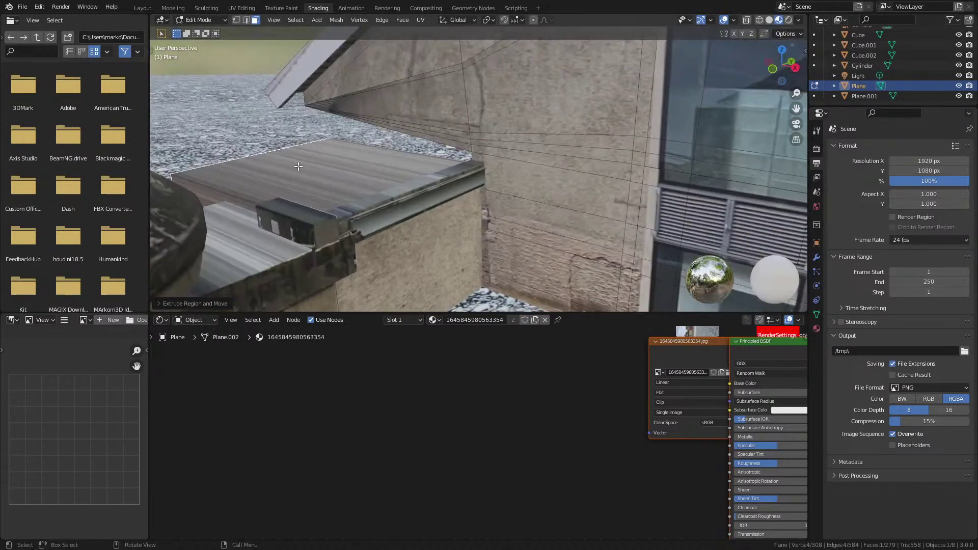
Step: Adjust the house wall's lower edge beneath the eave along Z, extending the wall down behind the annex roof
key(g)
key(z)
click(374, 138)
key(s)
key(z)
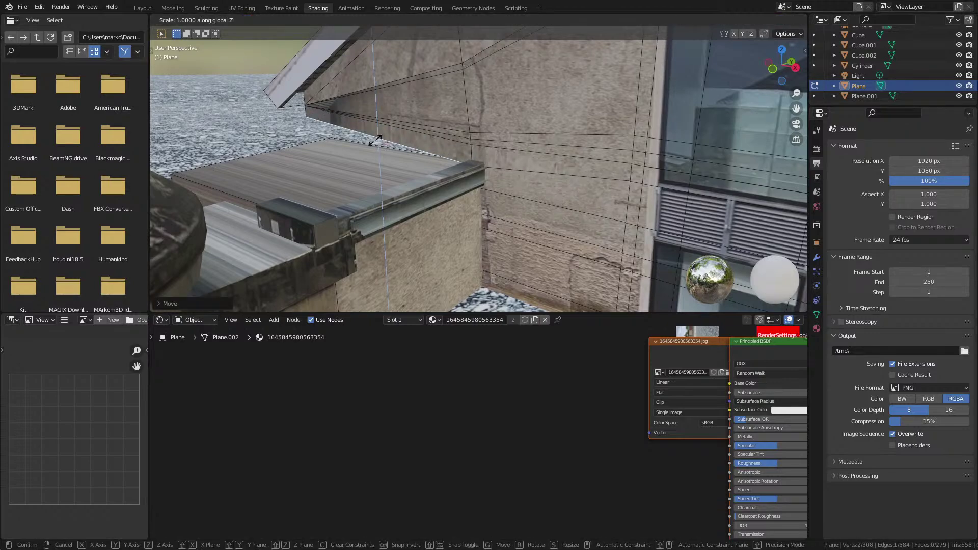
click(338, 271)
key(g)
key(z)
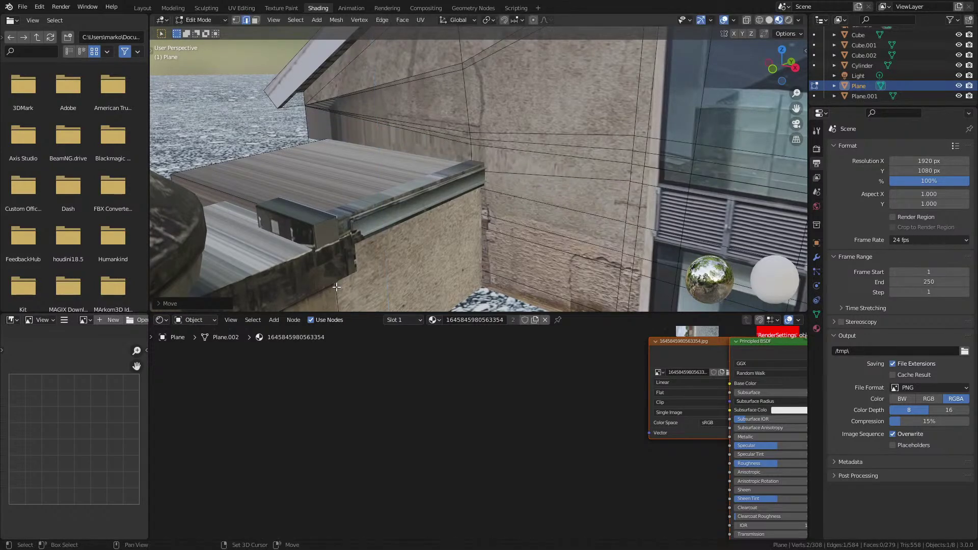
click(336, 287)
Step: Inspect the annex and house wall up close, both in the free view and through the scene camera
scroll(337, 285, down, 5)
key(Tab)
mouse_move(369, 260)
middle_down()
mouse_move(423, 220)
mouse_move(374, 227)
mouse_move(379, 258)
middle_up()
scroll(442, 241, up, 5)
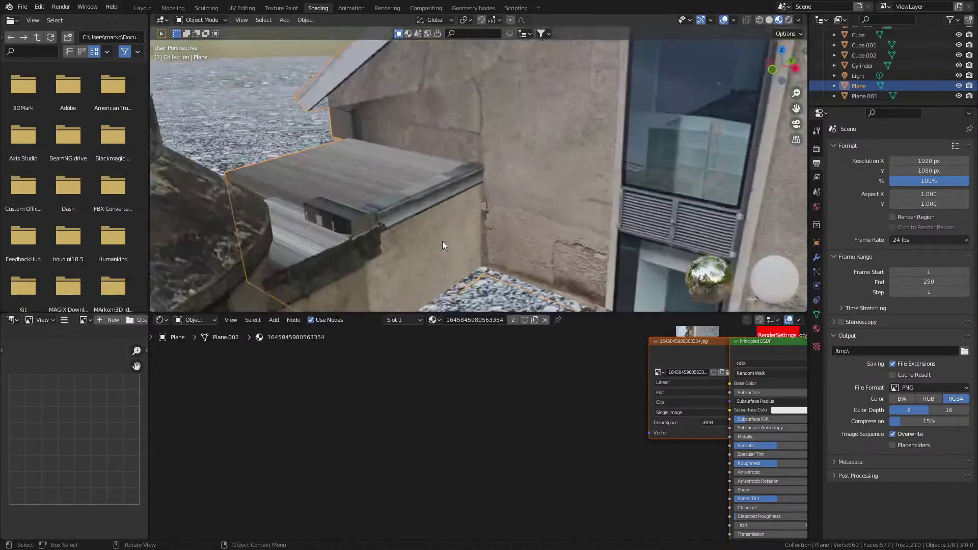
middle_drag(442, 241, 411, 212)
key(KP_0)
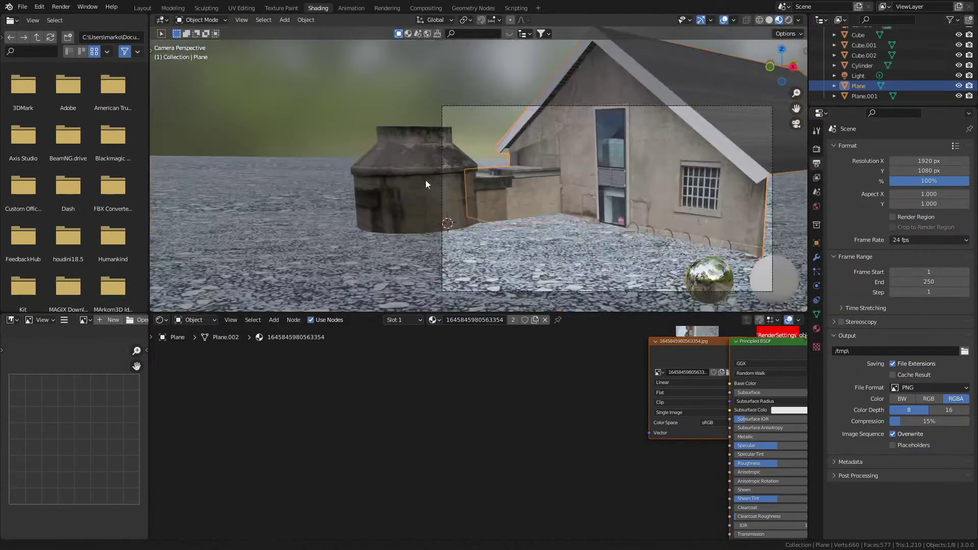
scroll(615, 225, up, 2)
scroll(614, 227, up, 2)
shift+middle_drag(604, 260, 567, 151)
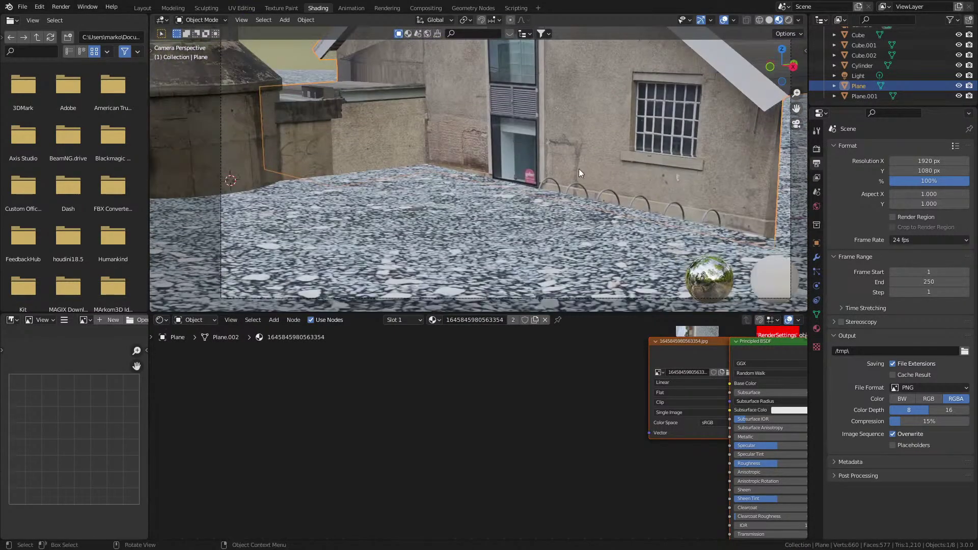
Step: Adjust the height of the house object Plane along Z so its base meets the gravel ground
key(g)
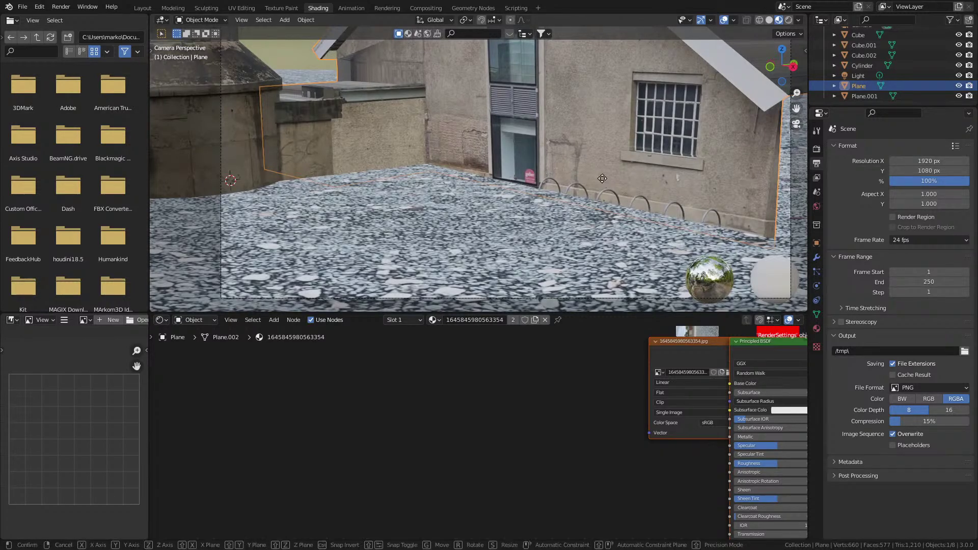
key(z)
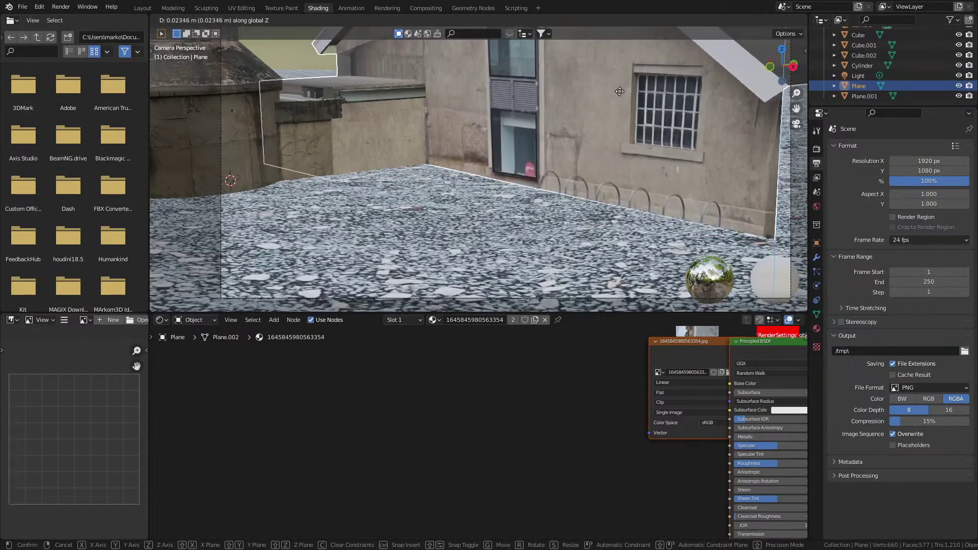
click(544, 270)
scroll(544, 270, down, 2)
scroll(544, 271, down, 1)
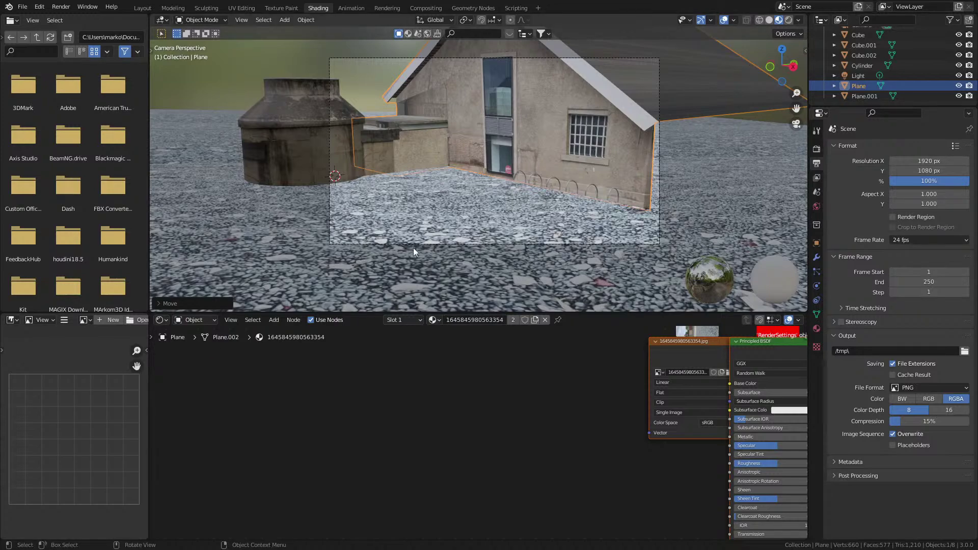
Step: Extrude the vertices of the house front's outer corner backwards along Y to form a long side wall beneath the roof
middle_drag(597, 214, 617, 165)
key(Tab)
key(1)
middle_drag(629, 212, 615, 222)
key(c)
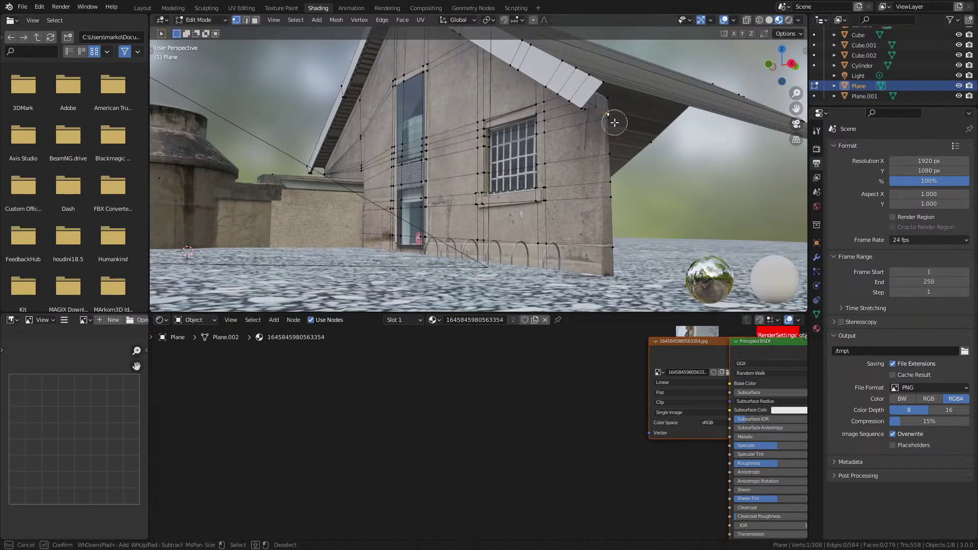
middle_drag(607, 242, 550, 260)
key(e)
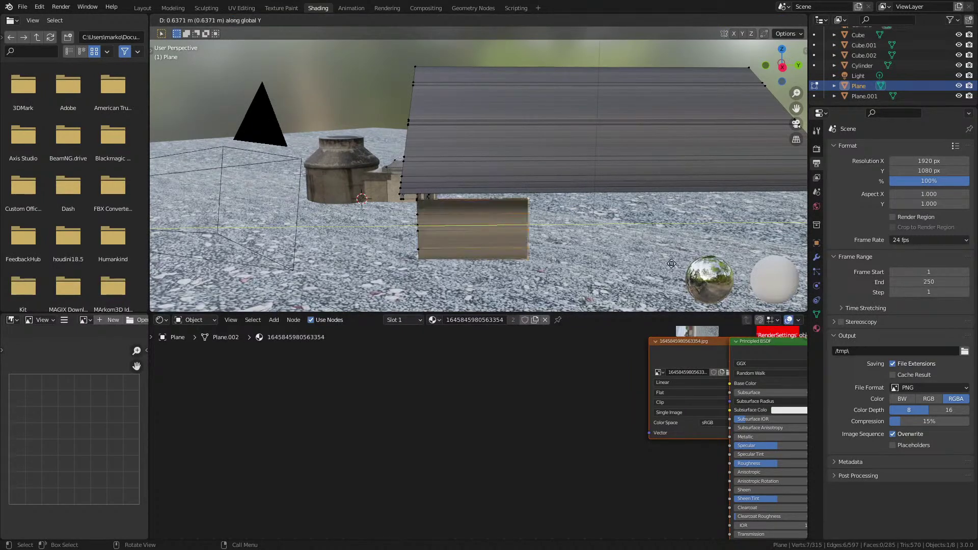
click(356, 260)
middle_drag(355, 260, 464, 223)
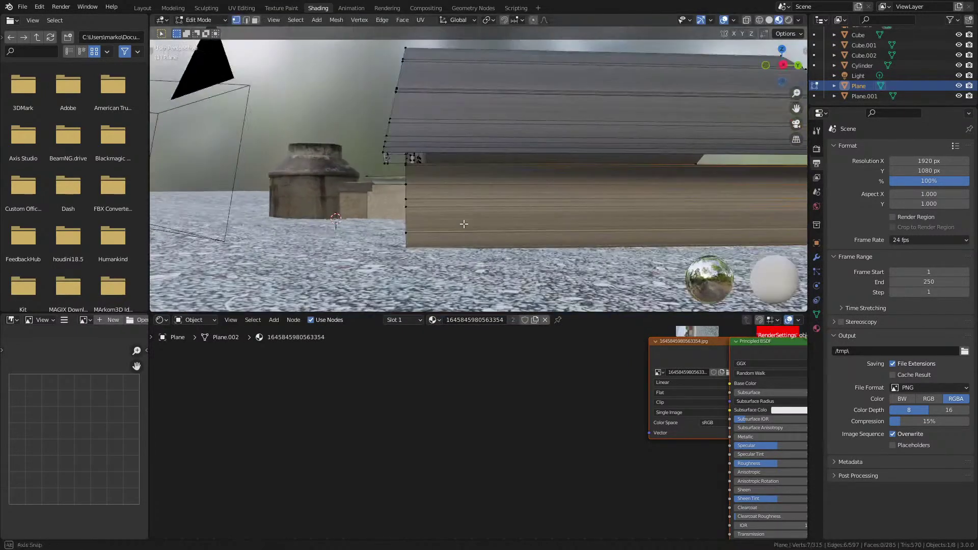
Step: Try to UV-project the side wall's faces from the right orthographic view with Project from View
key(3)
click(548, 210)
shift+click(551, 242)
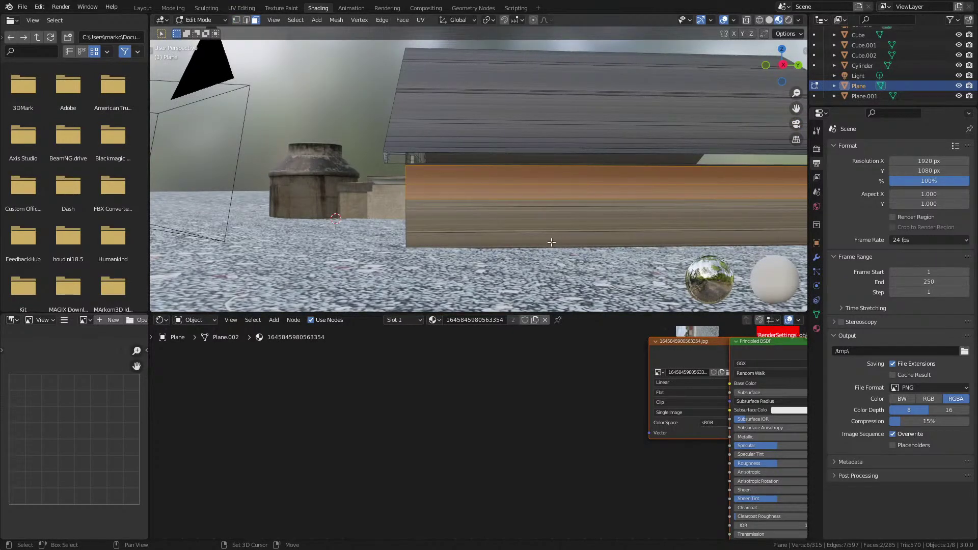
shift+click(551, 242)
key(c)
click(622, 197)
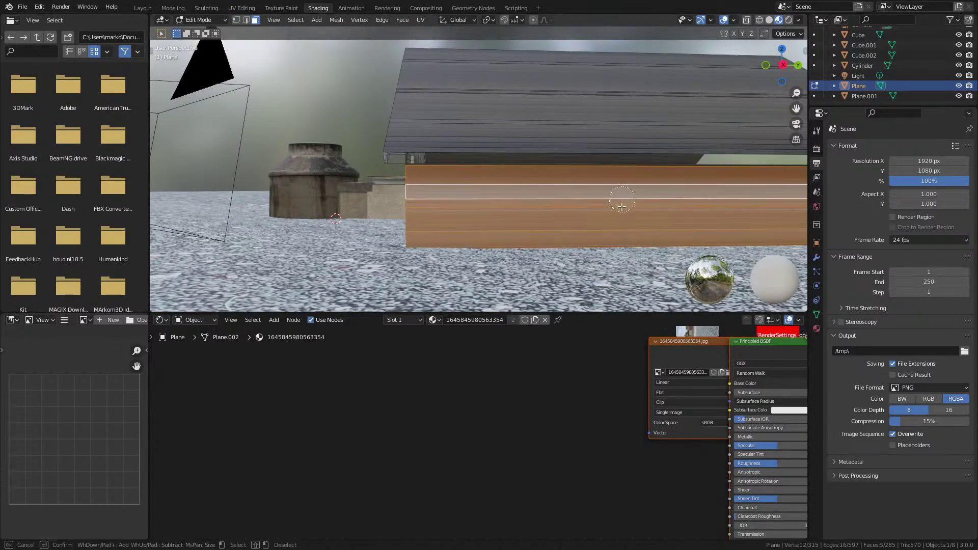
scroll(537, 256, down, 2)
key(KP_3)
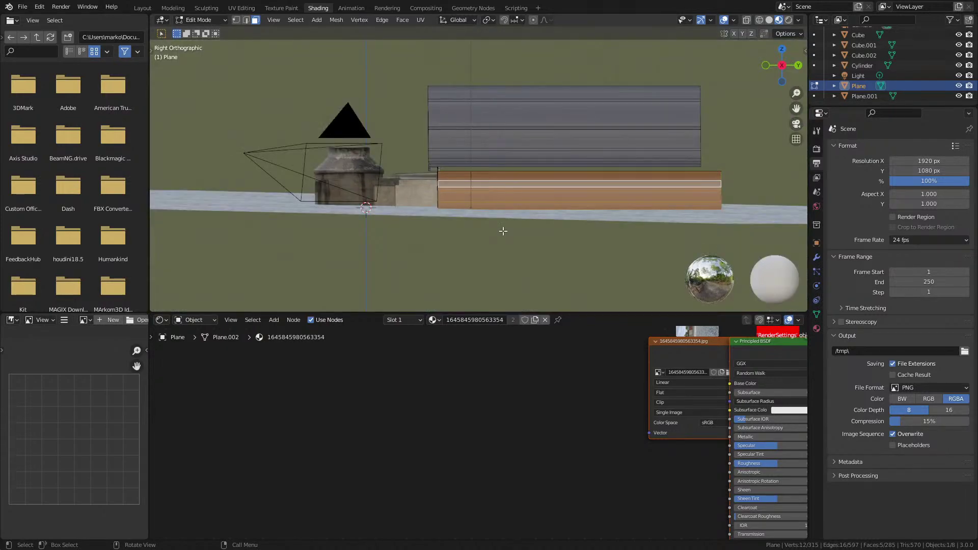
key(u)
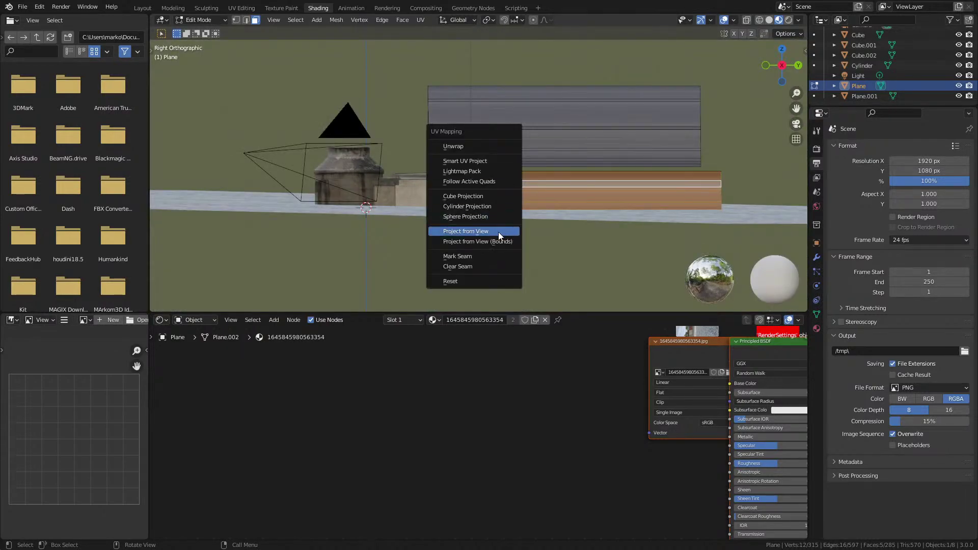
click(498, 231)
middle_drag(498, 231, 493, 237)
scroll(492, 237, up, 5)
scroll(499, 232, down, 5)
Step: Extrude the end edge of the white roof trim backwards along Y to form a fascia strip under the eave
key(2)
click(483, 151)
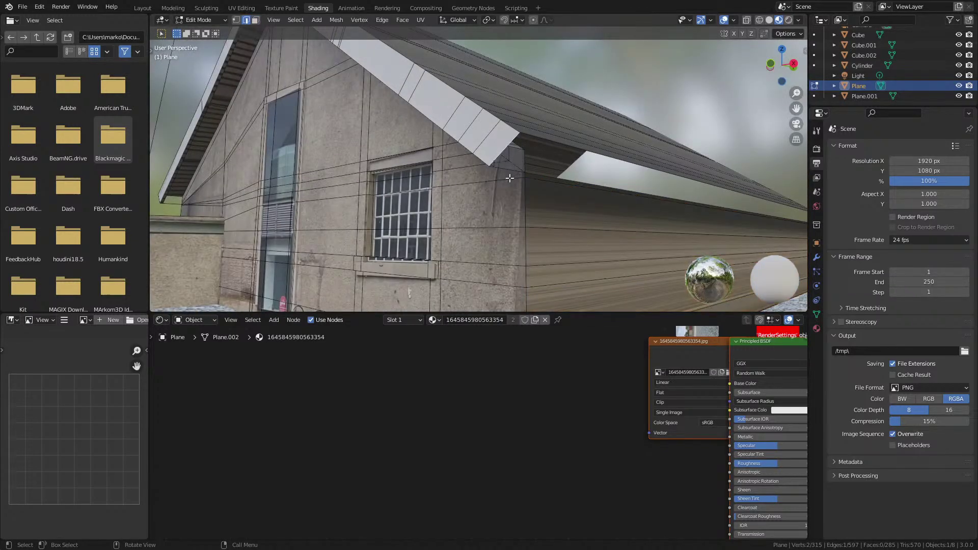
middle_drag(483, 151, 476, 177)
key(e)
key(y)
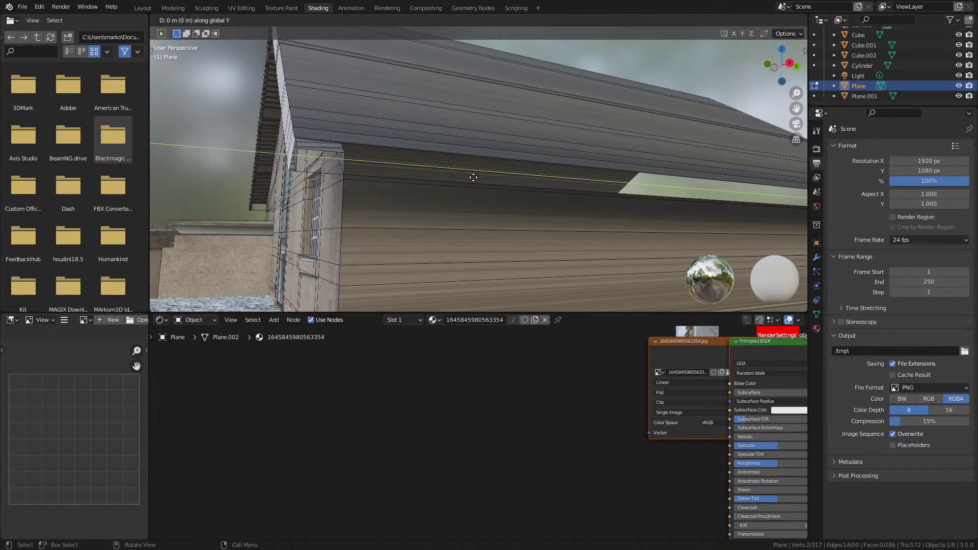
click(500, 240)
scroll(499, 241, down, 3)
middle_drag(499, 241, 490, 214)
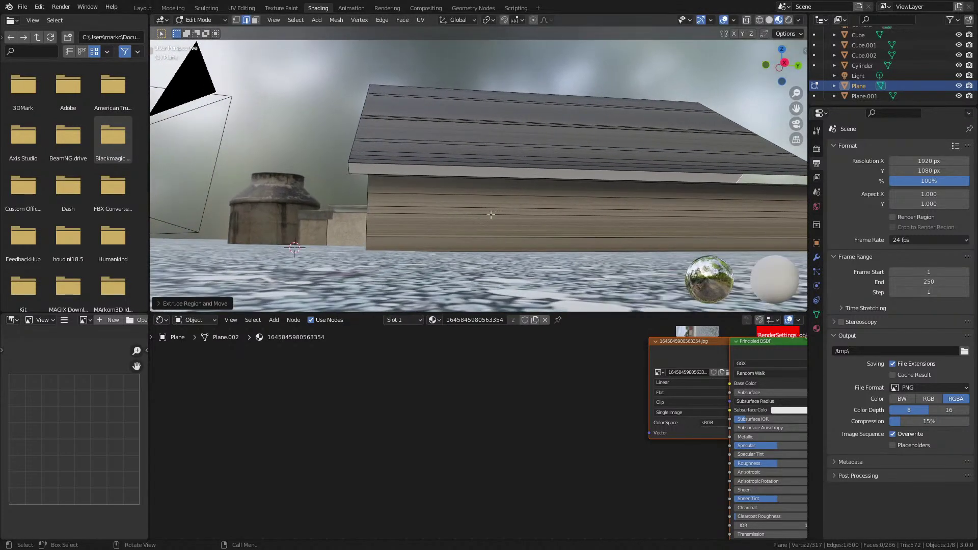
Step: Select all five faces of the long side wall and UV-project them from the right orthographic view
click(604, 196)
key(c)
drag(631, 207, 633, 231)
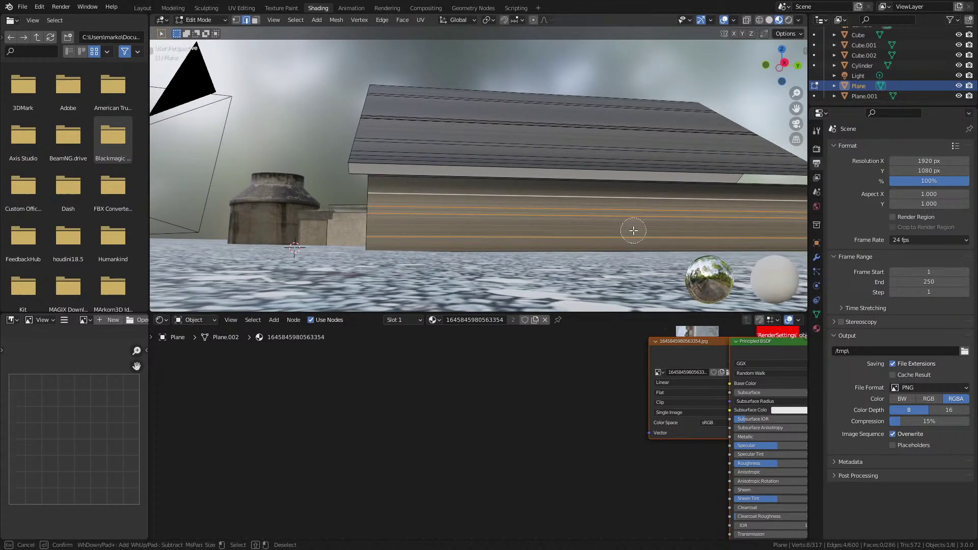
key(Escape)
key(3)
click(644, 194)
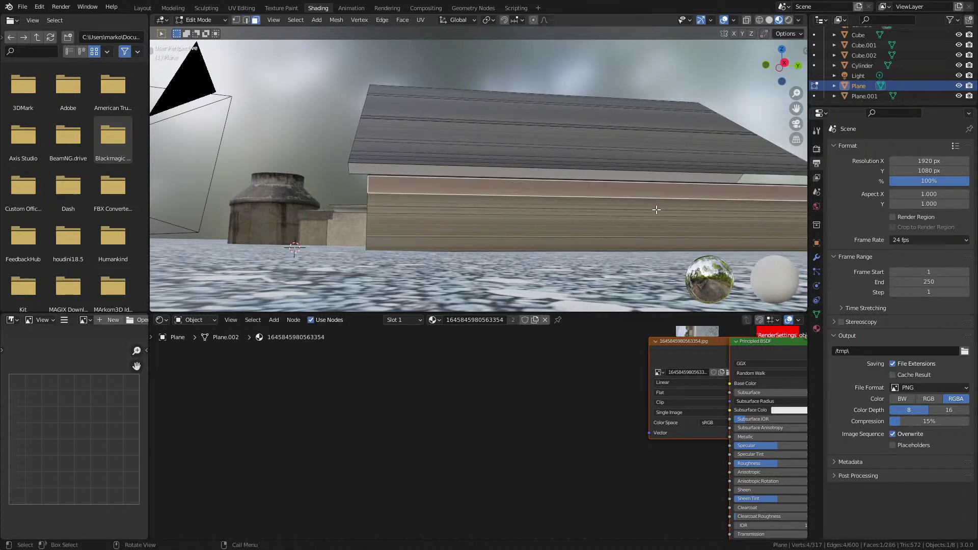
key(c)
drag(643, 206, 641, 247)
middle_drag(567, 251, 575, 253)
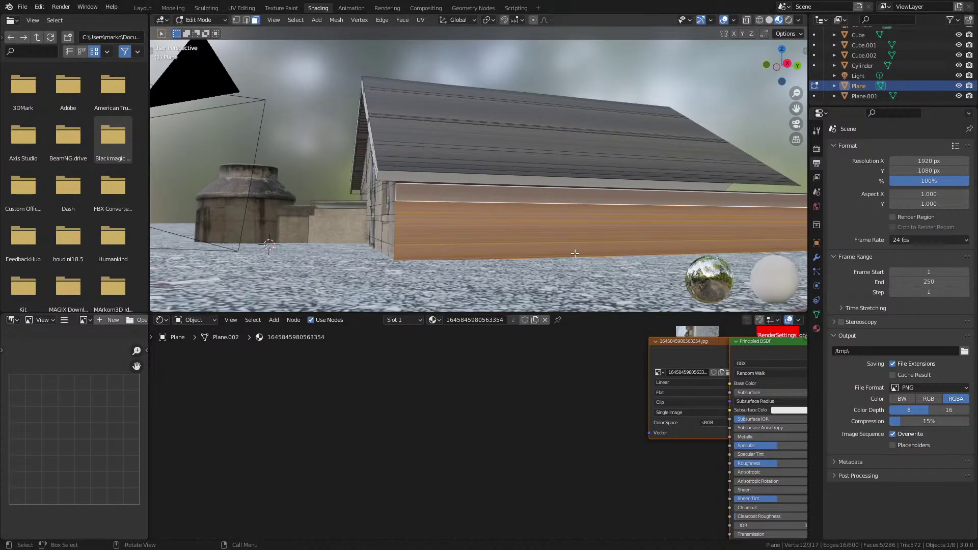
key(KP_3)
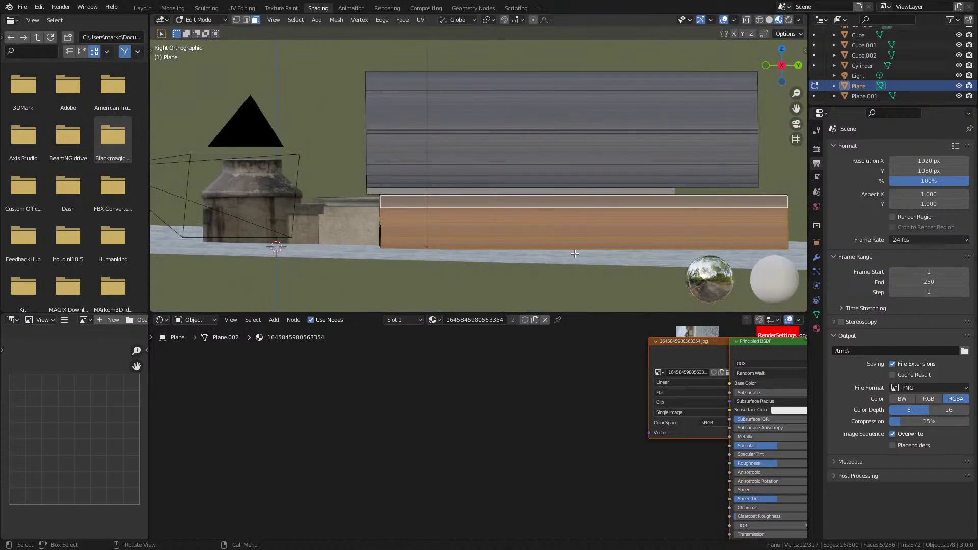
key(u)
click(575, 252)
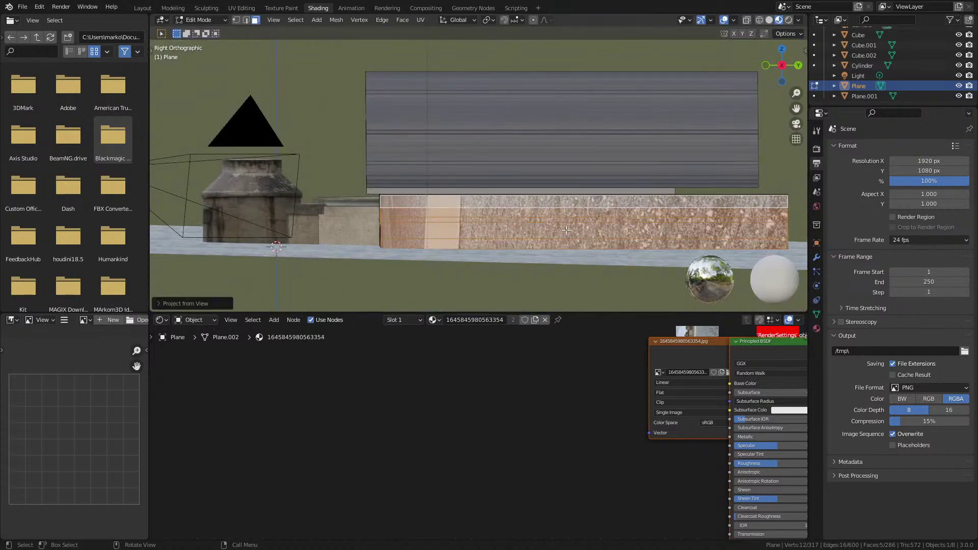
Step: Move and scale the side wall's UVs onto the plain plaster between the window and the door in the house photo
click(242, 9)
key(g)
click(98, 205)
key(s)
click(264, 209)
key(s)
click(366, 220)
key(g)
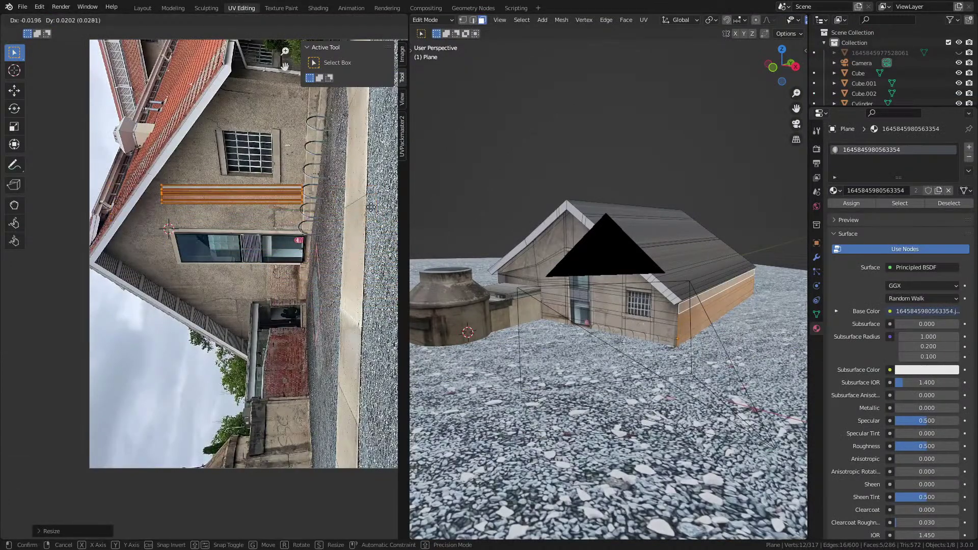
click(367, 208)
Step: Select the fascia strip face beneath the roof edge and UV-project it from the right orthographic view
key(Tab)
middle_drag(658, 328, 590, 321)
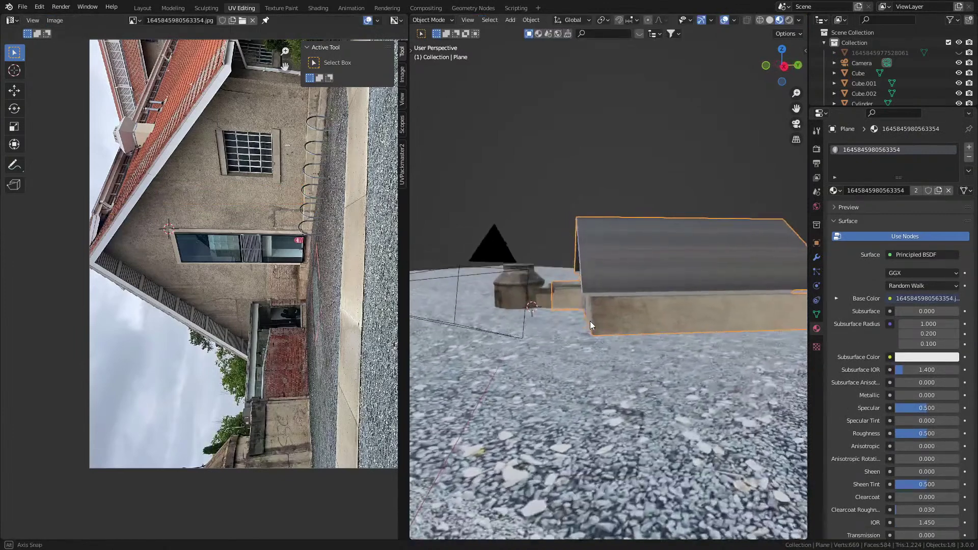
scroll(625, 323, up, 4)
key(Tab)
click(636, 284)
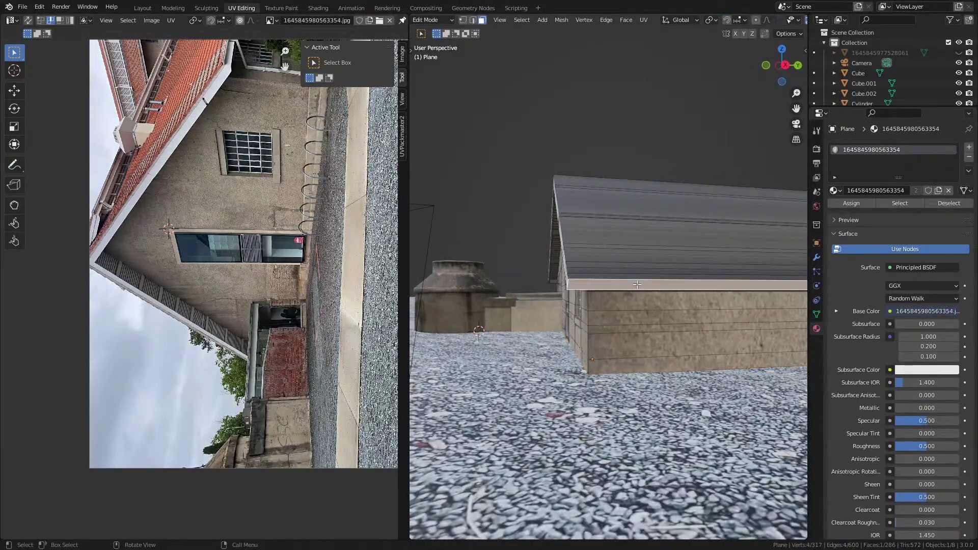
key(KP_3)
key(u)
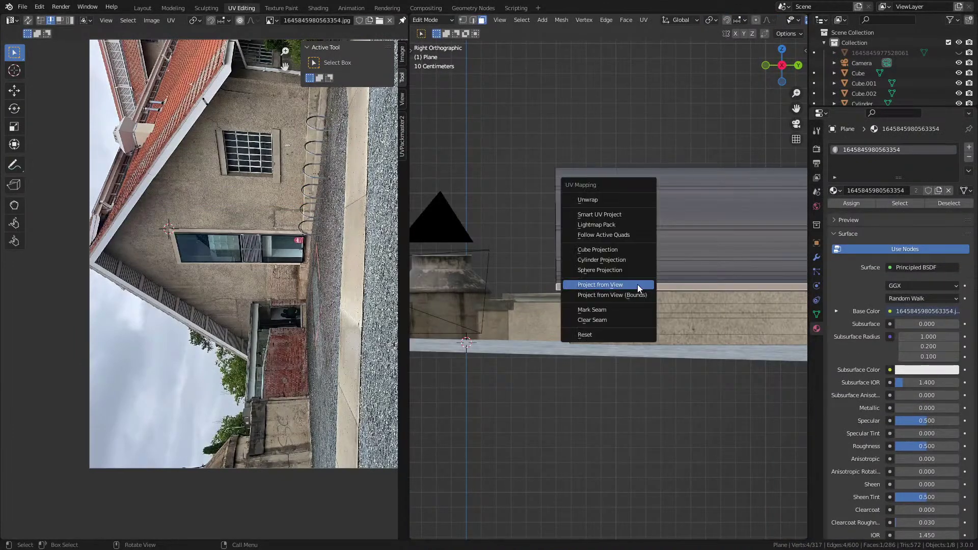
click(637, 284)
Step: Rotate and move the fascia strip's UVs onto the sloping white roof trim in the house photo
scroll(311, 264, down, 2)
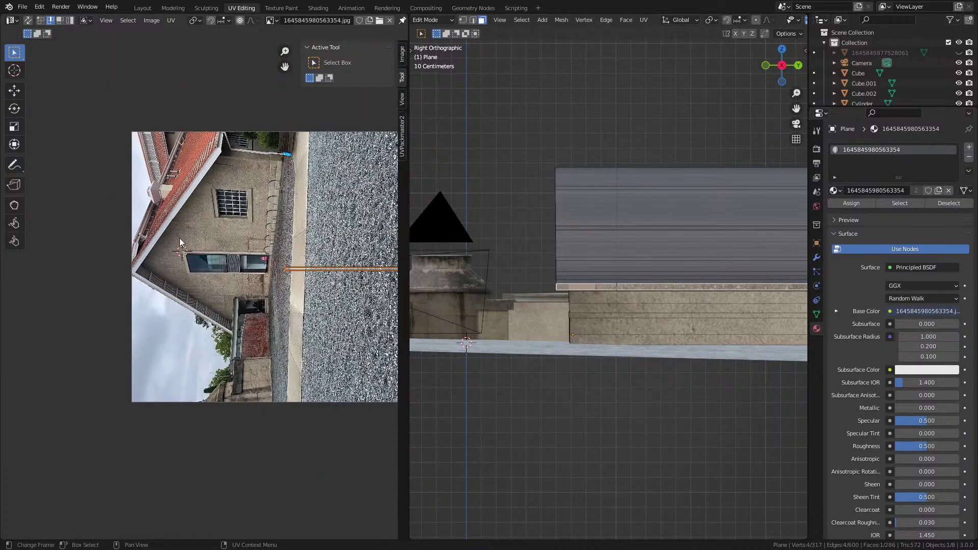
key(g)
key(r)
key(g)
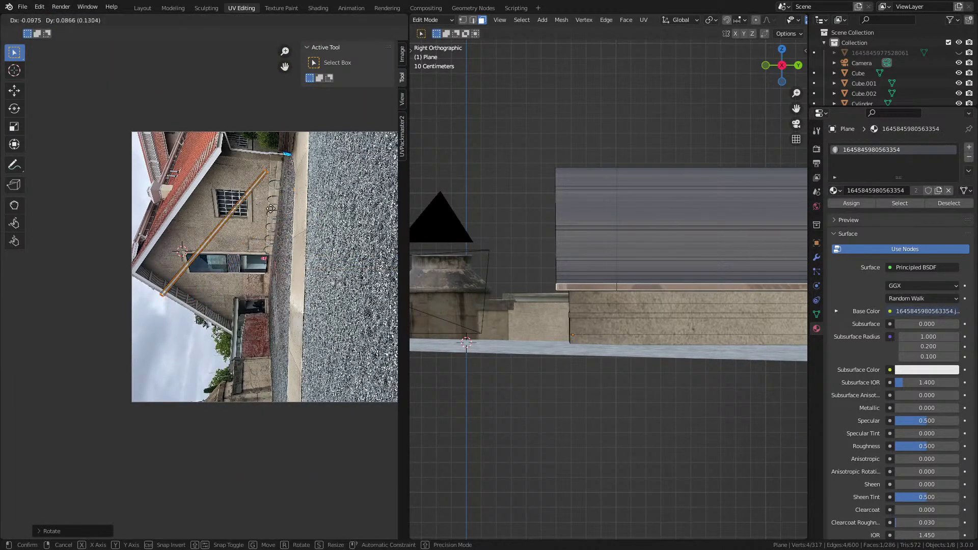
click(266, 198)
key(r)
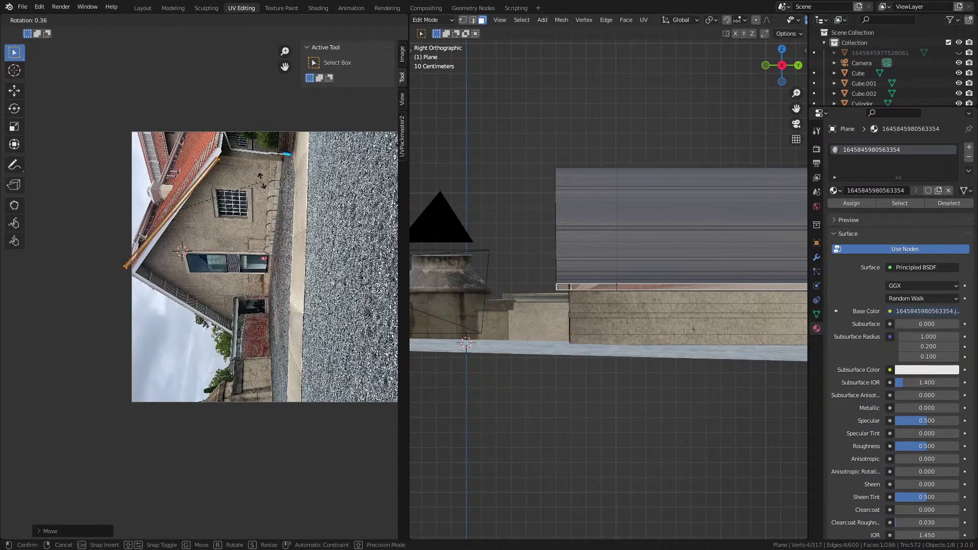
click(259, 174)
scroll(285, 204, up, 2)
key(g)
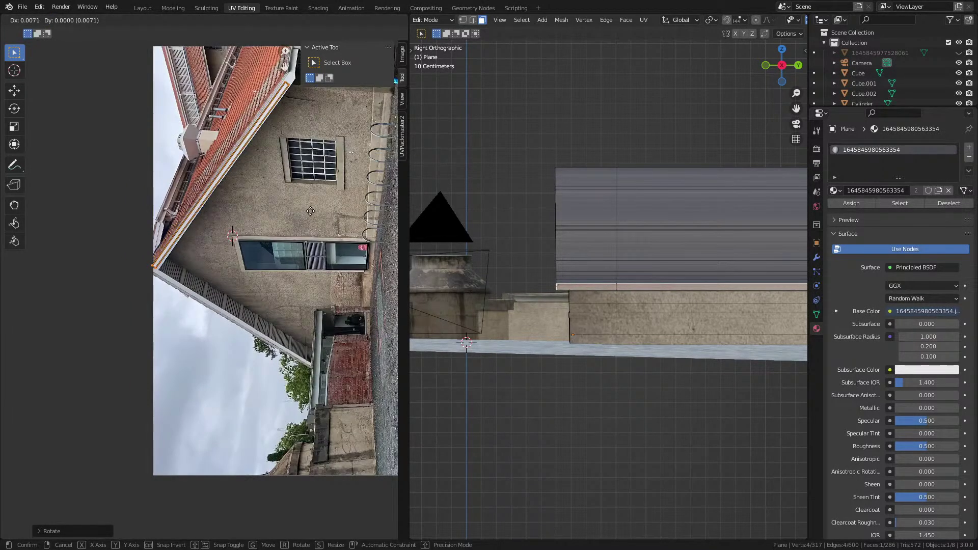
click(329, 192)
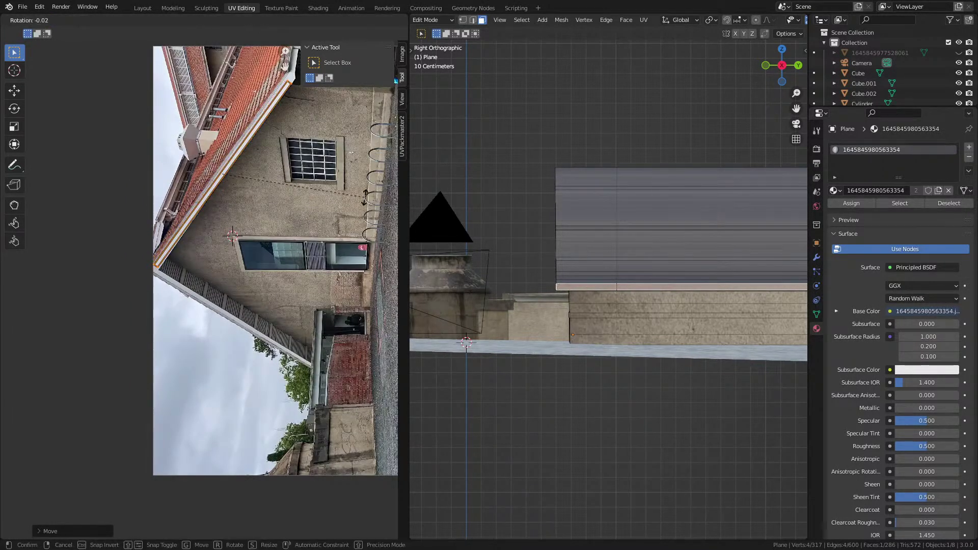
key(Tab)
middle_drag(601, 305, 621, 323)
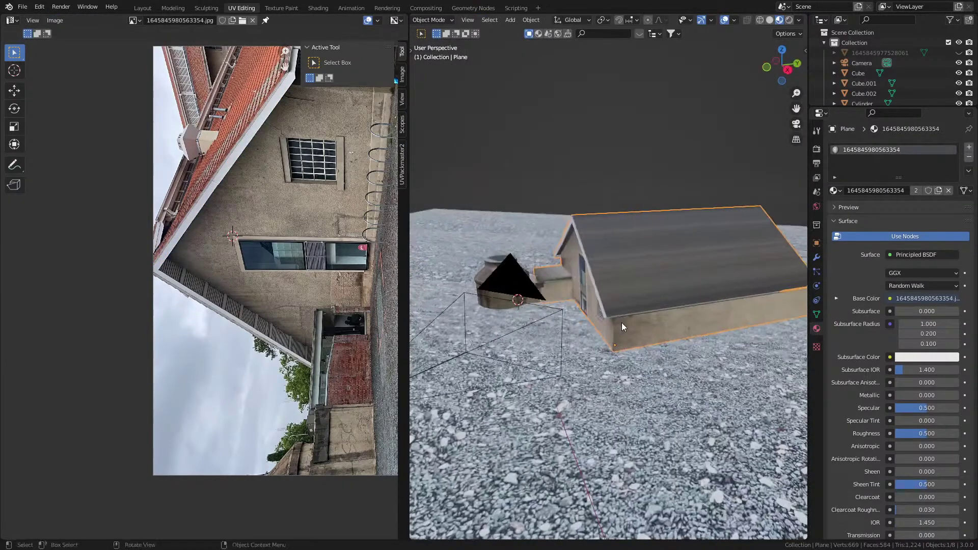
scroll(285, 275, down, 3)
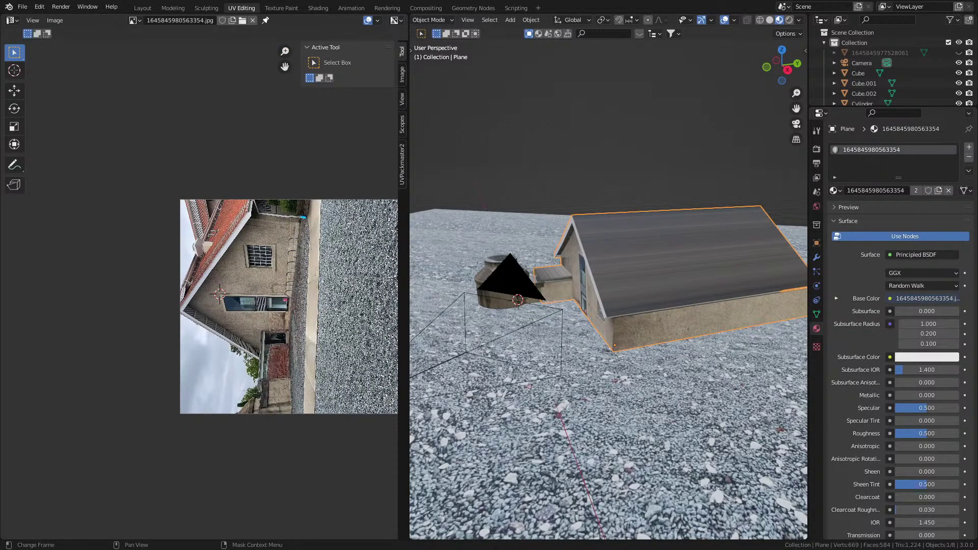
Step: Switch to File Explorer, open the GlassWorksImages folder in LCA2022 and view the reference photo IMG_2373
key(alt+Tab)
key(alt+Tab)
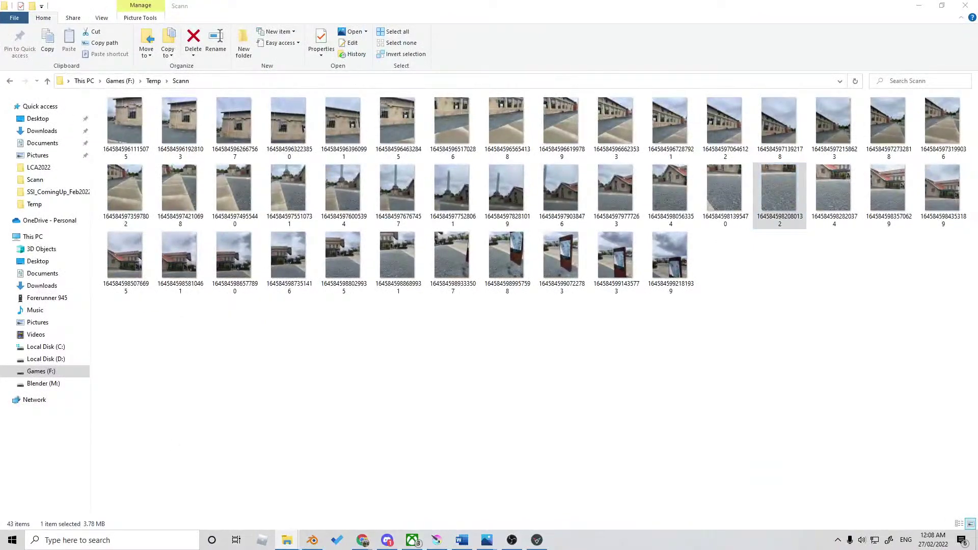
key(alt+Tab)
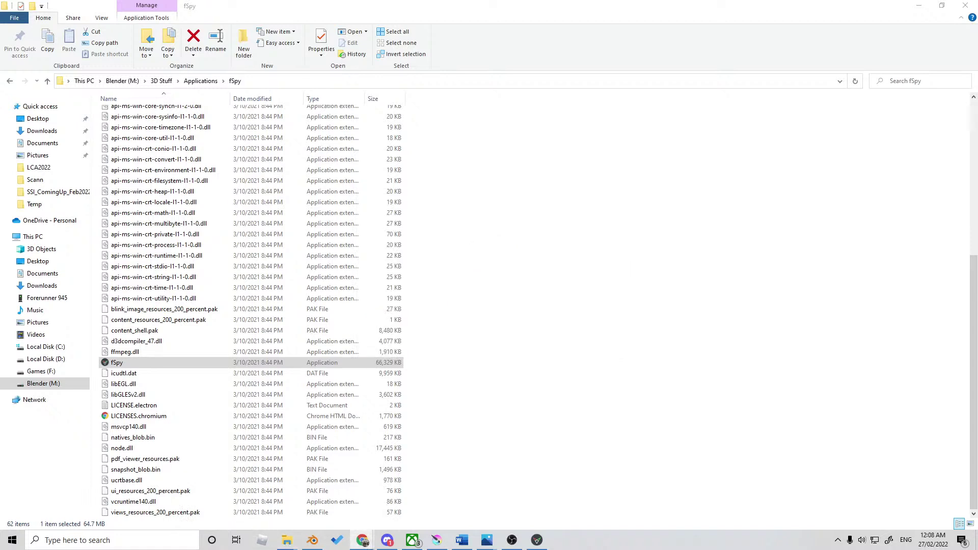
click(39, 168)
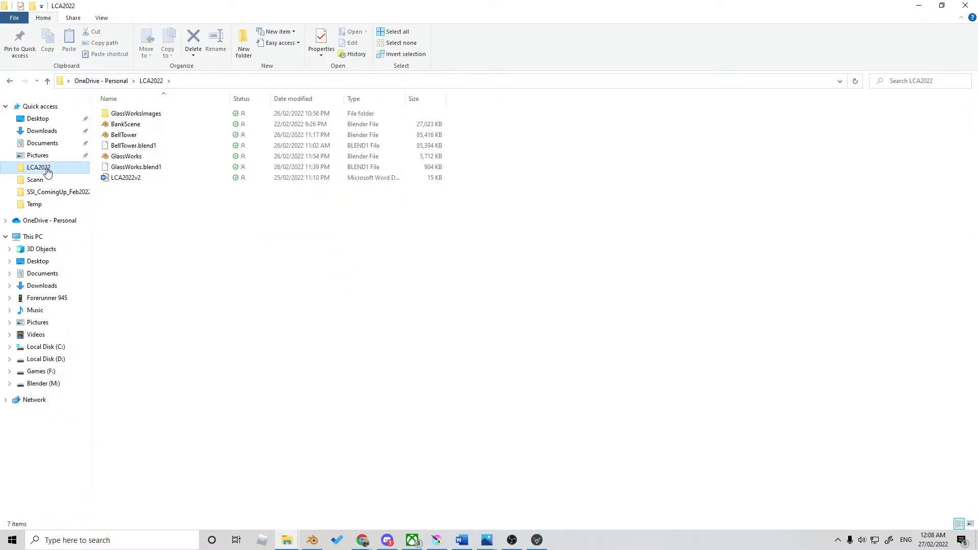
double_click(133, 113)
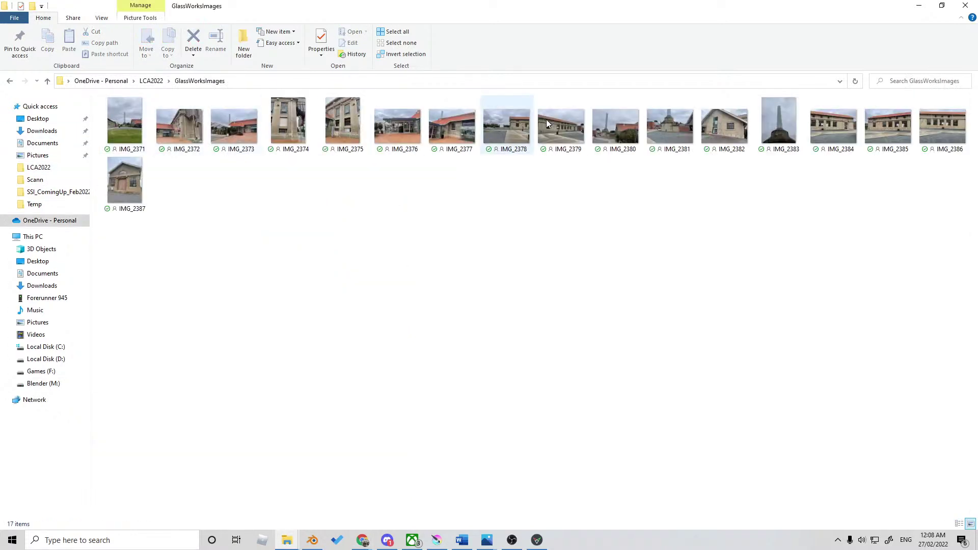
click(241, 126)
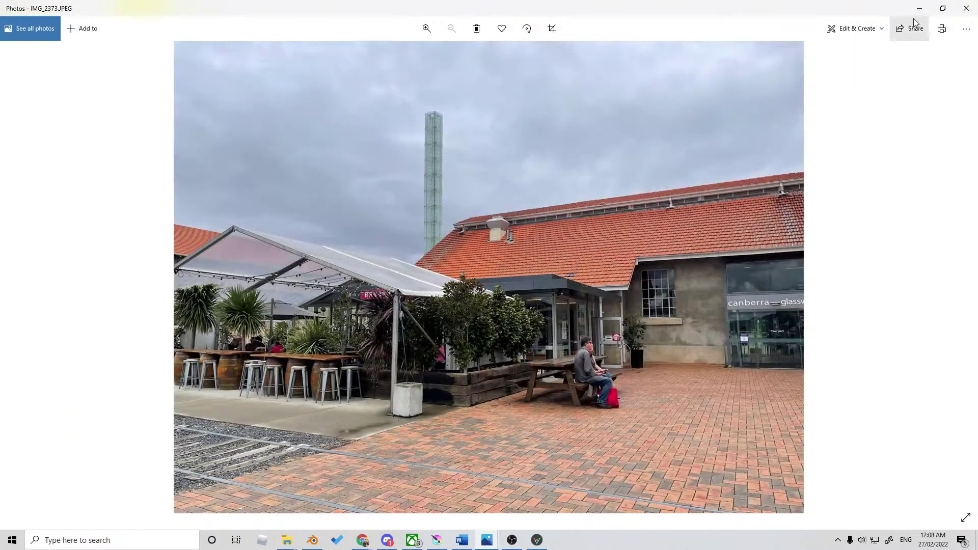
click(965, 8)
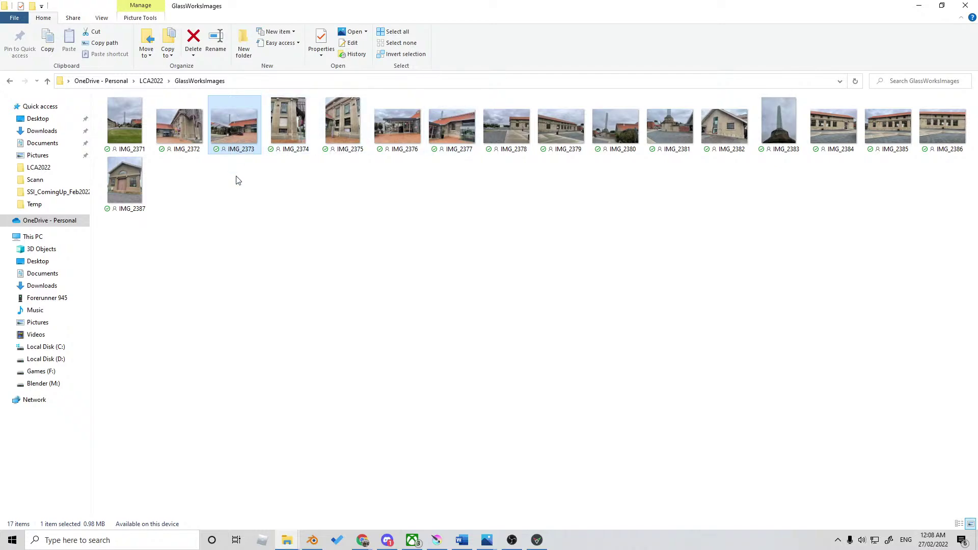
Step: Return from File Explorer to Blender and select the house object in the viewport
click(918, 6)
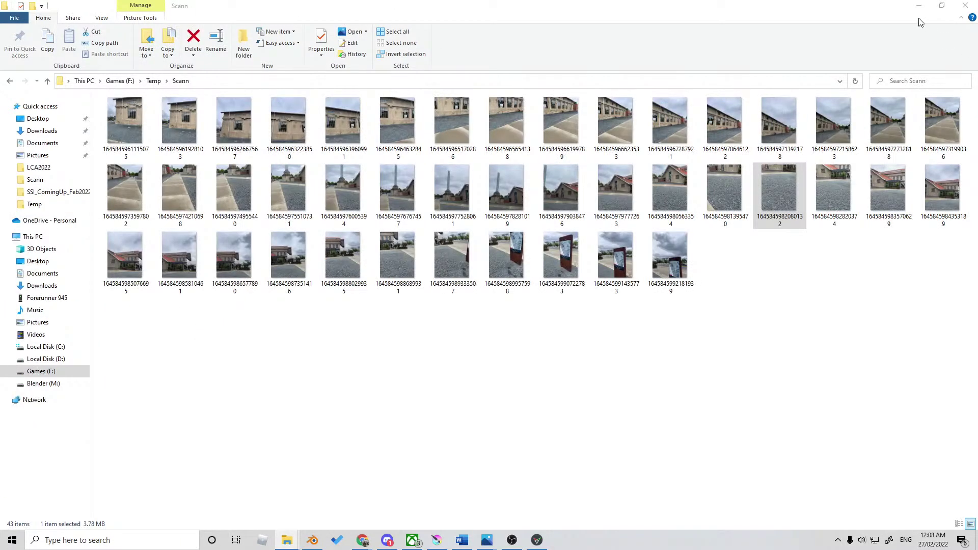
click(919, 6)
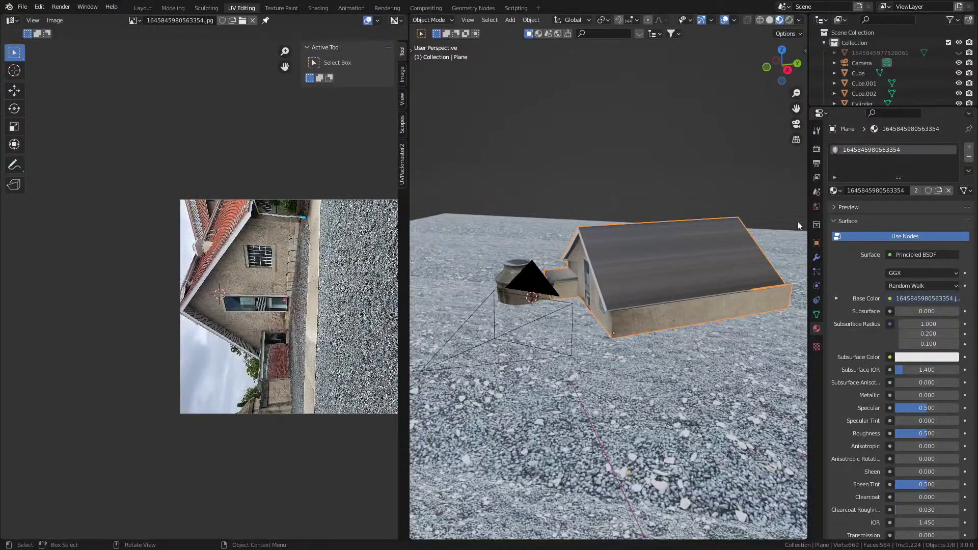
middle_drag(726, 312, 651, 305)
click(652, 314)
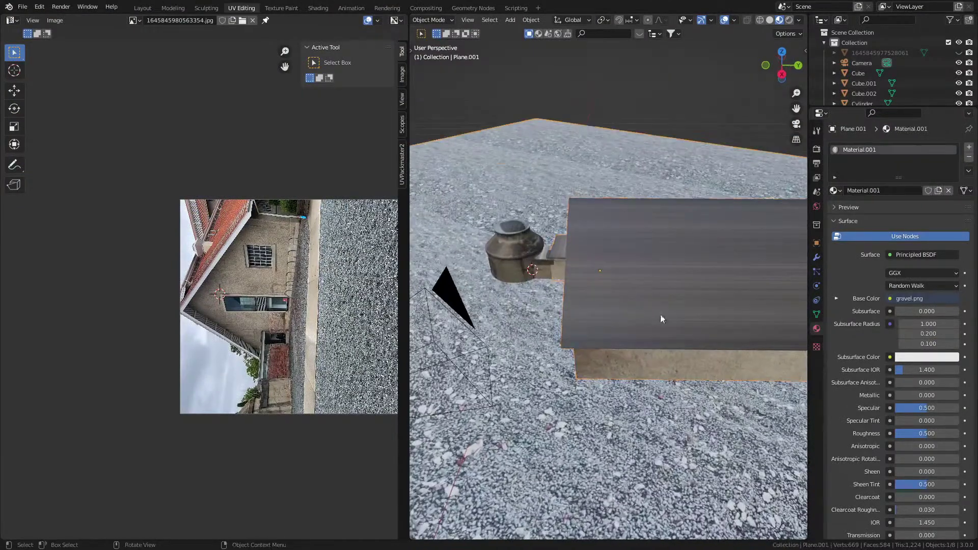
click(687, 240)
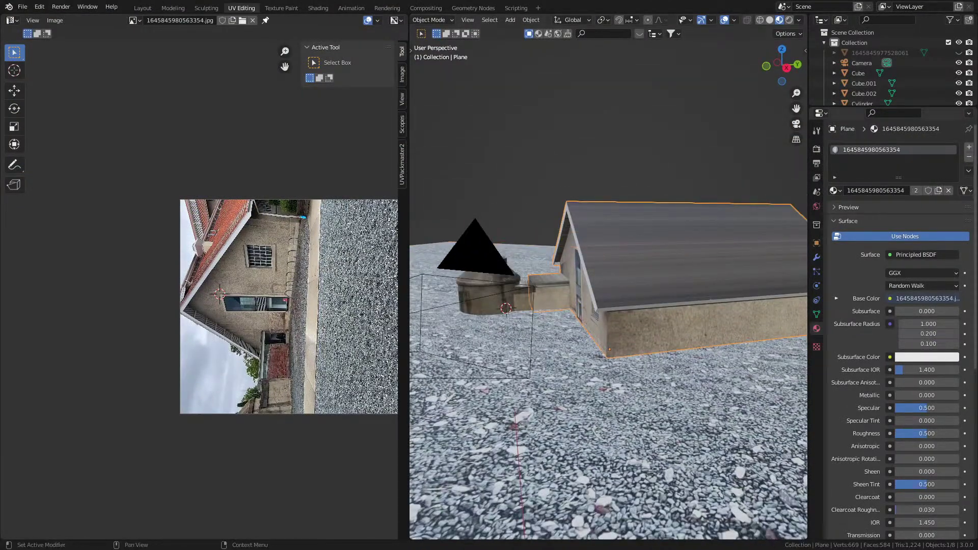
Step: Add a second material slot to the house with a new material named Roof
click(969, 147)
click(896, 211)
double_click(877, 211)
text(Roof)
key(Return)
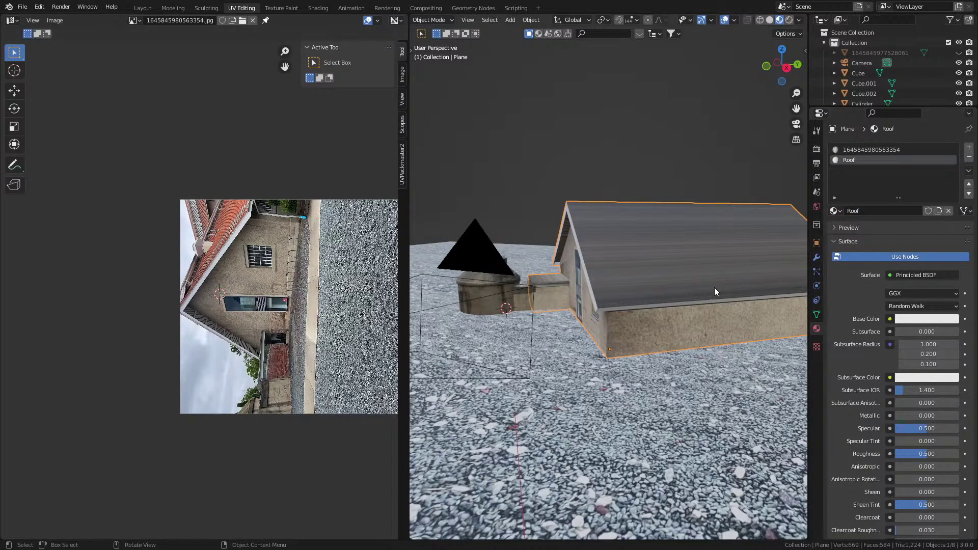
Step: Select the roof slope's loop of faces and UV-project it from the top orthographic view
key(Tab)
alt+click(675, 291)
middle_drag(675, 291, 647, 303)
key(KP_7)
key(u)
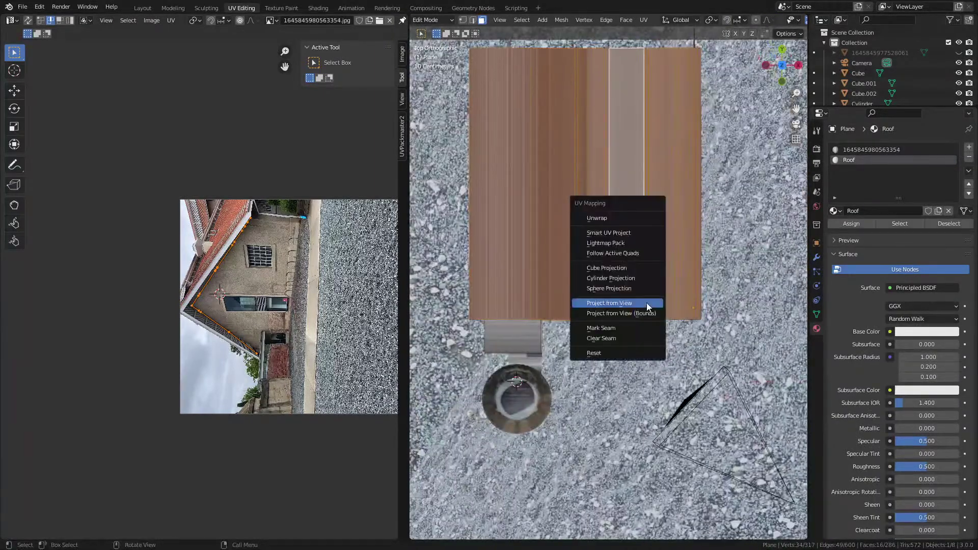
click(646, 301)
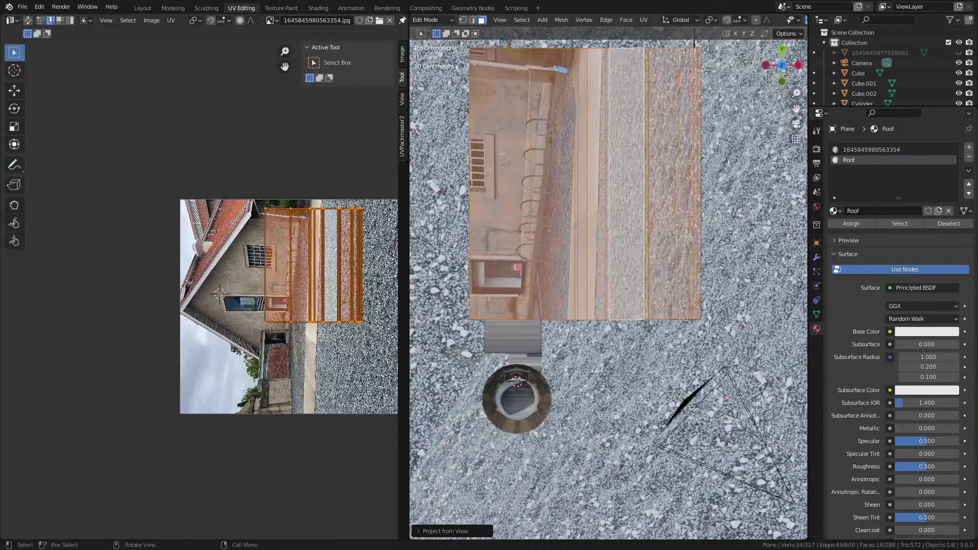
Step: Add an Image Texture node to the Roof material and connect its Color output to the shader's Base Color
key(Tab)
click(313, 8)
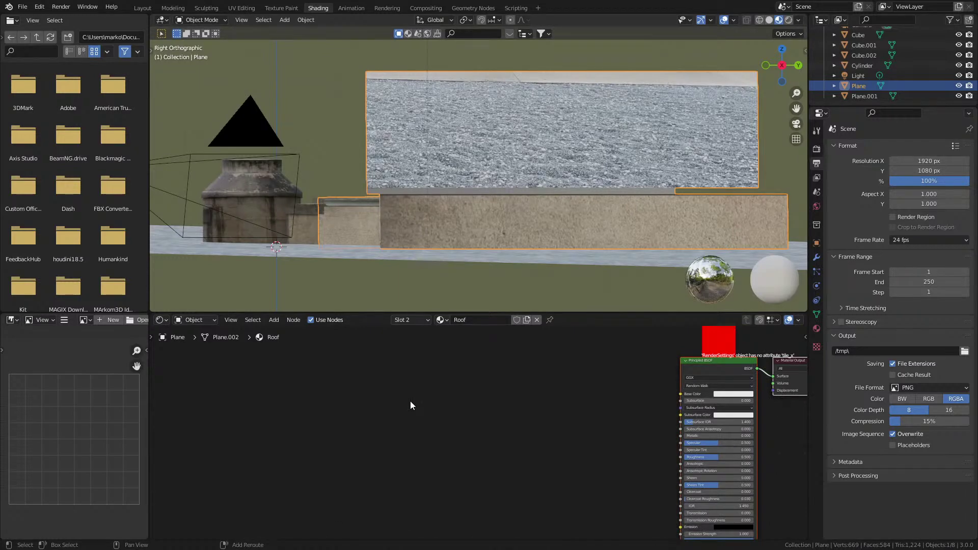
key(shift+a)
text(image)
key(Return)
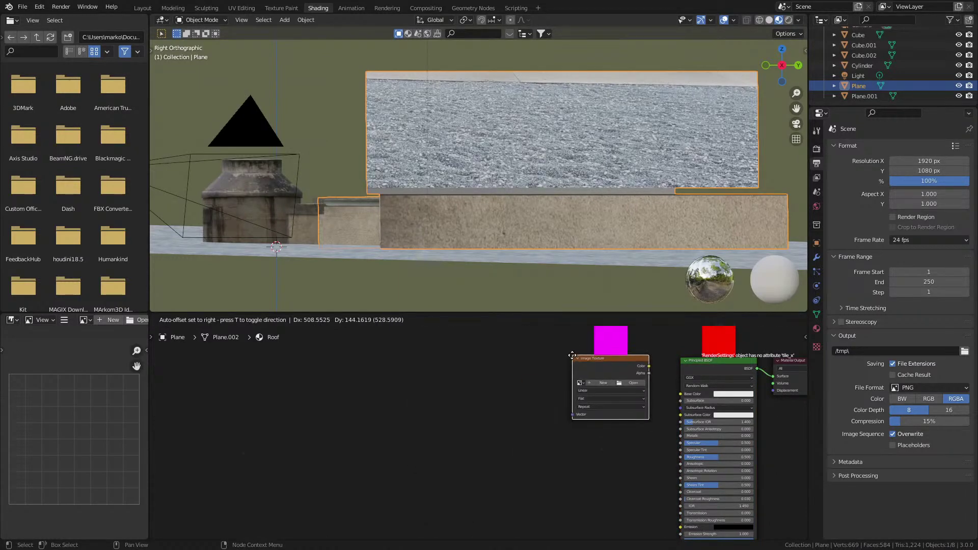
drag(559, 390, 681, 393)
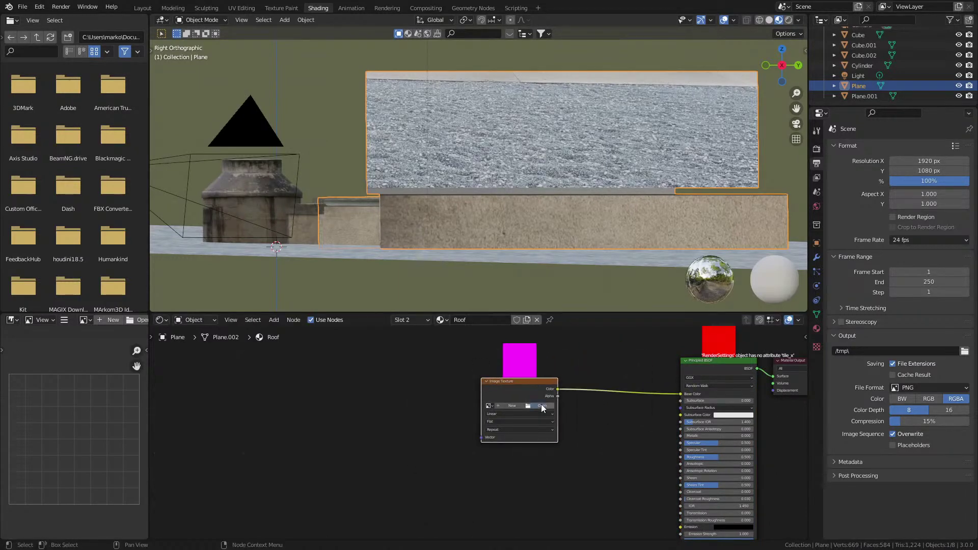
Step: Load IMG_2373.JPEG from the GlassWorksImages folder into the Roof material's image texture node
click(542, 406)
double_click(325, 156)
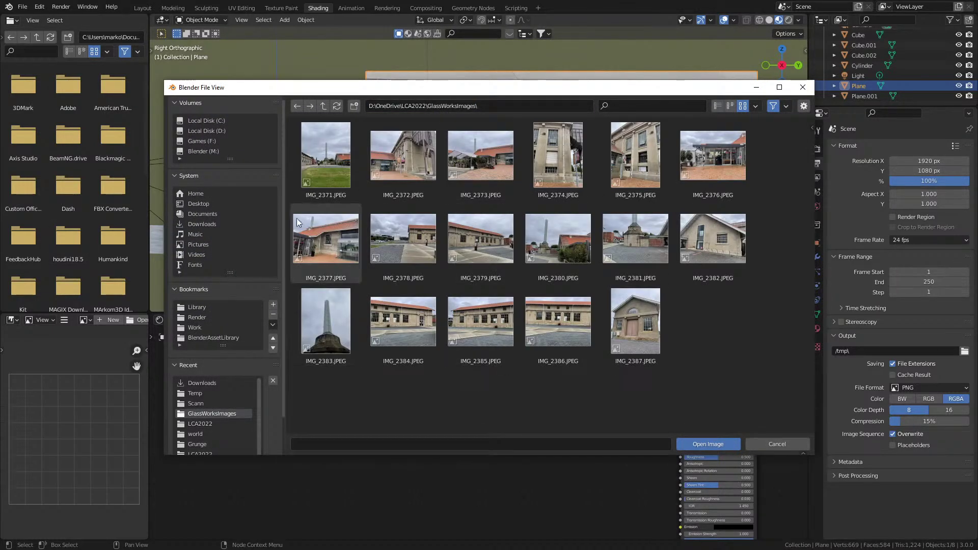
double_click(490, 161)
scroll(619, 442, up, 2)
middle_drag(611, 445, 522, 493)
scroll(503, 458, up, 2)
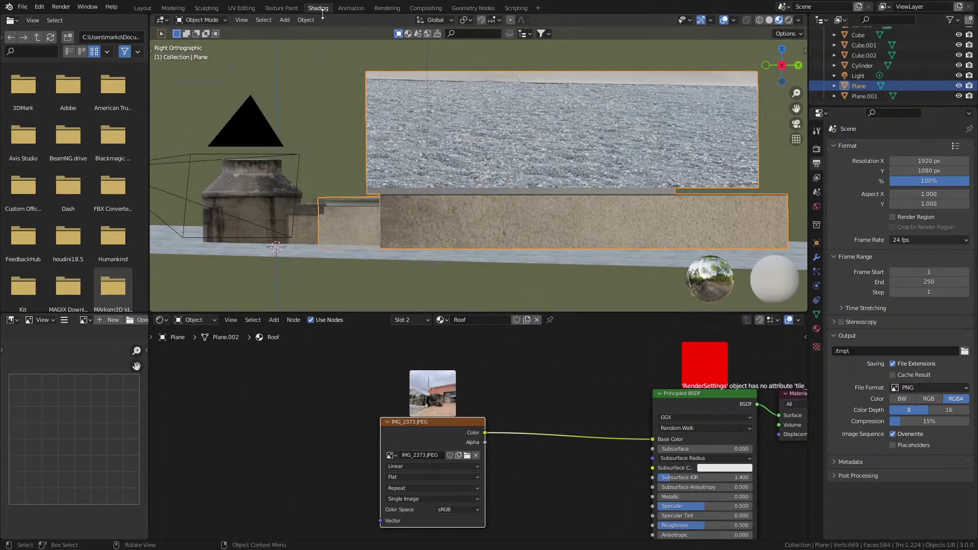
Step: Return to UV editing and display IMG_2373.JPEG behind the roof's UVs
click(242, 8)
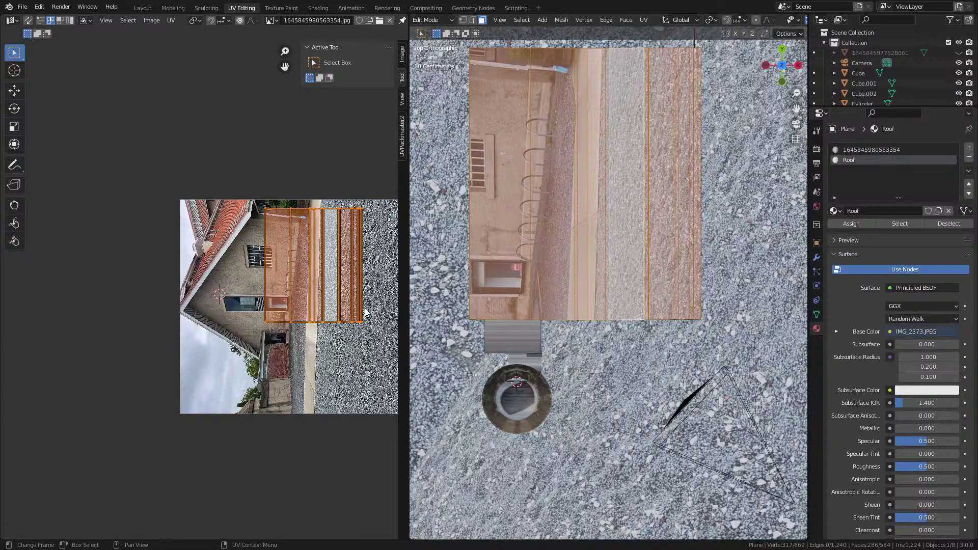
click(271, 21)
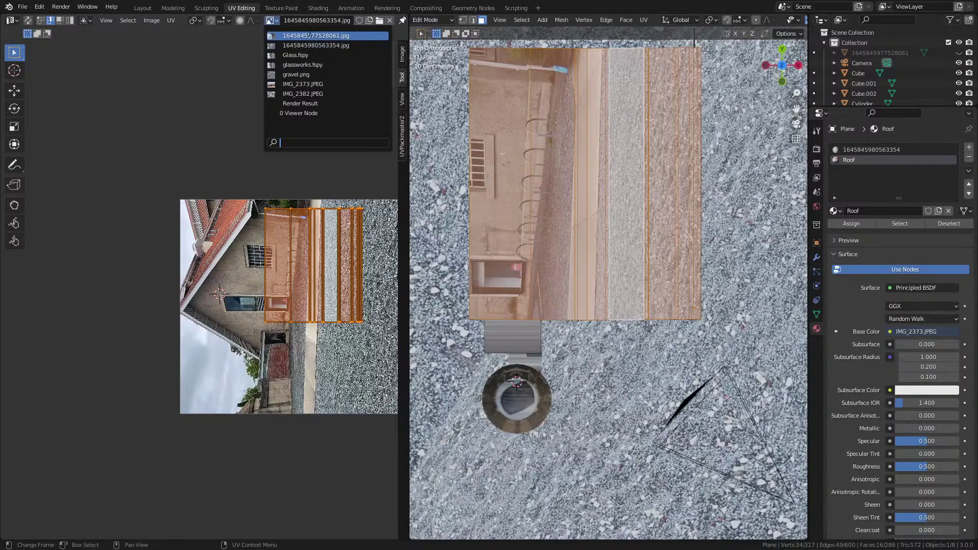
click(315, 85)
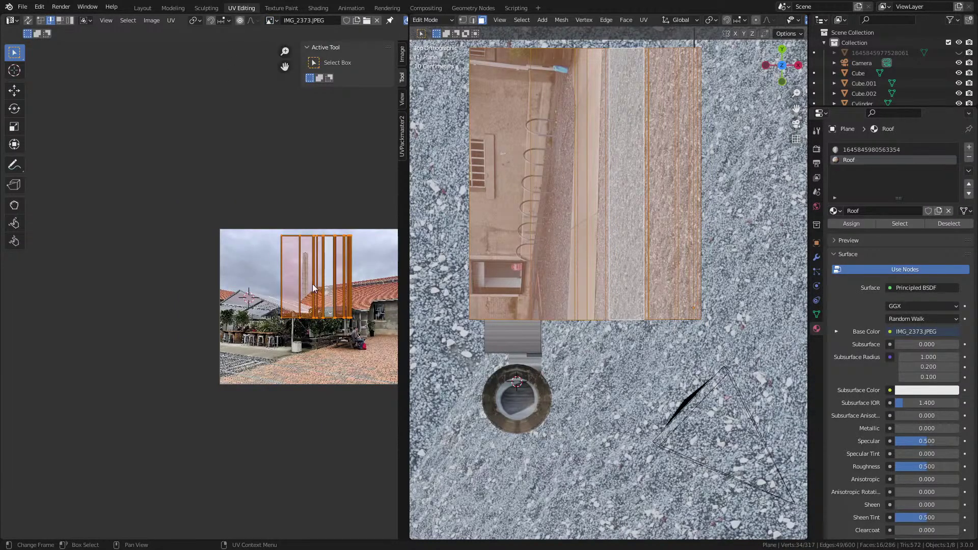
Step: Shrink the roof's UVs, rotate them 90 degrees and move them onto the orange tiled roof in the photo
middle_drag(320, 315, 170, 305)
scroll(170, 306, up, 3)
key(s)
click(224, 299)
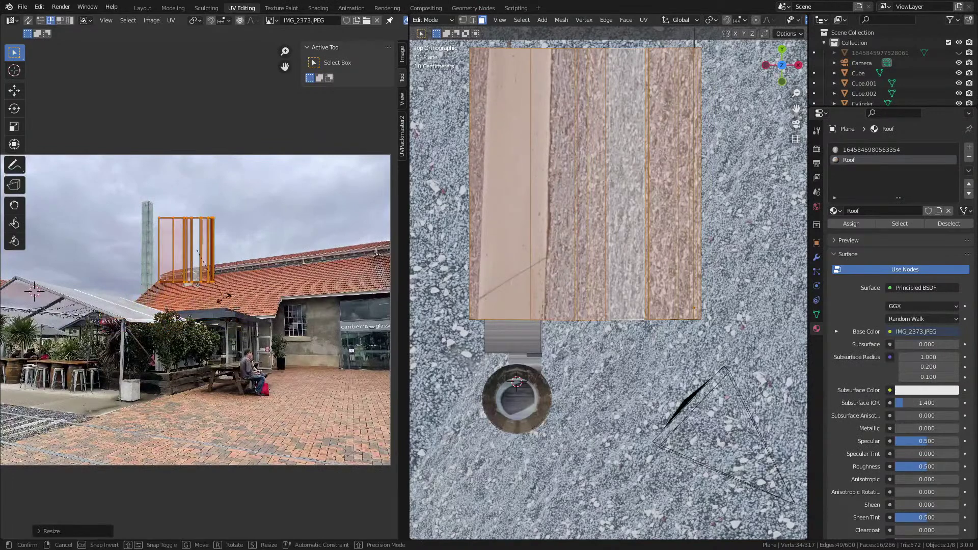
text(r90)
key(Return)
key(g)
click(265, 341)
key(s)
key(Return)
key(Tab)
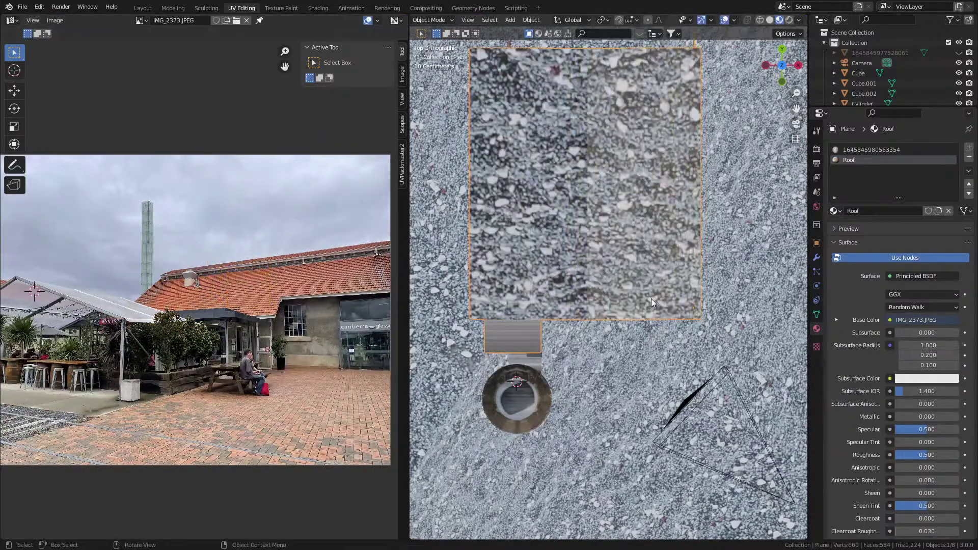
Step: Assign the Roof material to the selected roof faces of the house
scroll(651, 299, down, 2)
middle_drag(652, 307, 548, 218)
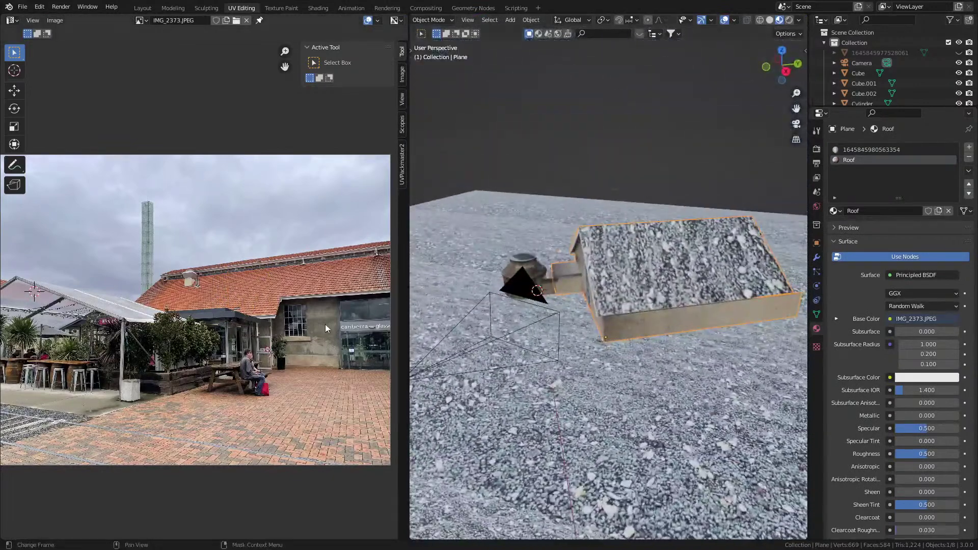
key(Tab)
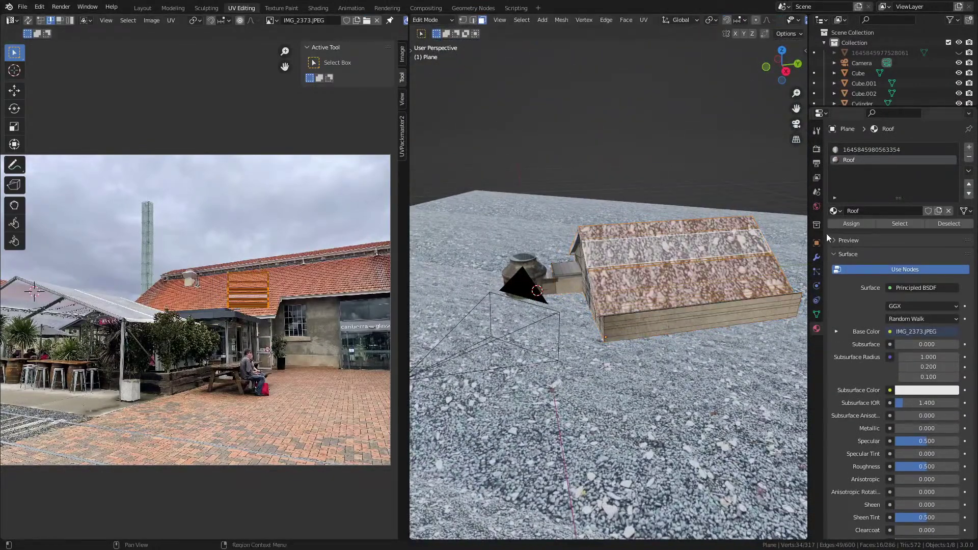
click(861, 221)
Step: Rotate the roof's UVs about 5 degrees to follow the tile rows in the photo and inspect the textured roof
key(r)
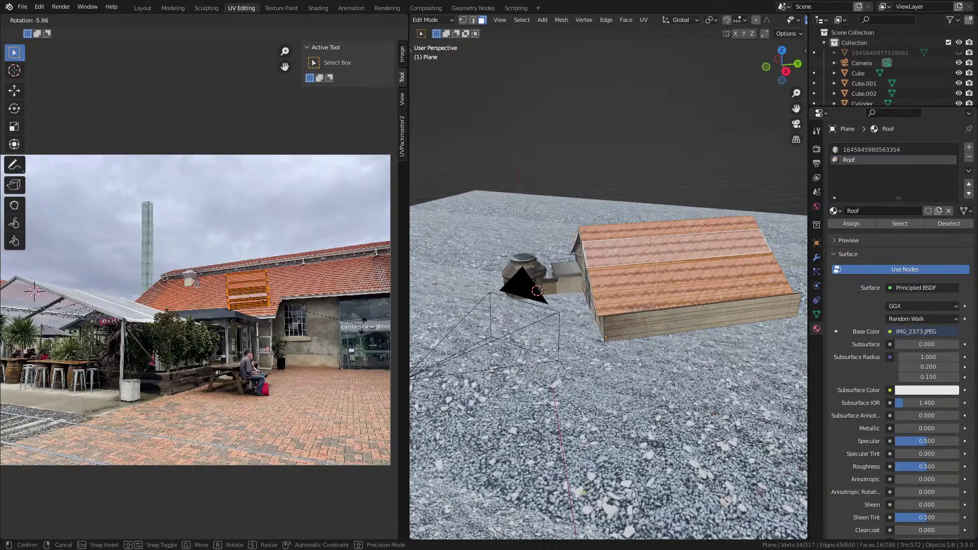
click(362, 331)
middle_drag(509, 357, 563, 357)
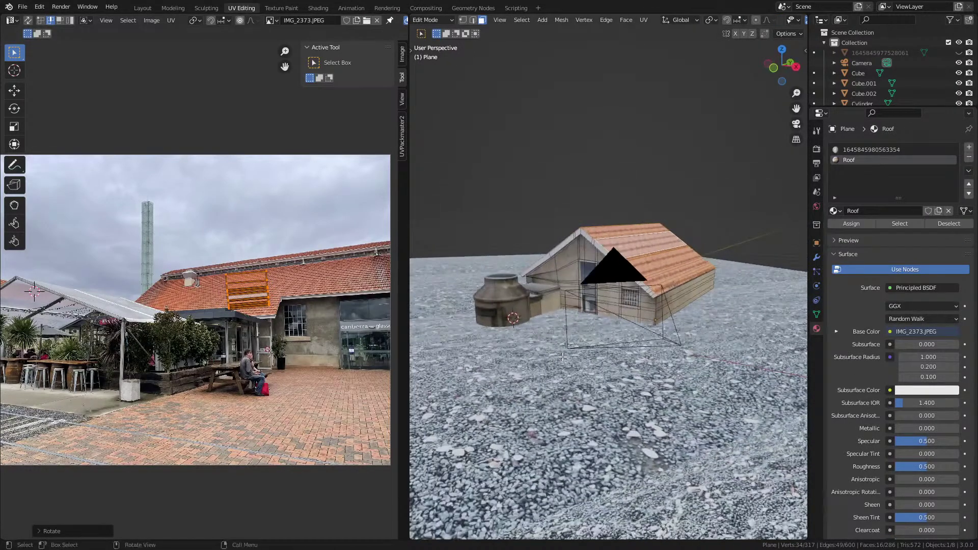
scroll(563, 357, up, 5)
key(Tab)
middle_drag(666, 356, 576, 368)
key(Tab)
scroll(226, 347, up, 4)
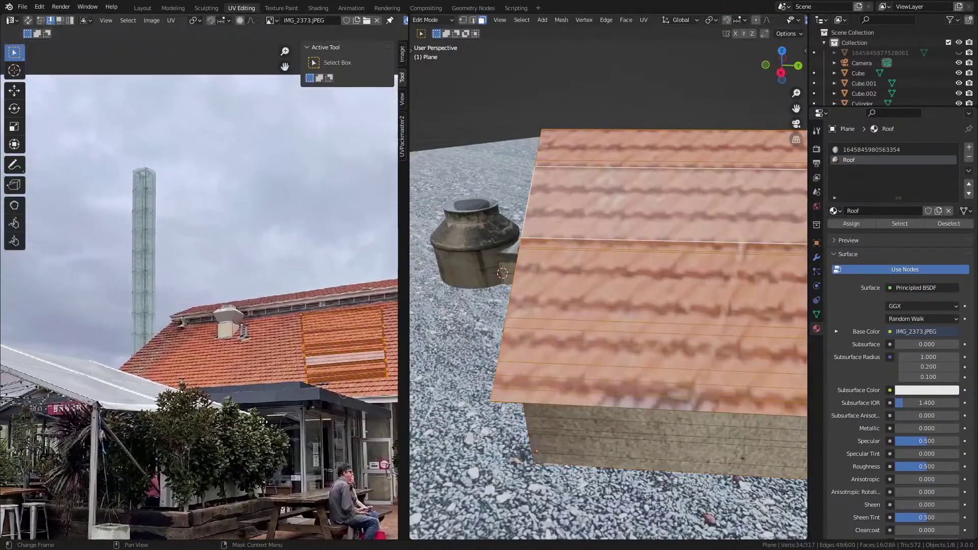
scroll(339, 363, up, 1)
scroll(637, 393, down, 3)
middle_drag(637, 393, 584, 389)
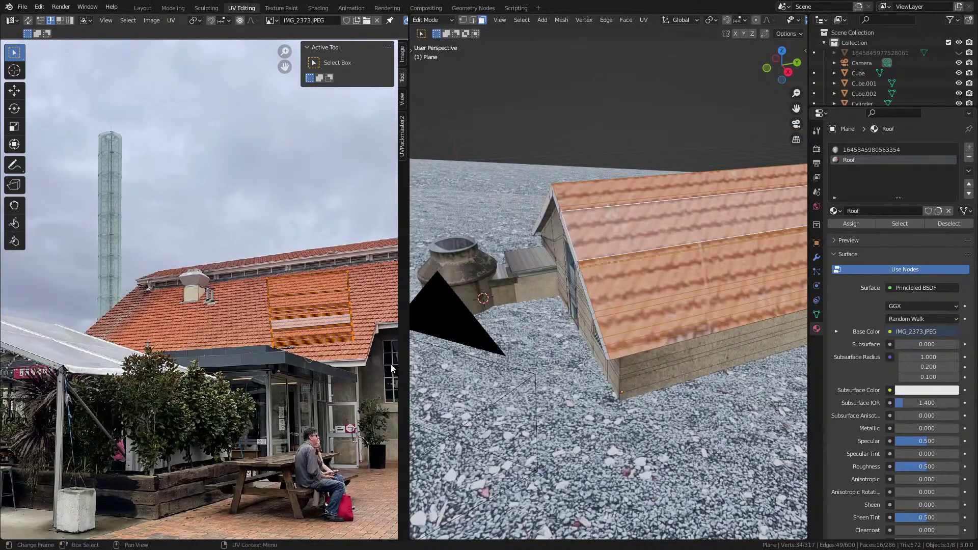
Step: Scale up the roof's UVs so the tiles look smaller on the house
key(s)
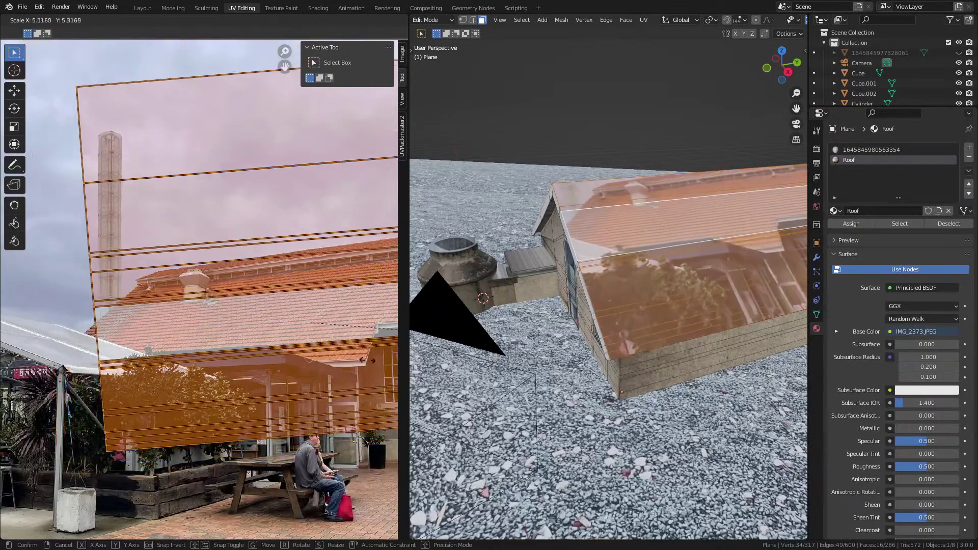
click(333, 361)
scroll(333, 362, down, 1)
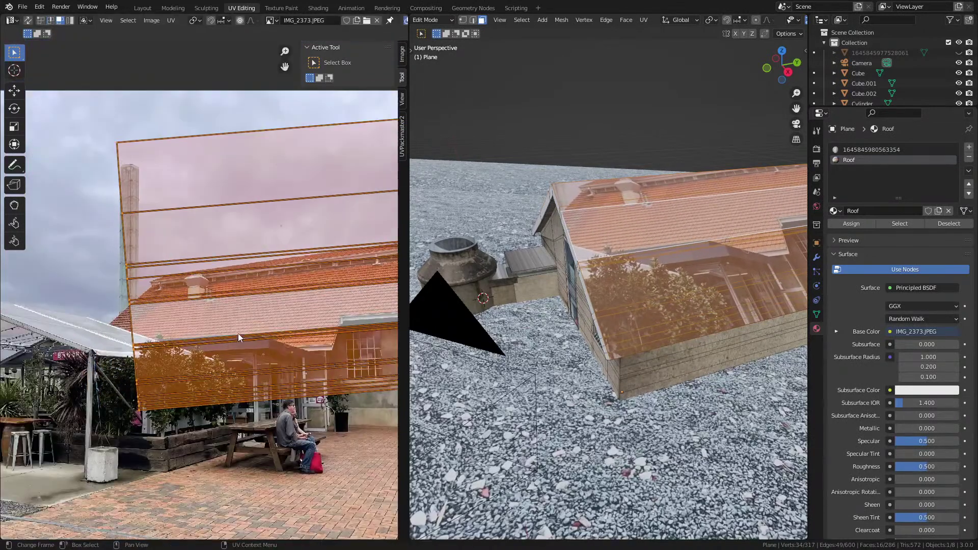
Step: Select the wide upper roof face and move its UVs onto the clear tiled area of the photo
key(ctrl+z)
key(g)
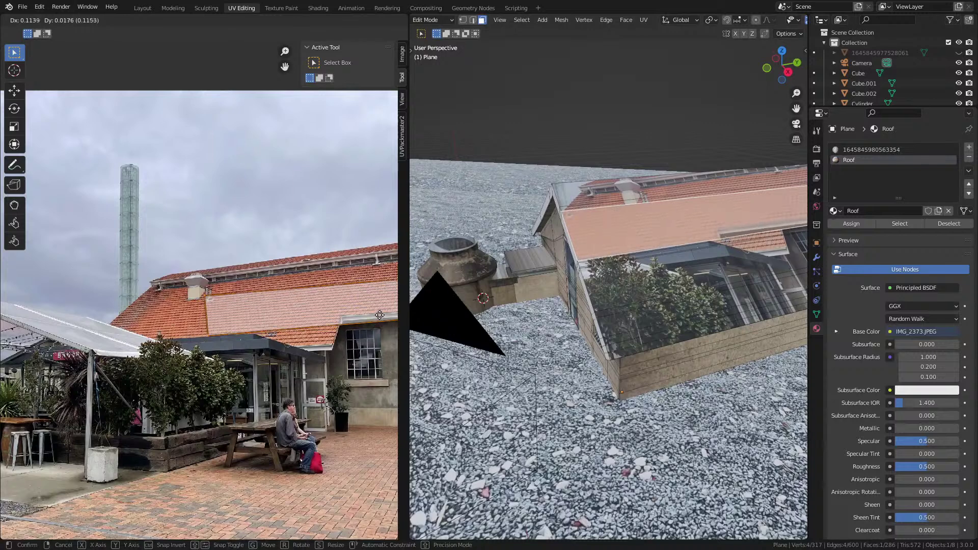
click(382, 311)
key(s)
right_click(383, 312)
middle_drag(384, 316, 243, 353)
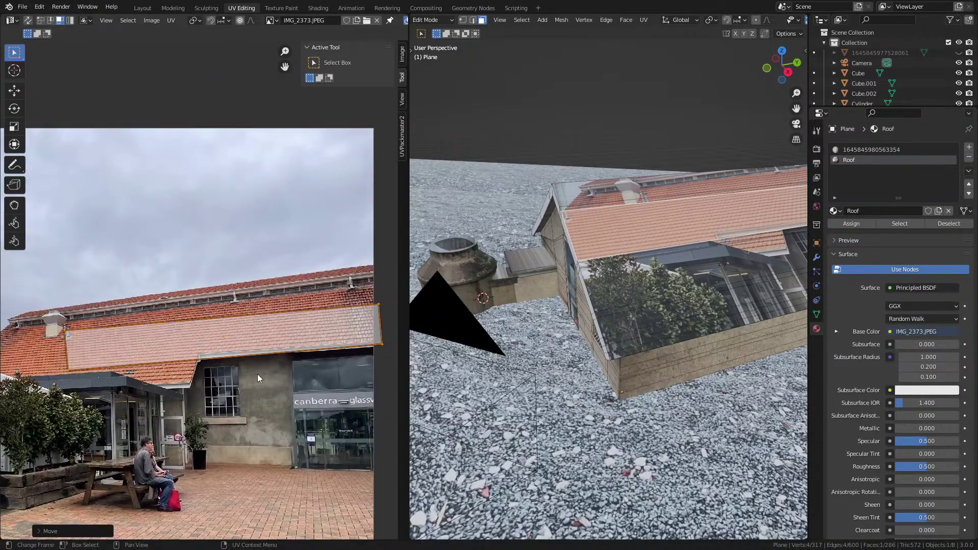
key(ctrl+z)
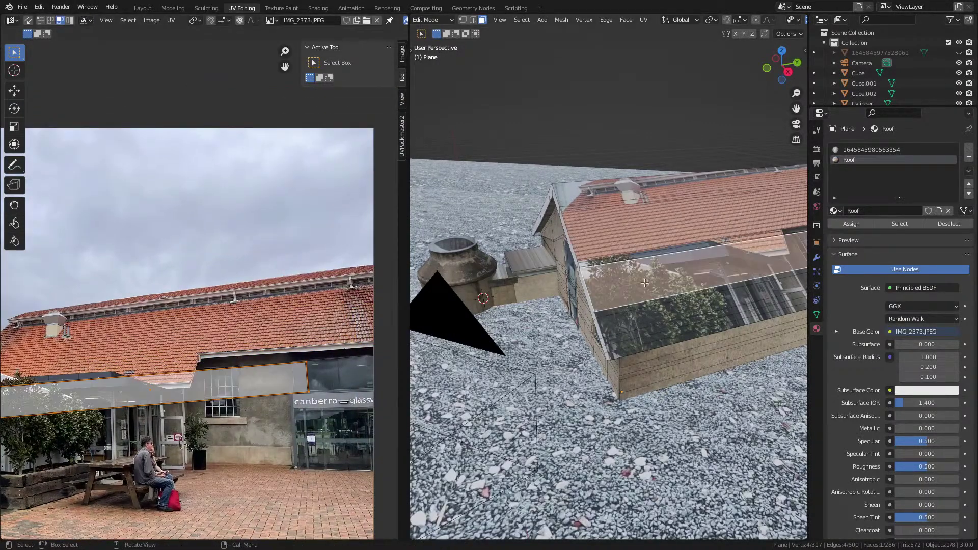
Step: Move, shrink and slightly rotate the UVs of the roof face below it to fit within the photo's tiles
key(g)
click(340, 334)
key(s)
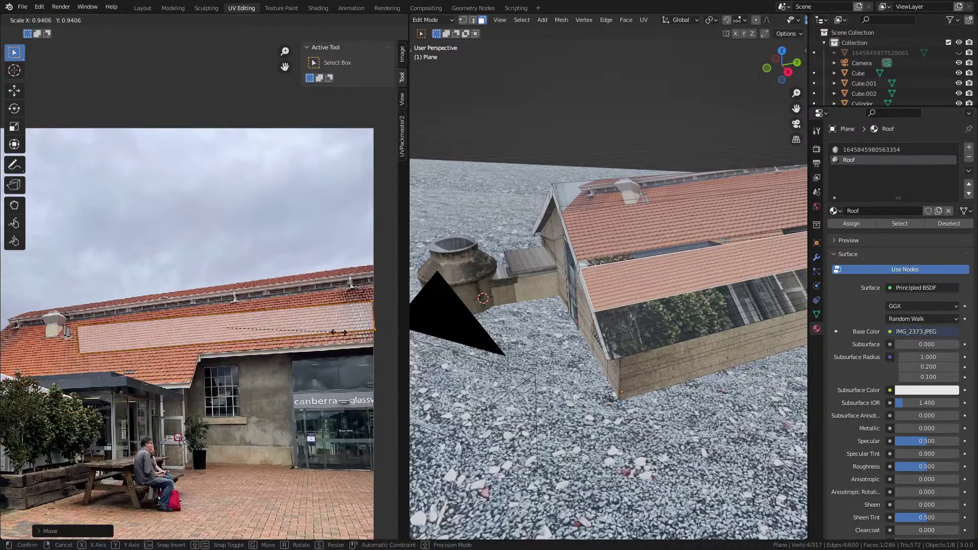
click(326, 341)
key(r)
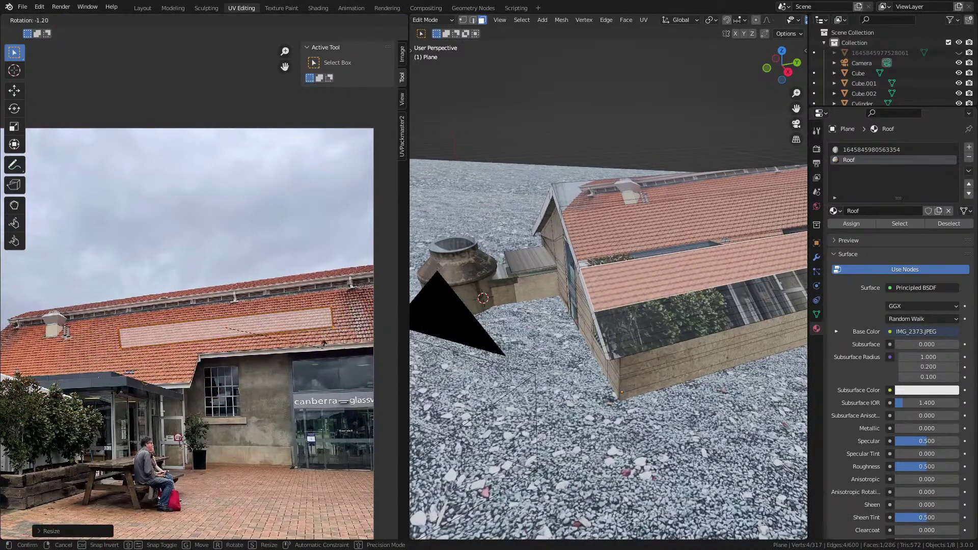
click(322, 350)
key(g)
click(340, 355)
Step: Select the narrow strip of faces between the two tiled roof sections and grow the selection once
click(653, 252)
shift+middle_drag(653, 251, 541, 277)
scroll(632, 264, up, 5)
shift+click(629, 244)
shift+click(627, 245)
shift+click(628, 240)
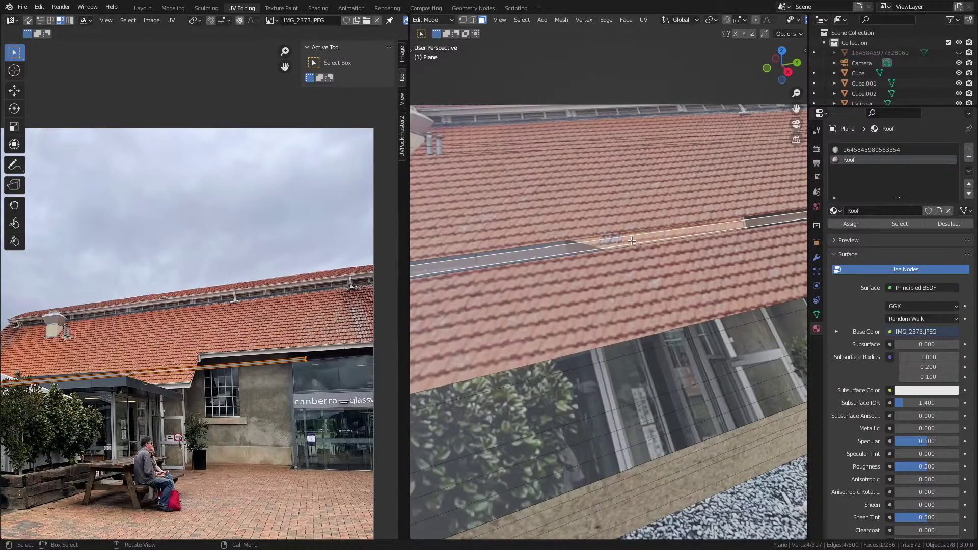
key(ctrl+KP_Add)
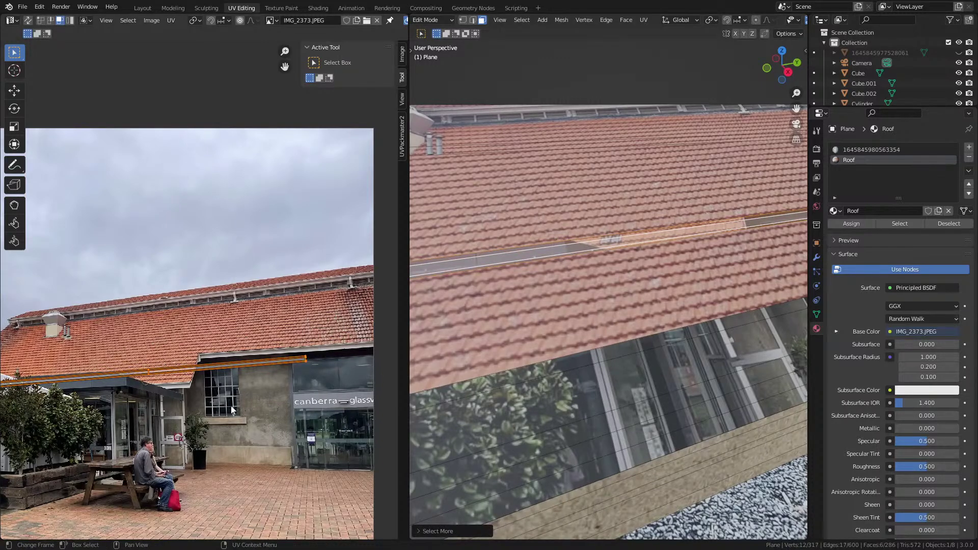
Step: Rotate and scale the narrow strip's UVs so they lie along the tile rows in the photo
key(r)
click(287, 381)
key(s)
click(292, 368)
key(r)
click(294, 373)
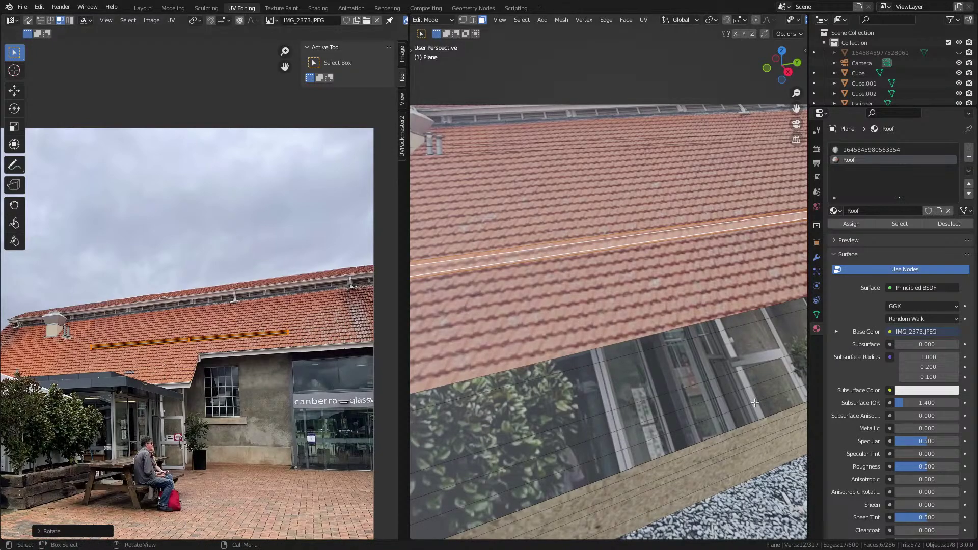
Step: Select the five adjoining rows of faces along the roof's lower edge that still show plants and windows
shift+middle_drag(626, 353, 655, 287)
scroll(654, 286, down, 1)
click(666, 269)
shift+click(674, 289)
shift+click(686, 308)
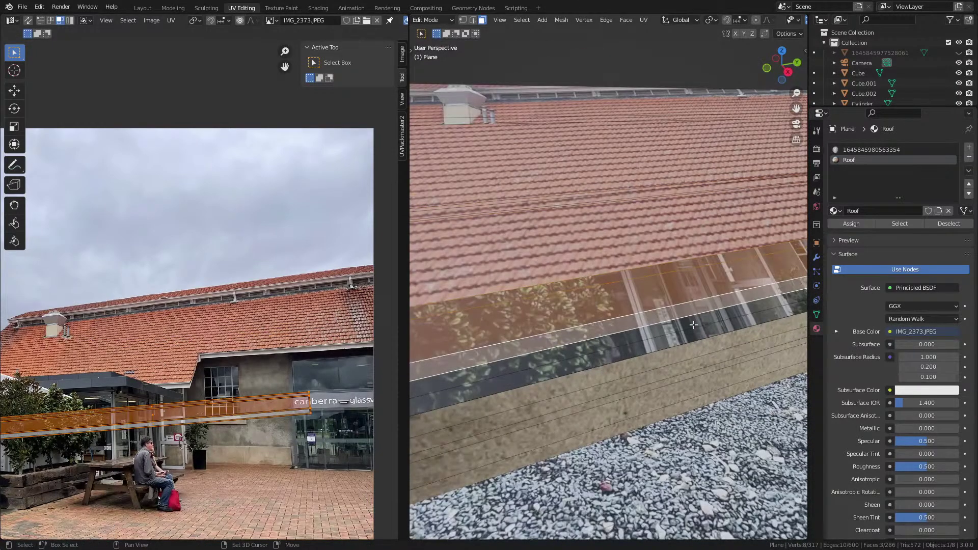
shift+click(691, 321)
shift+click(699, 335)
Step: Move the lower roof strip's UVs onto the photo's tiles, shrink them and rotate them slightly to follow the tile rows
key(g)
click(318, 365)
key(s)
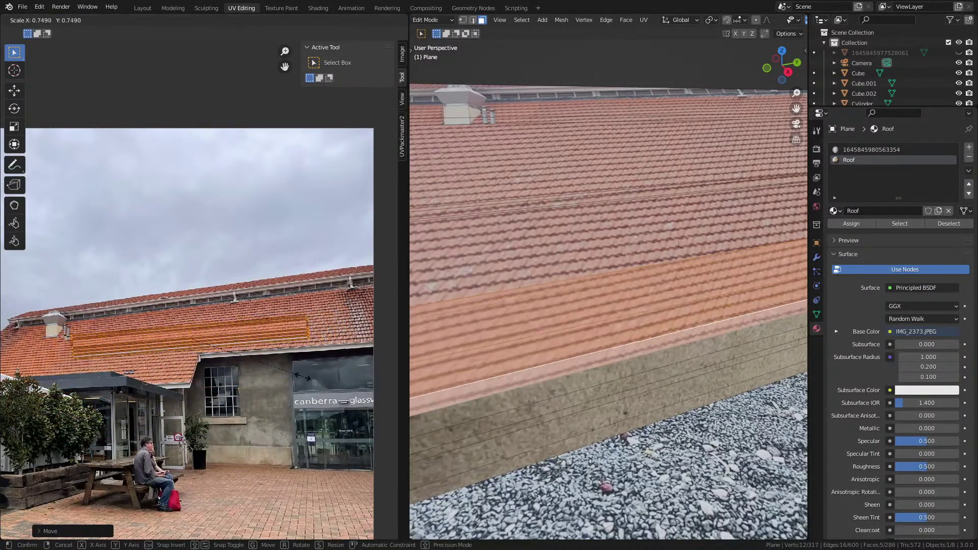
click(326, 390)
key(r)
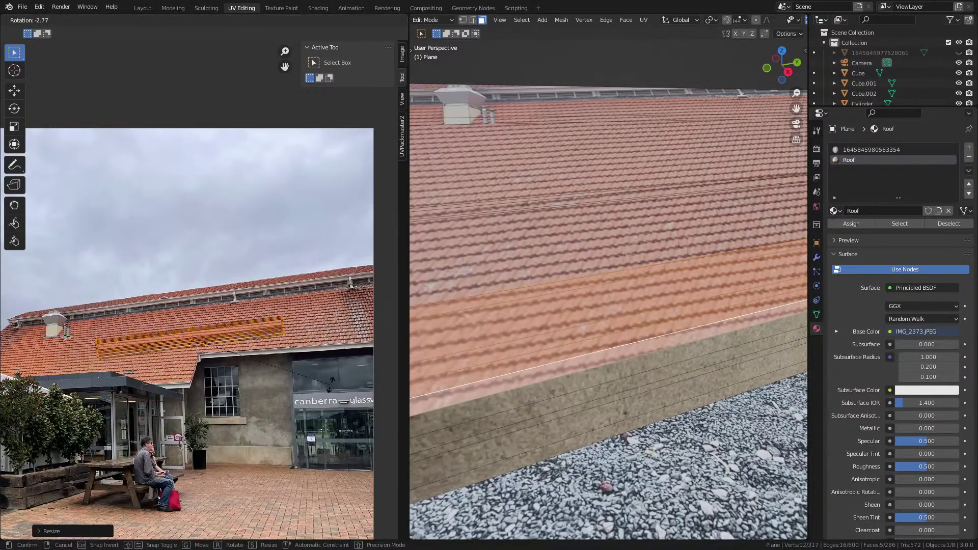
click(321, 393)
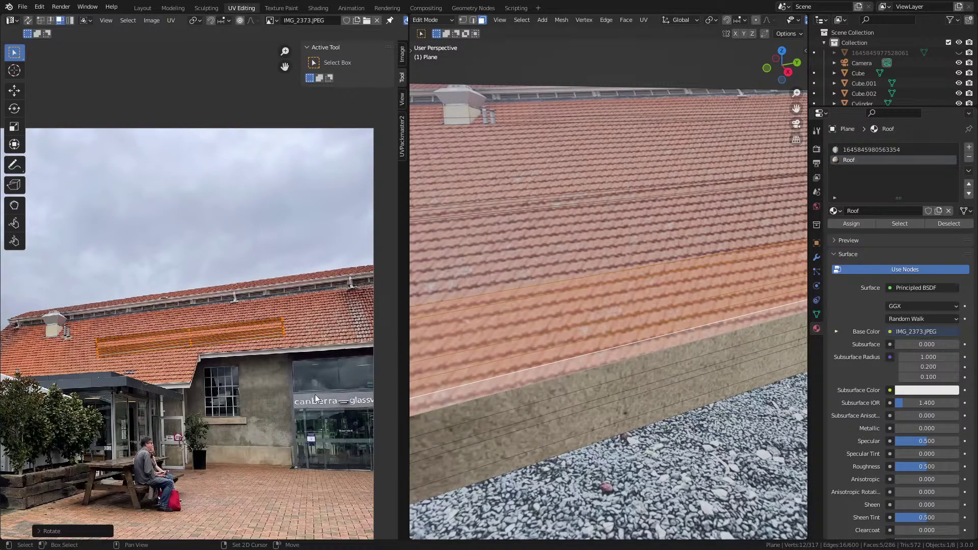
Step: Return to Object Mode and inspect the textured roof and whole building from several angles
key(Tab)
scroll(588, 403, down, 5)
middle_drag(550, 423, 600, 414)
scroll(607, 369, down, 2)
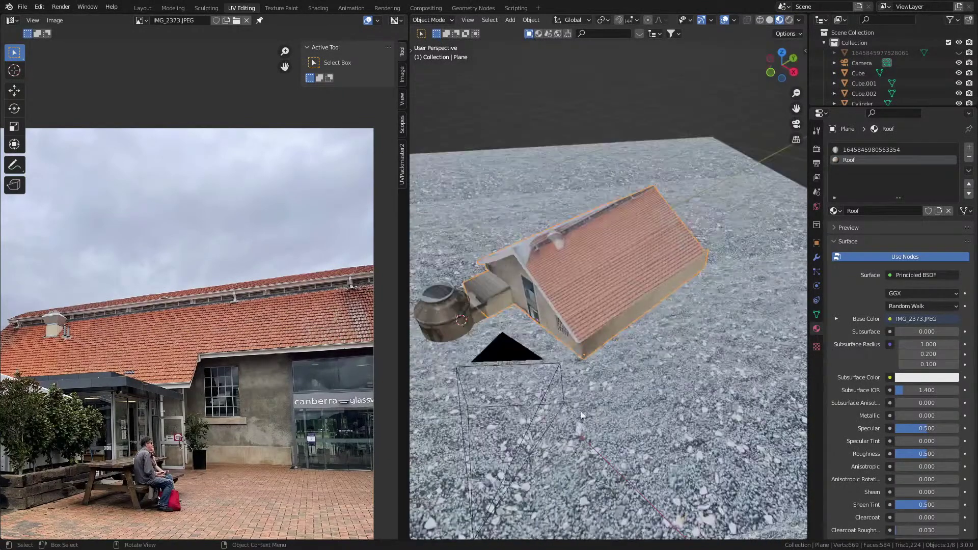
middle_drag(498, 359, 442, 257)
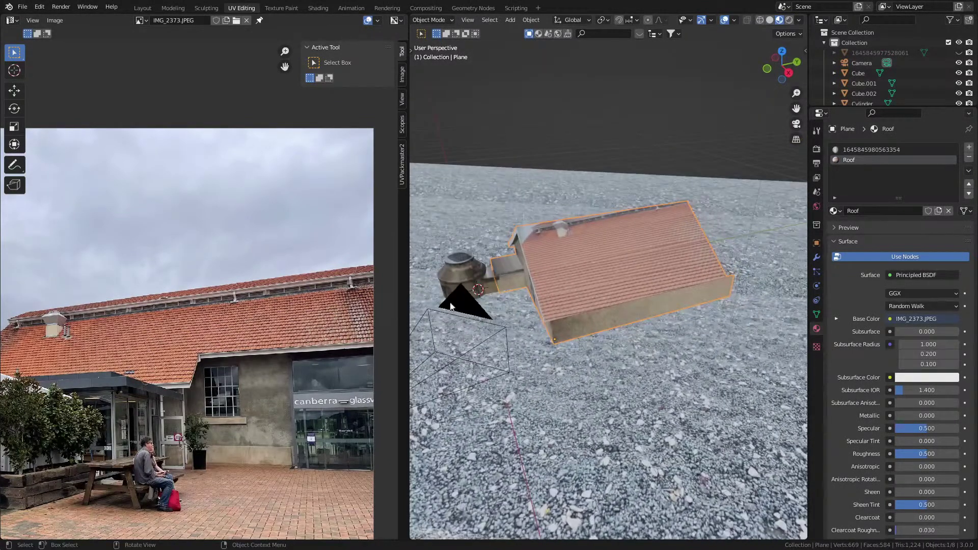
scroll(190, 412, down, 2)
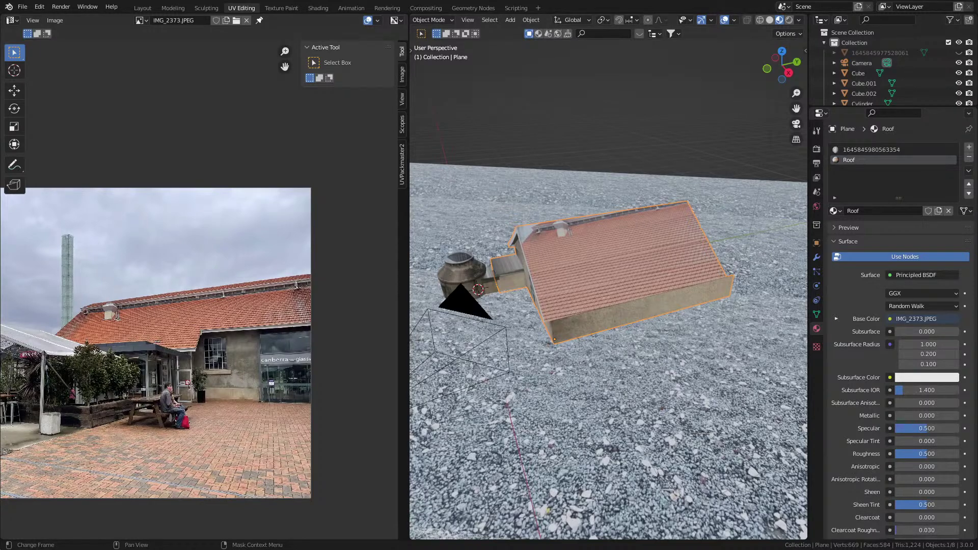
middle_drag(559, 288, 557, 258)
Step: Bring back the hidden tower reference photo plane, switch to the right orthographic view and hide the camera
click(601, 248)
key(ctrl+z)
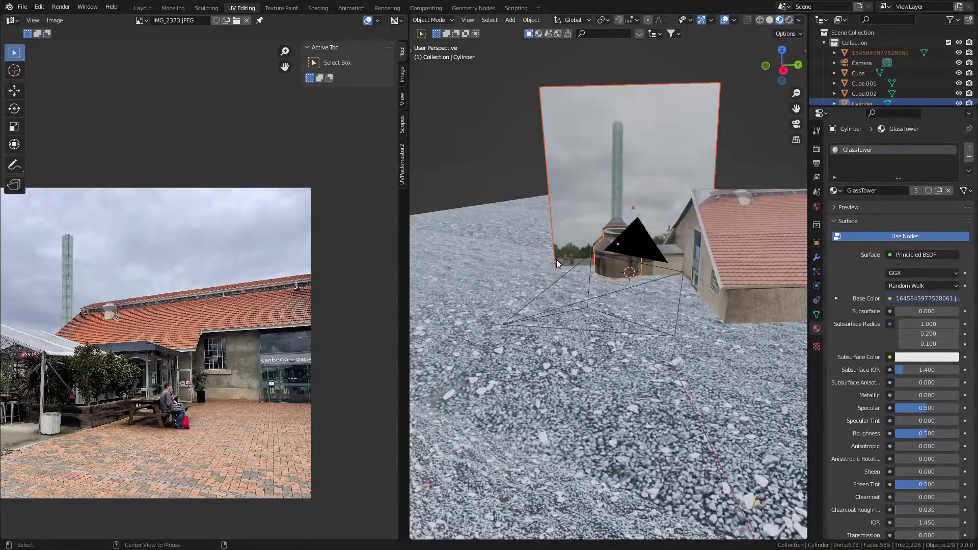
key(KP_3)
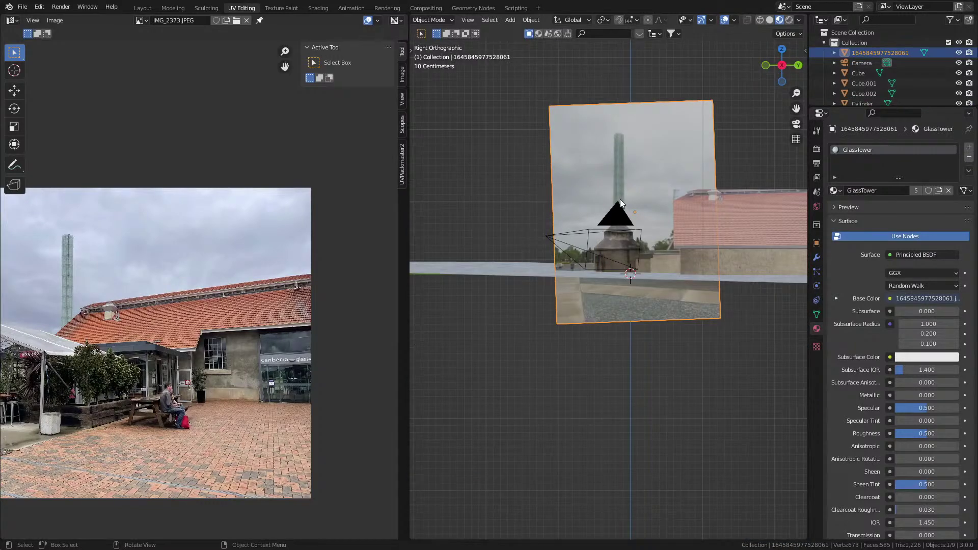
scroll(620, 200, up, 10)
shift+middle_drag(619, 200, 604, 355)
click(658, 148)
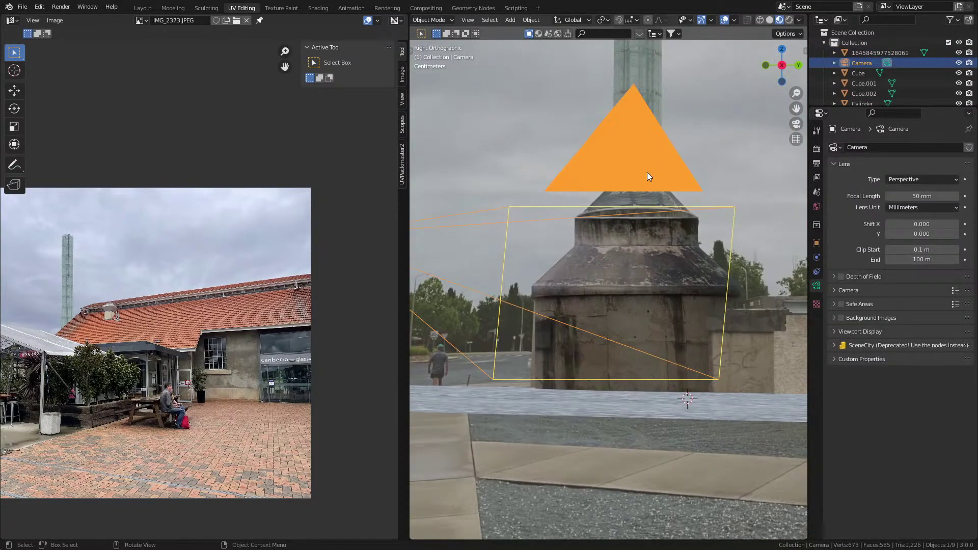
key(h)
scroll(628, 319, up, 3)
Step: Enter Edit Mode on the concrete tower base and snap the 3D cursor to its selected mesh
click(626, 319)
key(Tab)
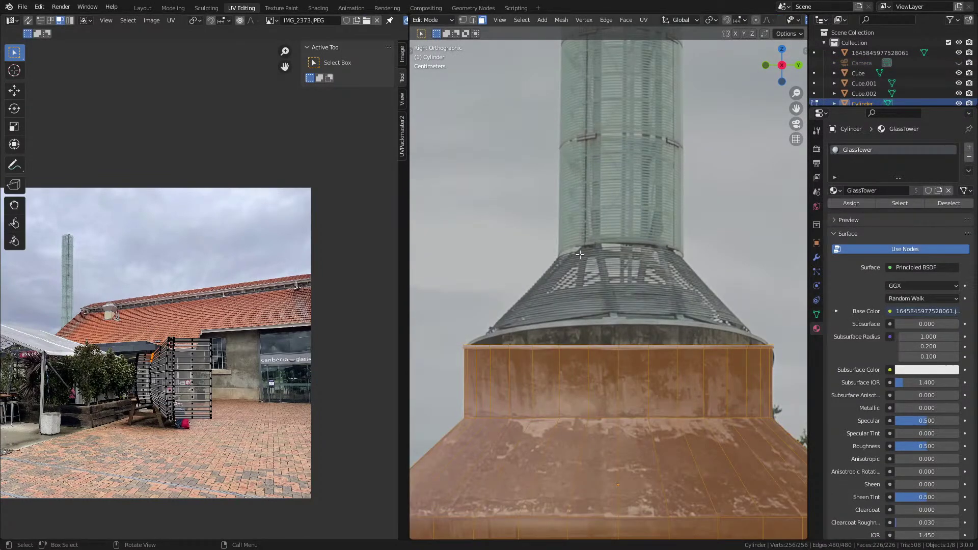
scroll(580, 255, down, 3)
scroll(601, 305, up, 1)
key(shift+a)
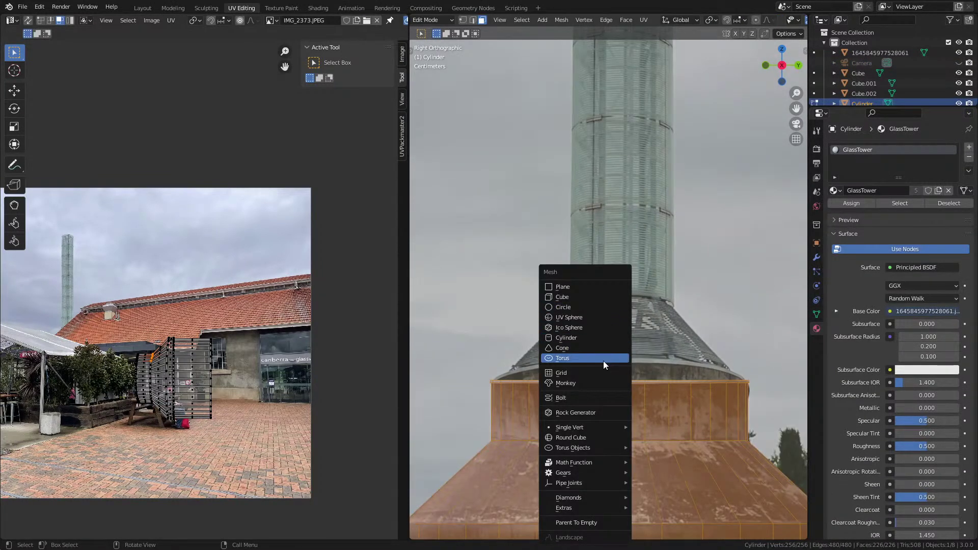
key(Escape)
key(shift+s)
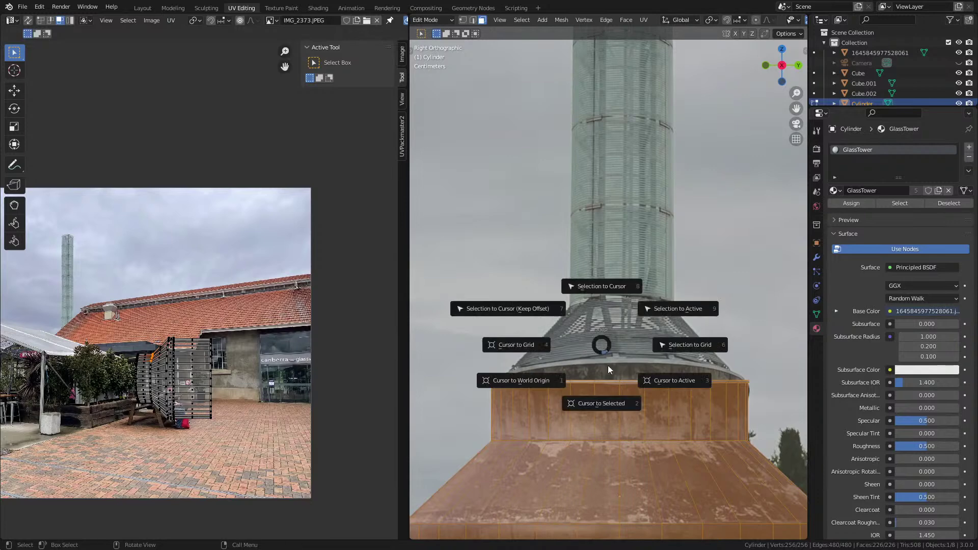
click(598, 406)
Step: Add a cylinder to the tower mesh, scale it down and raise it along Z above the conical collar
key(shift+a)
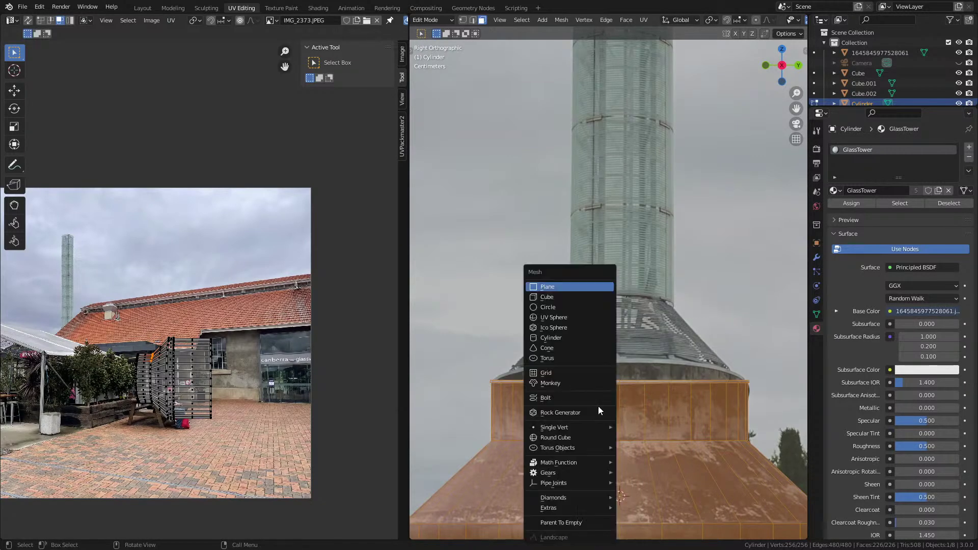
click(567, 339)
key(s)
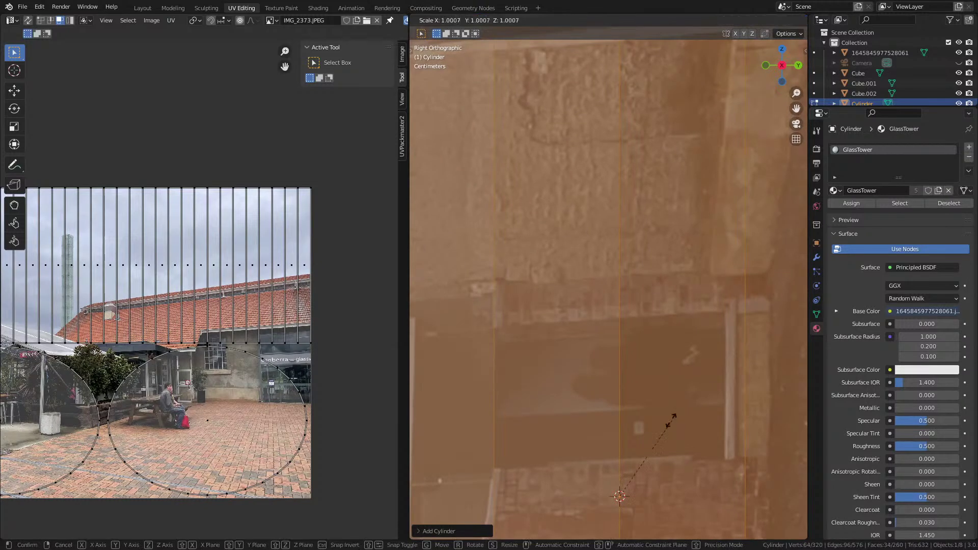
click(628, 483)
key(g)
key(z)
click(795, 292)
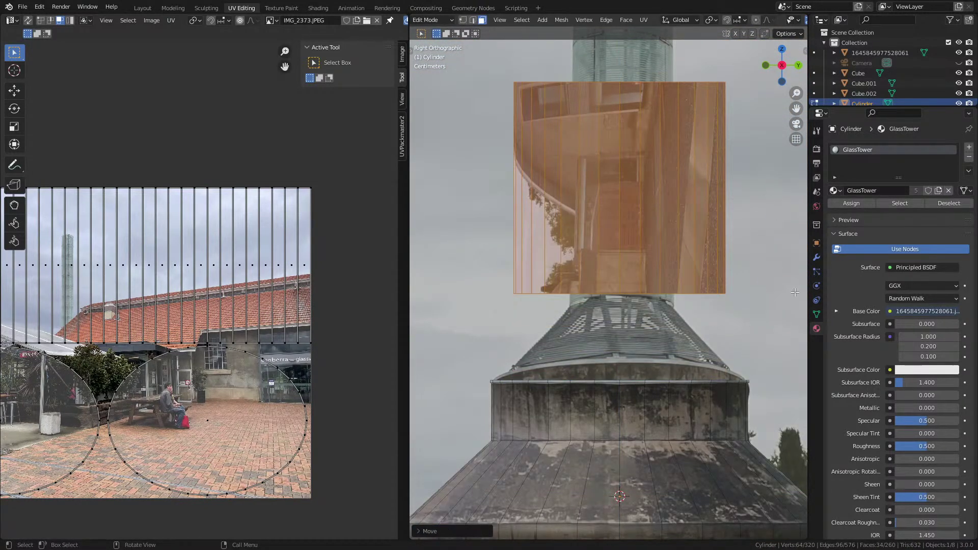
Step: Narrow the new cylinder to the glass shaft's width in the reference photo and stretch it along Z
key(s)
click(711, 221)
key(s)
key(z)
click(709, 499)
scroll(645, 366, down, 5)
shift+middle_drag(658, 357, 618, 396)
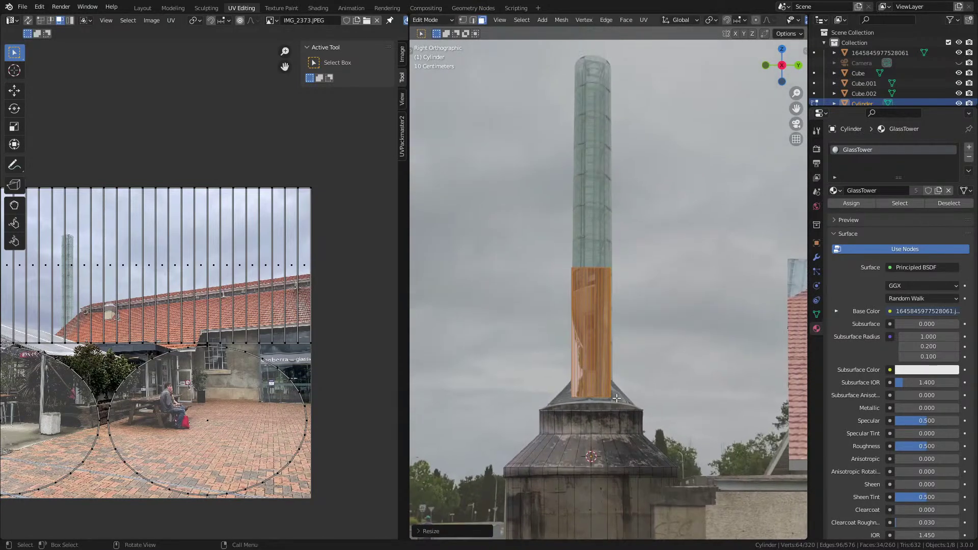
Step: Stretch the cylinder further along Z to cover most of the glass shaft, and unwrap it with Cube Projection
scroll(616, 391, down, 3)
key(s)
key(z)
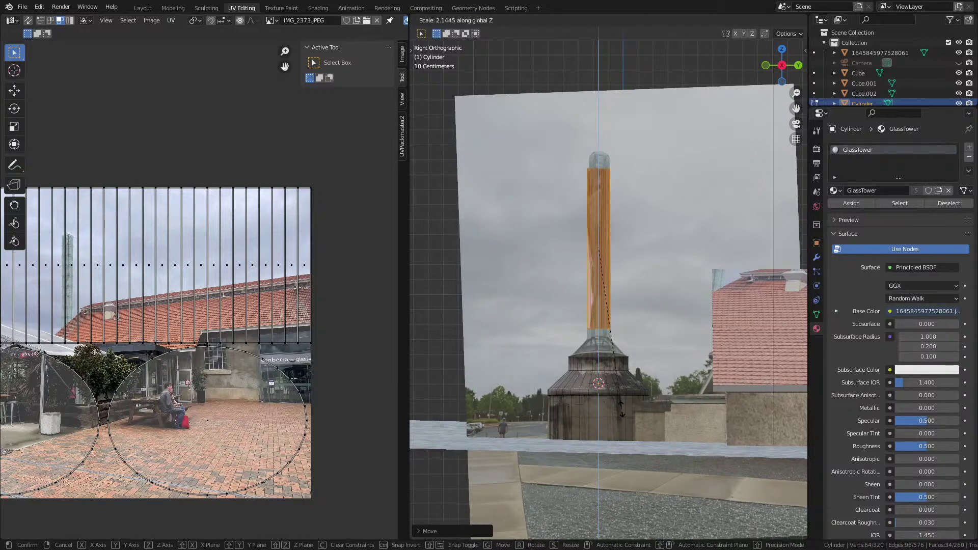
click(618, 406)
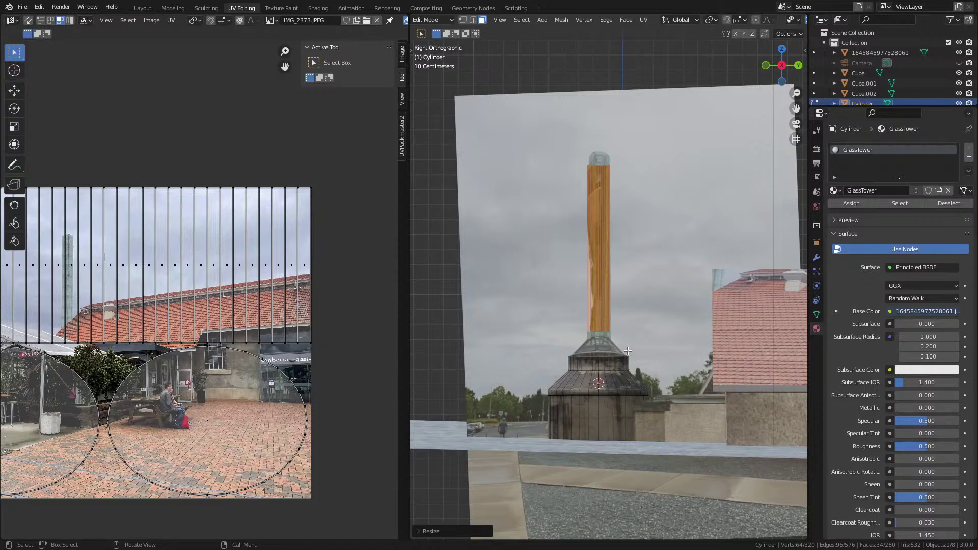
key(u)
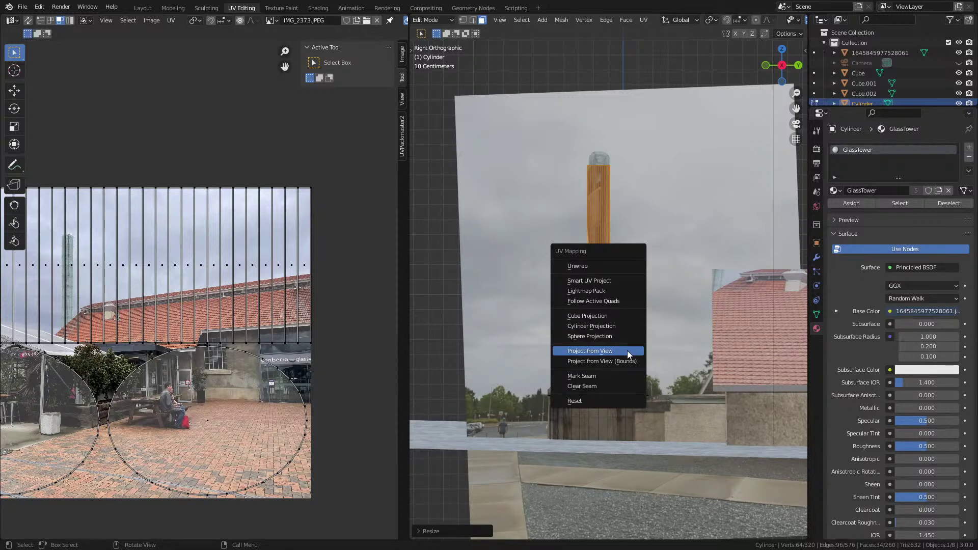
click(625, 315)
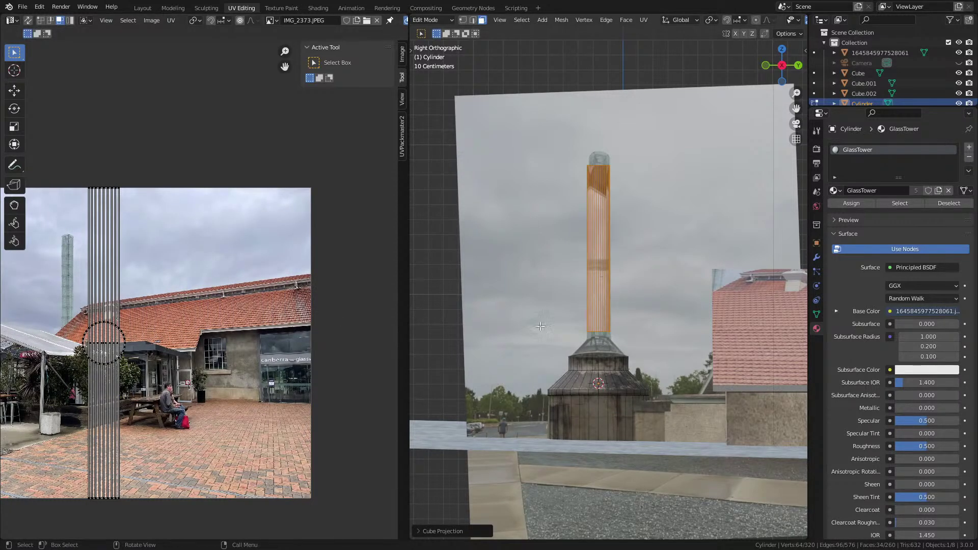
key(1)
click(593, 331)
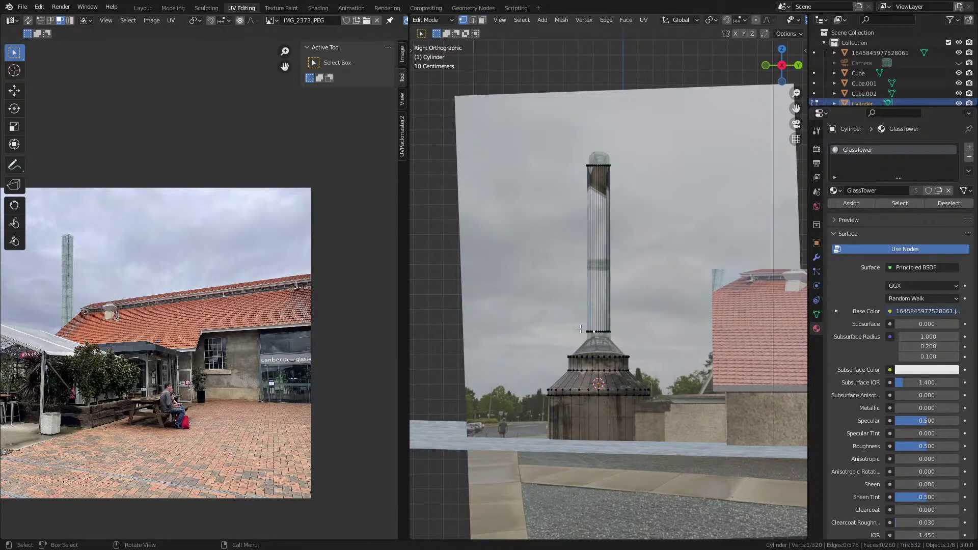
ctrl+click(603, 332)
key(x)
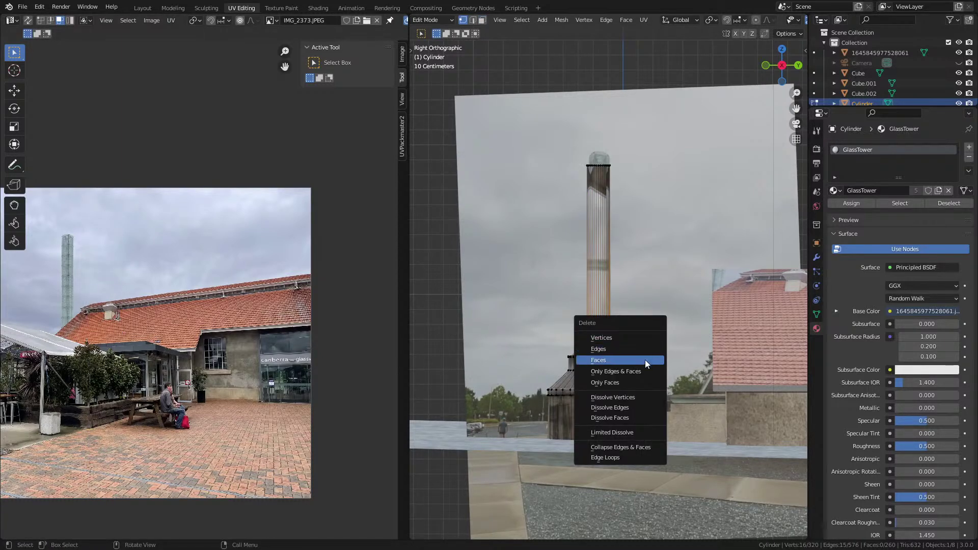
click(592, 156)
ctrl+click(606, 165)
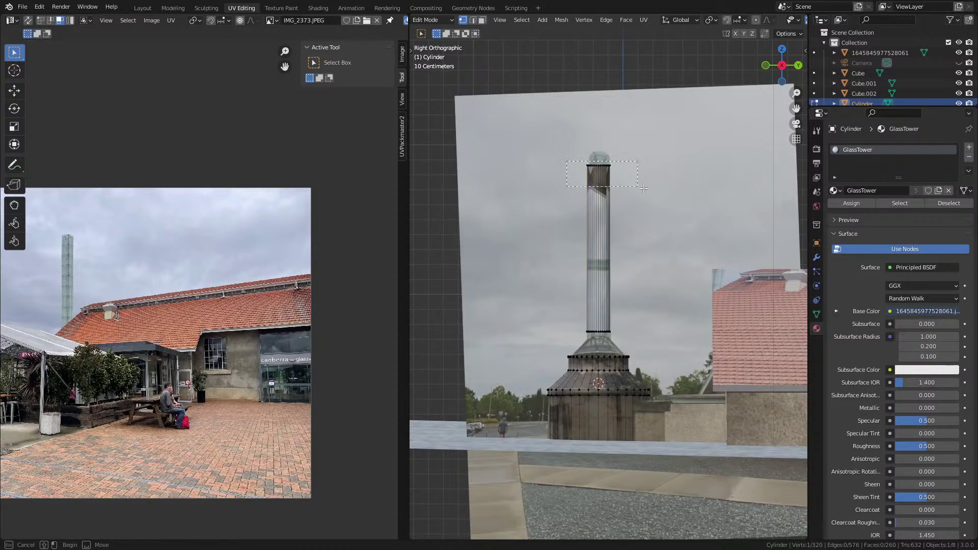
key(x)
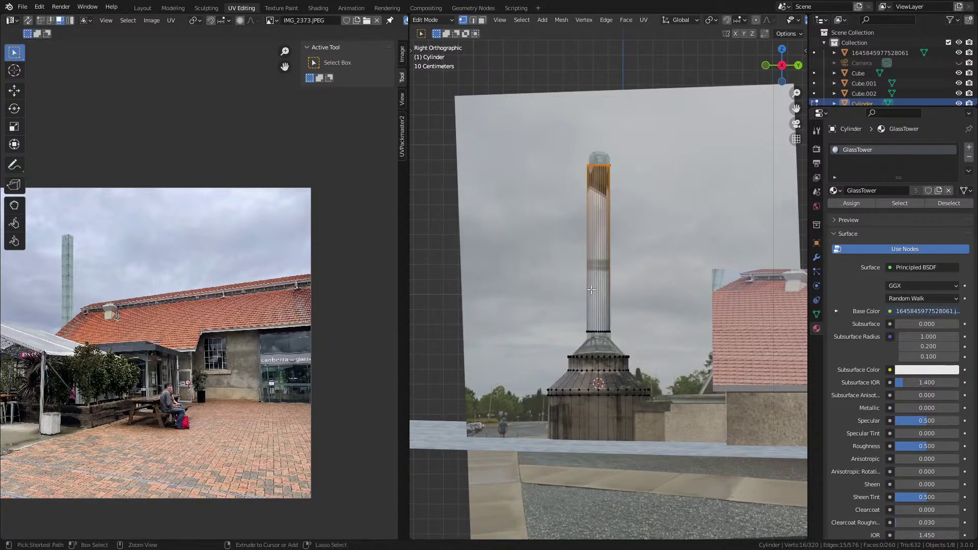
key(ctrl+l)
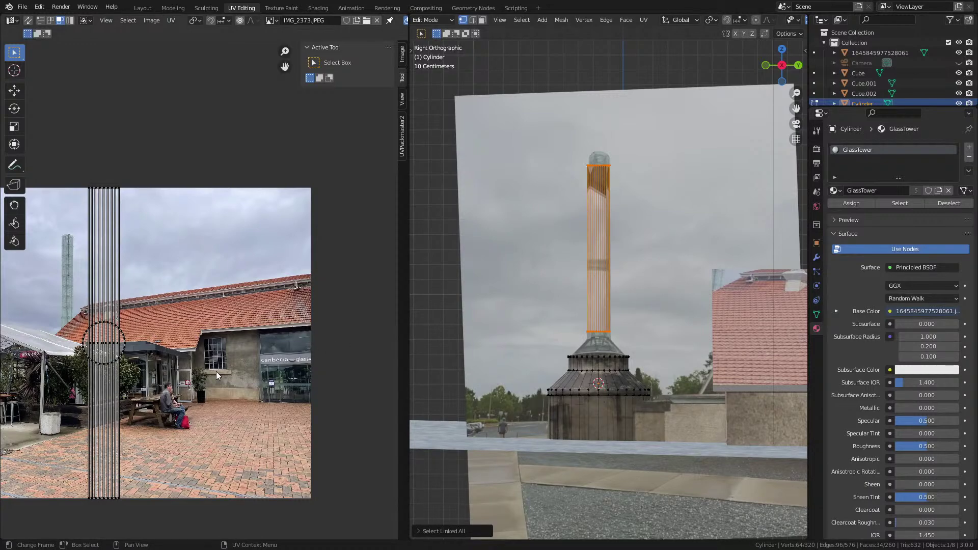
Step: Select the shaft cylinder's top and bottom cap faces and delete them
middle_drag(634, 262, 584, 347)
click(556, 183)
key(x)
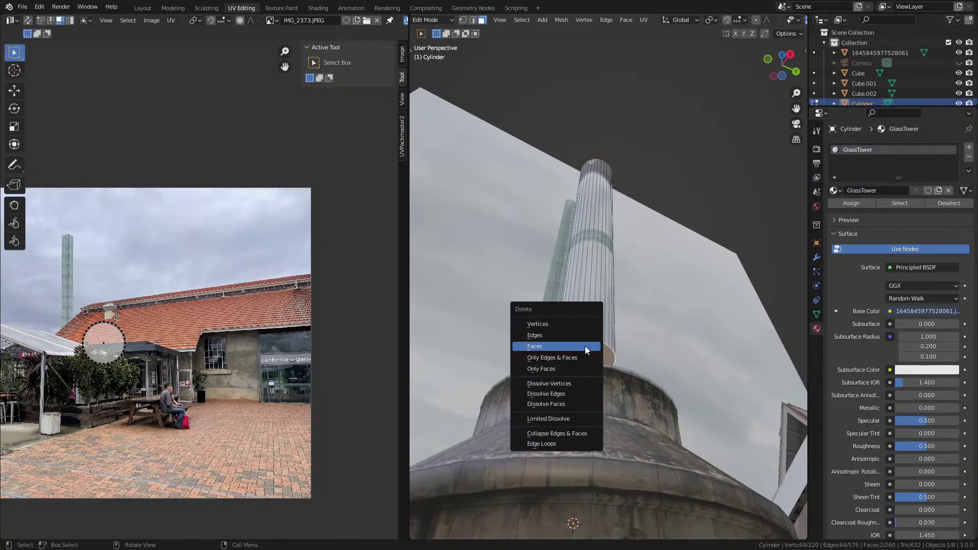
click(585, 350)
Step: Select all linked faces of the shaft and display the image 1645845977528061.jpg behind its UVs
click(604, 261)
key(ctrl+l)
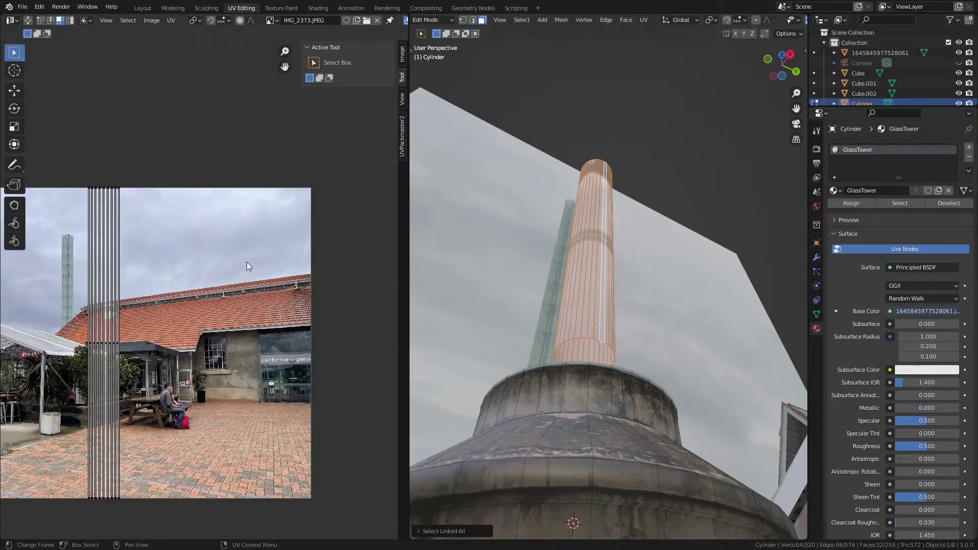
scroll(356, 255, down, 1)
click(270, 21)
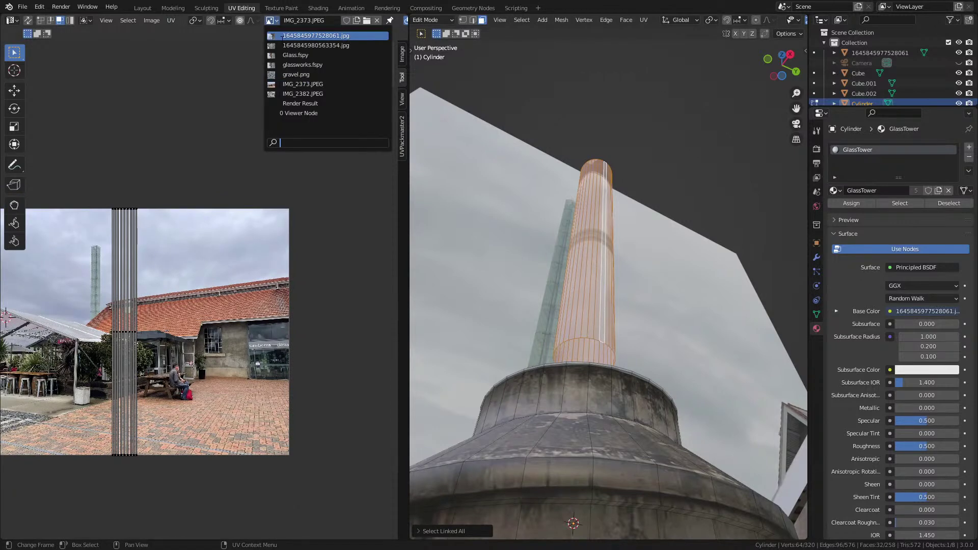
click(285, 37)
scroll(176, 285, down, 2)
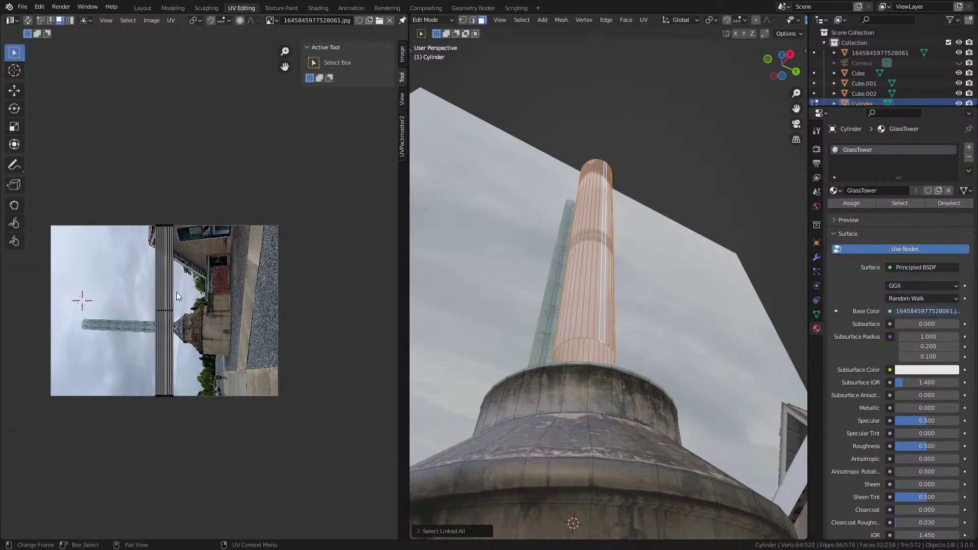
Step: Rotate all of the shaft's UVs by 90 degrees and scale them down to fit inside the photo's glass tower
key(a)
text(r90)
key(Return)
key(s)
key(Return)
scroll(172, 315, up, 2)
key(g)
key(Escape)
key(s)
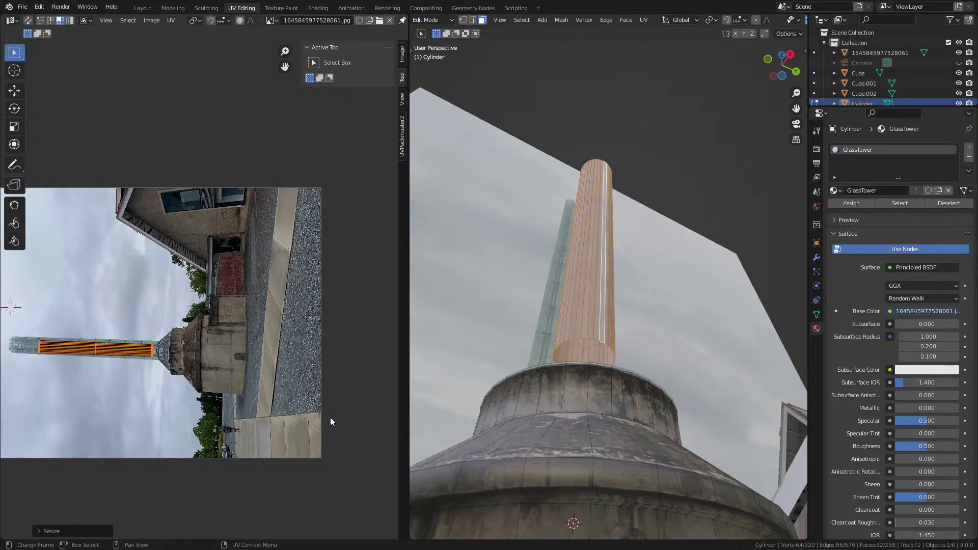
key(Return)
Step: Reposition and rescale the shaft's UVs to span nearly the full length of the glass tower in the photo
scroll(329, 313, up, 5)
key(g)
click(310, 336)
key(s)
key(Return)
key(KP_Decimal)
key(g)
click(271, 370)
key(s)
click(290, 373)
key(s)
click(389, 383)
Step: Rotate the selected shaft mesh and check its glass texture in Object Mode
middle_drag(633, 400, 584, 433)
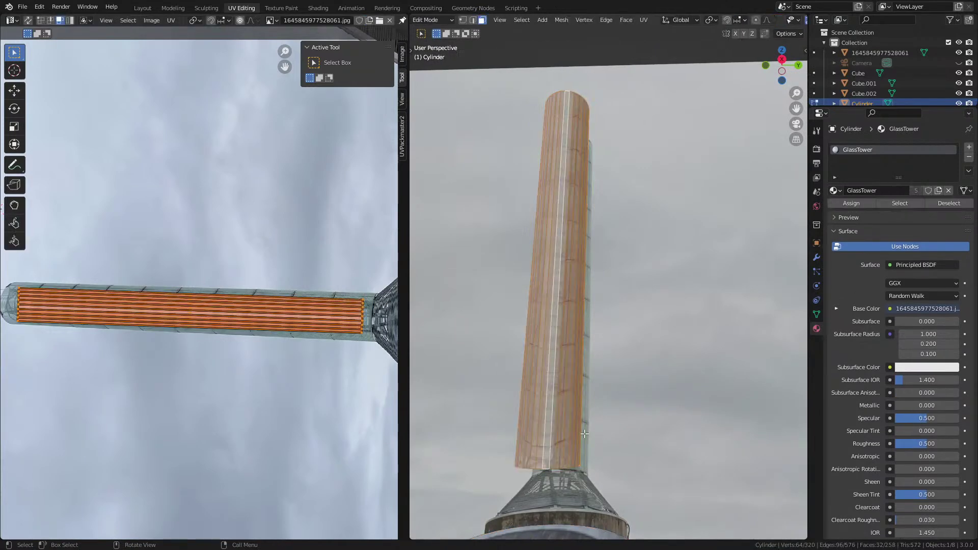
key(r)
key(Return)
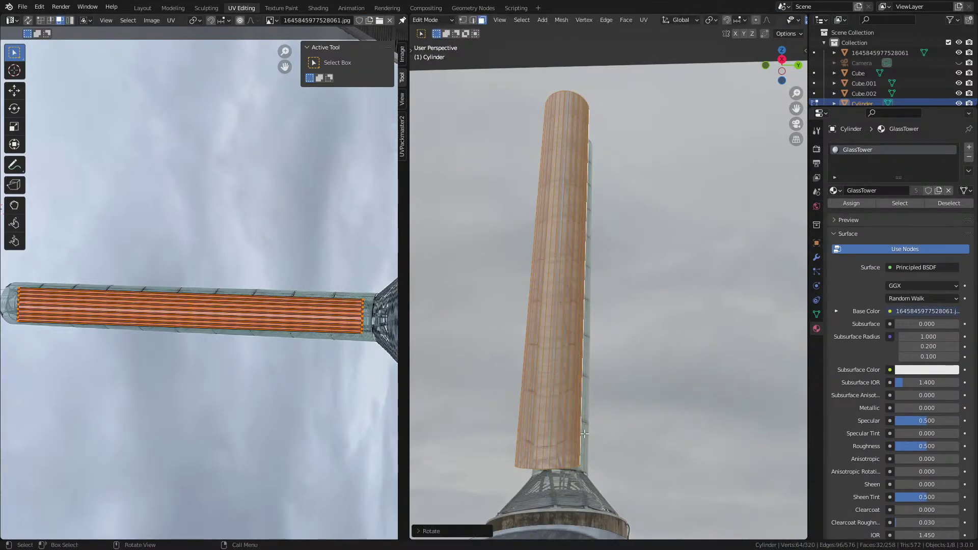
key(Tab)
scroll(584, 434, down, 3)
key(Tab)
Step: Rotate the shaft about the global Z axis, then leave Edit Mode and check it against the reference photo
key(r)
key(z)
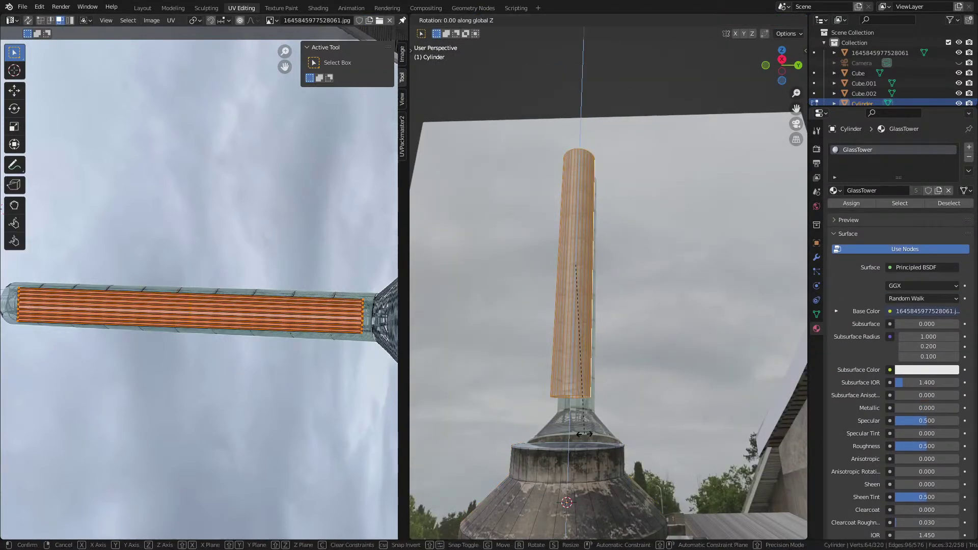
key(Return)
key(Tab)
scroll(576, 438, down, 3)
middle_drag(567, 442, 582, 475)
scroll(580, 475, up, 4)
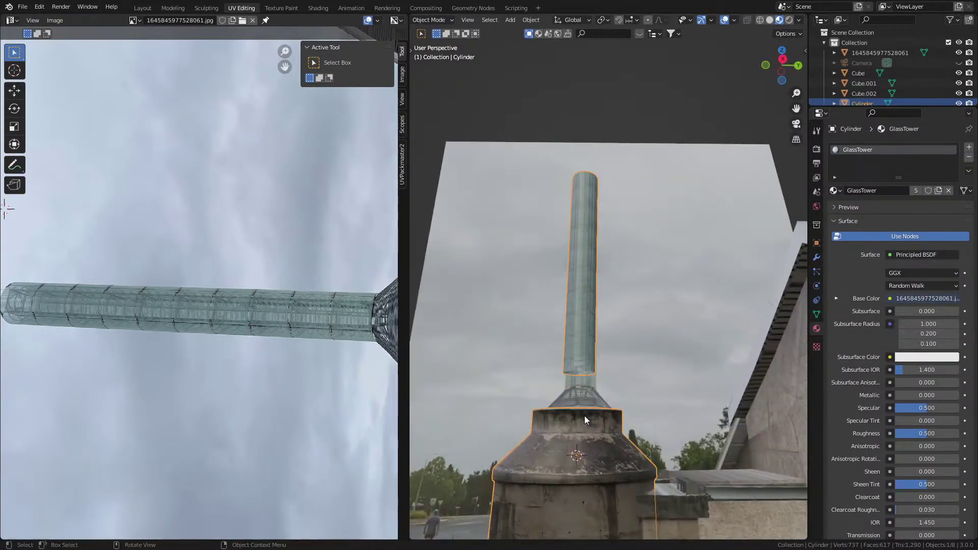
Step: Lower the glass shaft's mesh along the global Z axis onto the concrete base, and return to Object Mode
key(Tab)
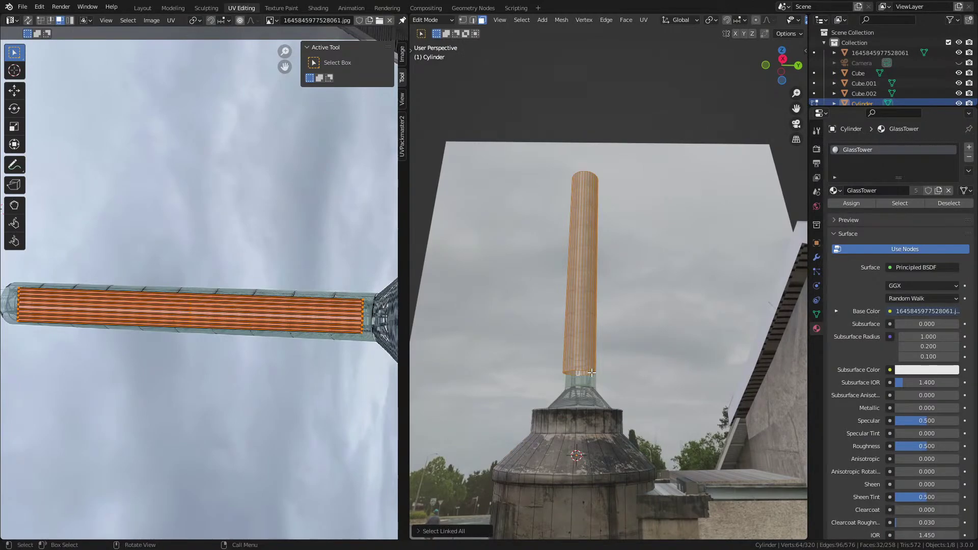
key(g)
key(z)
click(602, 152)
key(Tab)
scroll(595, 349, down, 3)
middle_drag(595, 349, 617, 358)
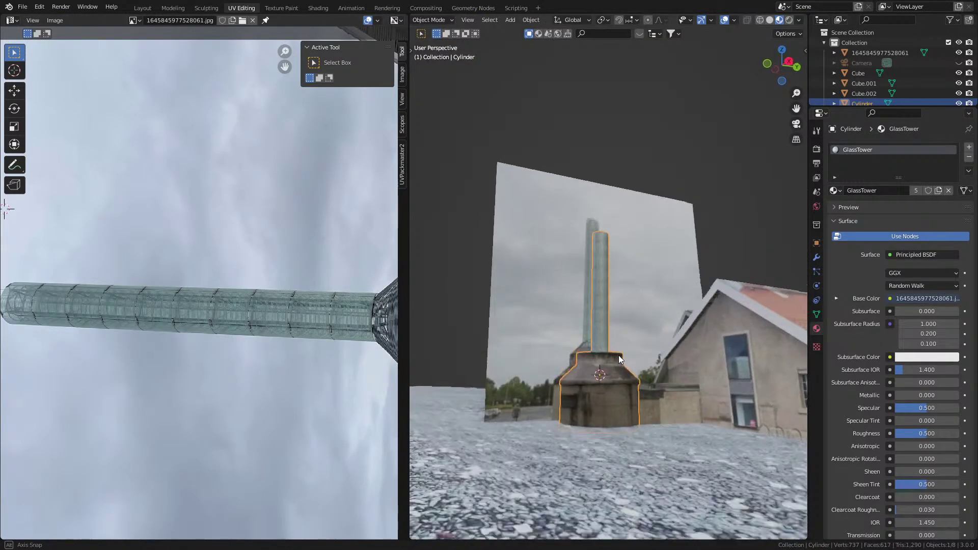
Step: Inspect the textured tower and house from several angles, ending close to the low wall between them
scroll(617, 358, down, 5)
middle_drag(678, 377, 522, 313)
scroll(518, 352, up, 5)
middle_drag(552, 375, 595, 325)
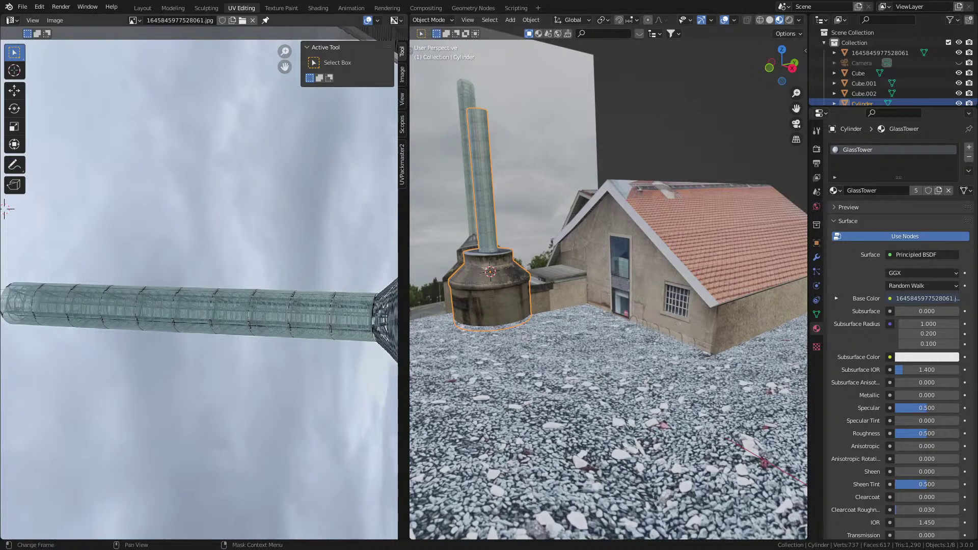
middle_drag(525, 359, 605, 389)
scroll(605, 389, up, 2)
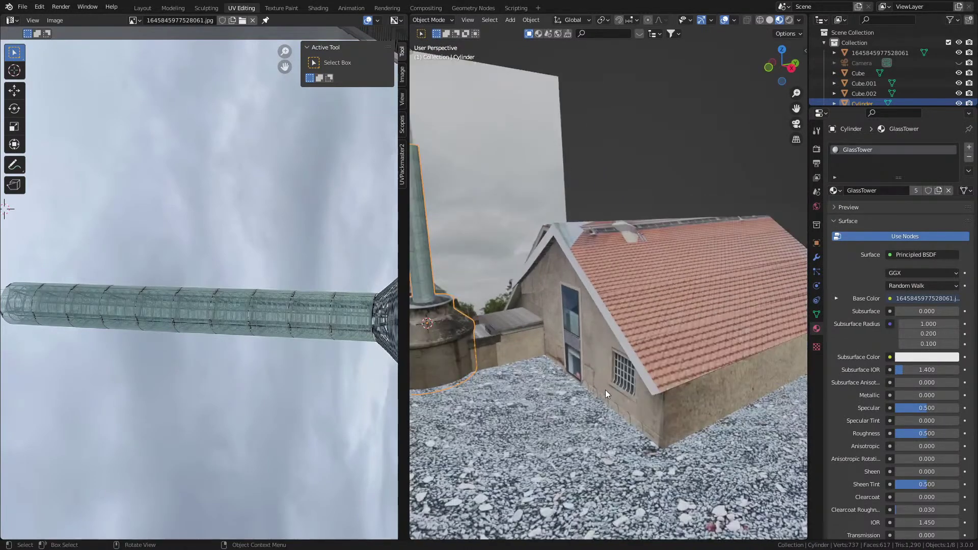
middle_drag(489, 369, 548, 353)
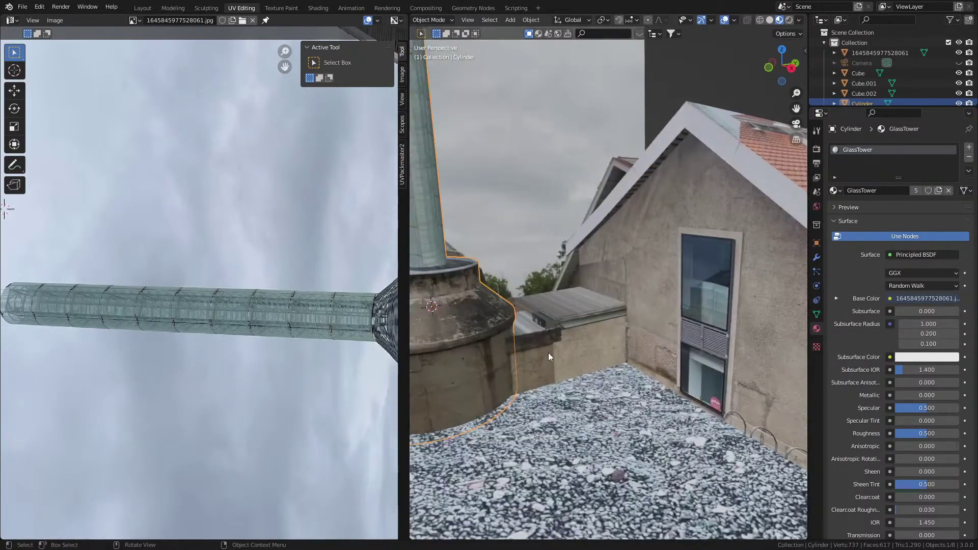
Step: Pick out the low connecting wall piece beside the house in wireframe display, and switch the viewport to solid shading
click(548, 352)
key(z)
click(518, 357)
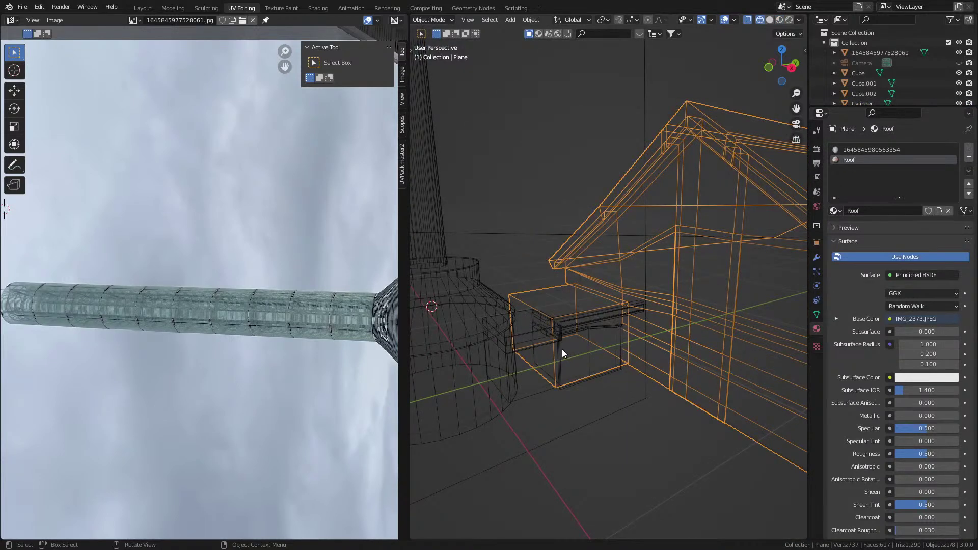
click(583, 345)
click(607, 339)
key(z)
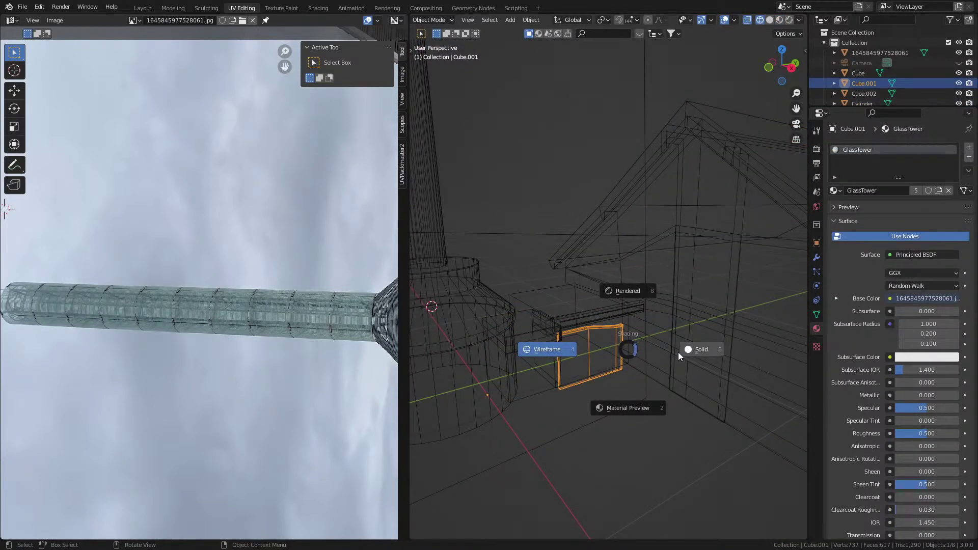
click(673, 357)
Step: Move the house object along the global X axis at the low connecting wall, and check its textures in Material Preview
mouse_move(687, 372)
middle_down()
mouse_move(539, 378)
mouse_move(643, 328)
middle_up()
click(683, 385)
key(g)
key(y)
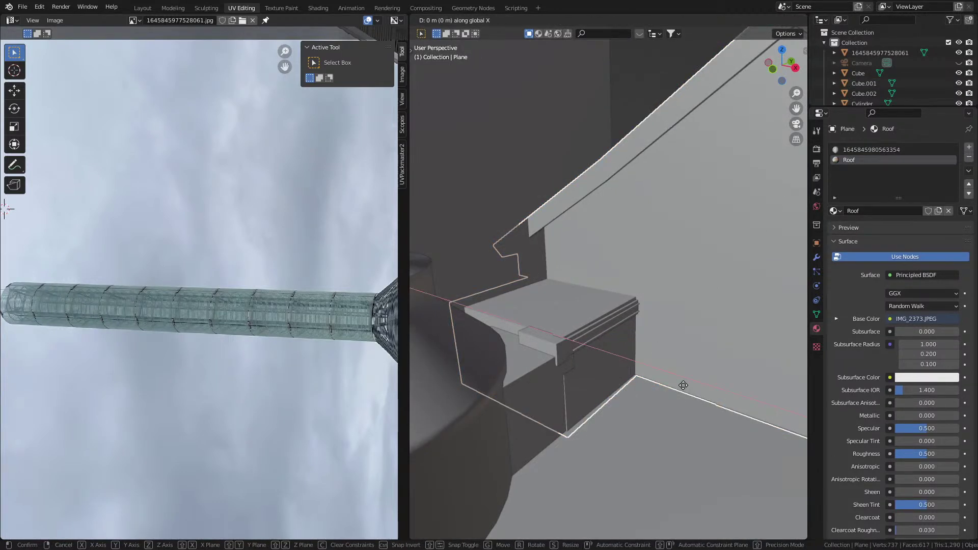
click(485, 348)
click(780, 20)
mouse_move(662, 393)
middle_down()
mouse_move(626, 400)
mouse_move(601, 370)
mouse_move(639, 368)
middle_up()
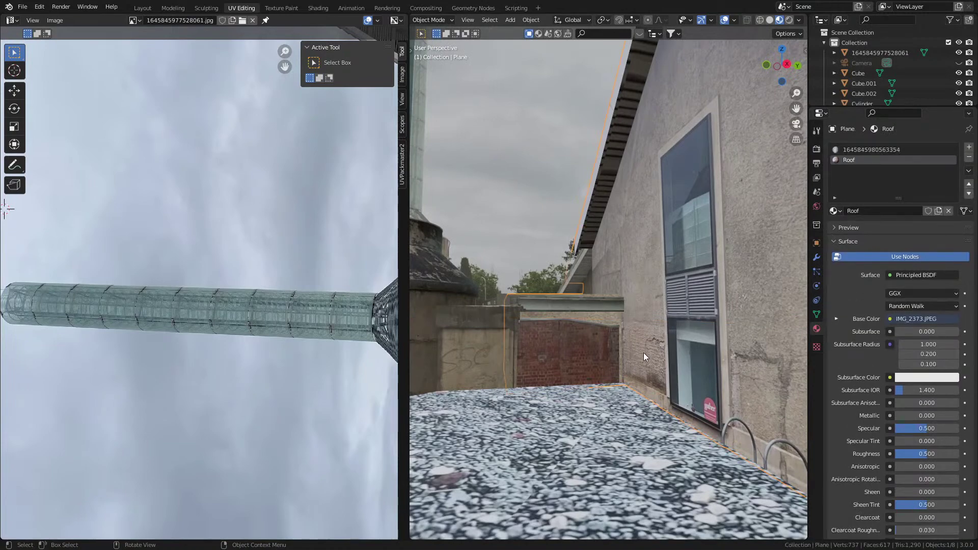
Step: Shift the selected house model slightly along the global Y axis
key(g)
key(x)
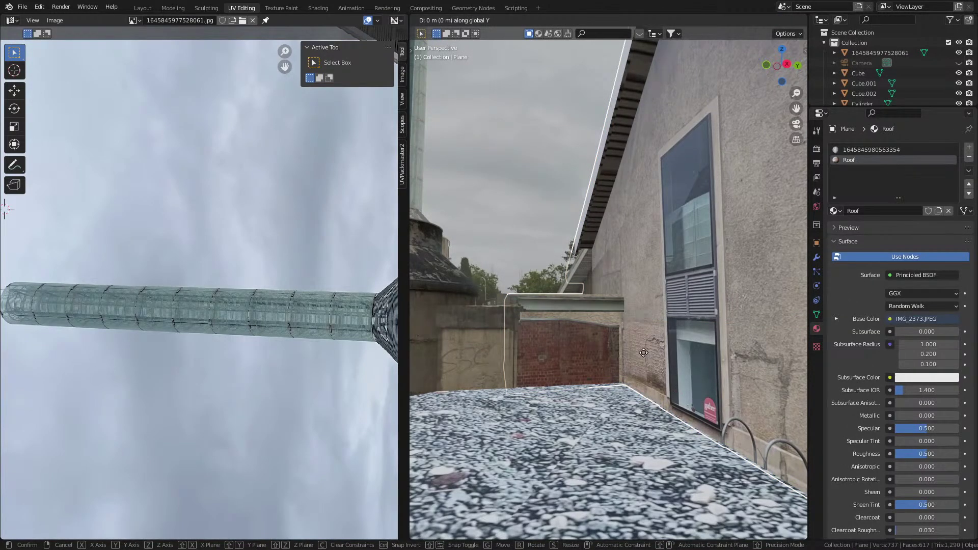
click(627, 320)
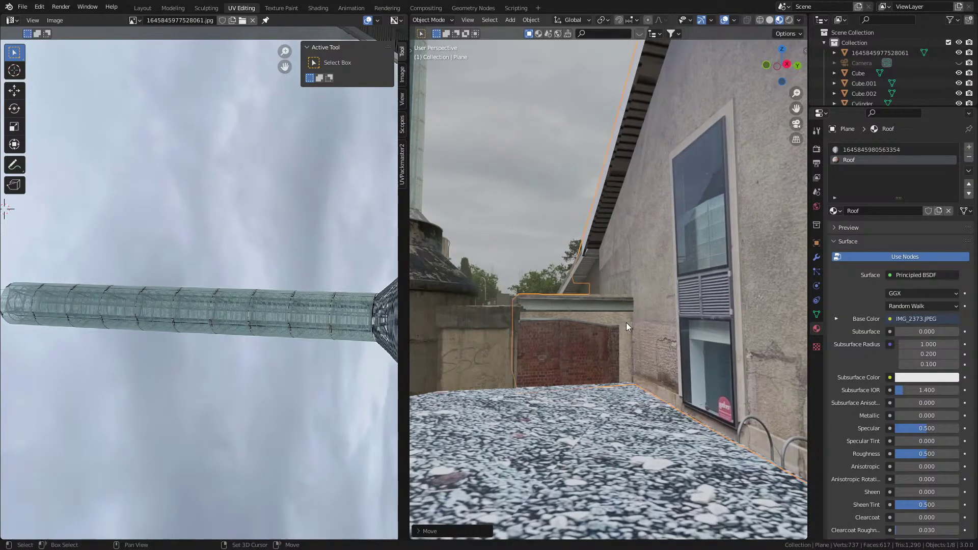
Step: Select the gravel ground plane and check its extent and texture tiling around the buildings
scroll(627, 320, down, 5)
middle_drag(459, 408, 677, 404)
click(736, 419)
scroll(570, 417, down, 3)
scroll(537, 405, up, 3)
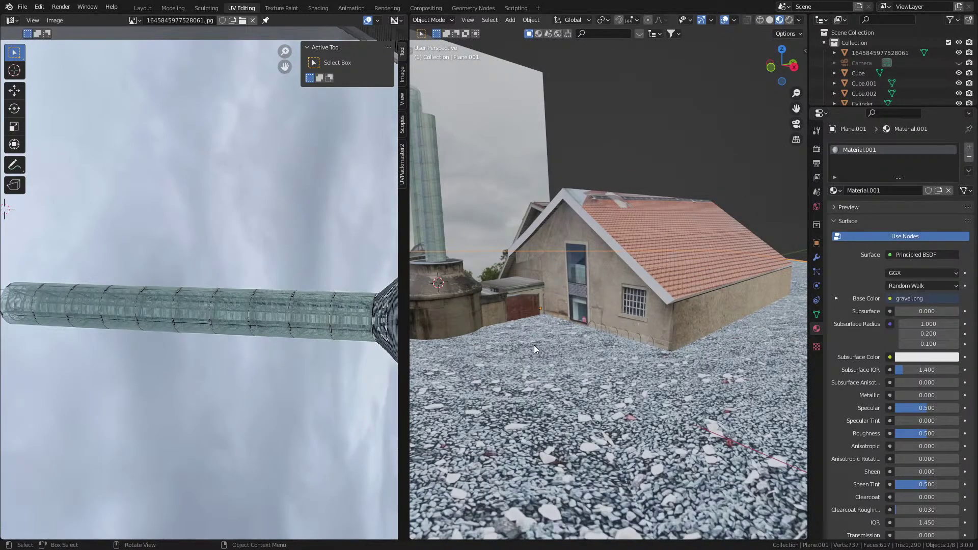
scroll(539, 392, down, 5)
middle_drag(540, 392, 569, 390)
scroll(555, 403, down, 6)
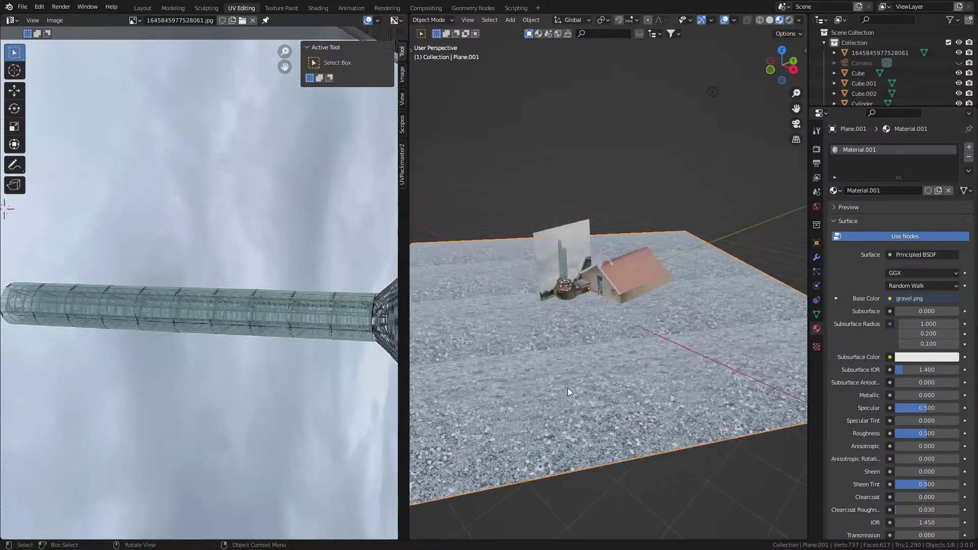
scroll(568, 390, up, 1)
key(Tab)
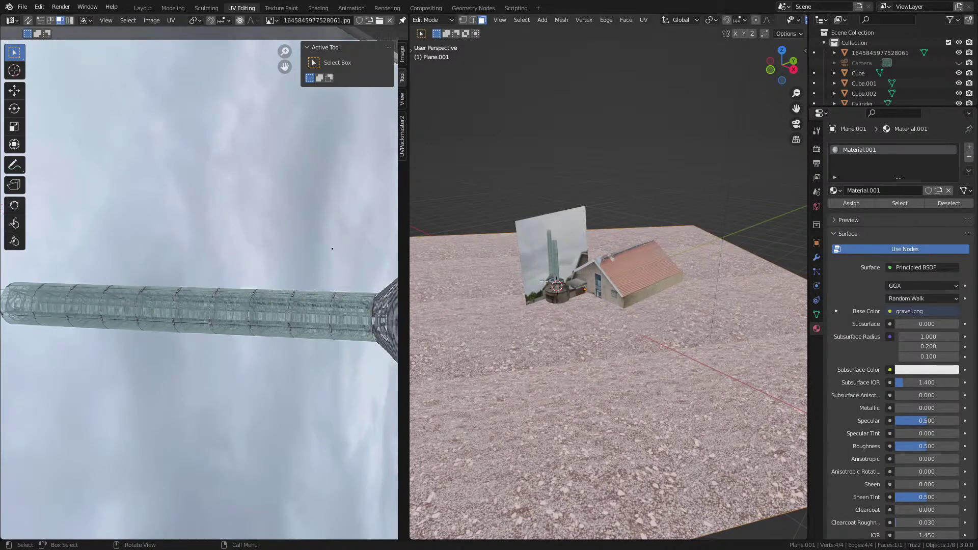
key(Tab)
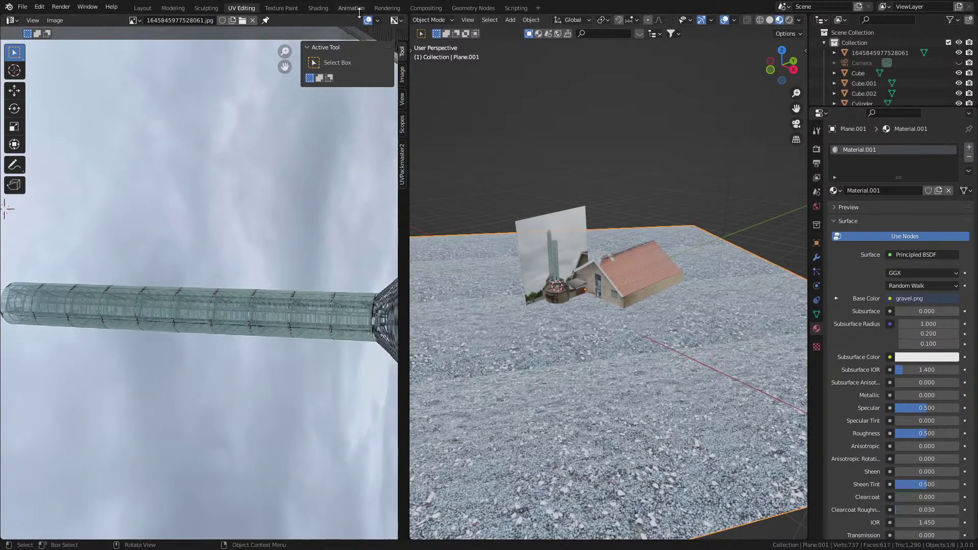
Step: In the Shading workspace, set the gravel material's Mapping node scale to 1 on X, Y and Z
click(318, 8)
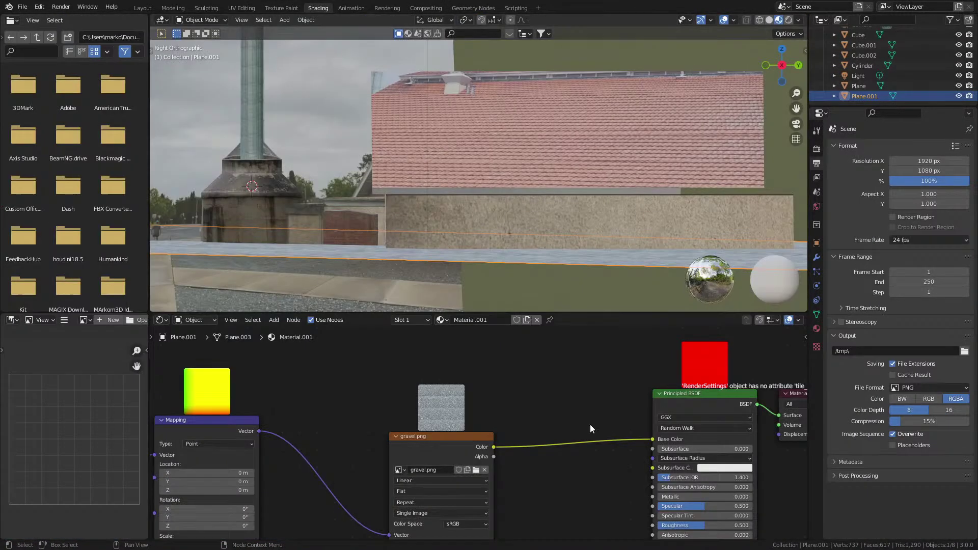
middle_drag(463, 459, 509, 455)
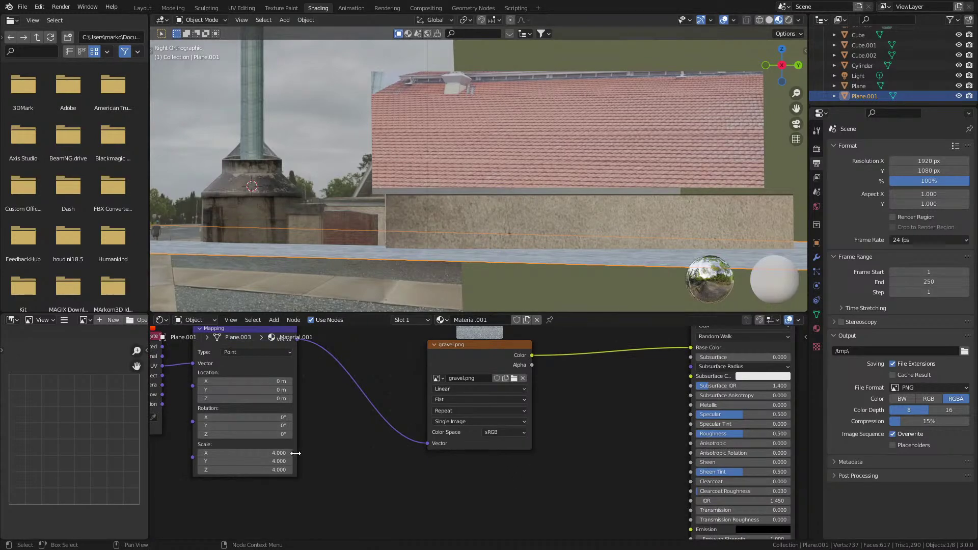
text(1)
key(Return)
key(Return)
double_click(267, 461)
text(1)
key(Return)
Step: Scale the gravel plane's mesh down to a small patch in Edit Mode
middle_drag(550, 234, 590, 217)
key(Tab)
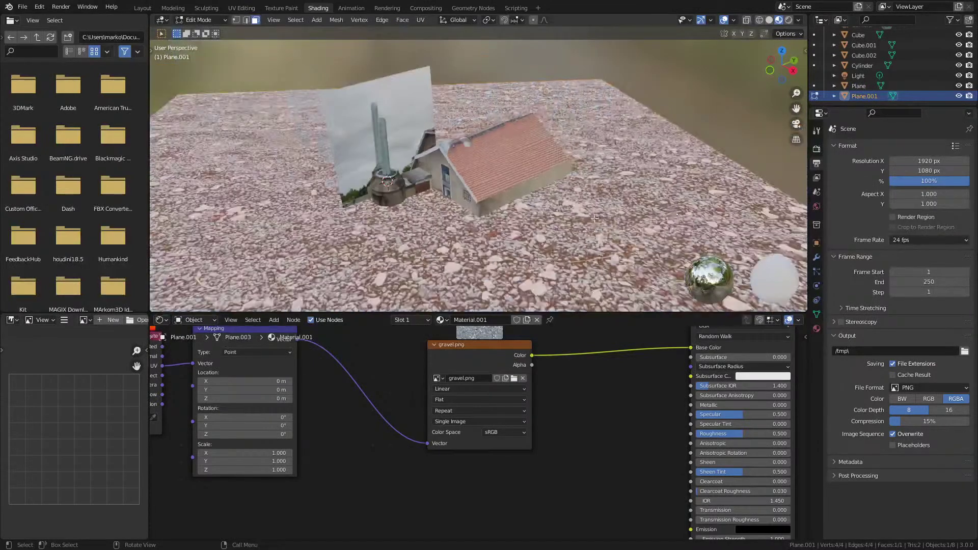
key(s)
click(464, 206)
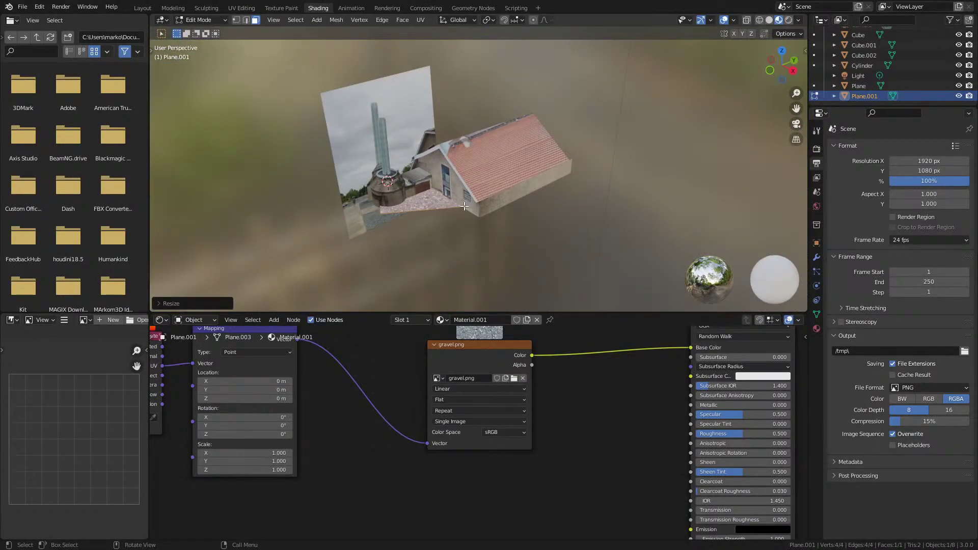
Step: Clear the gravel plane's rotation in top view and rescale its mesh
key(KP_7)
key(Tab)
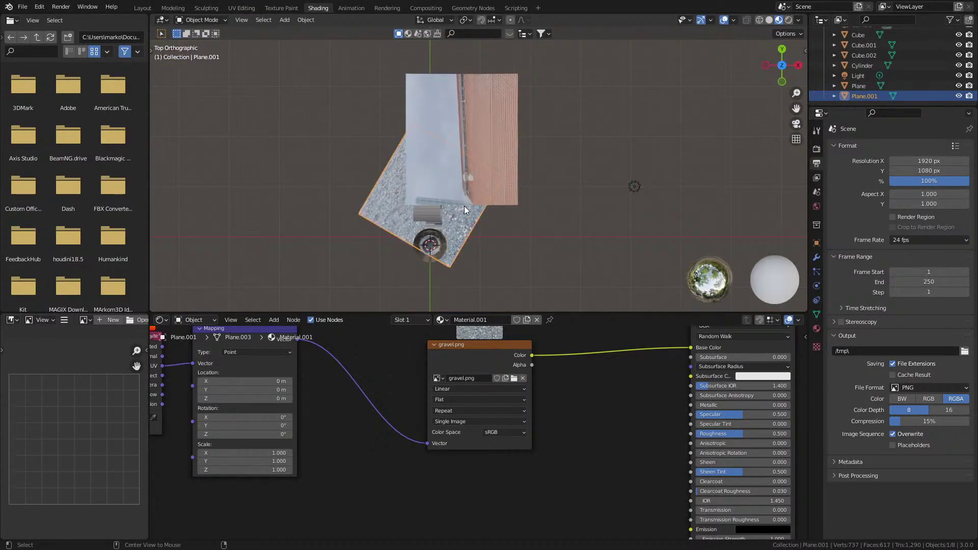
key(alt+r)
key(Tab)
key(s)
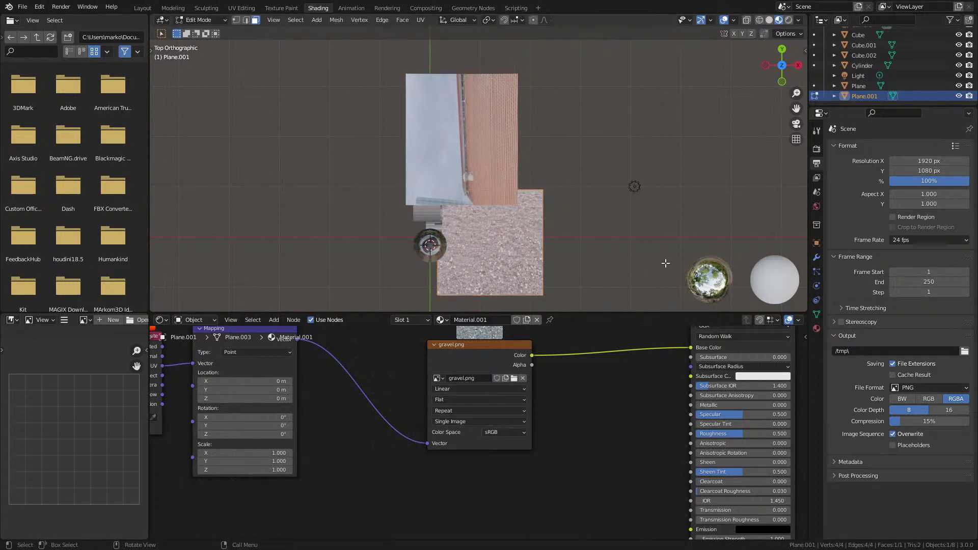
click(601, 253)
Step: Subdivide the gravel plane three times into an 8 by 8 grid of faces
right_click(506, 256)
click(509, 237)
key(shift+r)
key(shift+r)
Step: Raise a central vertex of the gravel plane along Z using proportional editing with Random falloff to make the surface uneven
middle_drag(561, 236, 624, 54)
scroll(510, 206, up, 3)
click(503, 209)
click(549, 17)
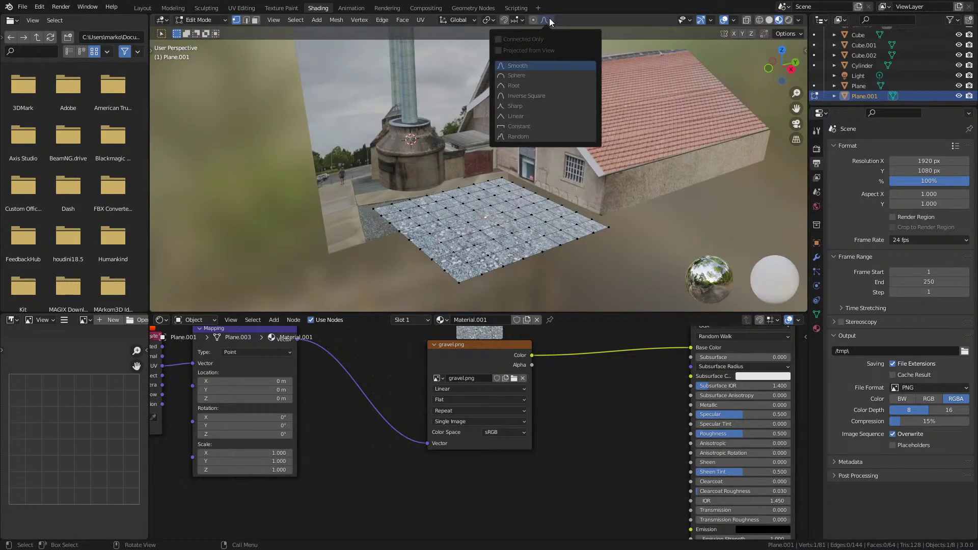
click(534, 19)
click(544, 21)
click(518, 137)
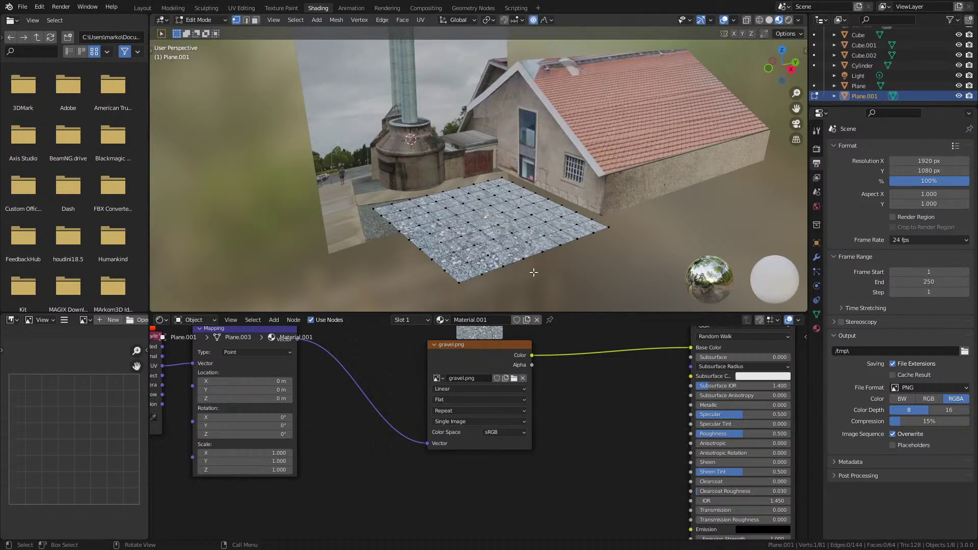
key(g)
key(z)
scroll(536, 262, down, 20)
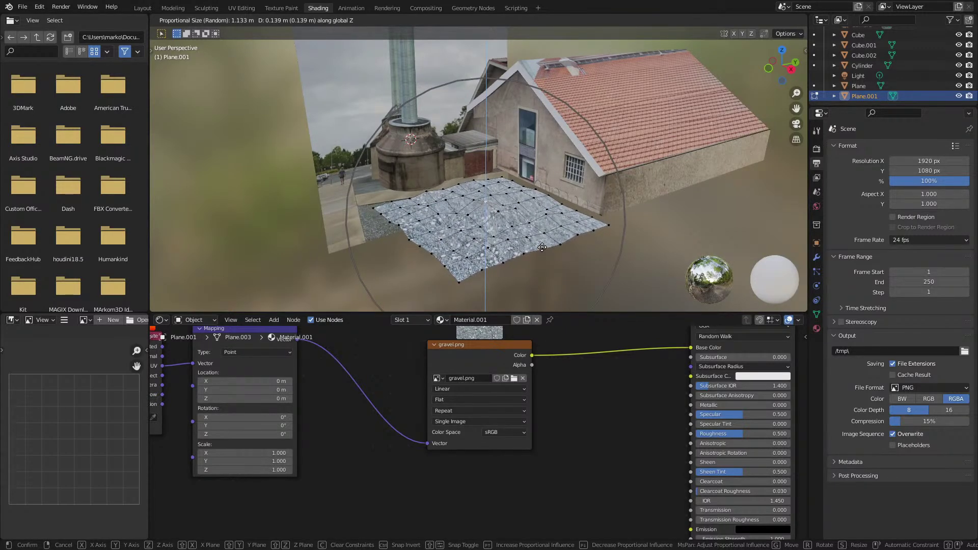
click(541, 224)
Step: Set the proportional falloff to Smooth and lower the gravel plane's entire outer edge along Z
click(550, 23)
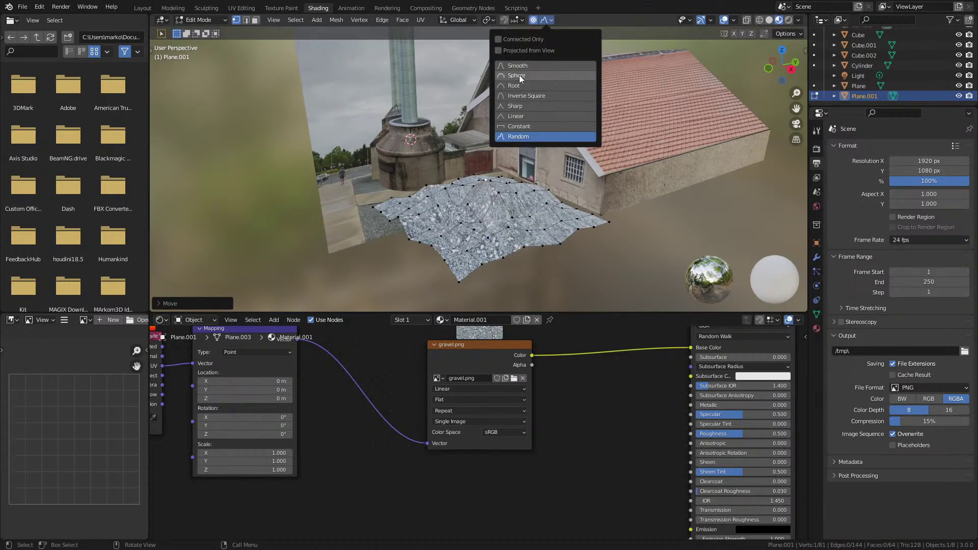
click(540, 64)
alt+click(509, 266)
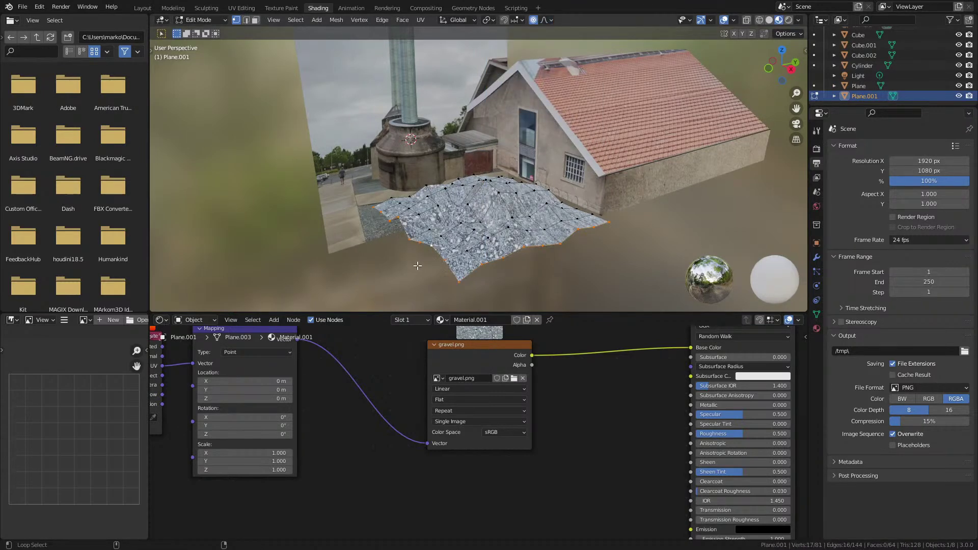
key(g)
key(z)
right_click(639, 226)
key(g)
key(z)
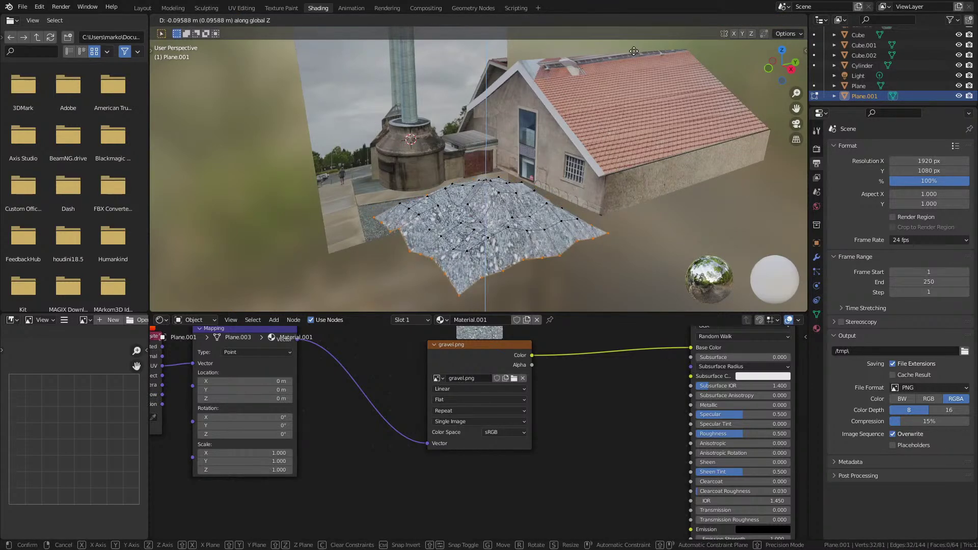
click(658, 140)
Step: Select the whole gravel mesh and flatten its bumps by scaling it down along Z
shift+middle_drag(661, 222, 656, 179)
key(a)
key(s)
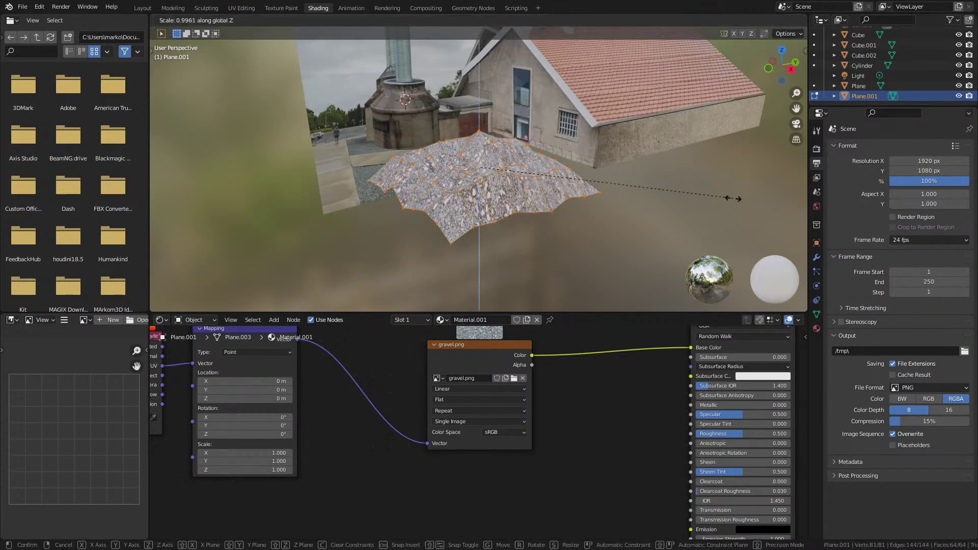
key(z)
click(594, 167)
middle_drag(594, 167, 552, 158)
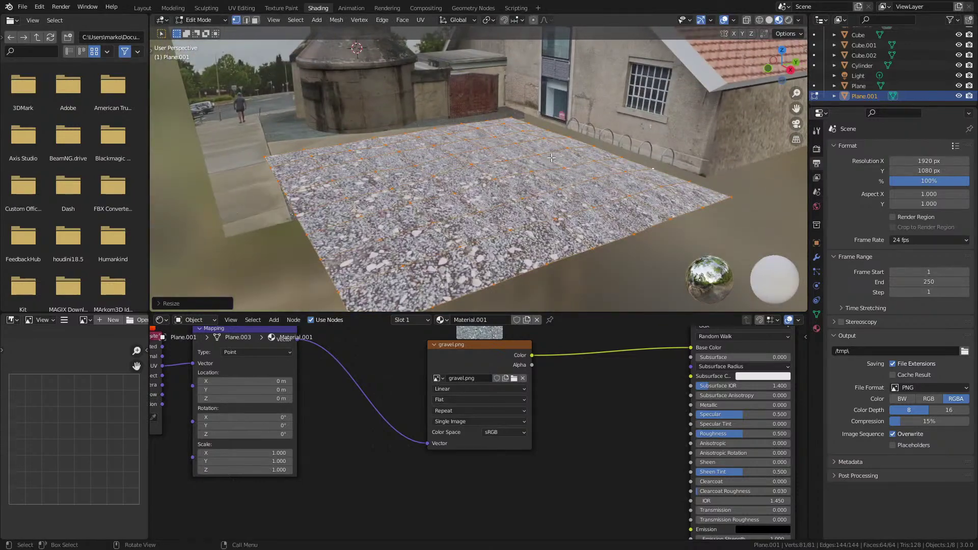
Step: Scale the gravel patch down in Object Mode and move it in top view against the house's gable wall
key(Tab)
key(s)
click(556, 180)
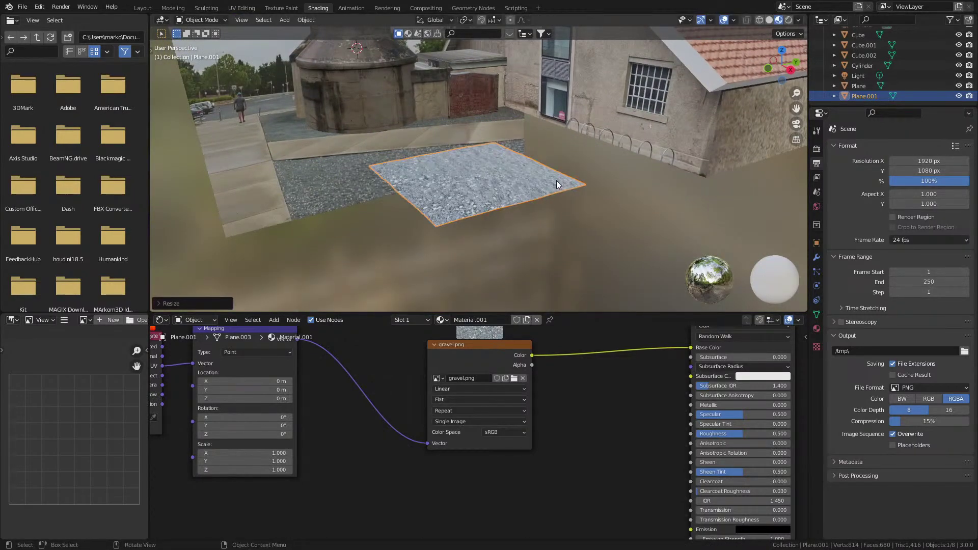
key(KP_5)
key(KP_7)
key(g)
click(518, 143)
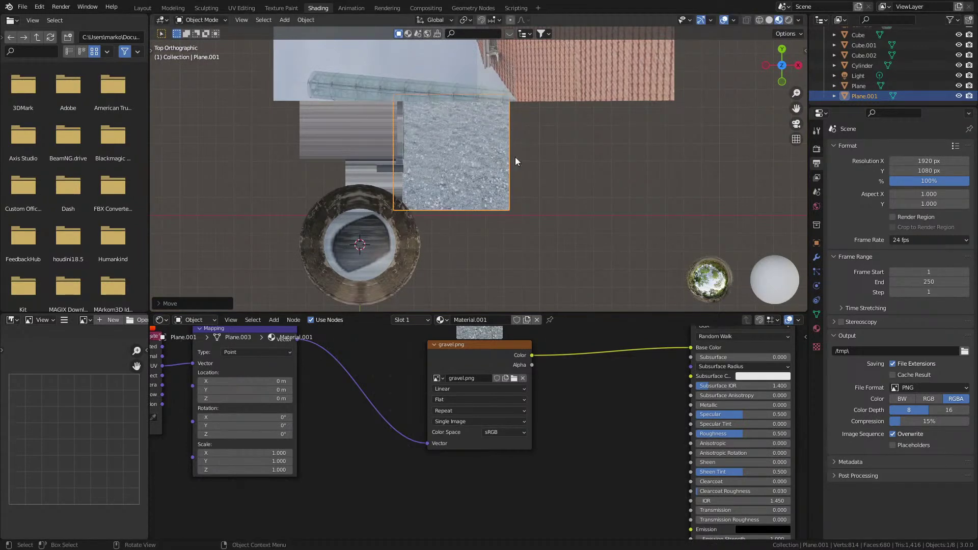
Step: Place a rotated linked duplicate of the gravel patch along the house wall, overlapping the original toward +X
key(shift+d)
click(612, 242)
key(r)
click(670, 147)
key(g)
click(629, 144)
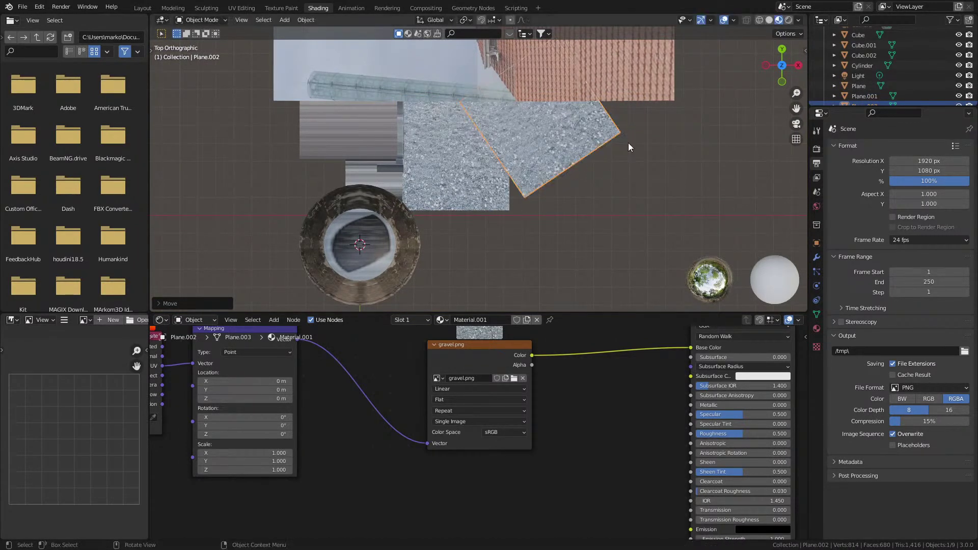
Step: Place another rotated linked duplicate of the gravel patch in front of the first two, toward -Y
key(shift+d)
click(652, 208)
key(r)
click(666, 267)
key(g)
click(635, 248)
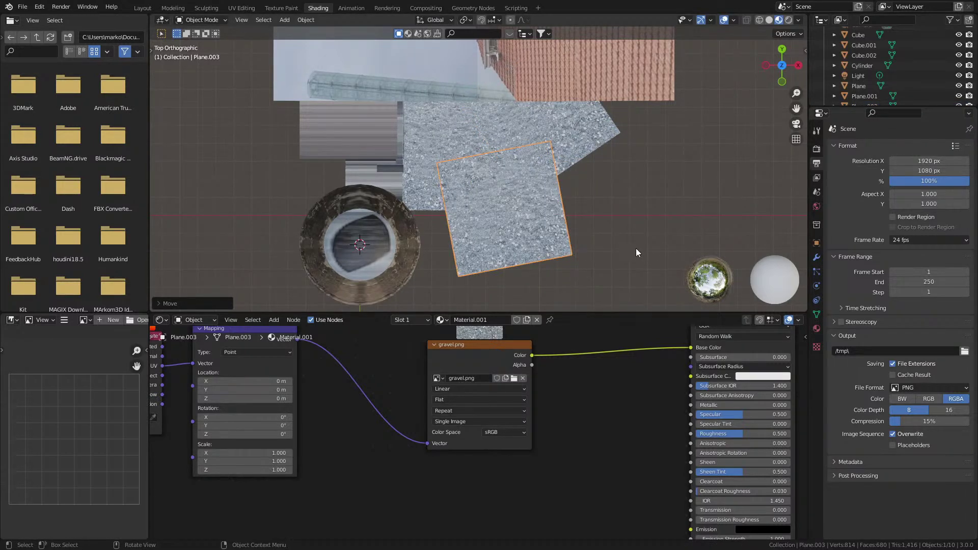
Step: Add a rotated linked duplicate of the gravel patch beside the round tower base
key(shift+d)
click(570, 285)
key(r)
click(571, 305)
scroll(545, 246, down, 1)
shift+middle_drag(537, 260, 524, 189)
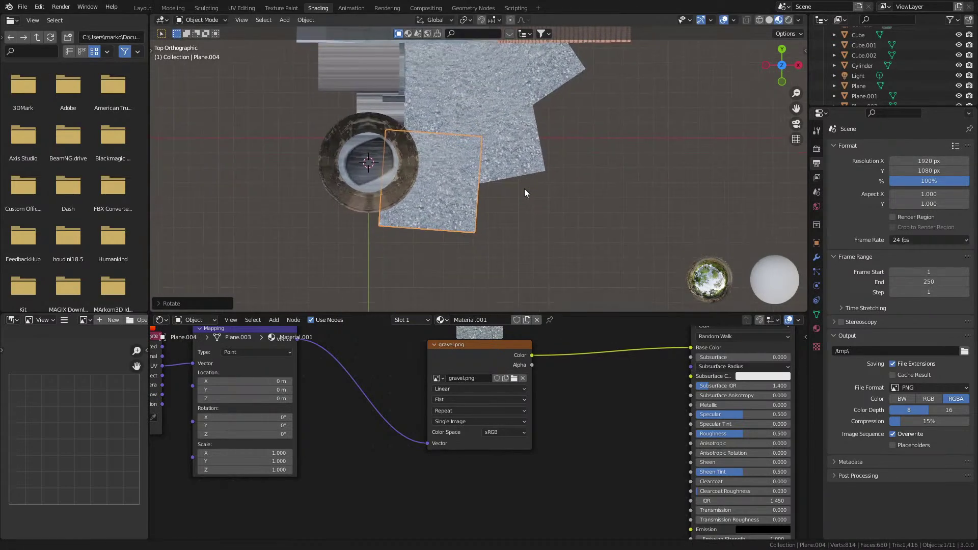
Step: Add three more rotated linked duplicates of the gravel patch, extending the ground in front of the tower and back toward the house
key(alt+d)
click(585, 219)
key(r)
click(566, 184)
key(alt+d)
click(597, 111)
key(r)
click(573, 47)
key(alt+d)
click(617, 86)
key(r)
click(600, 82)
Step: Place a rotated linked duplicate of the gravel patch around the house's outer corner on the +X side
shift+middle_drag(600, 83, 519, 166)
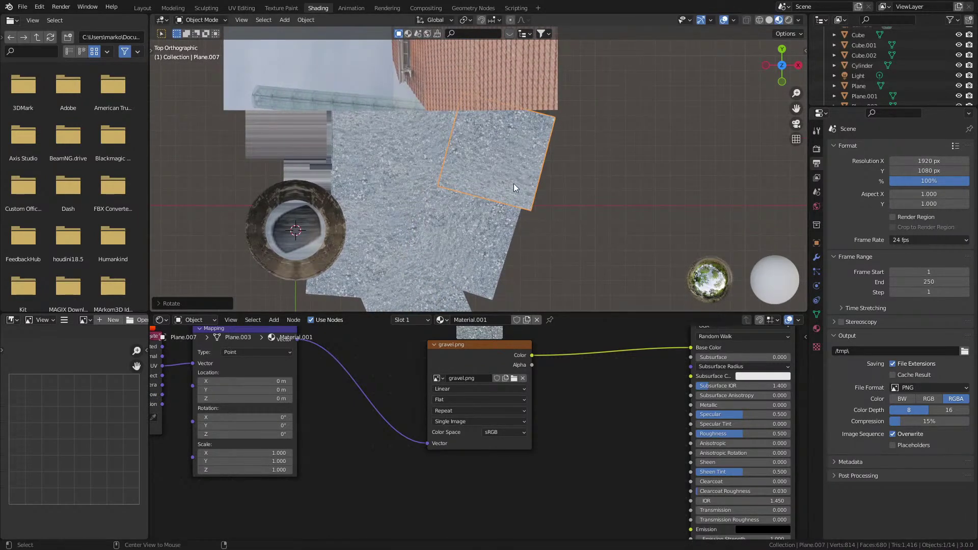
key(alt+r)
key(ctrl+z)
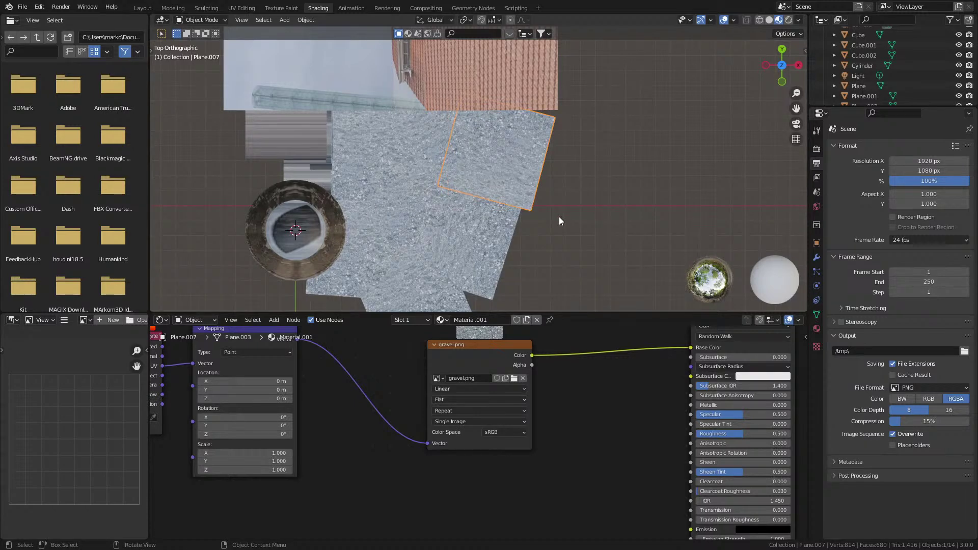
key(alt+d)
click(644, 213)
key(r)
click(582, 256)
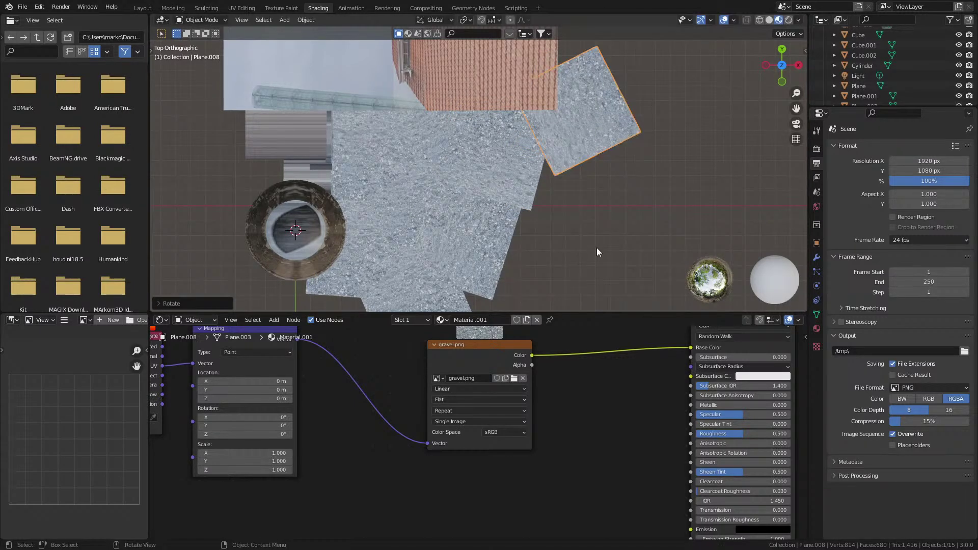
Step: Select the gravel patch in the middle of the front area and scale it up slightly
shift+middle_drag(635, 204, 632, 181)
click(504, 224)
key(s)
click(554, 172)
Step: Duplicate the gravel patch at the house's outer corner, then rotate and move the copy into the gap toward -Y
click(583, 138)
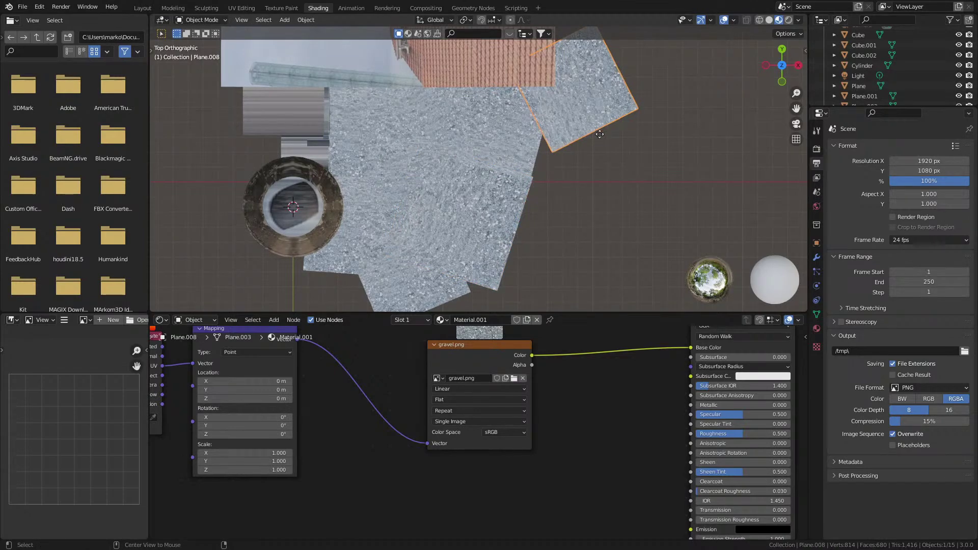
key(shift+d)
click(582, 242)
key(r)
click(532, 296)
key(g)
click(541, 277)
middle_drag(575, 265, 546, 252)
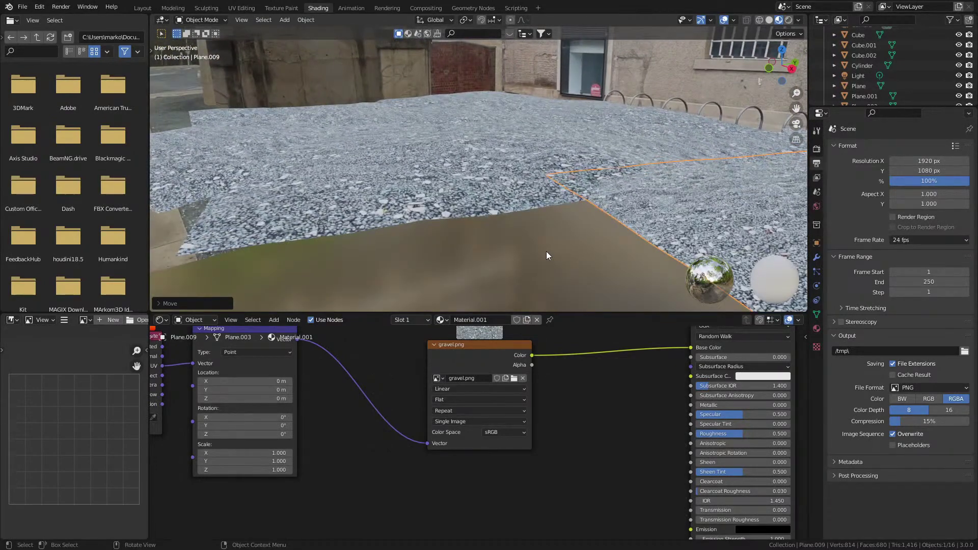
Step: Make linked duplicates of three front gravel patches in top view, then move and rotate the group to widen the ground toward -Y
key(KP_7)
scroll(551, 246, down, 5)
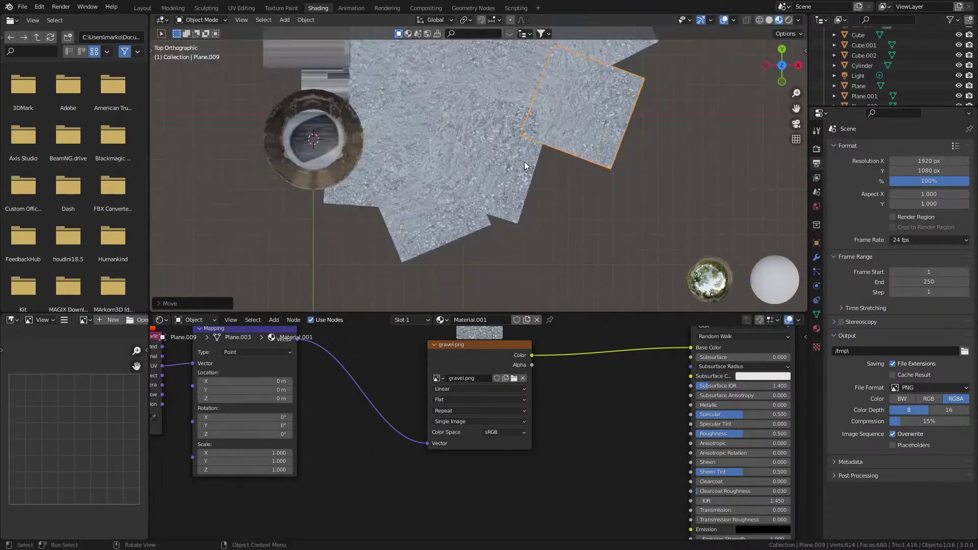
shift+click(487, 192)
scroll(460, 221, down, 2)
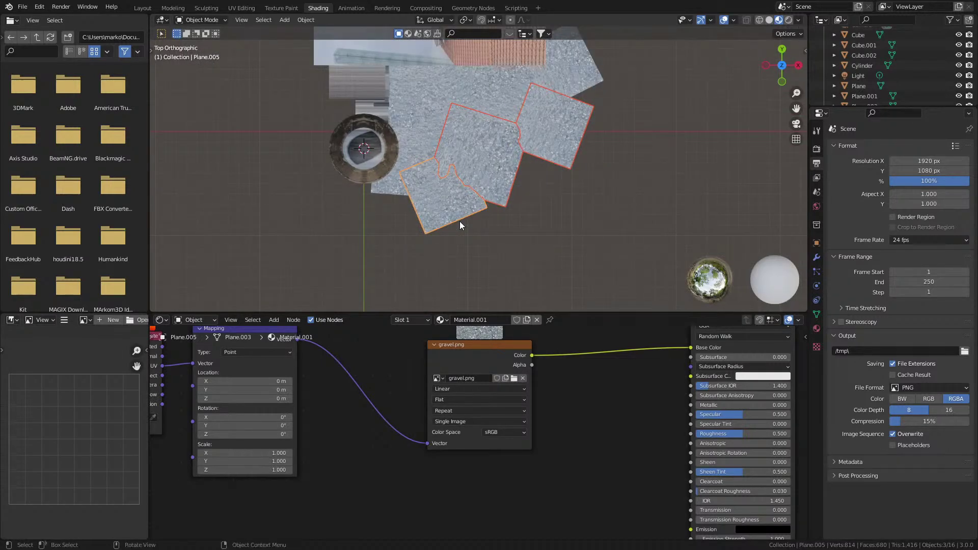
key(shift+d)
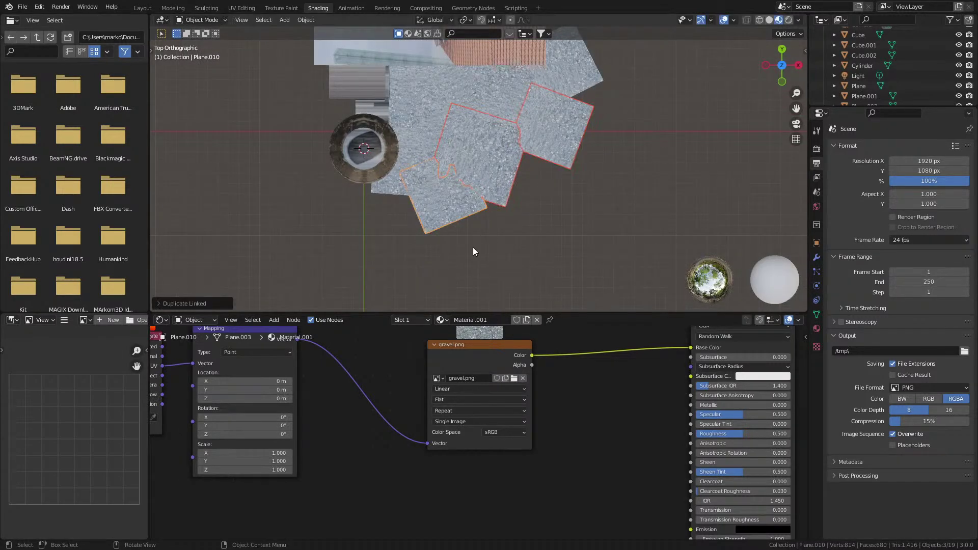
click(489, 214)
scroll(498, 197, down, 2)
key(g)
click(509, 180)
key(r)
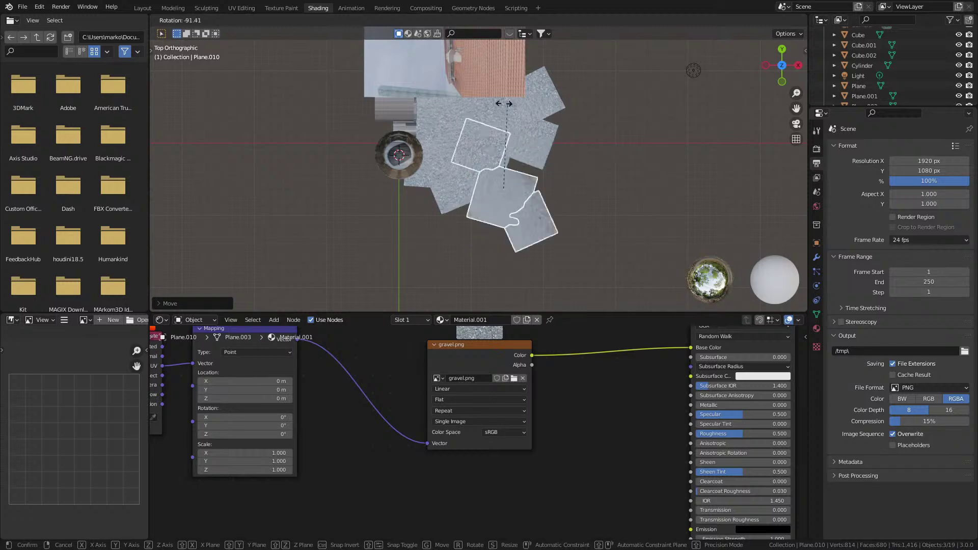
click(407, 204)
Step: Add more front gravel patches to the selection, nine in total, and place linked duplicates of them farther out from the buildings
shift+click(458, 158)
shift+click(489, 143)
shift+click(486, 203)
shift+click(536, 146)
shift+click(540, 104)
key(alt+d)
click(597, 233)
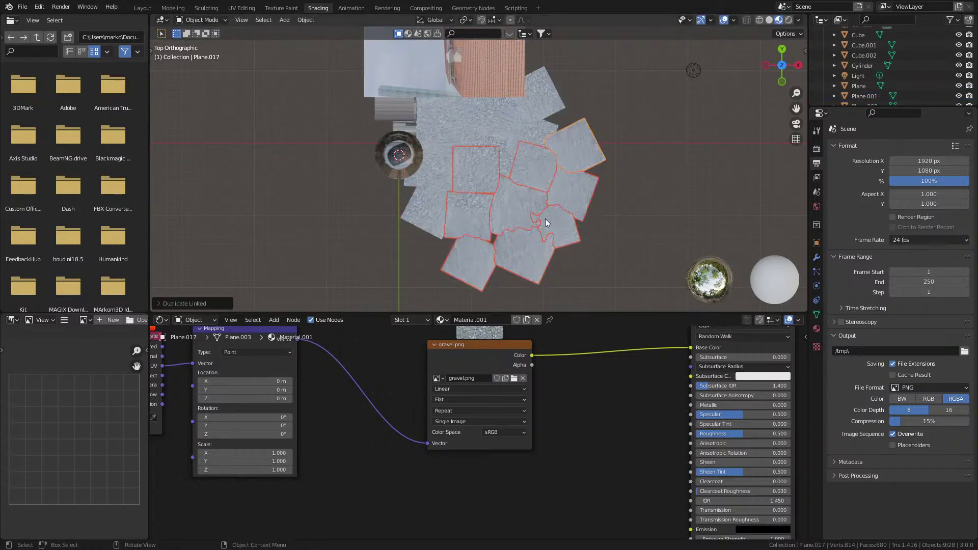
Step: Rotate the nine duplicated gravel patches as a group and move them toward -Y to extend the front of the ground
key(r)
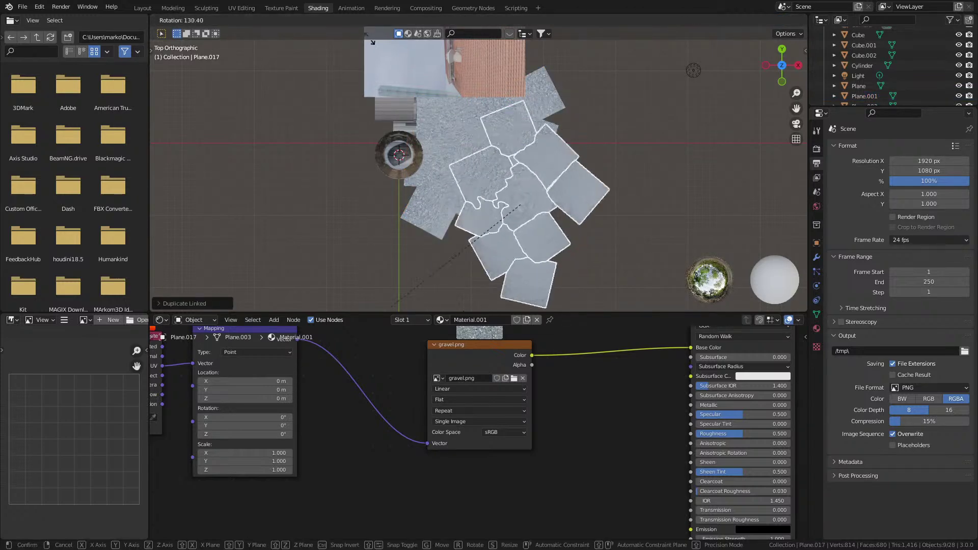
click(645, 148)
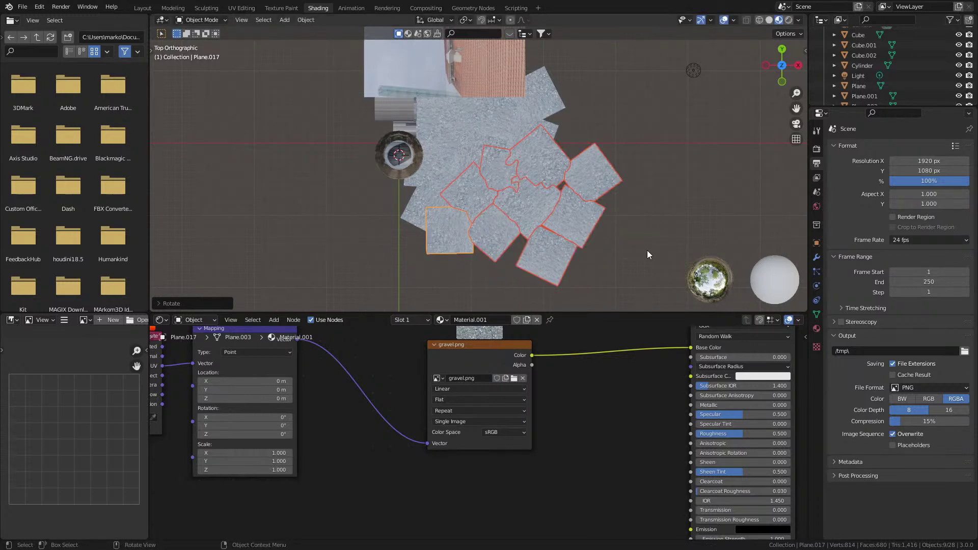
key(r)
click(622, 32)
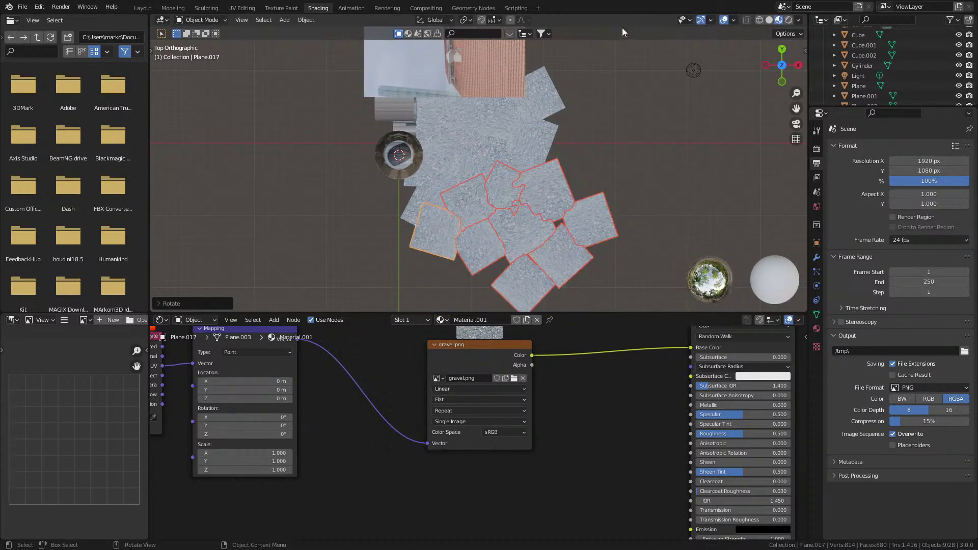
Step: Select the outermost gravel patch on the -Y edge, reposition it and adjust its scale
click(579, 268)
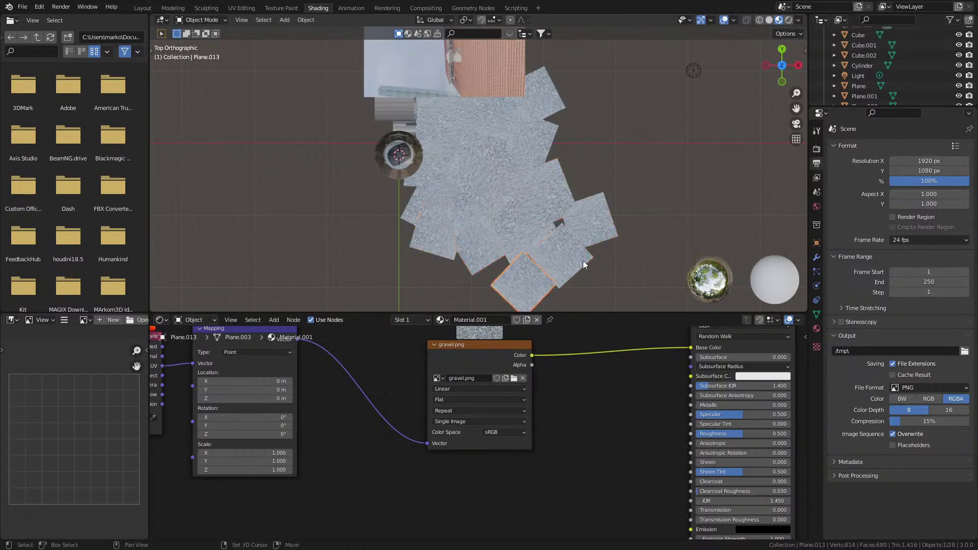
key(g)
key(s)
click(716, 128)
Step: Select the gravel patch beside the gap in the middle of the ground and scale it up in top view to cover the gap
middle_drag(716, 128, 490, 211)
scroll(674, 212, down, 4)
scroll(628, 216, up, 4)
click(457, 199)
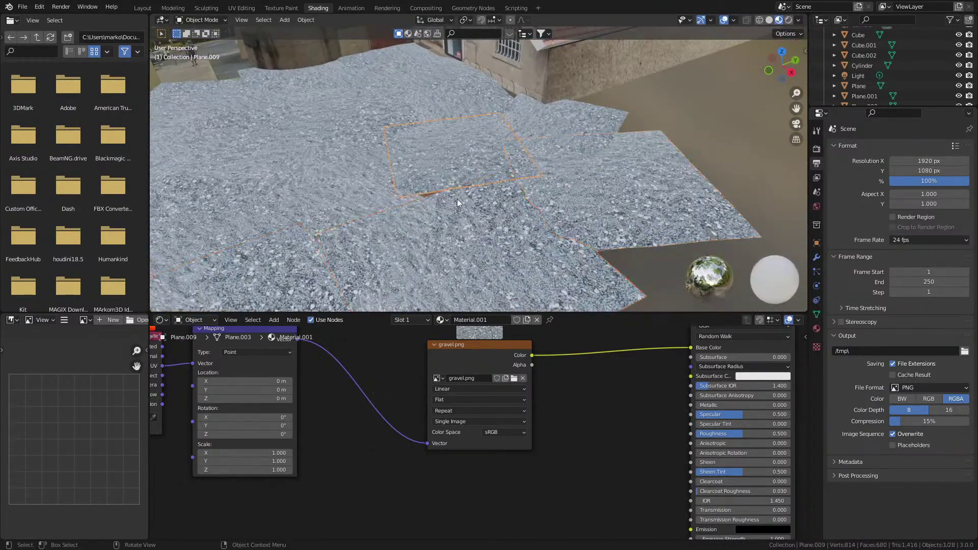
key(KP_7)
key(s)
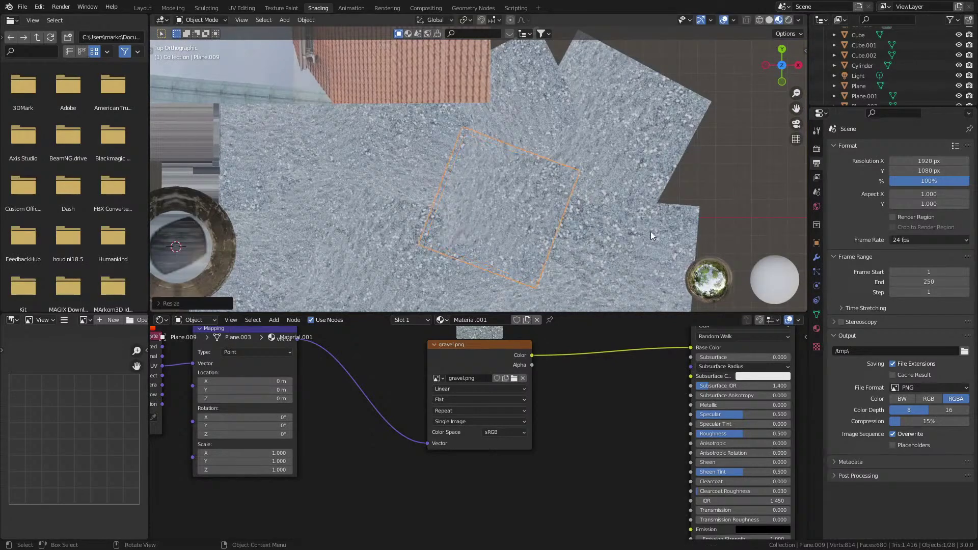
click(706, 200)
middle_drag(706, 200, 581, 207)
scroll(560, 206, up, 5)
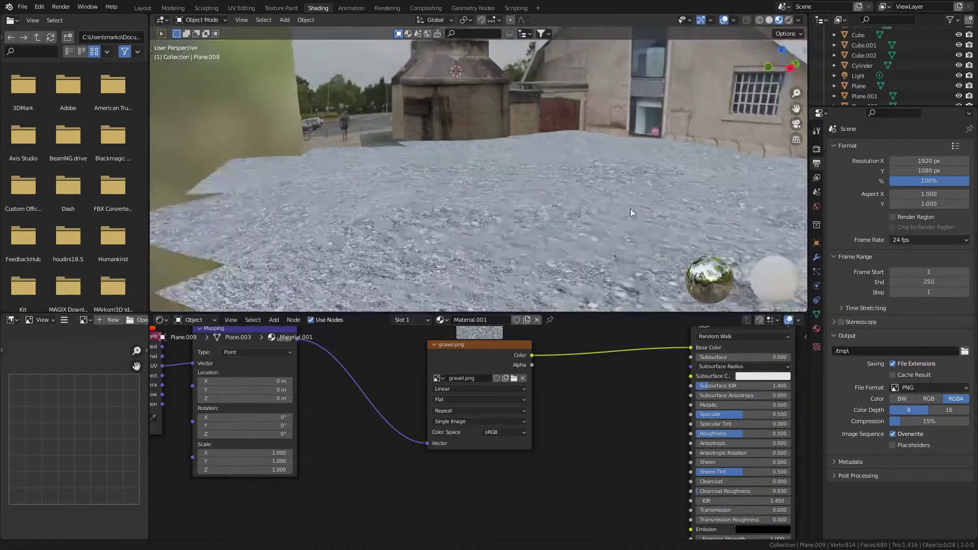
Step: Delete the stray flat plane at the foot of the tower and save the file
middle_drag(456, 130, 536, 229)
click(403, 132)
key(Delete)
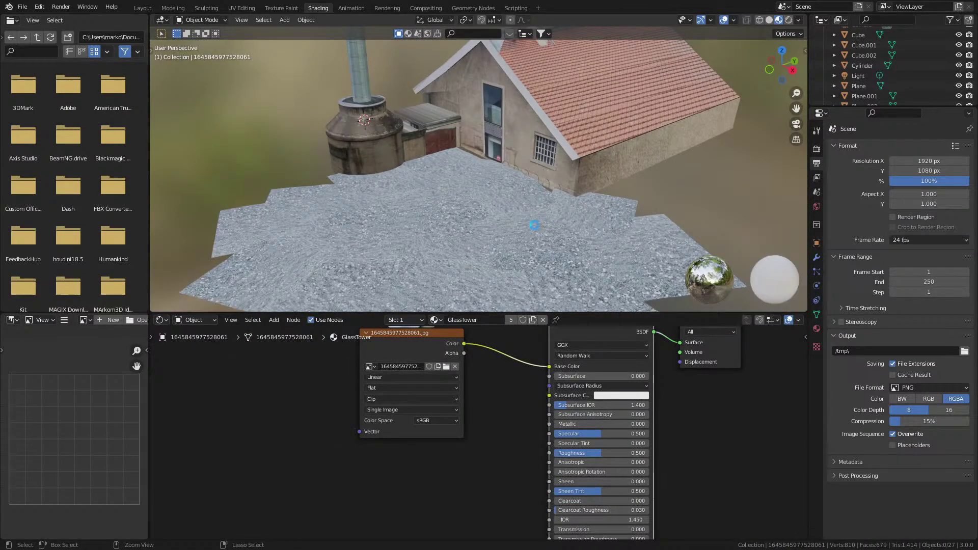
key(ctrl+s)
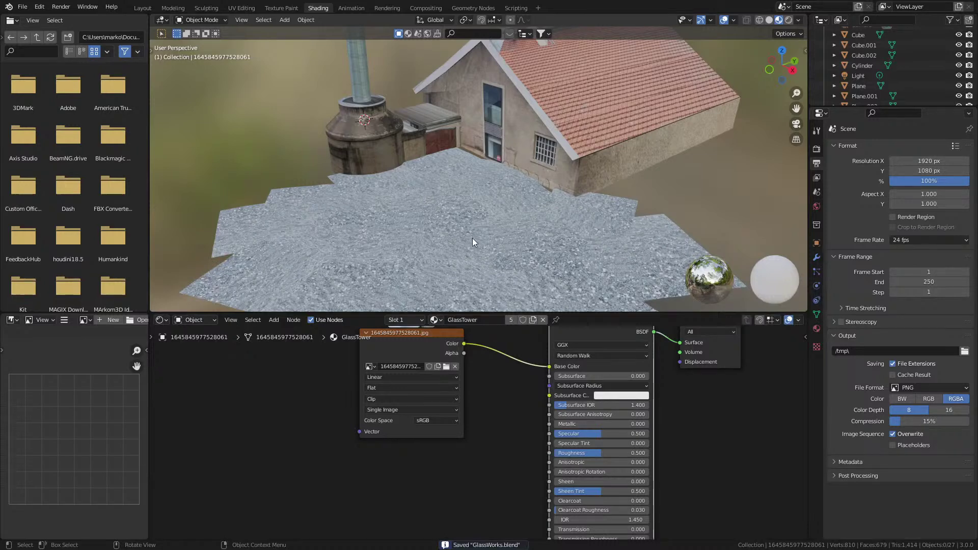
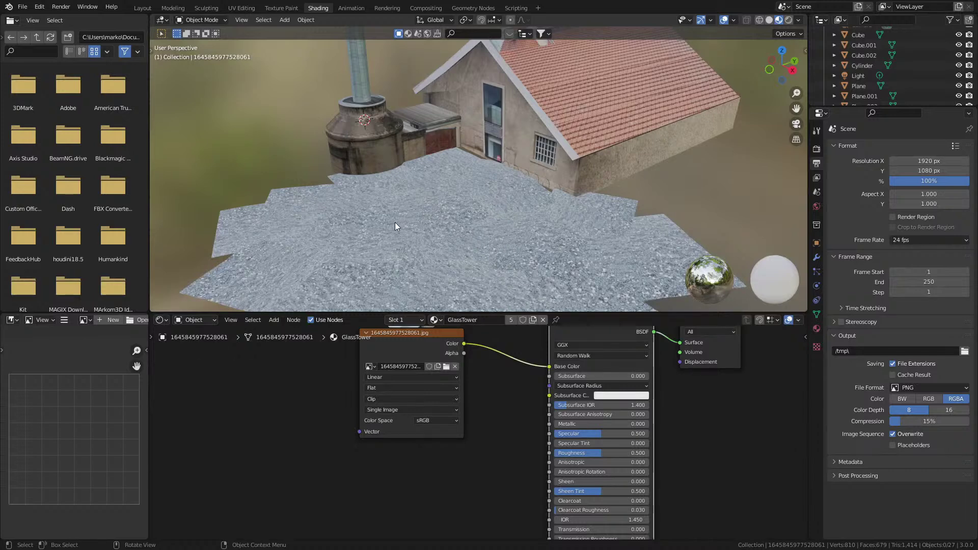
Step: Switch to the Layout workspace and try to search the BlenderKit asset library for a park bench
middle_drag(291, 235, 473, 246)
key(shift+a)
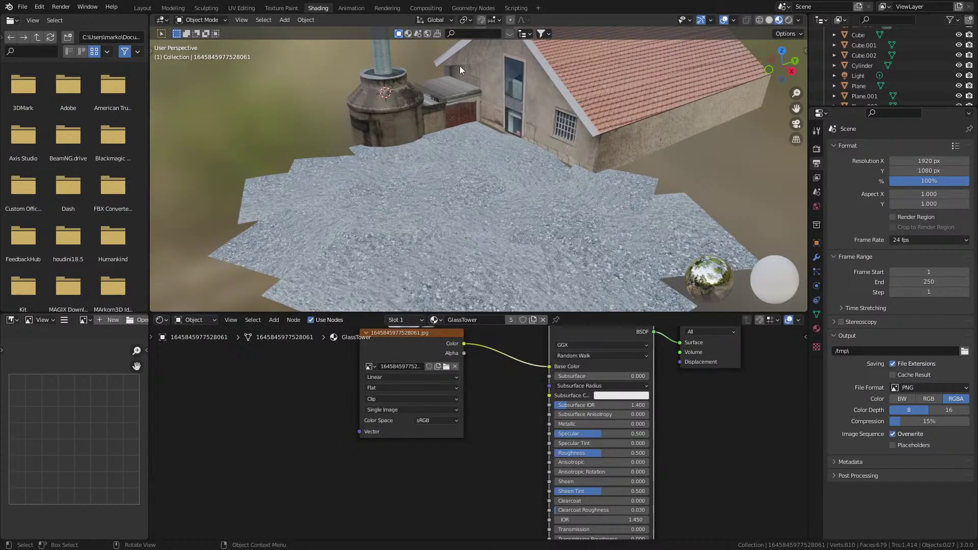
click(147, 8)
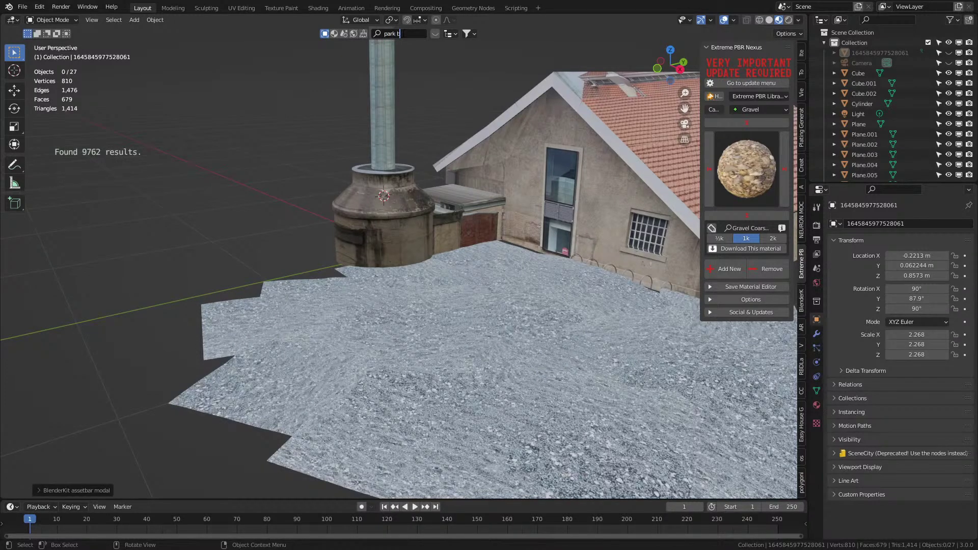
text(ach)
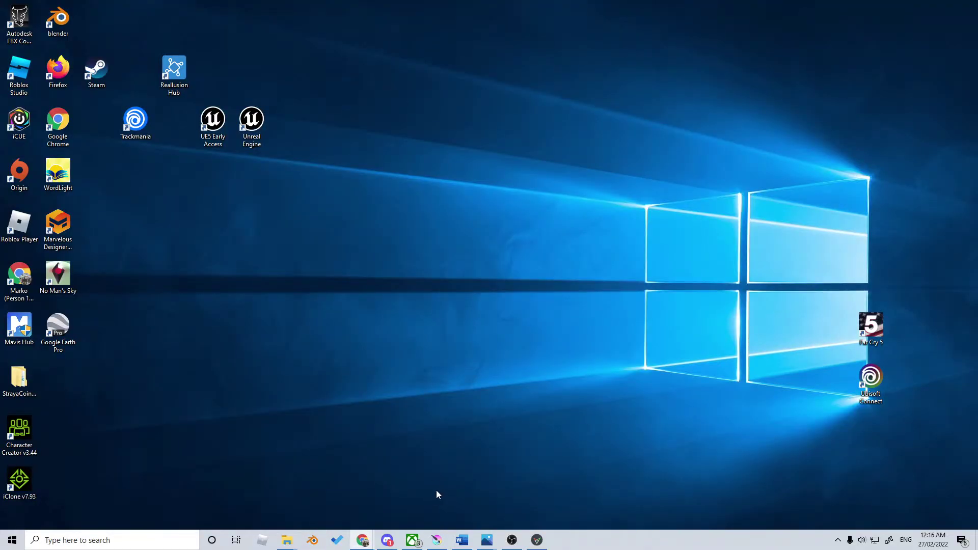
Step: Relaunch Blender in a maximized window and close the untitled fSpy project
click(308, 543)
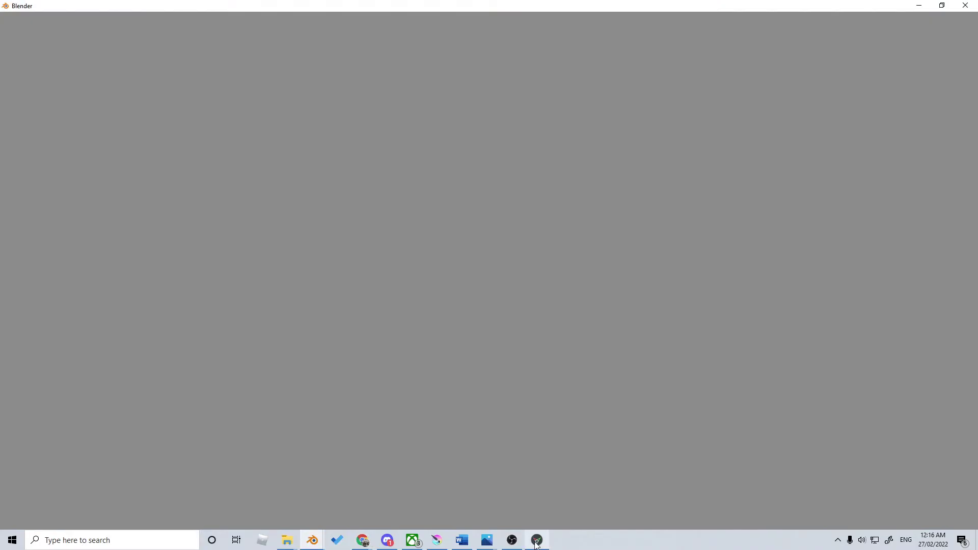
click(537, 544)
click(943, 5)
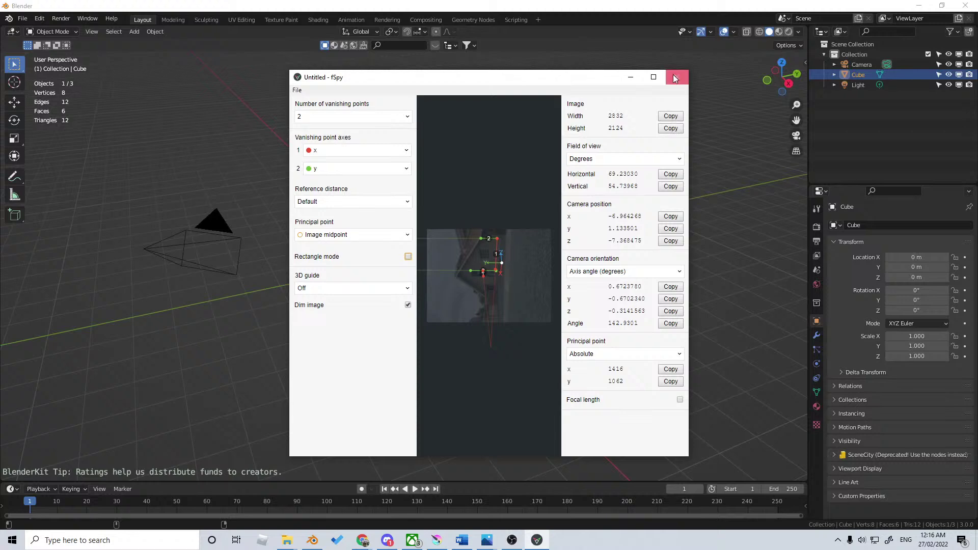
click(677, 76)
Step: Recover the newest auto-save, GlassWorks_1296_autosave.blend, and save it as the working file
click(23, 20)
click(22, 18)
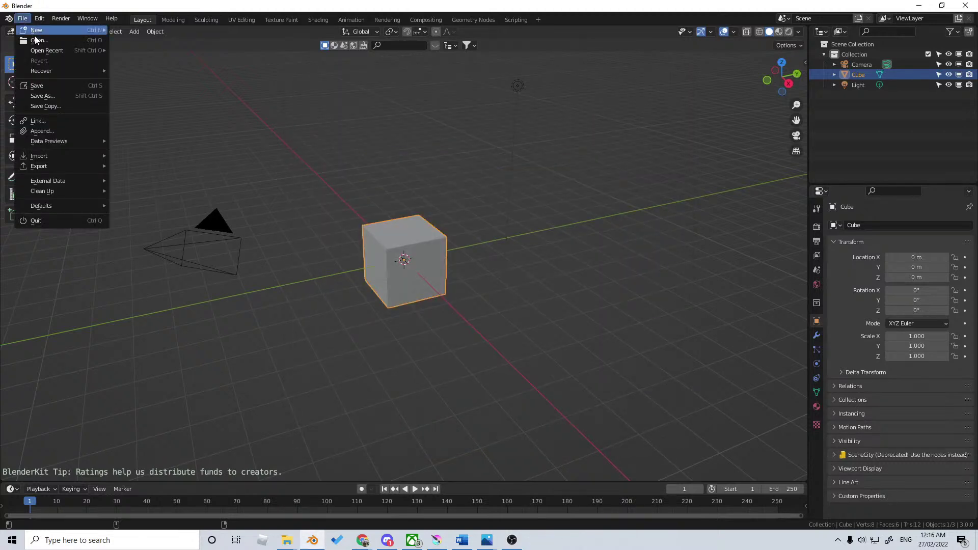
mouse_move(46, 71)
click(135, 80)
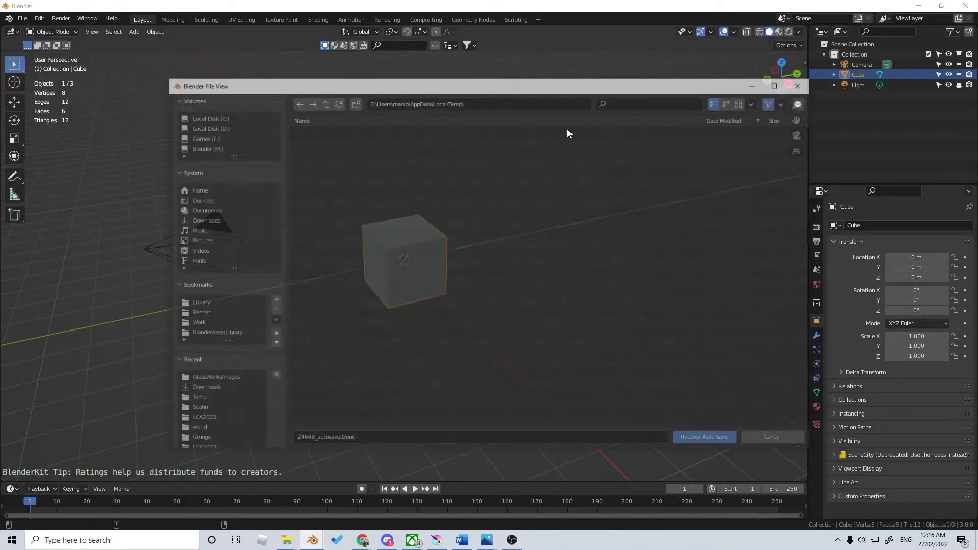
click(739, 120)
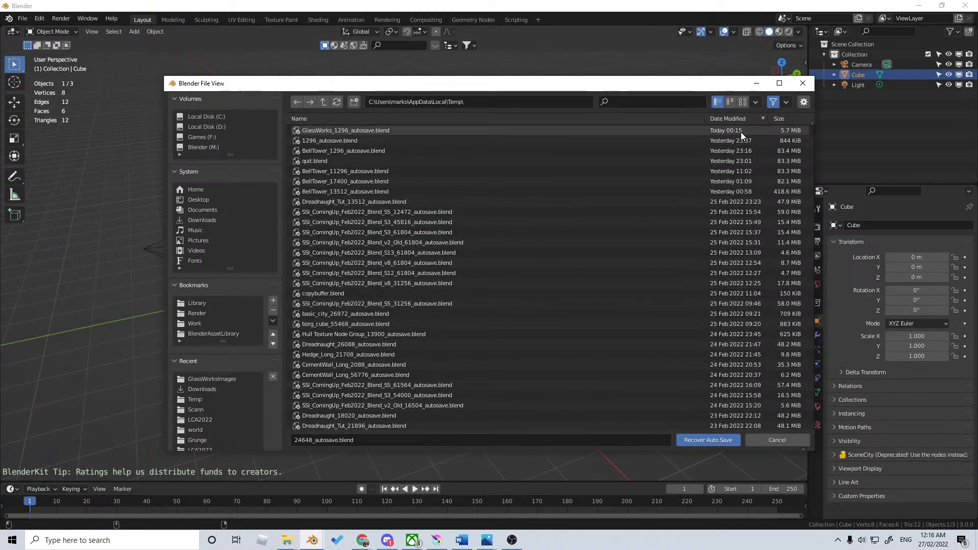
double_click(386, 131)
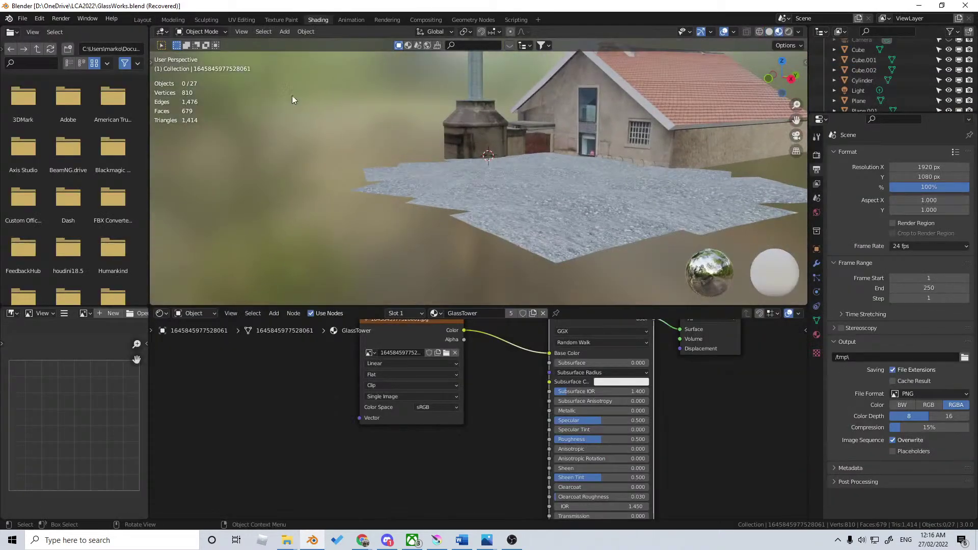
key(ctrl+s)
Step: Switch the program window to fullscreen using the command search
middle_drag(338, 192, 415, 226)
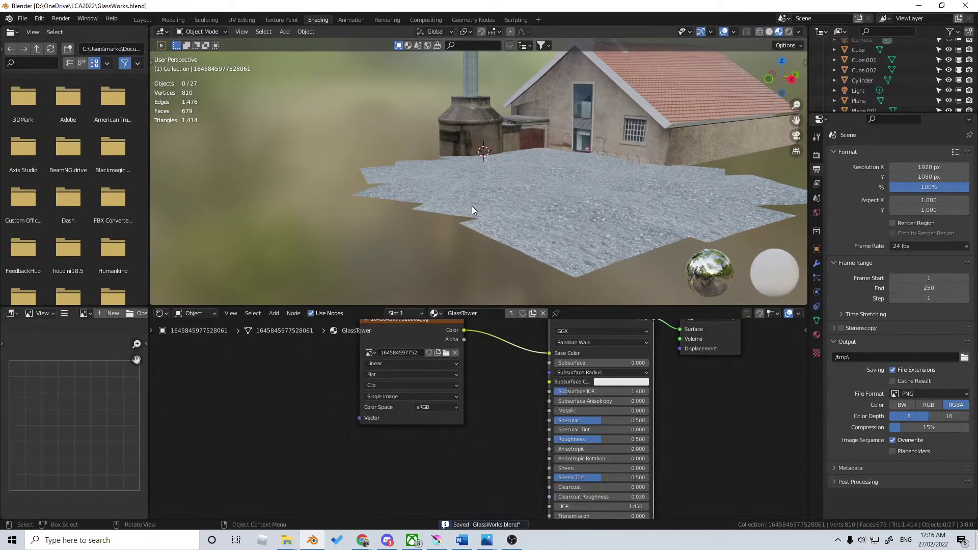
middle_drag(469, 207, 467, 203)
key(F3)
text(fu)
key(Return)
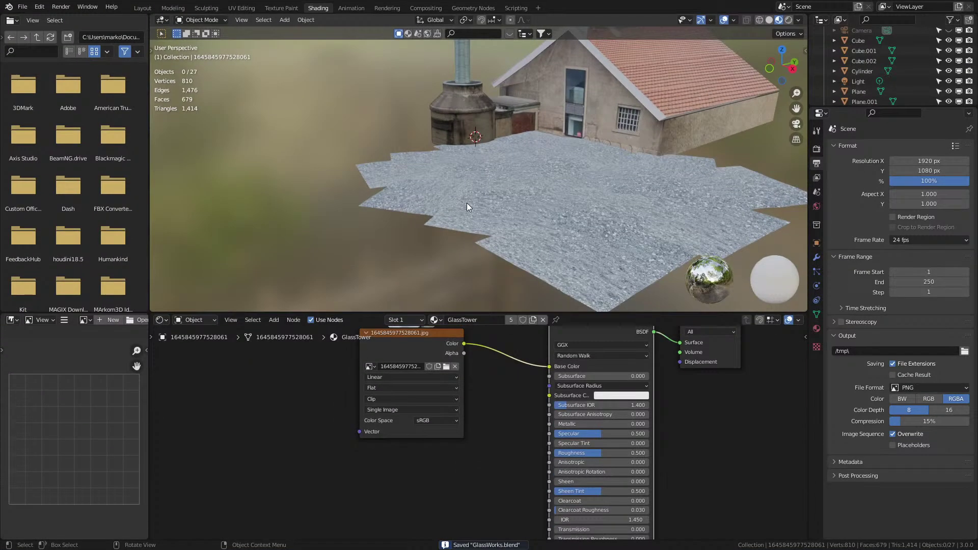
Step: Search the BlenderKit library for "park bench", browse the results and add the grey wooden picnic table with attached benches
text(park bench)
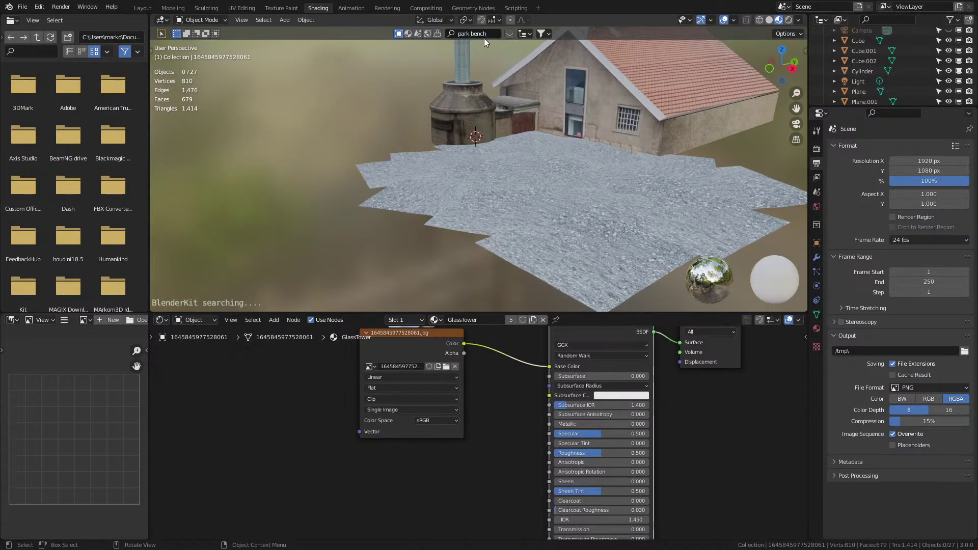
key(Return)
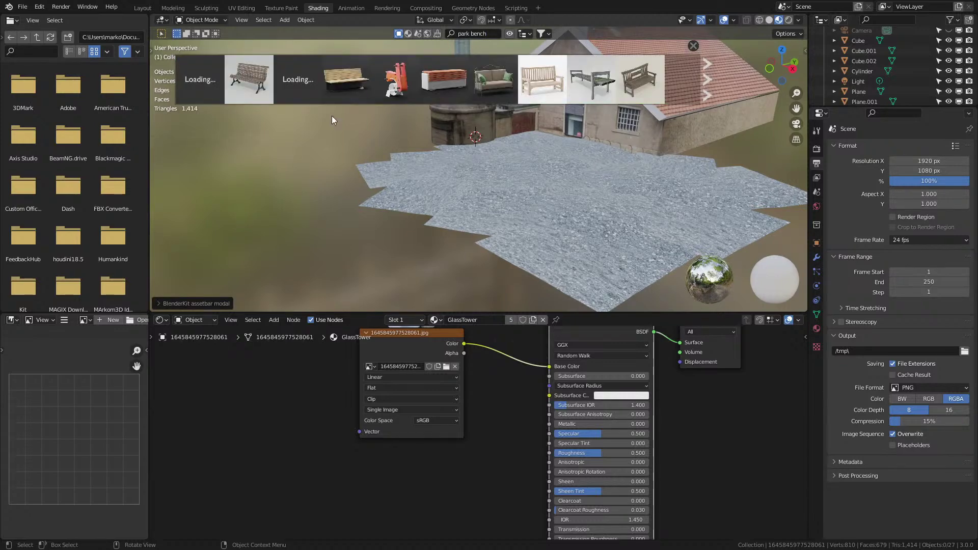
click(708, 80)
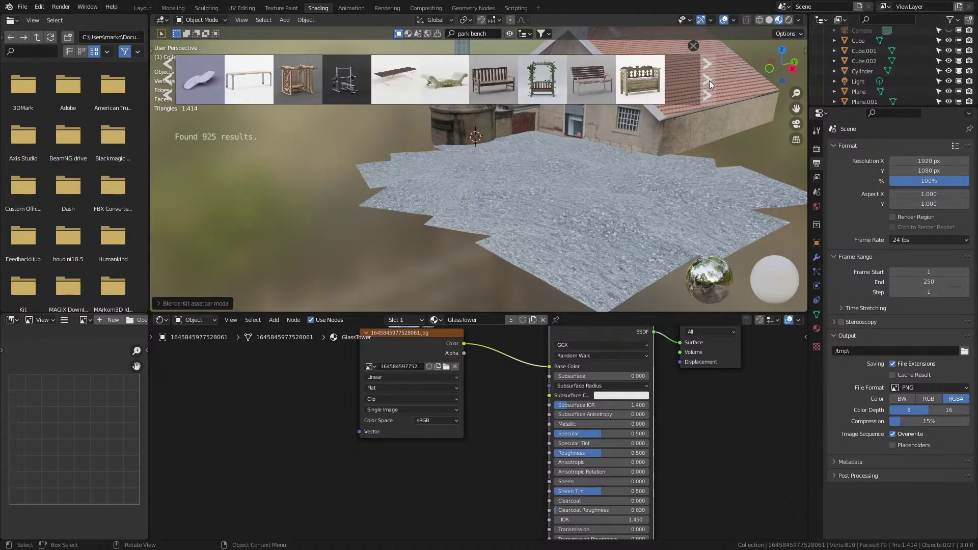
click(709, 80)
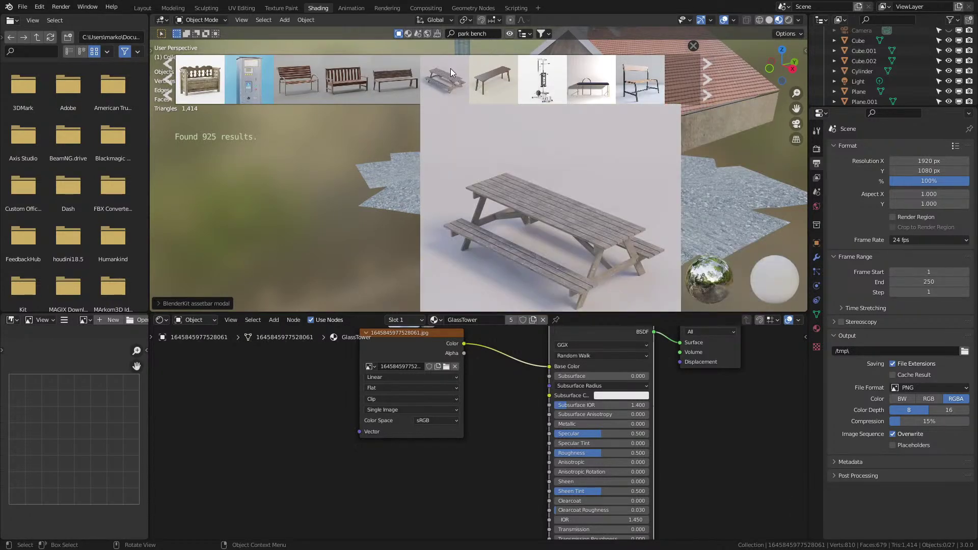
click(450, 70)
middle_drag(436, 191, 492, 207)
scroll(509, 179, down, 5)
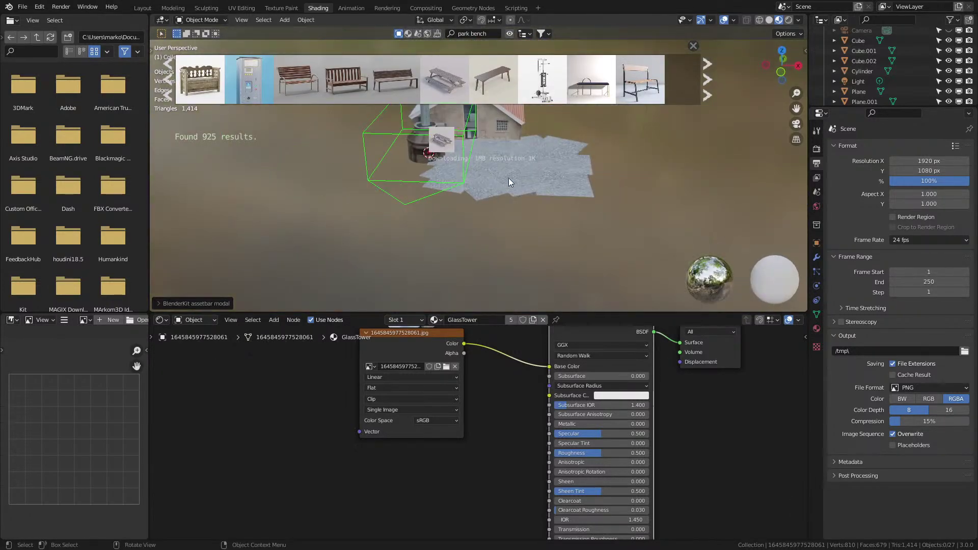
key(KP_7)
scroll(487, 163, up, 2)
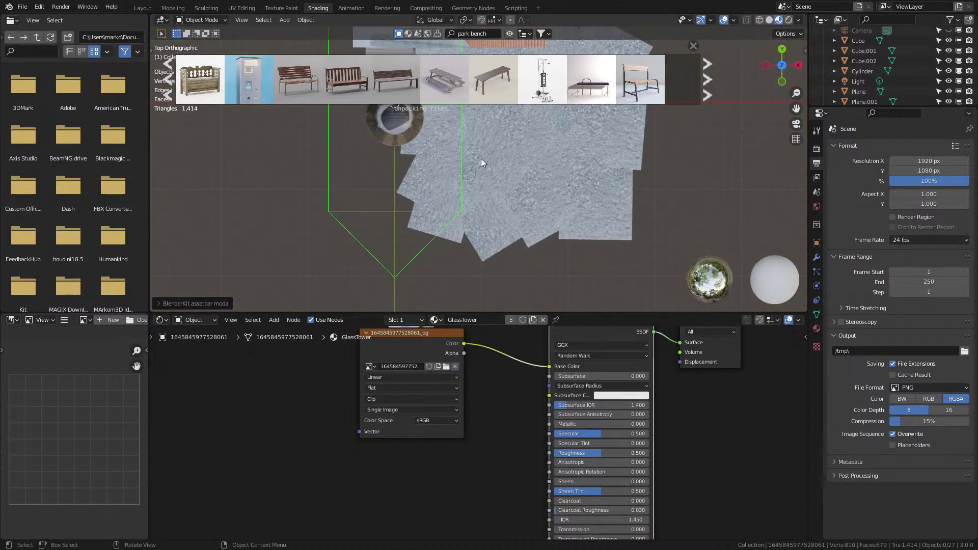
scroll(467, 155, down, 1)
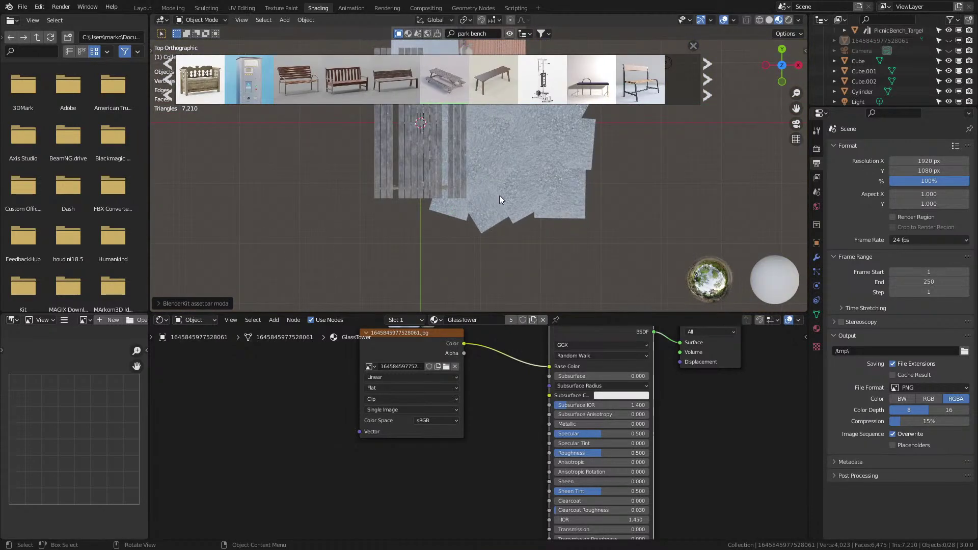
scroll(489, 193, down, 2)
Step: Select the imported picnic bench and move it in top view away from the tower, over the gravel ground
click(442, 164)
drag(443, 164, 528, 177)
middle_drag(616, 194, 560, 179)
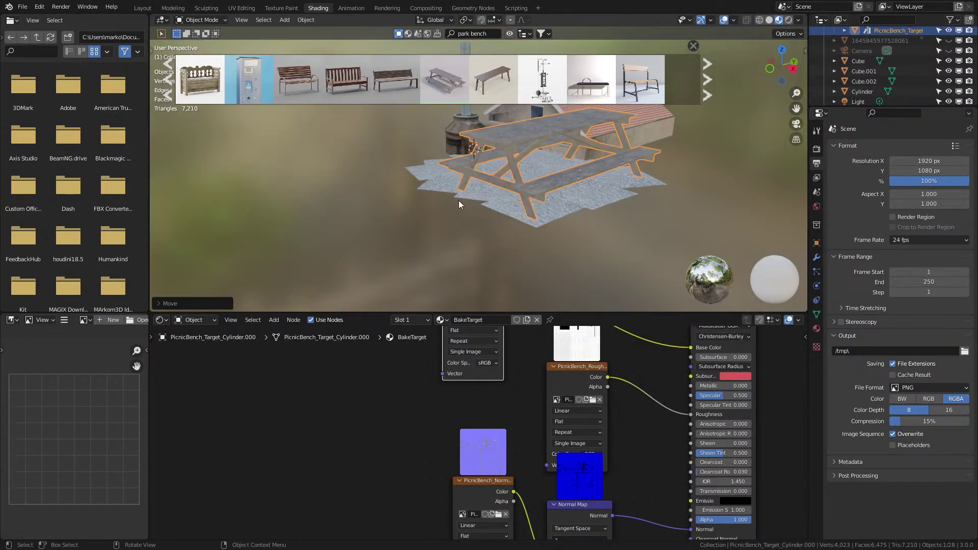
Step: Add a default mesh cube at the 3D cursor as a size reference, then select the picnic bench
key(shift+a)
mouse_move(553, 226)
click(604, 235)
middle_drag(558, 201, 567, 187)
click(524, 149)
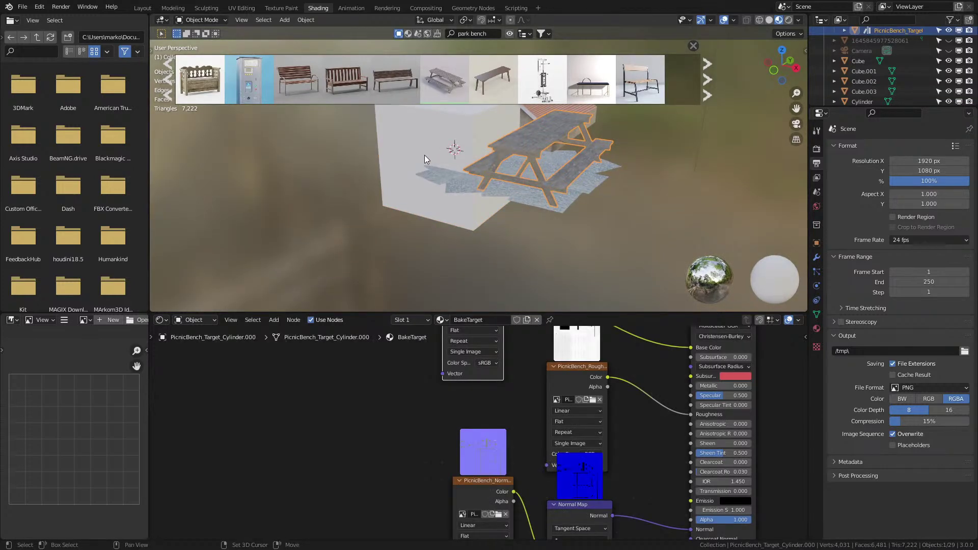
Step: Switch the viewport to wireframe, enlarge the outliner and select all planes from Plane to Plane.021
click(482, 196)
key(shift+z)
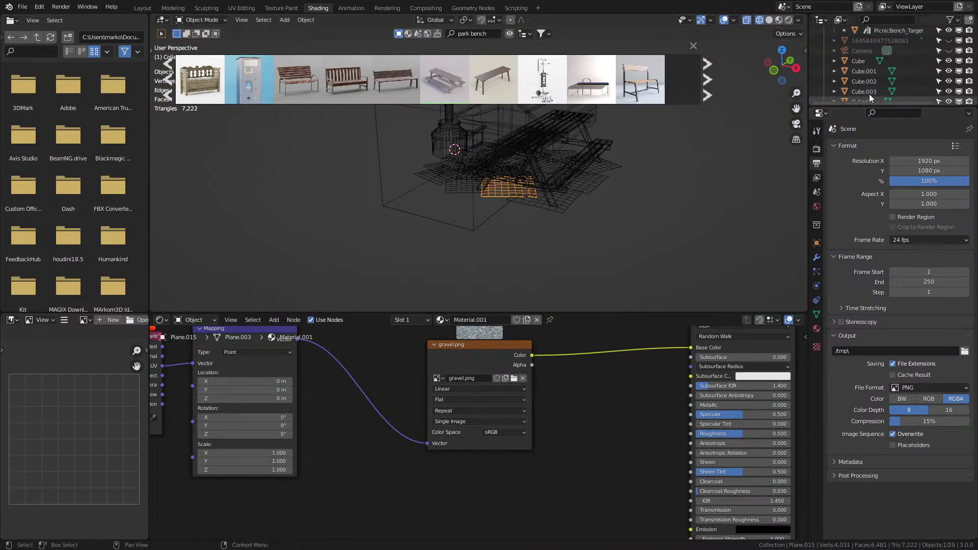
drag(883, 104, 883, 406)
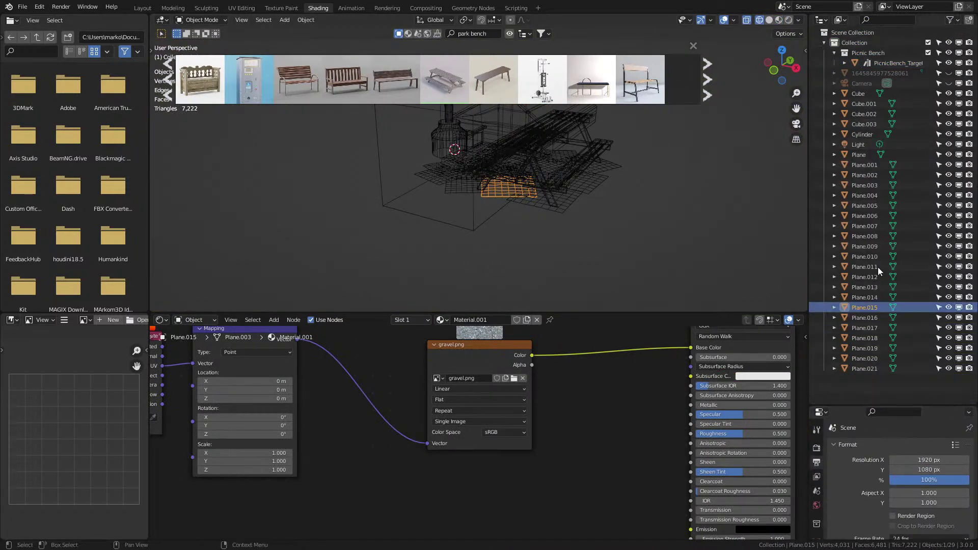
click(859, 154)
shift+click(865, 368)
Step: Add the tower cylinder and the building parts Cube, Cube.001 and Cube.002 to the selection
middle_drag(630, 160, 484, 220)
shift+click(515, 221)
scroll(484, 220, up, 3)
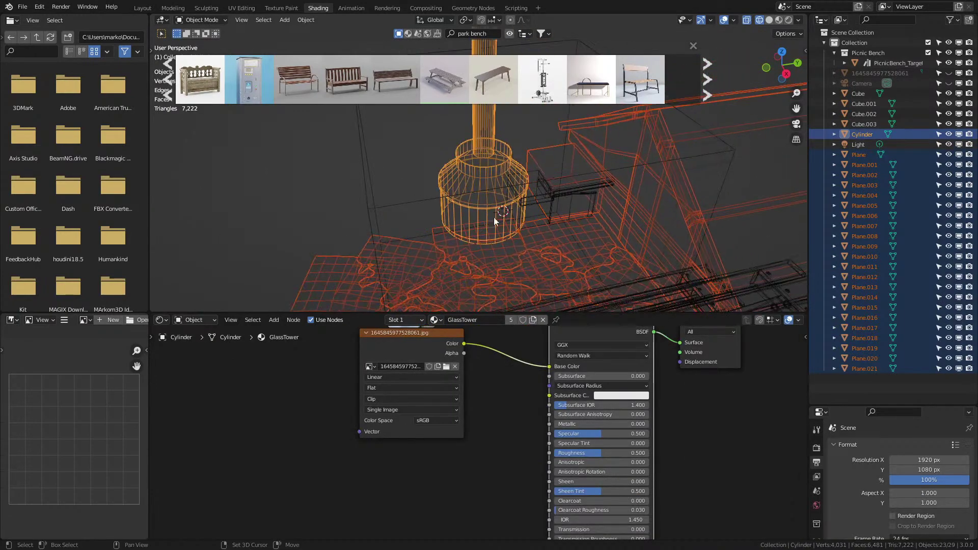
shift+click(555, 202)
shift+click(570, 198)
shift+click(586, 188)
Step: Scale the selected buildings, tower and gravel planes up strongly in right view, so the bench looks realistically small beside them
middle_drag(586, 188, 558, 175)
key(KP_3)
scroll(564, 181, down, 3)
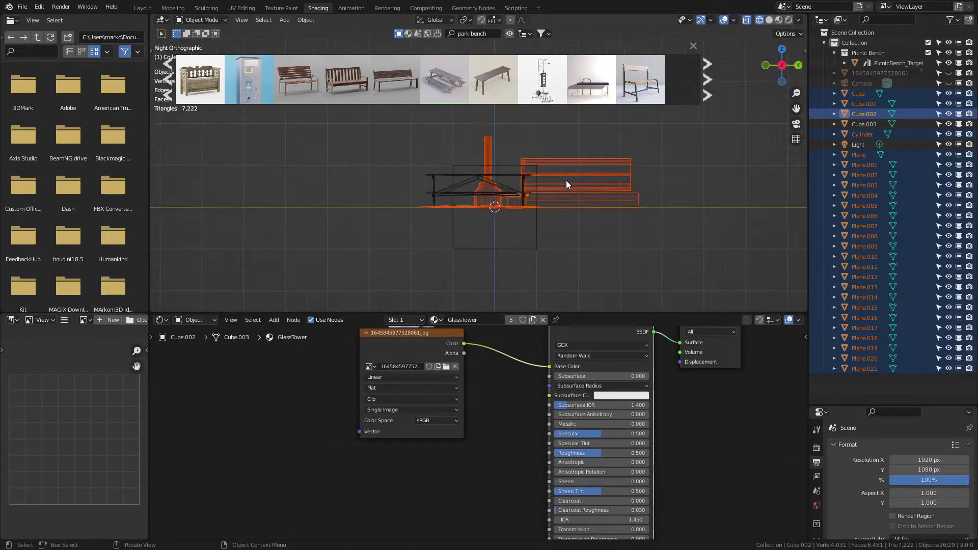
key(s)
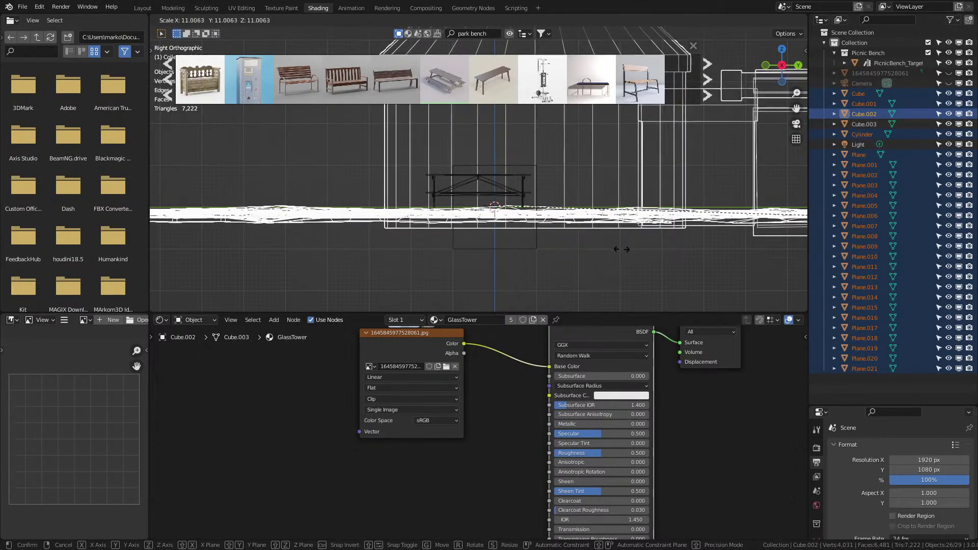
click(654, 239)
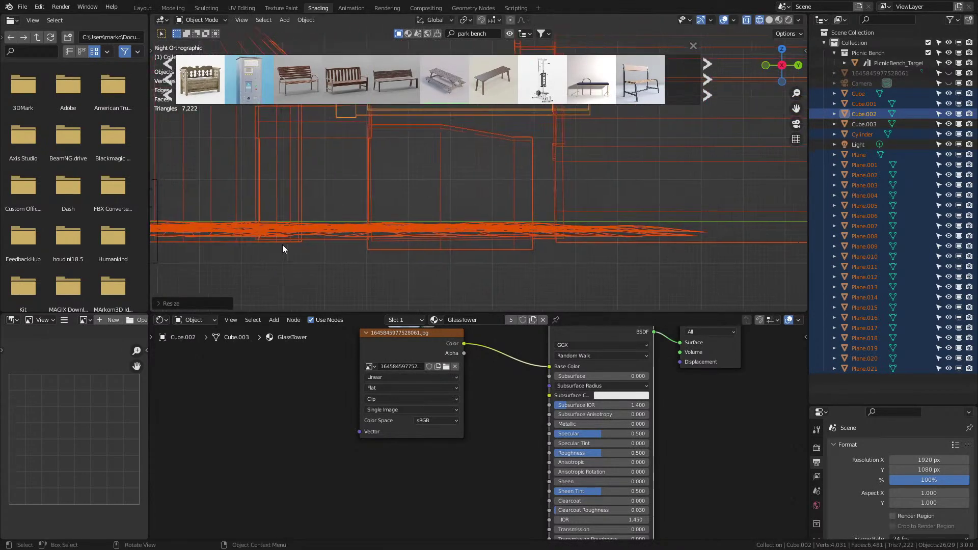
Step: Raise the enlarged scene along Z so the gravel planes line up with the base of the bench
key(s)
key(Escape)
key(g)
key(z)
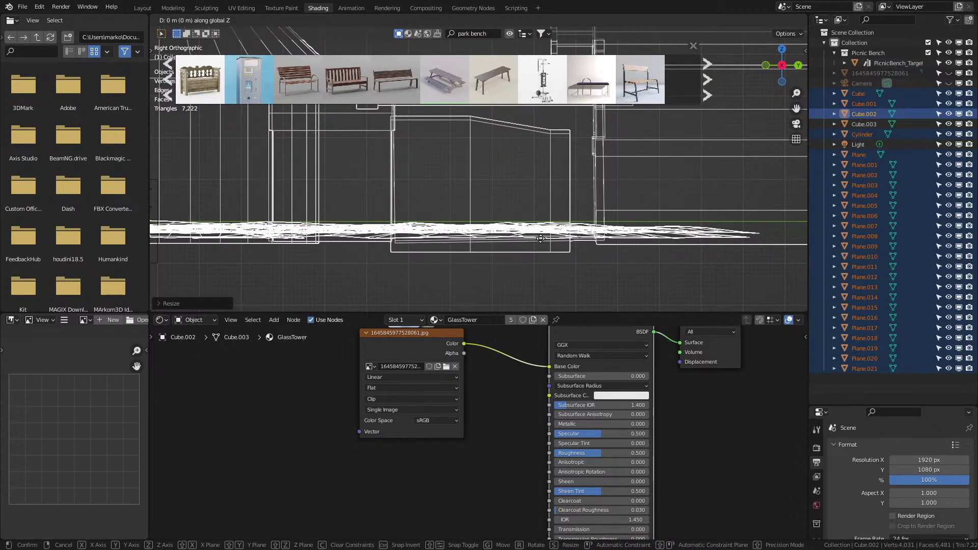
click(531, 223)
scroll(496, 228, down, 2)
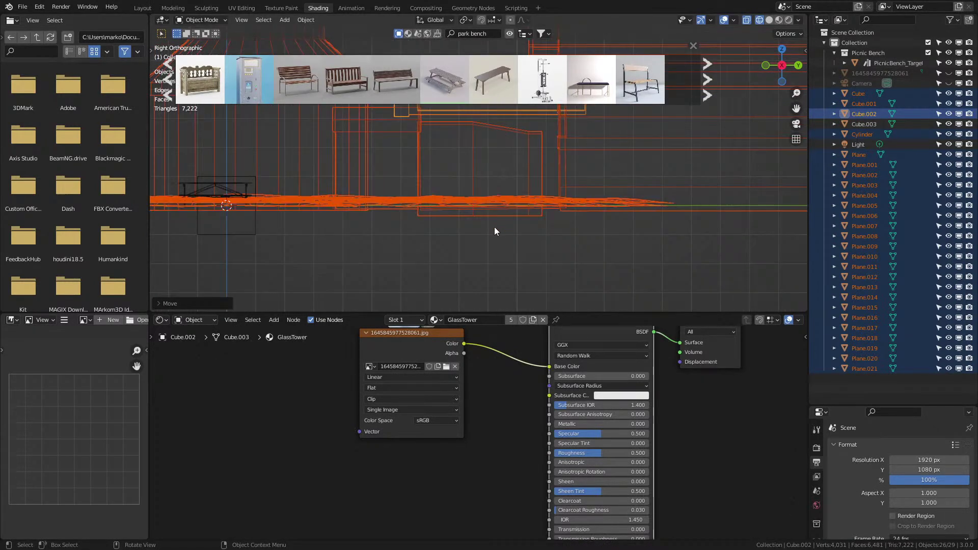
shift+middle_drag(501, 264, 501, 266)
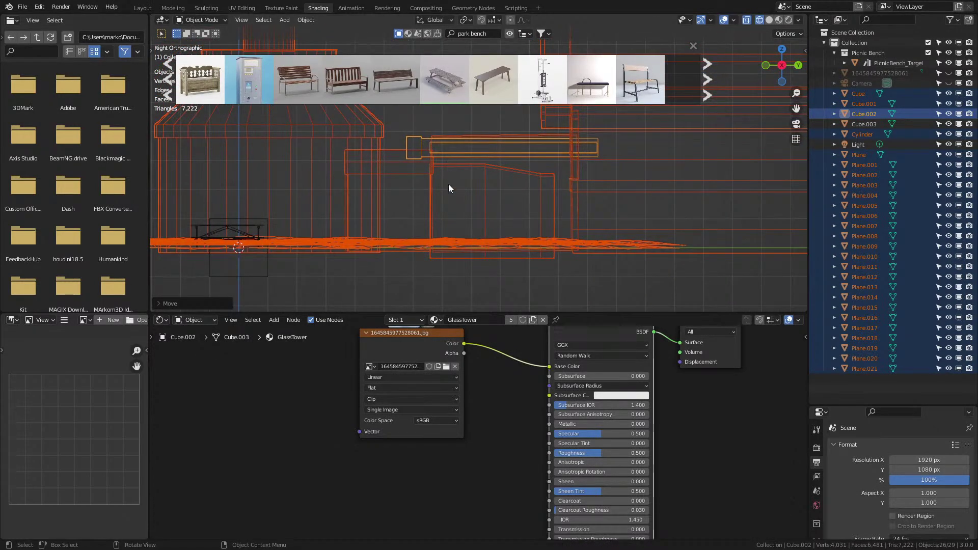
Step: Scale the selected scene down slightly to refine its proportions against the picnic bench
key(s)
click(282, 229)
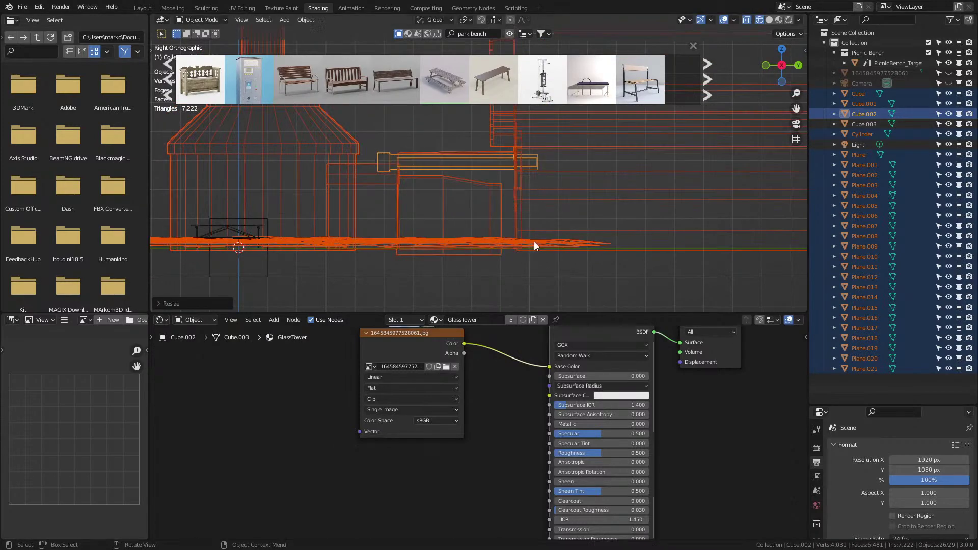
shift+middle_drag(282, 226, 504, 228)
middle_drag(389, 257, 511, 268)
Step: Switch the viewport to solid shading, delete the reference cube and select the picnic bench
key(z)
click(598, 270)
mouse_move(598, 271)
middle_down()
mouse_move(524, 281)
mouse_move(475, 213)
middle_up()
click(516, 245)
click(479, 242)
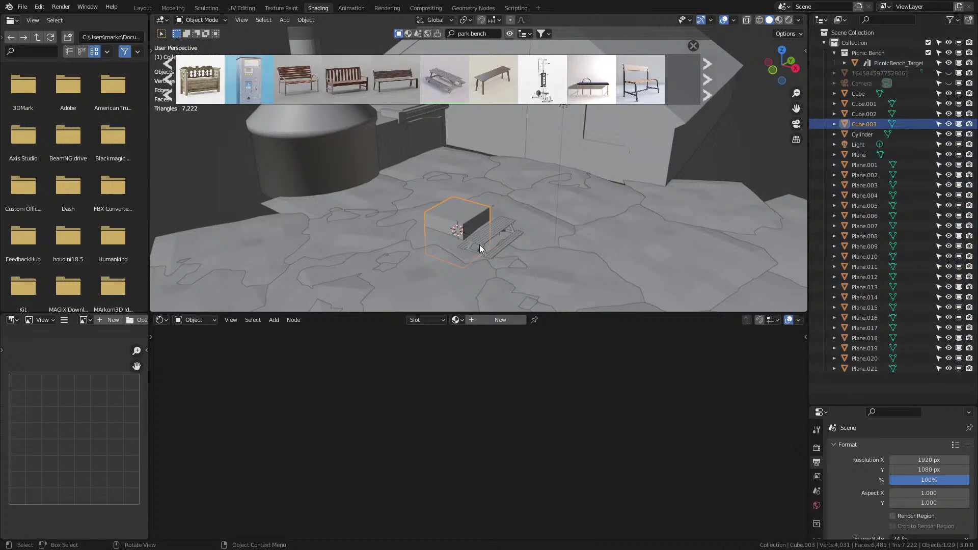
key(Delete)
click(484, 243)
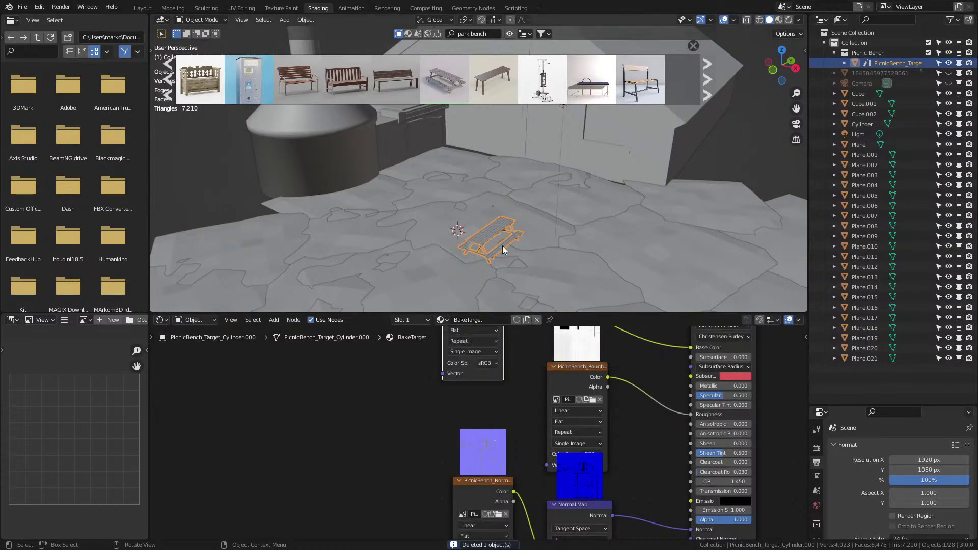
Step: Select the gravel planes Plane.001 and Plane.007, enlarge them and move them along Y towards the house
middle_drag(472, 297, 466, 219)
click(534, 177)
middle_drag(534, 178, 560, 249)
shift+click(642, 270)
key(s)
click(678, 274)
key(g)
key(y)
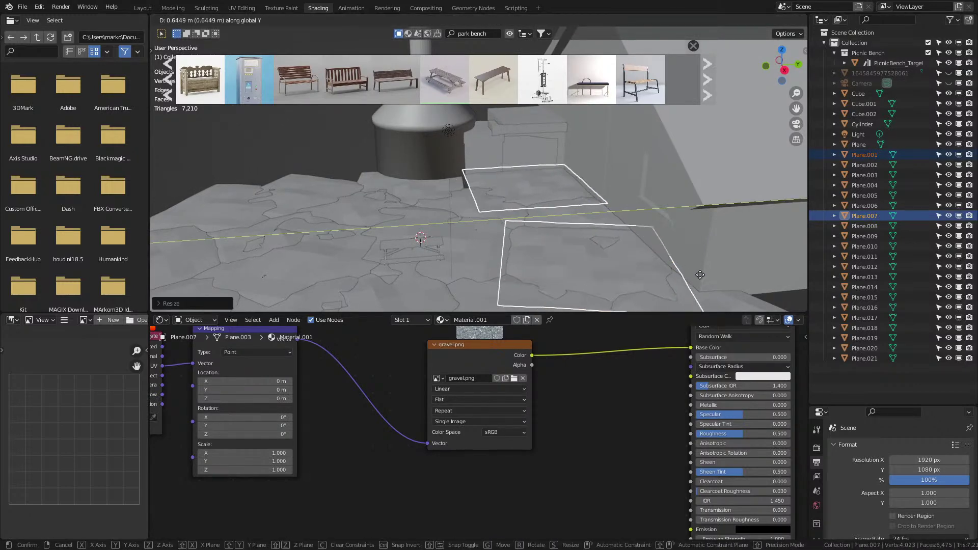
click(704, 276)
Step: Enlarge the gravel plane Plane.004 slightly and shift it towards the house to cover the gap by the tower
click(430, 186)
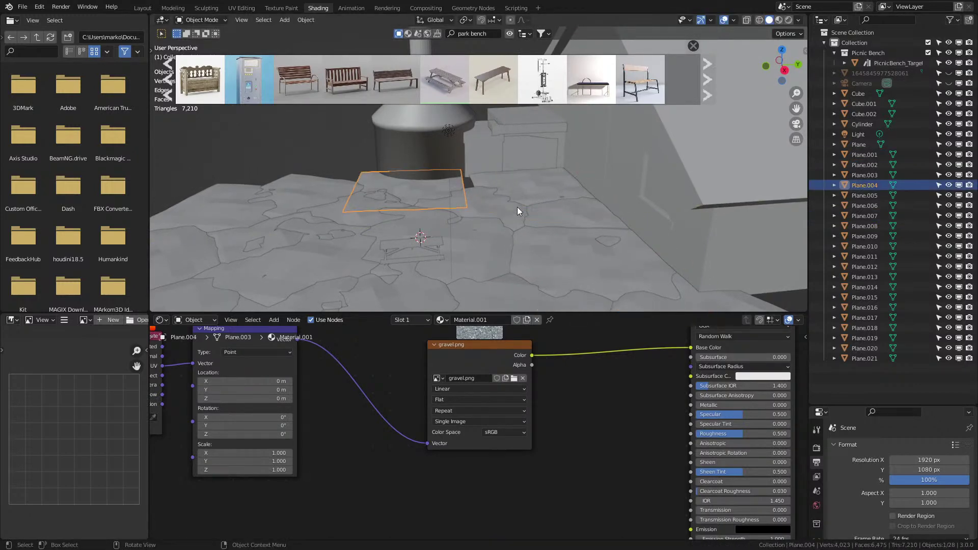
key(s)
click(595, 245)
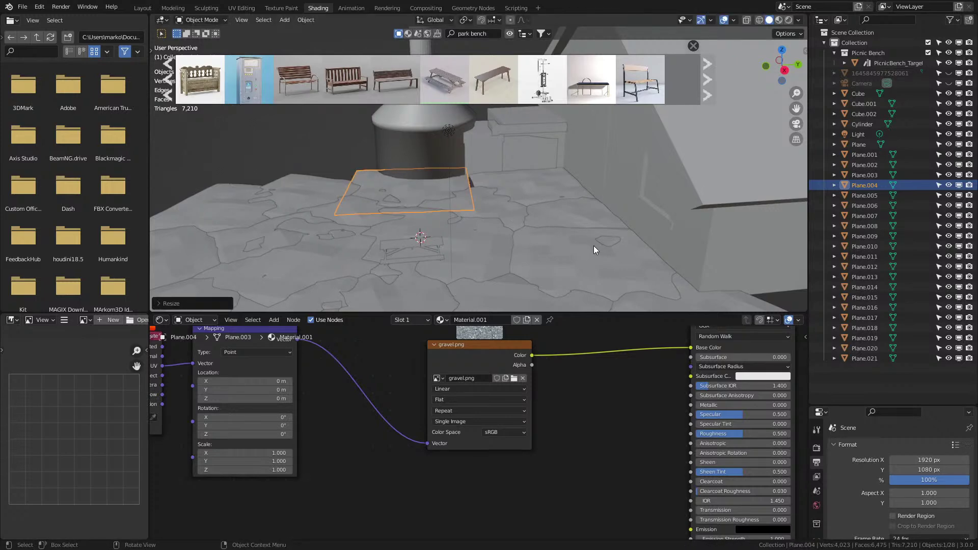
key(g)
click(550, 259)
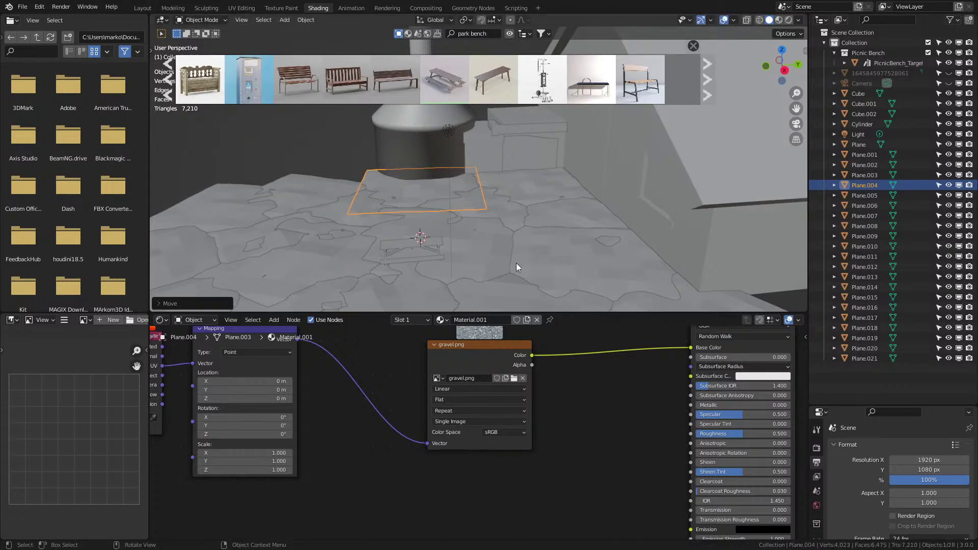
middle_drag(550, 257, 537, 251)
Step: Select the picnic bench and move it in top view to a spot on the gravel in front of the house
click(464, 225)
mouse_move(465, 225)
middle_down()
mouse_move(548, 227)
mouse_move(488, 253)
mouse_move(481, 225)
mouse_move(438, 222)
middle_up()
scroll(545, 227, up, 3)
key(z)
click(593, 227)
scroll(488, 249, up, 1)
key(KP_7)
scroll(438, 224, down, 6)
middle_drag(541, 151, 459, 280)
drag(458, 280, 466, 235)
middle_drag(466, 235, 552, 200)
scroll(555, 245, up, 3)
shift+middle_drag(555, 245, 573, 185)
scroll(549, 202, up, 2)
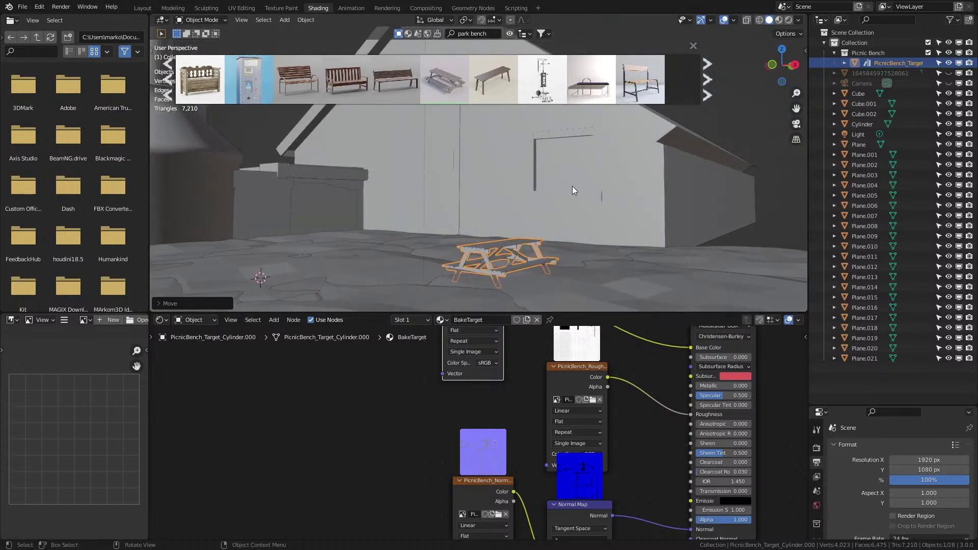
Step: Adjust the picnic bench's height along Z to match the gravel ground
middle_drag(574, 224, 495, 219)
scroll(478, 235, up, 2)
key(g)
key(z)
click(454, 203)
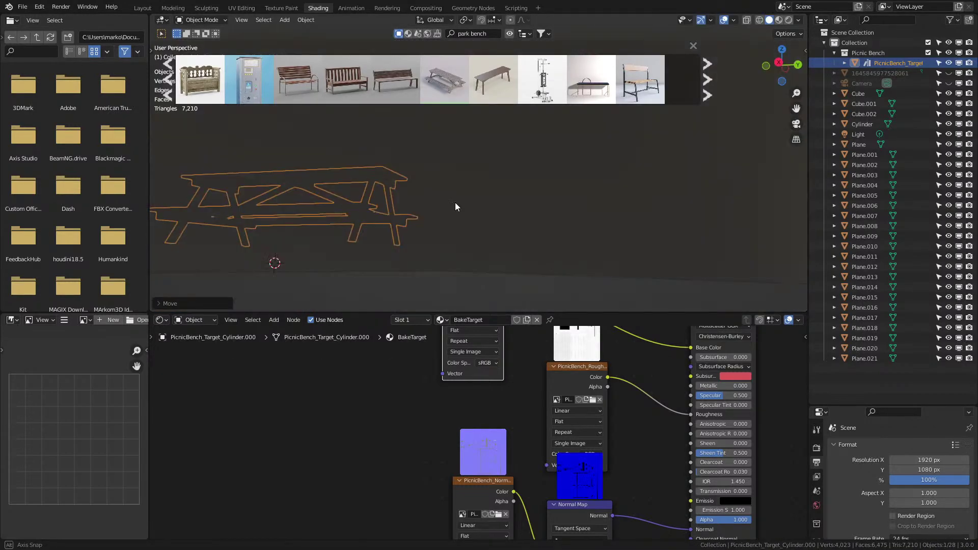
scroll(466, 228, up, 4)
Step: Shade the tower cylinder smooth, enable Auto Smooth for its normals and enlarge the properties editor
click(446, 127)
key(F3)
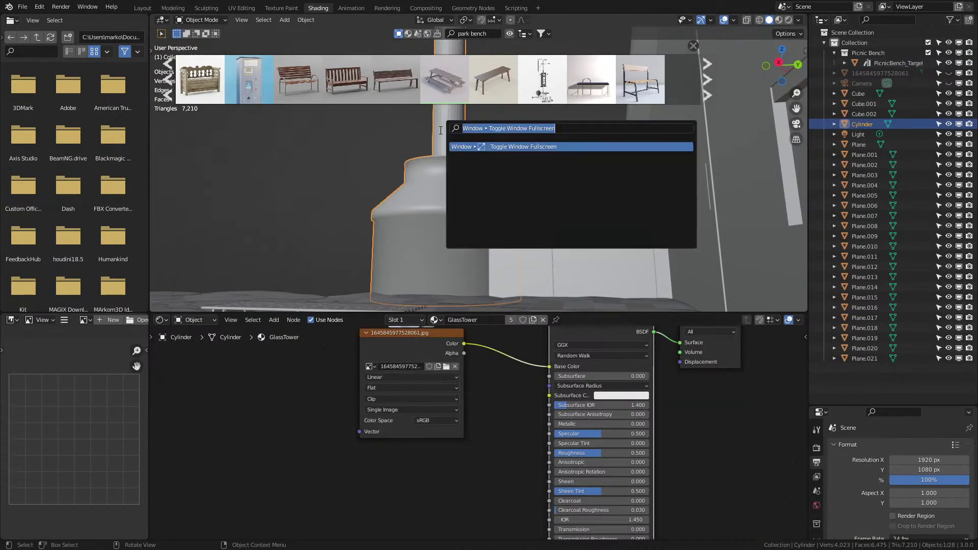
text(shad)
key(Return)
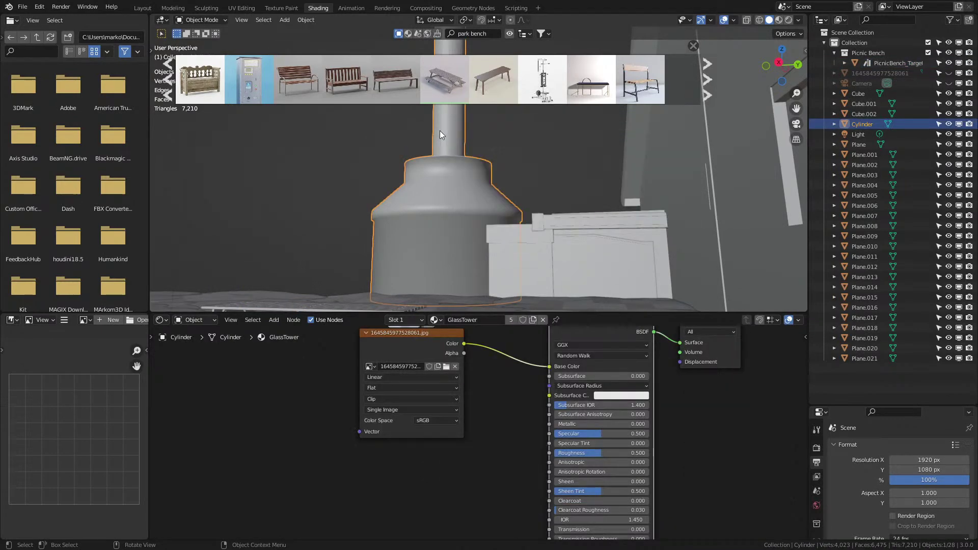
scroll(817, 479, down, 5)
click(817, 494)
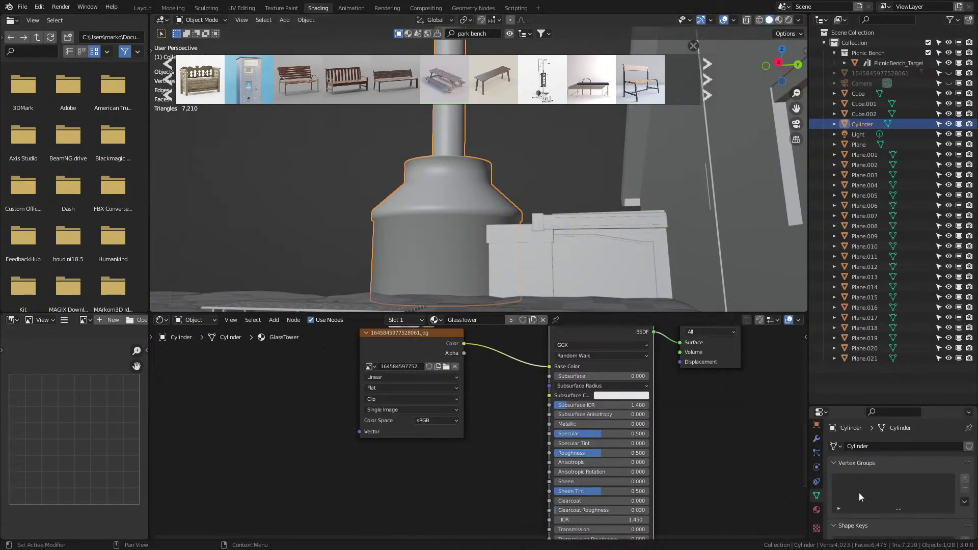
scroll(843, 489, down, 2)
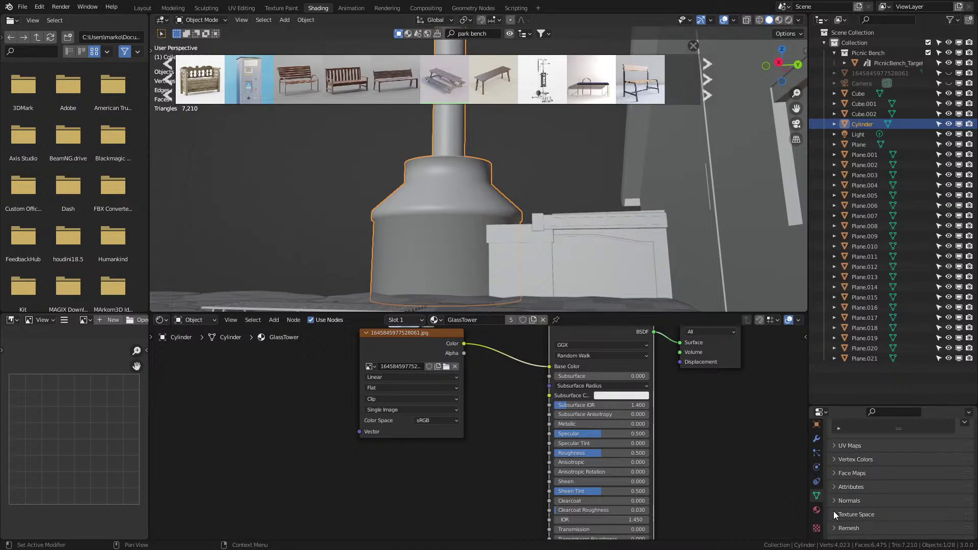
click(834, 500)
click(887, 516)
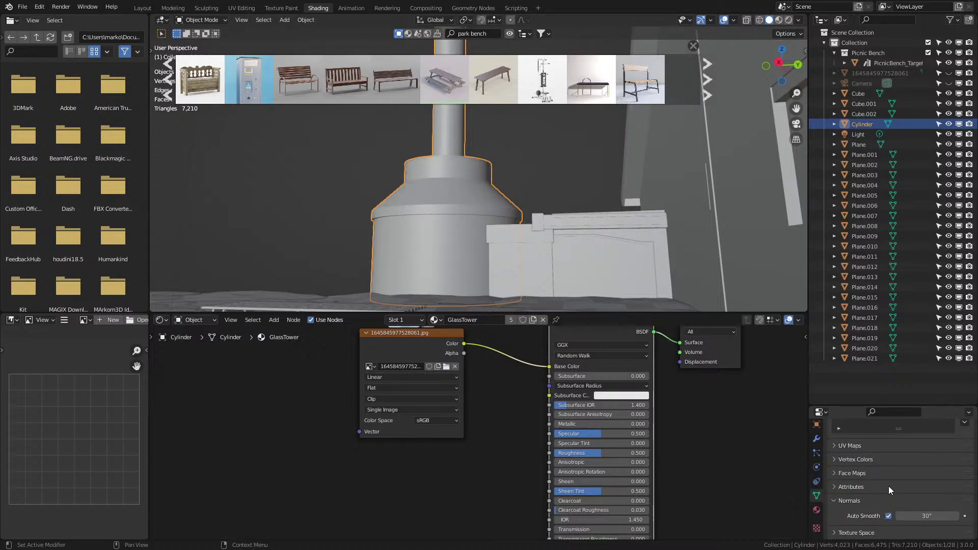
drag(917, 404, 920, 405)
Step: Search BlenderKit for "burger" and import the double cheeseburger in a wicker basket into the scene
middle_drag(788, 302, 597, 240)
right_click(597, 244)
middle_drag(708, 252, 485, 29)
key(Return)
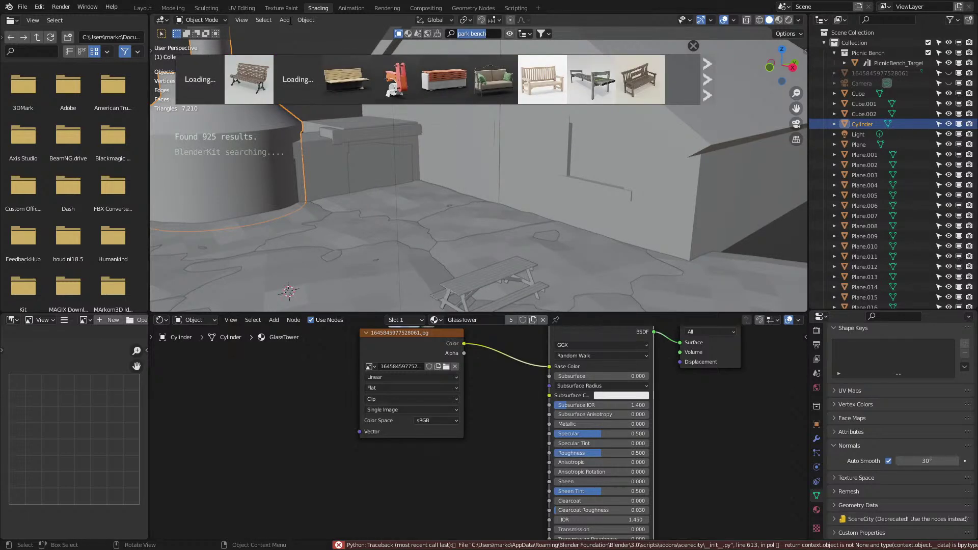
text(burger)
key(Return)
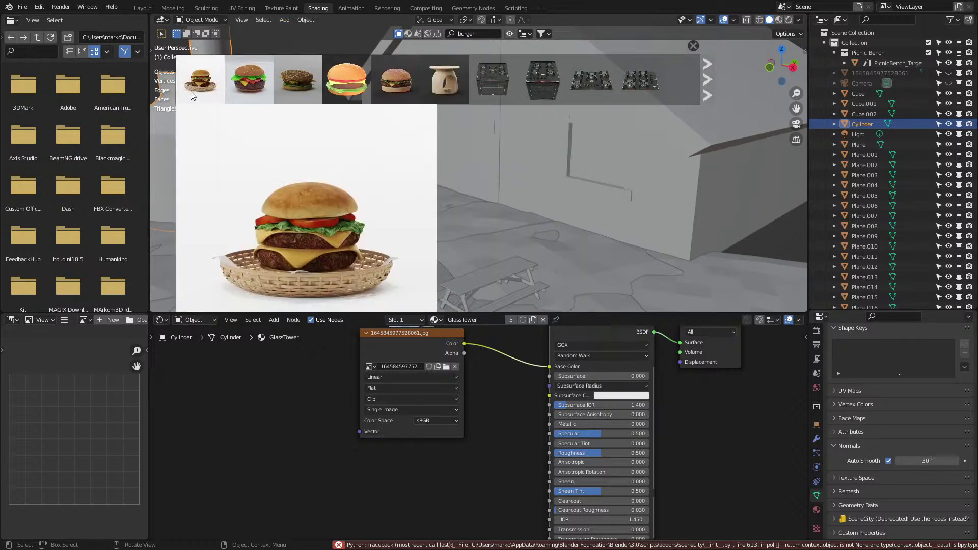
click(194, 91)
middle_drag(365, 239, 403, 238)
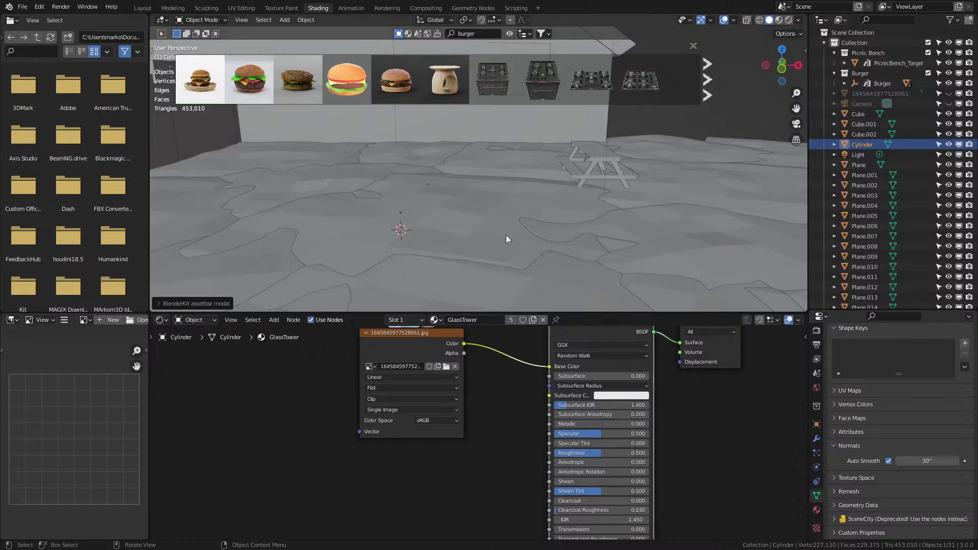
Step: Switch the viewport to wireframe, locate the imported burger and select its parent empty Burger
mouse_move(402, 233)
middle_down()
mouse_move(386, 231)
mouse_move(511, 208)
middle_up()
key(z)
click(345, 231)
scroll(346, 230, up, 4)
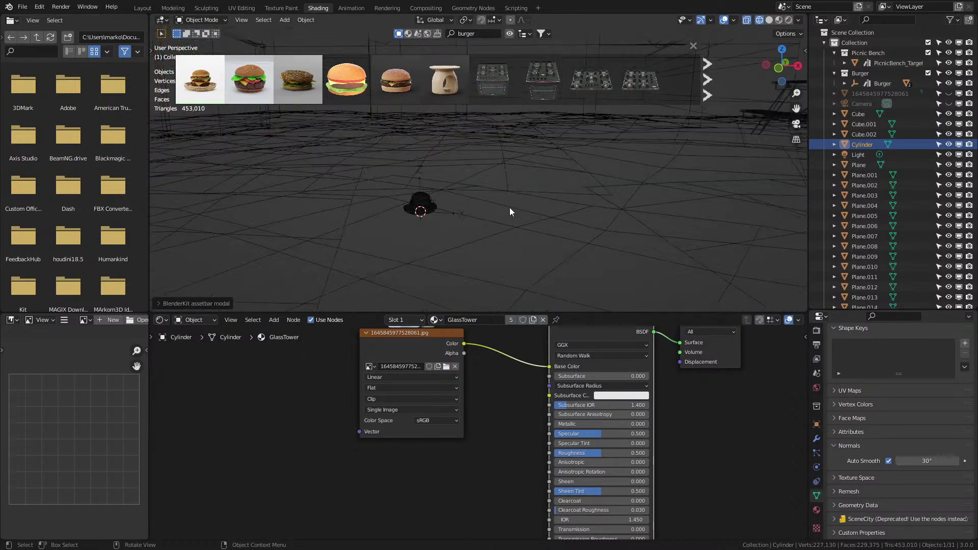
click(428, 223)
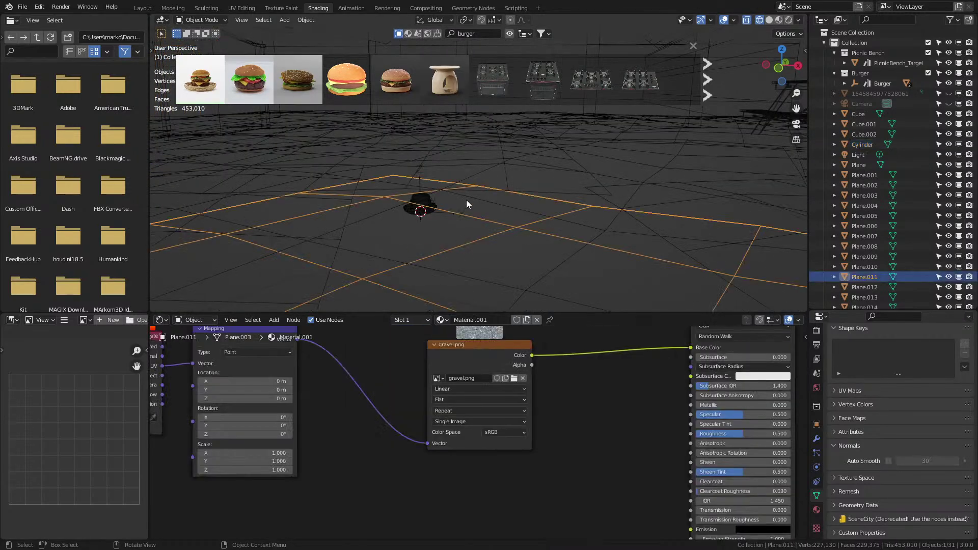
click(419, 207)
click(867, 82)
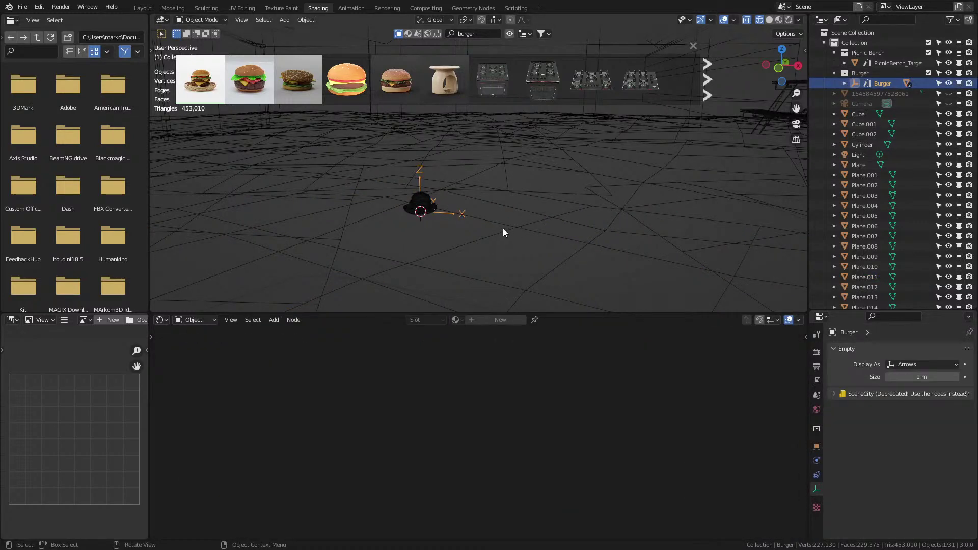
Step: Move the burger in top view from the 3D cursor to the picnic bench
key(KP_7)
key(g)
key(y)
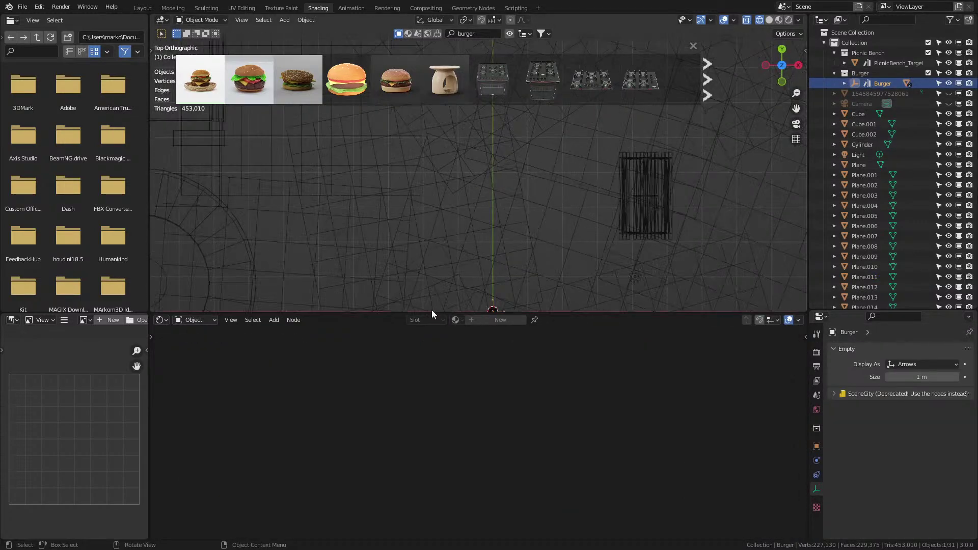
click(597, 175)
middle_drag(598, 175, 474, 273)
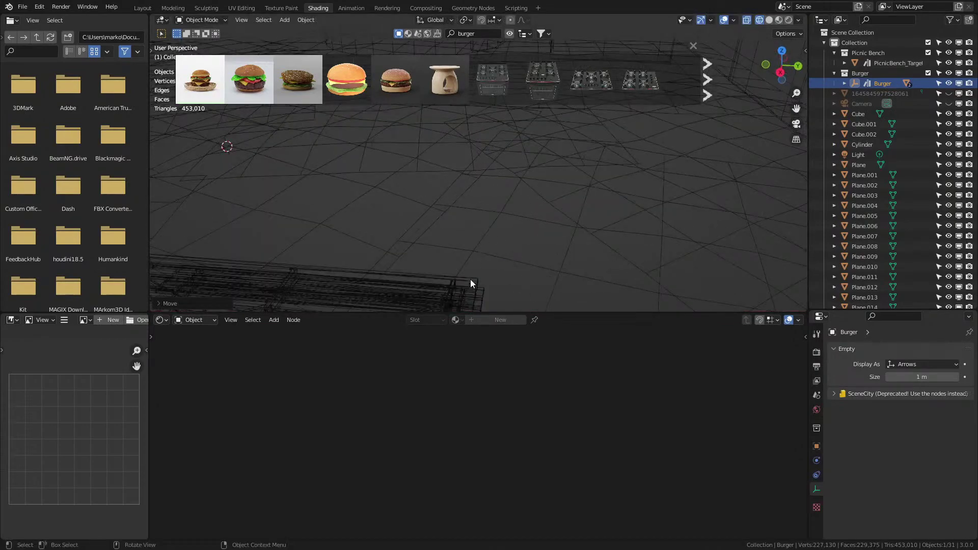
middle_drag(481, 234, 474, 115)
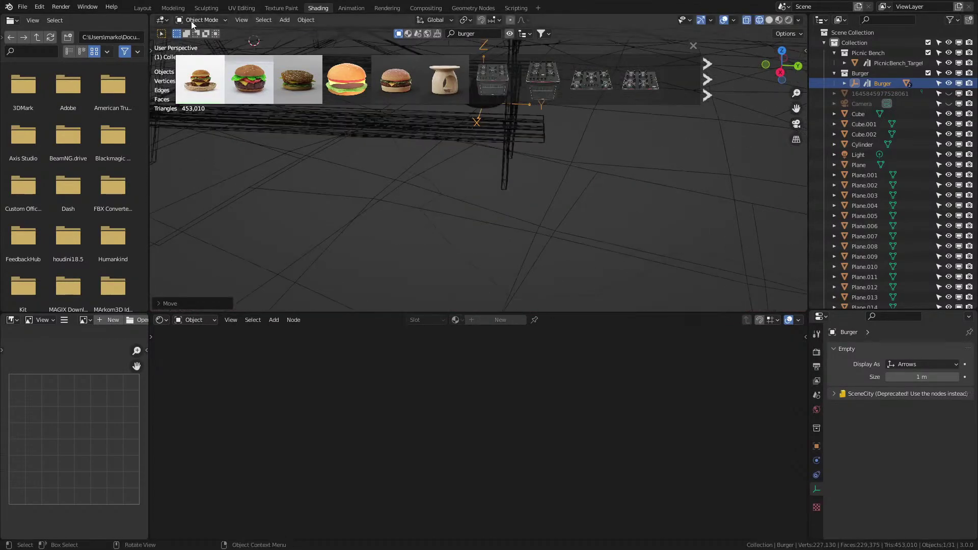
Step: Switch to the Layout workspace and raise the burger along Z to tabletop height, at about 1.04 m
click(146, 9)
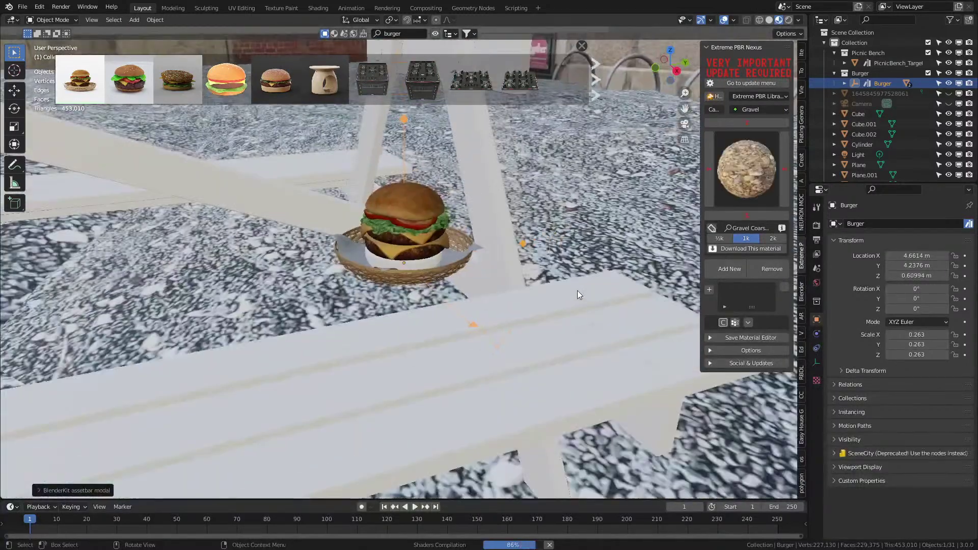
middle_drag(578, 295, 438, 285)
key(g)
key(z)
click(478, 206)
shift+middle_drag(478, 205, 512, 285)
key(g)
key(z)
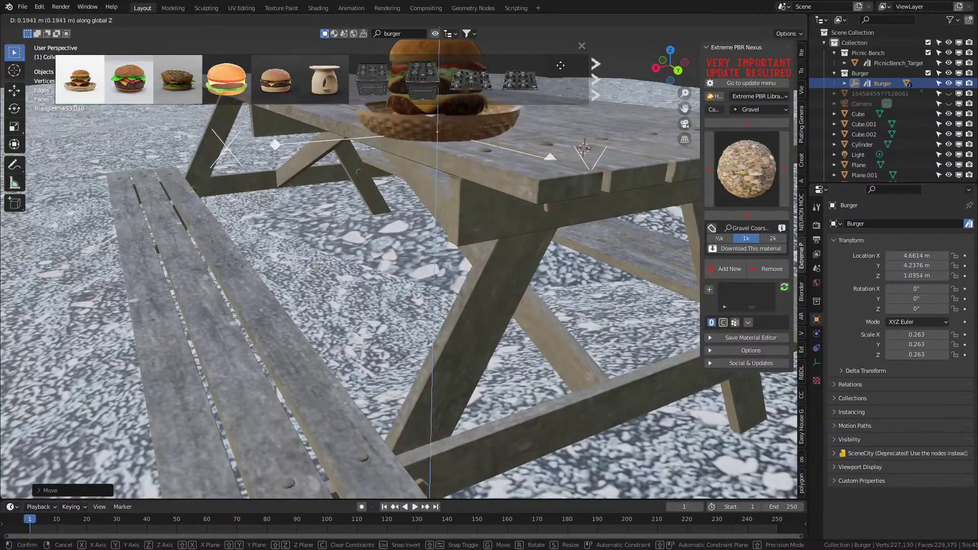
click(487, 262)
Step: Slide the burger along X onto the picnic table, to an X location of about 4.58 m
key(g)
key(x)
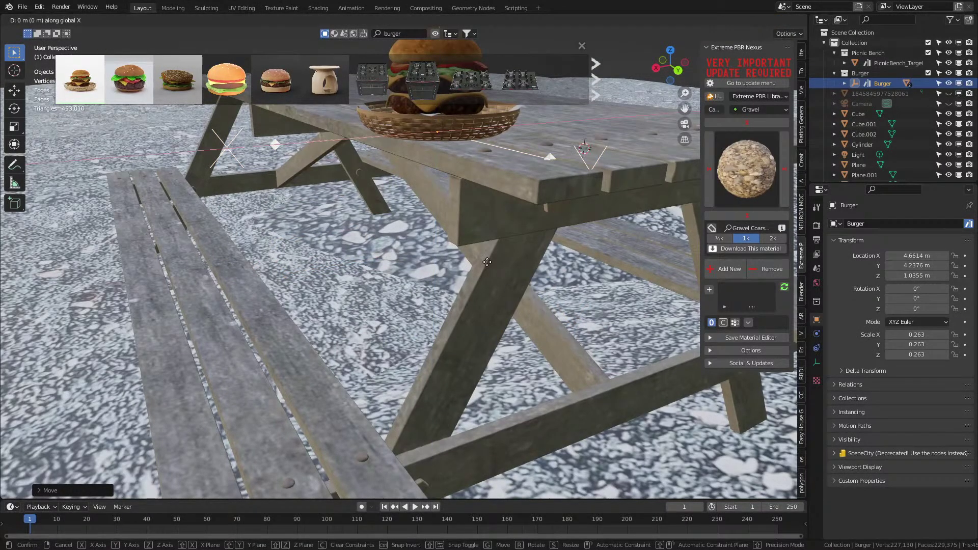
click(530, 252)
middle_drag(531, 252, 425, 282)
scroll(404, 261, down, 10)
scroll(476, 303, up, 6)
scroll(231, 206, down, 4)
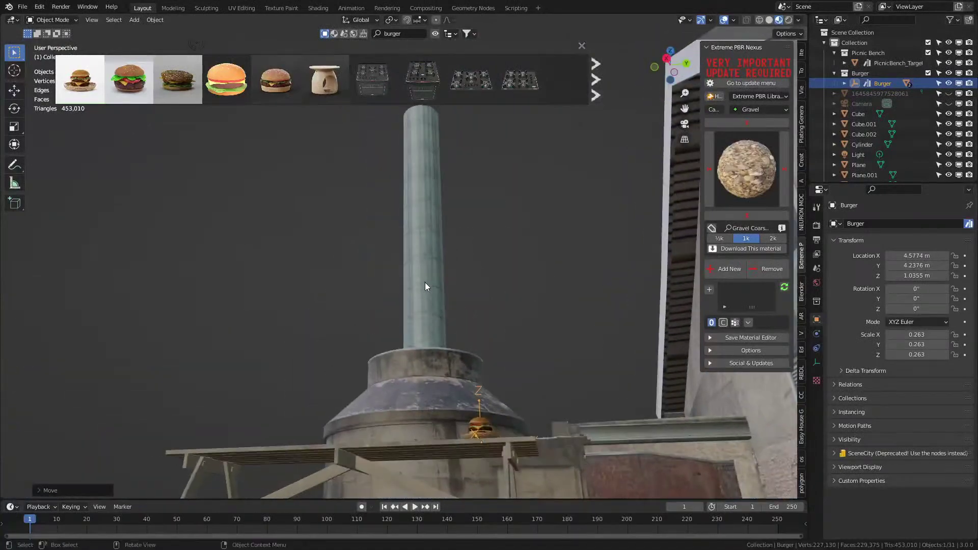
Step: Switch to the Scann folder in File Explorer and open the house photo 1645845985076695.jpg
click(441, 300)
middle_drag(429, 181, 437, 323)
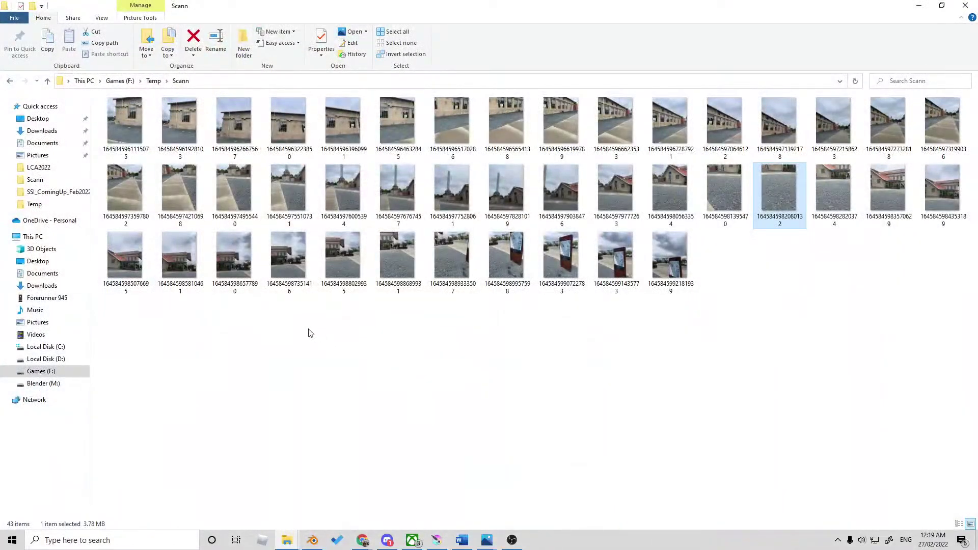
double_click(125, 257)
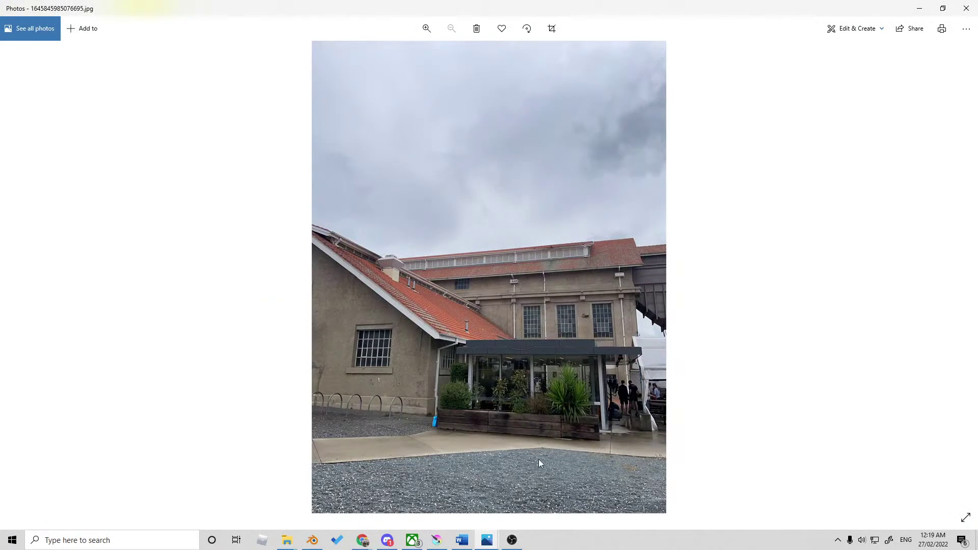
Step: Return to Blender and select the burger on the picnic table together with its whole object hierarchy
click(920, 8)
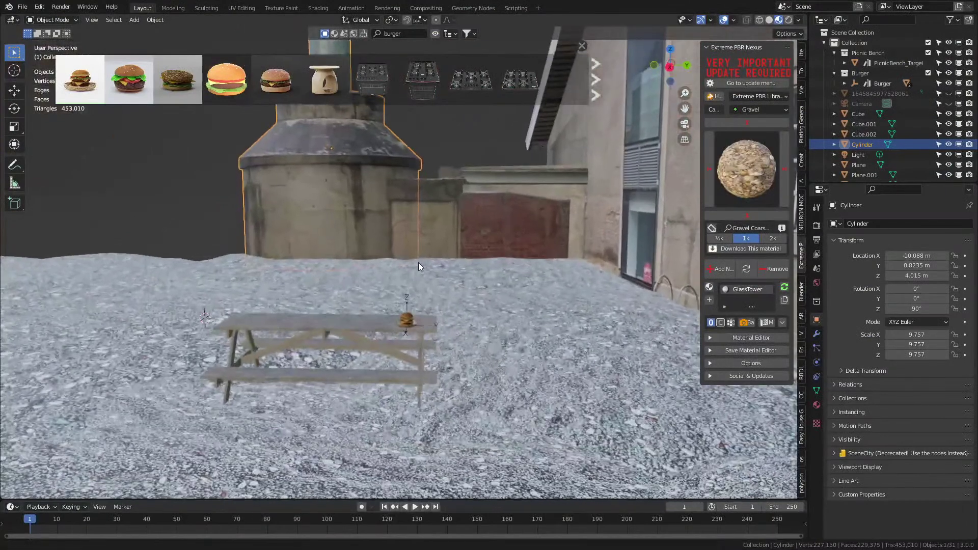
shift+middle_drag(418, 261, 474, 252)
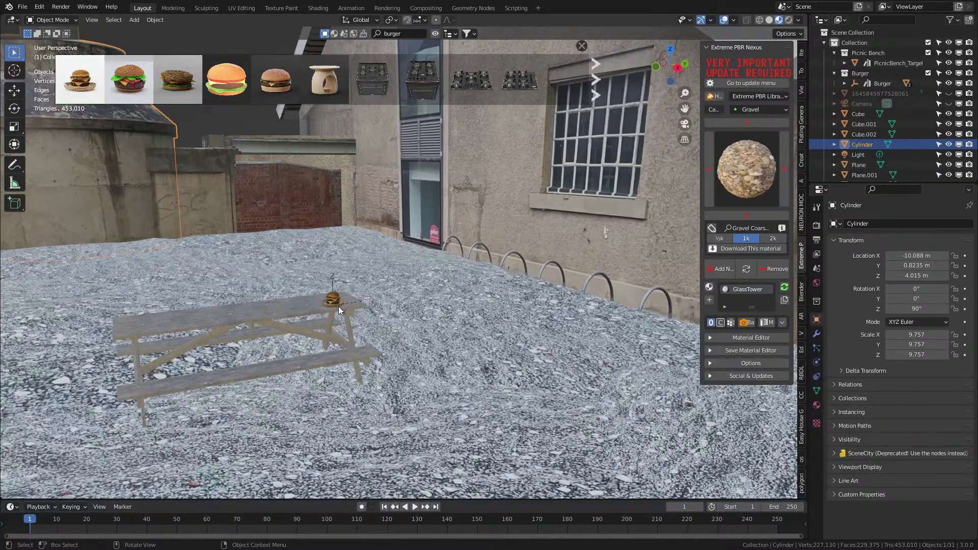
click(863, 81)
right_click(881, 85)
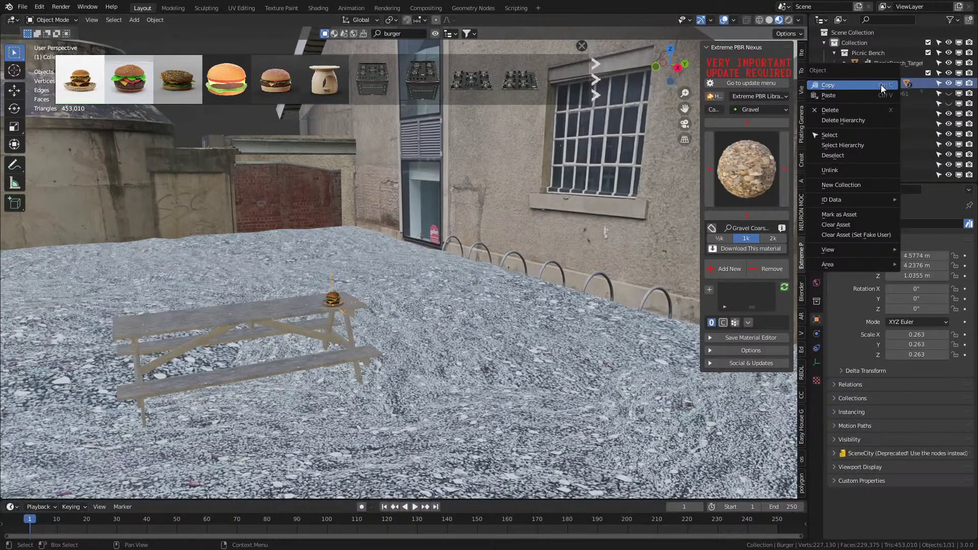
click(866, 145)
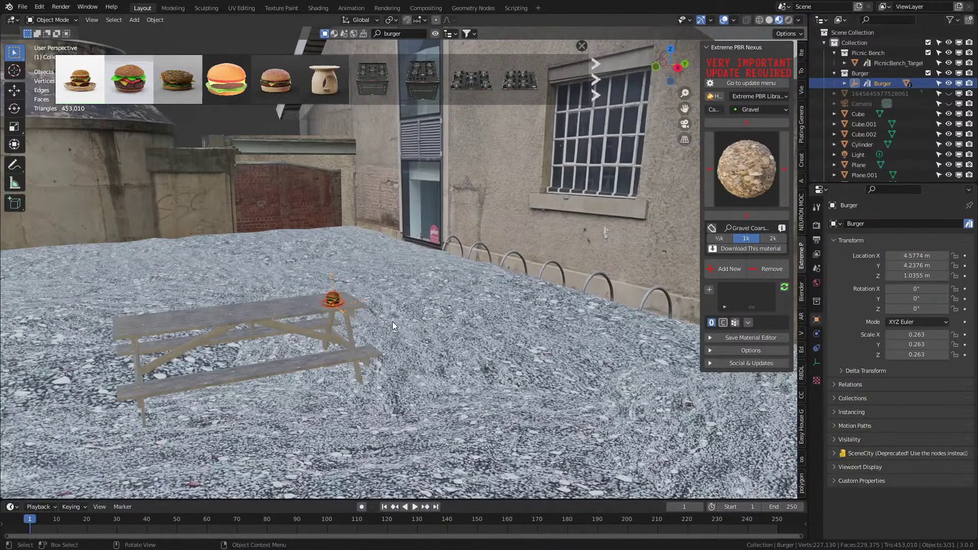
Step: Duplicate the burger in top view to about X 4.25 m, Y 3.77 m, and rotate the copy to about -50.6° on Z
key(KP_7)
scroll(389, 332, down, 3)
shift+middle_drag(334, 270, 438, 215)
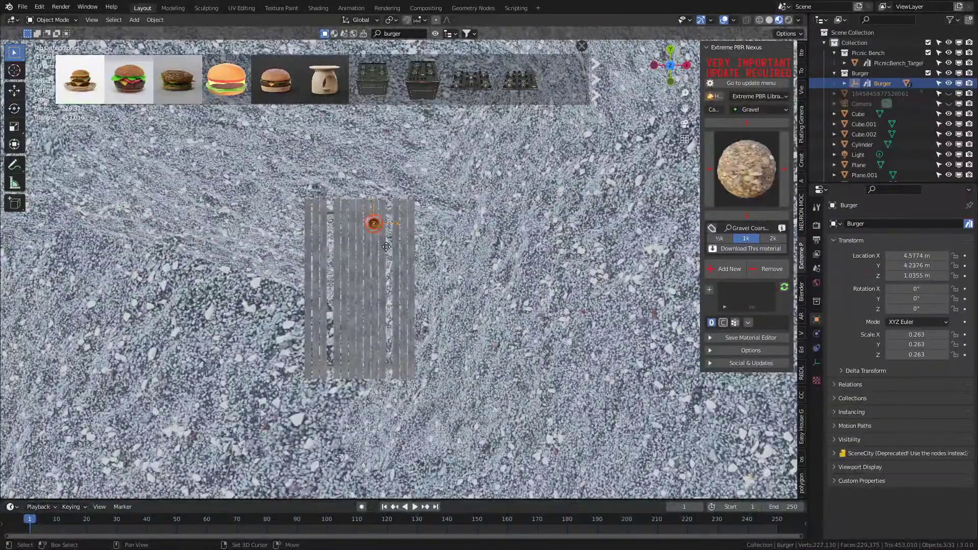
key(shift+d)
click(368, 281)
key(r)
click(402, 305)
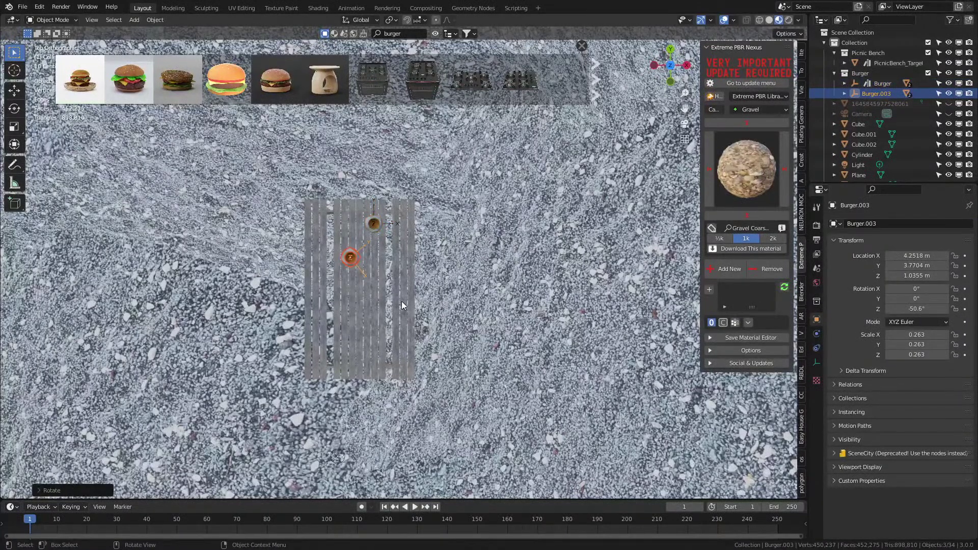
Step: Duplicate the rotated burger to the opposite end of the picnic table, at about X 4.58 m, Y 2.62 m
key(shift+d)
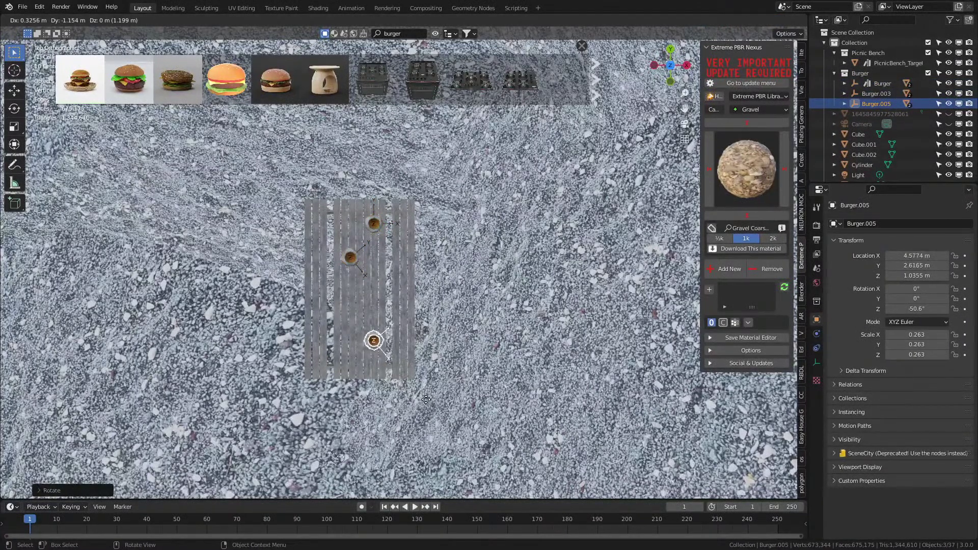
click(426, 401)
middle_drag(426, 400, 572, 210)
scroll(565, 219, up, 4)
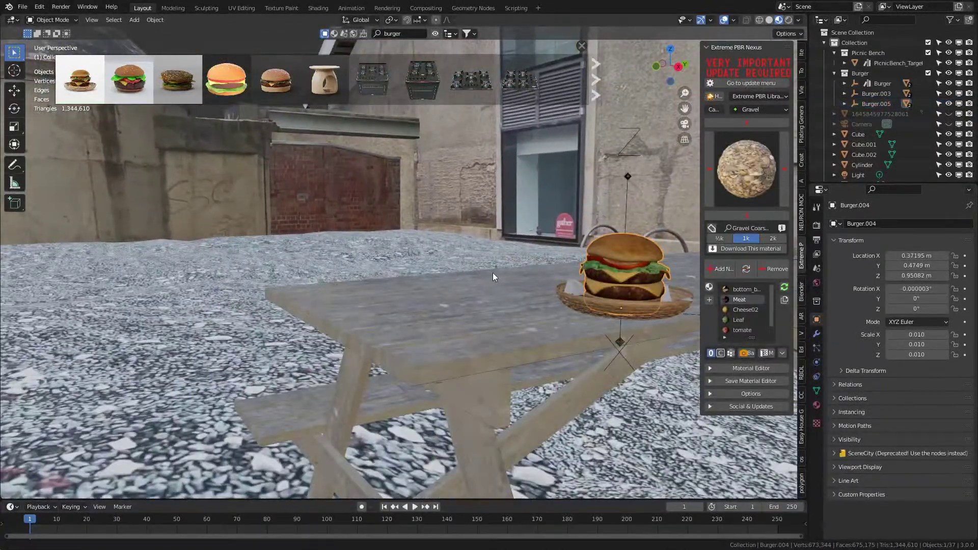
Step: Select the linked top bun mesh of the newest burger in Edit Mode, shift it slightly and tilt it steeply in right view
shift+middle_drag(533, 261, 400, 278)
key(Tab)
click(475, 265)
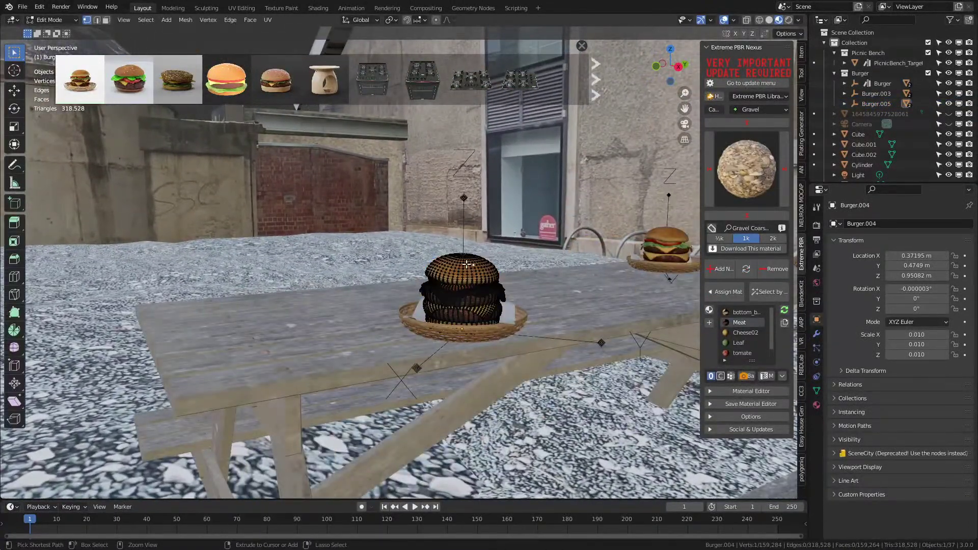
key(ctrl+l)
key(KP_3)
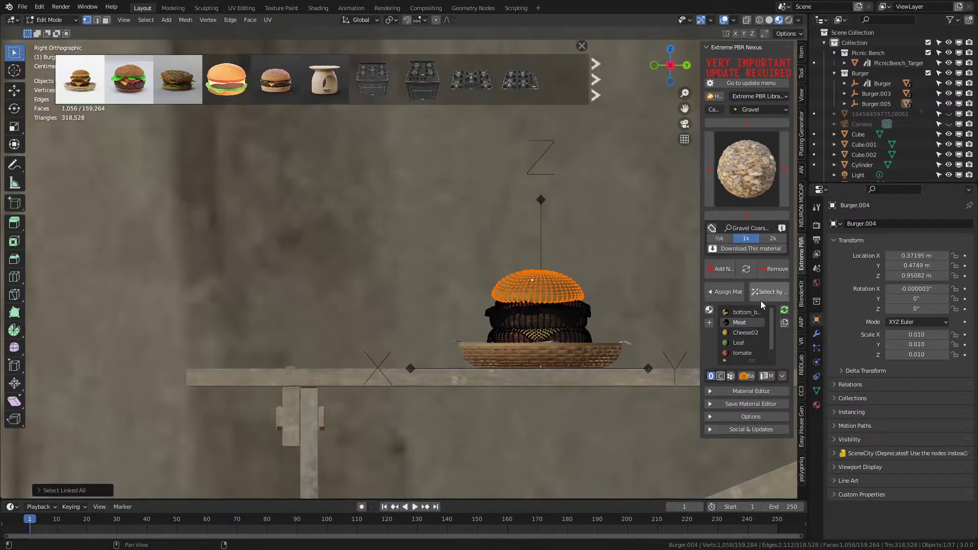
key(g)
key(Return)
key(r)
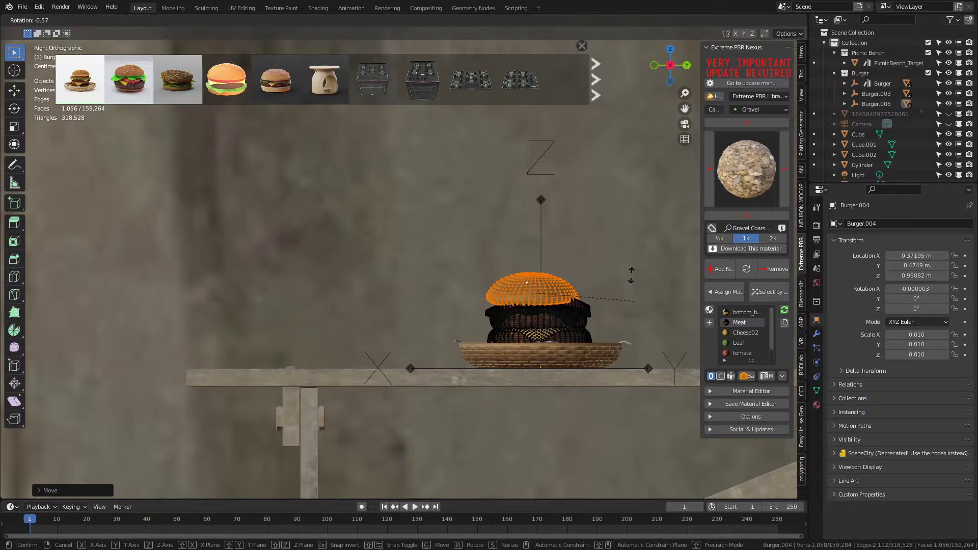
click(603, 242)
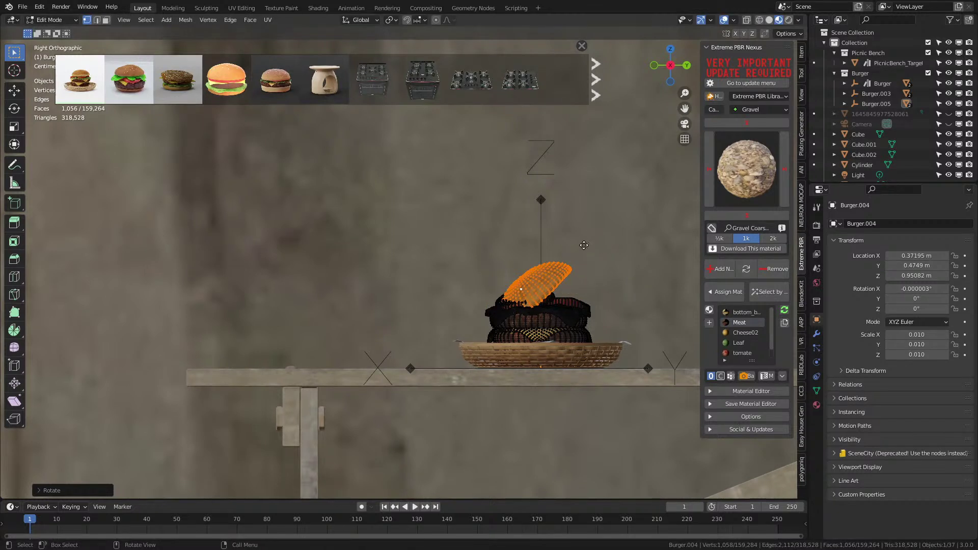
Step: Move the tilted bun down against the side of the burger onto its basket, and return to Object Mode
key(g)
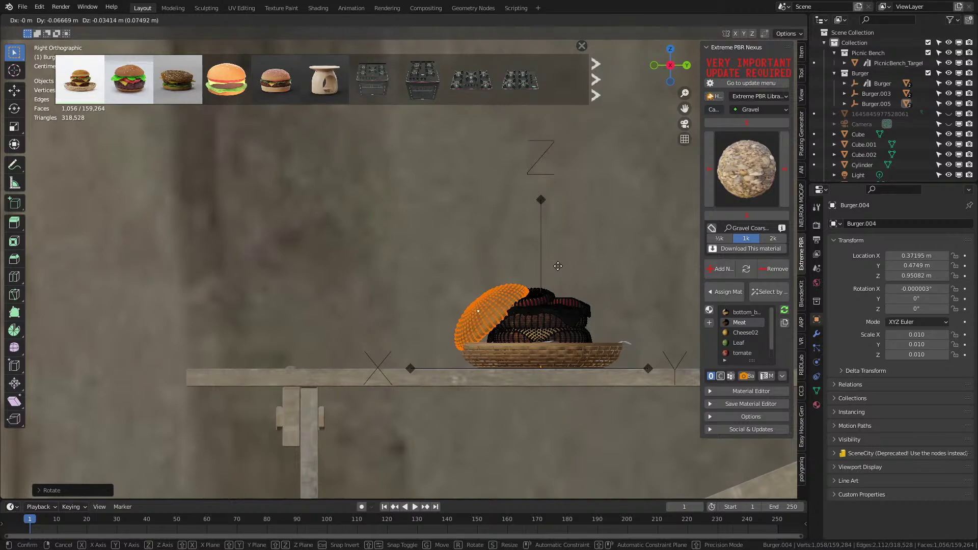
click(553, 279)
click(816, 334)
middle_drag(637, 336, 348, 330)
key(Tab)
scroll(519, 342, down, 5)
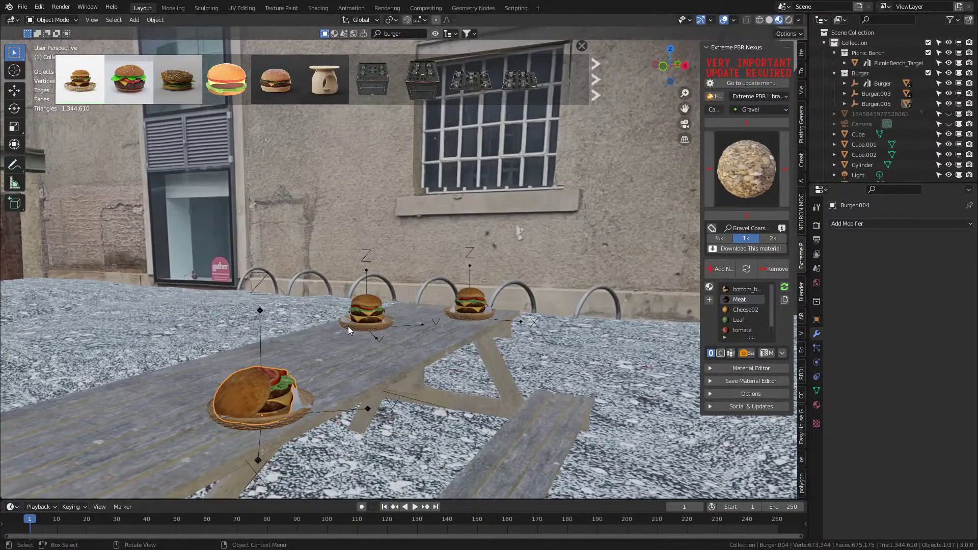
Step: Add a plane on the gravel beside the picnic bench in top view and stretch its mesh along Y into a long path strip
middle_drag(383, 317, 356, 311)
scroll(357, 311, down, 8)
mouse_move(420, 286)
middle_down()
mouse_move(338, 308)
mouse_move(475, 286)
mouse_move(438, 282)
middle_up()
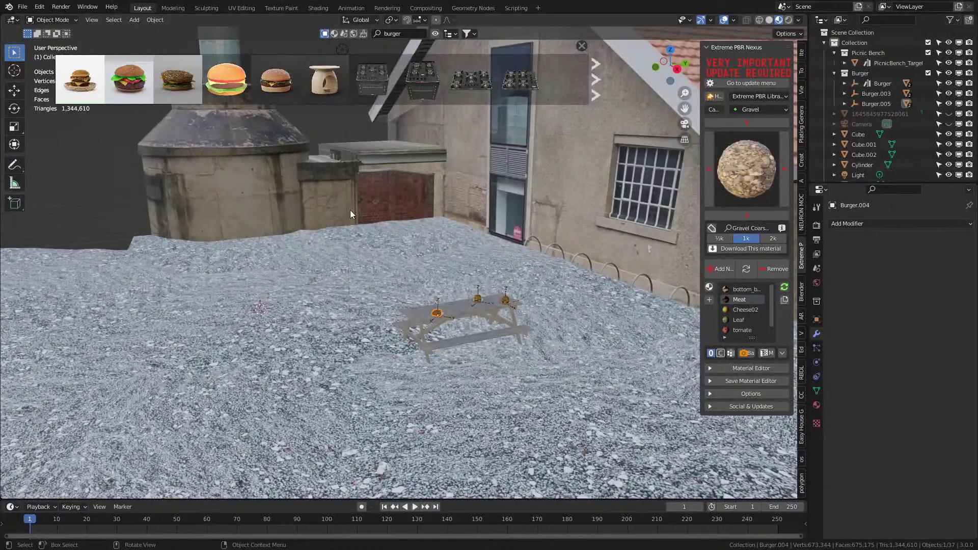
middle_drag(470, 377, 433, 239)
middle_drag(430, 340, 407, 362)
key(KP_7)
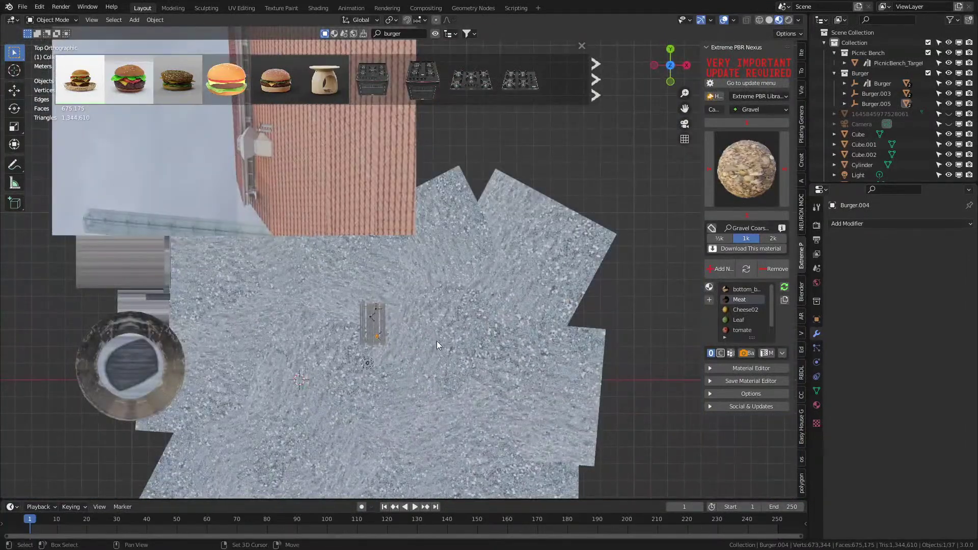
key(shift+a)
mouse_move(425, 306)
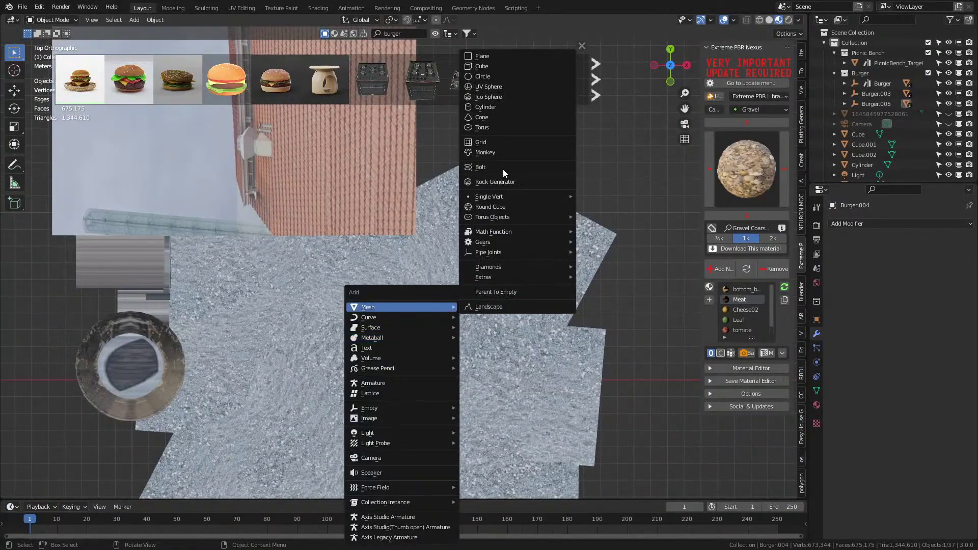
click(502, 57)
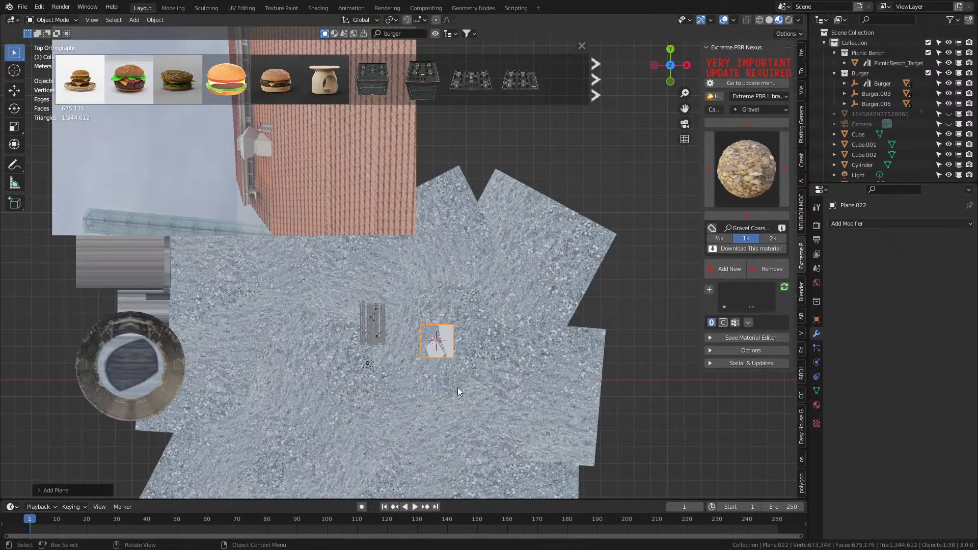
key(Tab)
key(s)
key(y)
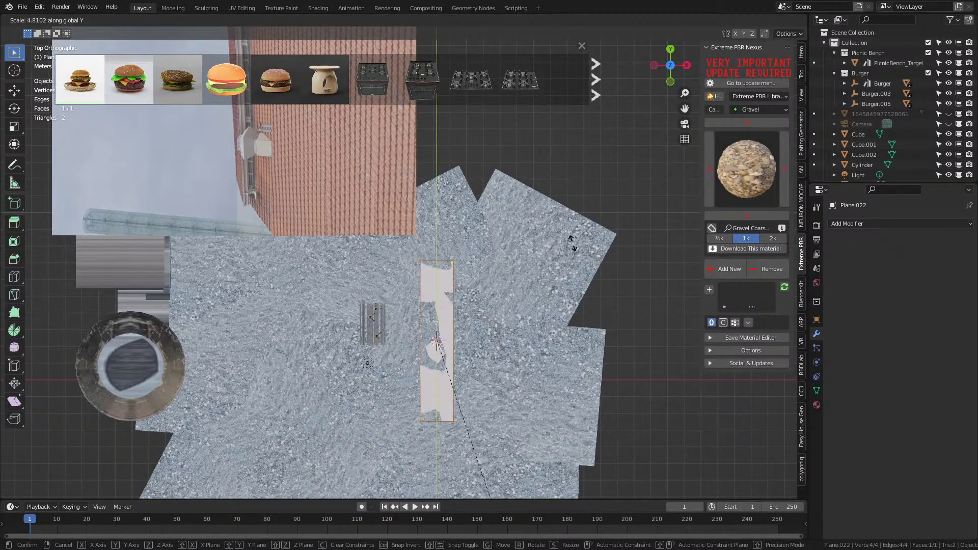
click(632, 363)
Step: Move the path strip farther from the picnic bench, rotate it slightly, and reposition it over the gravel
key(g)
click(663, 366)
key(r)
click(620, 341)
middle_drag(587, 360, 533, 278)
key(g)
click(519, 271)
Step: Add a lengthwise loop cut to the path strip and bevel it into two edge loops near the long sides
scroll(458, 353, up, 4)
middle_drag(457, 354, 481, 350)
key(ctrl+r)
click(397, 376)
click(398, 376)
key(ctrl+b)
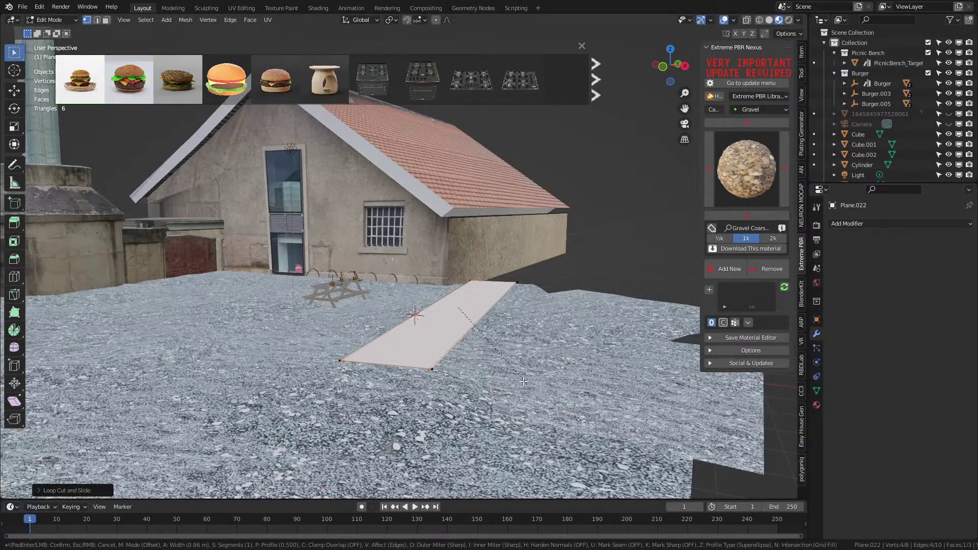
click(503, 371)
shift+middle_drag(503, 372, 502, 344)
Step: Select the strip's two long outer edges and try to move them along Z
key(2)
click(465, 309)
mouse_move(466, 309)
middle_down()
mouse_move(503, 316)
mouse_move(476, 319)
middle_up()
key(g)
key(z)
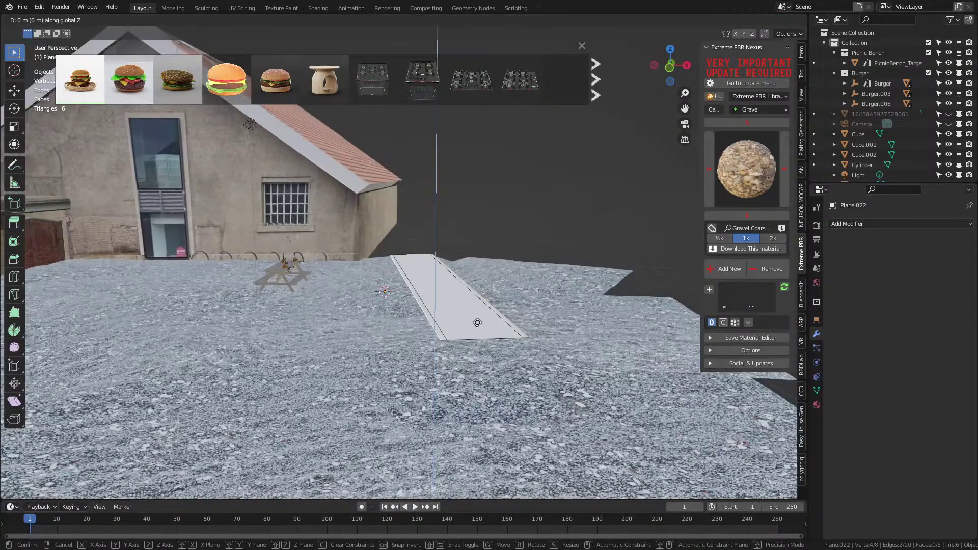
key(Escape)
Step: Select the strip's entire linked mesh and lower it along Z into the gravel ground
key(ctrl+l)
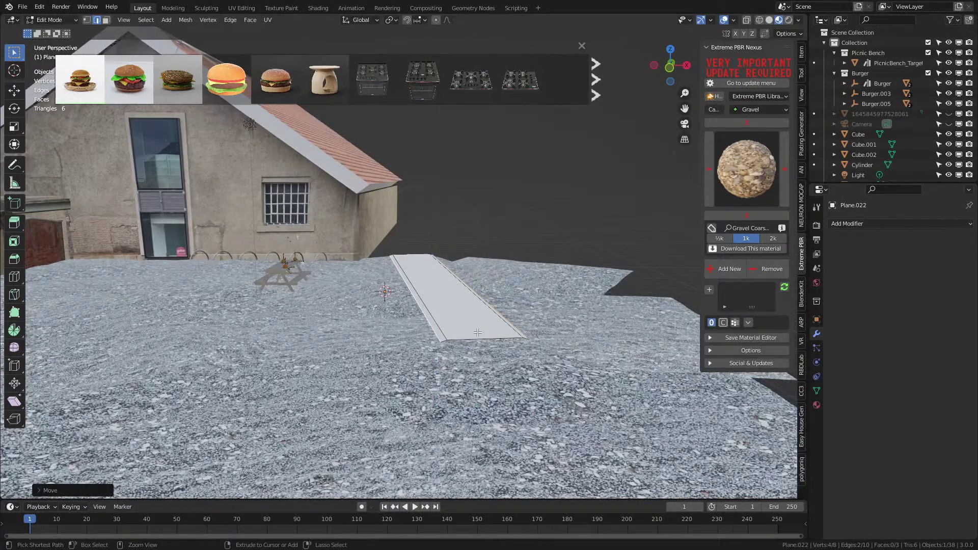
key(g)
key(z)
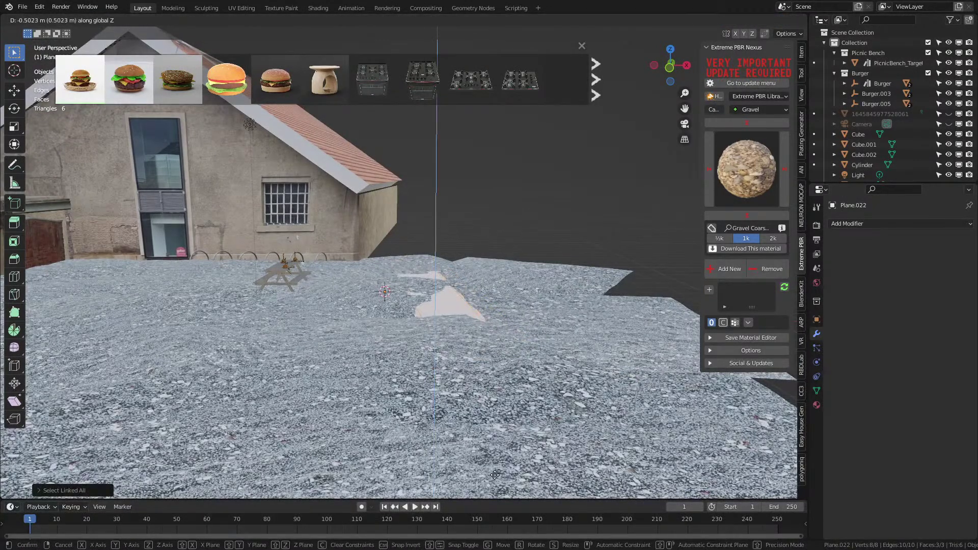
click(513, 452)
middle_drag(514, 452, 384, 410)
key(Tab)
click(459, 356)
click(406, 354)
Step: Try scaling the strip's mesh along X, and delete the whole strip object in top view
key(Tab)
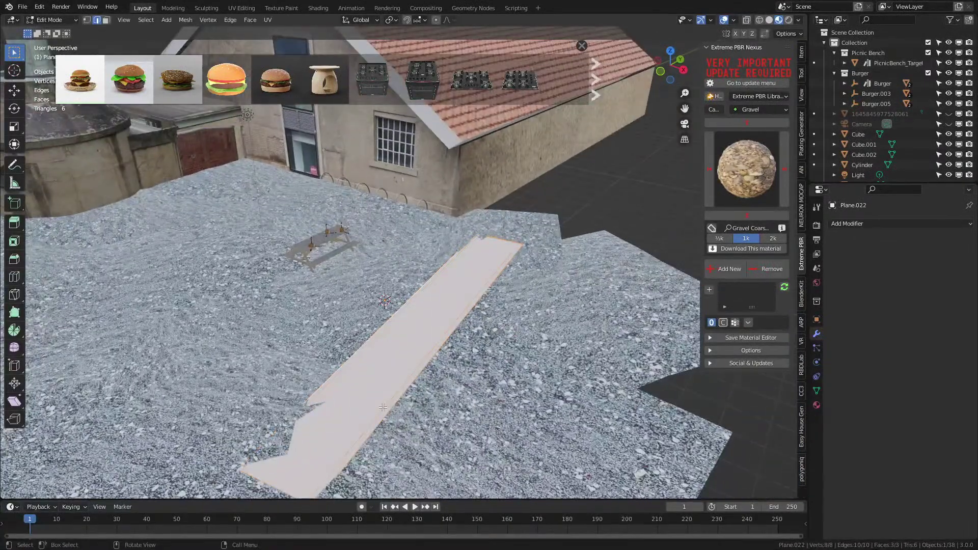
key(s)
key(y)
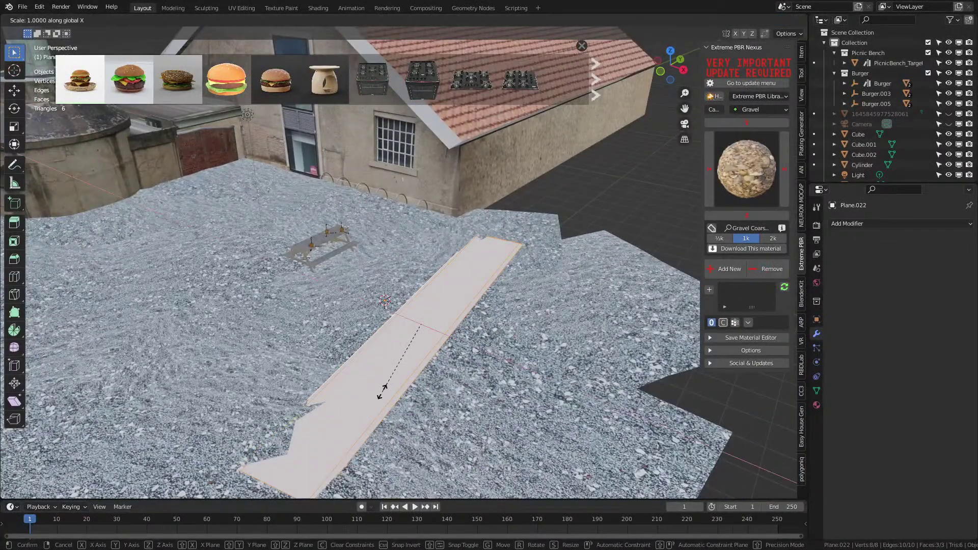
click(381, 392)
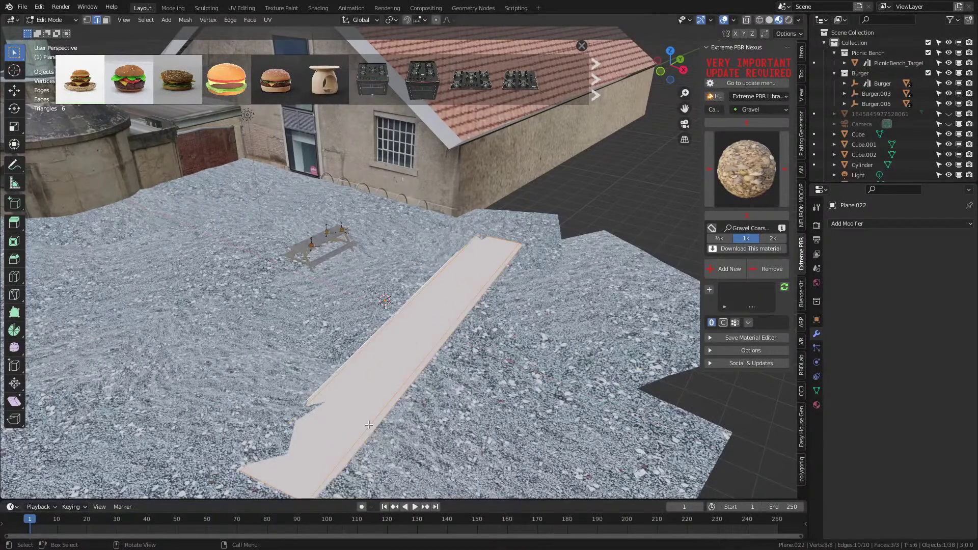
key(Tab)
key(KP_5)
key(KP_7)
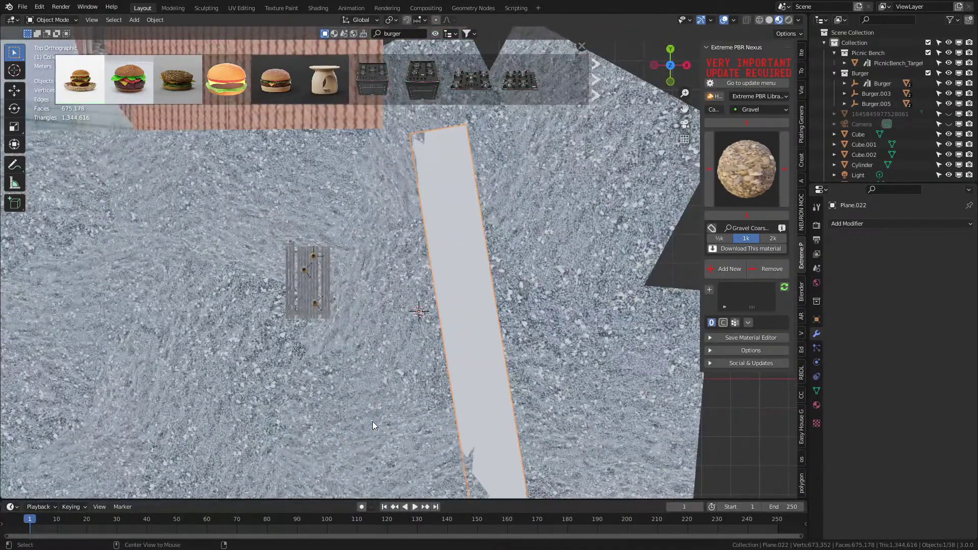
key(Delete)
Step: Add a new plane at the 3D cursor beside the picnic bench and stretch its mesh along Y into a long path strip
scroll(406, 300, down, 2)
key(shift+a)
mouse_move(406, 300)
click(499, 50)
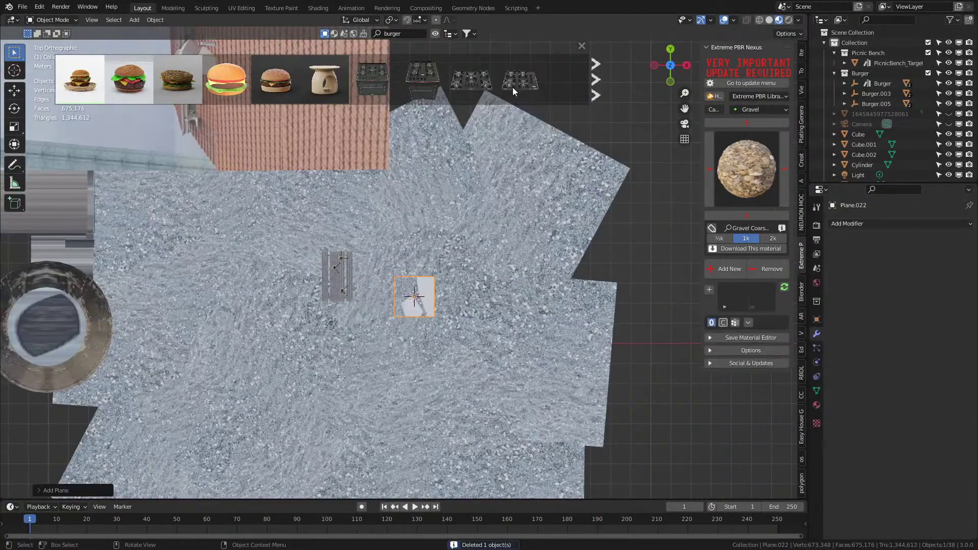
key(s)
key(y)
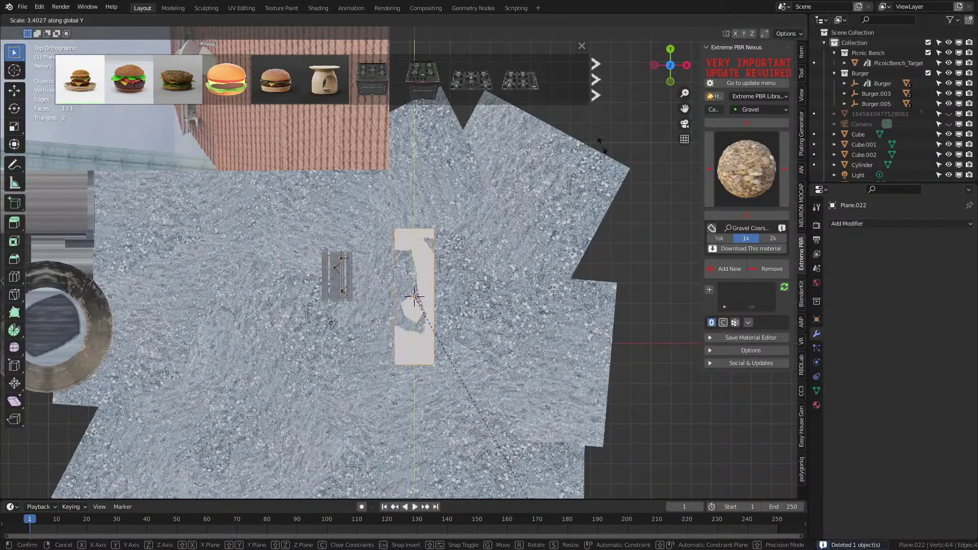
click(182, 401)
middle_drag(182, 401, 407, 334)
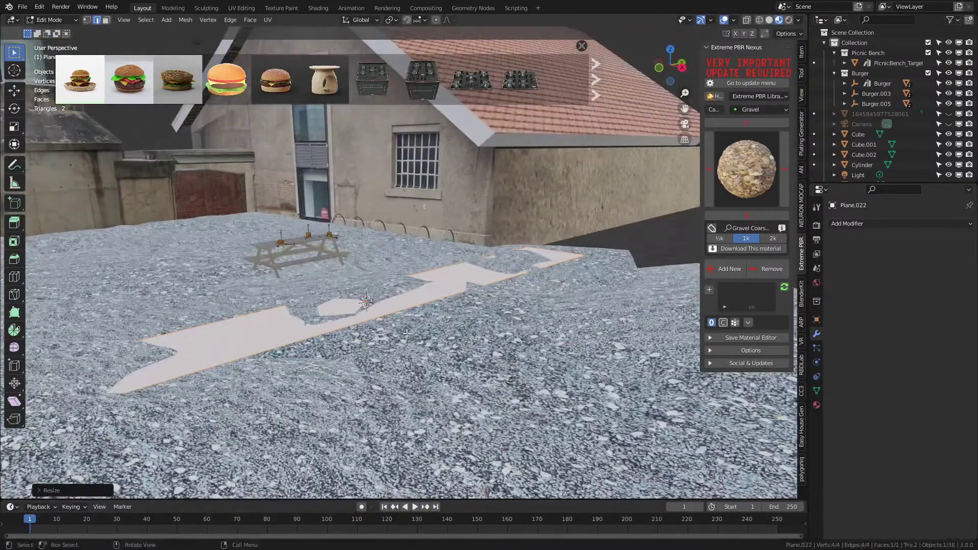
Step: Extrude the new strip's two long edges down along Z by about 0.16 m
key(Tab)
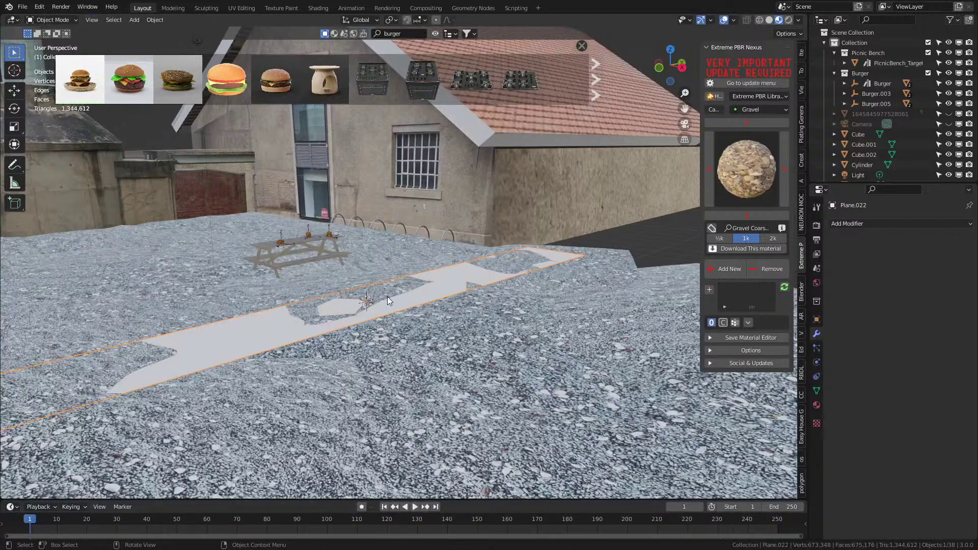
key(Tab)
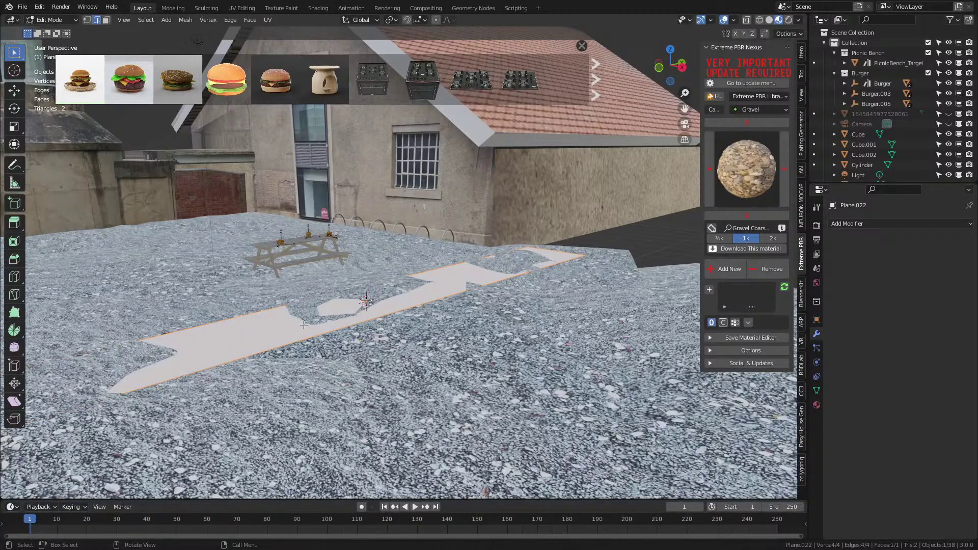
click(286, 307)
shift+click(352, 327)
key(e)
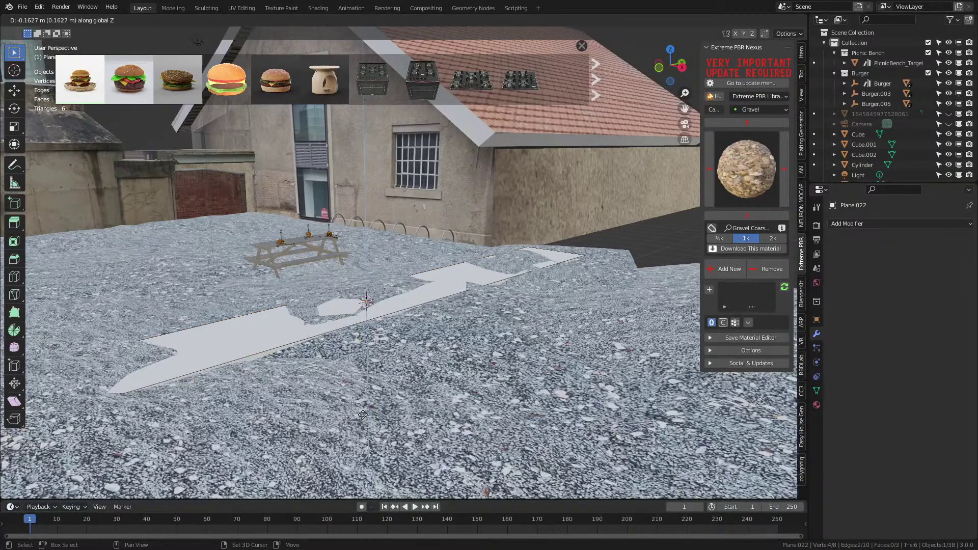
click(362, 415)
Step: Leave mesh editing and raise the path strip along Z by about 0.06 m
middle_drag(363, 415, 402, 378)
key(Tab)
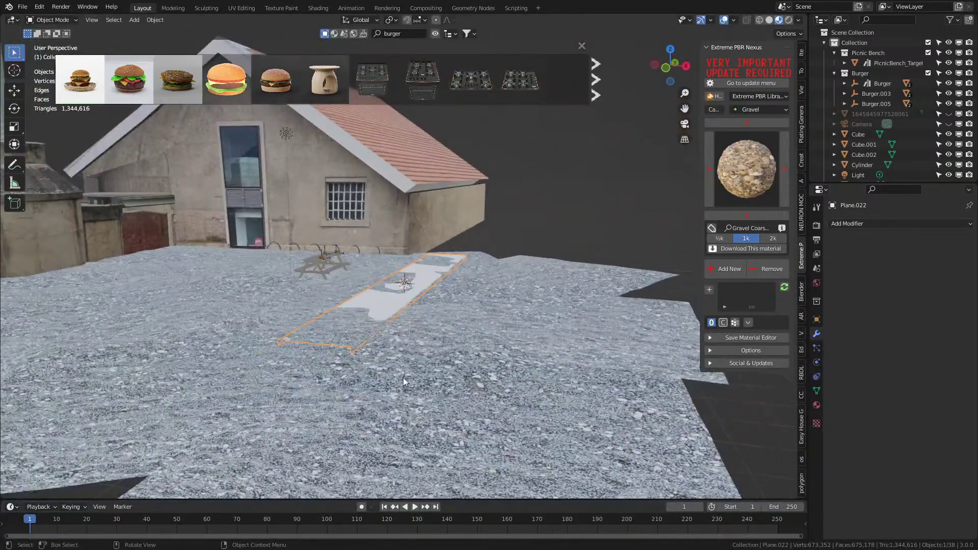
key(g)
key(z)
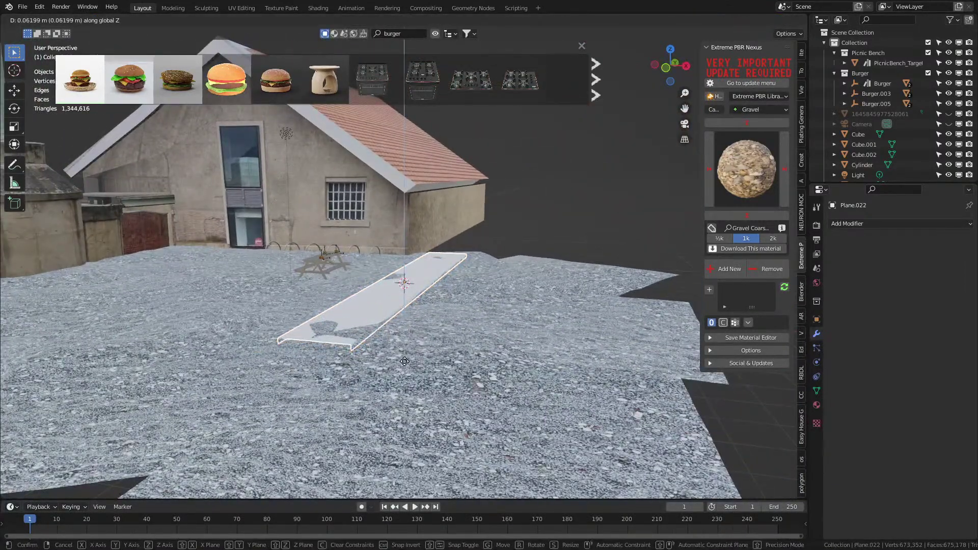
click(423, 360)
key(Tab)
middle_drag(423, 360, 400, 296)
scroll(399, 296, up, 2)
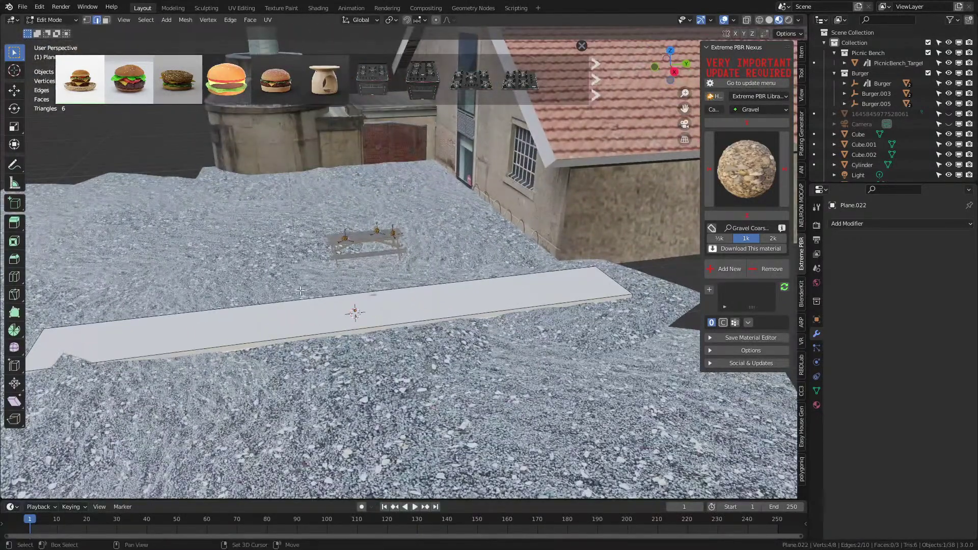
key(alt+q)
scroll(489, 268, up, 3)
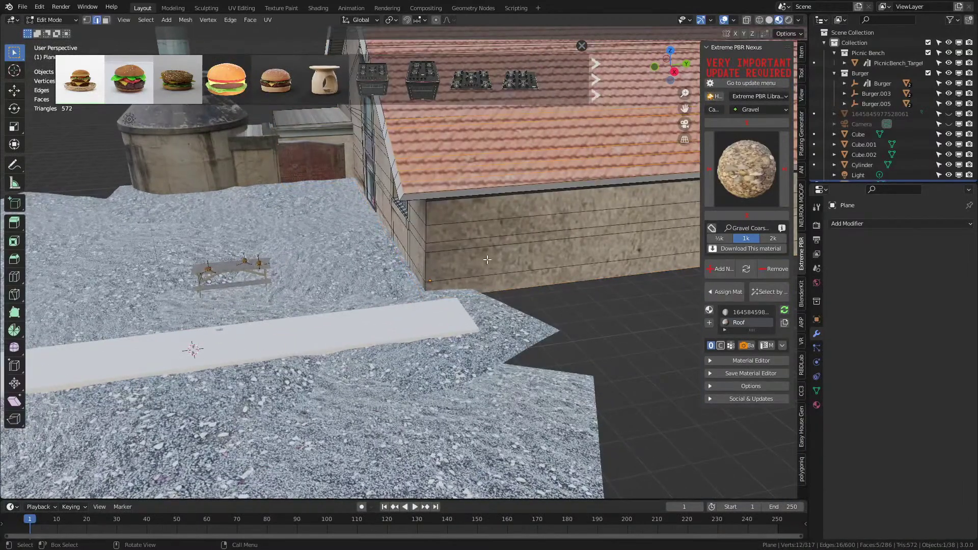
middle_drag(656, 270, 426, 384)
key(Tab)
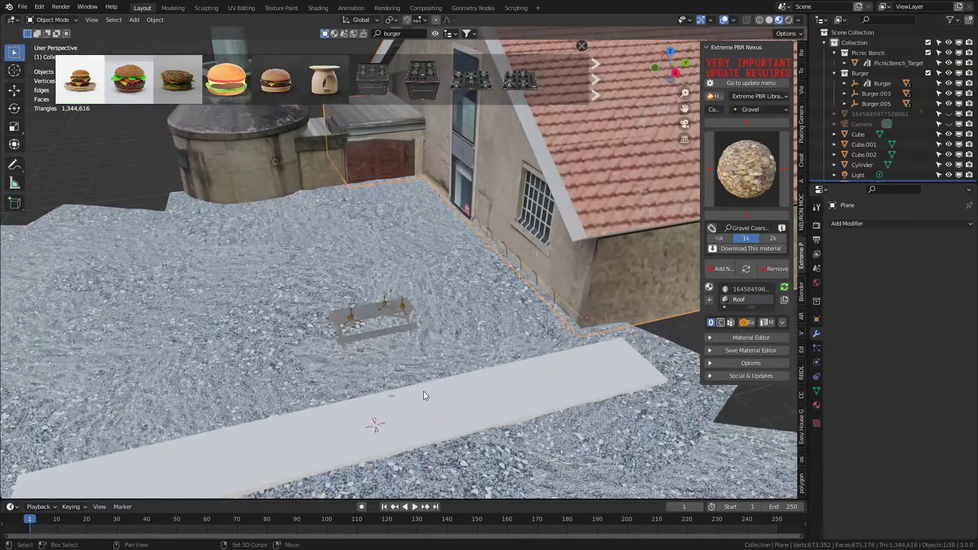
Step: Select the gravel patch beneath the middle of the path strip and raise it along Z by about 0.04 m
click(362, 384)
middle_drag(362, 384, 522, 328)
scroll(381, 360, up, 3)
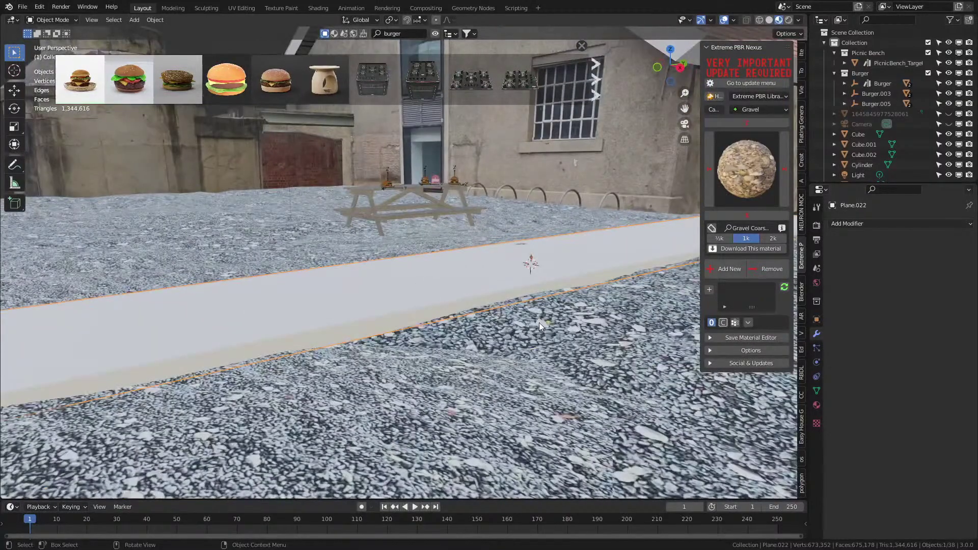
click(546, 331)
key(g)
key(z)
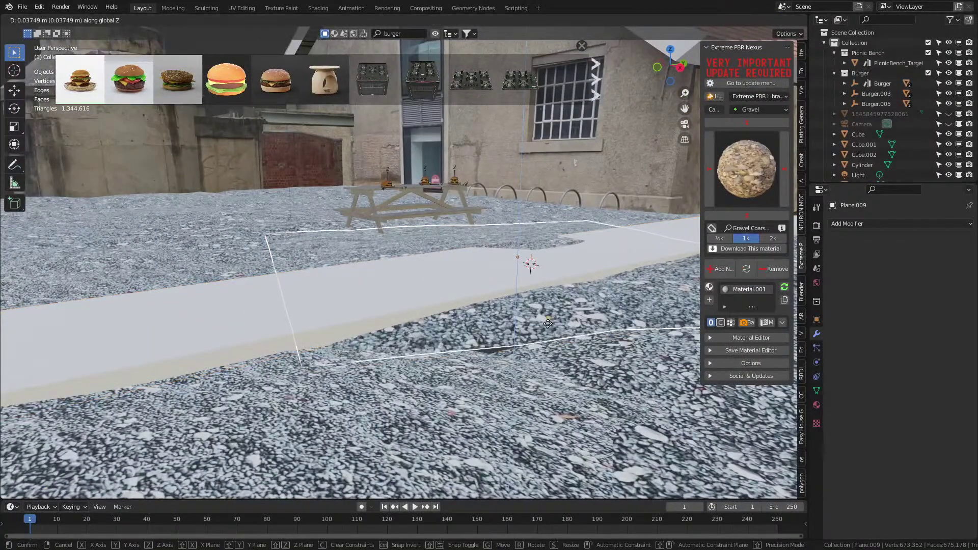
click(550, 328)
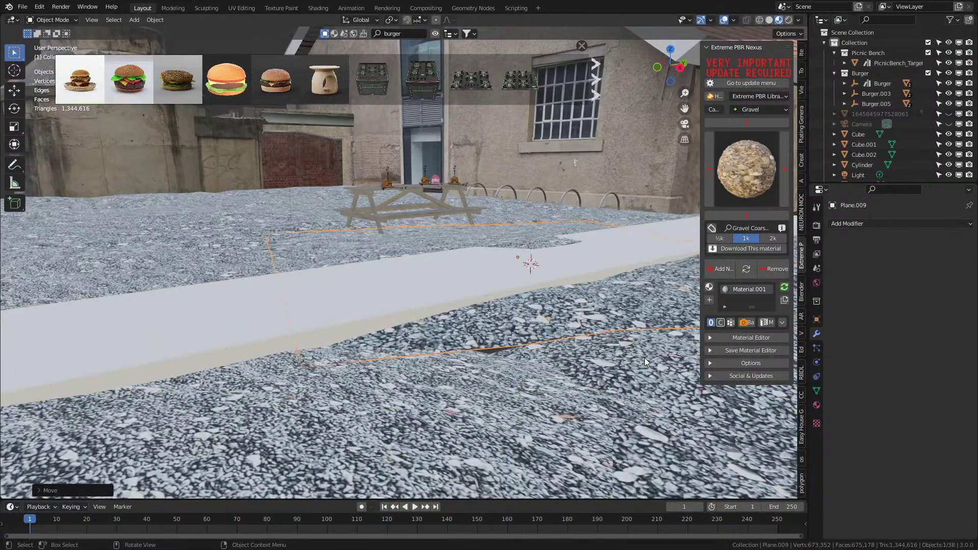
Step: Rotate the raised gravel patch about Z and shift it along Y beneath the path
key(r)
key(z)
click(661, 373)
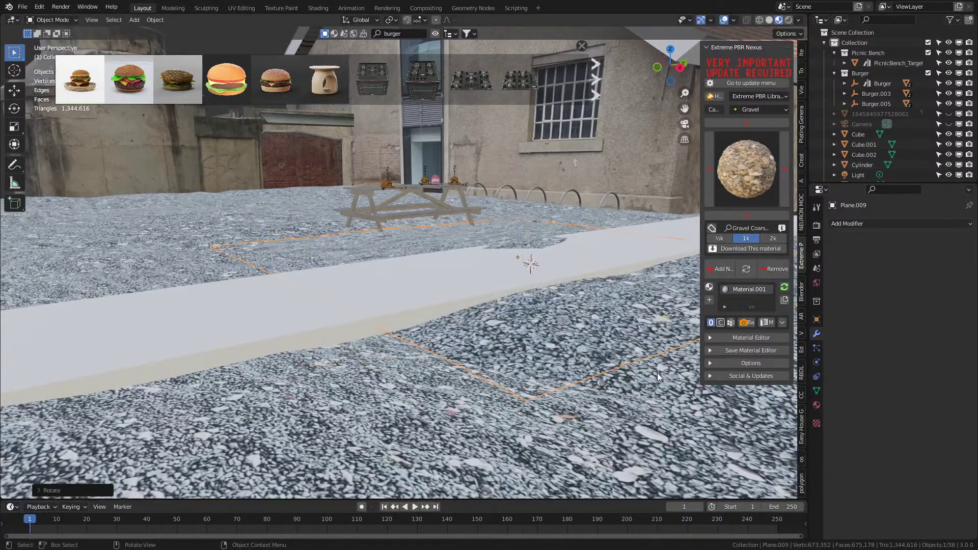
key(g)
key(y)
click(637, 366)
Step: Raise the rotated gravel patch along Z, scale it along Z, and raise it further by about 0.05 m
key(g)
key(z)
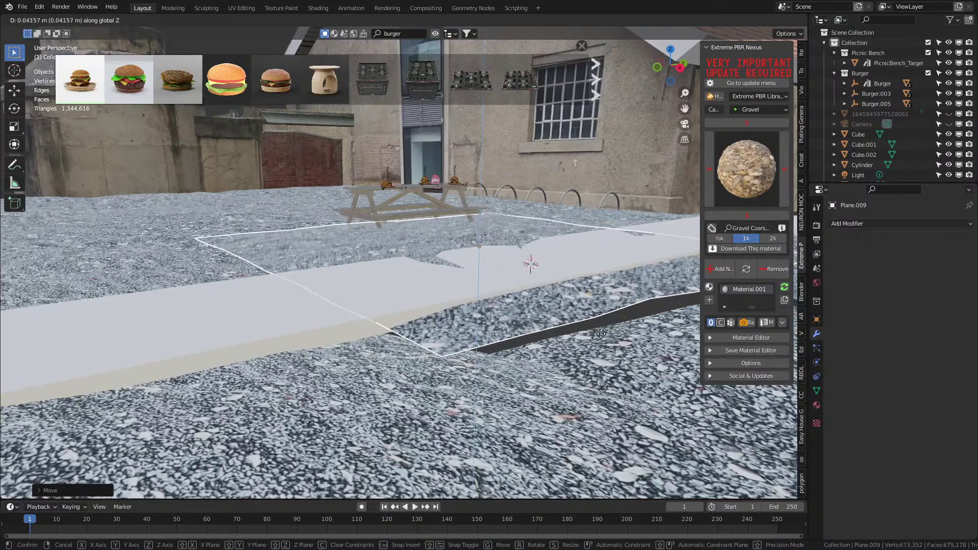
click(600, 342)
key(s)
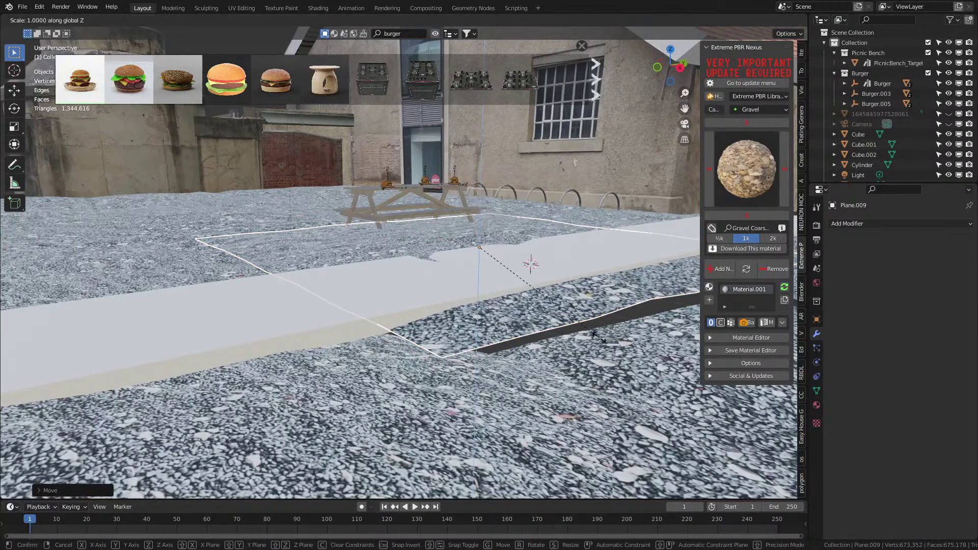
click(540, 293)
key(g)
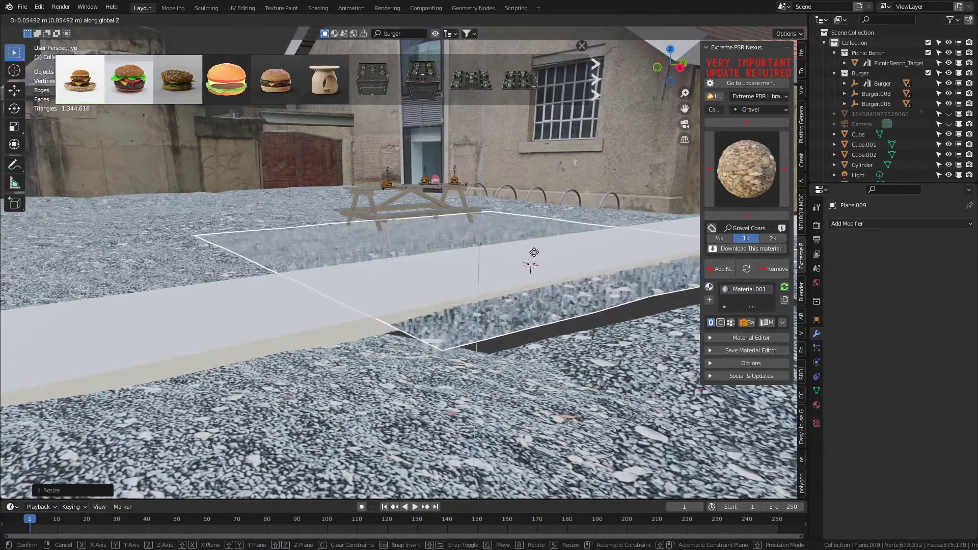
click(527, 256)
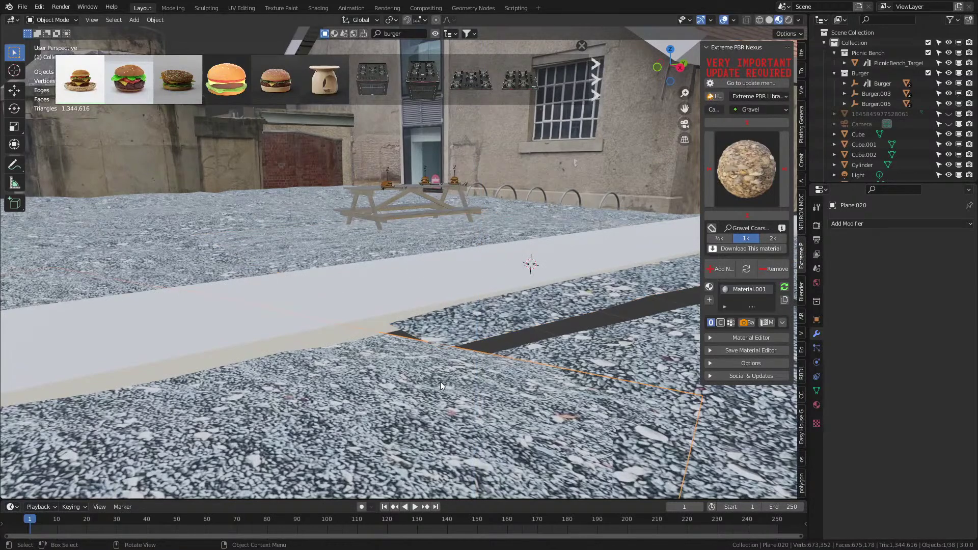
Step: Adjust the height of the neighbouring foreground gravel patch along Z and flatten it by scaling along Z
middle_drag(440, 381, 440, 377)
key(shift+d)
key(z)
click(441, 336)
key(s)
key(z)
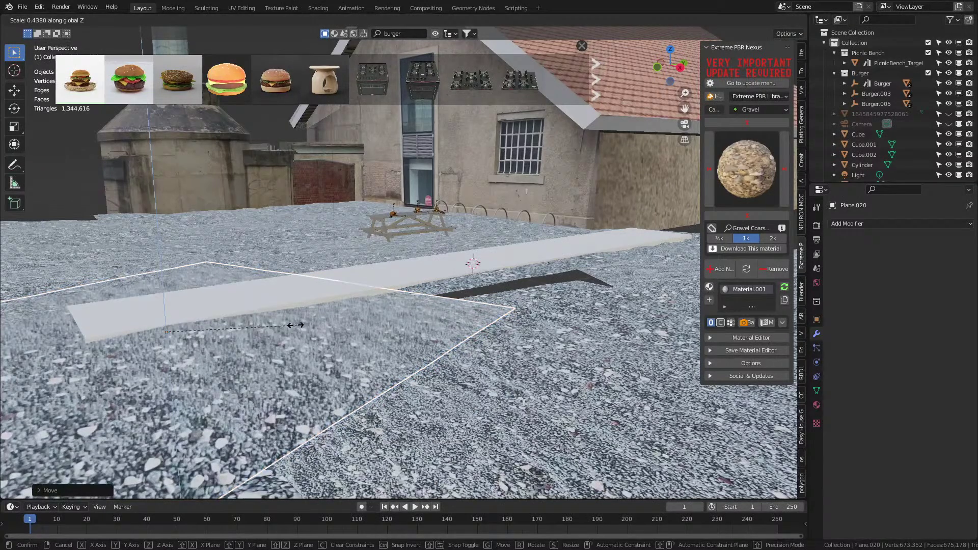
click(388, 332)
Step: Select the gravel patch bordering the dark gap in front of the path and reposition it in top view
middle_drag(438, 336, 442, 342)
click(458, 331)
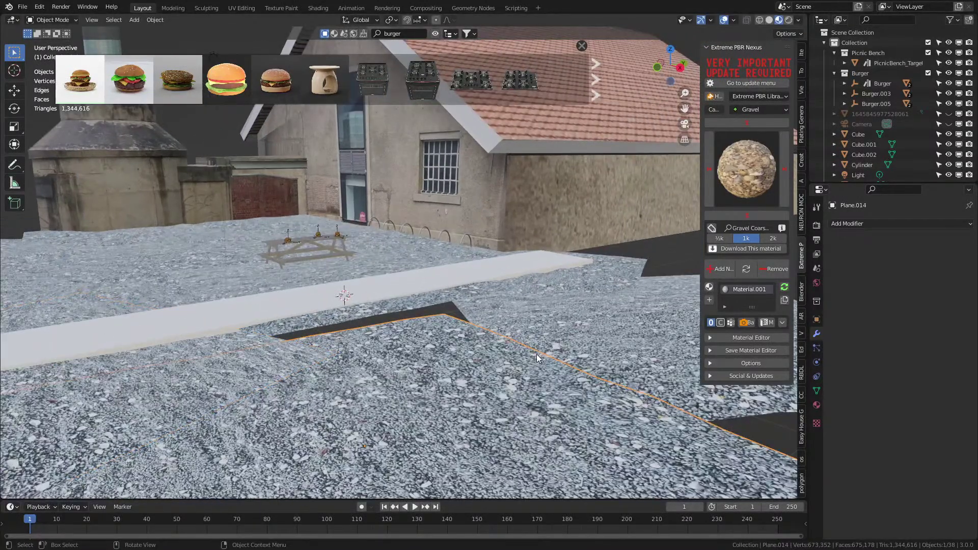
key(KP_7)
key(g)
click(610, 324)
Step: Adjust the gravel patch under the path's far end near the house corner by moving it along Z and scaling it
middle_drag(609, 324, 459, 356)
click(531, 336)
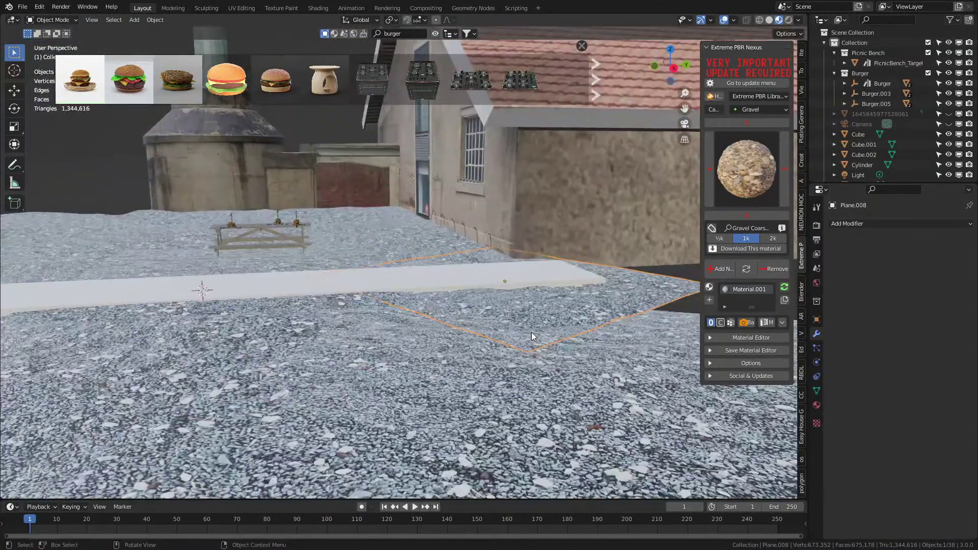
key(g)
key(z)
click(599, 384)
scroll(599, 384, up, 3)
key(s)
click(584, 326)
key(g)
key(z)
click(580, 218)
Step: Save the scene file with the adjusted gravel ground
scroll(560, 331, down, 3)
middle_drag(560, 331, 562, 399)
scroll(563, 399, down, 2)
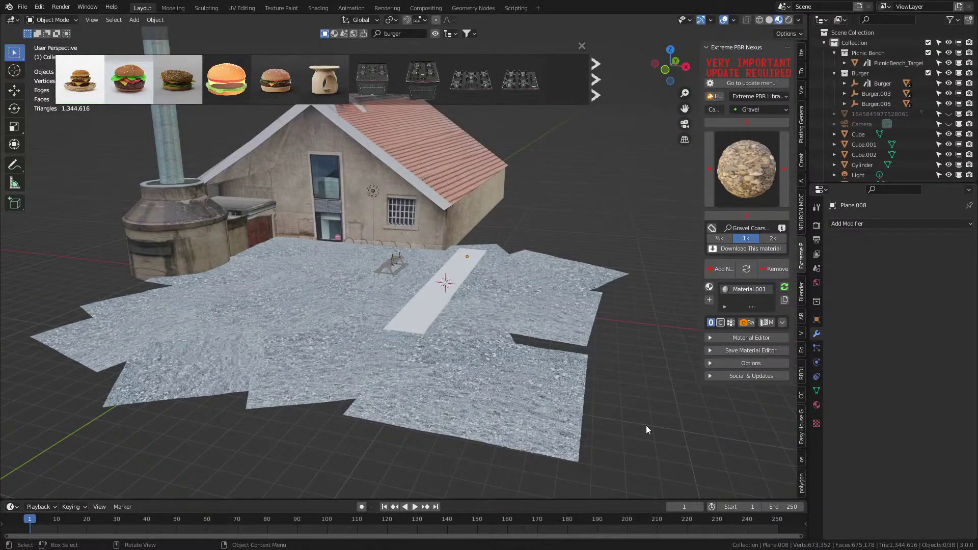
key(ctrl+s)
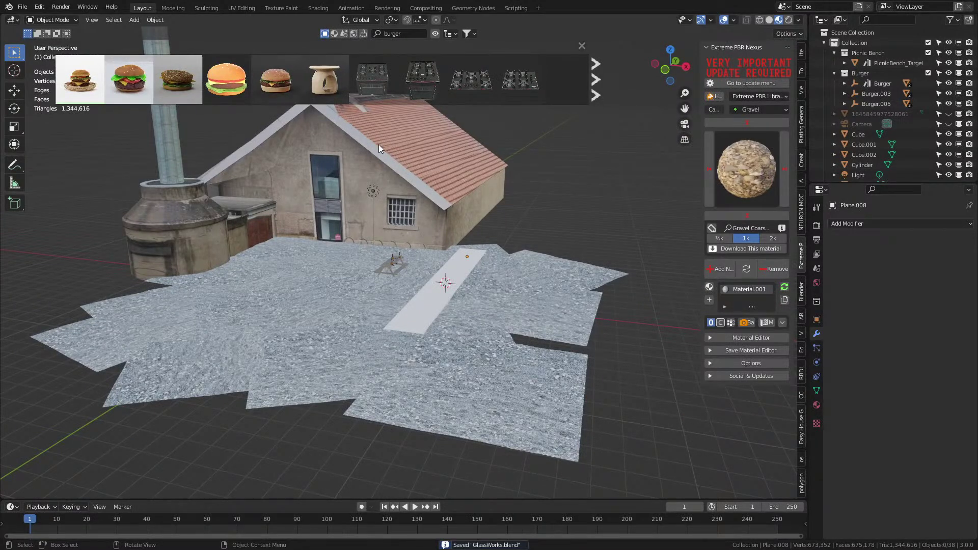
Step: Open the World shader in the Shading workspace and add an Environment Texture node
click(317, 8)
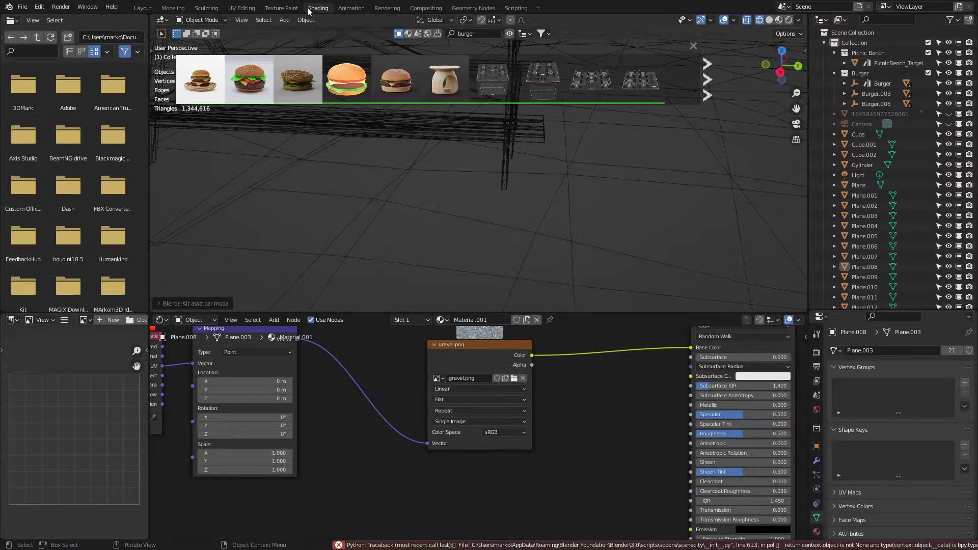
click(199, 320)
click(214, 344)
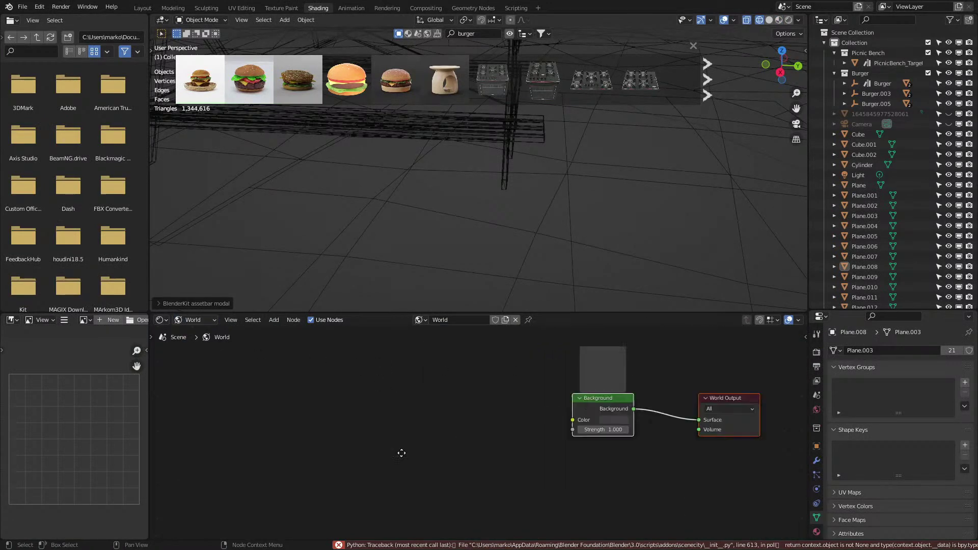
key(Home)
key(shift+a)
click(381, 411)
text(en)
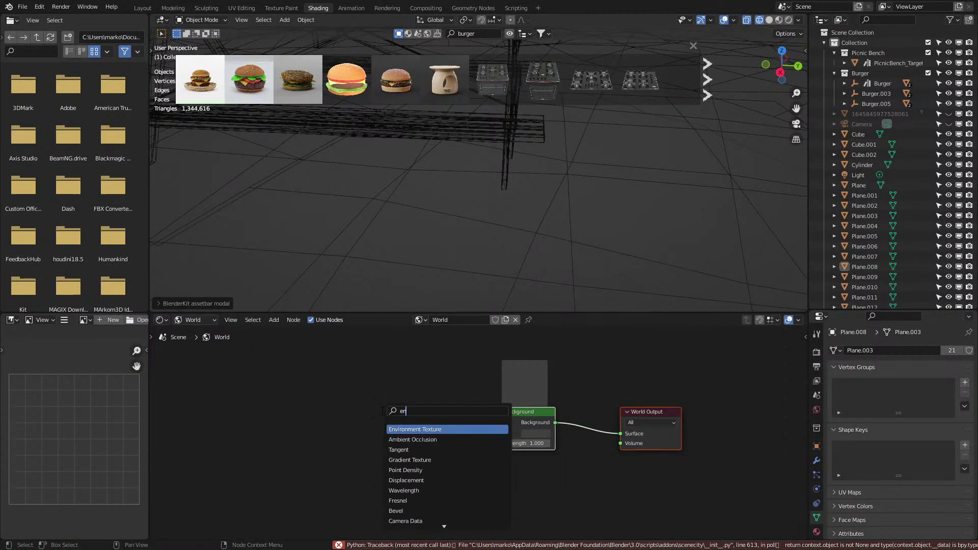
key(Return)
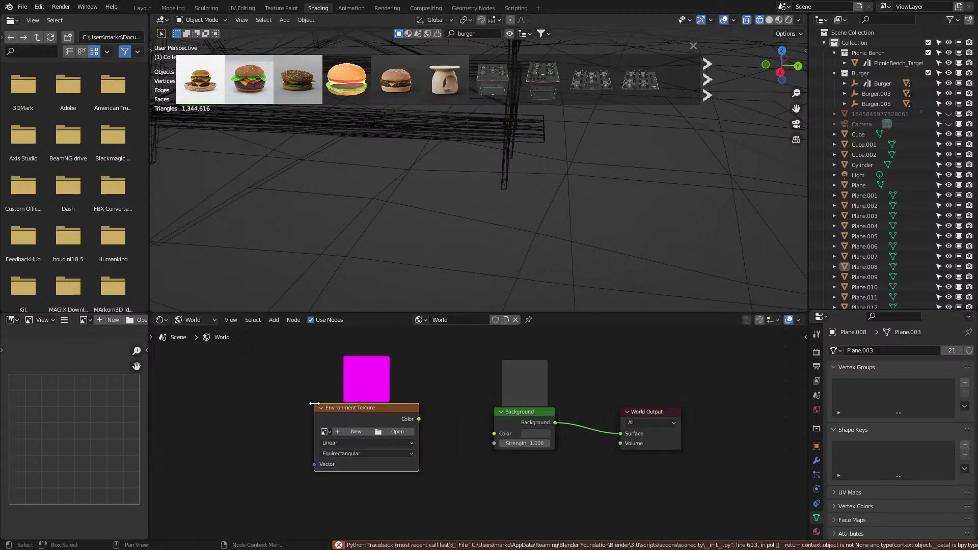
Step: Browse for the environment image in C:\Program Files\Blender Foundation\Blender 3.0\3.0\datafiles\studiolights\world
click(398, 432)
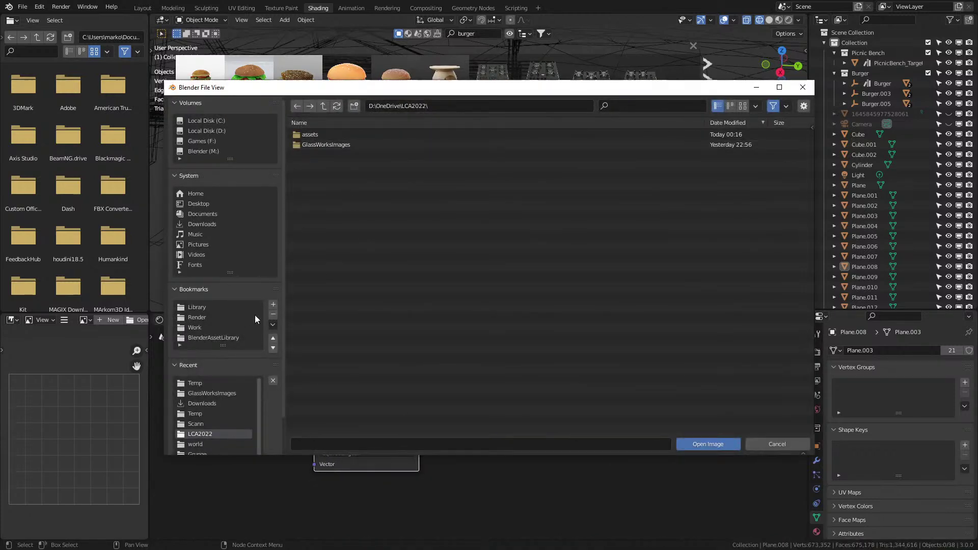
click(206, 120)
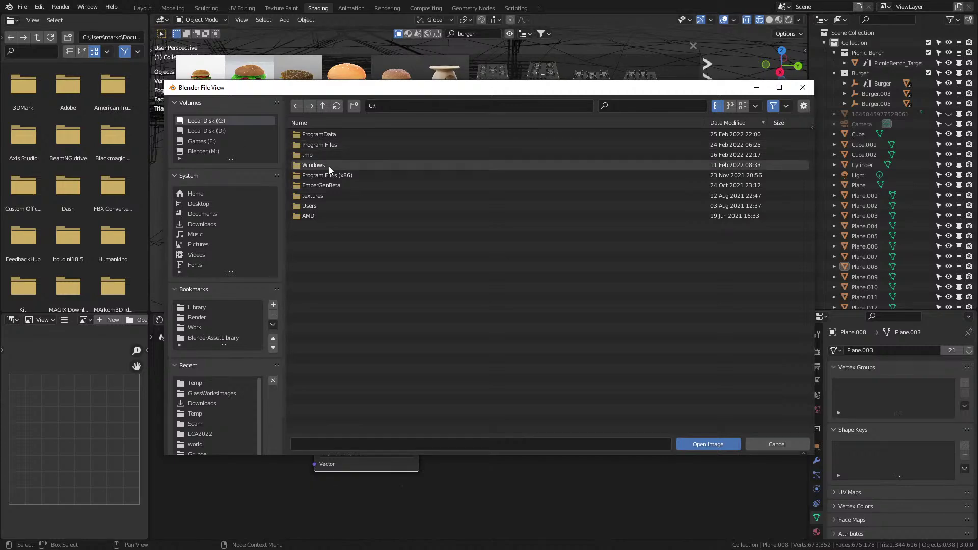
double_click(324, 143)
click(334, 123)
click(341, 186)
double_click(341, 187)
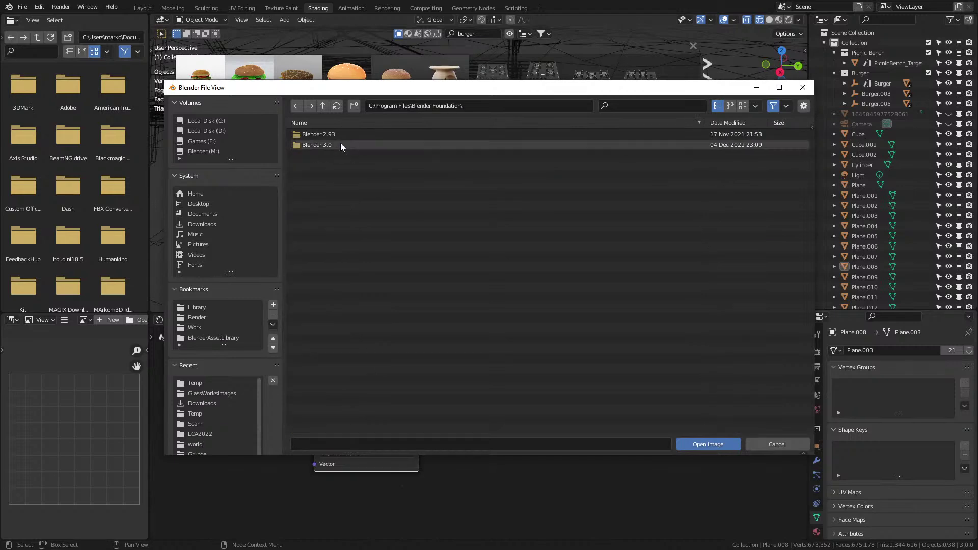
double_click(339, 144)
double_click(340, 133)
double_click(340, 134)
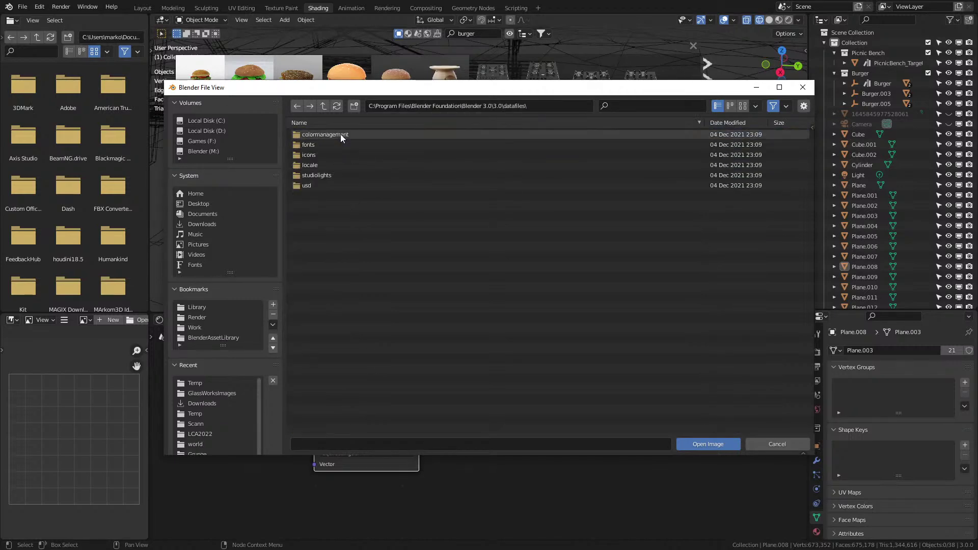
double_click(340, 172)
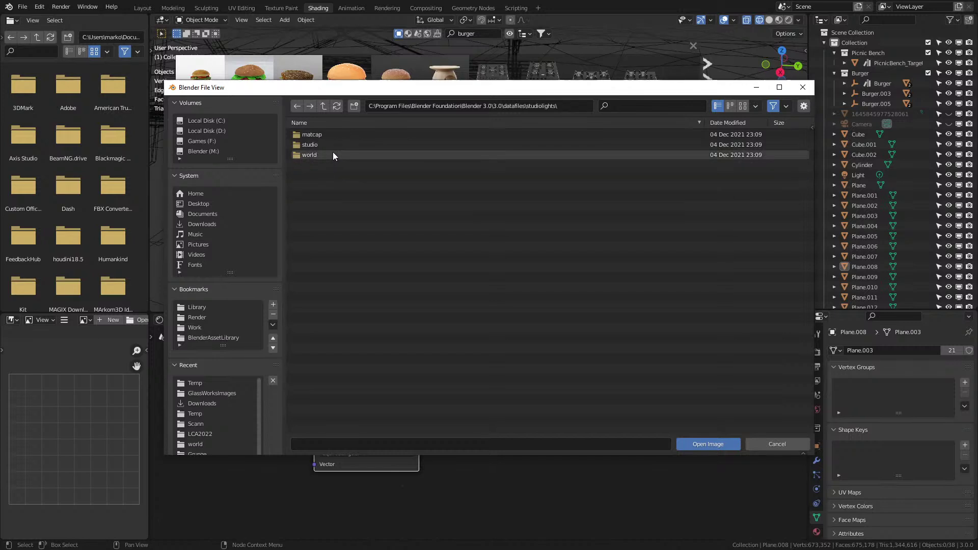
double_click(334, 155)
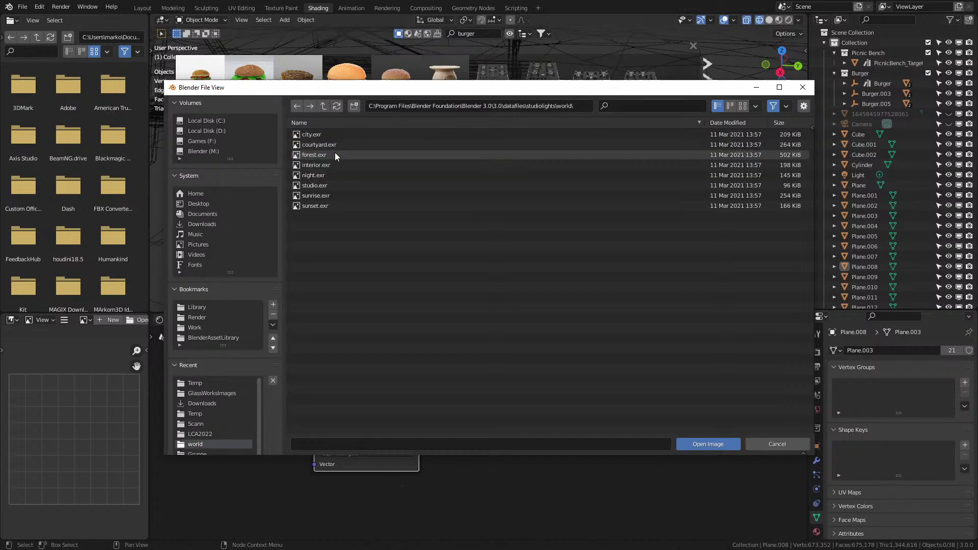
Step: Load city.exr and connect its Color output to the Background node's Color input
double_click(322, 134)
drag(419, 419, 493, 433)
drag(333, 410, 249, 409)
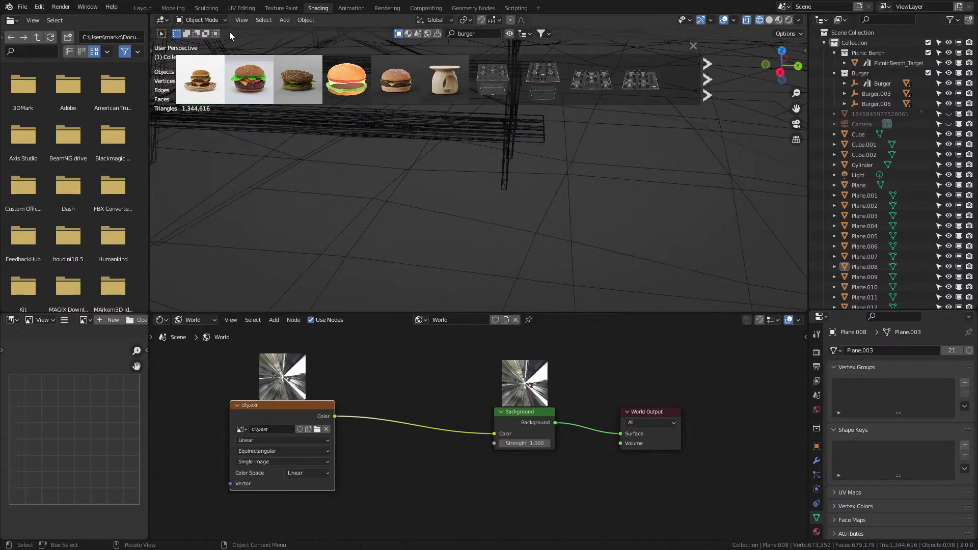
Step: Preview the picnic bench and house in rendered shading in the Layout workspace, and save the file
click(136, 9)
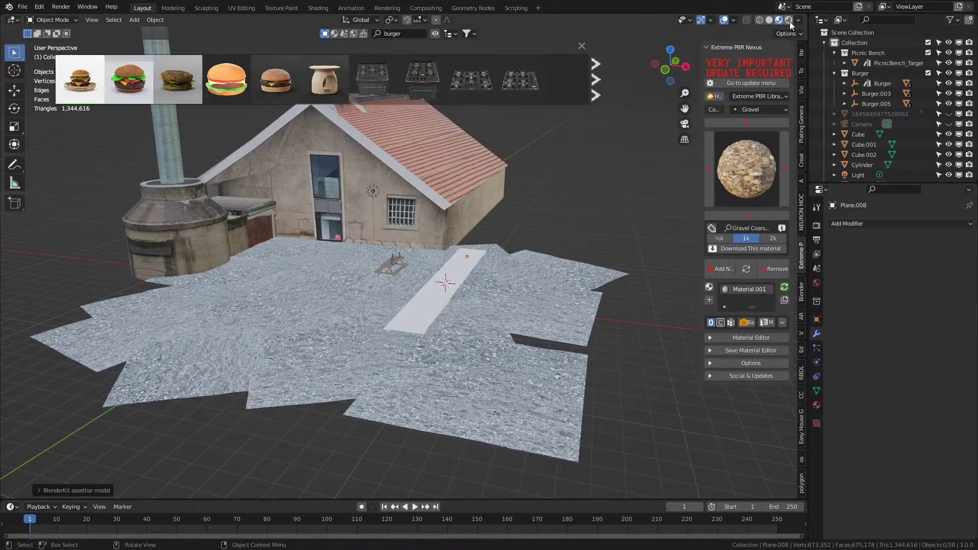
click(789, 21)
mouse_move(565, 230)
middle_down()
mouse_move(472, 232)
mouse_move(504, 292)
mouse_move(566, 283)
middle_up()
scroll(433, 250, up, 4)
scroll(432, 251, up, 4)
click(404, 261)
middle_drag(404, 260, 442, 305)
scroll(442, 304, up, 3)
key(ctrl+s)
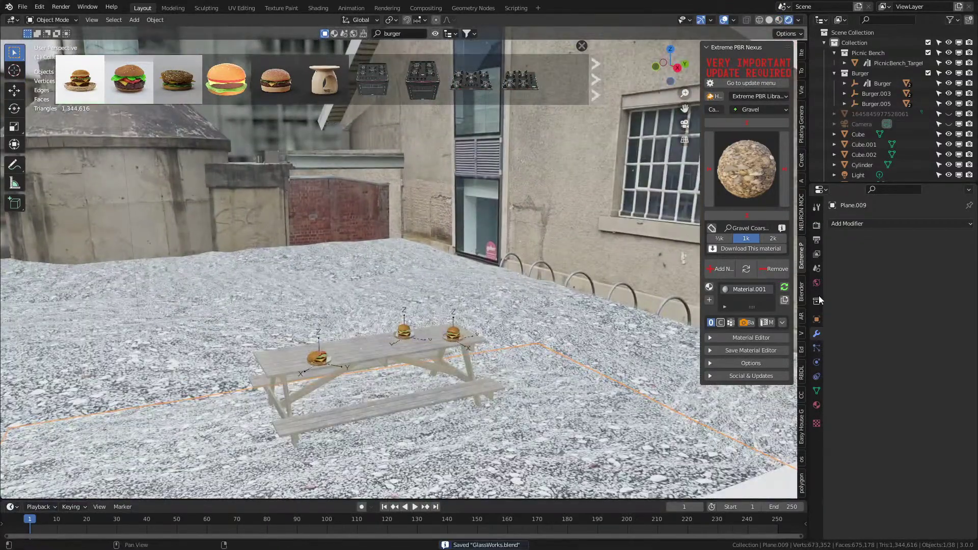
Step: Switch the render engine to Cycles, check the picnic bench in the rendered view, and select the house
click(817, 227)
click(897, 224)
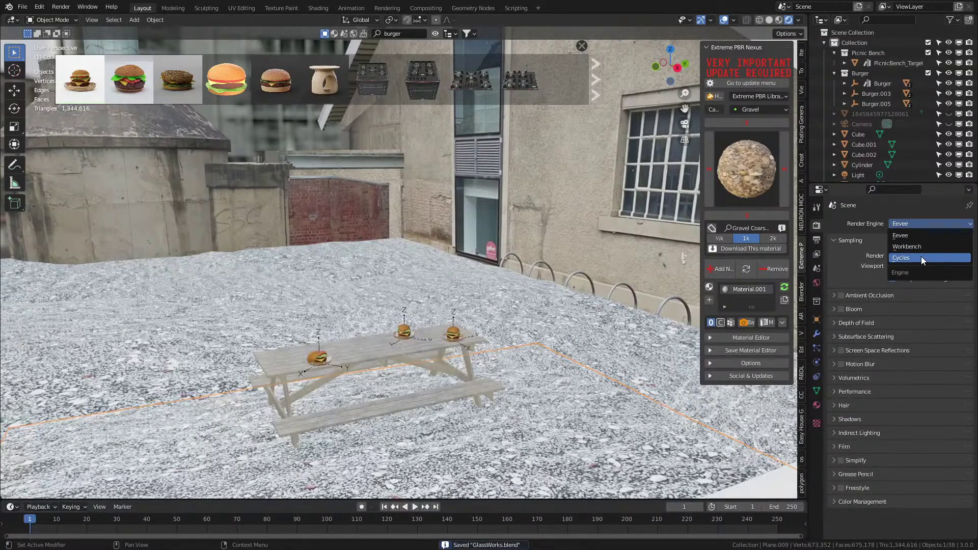
click(908, 257)
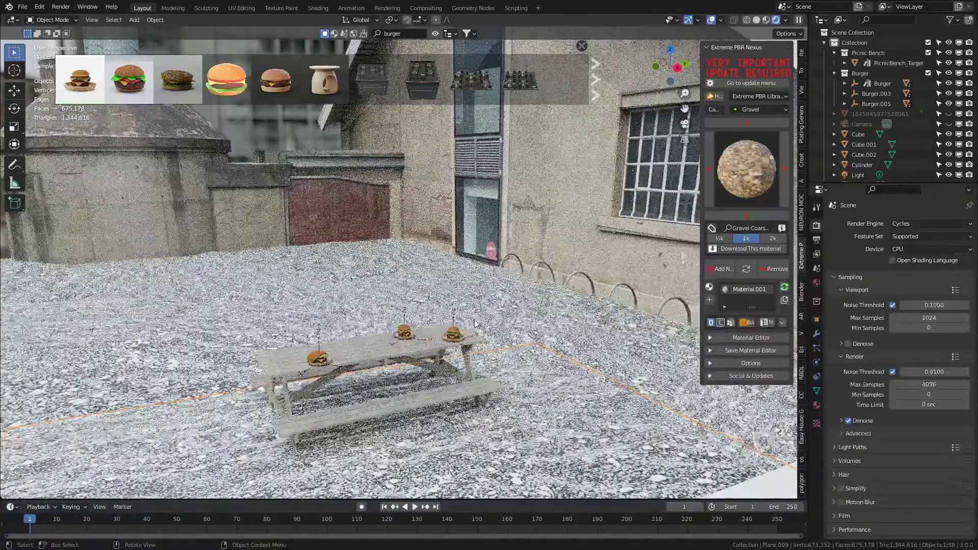
mouse_move(480, 311)
middle_down()
mouse_move(491, 297)
mouse_move(478, 313)
mouse_move(482, 296)
middle_up()
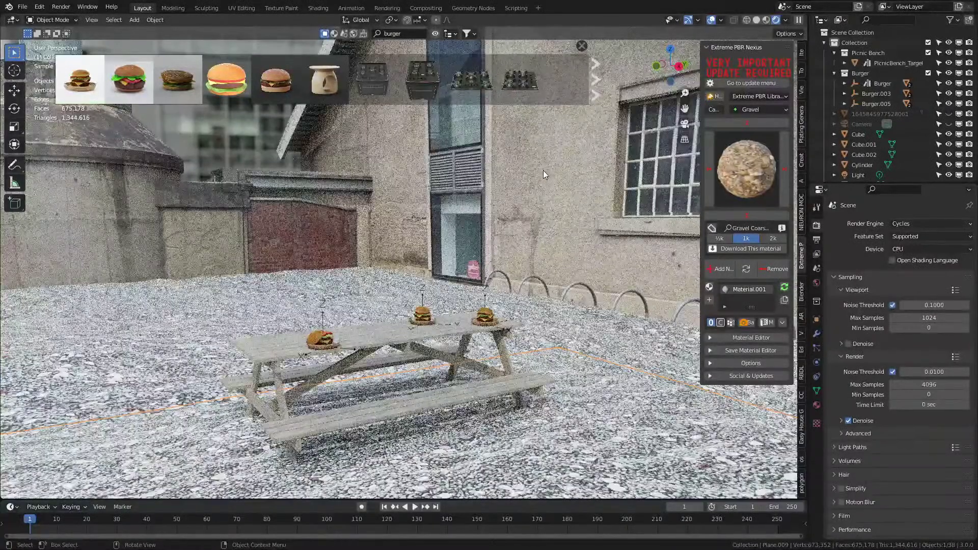
click(595, 275)
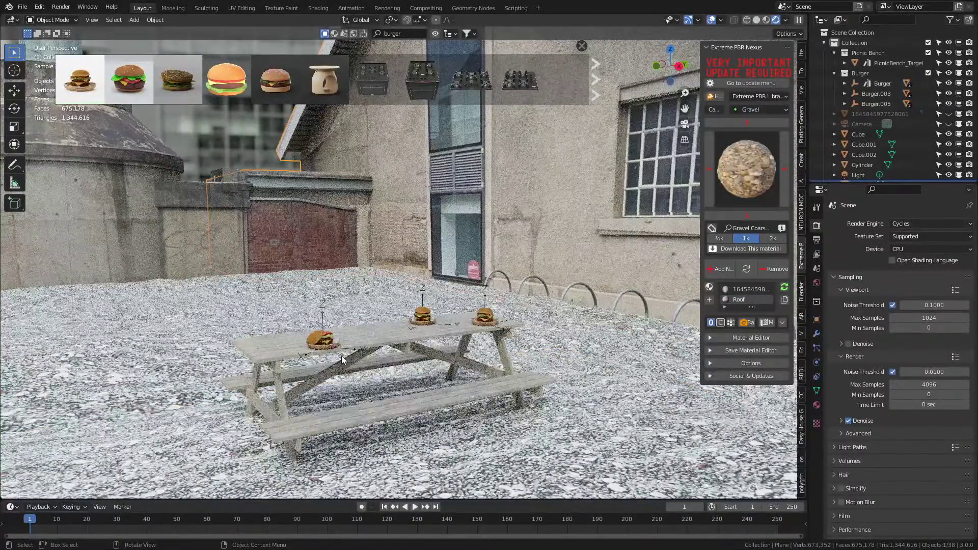
Step: Set the maximum samples to 128 for the render and 64 for the viewport, and enable viewport denoising
middle_drag(275, 299, 296, 283)
click(929, 384)
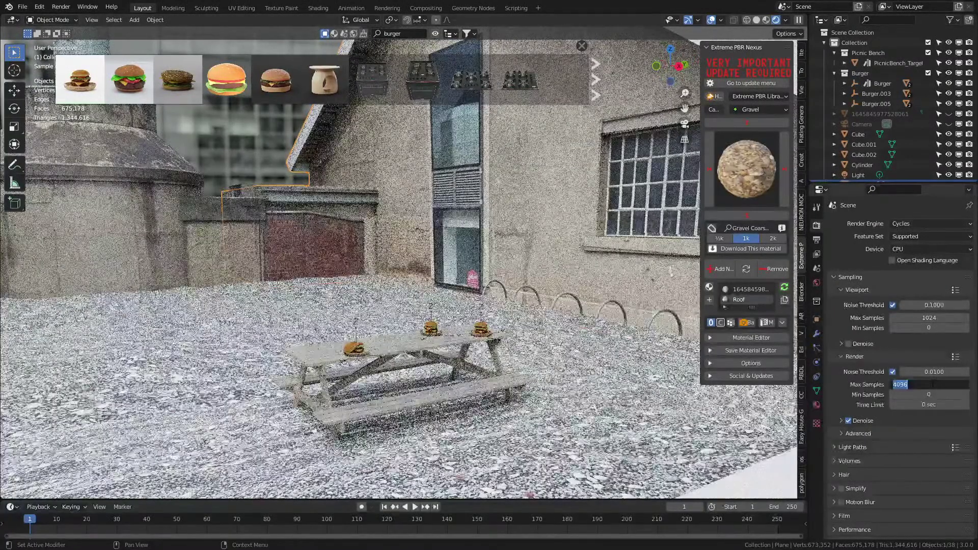
text(128)
key(Return)
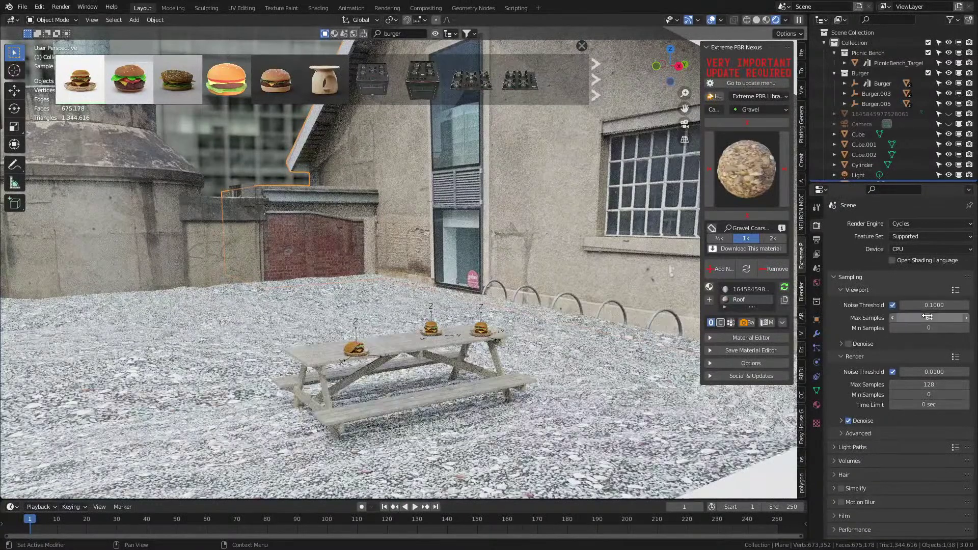
click(857, 345)
click(848, 344)
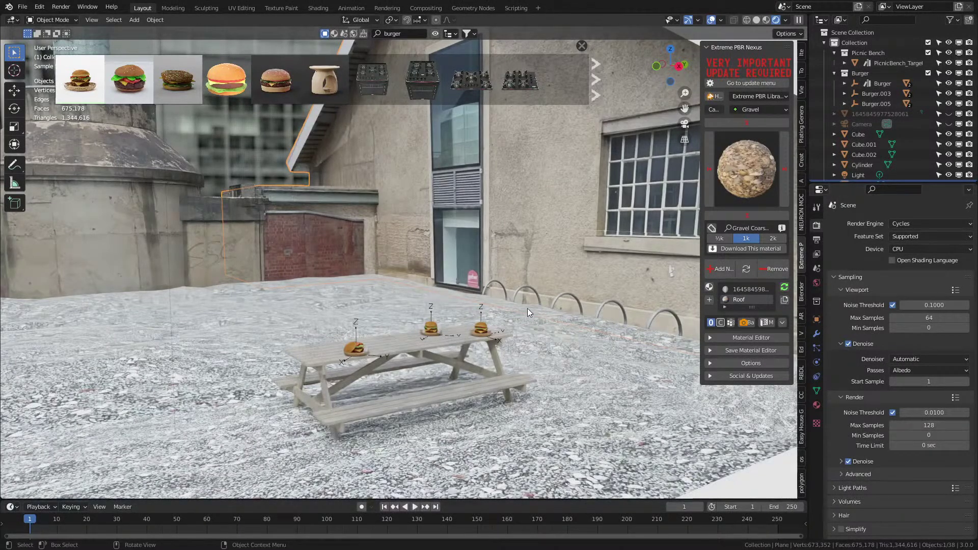
Step: Check the existing camera framing, and examine the layout of bench, house and tower from above
scroll(521, 313, down, 3)
middle_drag(522, 313, 575, 317)
scroll(545, 323, up, 4)
scroll(554, 323, up, 2)
key(shift+a)
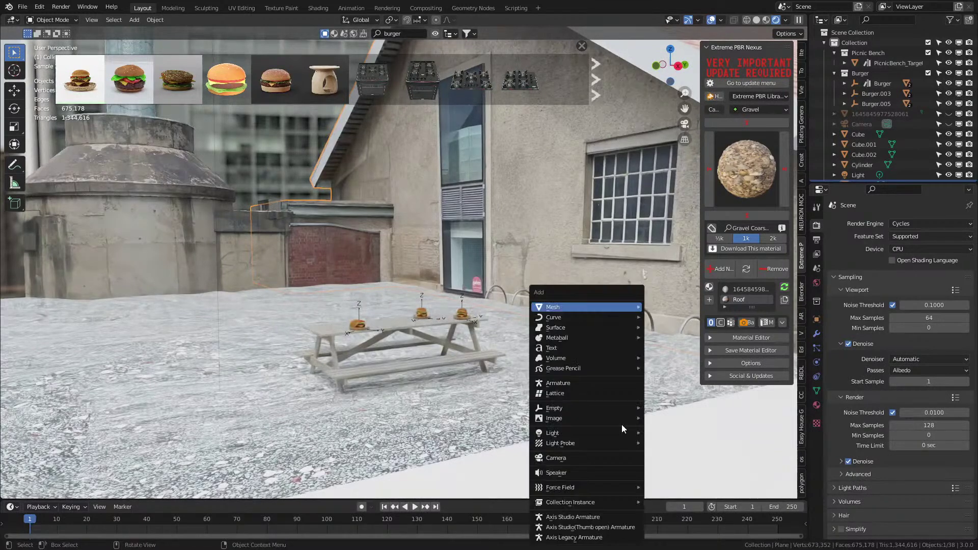
key(KP_0)
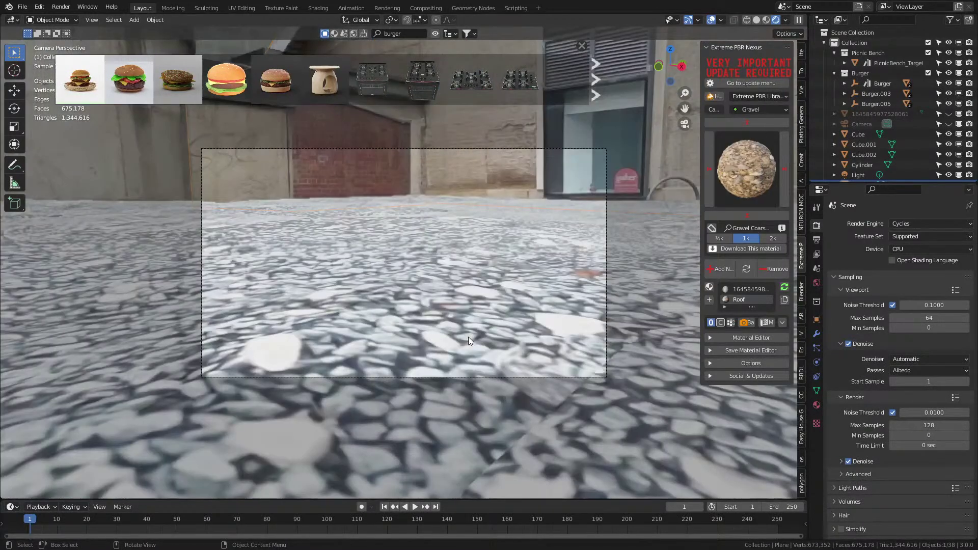
key(KP_7)
scroll(395, 347, up, 5)
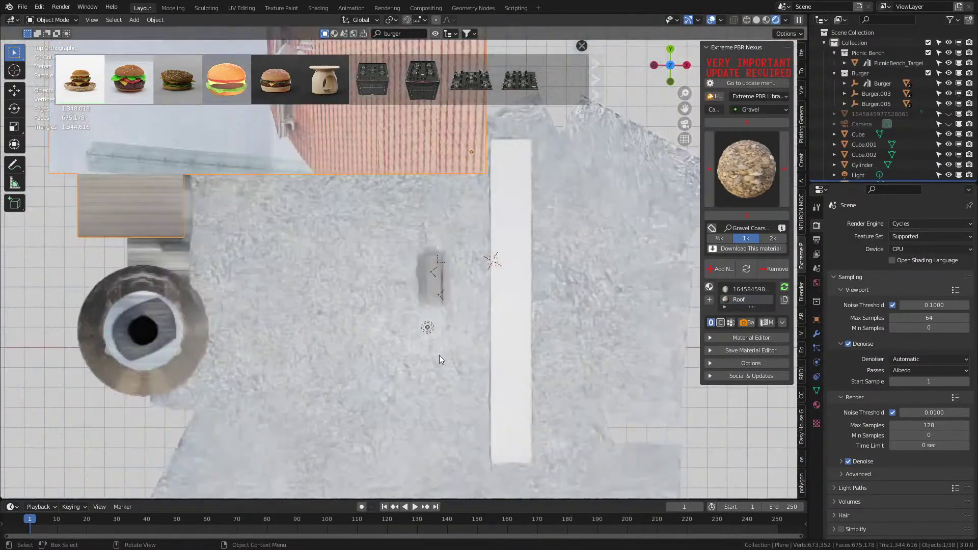
shift+middle_drag(544, 344, 509, 304)
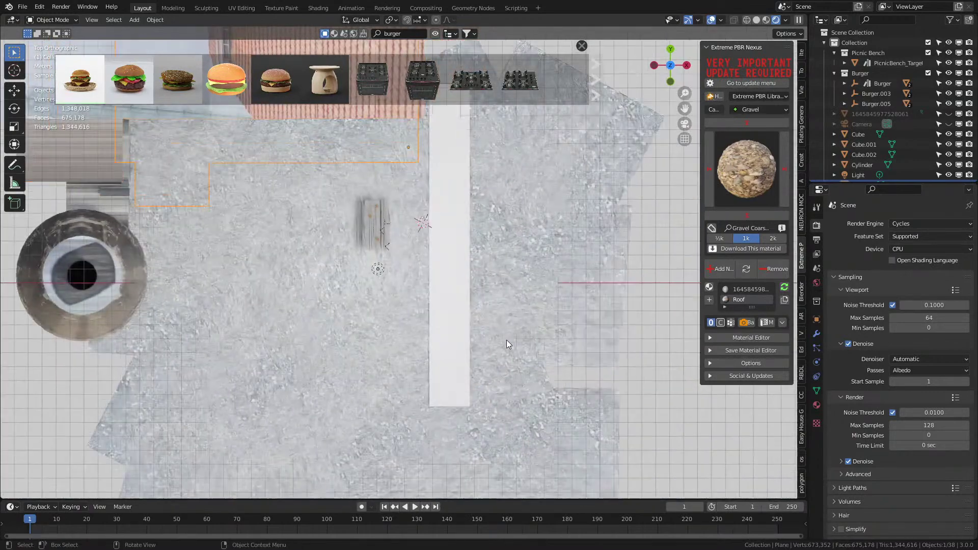
key(z)
click(436, 344)
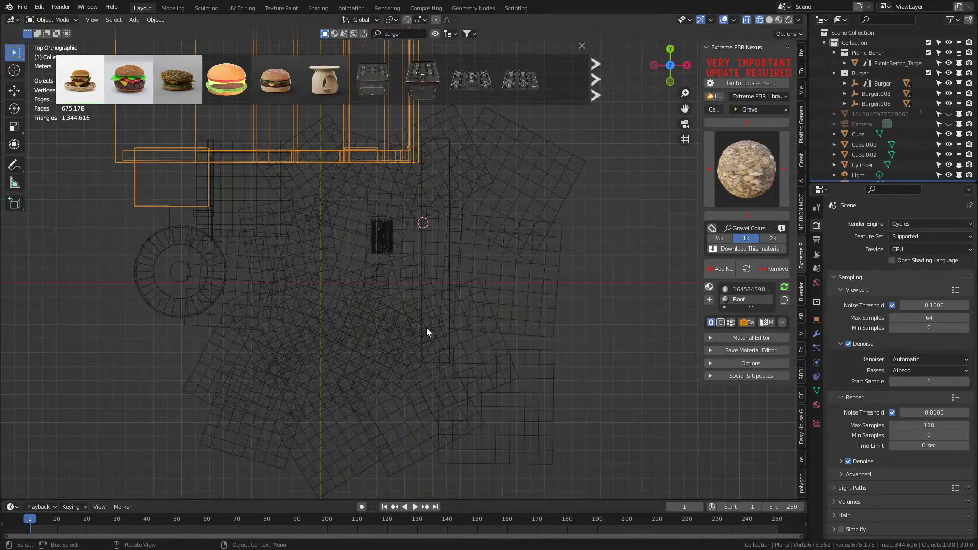
middle_drag(427, 326, 298, 212)
click(301, 209)
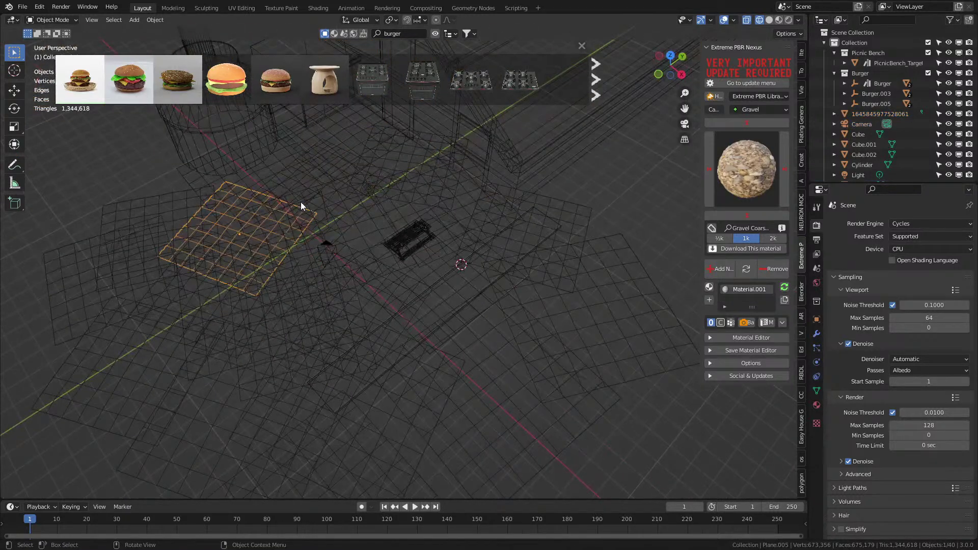
click(304, 203)
click(305, 202)
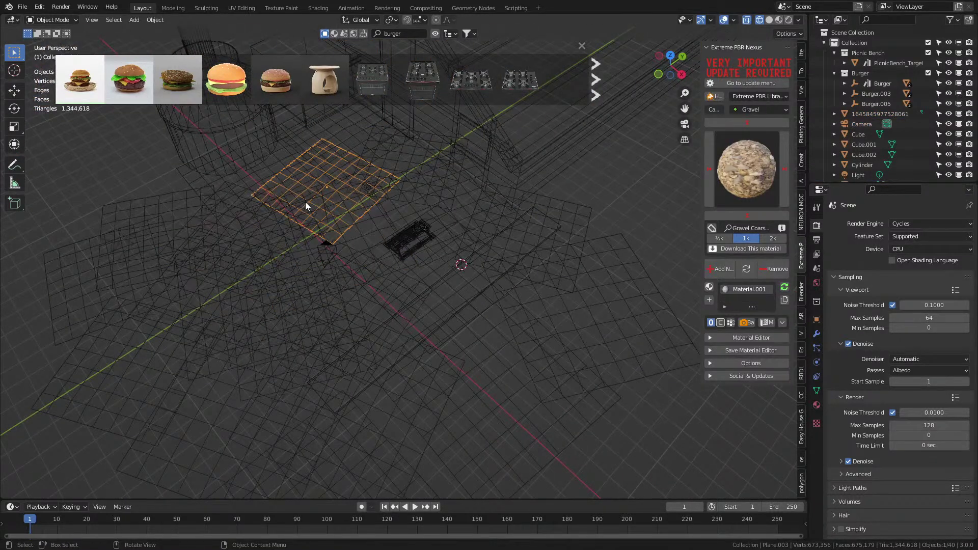
key(Delete)
Step: Clear the camera's location to the world origin, and rotate it about X and by 90 degrees about Z
click(324, 244)
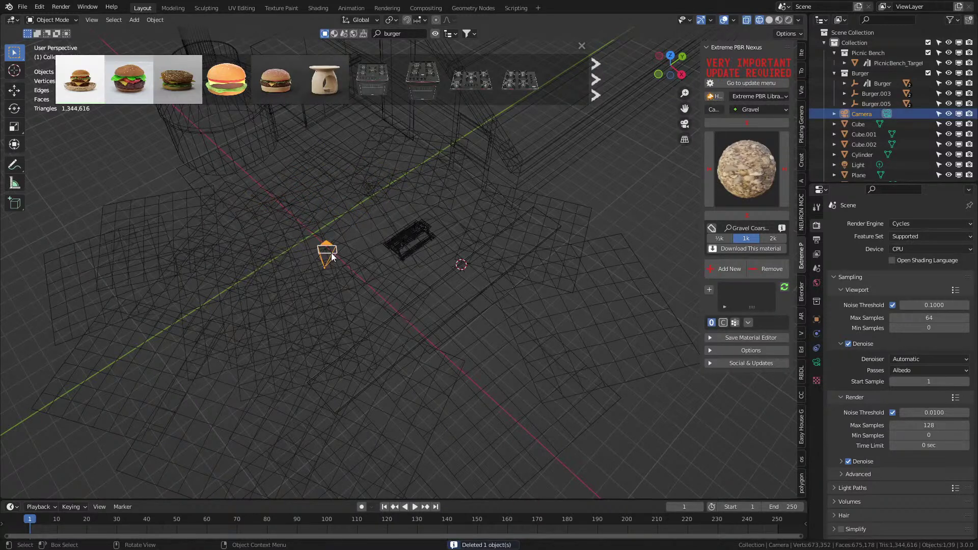
key(alt+g)
key(r)
key(x)
key(Return)
text(rz90)
key(Return)
Step: In top view, move the camera to the far side of the picnic bench from the tower and aim it at the tower
key(KP_7)
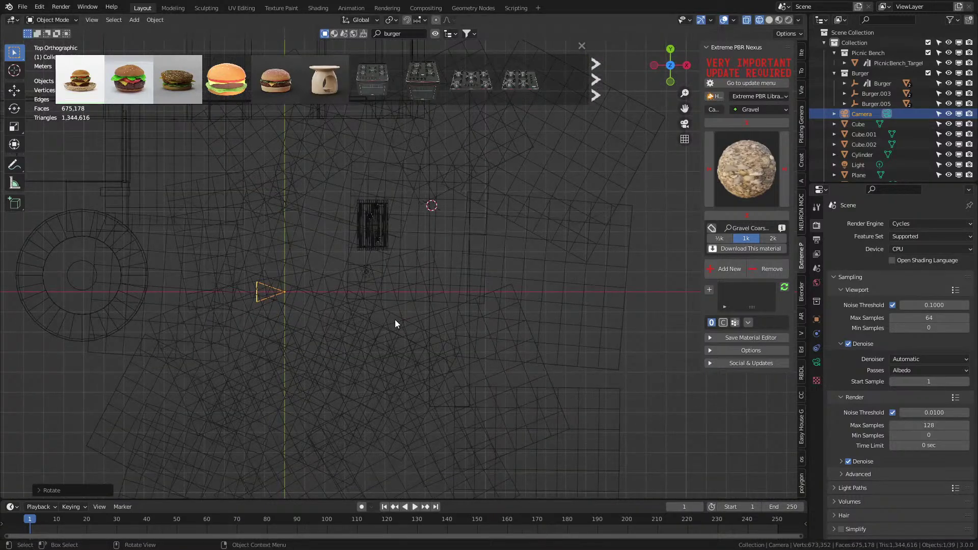
key(g)
click(585, 196)
key(r)
click(597, 176)
Step: In camera view, adjust the camera's height and position, and tilt it up about its local X to frame the tower behind the burgers
key(KP_0)
key(g)
key(z)
click(481, 484)
key(g)
click(598, 492)
key(r)
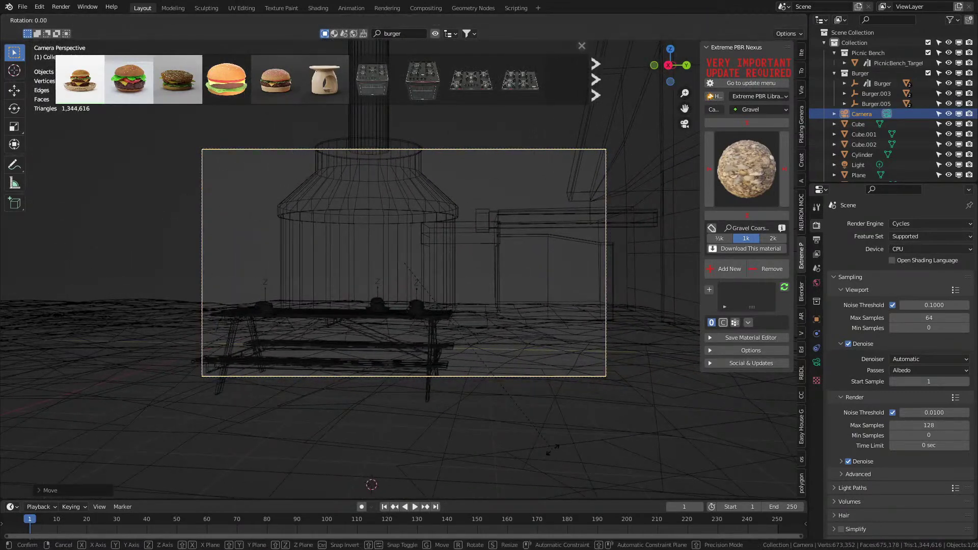
key(x)
key(x)
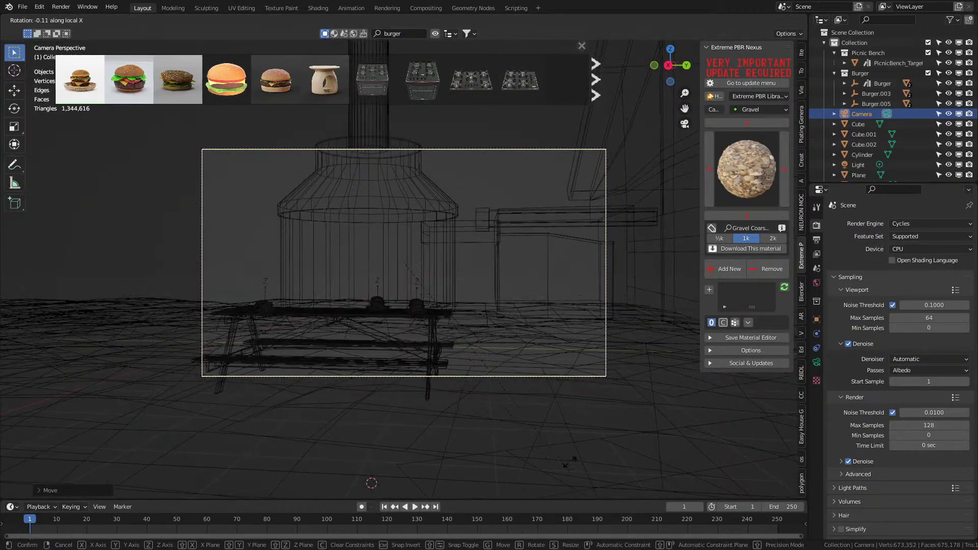
click(365, 322)
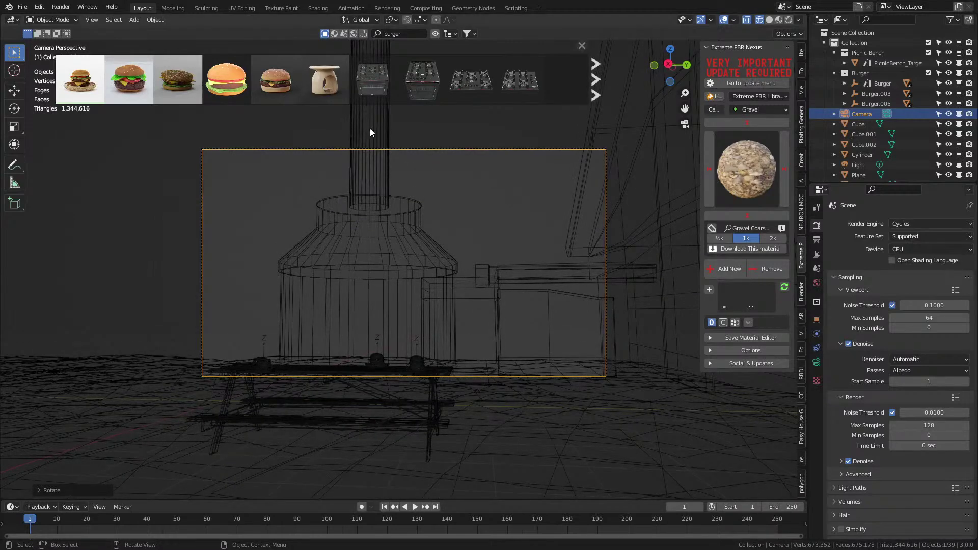
Step: Render the tower view, and open the reference photo 1645845976767457.jpg in a smaller window over the render
key(F12)
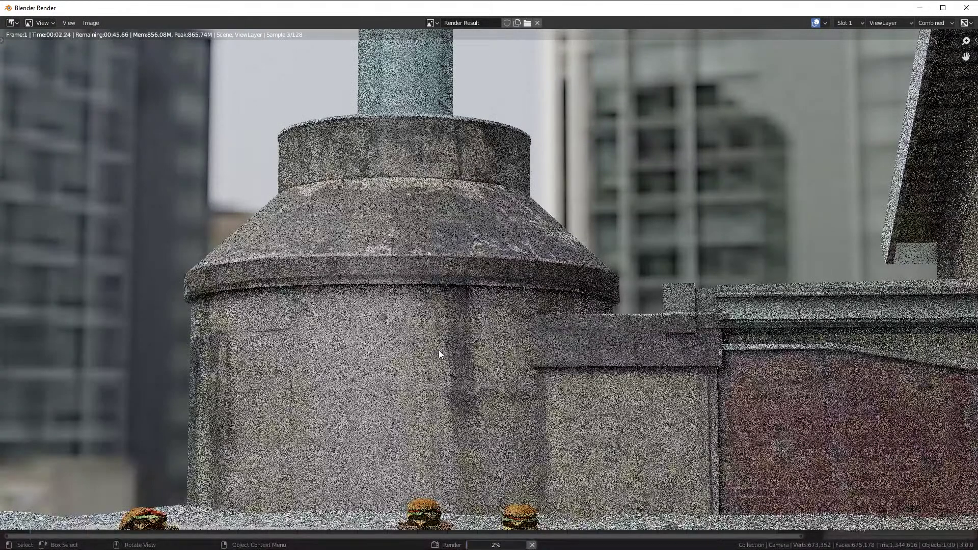
scroll(439, 350, down, 2)
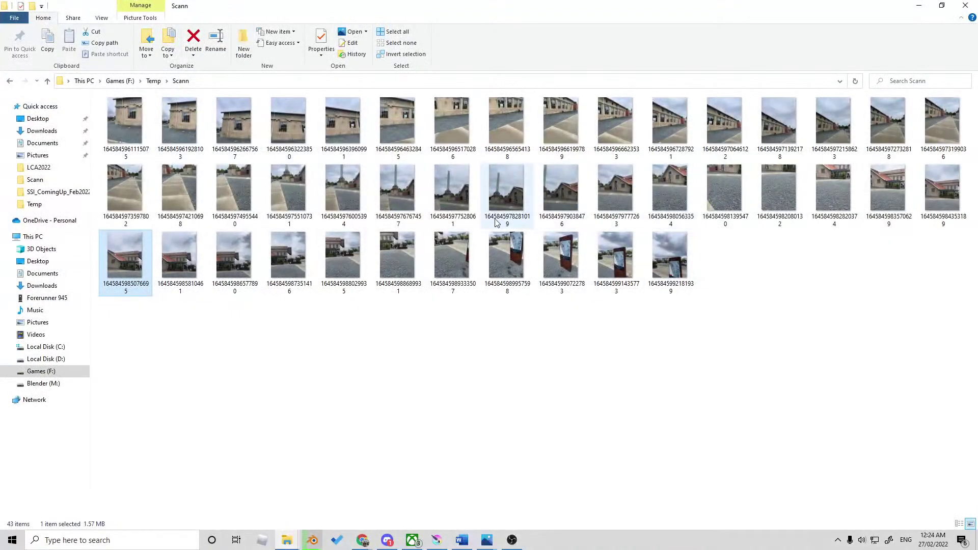
click(410, 209)
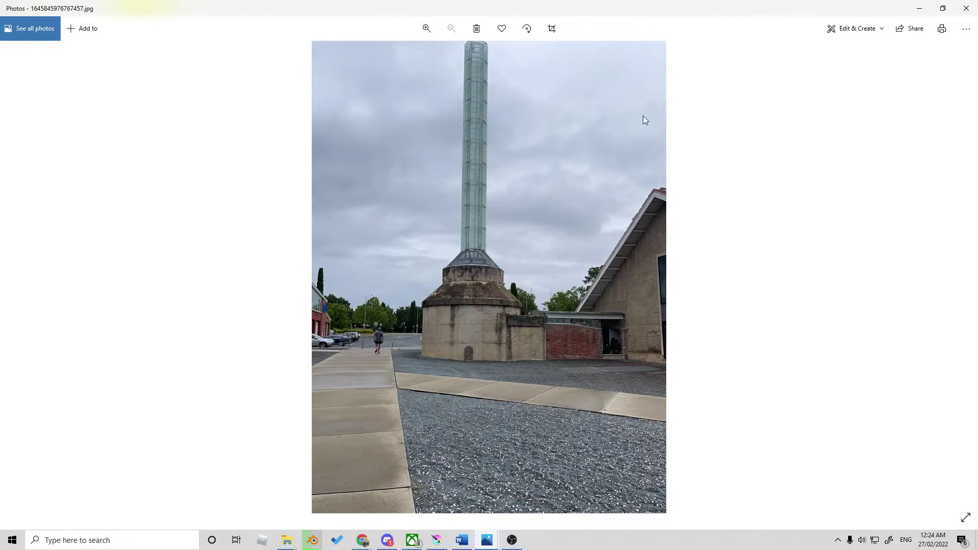
drag(685, 17, 357, 39)
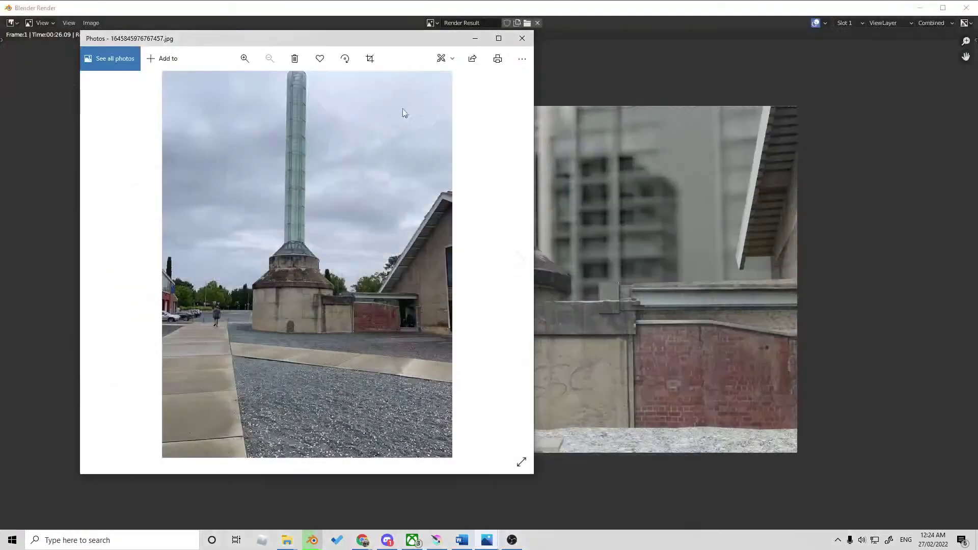
drag(307, 39, 179, 56)
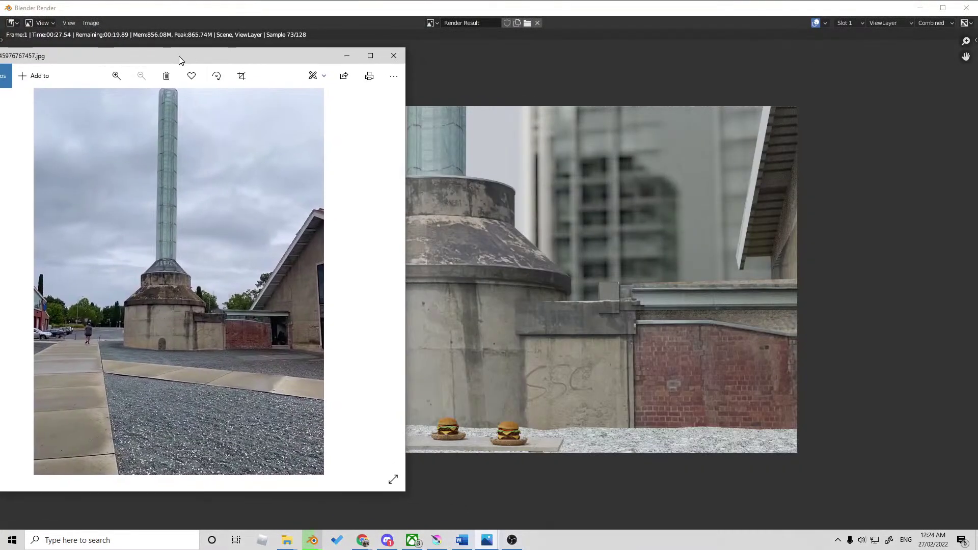
Step: Arrange the photo and the render side by side, compare the tower in both, and close the render window
drag(540, 11, 977, 47)
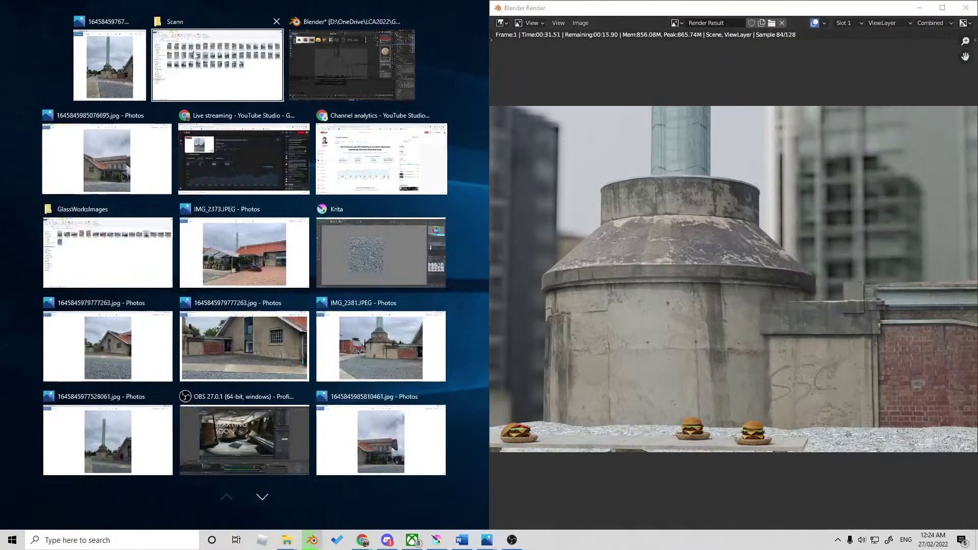
click(153, 86)
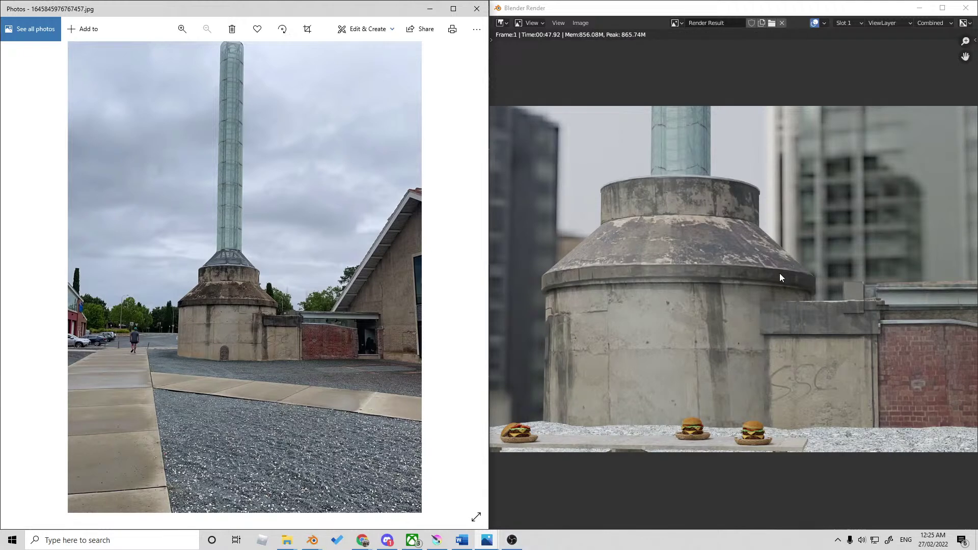
scroll(580, 395, down, 1)
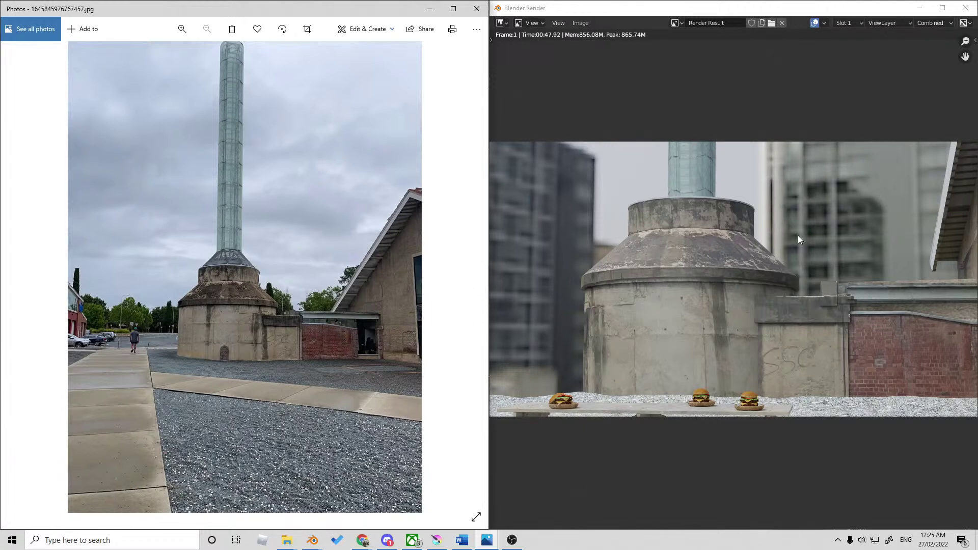
scroll(792, 231, down, 1)
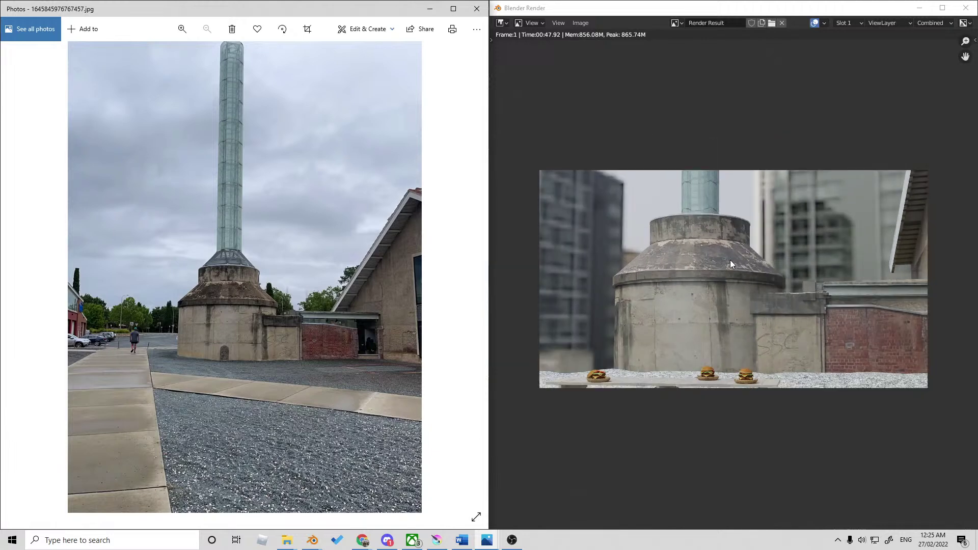
click(965, 7)
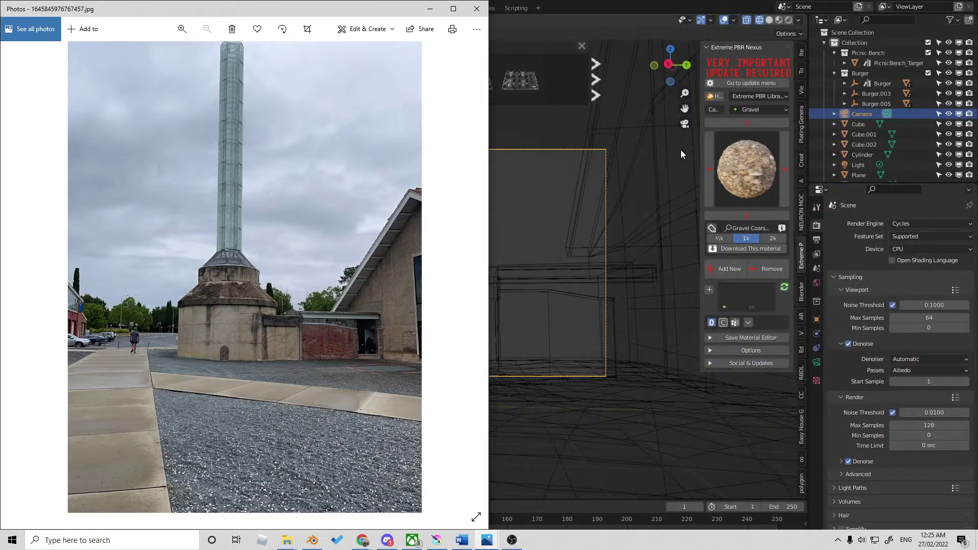
Step: Turn the camera towards the house, reposition it, and pull it back along its local Z to frame the house and picnic bench
click(631, 5)
key(r)
click(585, 397)
key(g)
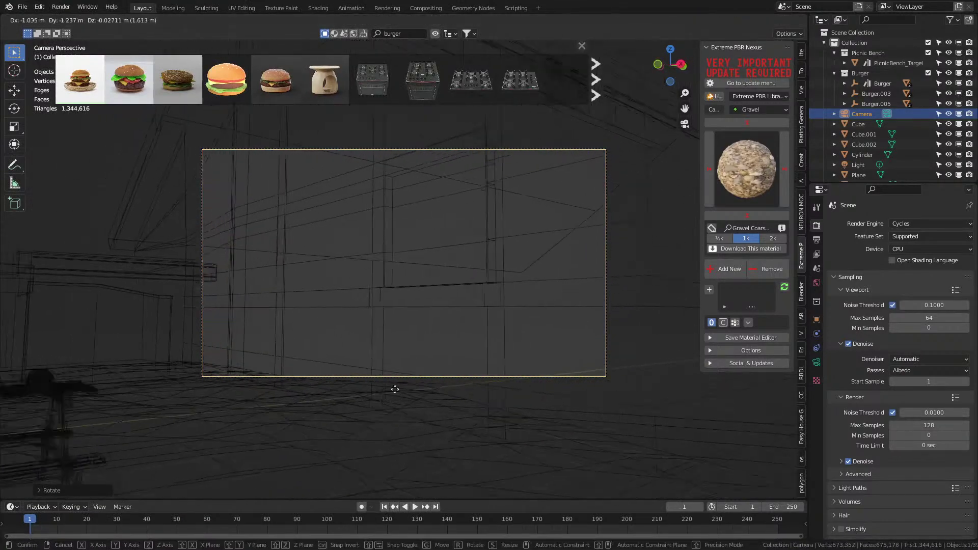
click(231, 373)
key(g)
key(z)
key(z)
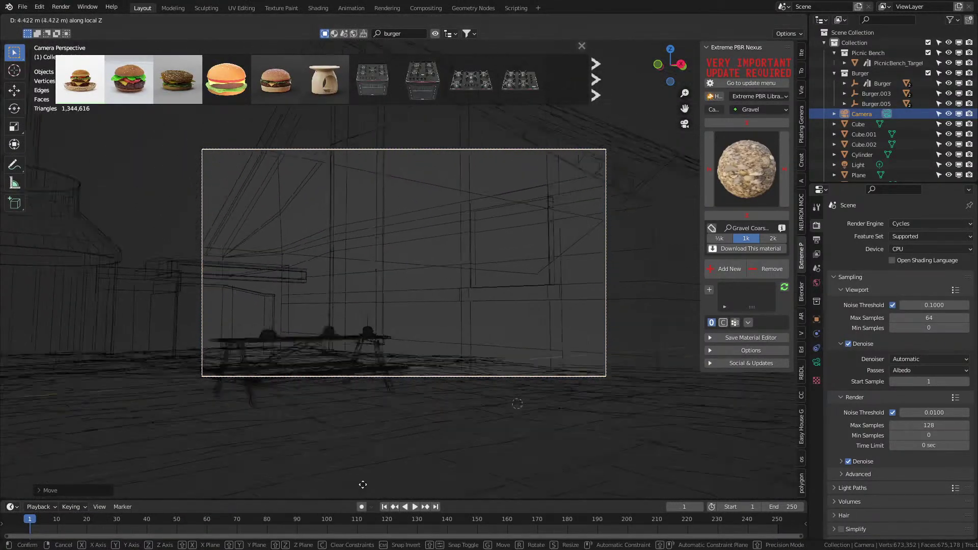
click(511, 437)
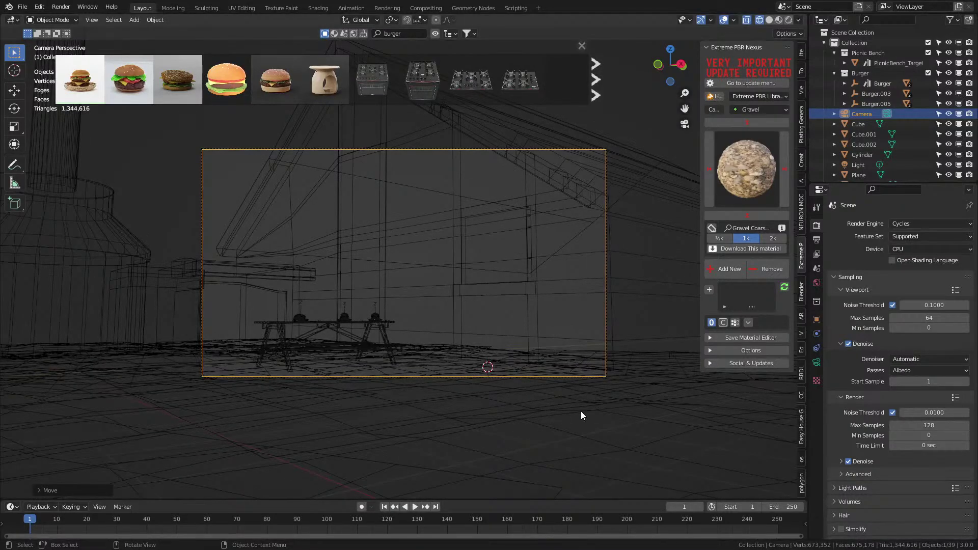
Step: Render the house and picnic bench view, inspect the image, and save the file
key(F12)
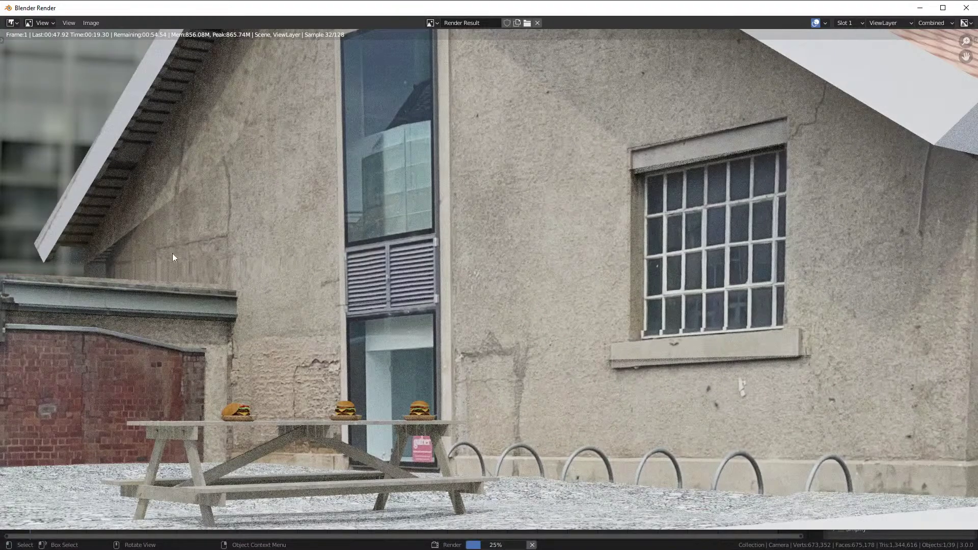
scroll(408, 360, down, 1)
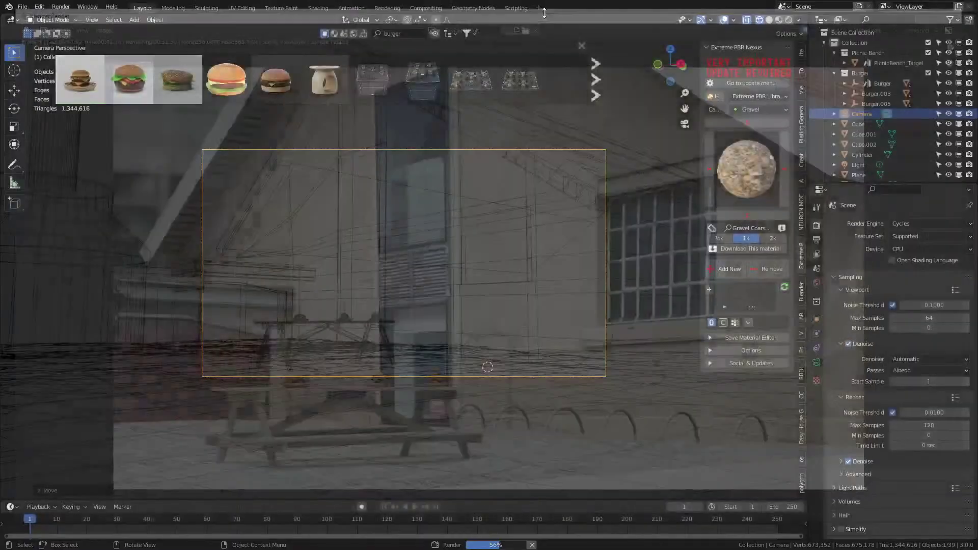
key(ctrl+s)
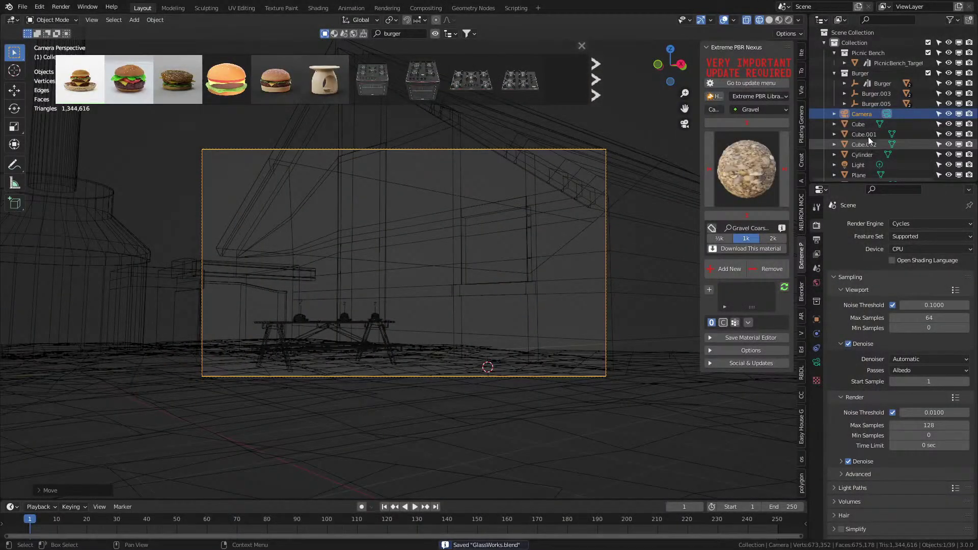
Step: Set the Light Paths maximum bounces to 4 for Total and 1 for Diffuse
scroll(868, 137, down, 5)
scroll(861, 135, up, 5)
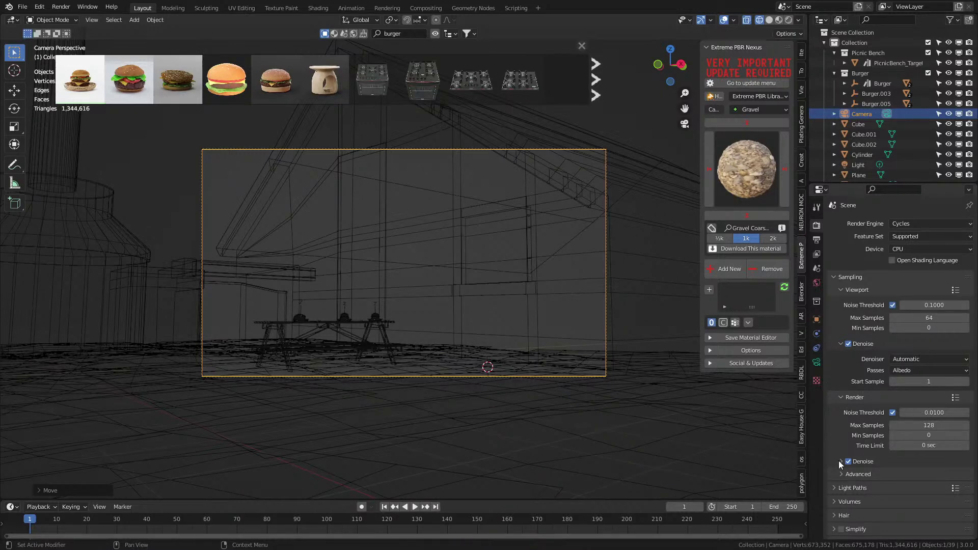
click(852, 488)
scroll(866, 458, down, 5)
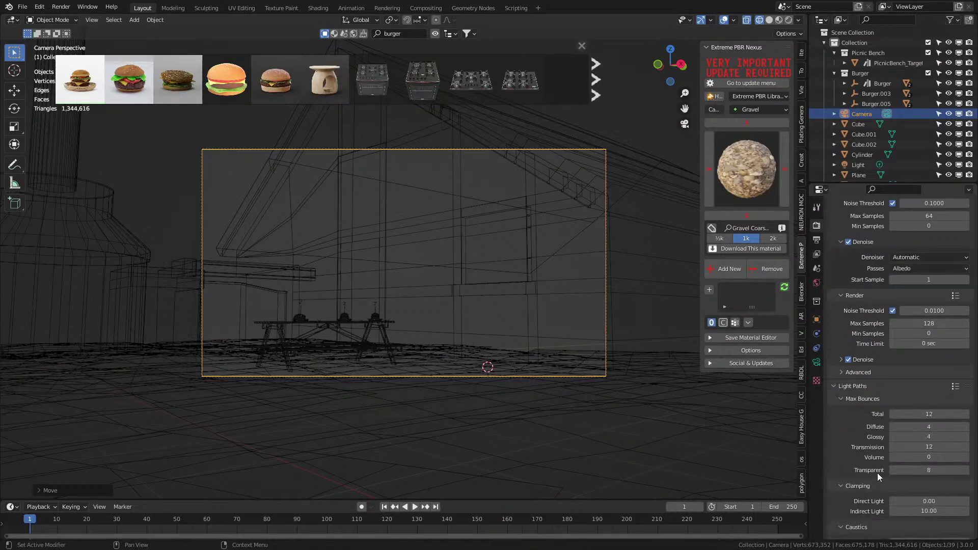
double_click(921, 415)
text(4)
key(Return)
double_click(922, 426)
text(1)
key(Return)
Step: Set the maximum Transmission bounces to 4 and the maximum Transparent bounces to 2
double_click(917, 448)
text(4)
key(Return)
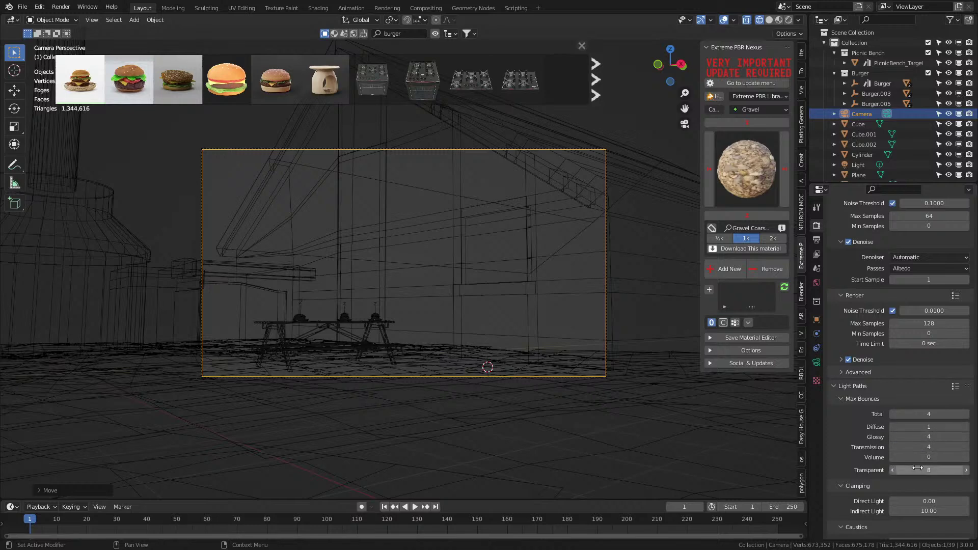
double_click(918, 469)
text(2)
key(Return)
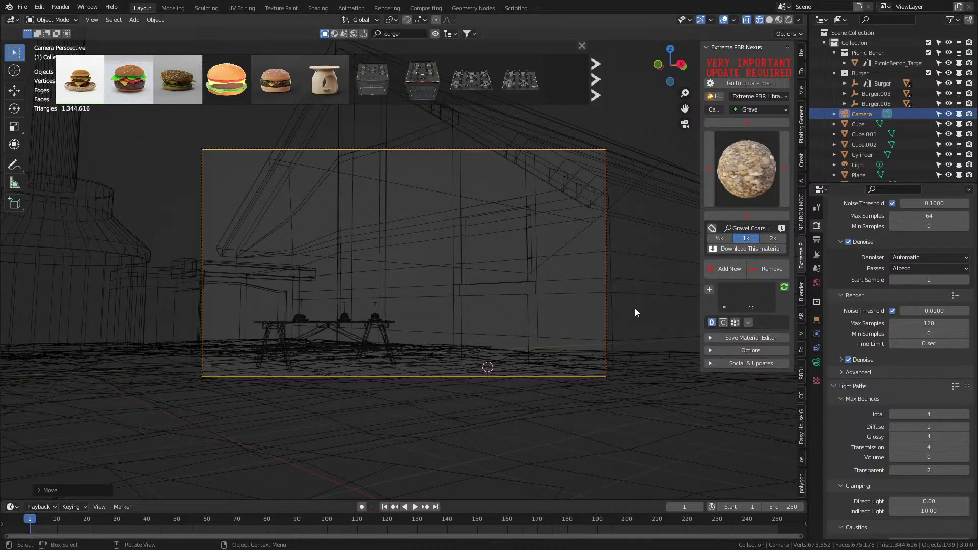
Step: Save the file and start a render of the house and bench view, stopping it before it finishes
key(ctrl+s)
key(F12)
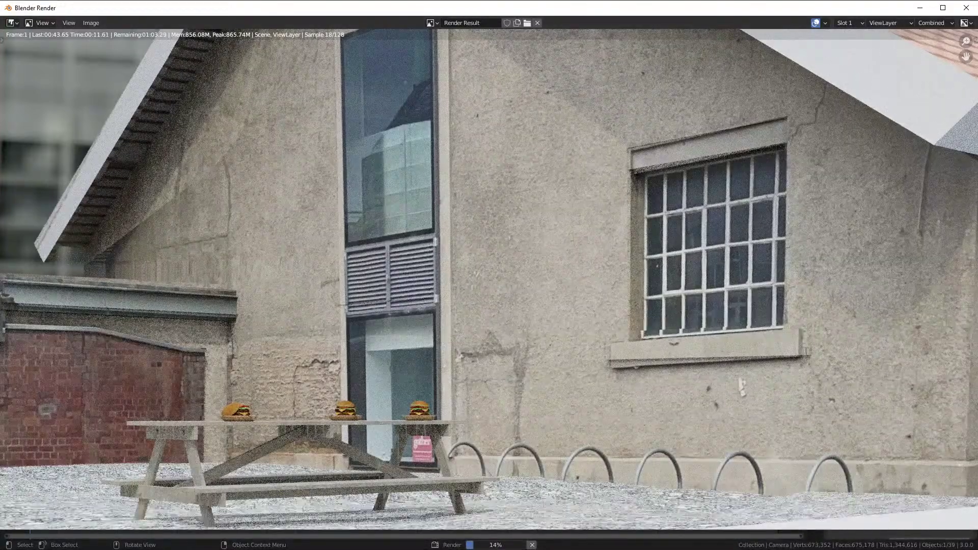
key(Escape)
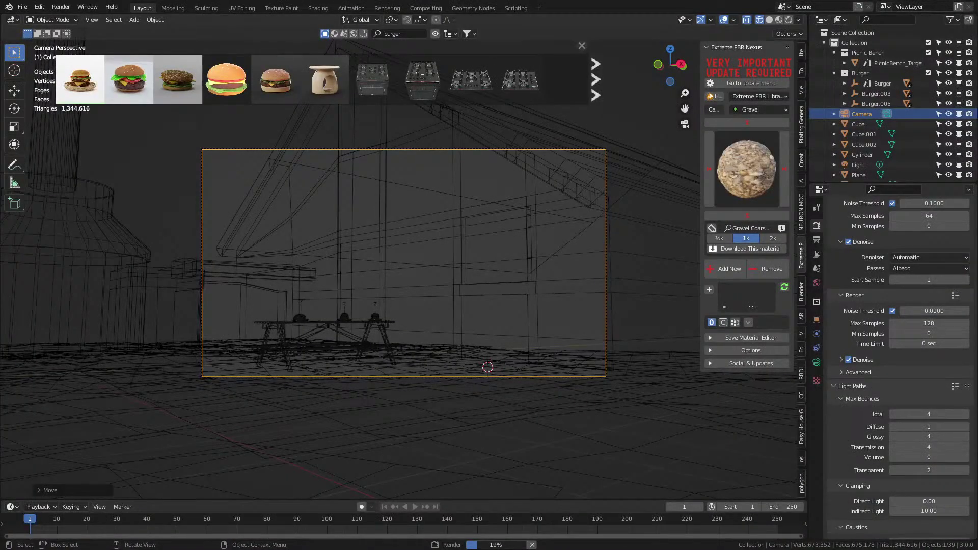
key(F11)
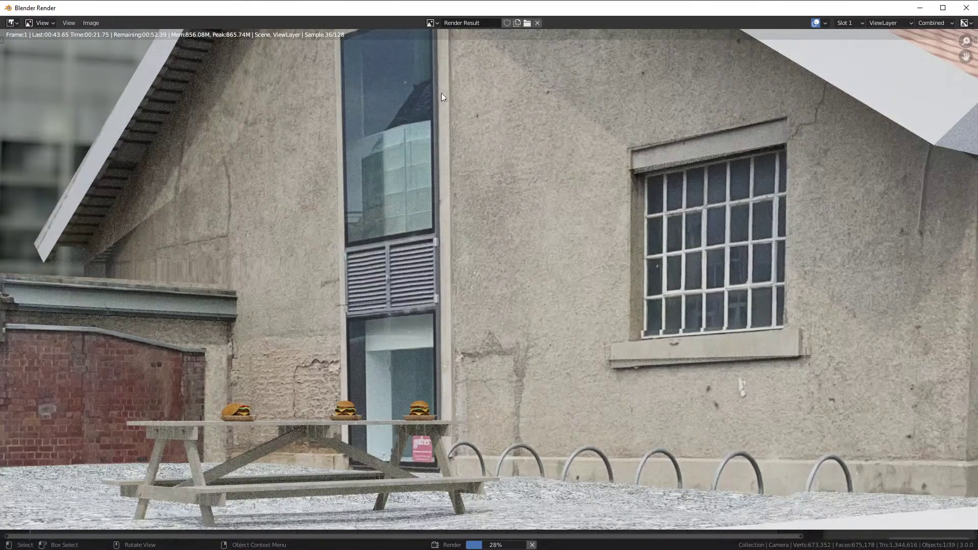
key(Escape)
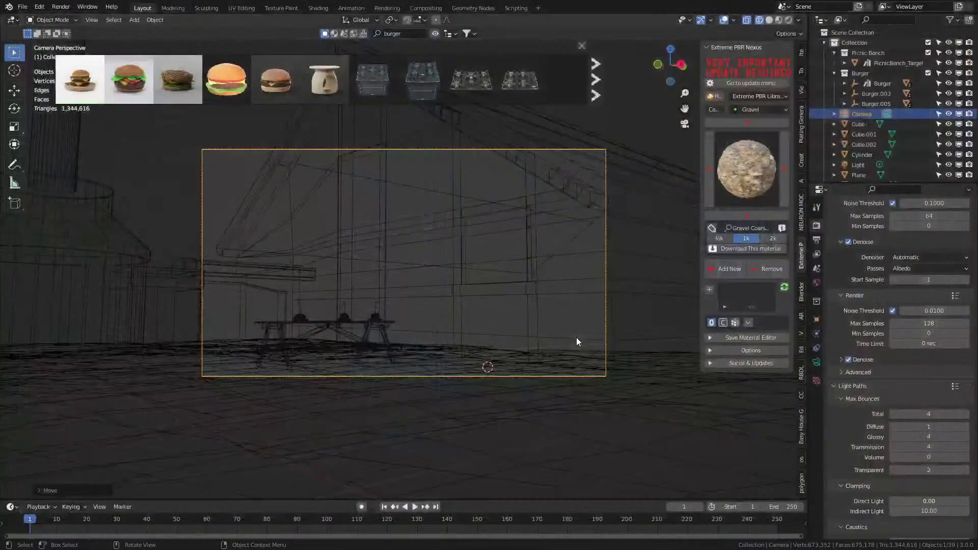
Step: Set the Cycles render device to GPU Compute
click(904, 203)
click(905, 238)
click(904, 227)
click(905, 251)
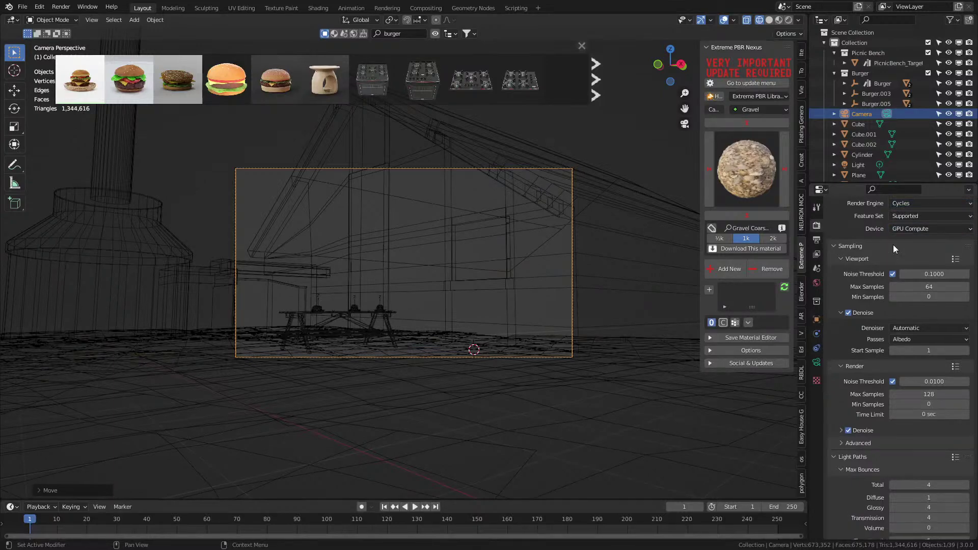
Step: Render the house and bench view on the GPU, inspect the image, and save the file
key(F12)
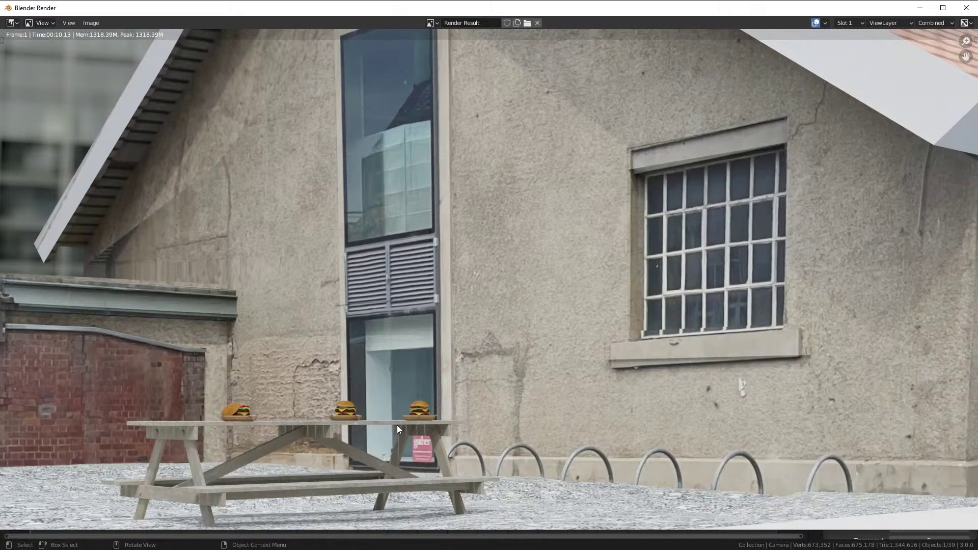
click(966, 8)
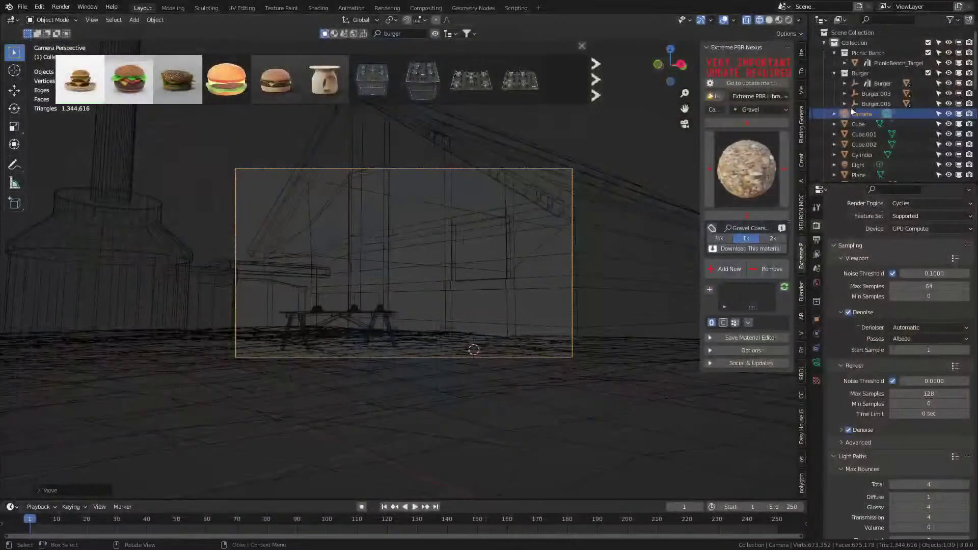
key(ctrl+s)
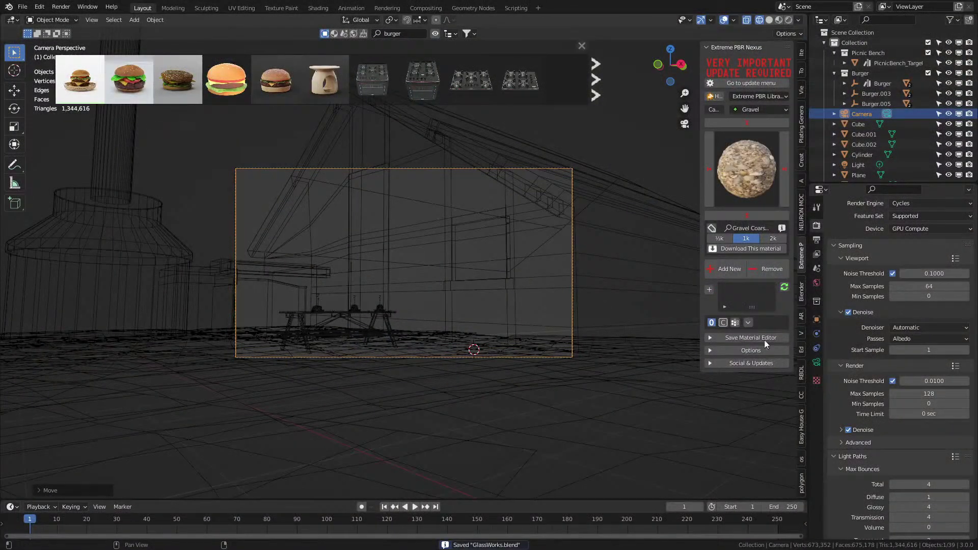
Step: Leave the camera view, start the character import, and browse to the F:\Temp\CharacterTesting folder
key(KP_0)
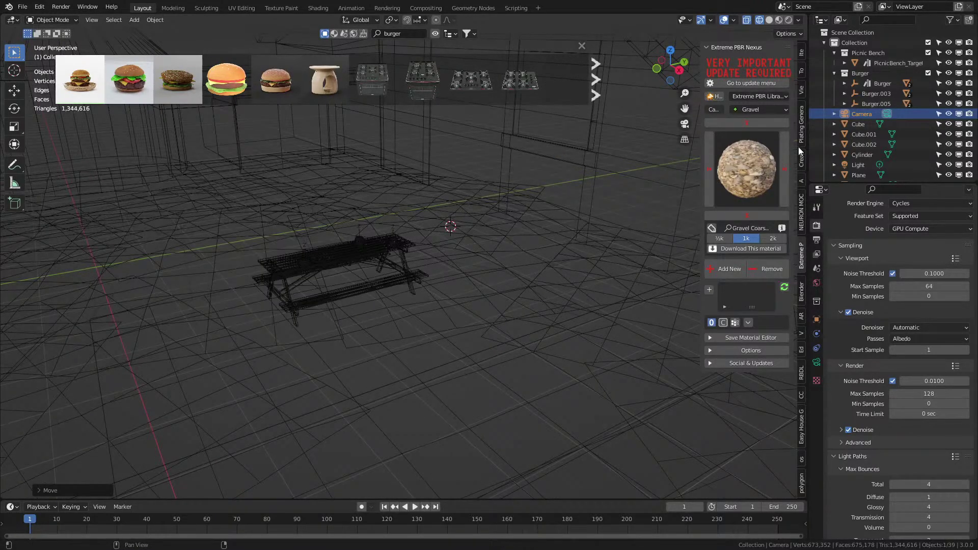
click(802, 395)
click(732, 133)
click(204, 393)
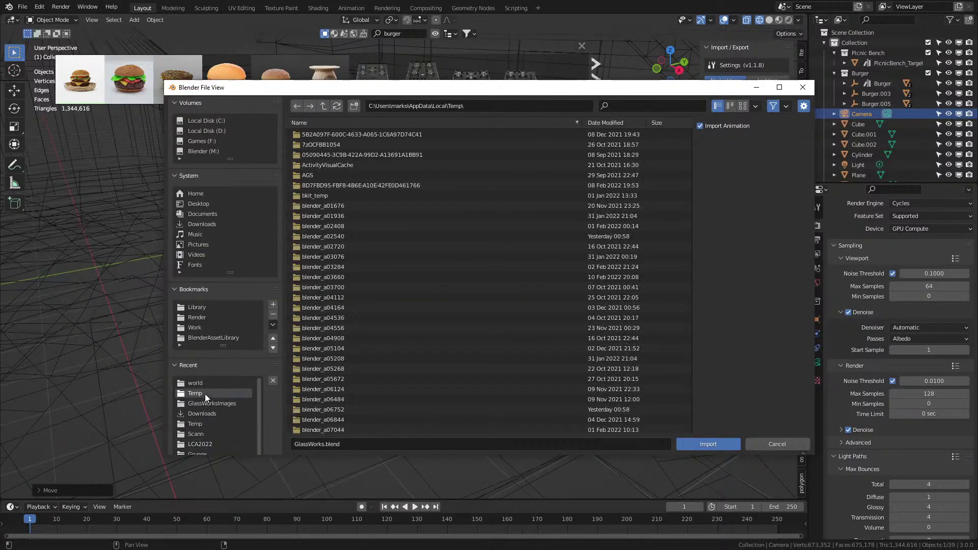
scroll(202, 383, down, 1)
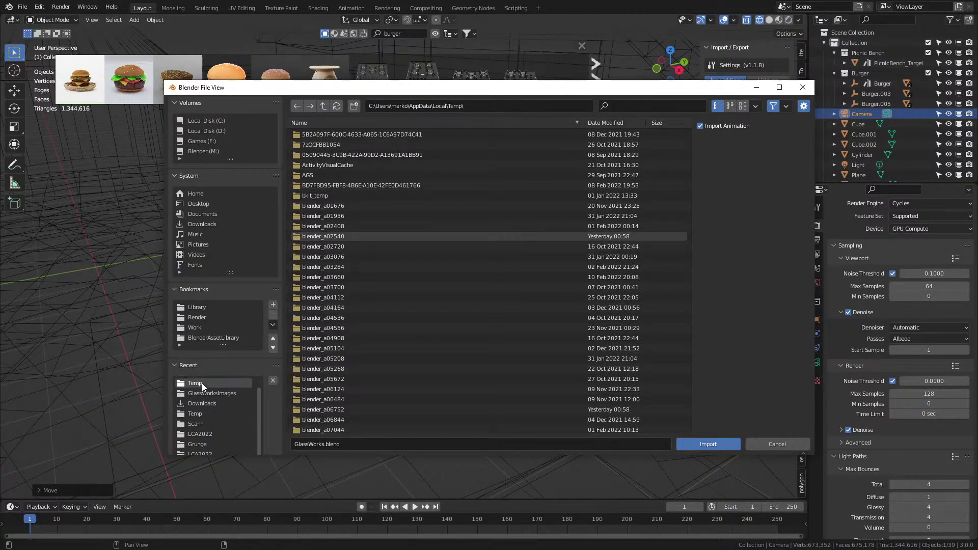
click(201, 406)
click(200, 414)
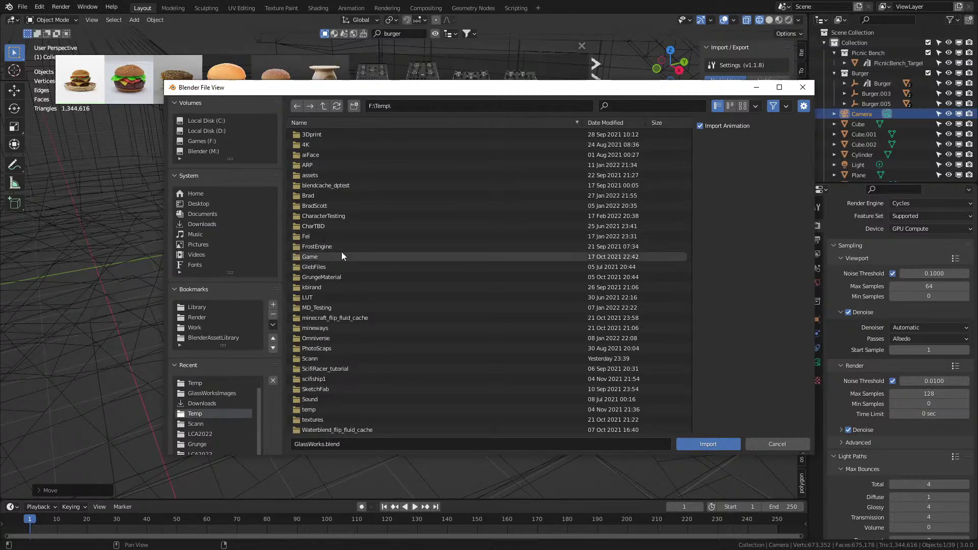
double_click(344, 215)
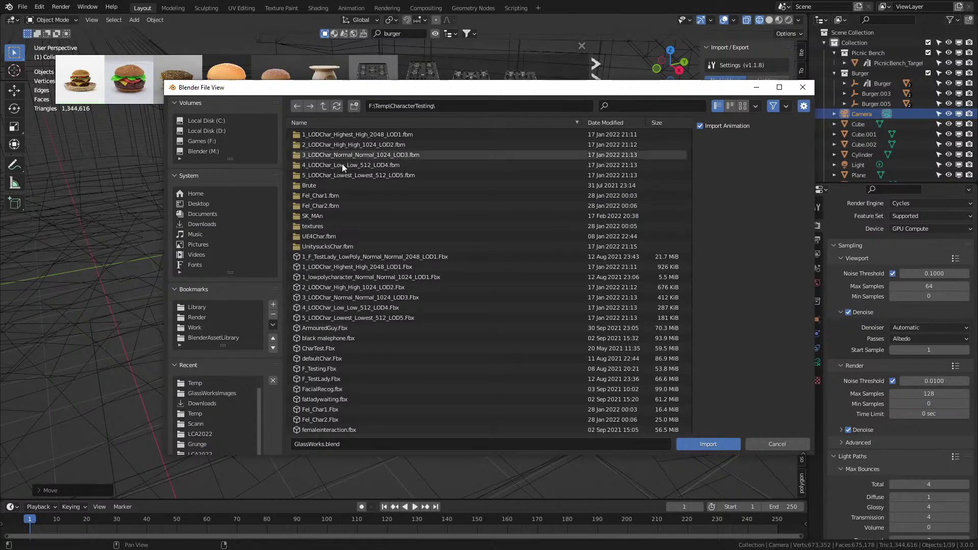
Step: Import the testwalking.fbx character from the CharacterTesting folder
scroll(347, 350, down, 4)
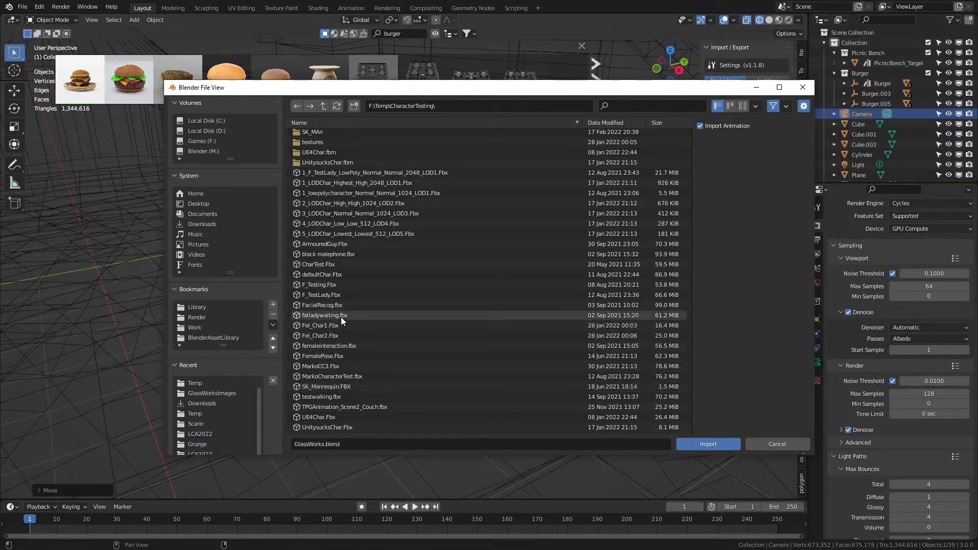
click(345, 285)
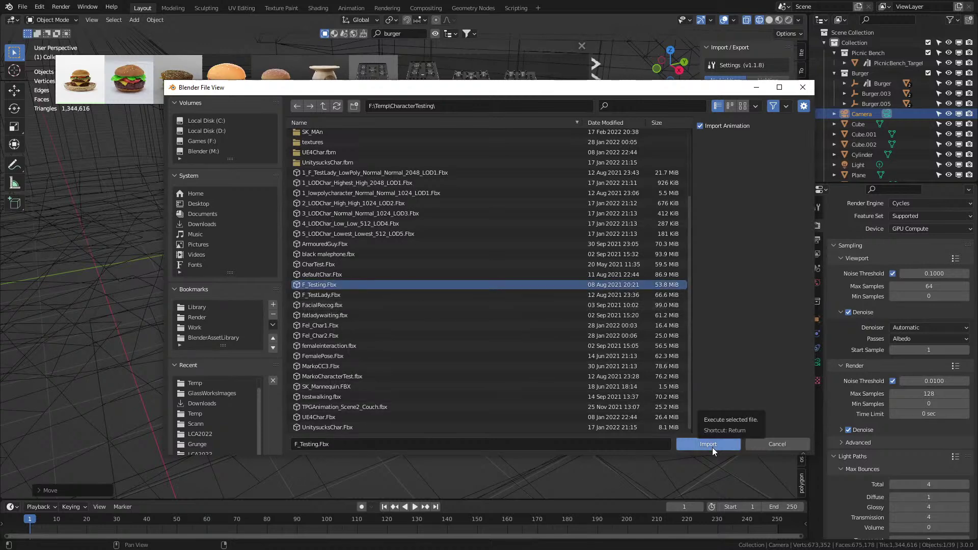
click(347, 415)
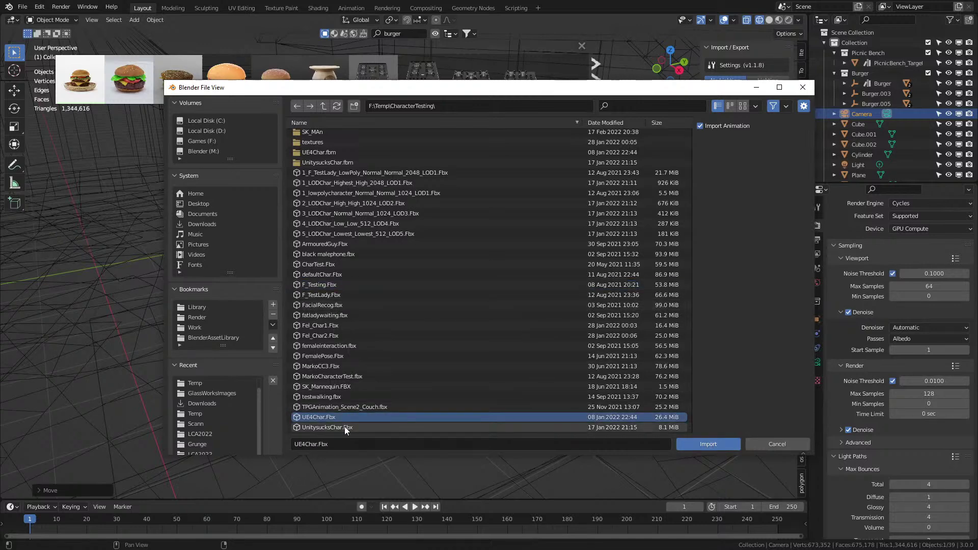
click(344, 428)
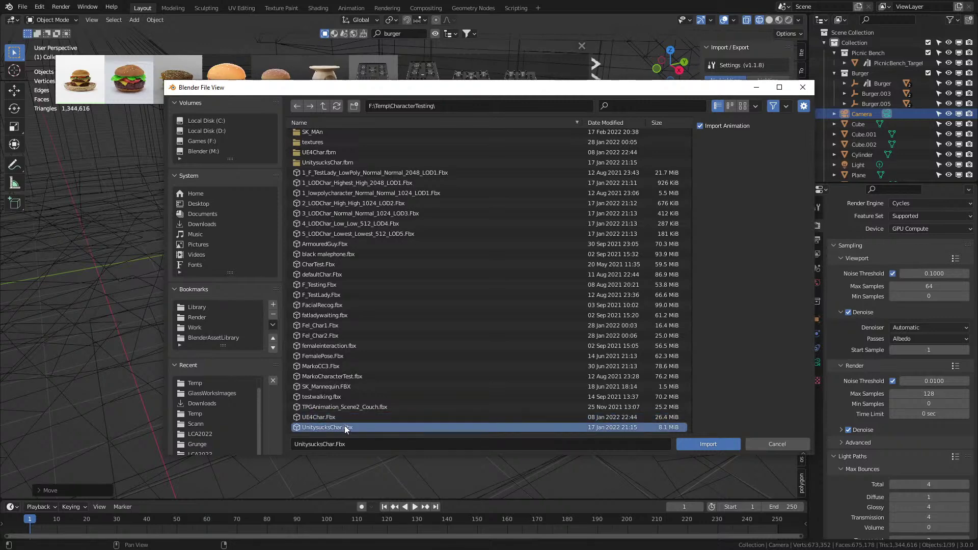
click(351, 396)
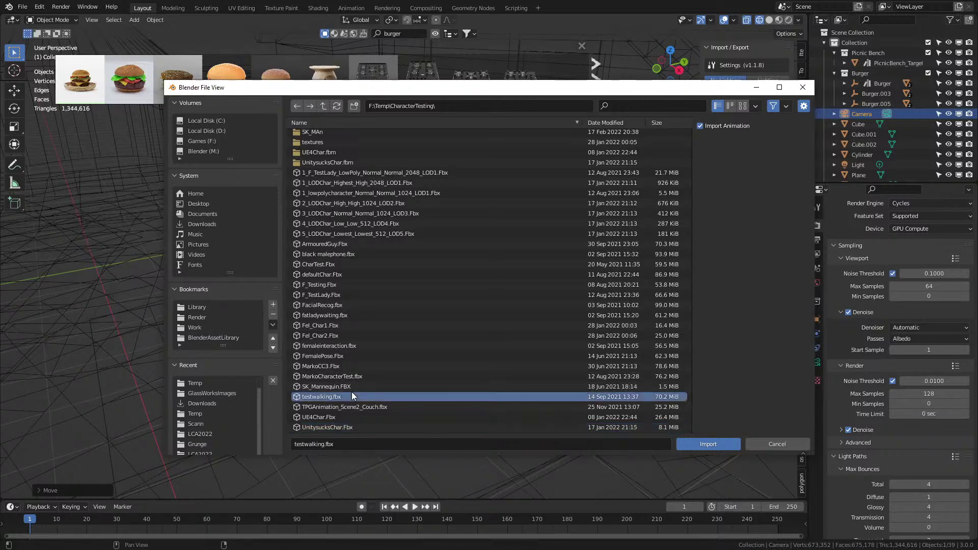
click(710, 445)
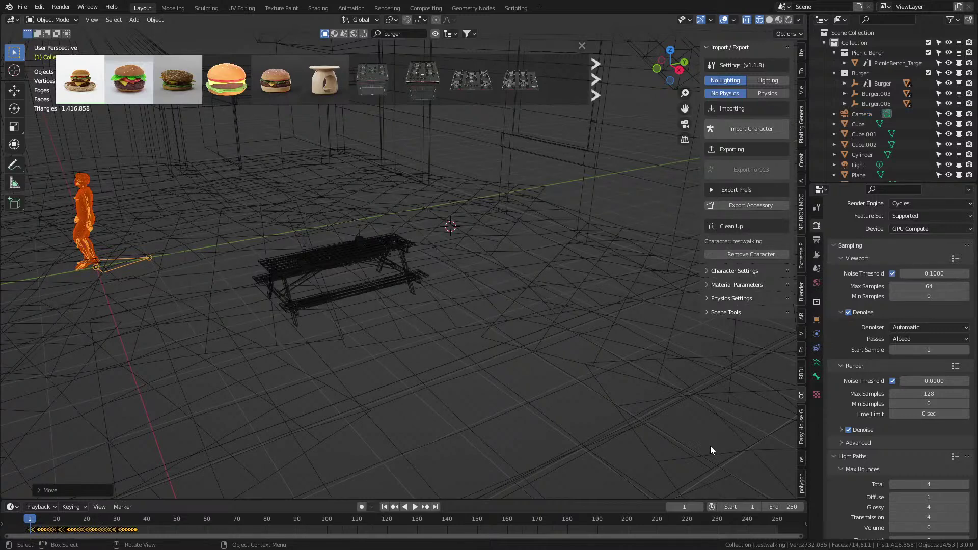
Step: Inspect the imported character's walk cycle and set the current frame to 5
click(78, 520)
scroll(130, 268, down, 3)
middle_drag(281, 272, 305, 326)
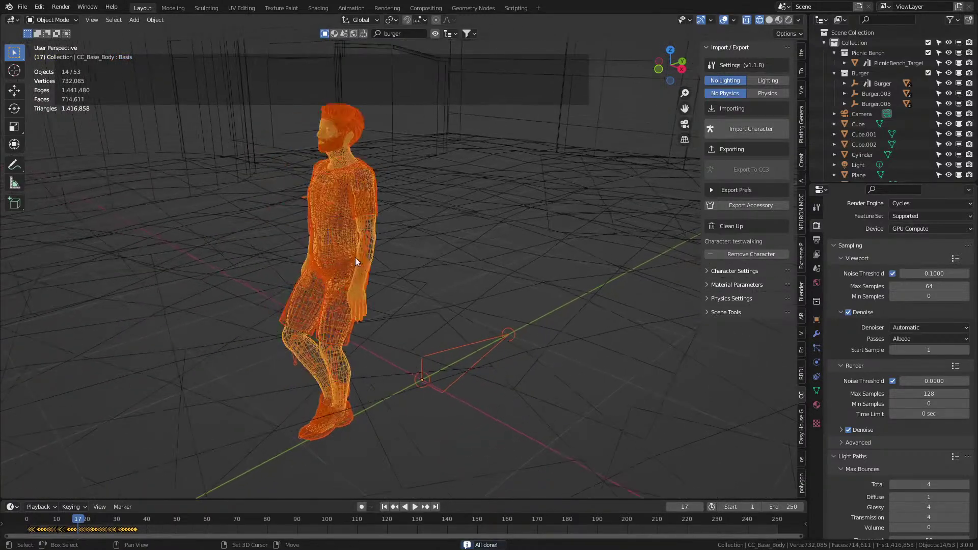
scroll(319, 384, up, 3)
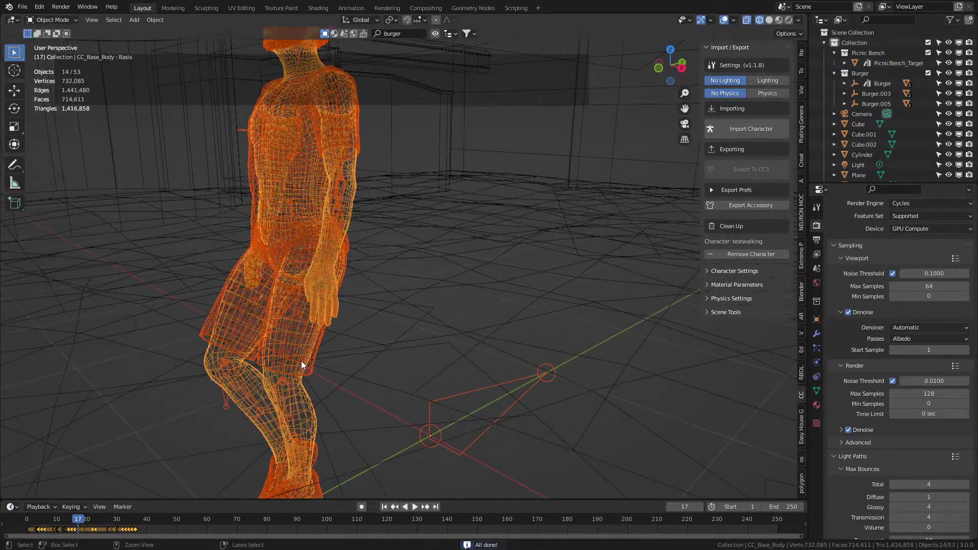
click(292, 366)
scroll(296, 380, down, 3)
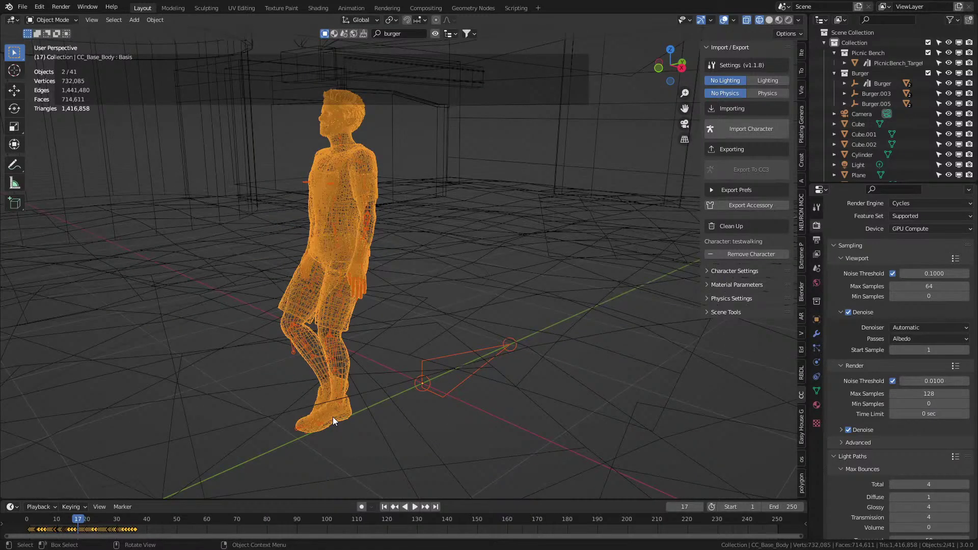
click(64, 519)
key(space)
drag(67, 520, 42, 515)
Step: Select the testwalking armature and move it in top view to stand beside the picnic bench
click(451, 354)
key(KP_7)
scroll(448, 354, down, 4)
scroll(499, 377, up, 3)
key(g)
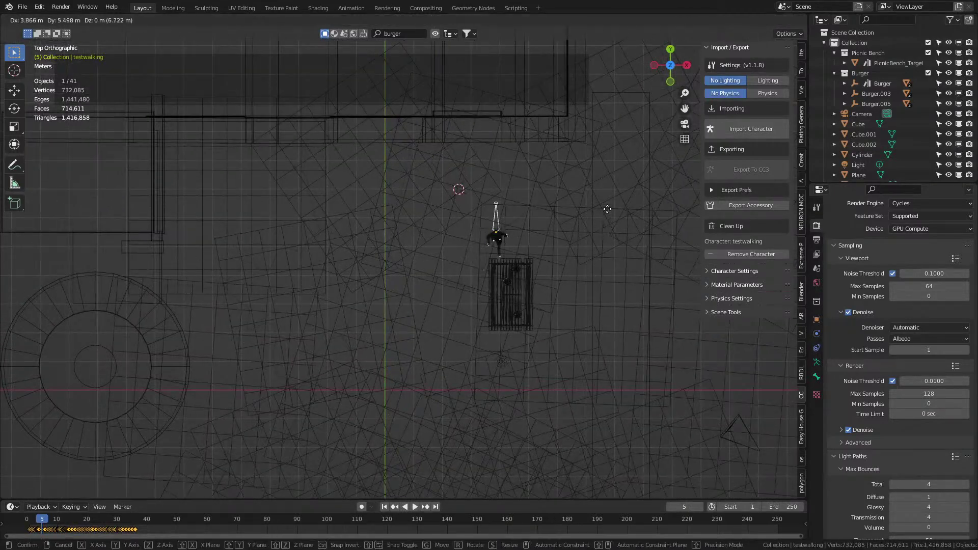
click(514, 113)
Step: In camera view, select the picnic bench with all three burgers and scale them down to match the character
key(KP_0)
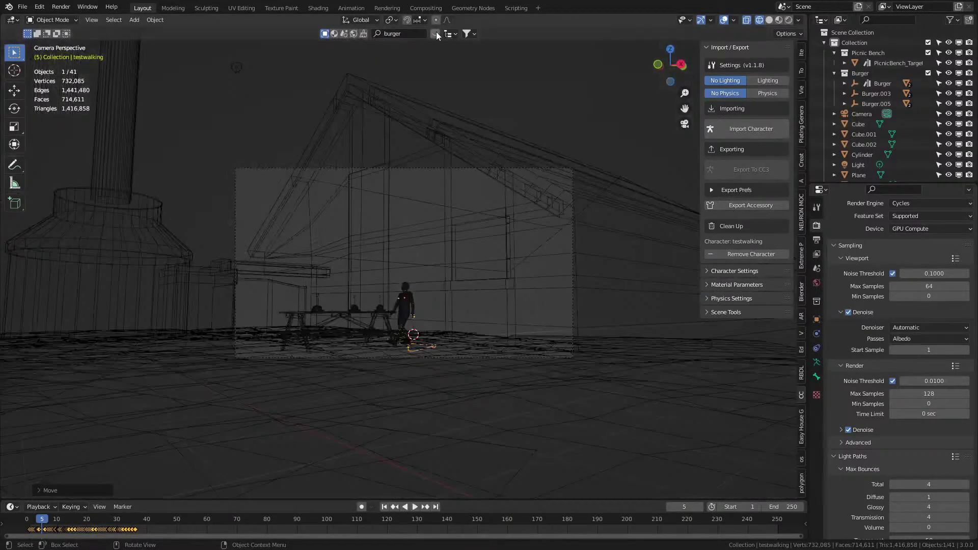
shift+middle_drag(435, 406, 519, 356)
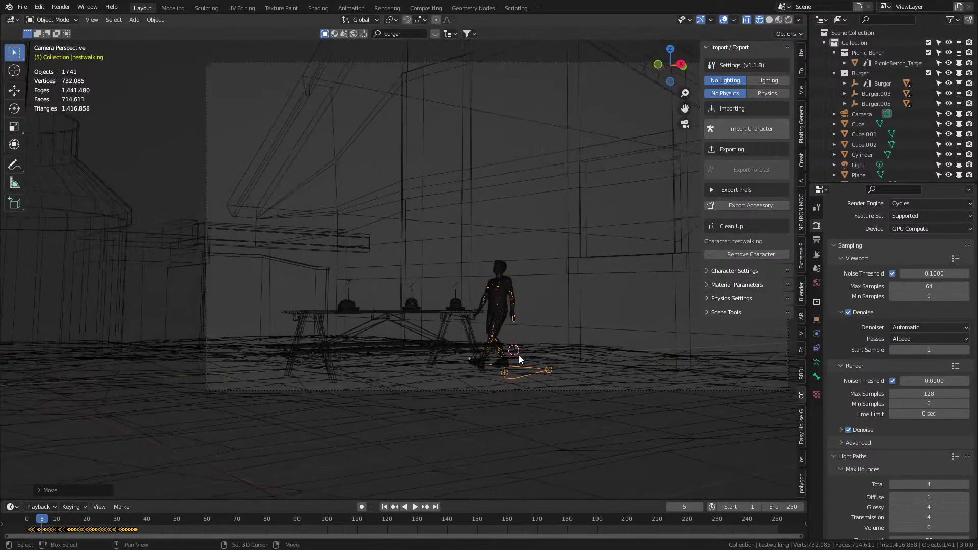
scroll(494, 377, up, 3)
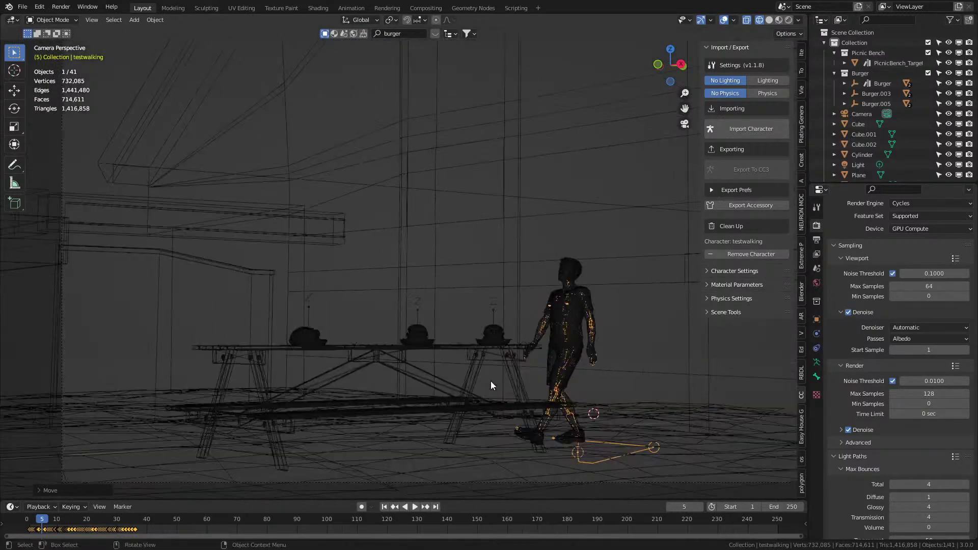
click(521, 415)
scroll(512, 413, up, 4)
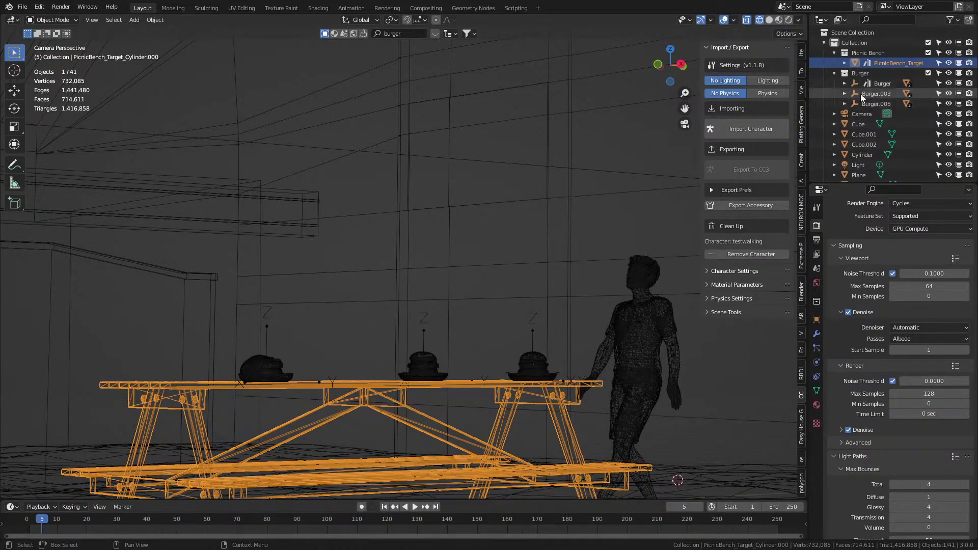
ctrl+click(881, 83)
ctrl+click(880, 93)
ctrl+click(879, 103)
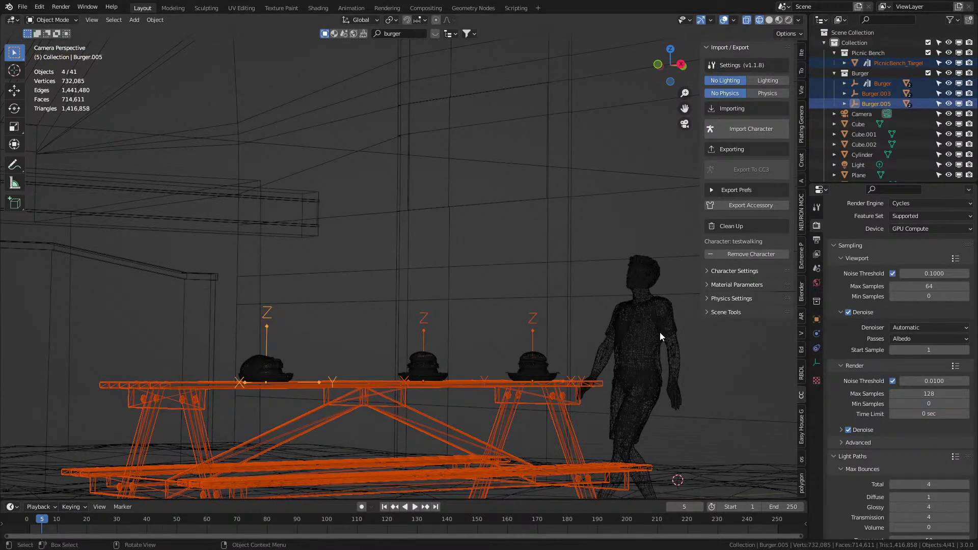
scroll(660, 331, down, 4)
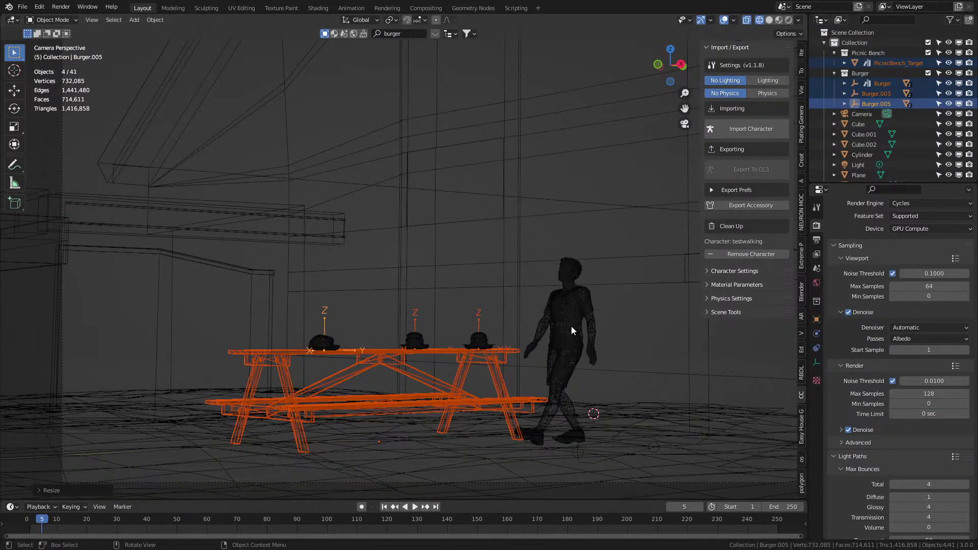
key(s)
click(625, 336)
Step: Adjust the height of the picnic bench and burgers along Z so the bench stands on the gravel ground
key(g)
key(z)
click(626, 438)
key(z)
click(677, 430)
scroll(525, 409, down, 3)
middle_drag(525, 408, 558, 344)
scroll(558, 323, up, 2)
key(g)
key(z)
click(558, 326)
Step: Select the walking character's armature and raise it about 0.21 m along Z in the right view
scroll(557, 336, up, 2)
click(611, 300)
key(z)
click(539, 338)
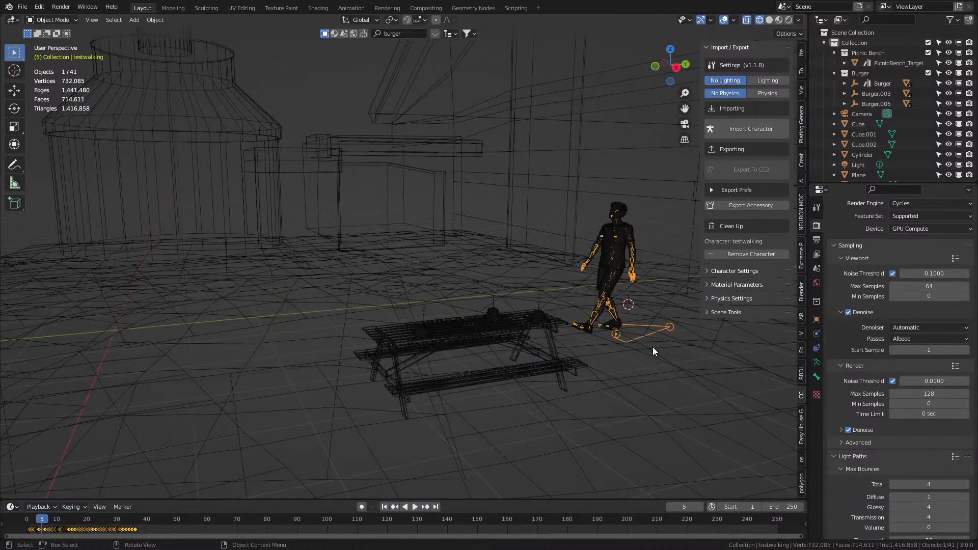
key(KP_3)
key(g)
key(z)
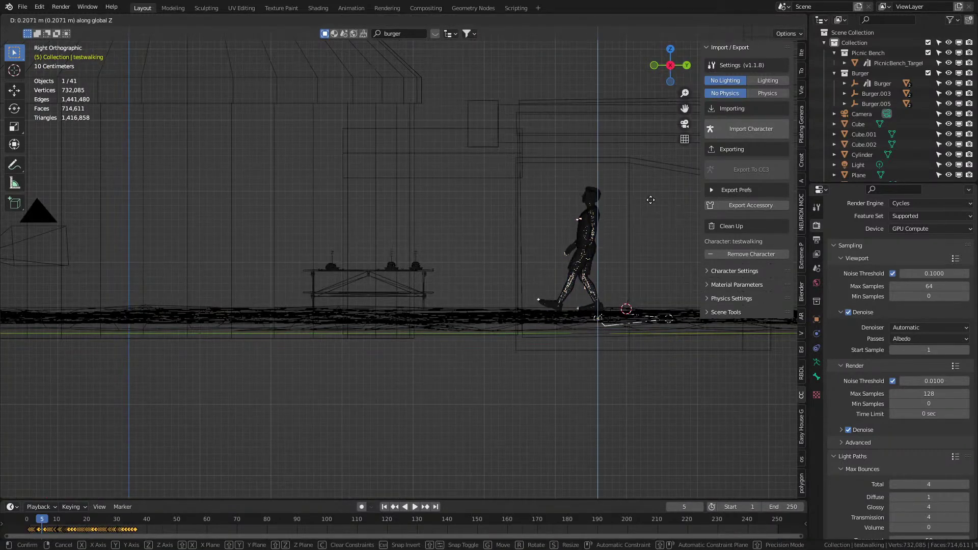
click(650, 199)
Step: Select the picnic bench for another adjustment, and undo the latest selection and height changes
scroll(482, 244, down, 2)
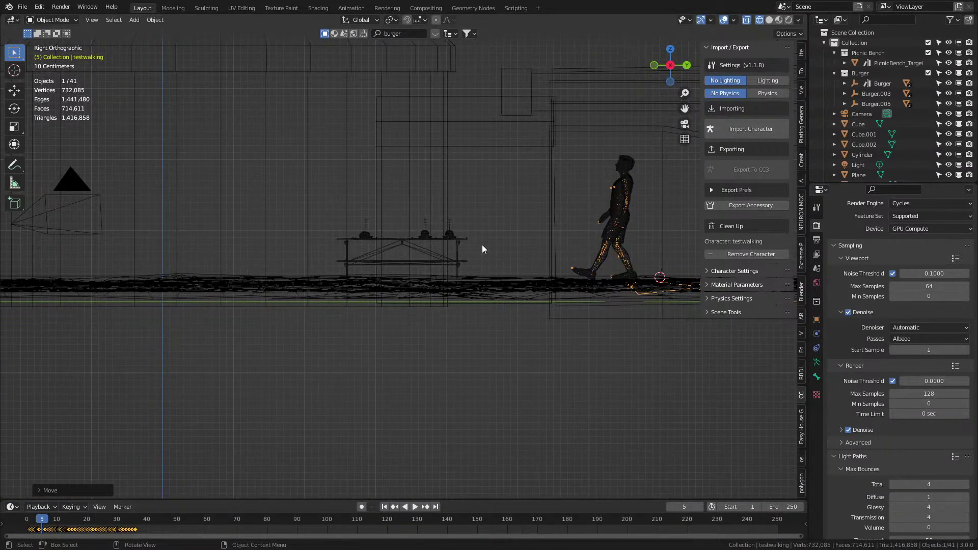
scroll(422, 228, up, 5)
click(423, 228)
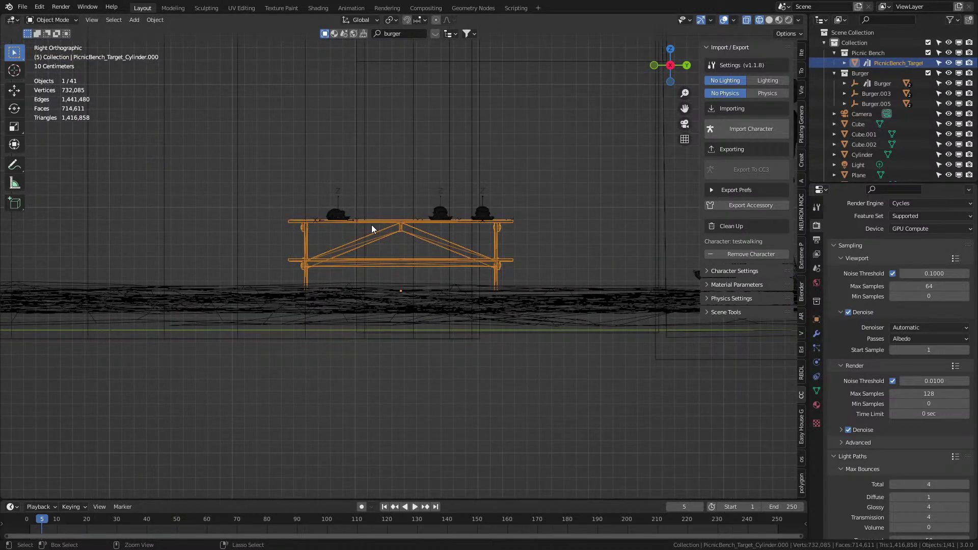
ctrl+click(441, 262)
key(ctrl+z)
key(ctrl+z)
key(ctrl+z)
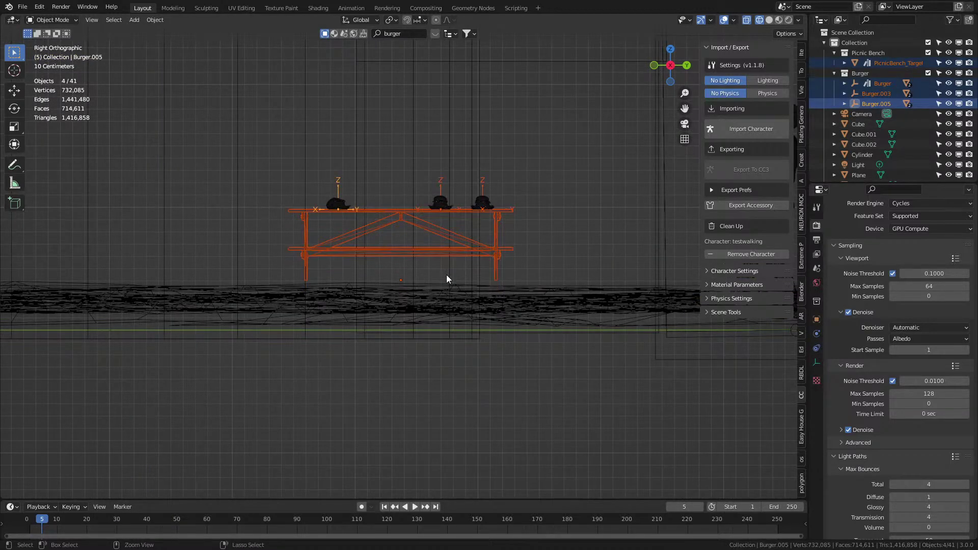
key(ctrl+z)
Step: Select the walking character's armature and raise it about 0.16 m along Z so the feet stand on the gravel
shift+middle_drag(618, 246, 349, 269)
click(552, 368)
key(g)
key(z)
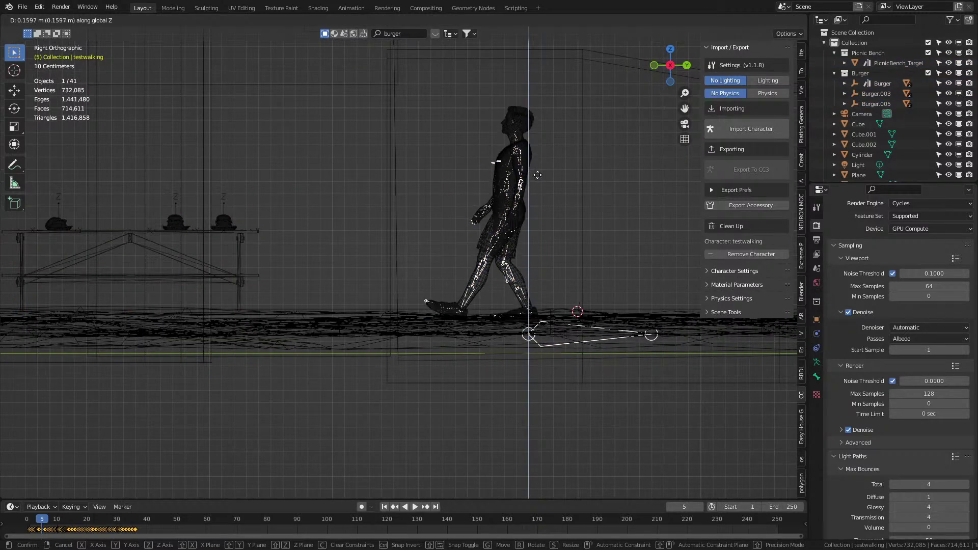
click(399, 243)
middle_drag(399, 243, 478, 271)
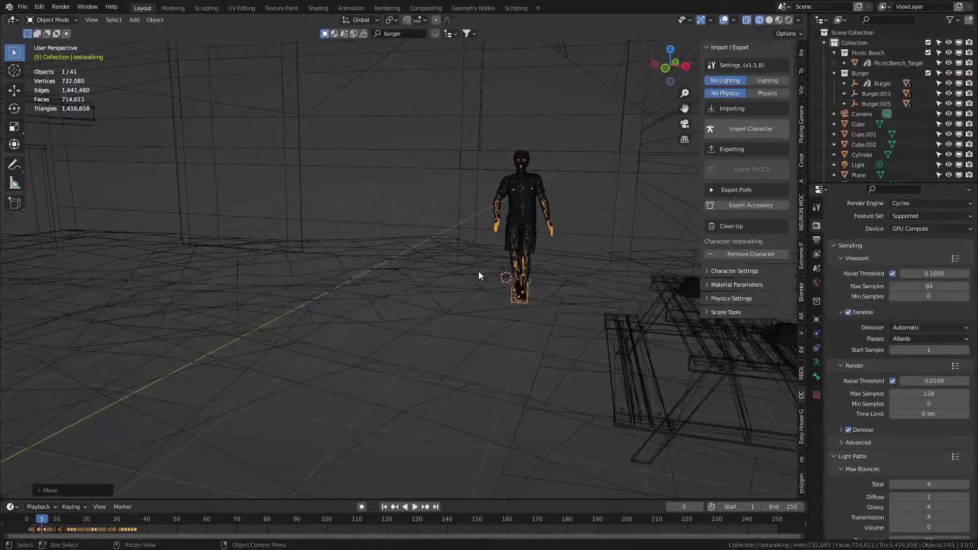
Step: Render frame 5 from the camera to check the character beside the picnic bench, and close the render
key(KP_0)
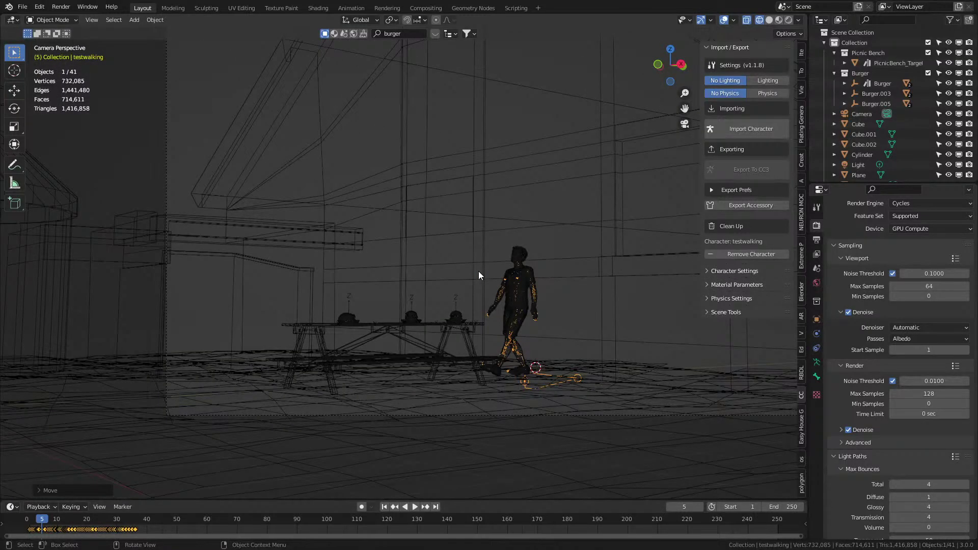
key(F12)
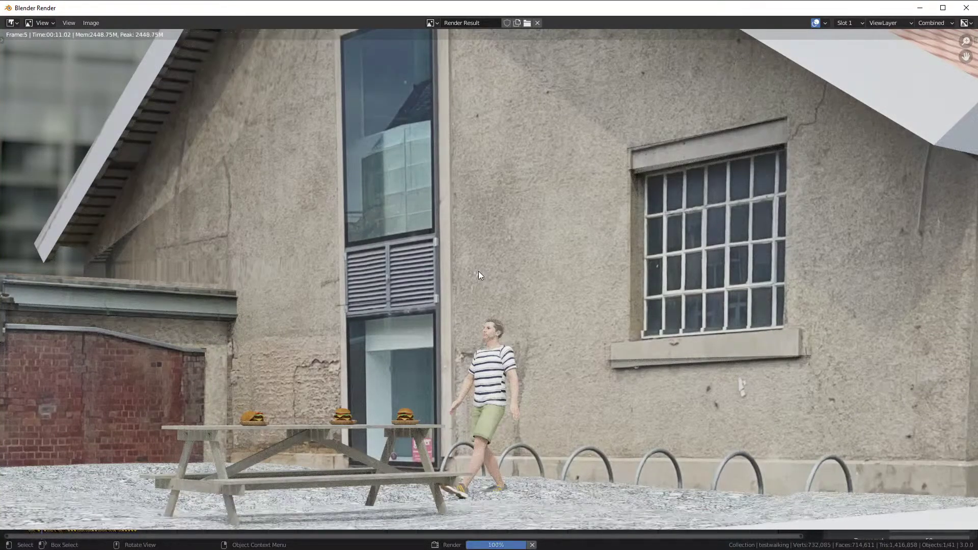
key(Escape)
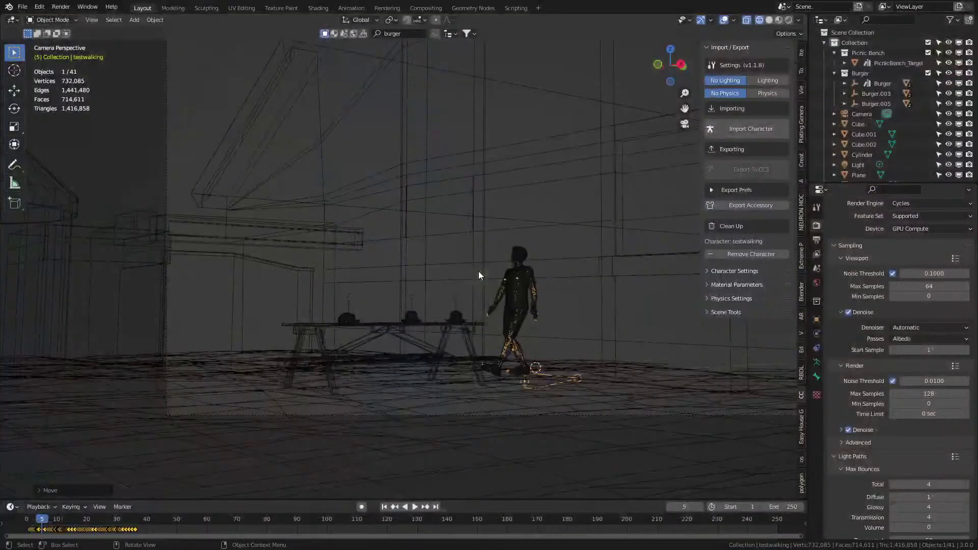
Step: Set the character's build settings to Cycles with Basic materials and rebuild its materials
click(705, 271)
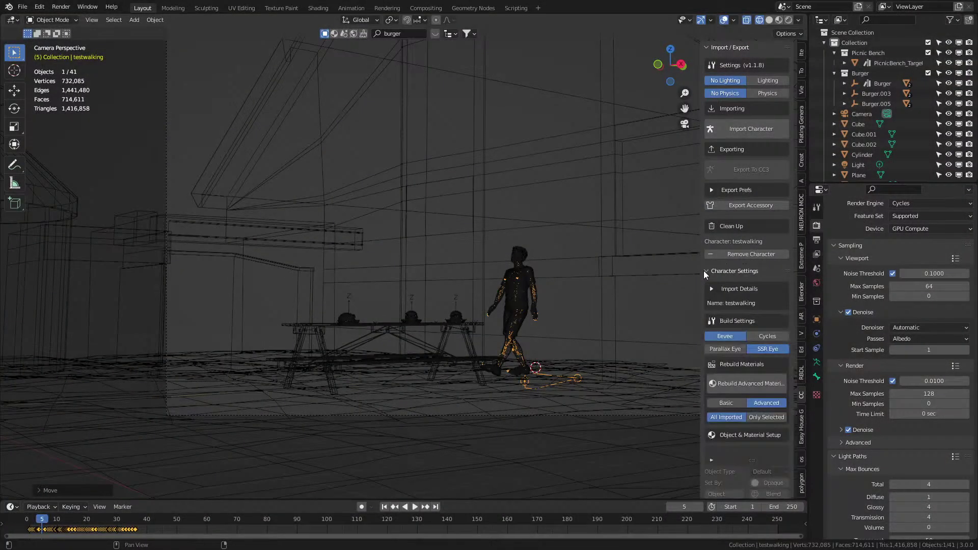
click(766, 334)
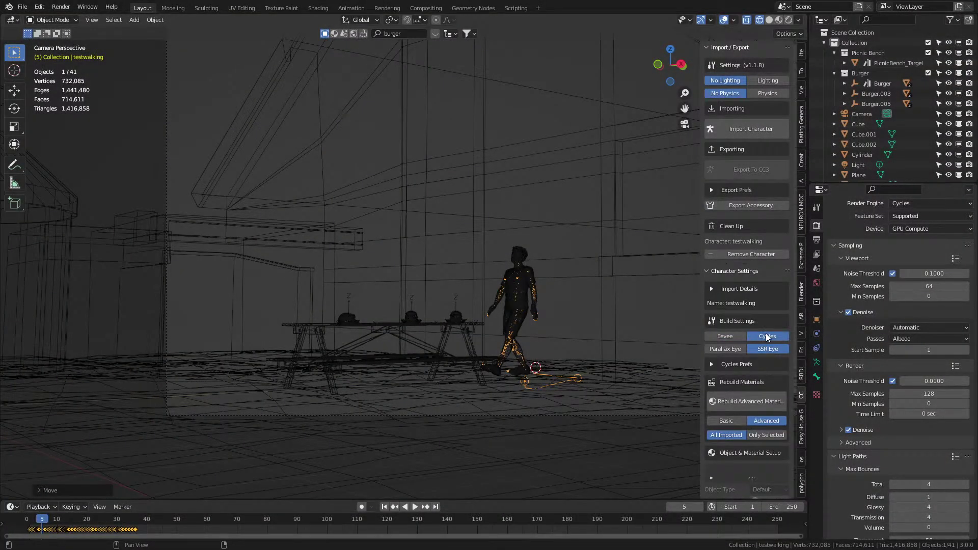
click(736, 421)
click(740, 405)
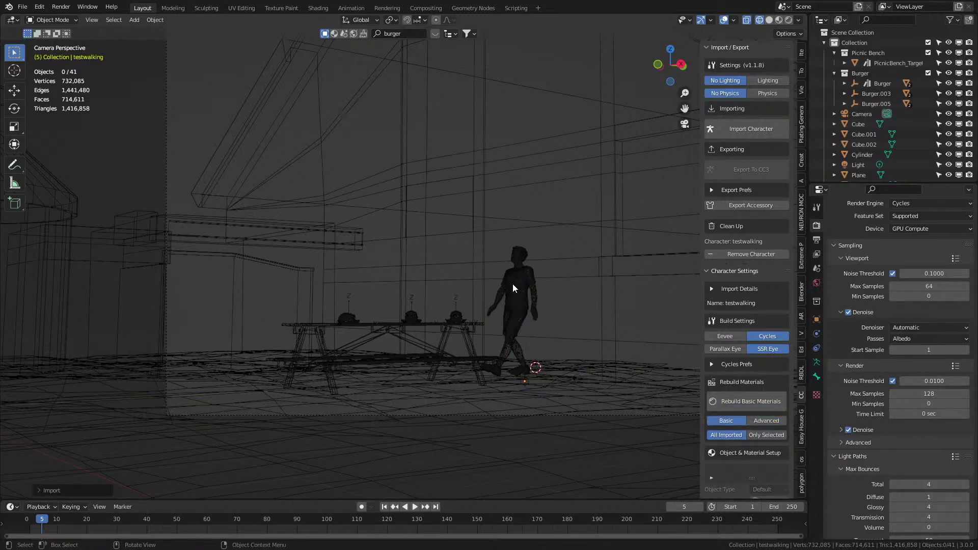
Step: Select the character's body mesh and render frame 5 again, fitting the whole render in the window
click(512, 310)
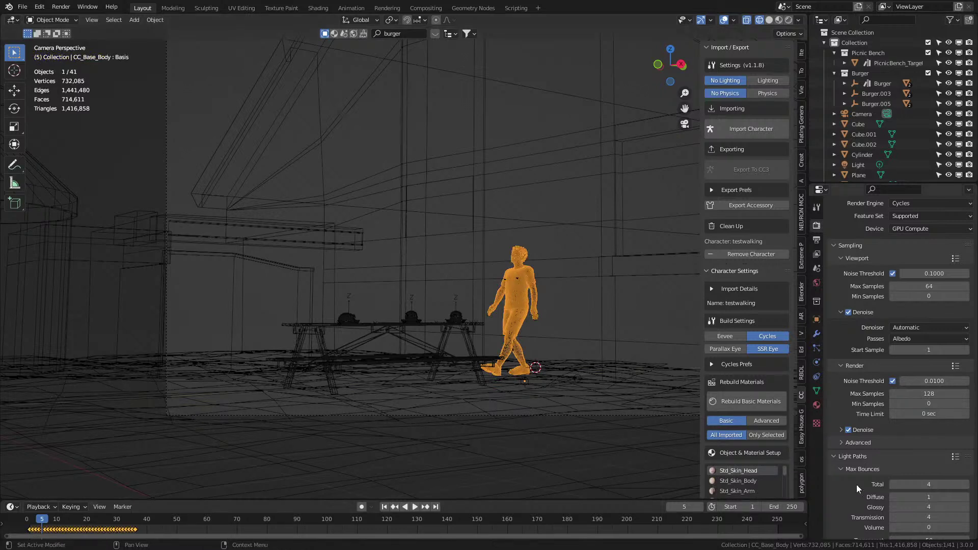
key(F12)
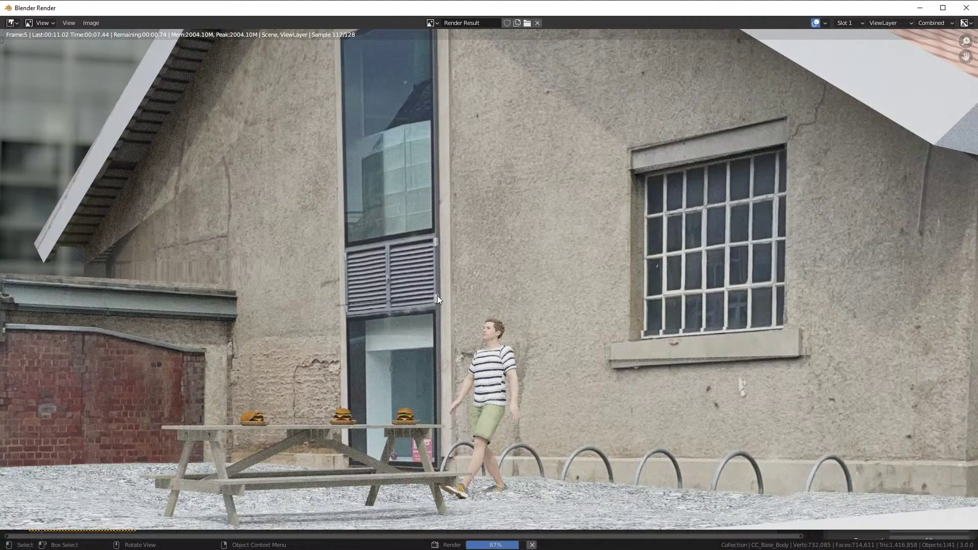
scroll(481, 315, down, 2)
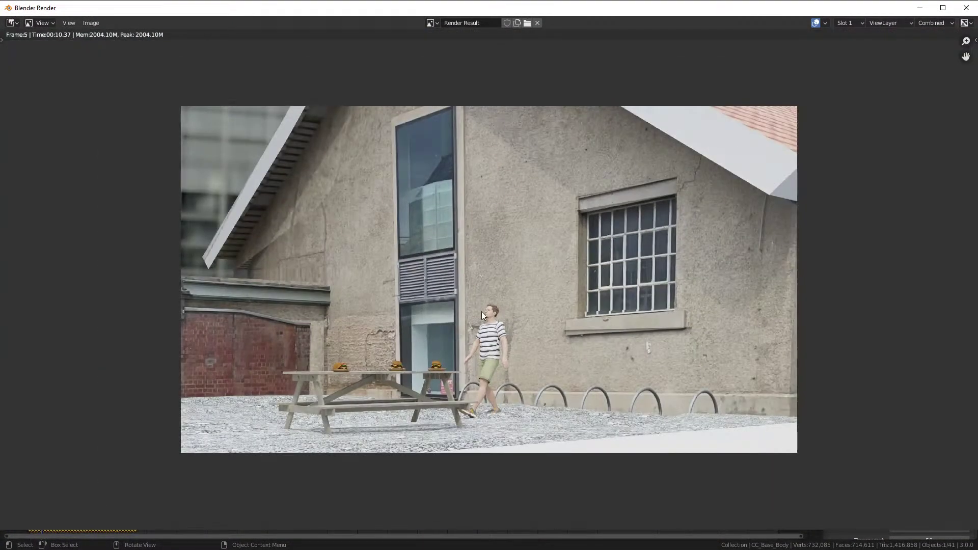
scroll(483, 314, up, 1)
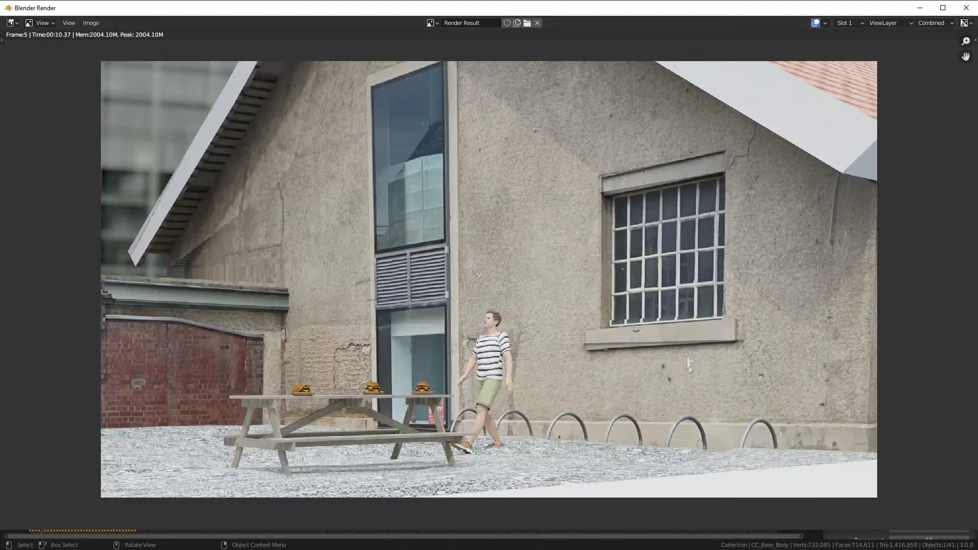
Step: Capture the full rendered image with Snipping Tool, and close both the snip and the render window
key(super)
text(sn)
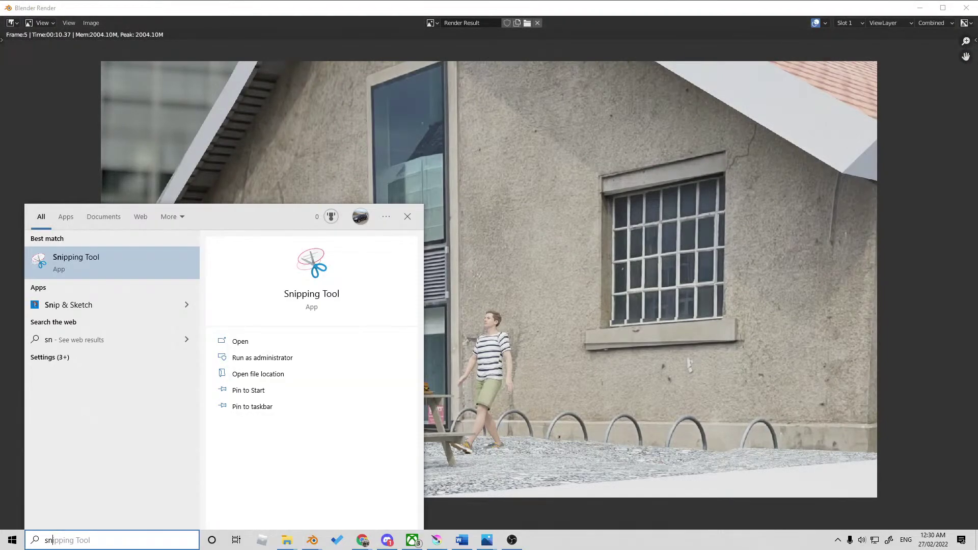
click(65, 271)
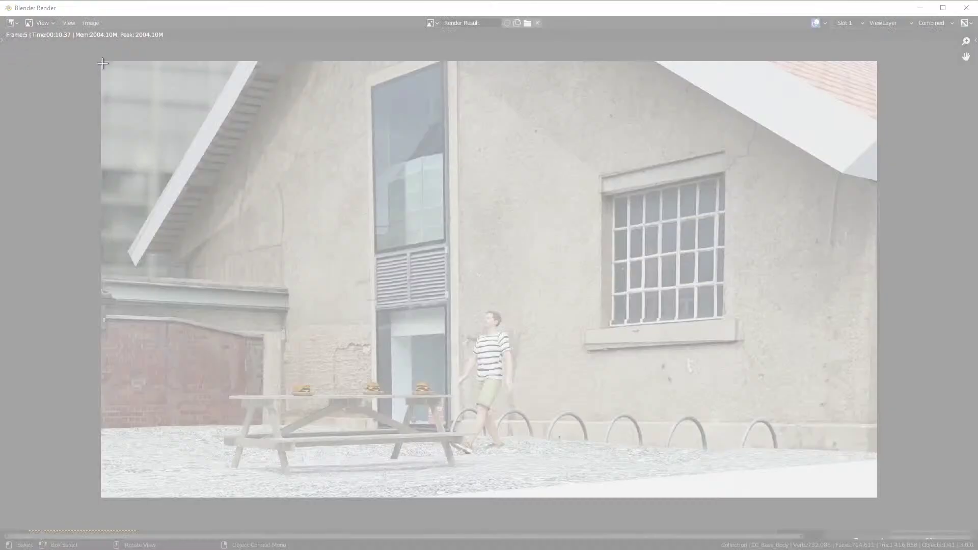
drag(102, 63, 876, 498)
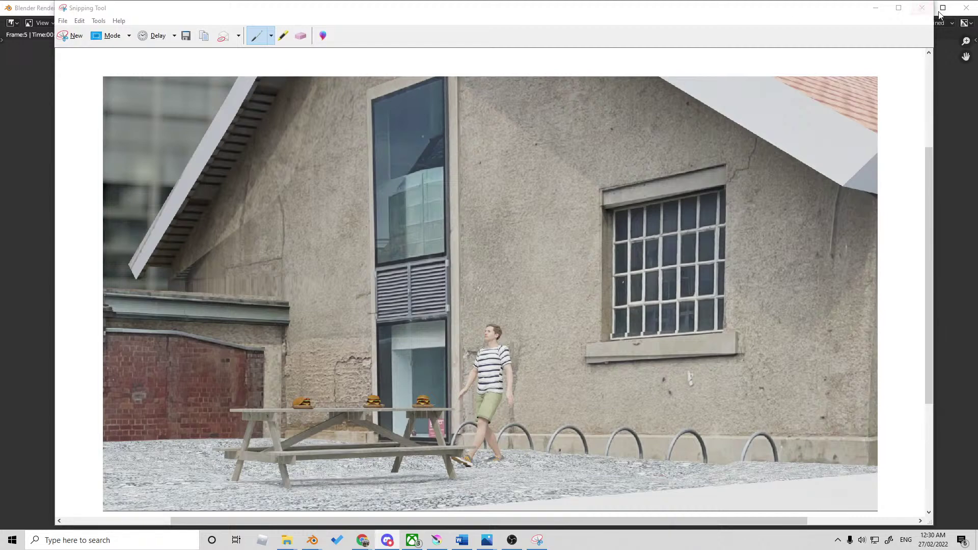
click(922, 8)
click(536, 273)
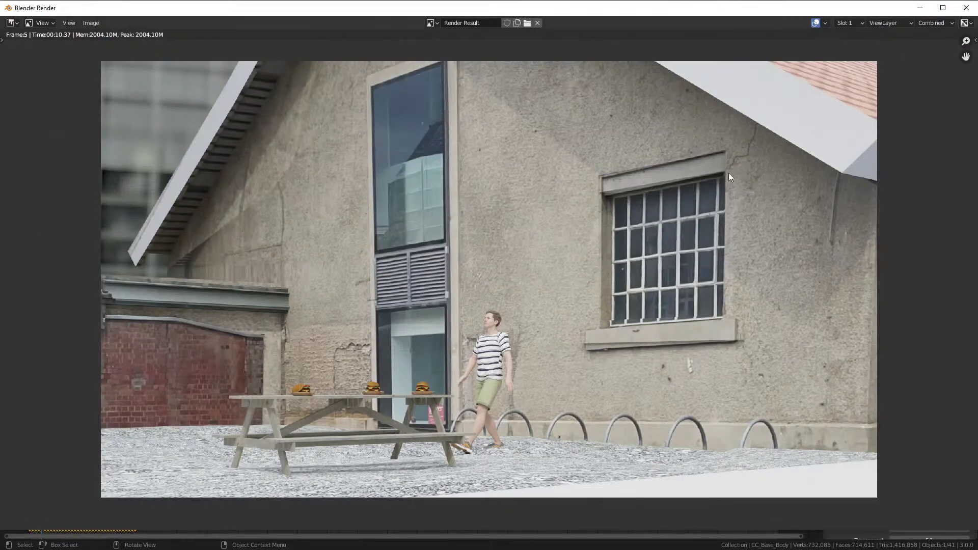
click(967, 8)
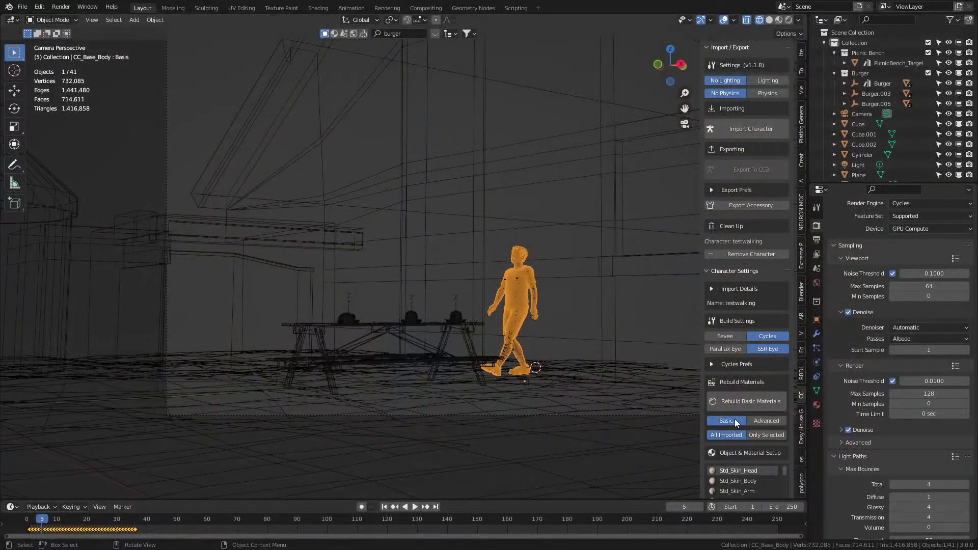
Step: Remove the imported testwalking character from the scene and show the viewport in solid shading
scroll(736, 420, down, 3)
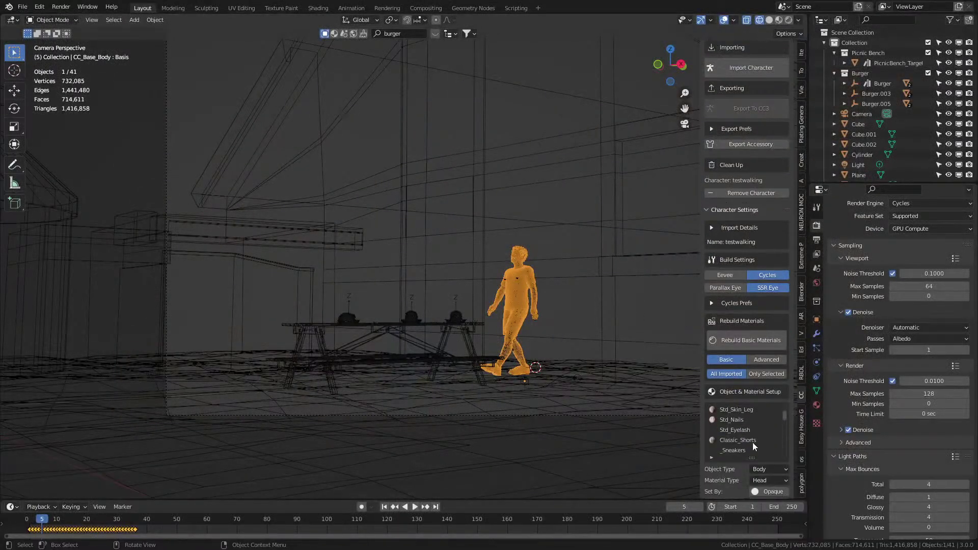
click(762, 192)
mouse_move(438, 352)
middle_down()
mouse_move(402, 350)
mouse_move(404, 372)
mouse_move(454, 384)
mouse_move(377, 386)
mouse_move(454, 378)
middle_up()
key(shift+z)
middle_drag(499, 351, 438, 349)
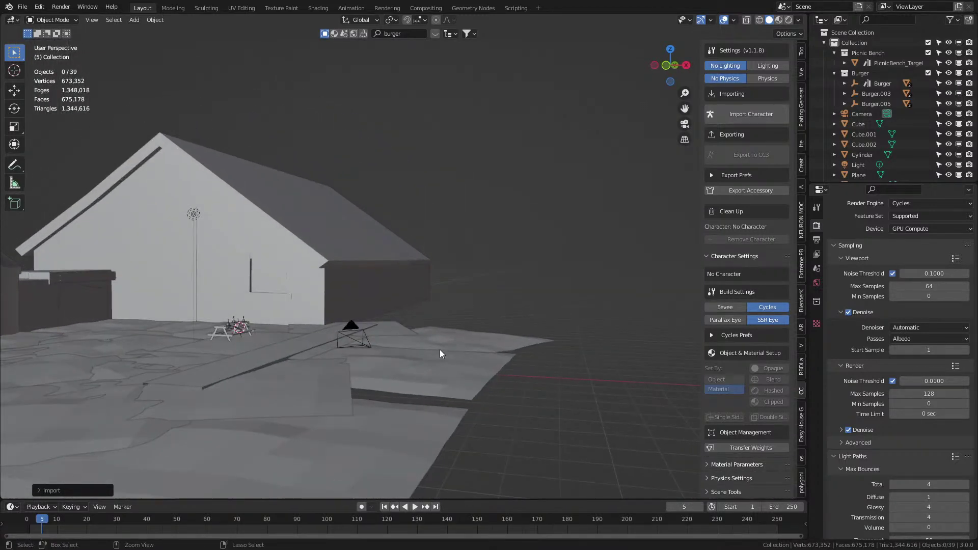
Step: Save GlassWorks.blend and switch the viewport to rendered shading to view the house and tower
key(ctrl+s)
middle_drag(302, 331, 533, 319)
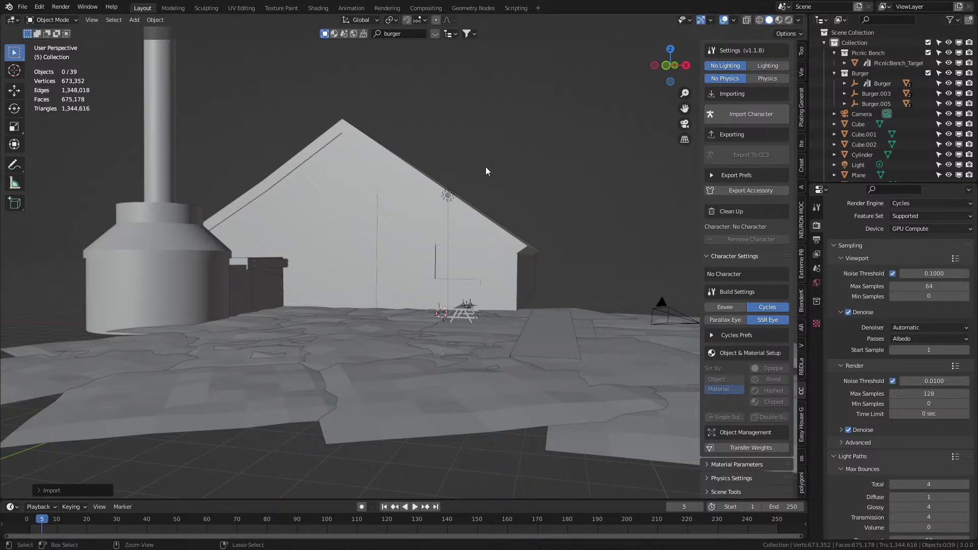
key(ctrl+s)
key(ctrl+s)
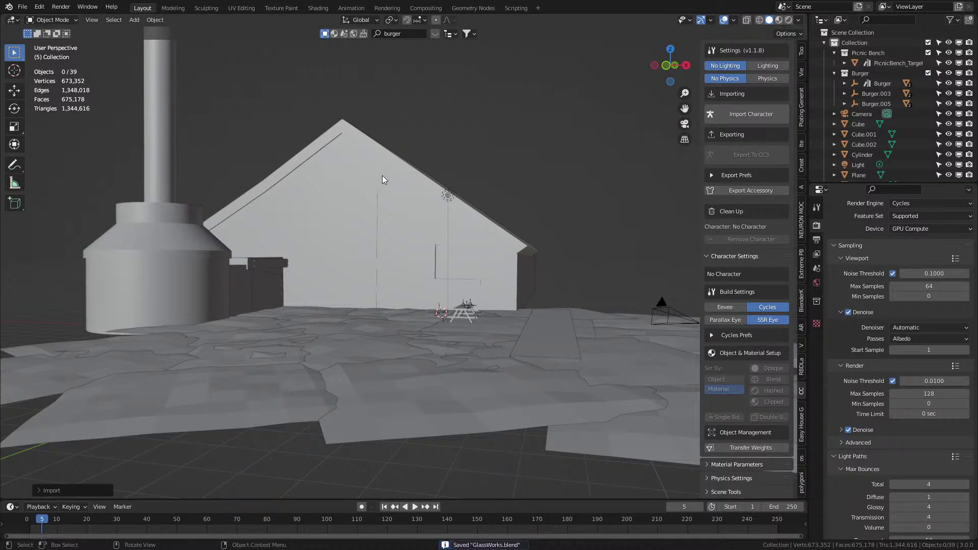
click(788, 20)
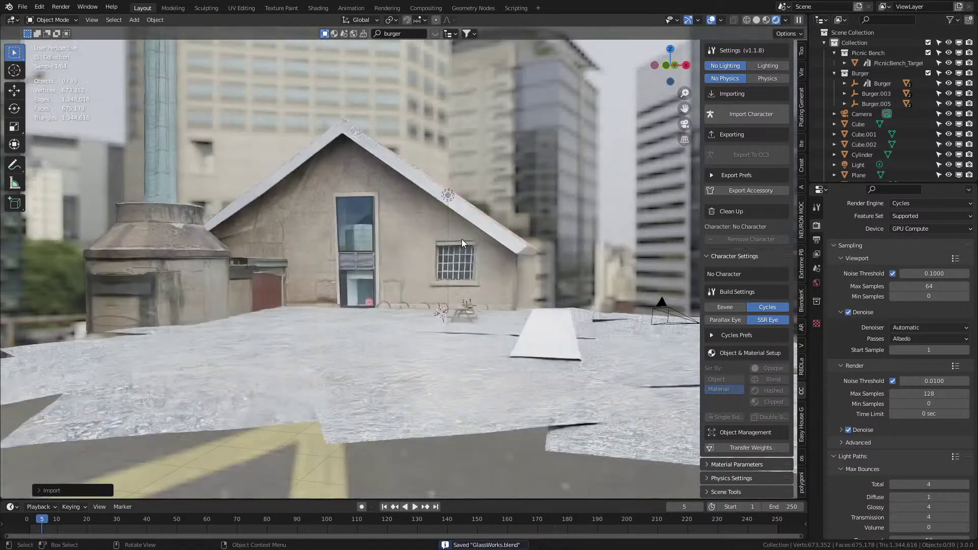
mouse_move(462, 239)
middle_down()
mouse_move(426, 246)
mouse_move(454, 252)
middle_up()
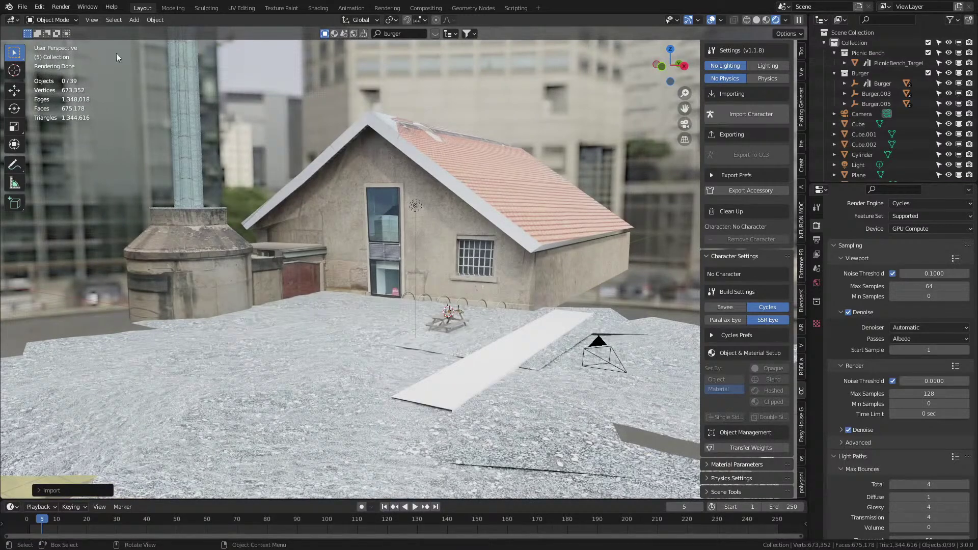
Step: Open the first BellTower.blend from the recent files
click(22, 6)
mouse_move(55, 39)
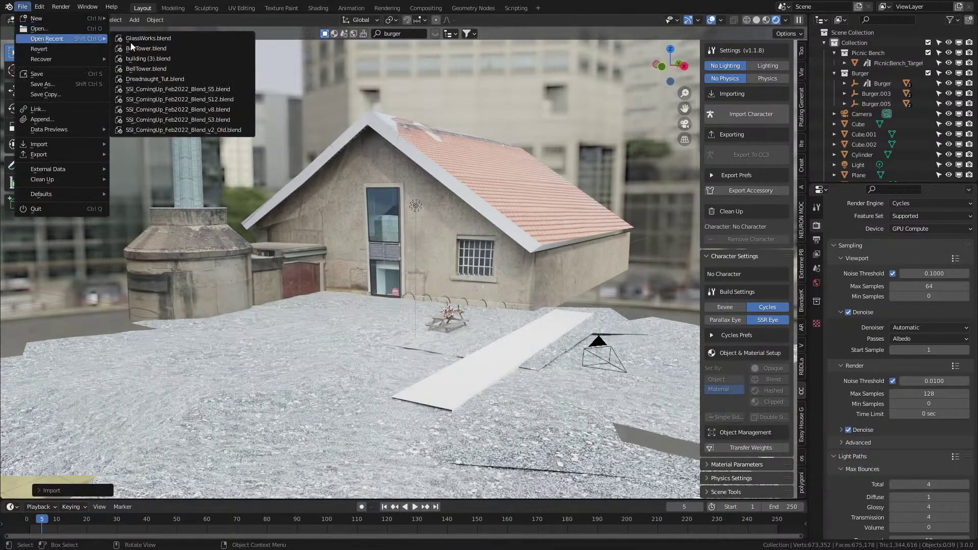
click(188, 48)
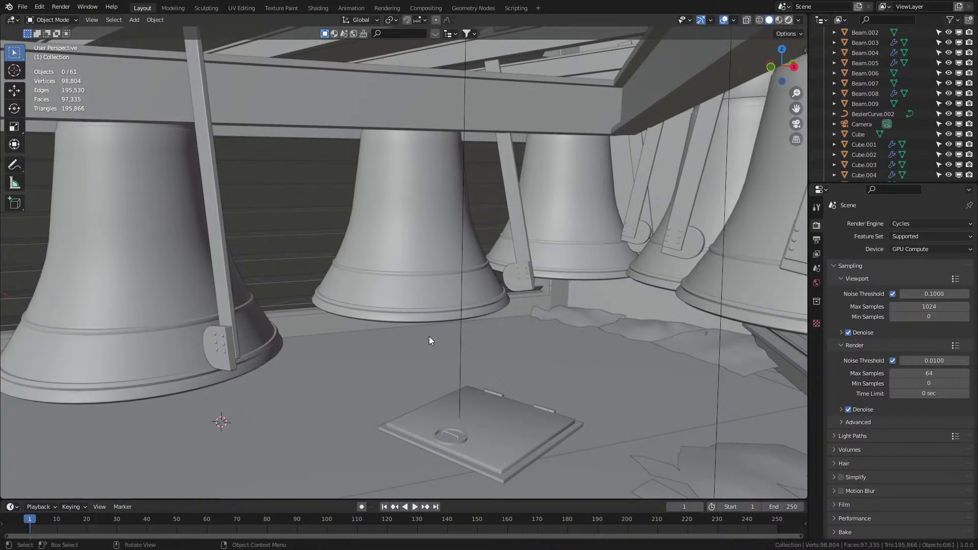
Step: Examine the bell tower in rendered shading, selecting the dirt plane and the dead-leaves planes on the floor
key(z)
middle_drag(490, 306, 484, 303)
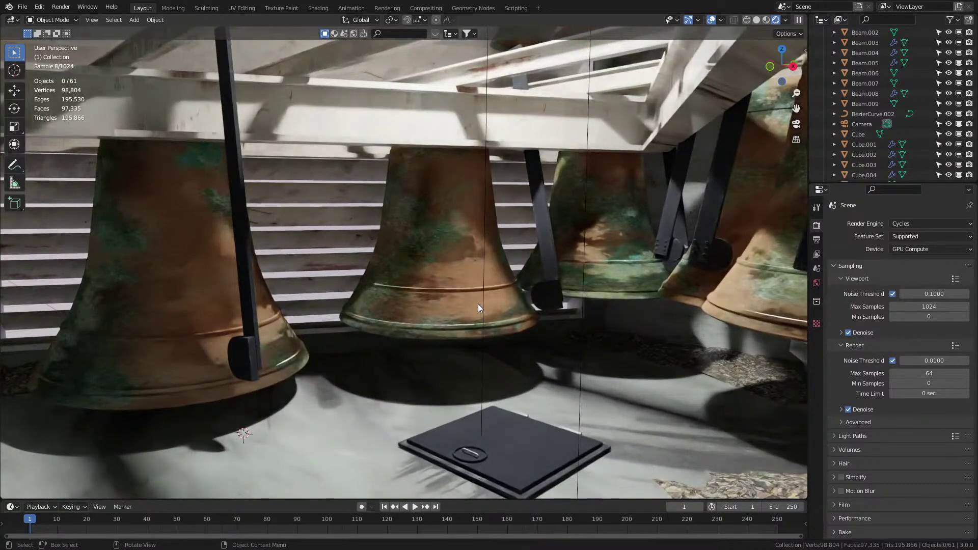
middle_drag(478, 303, 461, 344)
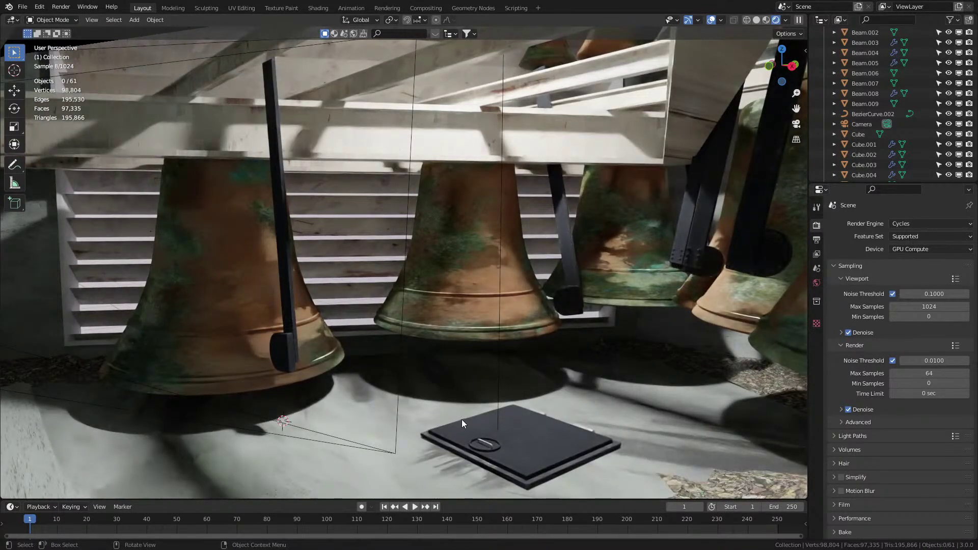
middle_drag(539, 426, 540, 385)
click(468, 434)
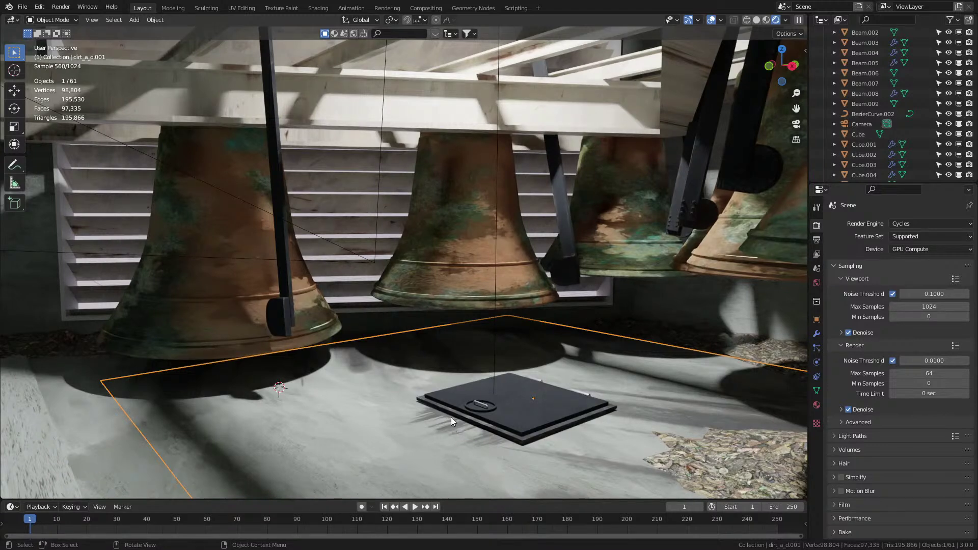
click(417, 353)
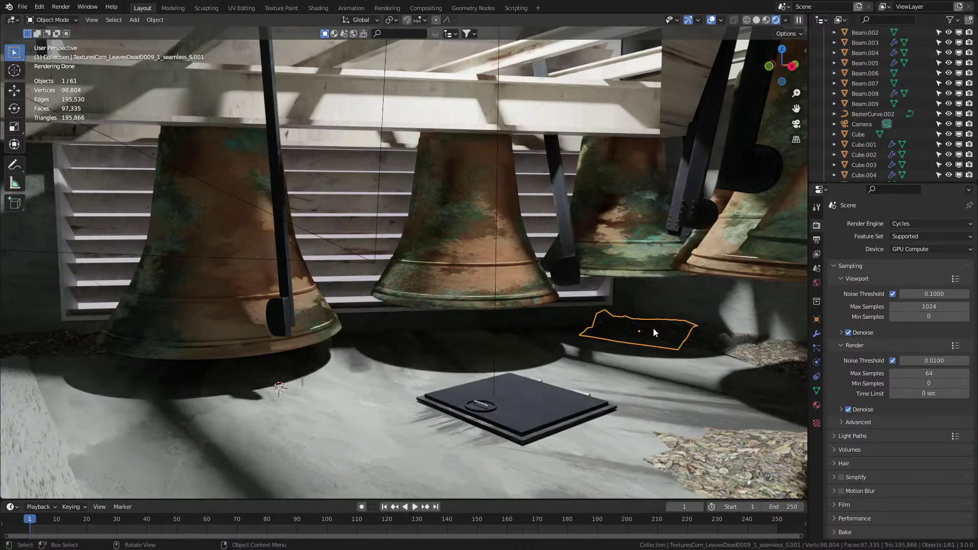
click(77, 351)
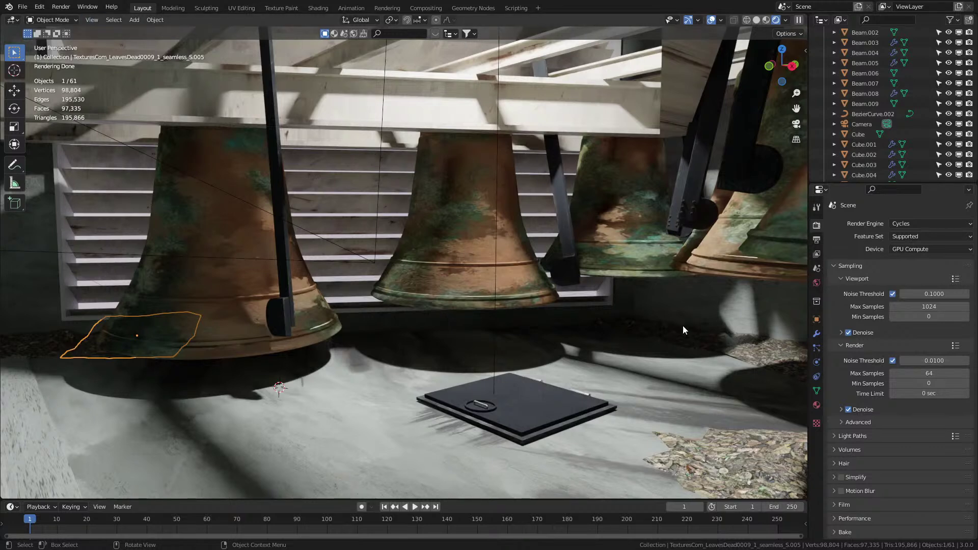
Step: Open the other BellTower.blend version from the recent files
click(23, 7)
mouse_move(59, 40)
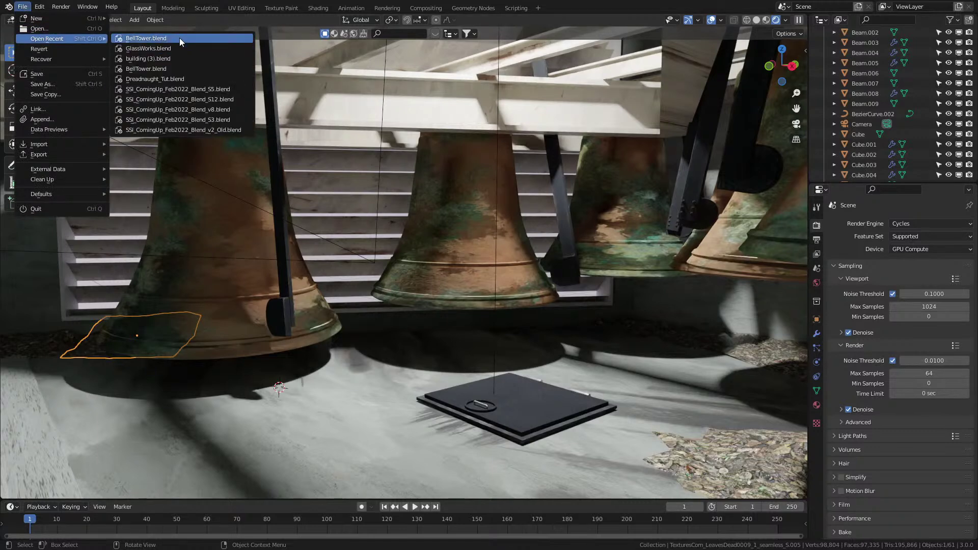
click(179, 67)
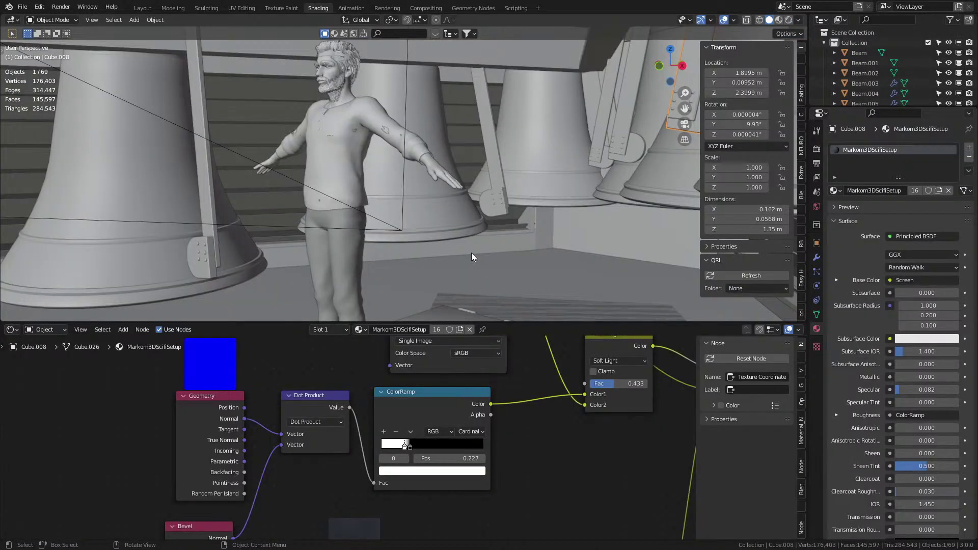
Step: Open Dreadnaught_Tut.blend from the recent files
click(23, 7)
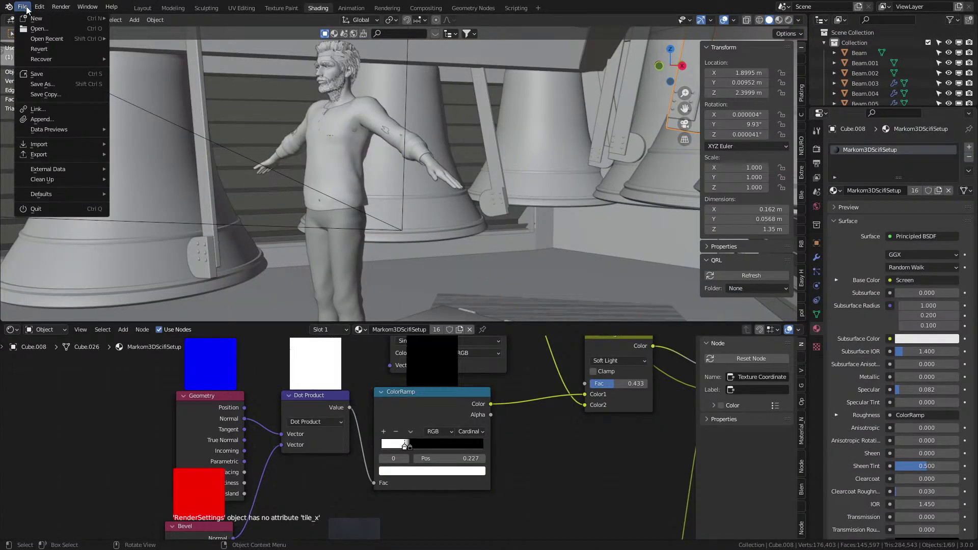
mouse_move(60, 38)
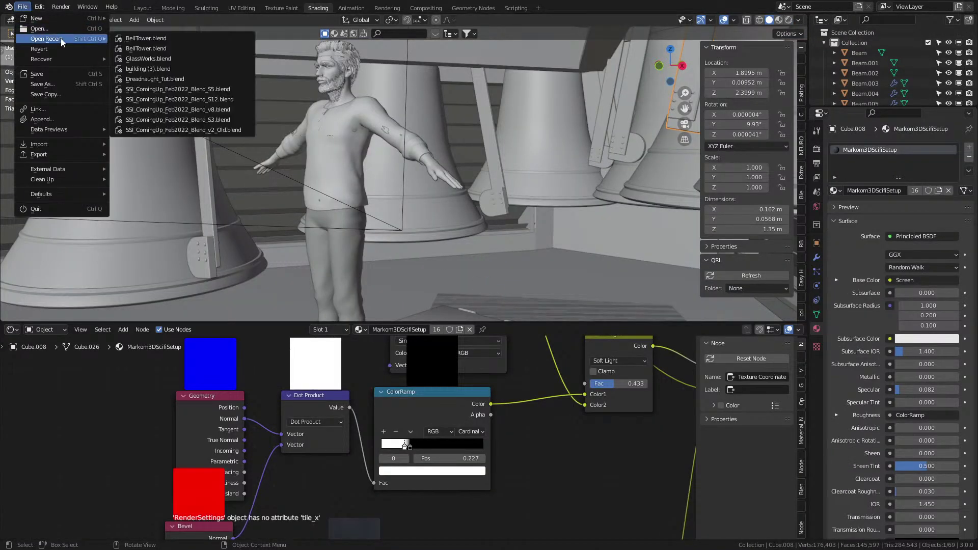
click(191, 79)
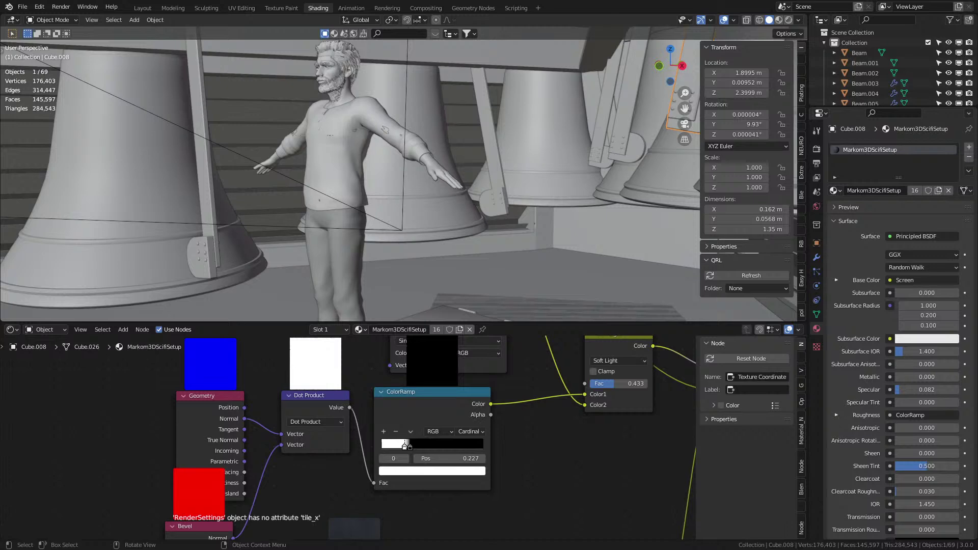
Step: In BankScene.blend, enable the Cycles Lights collection and exclude the EEVEE Lights collection
key(F12)
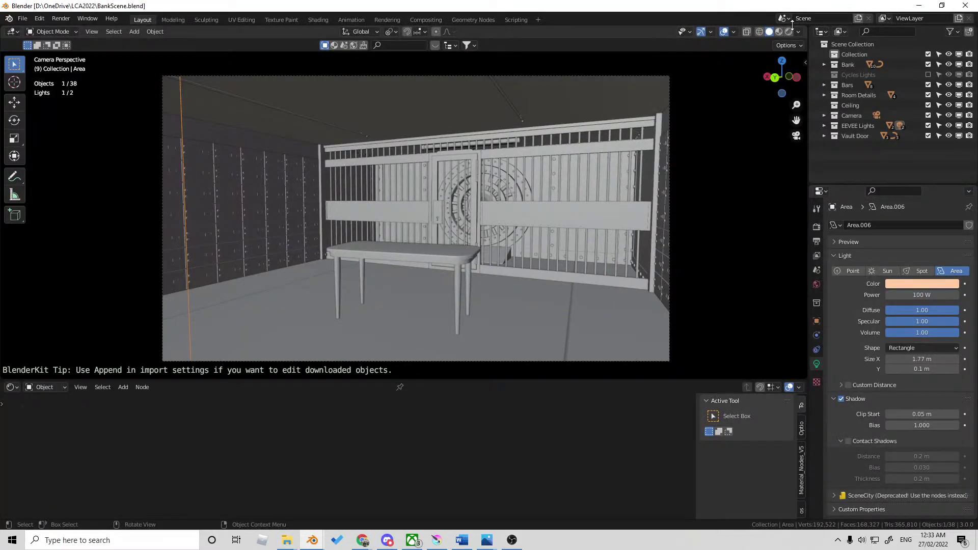
click(927, 74)
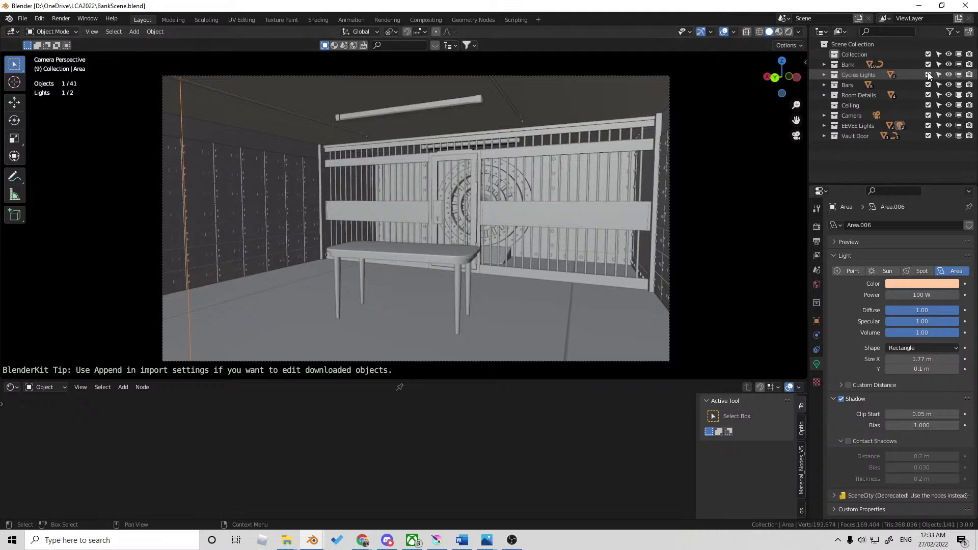
click(928, 126)
Step: Set the render engine to Cycles and display the bank scene in rendered shading
click(817, 226)
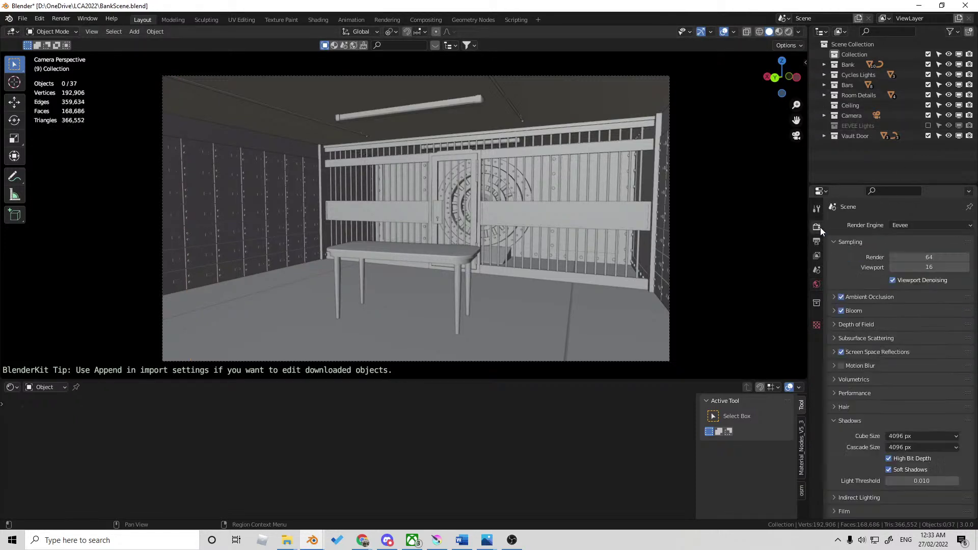
click(915, 225)
click(919, 258)
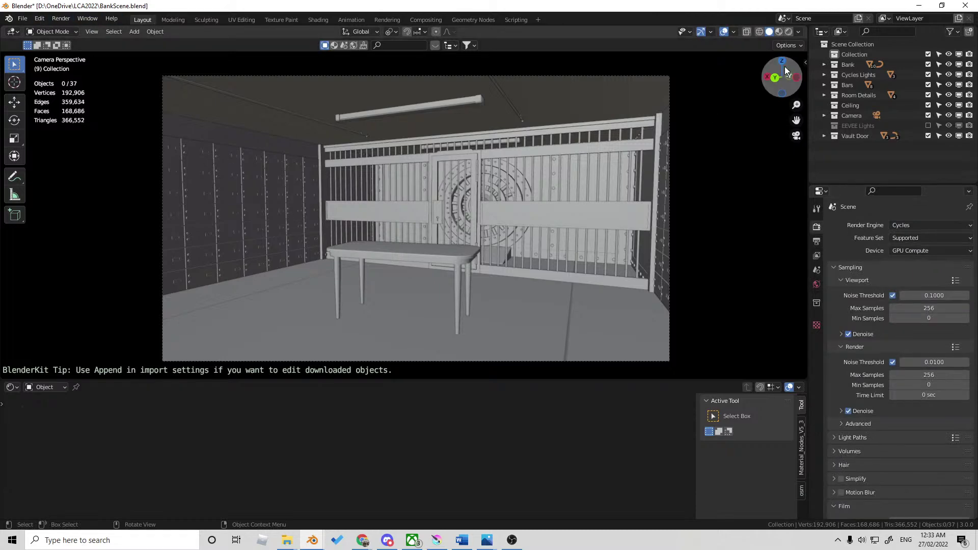
key(z)
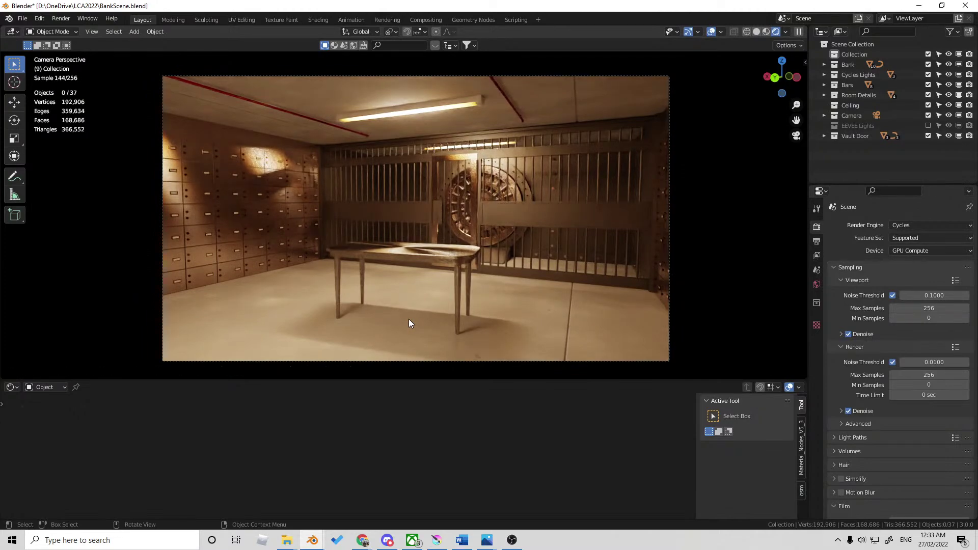
Step: Examine the metal table, the deposit-box walls and the barred vault door from inside the bank room
middle_drag(483, 212, 565, 234)
scroll(460, 230, up, 5)
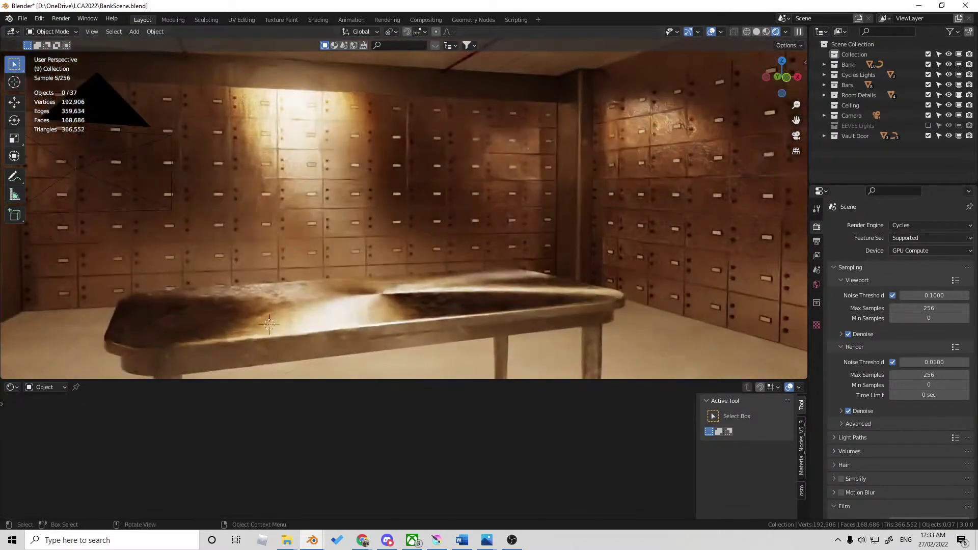
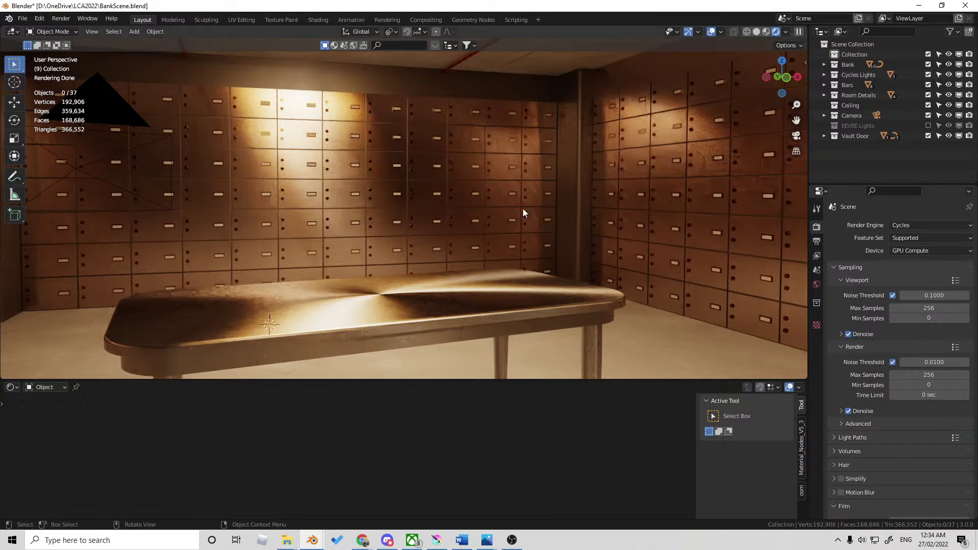
middle_drag(471, 213, 282, 235)
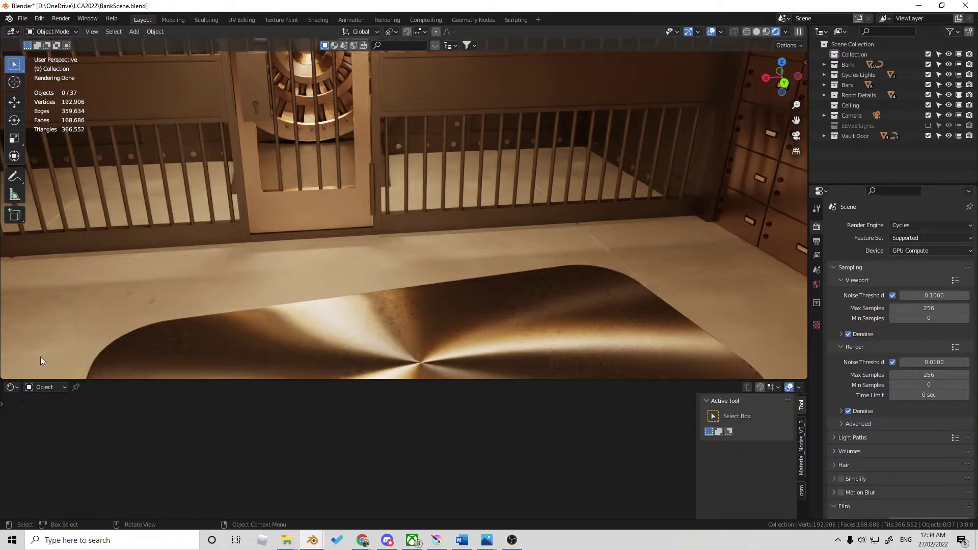
Step: In File Explorer, look through the Games (F:), Local Disk (D:) and Blender (M:) drives and open Library > PhotoScans
mouse_move(286, 545)
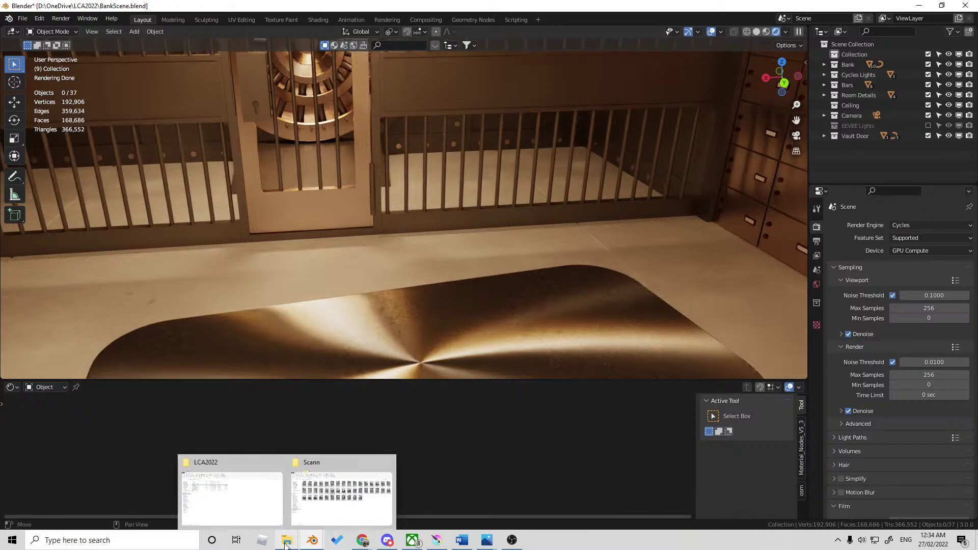
click(271, 517)
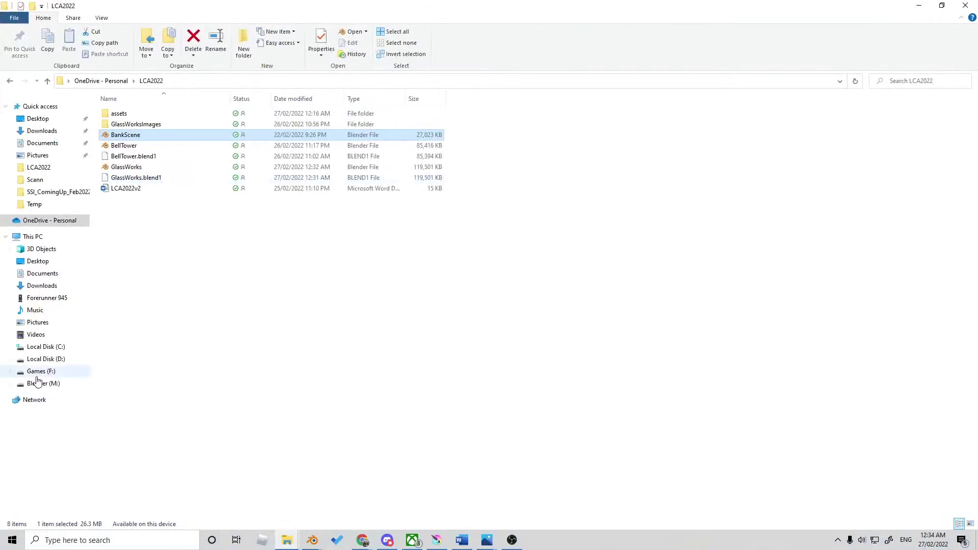
click(39, 372)
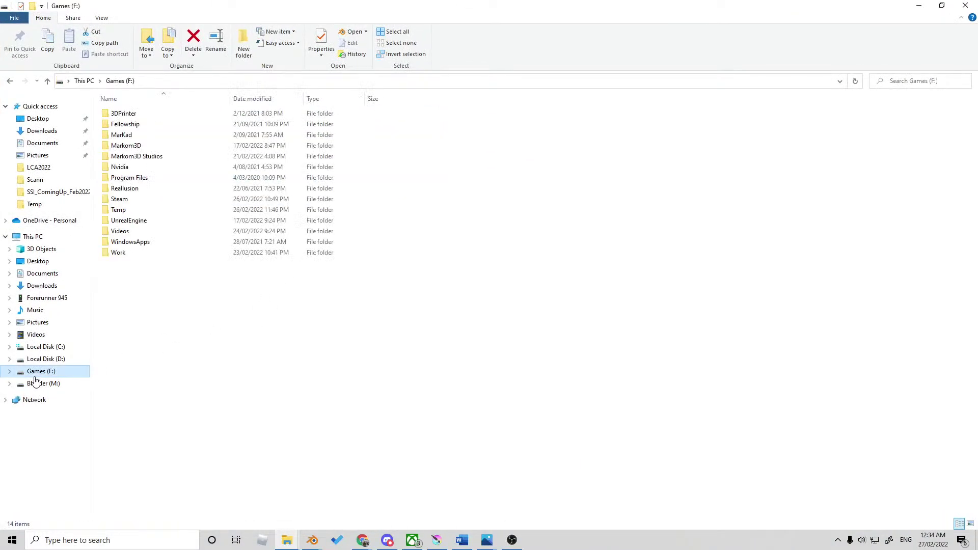
click(46, 359)
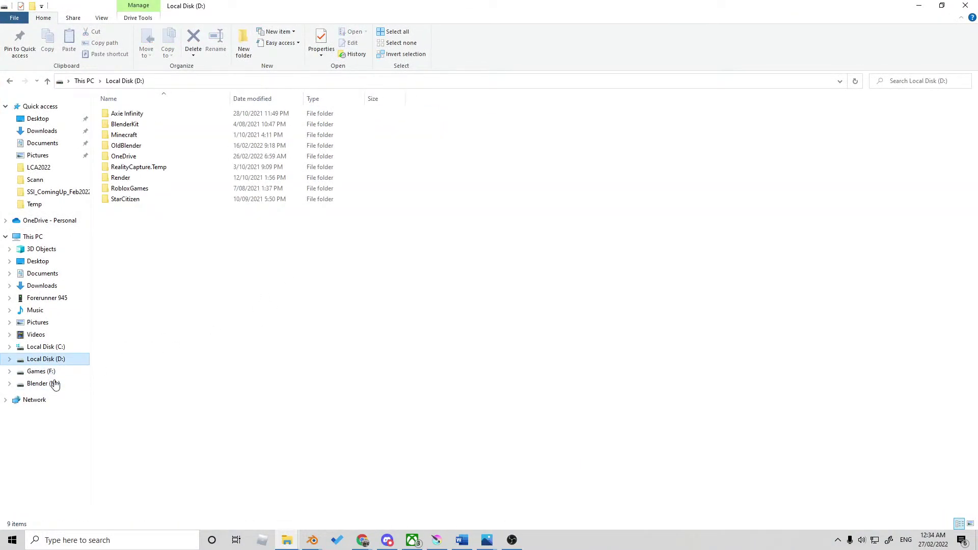
click(56, 387)
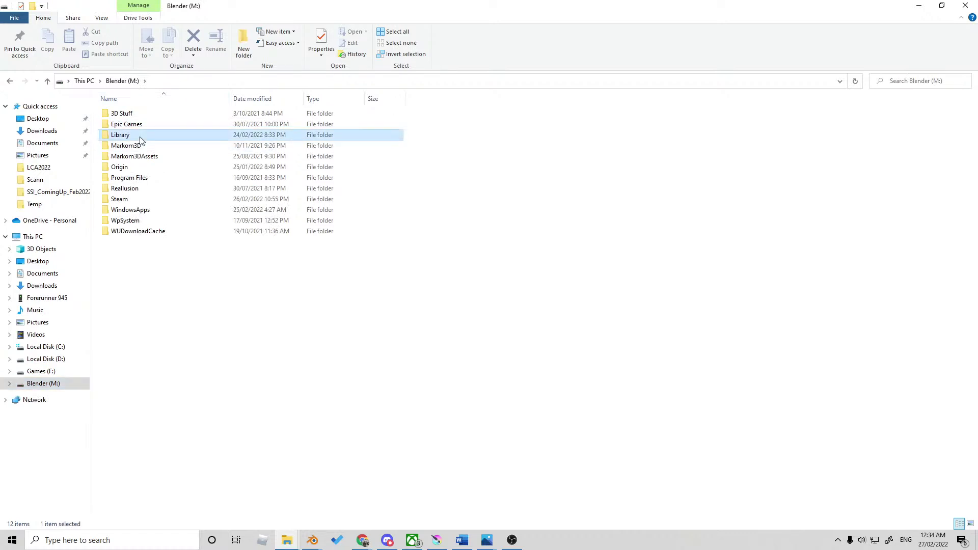
double_click(140, 135)
click(159, 191)
double_click(158, 189)
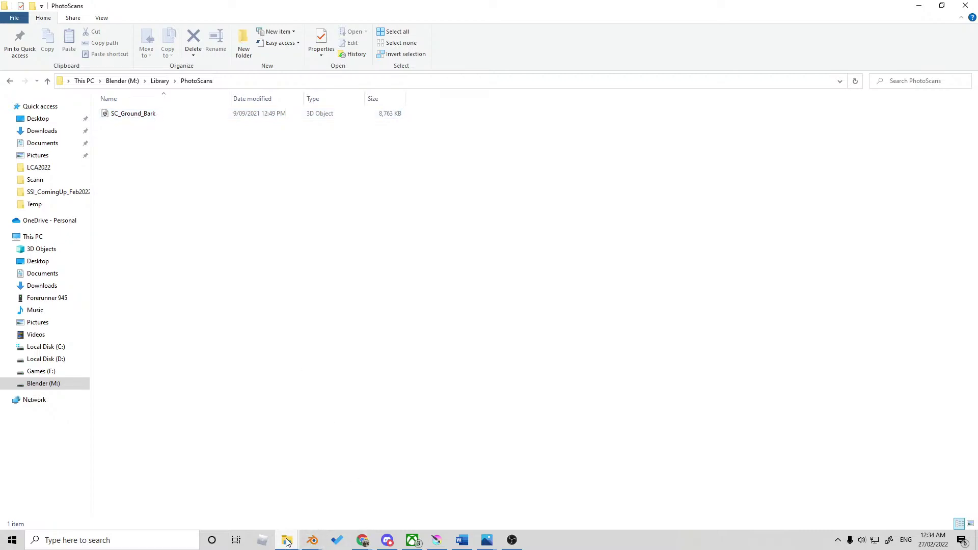
Step: Close the BankScene Blender window and launch a new Blender session
mouse_move(287, 542)
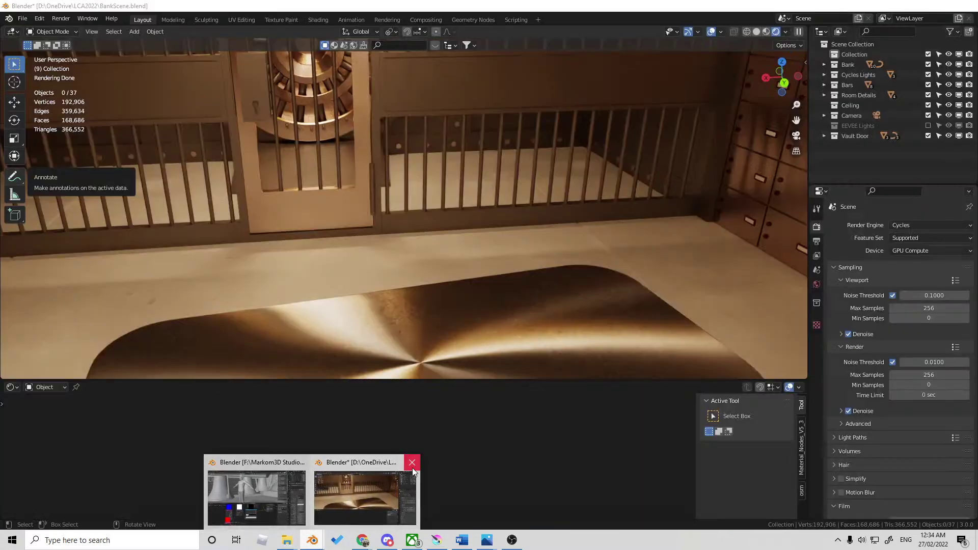
click(412, 462)
click(385, 483)
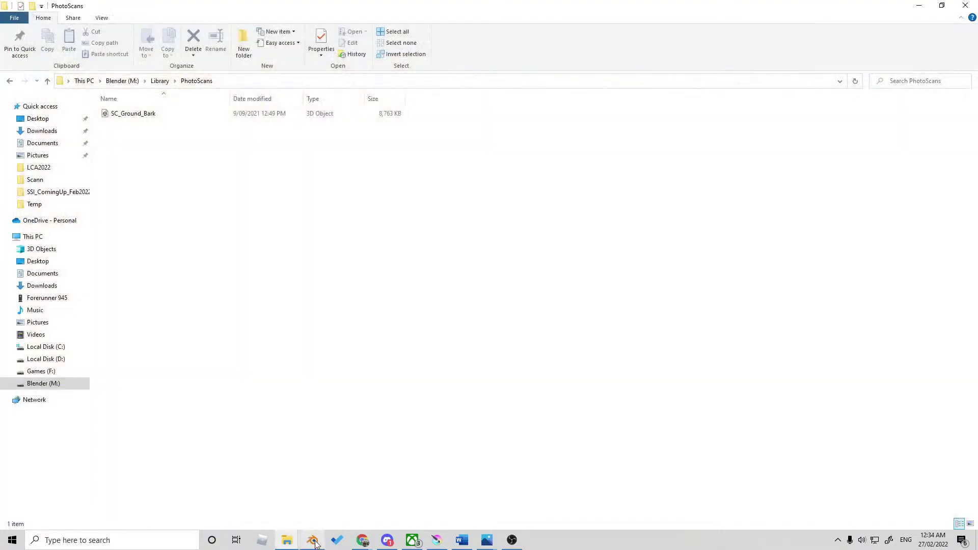
right_click(312, 540)
click(305, 485)
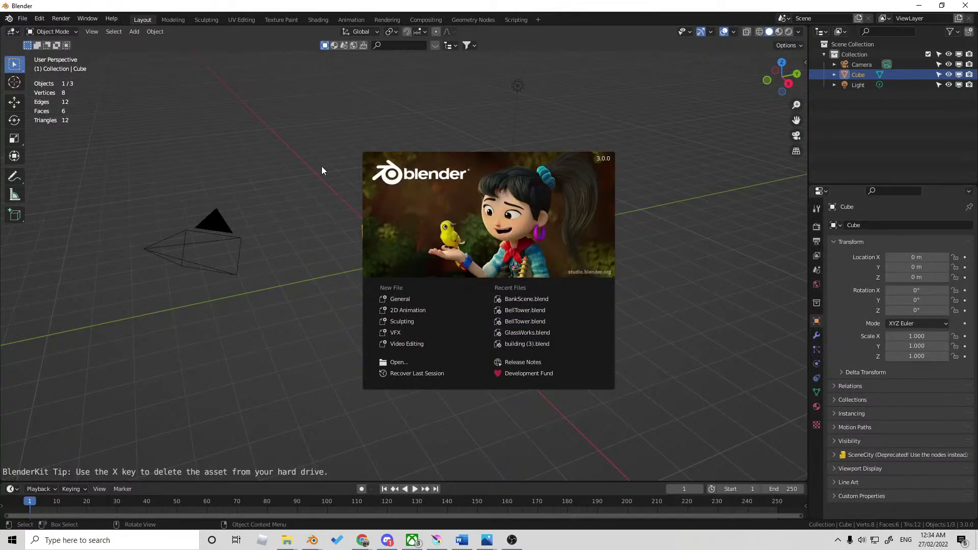
Step: Dismiss the splash screen and delete all default objects from the new scene
click(328, 180)
key(a)
key(Delete)
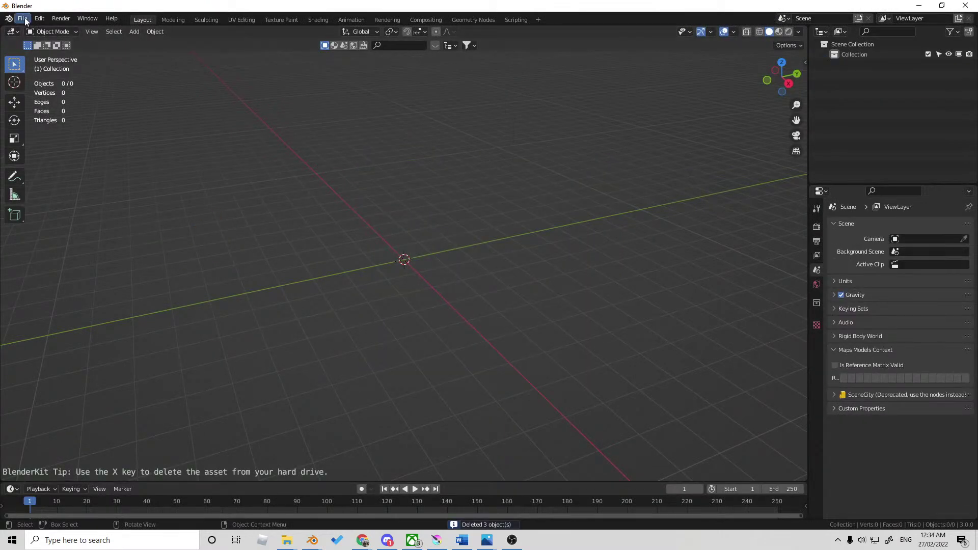
Step: Split the 3D viewport vertically, turn one half into an Asset Browser and even out the two areas' widths
drag(3, 27, 647, 60)
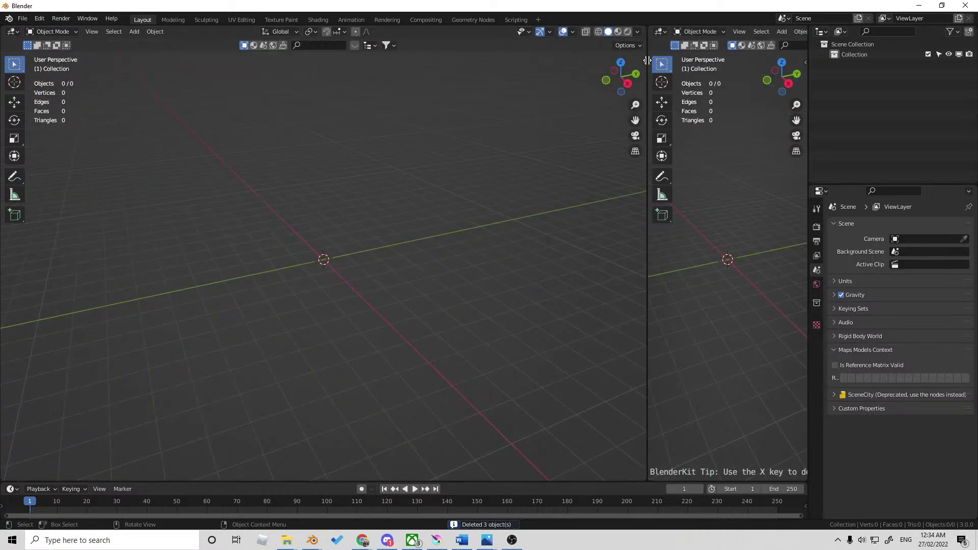
key(Escape)
click(12, 32)
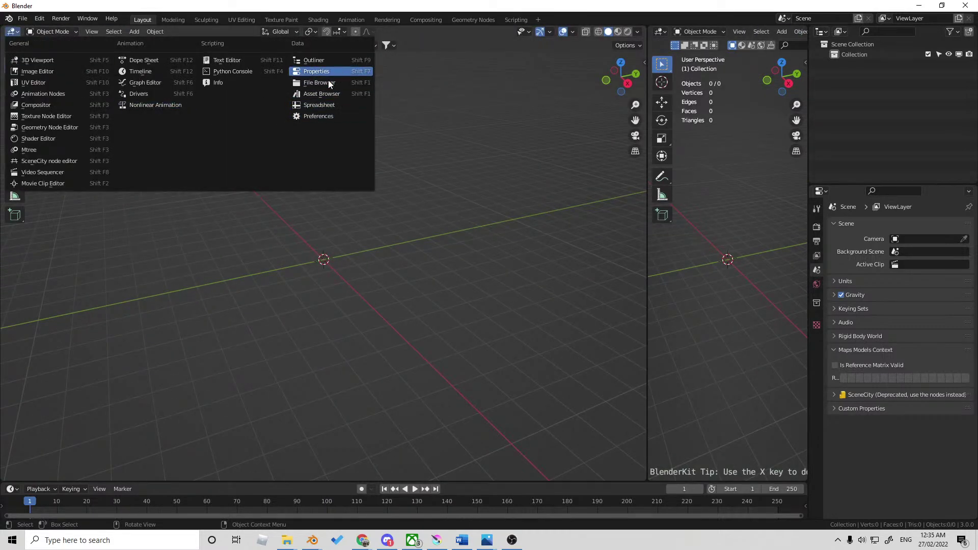
click(312, 94)
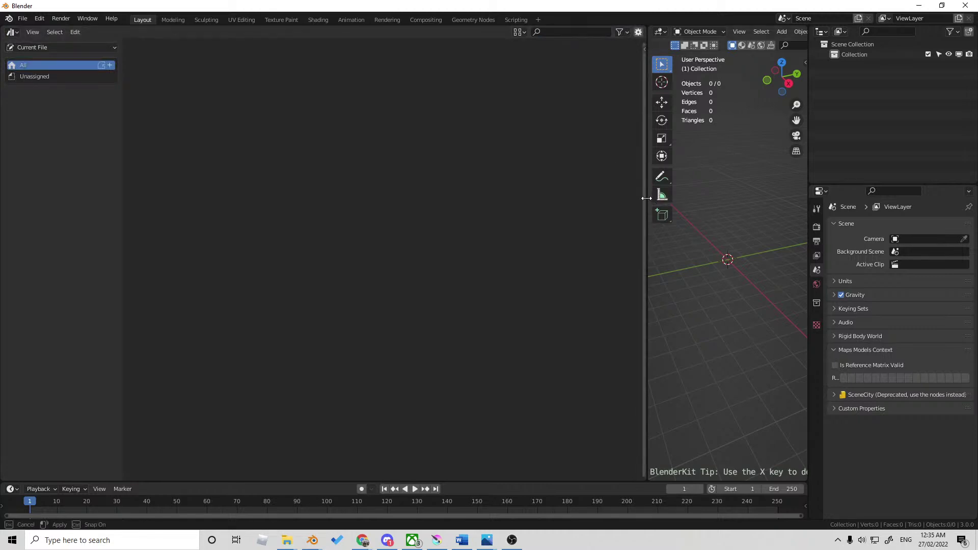
drag(647, 197, 483, 198)
Step: Switch the asset library to Markom3D and look through its Unassigned, Kitbashing and Material catalogs
click(74, 47)
click(73, 78)
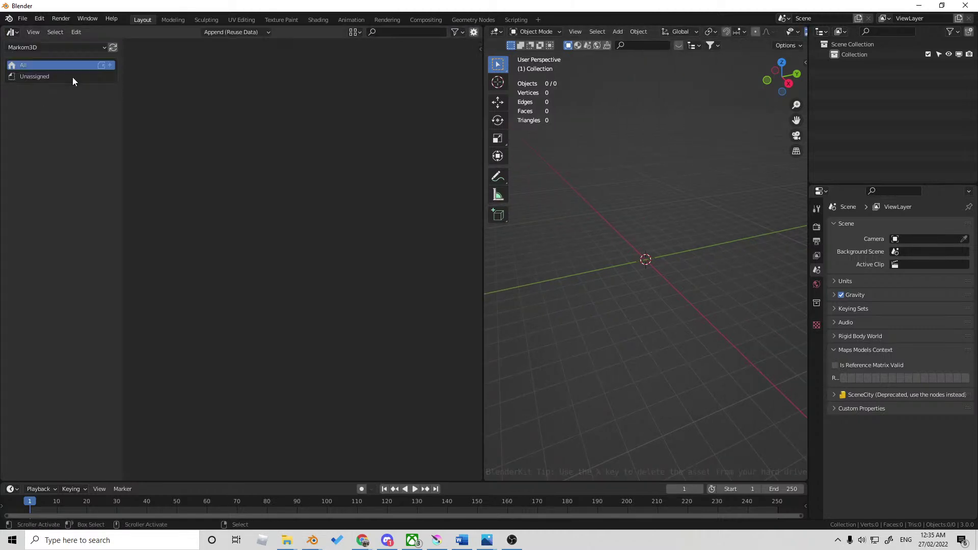
click(52, 121)
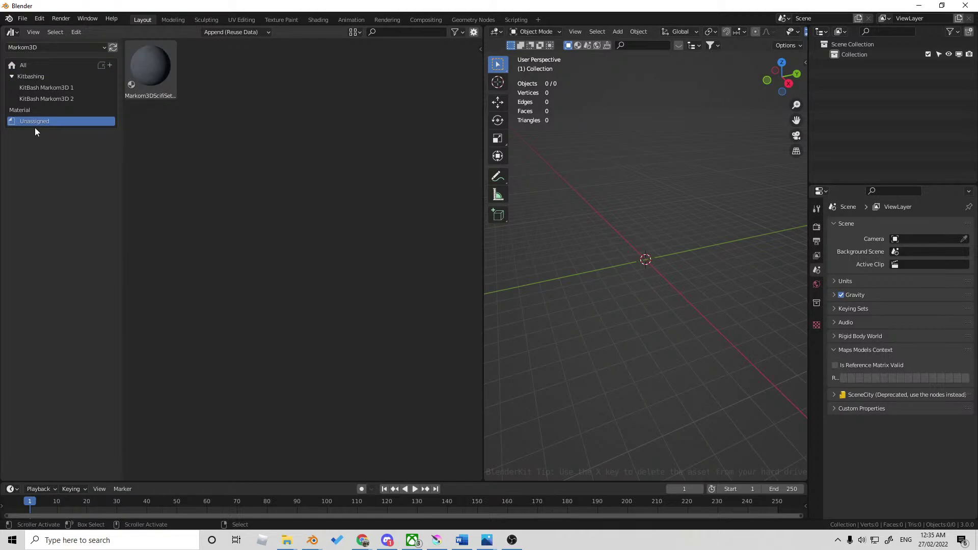
click(42, 97)
click(56, 88)
click(56, 77)
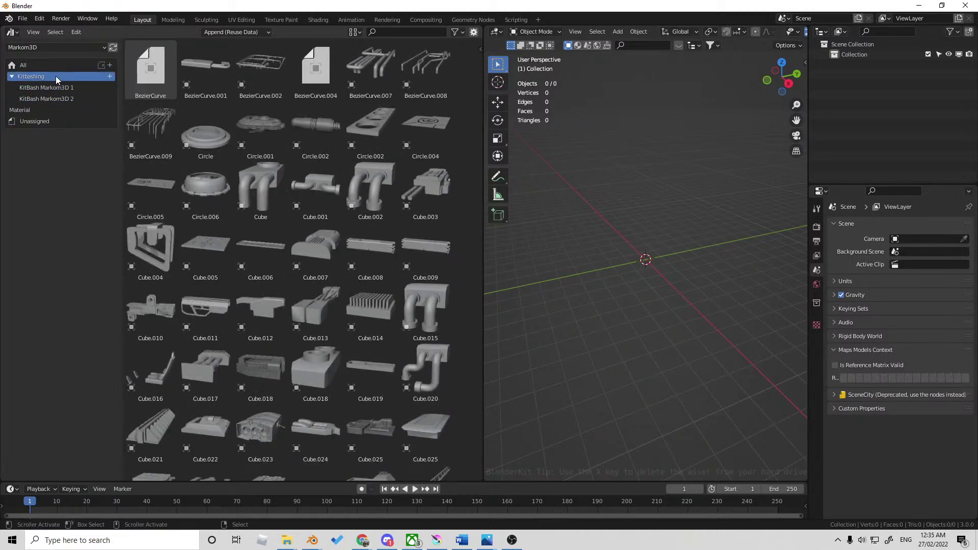
click(60, 88)
click(72, 110)
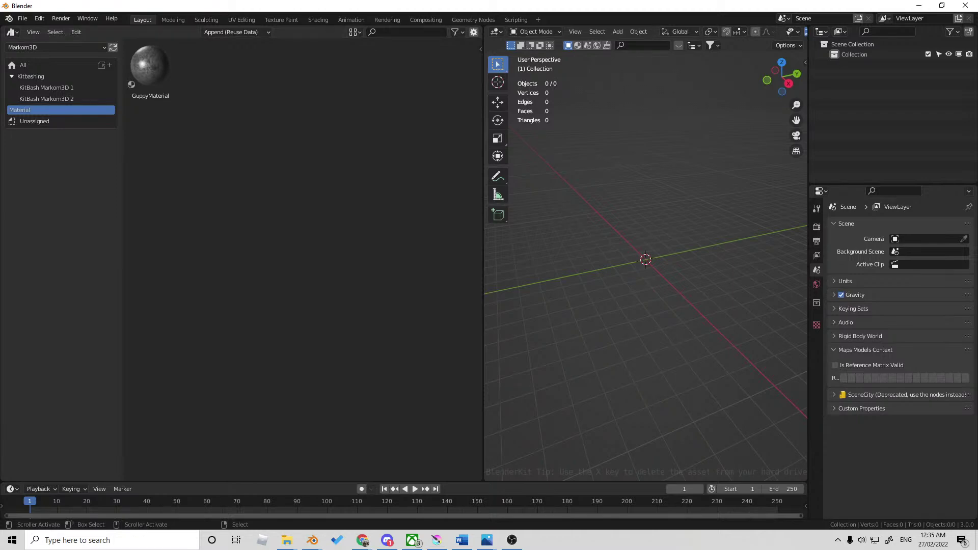
Step: In File Explorer, browse the Blender (M:) drive's 3D Assets folder and then open Library > ScannedLibrary
key(alt+Tab)
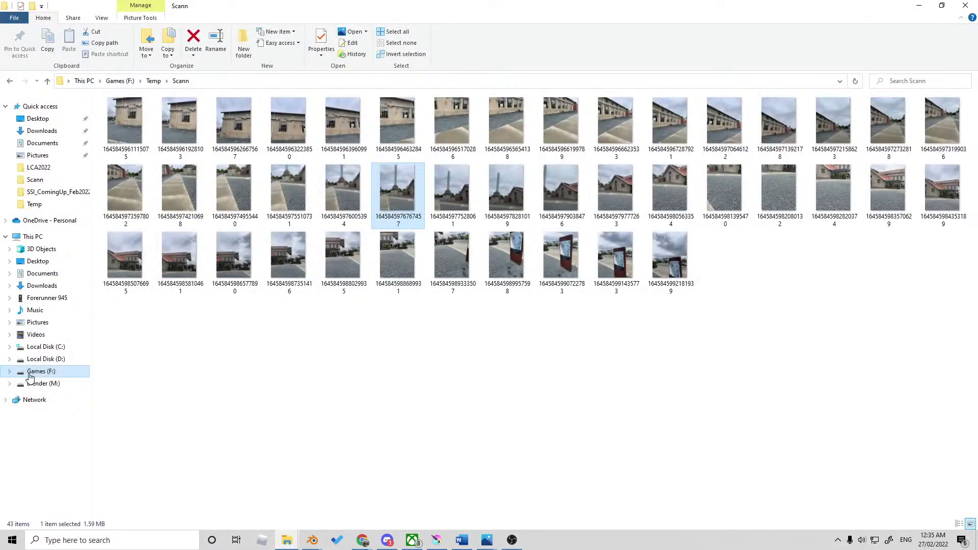
click(35, 372)
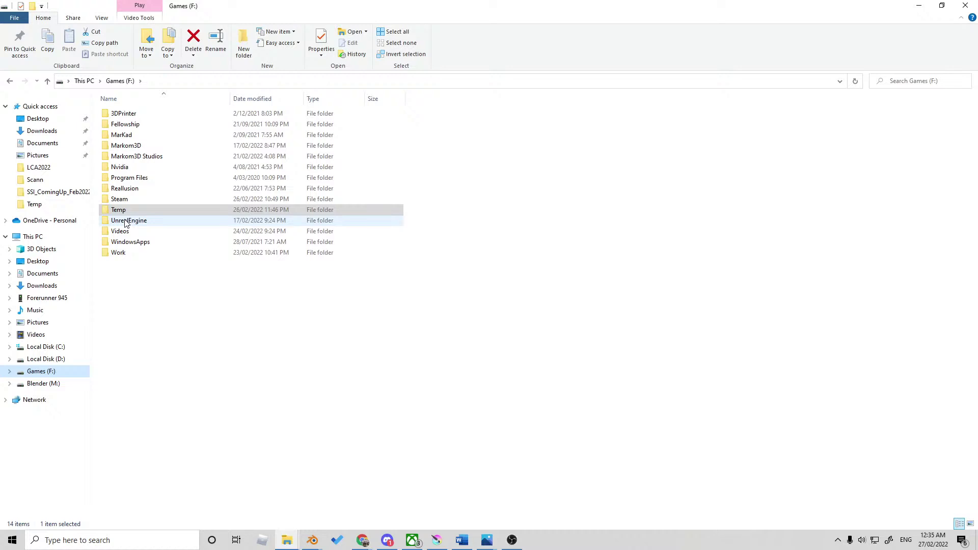
click(77, 385)
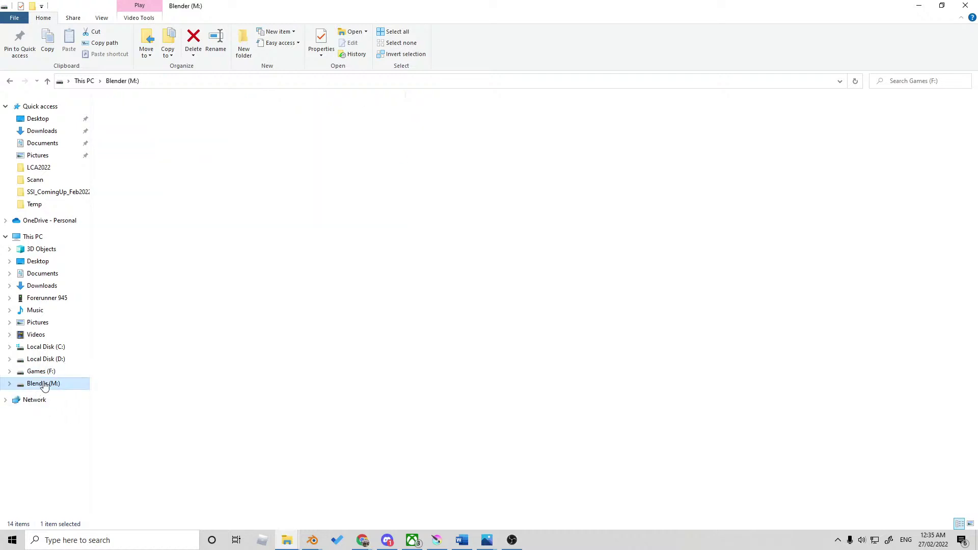
double_click(155, 115)
double_click(155, 113)
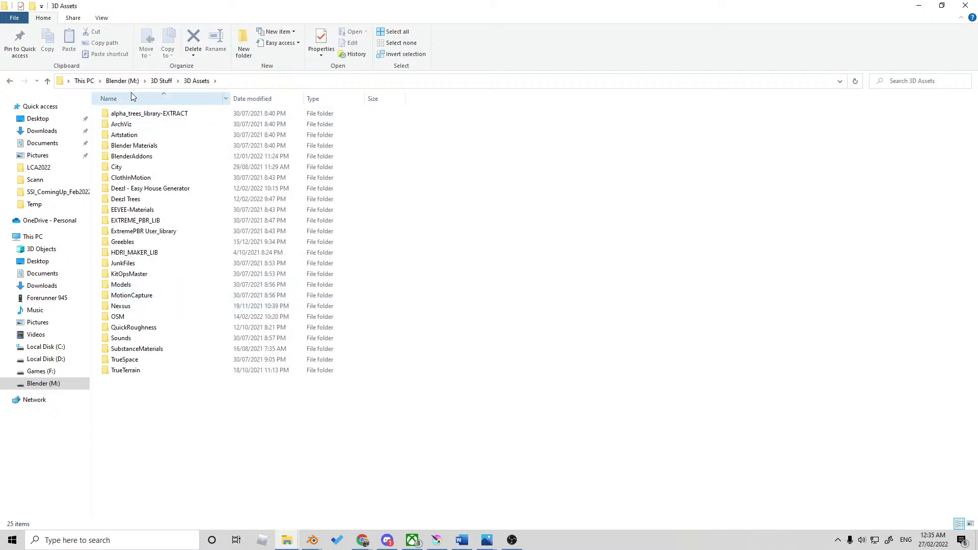
key(BackSpace)
key(BackSpace)
double_click(135, 143)
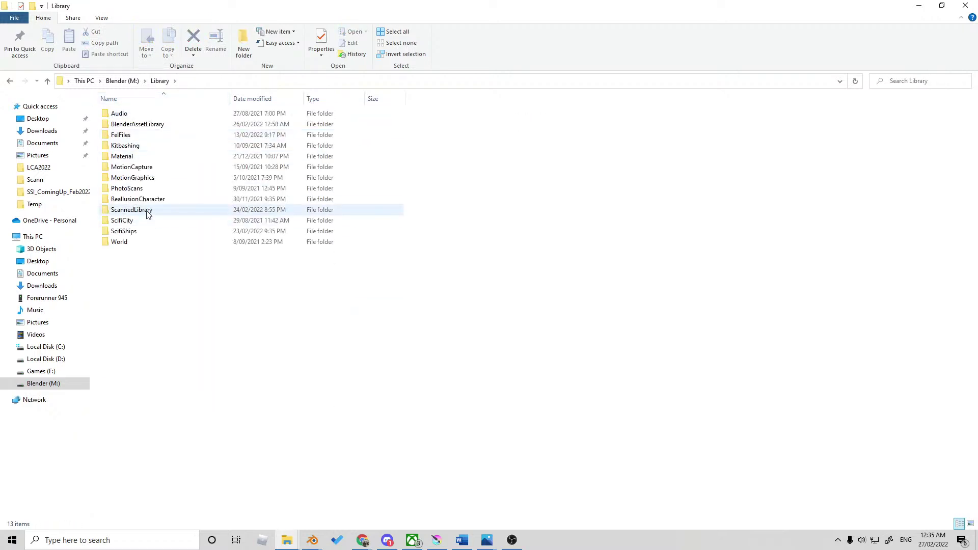
double_click(151, 211)
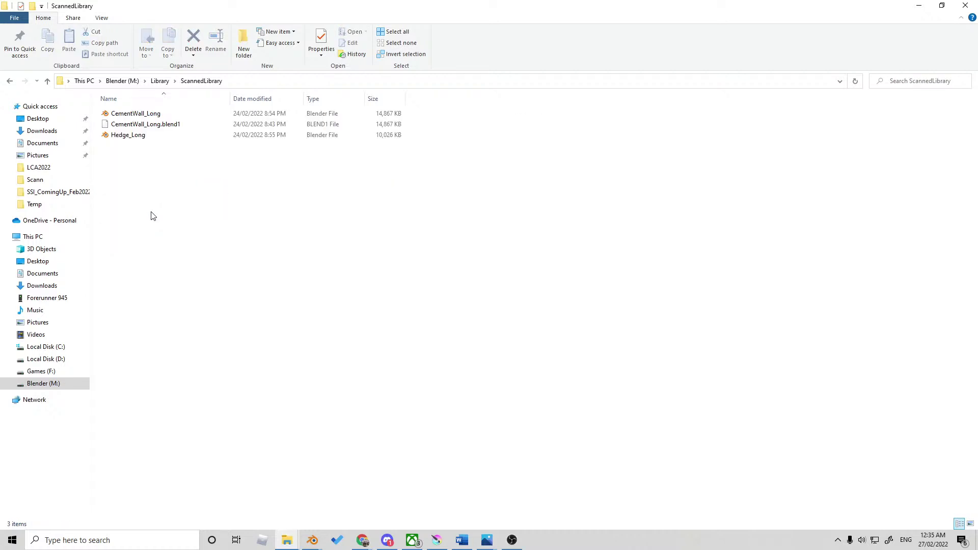
Step: Open CementWall_Long.blend and show the scanned cement wall in rendered shading
double_click(155, 117)
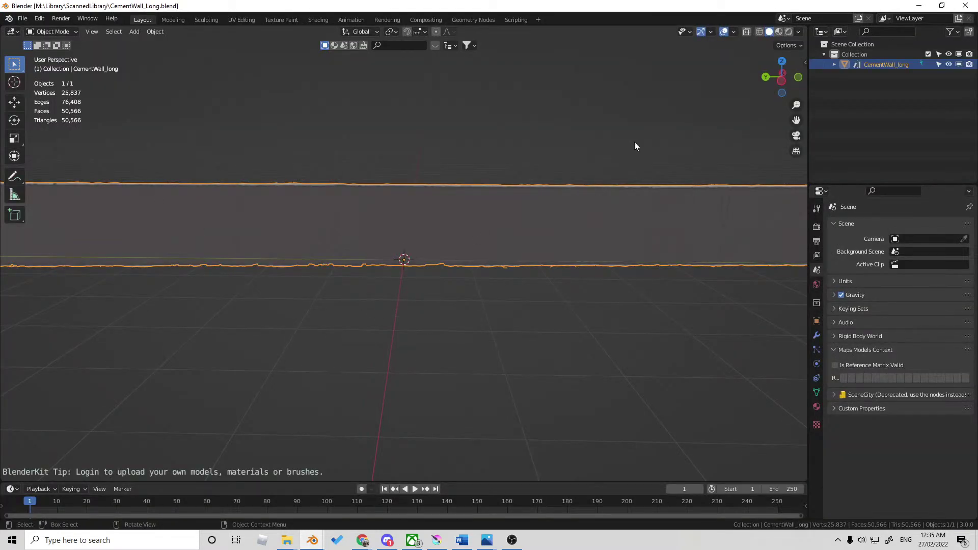
click(789, 32)
mouse_move(410, 284)
middle_down()
mouse_move(512, 287)
mouse_move(443, 276)
middle_up()
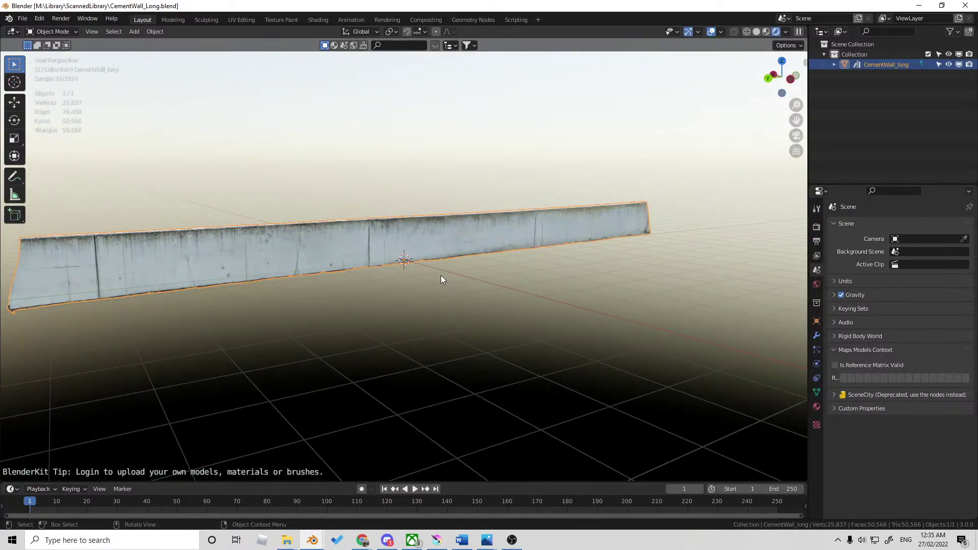
Step: Duplicate the cement wall upward along Z and move the copy freely to sit above and behind the original
key(shift+d)
key(z)
click(466, 237)
middle_drag(466, 237, 508, 247)
key(g)
click(530, 268)
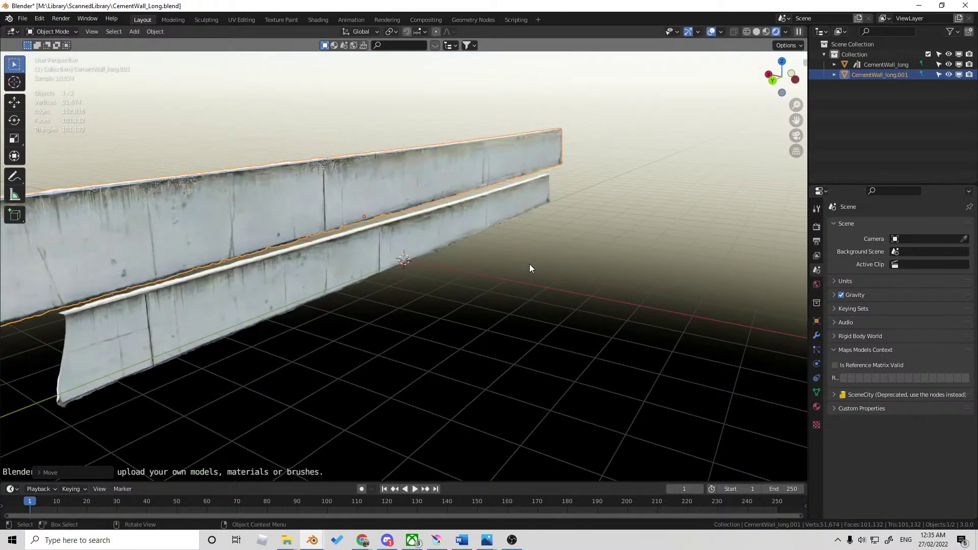
Step: Duplicate the upper cement wall and place the copy above it along the Z axis
middle_drag(529, 266, 525, 245)
key(shift+d)
key(z)
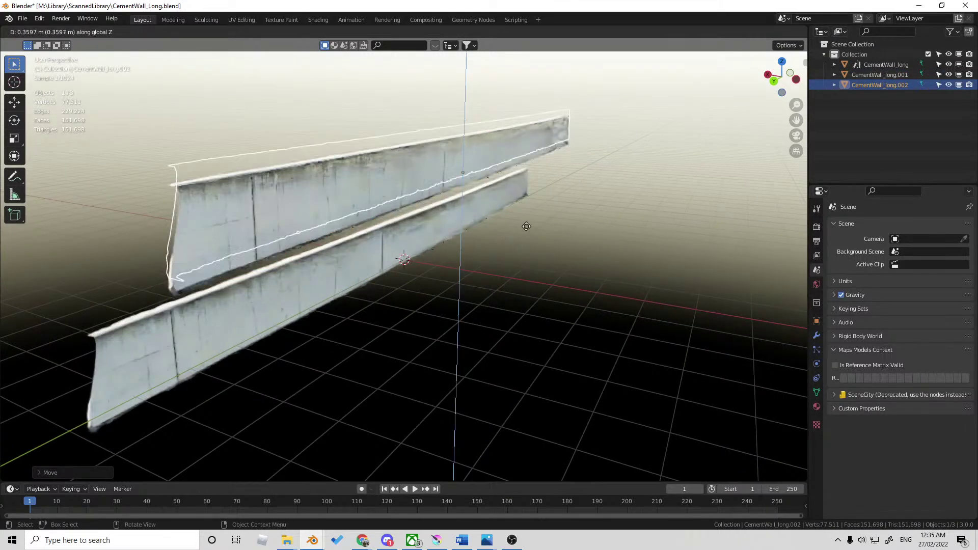
click(530, 200)
Step: Shift the topmost cement wall copy along Y and X so the three walls stack as stepped tiers
middle_drag(530, 199, 548, 203)
key(g)
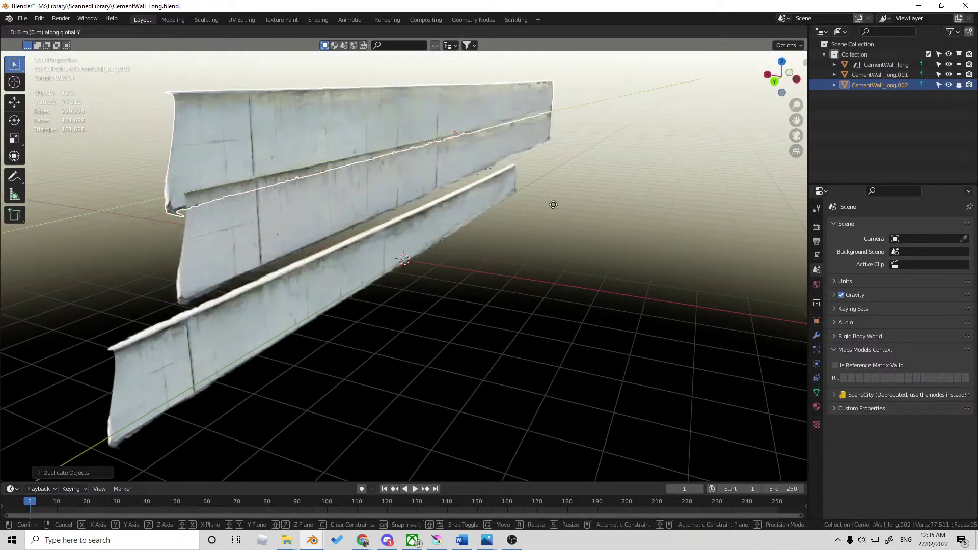
key(s)
click(573, 226)
middle_drag(572, 222, 429, 295)
key(g)
key(x)
click(510, 228)
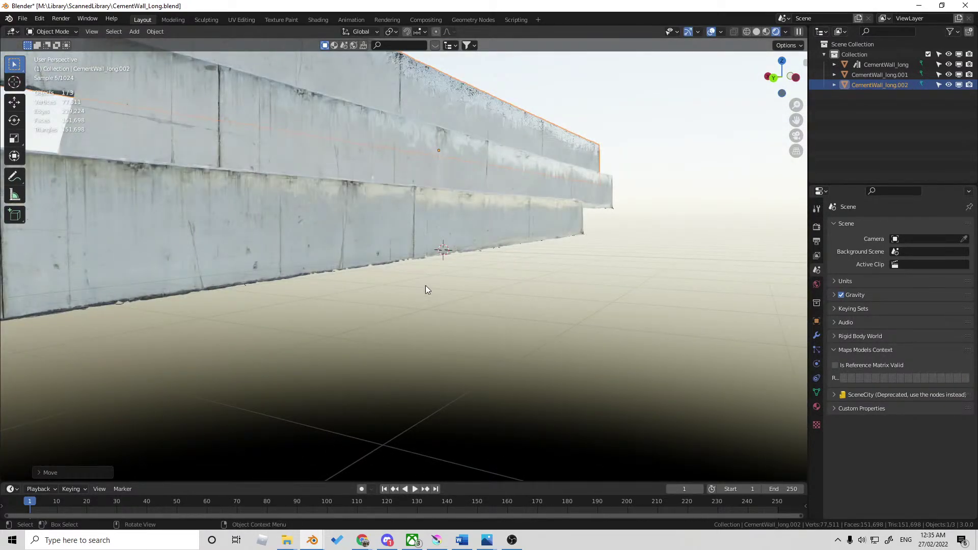
Step: Close the cement wall file without saving and open Hedge_Long.blend from the ScannedLibrary folder
click(965, 5)
click(509, 286)
double_click(143, 135)
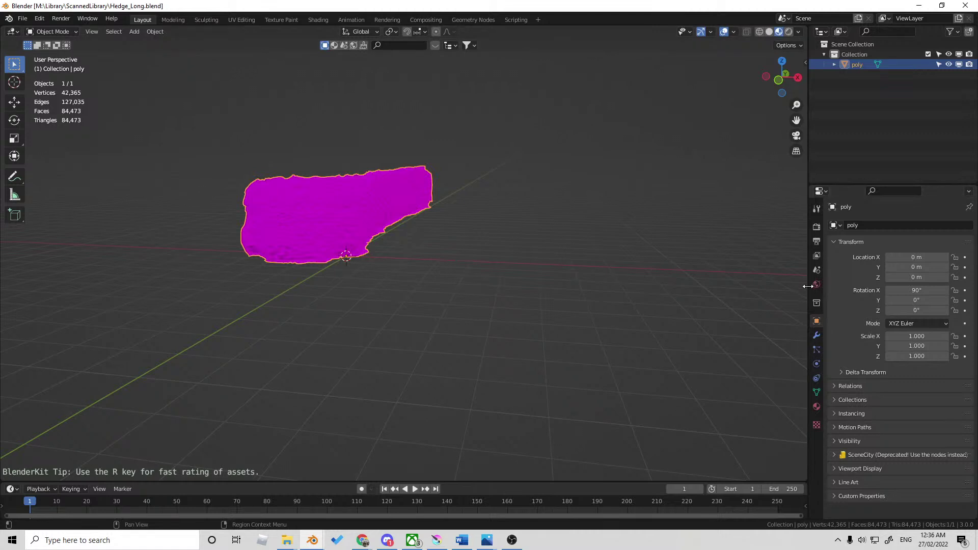
Step: Show the hedge in the Shading workspace and check the source folder of its poly_0 image texture
click(816, 241)
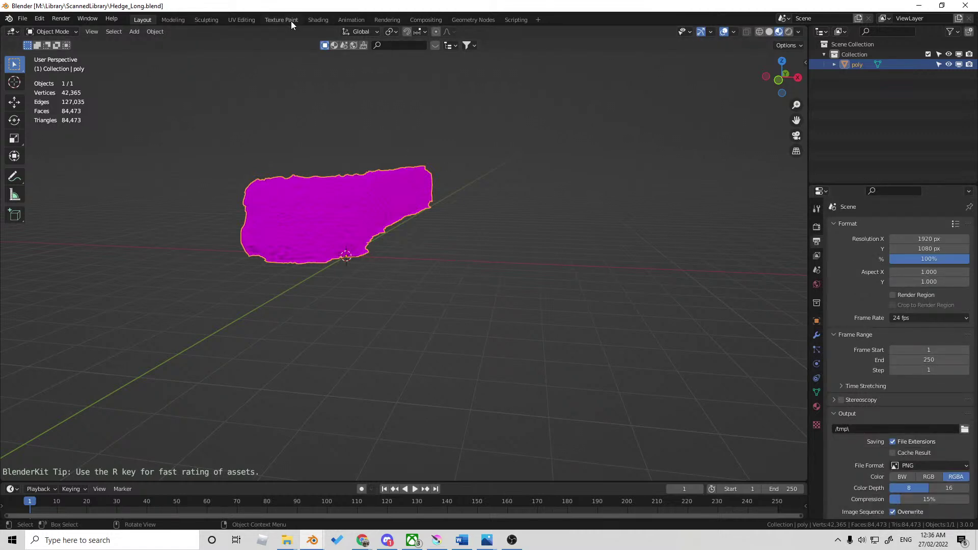
click(320, 20)
middle_drag(377, 367, 415, 494)
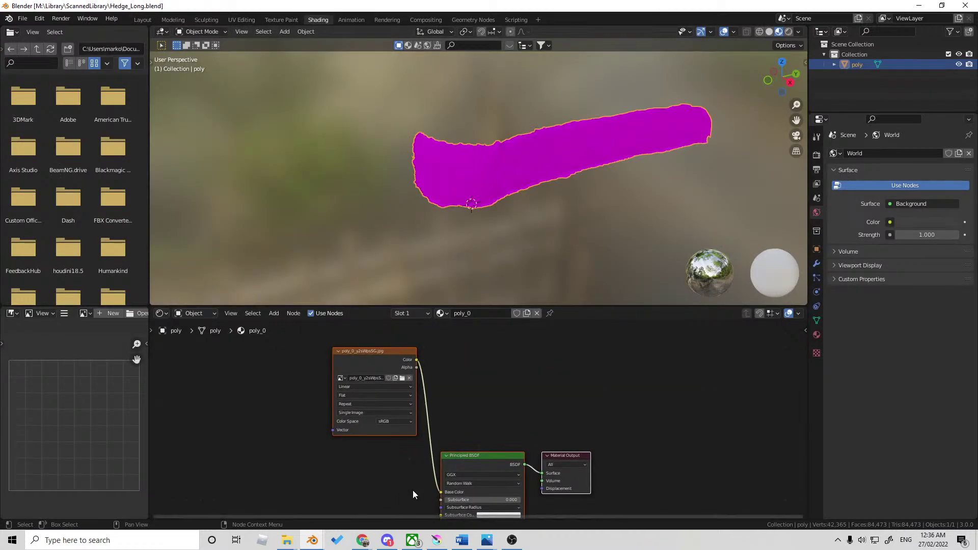
click(386, 364)
click(402, 379)
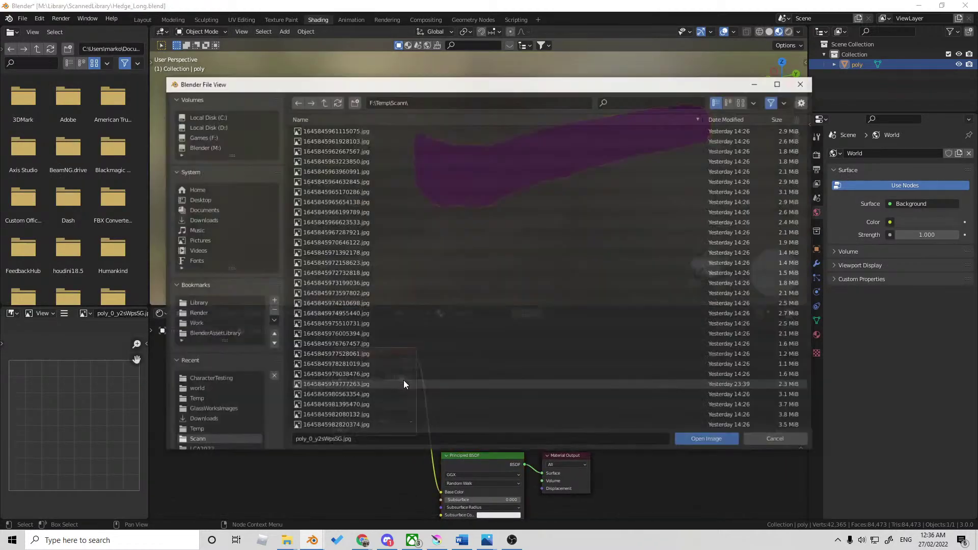
click(777, 441)
scroll(391, 408, up, 3)
Step: Enable automatic packing of external resources for the hedge file
click(23, 18)
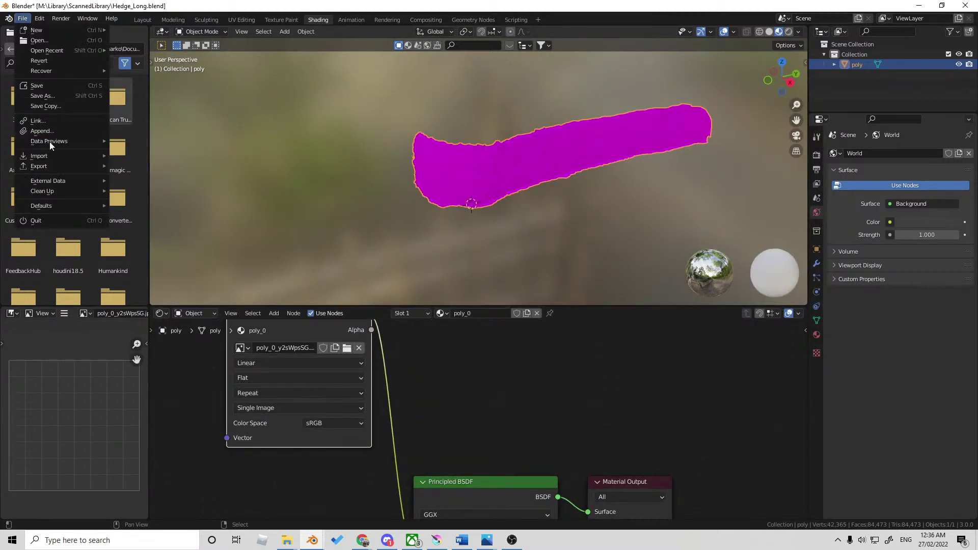
mouse_move(63, 184)
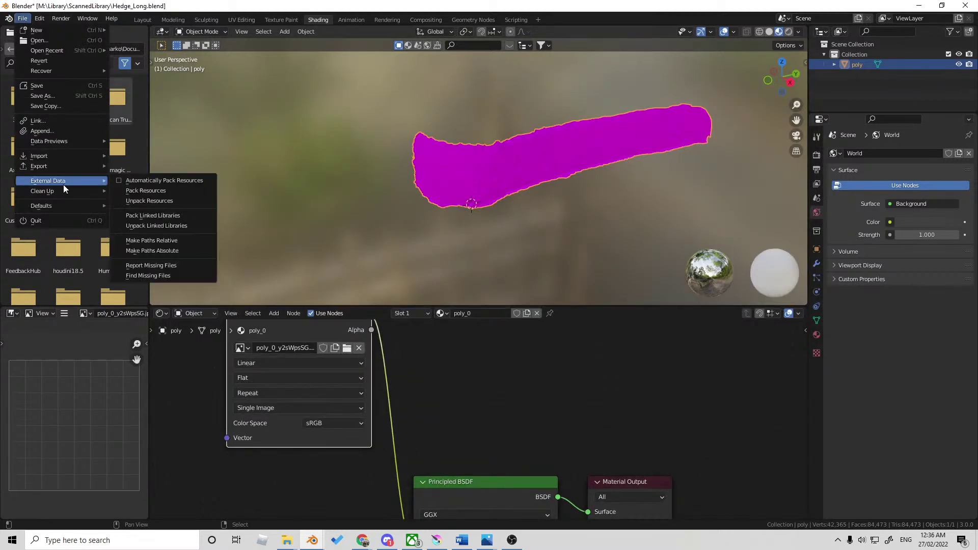
click(197, 184)
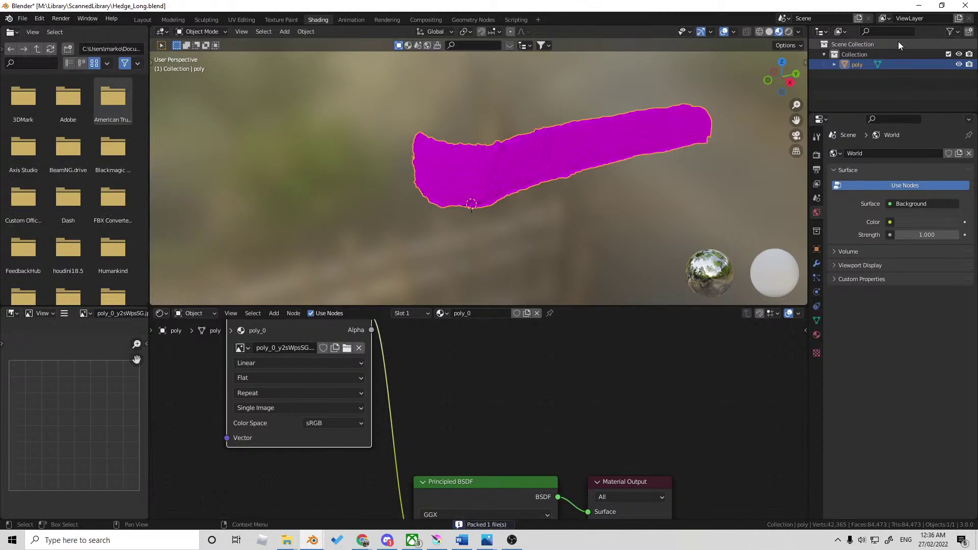
double_click(268, 347)
Step: Switch to the Recycle Bin in File Explorer and restore the six deleted poly_0 texture images
click(919, 5)
click(919, 5)
click(919, 5)
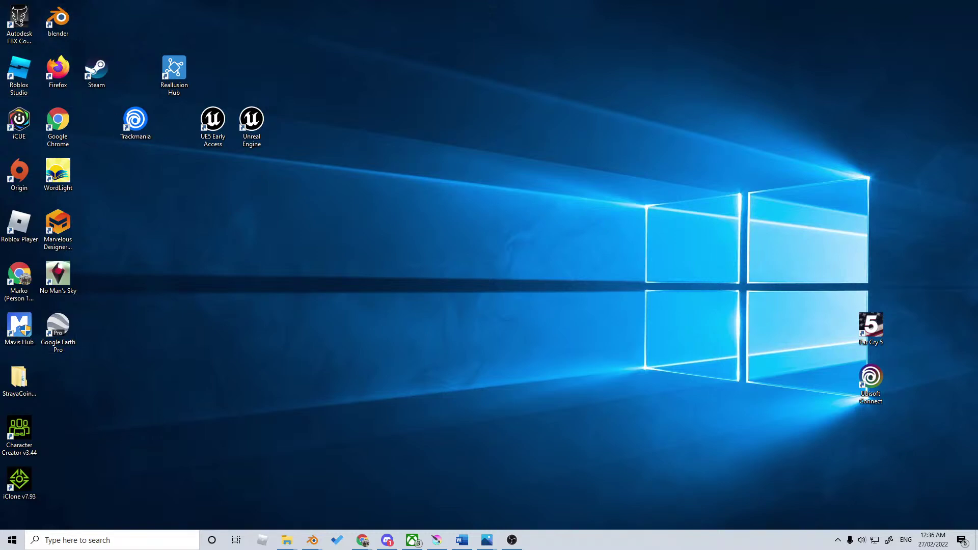
click(286, 540)
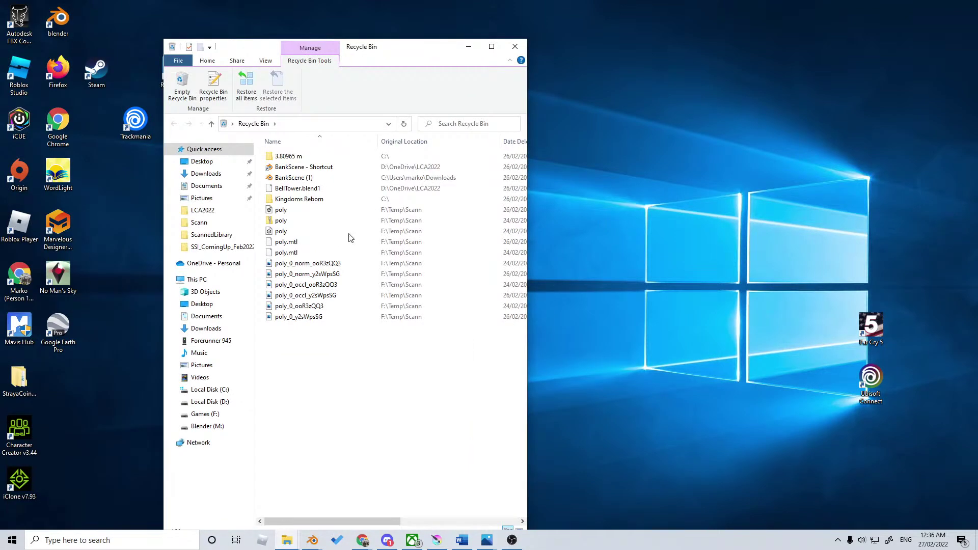
drag(528, 298, 737, 298)
click(331, 317)
shift+click(331, 263)
right_click(331, 264)
click(358, 272)
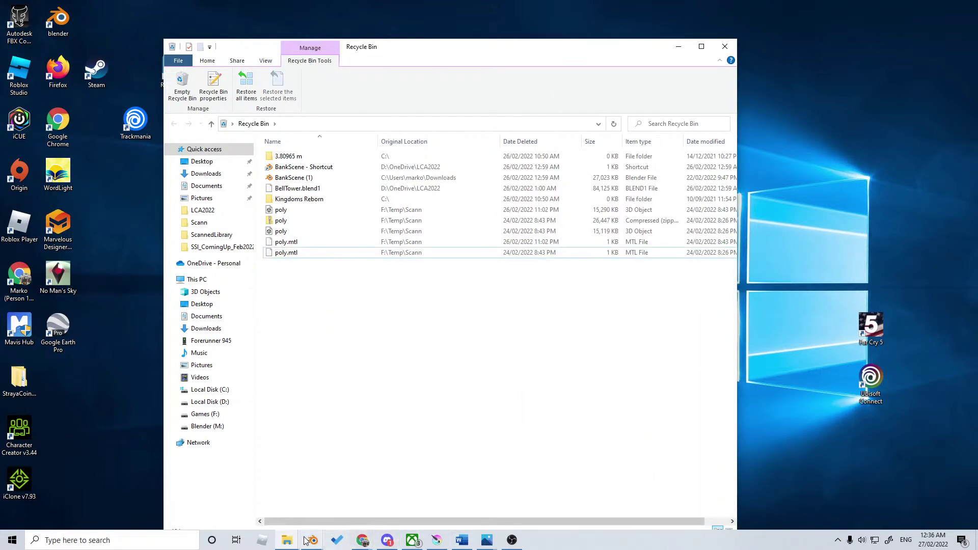
Step: Return to Blender and load poly_0_y2sWpsSG.jpg into the hedge material's image texture node
mouse_move(320, 538)
click(421, 497)
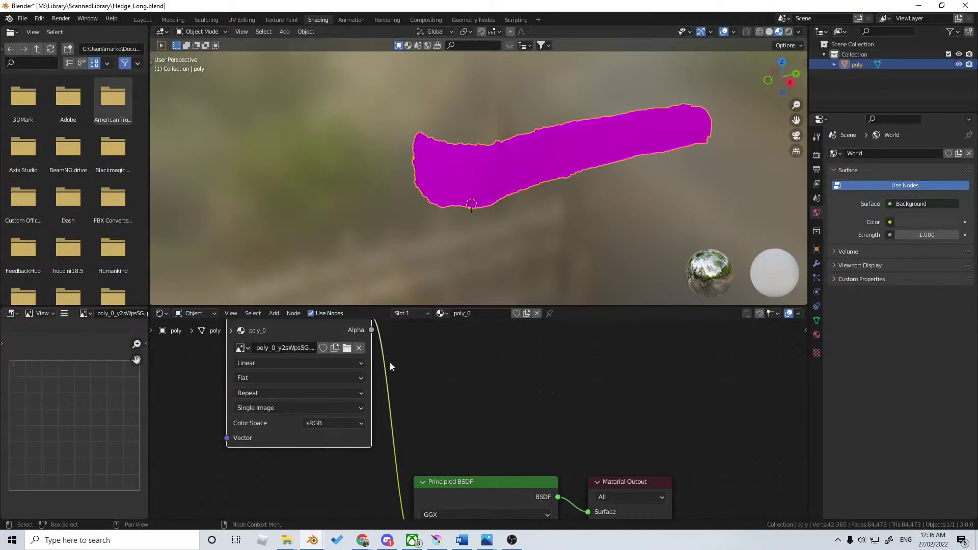
click(349, 351)
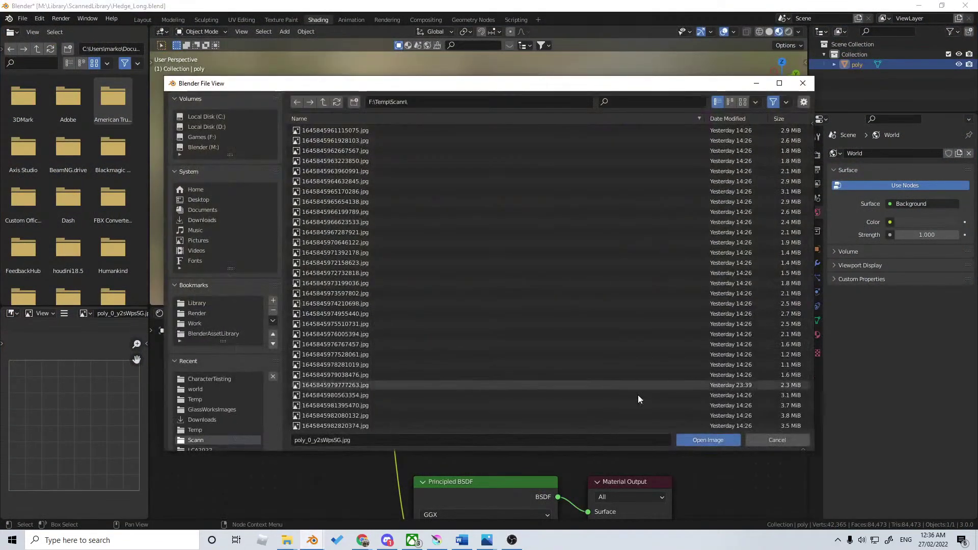
click(721, 441)
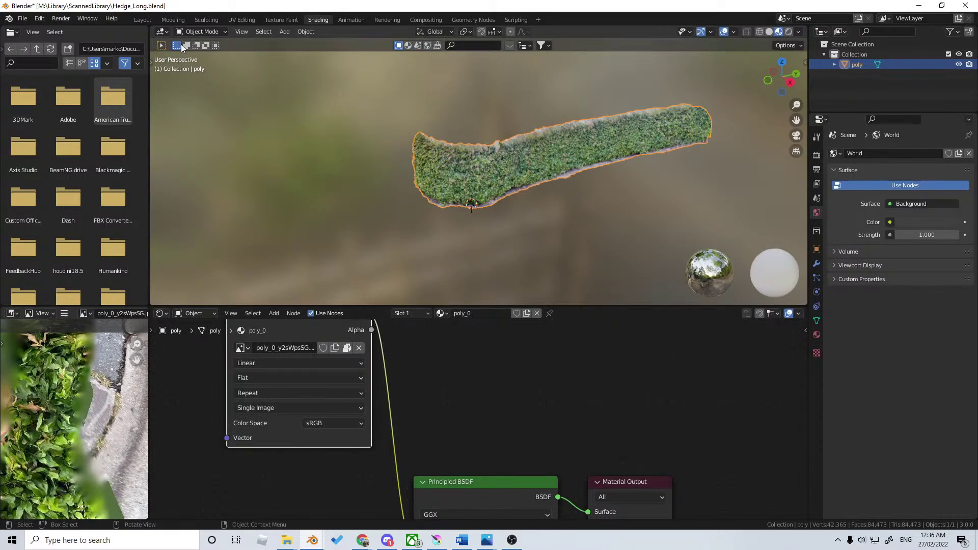
Step: Make sure the hedge file packs its resources automatically, and save Hedge_Long.blend
click(22, 19)
mouse_move(71, 181)
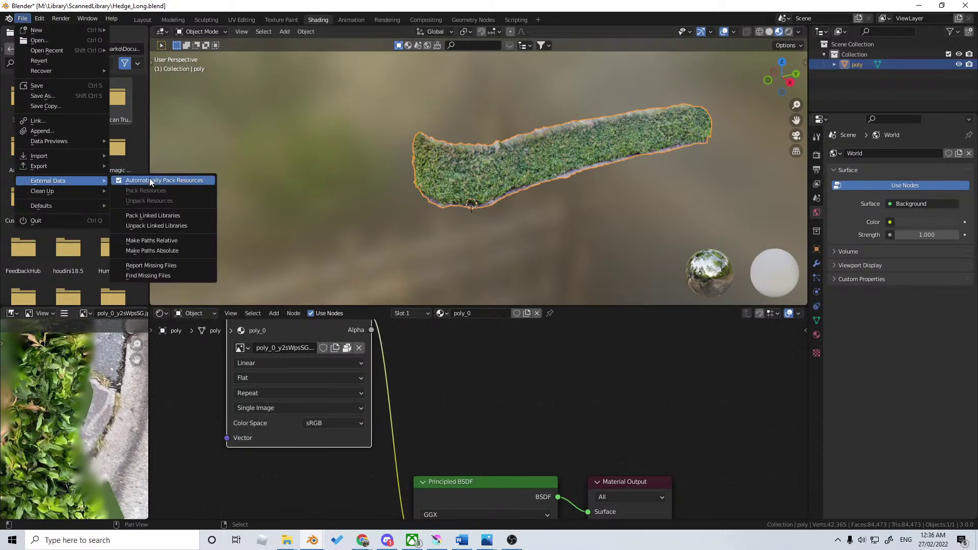
click(150, 181)
key(ctrl+s)
Step: Examine the textured hedge up close in rendered shading and in material preview shading
mouse_move(506, 191)
middle_down()
mouse_move(549, 182)
mouse_move(564, 202)
mouse_move(516, 202)
middle_up()
scroll(552, 181, up, 2)
click(788, 31)
scroll(565, 203, up, 3)
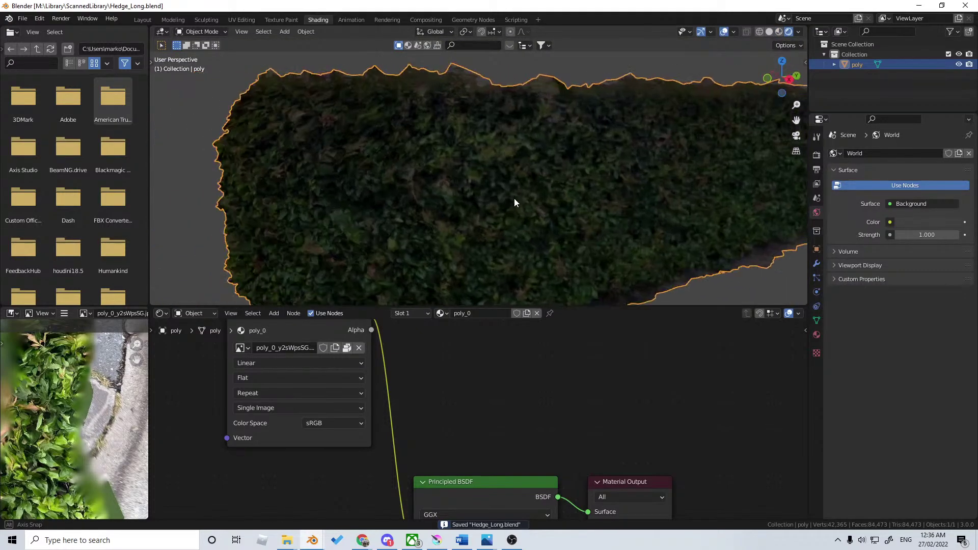
click(778, 32)
scroll(576, 189, down, 2)
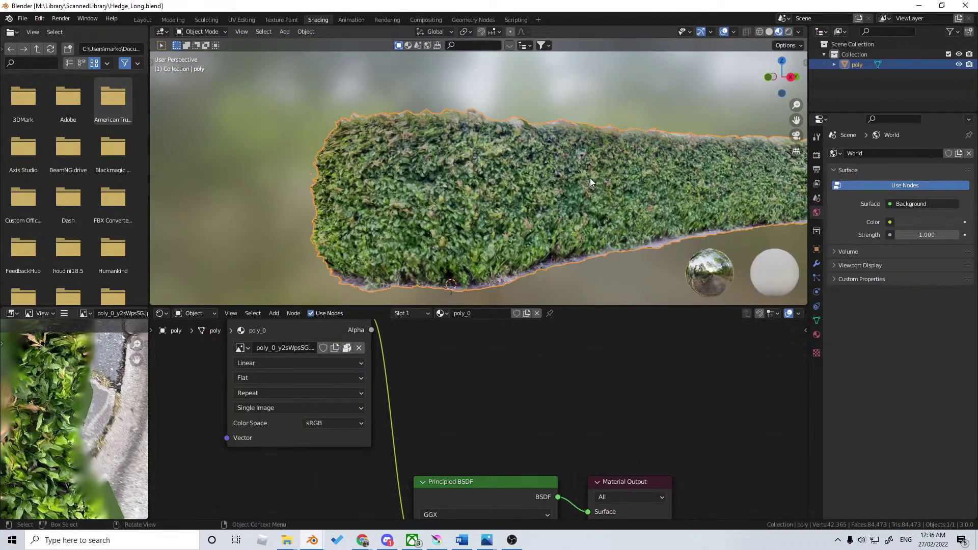
scroll(579, 186, down, 2)
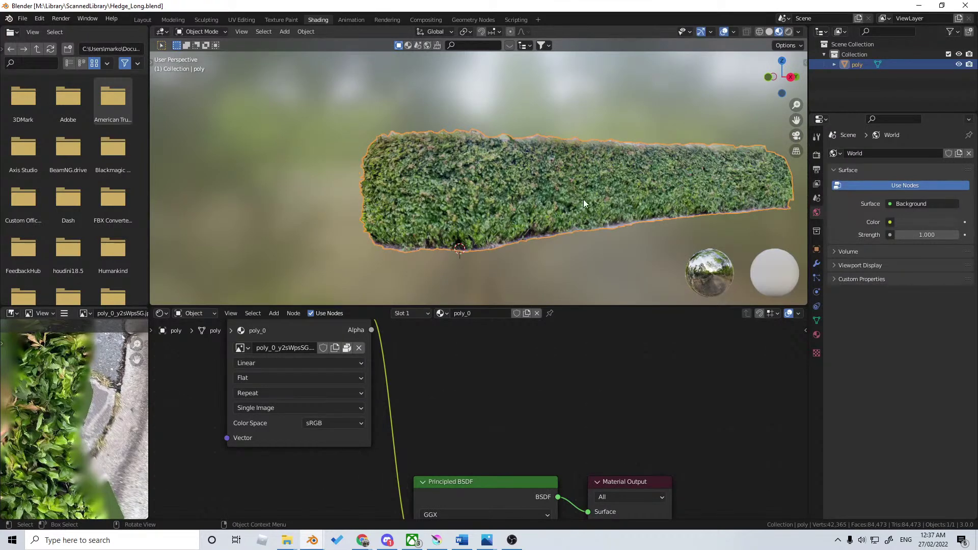
middle_drag(390, 222, 461, 236)
Step: Switch to Chrome and open the Polycam captures page
click(362, 541)
click(342, 495)
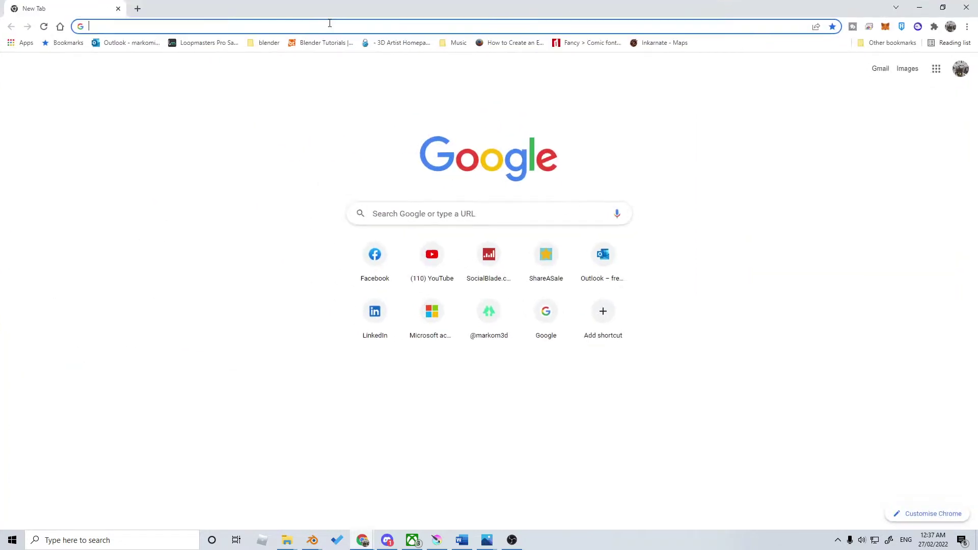
click(338, 23)
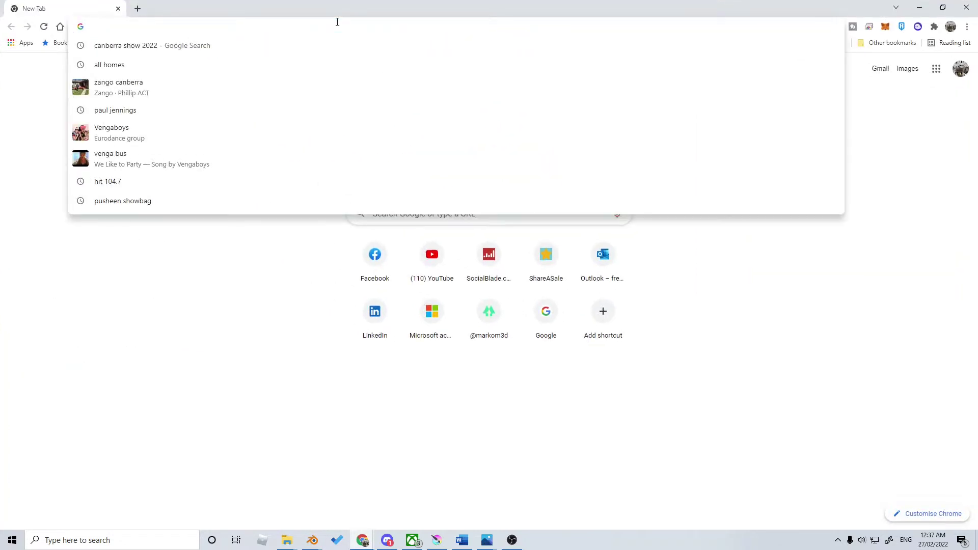
text(poly)
key(Return)
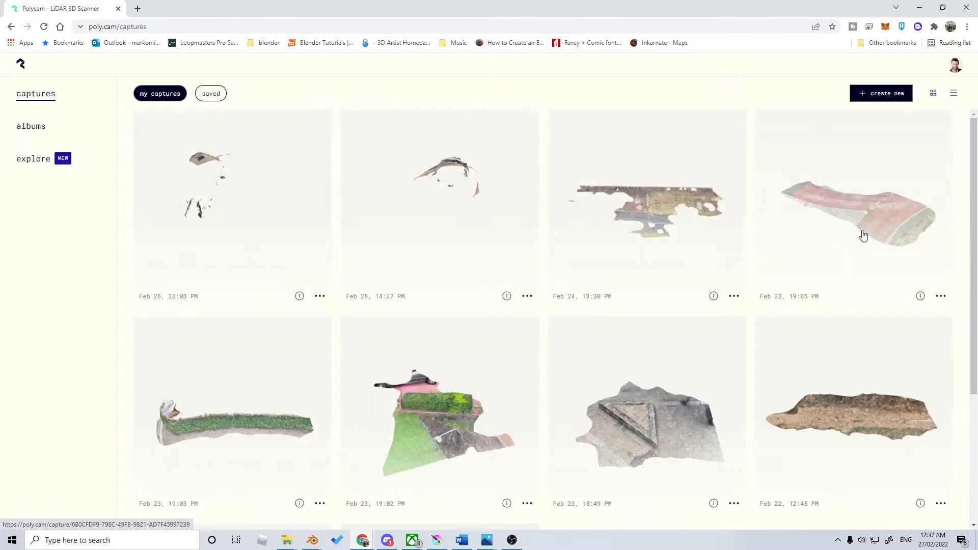
Step: Open the red brick pavement capture from Feb 23, 19:05, inspect it in 3D and return to the captures
click(815, 201)
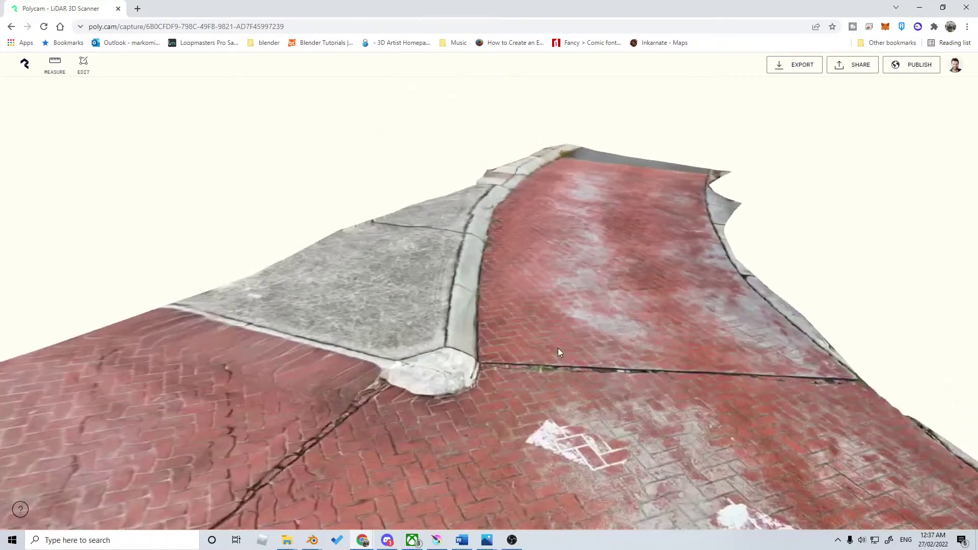
drag(558, 348, 471, 426)
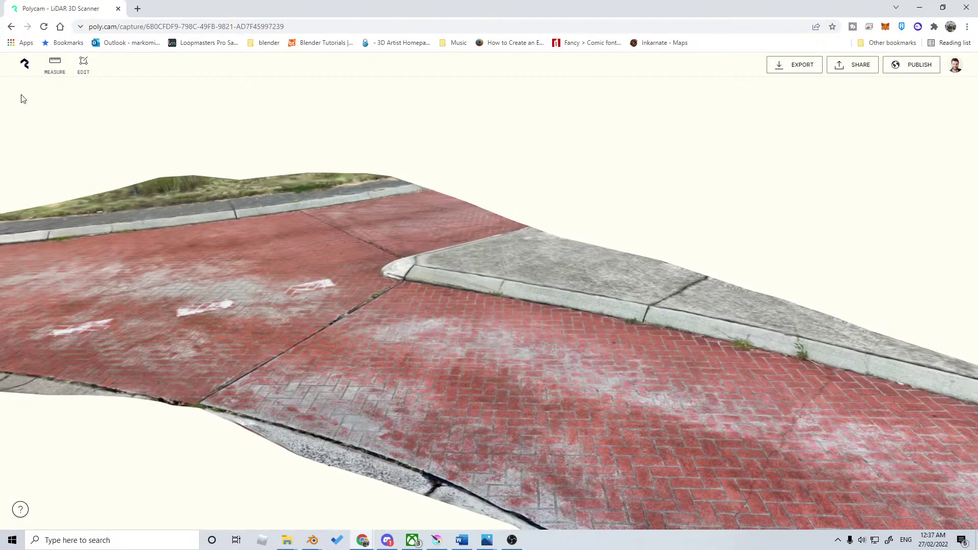
click(24, 64)
scroll(551, 262, down, 1)
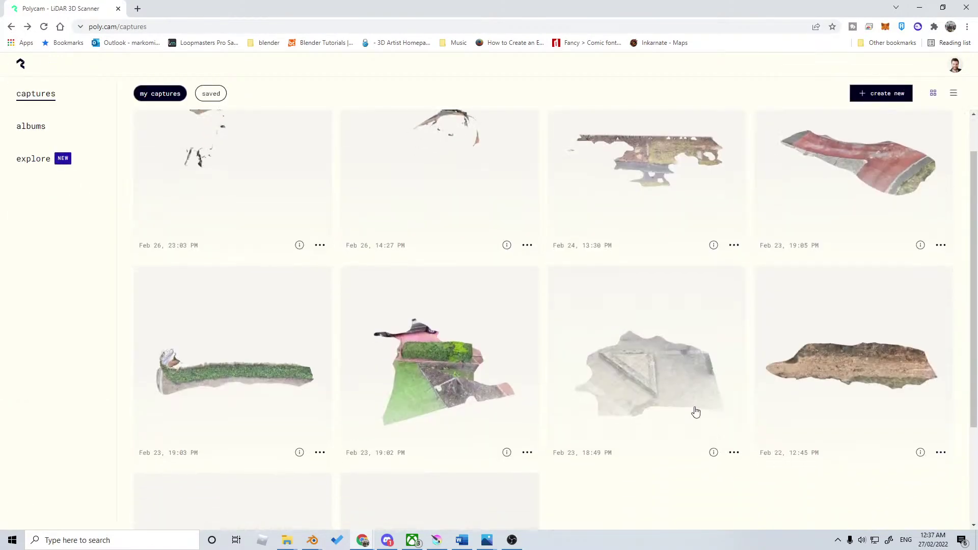
Step: Open the garden hedge capture from Feb 23, 19:02, view it from several sides and return to the captures
click(451, 377)
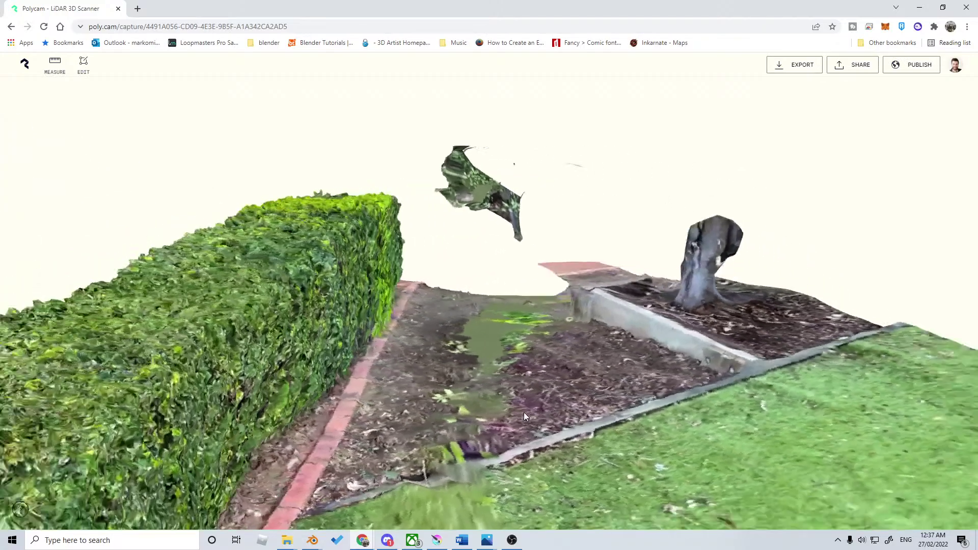
drag(524, 412, 648, 407)
scroll(580, 406, down, 4)
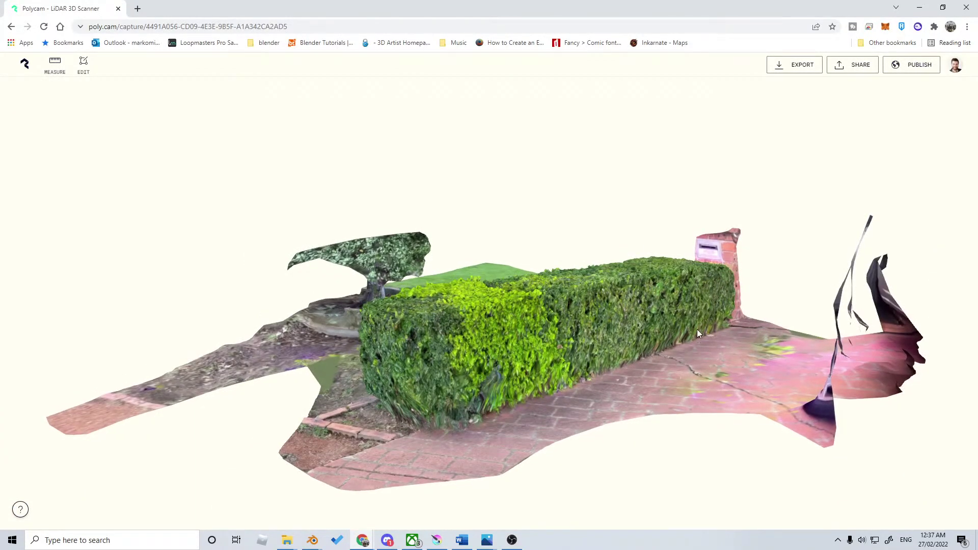
mouse_move(439, 355)
mouse_down()
mouse_move(528, 351)
mouse_move(451, 354)
mouse_up()
drag(307, 254, 625, 294)
key(alt+Left)
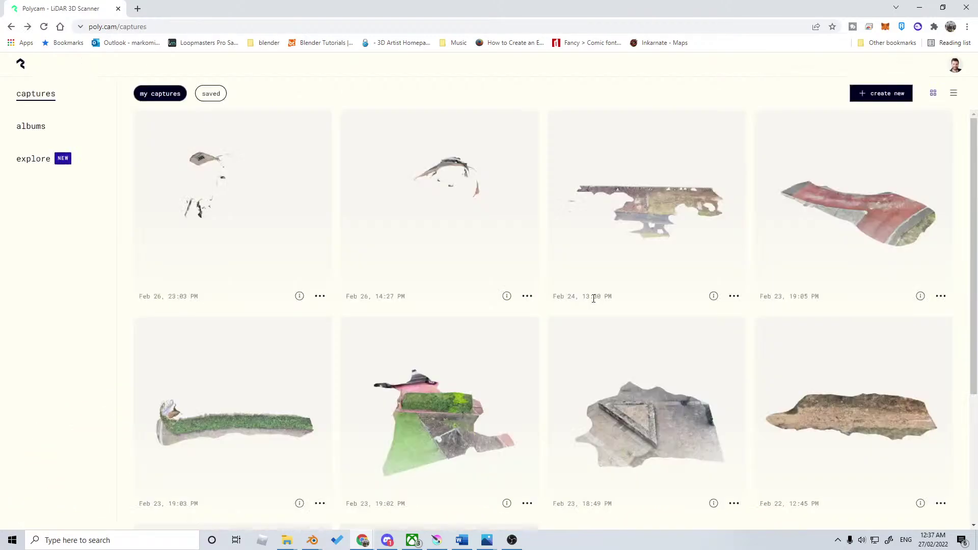
Step: Open a dirt track capture, look over its rocky and grassy edges in 3D and return to the captures
scroll(653, 328, down, 3)
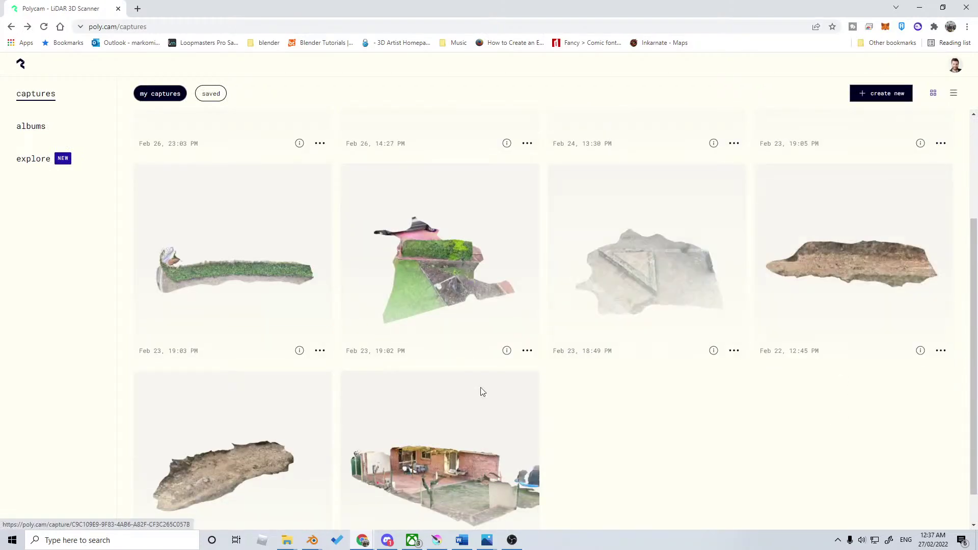
click(735, 323)
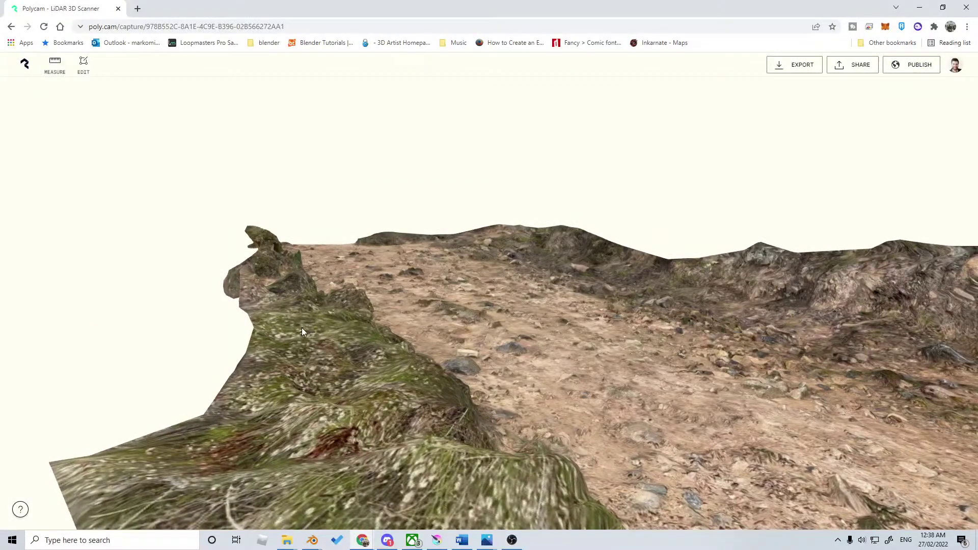
drag(559, 406, 606, 397)
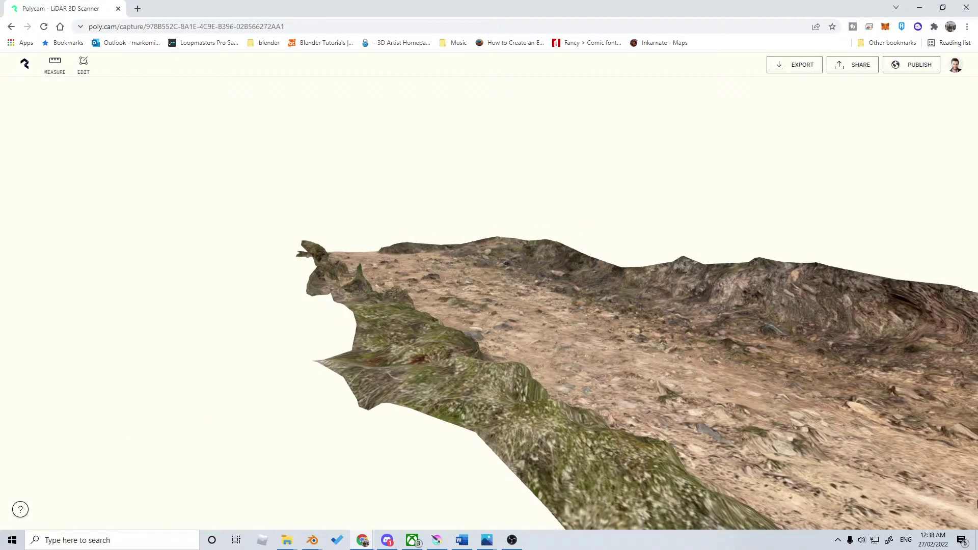
drag(576, 344, 509, 292)
scroll(478, 433, down, 4)
key(alt+Left)
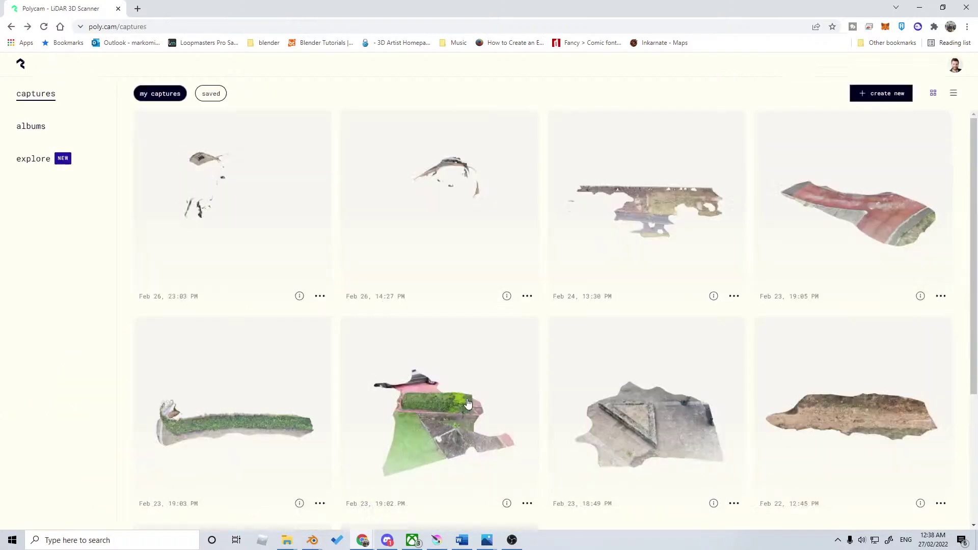
Step: Open the Backyard capture and look around the scanned patio, lawn and brick house walls
scroll(471, 408, down, 4)
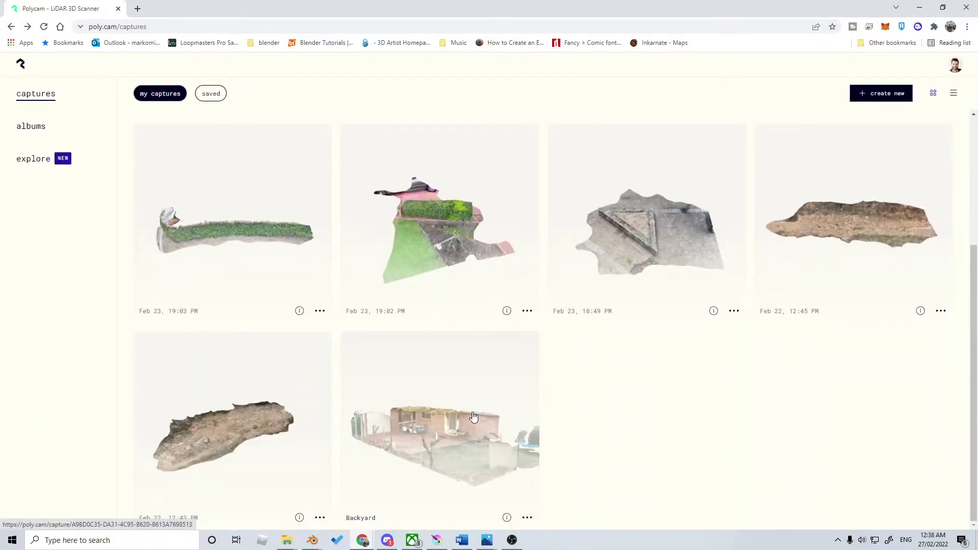
click(464, 462)
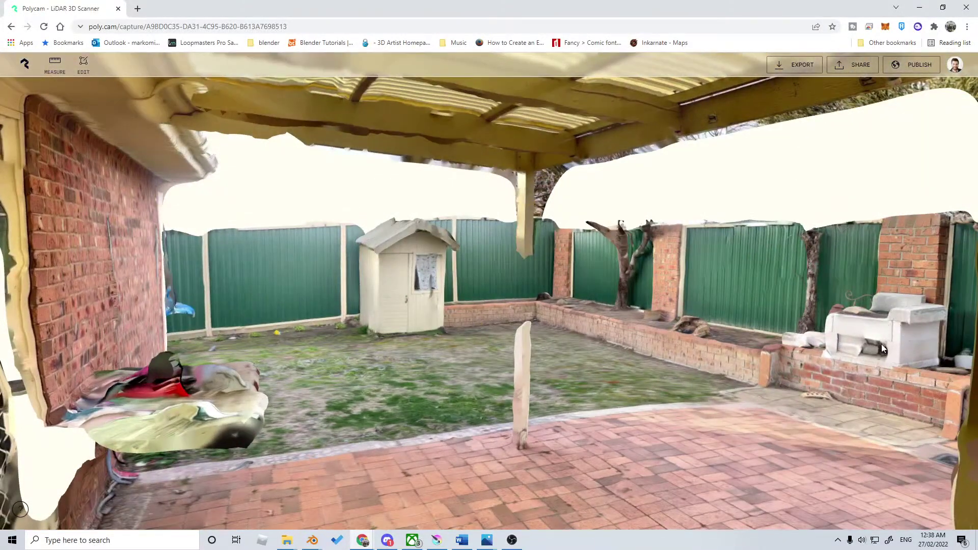
scroll(545, 380, up, 3)
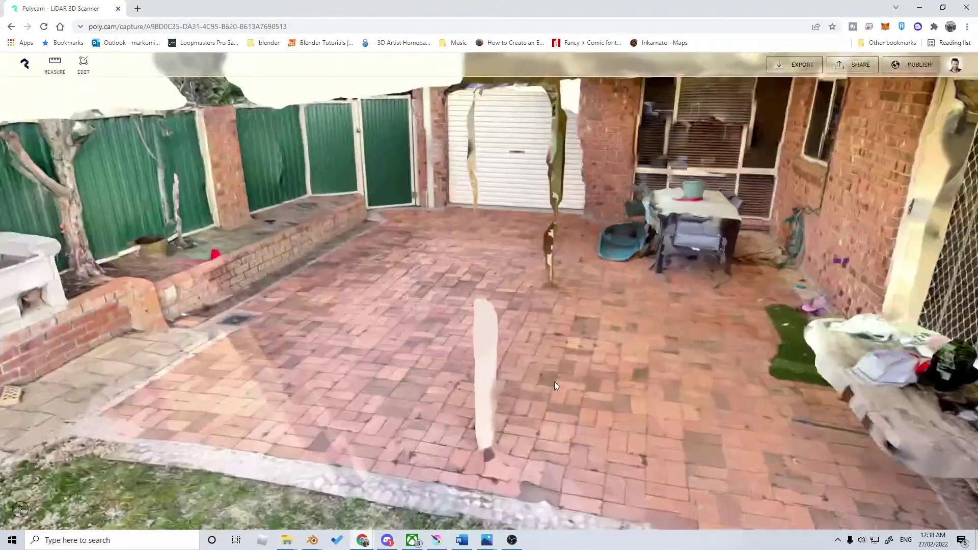
mouse_move(421, 313)
mouse_down()
mouse_move(453, 310)
mouse_move(413, 314)
mouse_up()
scroll(414, 312, down, 5)
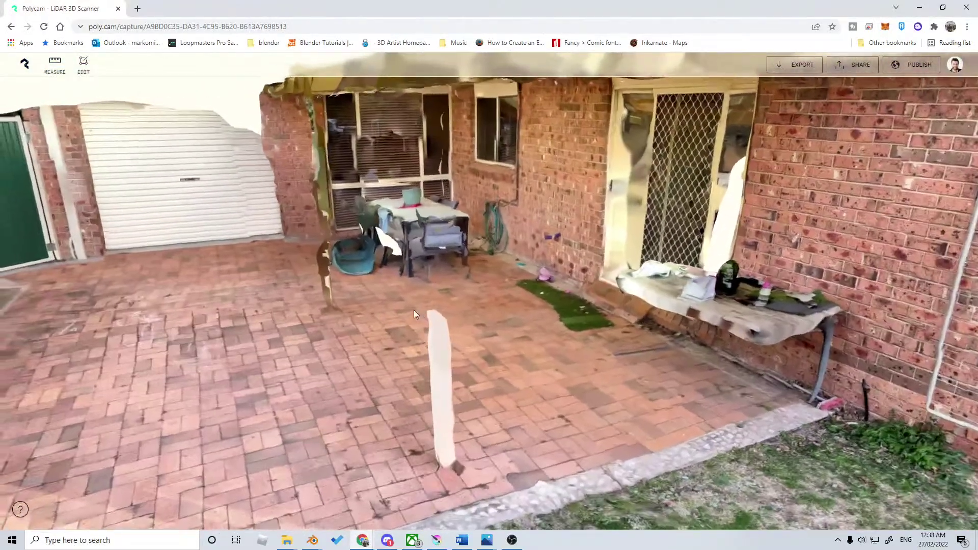